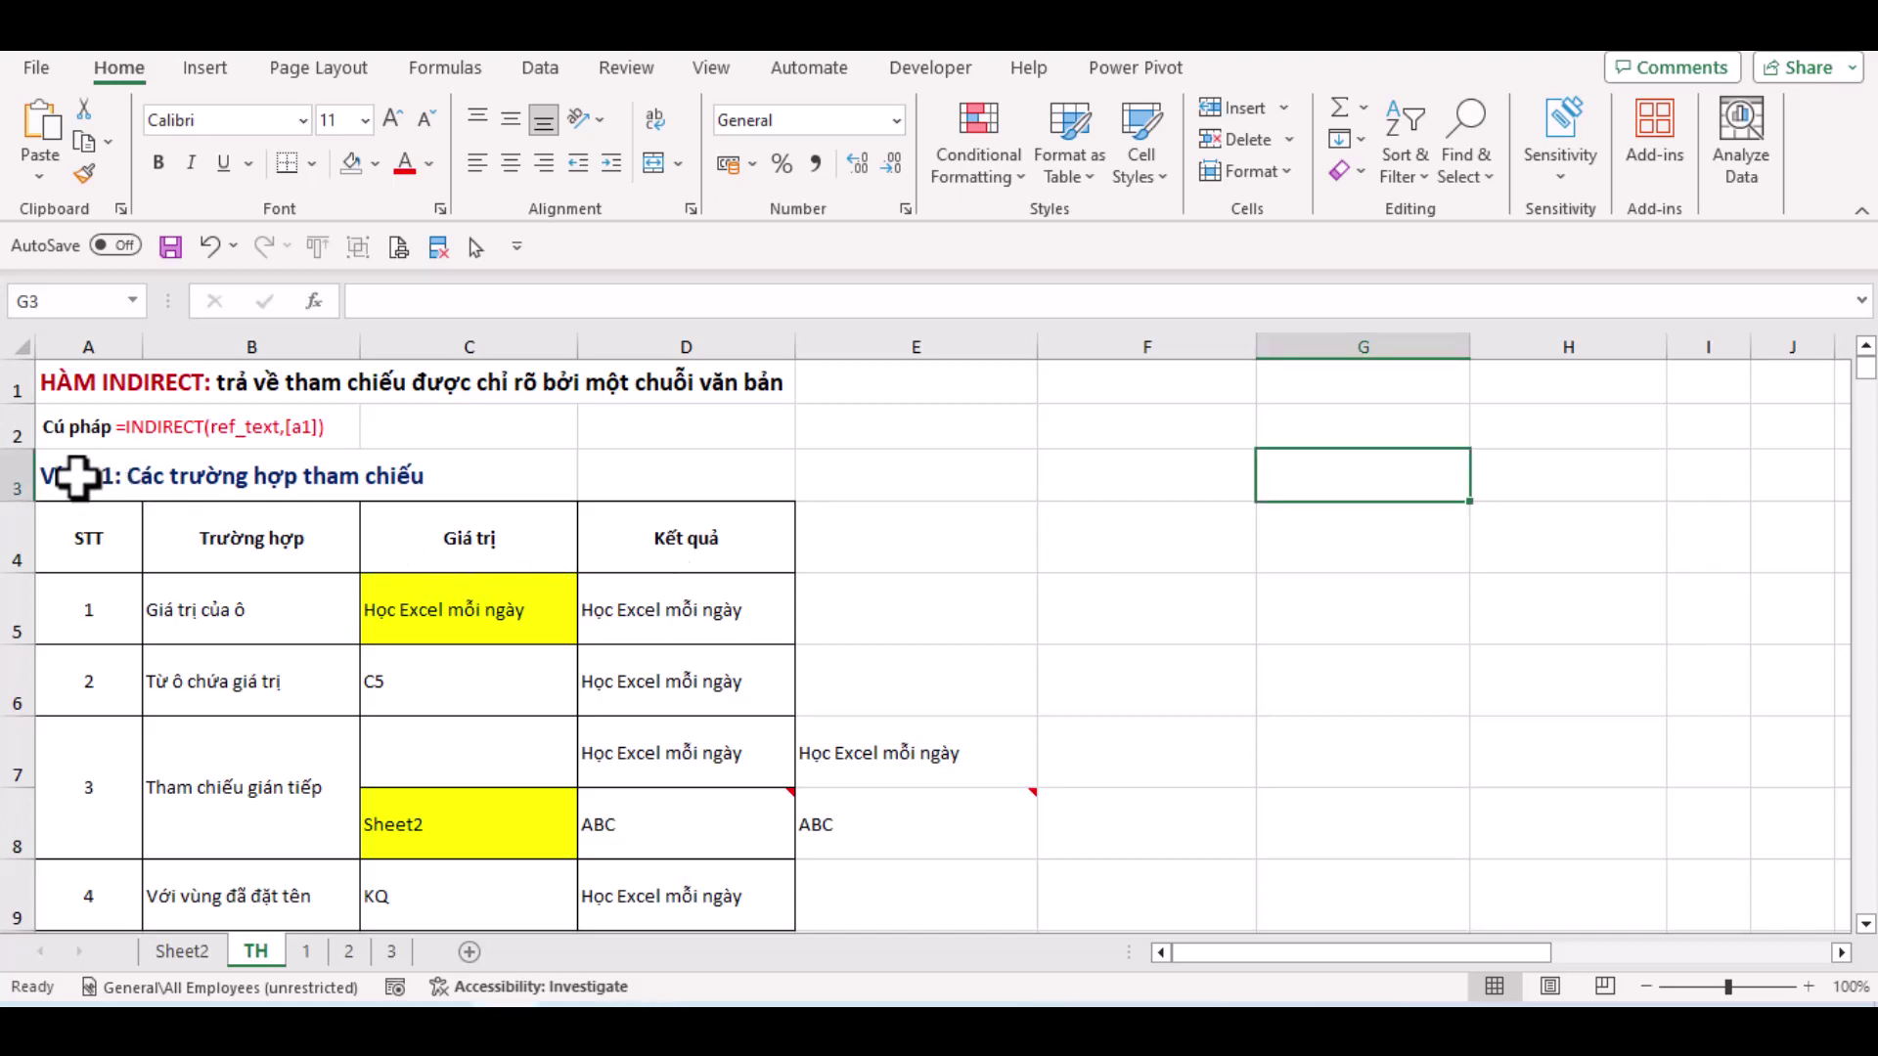
# Review the headings of example 1 on reference cases and example 2 on statistics by region
pyautogui.moveTo(98, 476); pyautogui.dragTo(209, 480)
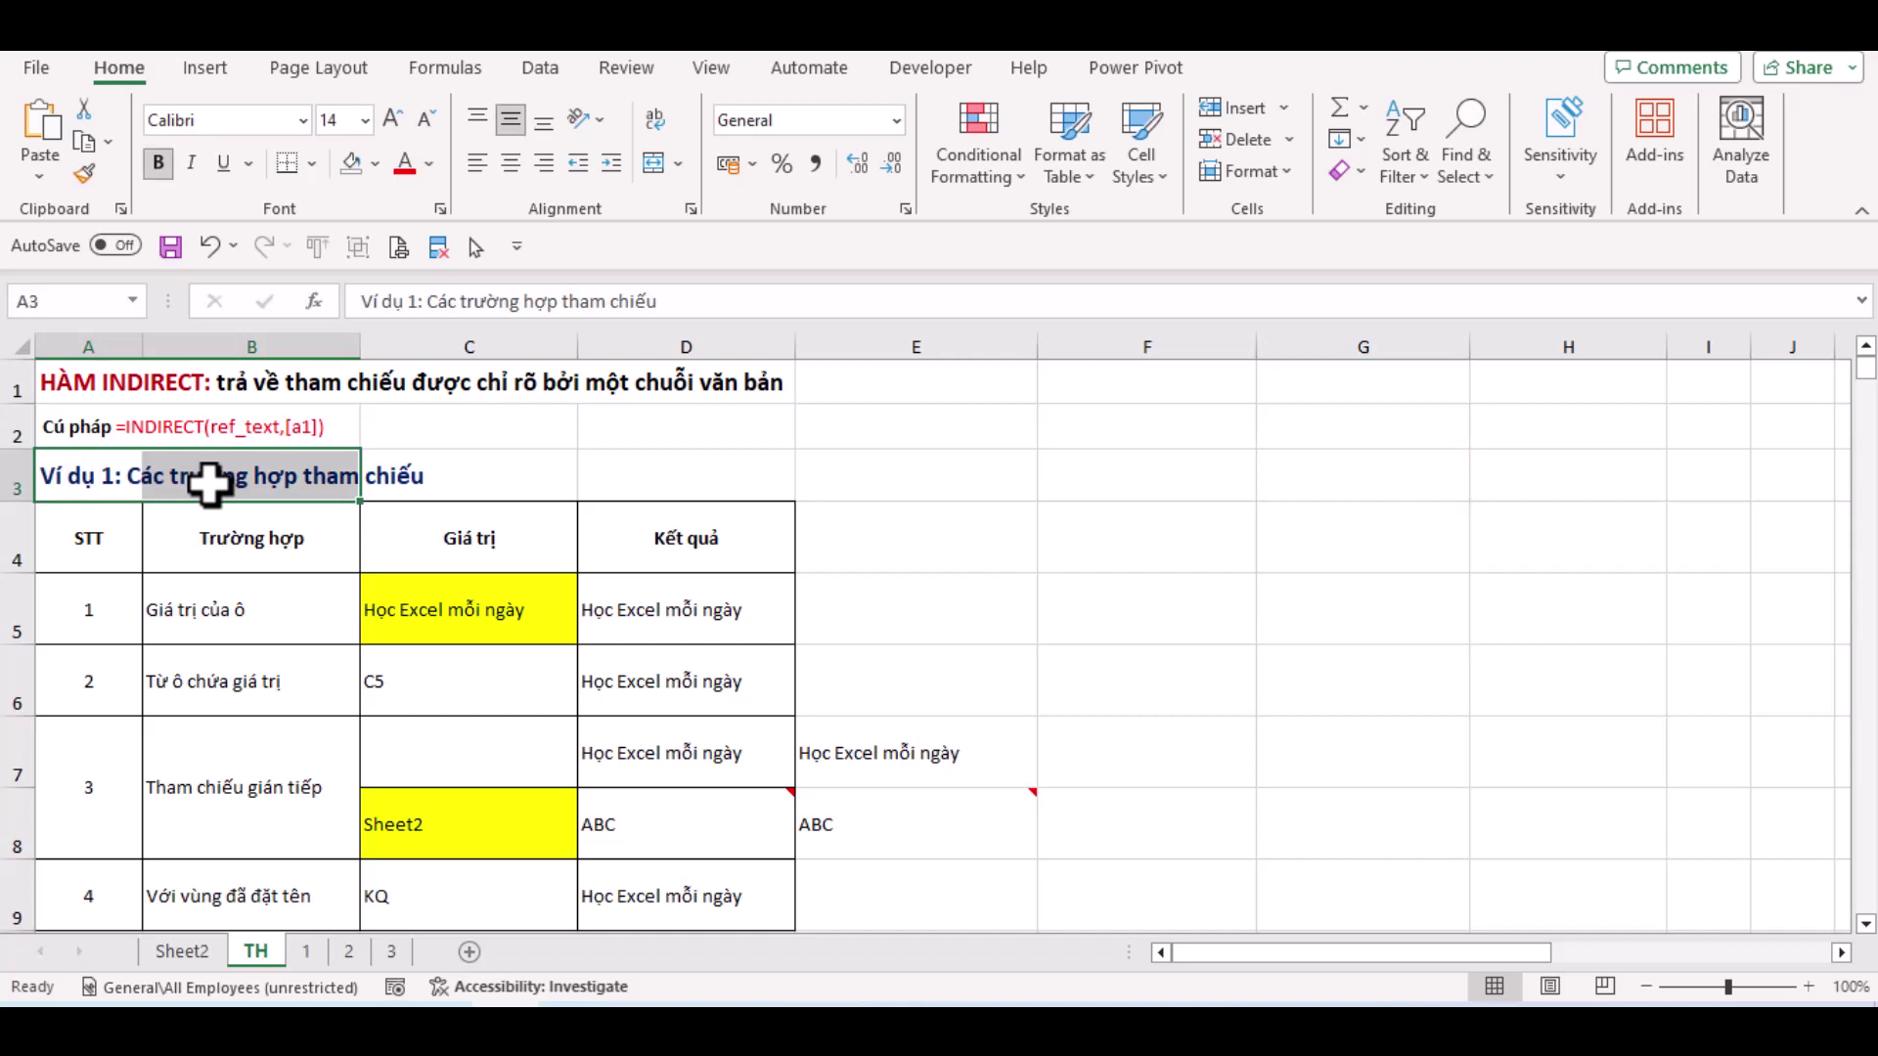
pyautogui.scroll(-1, 209, 480)
pyautogui.scroll(-1, 208, 480)
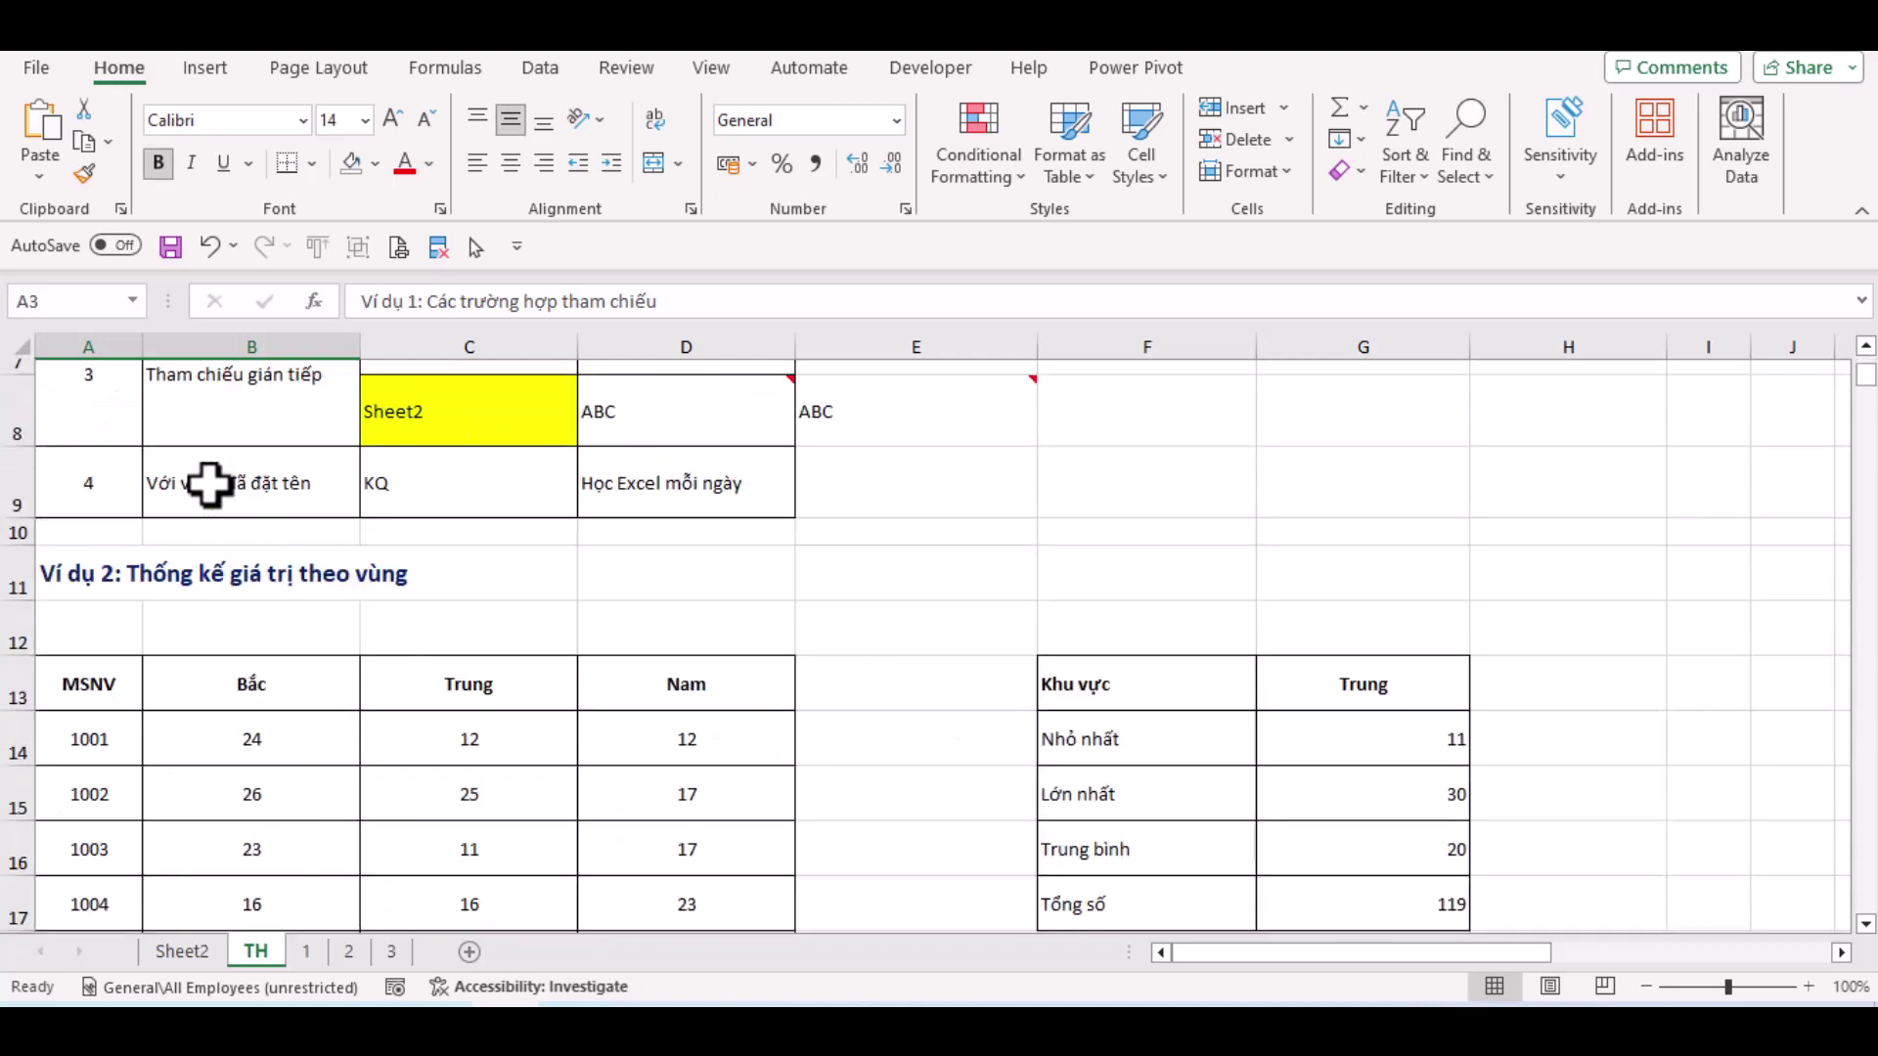
pyautogui.moveTo(84, 581); pyautogui.dragTo(208, 584)
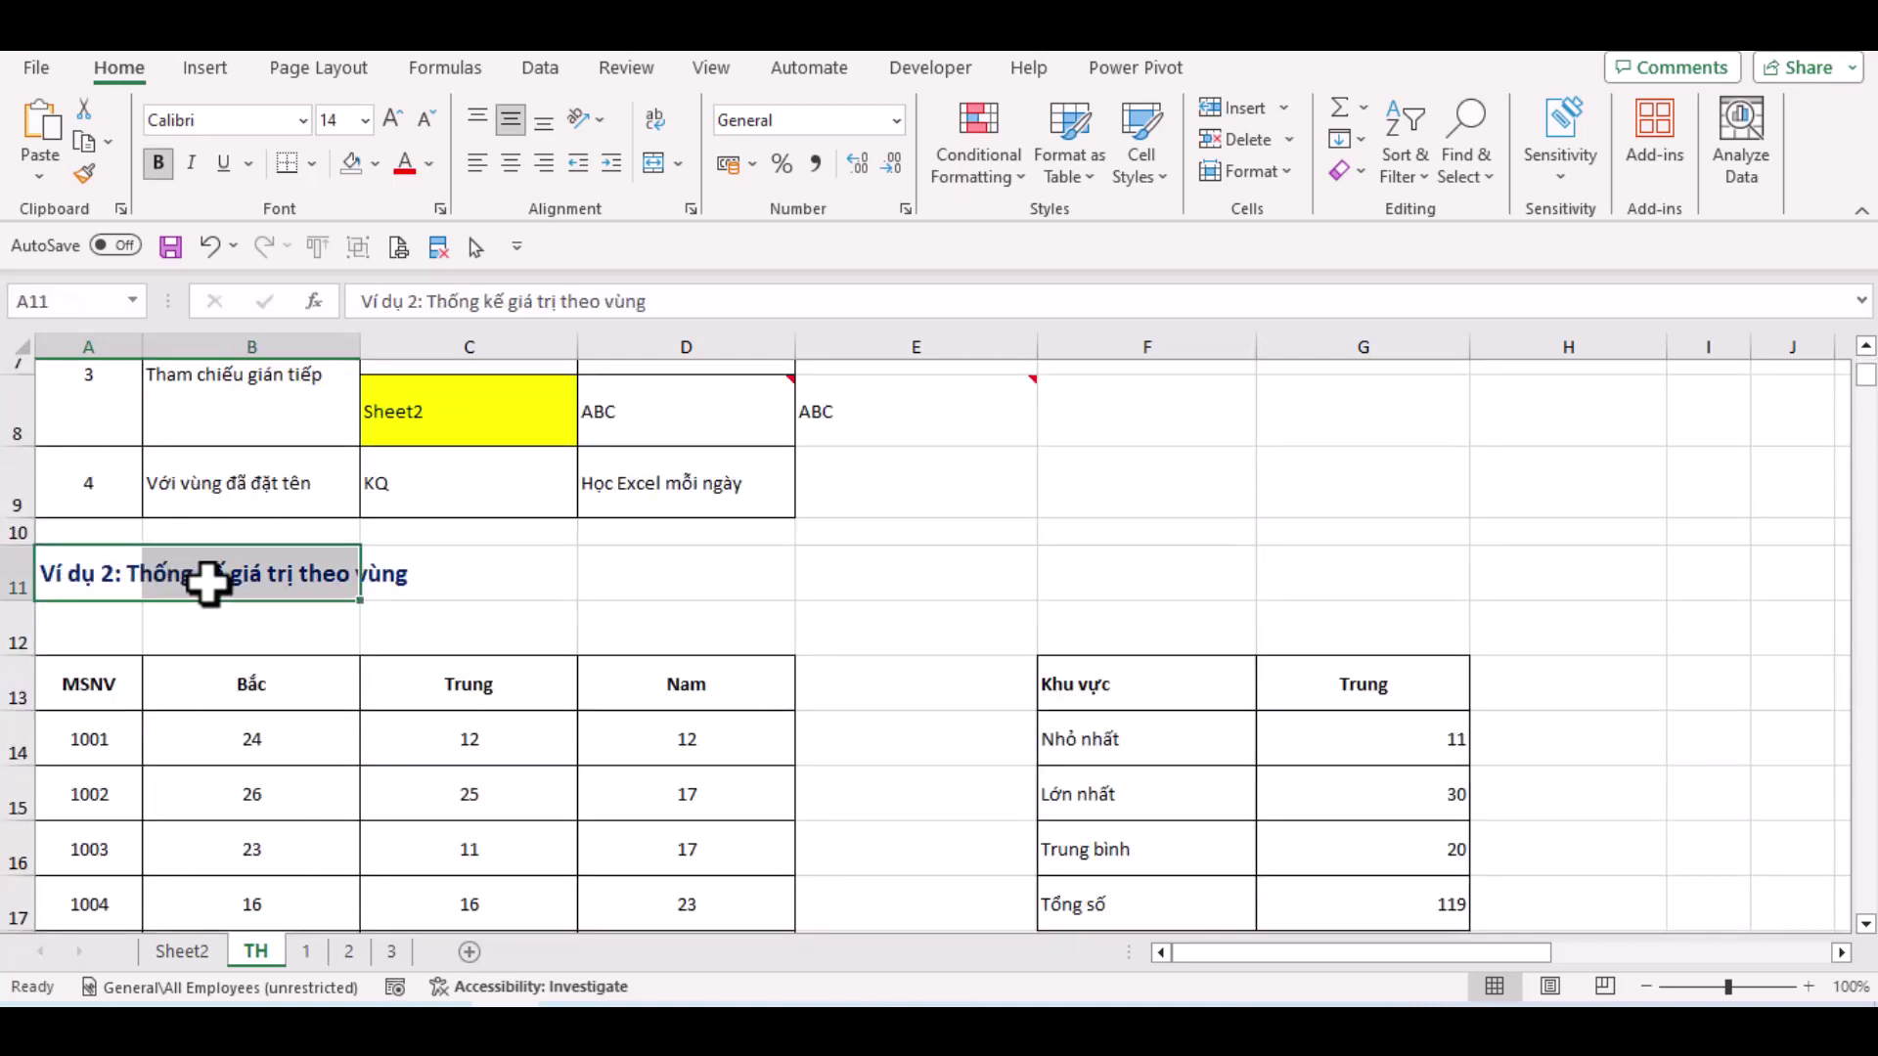
pyautogui.scroll(-1, 499, 578)
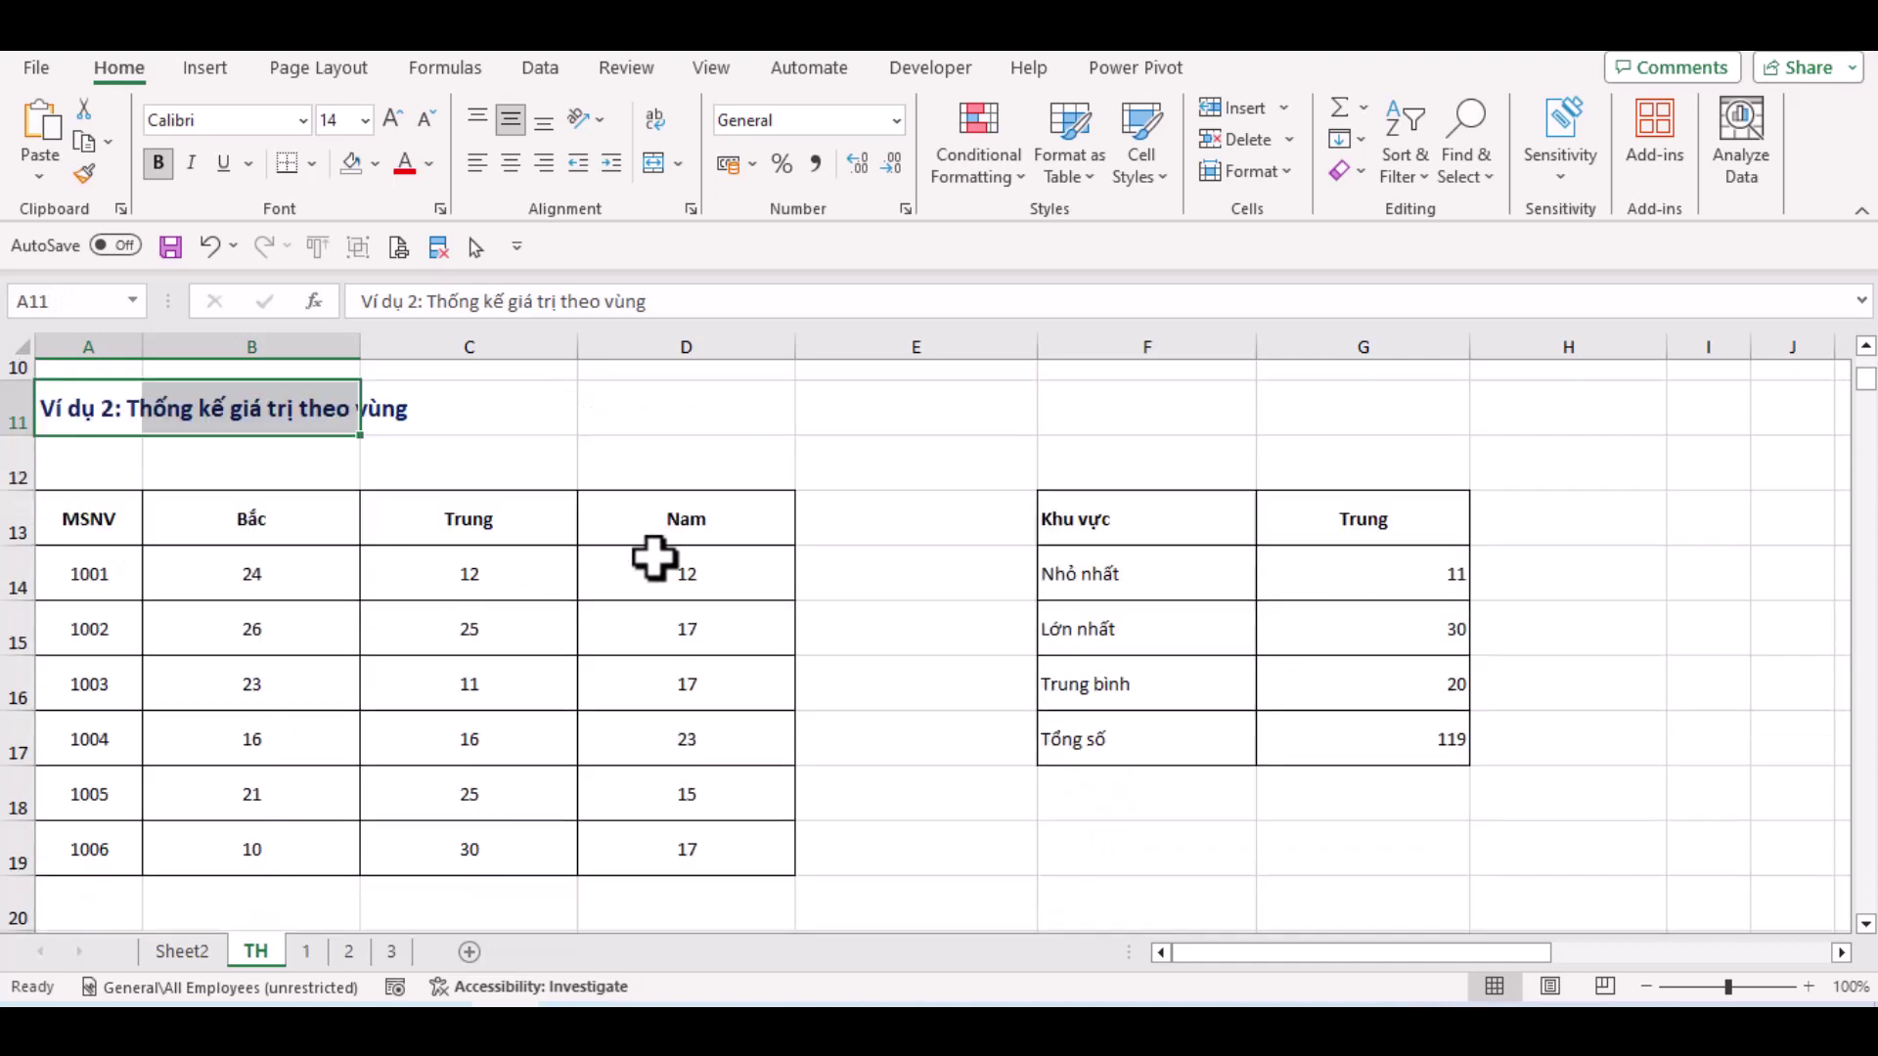
pyautogui.scroll(-1, 1152, 532)
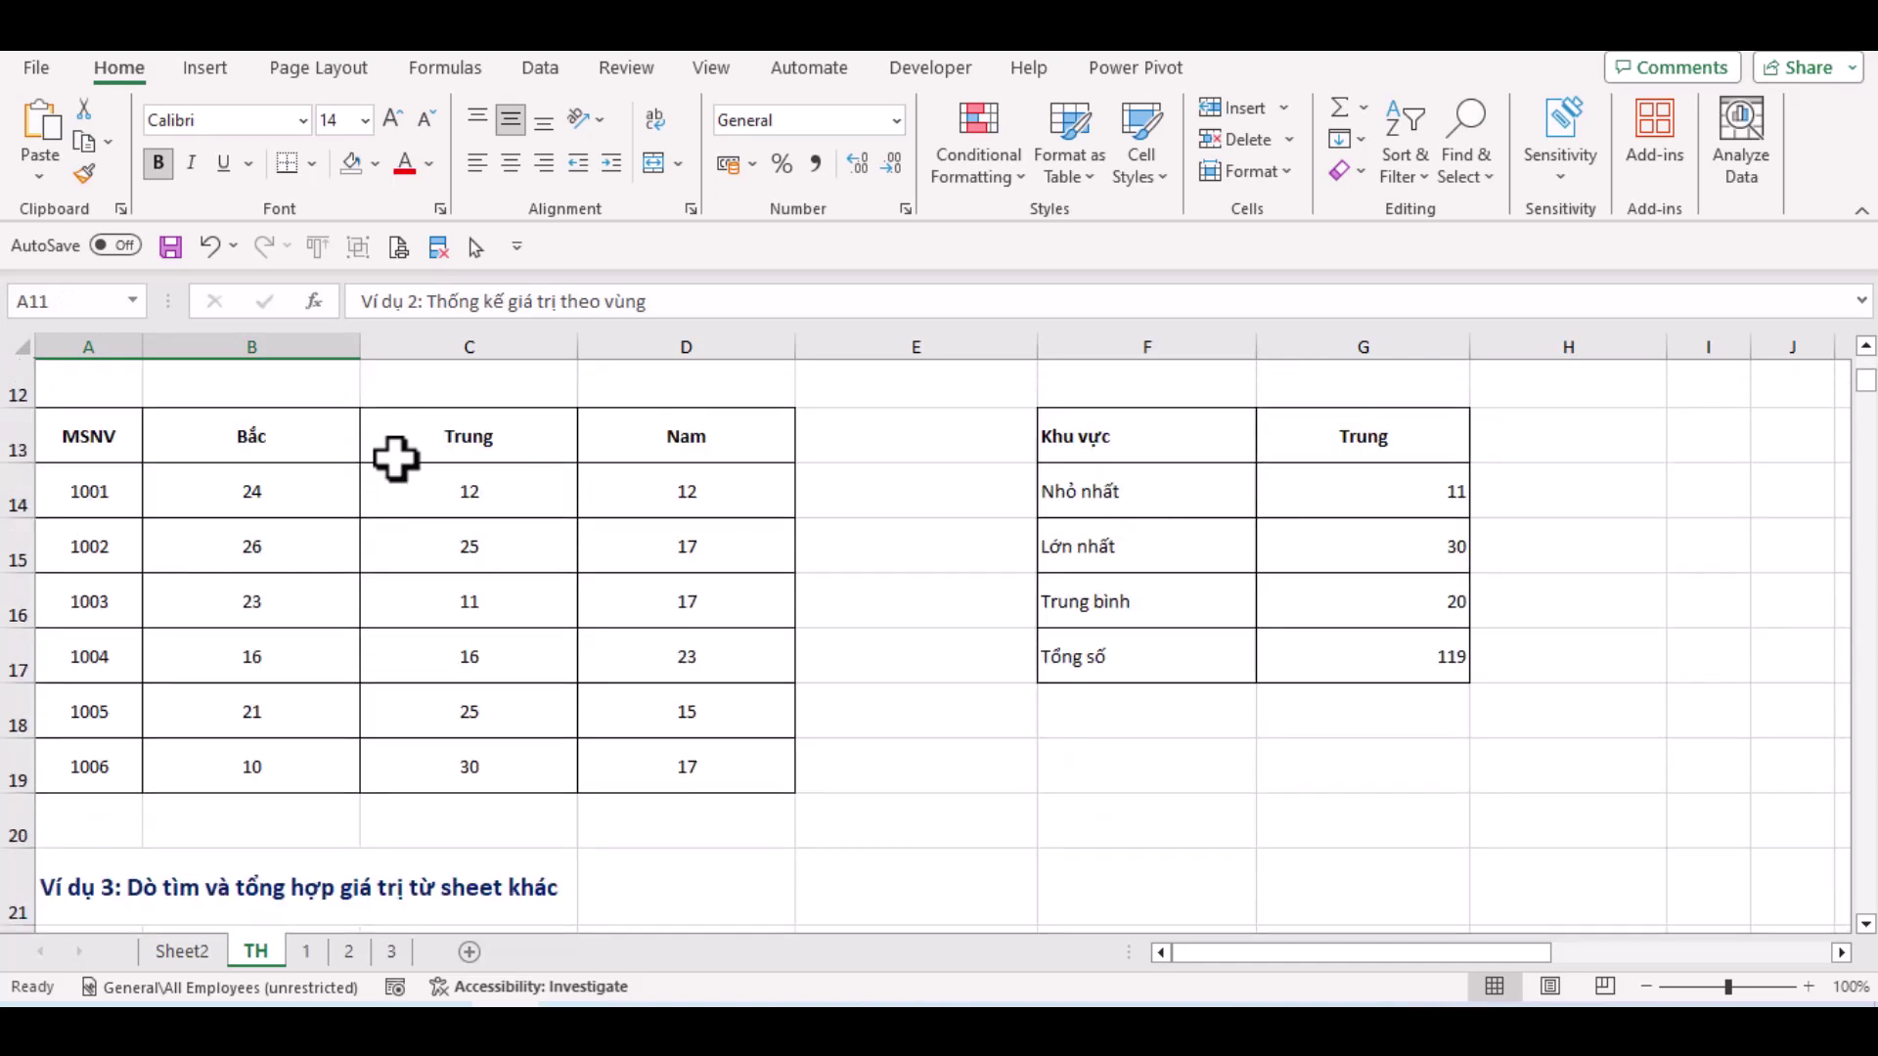
# Examine the Bắc, Trung and Nam data in B13:D19 and the statistics labels beside it
pyautogui.moveTo(251, 449); pyautogui.dragTo(645, 746)
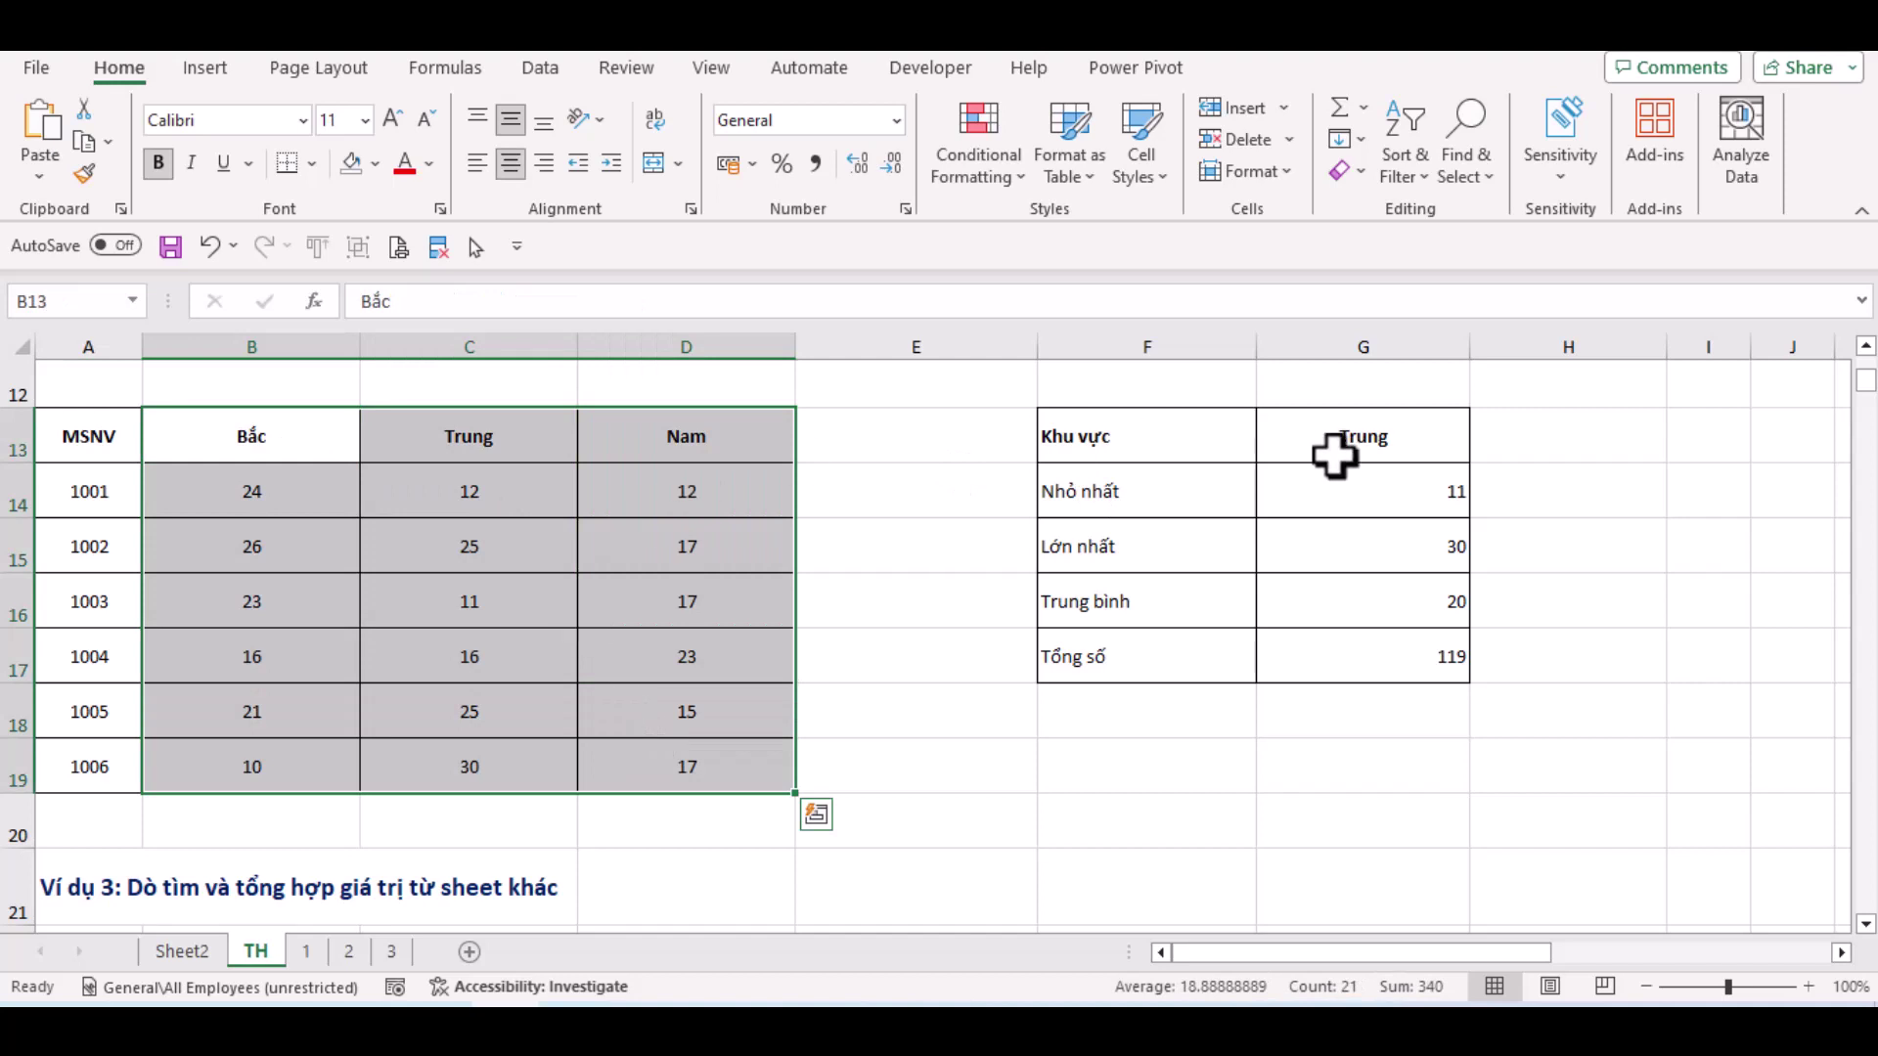
pyautogui.click(1219, 460)
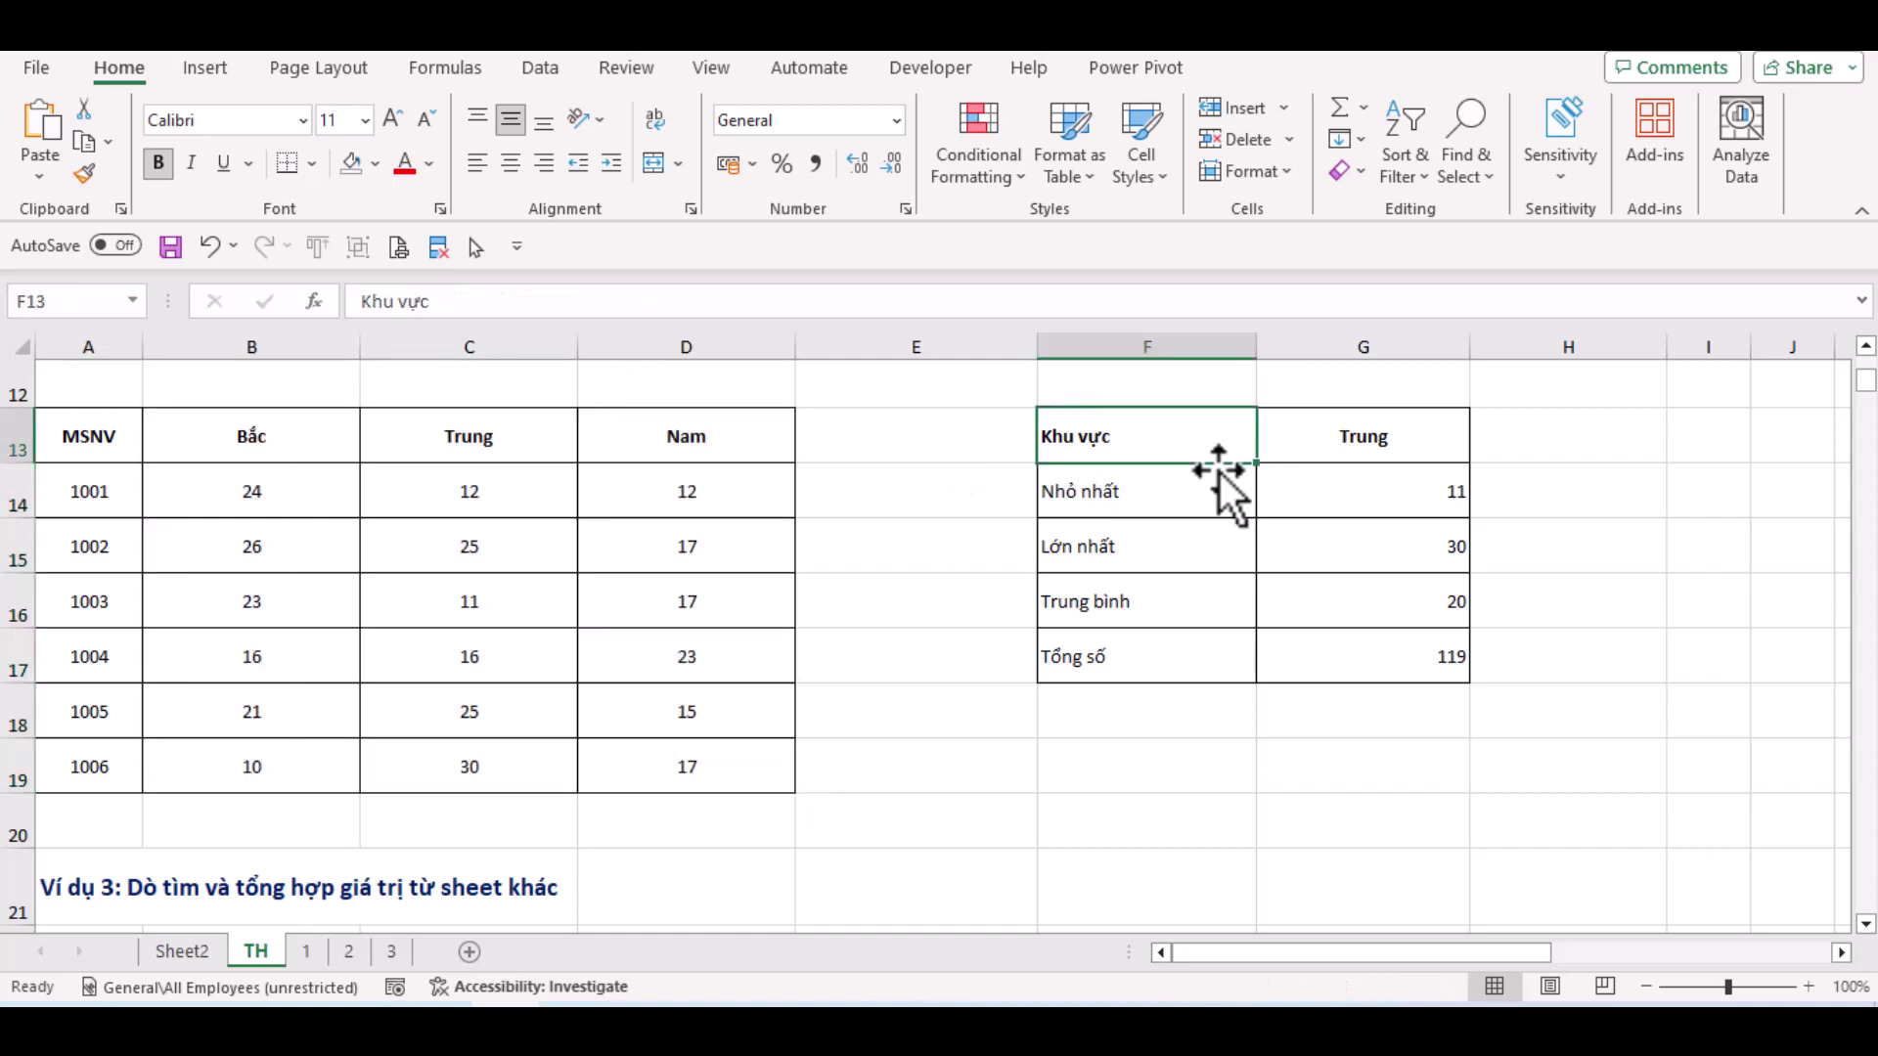
pyautogui.click(1207, 492)
pyautogui.click(1204, 548)
pyautogui.click(1211, 597)
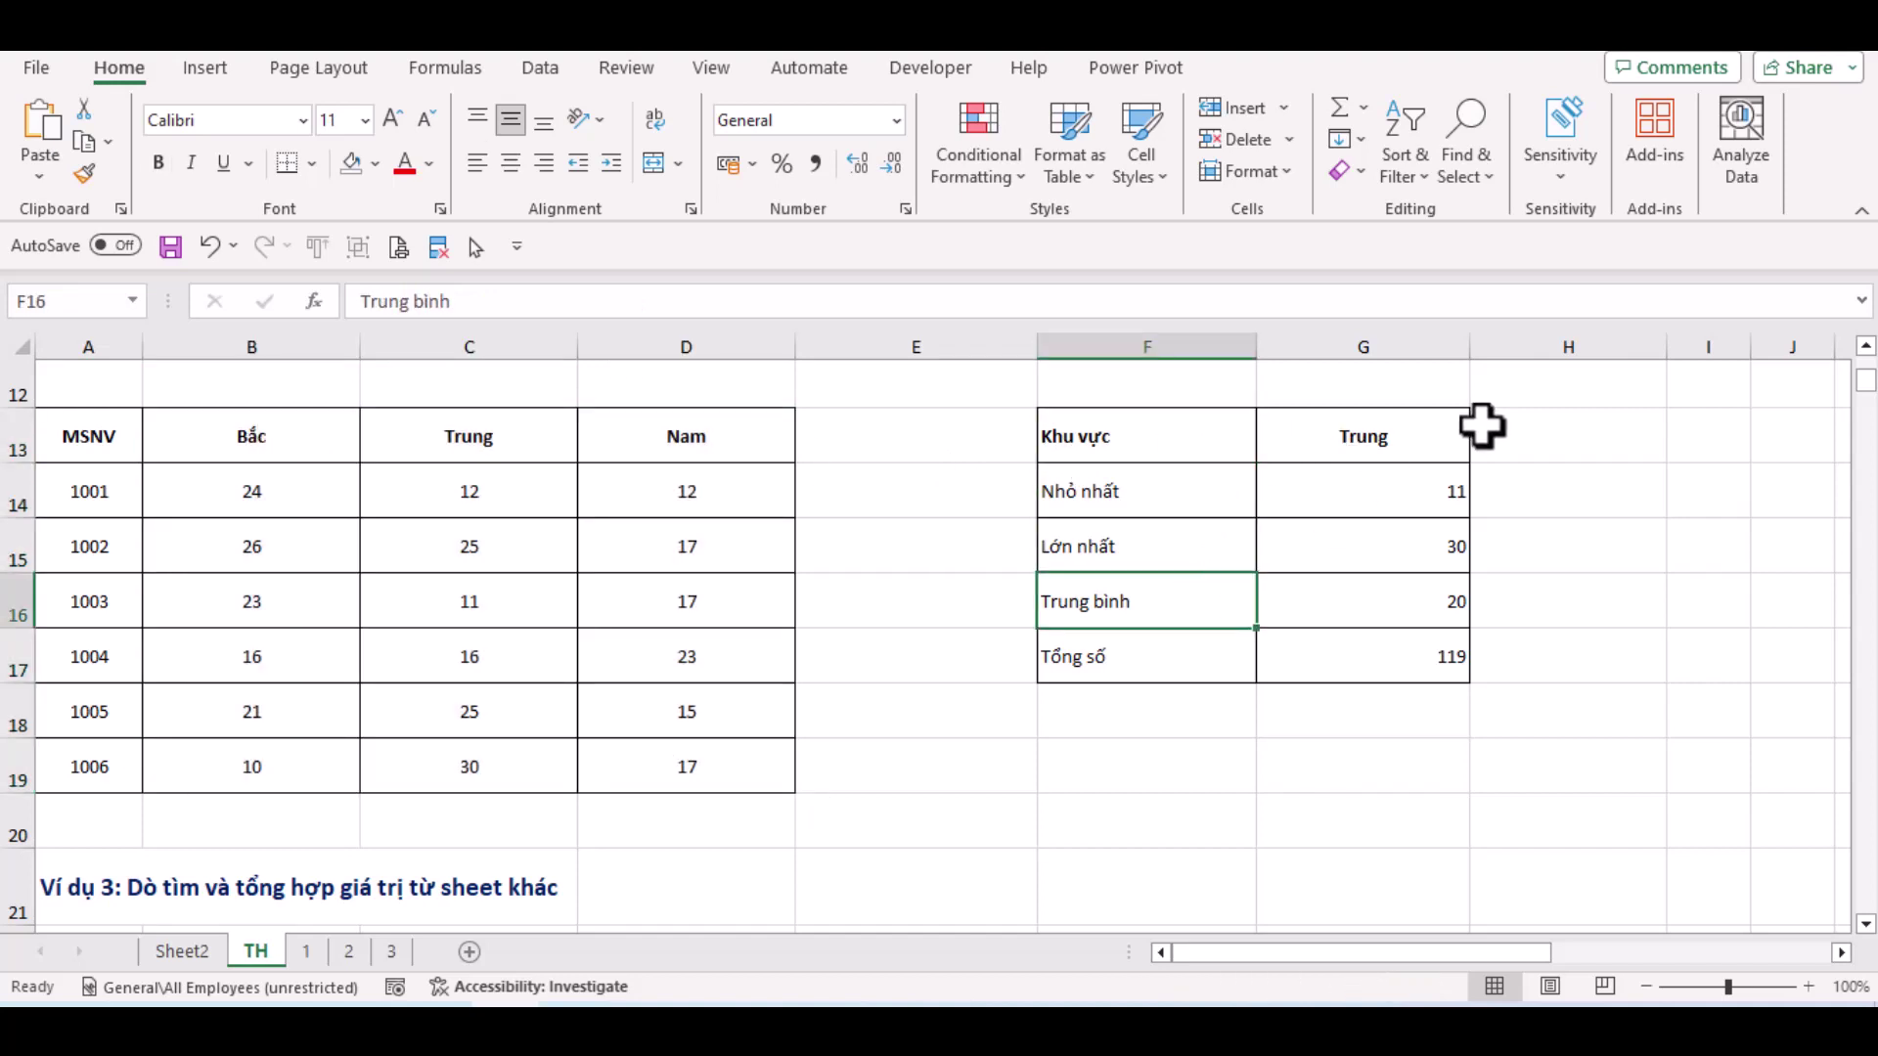
# Choose Bắc as the region in cell G13 and check the statistics in G14:G17
pyautogui.click(1457, 431)
pyautogui.click(1482, 449)
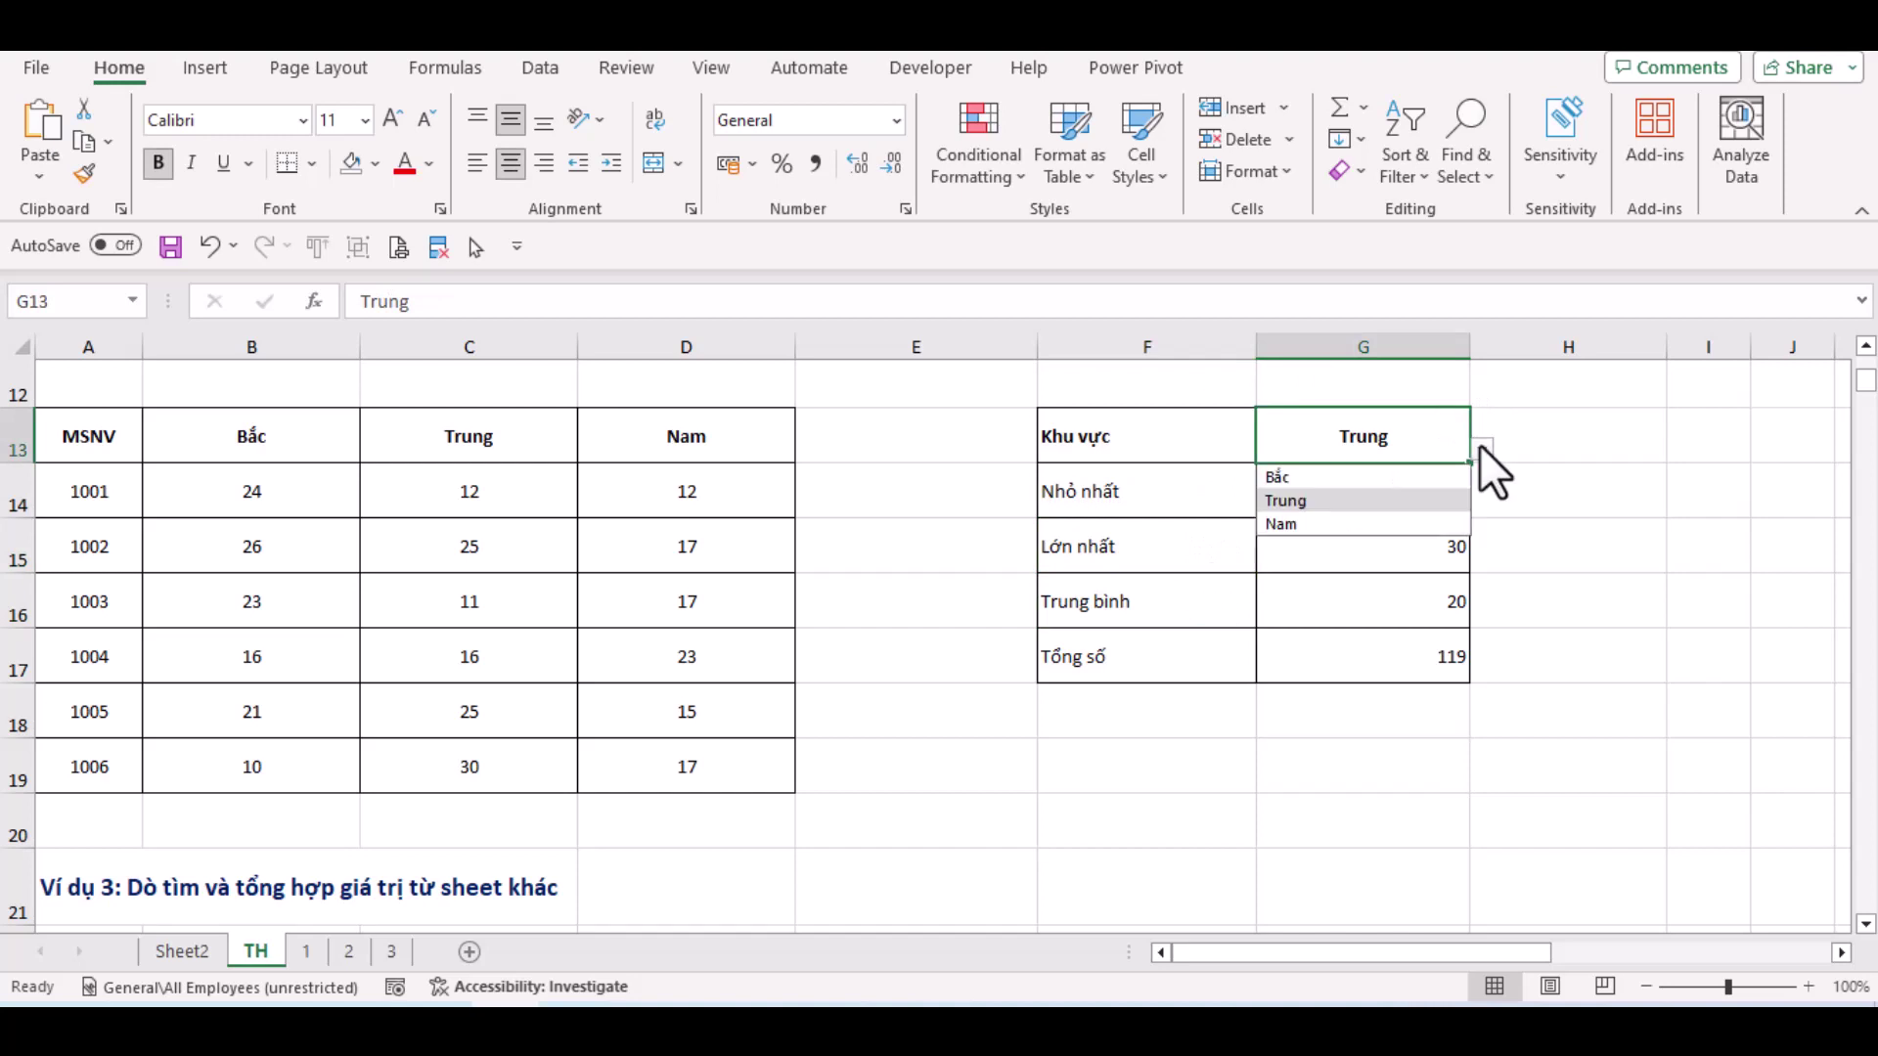
pyautogui.click(1430, 477)
pyautogui.moveTo(1430, 503); pyautogui.dragTo(1447, 661)
# Review the fruit list of example 3 and its source tables on sheets 1, 2 and 3
pyautogui.scroll(-3, 994, 499)
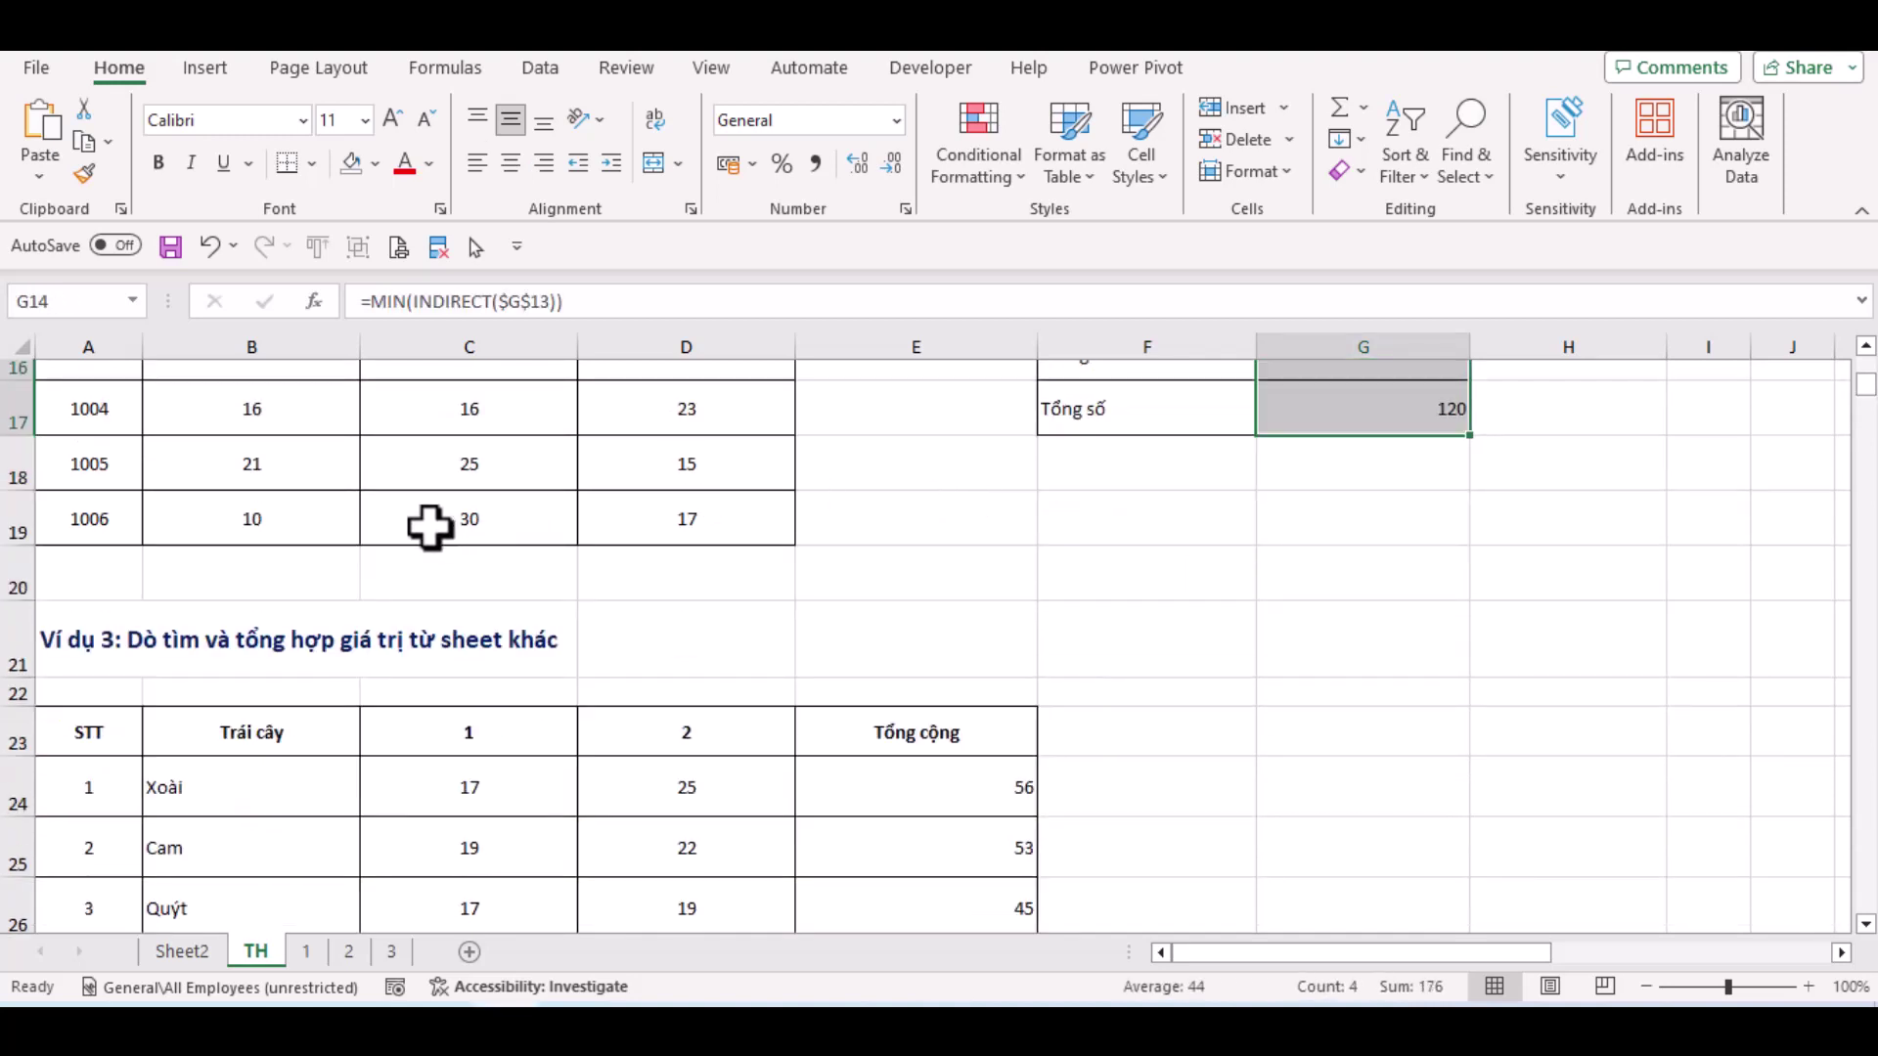
pyautogui.scroll(-1, 431, 528)
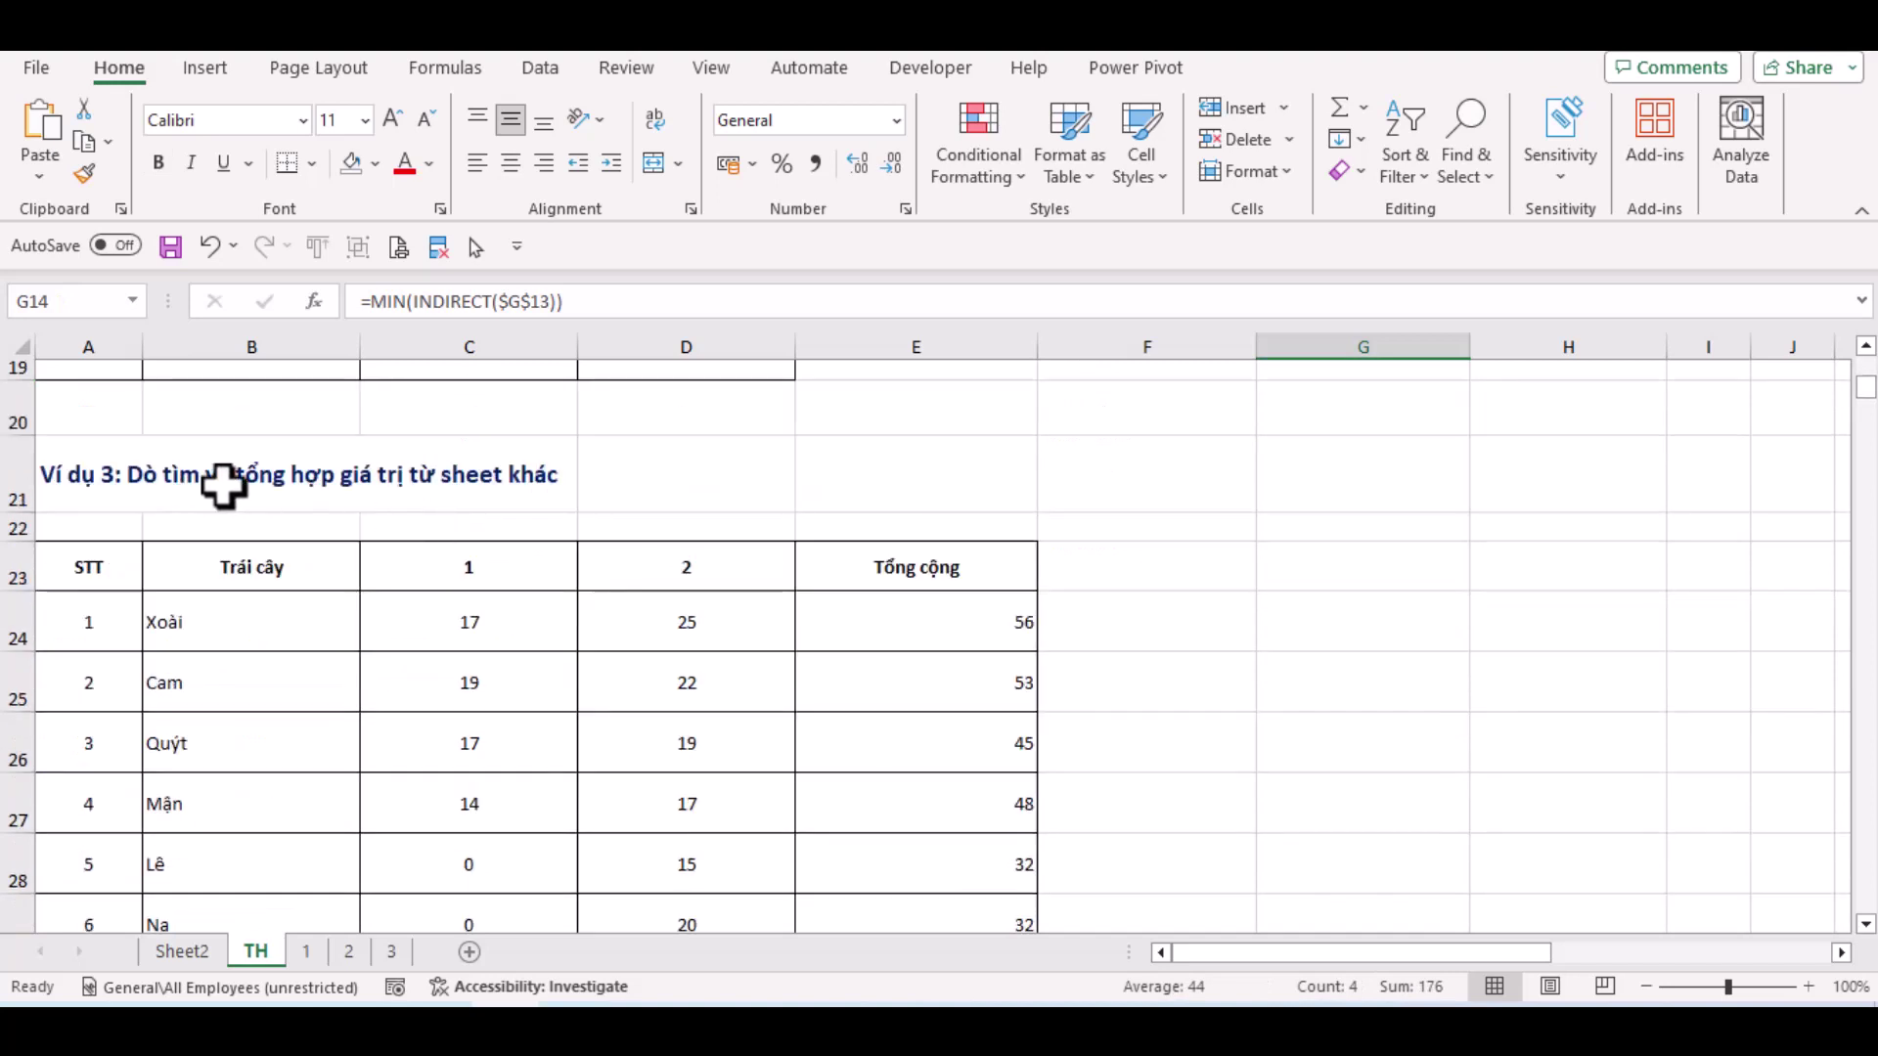
pyautogui.scroll(-1, 492, 637)
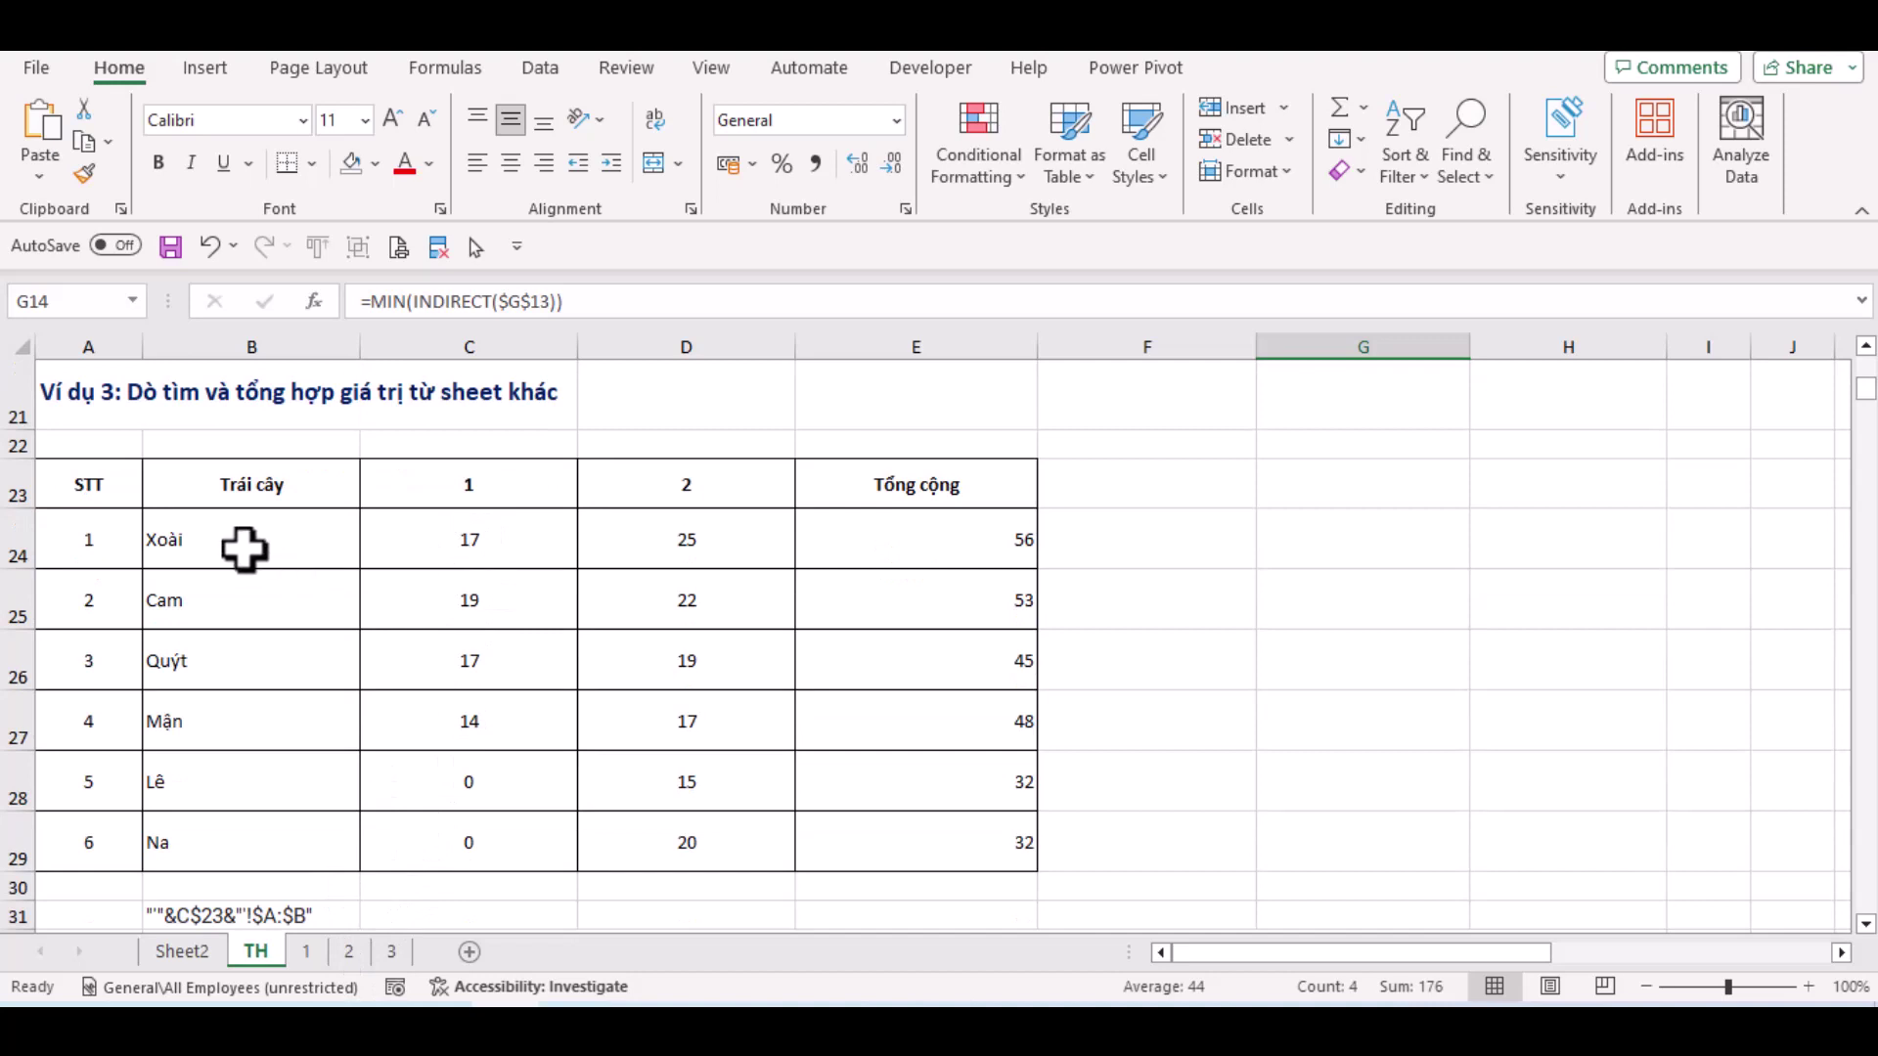
pyautogui.moveTo(247, 548); pyautogui.dragTo(251, 802)
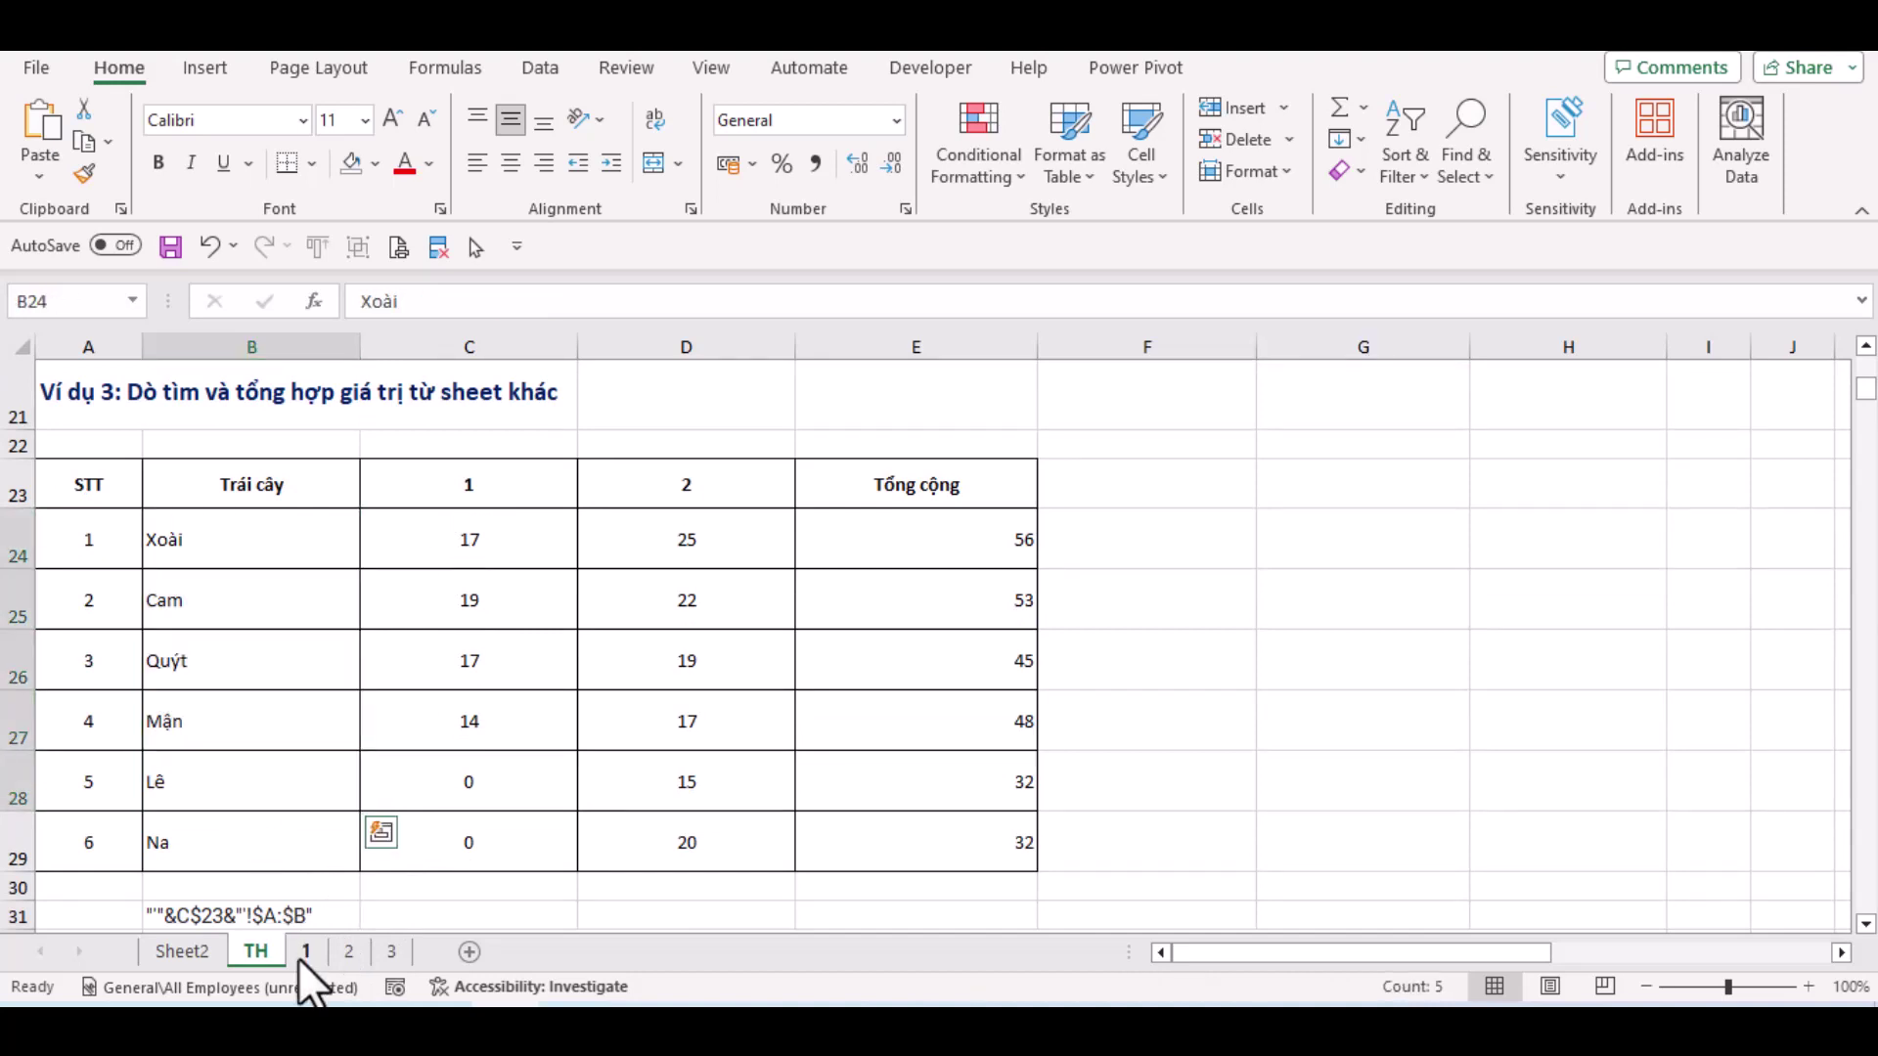
pyautogui.click(305, 952)
pyautogui.click(348, 951)
pyautogui.click(391, 952)
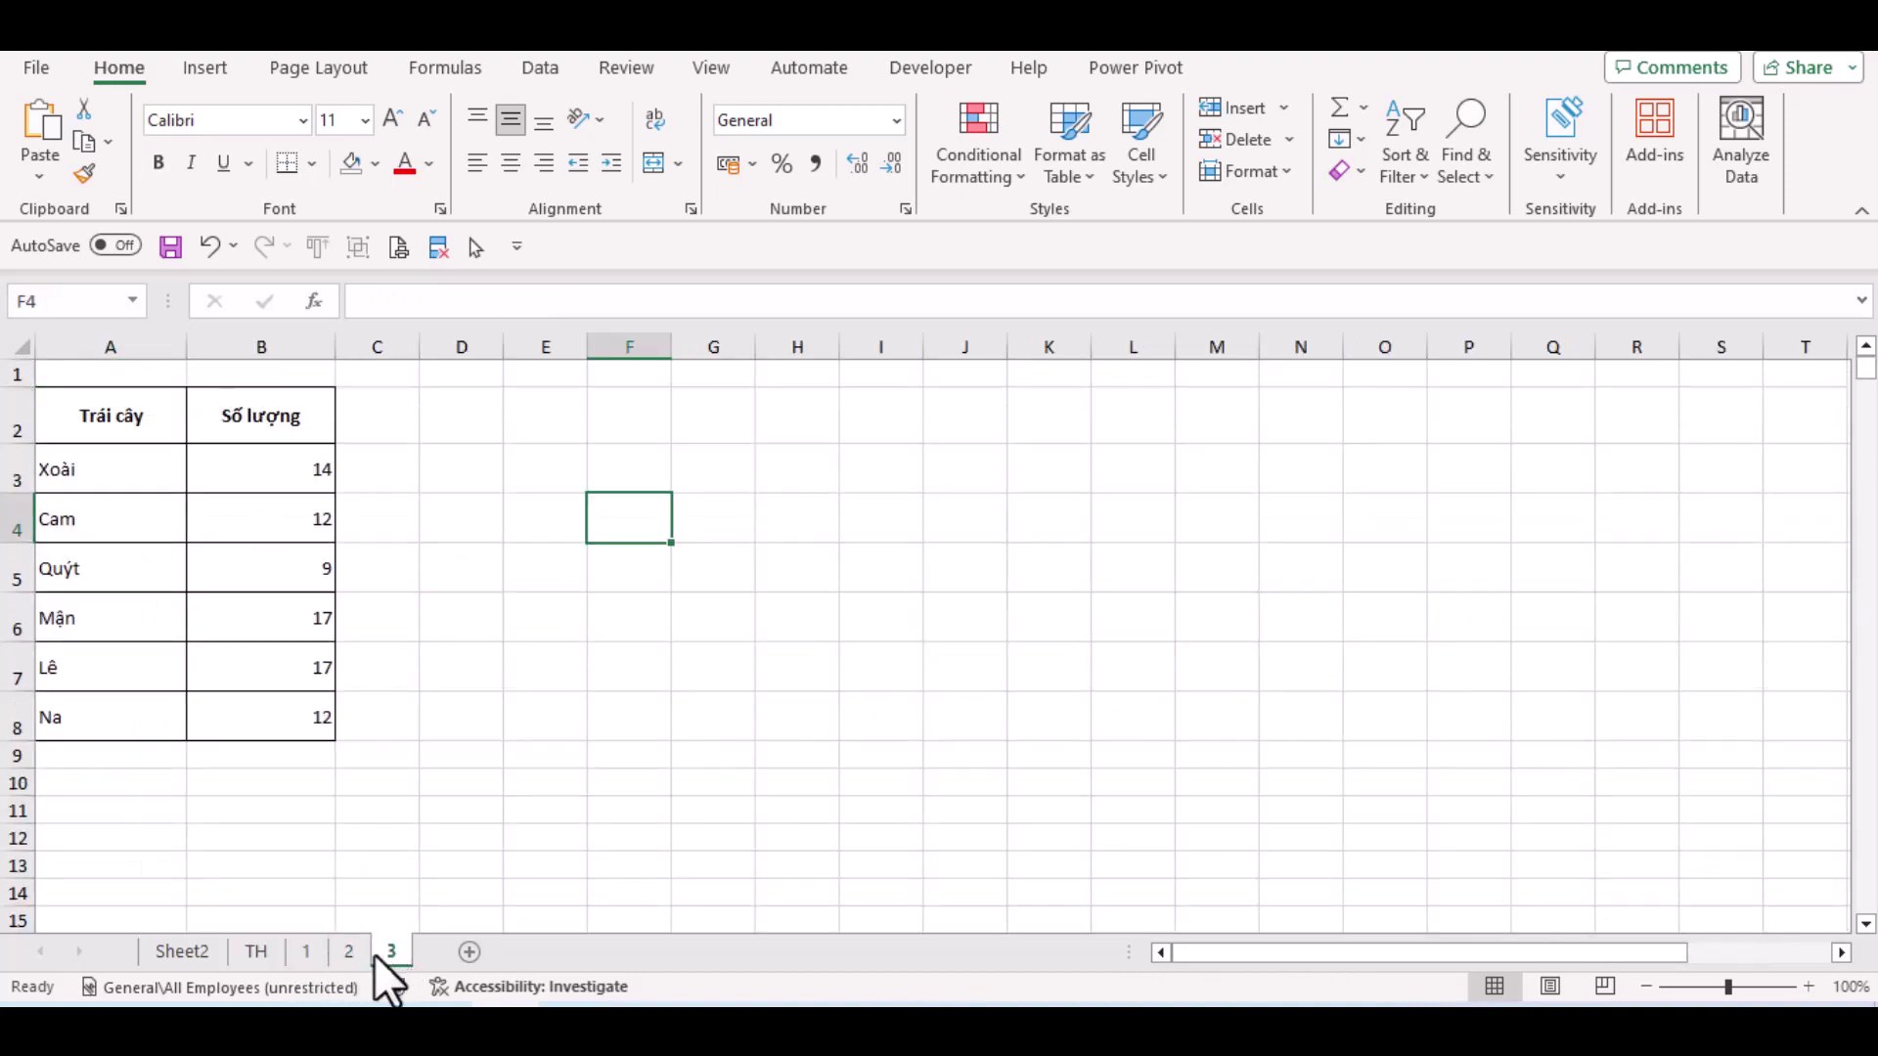
pyautogui.click(274, 949)
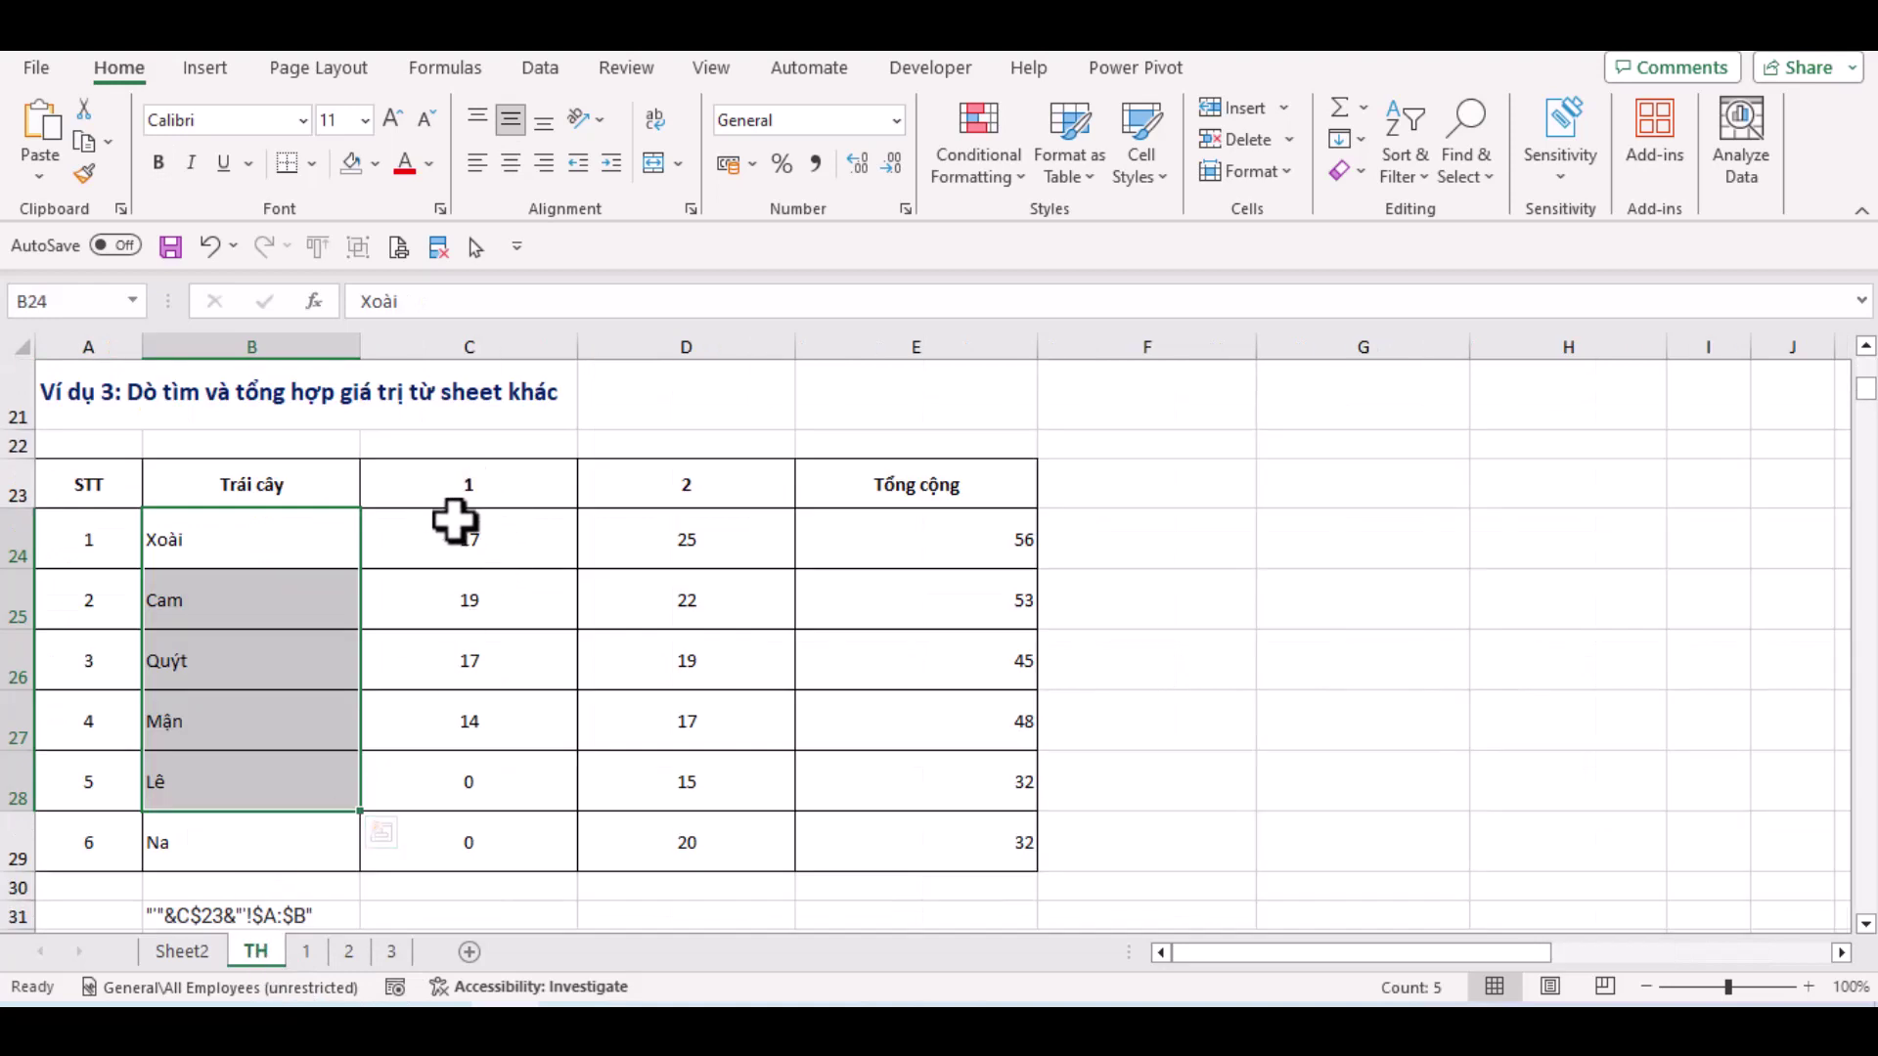
# Examine the lookup formulas under columns 1 and 2 and the Tổng cộng totals in example 3
pyautogui.moveTo(457, 513); pyautogui.dragTo(616, 750)
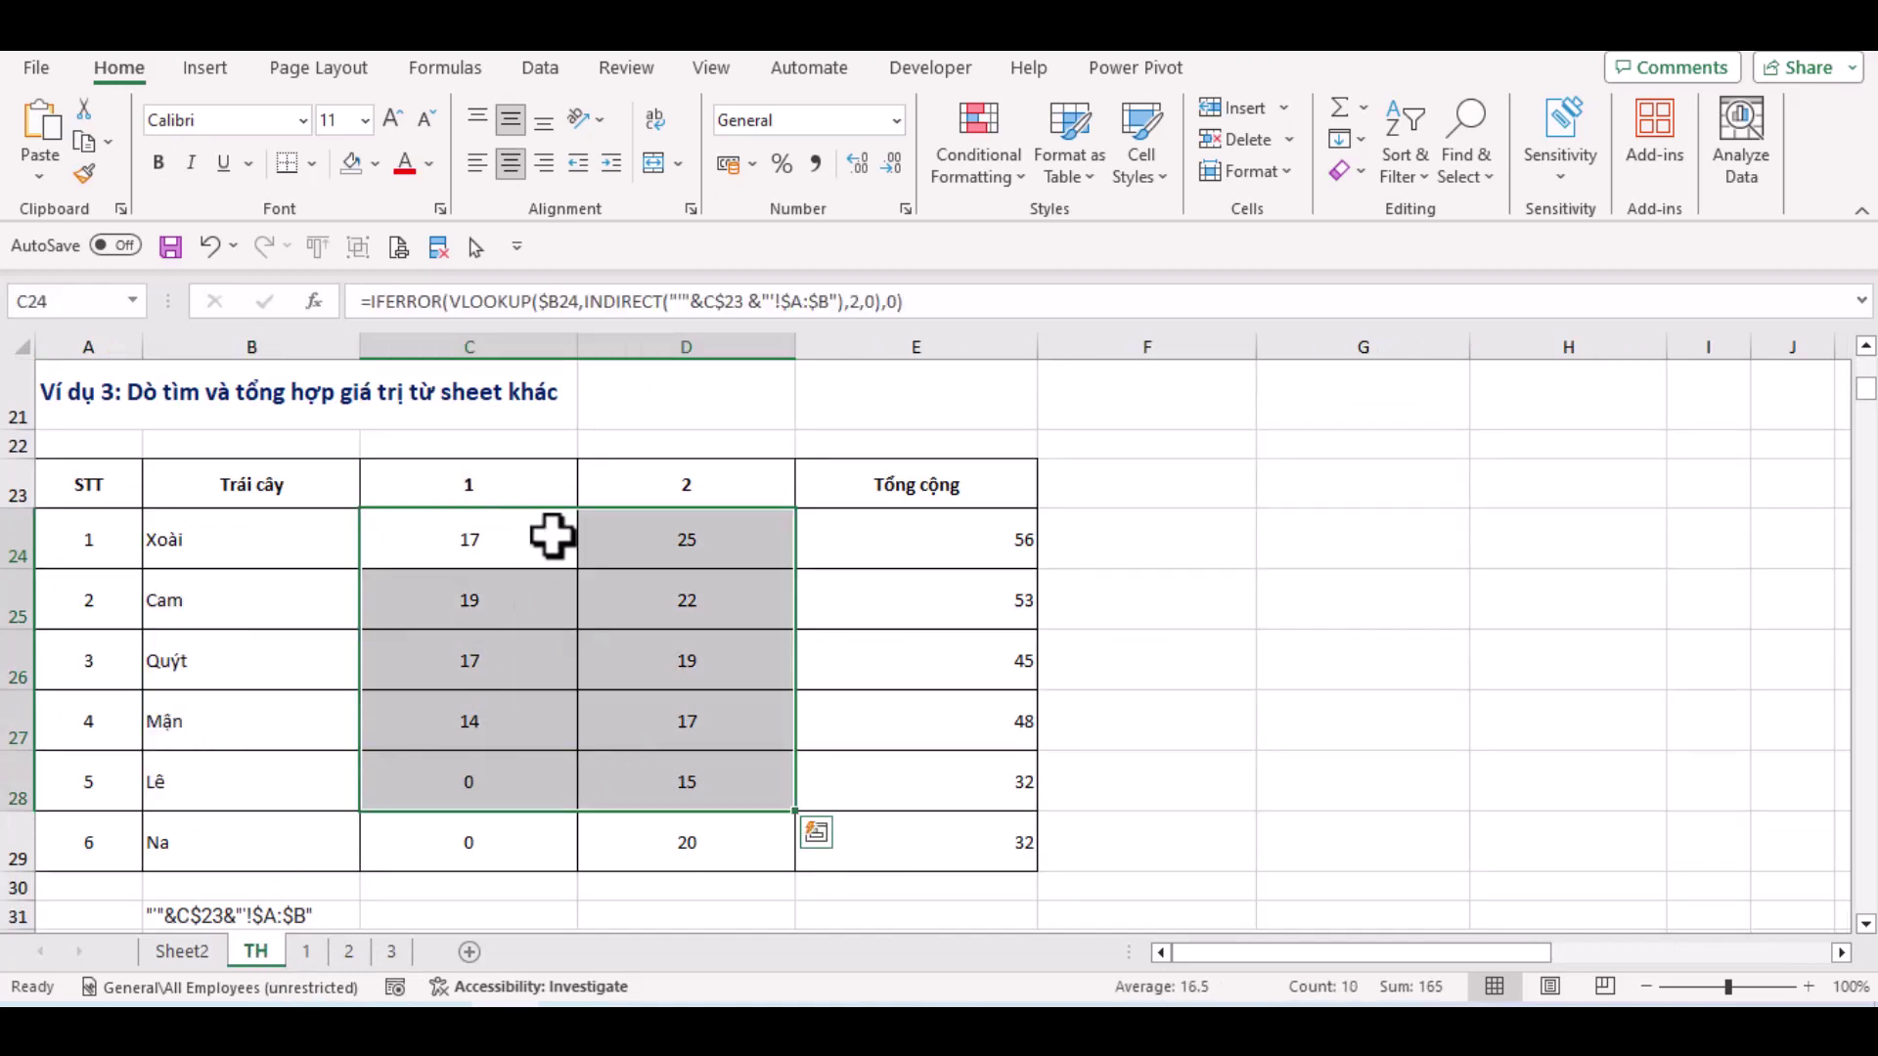
pyautogui.moveTo(904, 518); pyautogui.dragTo(859, 827)
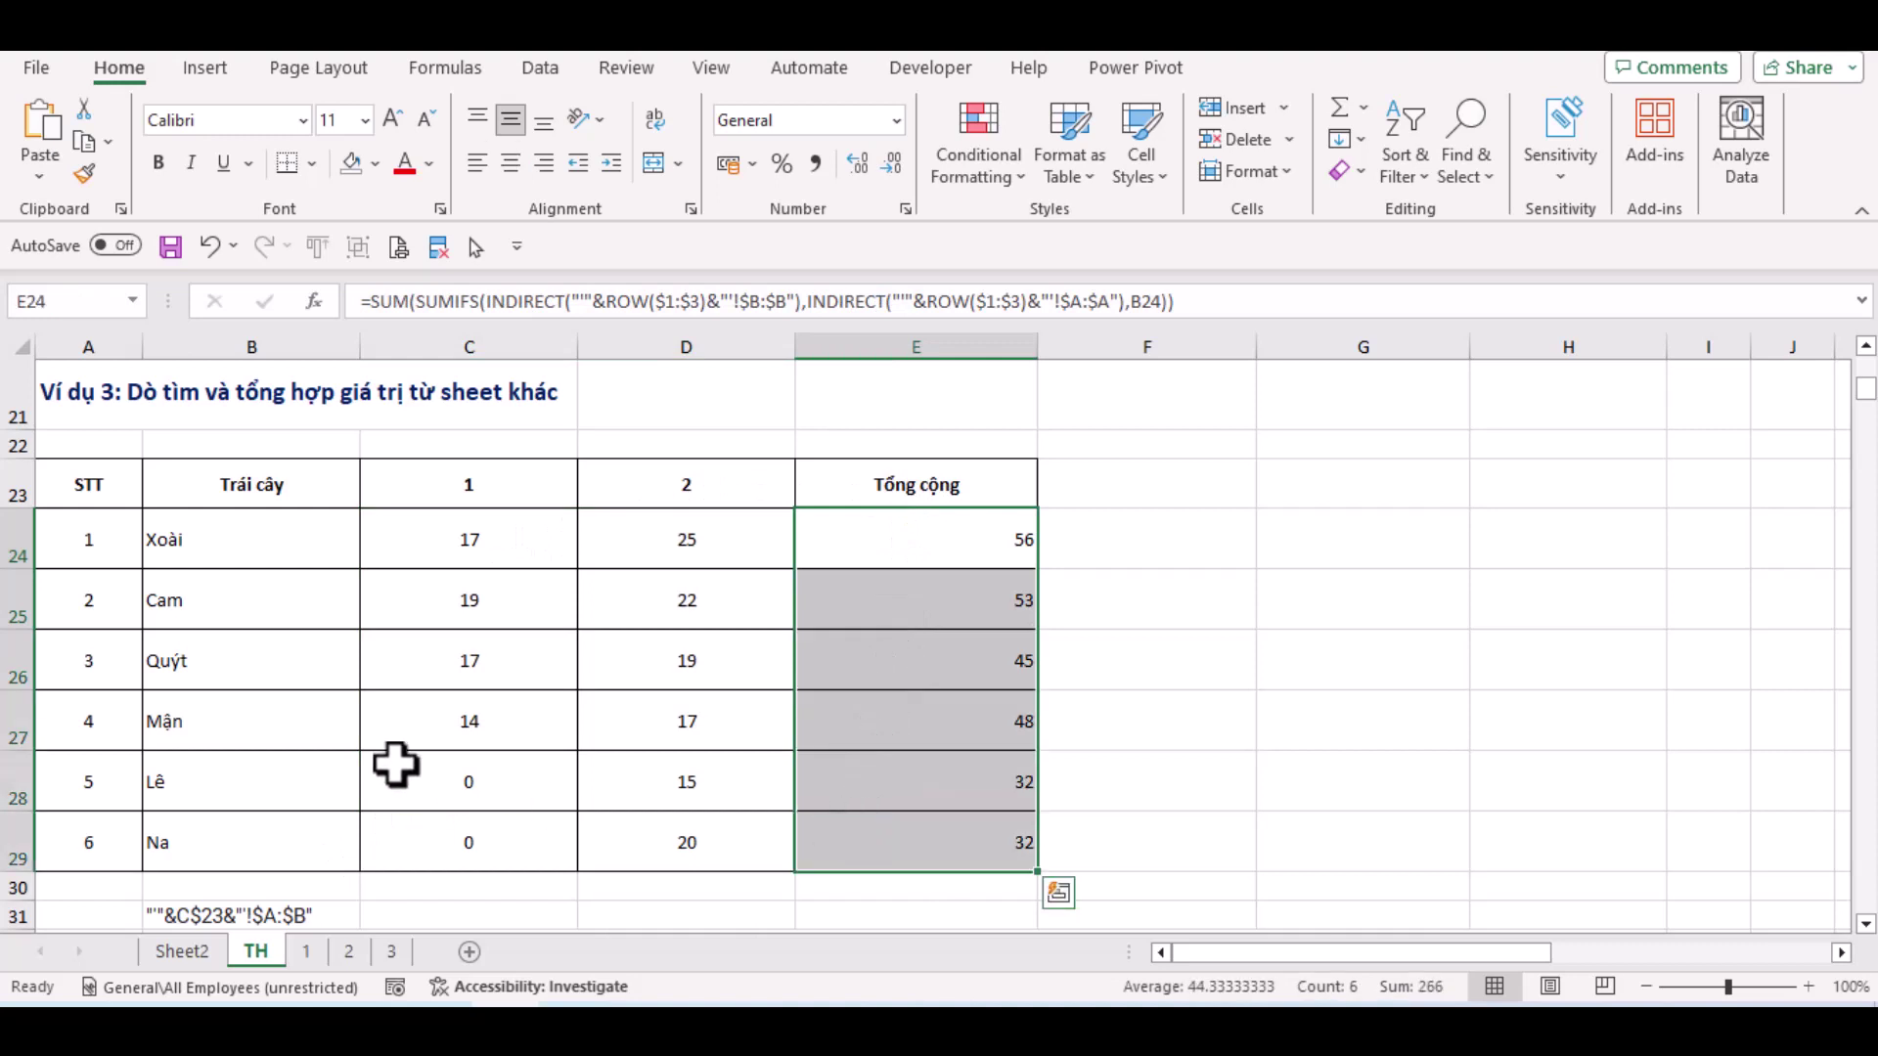
pyautogui.click(378, 699)
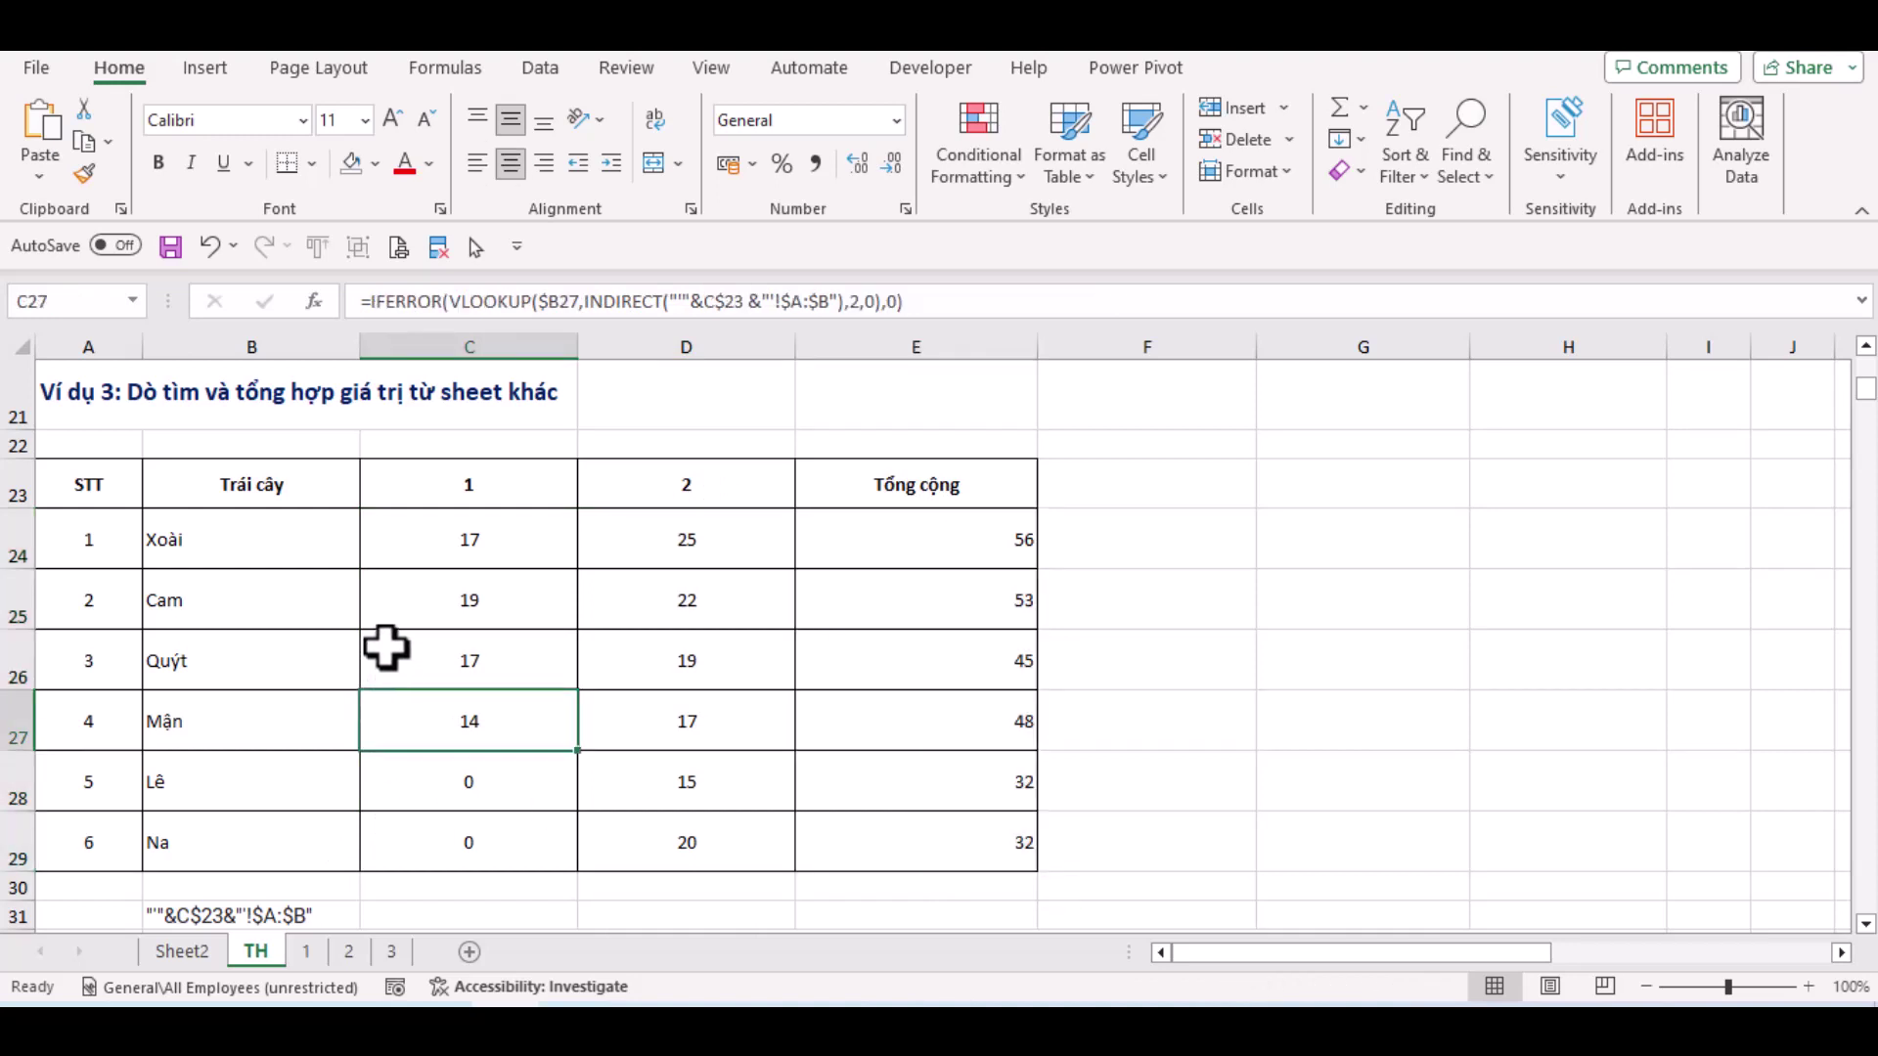
# Return to example 1 and review the list of reference cases in B5:B9
pyautogui.scroll(4, 386, 646)
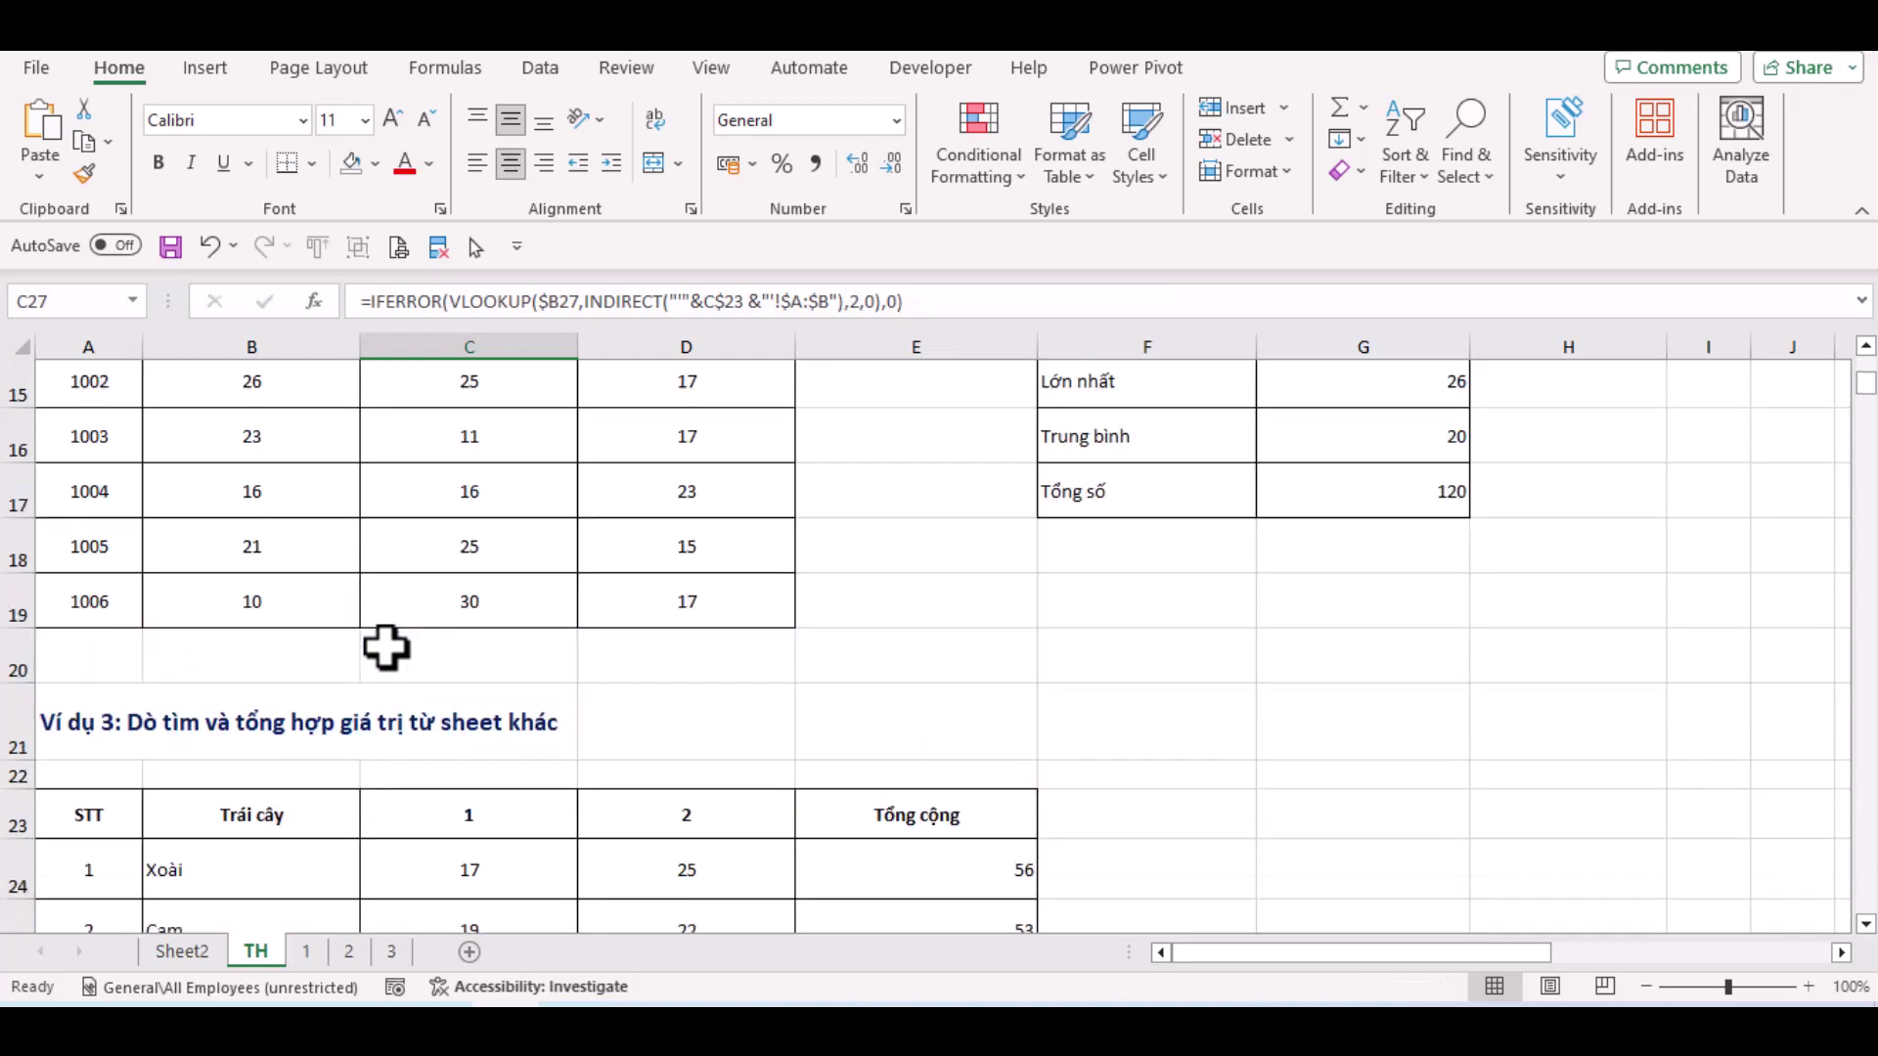
pyautogui.scroll(2, 369, 608)
pyautogui.scroll(1, 339, 567)
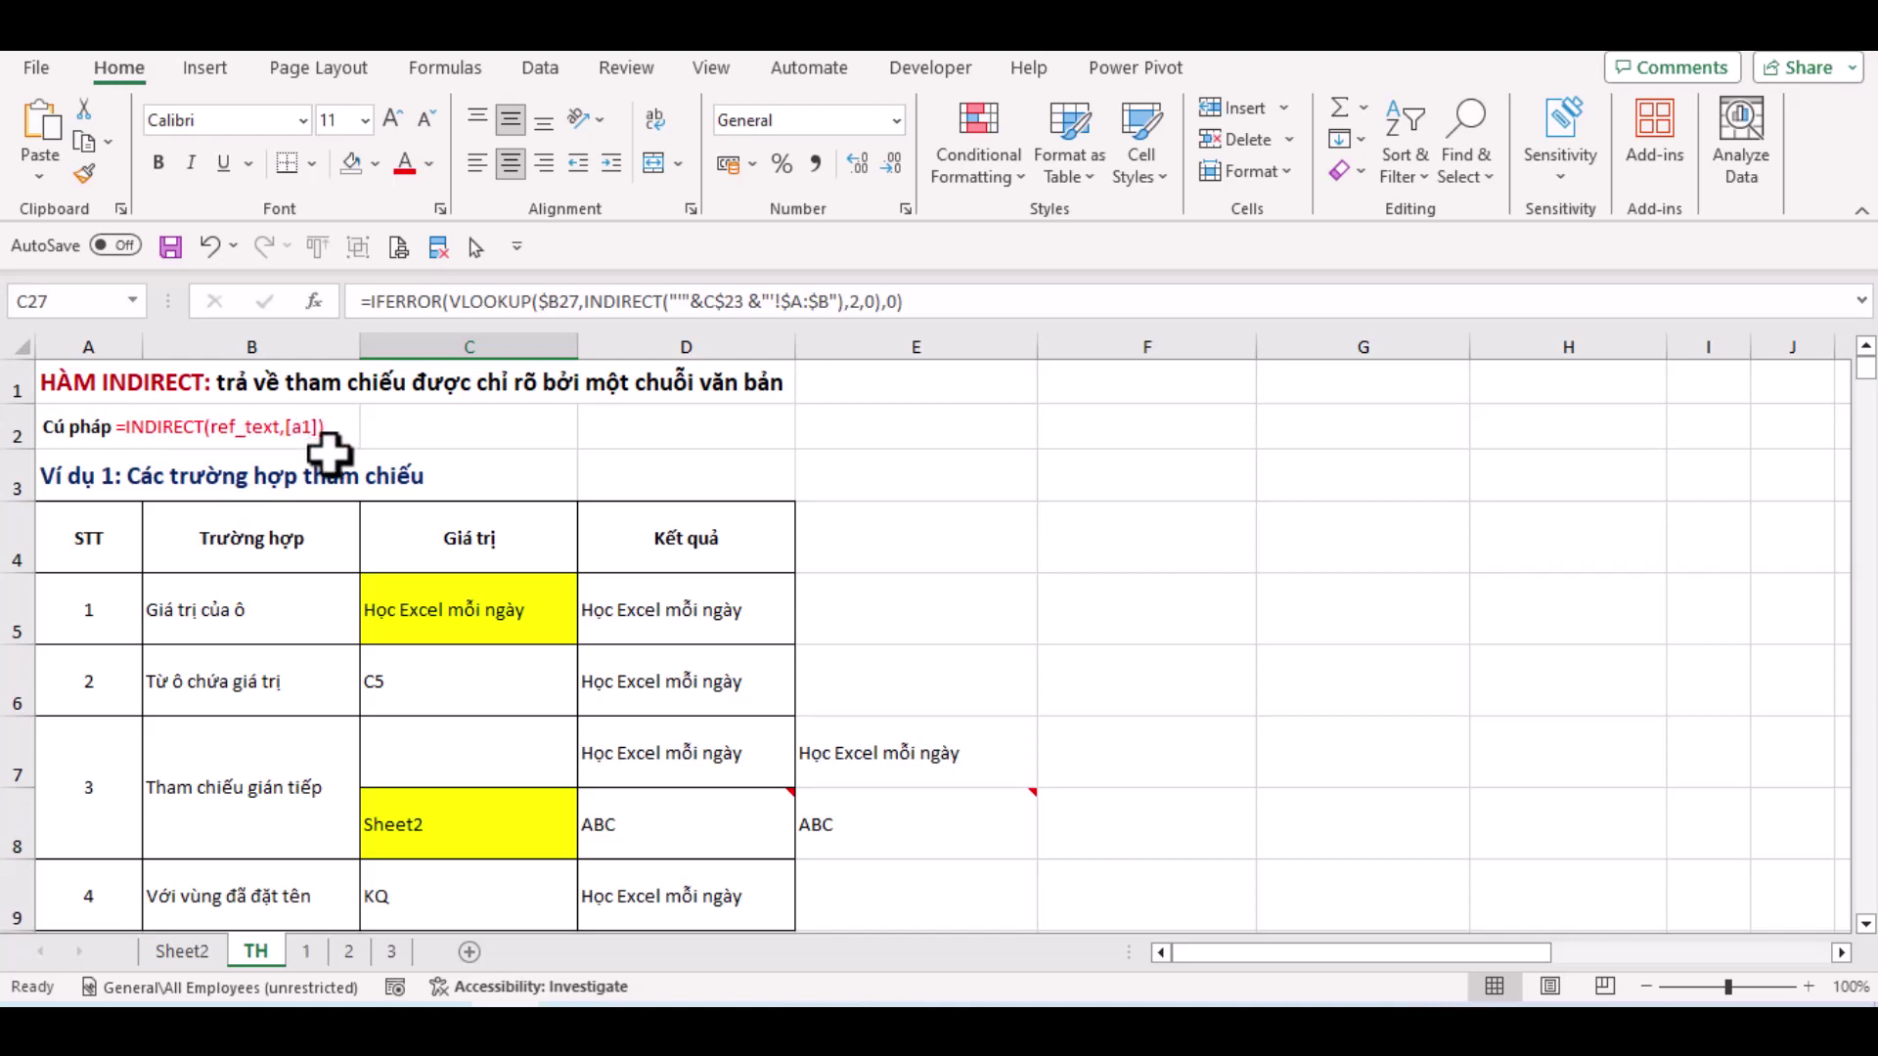
pyautogui.click(93, 479)
pyautogui.click(79, 563)
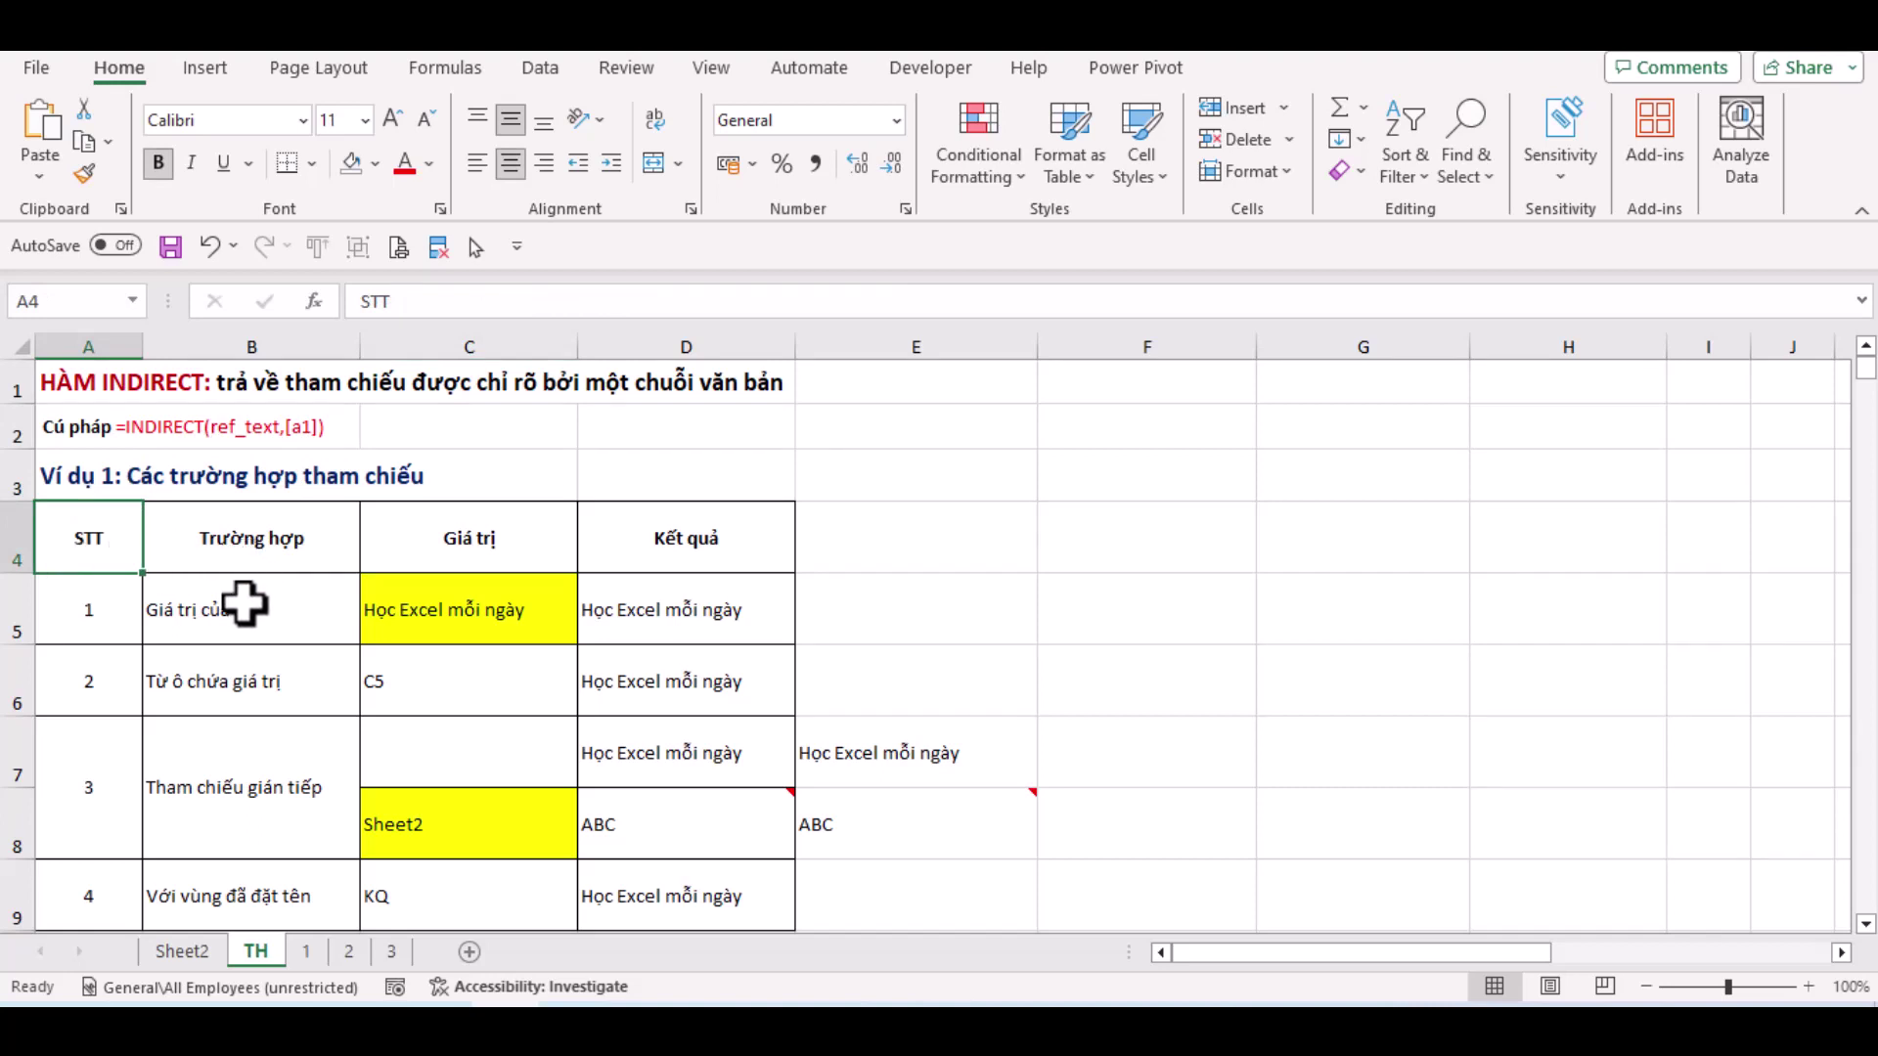
pyautogui.moveTo(240, 621); pyautogui.dragTo(218, 869)
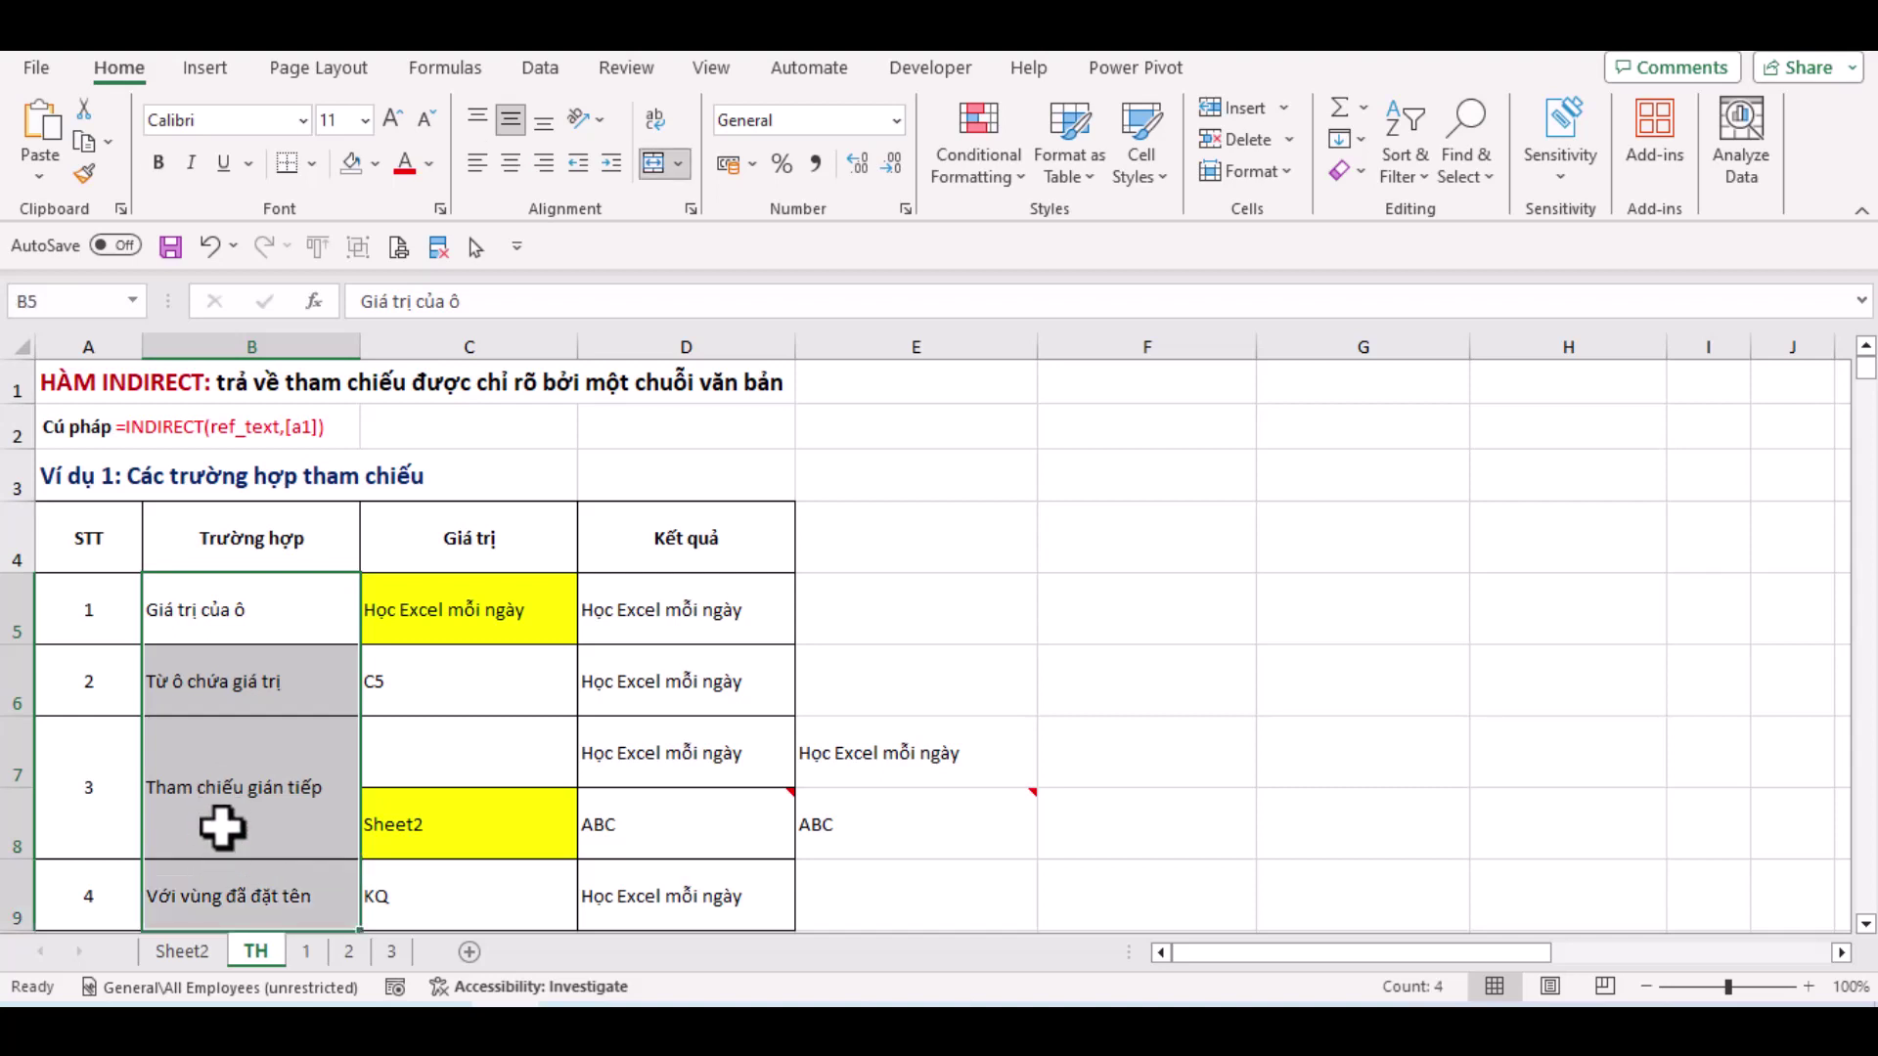
# Examine the INDIRECT formula in D5 and its quoted reference to C5, leaving the formula as it is
pyautogui.click(233, 626)
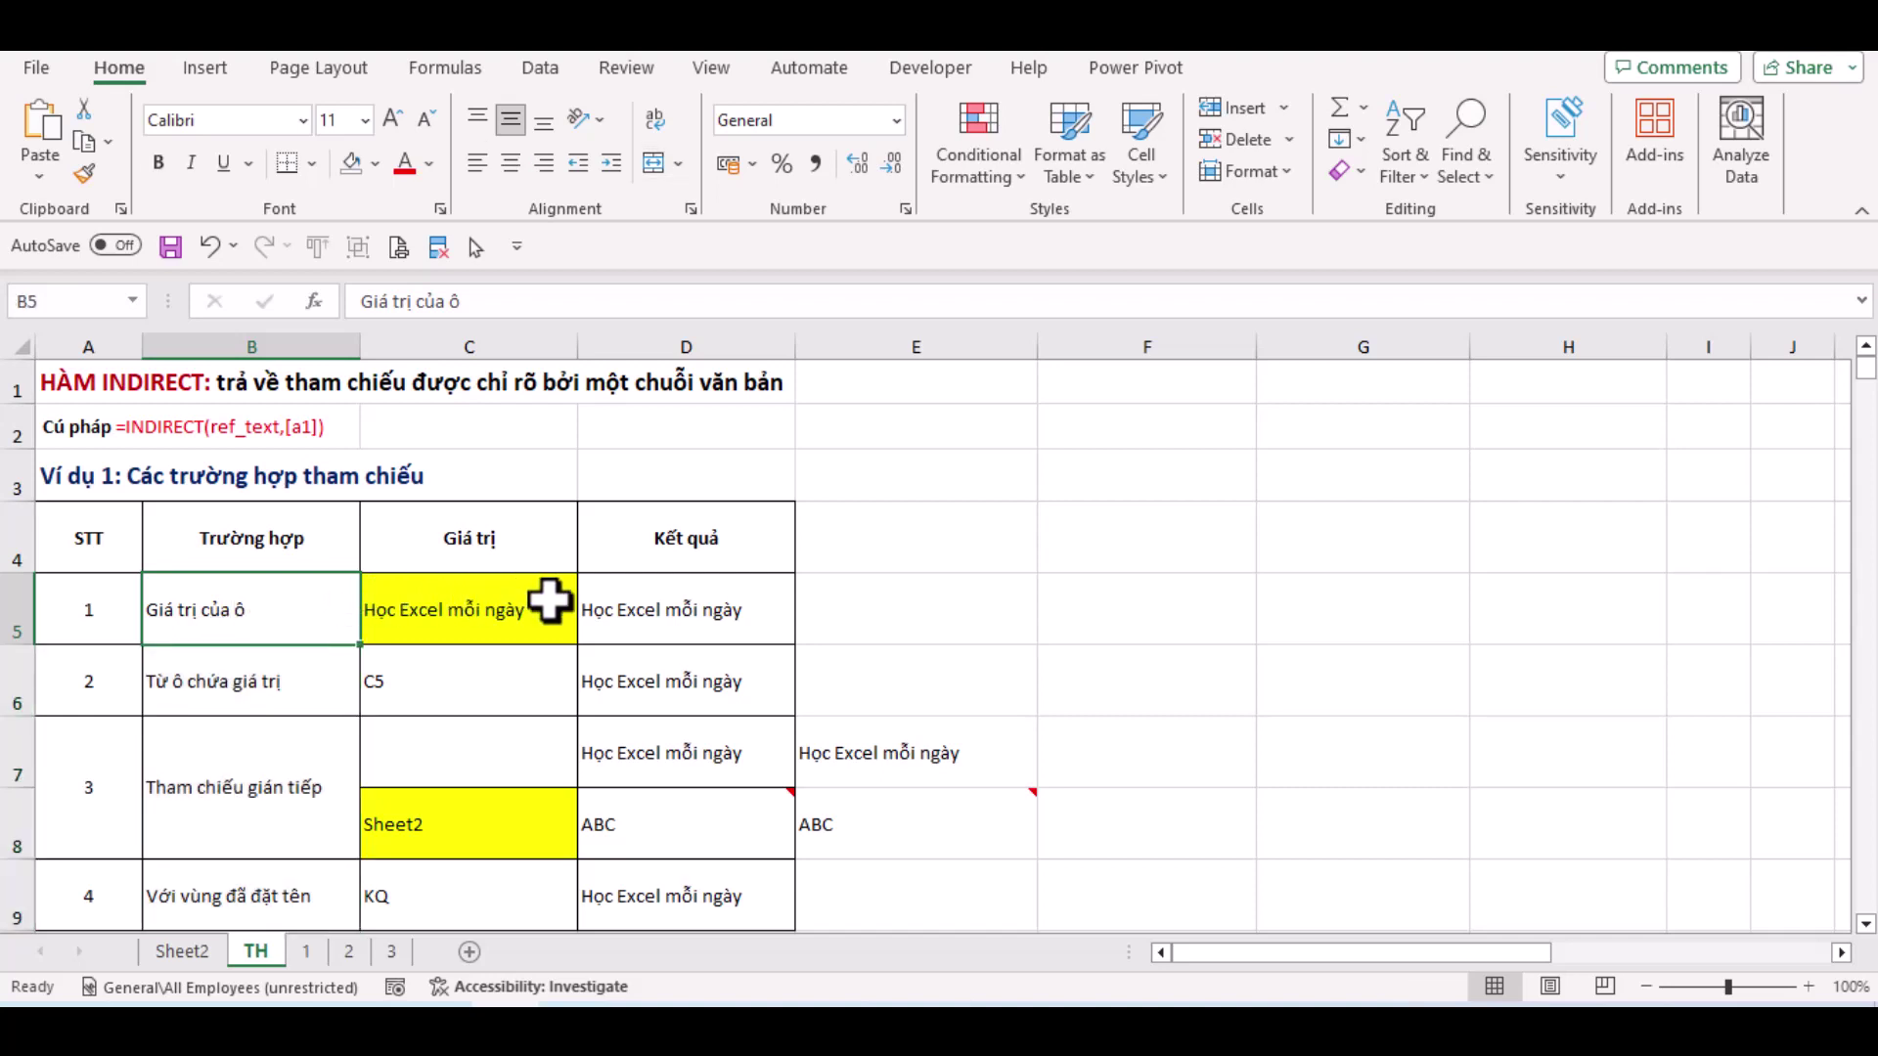
pyautogui.click(630, 592)
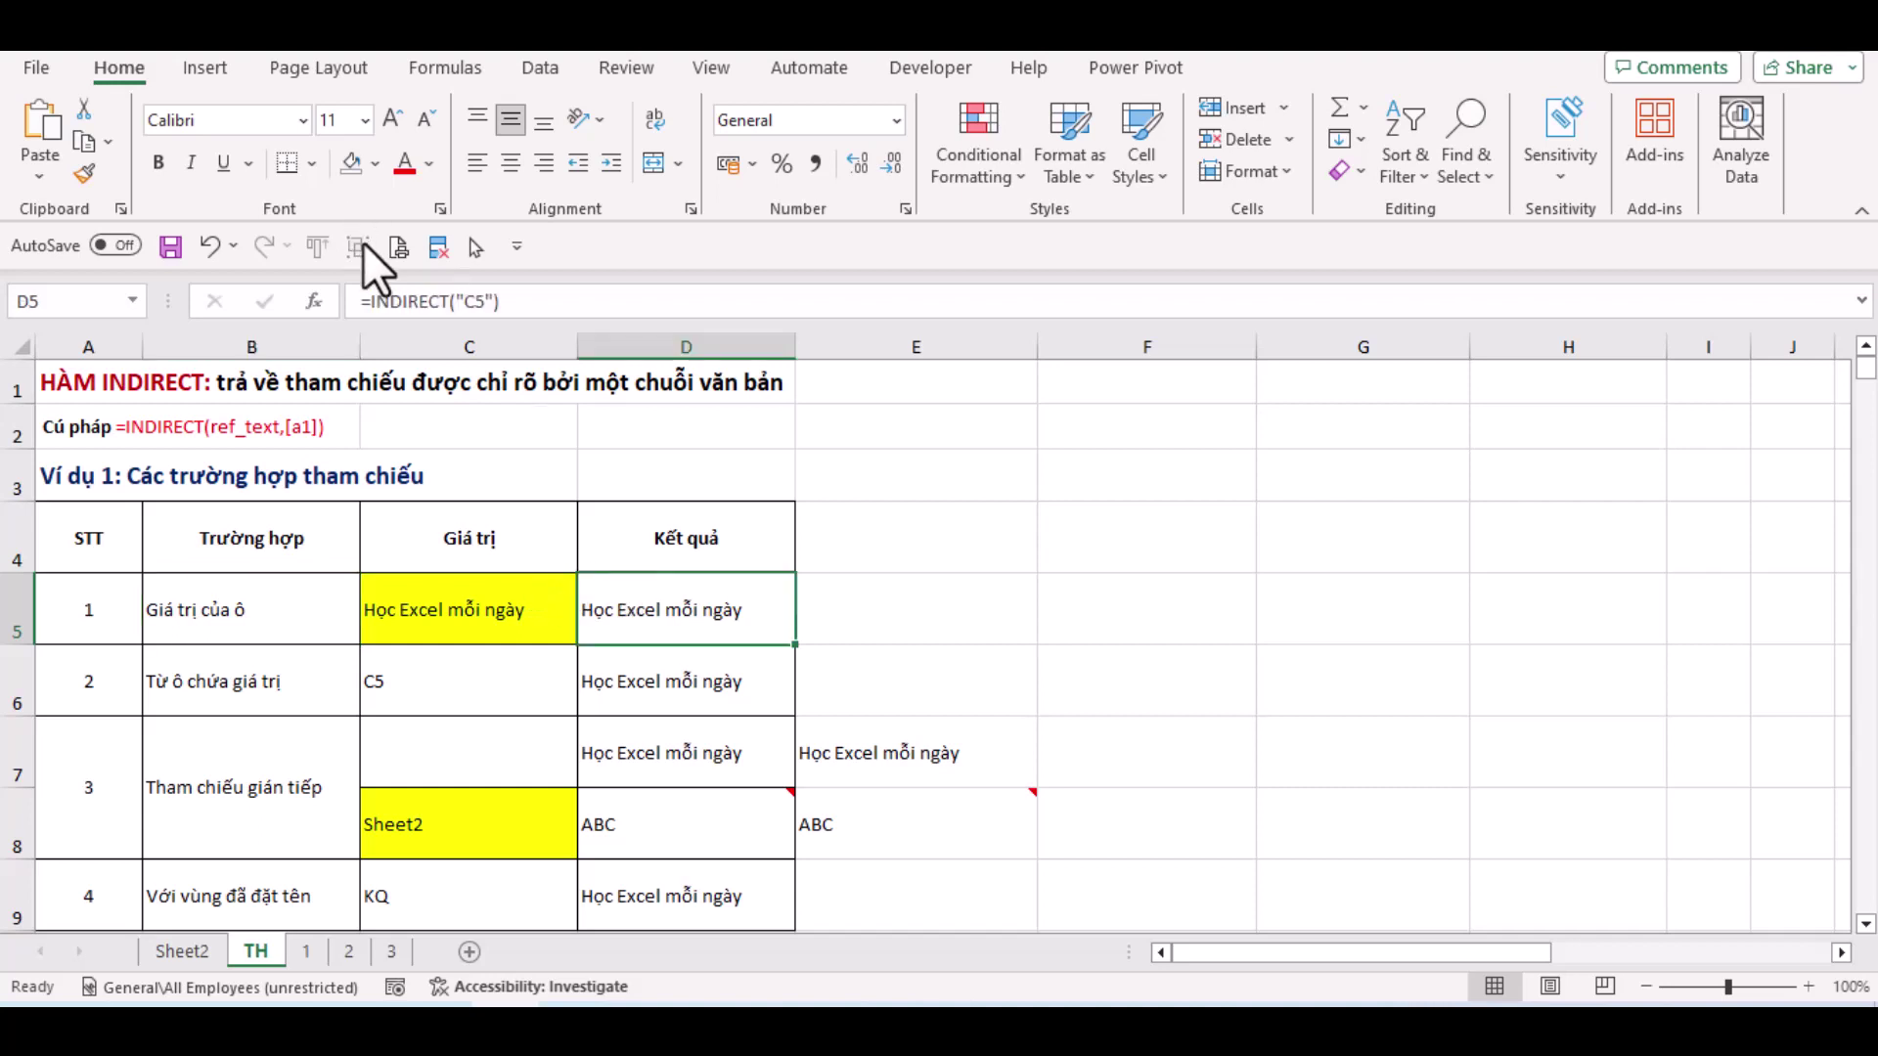
pyautogui.moveTo(372, 302); pyautogui.dragTo(463, 301)
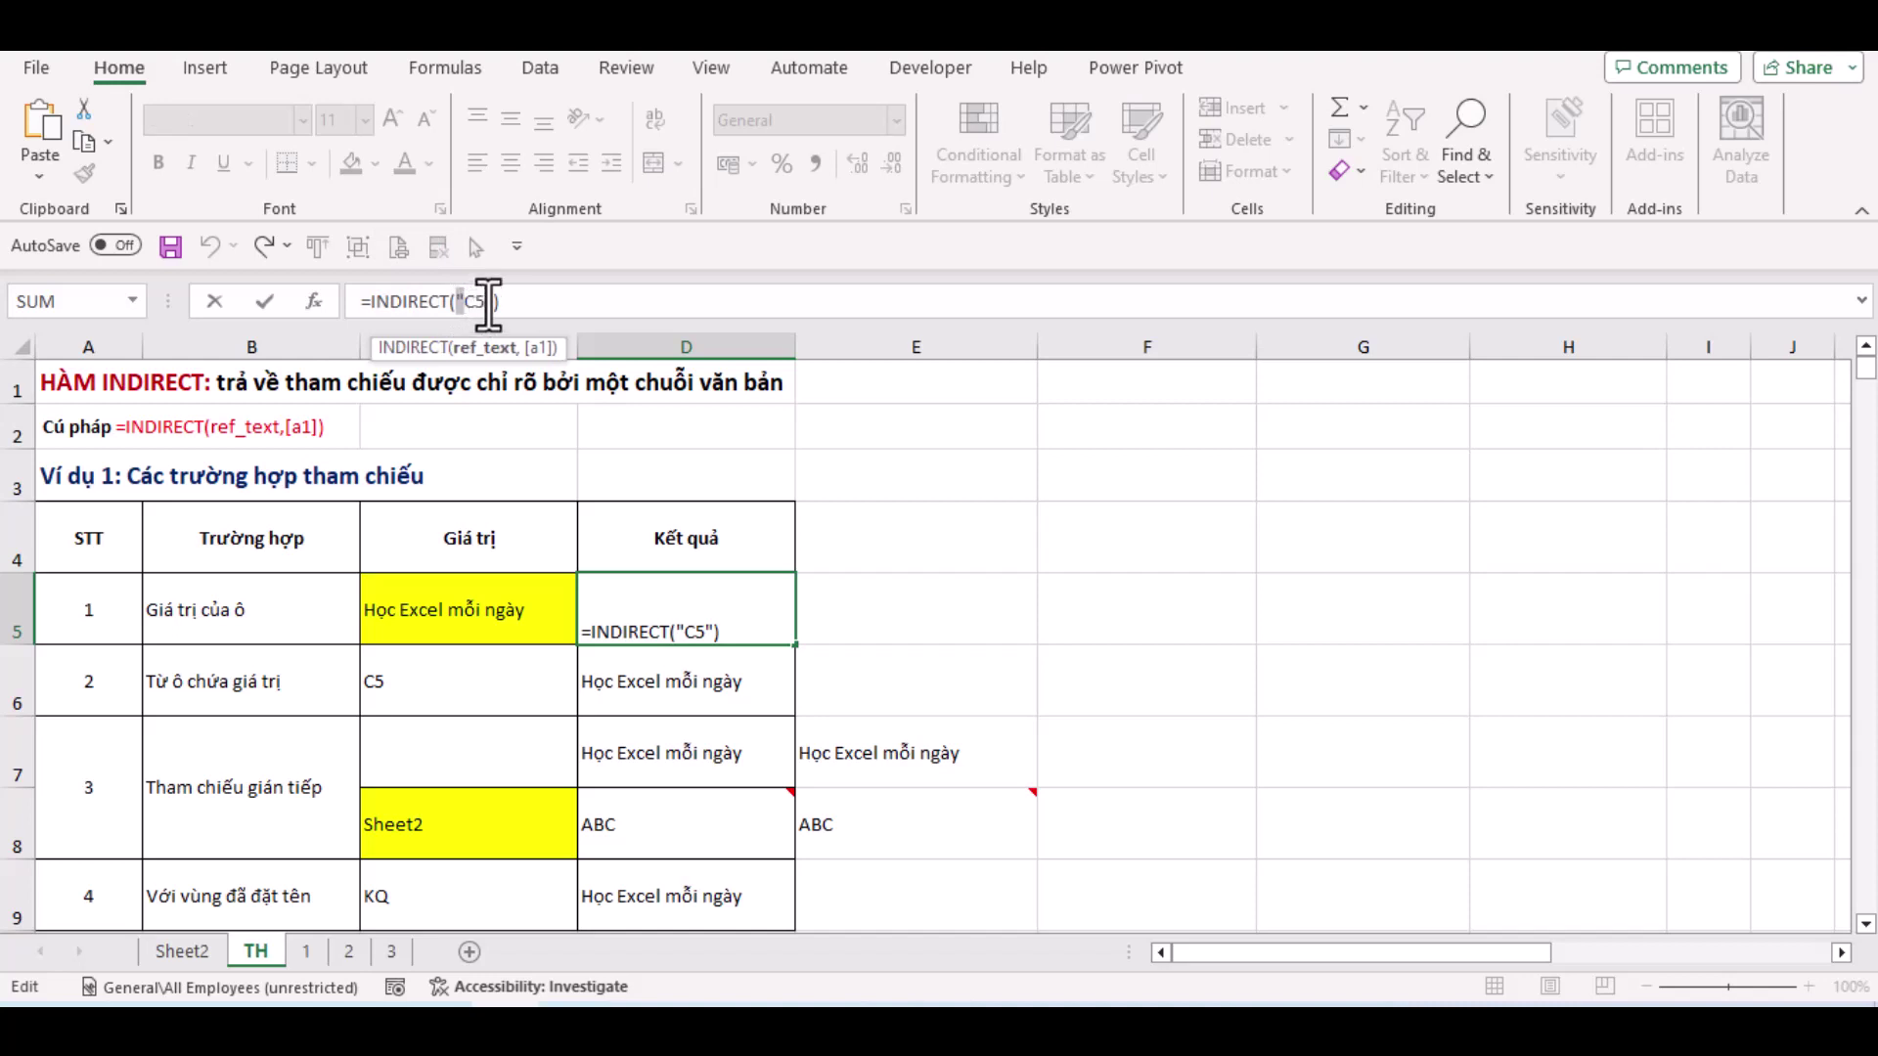
pyautogui.click(486, 302)
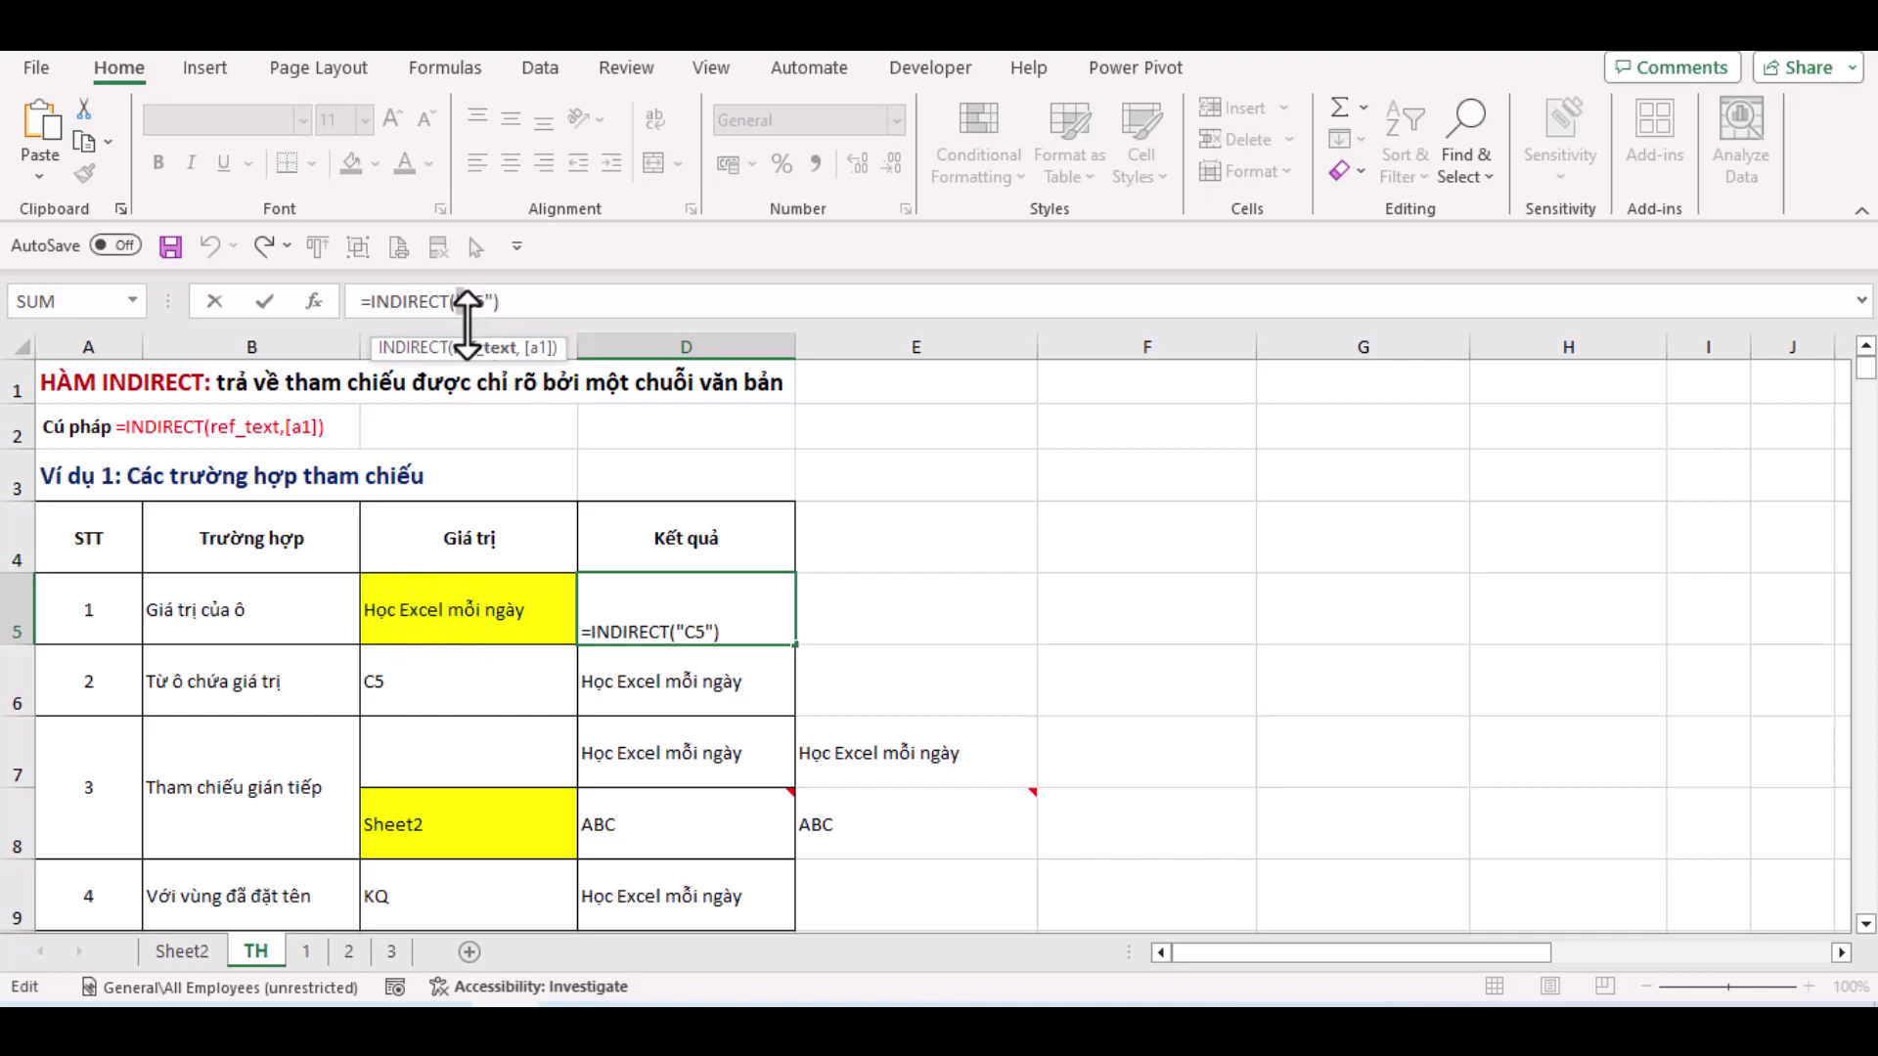
pyautogui.click(464, 301)
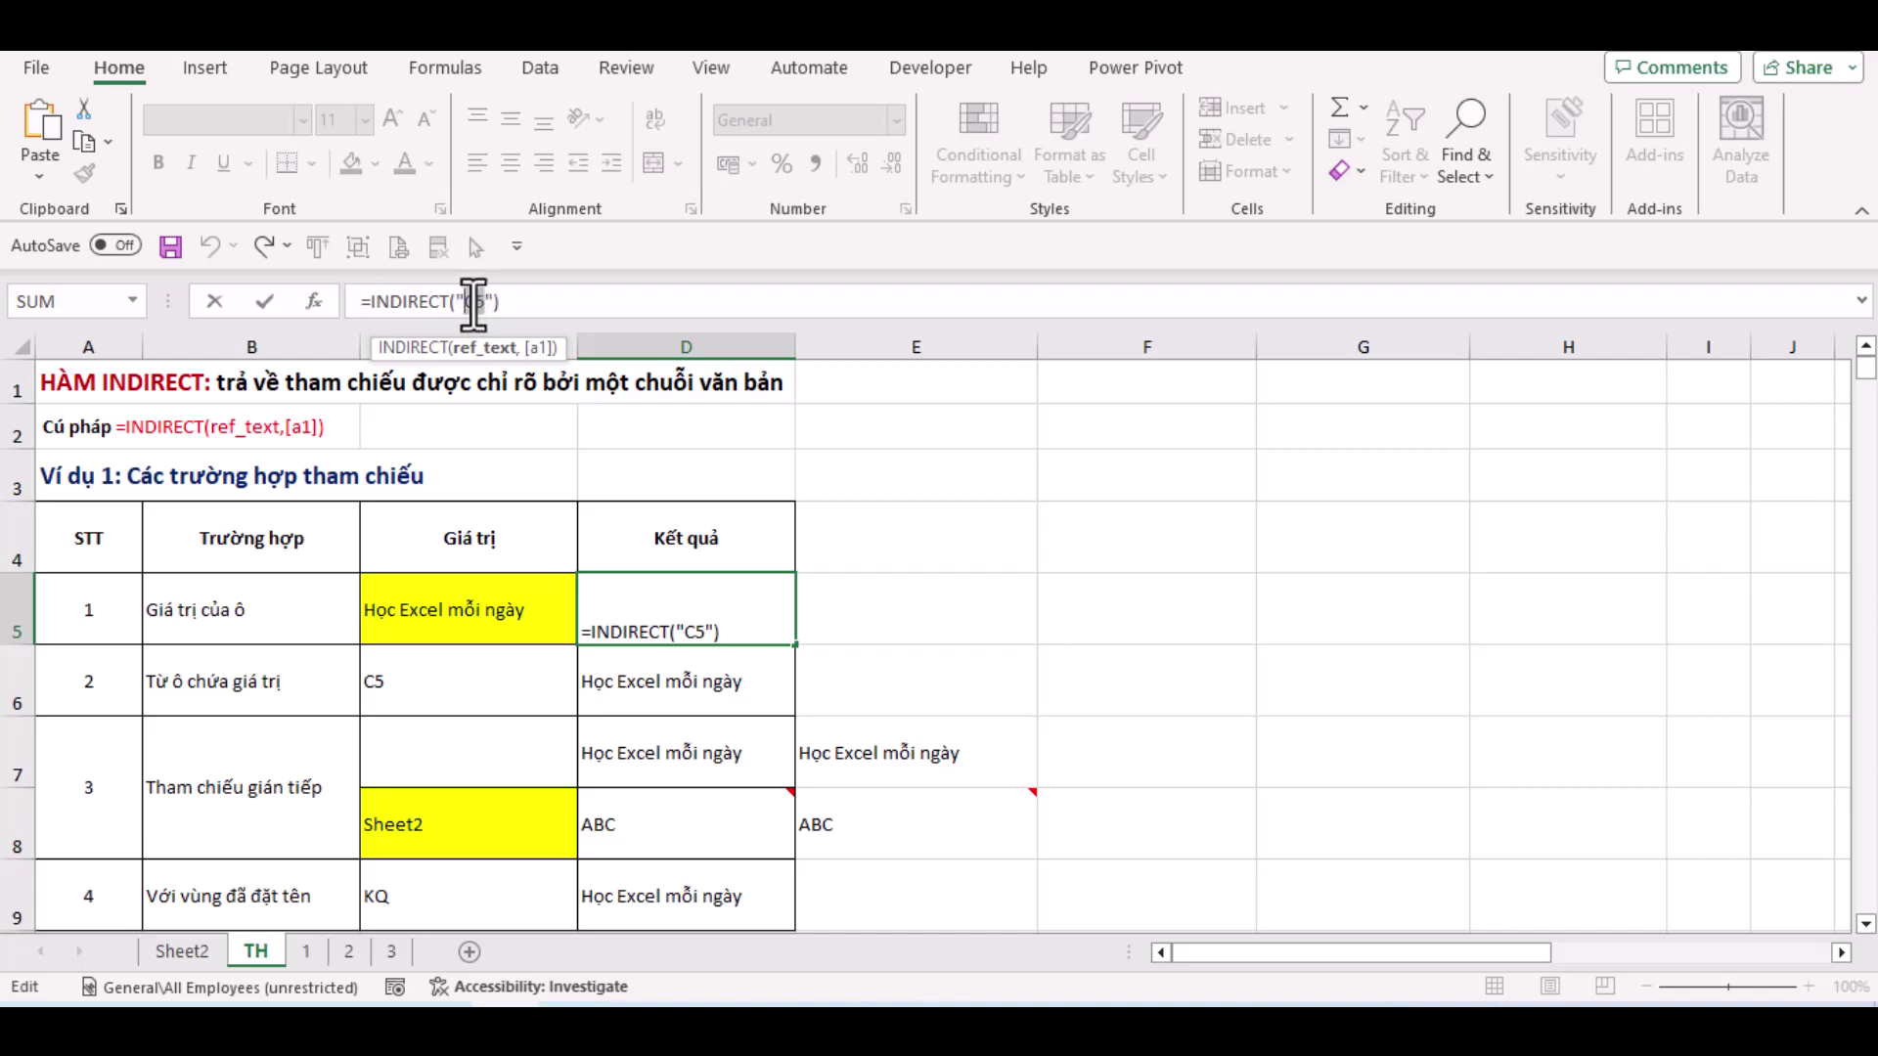
pyautogui.doubleClick(475, 301)
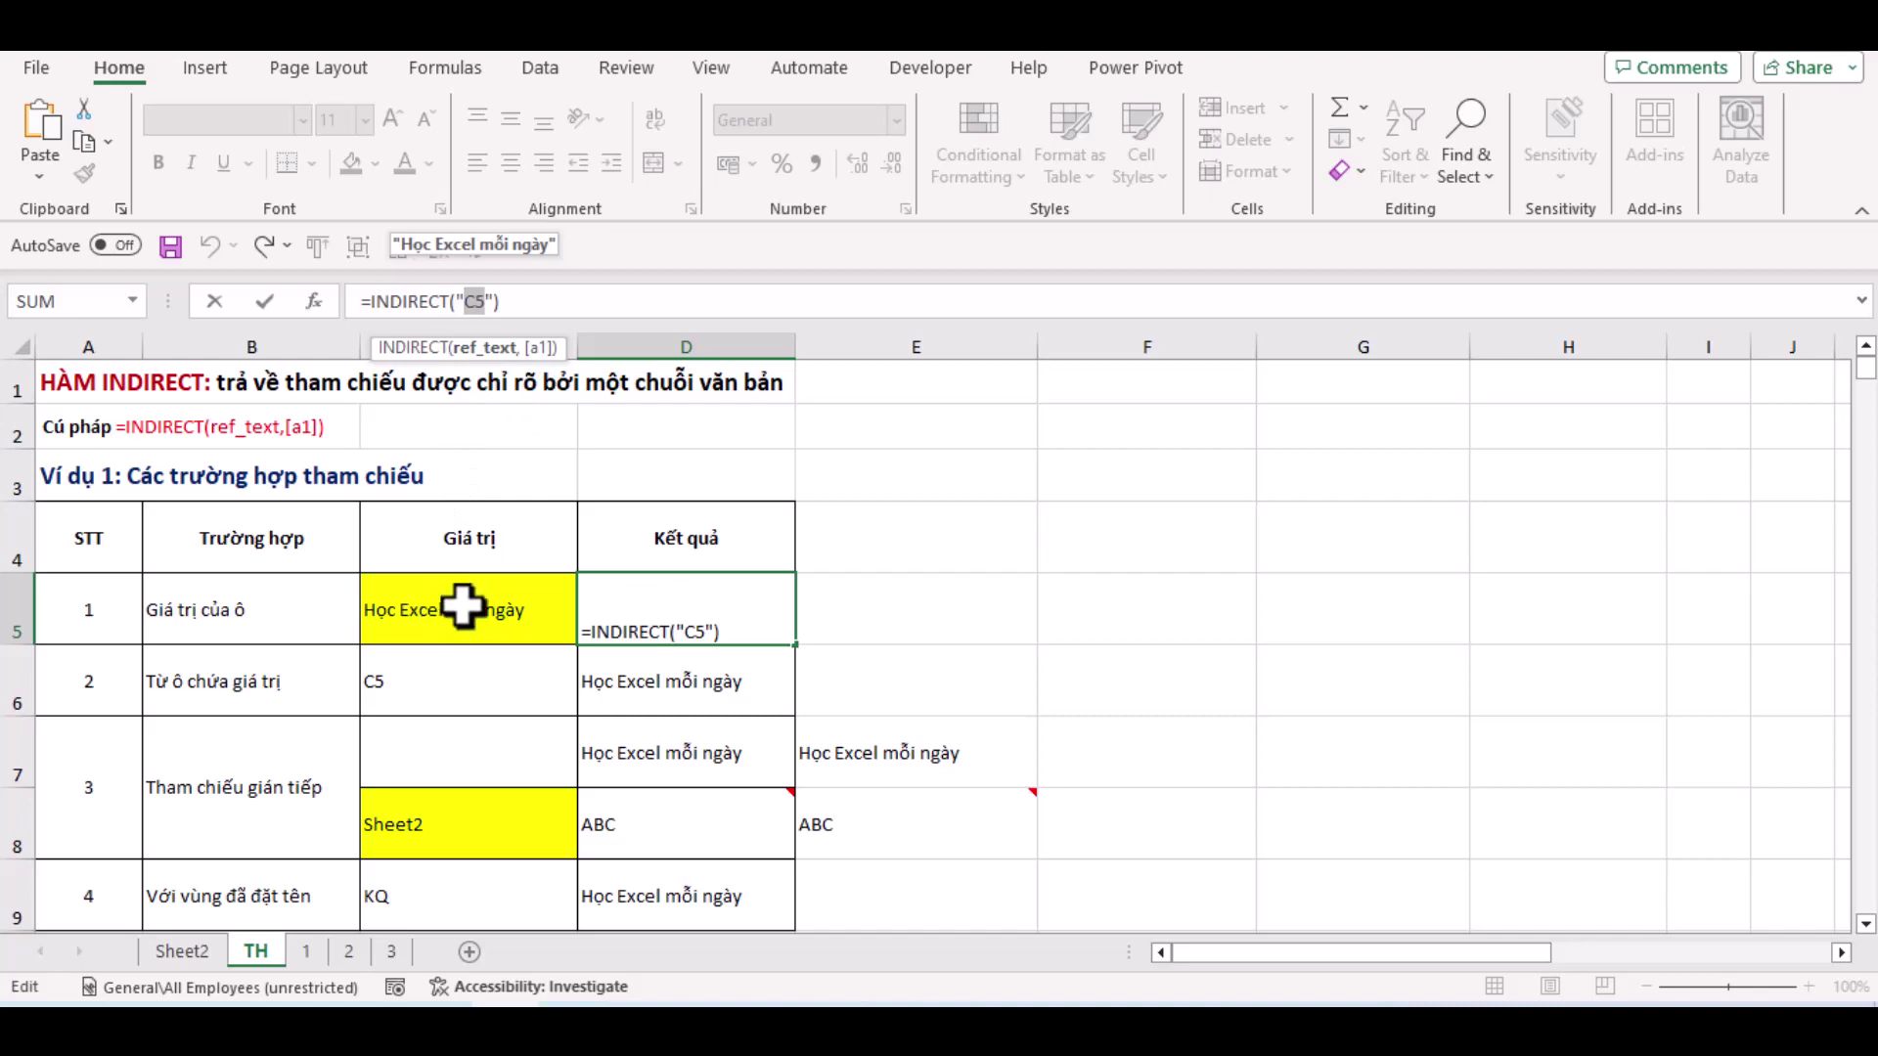
pyautogui.press('Return')
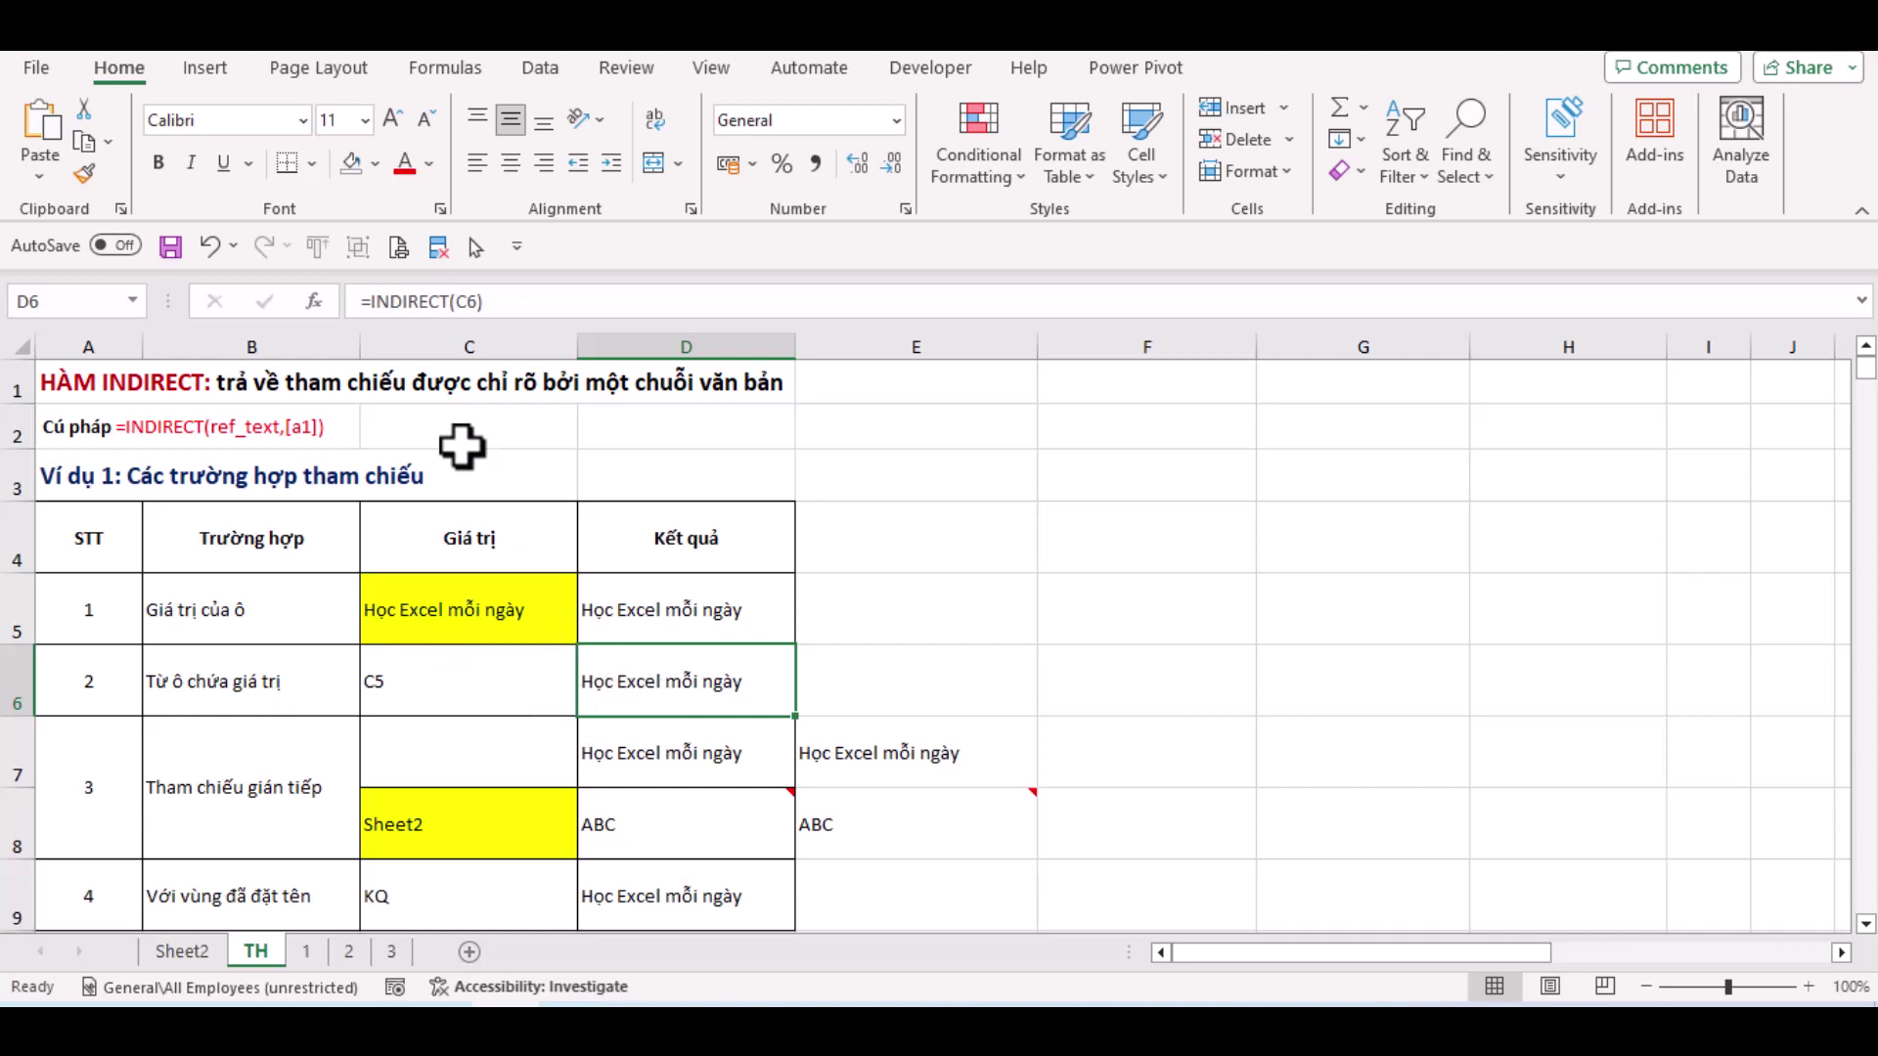
# Examine the C6 argument of the INDIRECT formula in D6, leaving the formula as it is
pyautogui.click(461, 302)
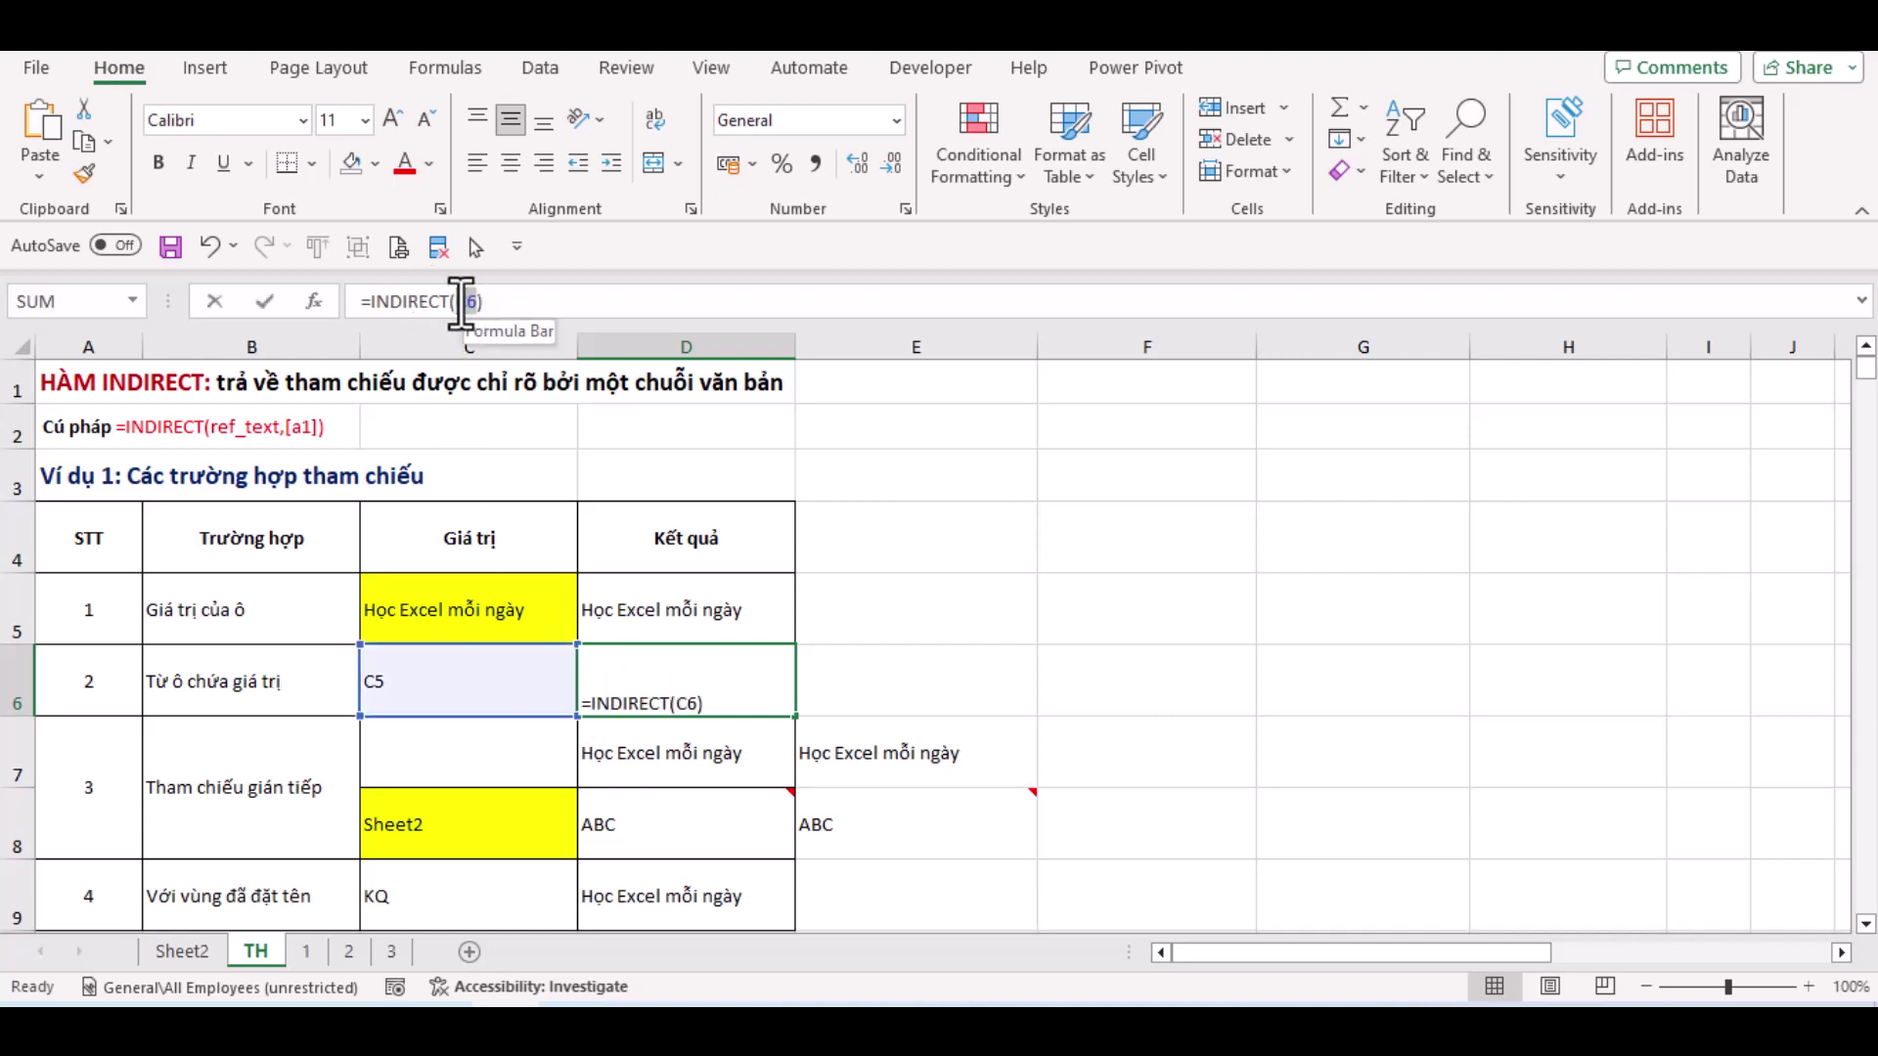
pyautogui.doubleClick(461, 302)
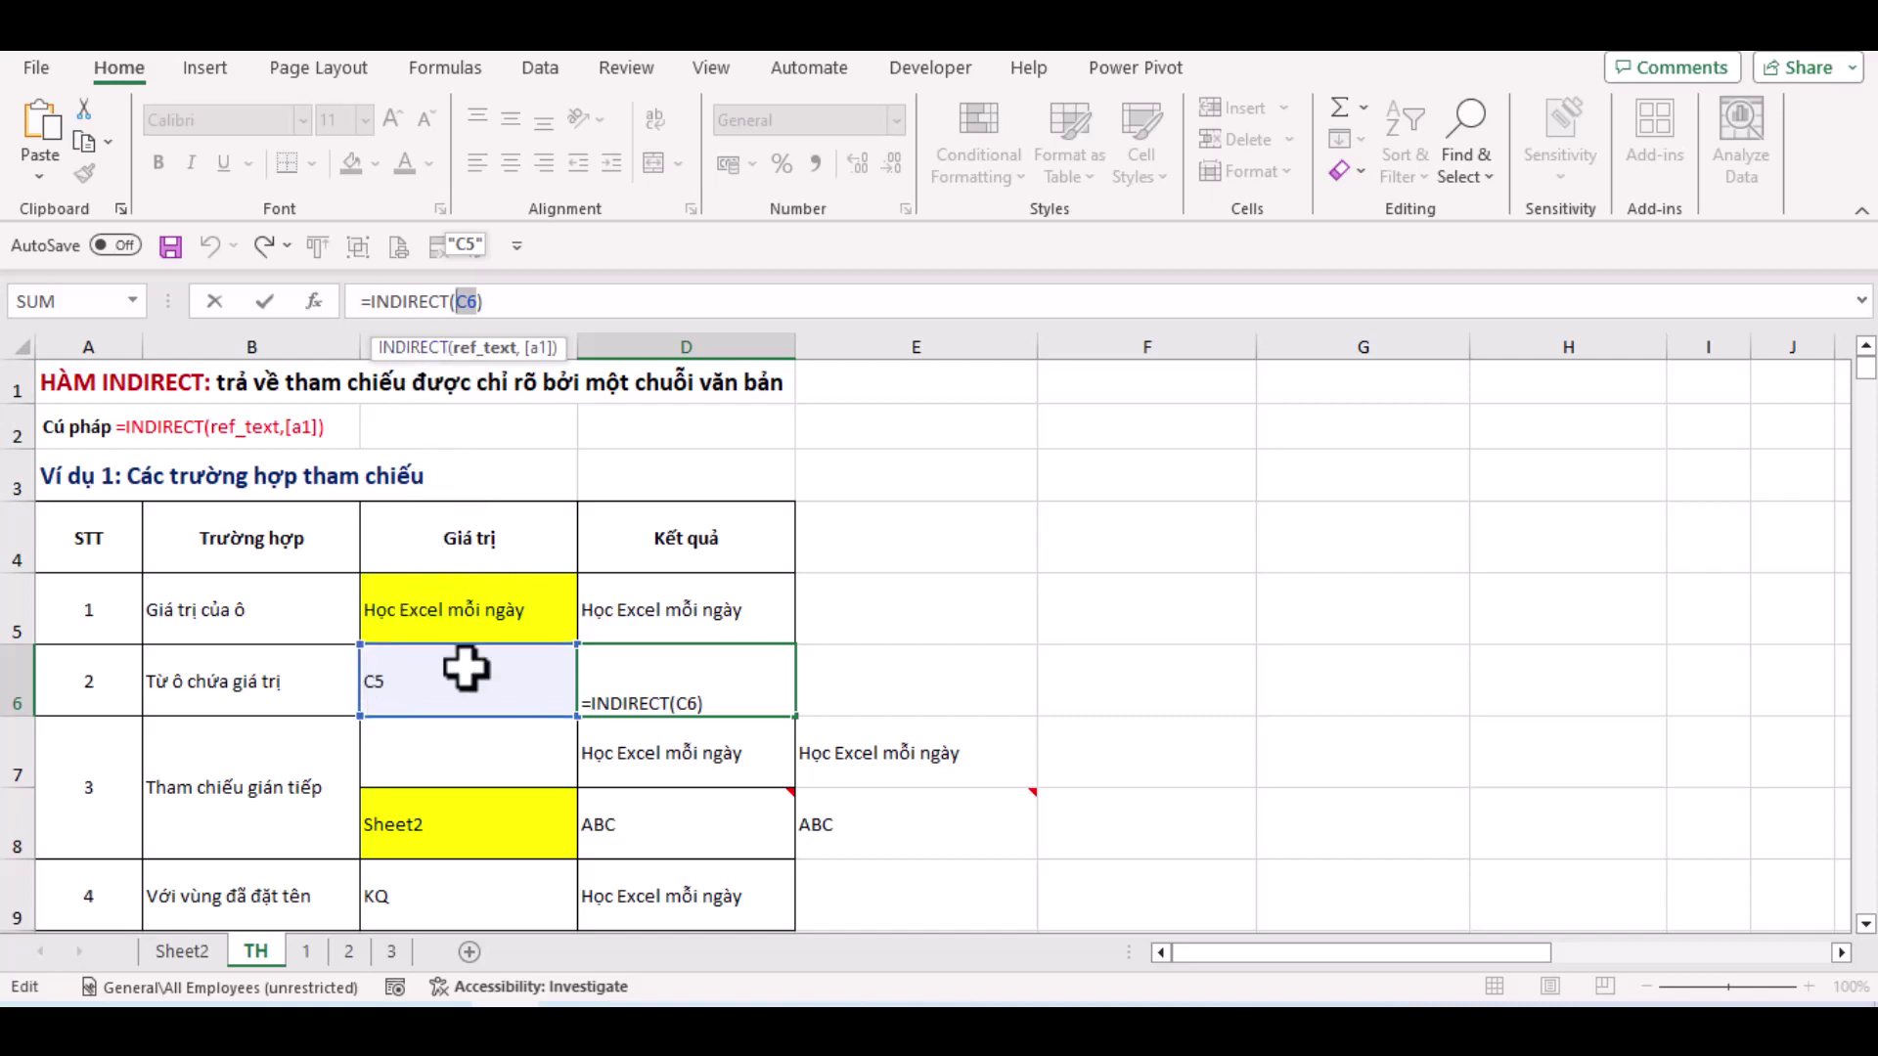
pyautogui.press('Return')
# Evaluate the INDIRECT formula in D6 one stage to see how its C6 argument resolves
pyautogui.click(645, 681)
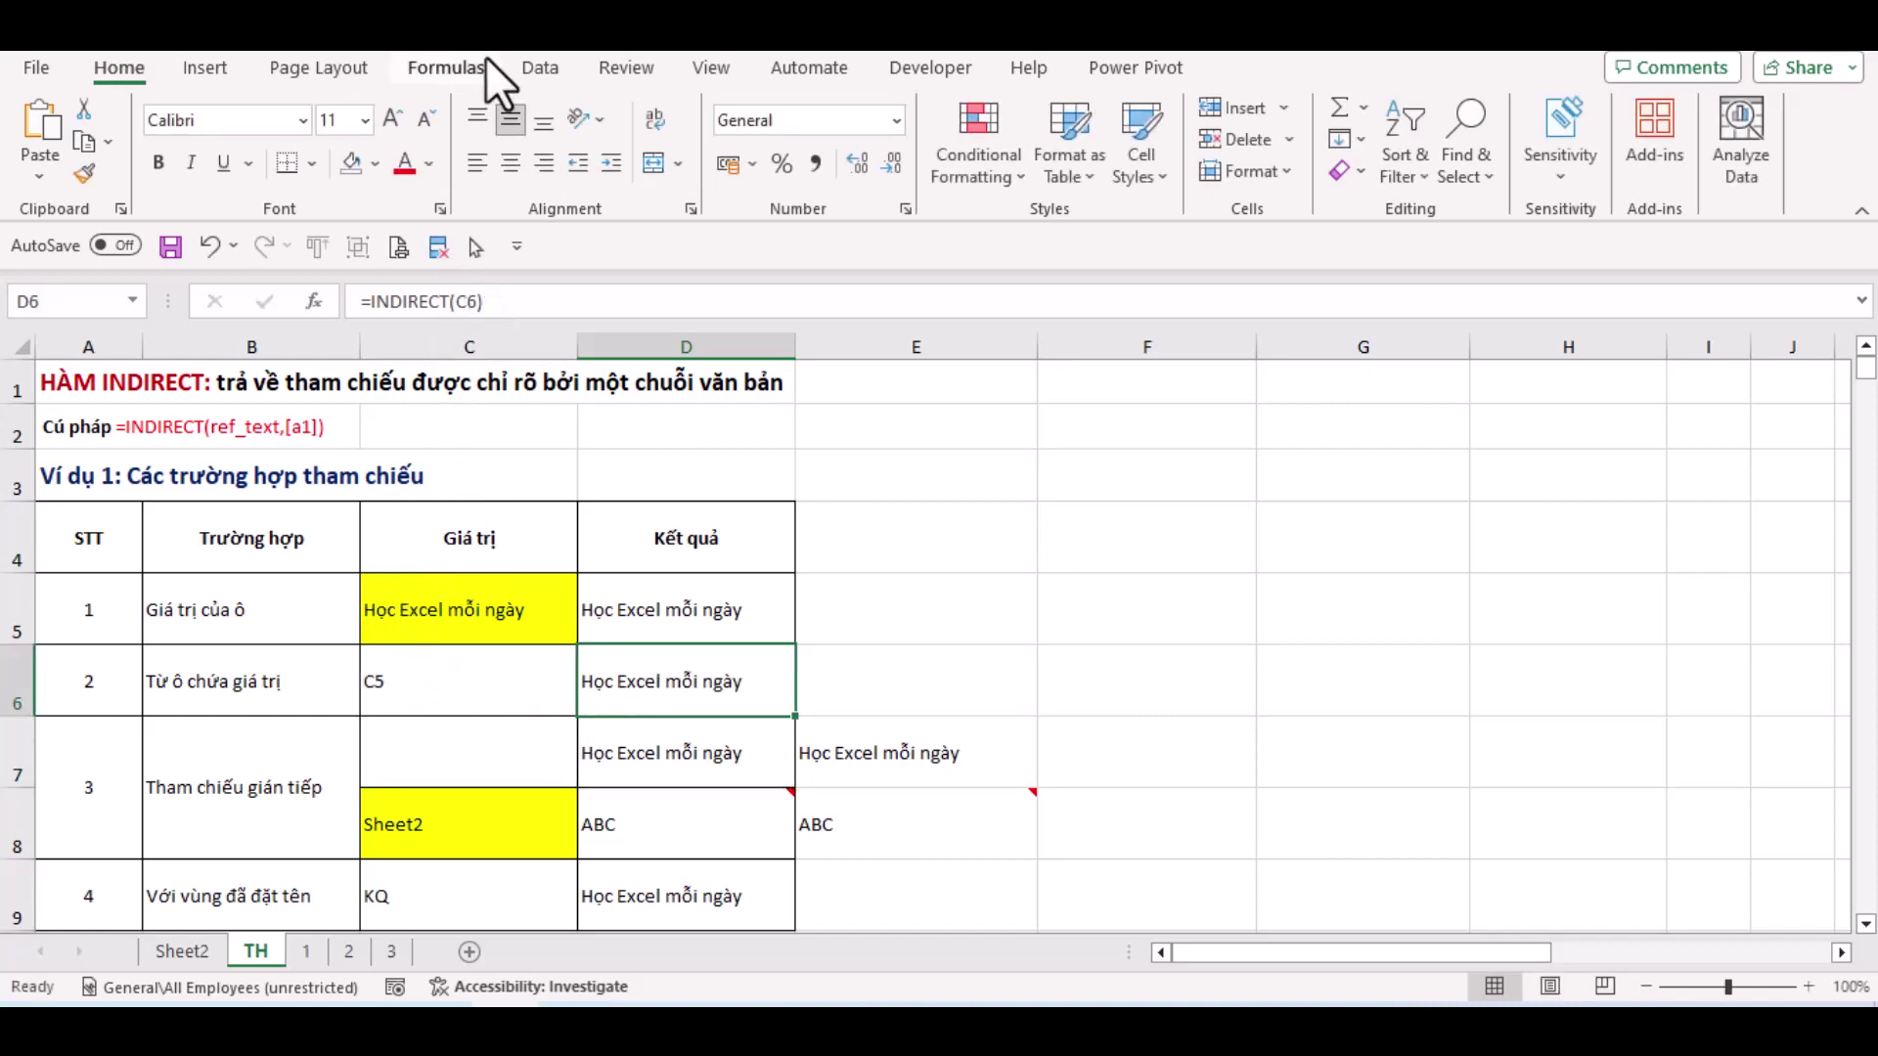
pyautogui.click(435, 67)
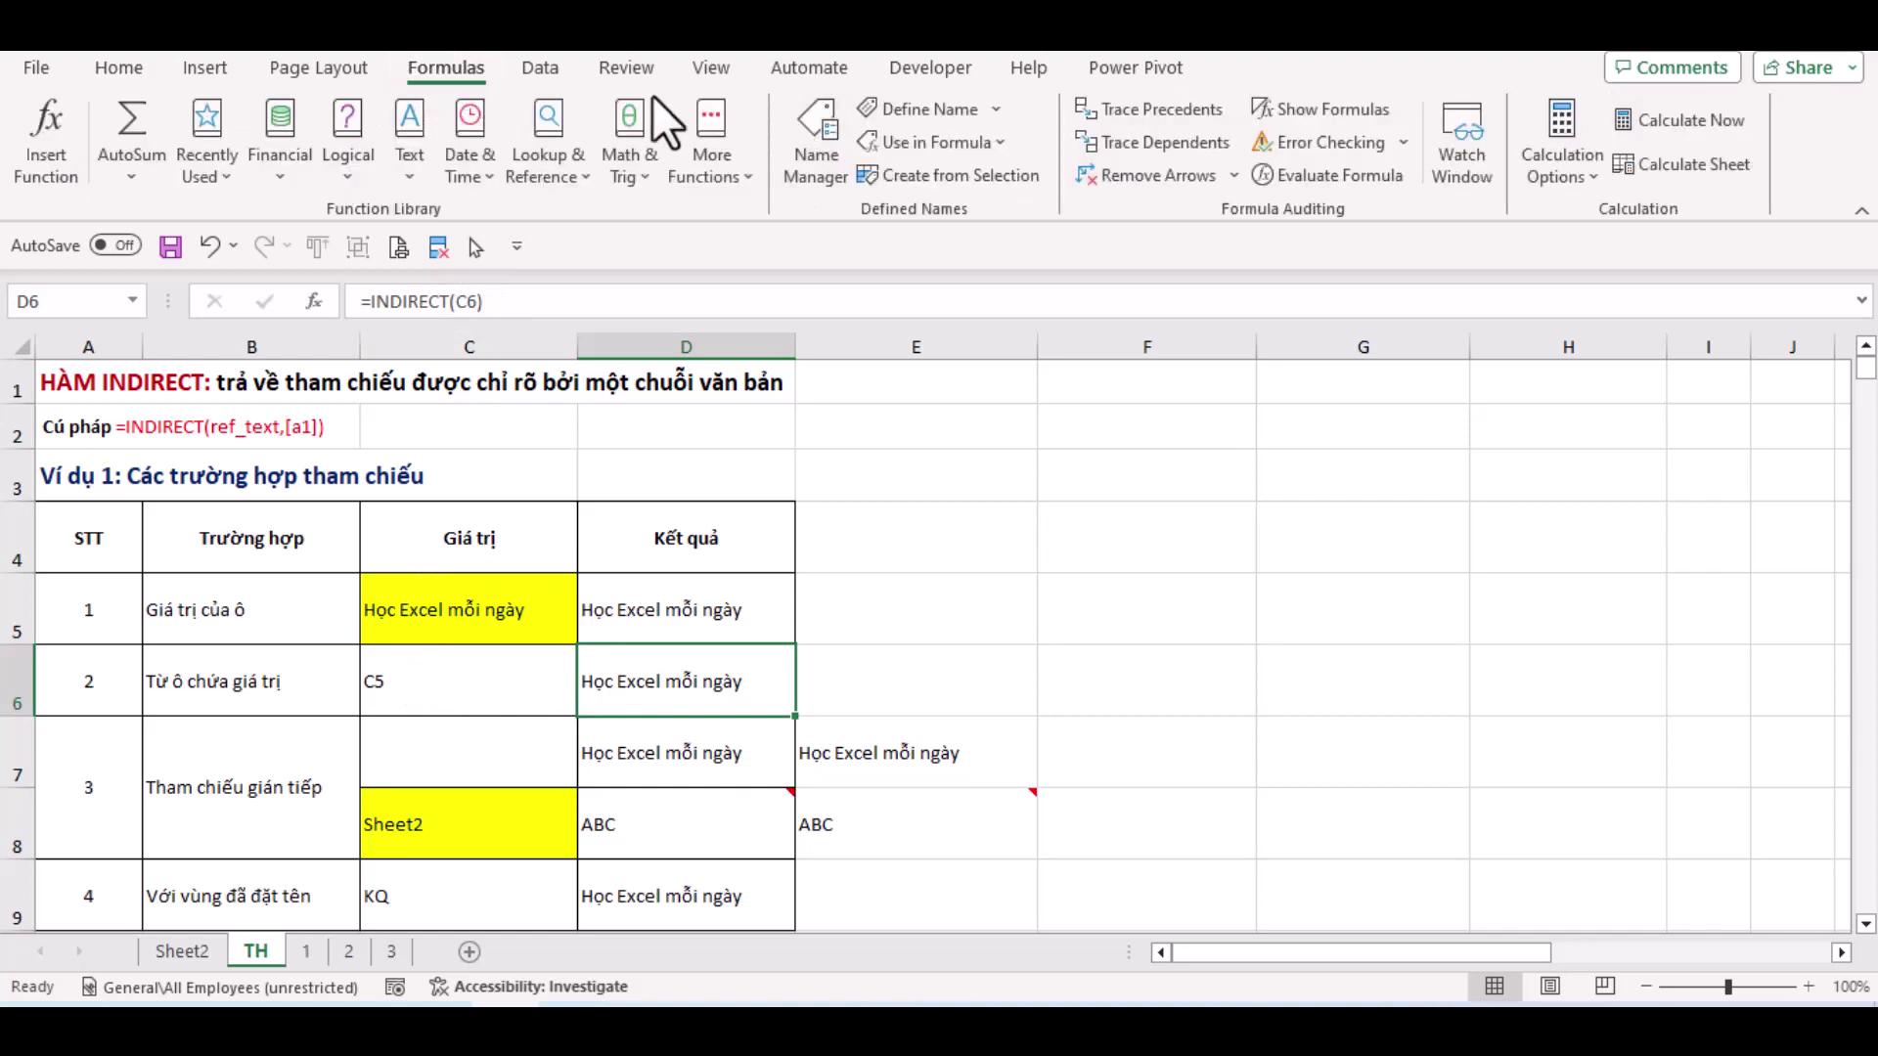
pyautogui.click(1284, 168)
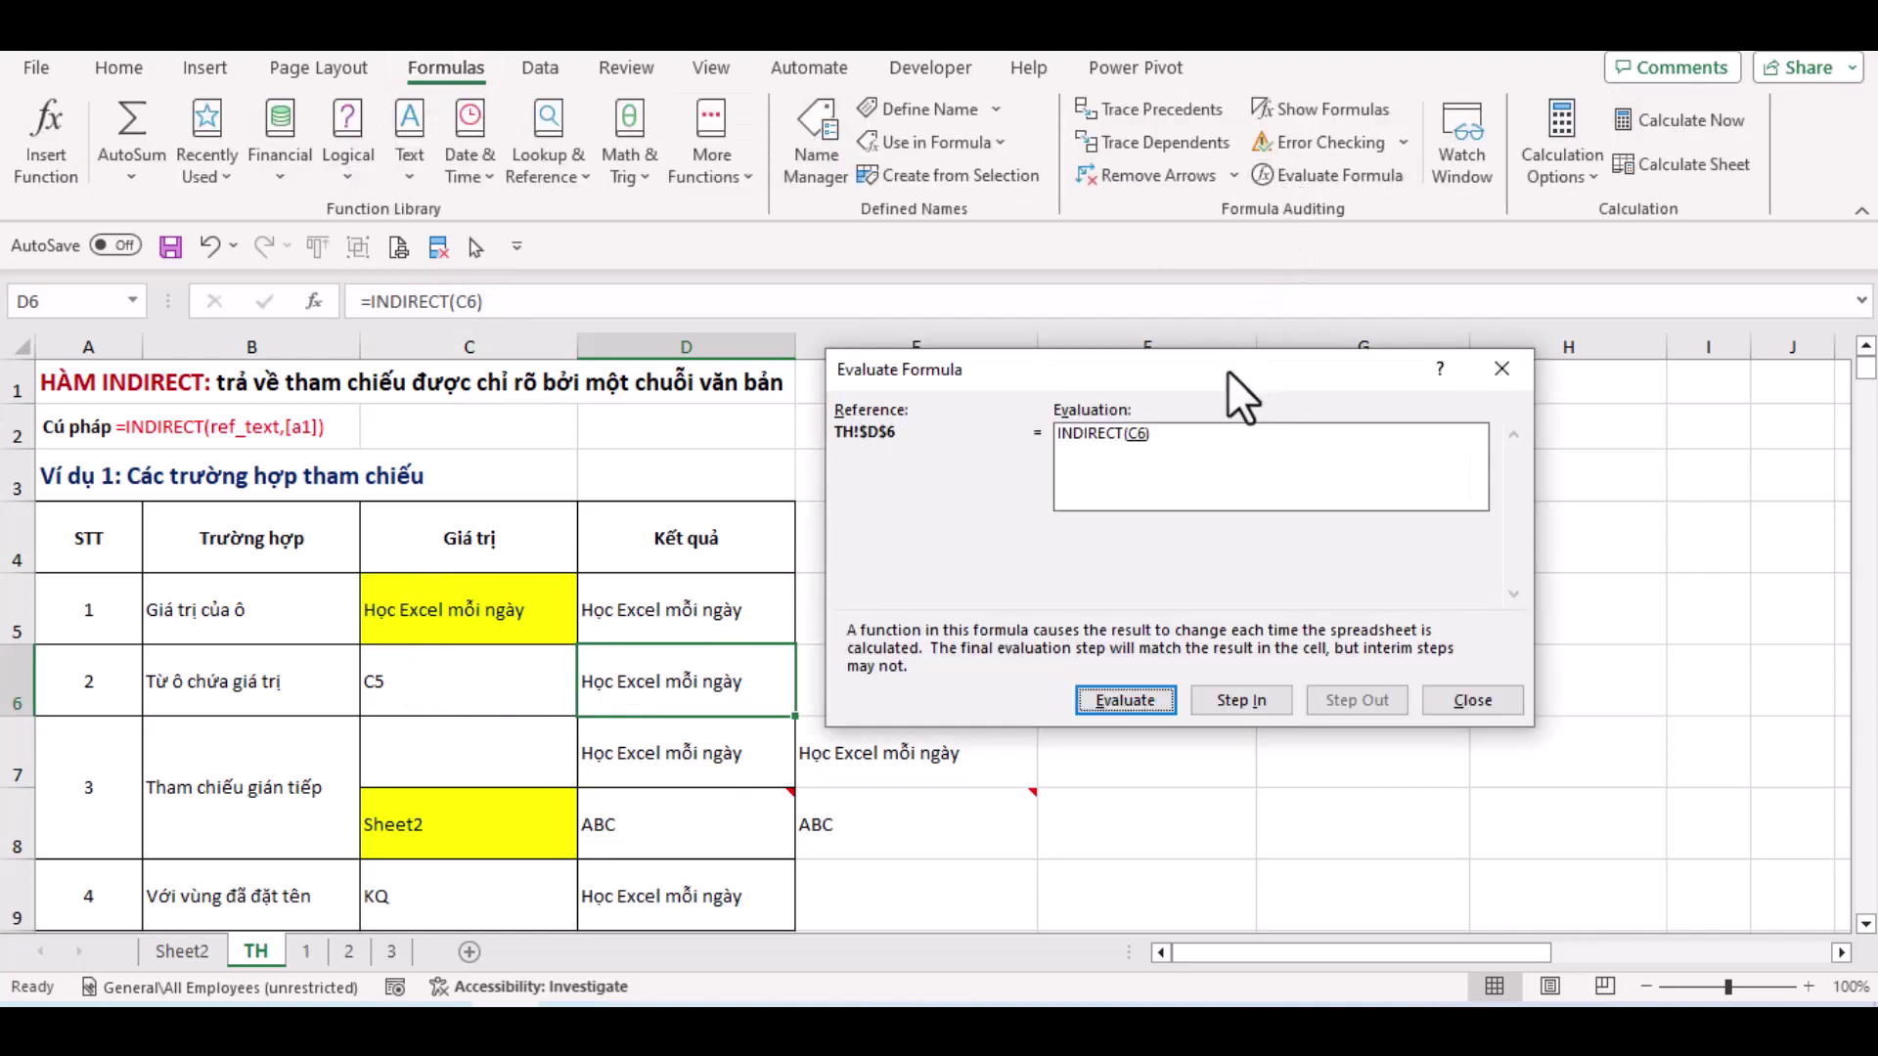
pyautogui.moveTo(1228, 372); pyautogui.dragTo(1220, 285)
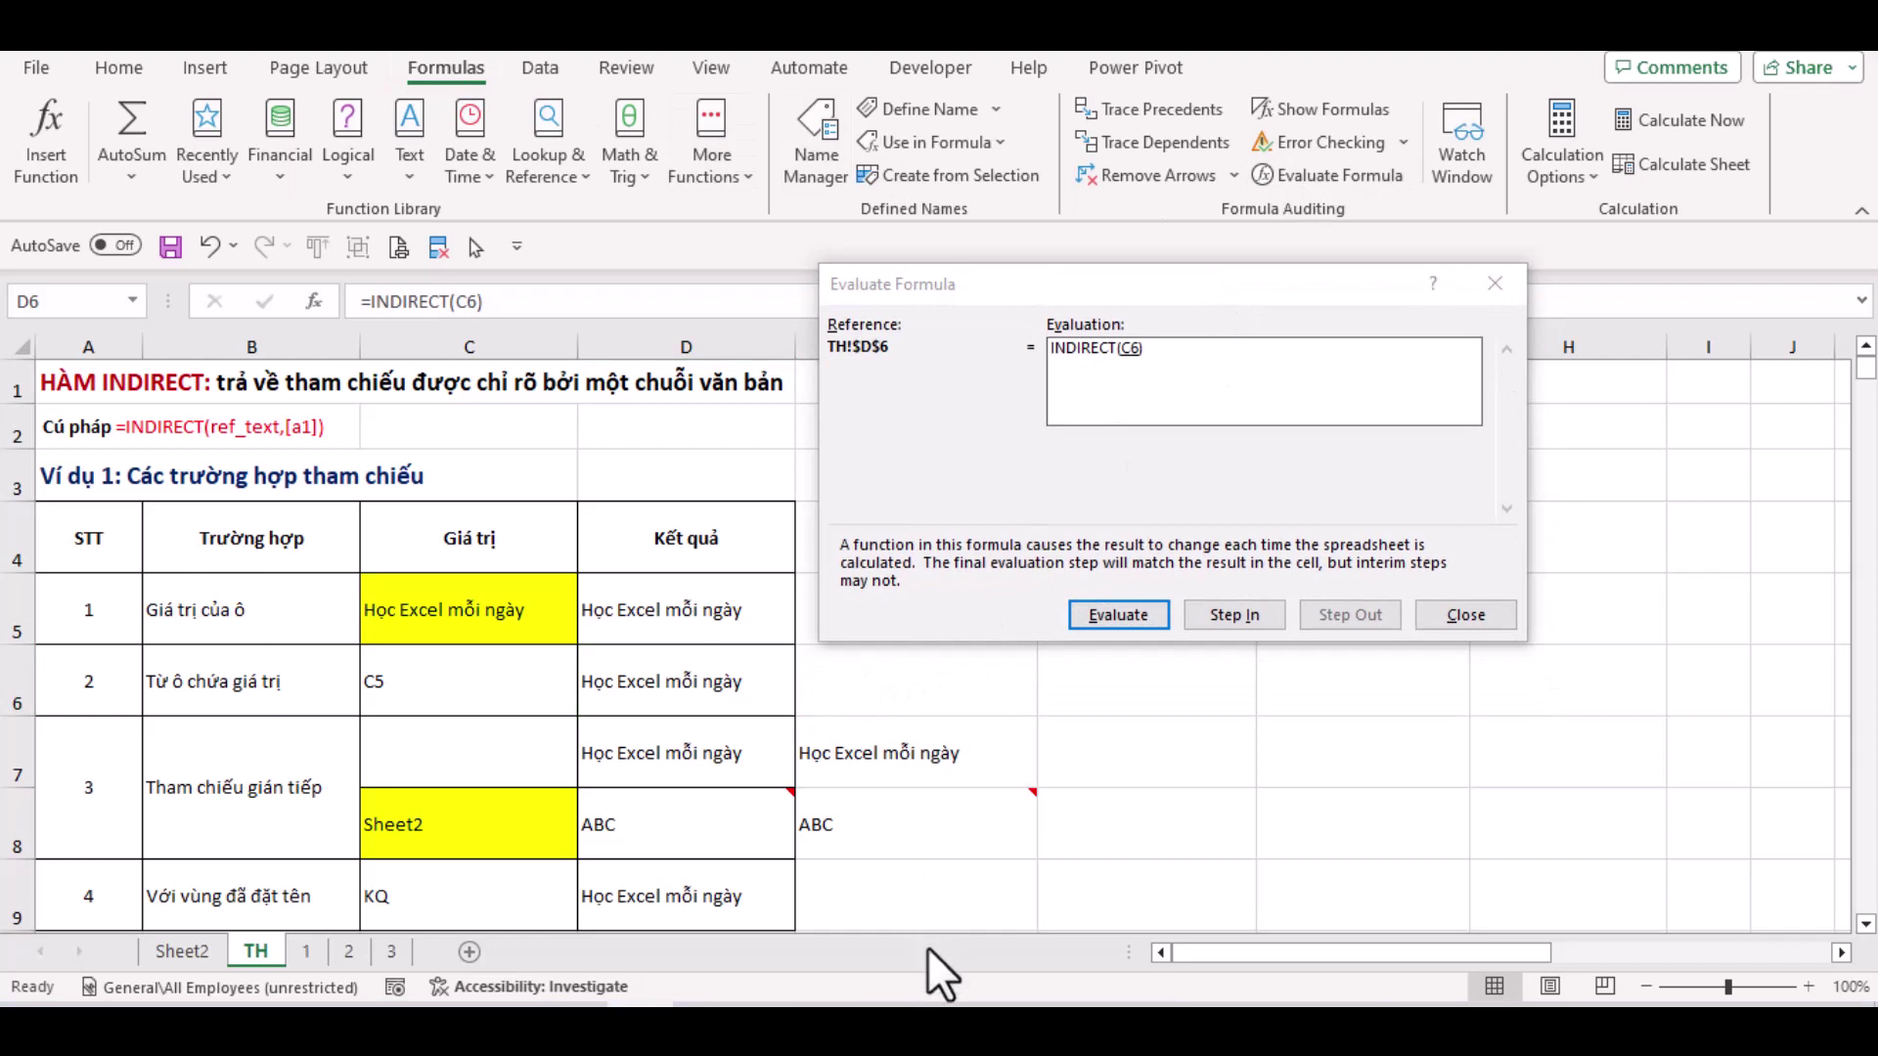
pyautogui.click(1115, 615)
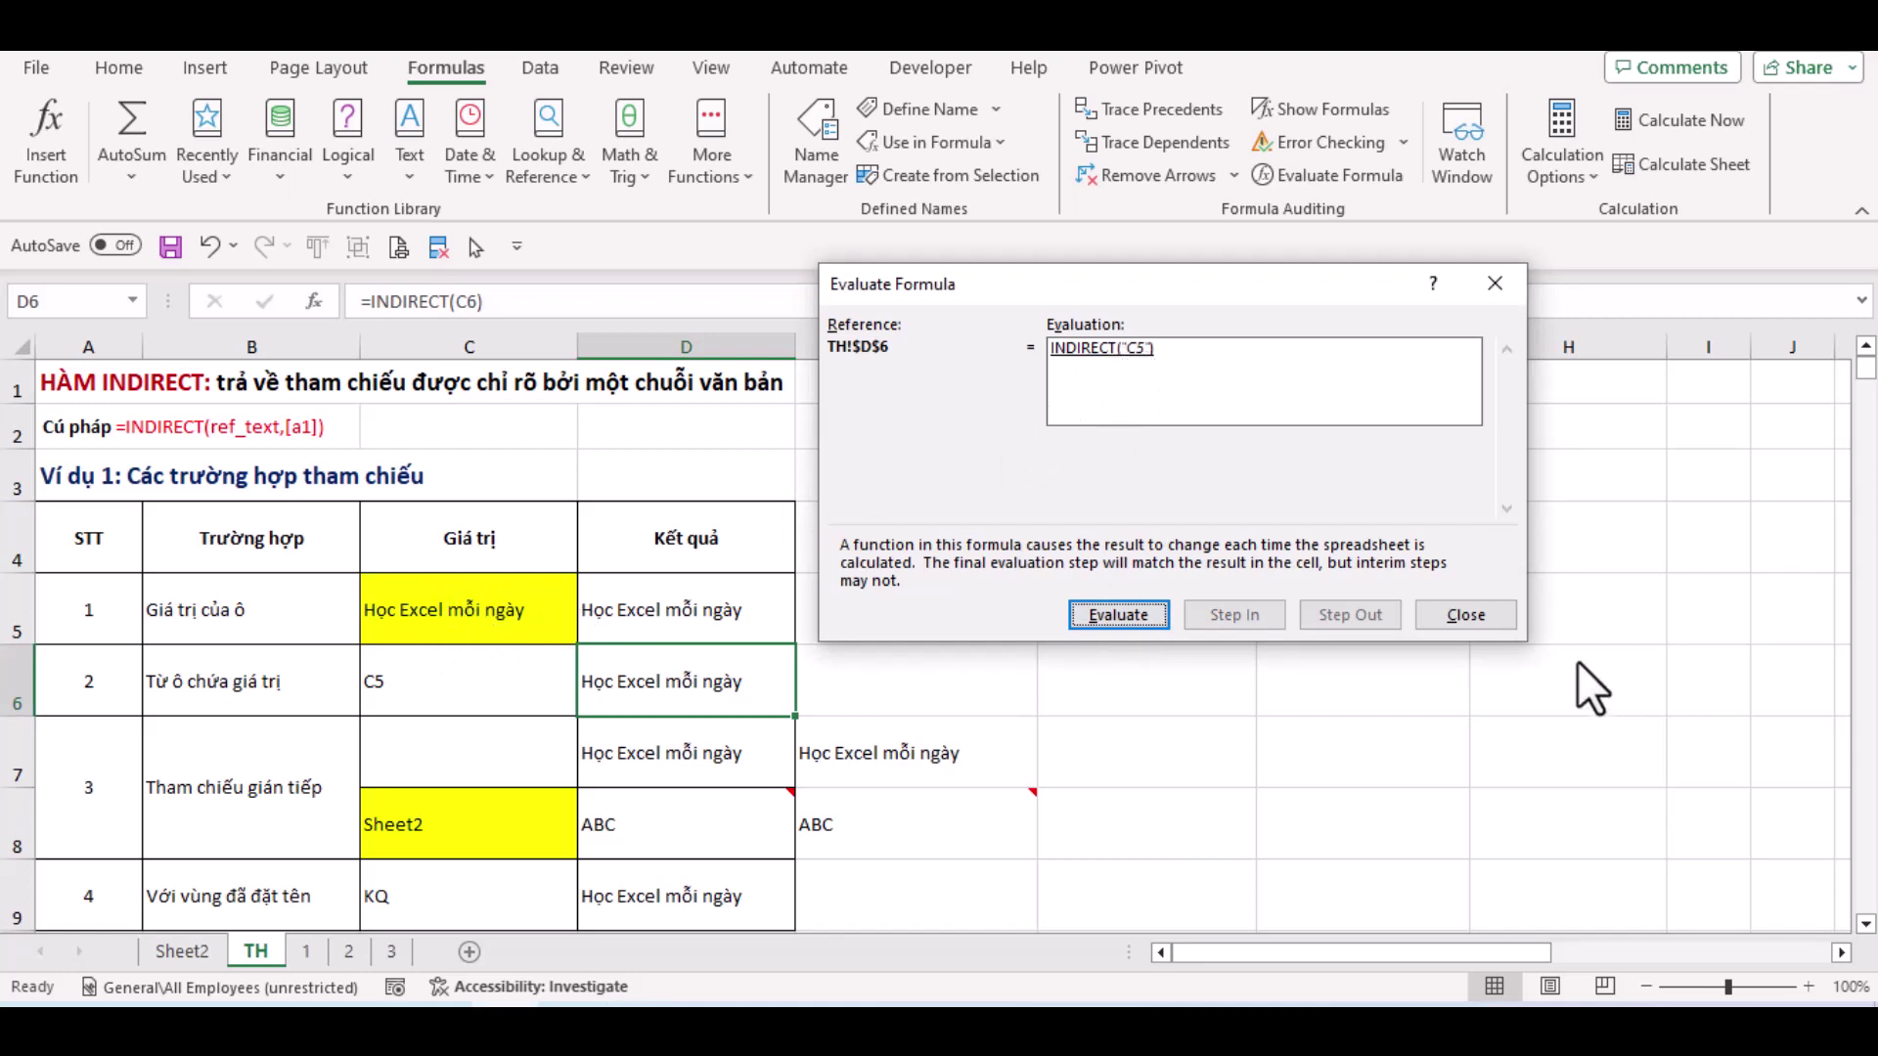
pyautogui.click(1463, 614)
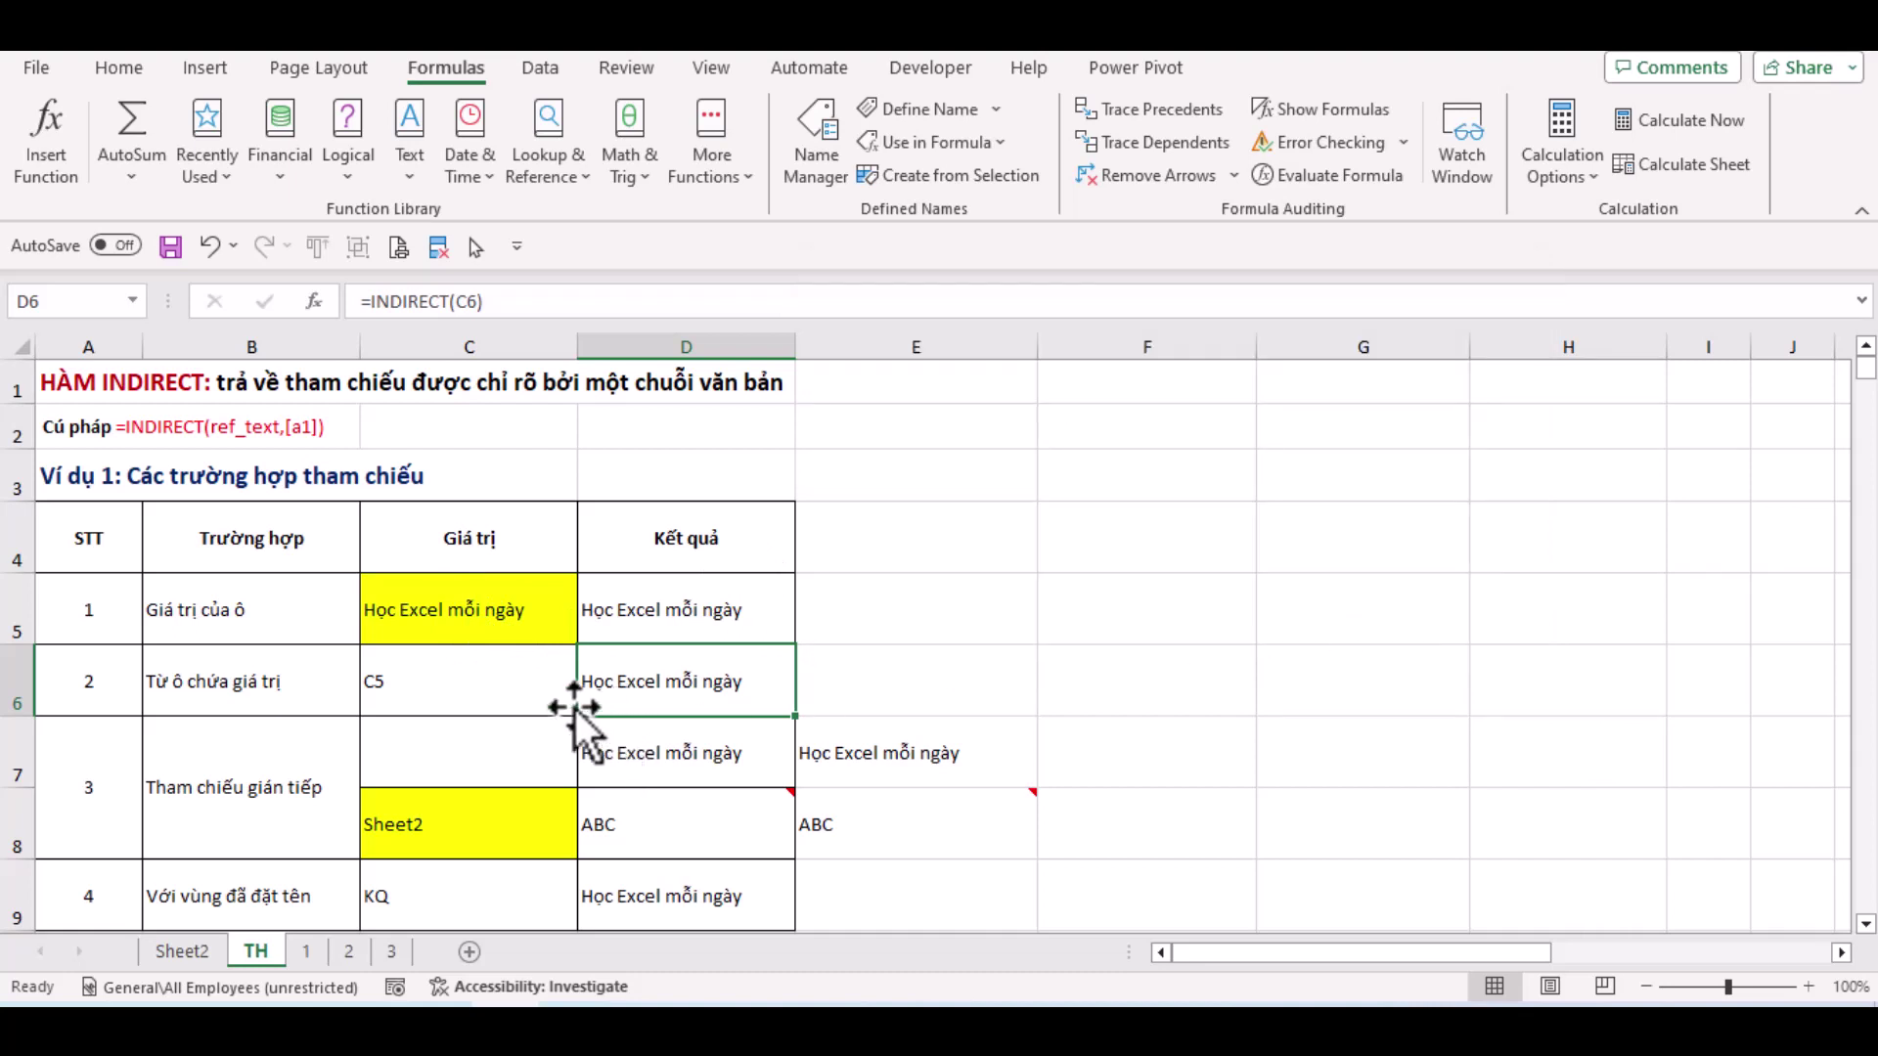
# Set C5 to ABC to check the linked results in D5:D6, and undo the change
pyautogui.click(479, 623)
pyautogui.write('A')
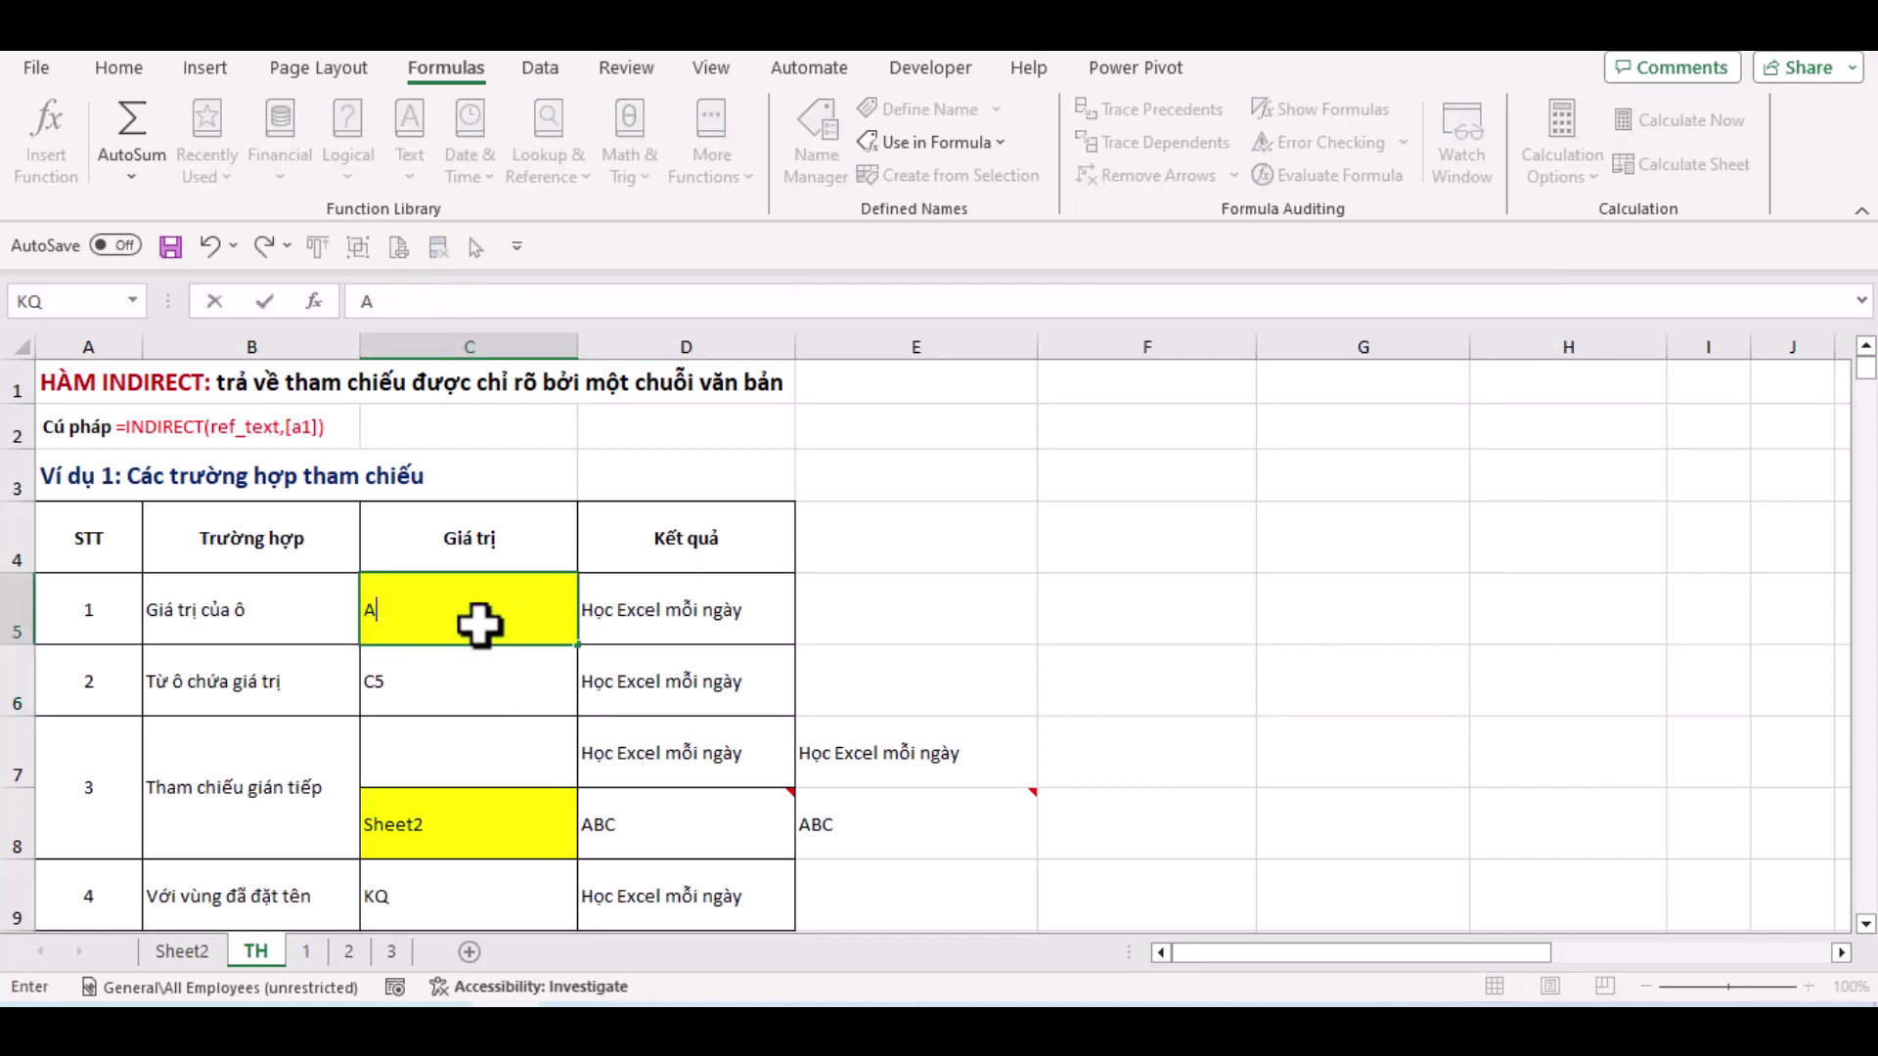
pyautogui.write('BC')
pyautogui.click(648, 626)
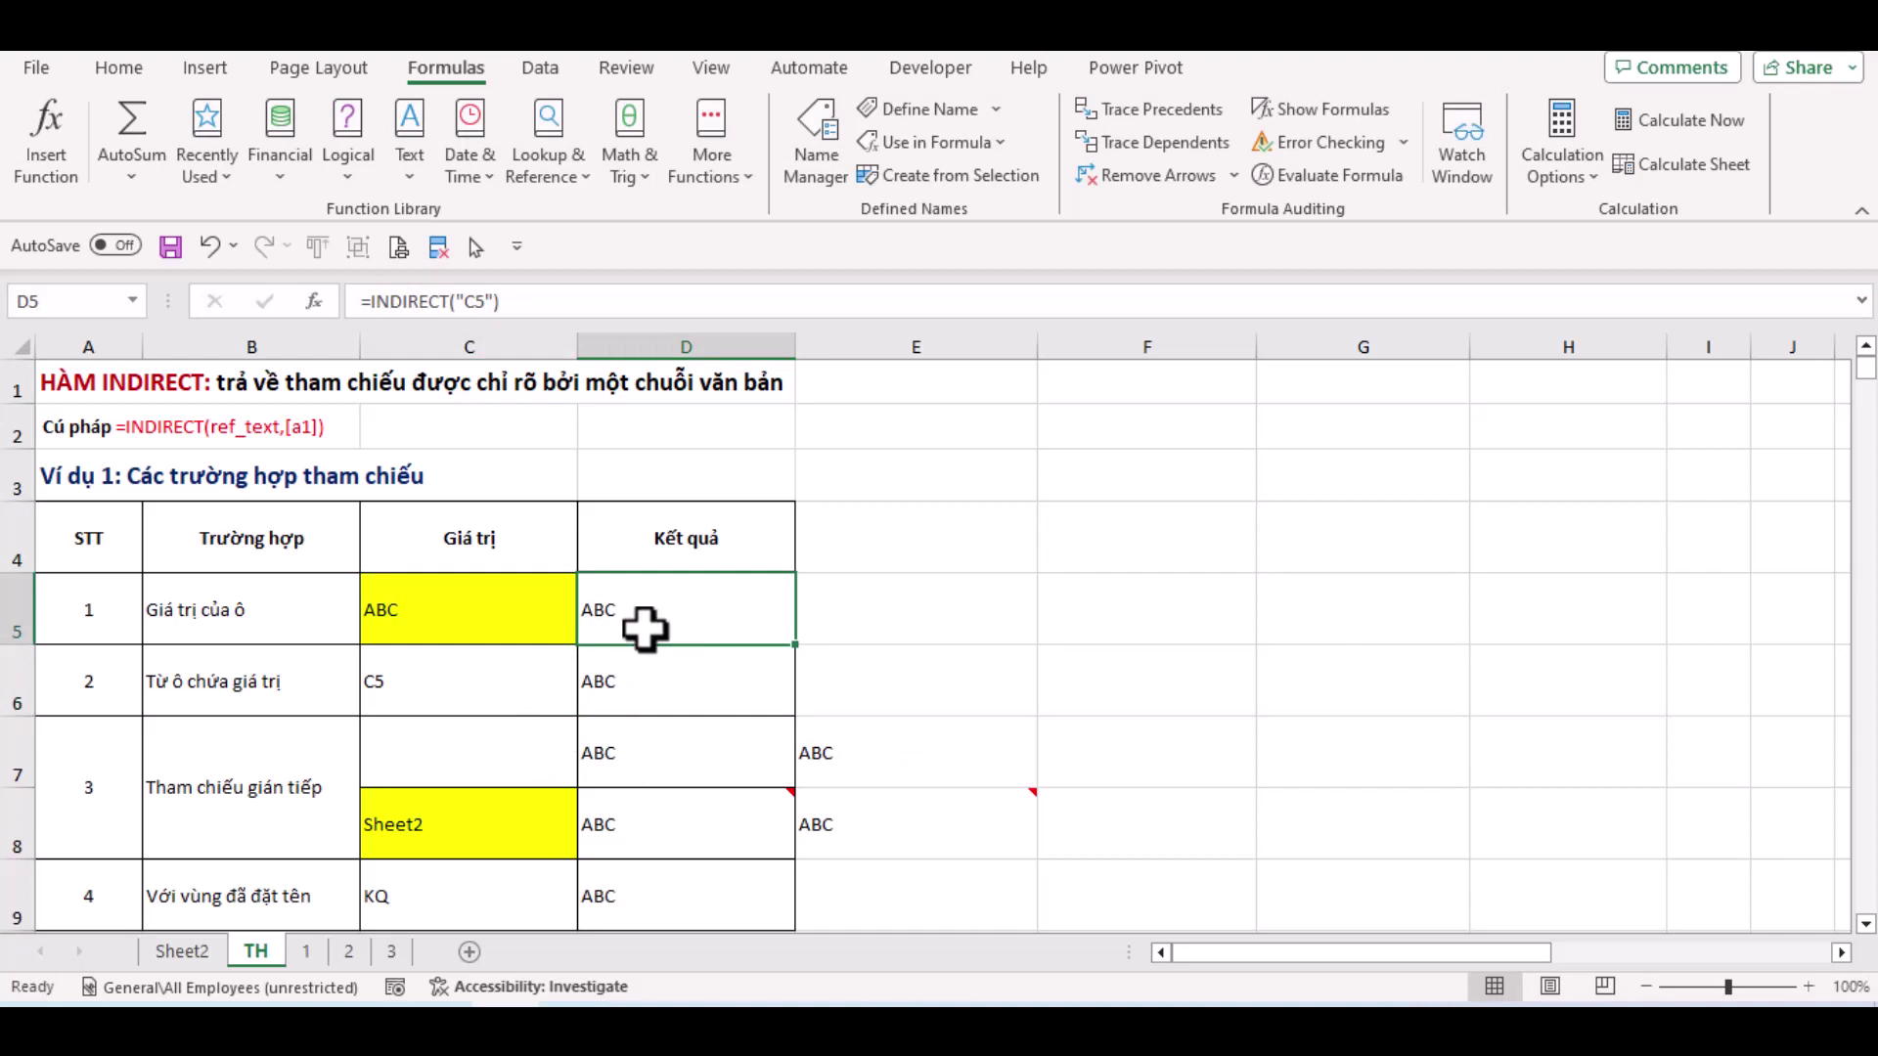
pyautogui.moveTo(644, 629); pyautogui.dragTo(636, 657)
pyautogui.hotkey('ctrl', 'z')
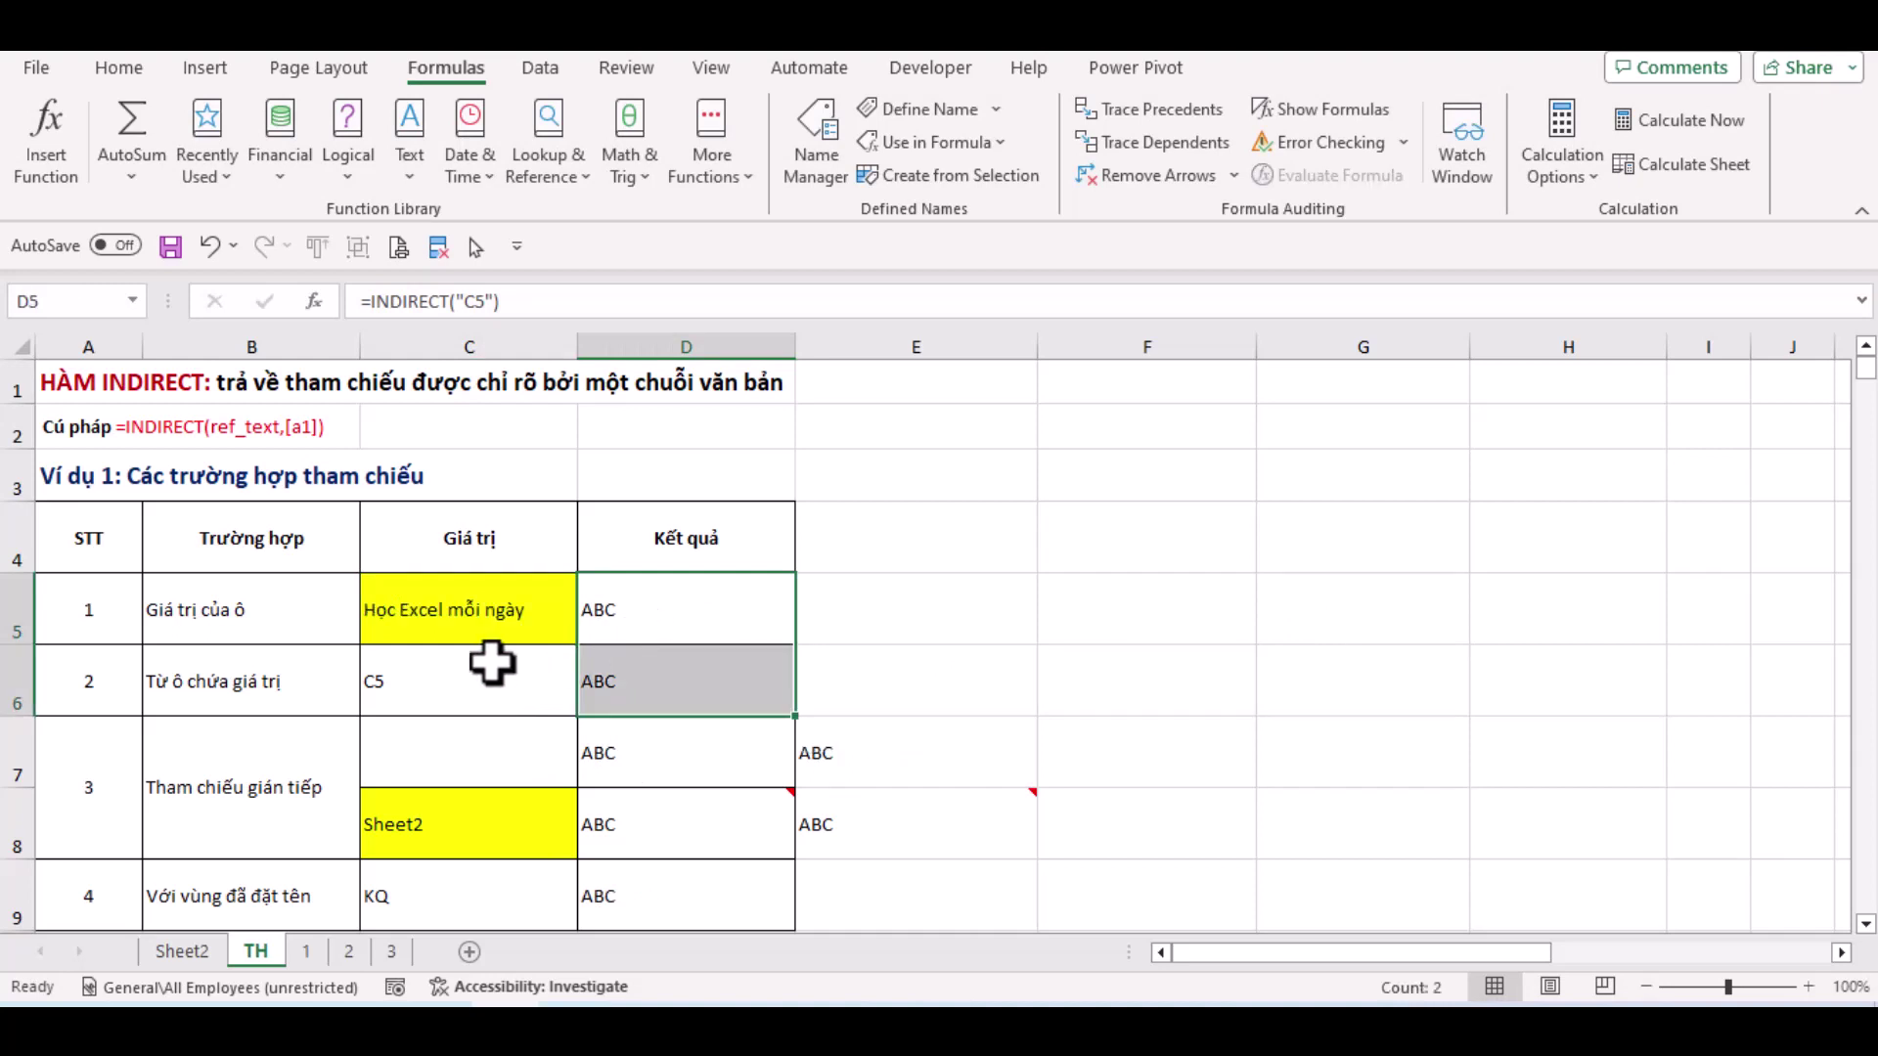
# Compare the reference text in C6 with the INDIRECT formula in D6
pyautogui.click(506, 696)
pyautogui.scroll(-1, 507, 697)
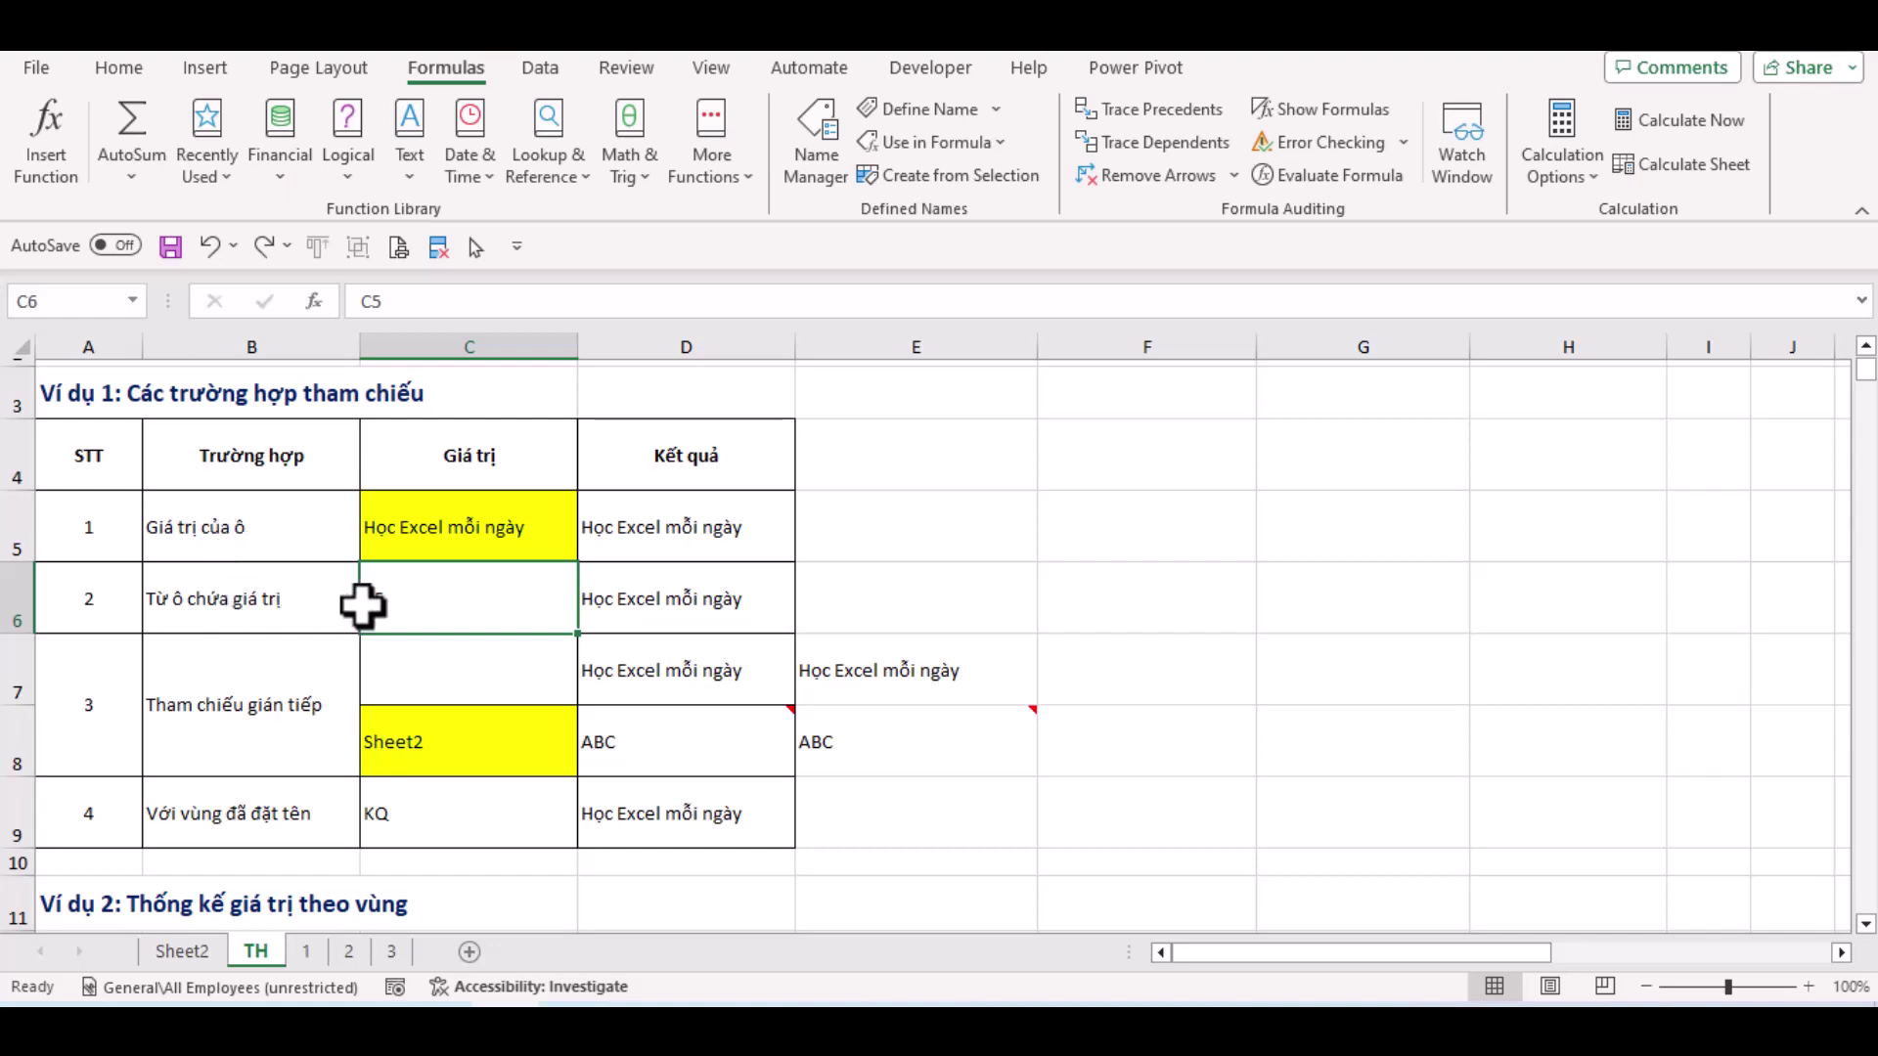
pyautogui.click(606, 616)
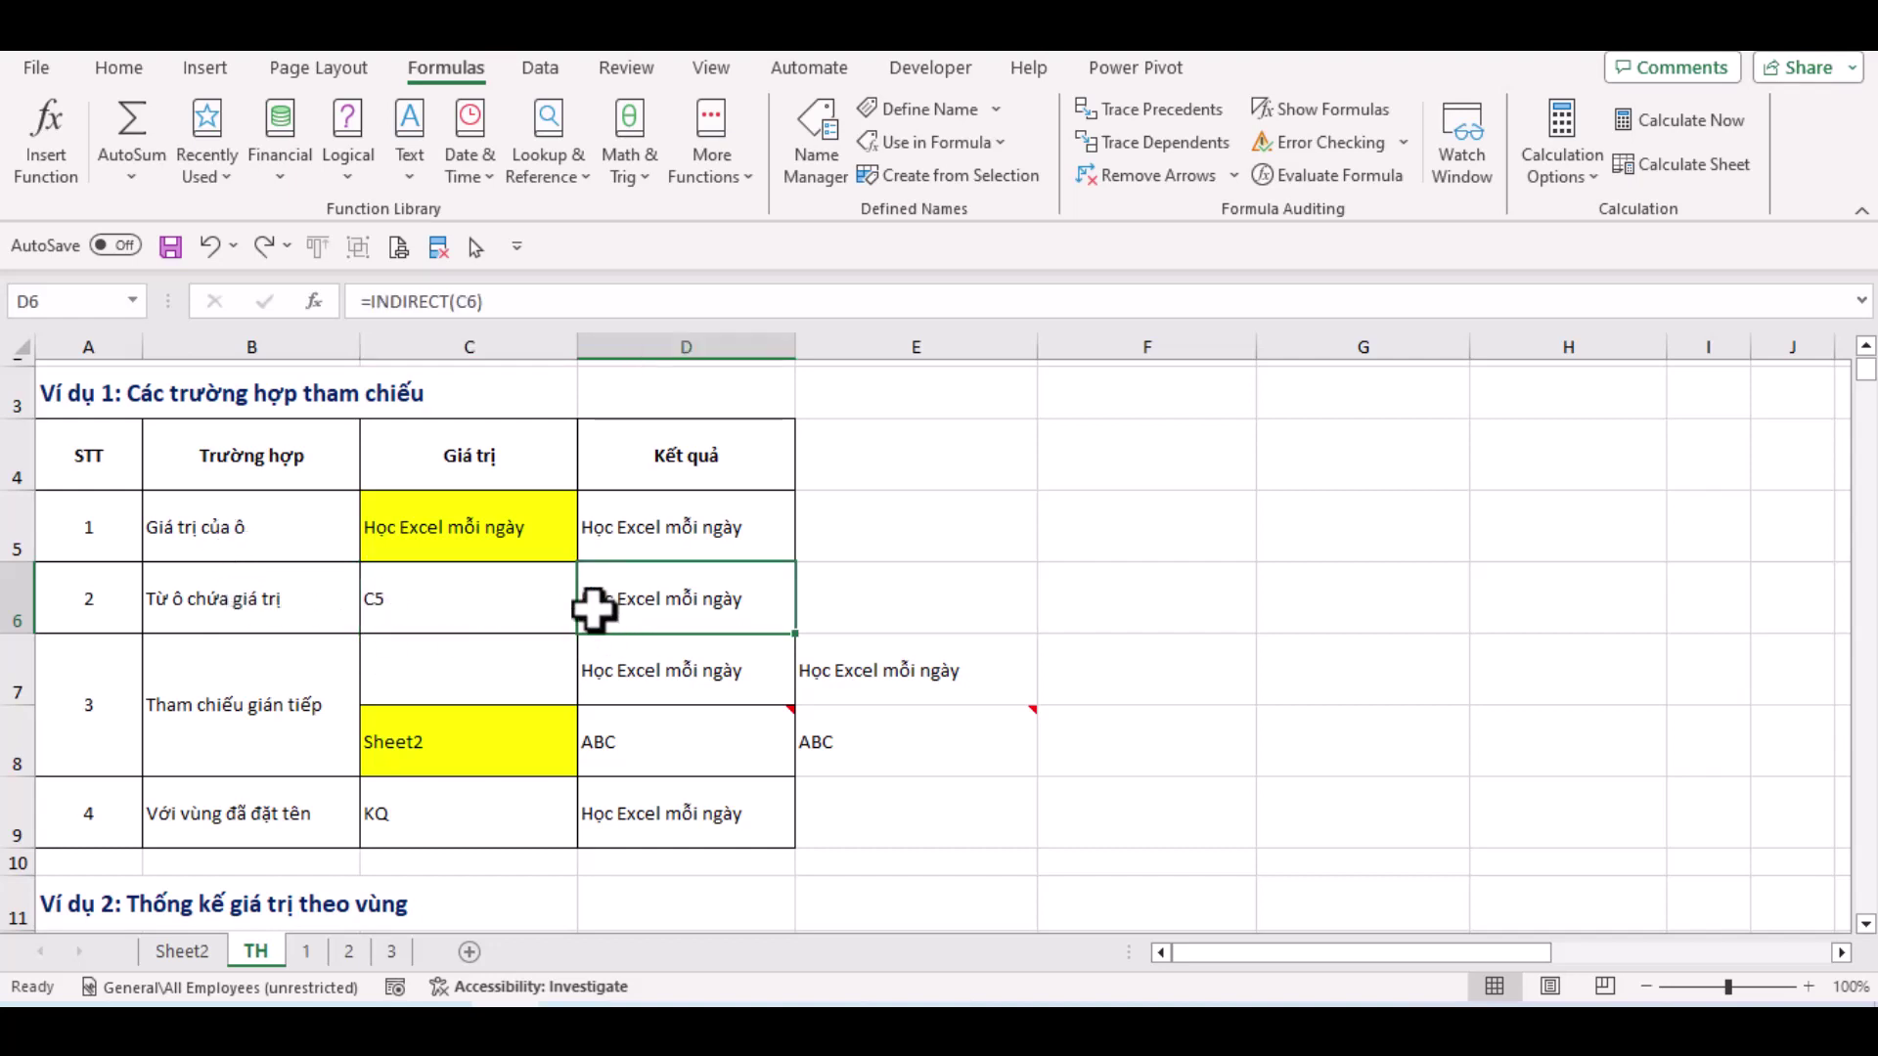
pyautogui.click(506, 611)
pyautogui.scroll(-1, 453, 641)
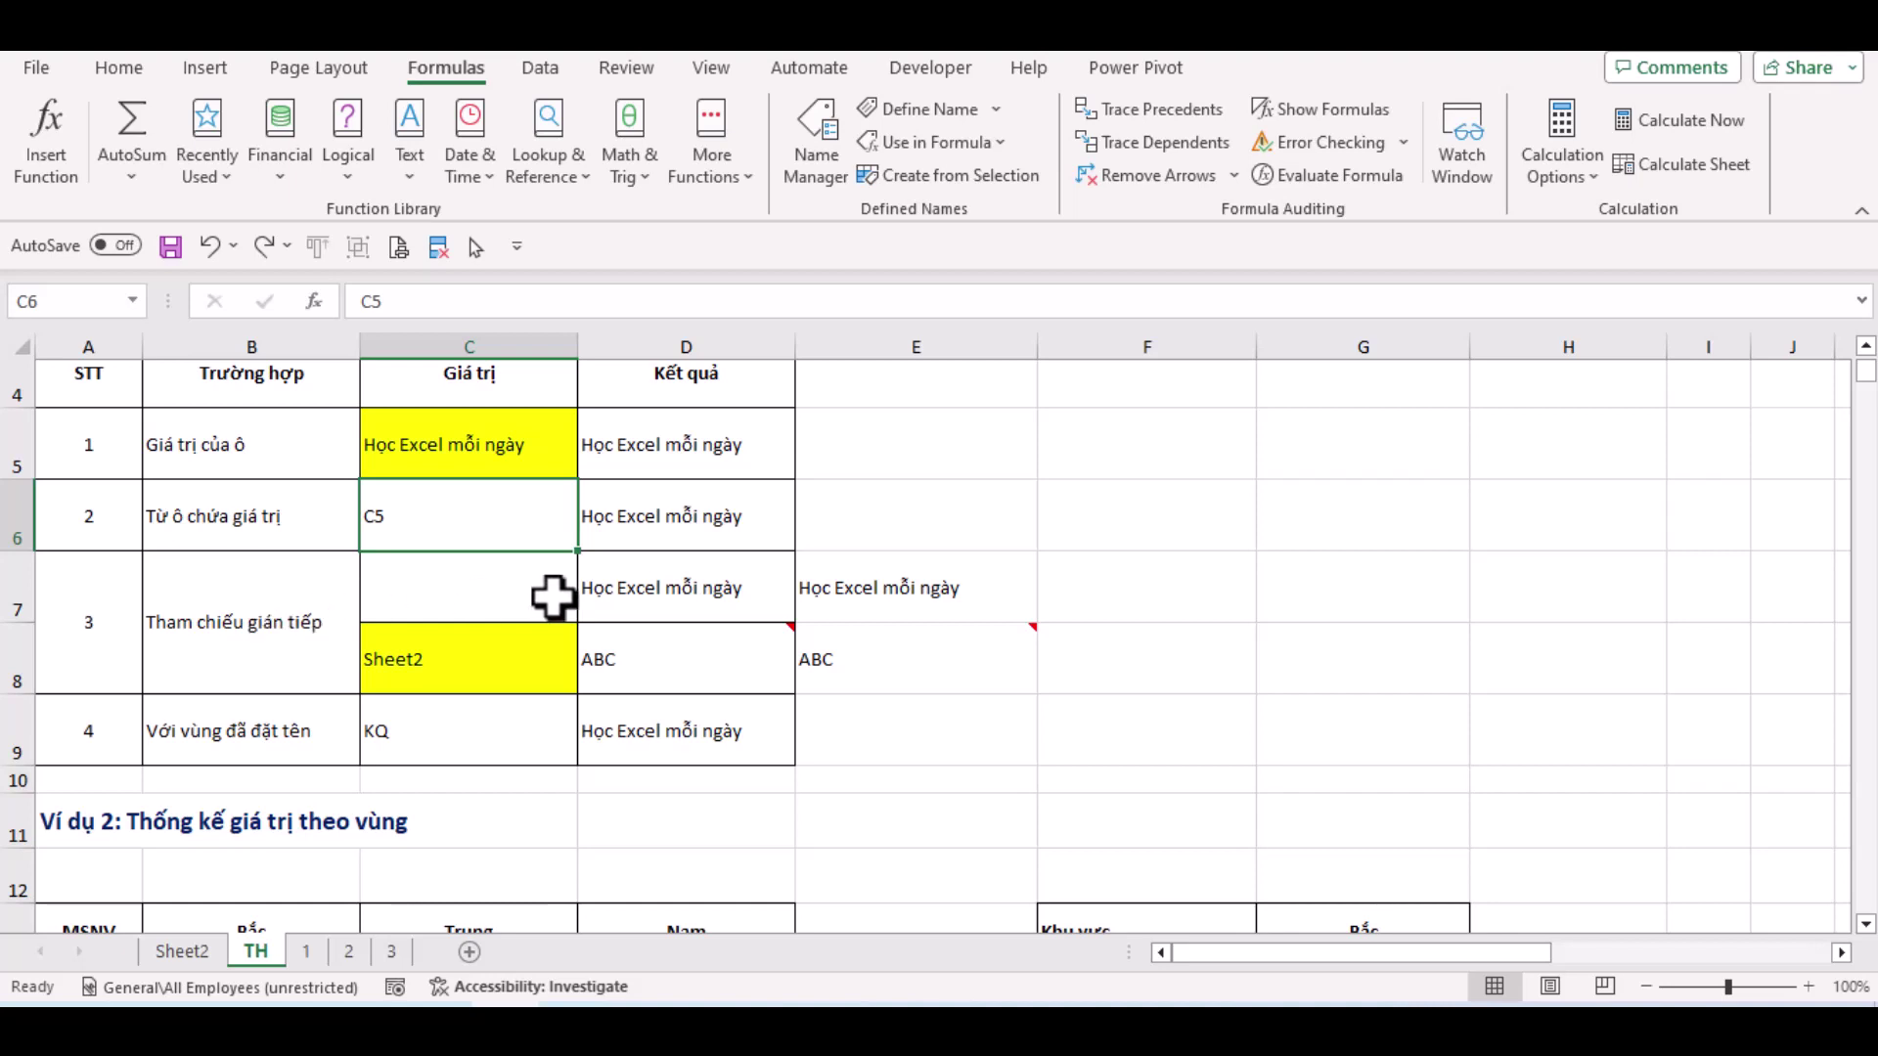
# Review the indirect reference formulas of case 3 in D7, E7 and D8
pyautogui.moveTo(612, 591); pyautogui.dragTo(625, 635)
pyautogui.click(860, 588)
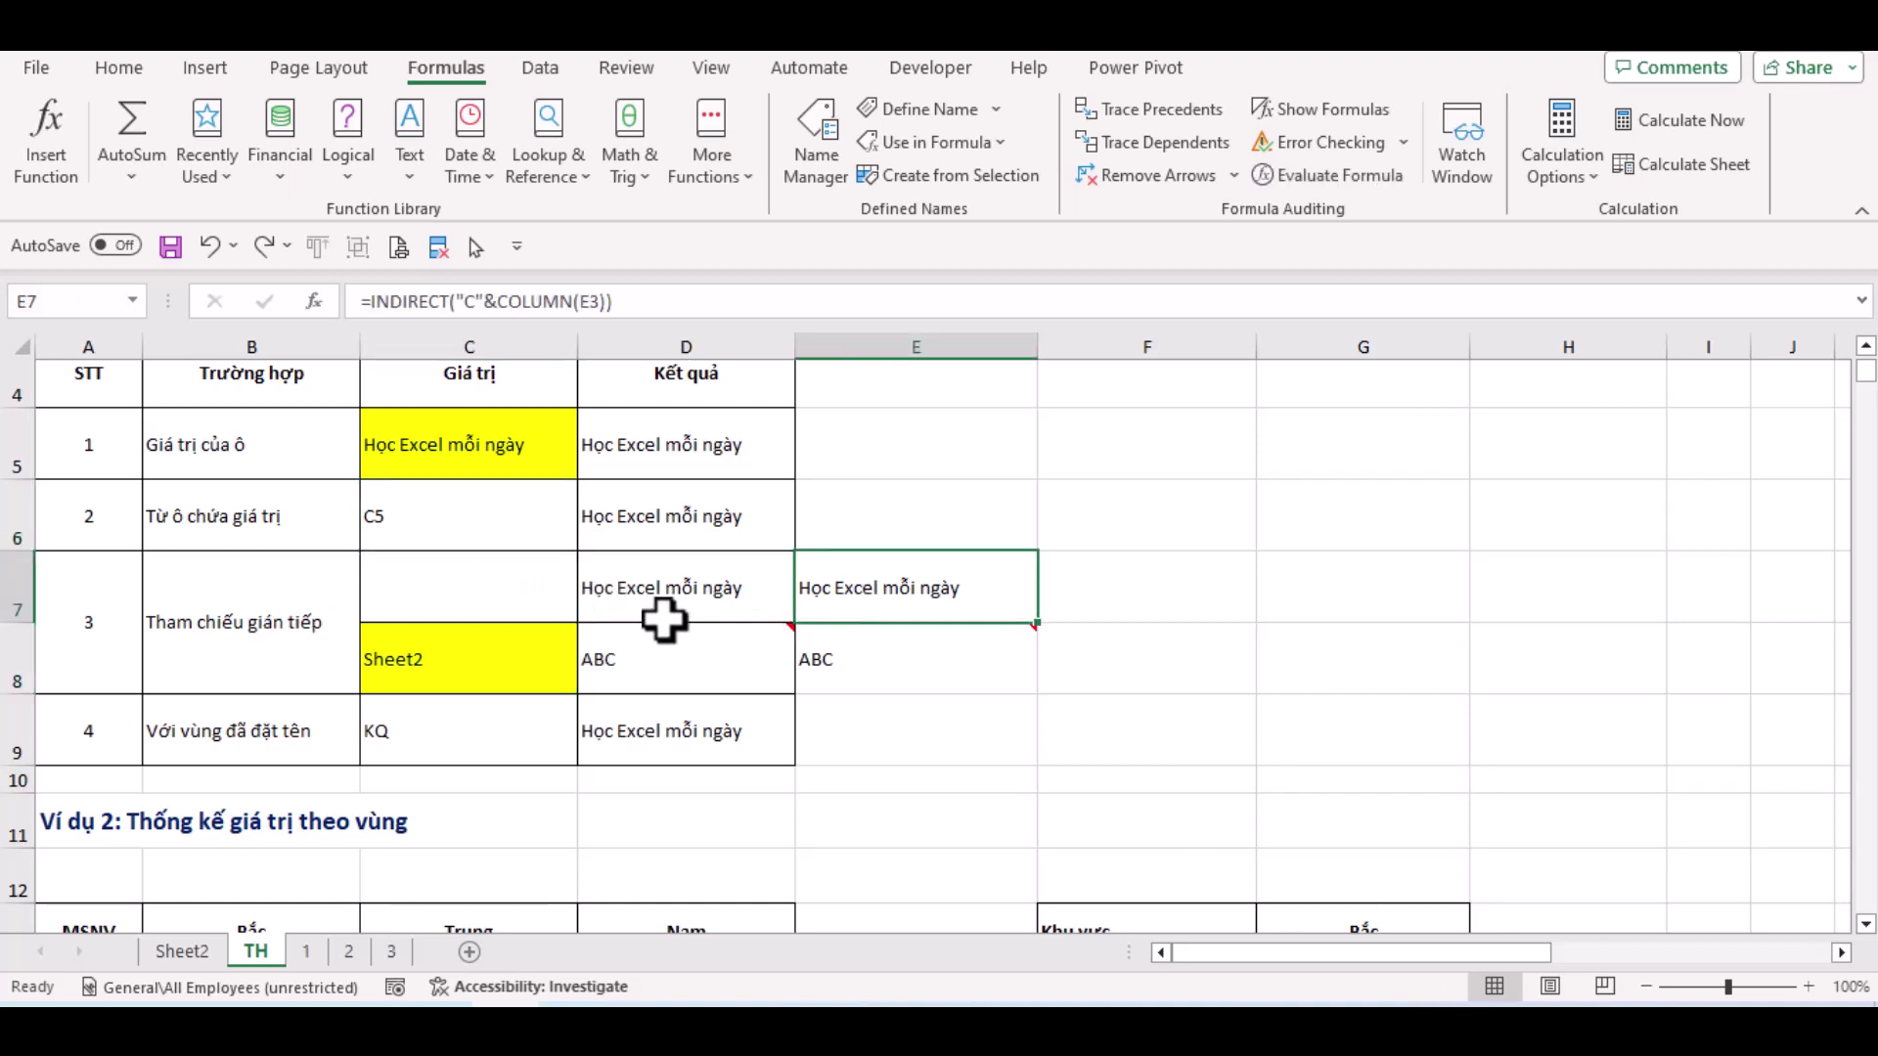
pyautogui.click(666, 601)
pyautogui.click(672, 665)
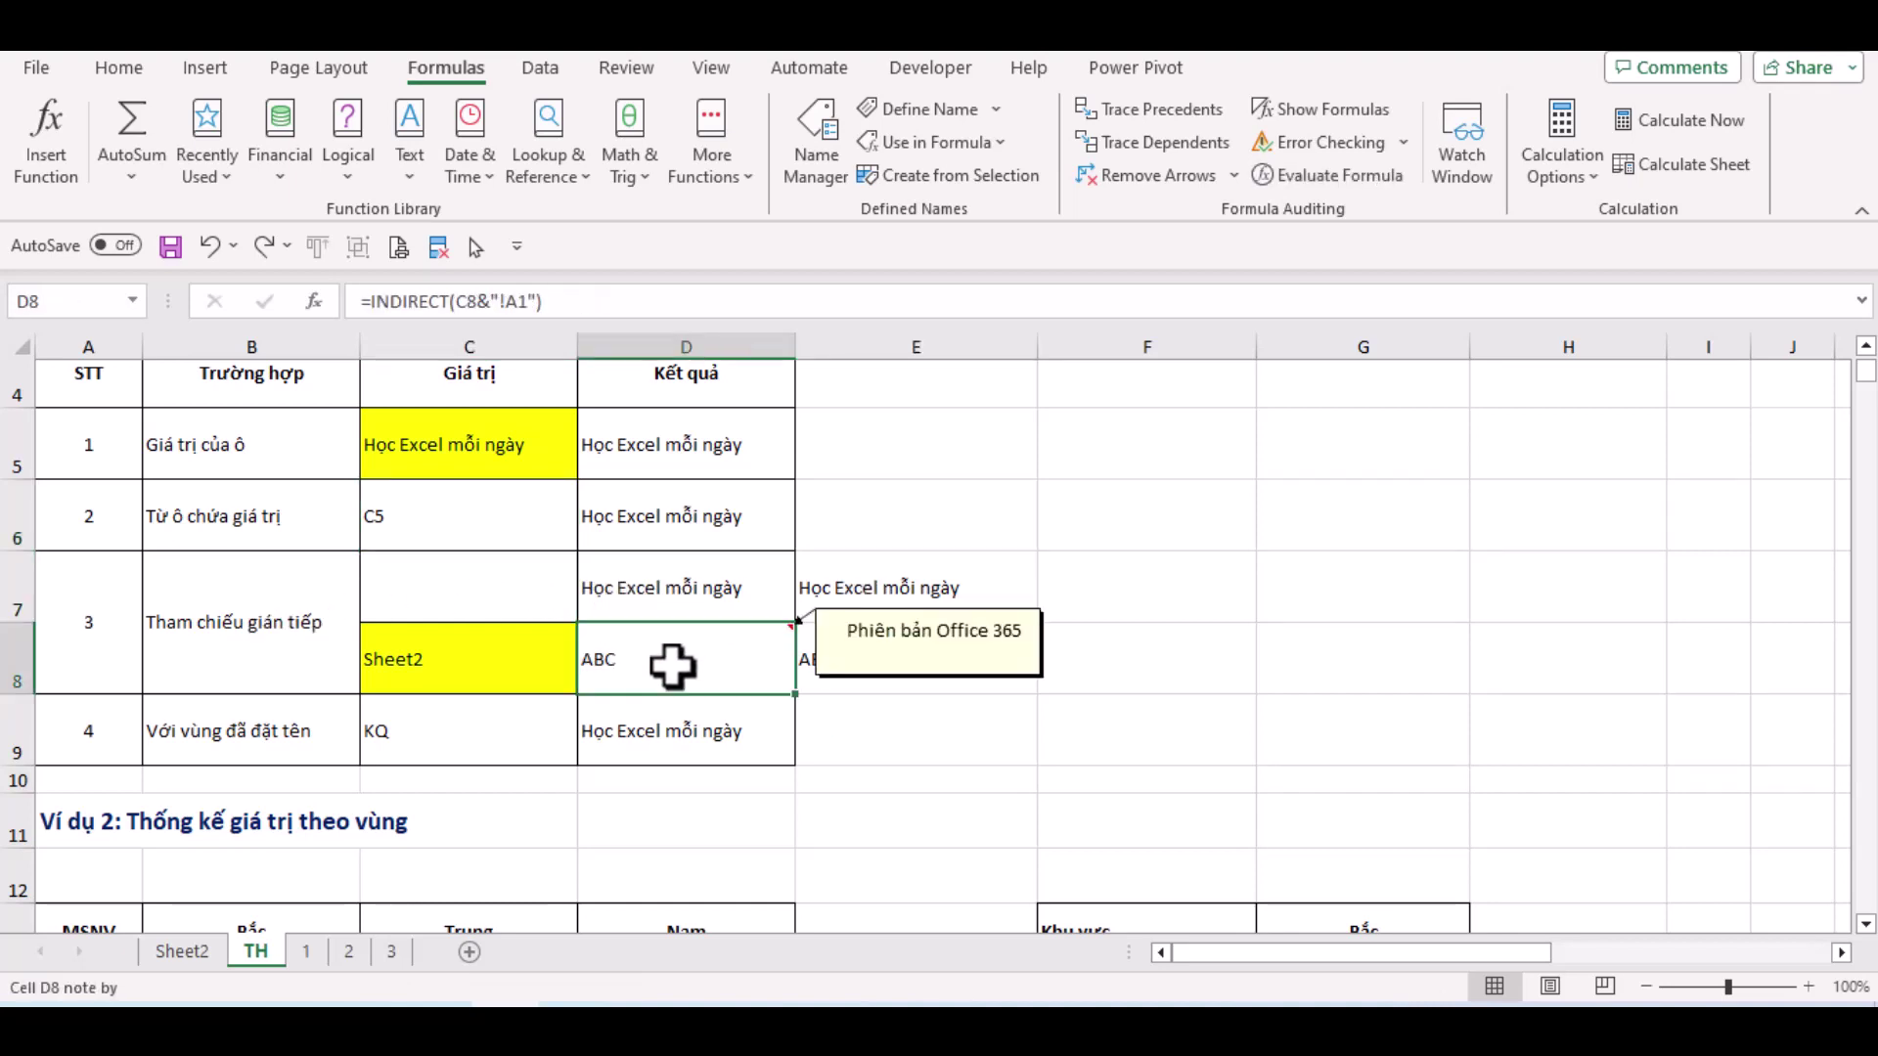
# Examine the "C" and 5 parts joined inside the INDIRECT formula in D7, leaving the formula as it is
pyautogui.click(620, 588)
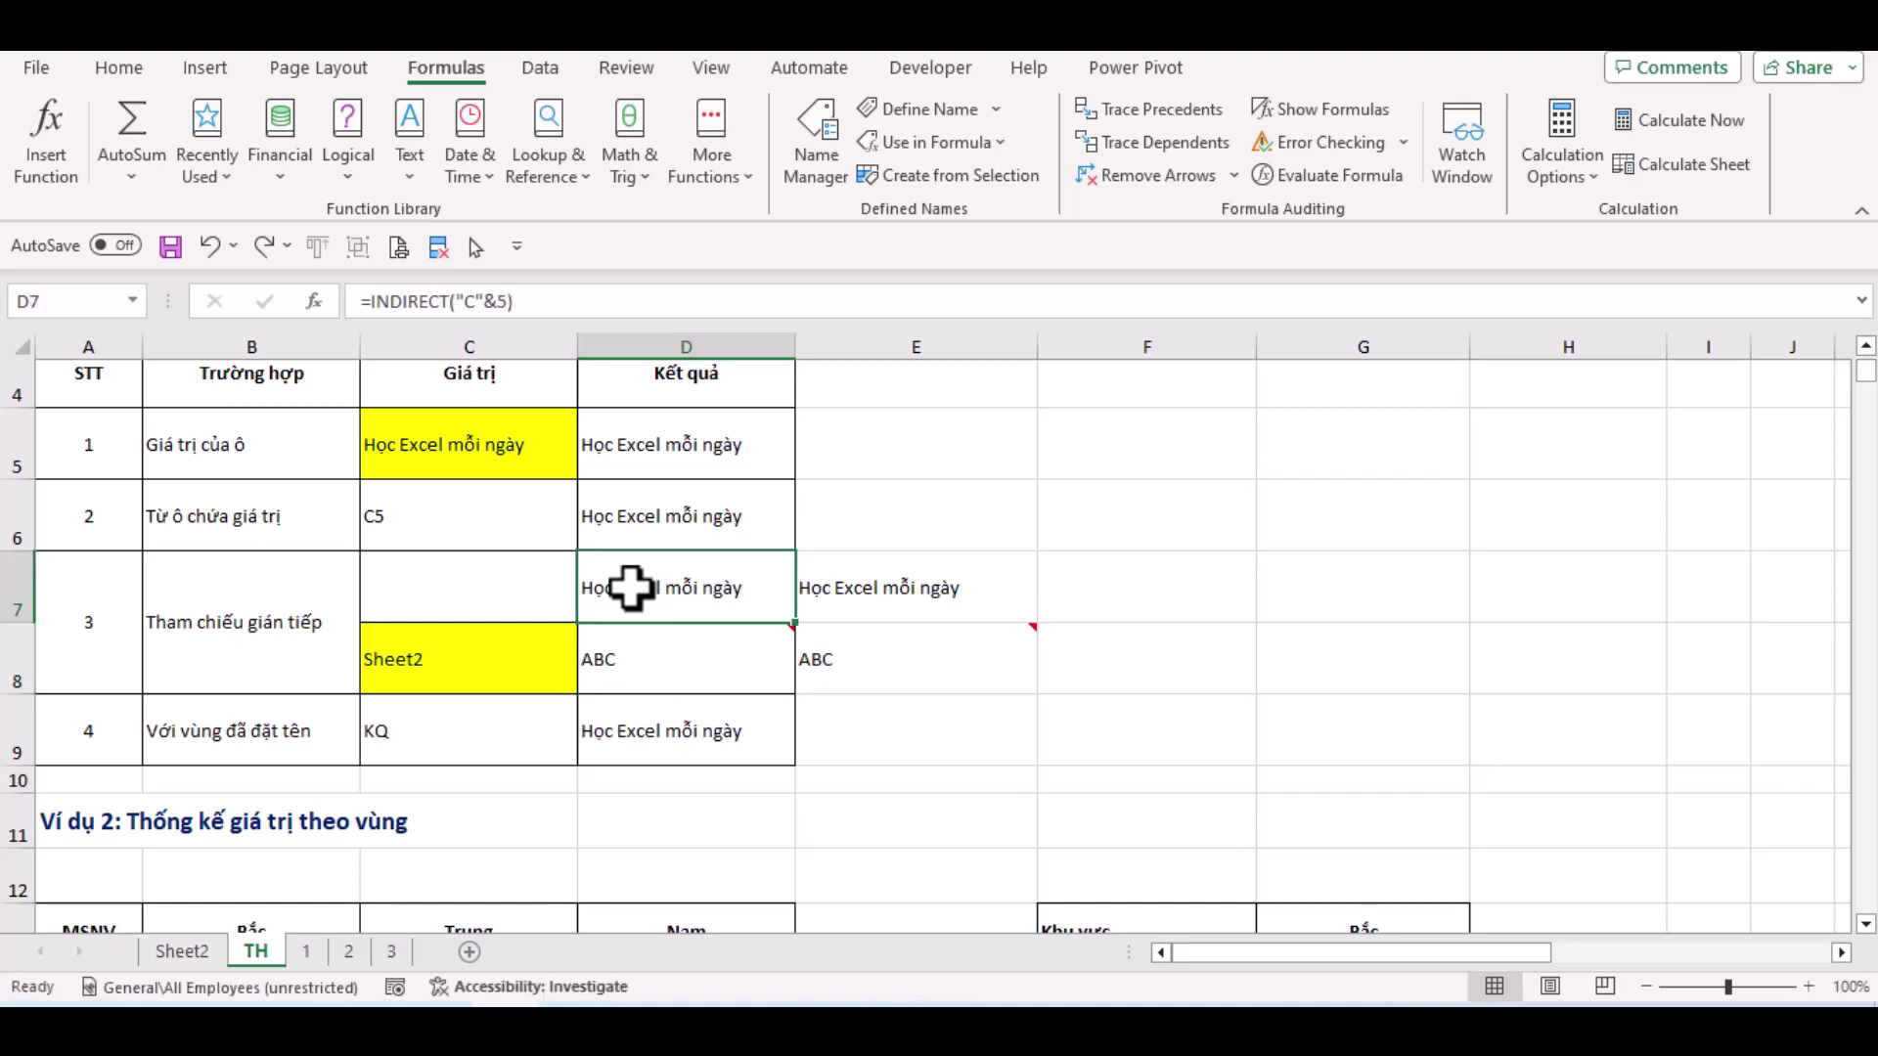
pyautogui.click(460, 301)
pyautogui.moveTo(459, 301); pyautogui.dragTo(495, 301)
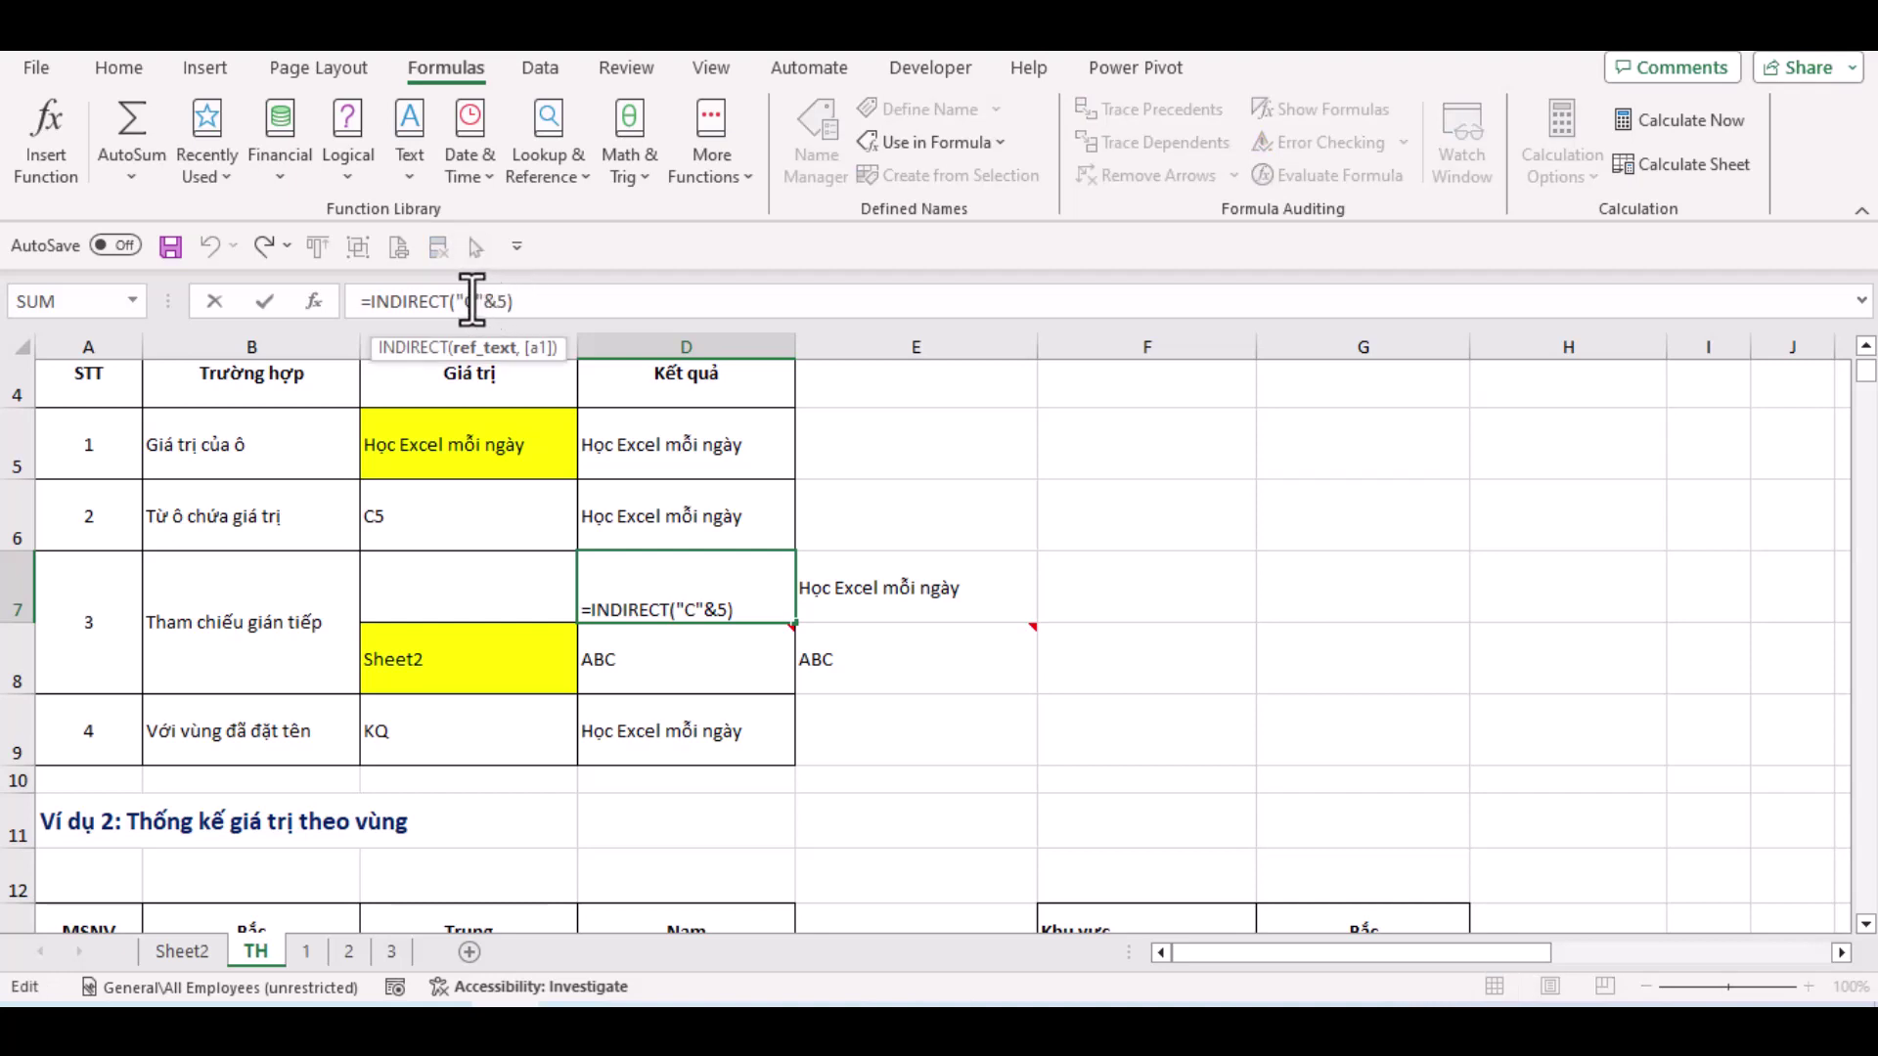
pyautogui.moveTo(464, 301); pyautogui.dragTo(486, 301)
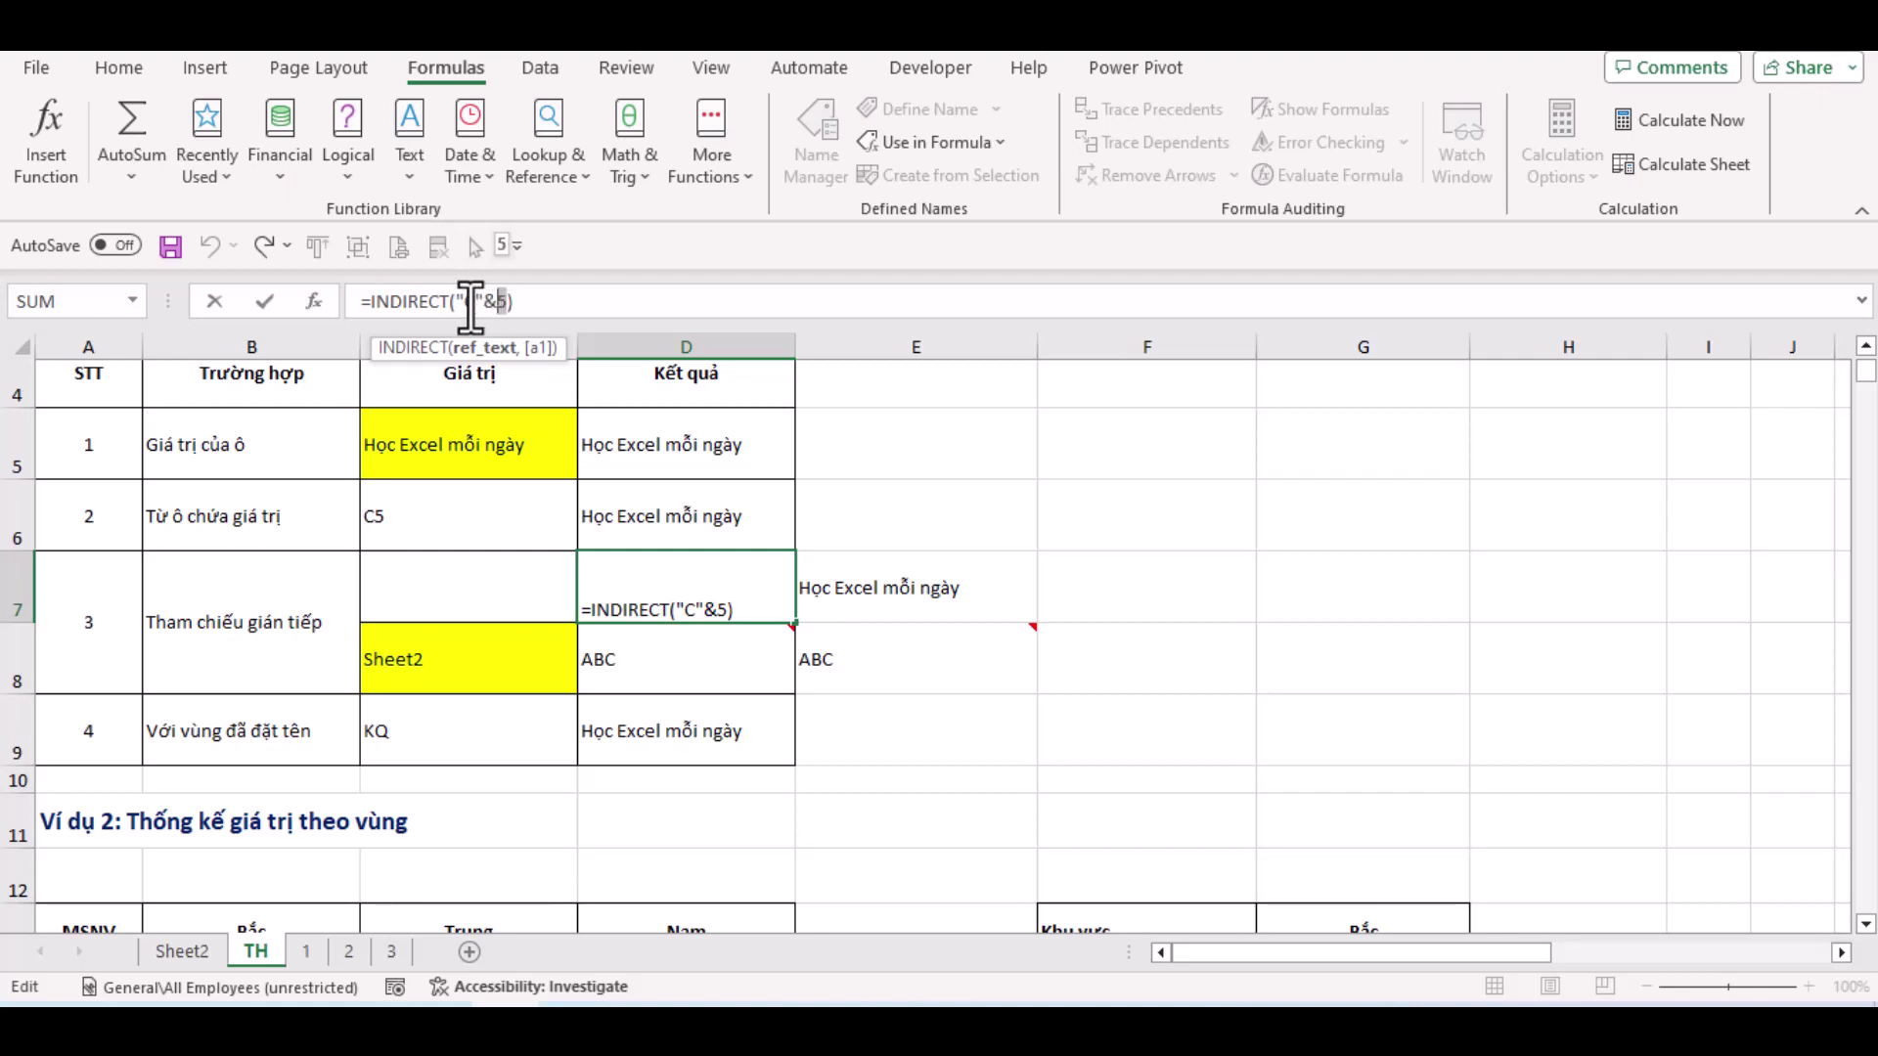
pyautogui.press('Return')
pyautogui.click(734, 591)
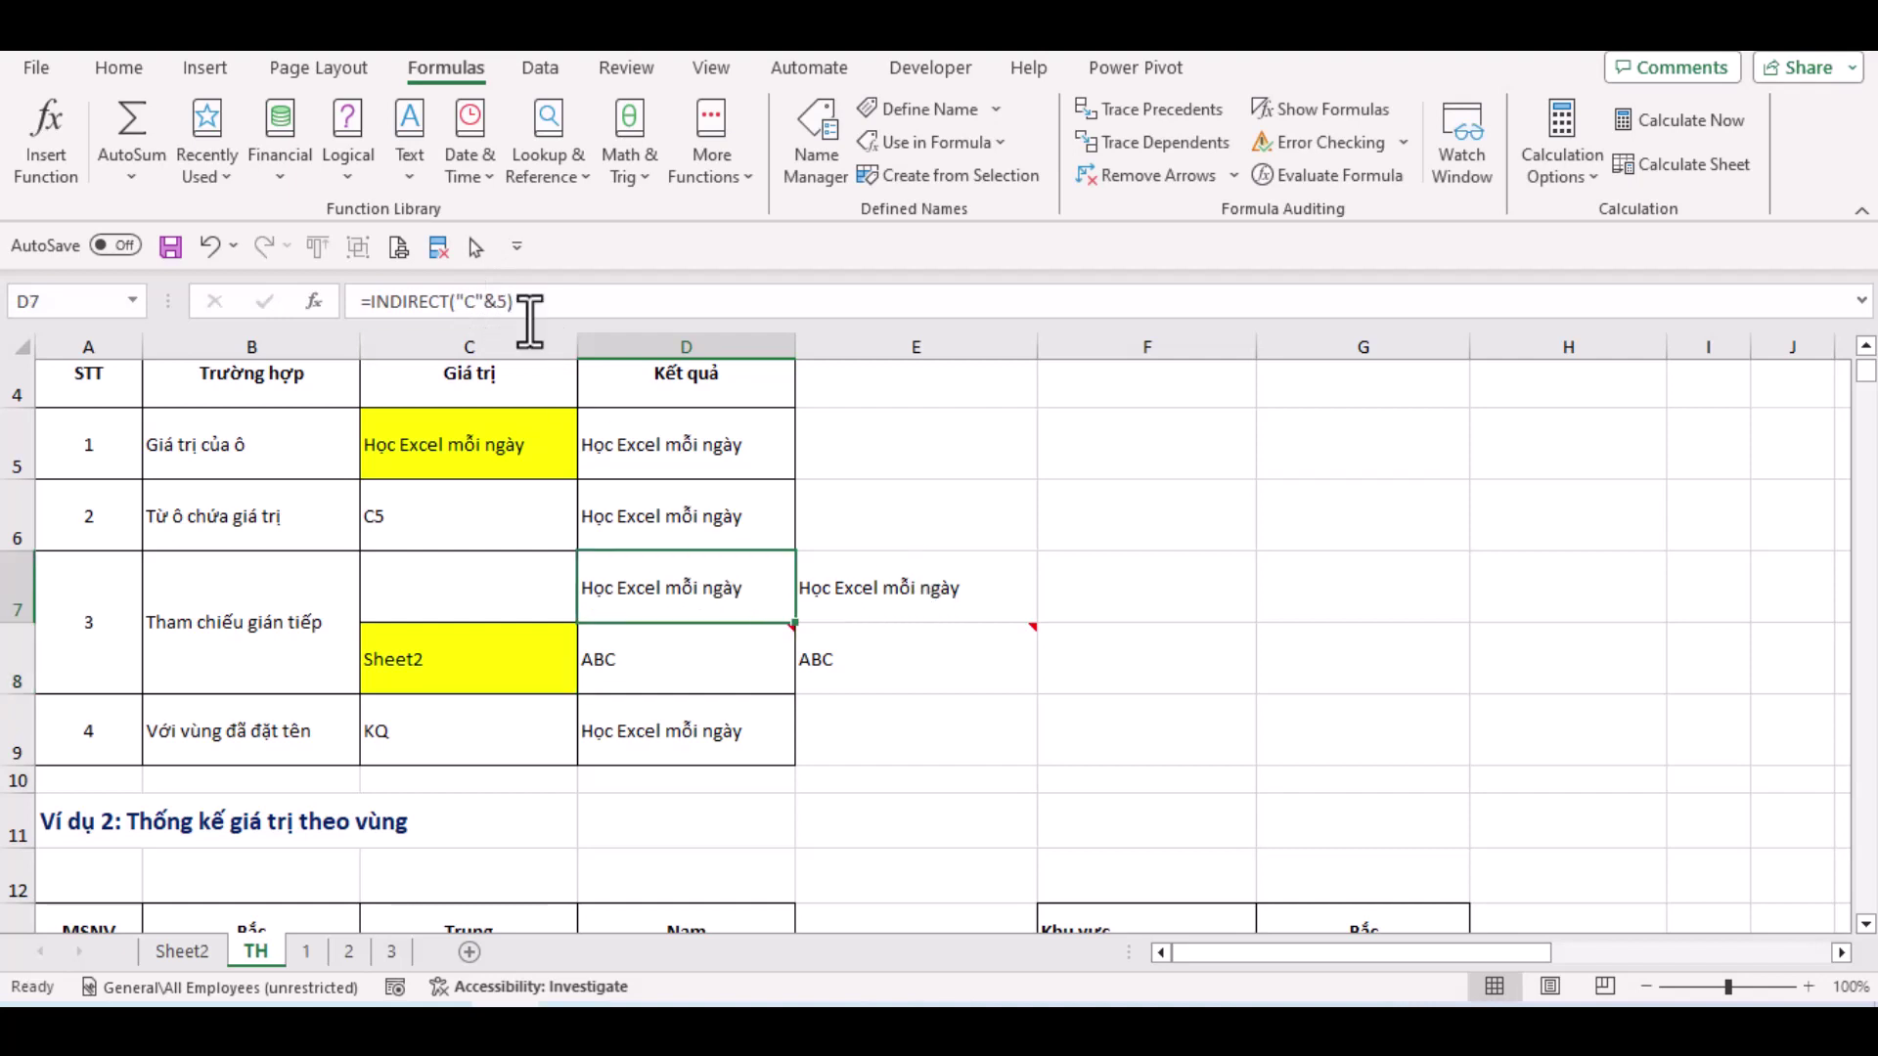
# Evaluate the INDIRECT formula in D7 through to its final result and compare it with C5
pyautogui.click(1320, 175)
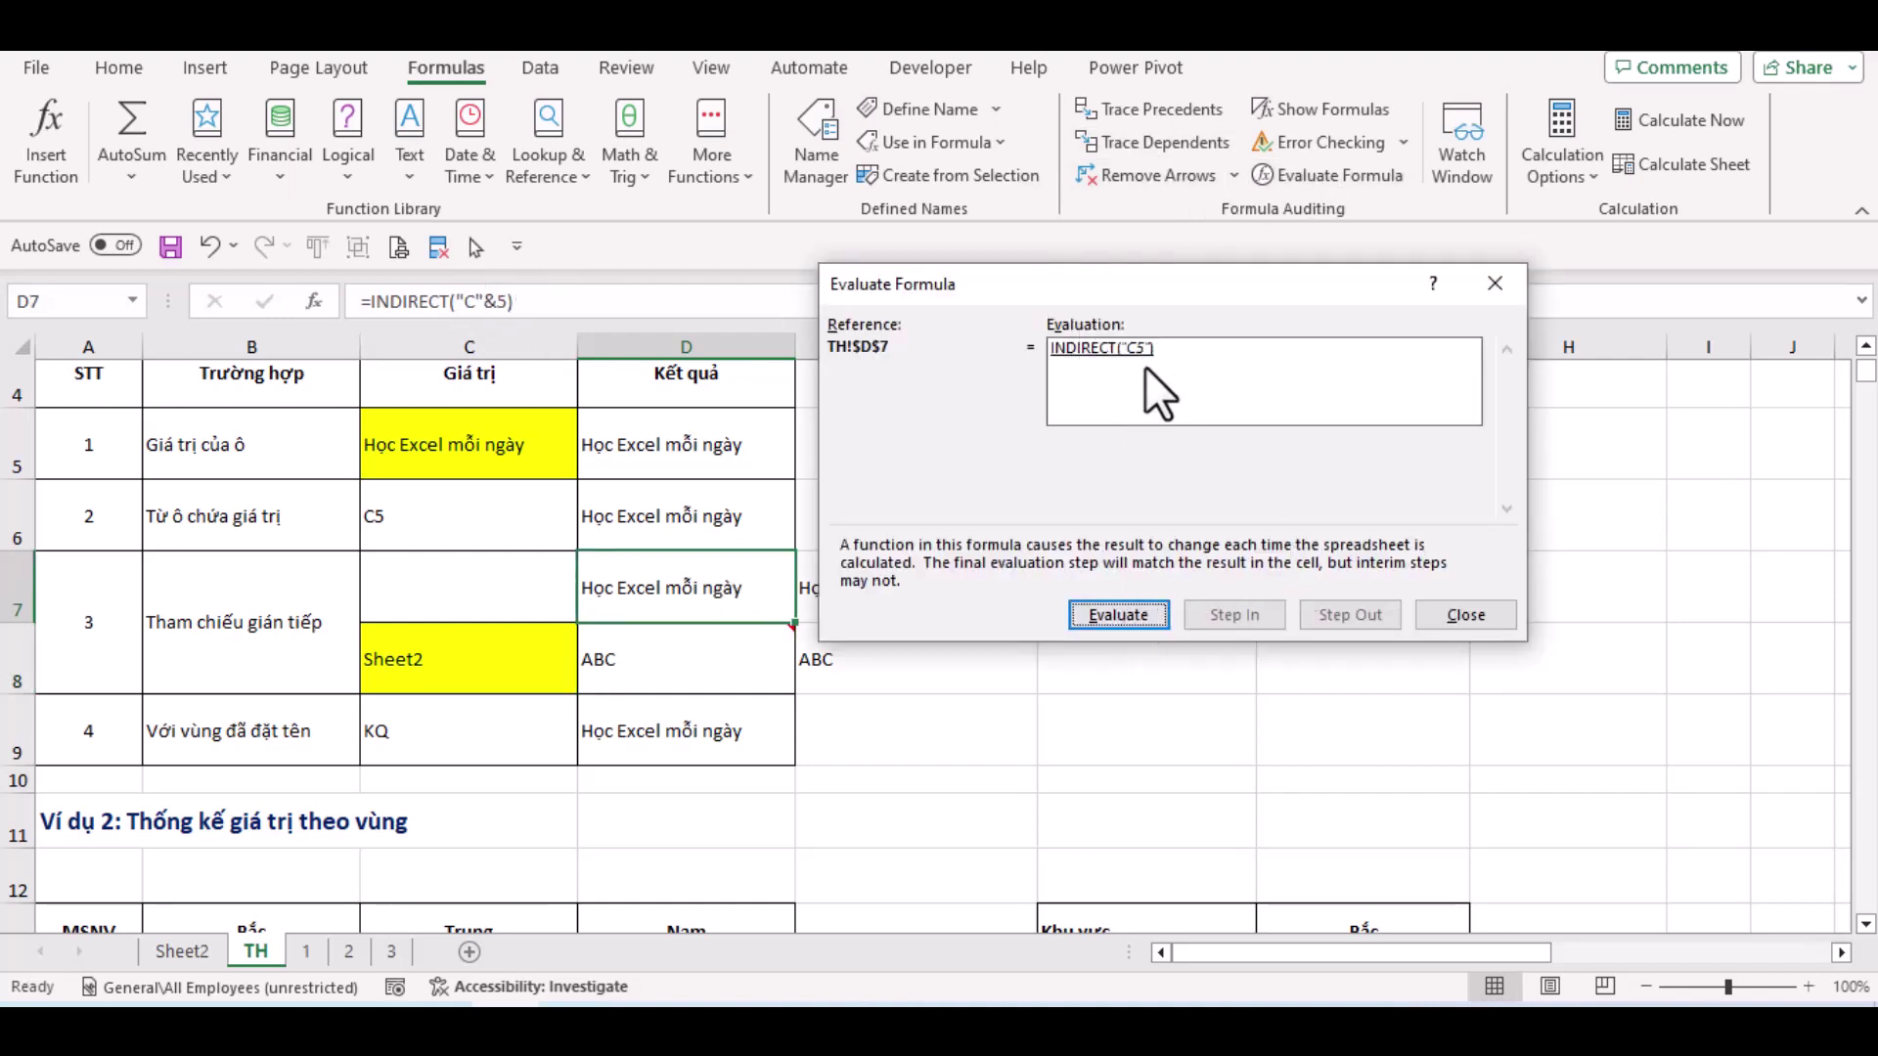
pyautogui.click(1148, 613)
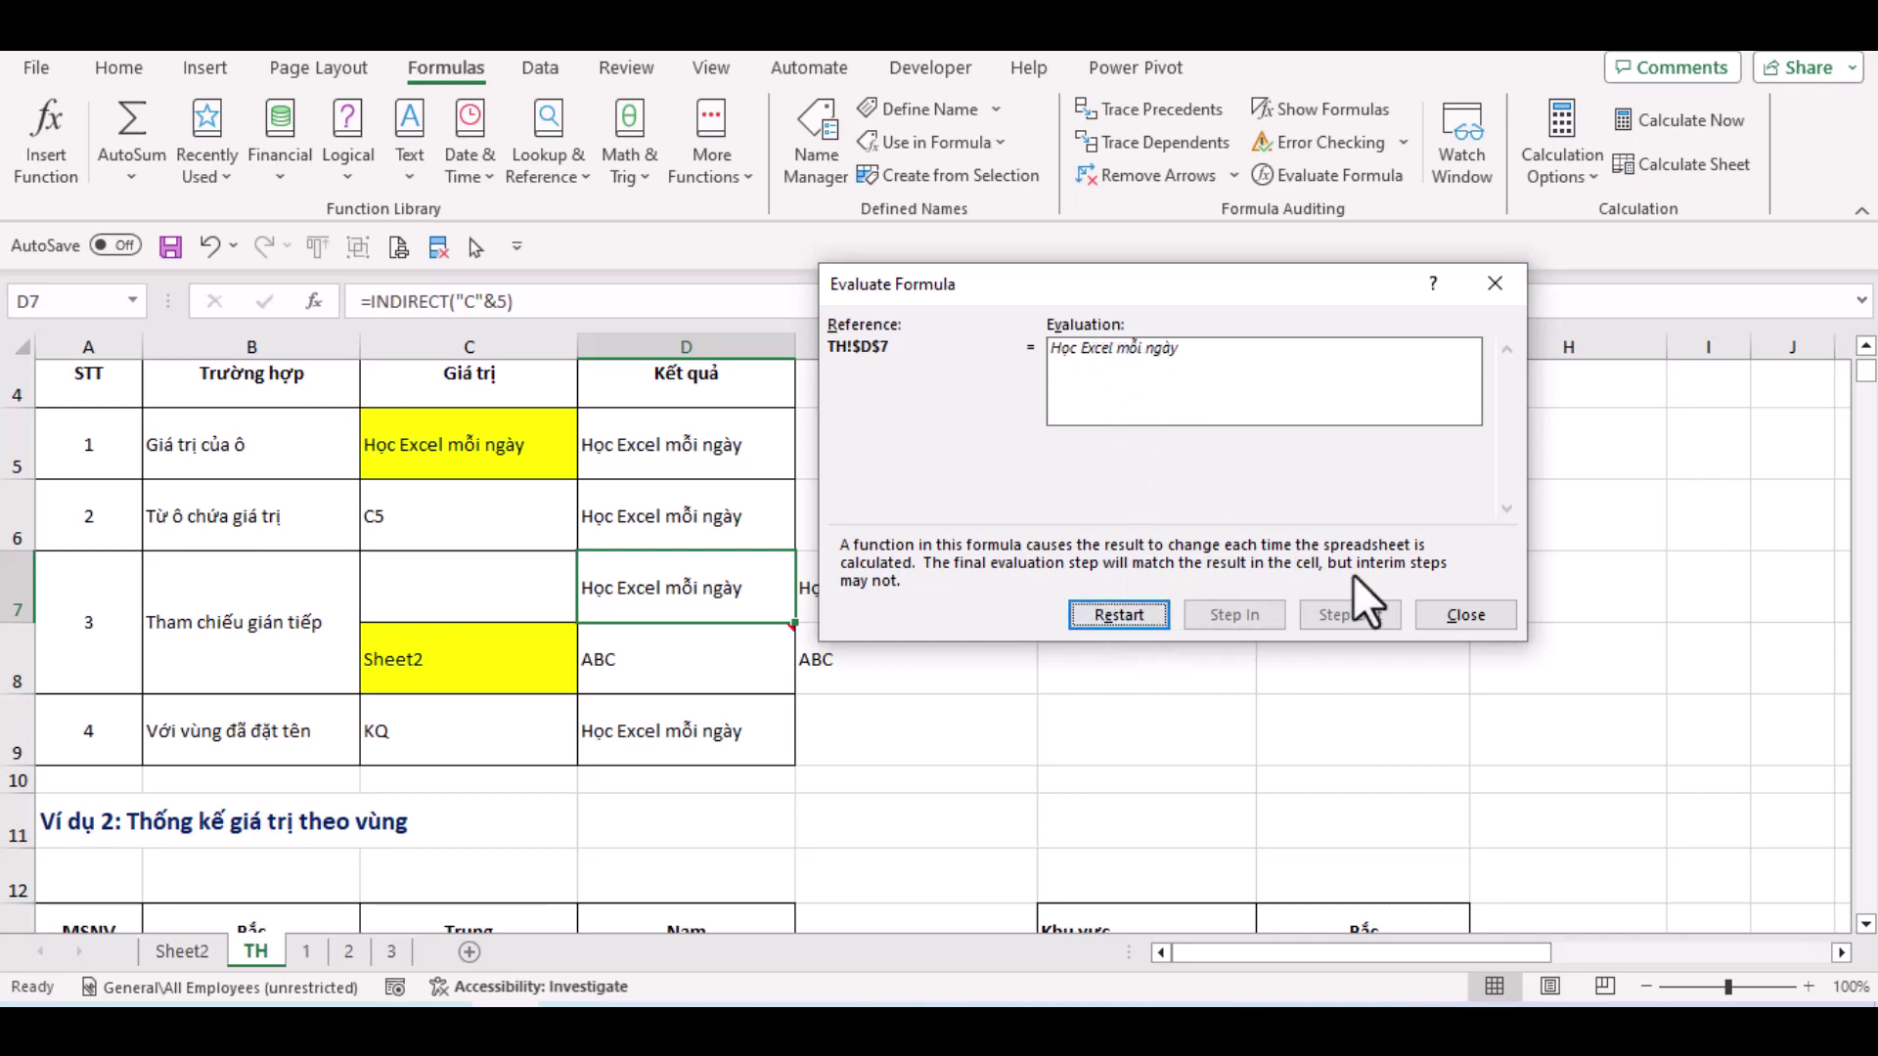
pyautogui.click(1465, 614)
pyautogui.scroll(1, 431, 440)
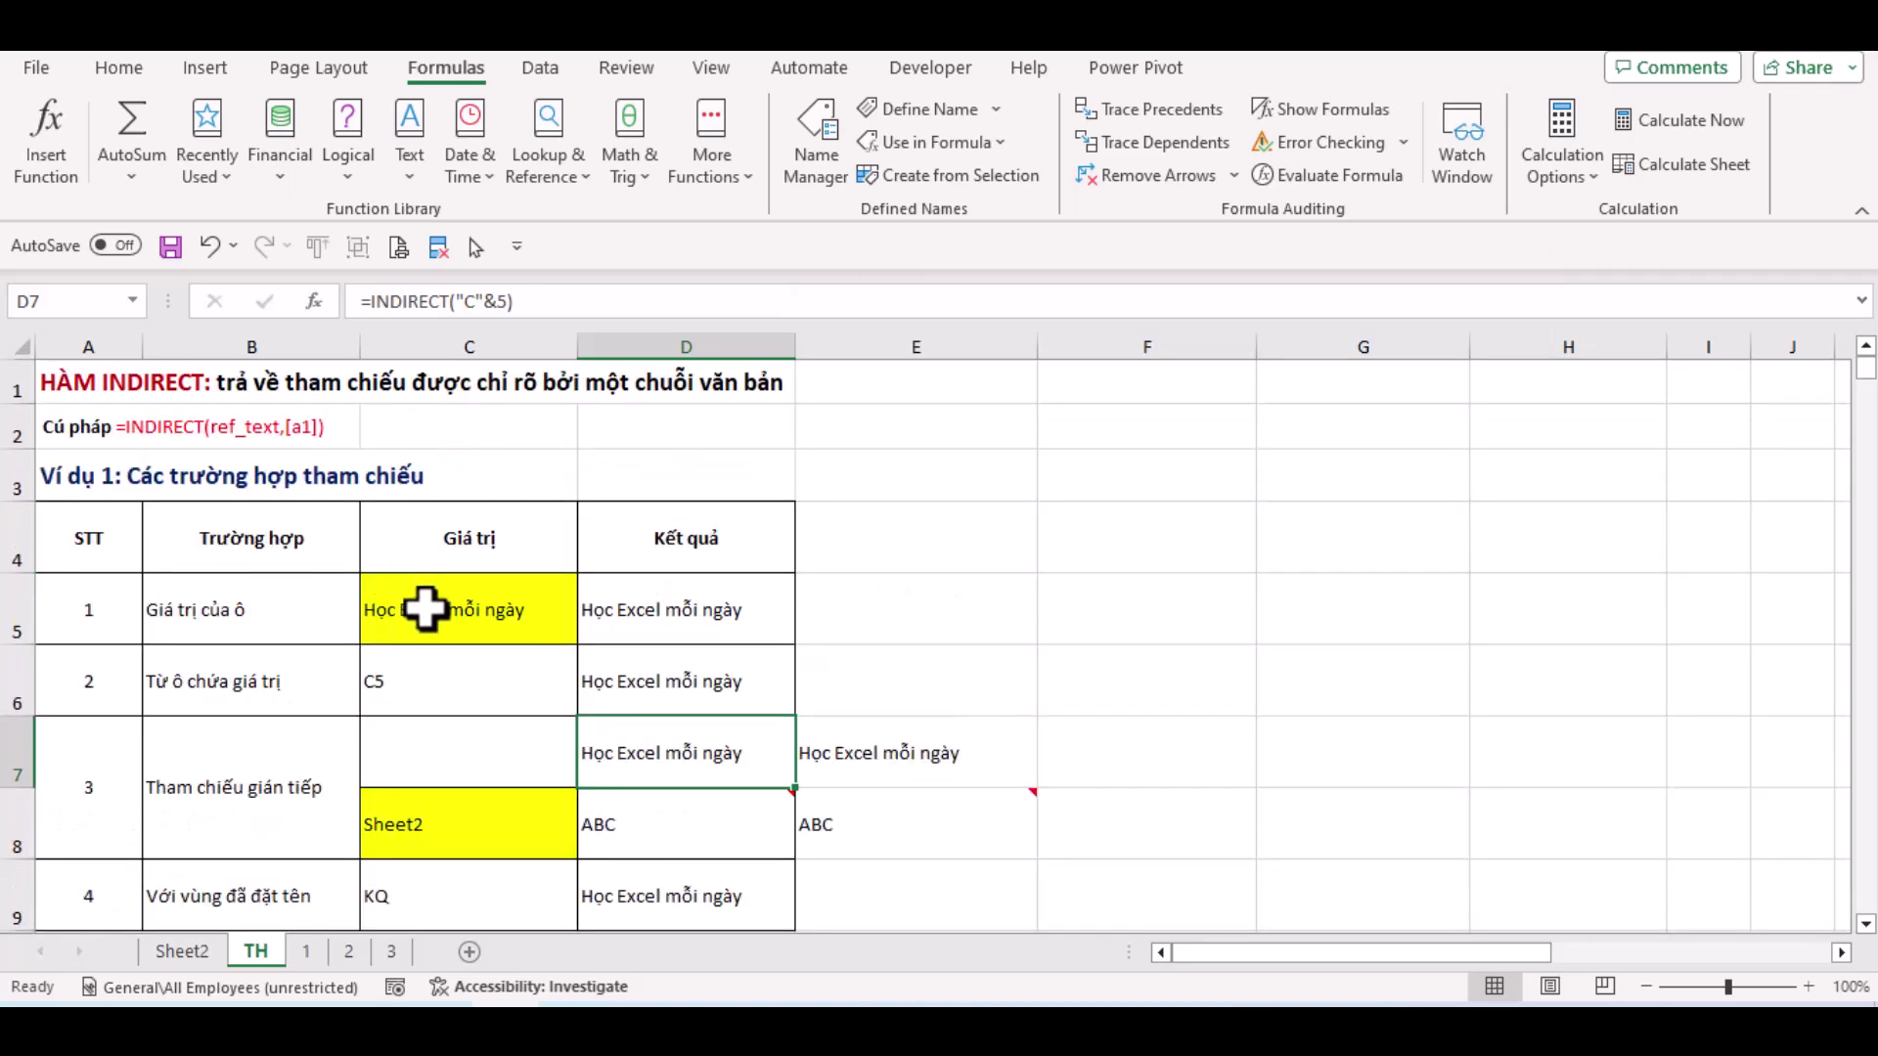
pyautogui.scroll(-1, 524, 607)
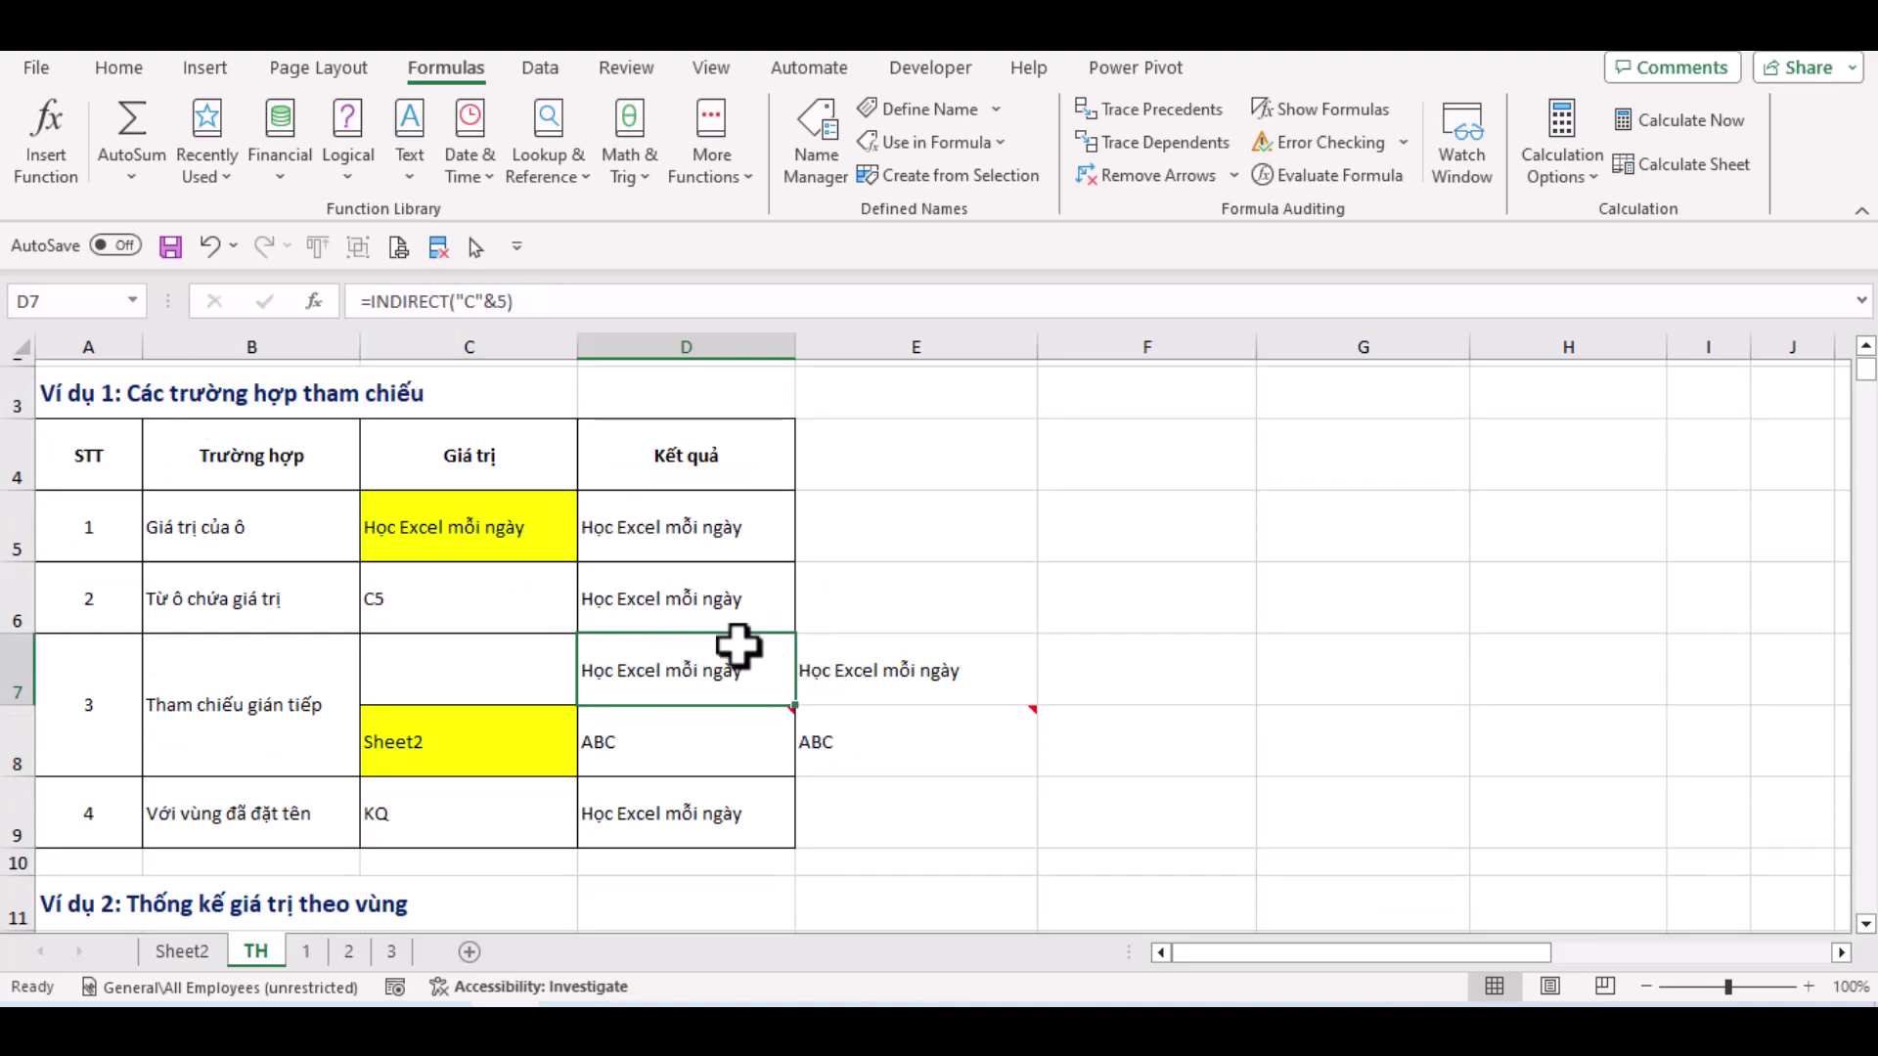
# Examine the COLUMN(E3) part of the INDIRECT formula in E7, leaving the formula as it is
pyautogui.click(881, 675)
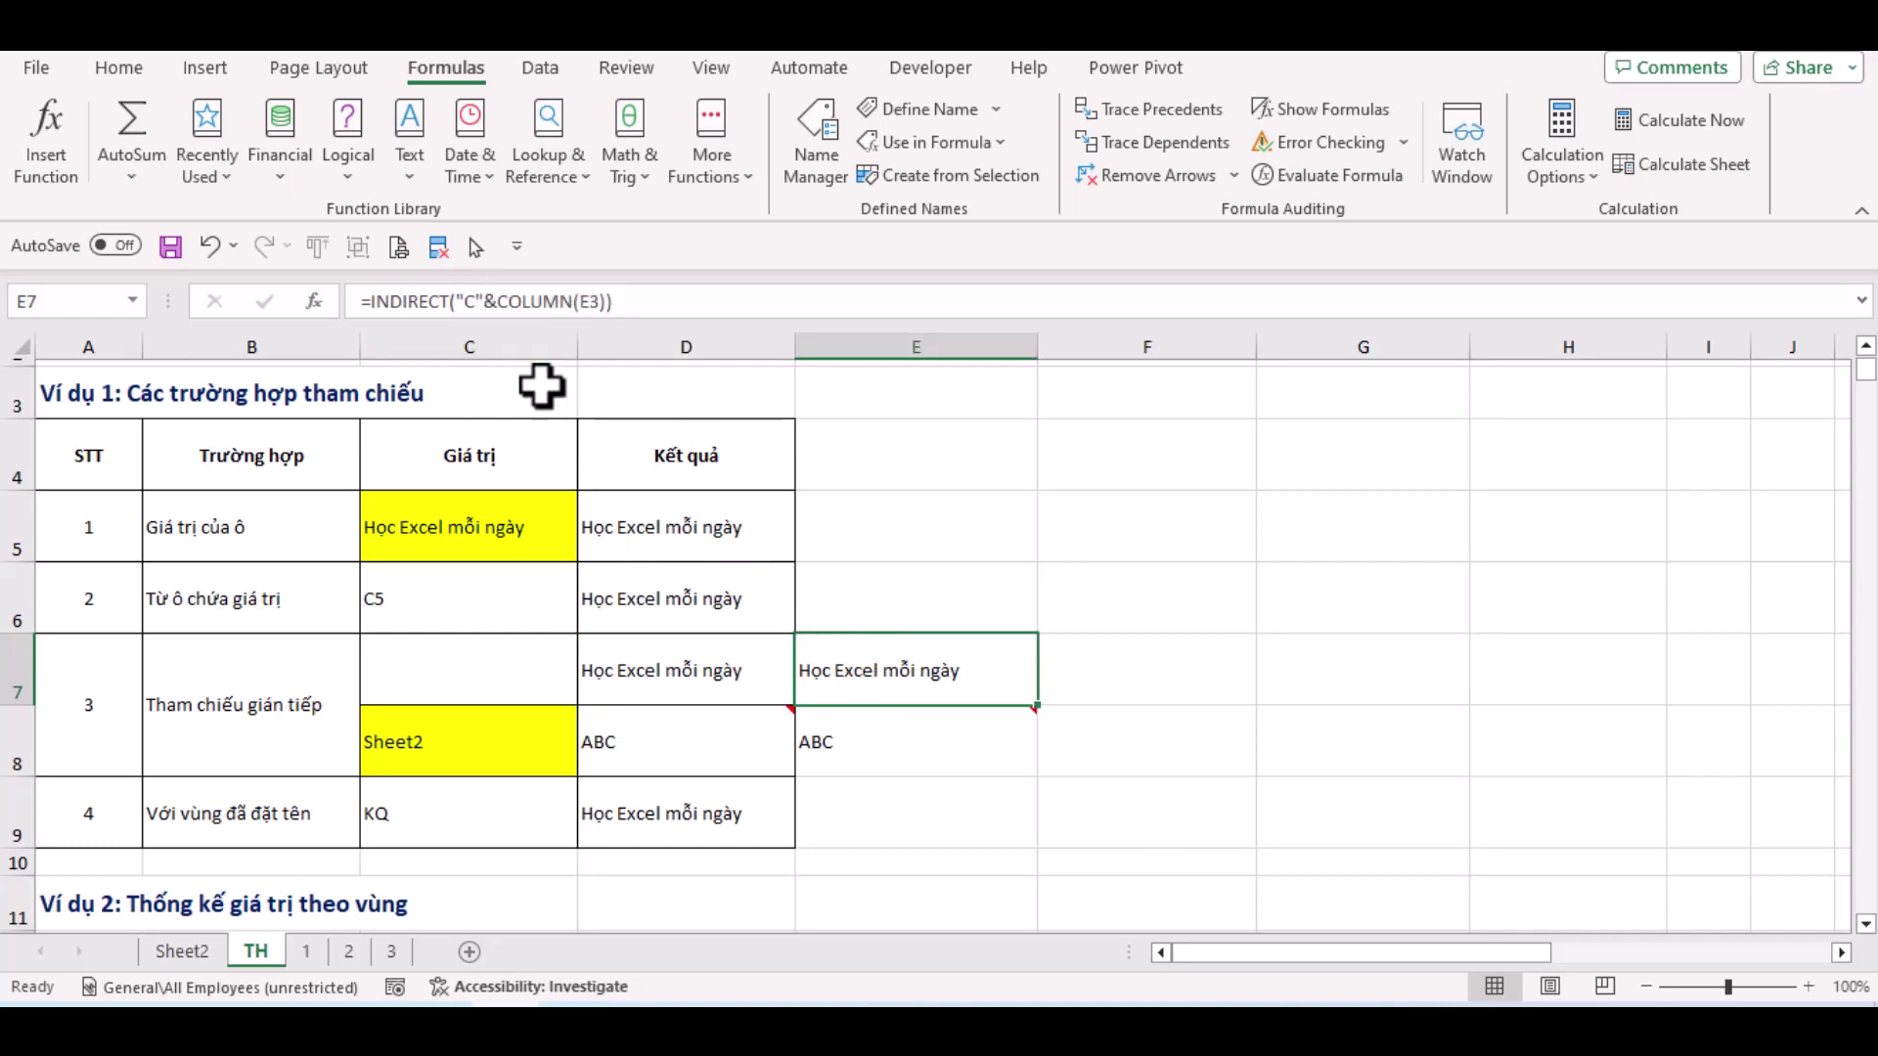
pyautogui.moveTo(496, 302); pyautogui.dragTo(611, 311)
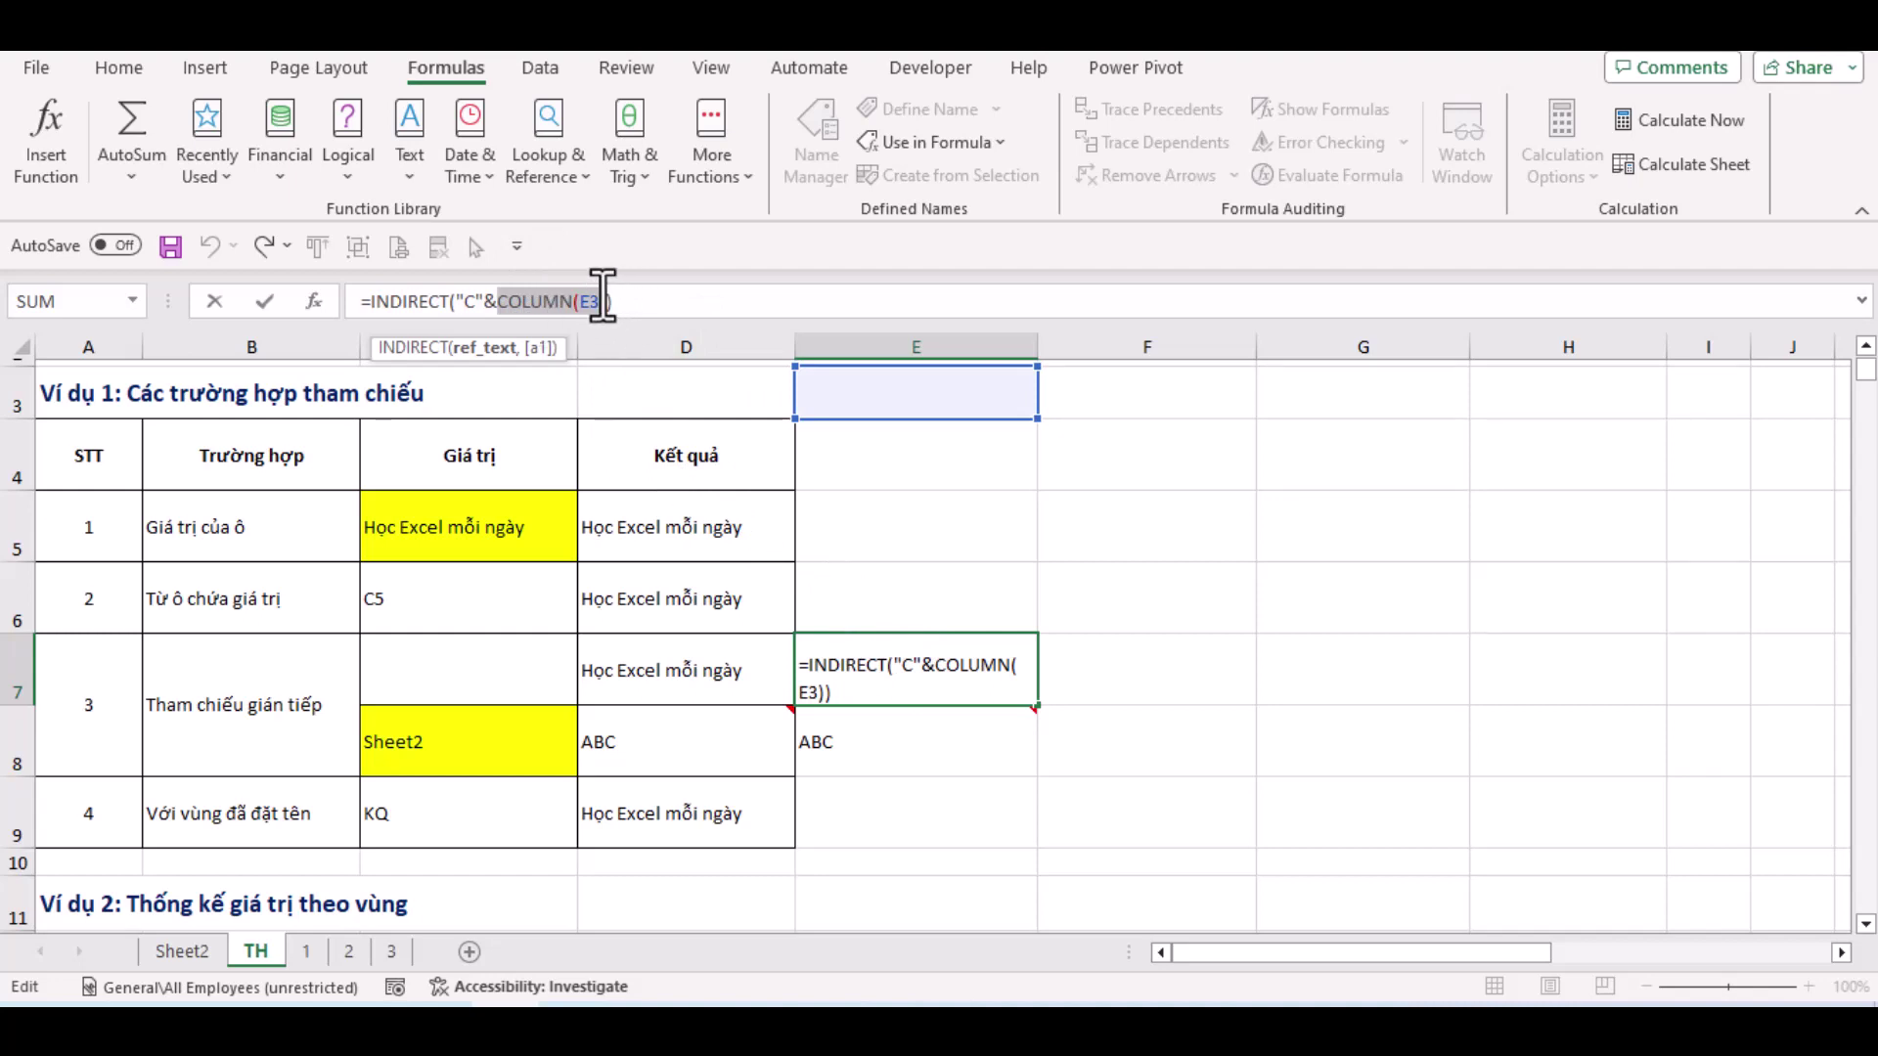
pyautogui.press('Return')
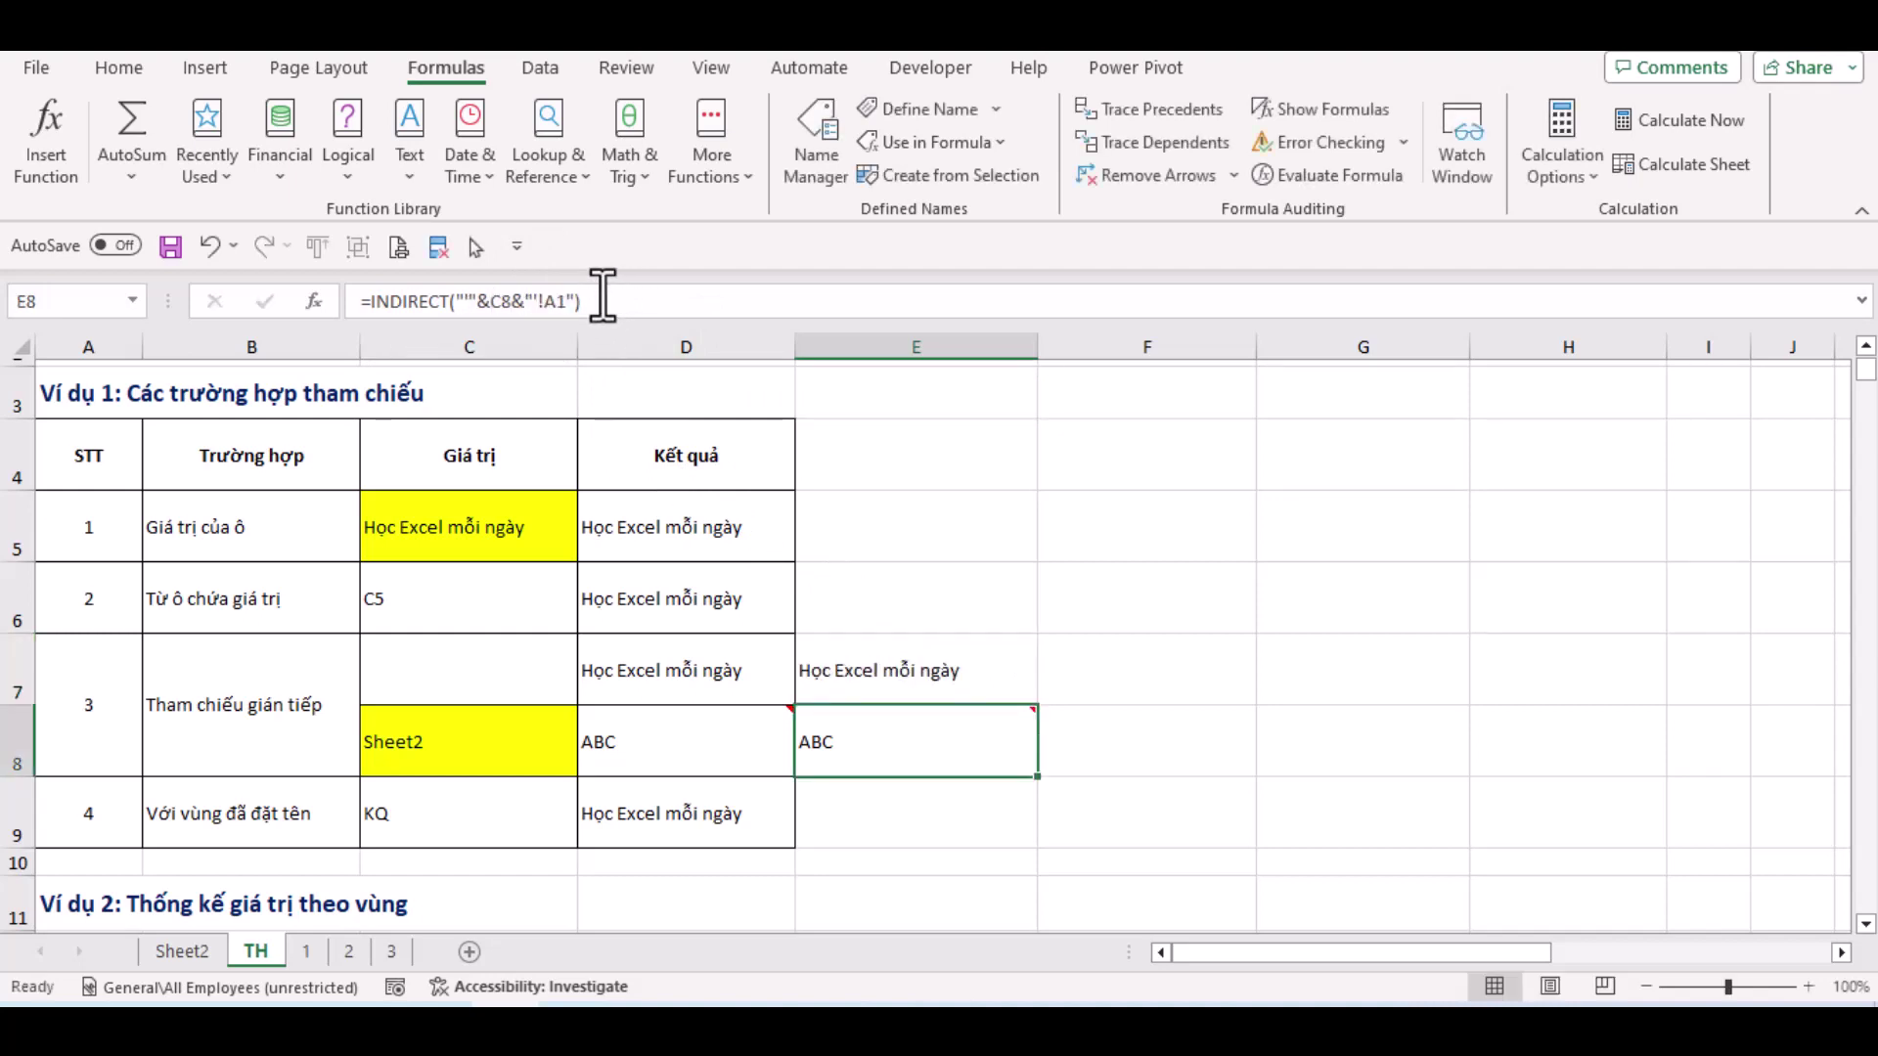
# Examine the sheet name reference C8 and the "!A1" text in the D8 INDIRECT formula, leaving the formula as it is
pyautogui.scroll(-1, 642, 607)
pyautogui.moveTo(641, 656)
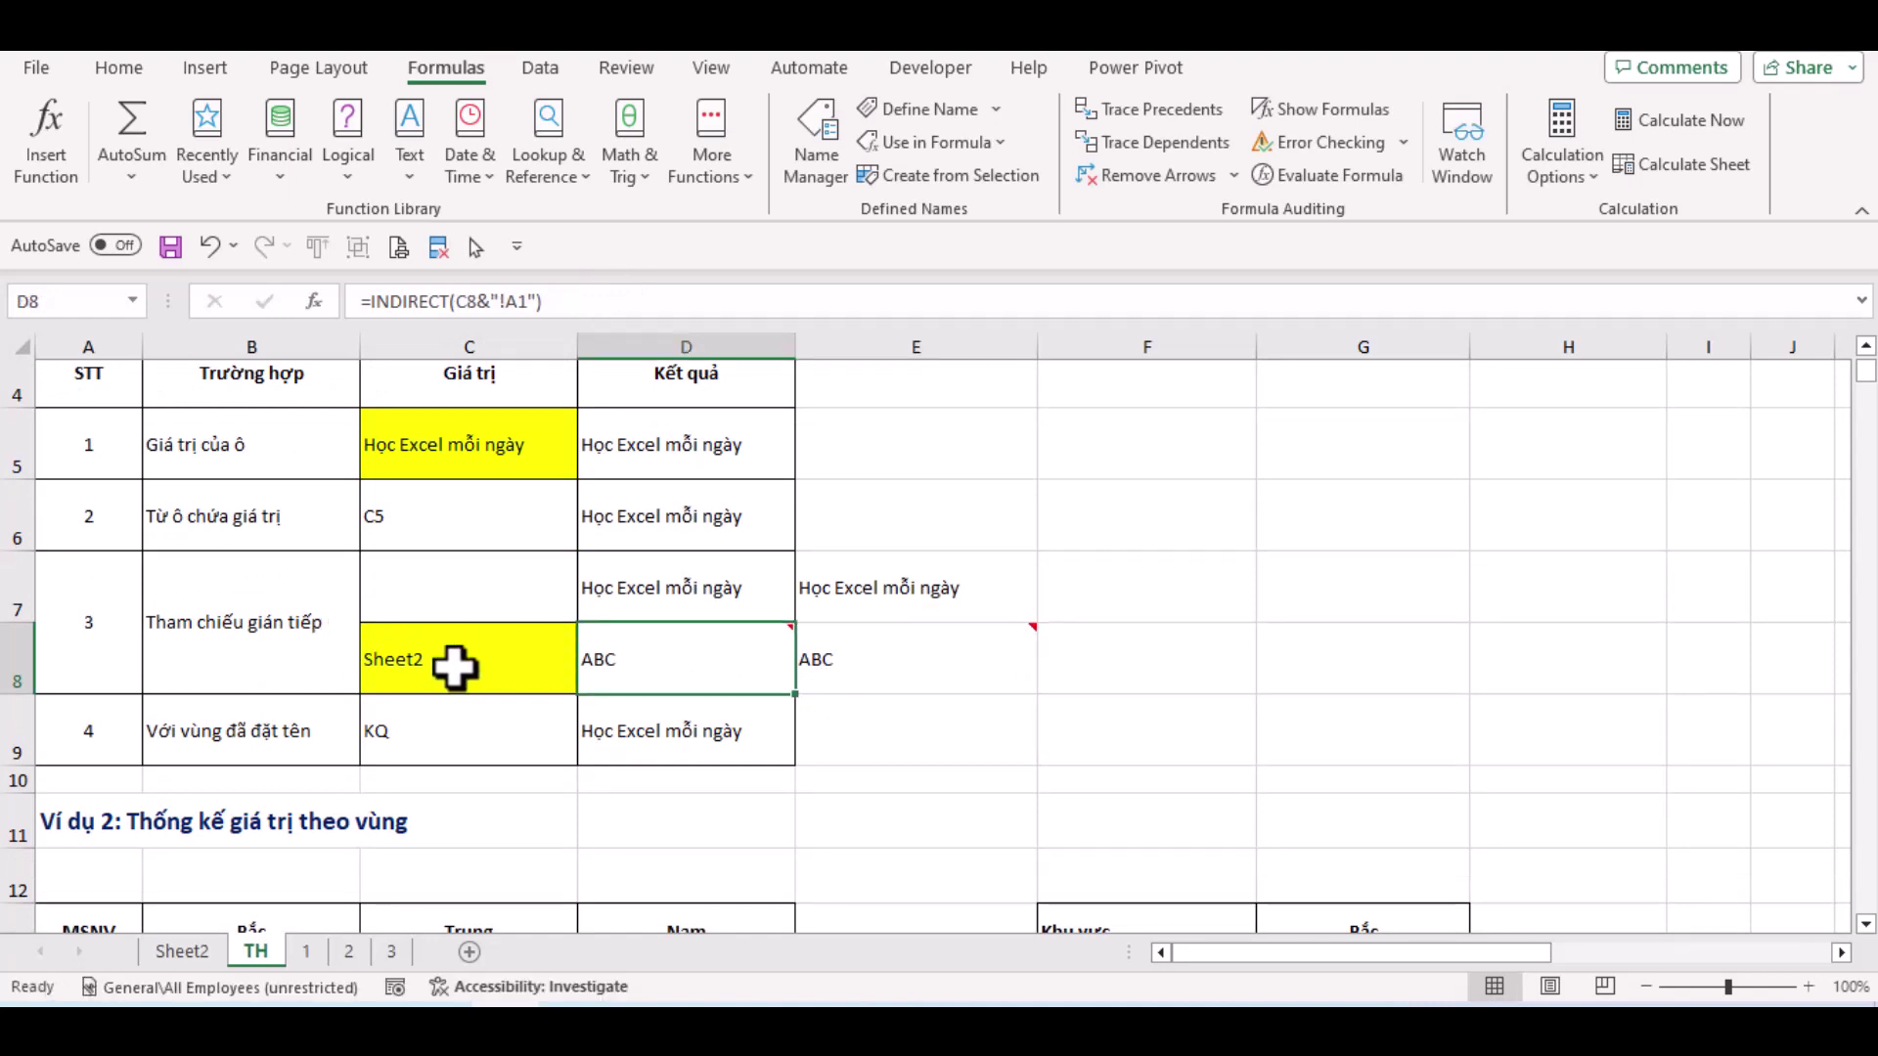
pyautogui.click(486, 662)
pyautogui.click(698, 668)
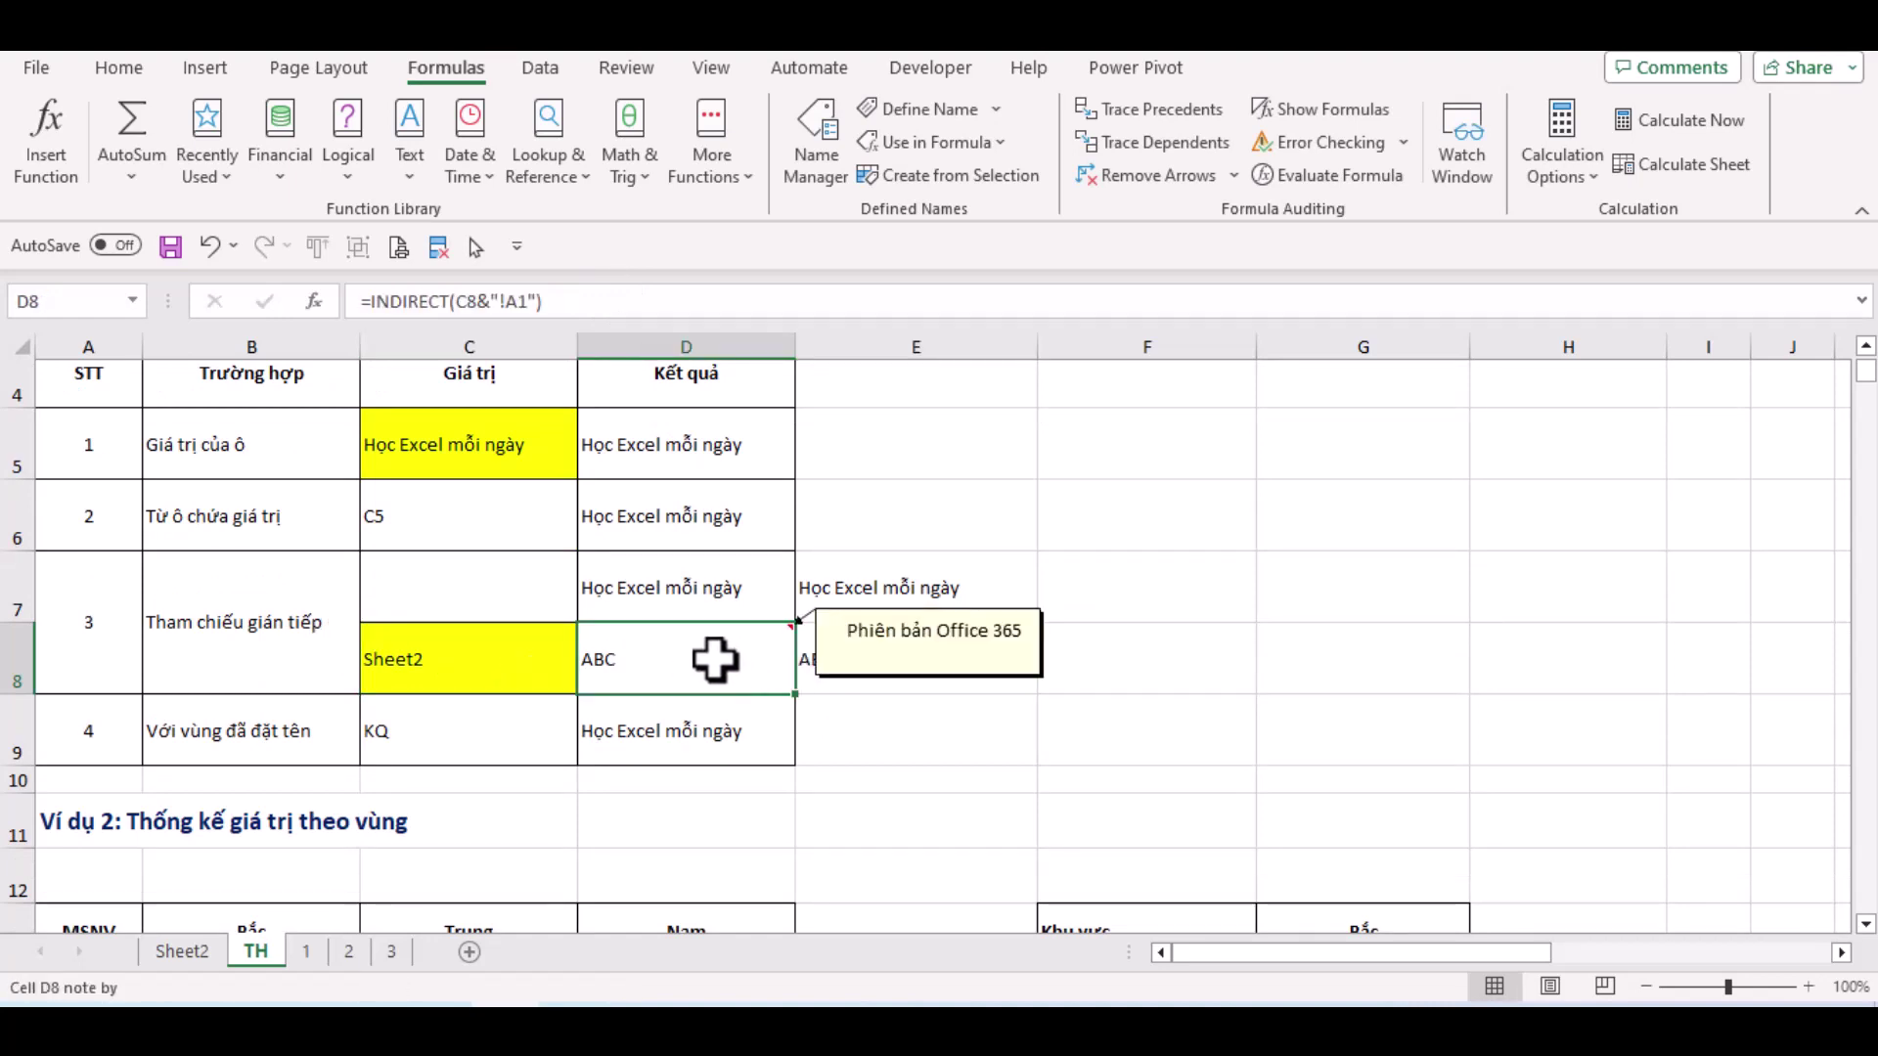
pyautogui.scroll(1, 471, 604)
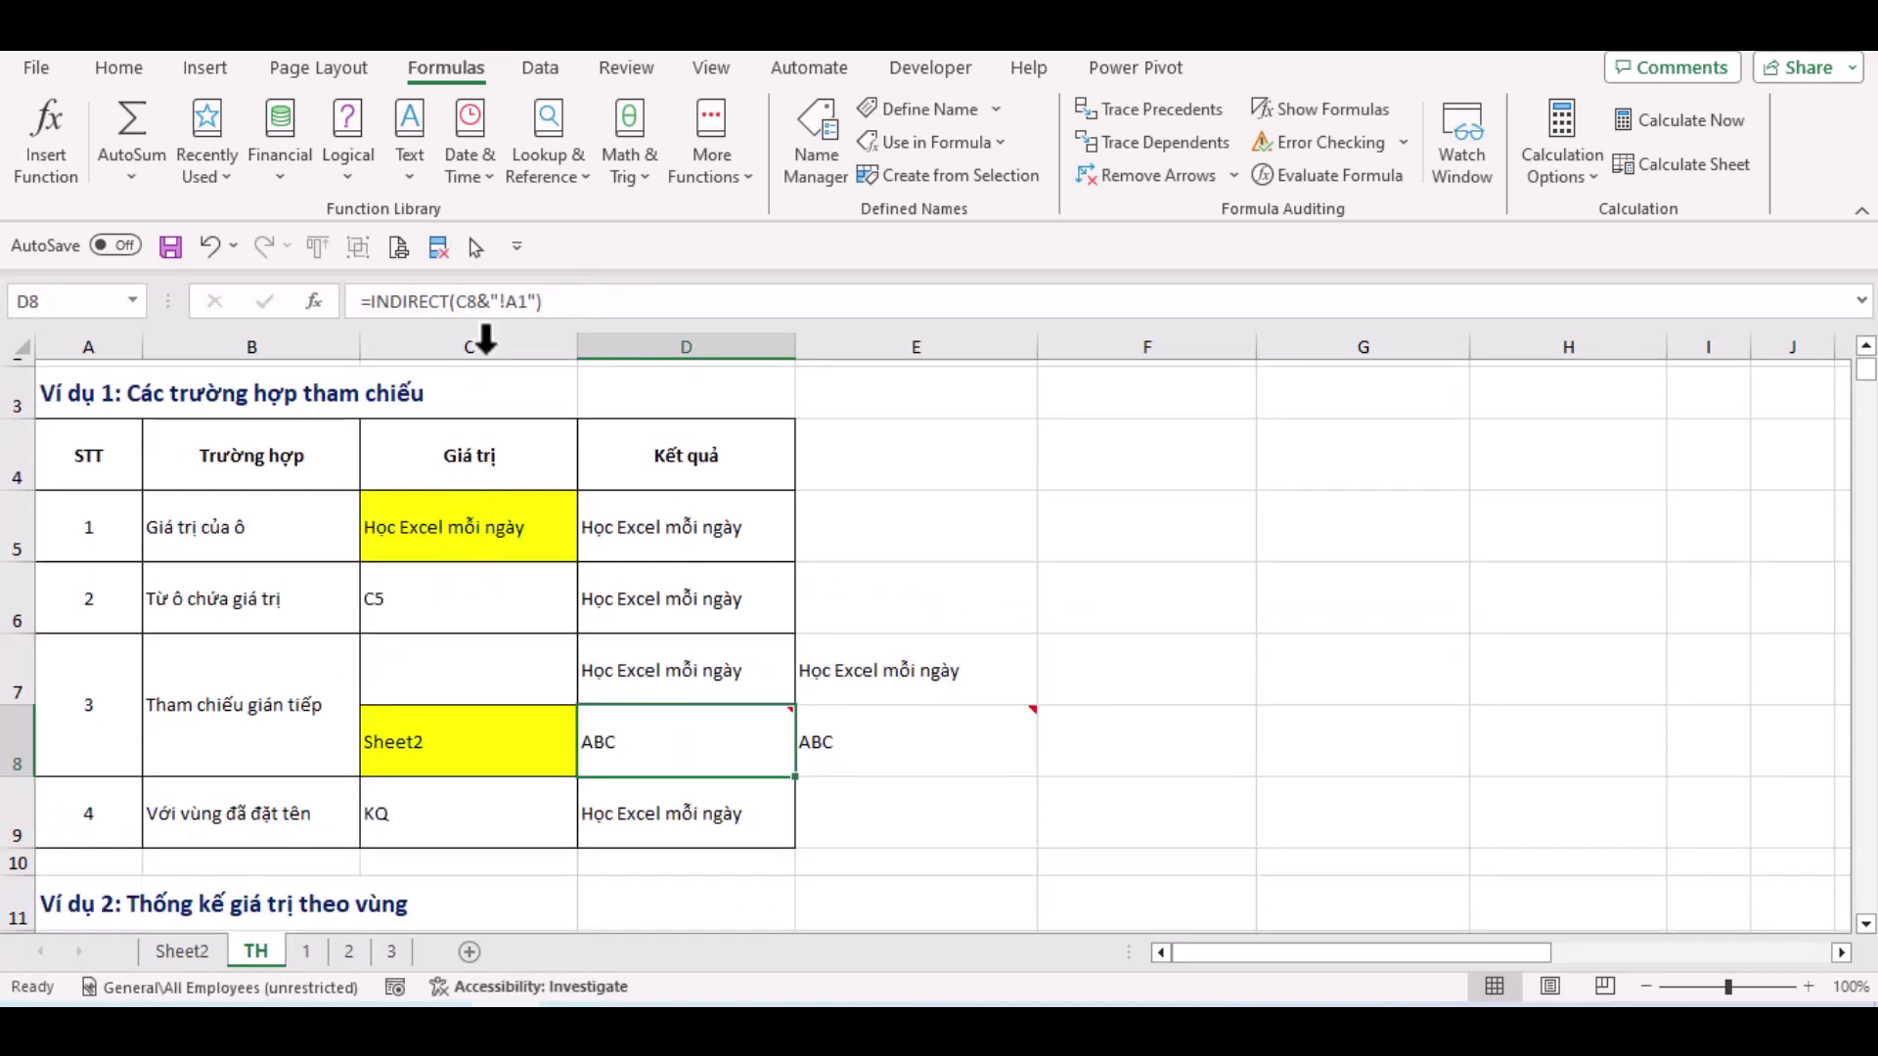
pyautogui.doubleClick(467, 301)
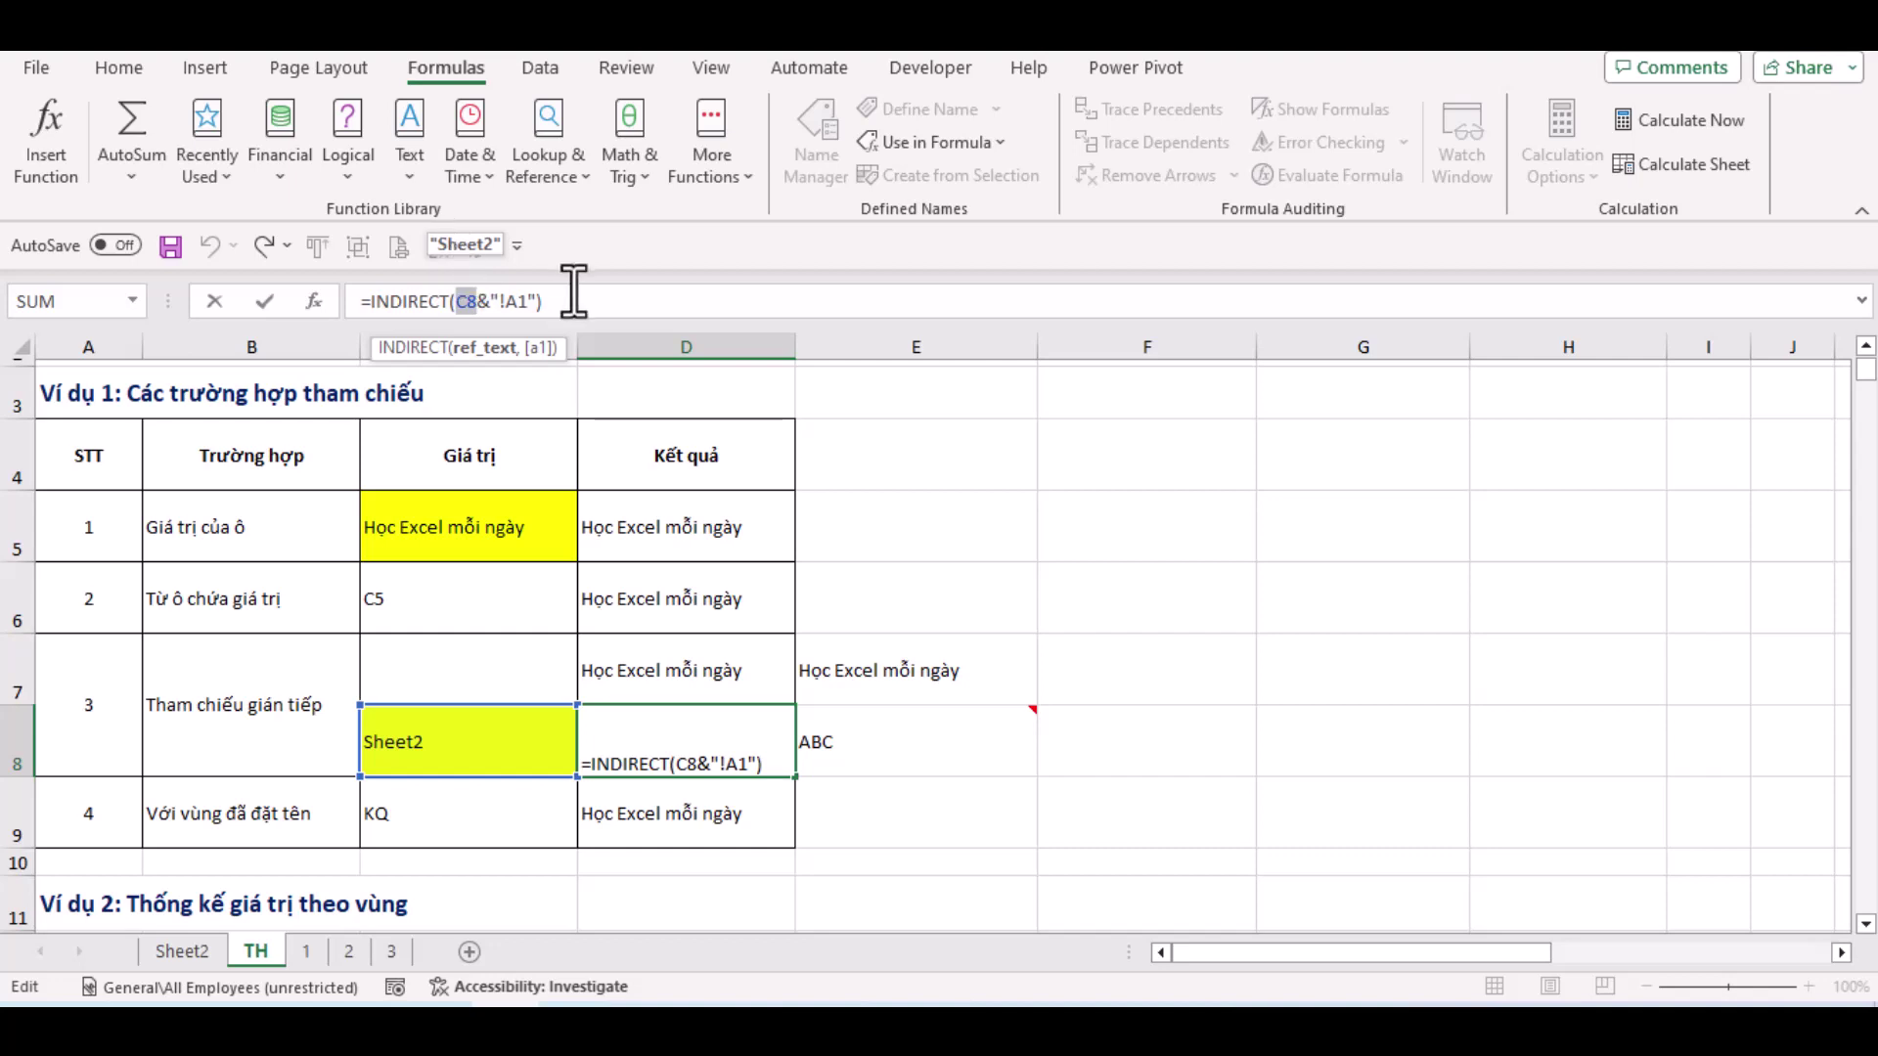
pyautogui.moveTo(492, 301); pyautogui.dragTo(524, 301)
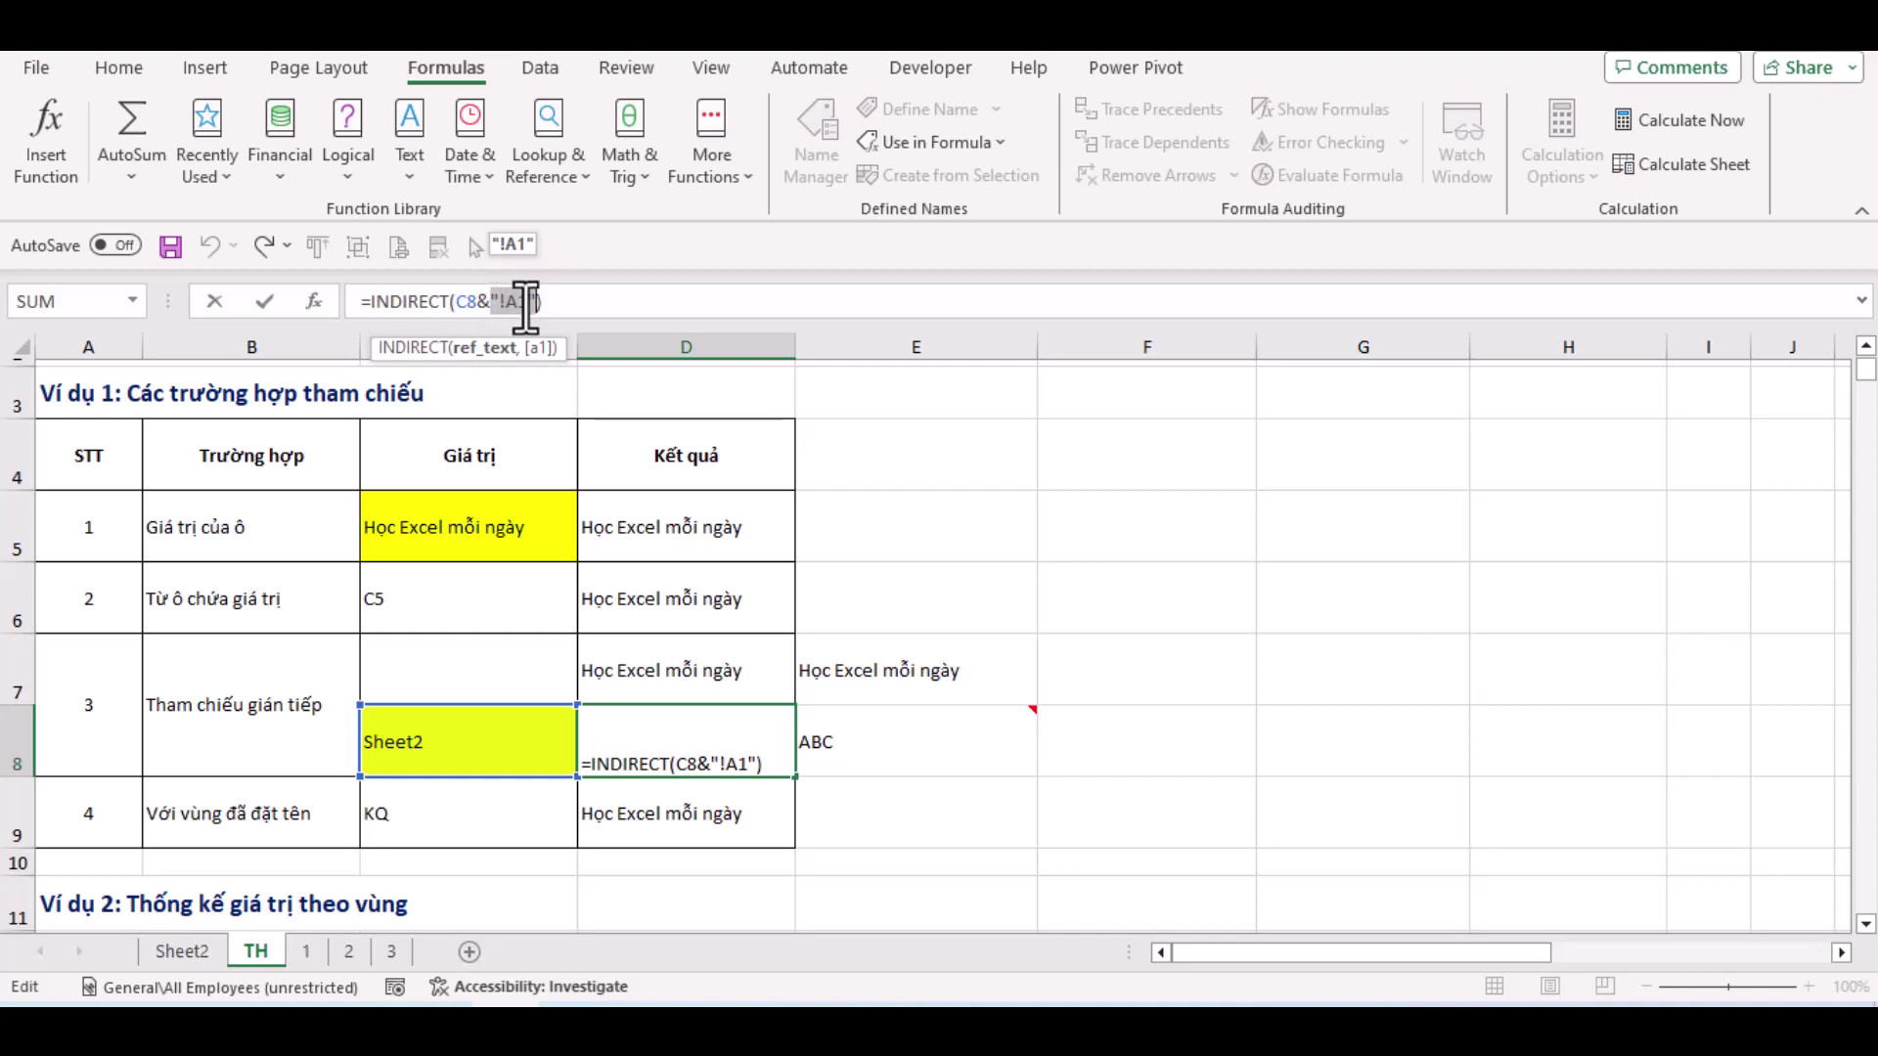
pyautogui.press('Return')
# Evaluate the INDIRECT formula in D8 to see how its C8 reference resolves
pyautogui.click(629, 759)
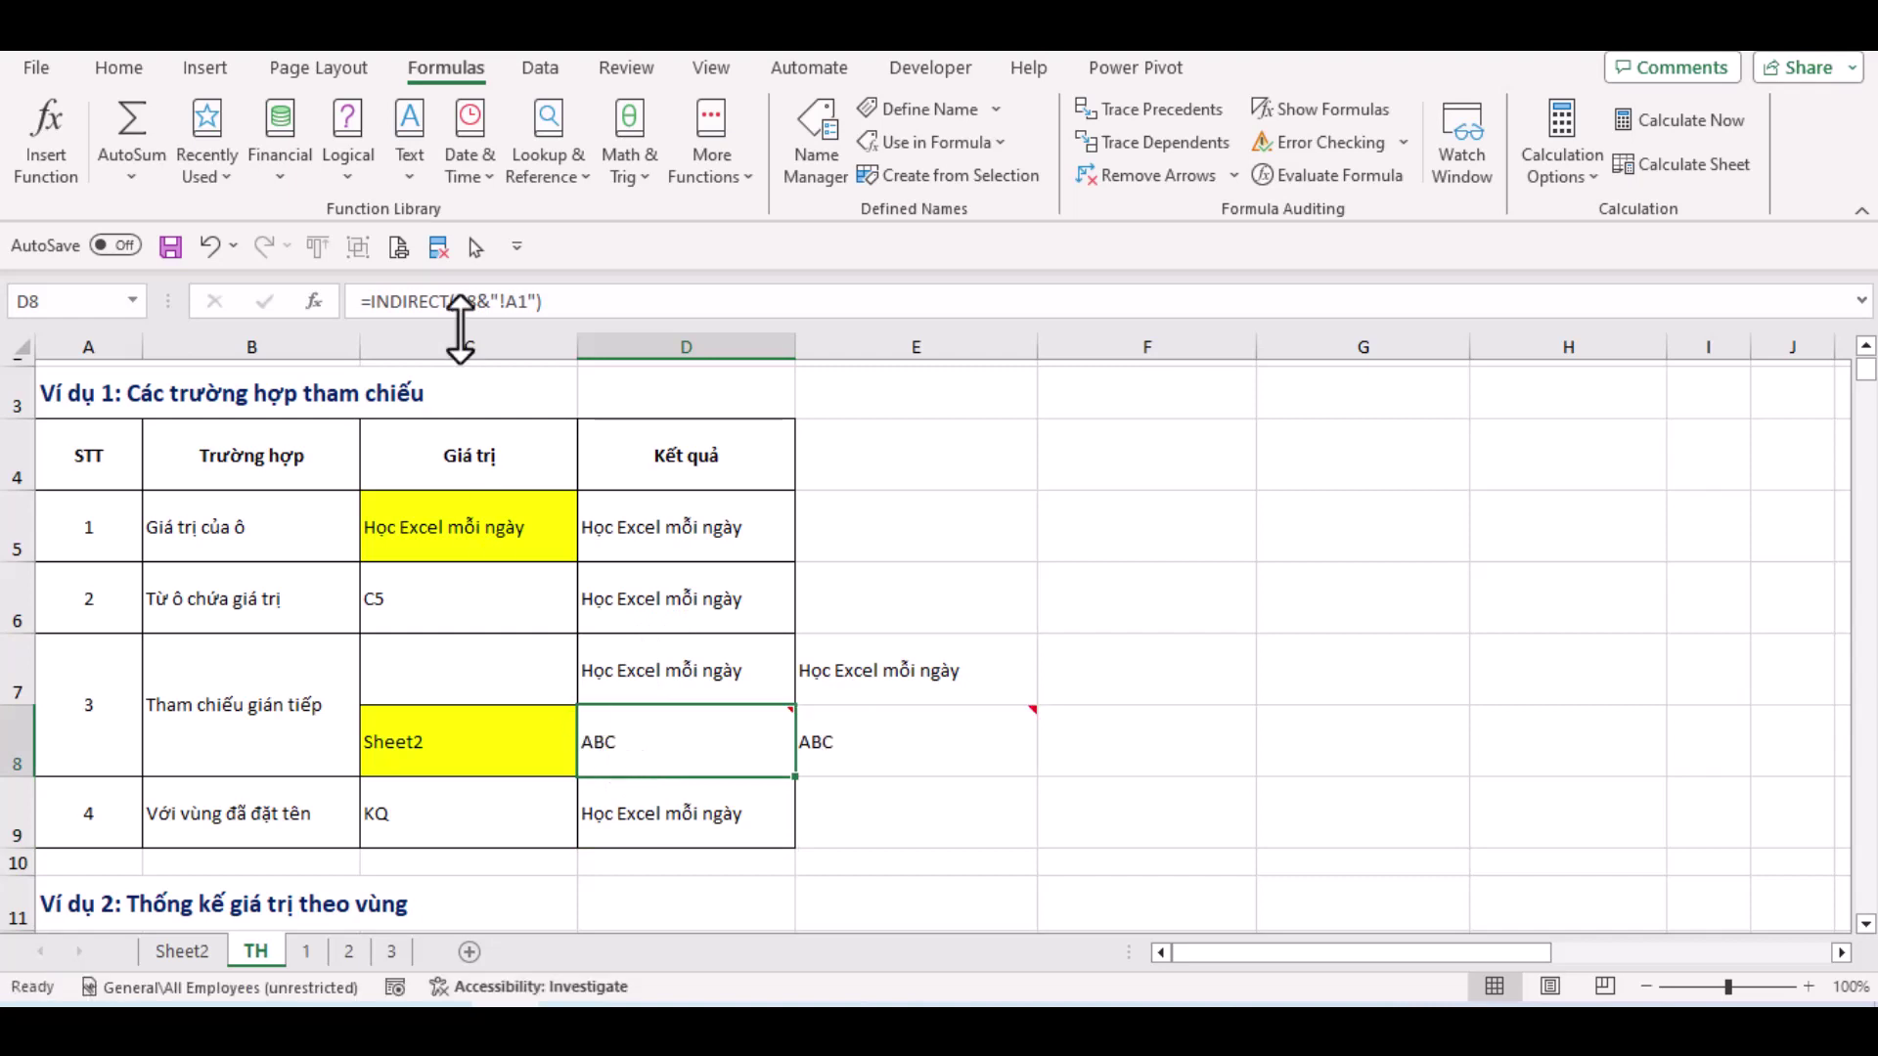
pyautogui.click(1289, 178)
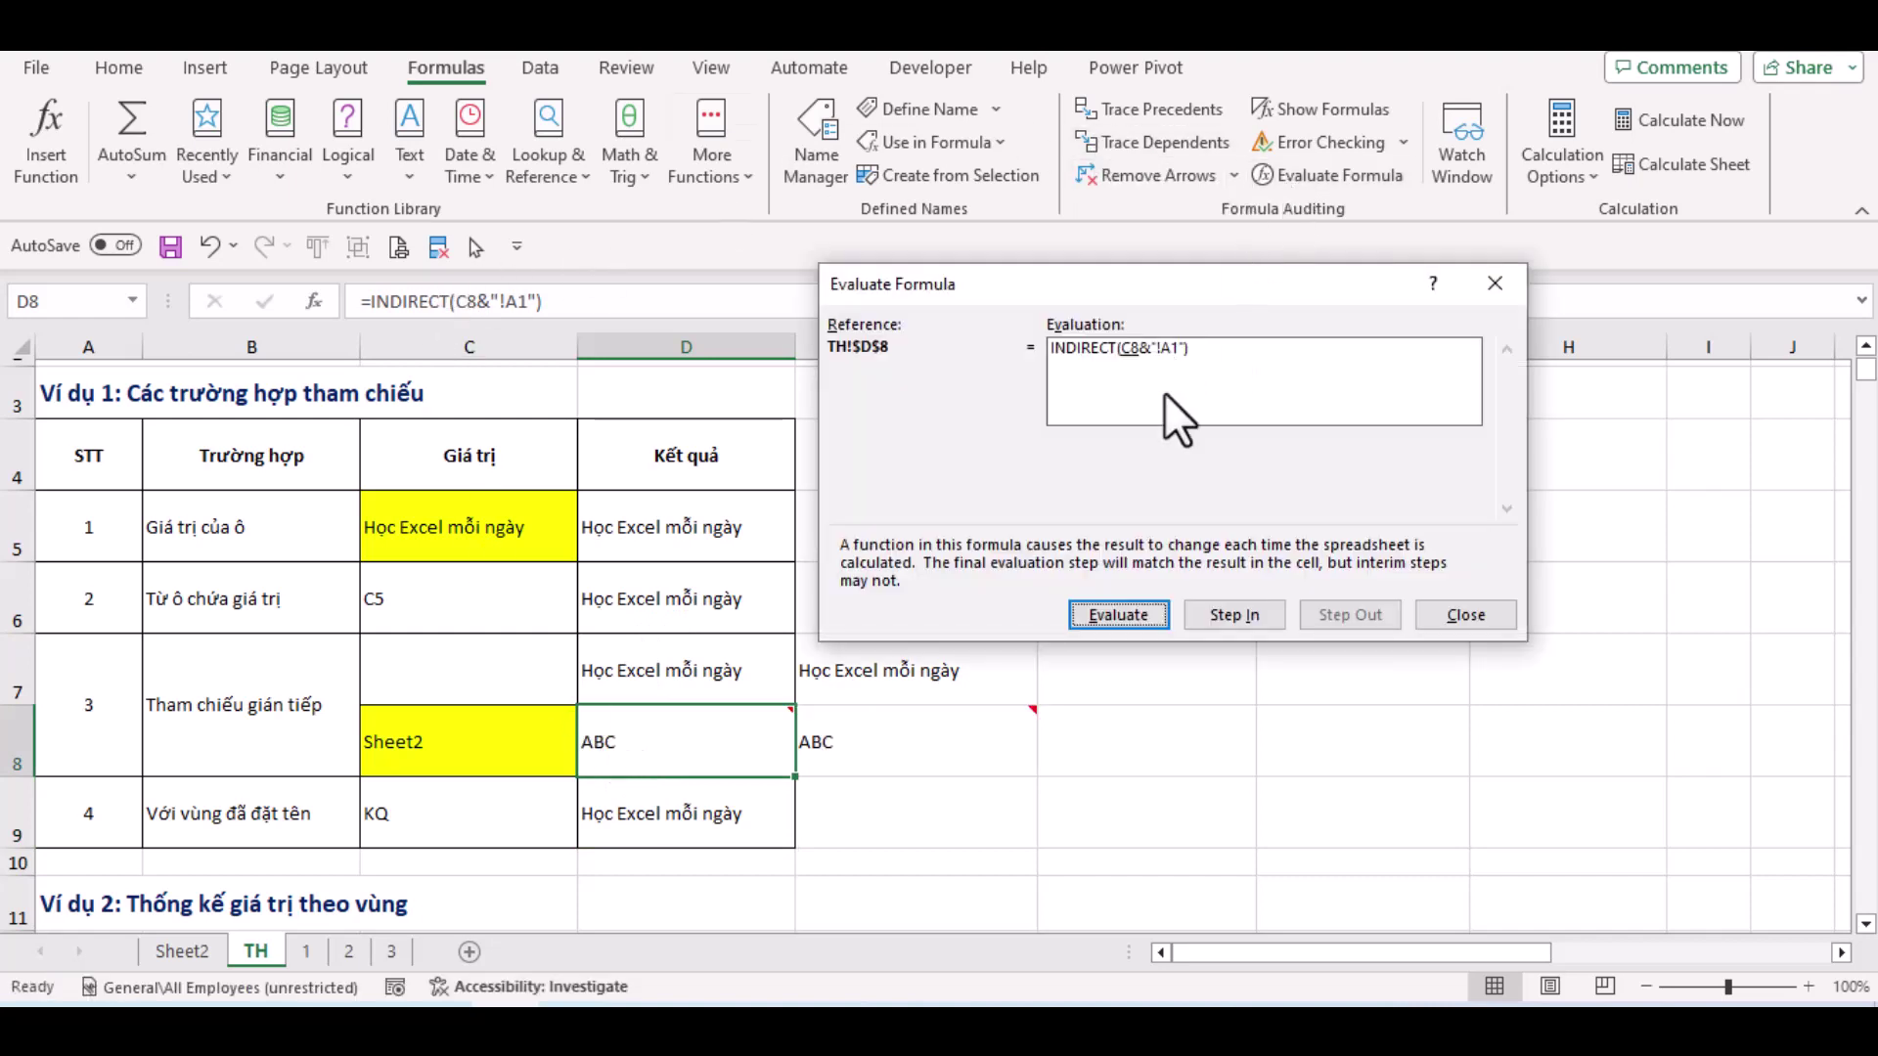
pyautogui.click(1160, 618)
pyautogui.click(1458, 617)
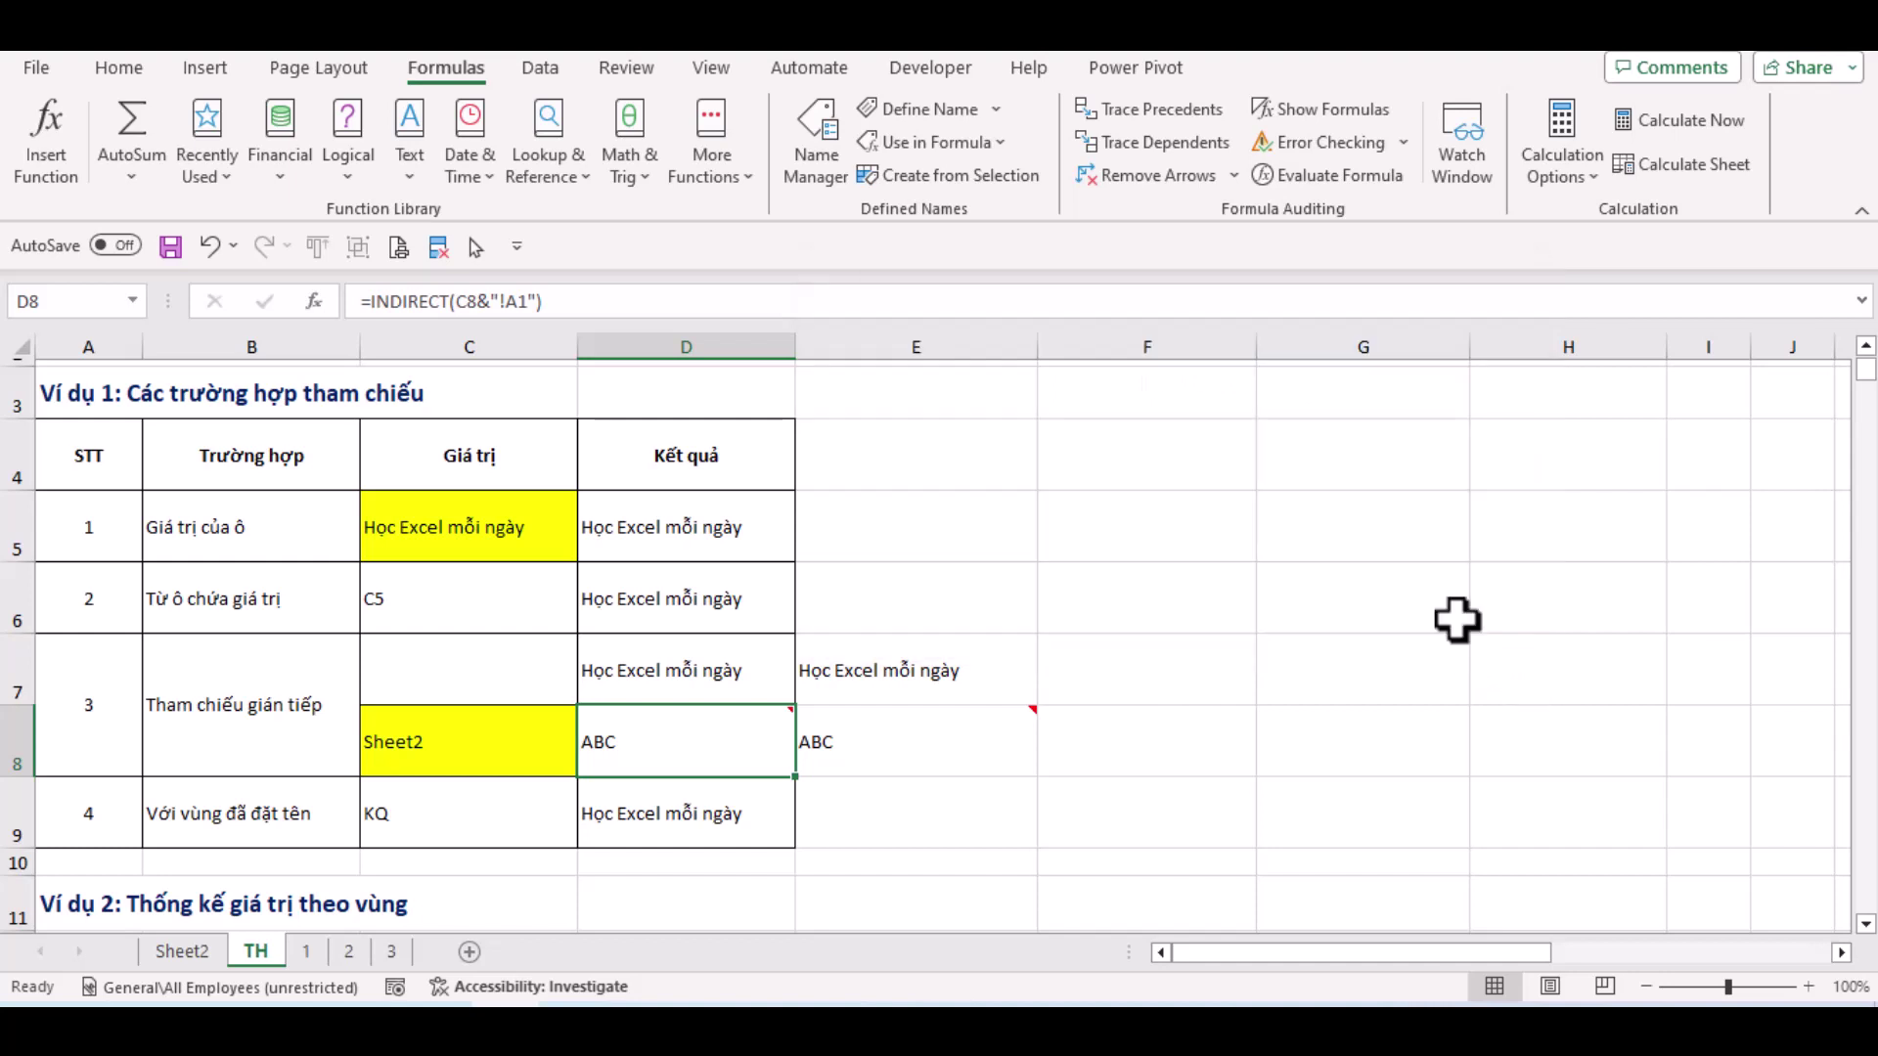
# Enter "Học Excel mỗi ngày" in cell A1 of Sheet2 and check the D8 result on the TH sheet
pyautogui.click(186, 953)
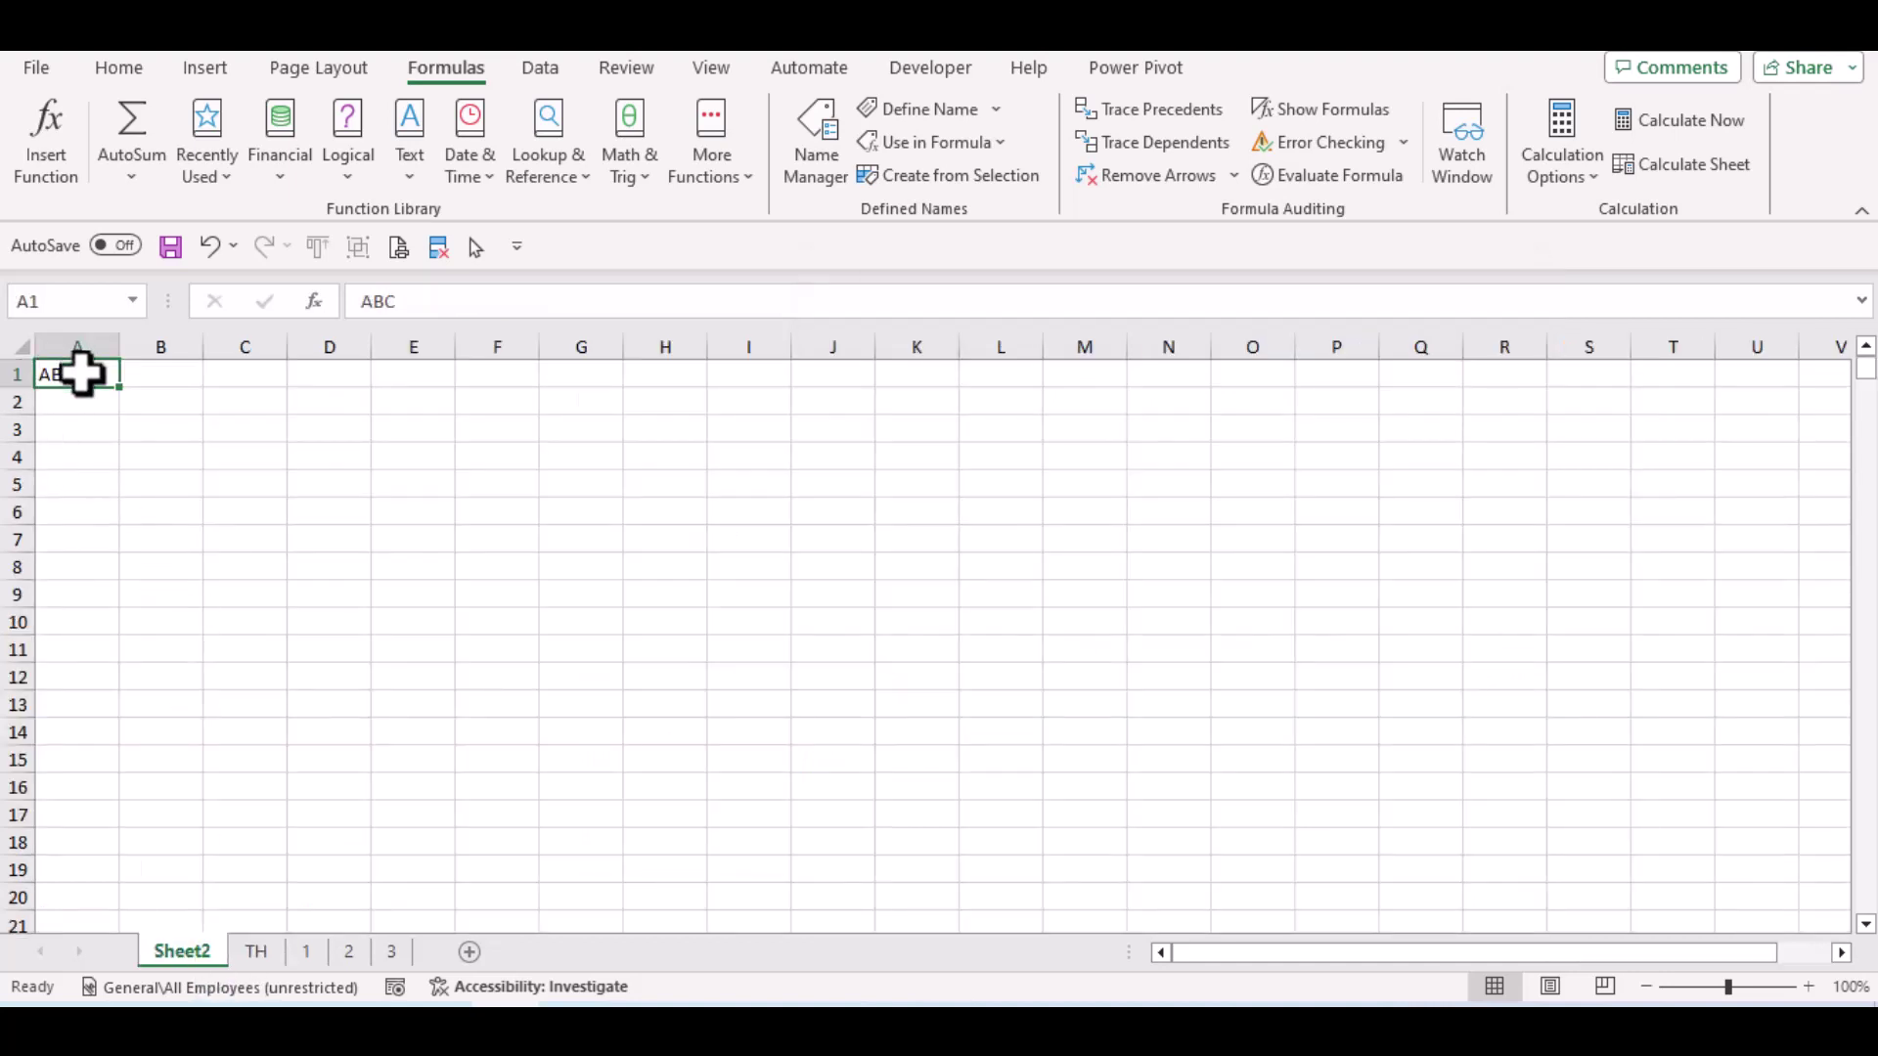
pyautogui.write('Ho')
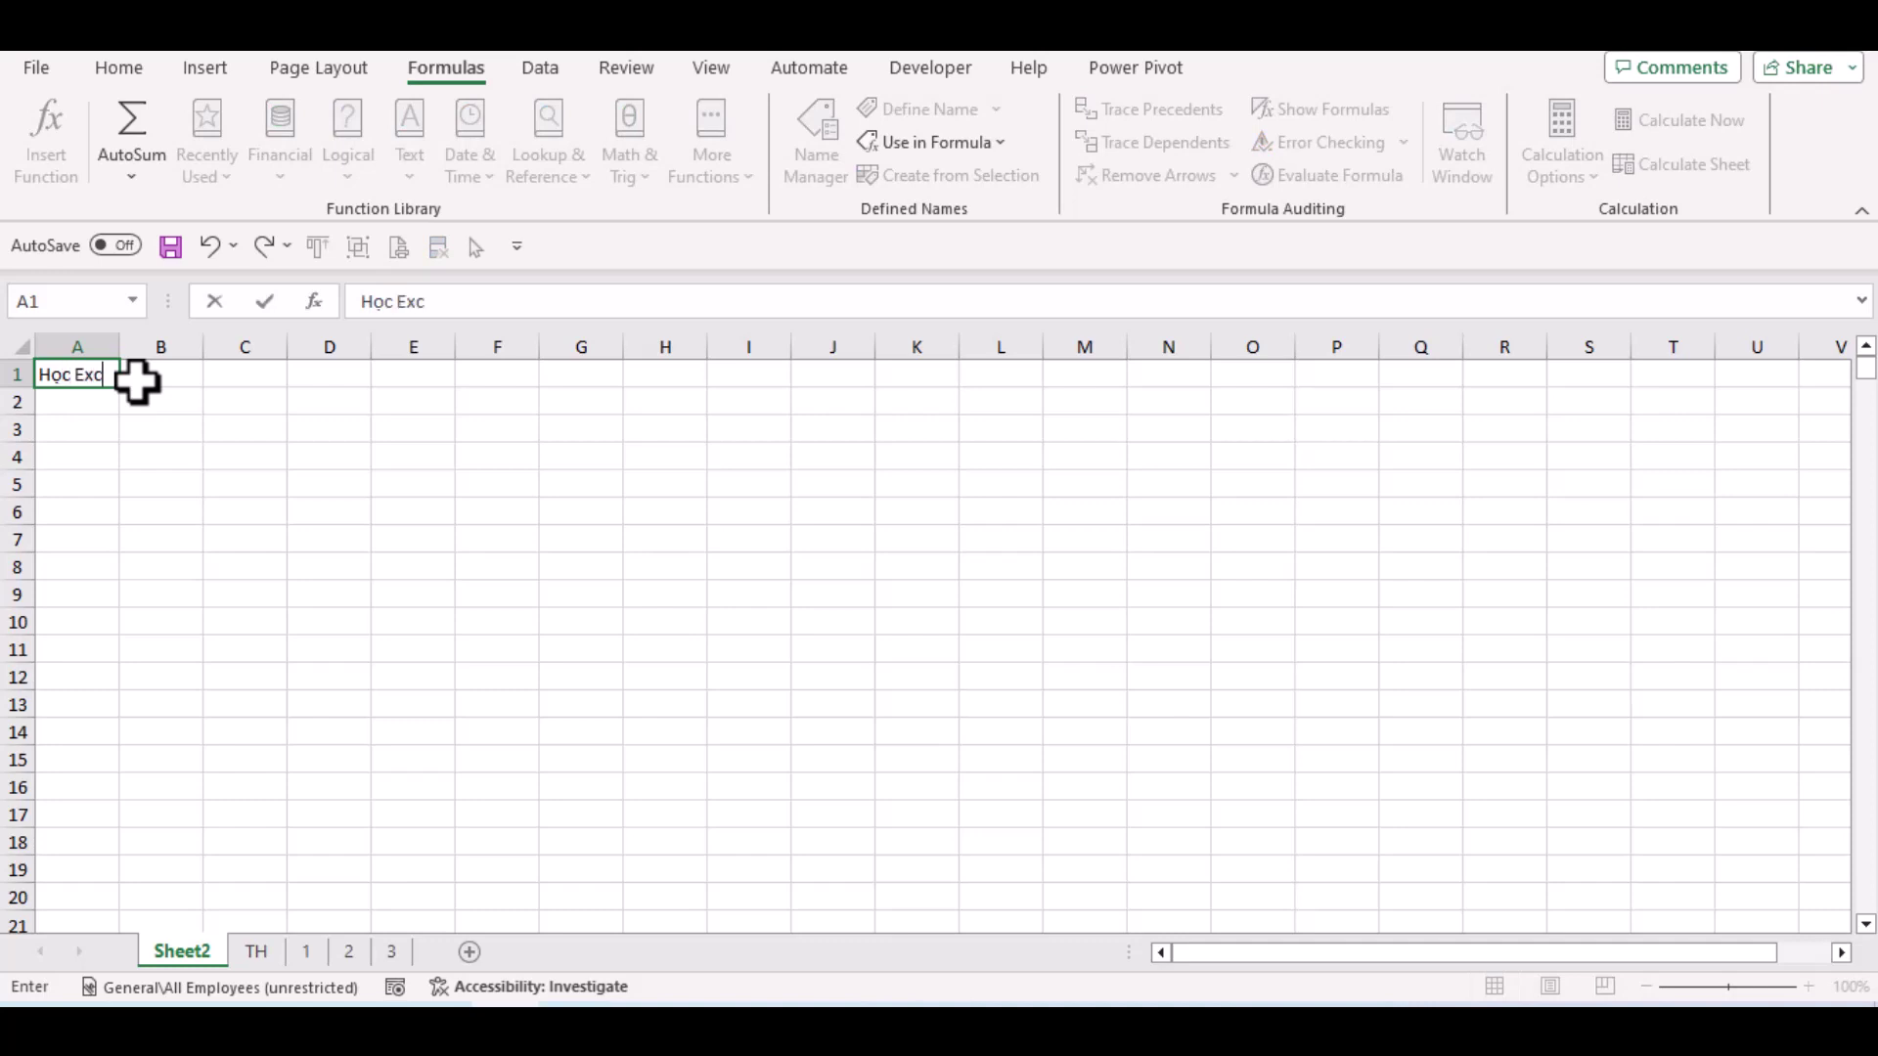
pyautogui.write('c Excel mỗi ngay')
pyautogui.press('Return')
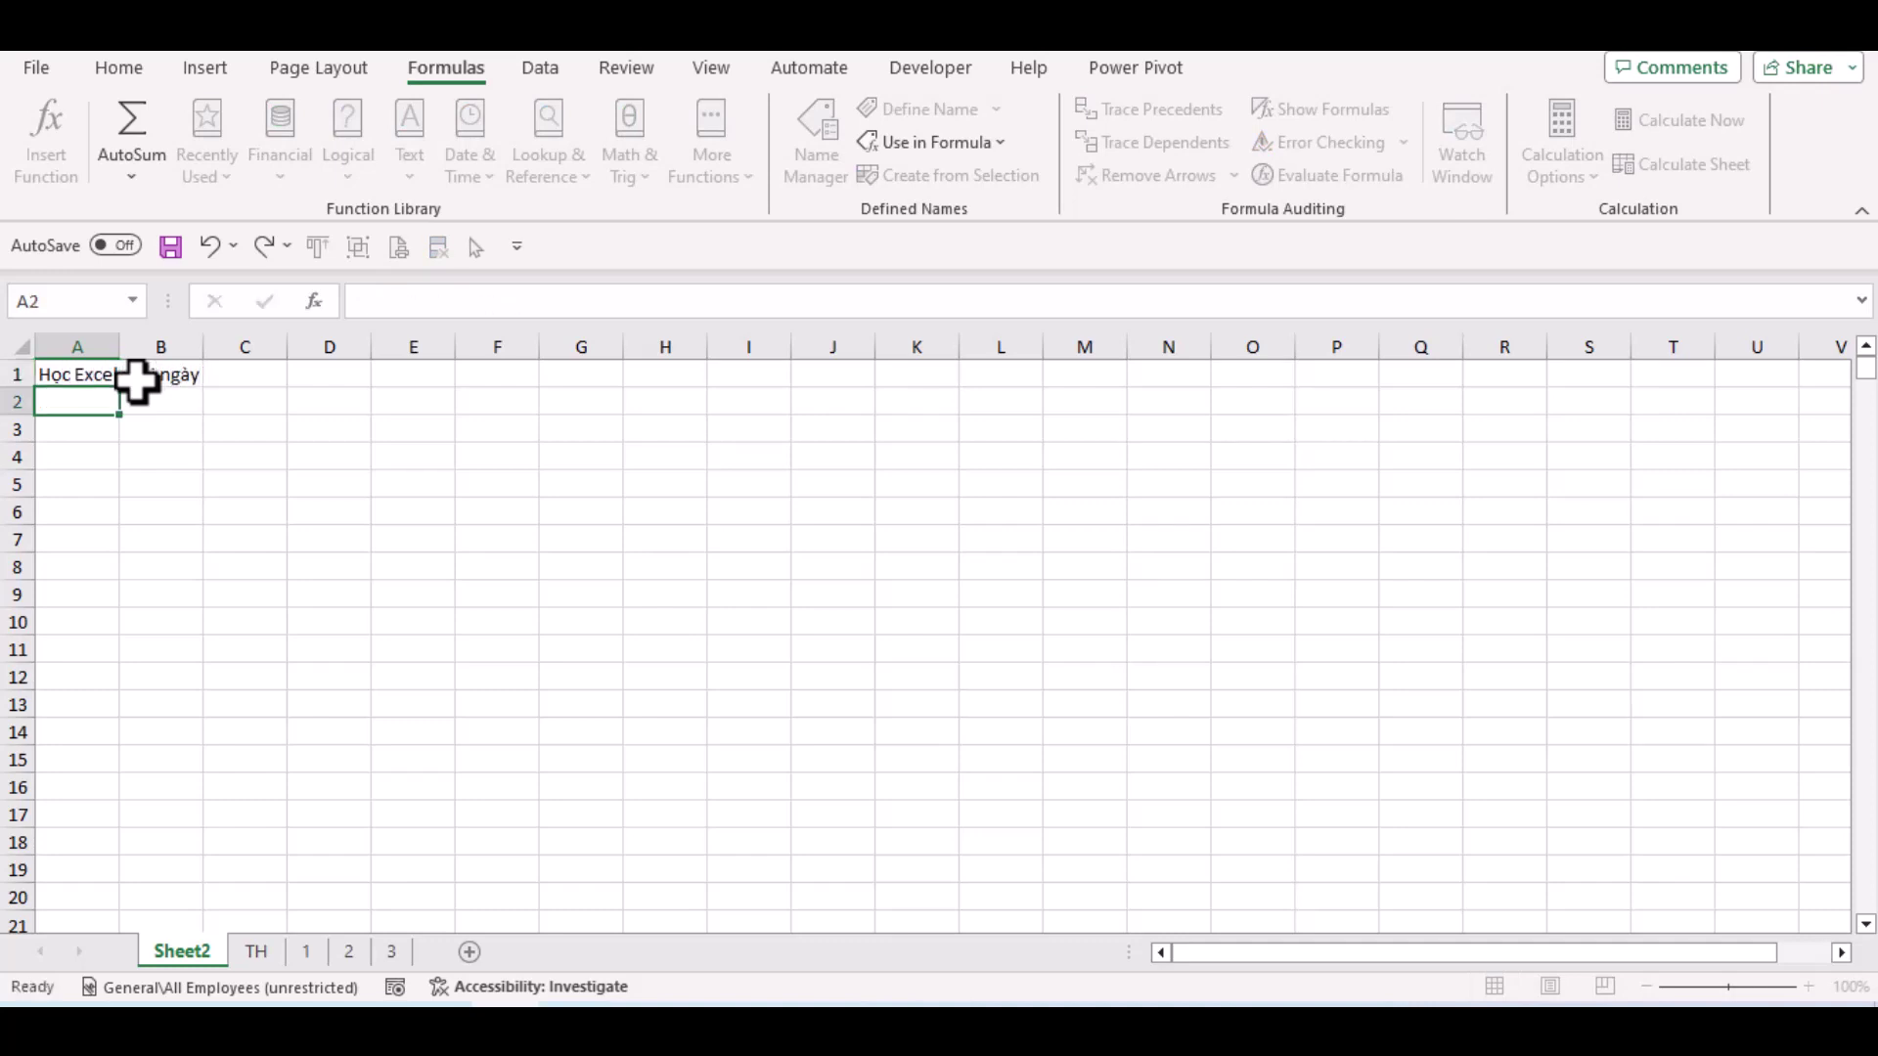
pyautogui.click(256, 952)
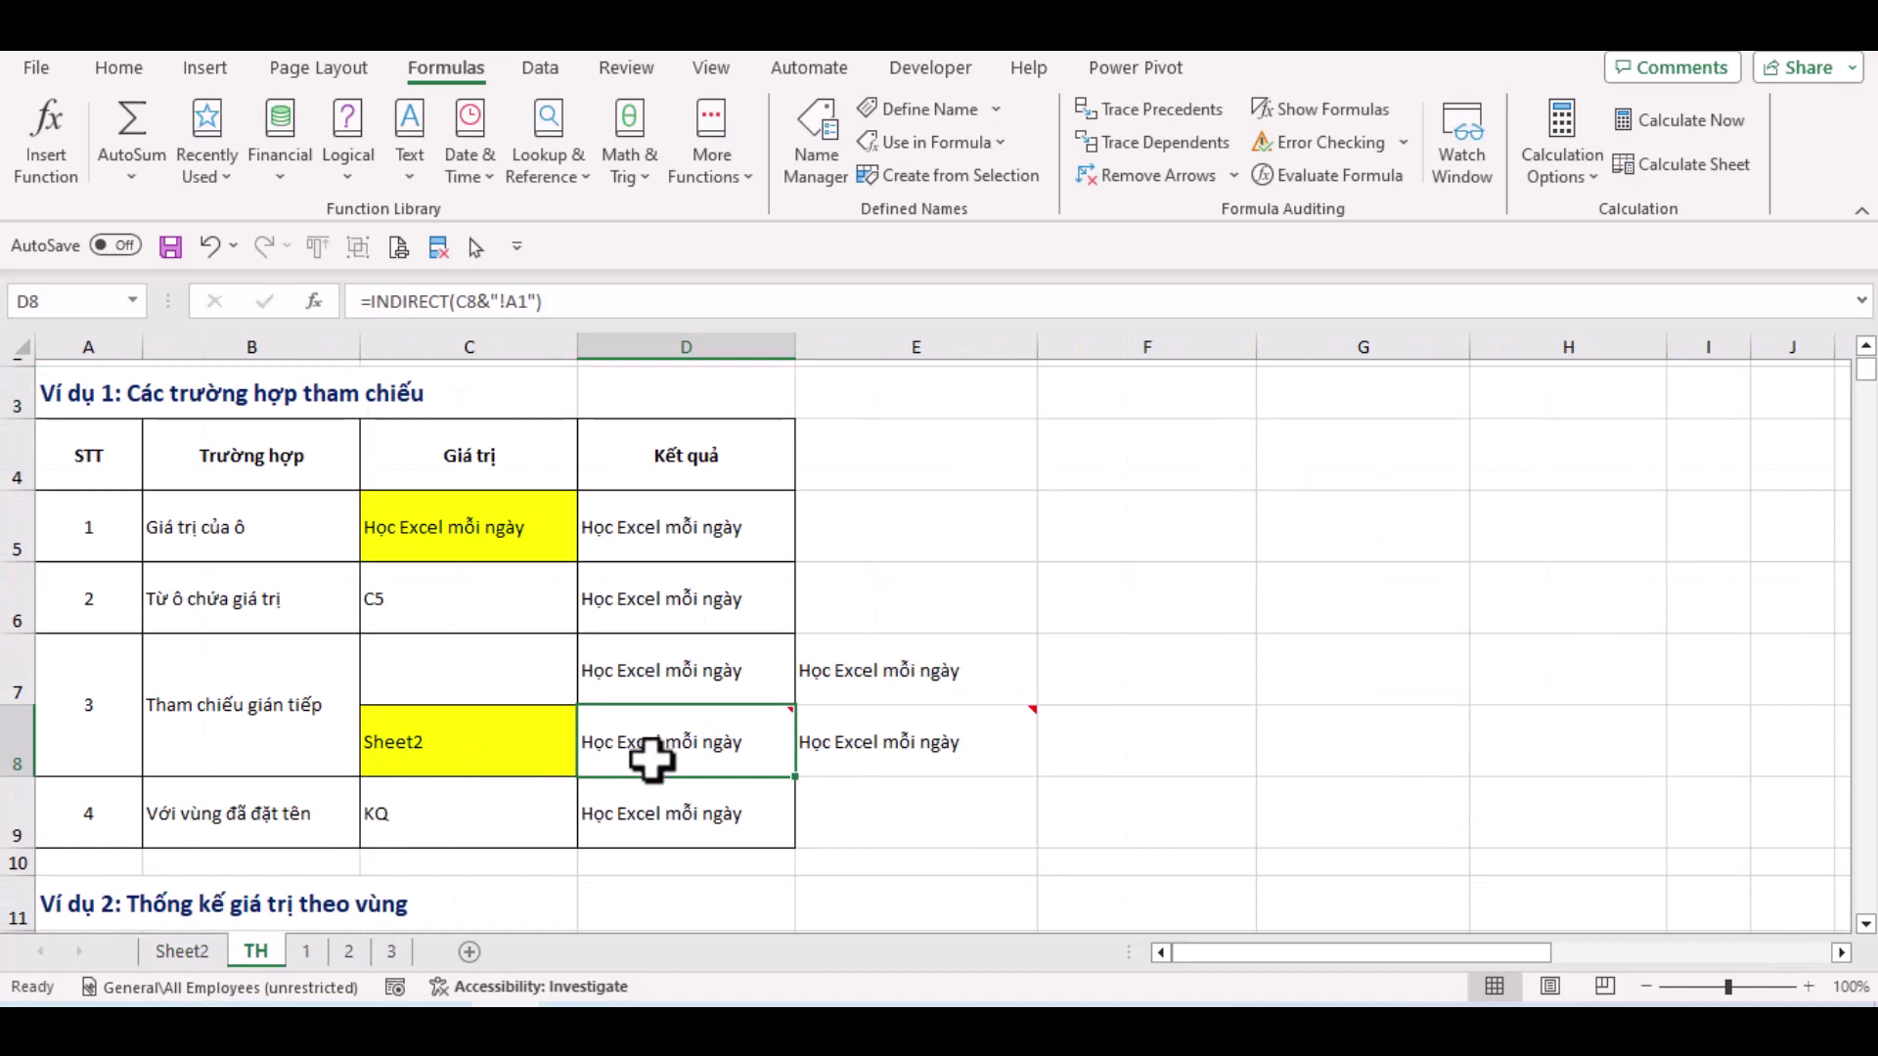
pyautogui.moveTo(660, 753)
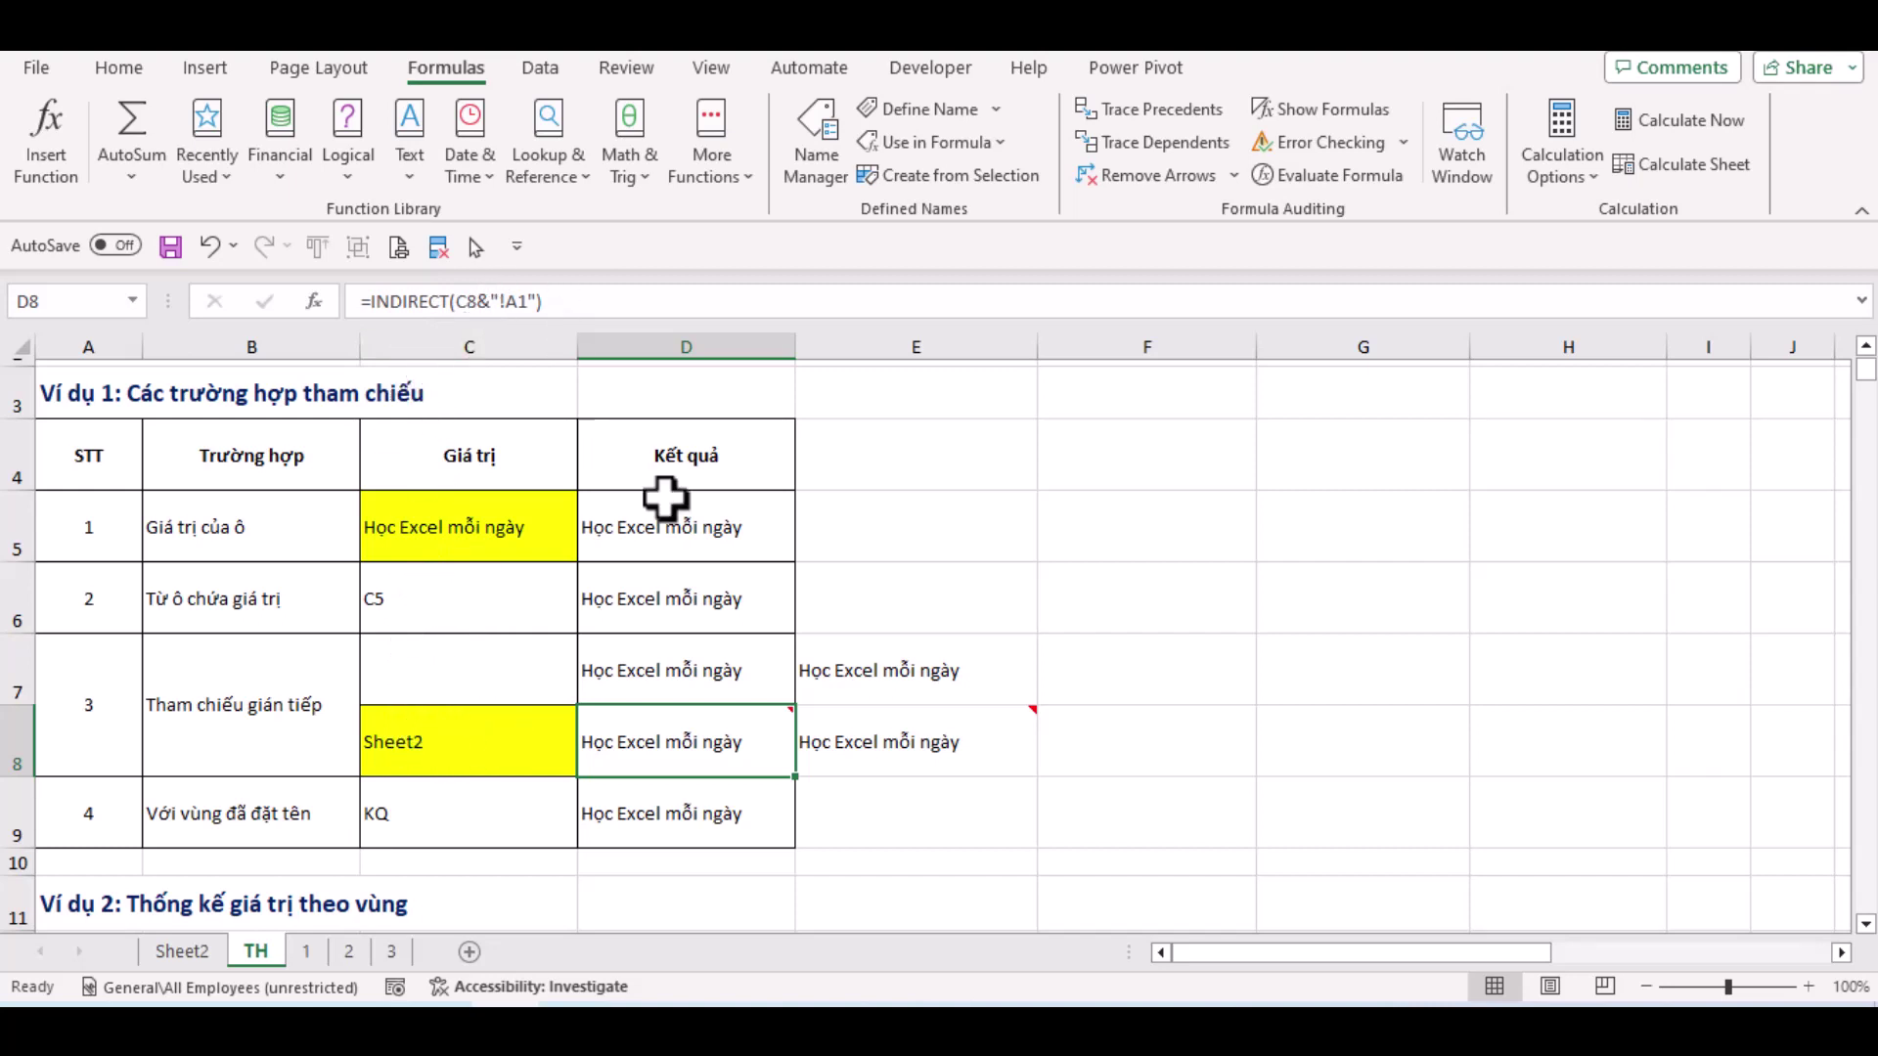
# Read the note on D8 and examine the quote marks around C8 in the E8 INDIRECT formula, leaving the formula as it is
pyautogui.moveTo(693, 726)
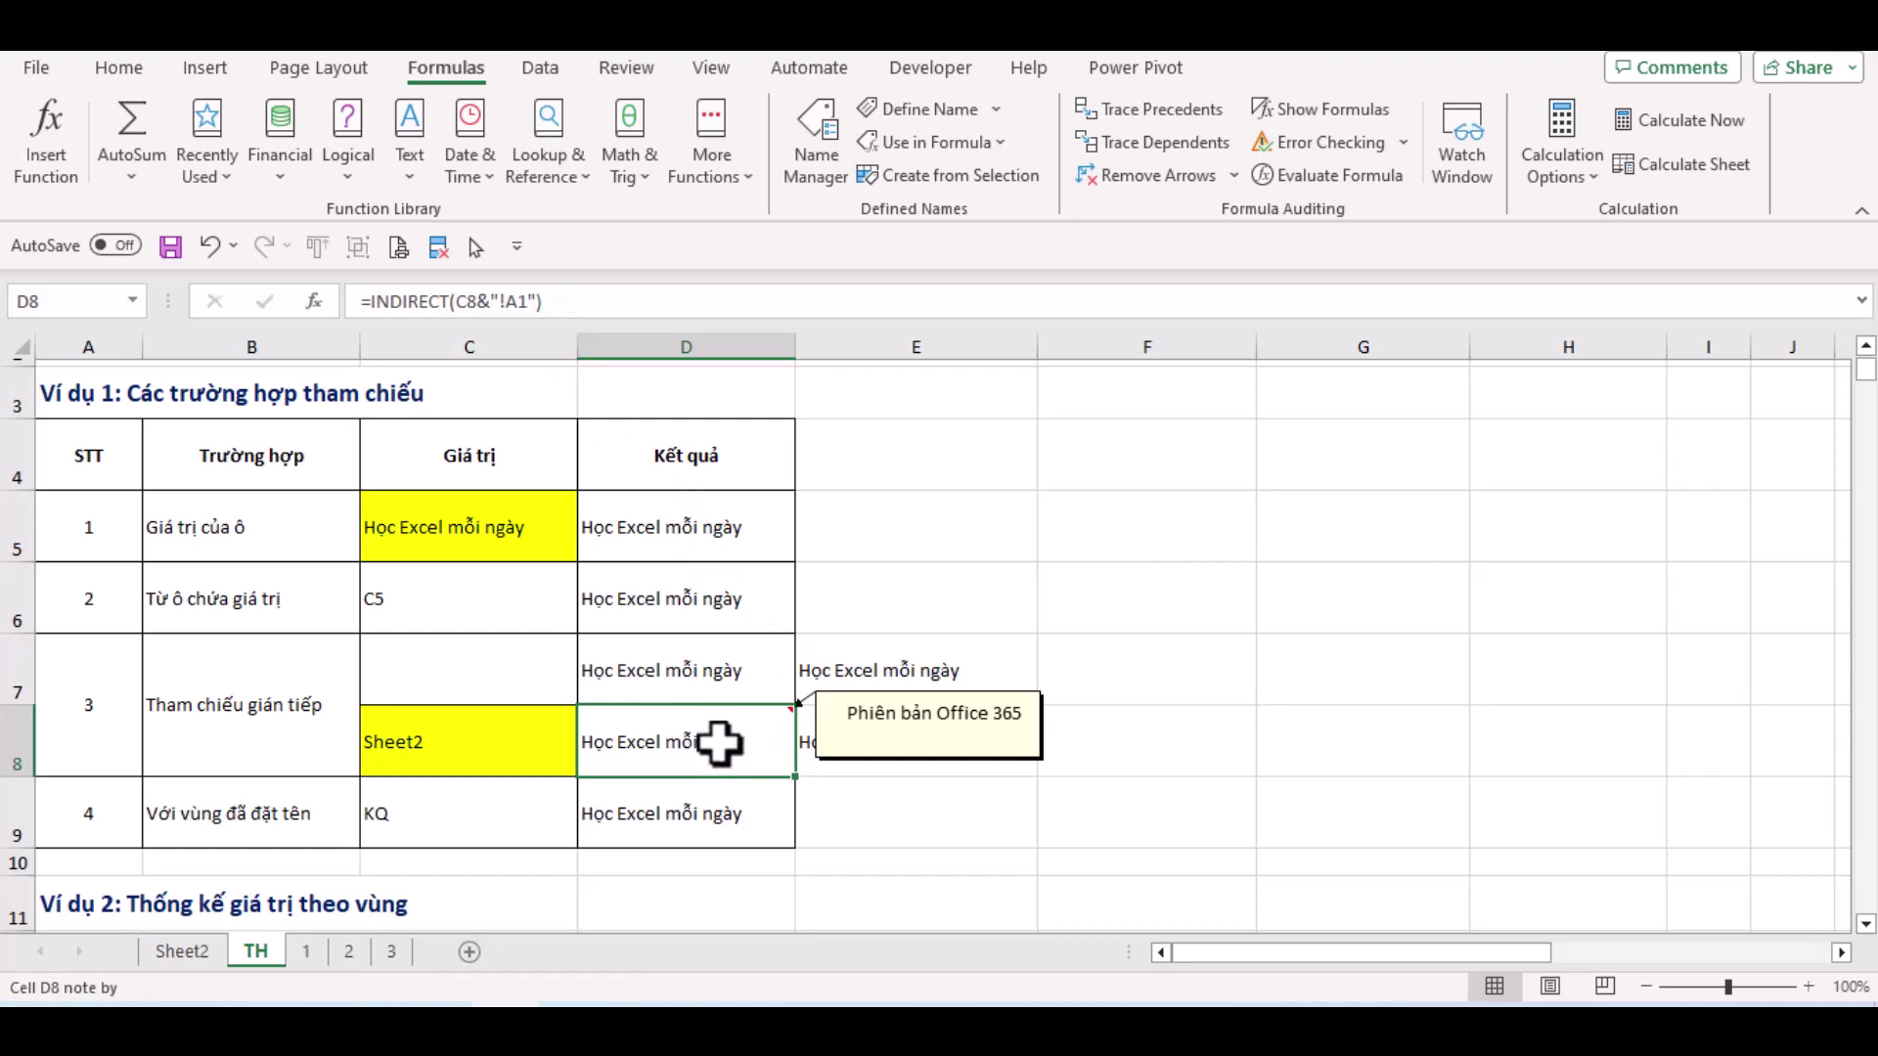
pyautogui.click(854, 745)
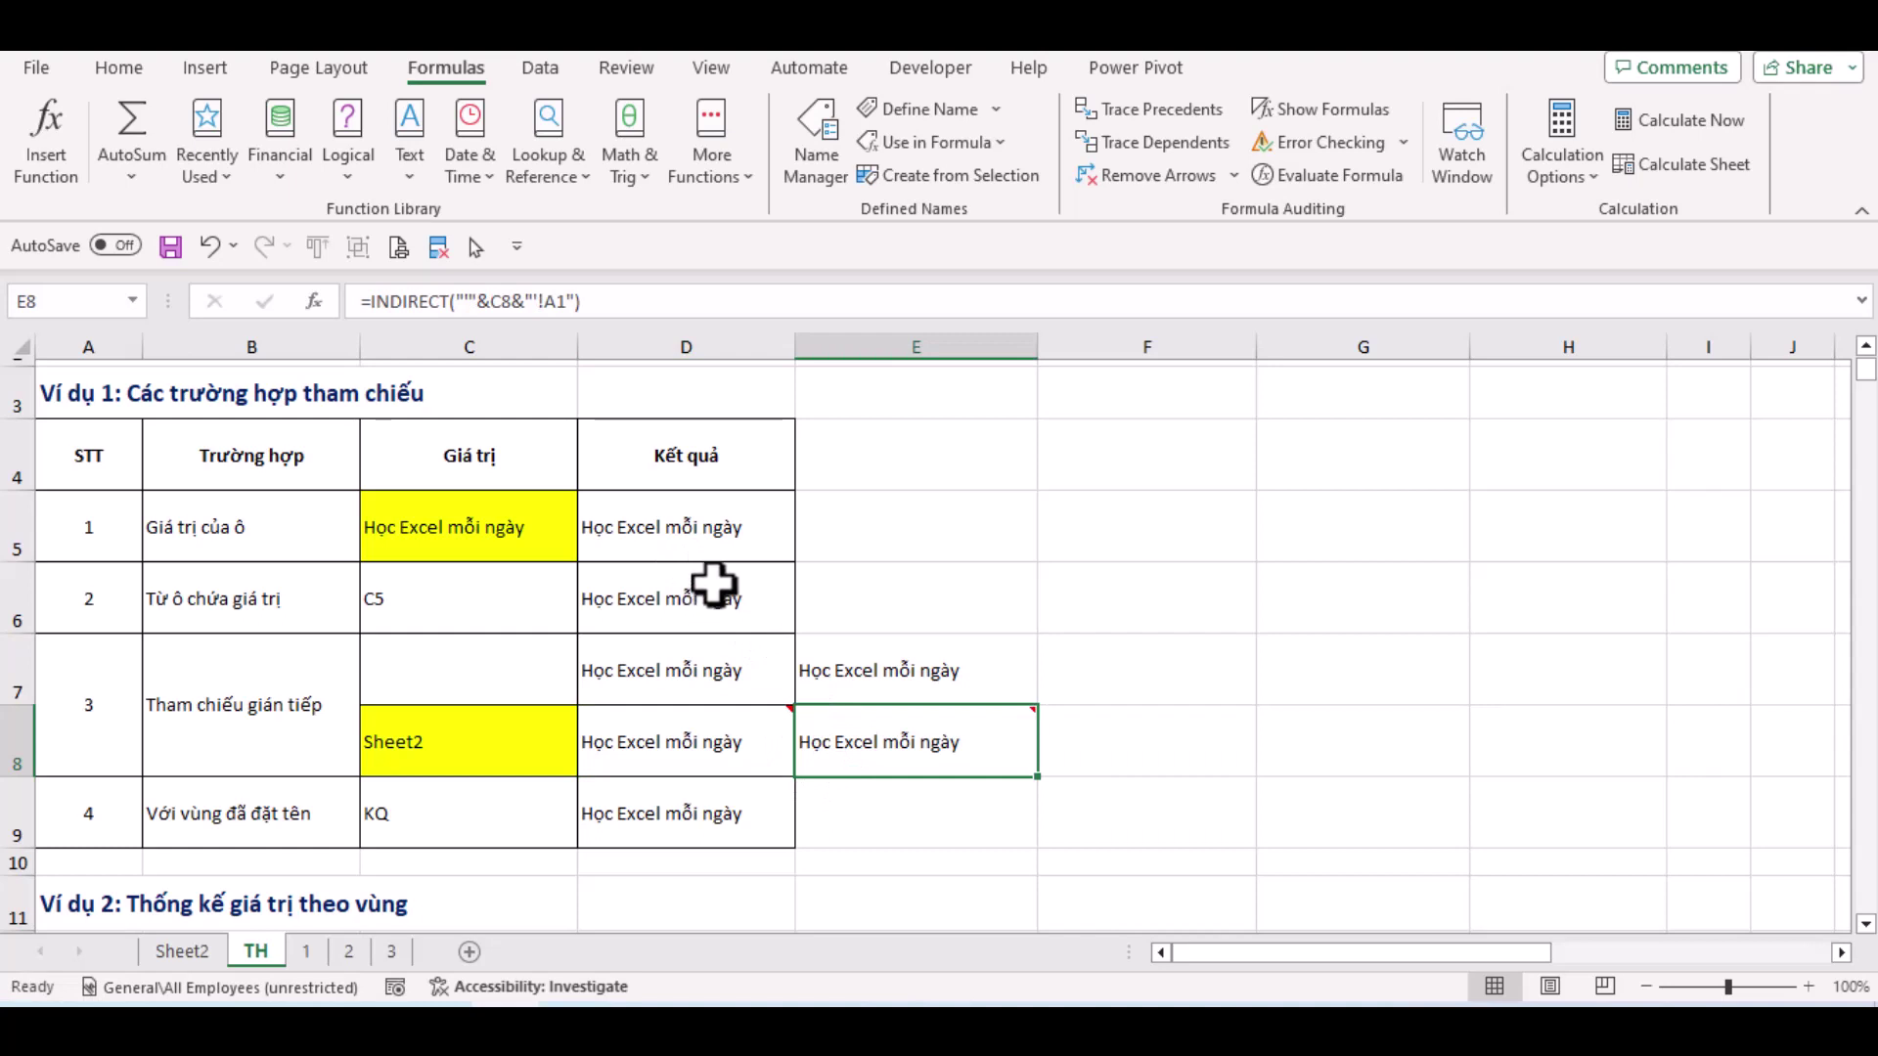
pyautogui.click(476, 302)
pyautogui.click(469, 303)
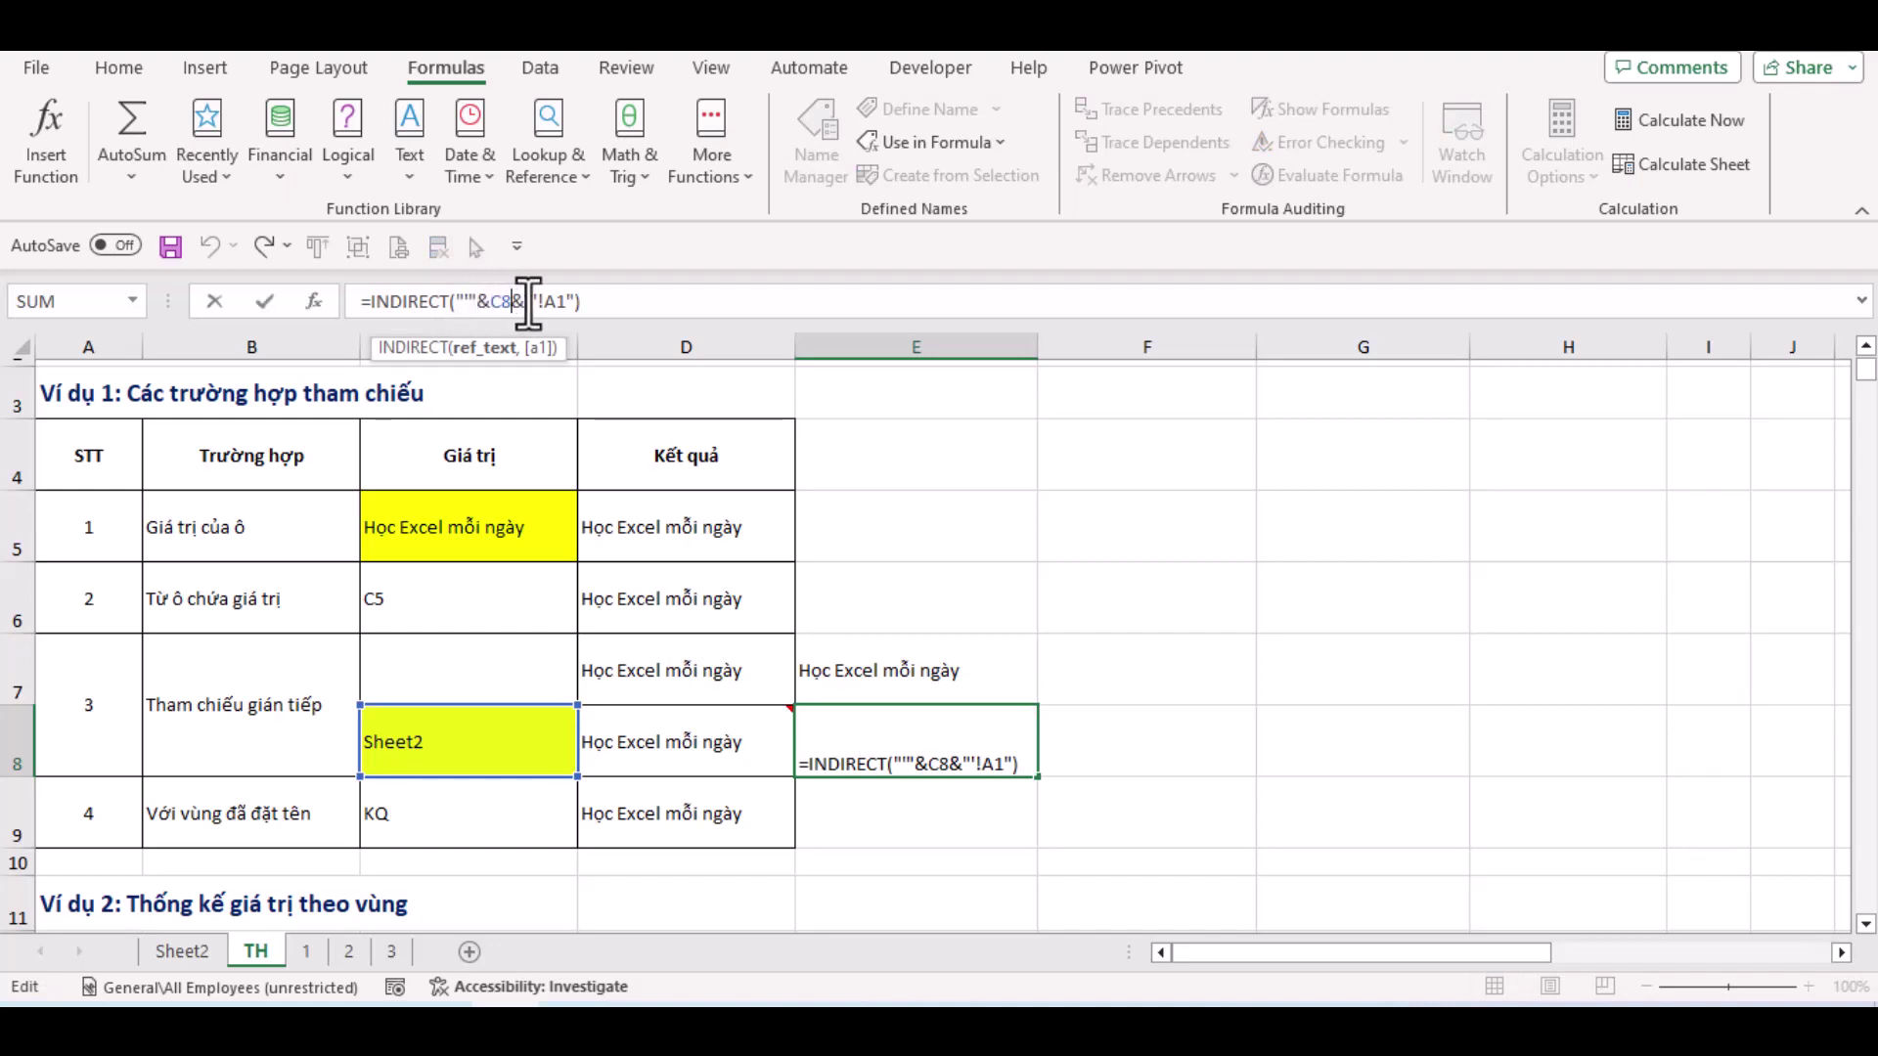
pyautogui.press('Return')
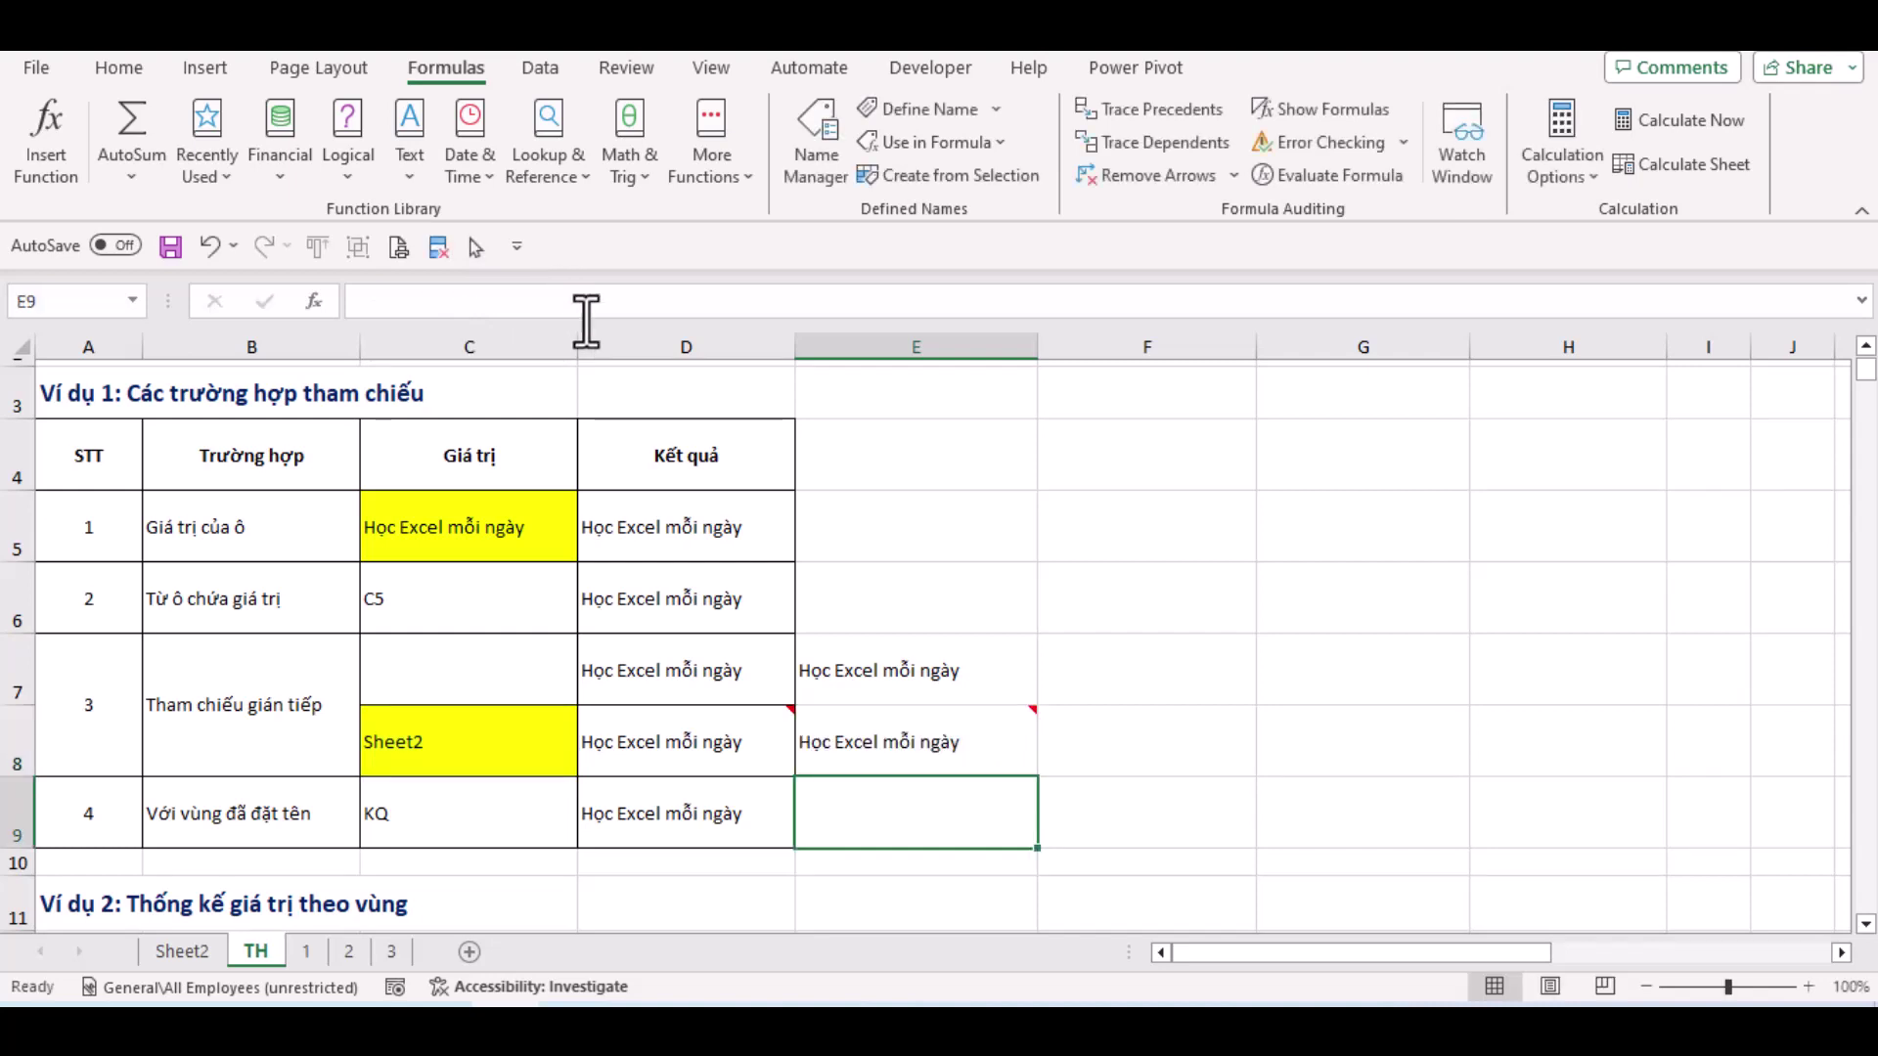
# Examine the INDIRECT formula in D9 and the C9 cell it refers to
pyautogui.click(638, 800)
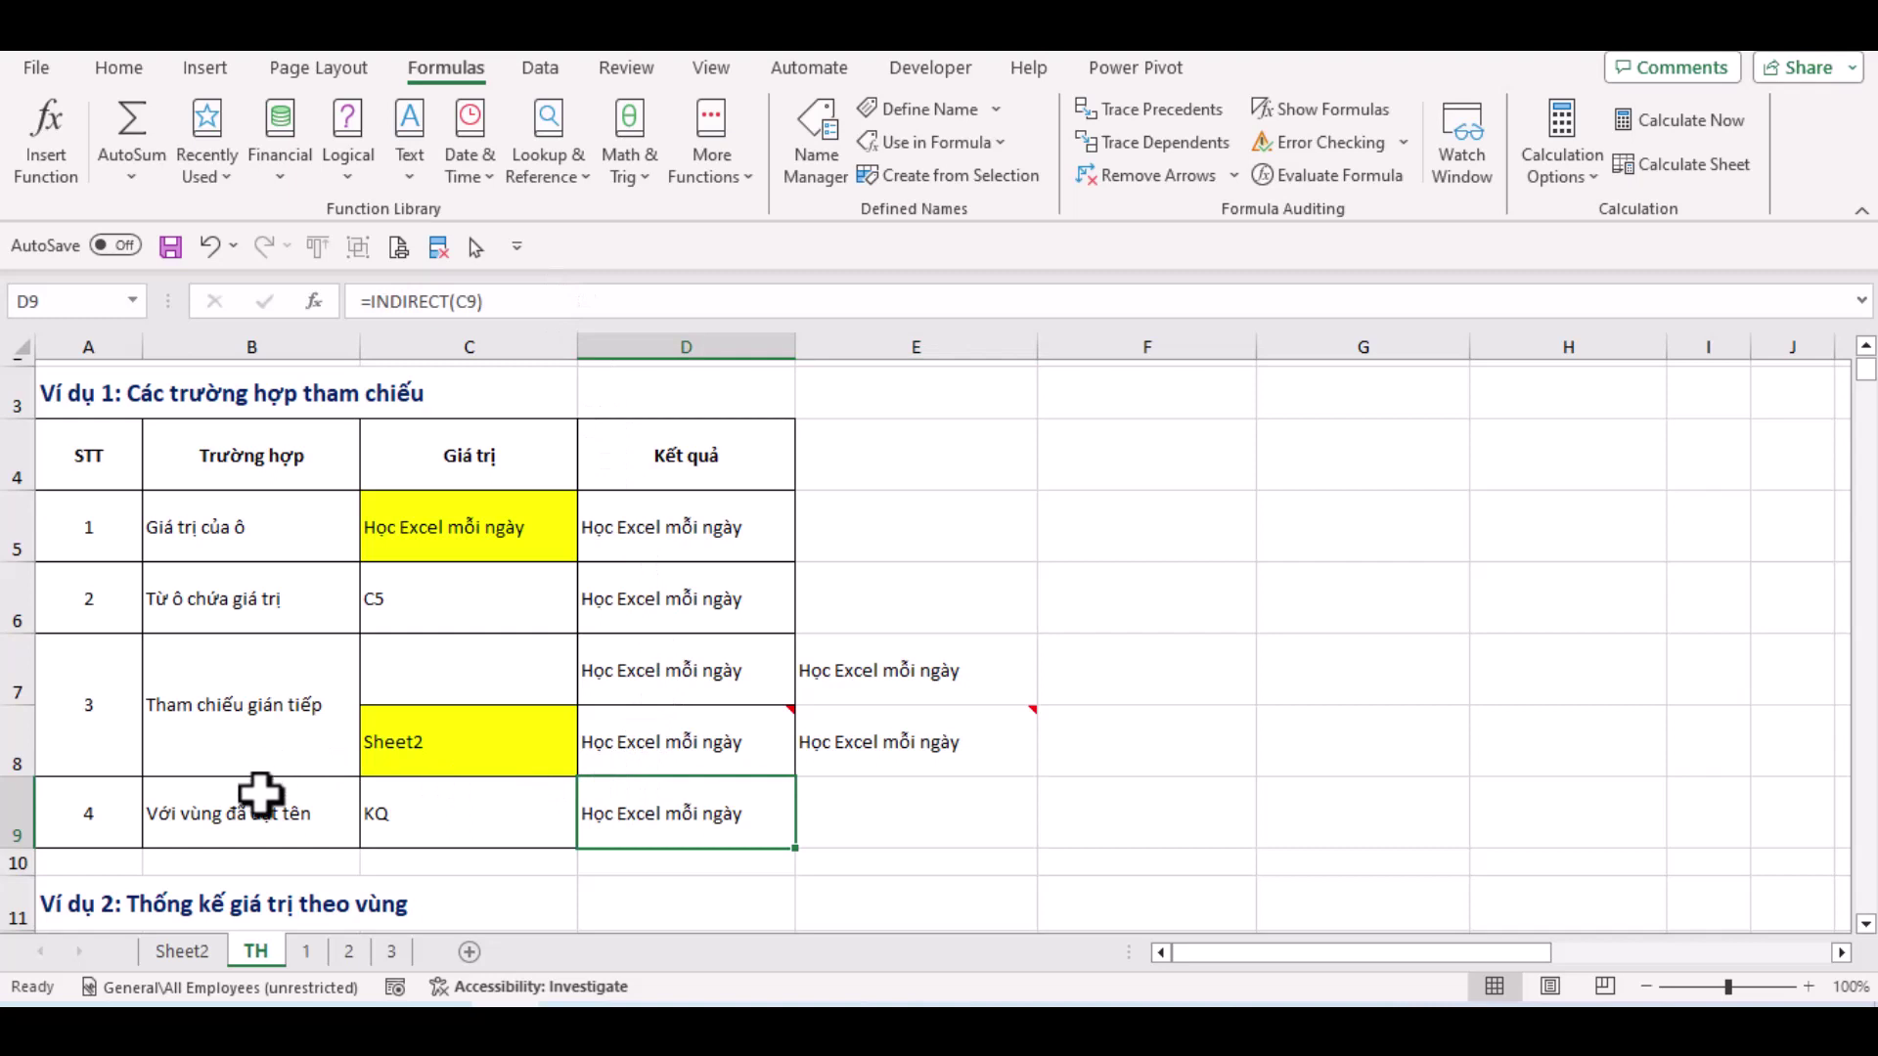
pyautogui.click(390, 808)
pyautogui.click(600, 814)
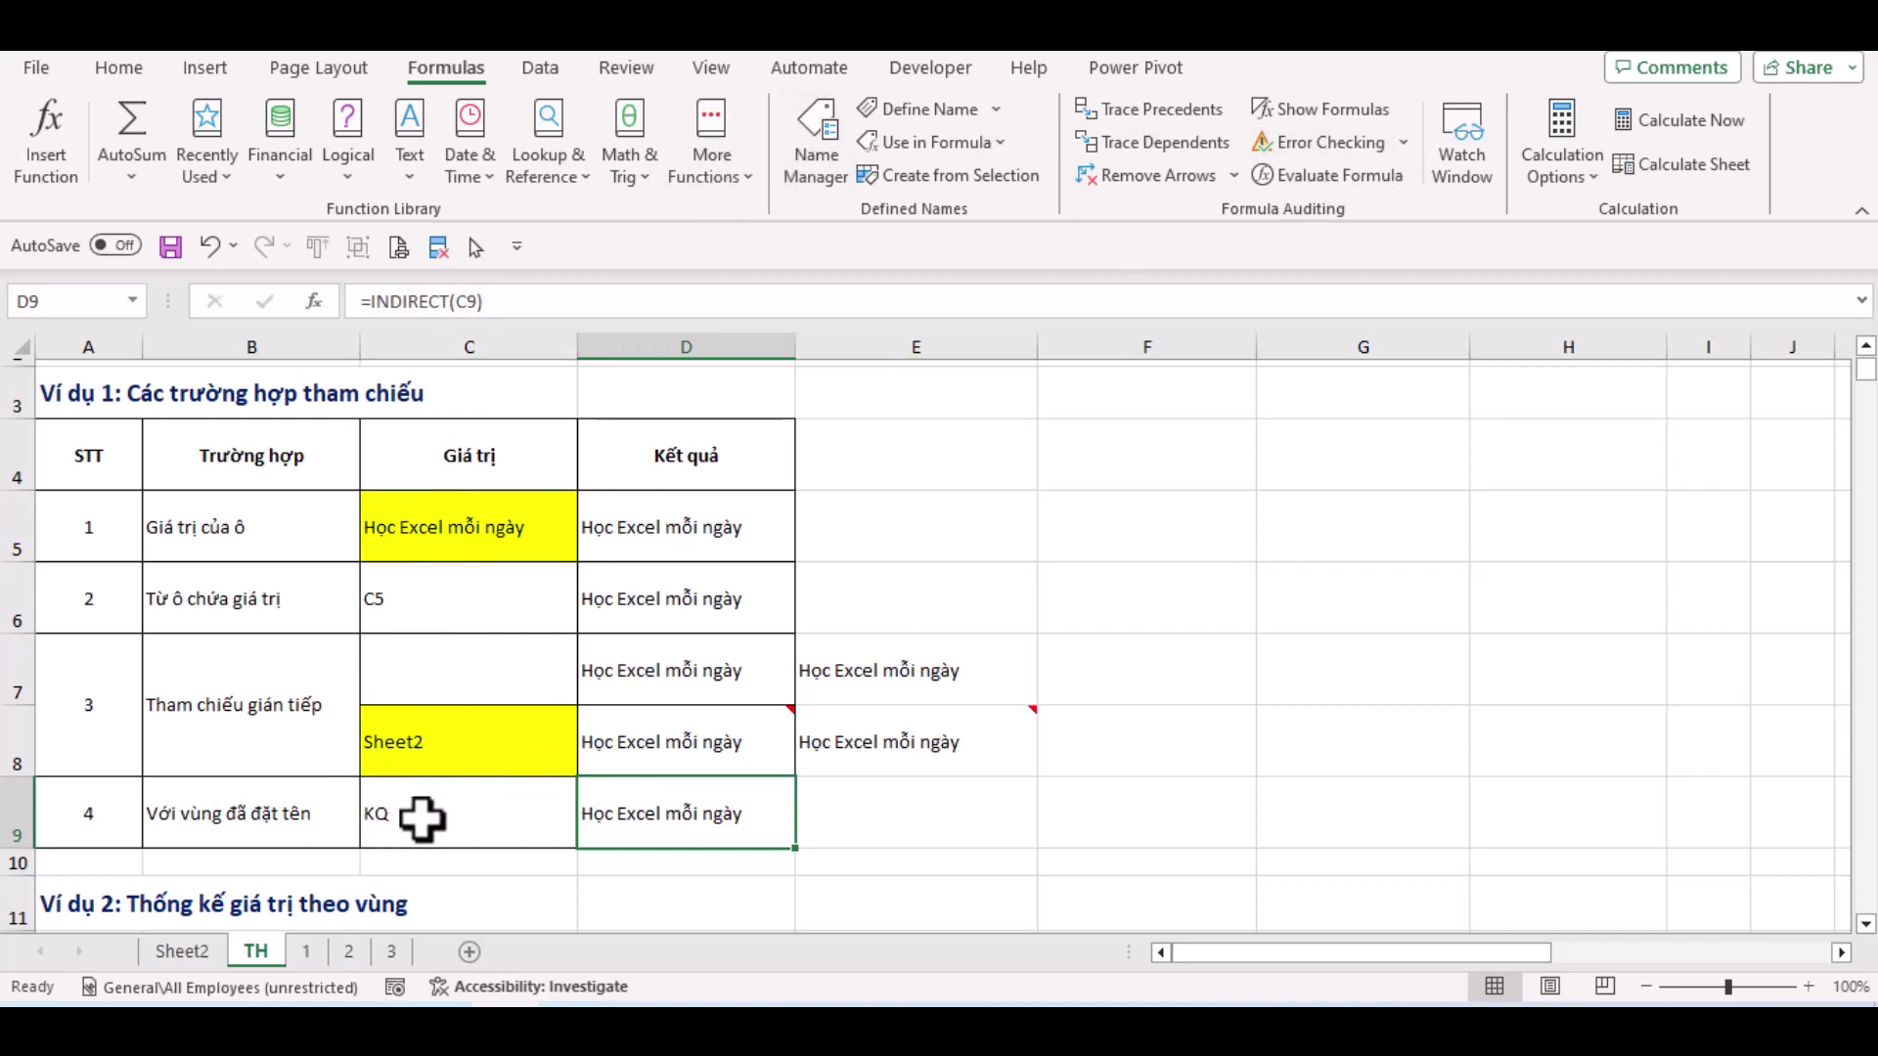
pyautogui.click(1335, 176)
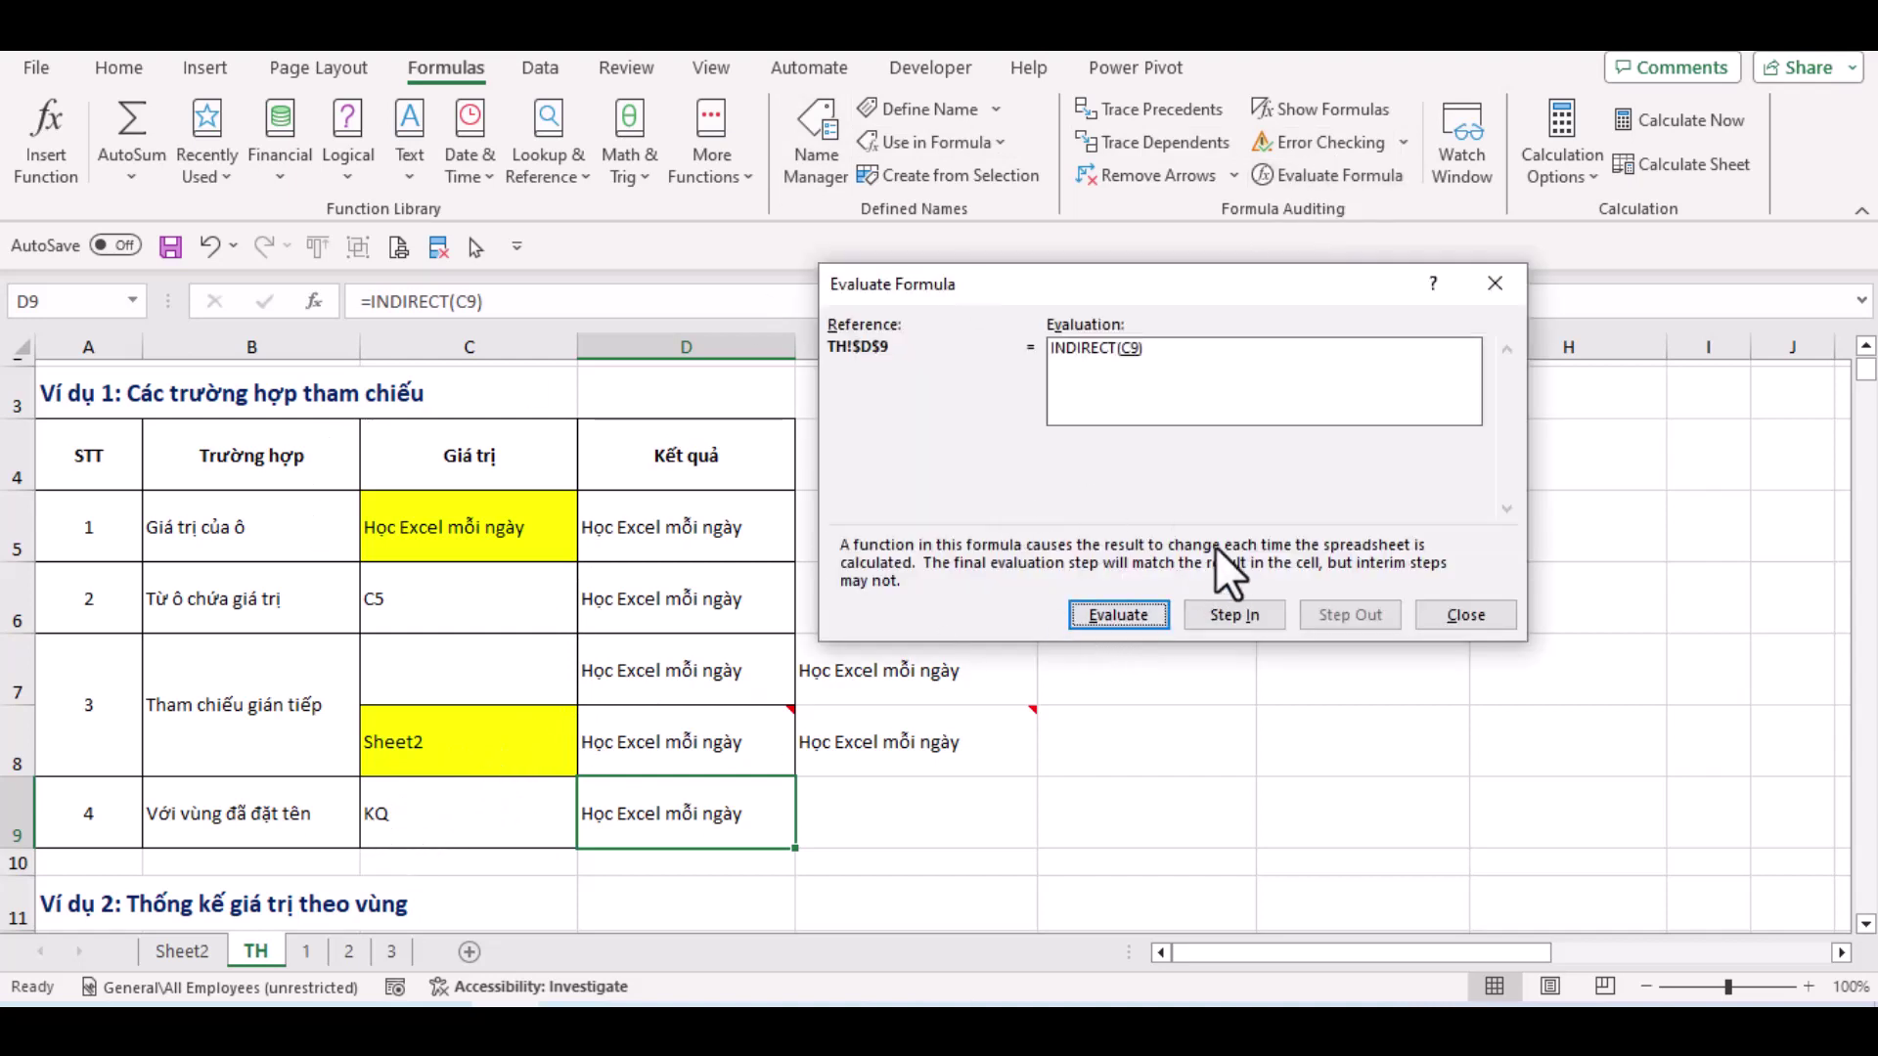
pyautogui.click(1472, 616)
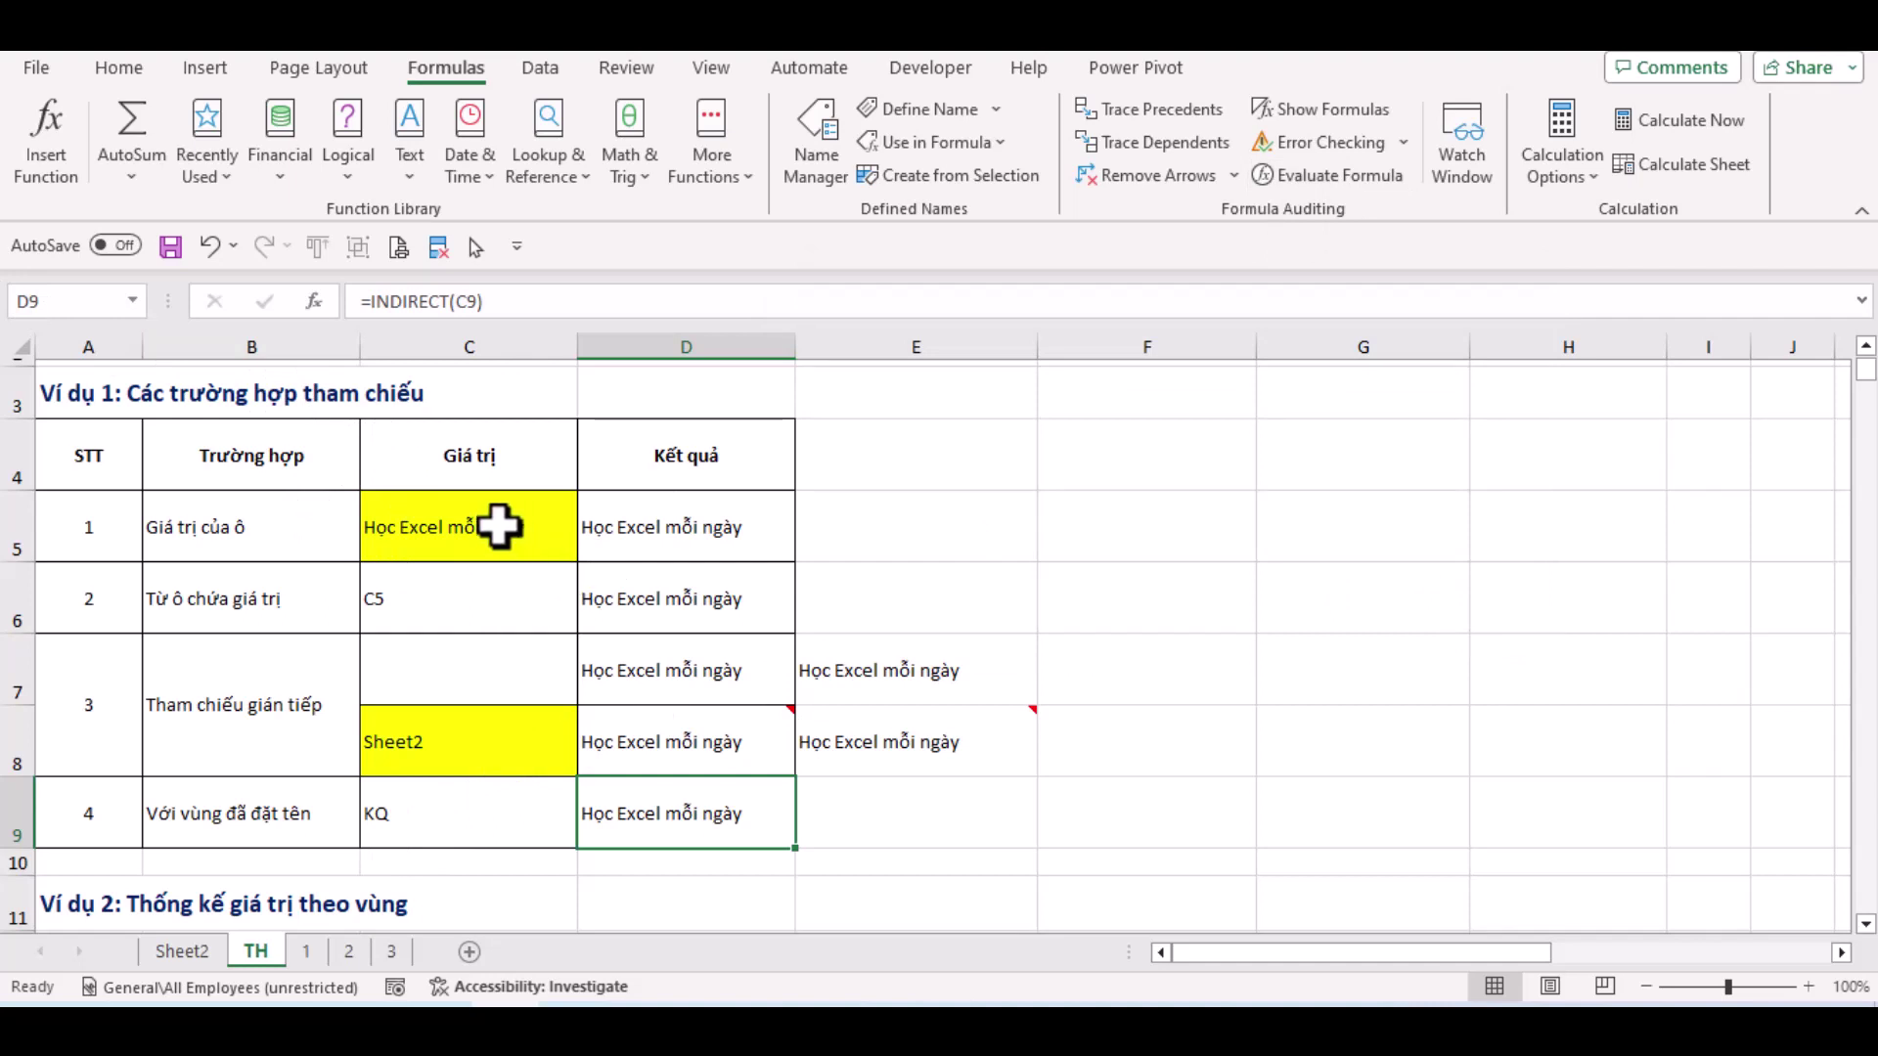
# Check which cell the defined name KQ refers to and compare it with the text in C9
pyautogui.click(431, 837)
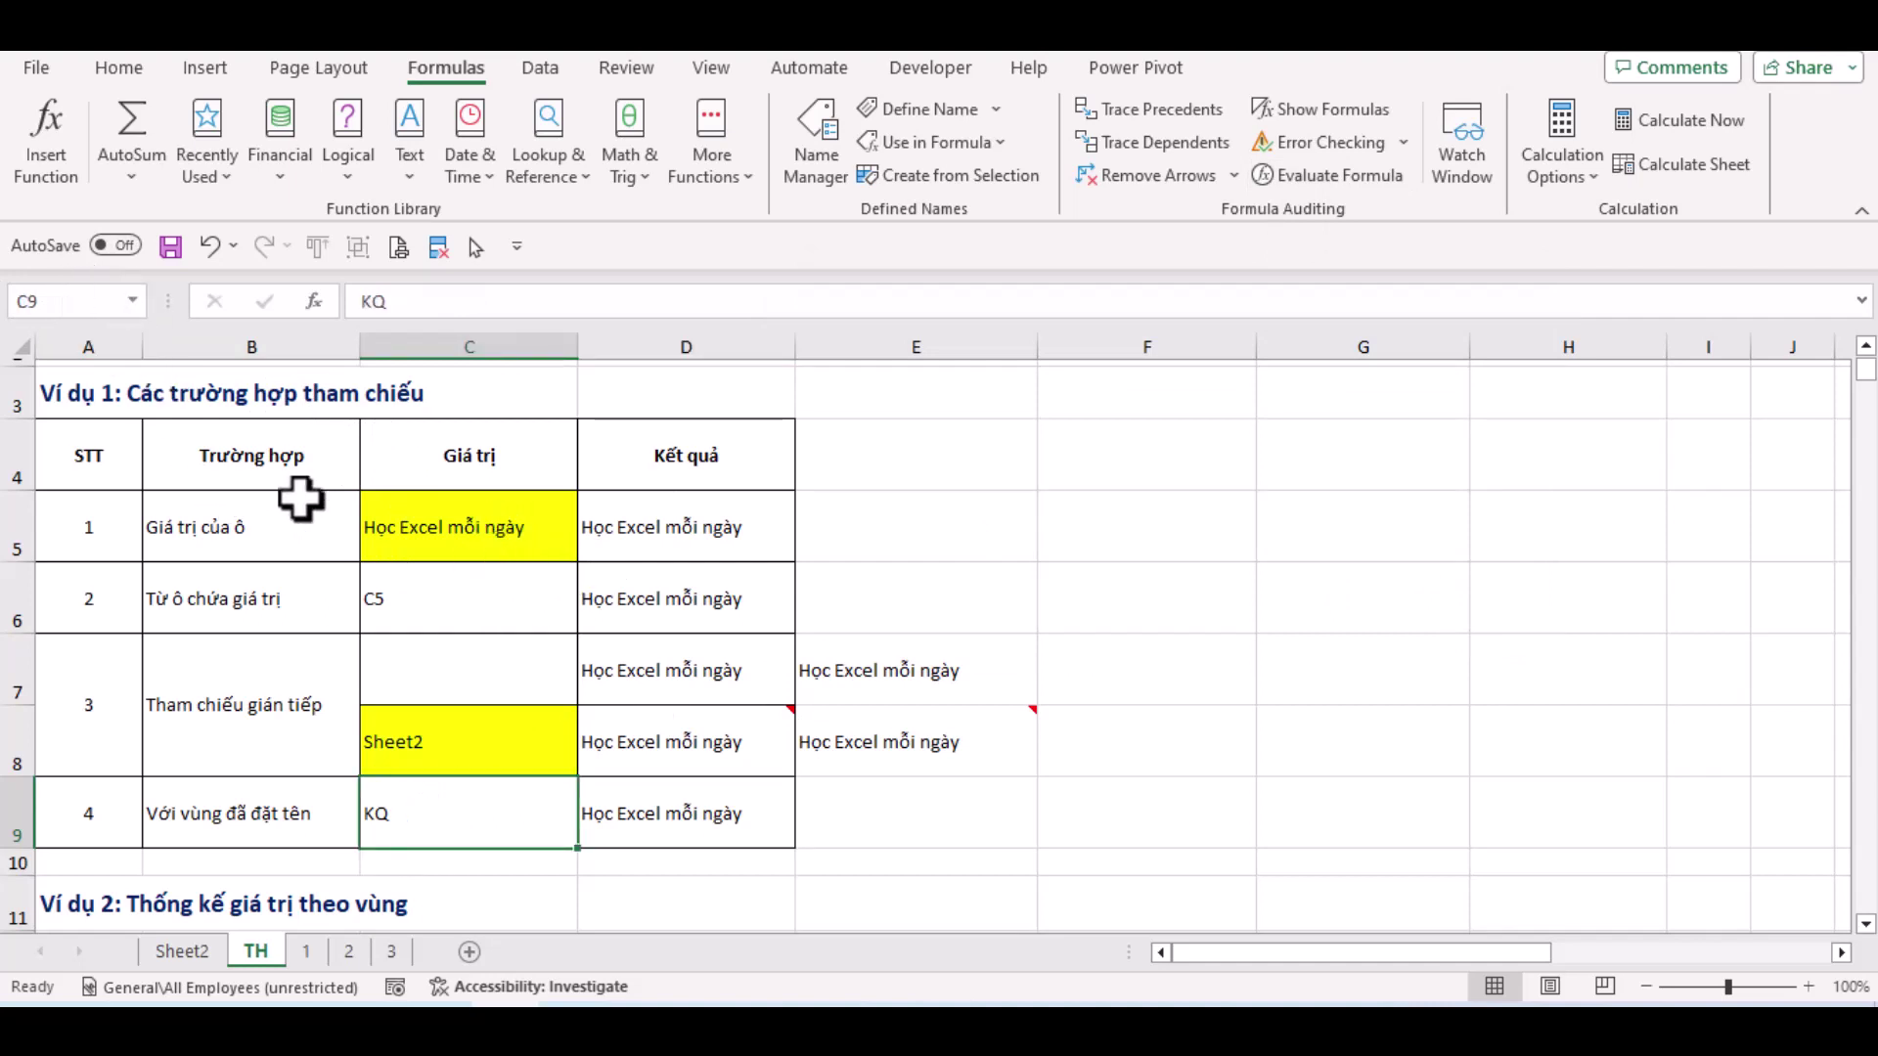
pyautogui.click(445, 535)
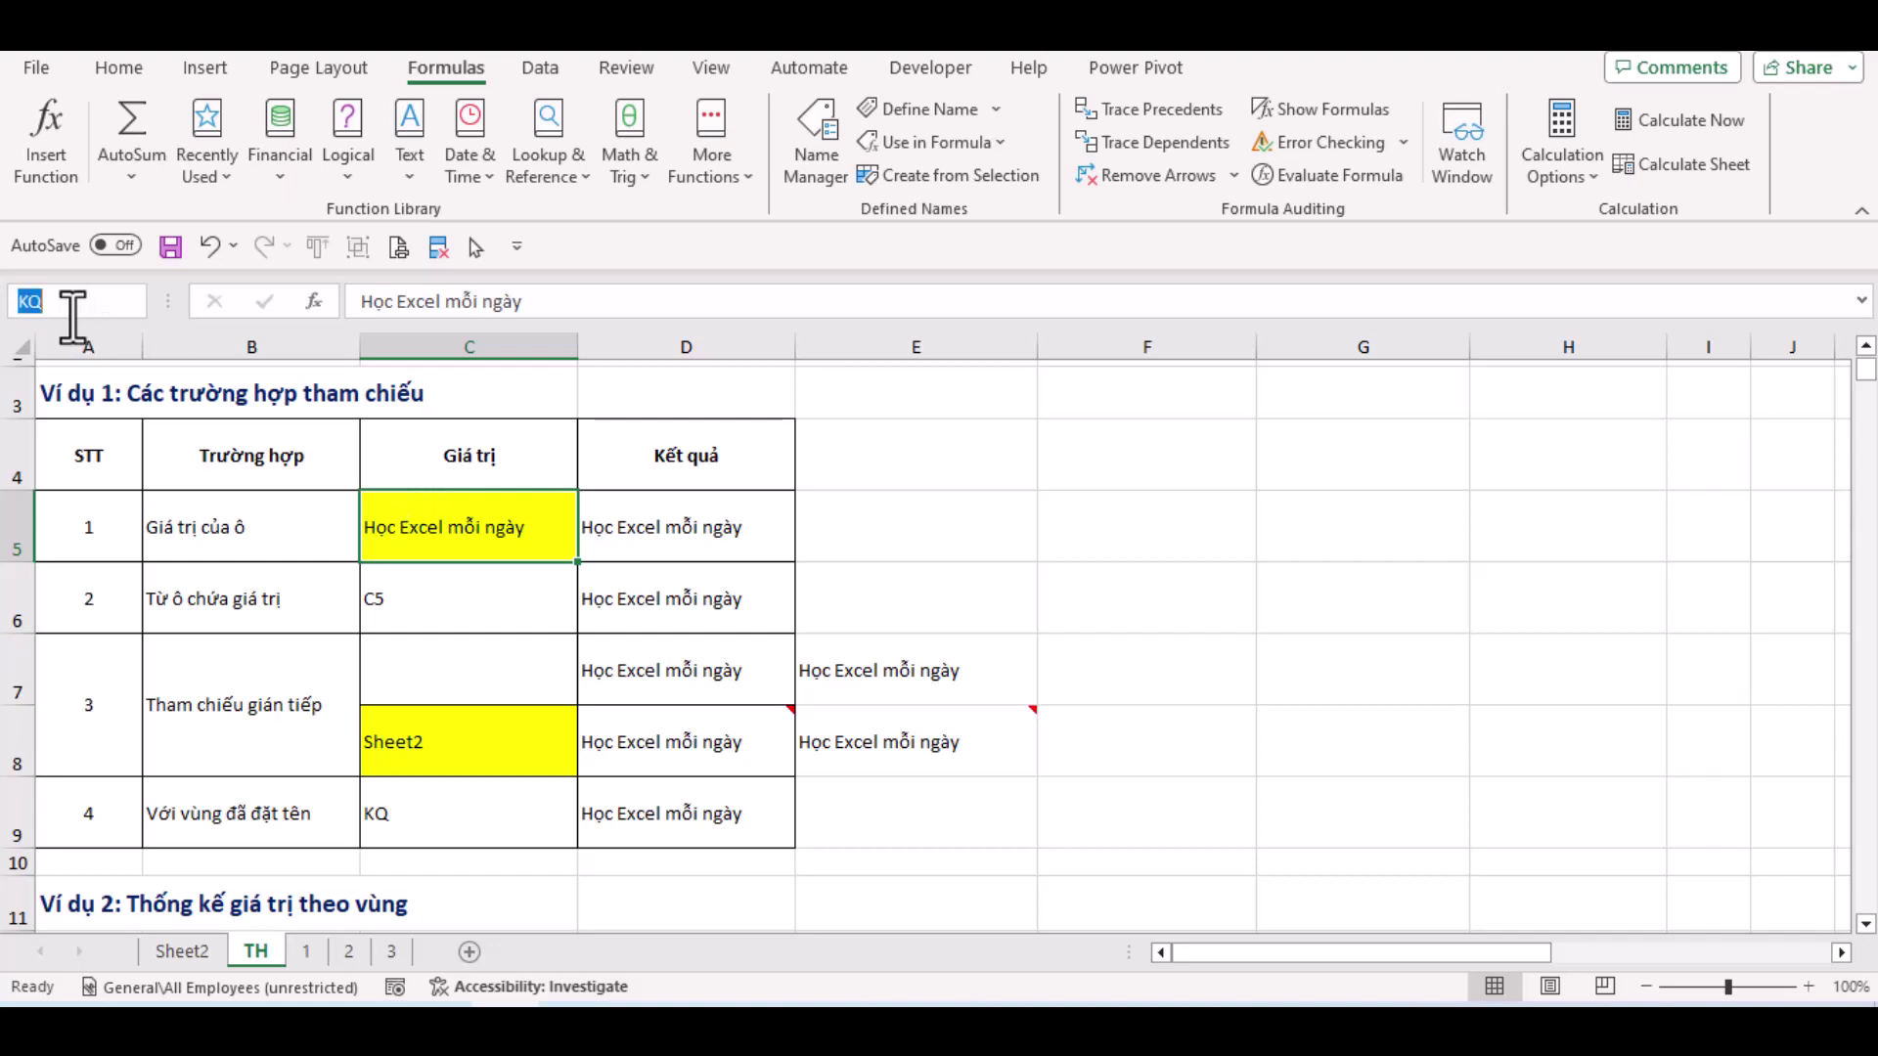
pyautogui.moveTo(461, 587); pyautogui.dragTo(460, 524)
pyautogui.click(130, 300)
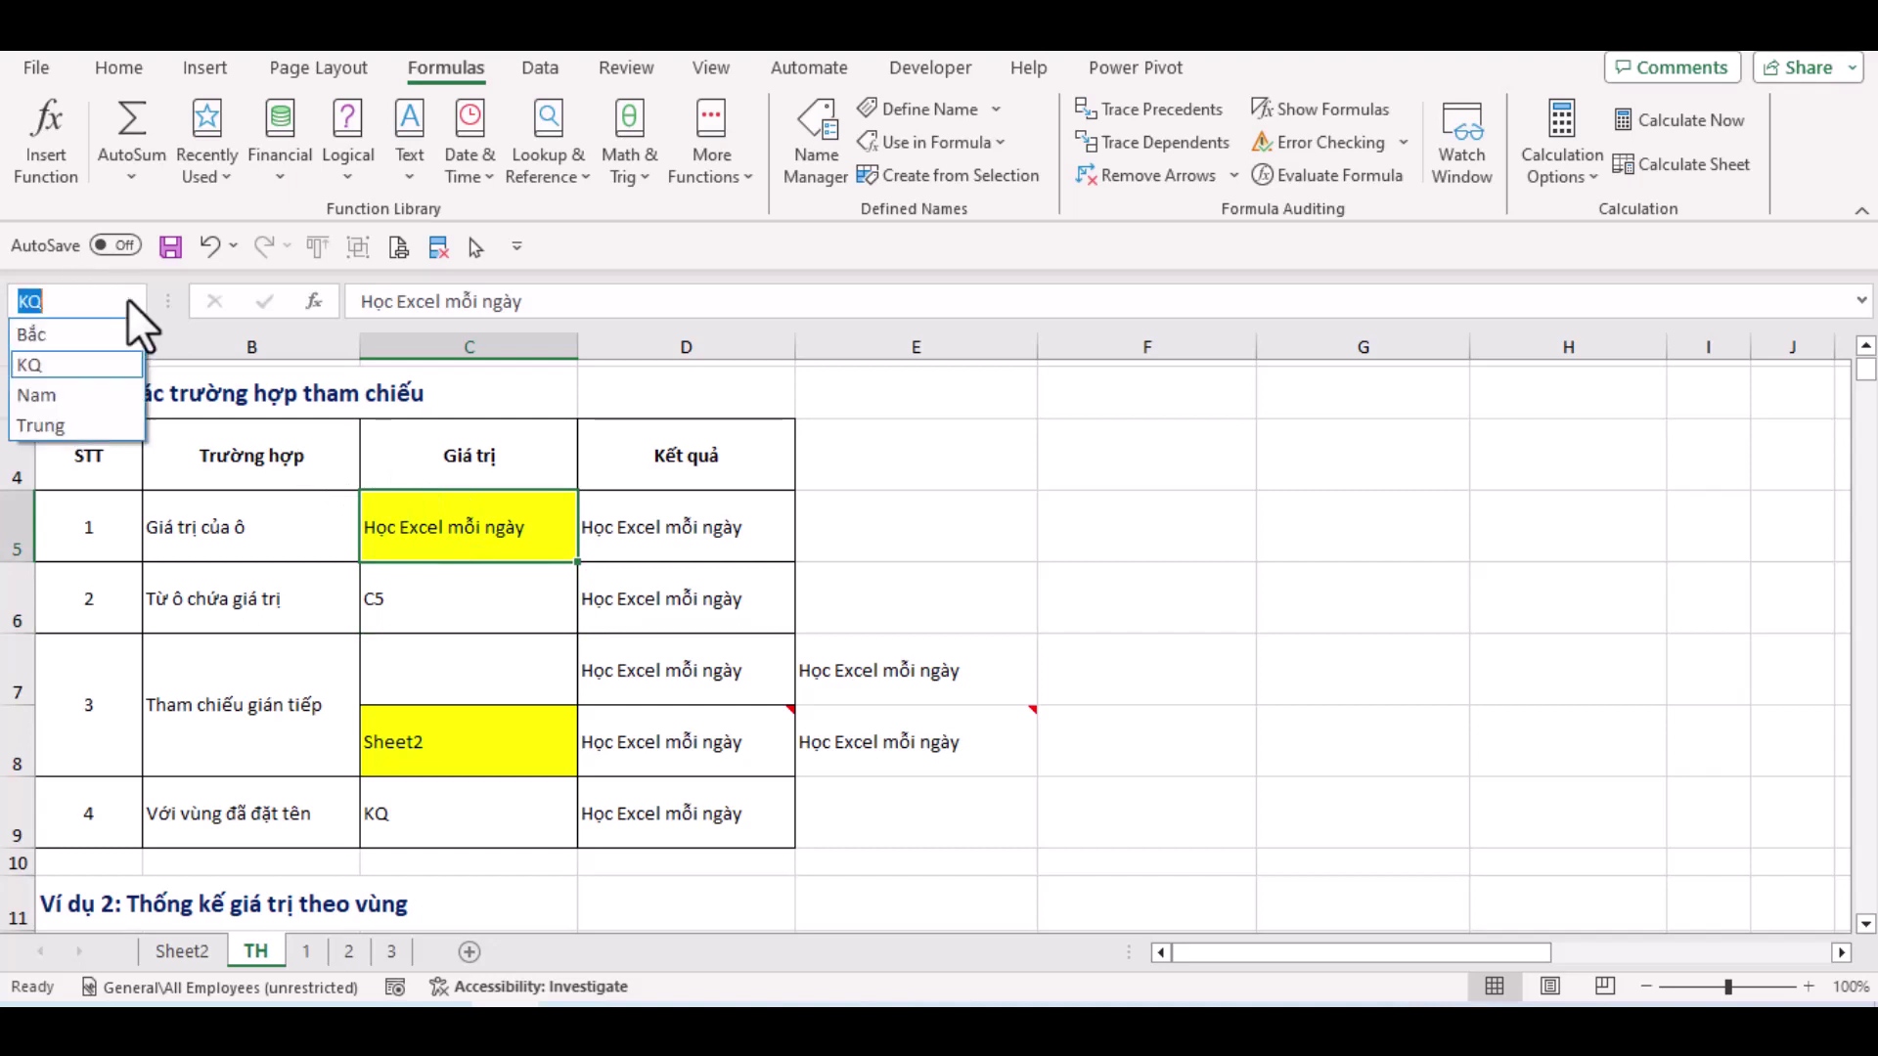
pyautogui.click(62, 362)
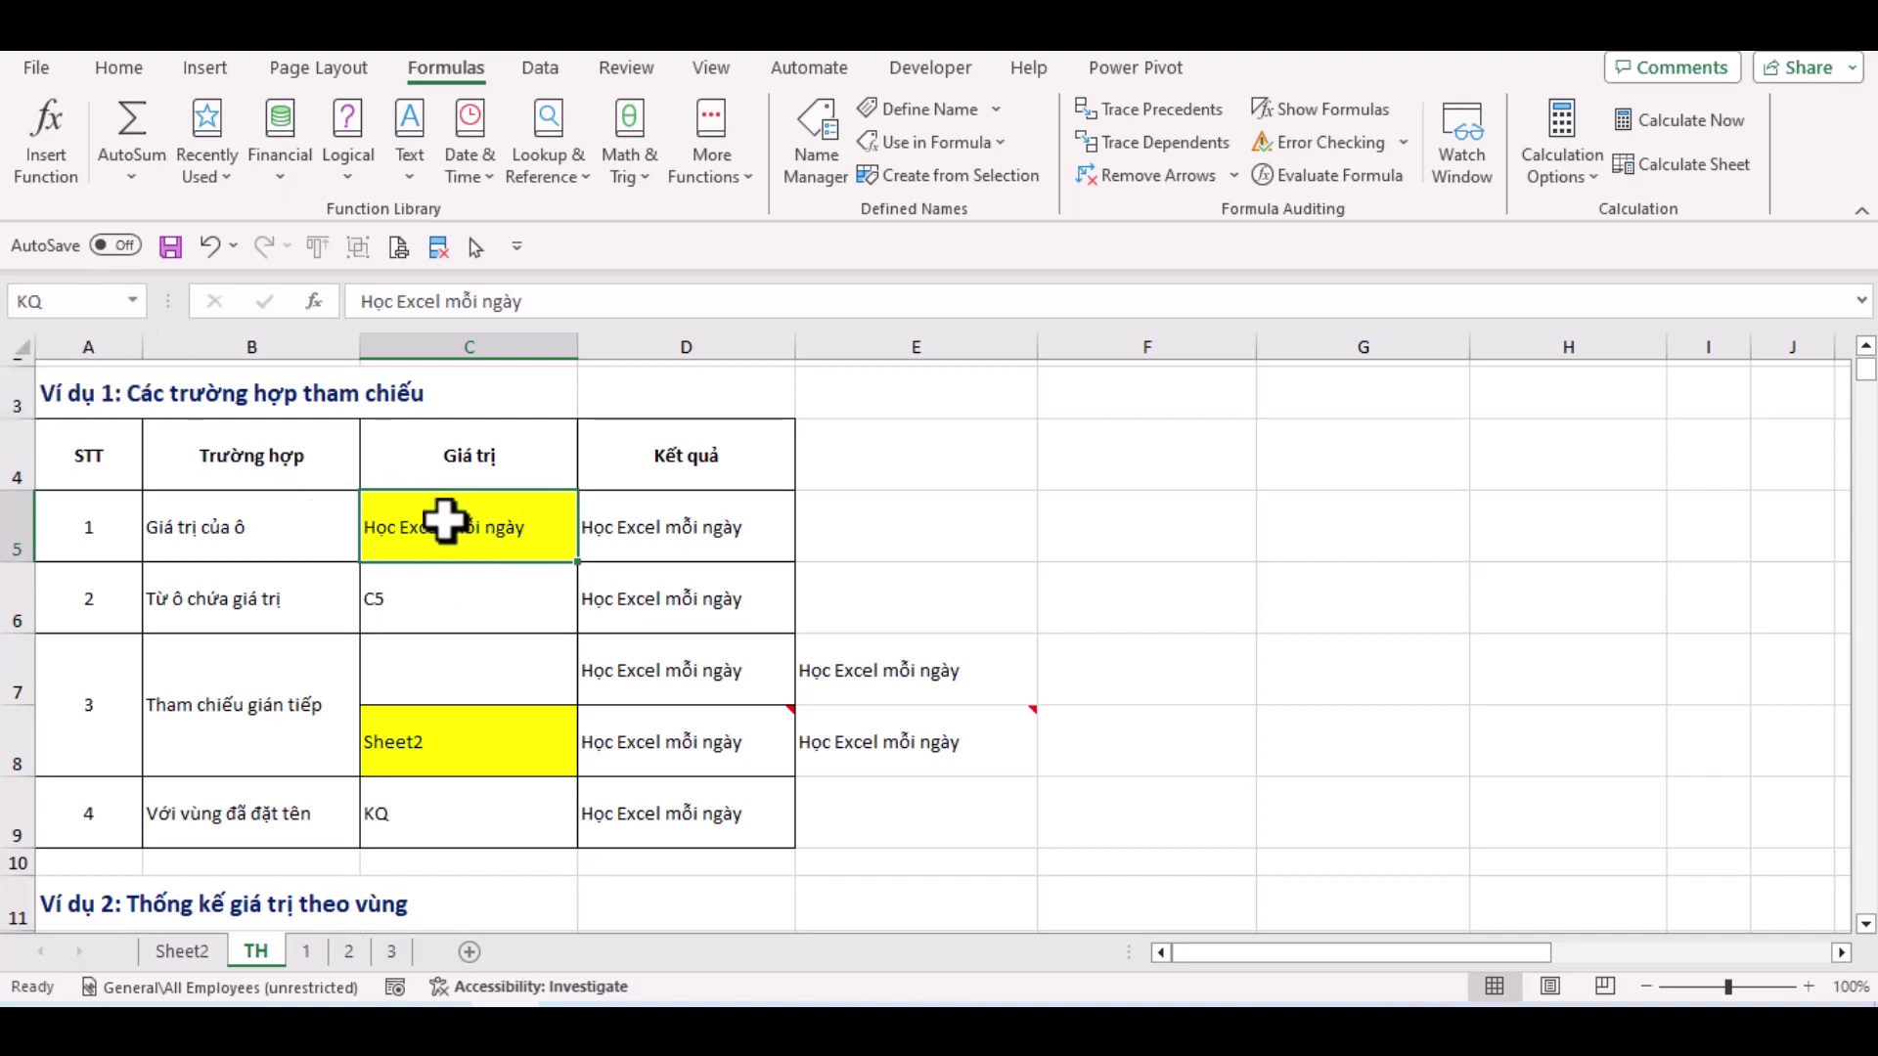
pyautogui.click(445, 814)
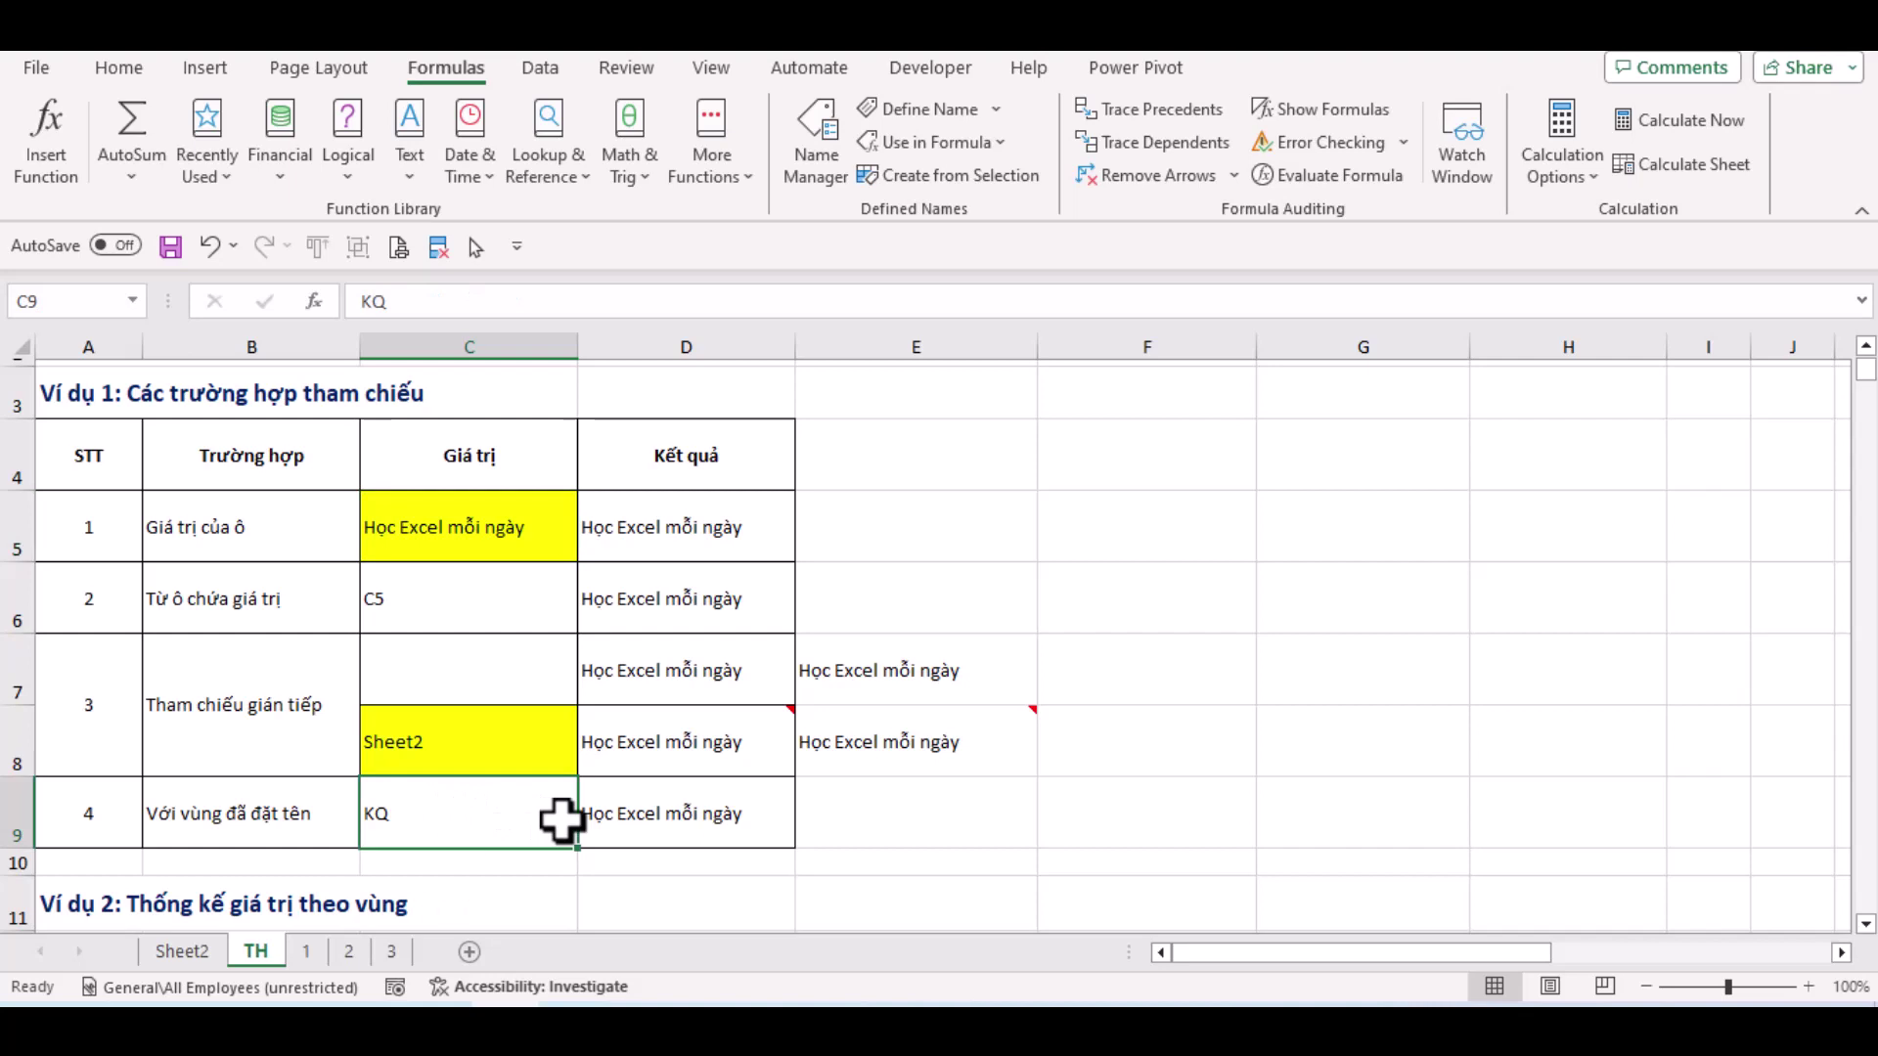
# Evaluate the INDIRECT formula in D9 through to its final result
pyautogui.click(622, 821)
pyautogui.click(1315, 174)
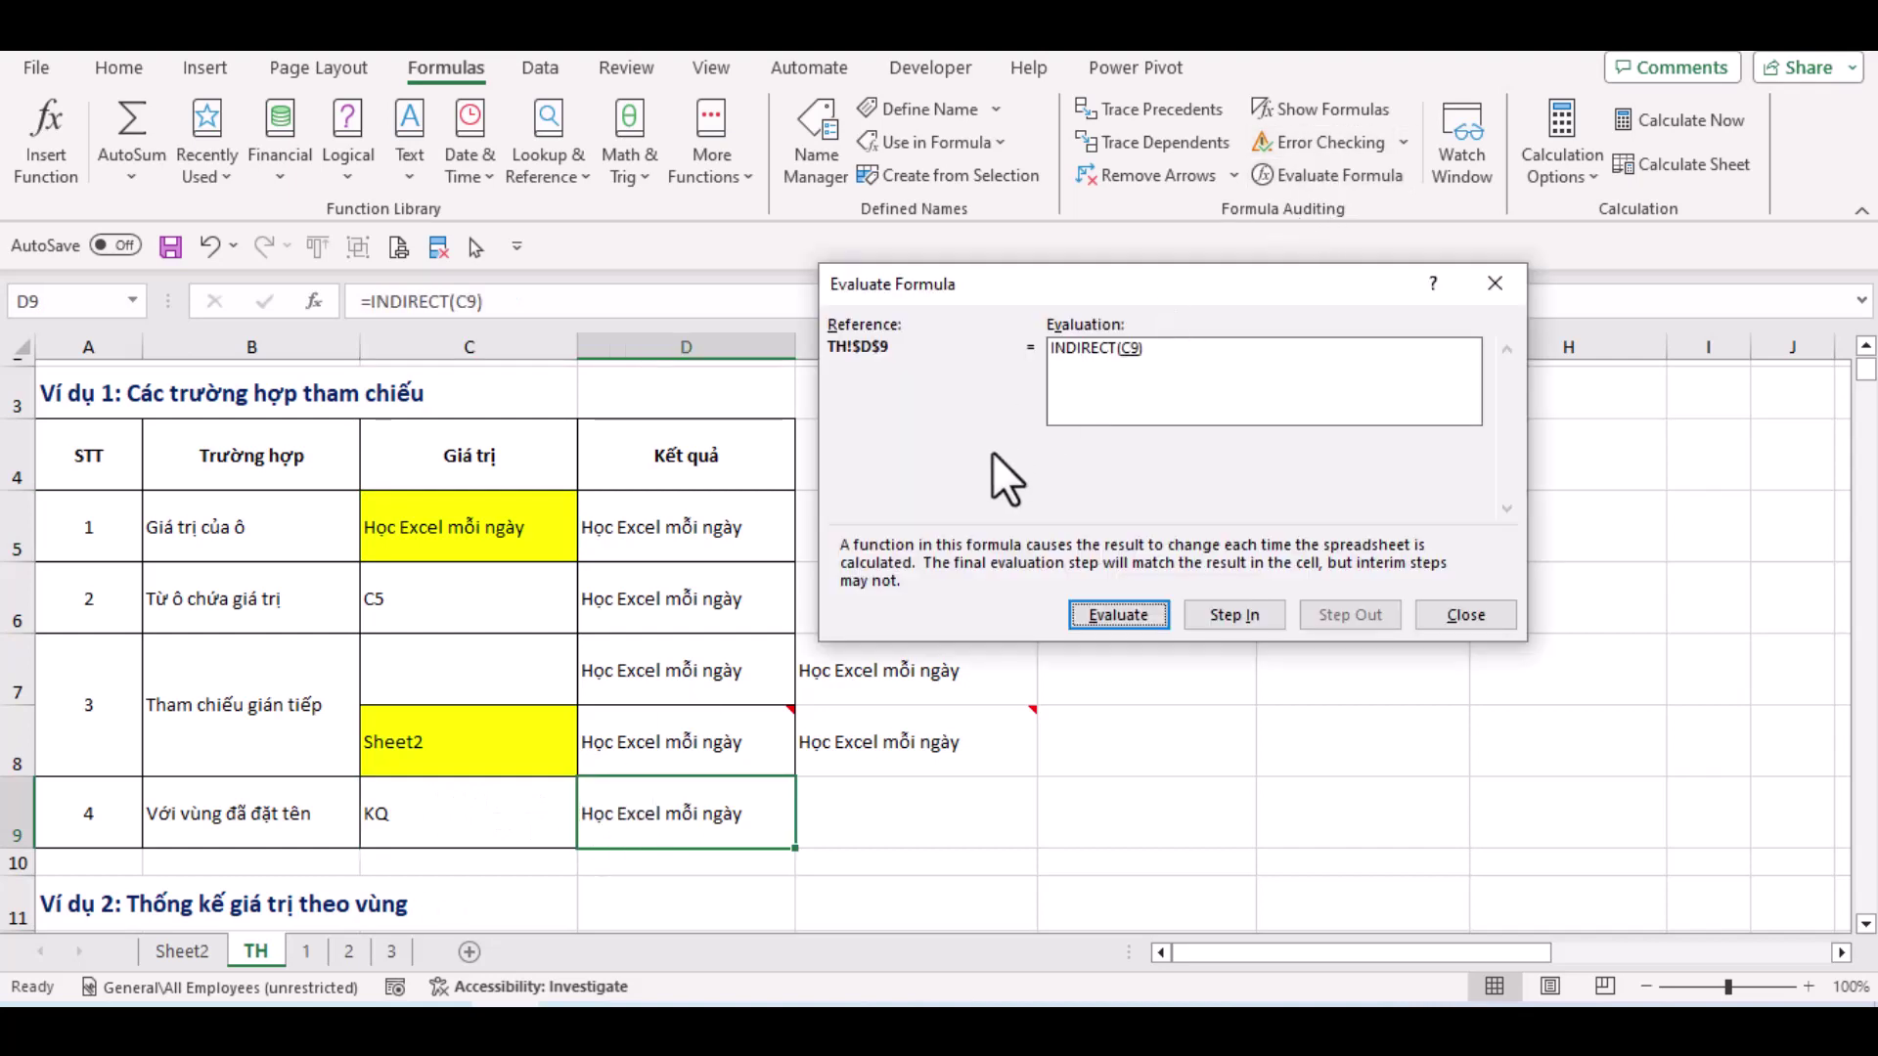
pyautogui.click(1099, 618)
pyautogui.click(1085, 618)
pyautogui.click(1433, 617)
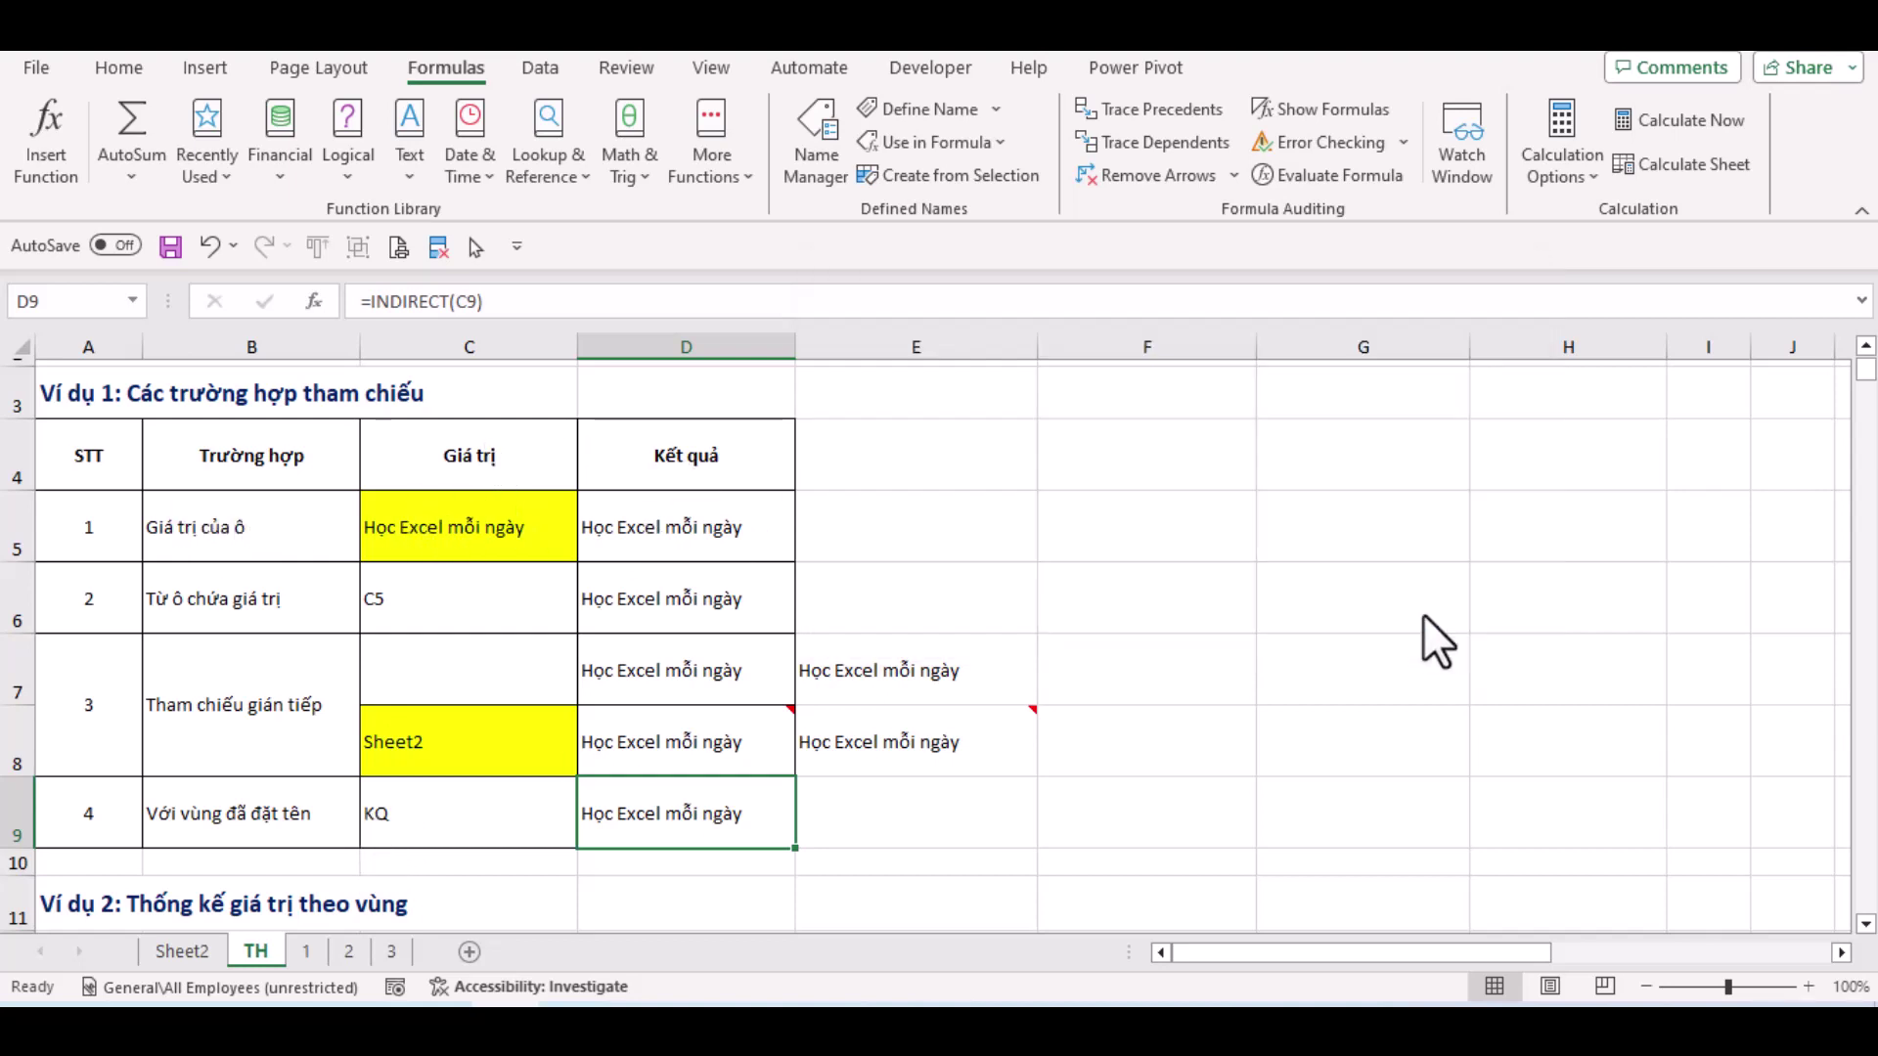
# Try the value 123 in C5 to test the INDIRECT results, and undo the change
pyautogui.click(473, 518)
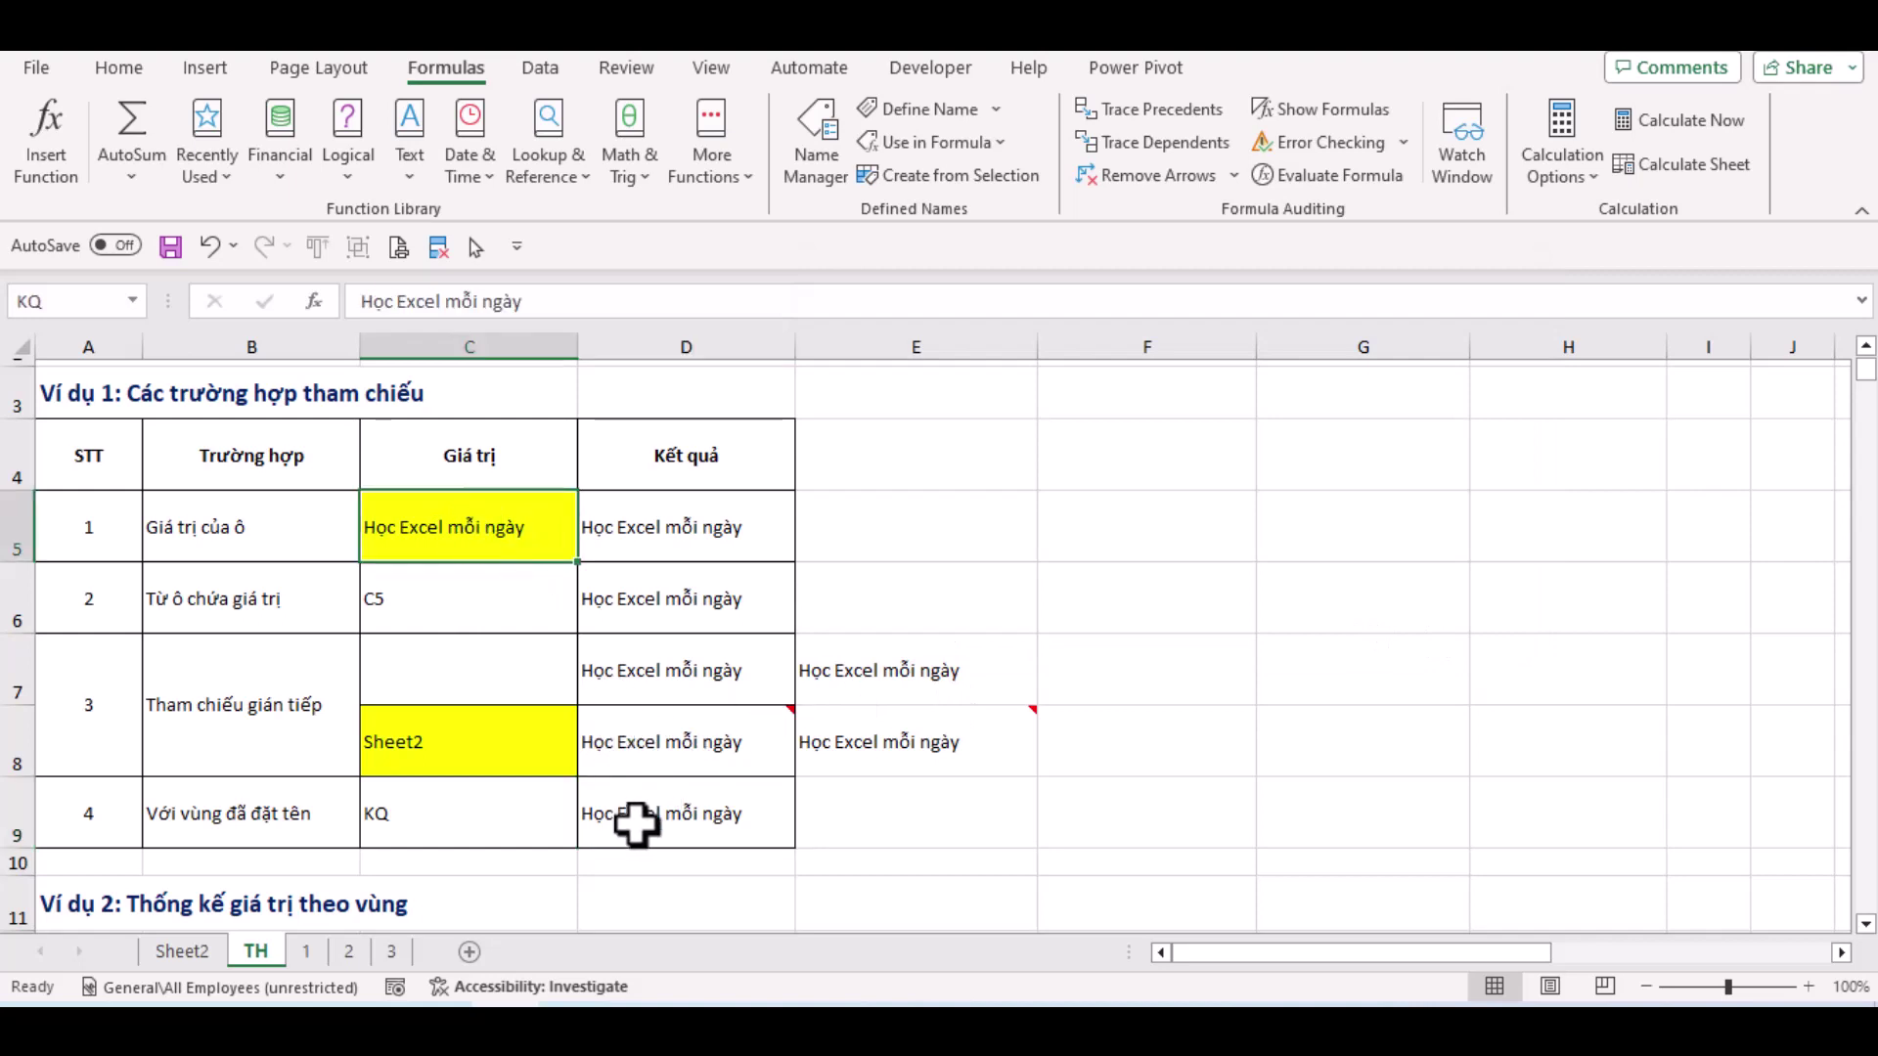
pyautogui.write('123')
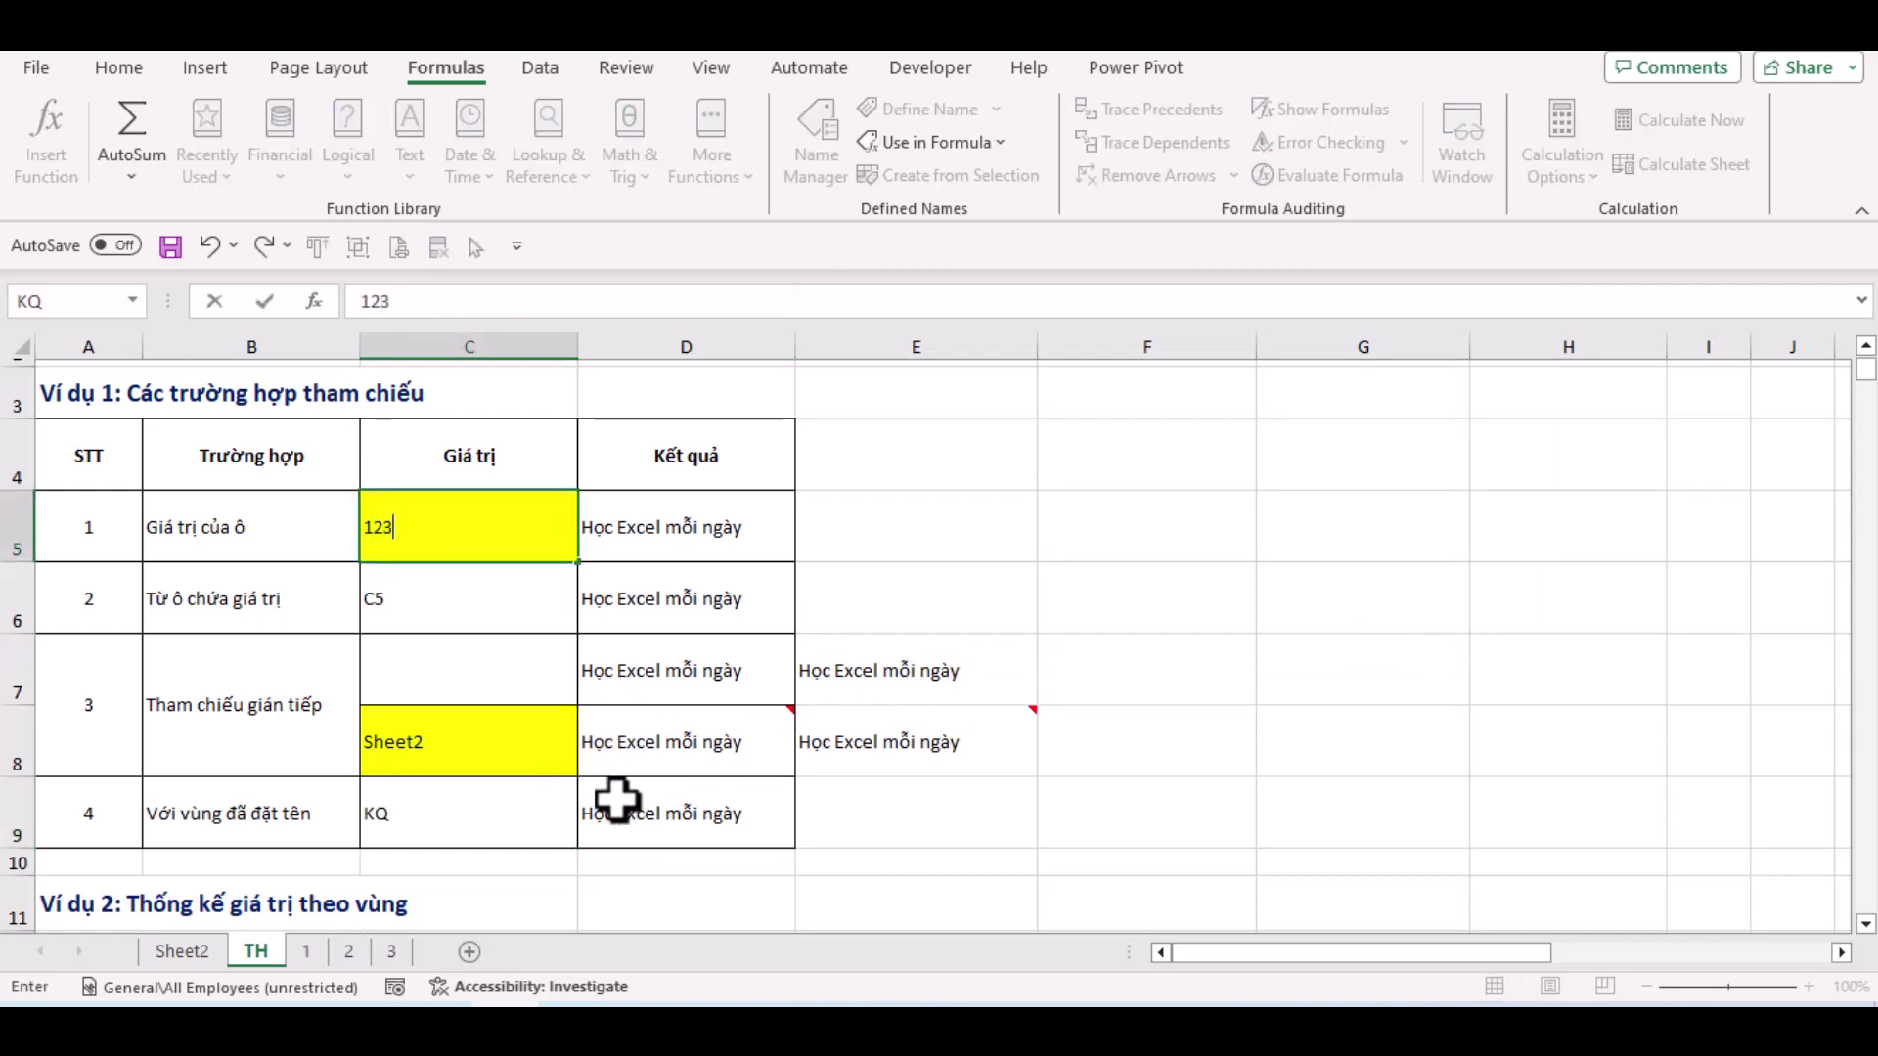
pyautogui.click(843, 826)
pyautogui.click(710, 813)
pyautogui.click(474, 545)
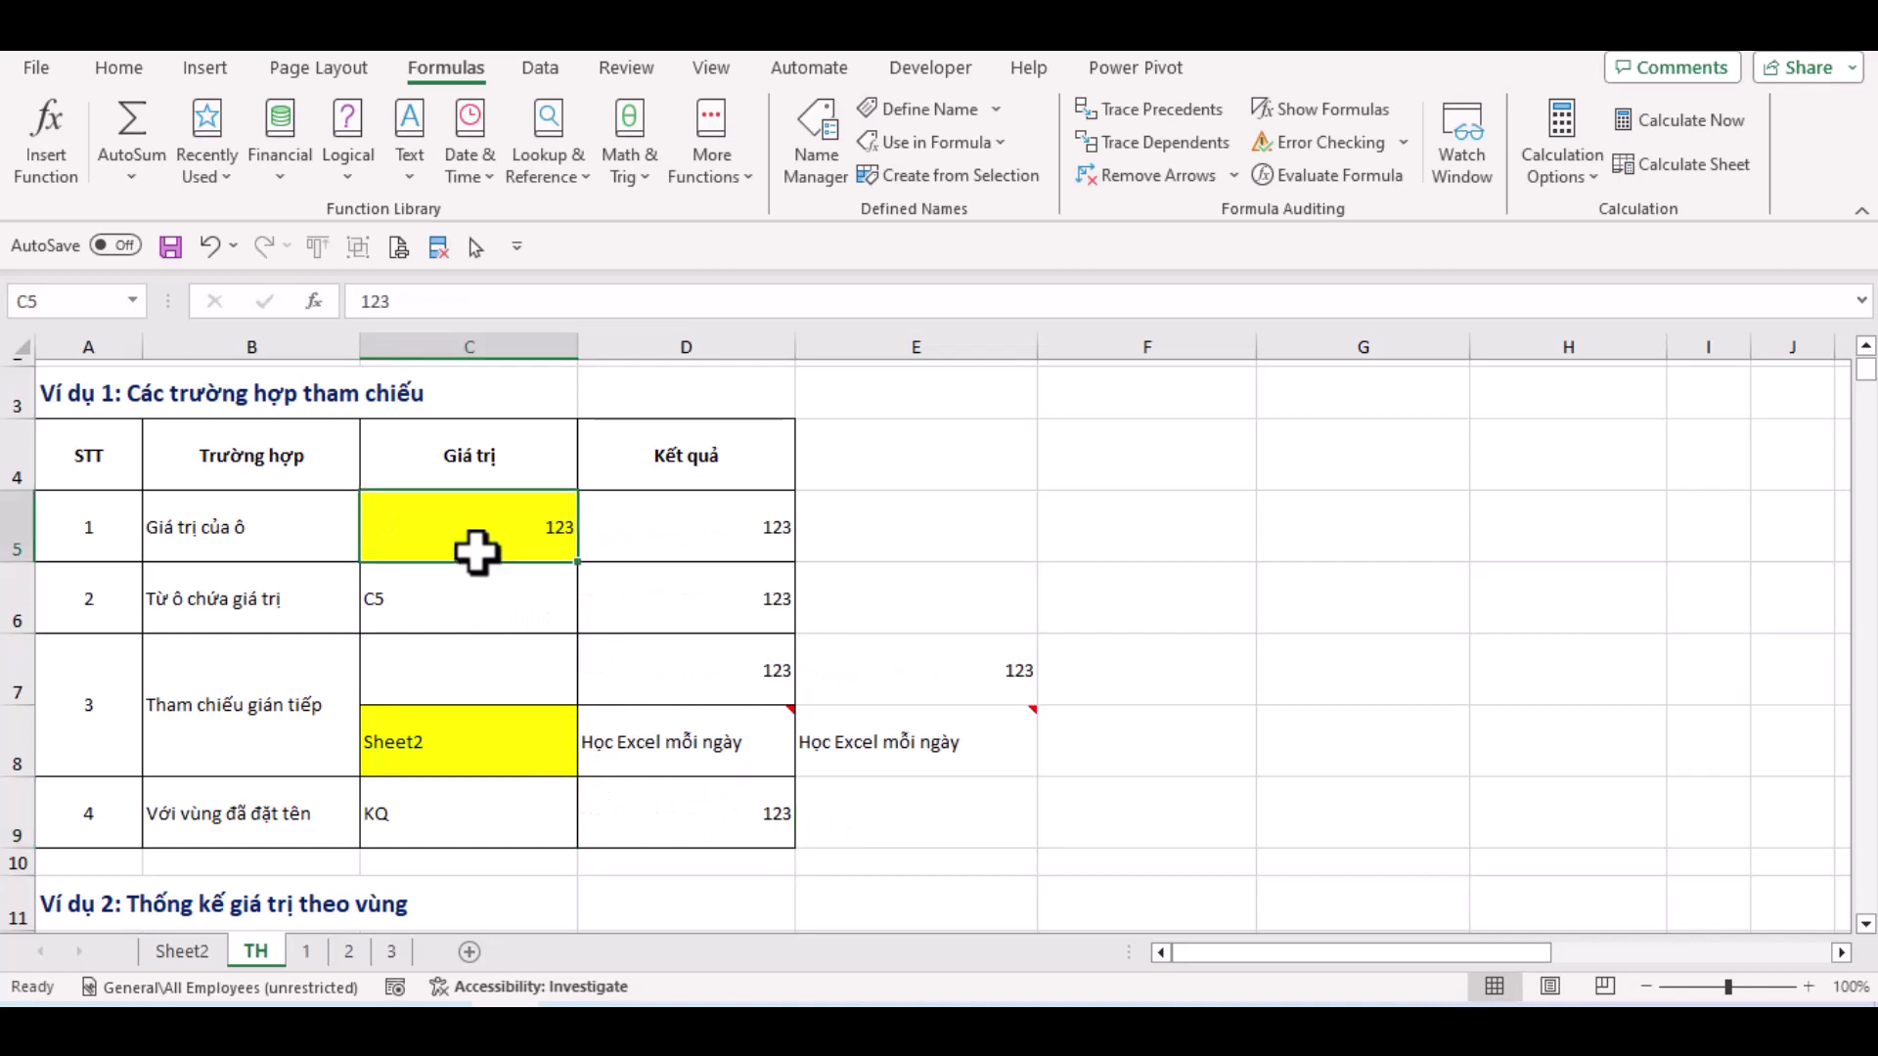
pyautogui.hotkey('ctrl', 'z')
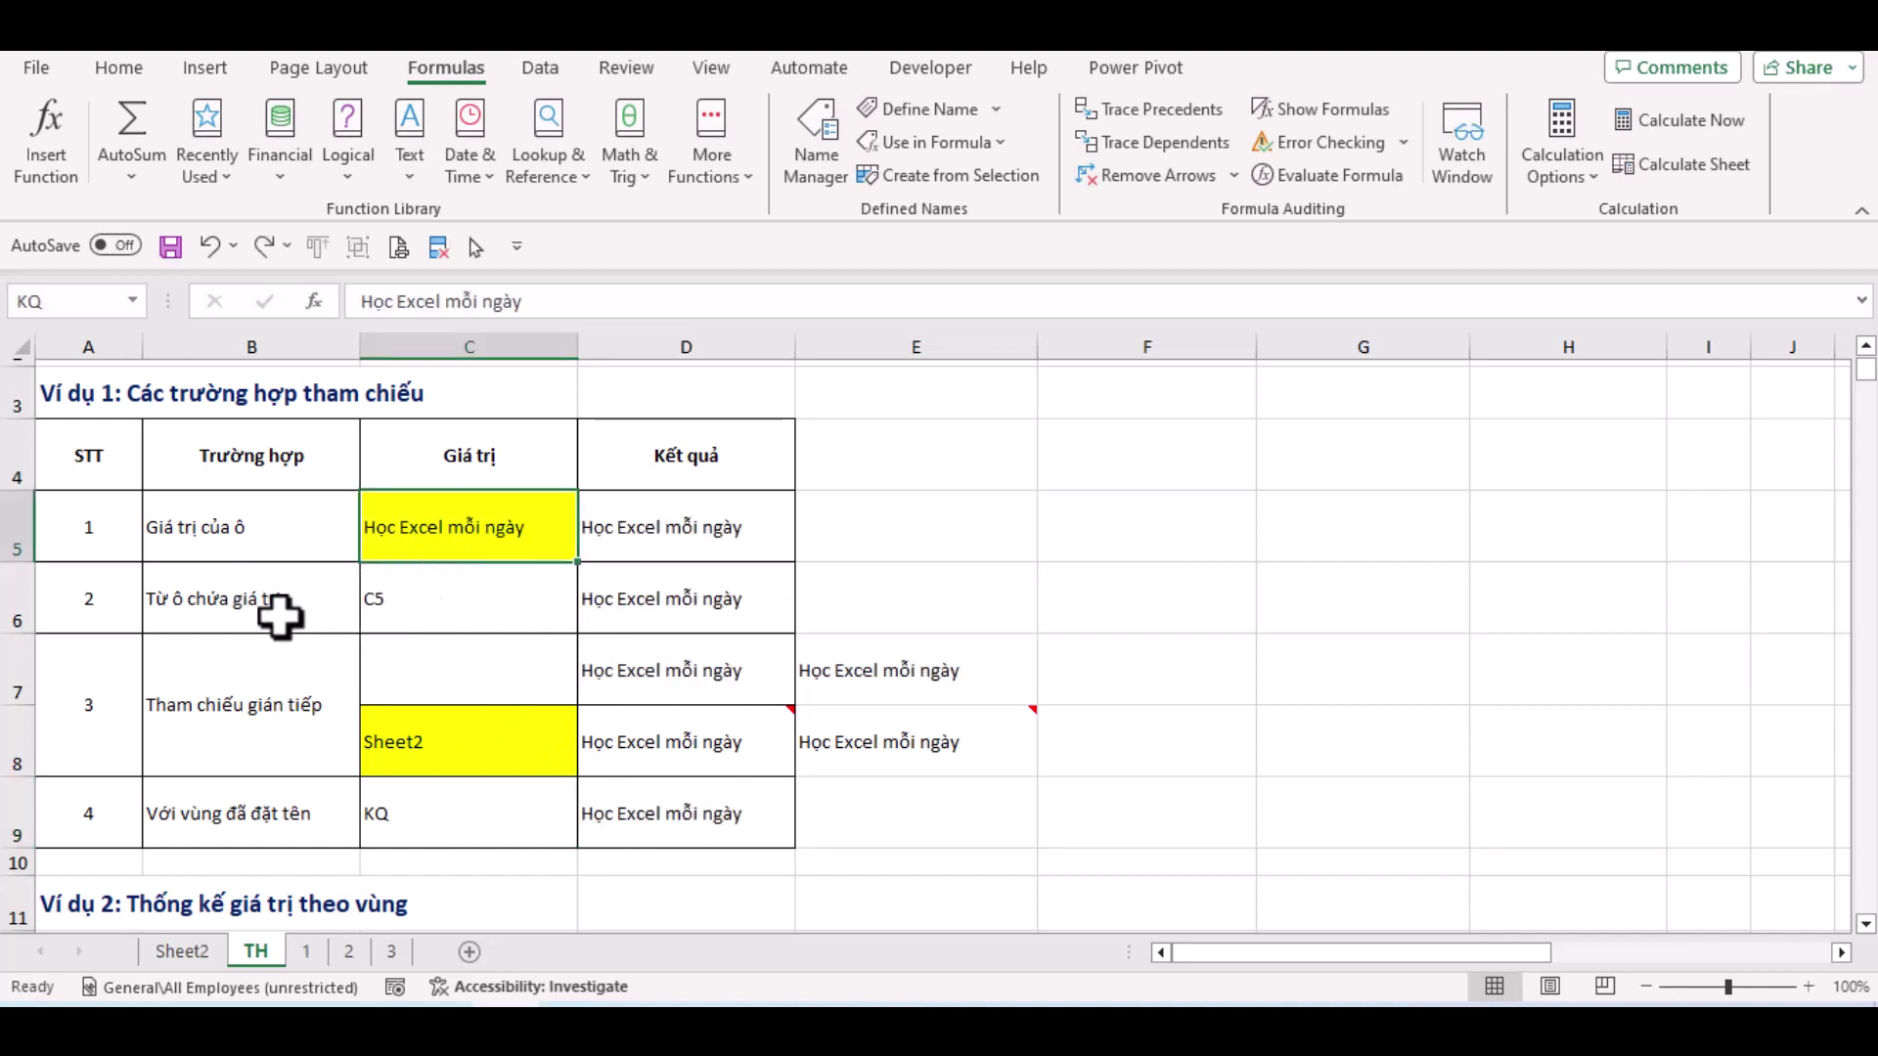
# Review the reference cases listed in B5:B8 of Example 1
pyautogui.moveTo(285, 545); pyautogui.dragTo(278, 693)
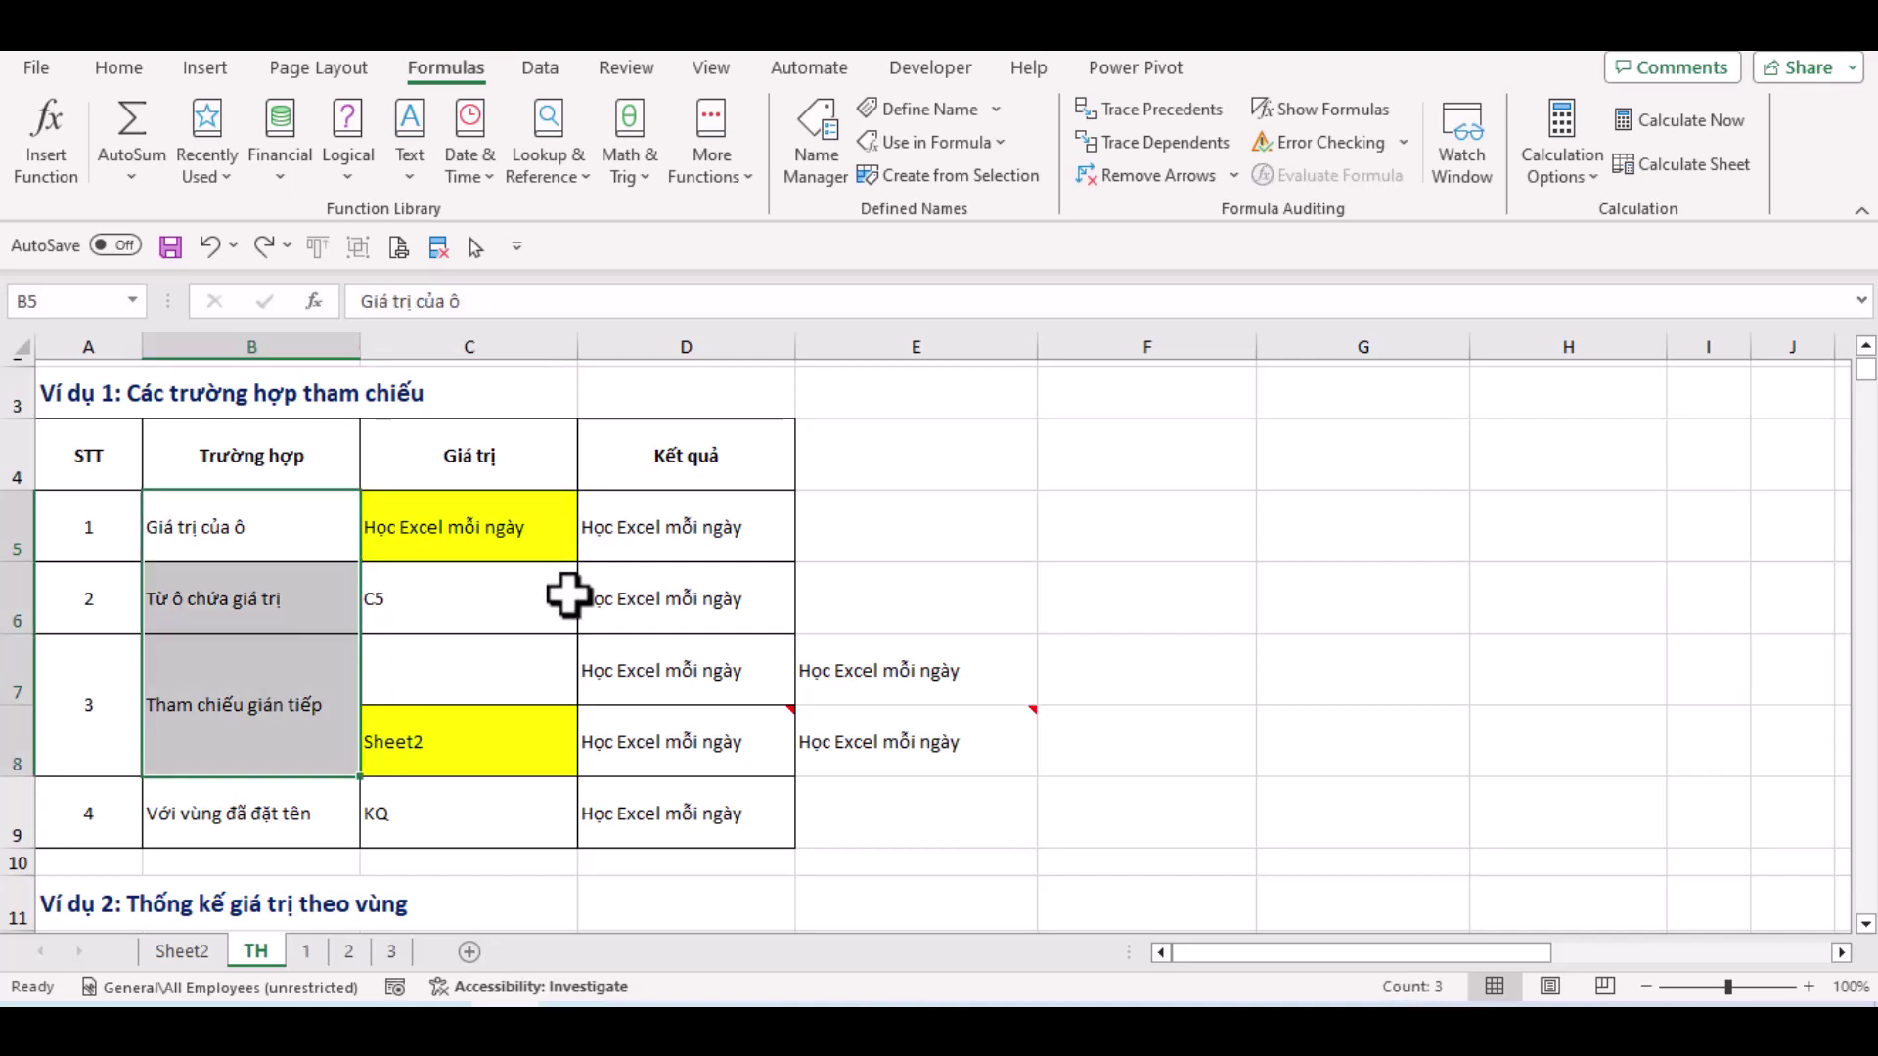
pyautogui.scroll(-1, 568, 595)
pyautogui.click(563, 596)
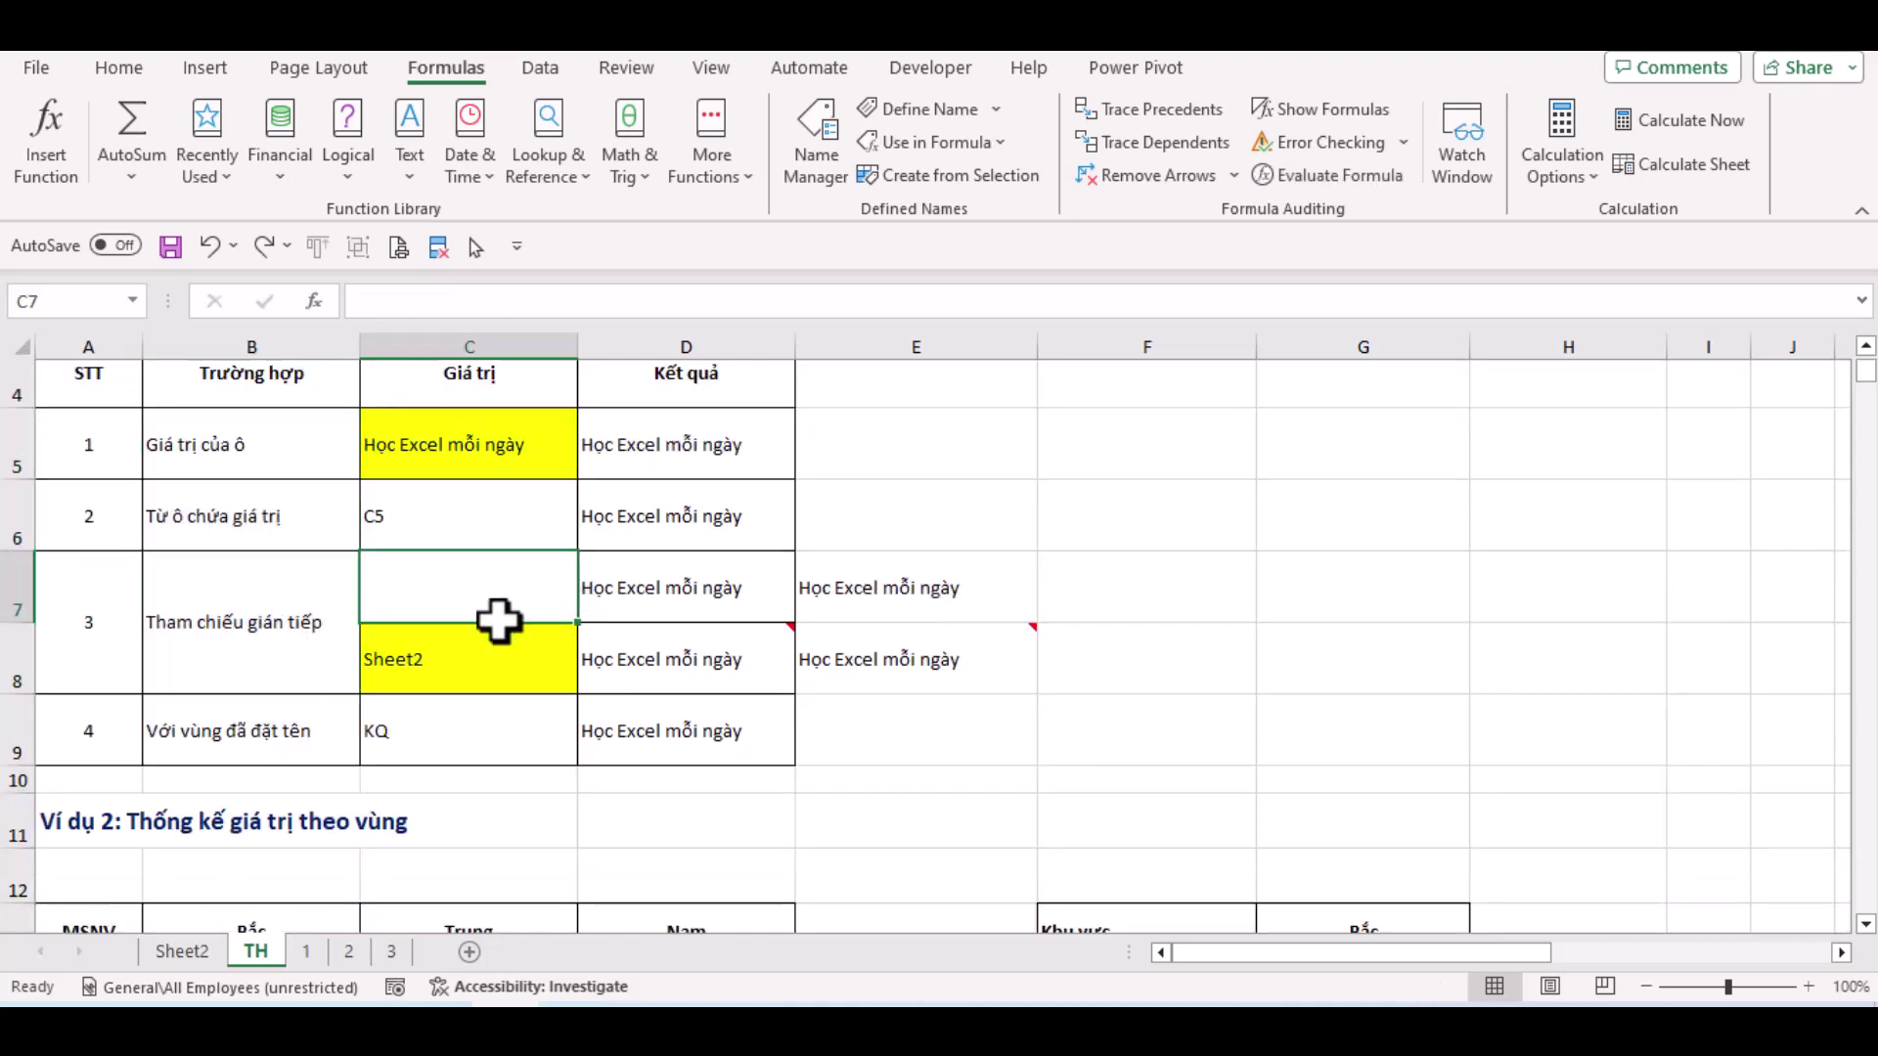
# Correct the Example 2 heading in A11 to read "Ví dụ 2: Thống kê giá trị theo vùng"
pyautogui.scroll(-1, 440, 641)
pyautogui.scroll(-1, 293, 719)
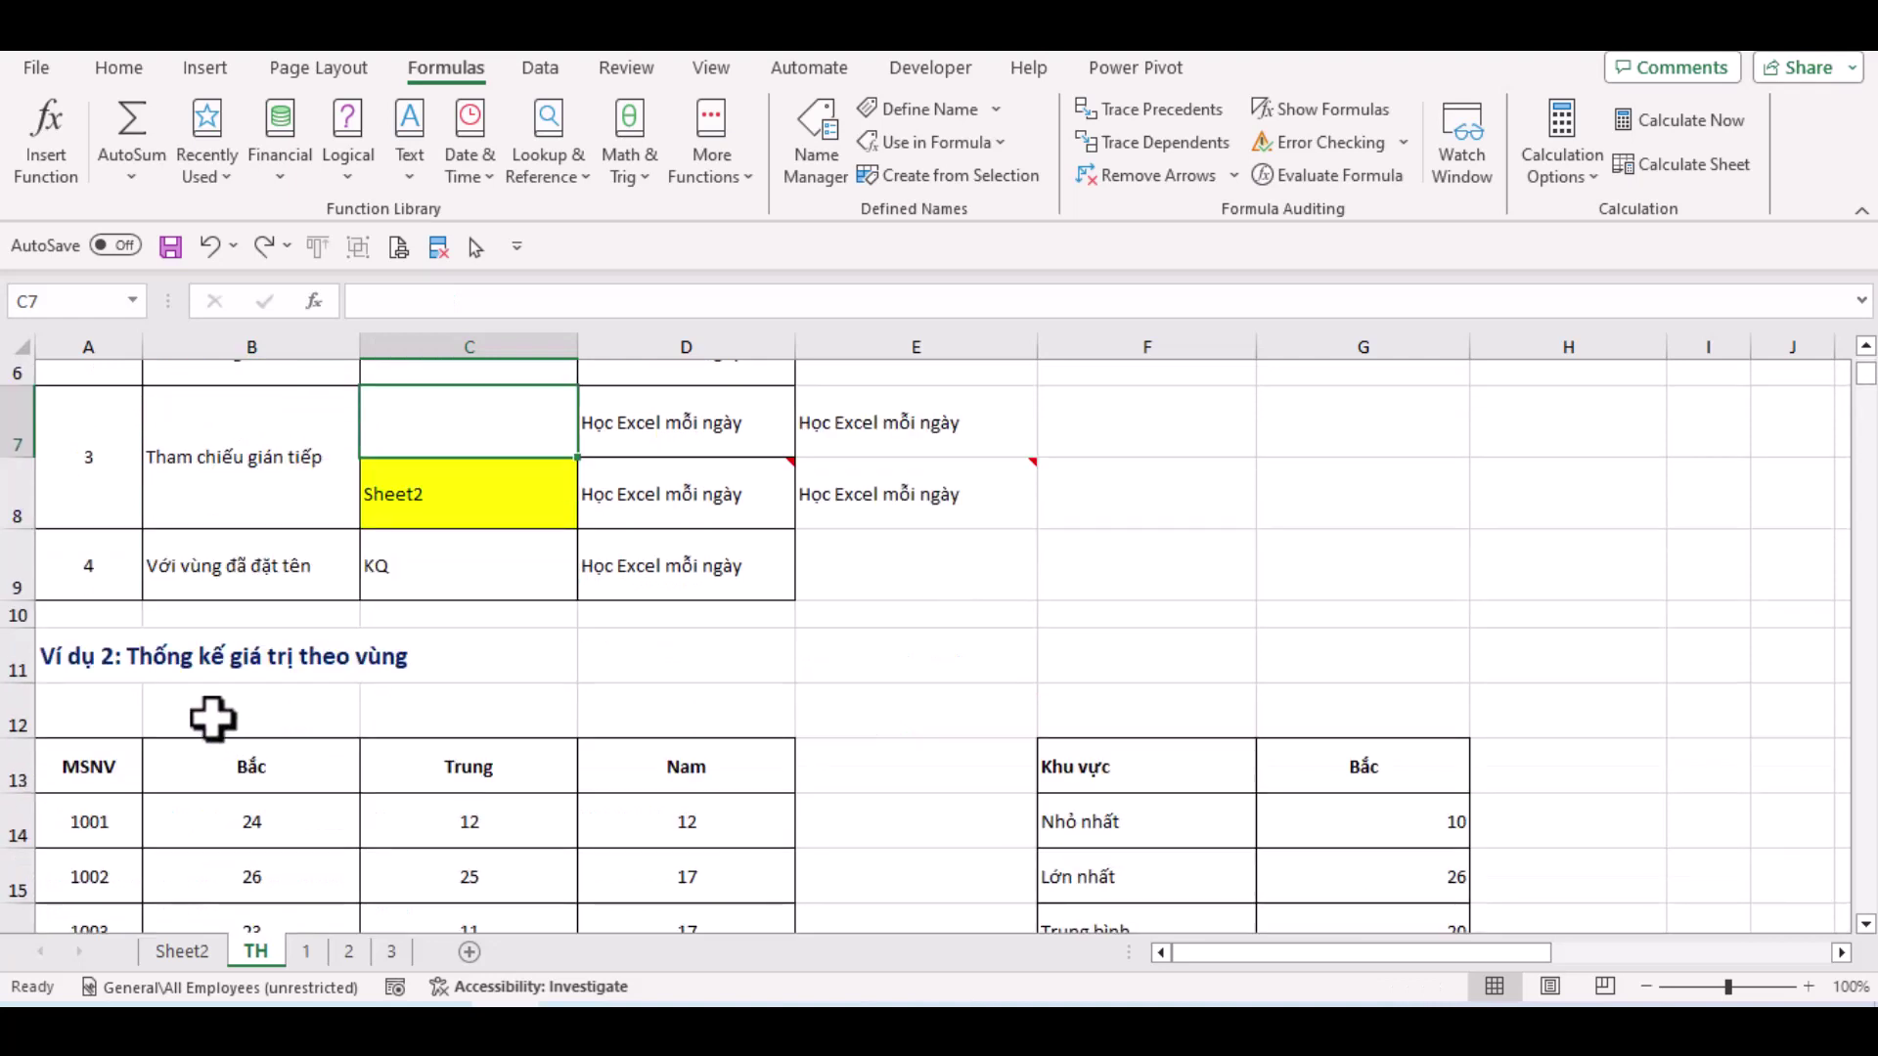
pyautogui.click(95, 671)
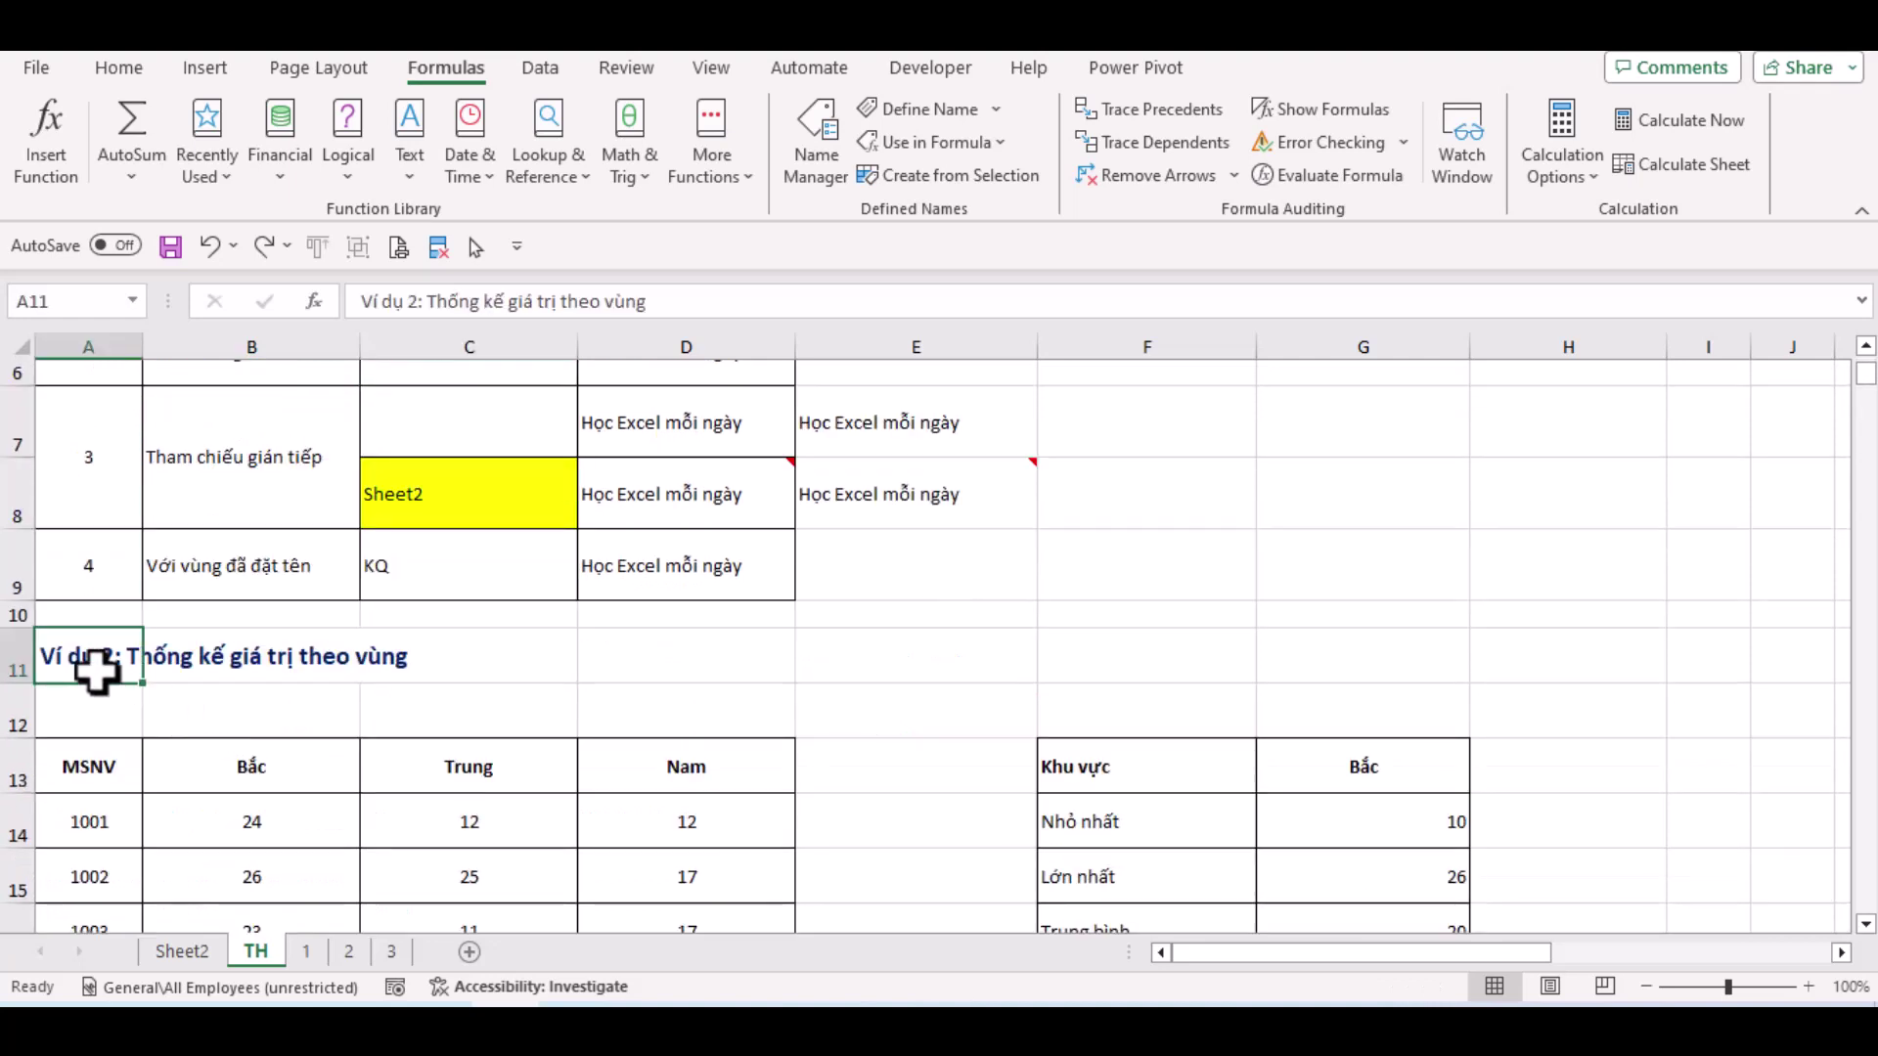
pyautogui.click(505, 303)
pyautogui.press('BackSpace')
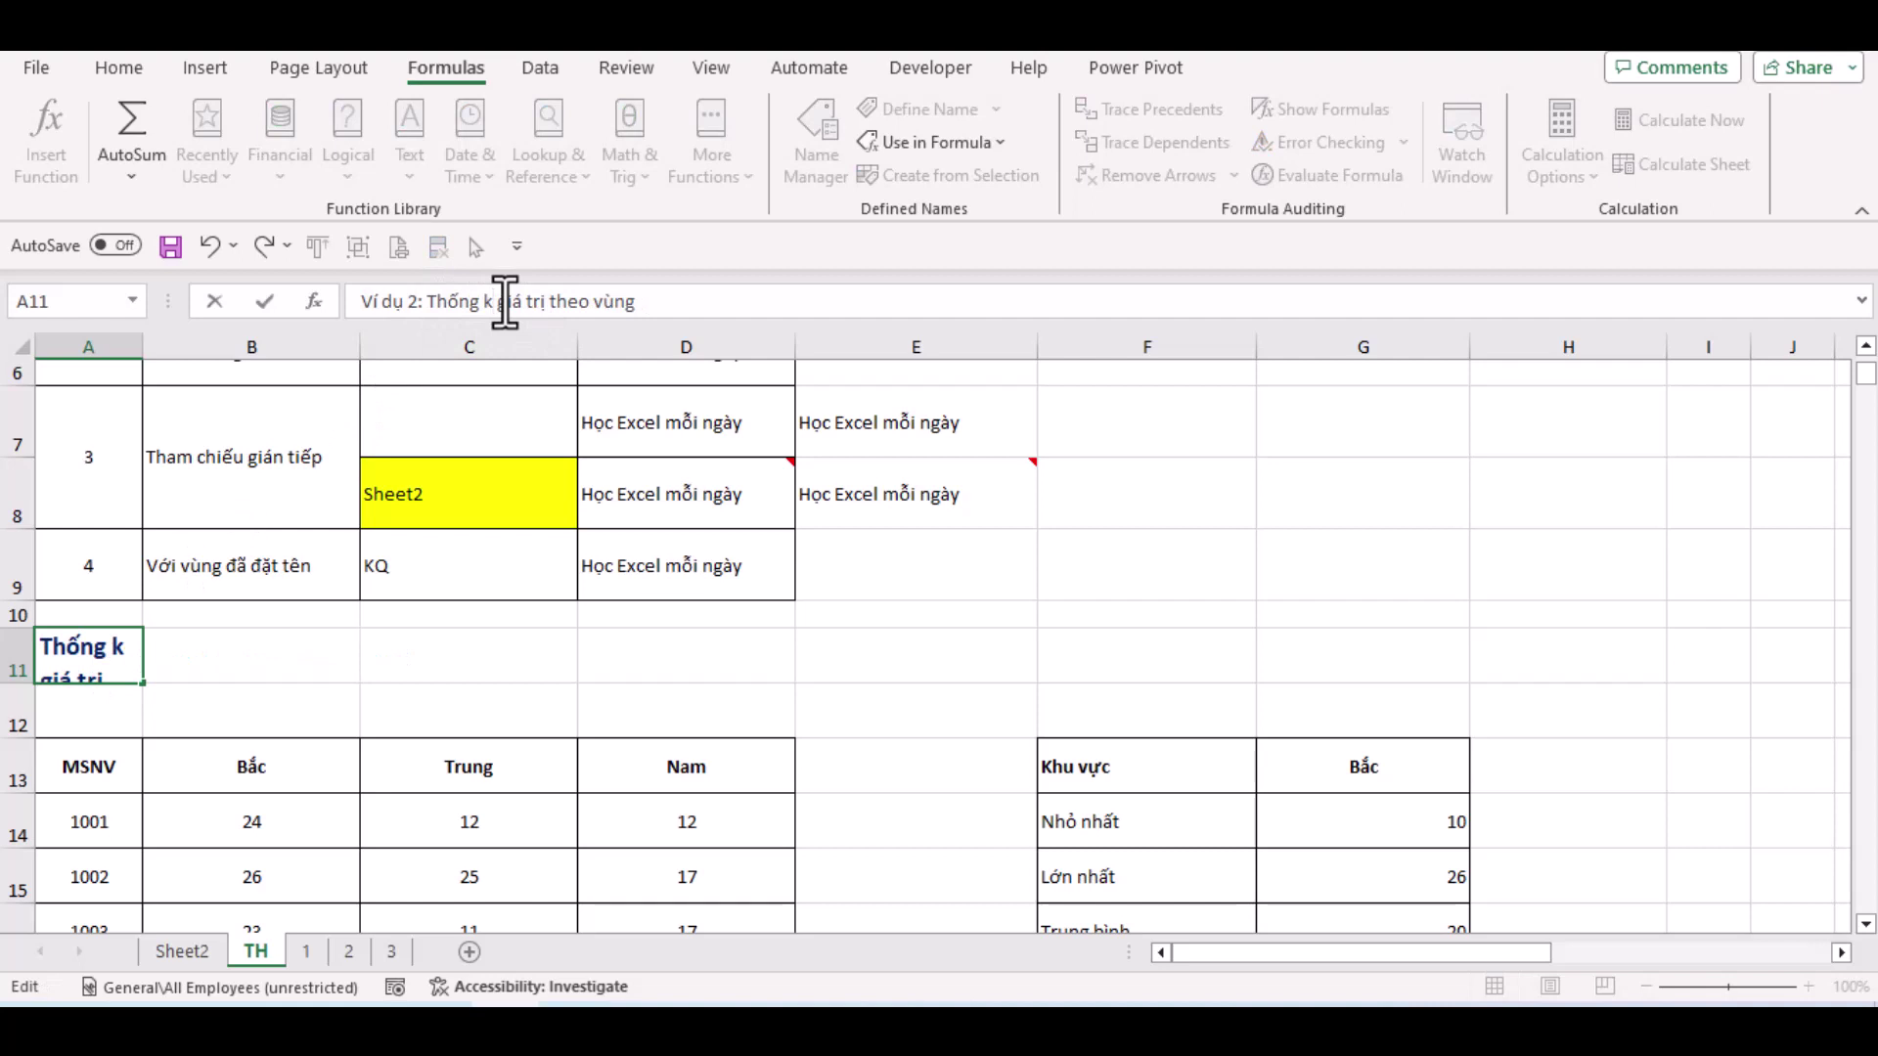
pyautogui.press('Return')
# Examine the region headings Bắc, Trung and Nam in row 13 of the Example 2 table
pyautogui.scroll(-1, 330, 792)
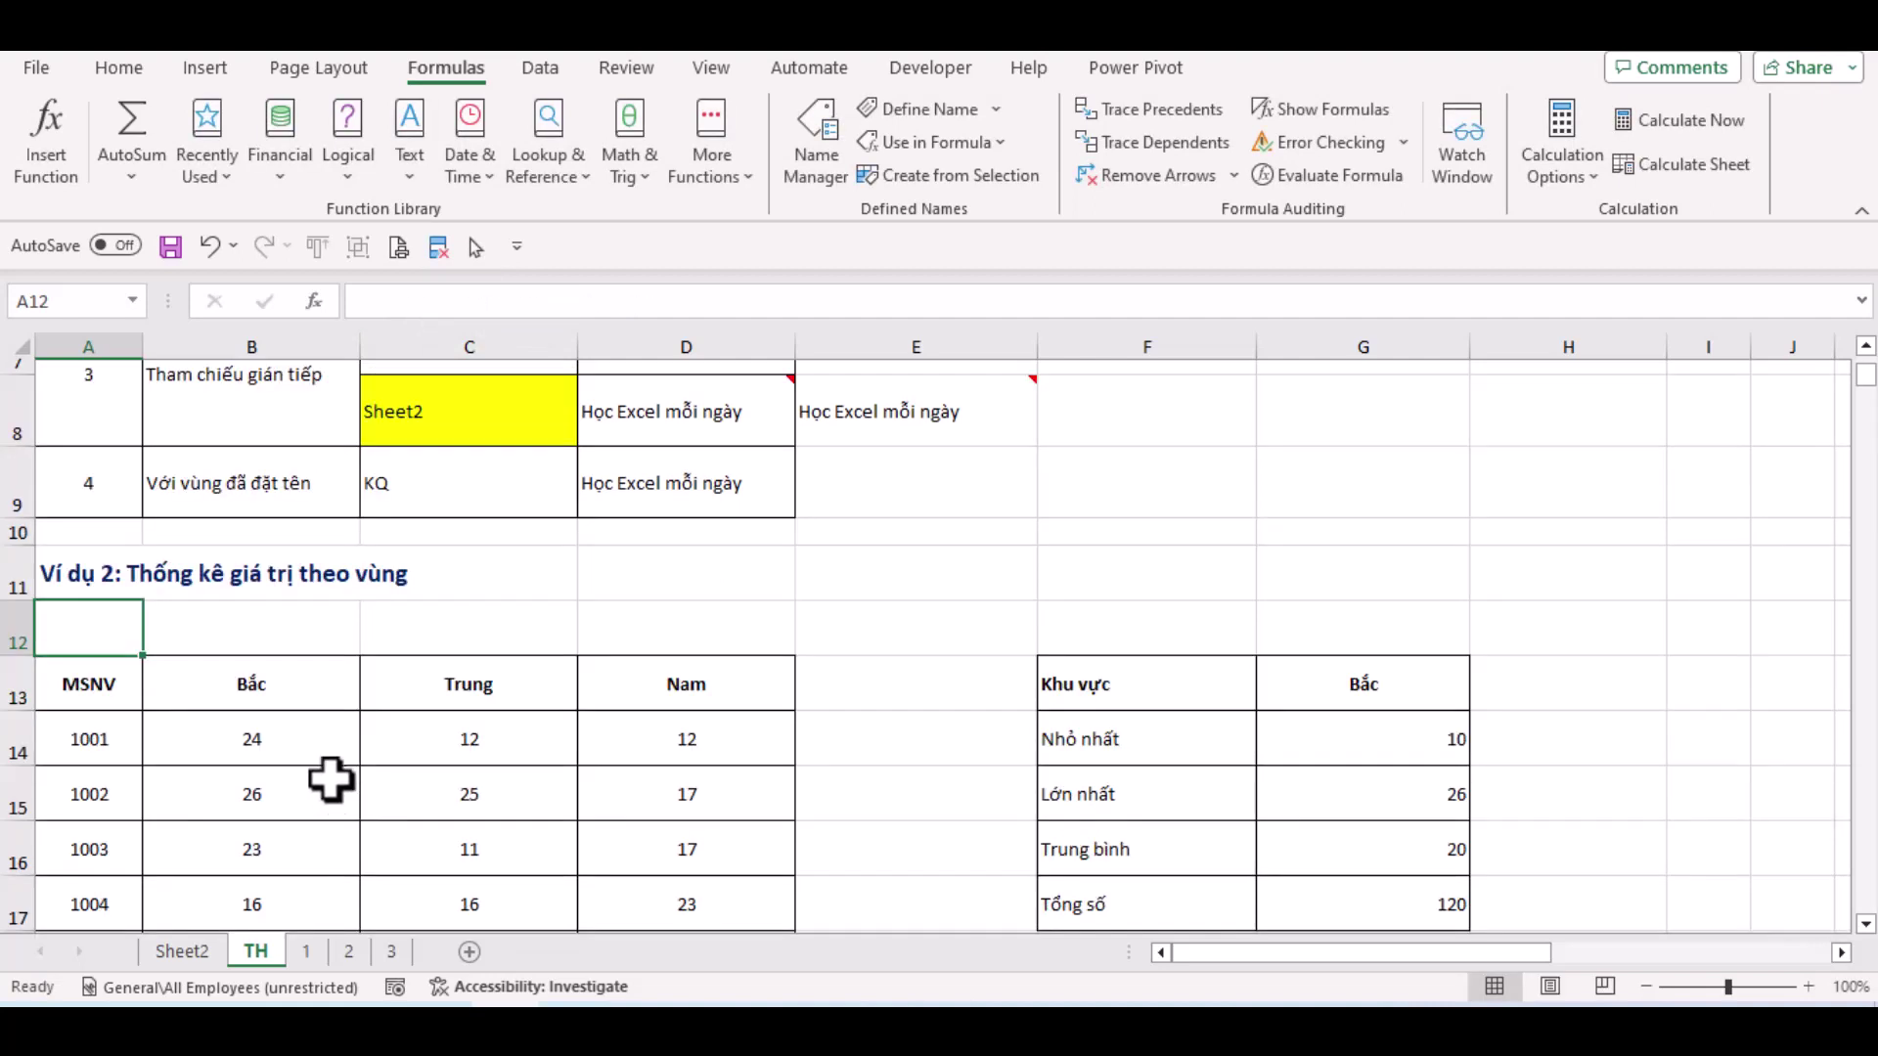
pyautogui.click(274, 697)
pyautogui.click(409, 688)
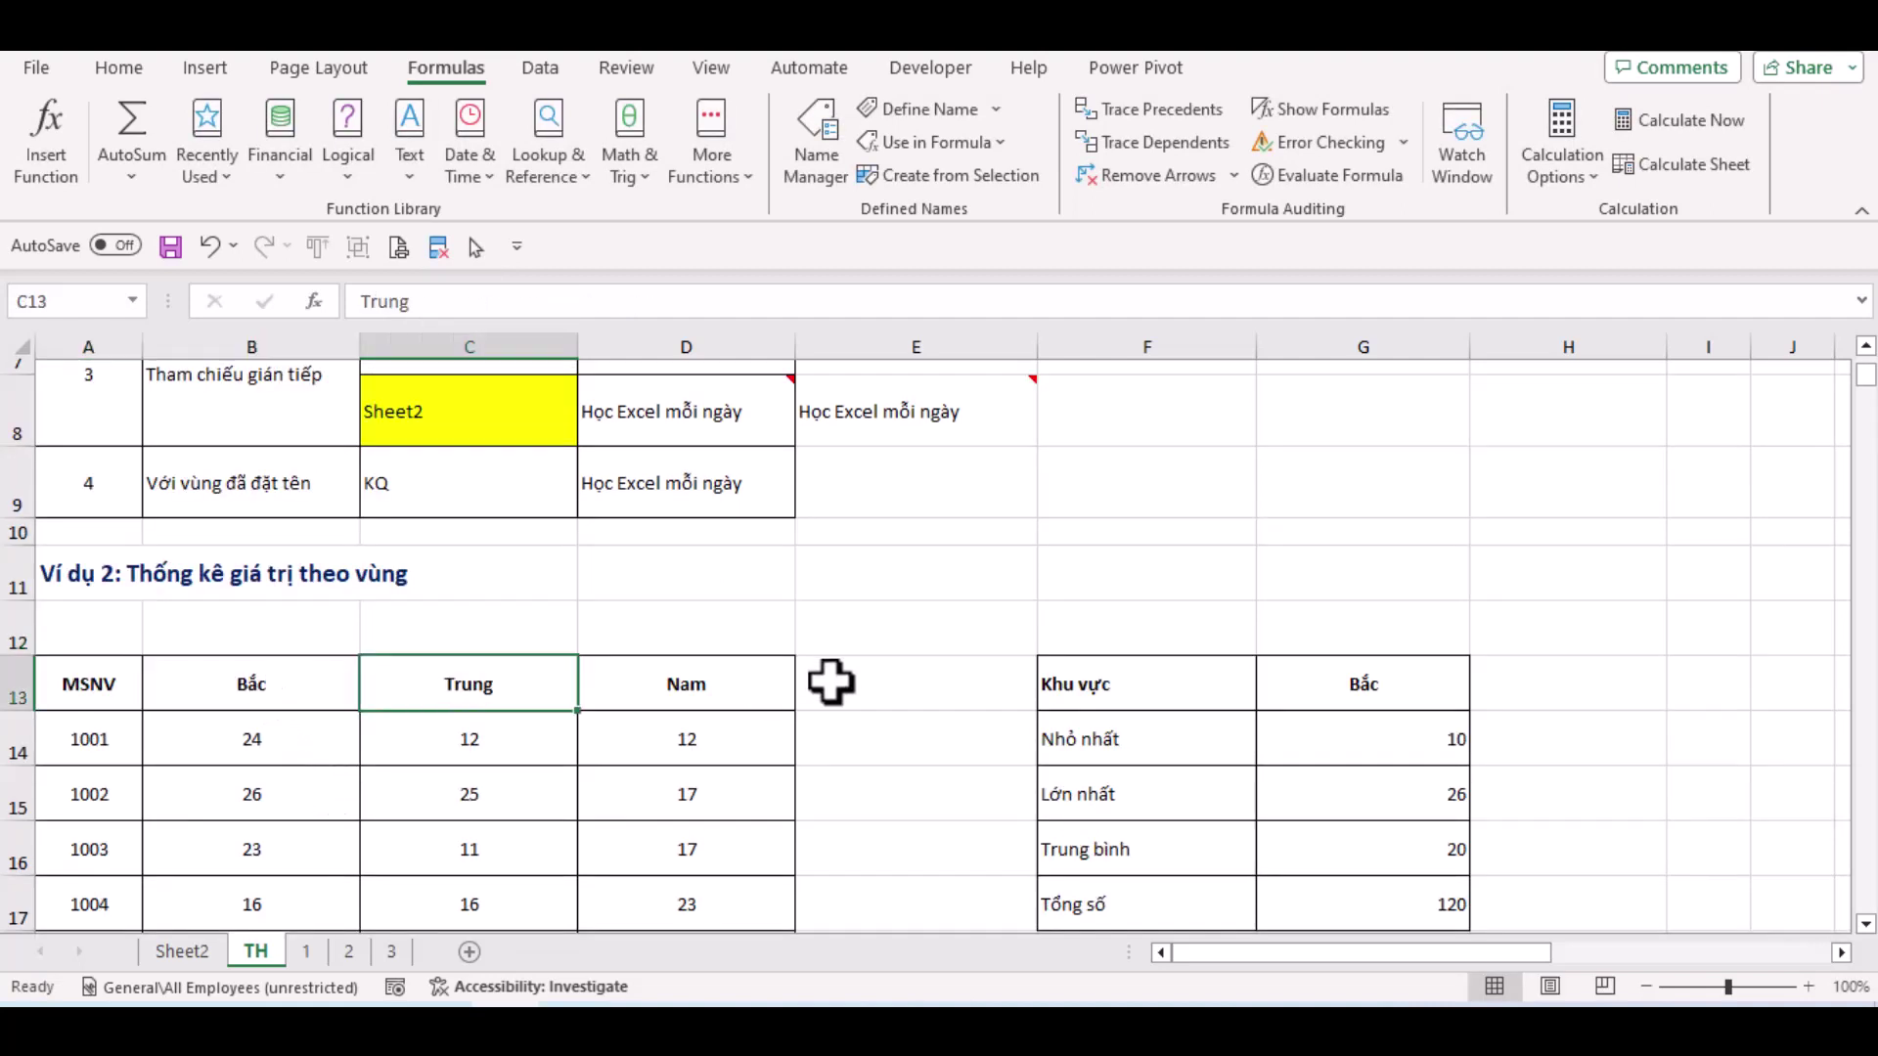
pyautogui.click(701, 681)
# Reword the end of the Example 2 heading in A11 so it reads "Ví dụ 2: Thống kê giá trị theo miền"
pyautogui.scroll(-1, 105, 577)
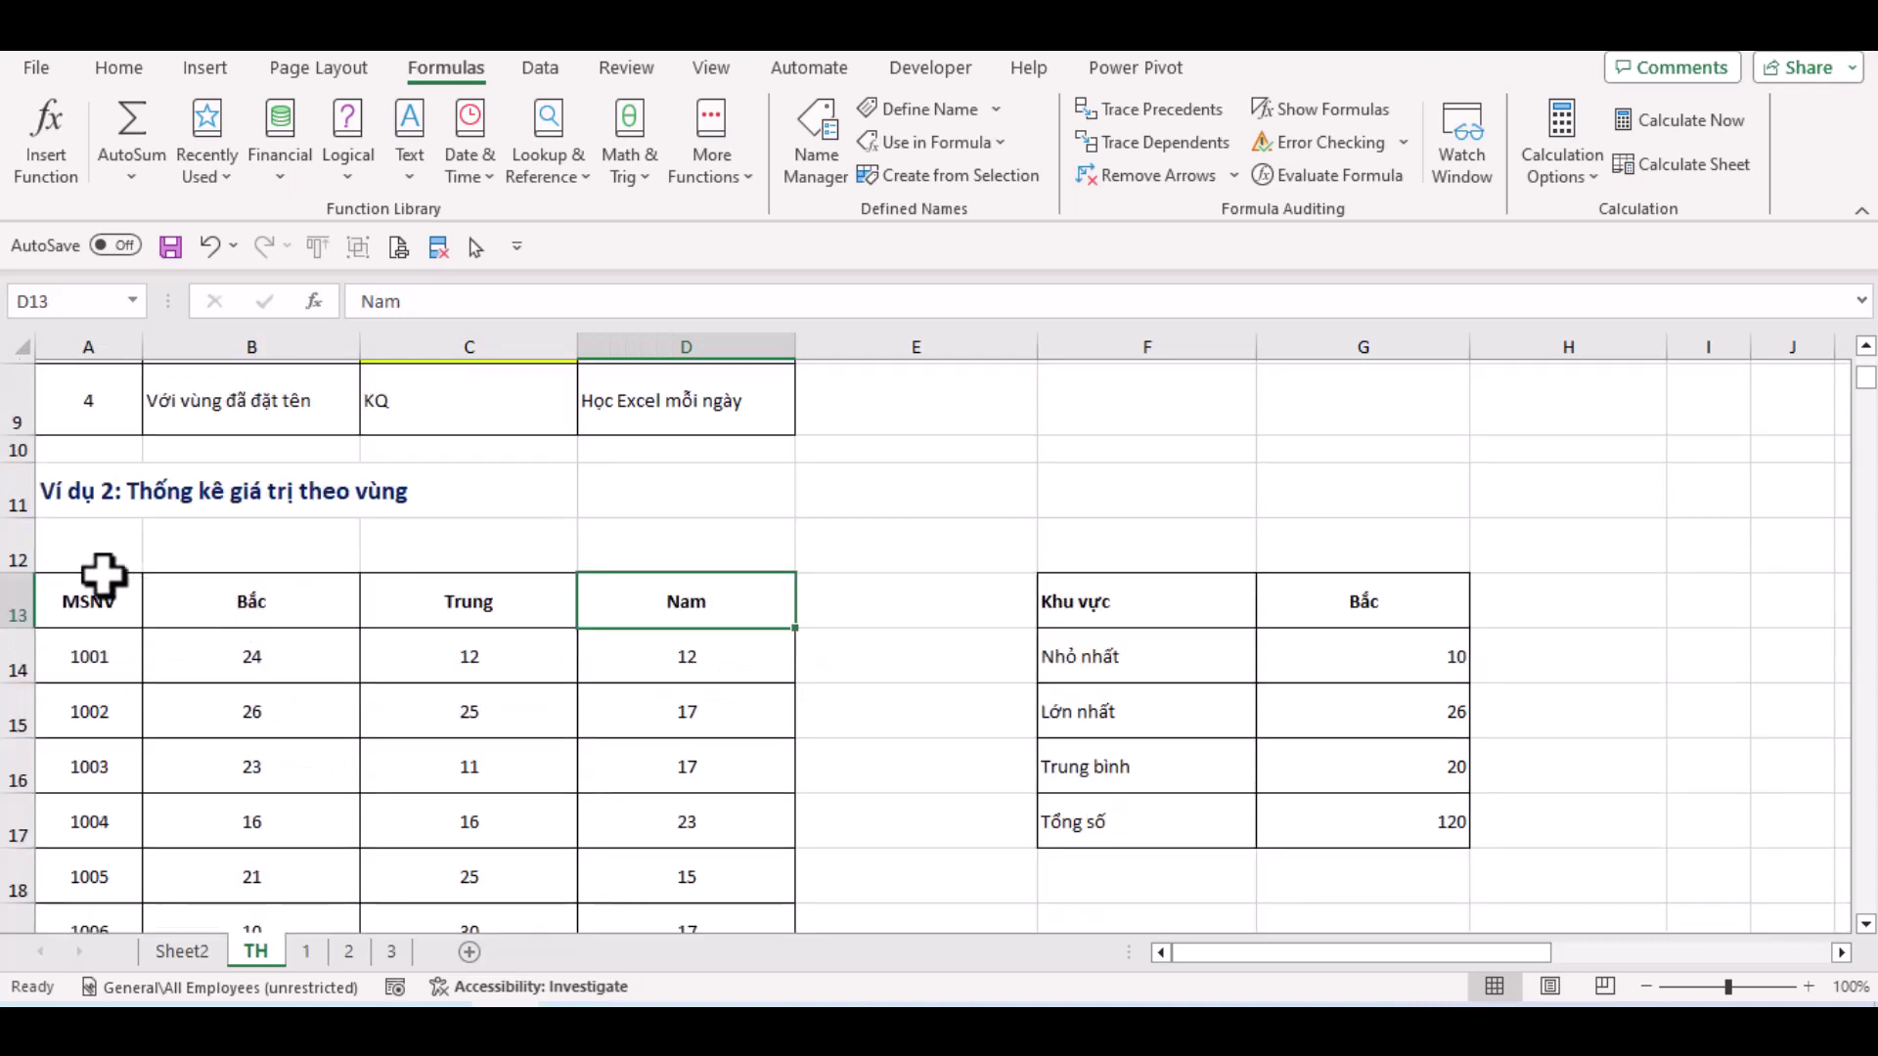
pyautogui.click(47, 467)
pyautogui.click(704, 302)
pyautogui.press('BackSpace')
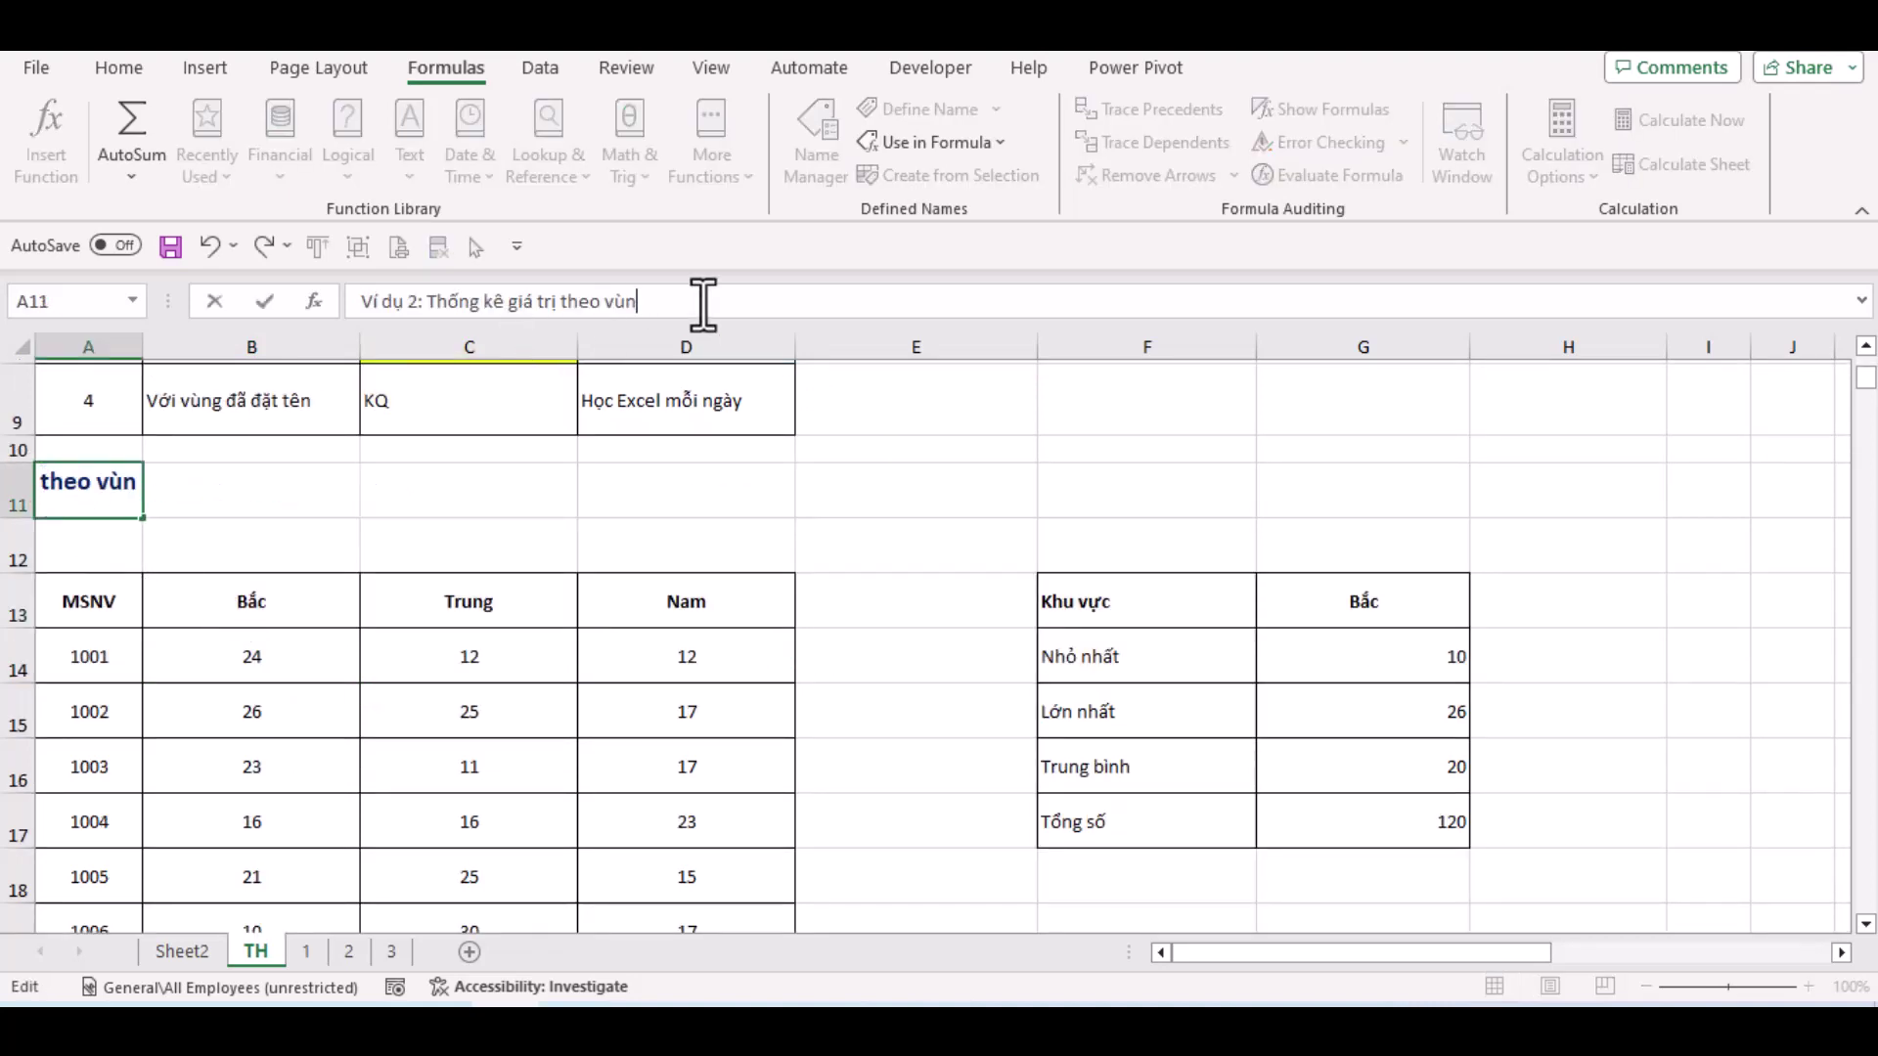
pyautogui.write('ền')
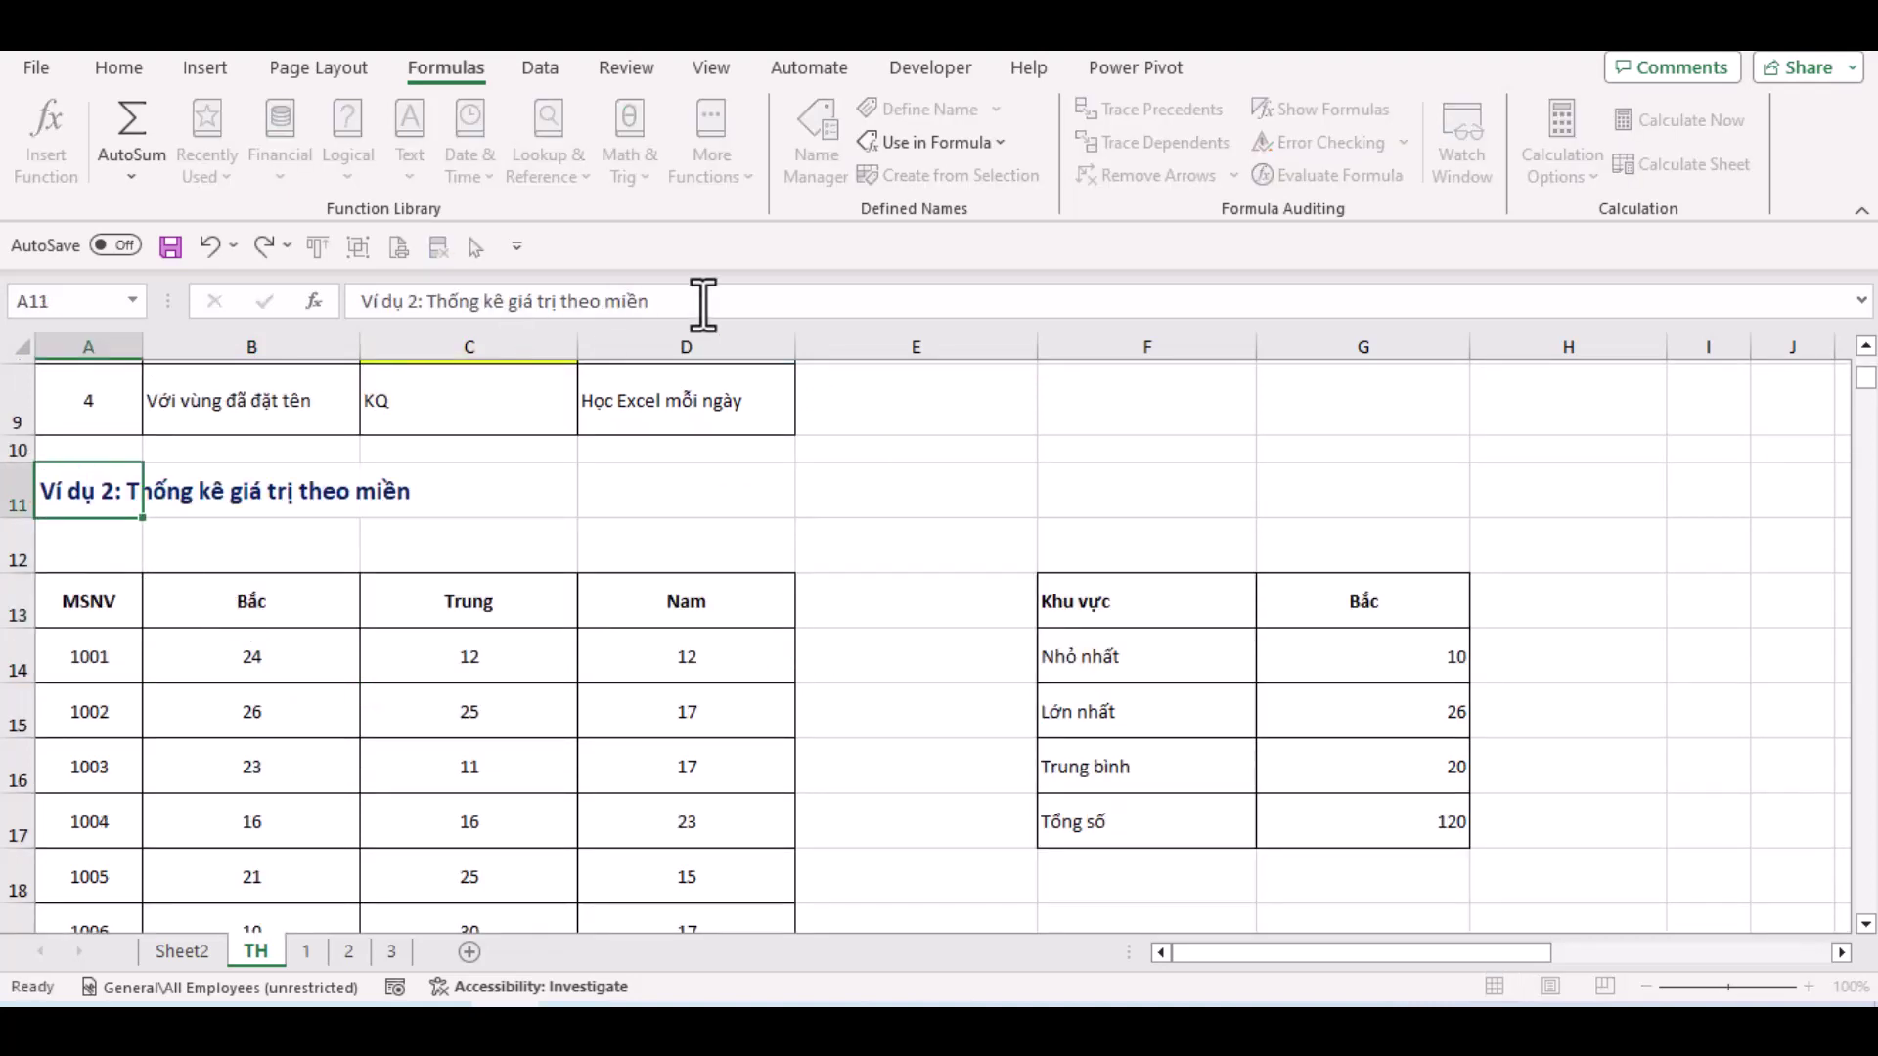
pyautogui.press('Return')
pyautogui.click(531, 583)
pyautogui.scroll(-1, 533, 577)
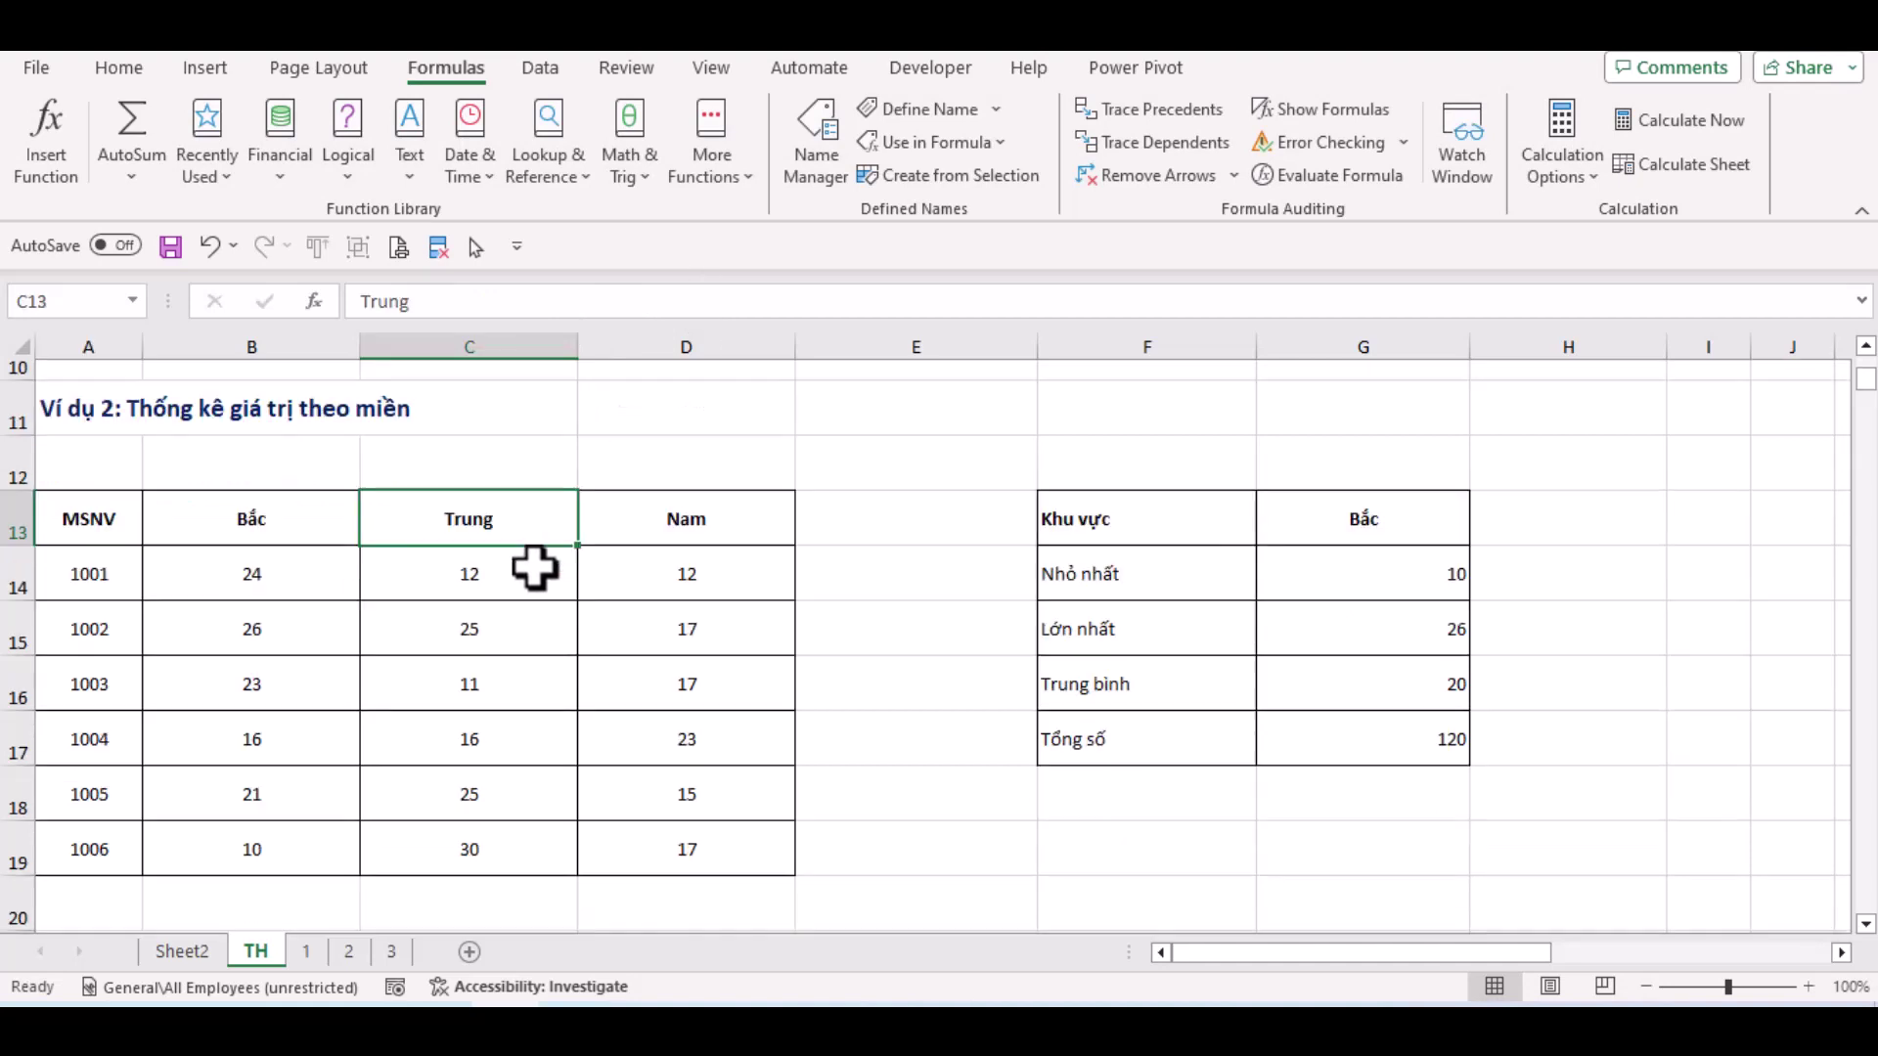
# Review the statistic labels Nhỏ nhất, Lớn nhất, Trung bình and Tổng số in F14:F17
pyautogui.click(1177, 562)
pyautogui.moveTo(1177, 562); pyautogui.dragTo(1183, 717)
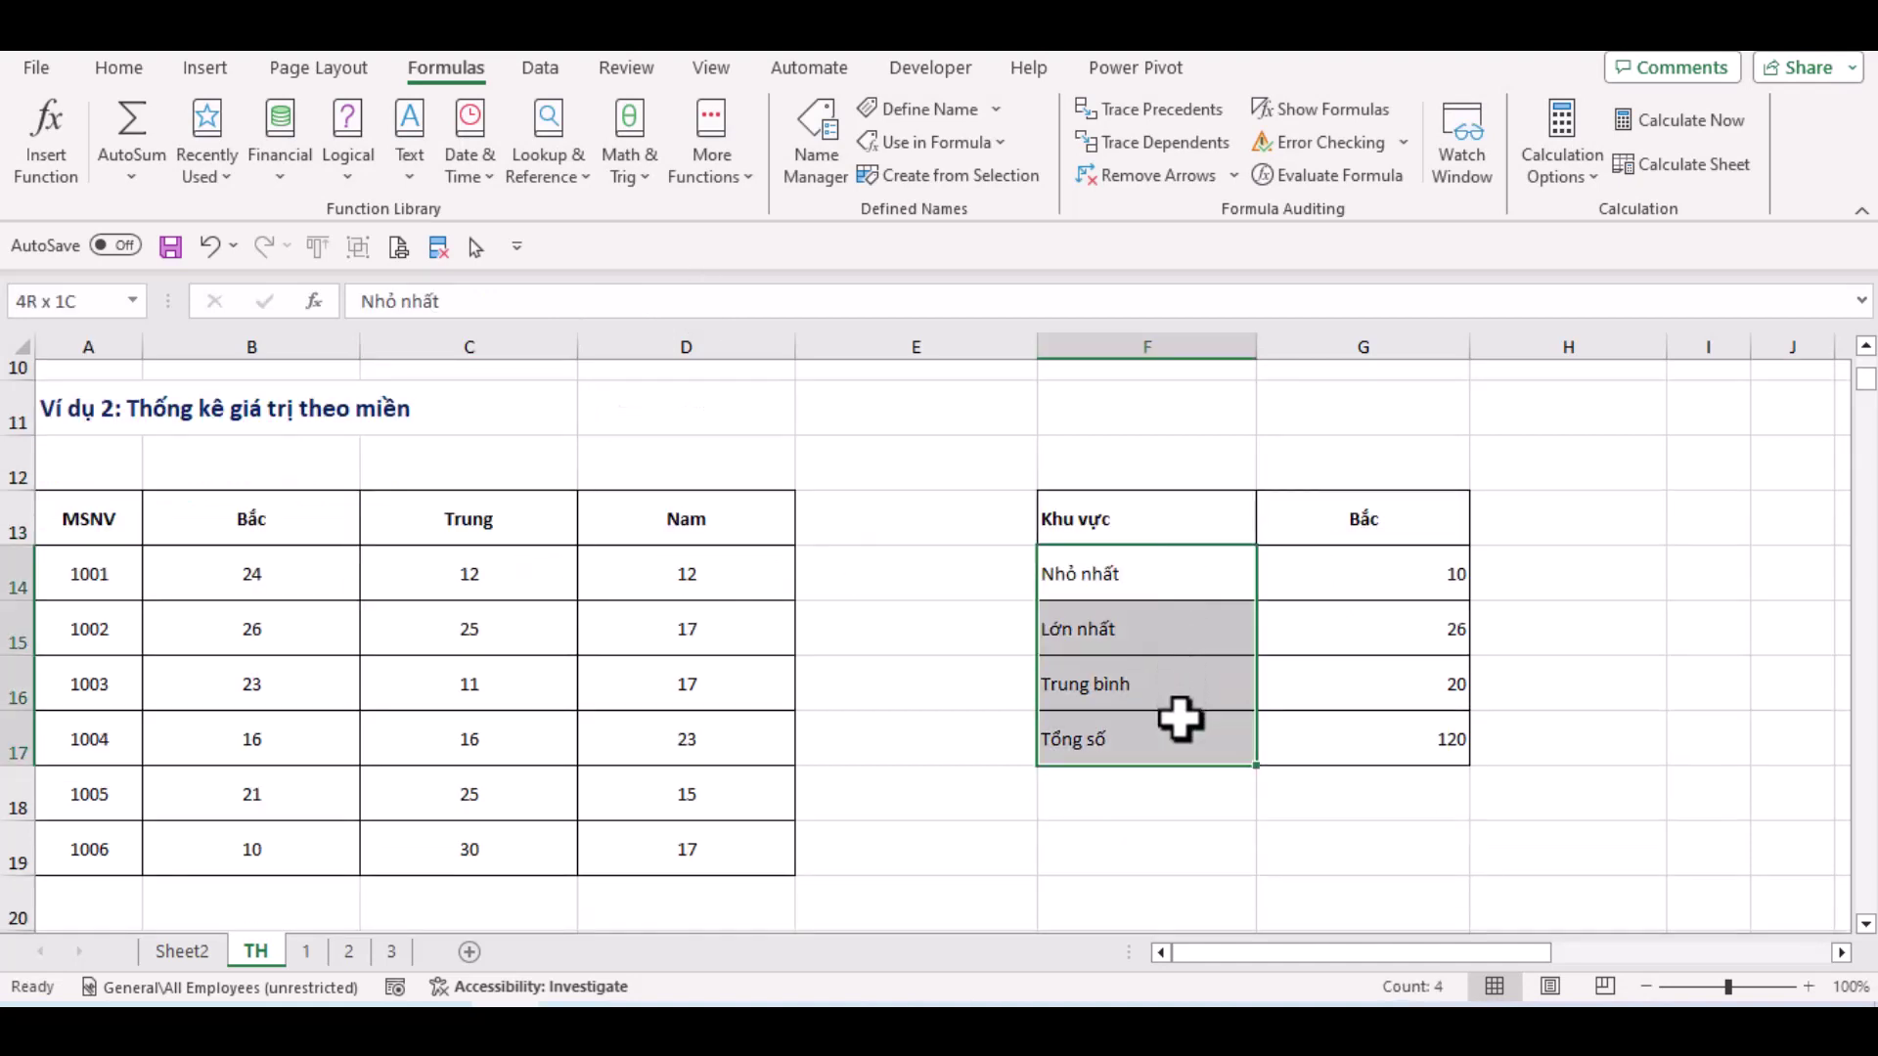
pyautogui.click(1425, 566)
pyautogui.click(1119, 578)
pyautogui.click(1113, 651)
pyautogui.click(1125, 682)
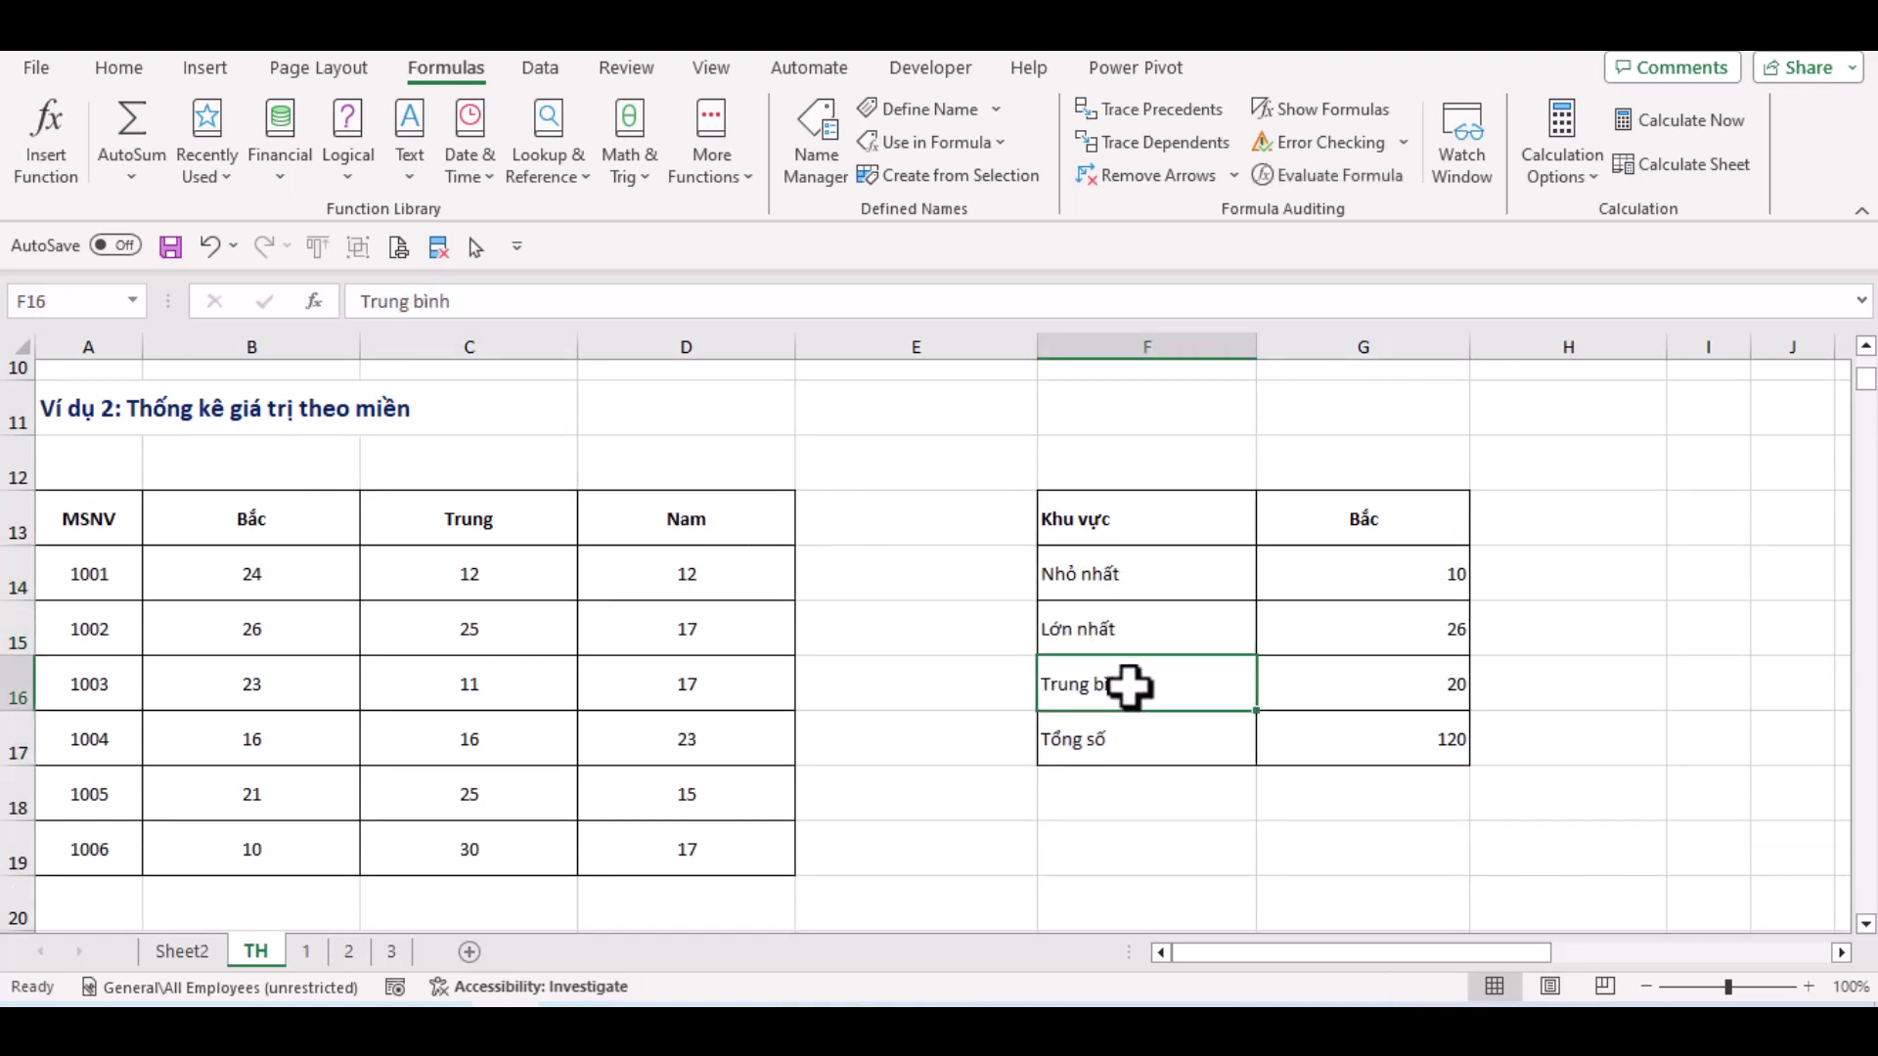
pyautogui.click(1126, 738)
# Enter the matching function names Min, Max, Average and Sum in H14:H17 beside the statistics table
pyautogui.click(1562, 581)
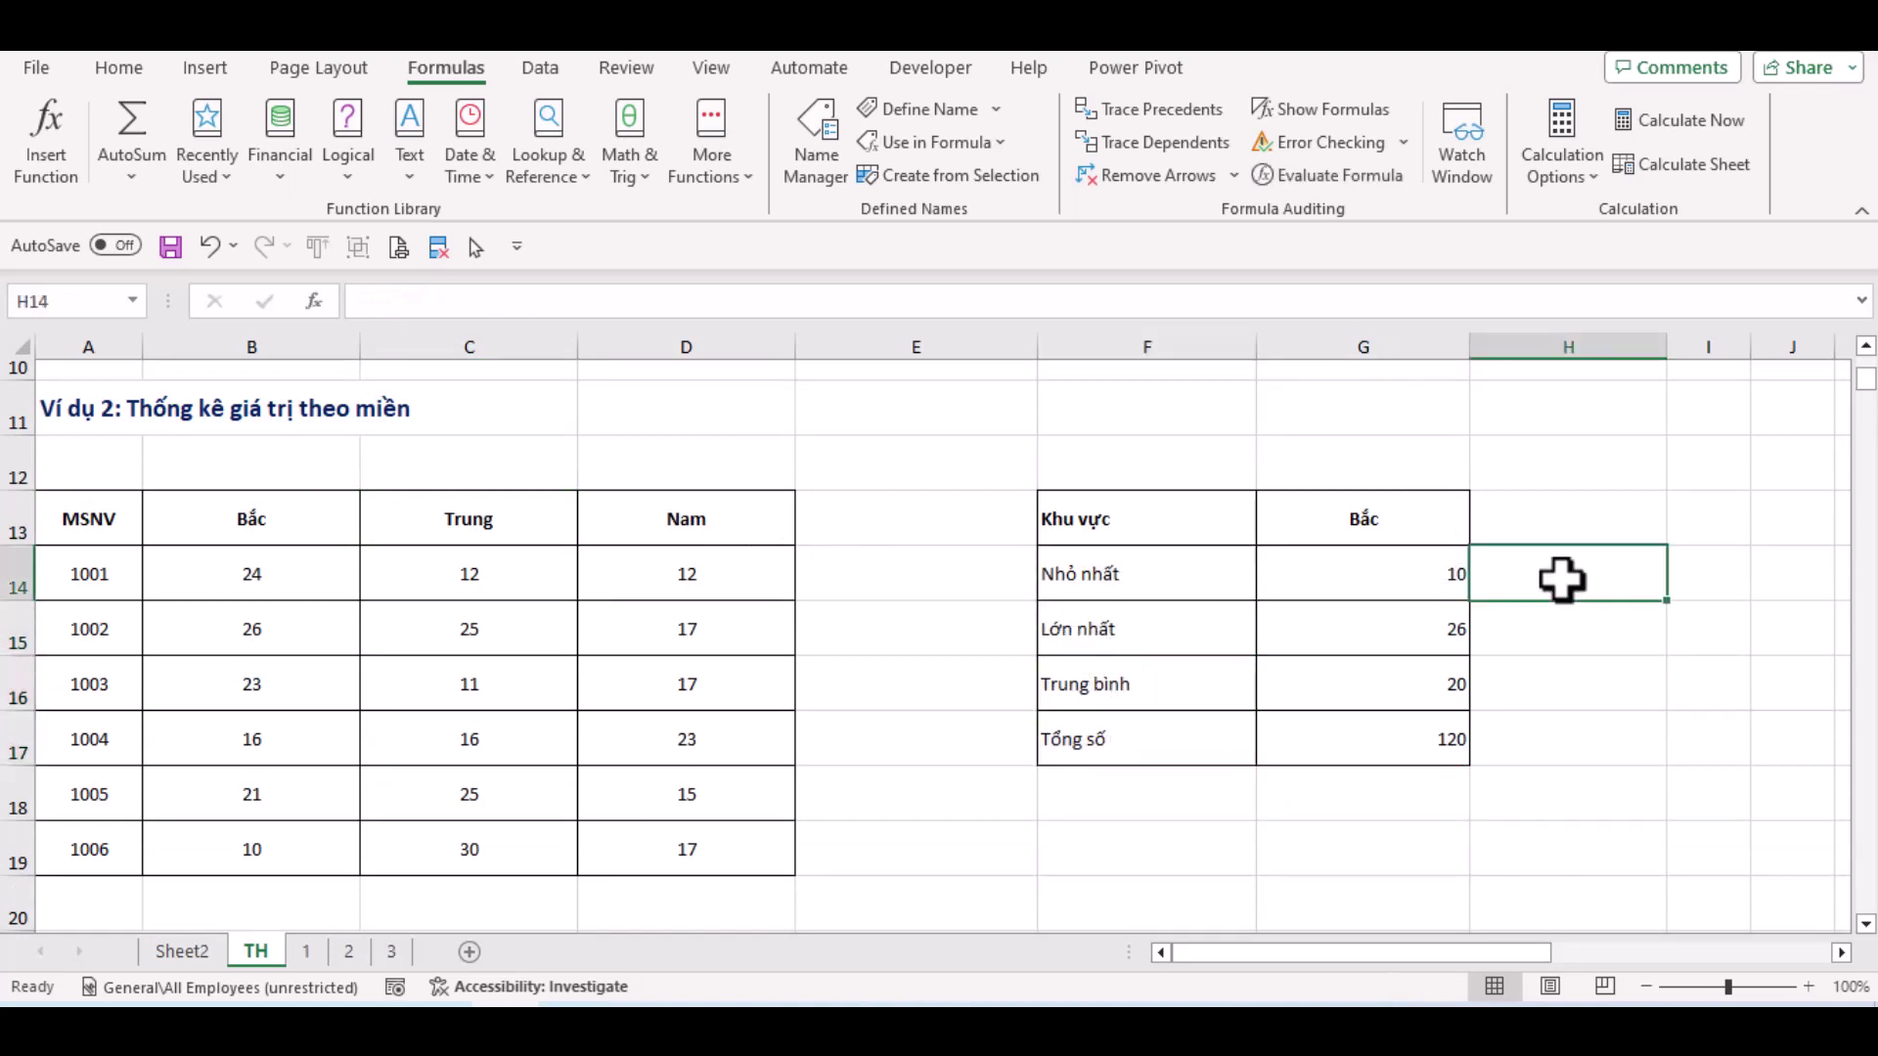
pyautogui.write('Min')
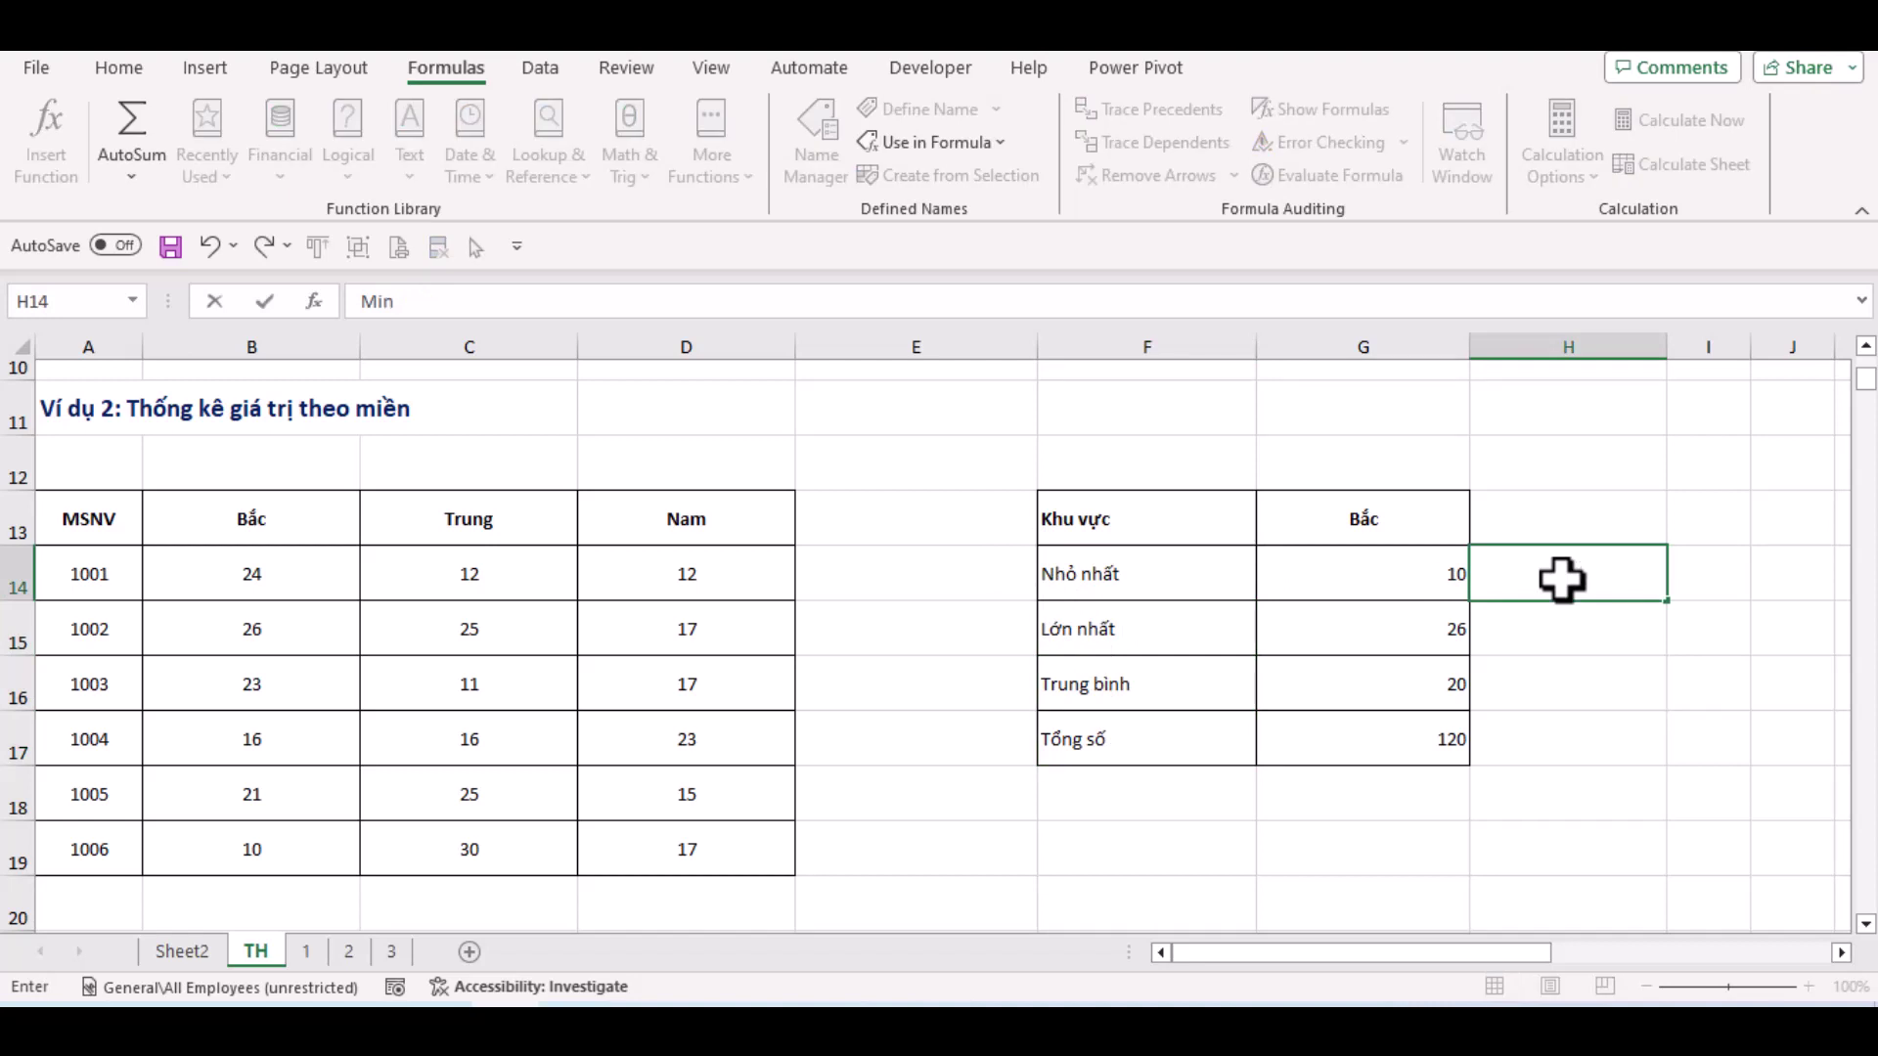
pyautogui.press('Return')
pyautogui.write('Max')
pyautogui.press('Return')
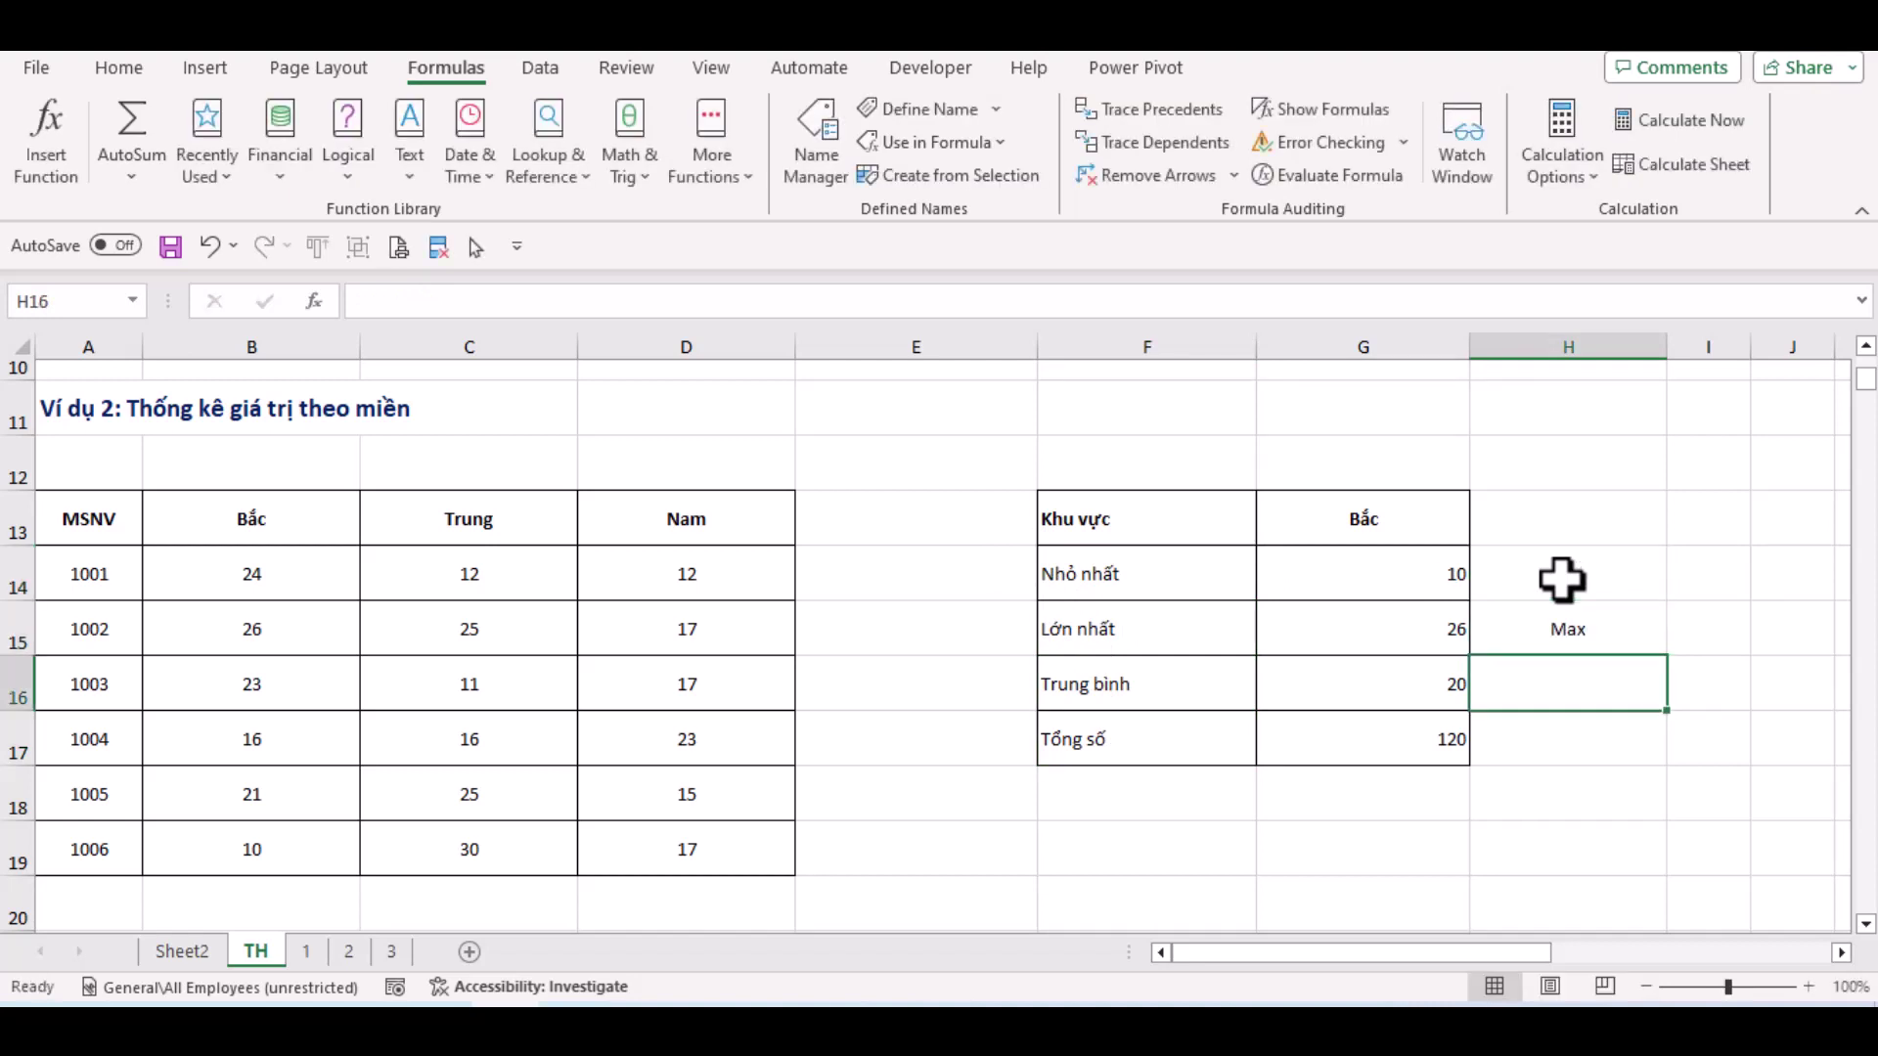
pyautogui.write('Ave')
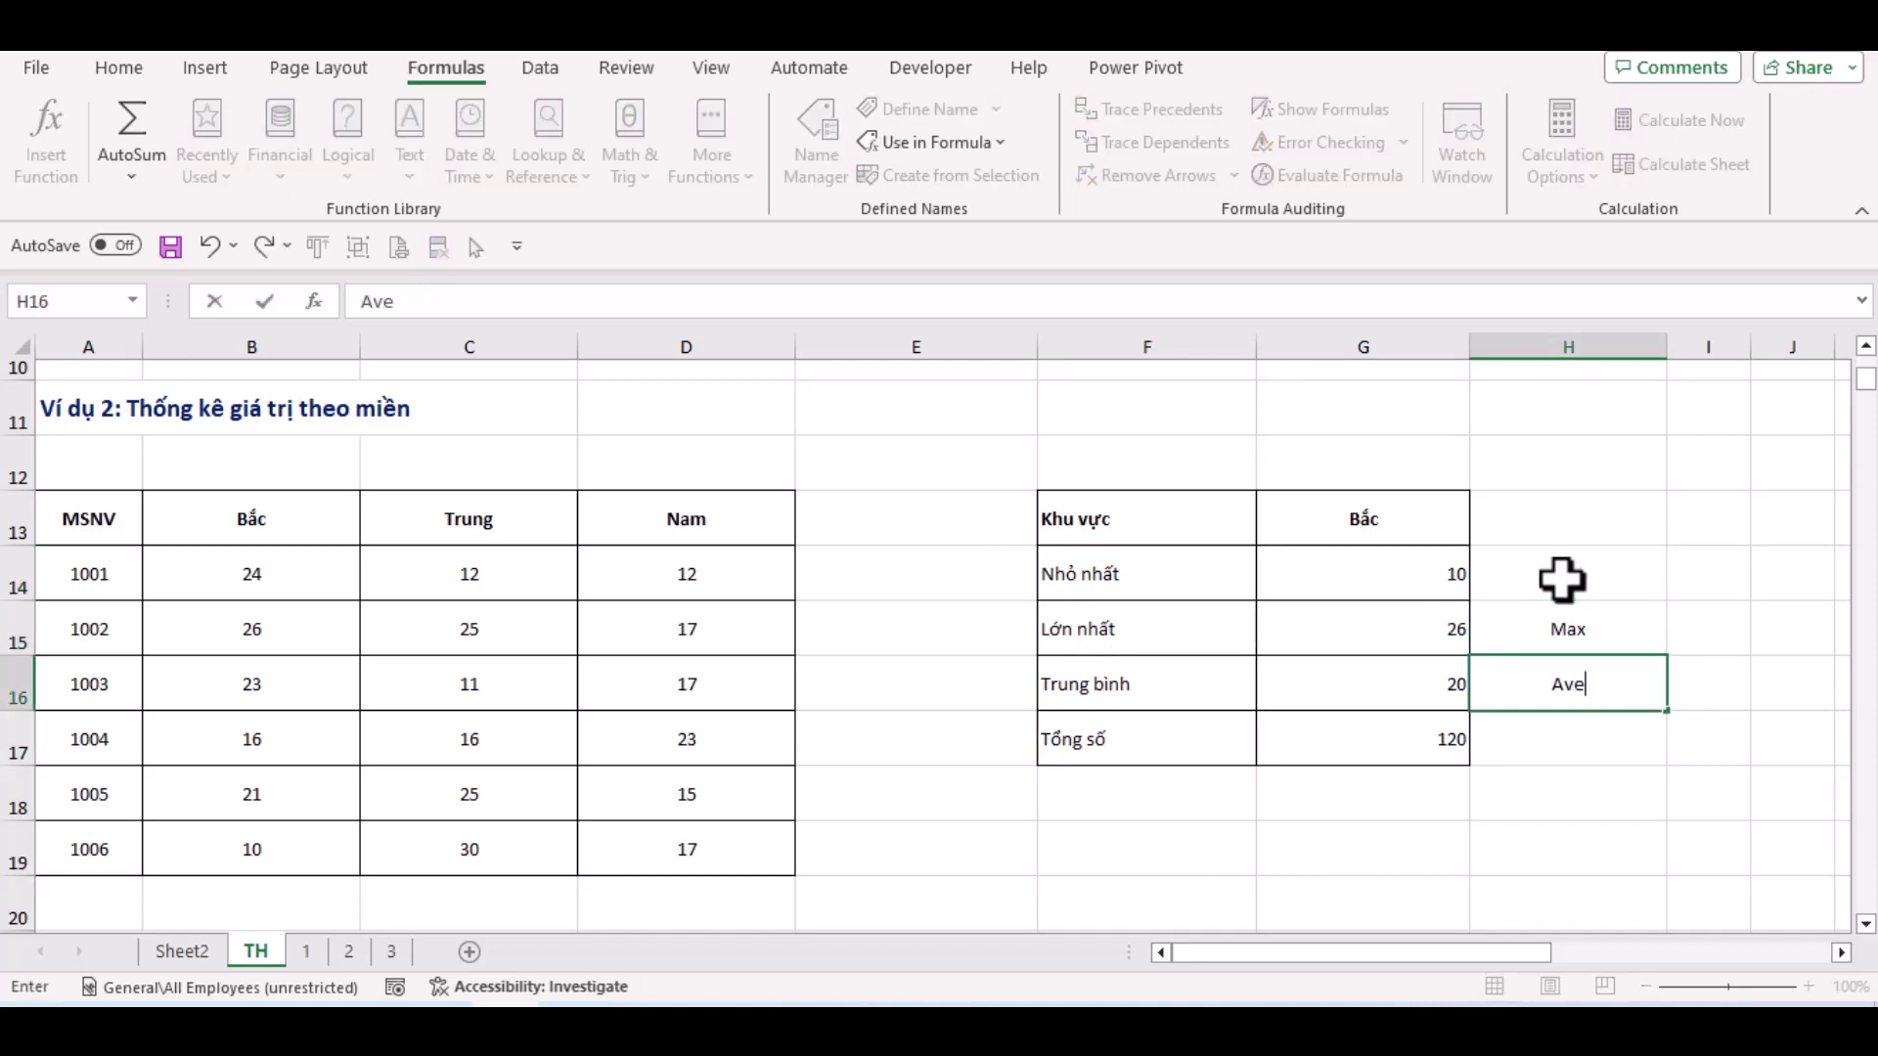
pyautogui.write('rage')
pyautogui.press('Return')
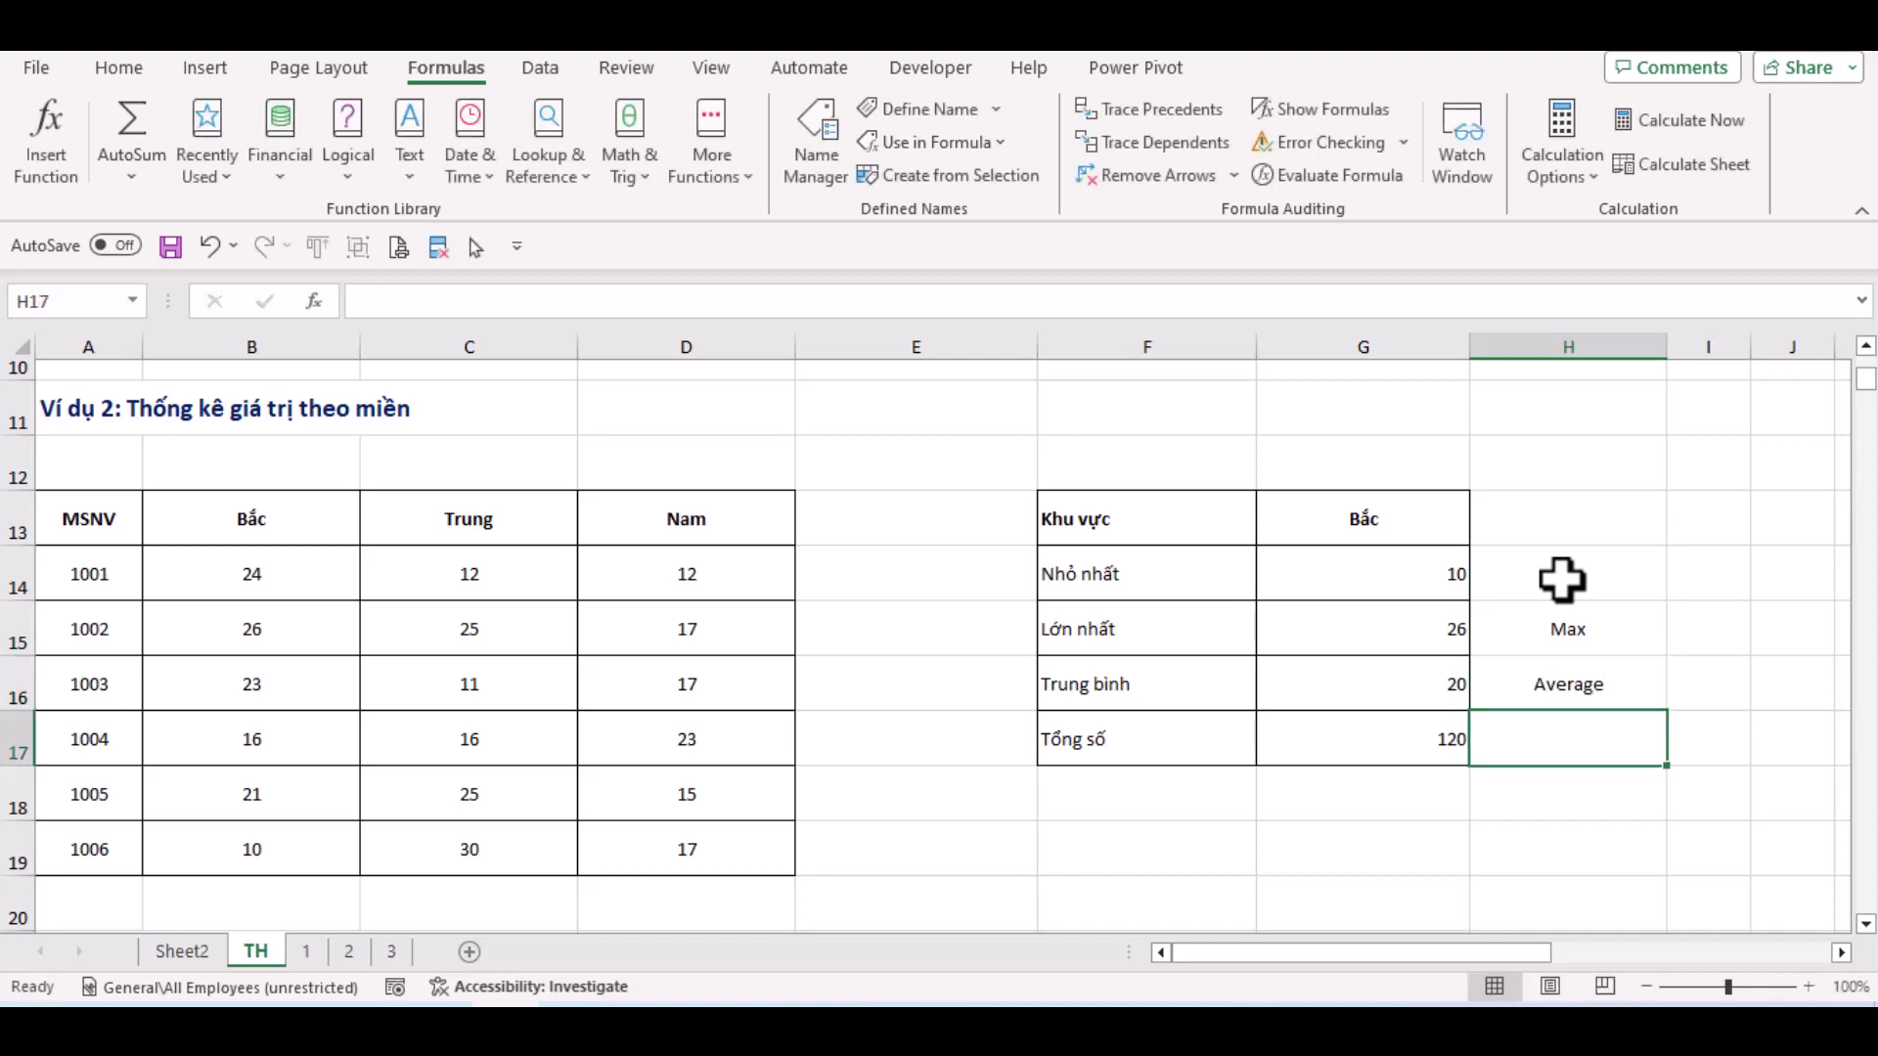
pyautogui.write('S')
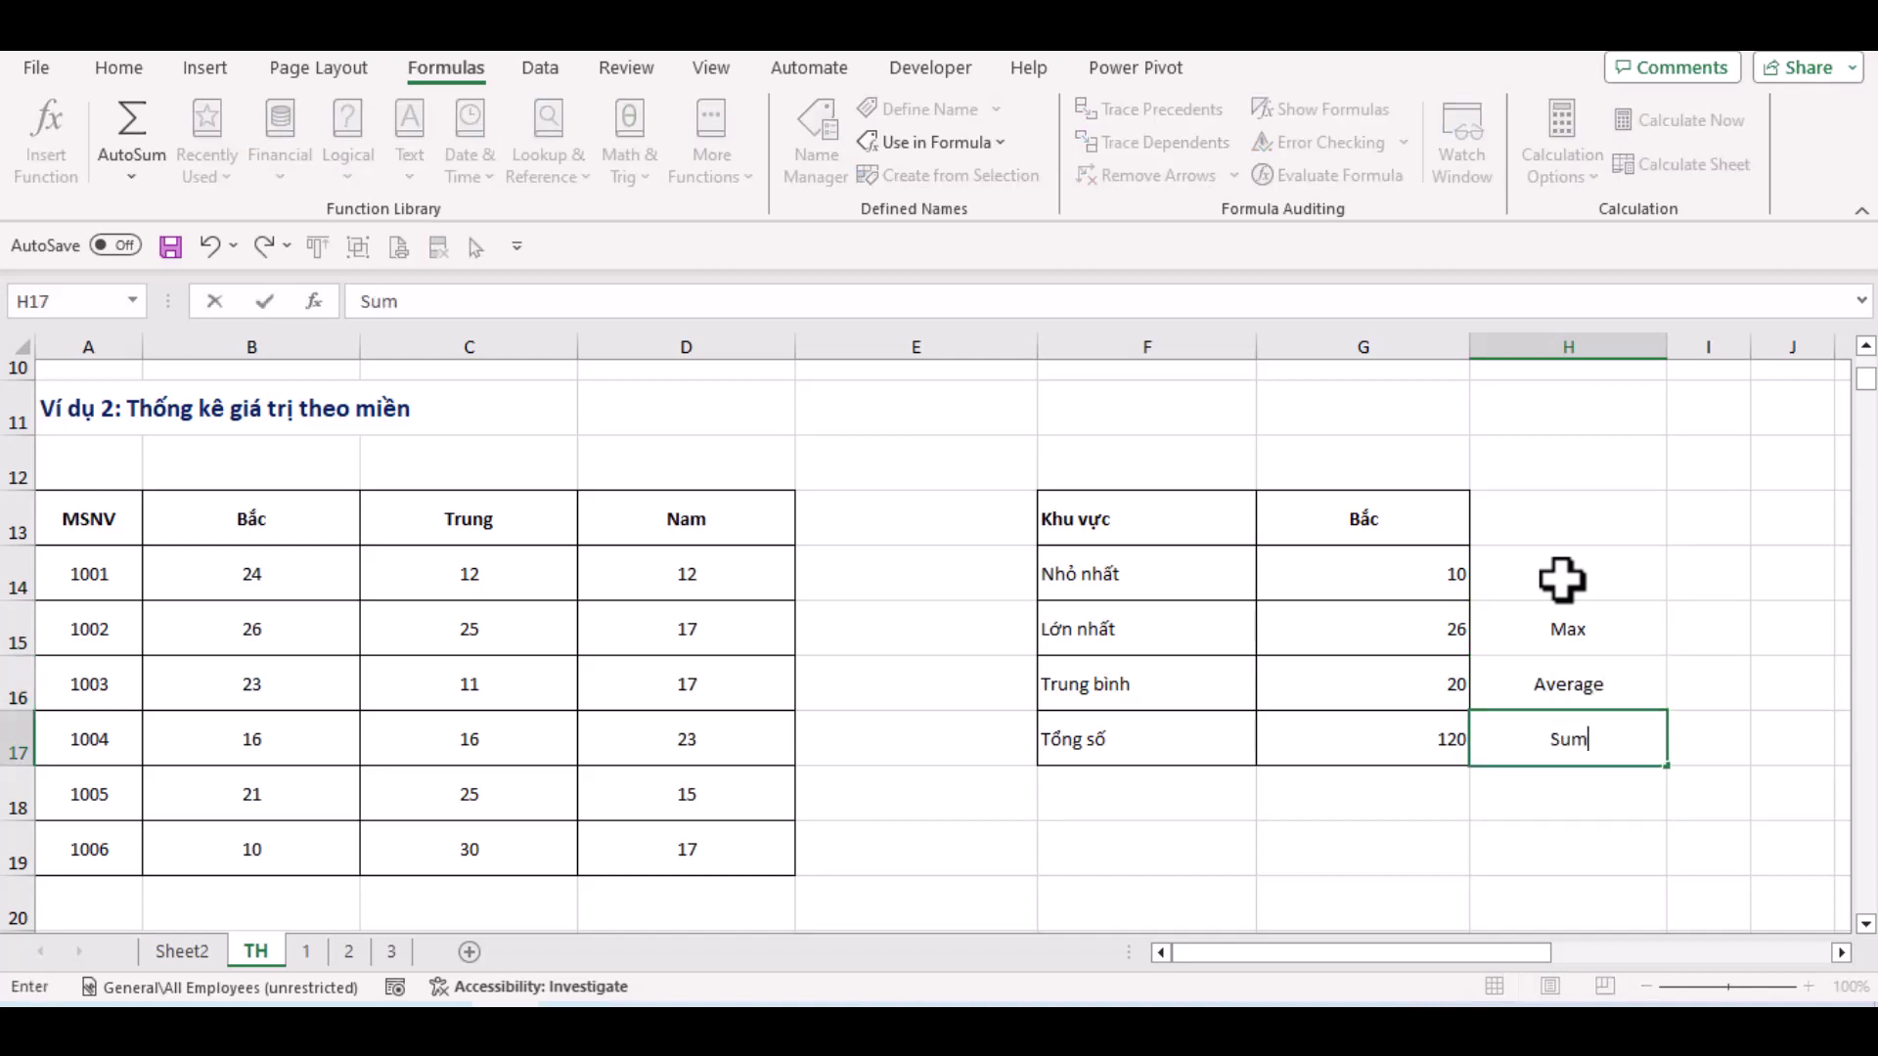
pyautogui.write('um')
pyautogui.press('Return')
pyautogui.moveTo(1561, 581); pyautogui.dragTo(1564, 713)
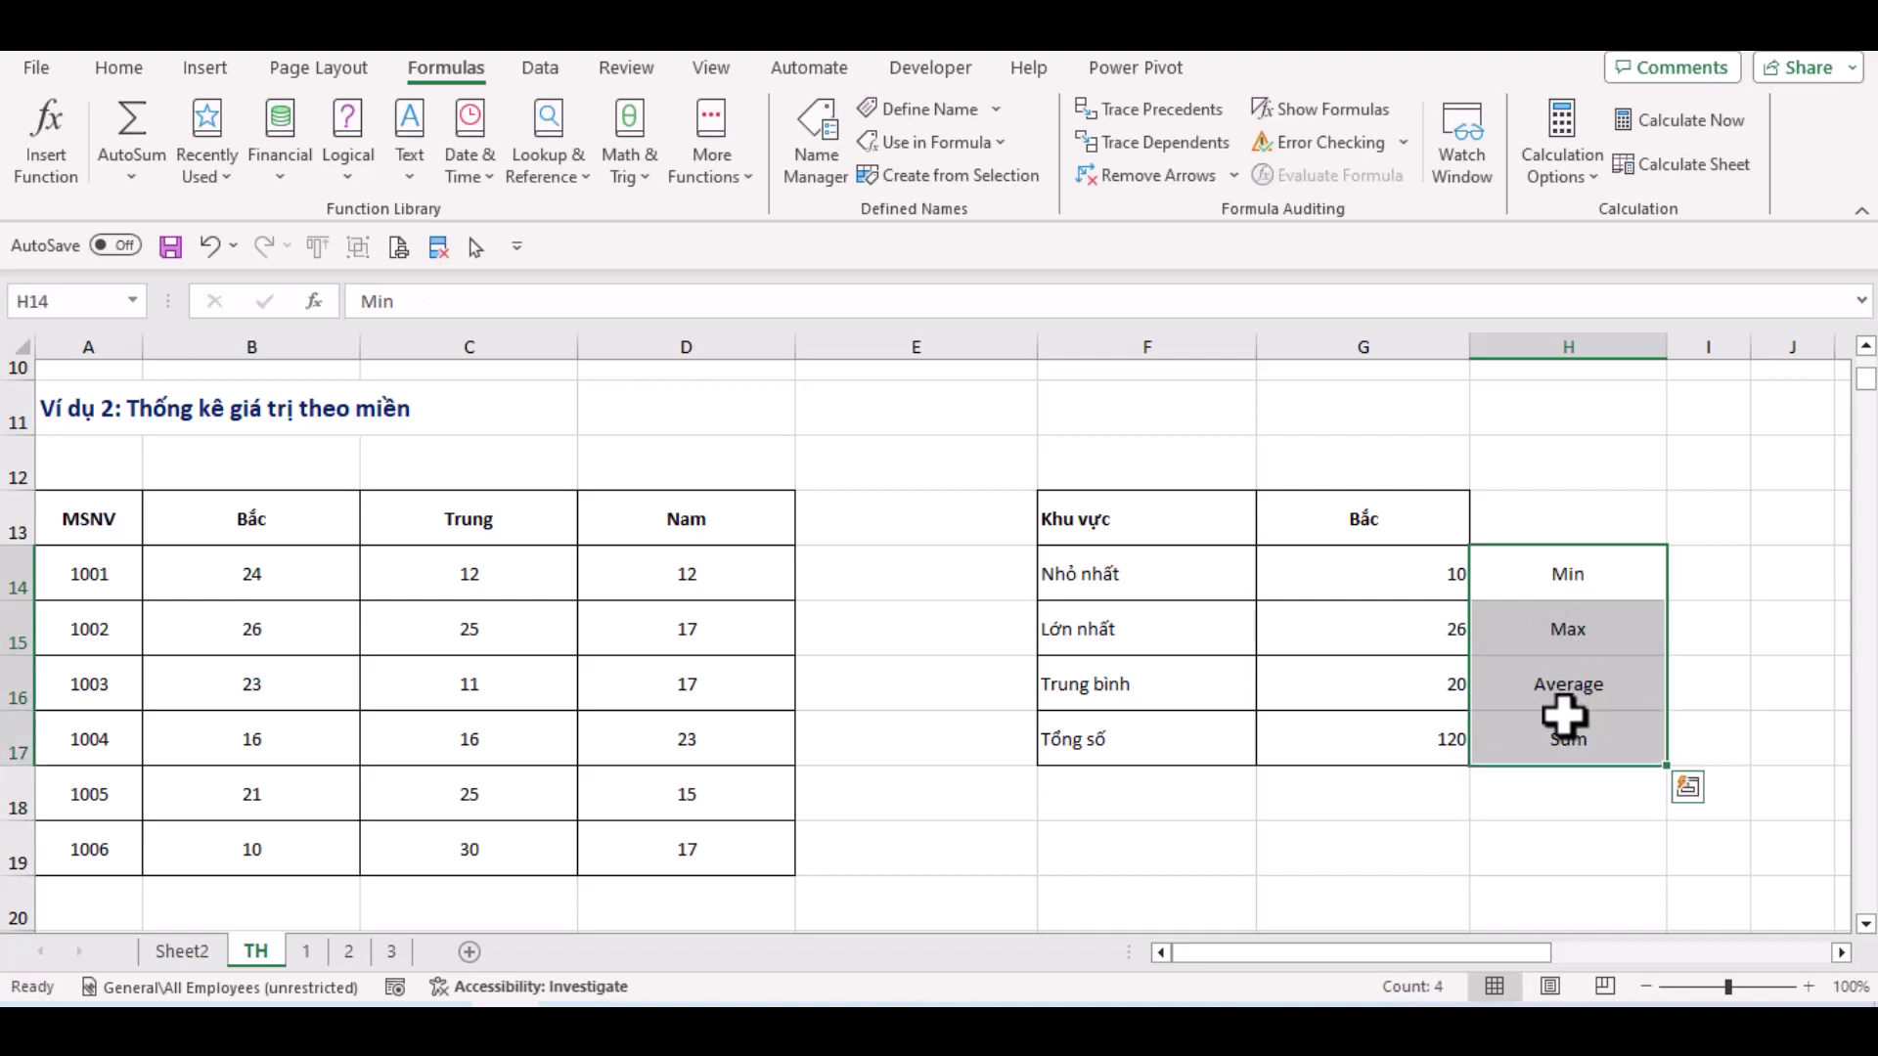
# Inspect the statistic formulas in G14:G17 and the region cell G13 they refer to
pyautogui.click(1435, 587)
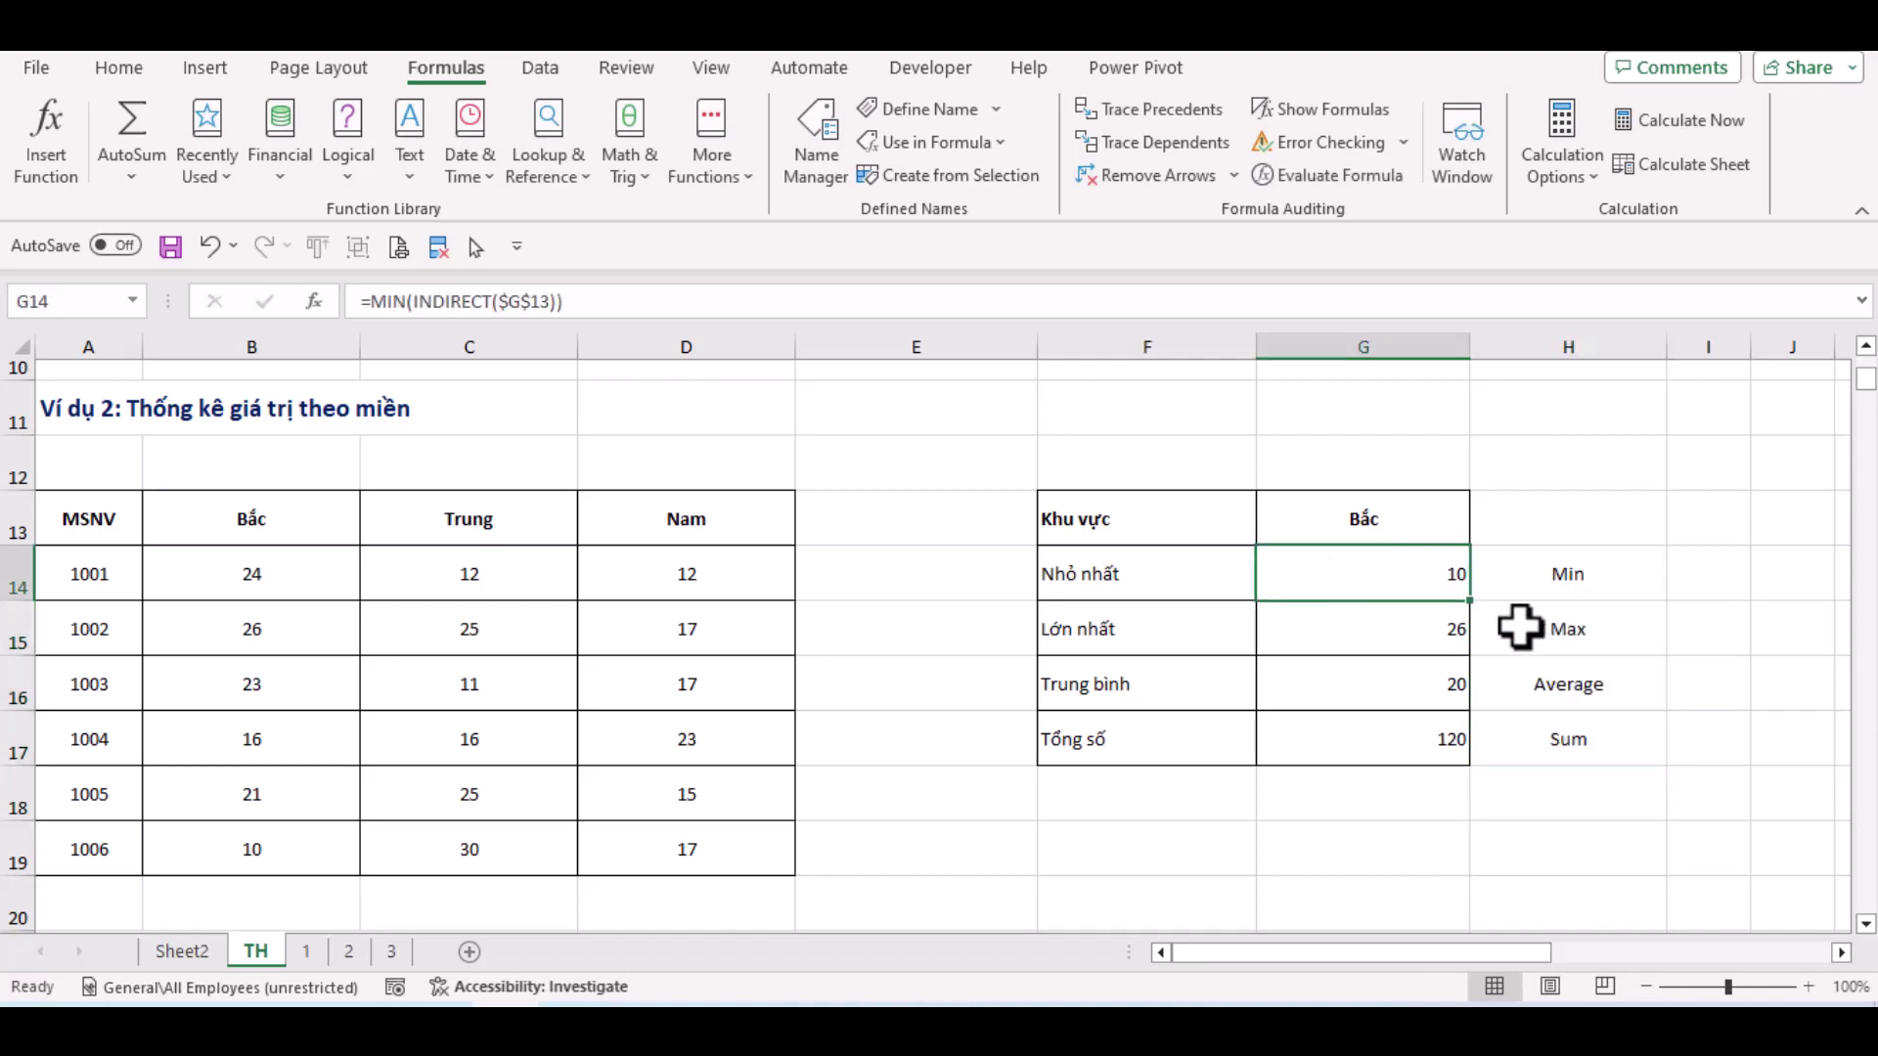
pyautogui.click(1400, 634)
pyautogui.click(1412, 691)
pyautogui.click(1415, 745)
pyautogui.click(1330, 516)
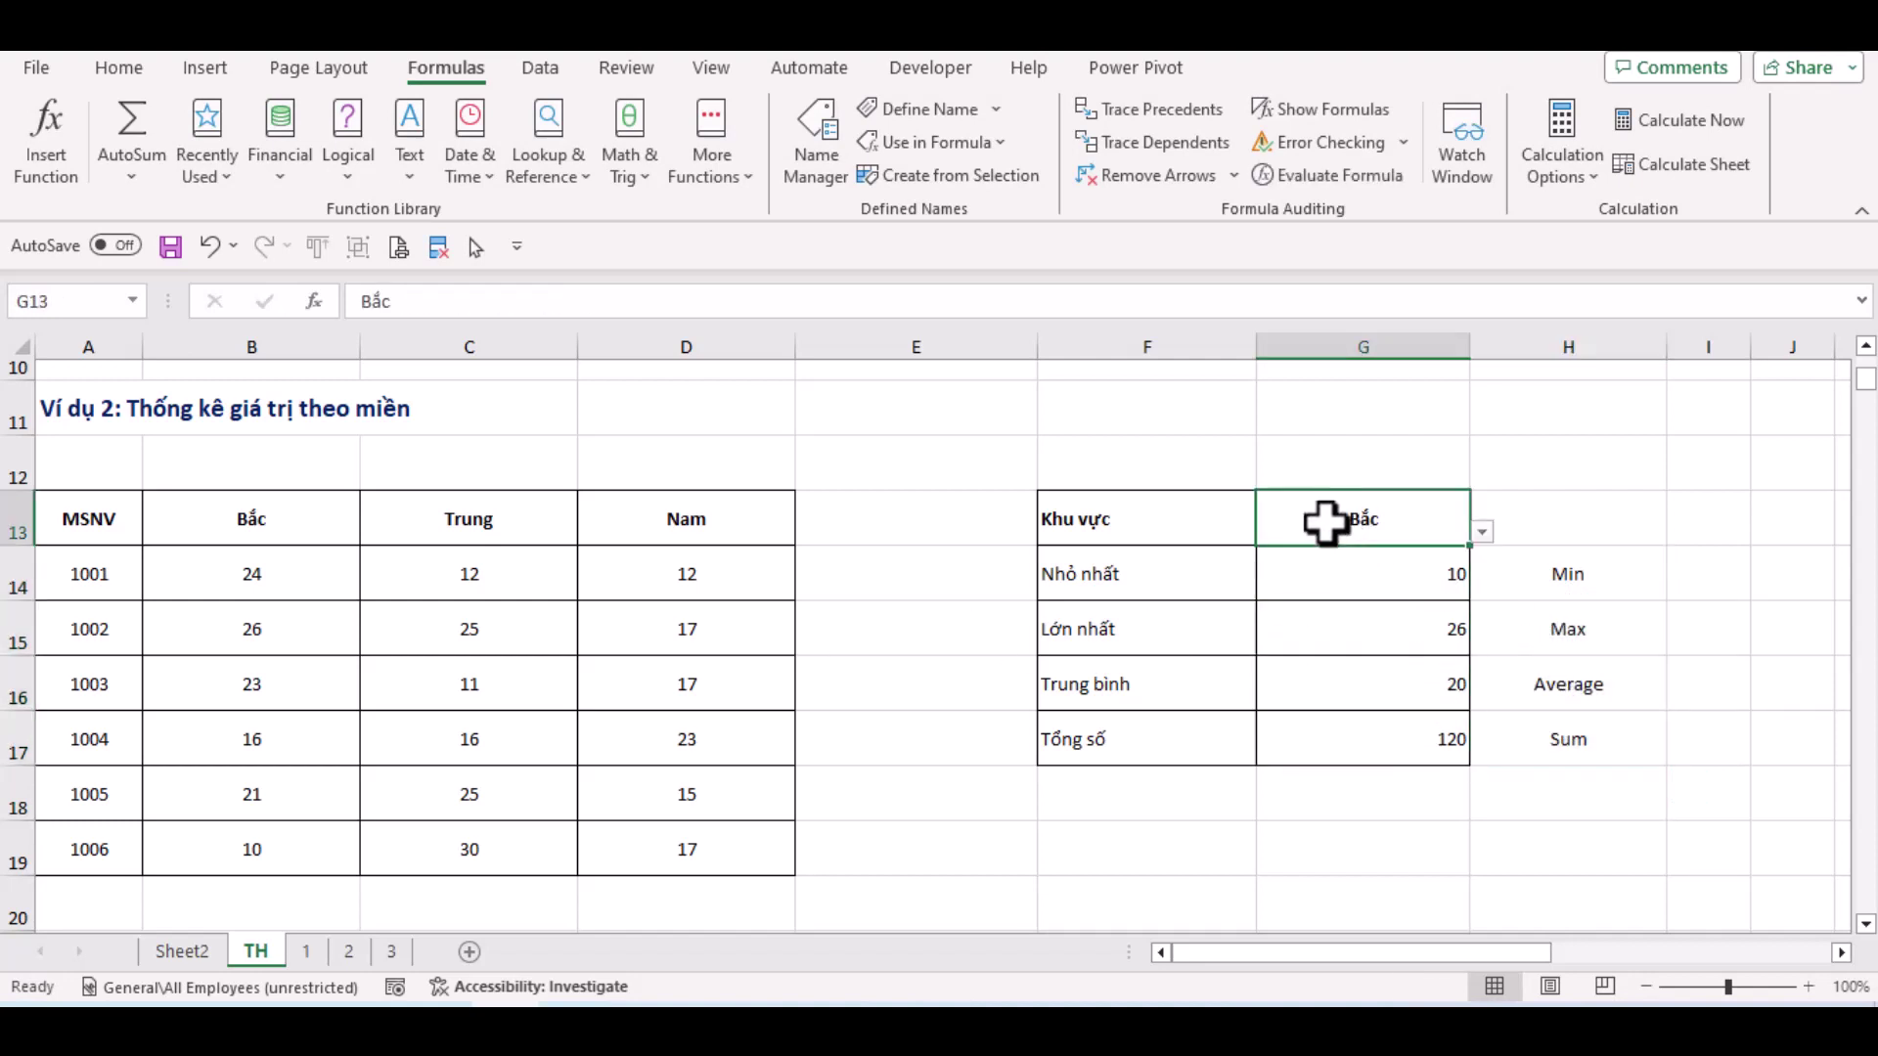
# Examine the Bắc values in B14:B19 against the function names in H14:H17
pyautogui.click(283, 579)
pyautogui.moveTo(284, 579); pyautogui.dragTo(294, 689)
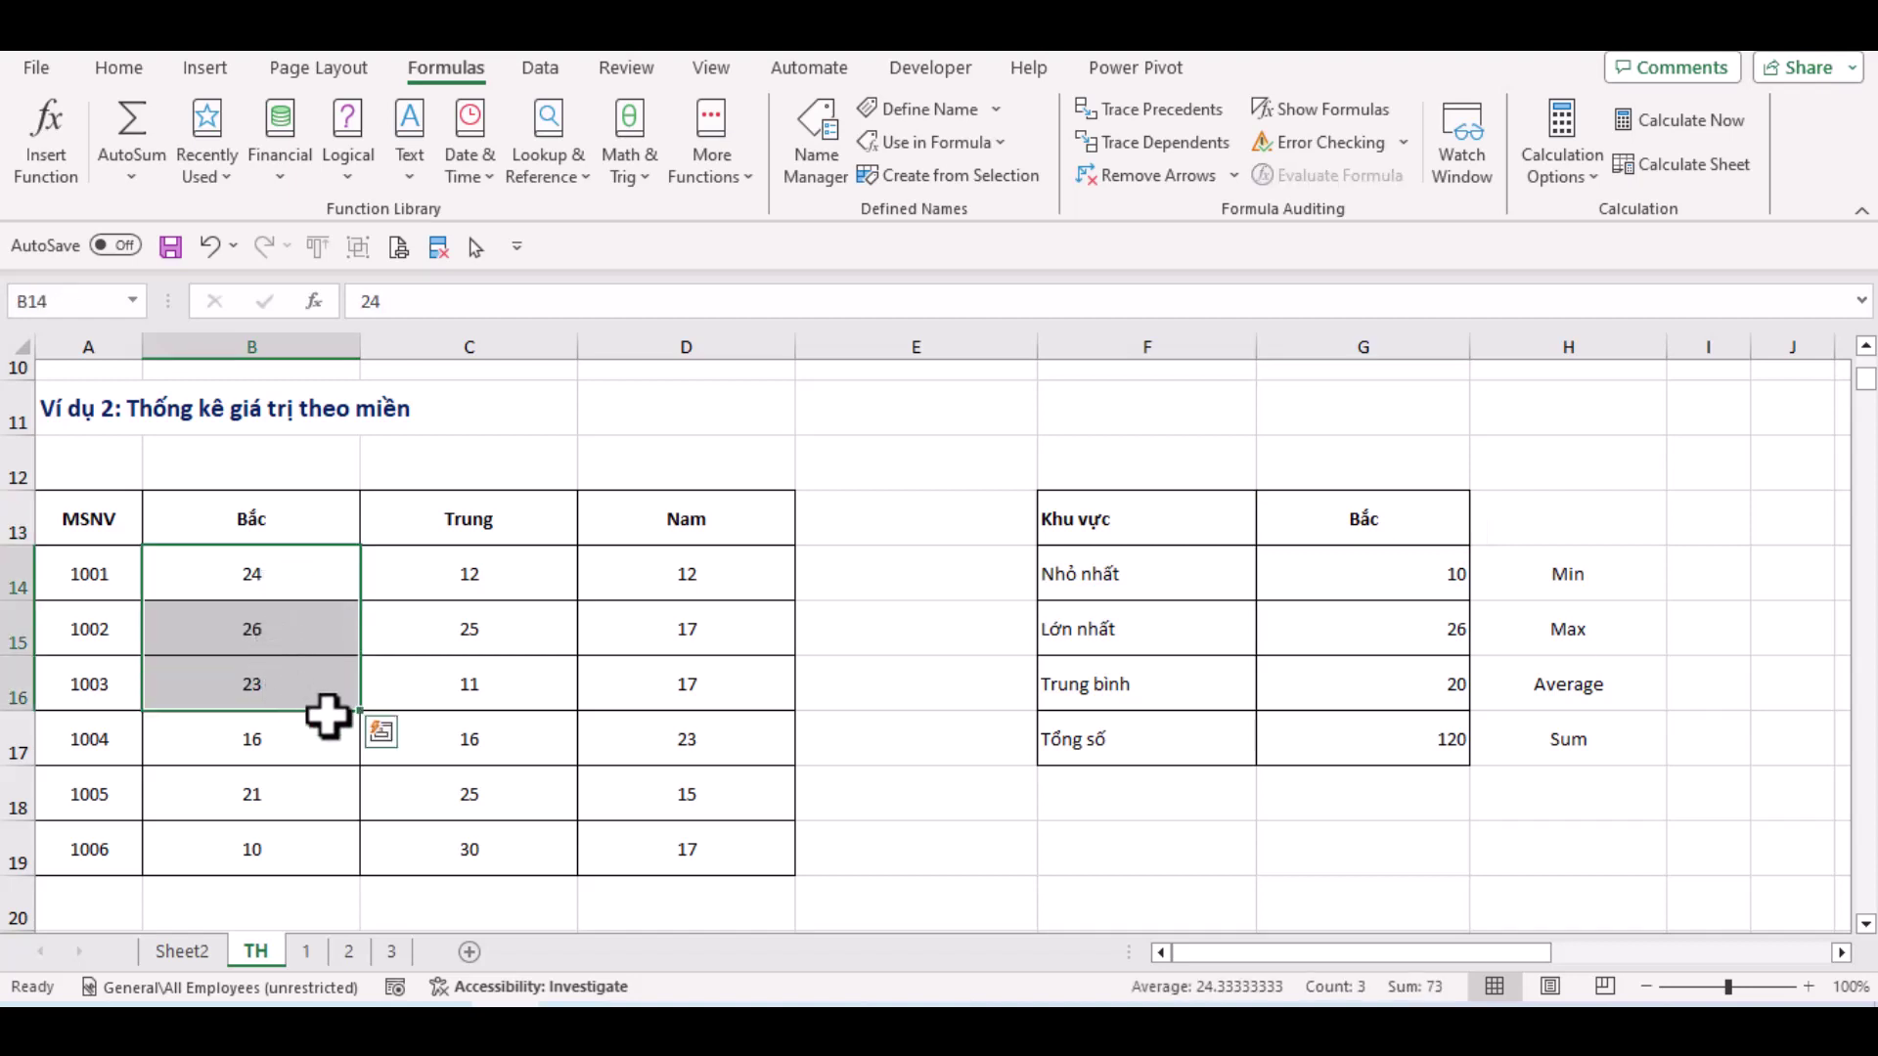
pyautogui.click(267, 841)
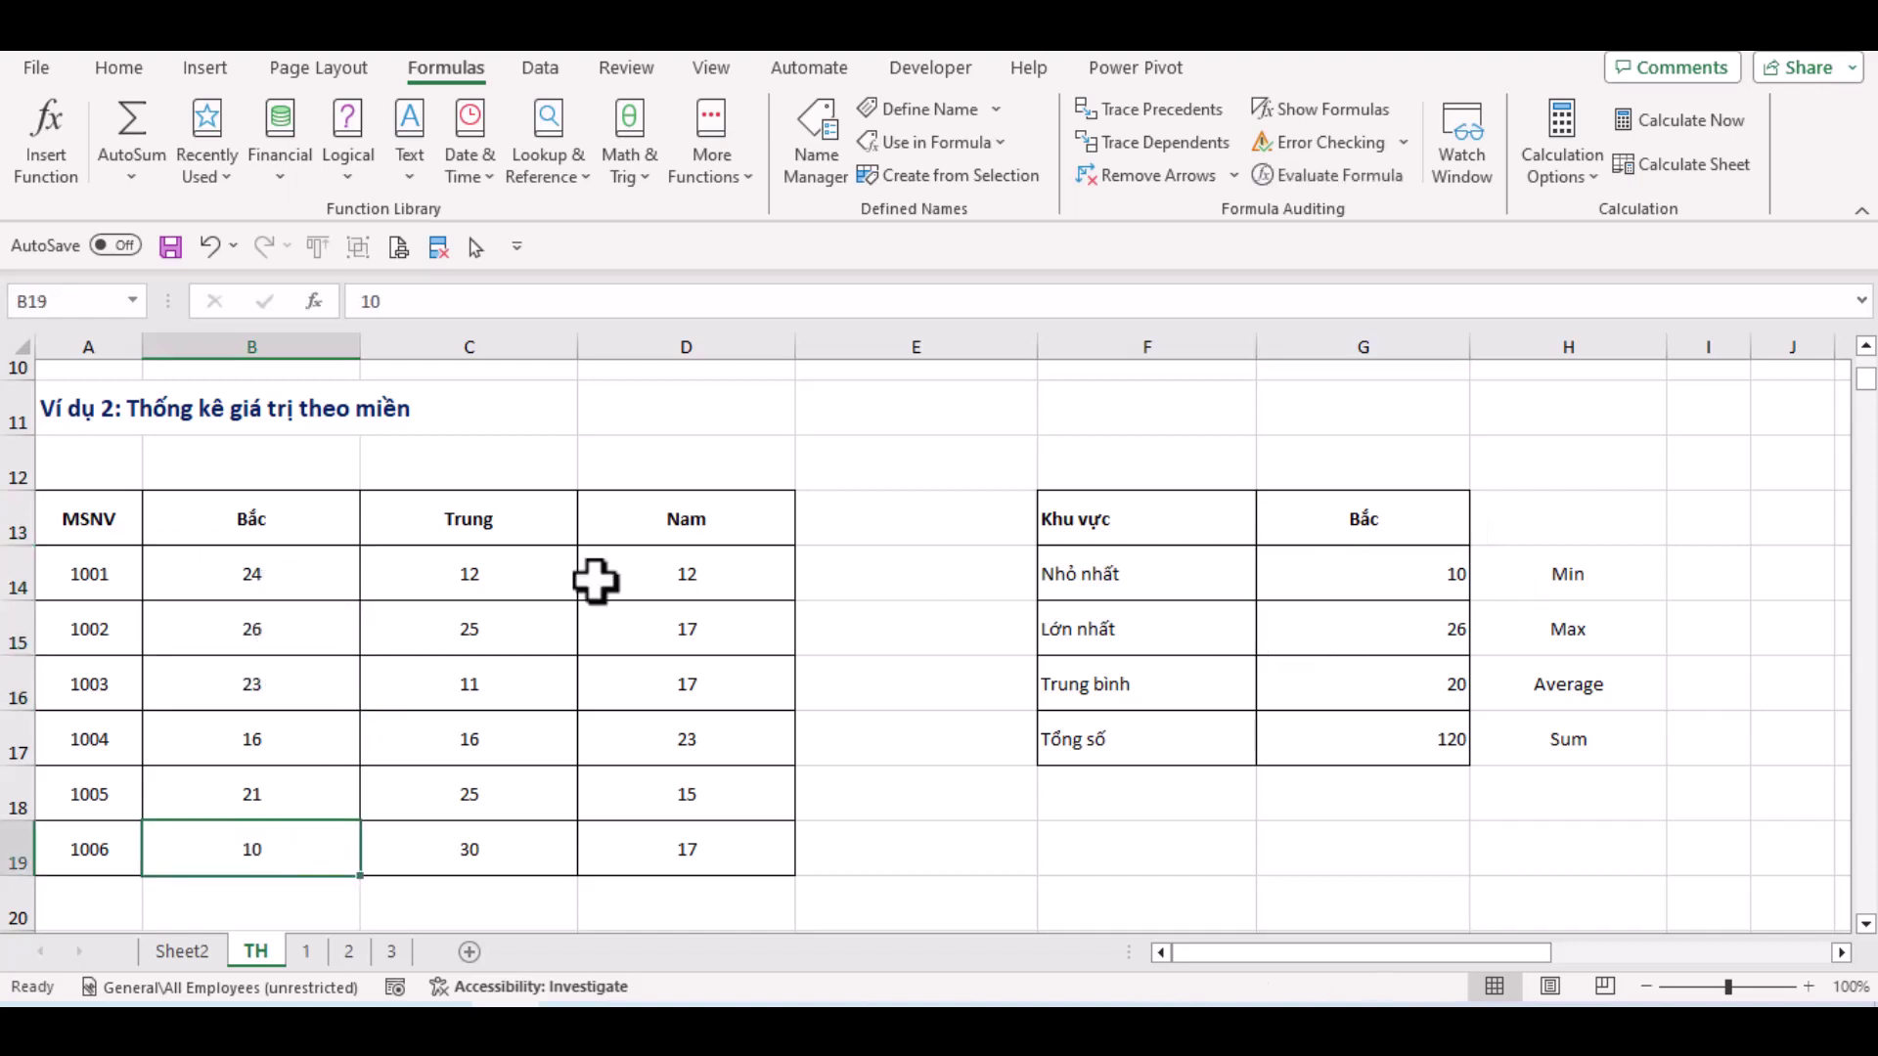
pyautogui.keyDown('ctrl'); pyautogui.click(292, 636); pyautogui.keyUp('ctrl')
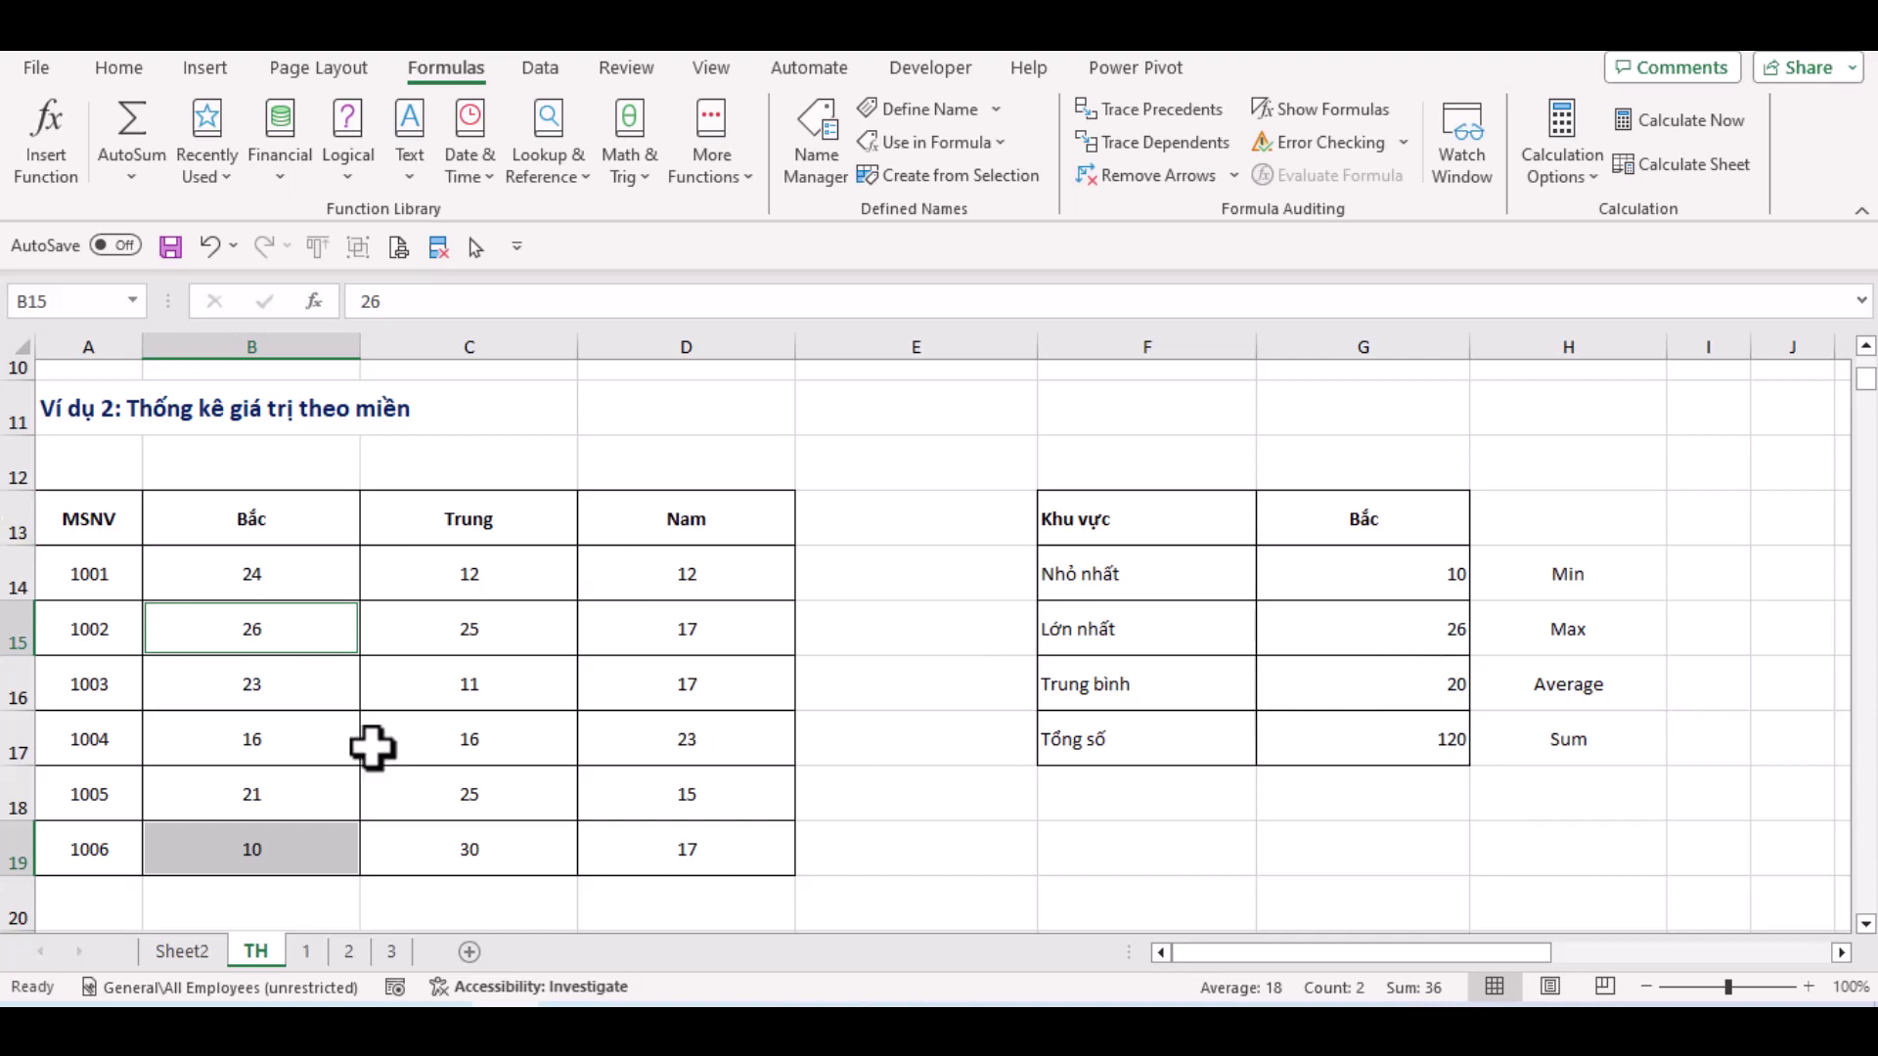
pyautogui.moveTo(256, 587); pyautogui.dragTo(231, 851)
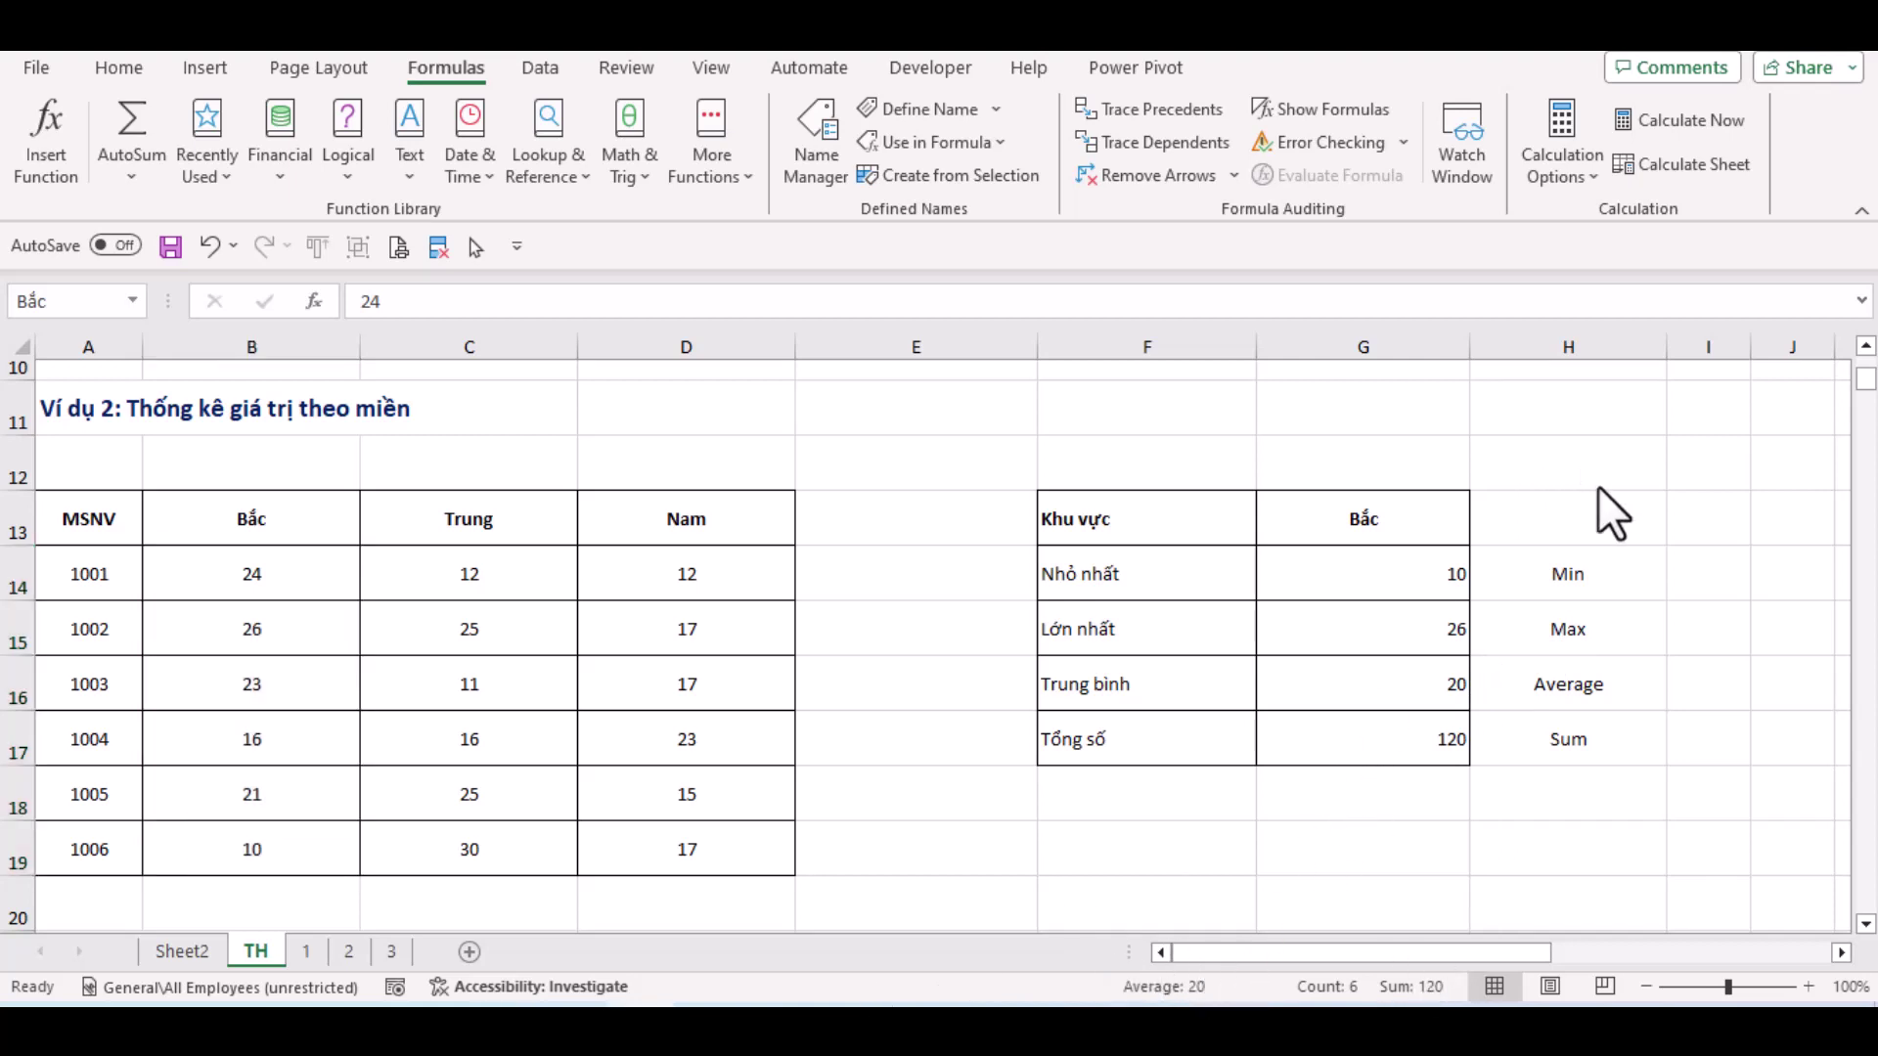
pyautogui.click(1693, 550)
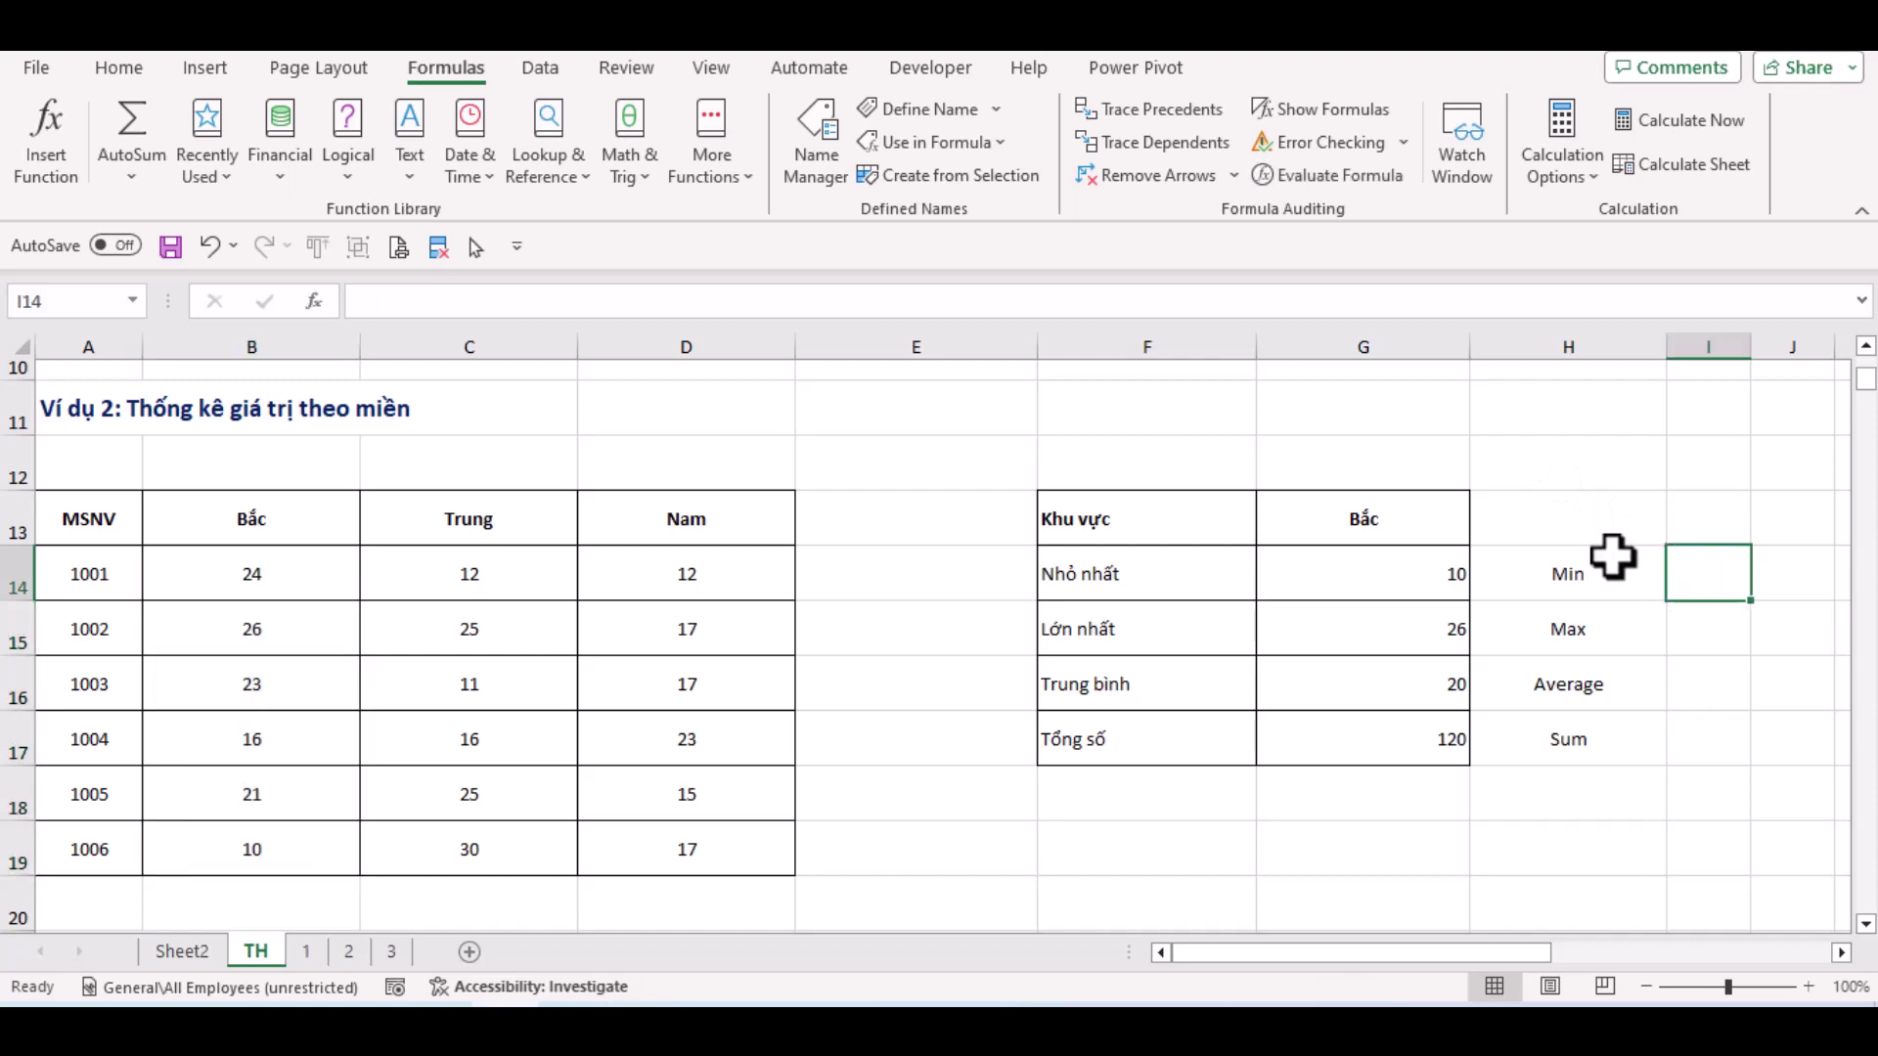
pyautogui.moveTo(1612, 557); pyautogui.dragTo(1595, 724)
pyautogui.click(1720, 597)
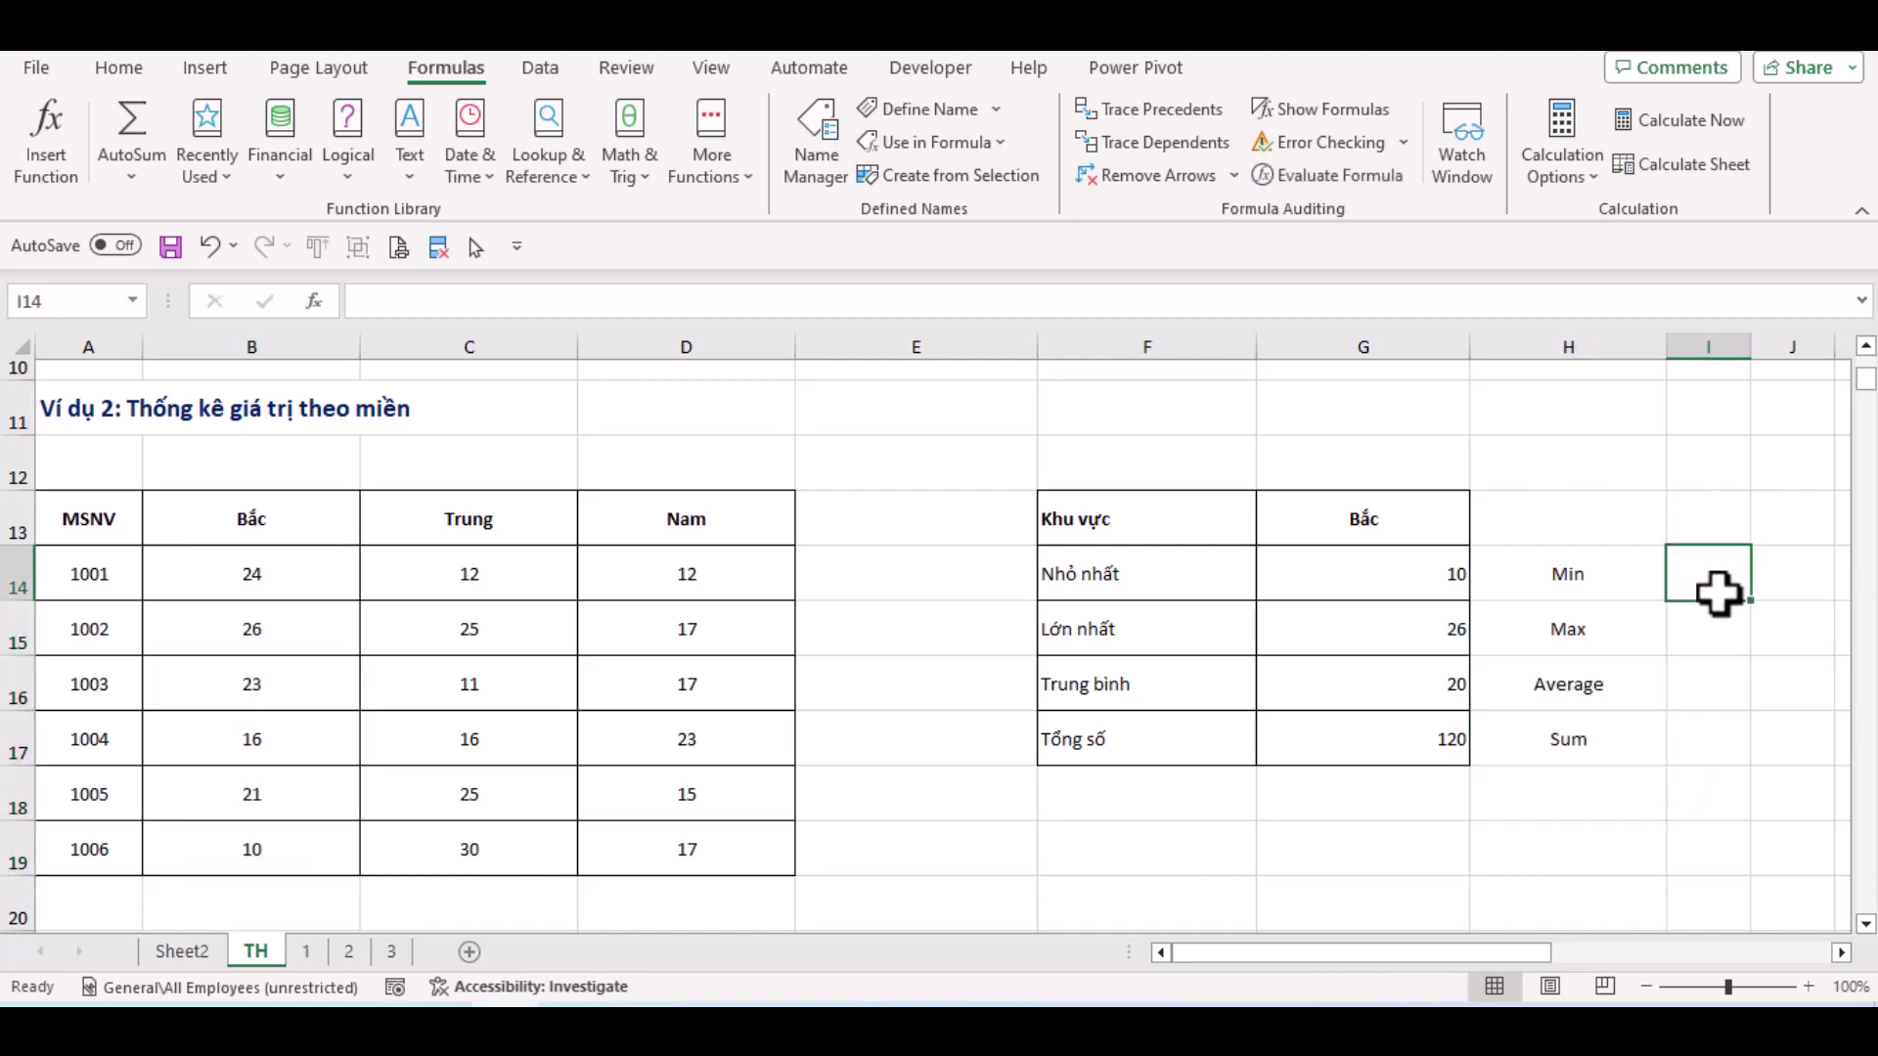
# Switch the region in G13 of the statistics table to Trung
pyautogui.click(1398, 518)
pyautogui.click(1482, 531)
pyautogui.click(1412, 577)
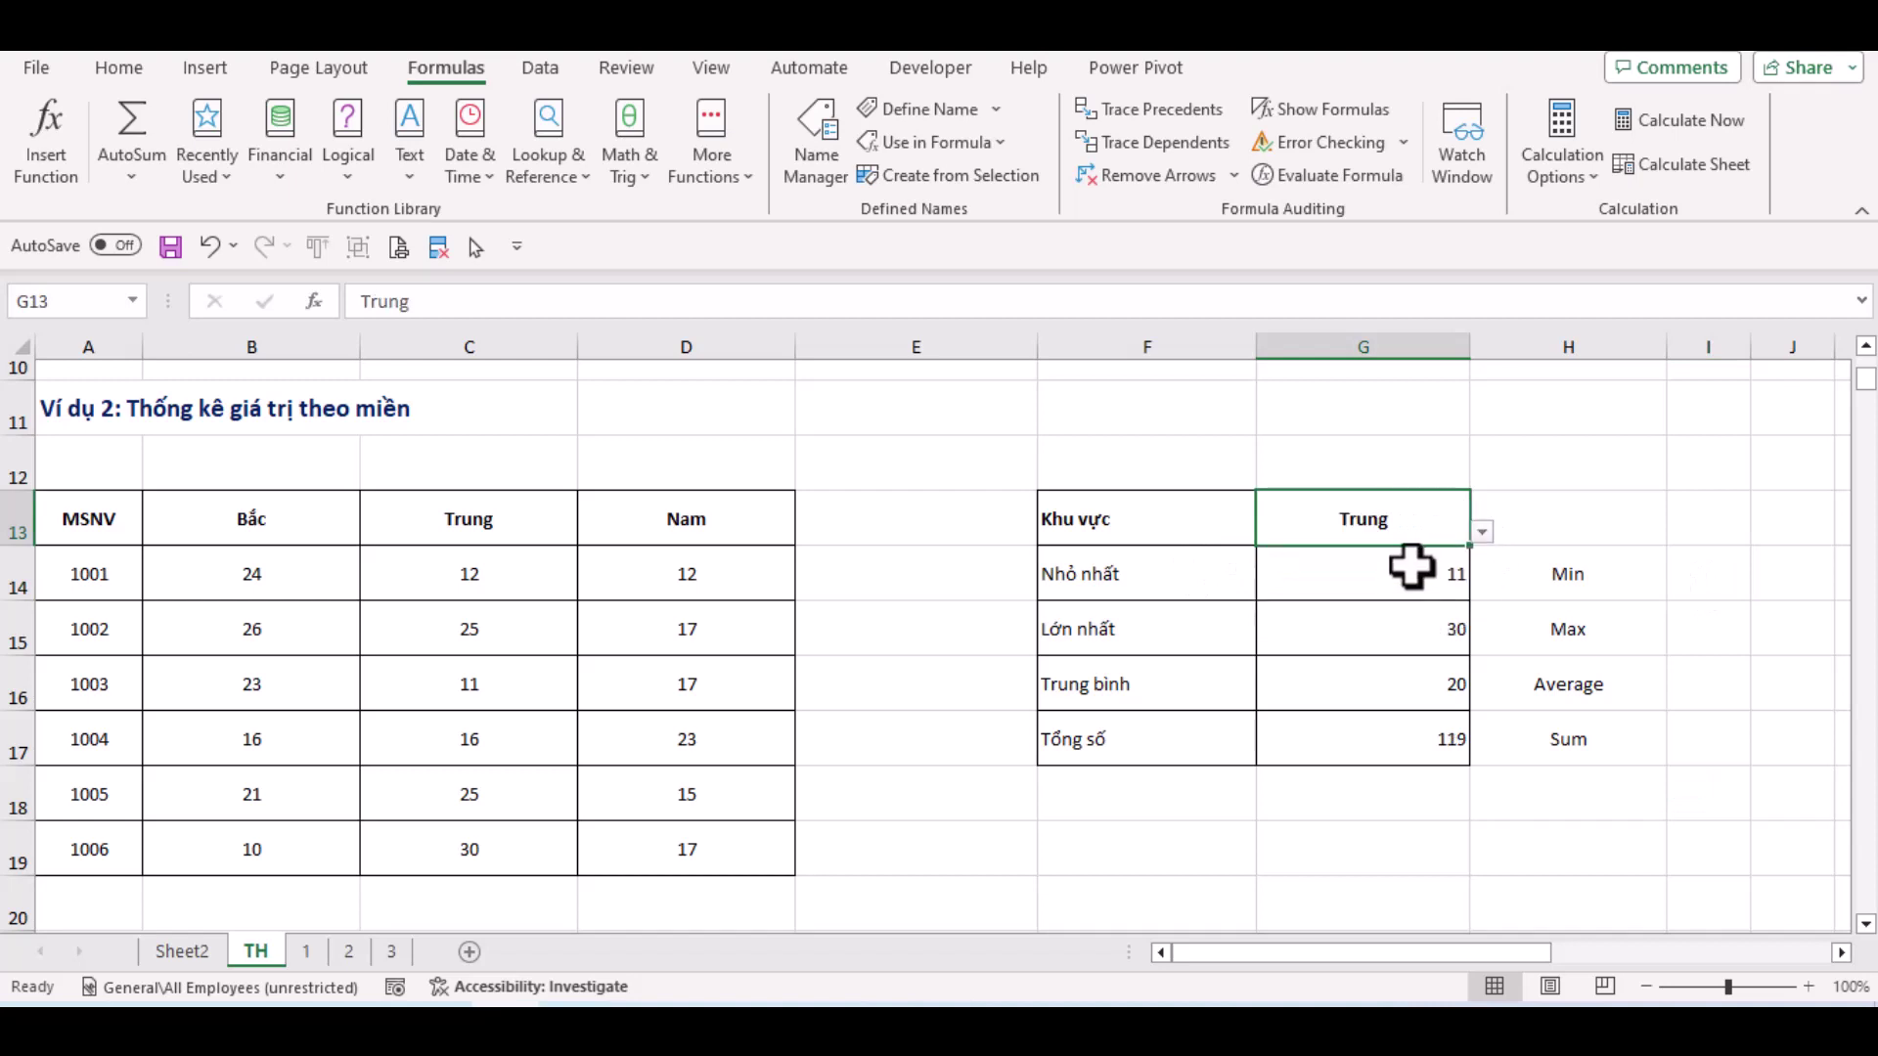
pyautogui.click(1643, 585)
pyautogui.click(1712, 582)
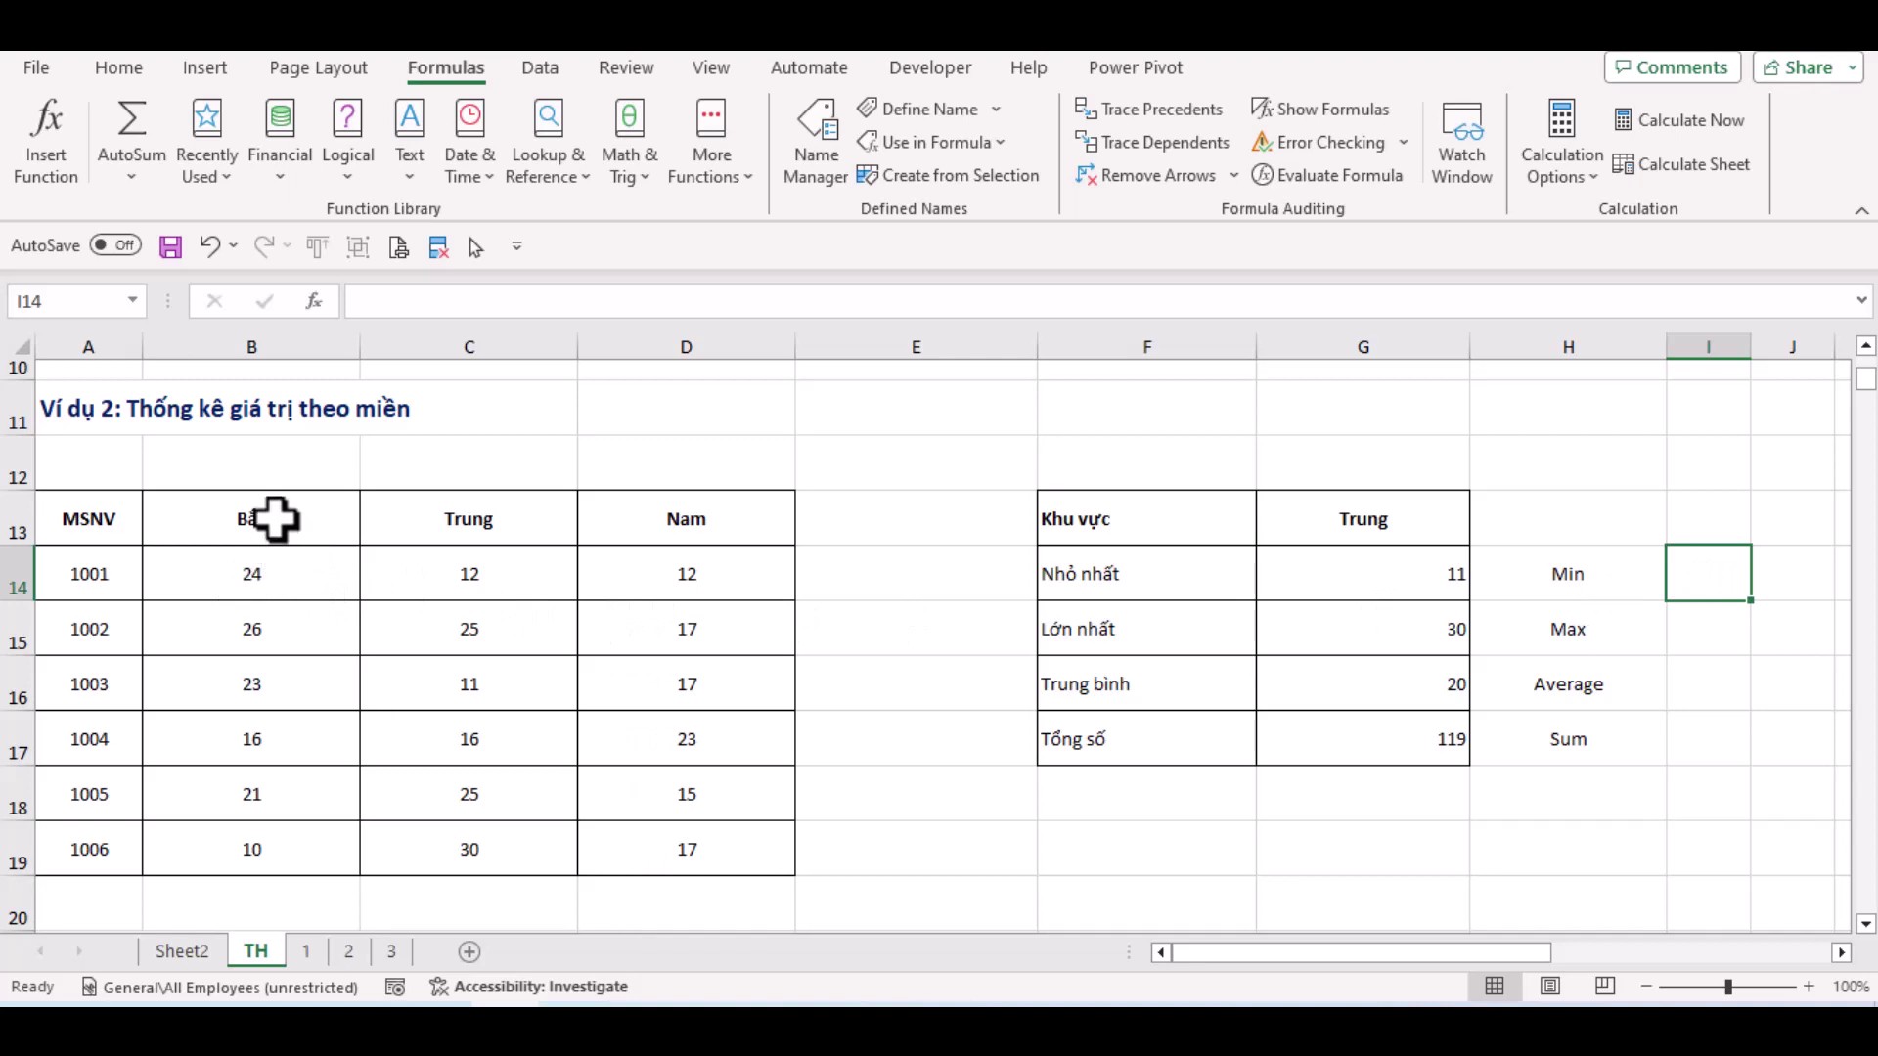
# Go through the region headings Bắc, Trung and Nam in B13:D13
pyautogui.moveTo(273, 516)
pyautogui.mouseDown()
pyautogui.moveTo(577, 510)
pyautogui.moveTo(306, 524)
pyautogui.mouseUp()
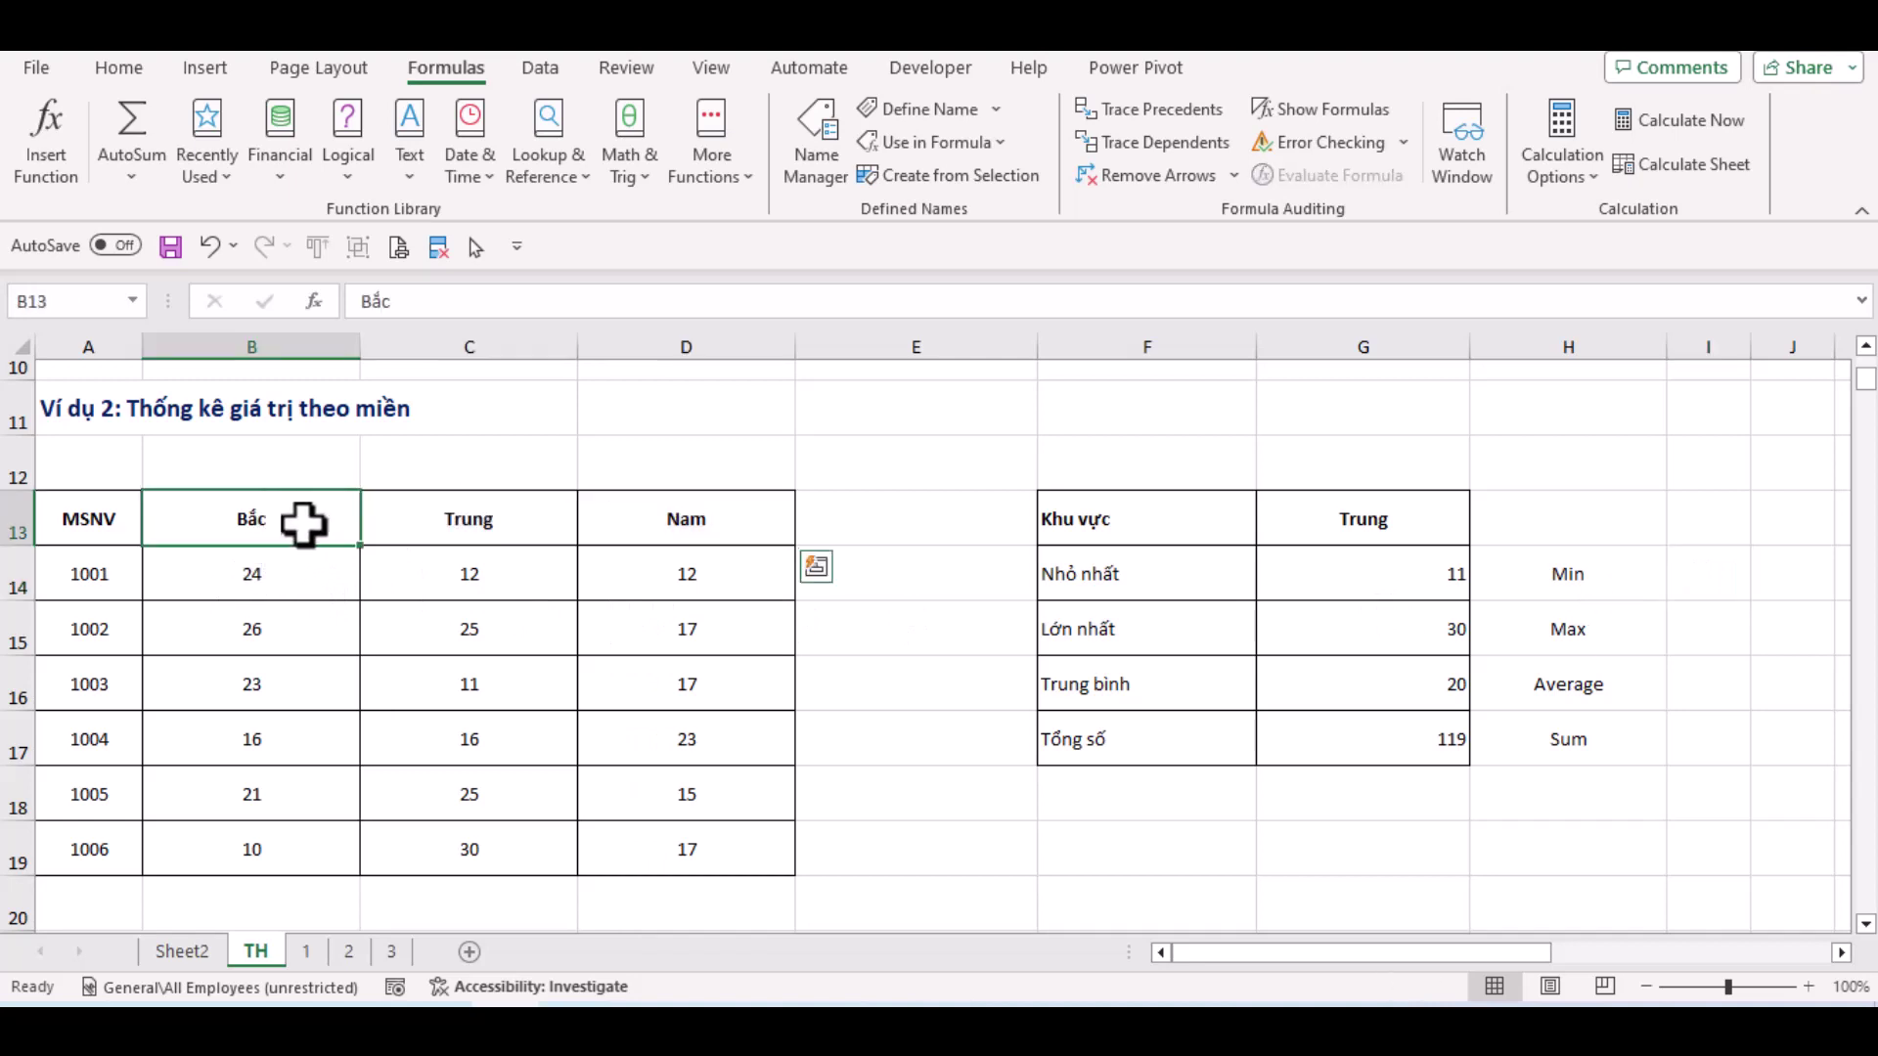
pyautogui.click(512, 524)
pyautogui.click(649, 528)
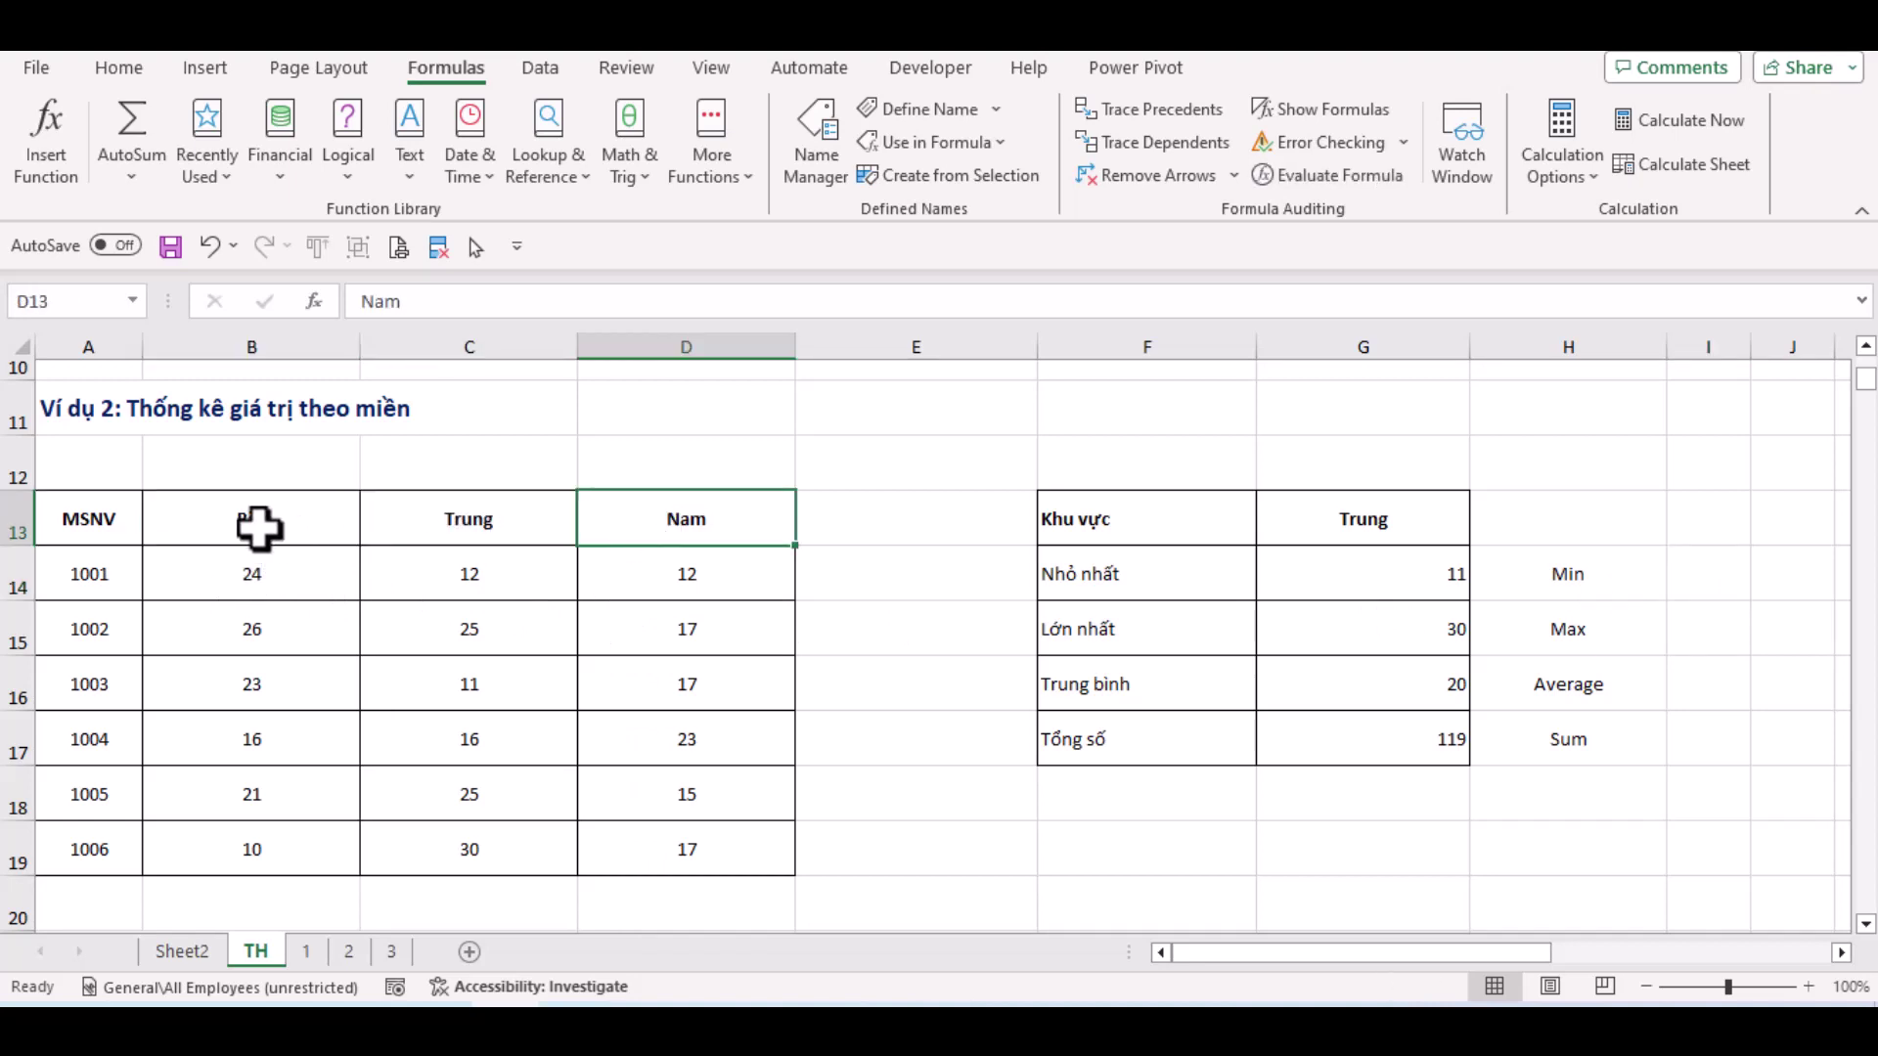
pyautogui.click(260, 528)
pyautogui.click(562, 519)
pyautogui.click(701, 537)
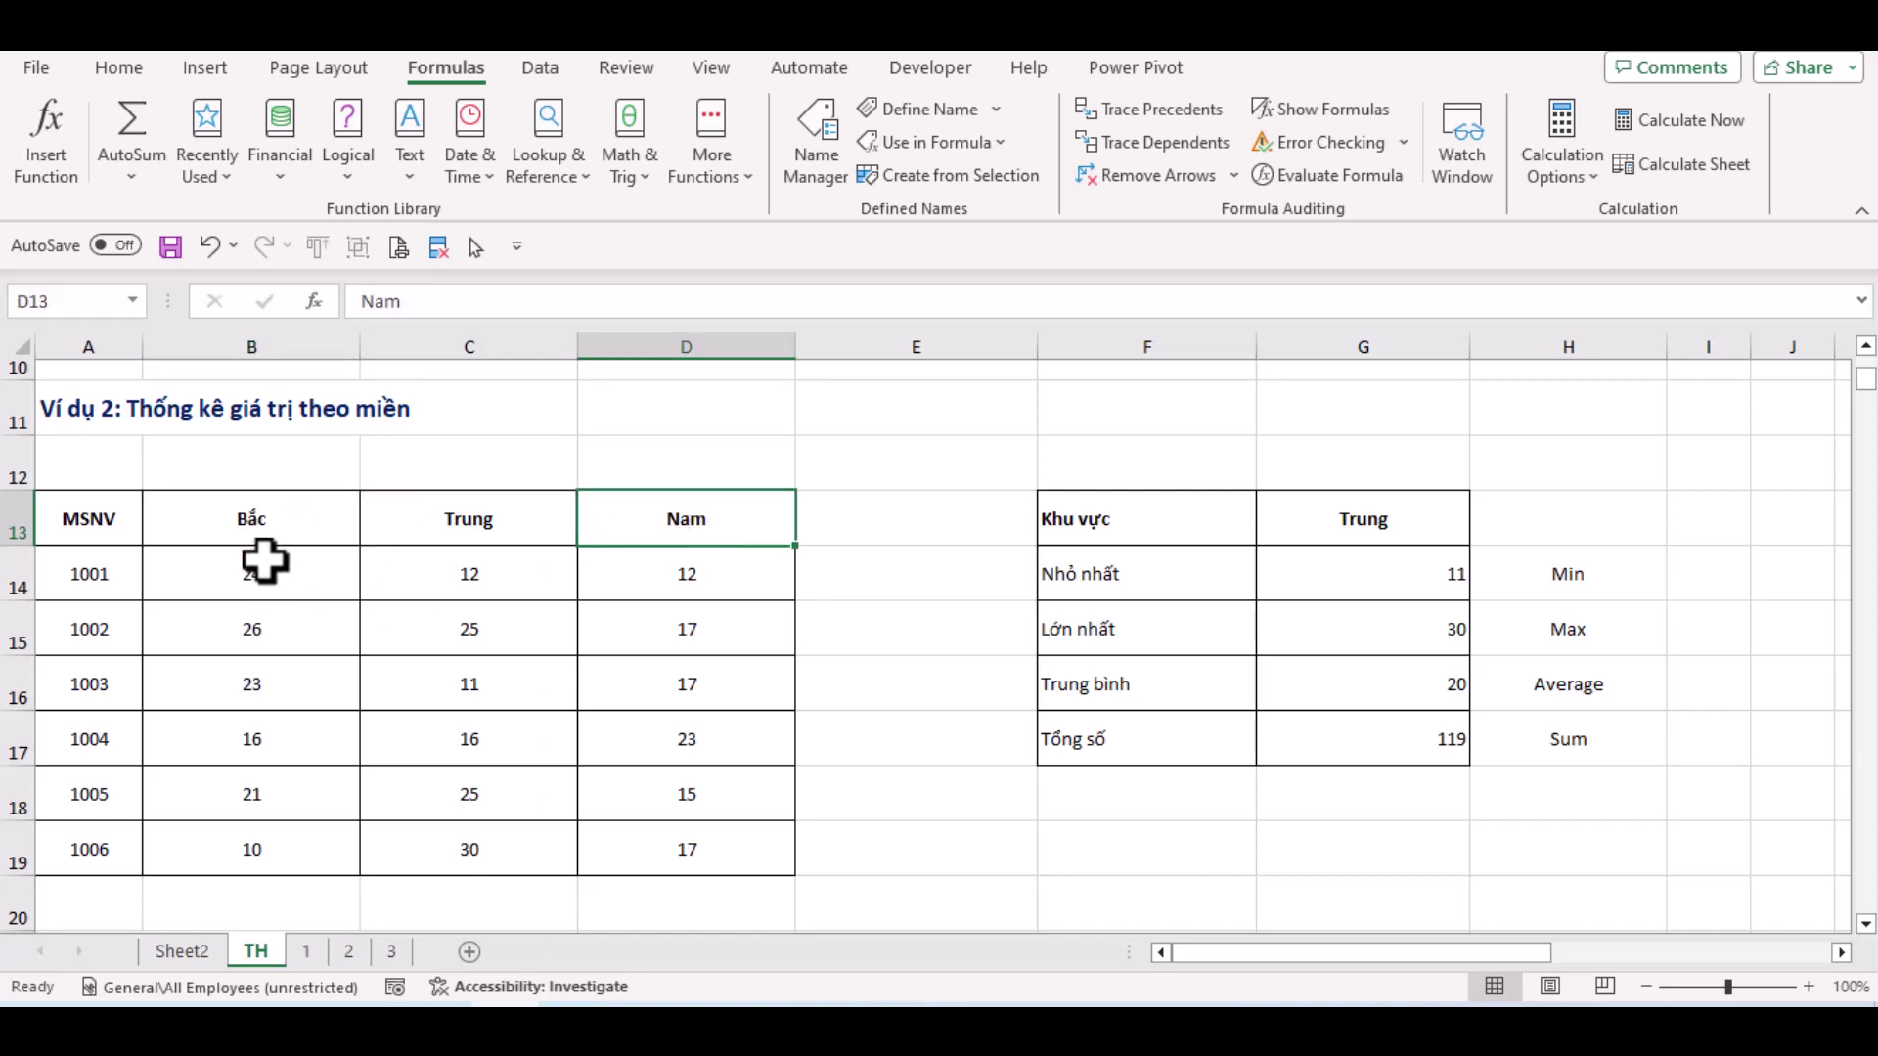
# Check the range names assigned to the Bắc, Trung and Nam values in rows 14 to 19
pyautogui.moveTo(264, 560); pyautogui.dragTo(234, 826)
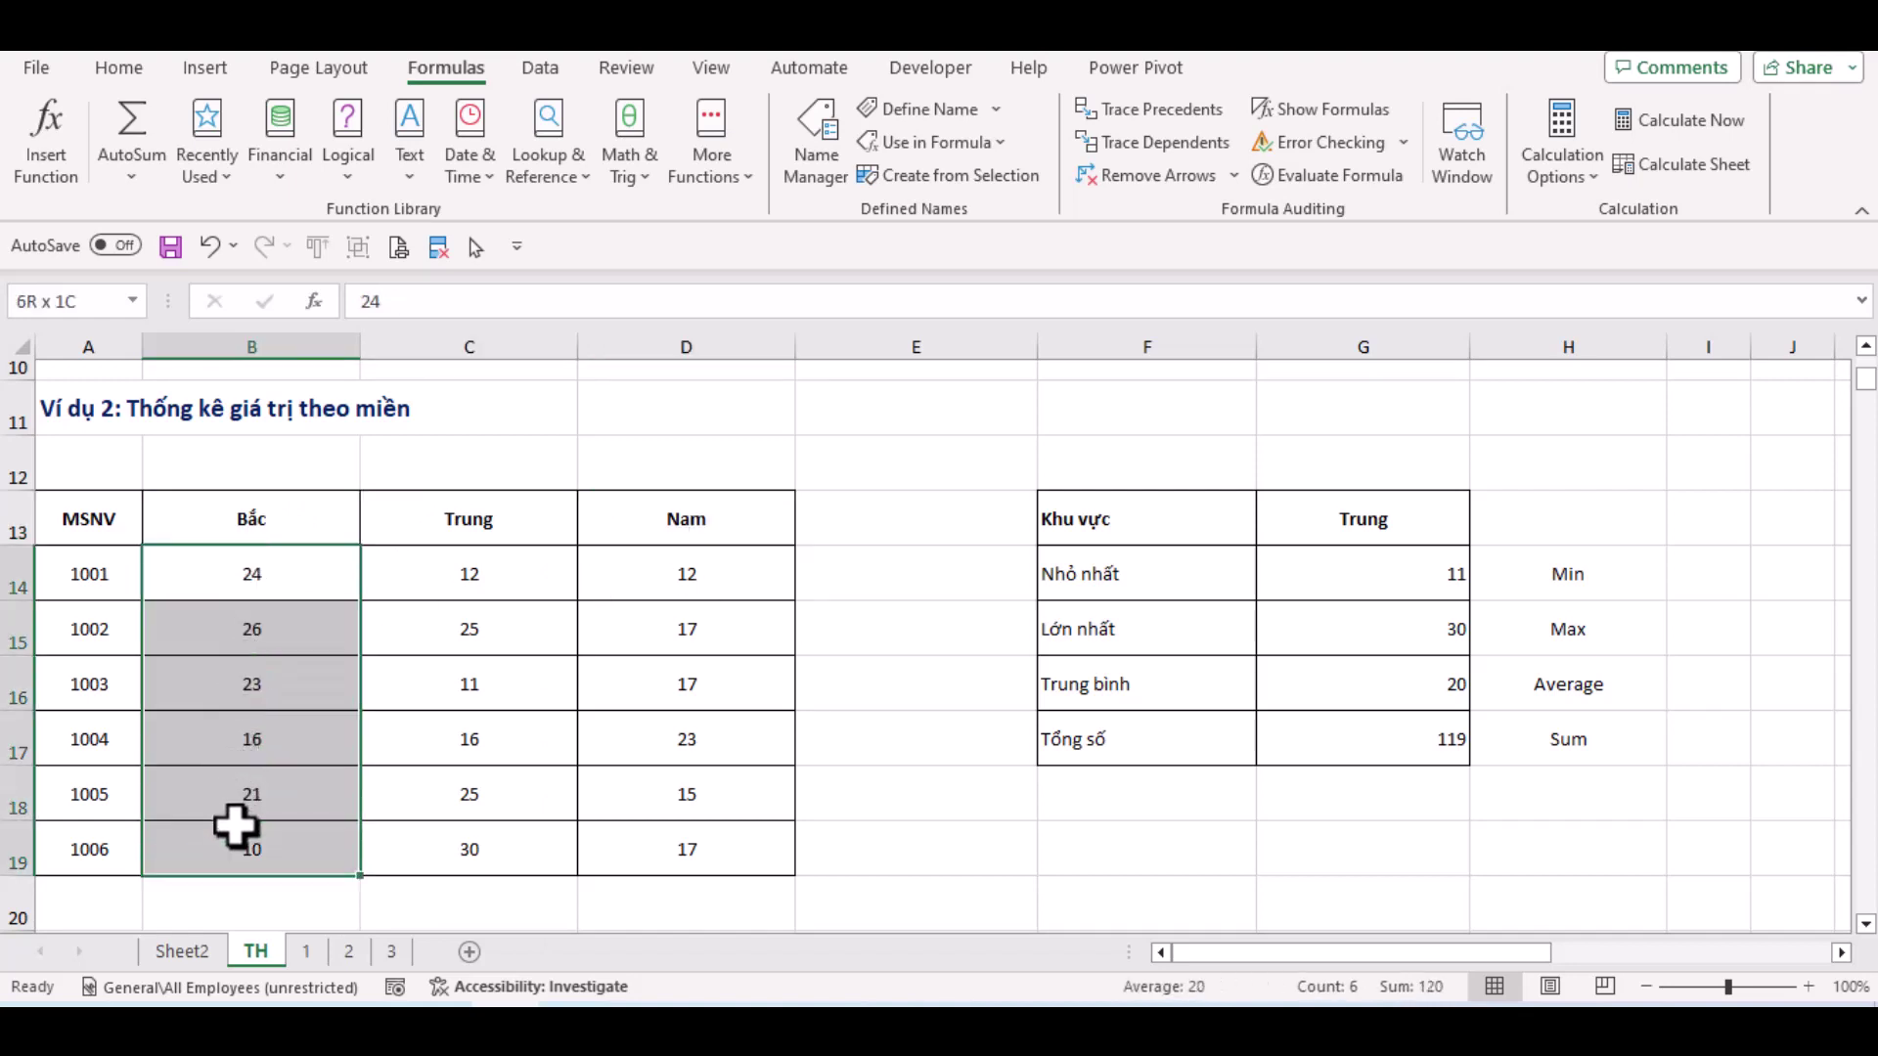
pyautogui.moveTo(453, 587); pyautogui.dragTo(452, 800)
pyautogui.moveTo(271, 597); pyautogui.dragTo(231, 848)
pyautogui.click(101, 303)
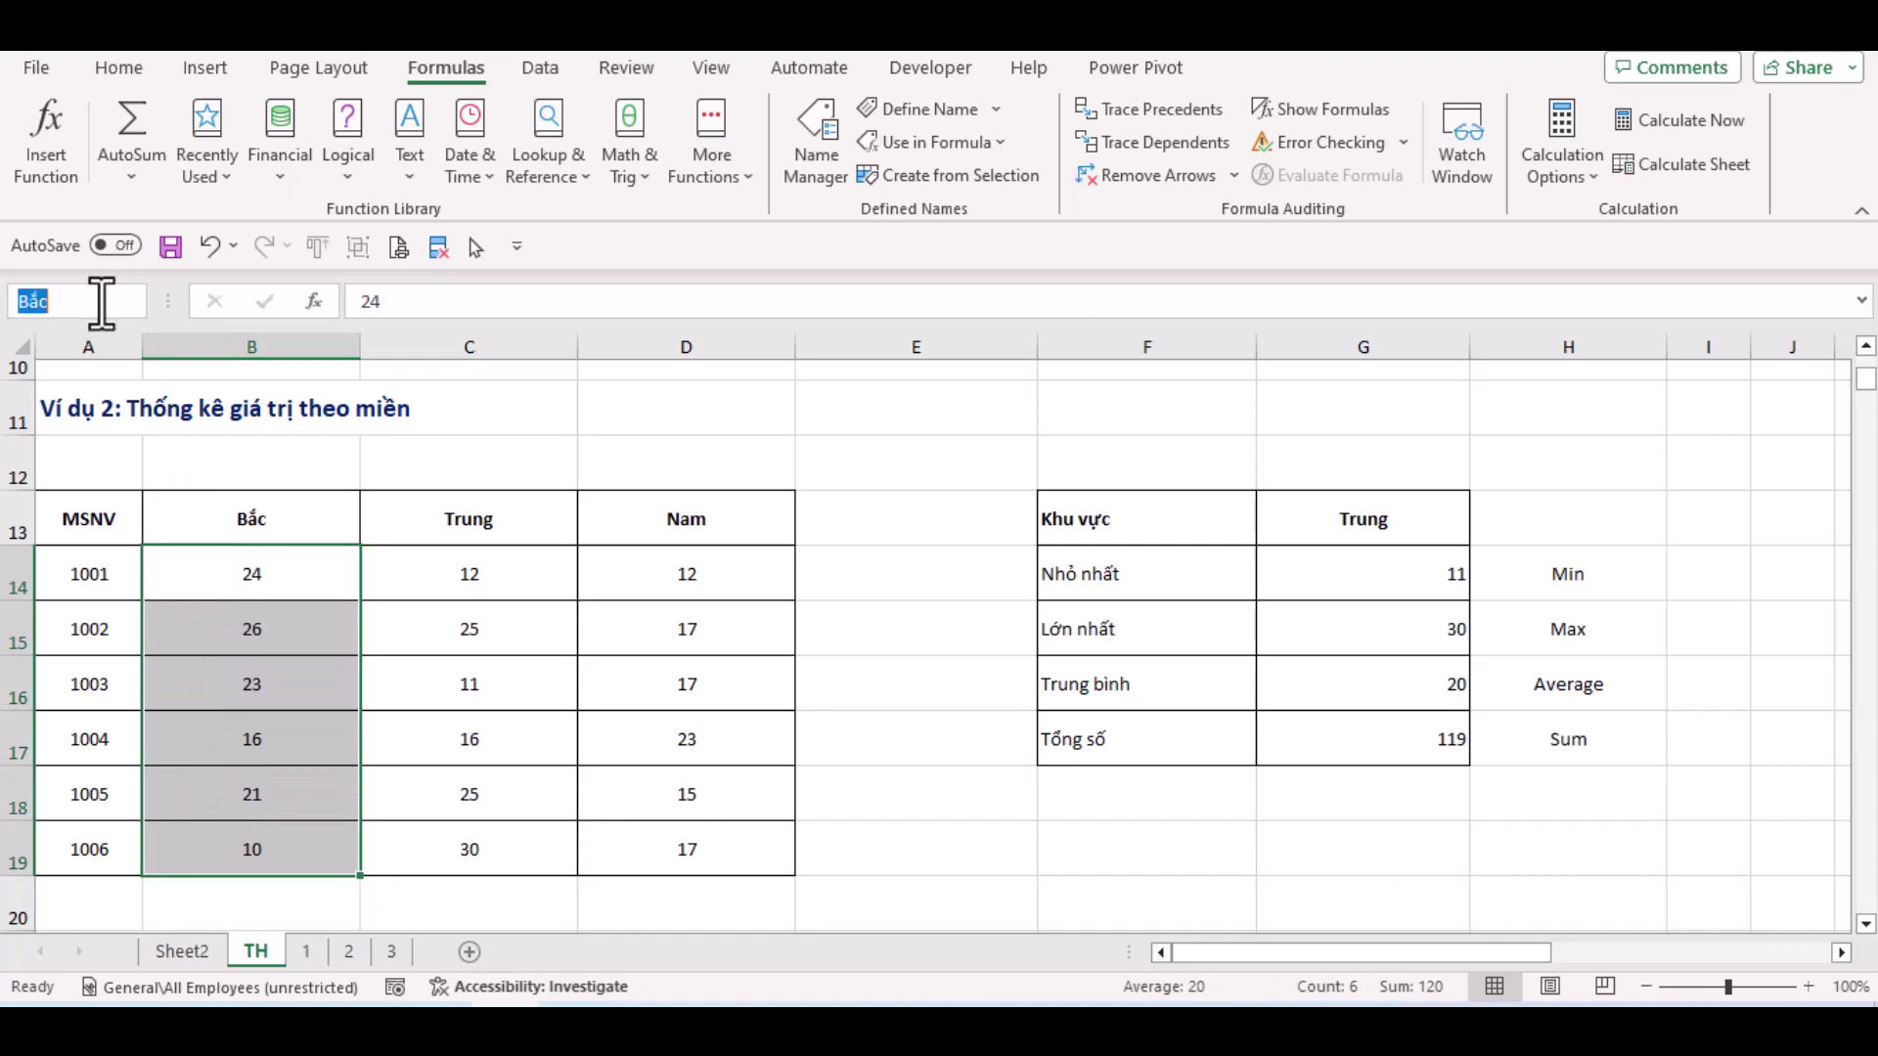
pyautogui.moveTo(505, 557); pyautogui.dragTo(470, 861)
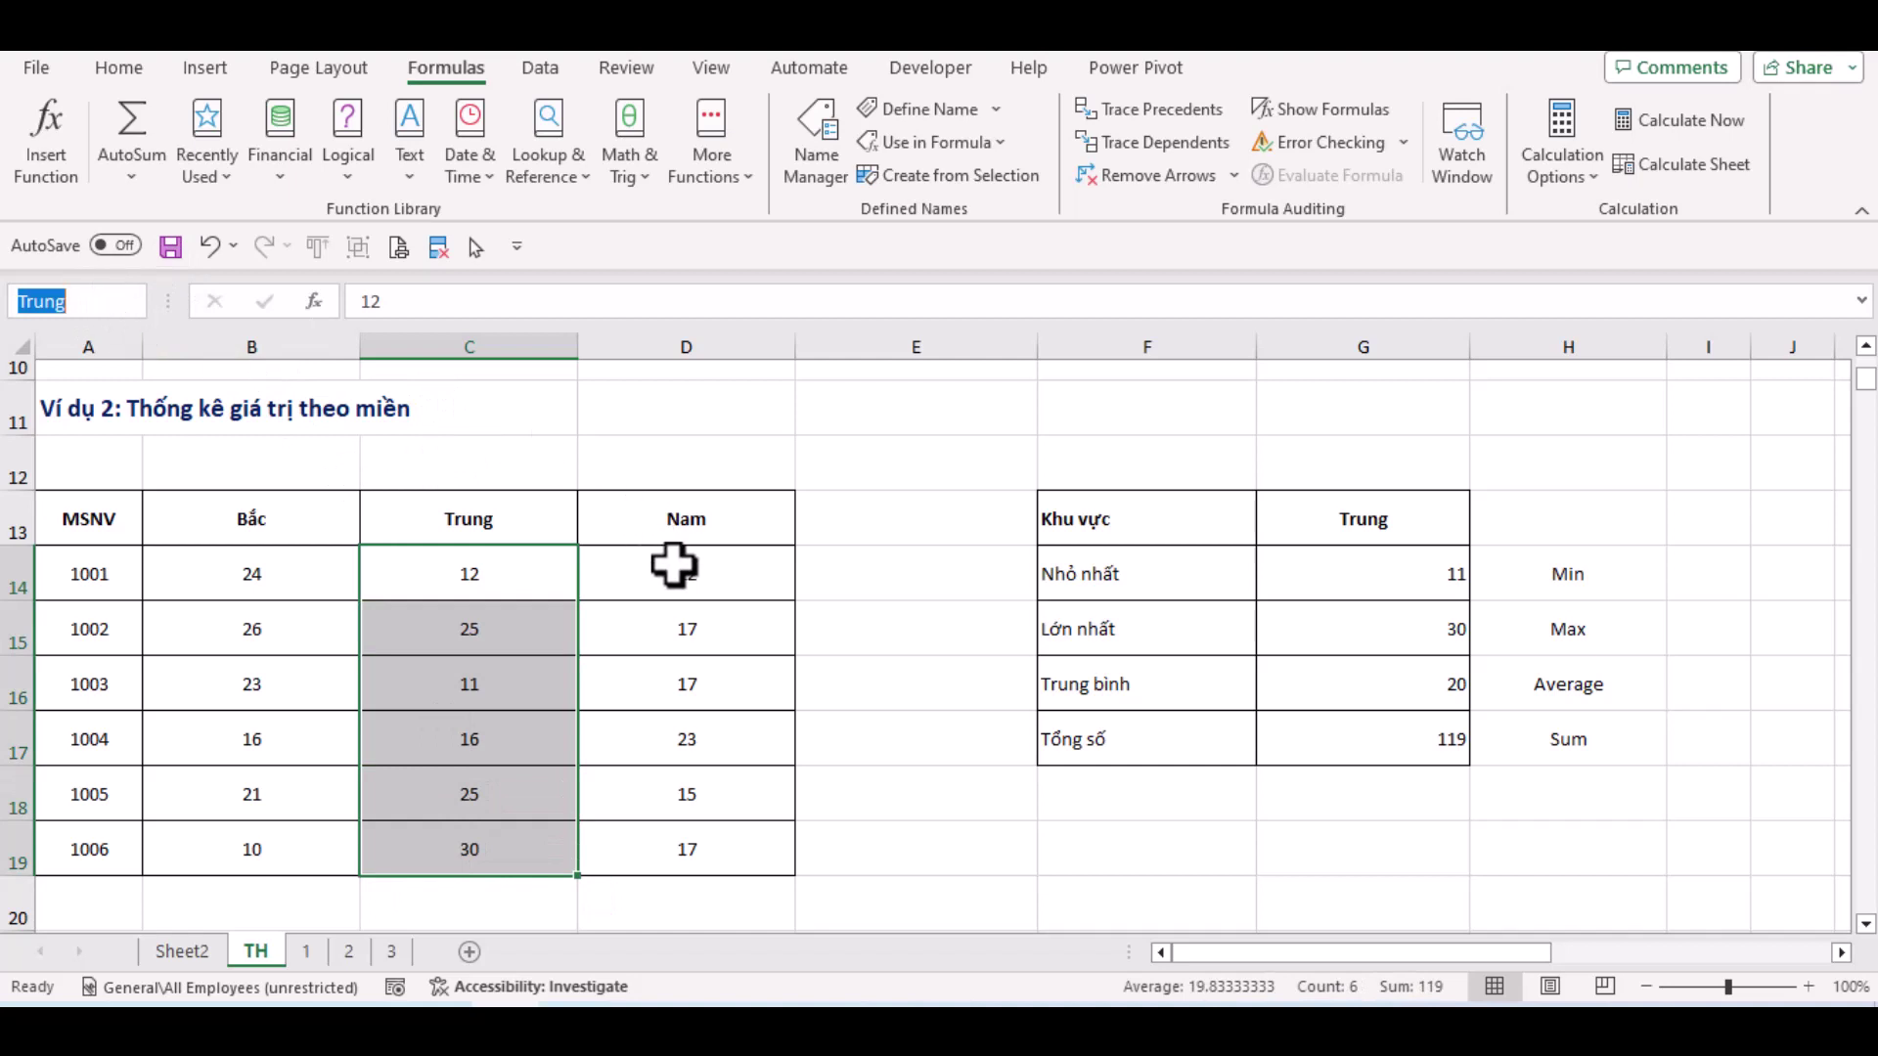
pyautogui.moveTo(675, 562); pyautogui.dragTo(675, 847)
pyautogui.moveTo(308, 559); pyautogui.dragTo(244, 843)
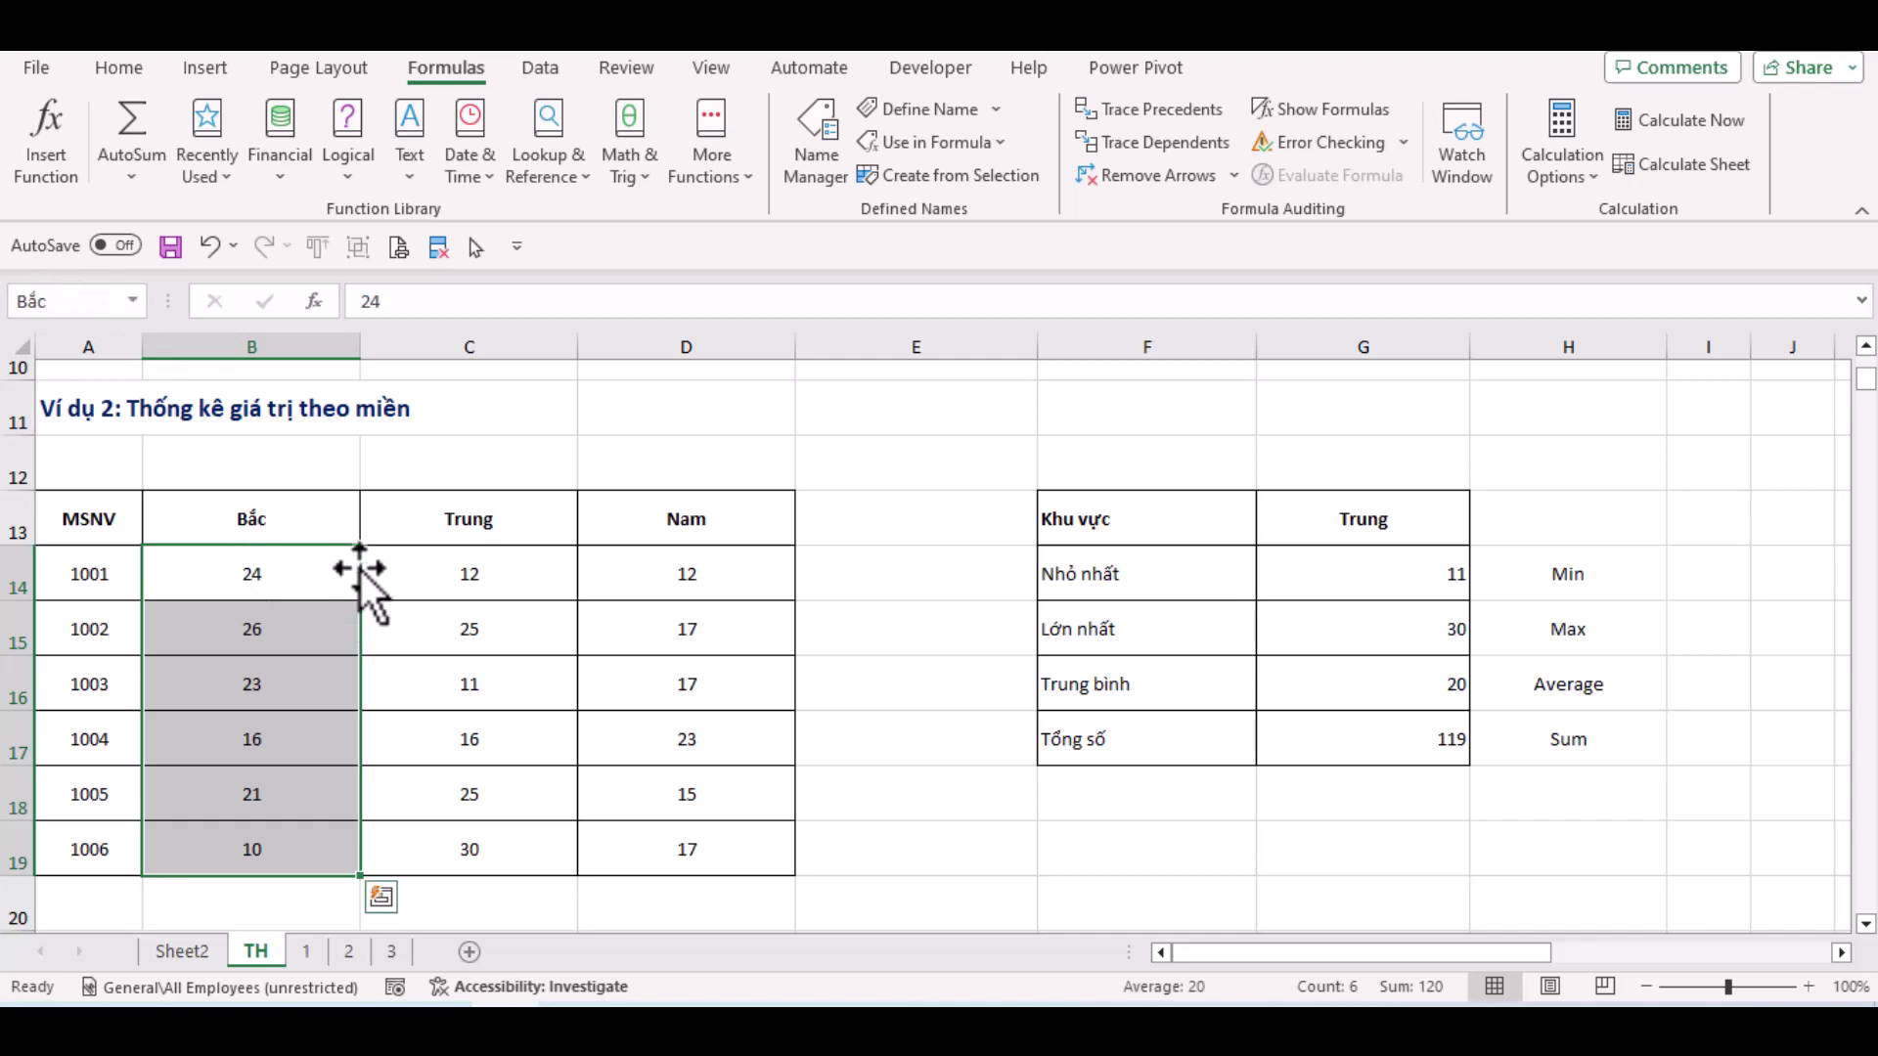
pyautogui.moveTo(360, 572); pyautogui.dragTo(481, 575)
pyautogui.click(1168, 477)
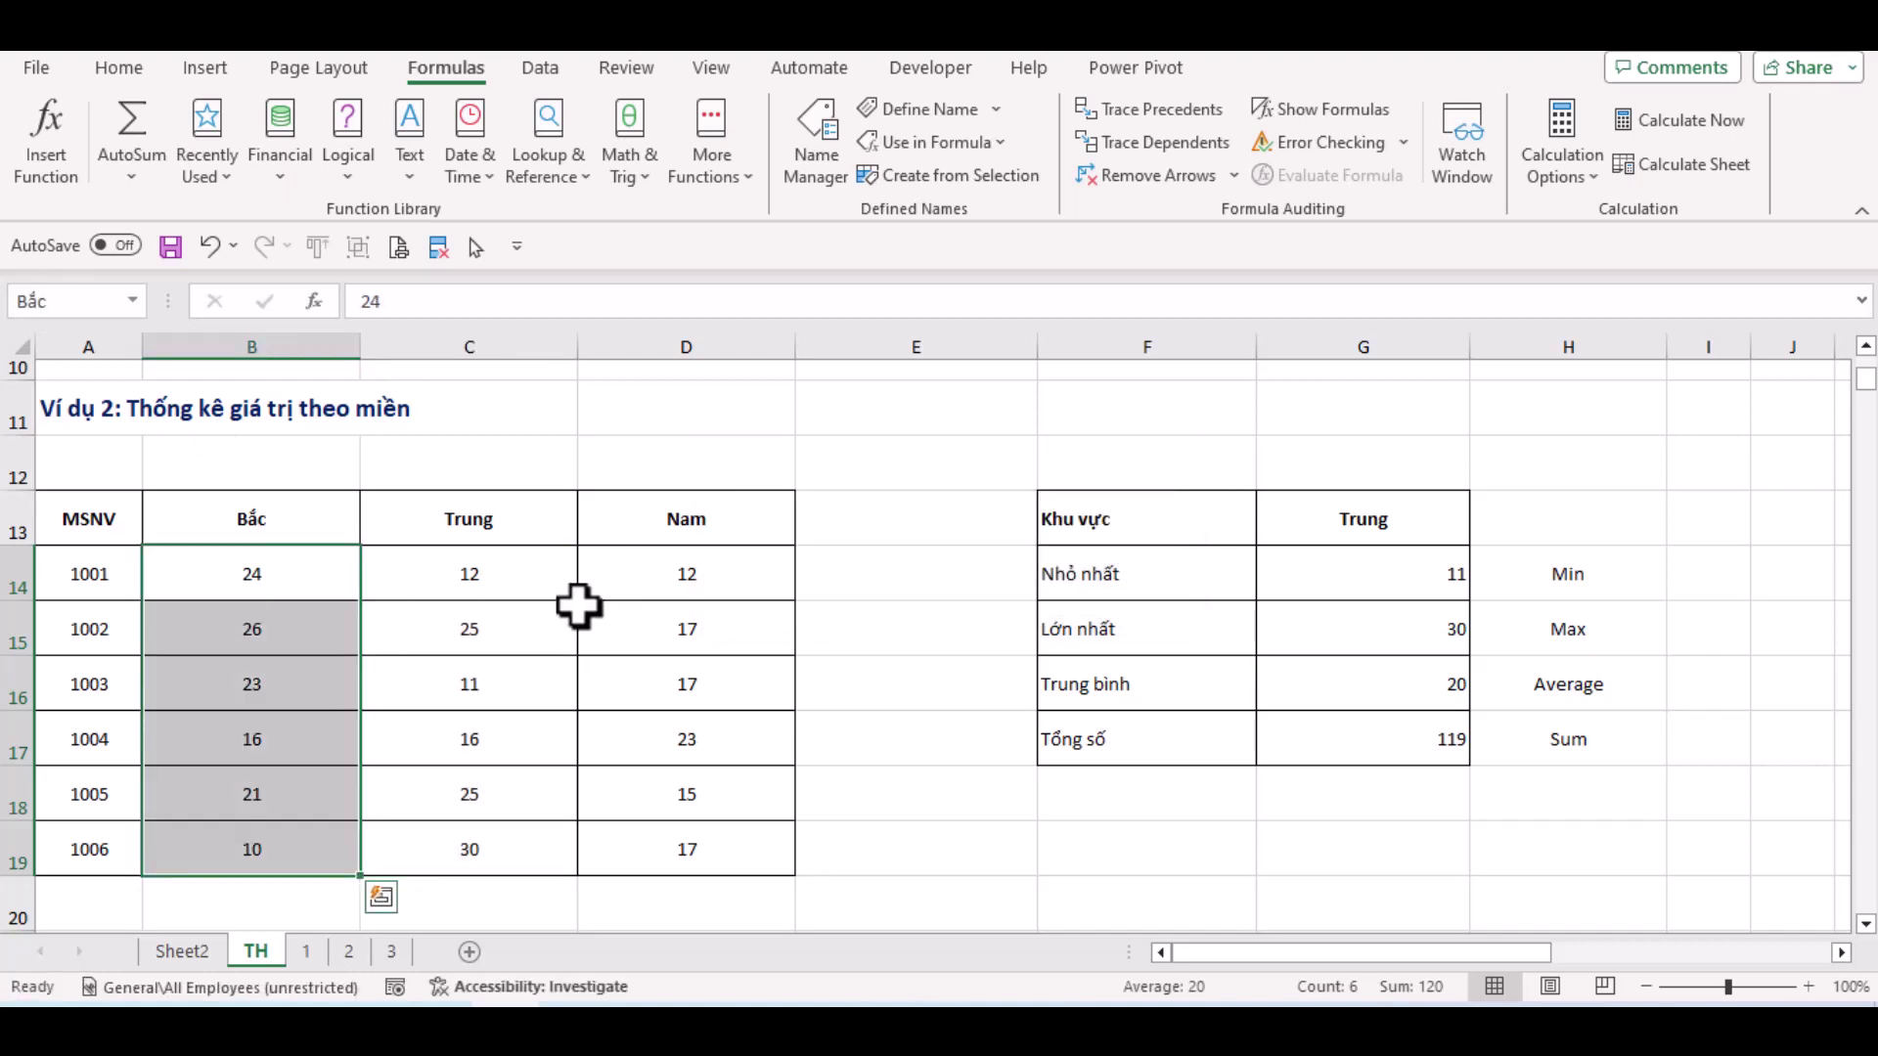
# Jump to the named ranges Bắc, Nam and Trung in turn to check which cells each covers
pyautogui.click(503, 575)
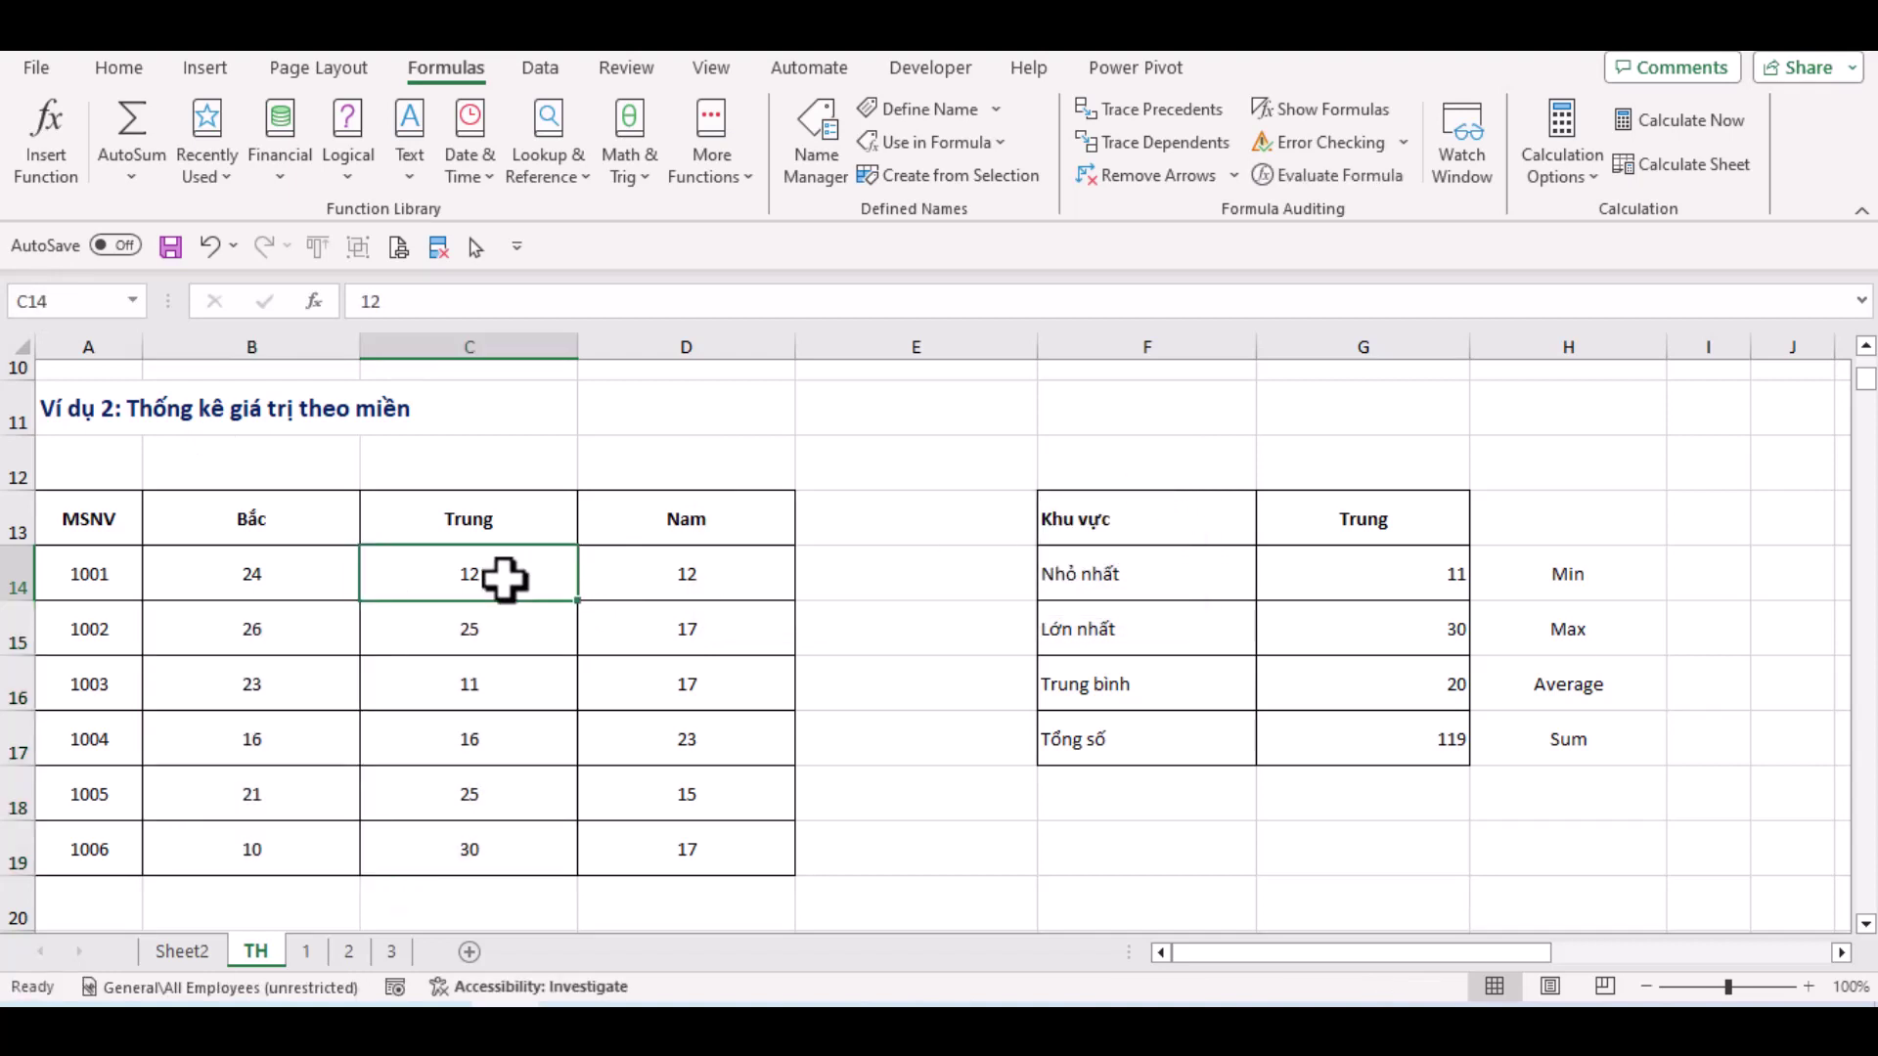
pyautogui.click(132, 300)
pyautogui.click(88, 334)
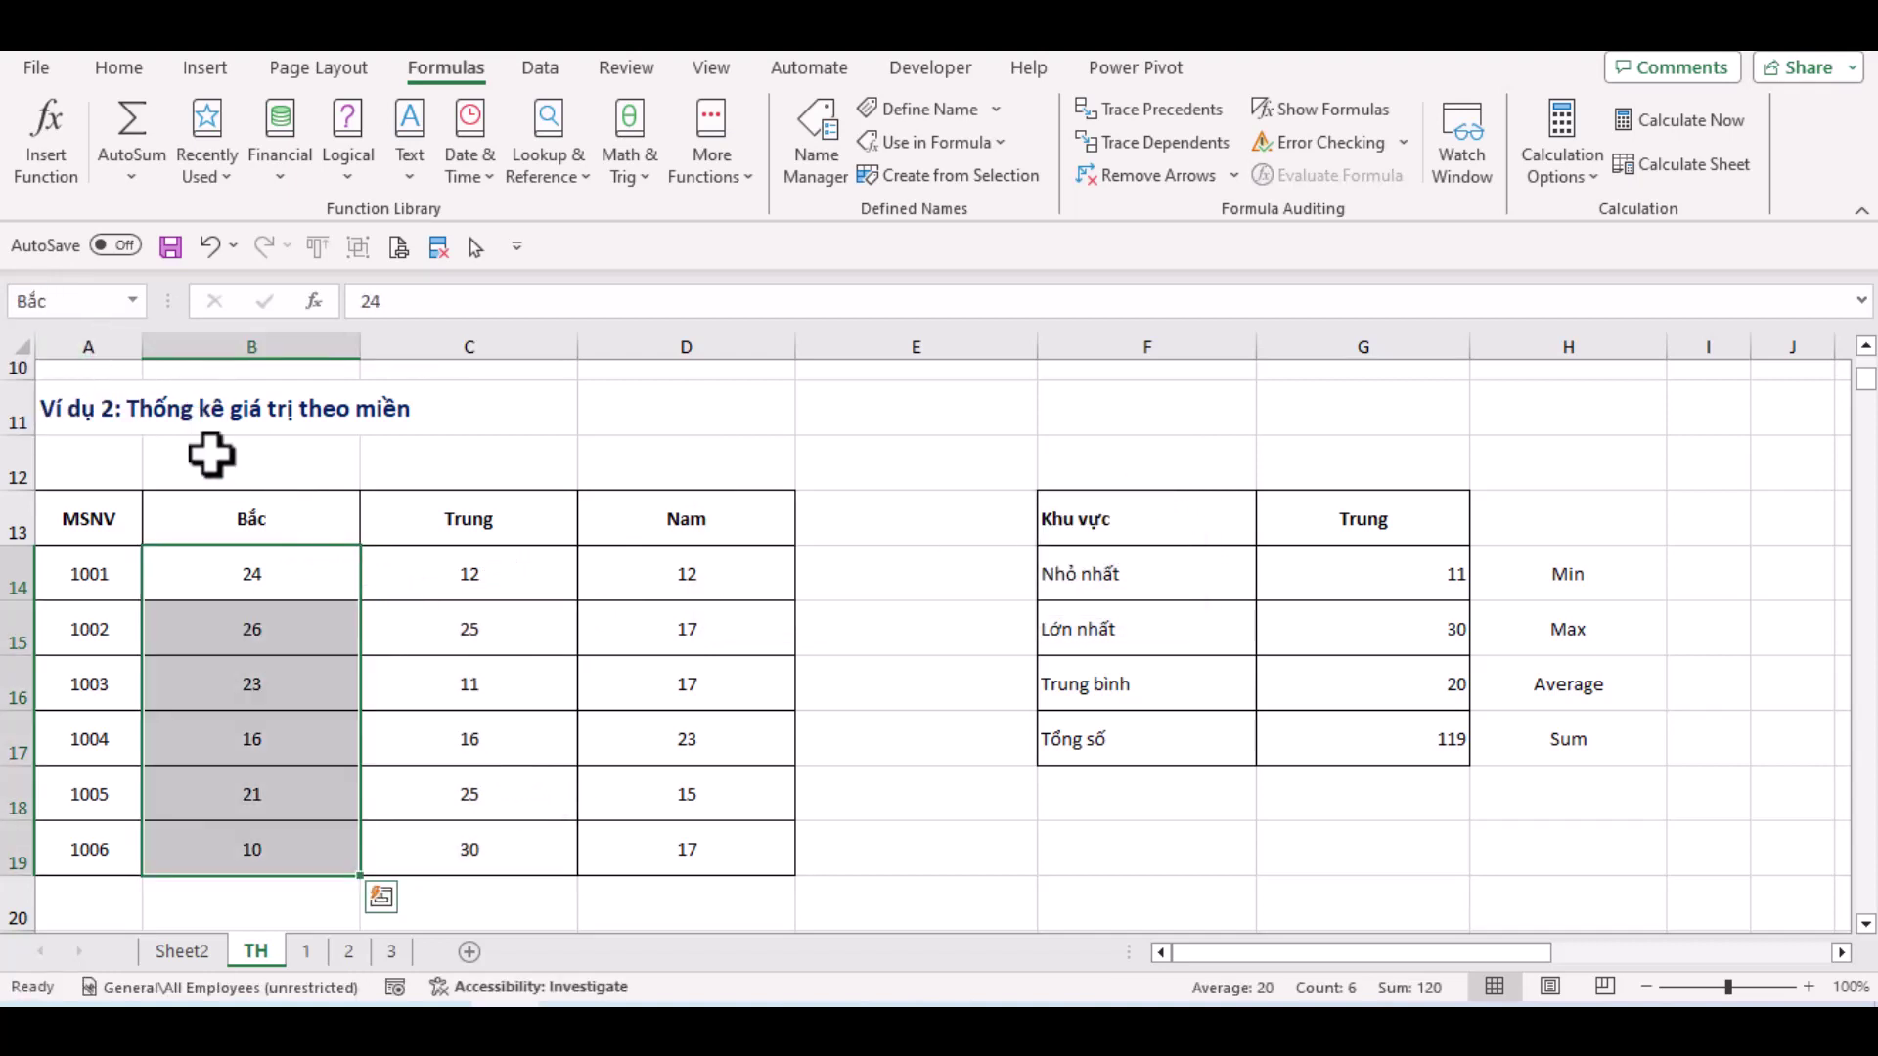
pyautogui.click(130, 302)
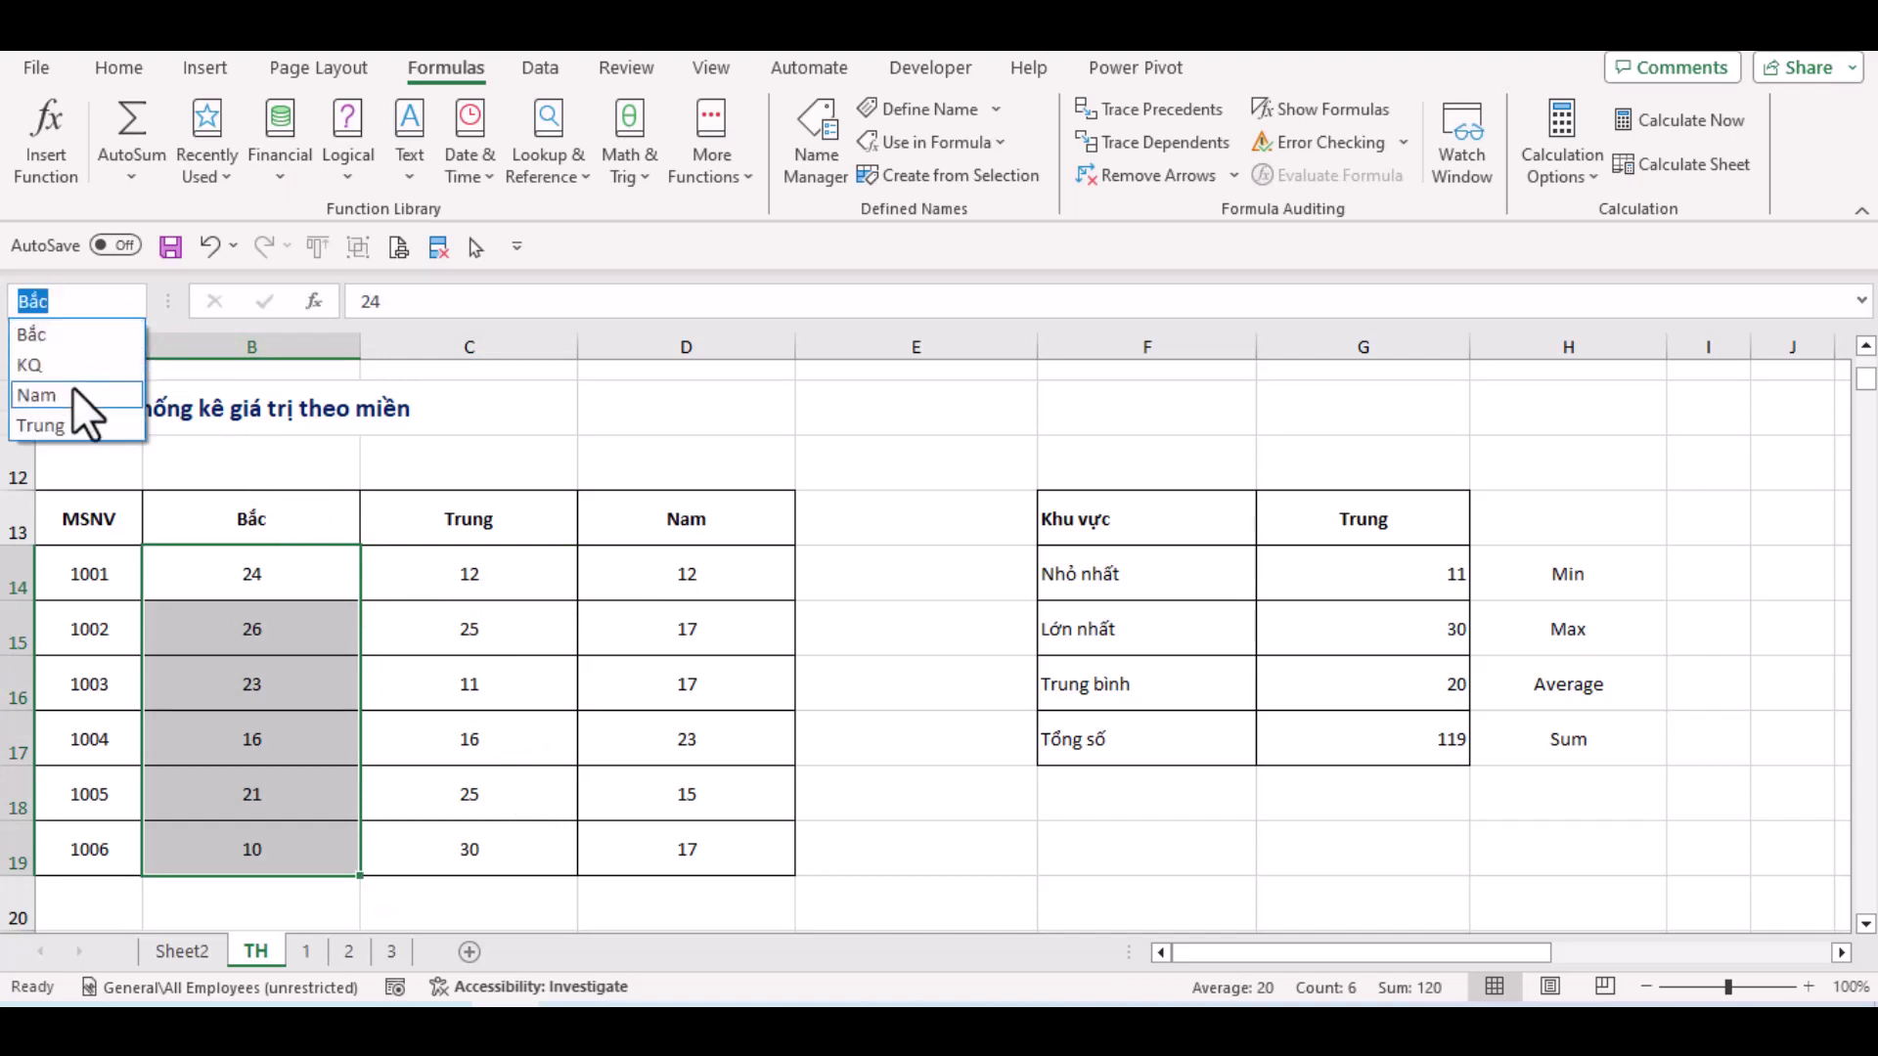
pyautogui.click(72, 391)
pyautogui.click(131, 304)
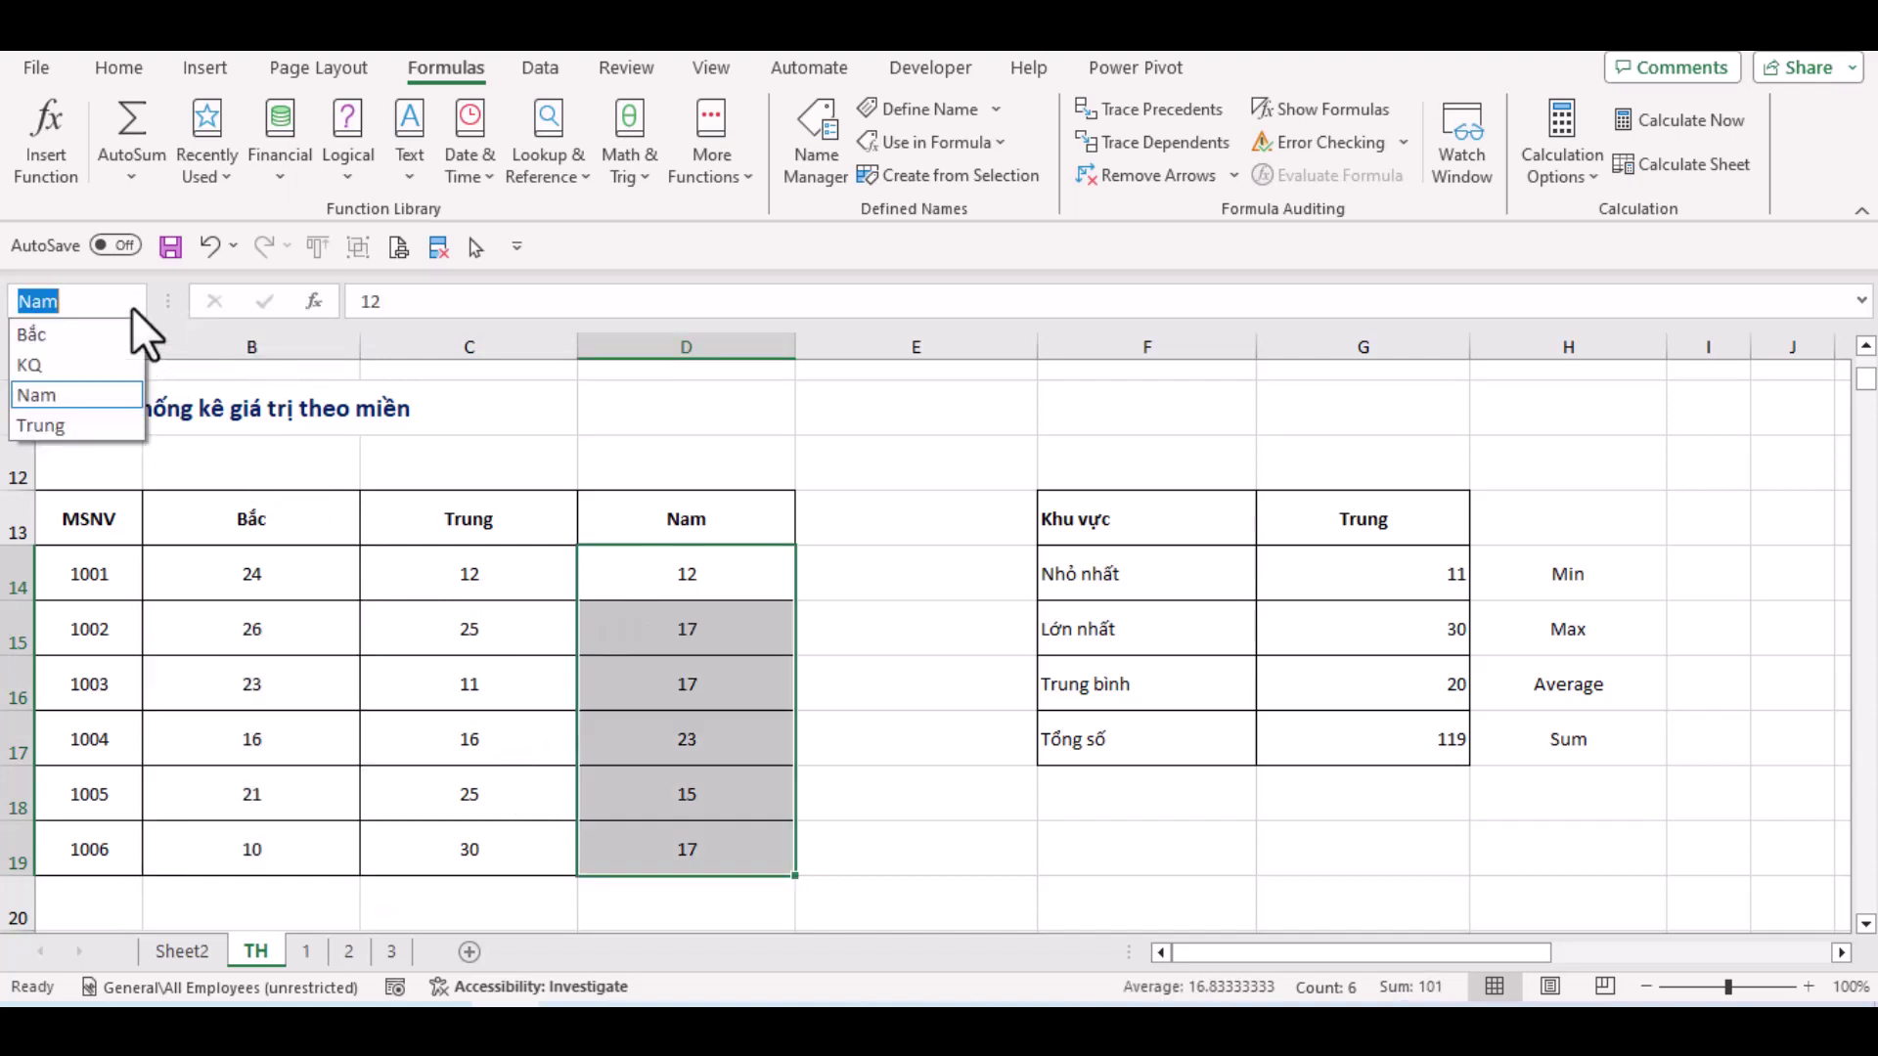
pyautogui.click(84, 422)
pyautogui.click(717, 565)
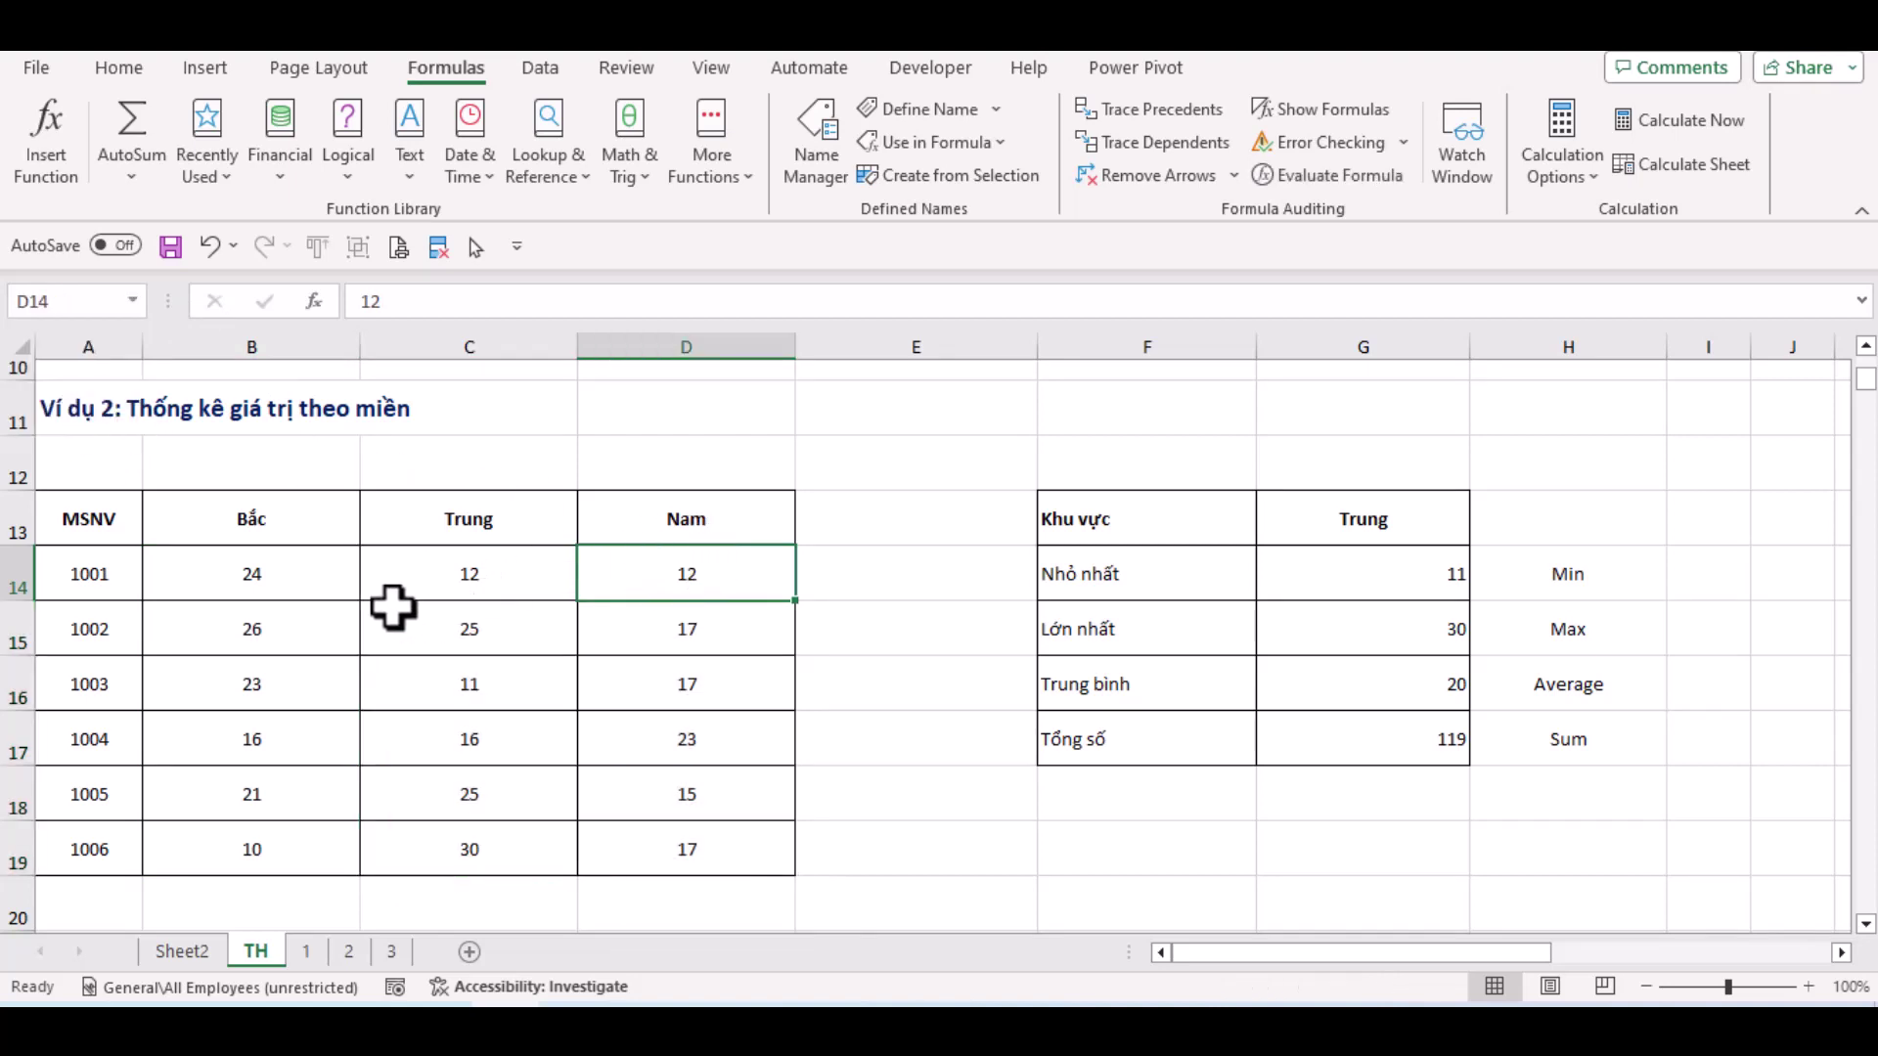
# Revisit the named-range case "Với vùng đã đặt tên" in B9:C9 of Example 1, comparing it with the region columns
pyautogui.moveTo(264, 561); pyautogui.dragTo(235, 768)
pyautogui.click(503, 523)
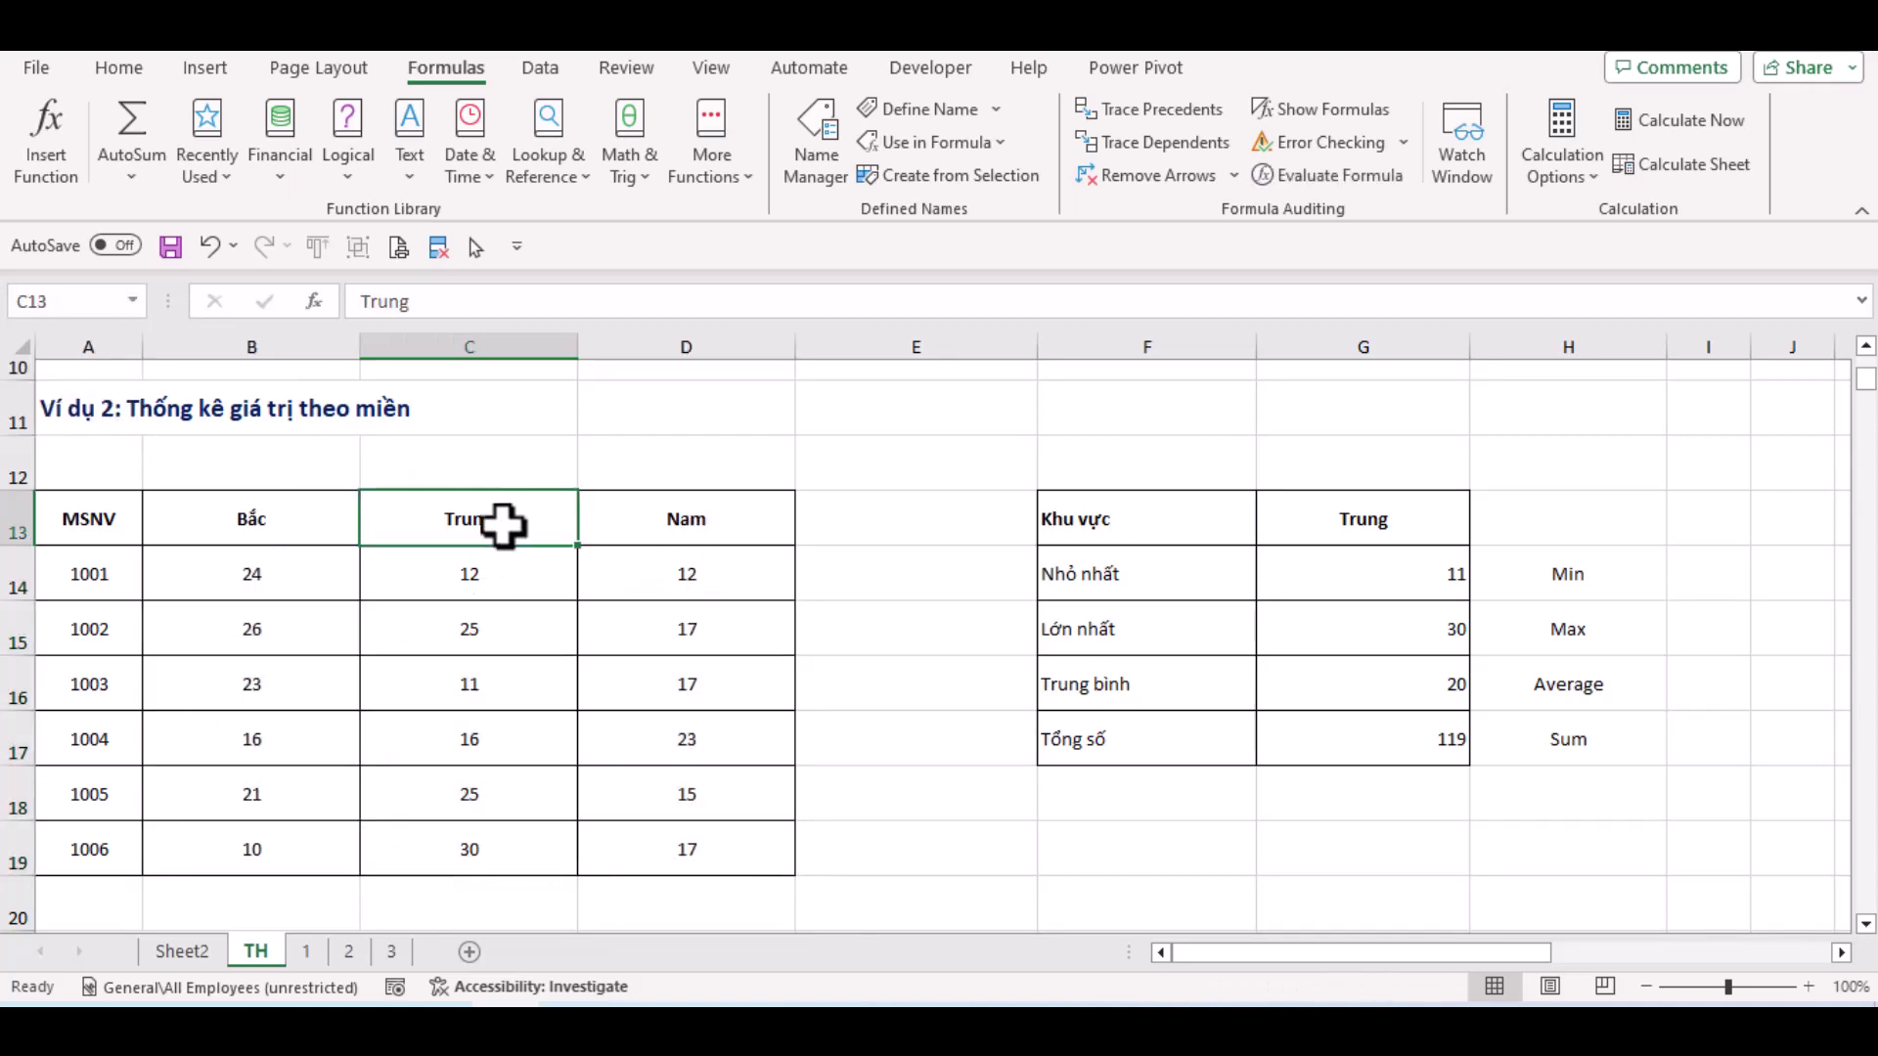
pyautogui.scroll(2, 503, 523)
pyautogui.moveTo(336, 641); pyautogui.dragTo(390, 645)
pyautogui.scroll(1, 390, 640)
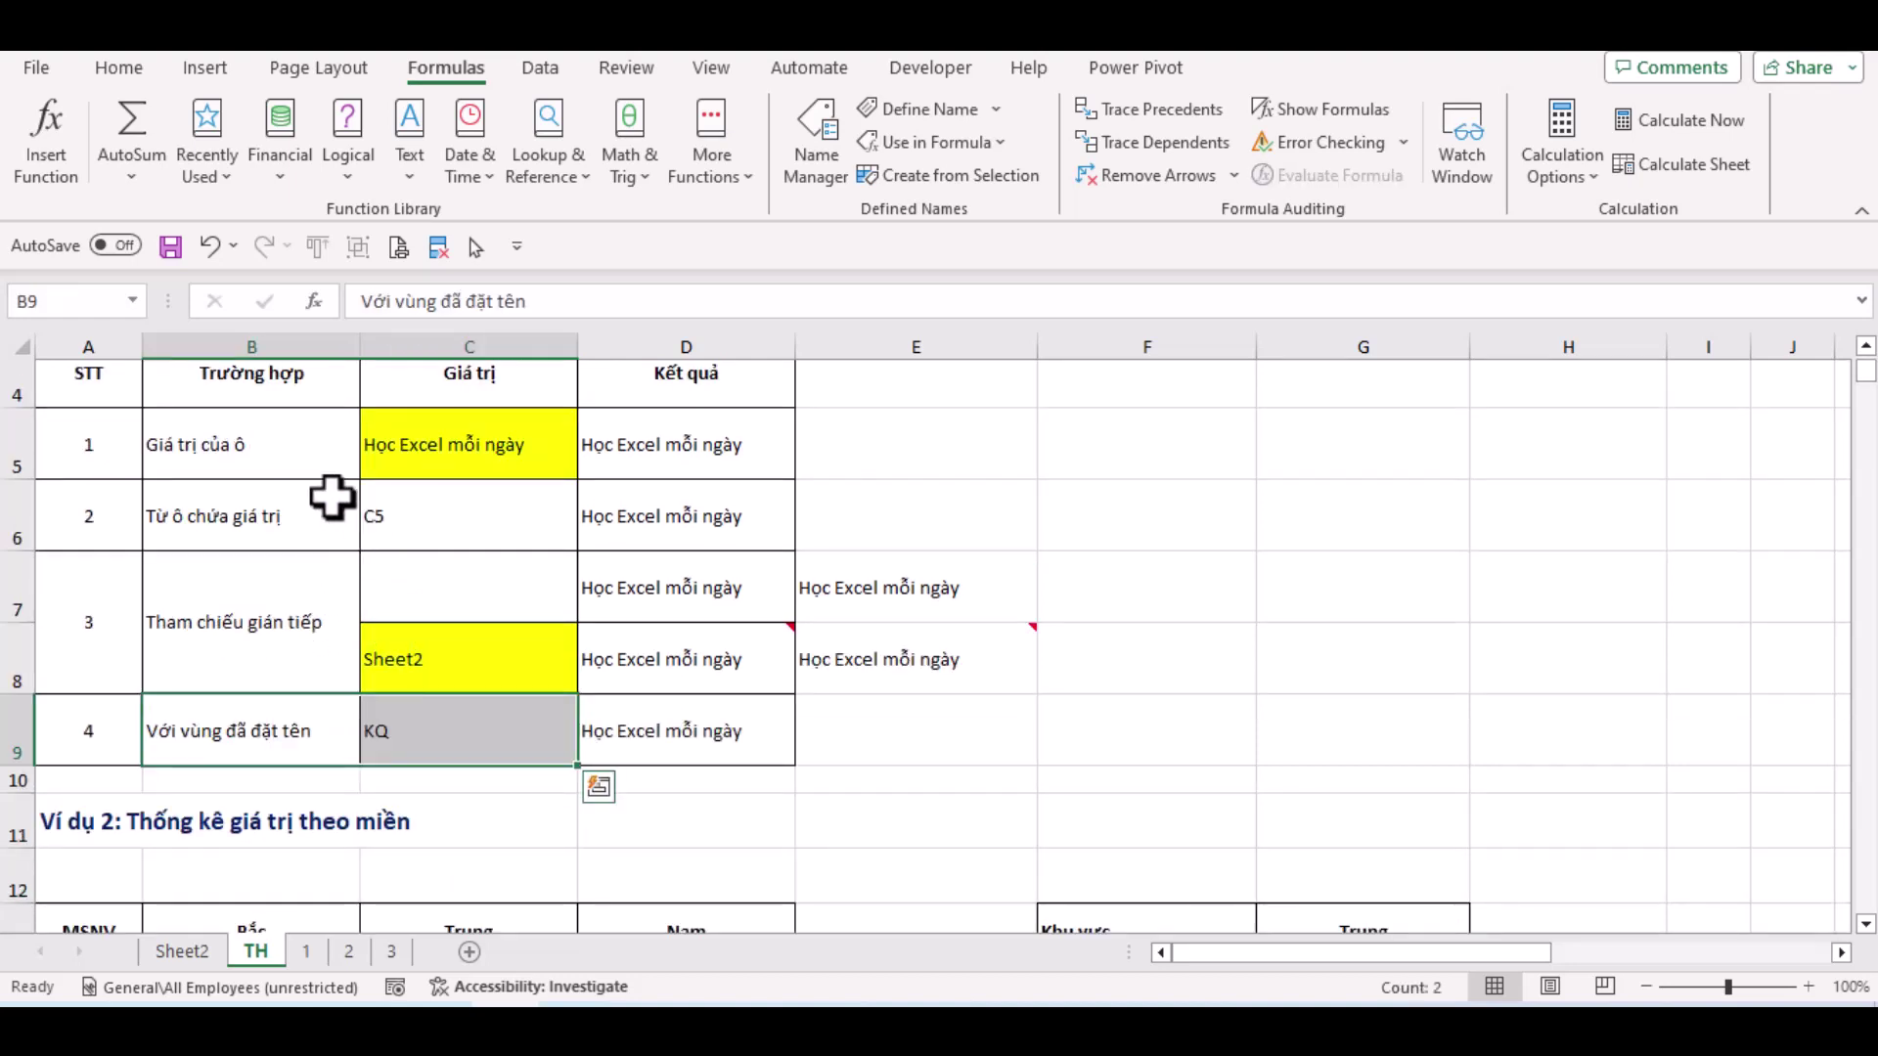
pyautogui.scroll(-1, 378, 495)
pyautogui.scroll(-2, 470, 449)
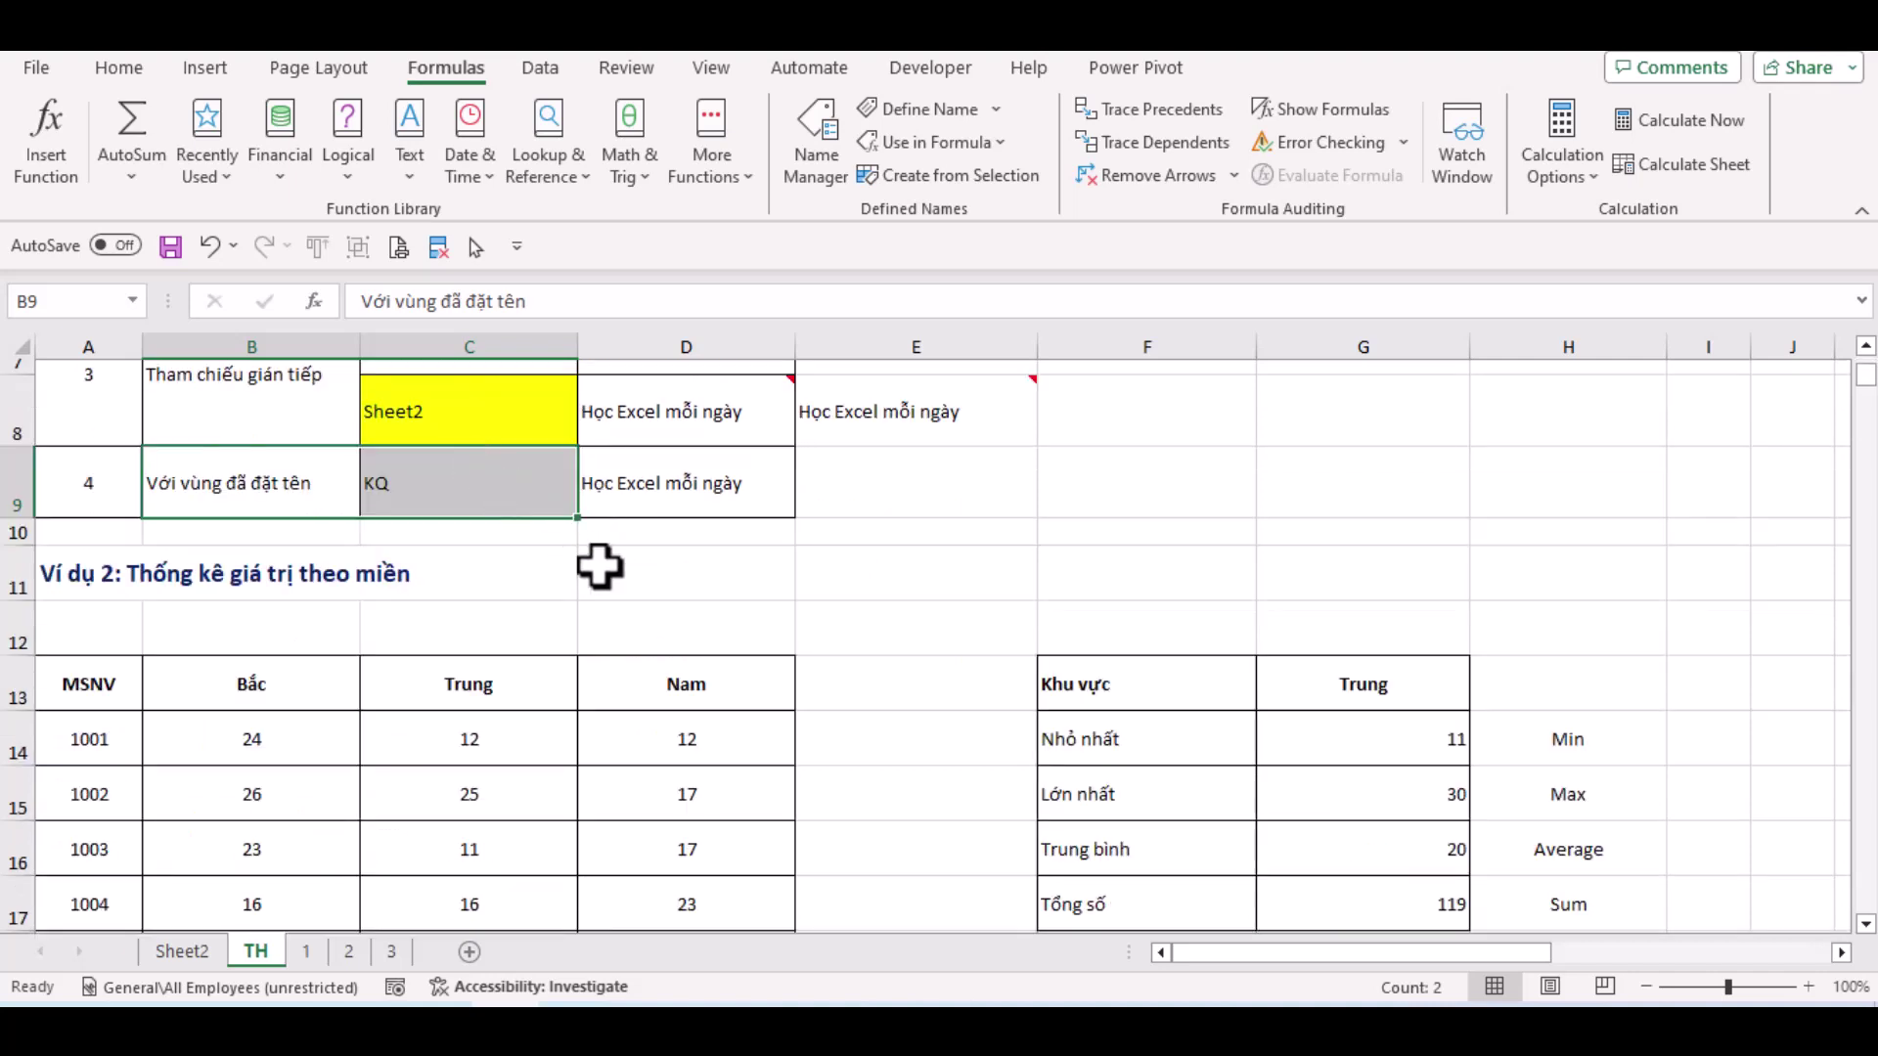
pyautogui.click(1726, 574)
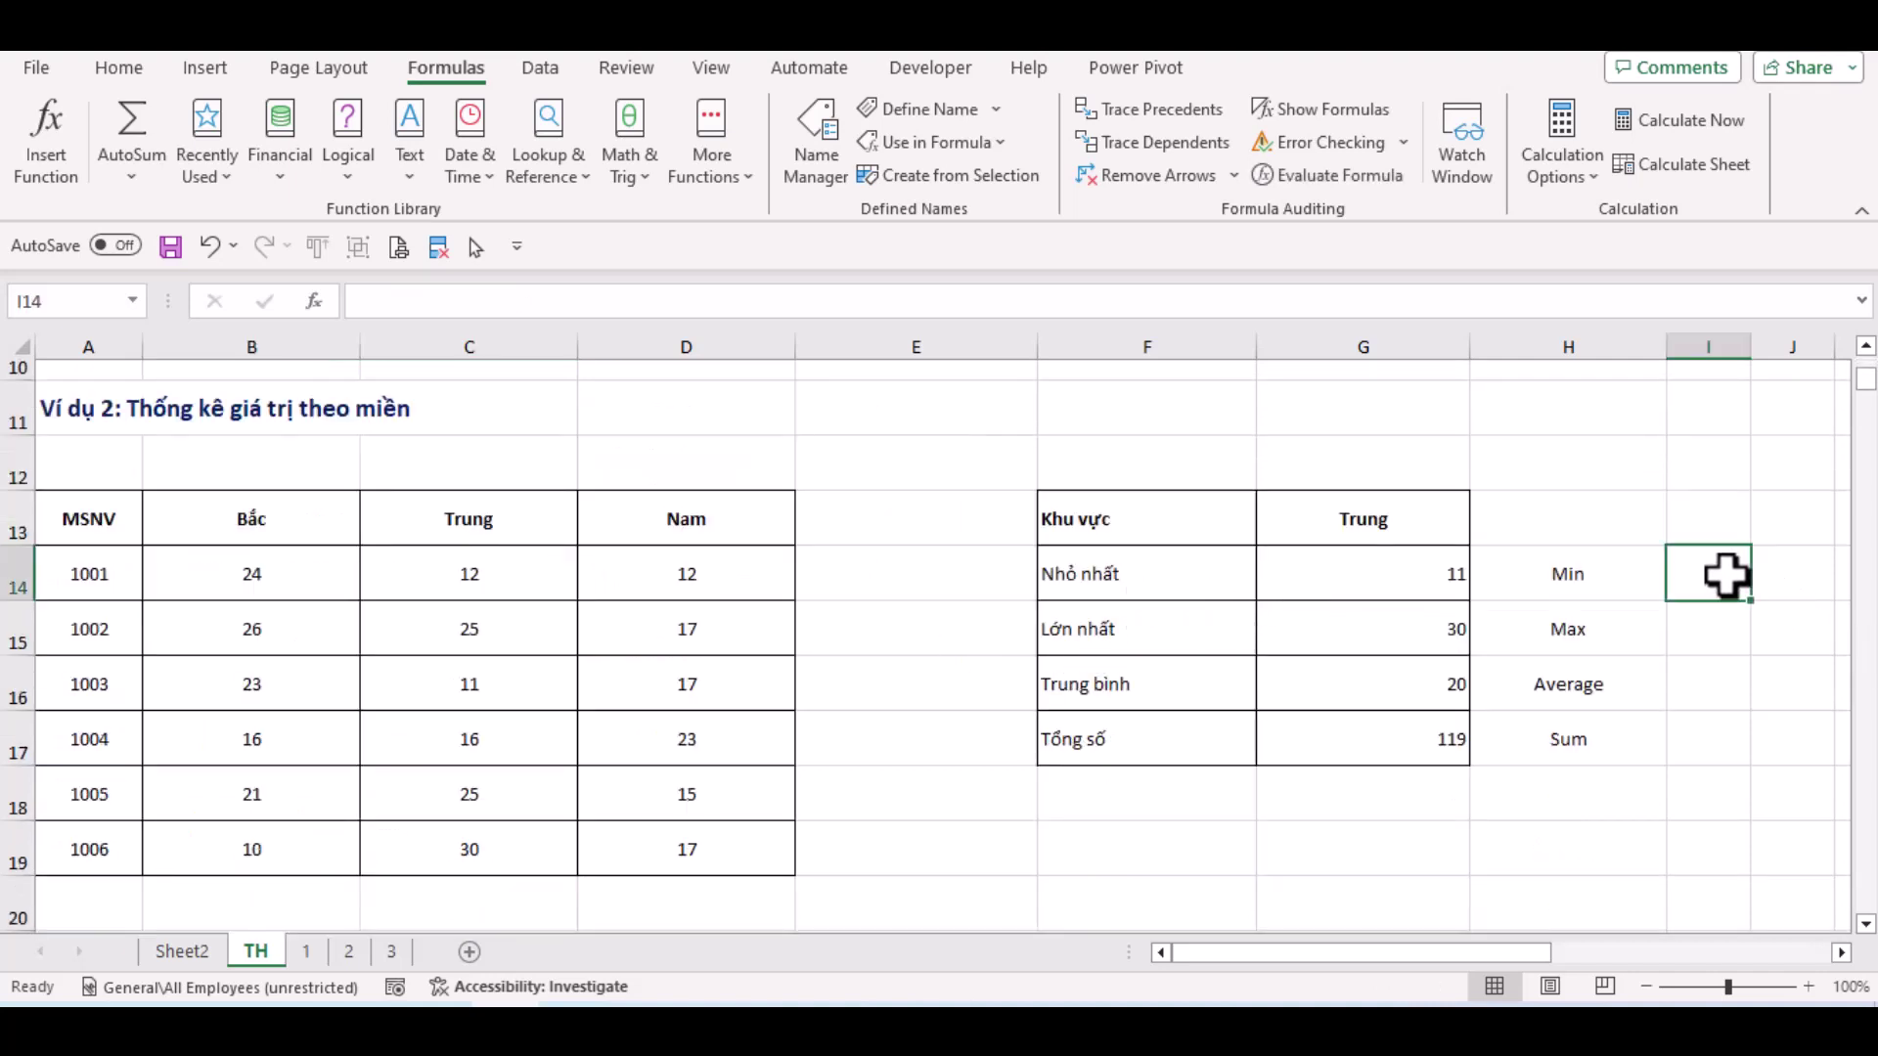
pyautogui.click(1724, 518)
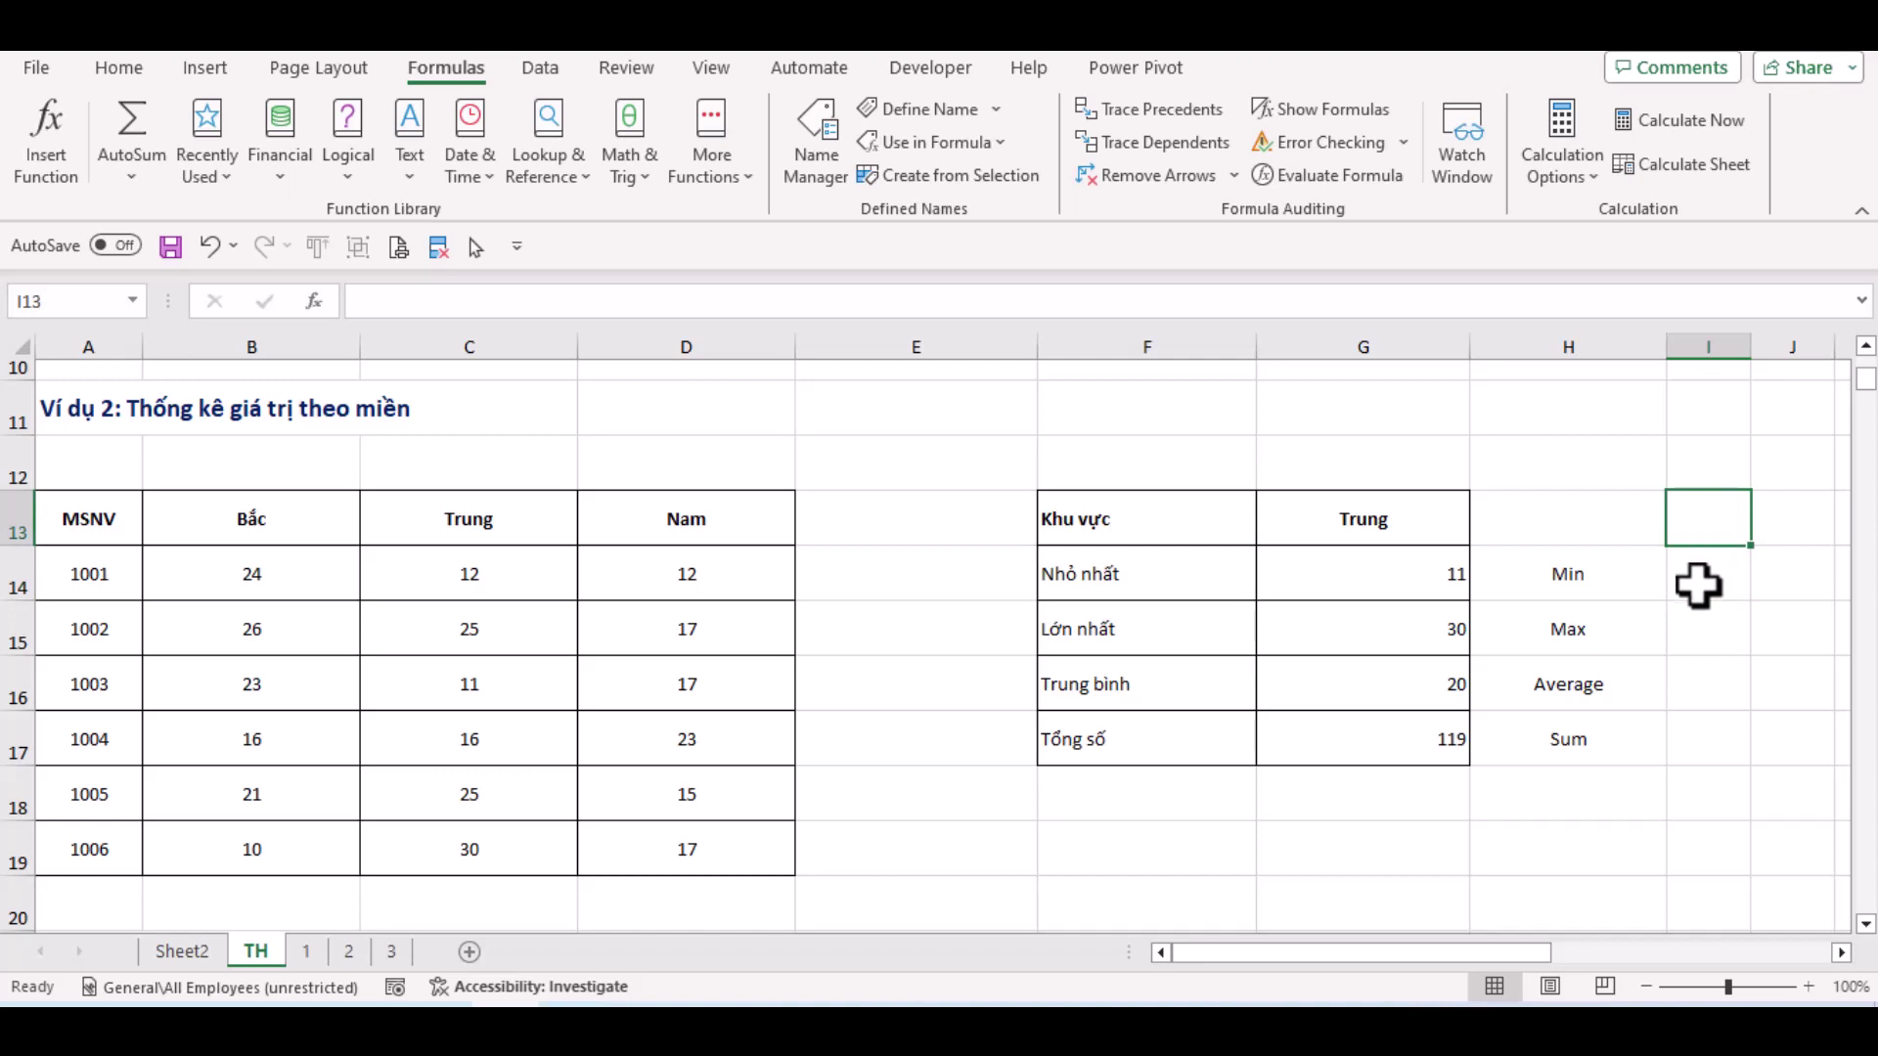
pyautogui.write('=')
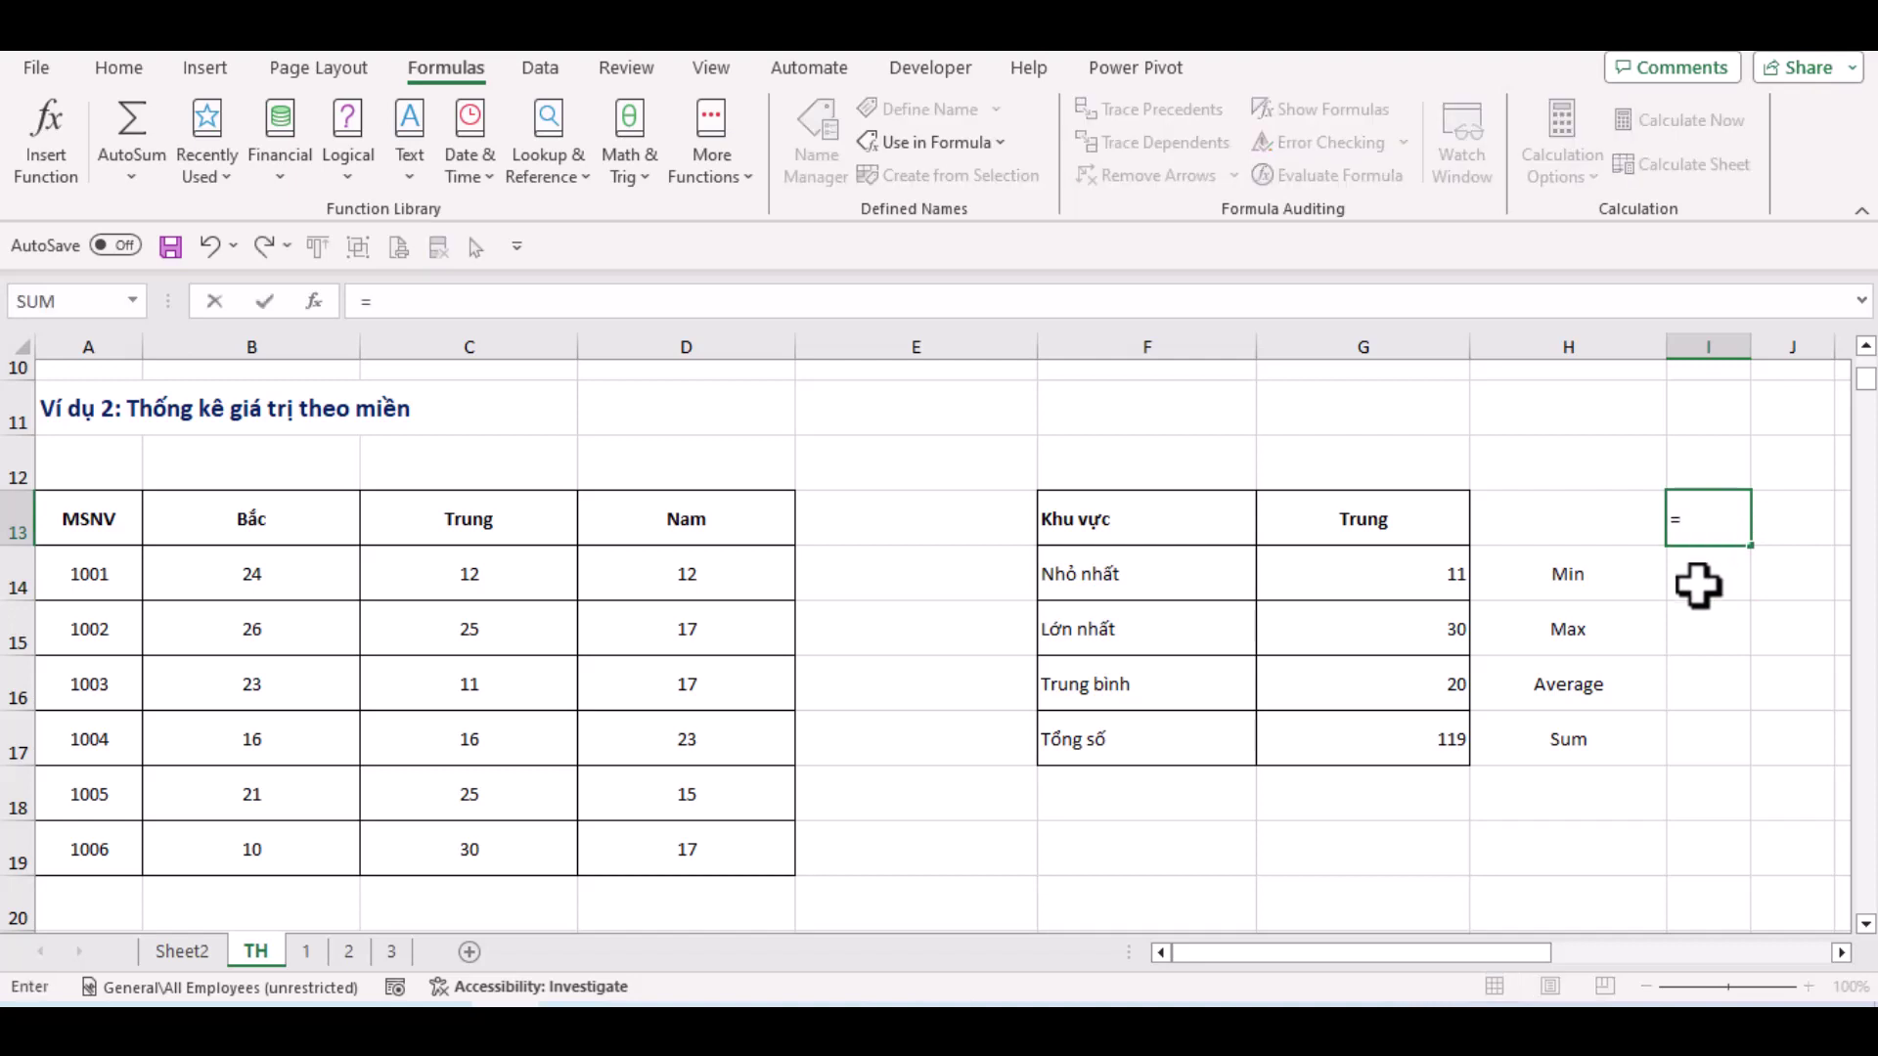
# Enter =INDIRECT(G13) in I14 to list the values of the region chosen in G13
pyautogui.click(1698, 585)
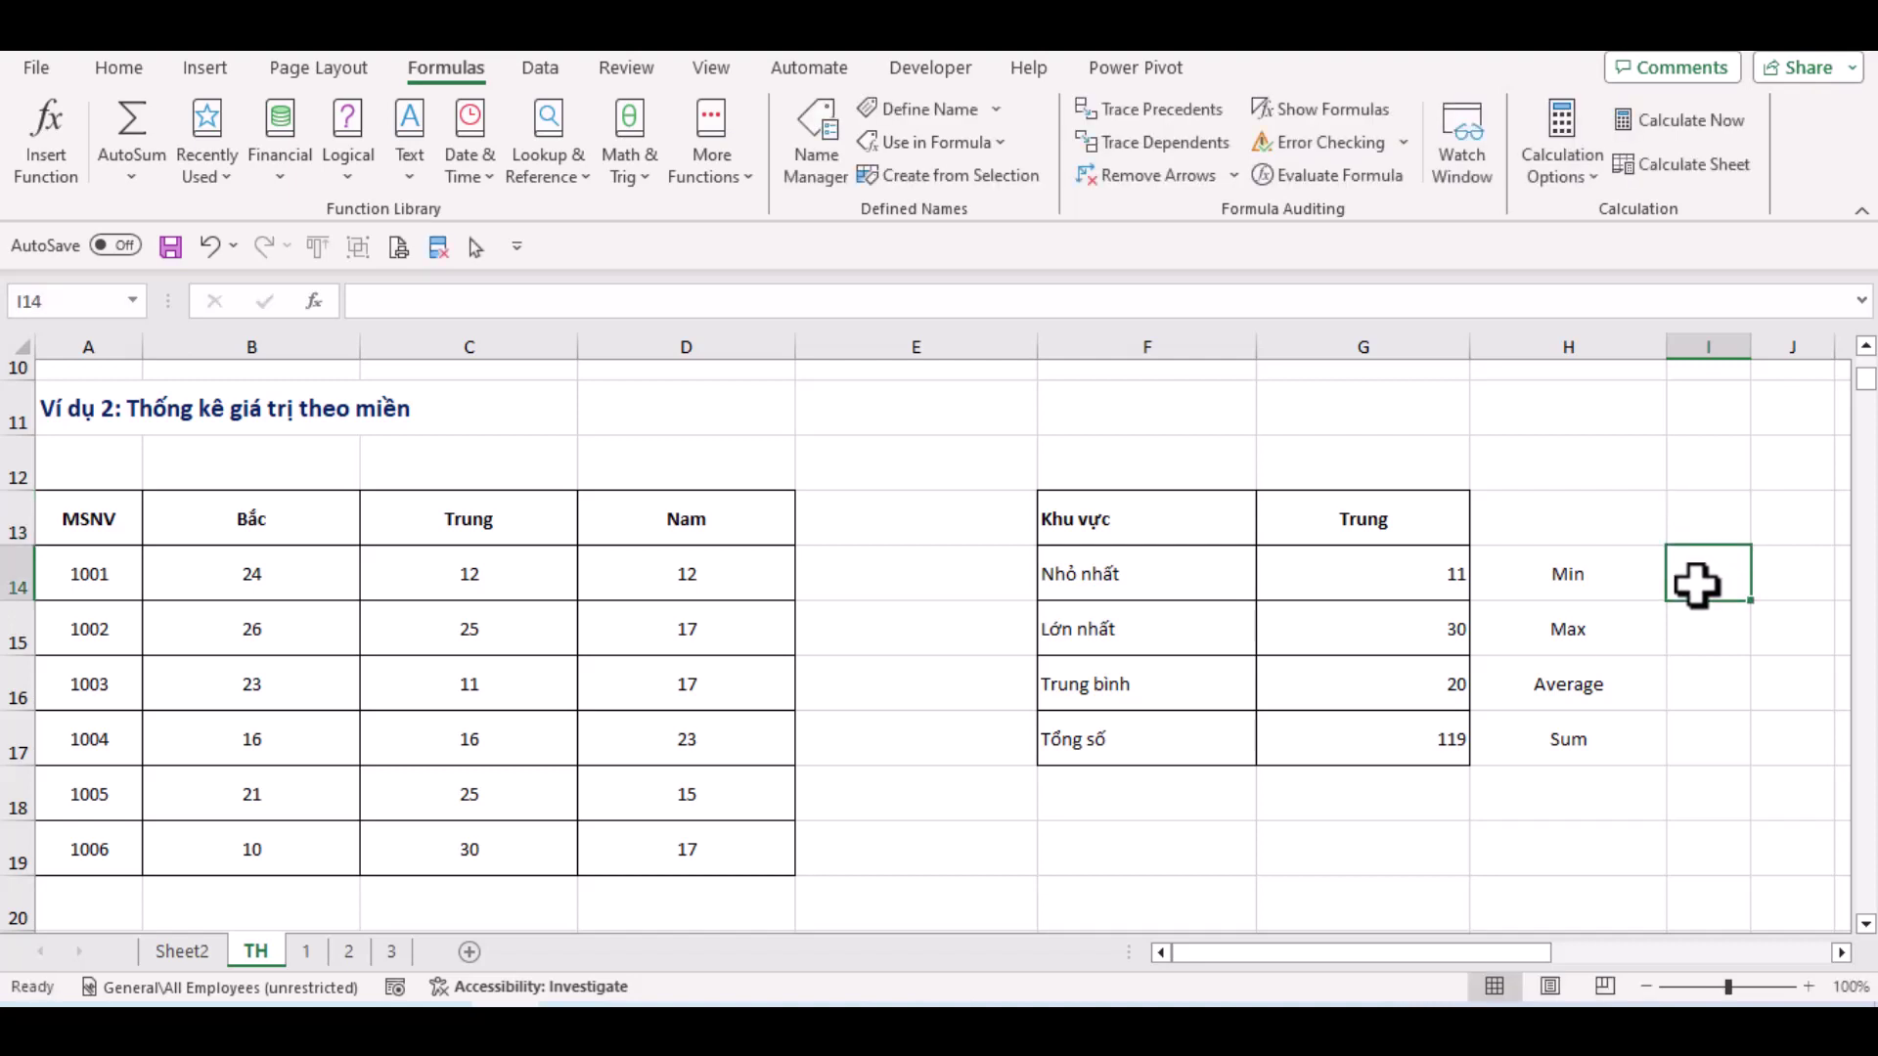
pyautogui.write('=in')
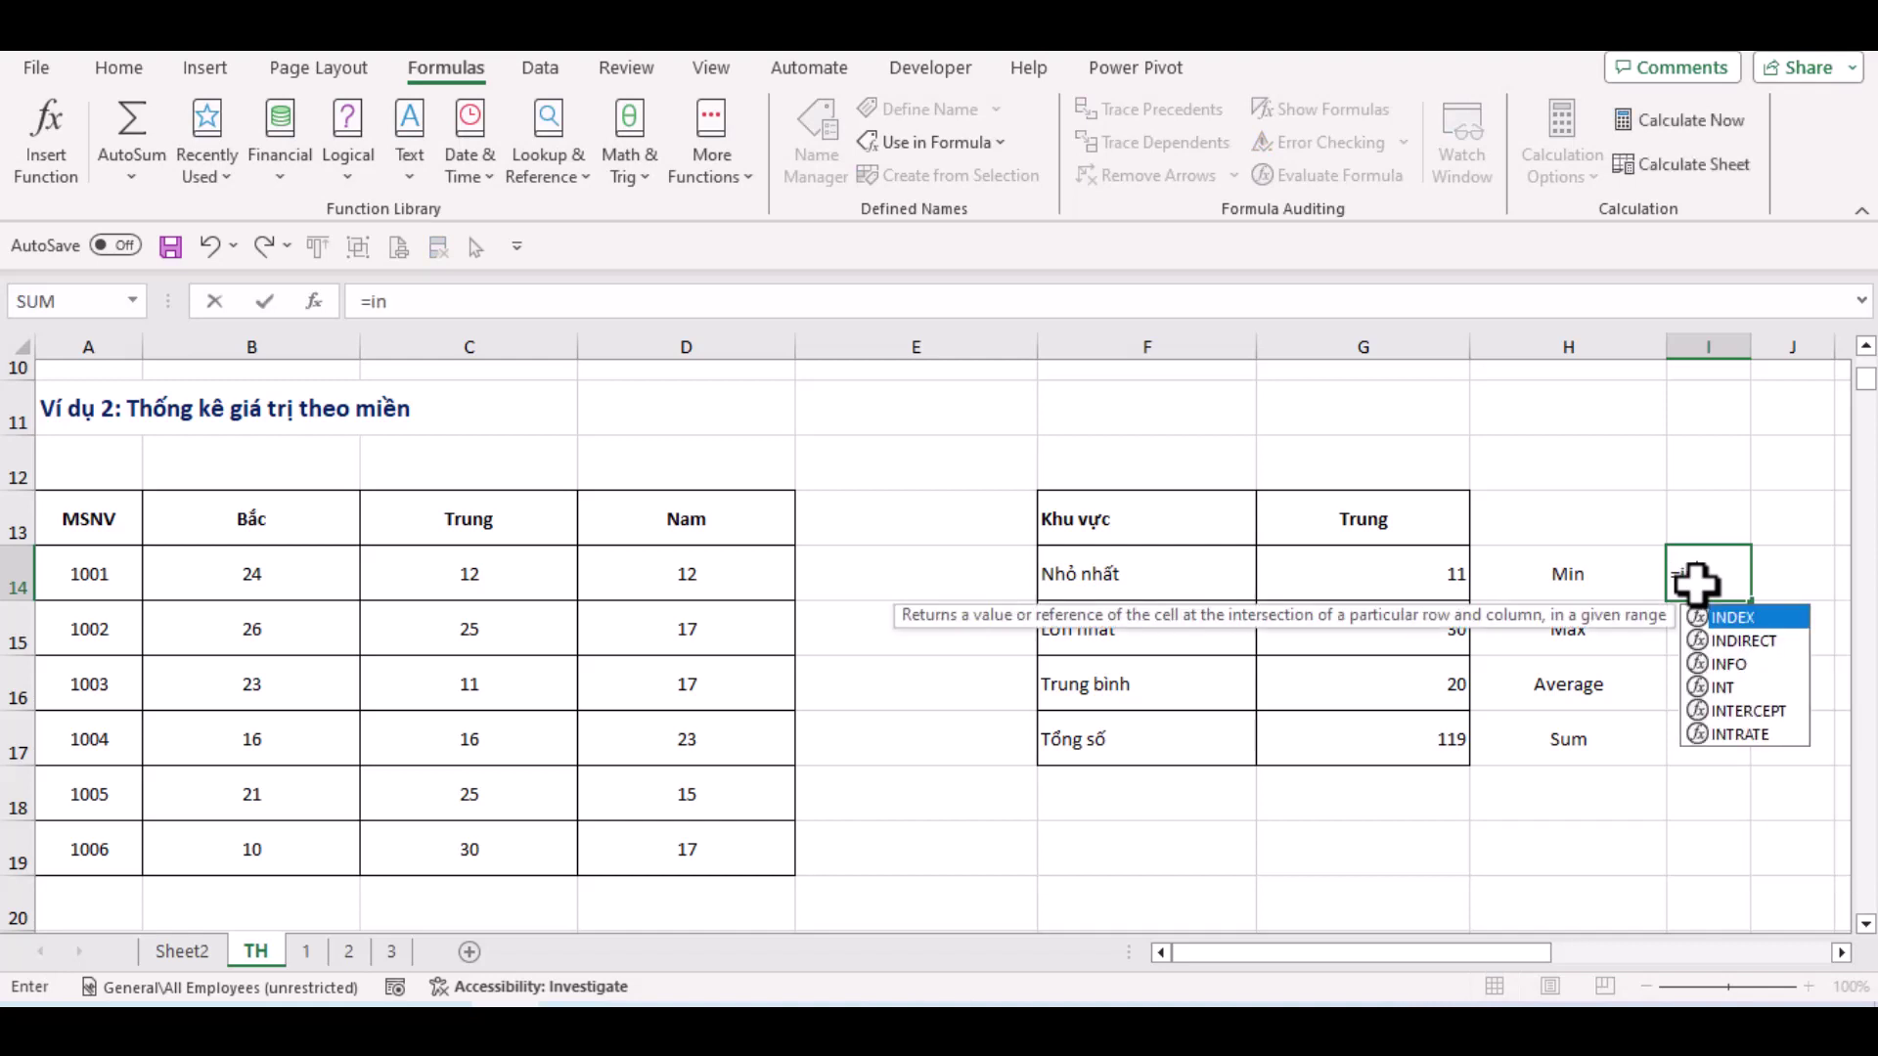
pyautogui.write('di')
pyautogui.press('Tab')
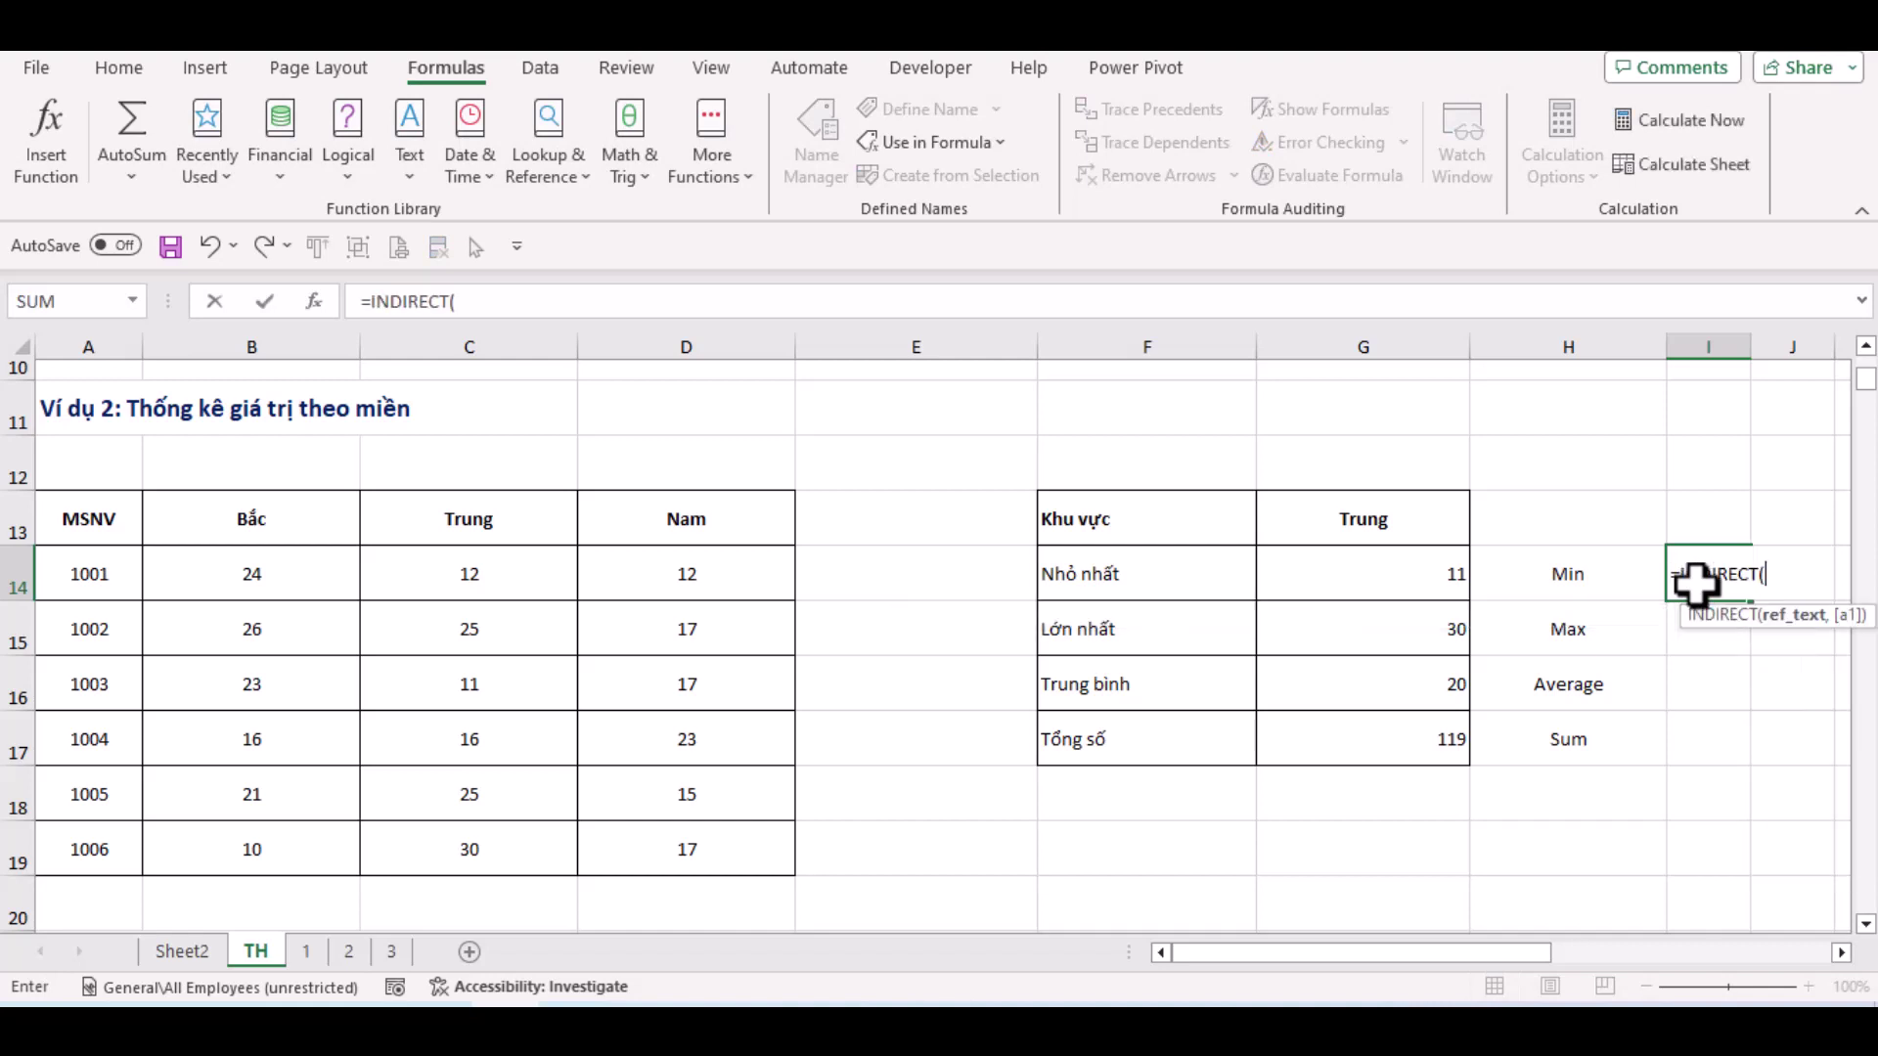
pyautogui.click(1343, 522)
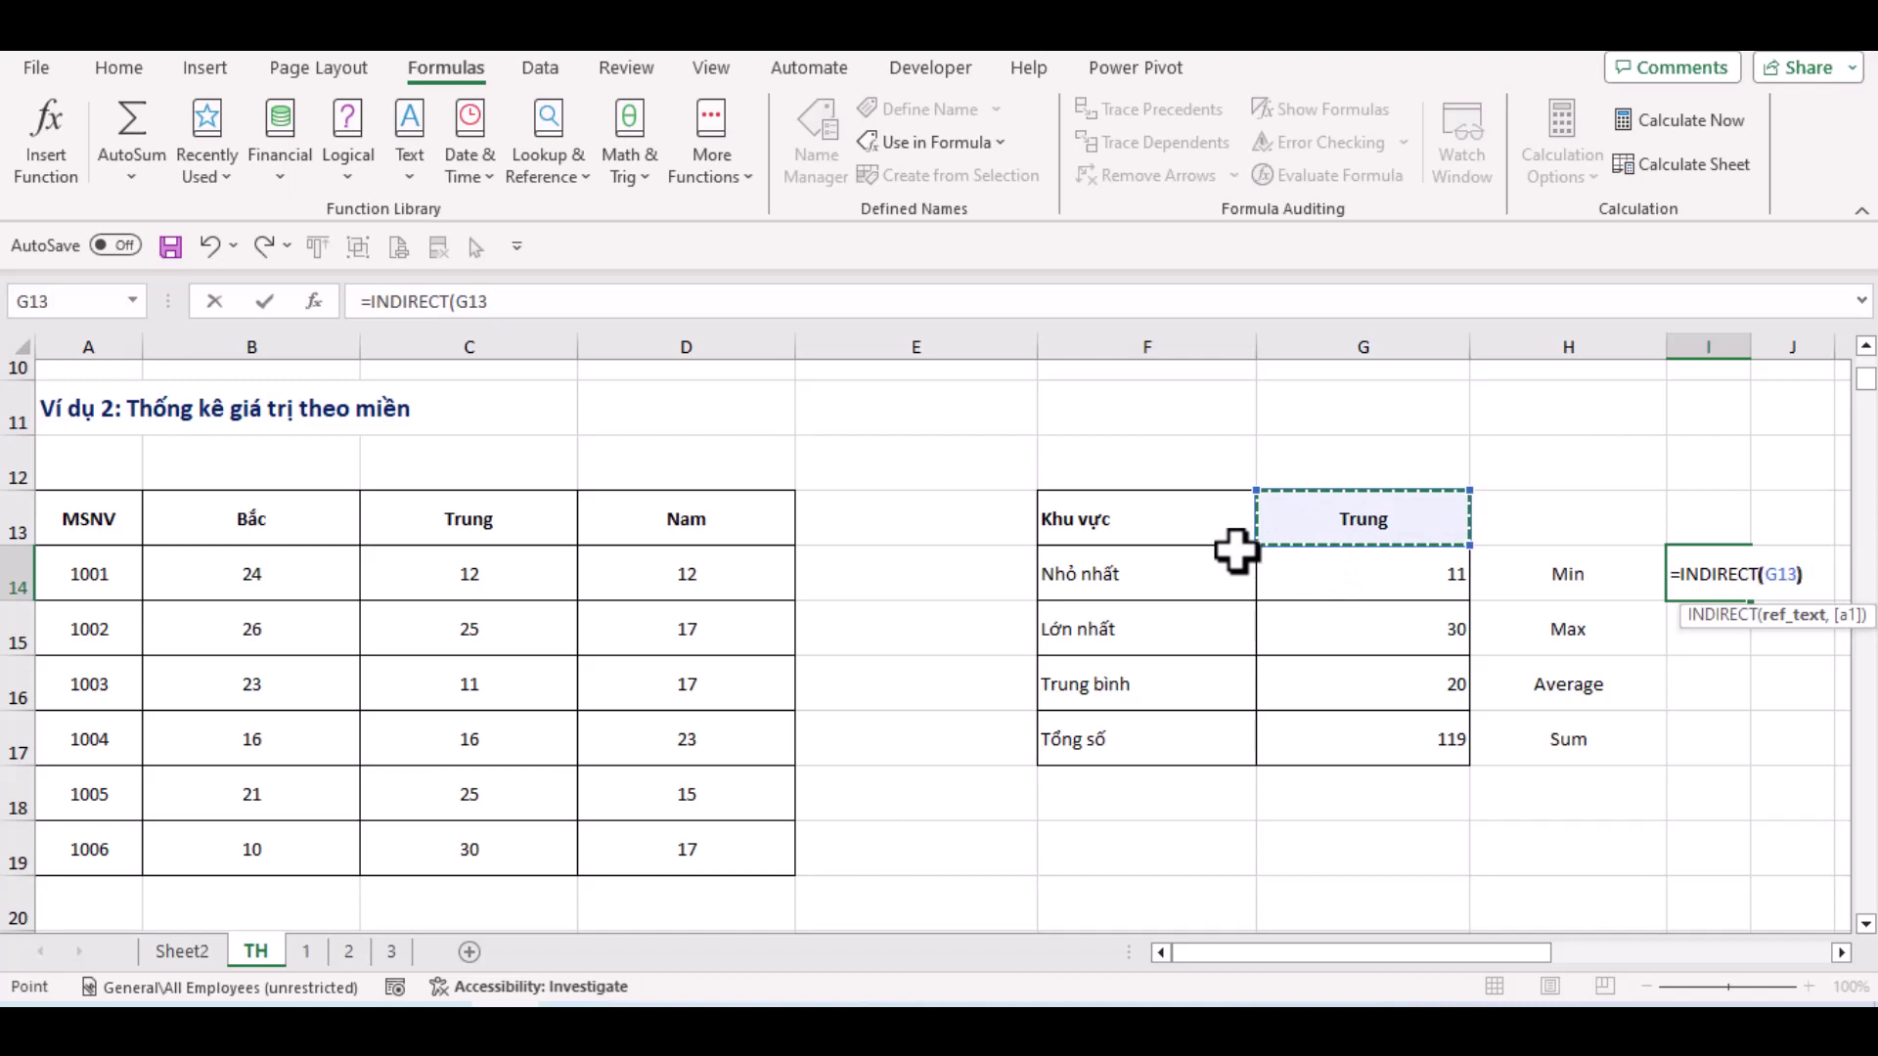
pyautogui.press('Return')
pyautogui.click(1673, 591)
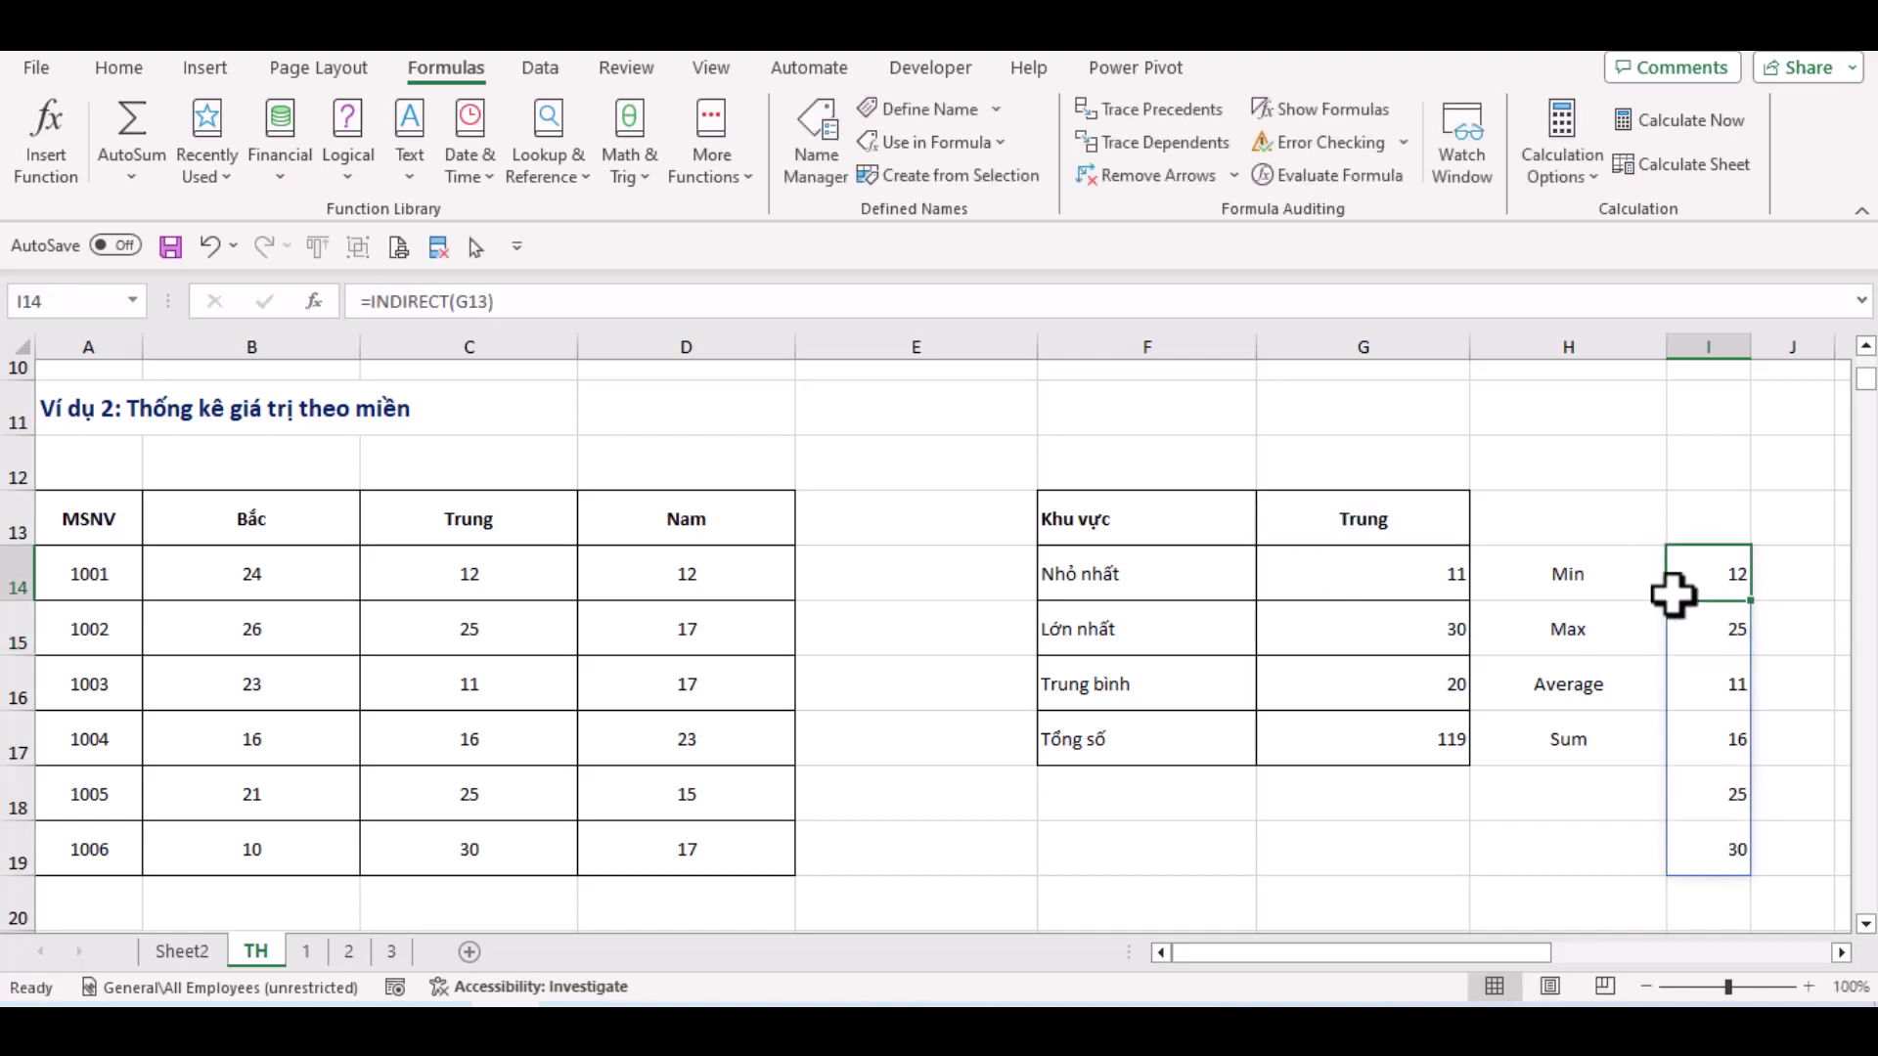
# Switch the region in G13 to Nam and compare the list in I14:I19 with the Nam column
pyautogui.click(1382, 518)
pyautogui.click(1483, 532)
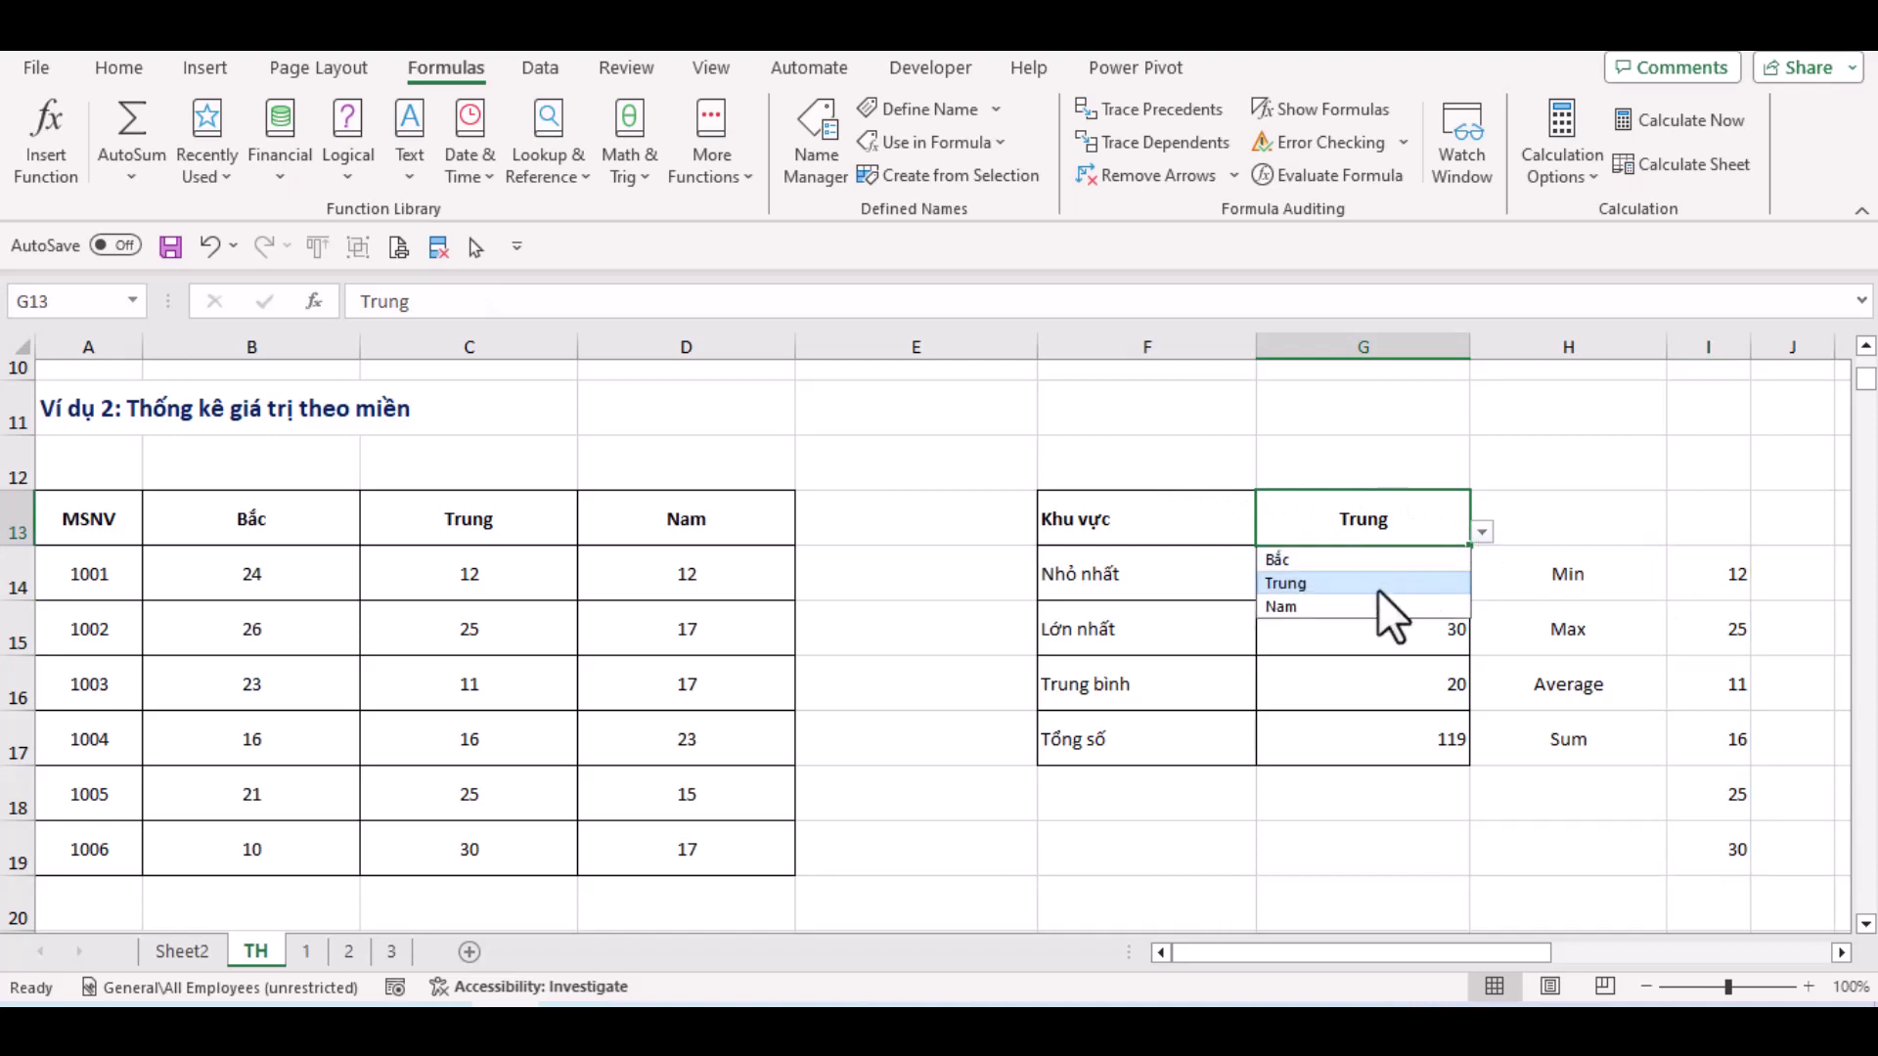
pyautogui.click(1340, 611)
pyautogui.moveTo(1691, 571); pyautogui.dragTo(1714, 838)
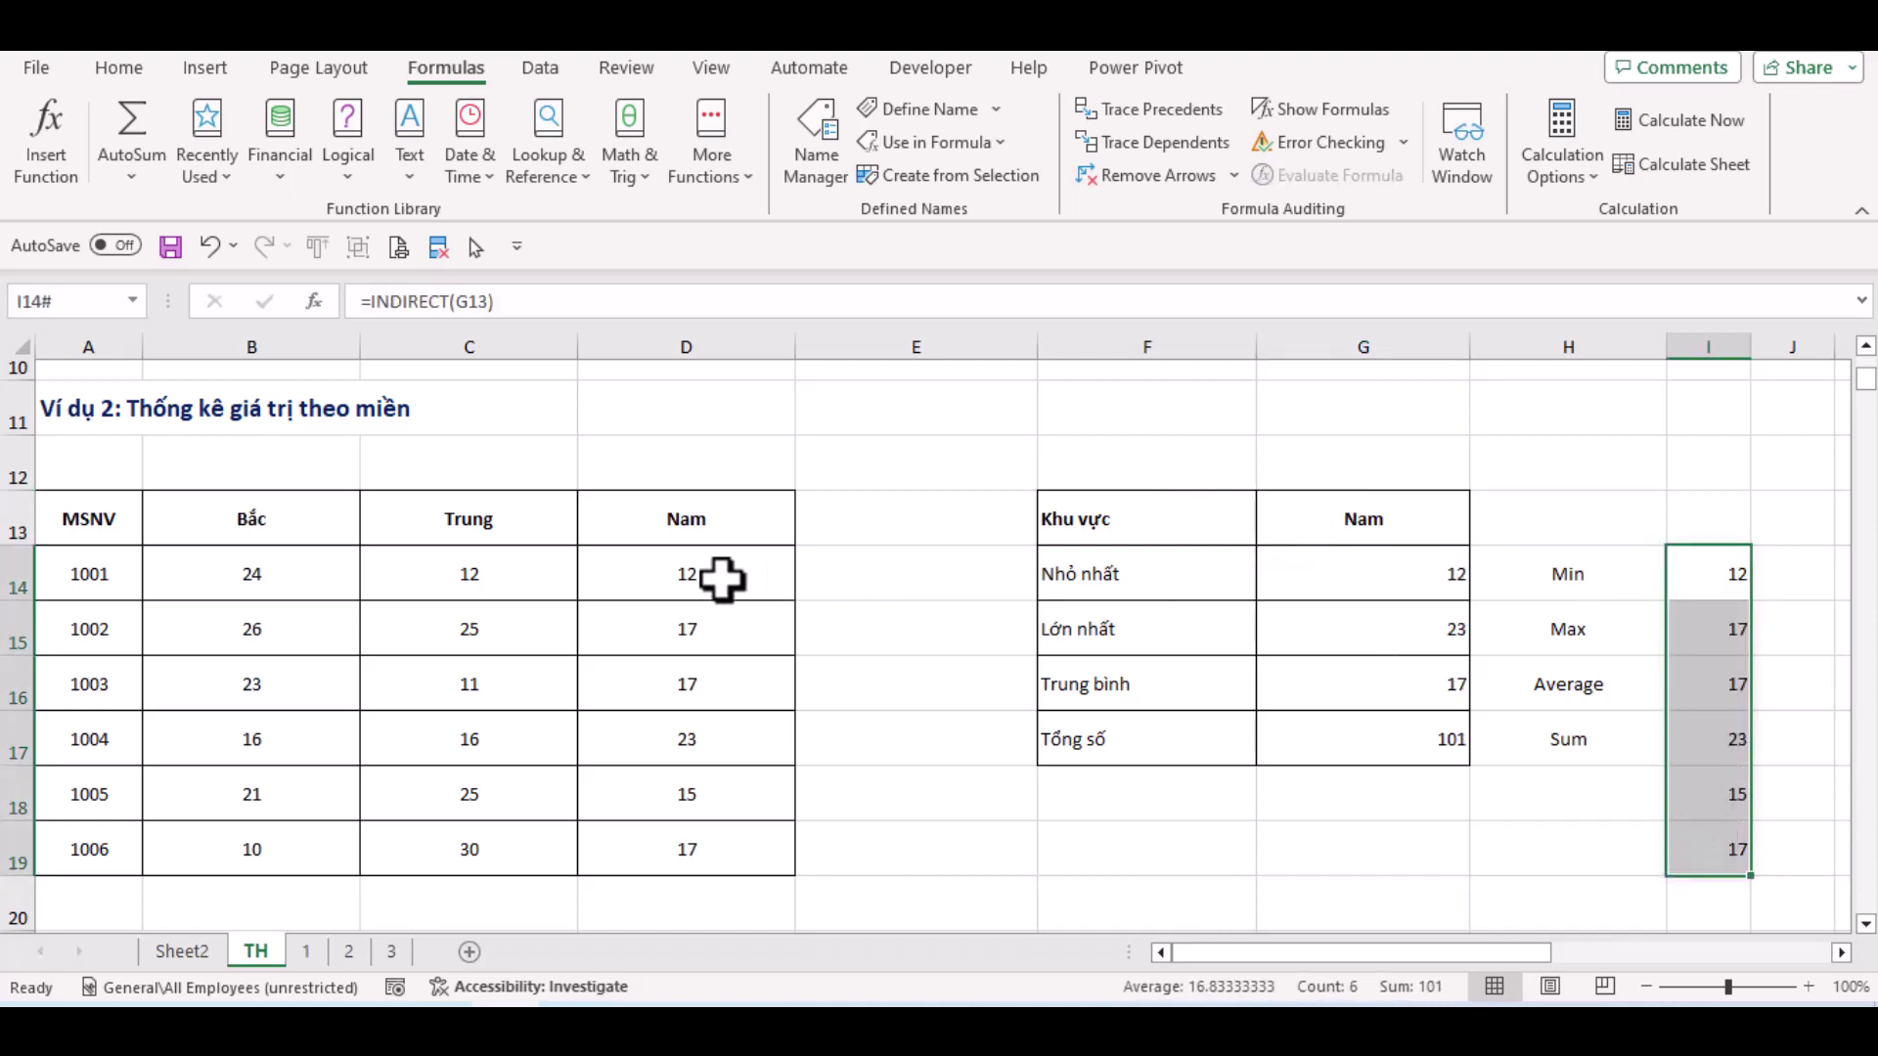
pyautogui.moveTo(721, 578); pyautogui.dragTo(716, 831)
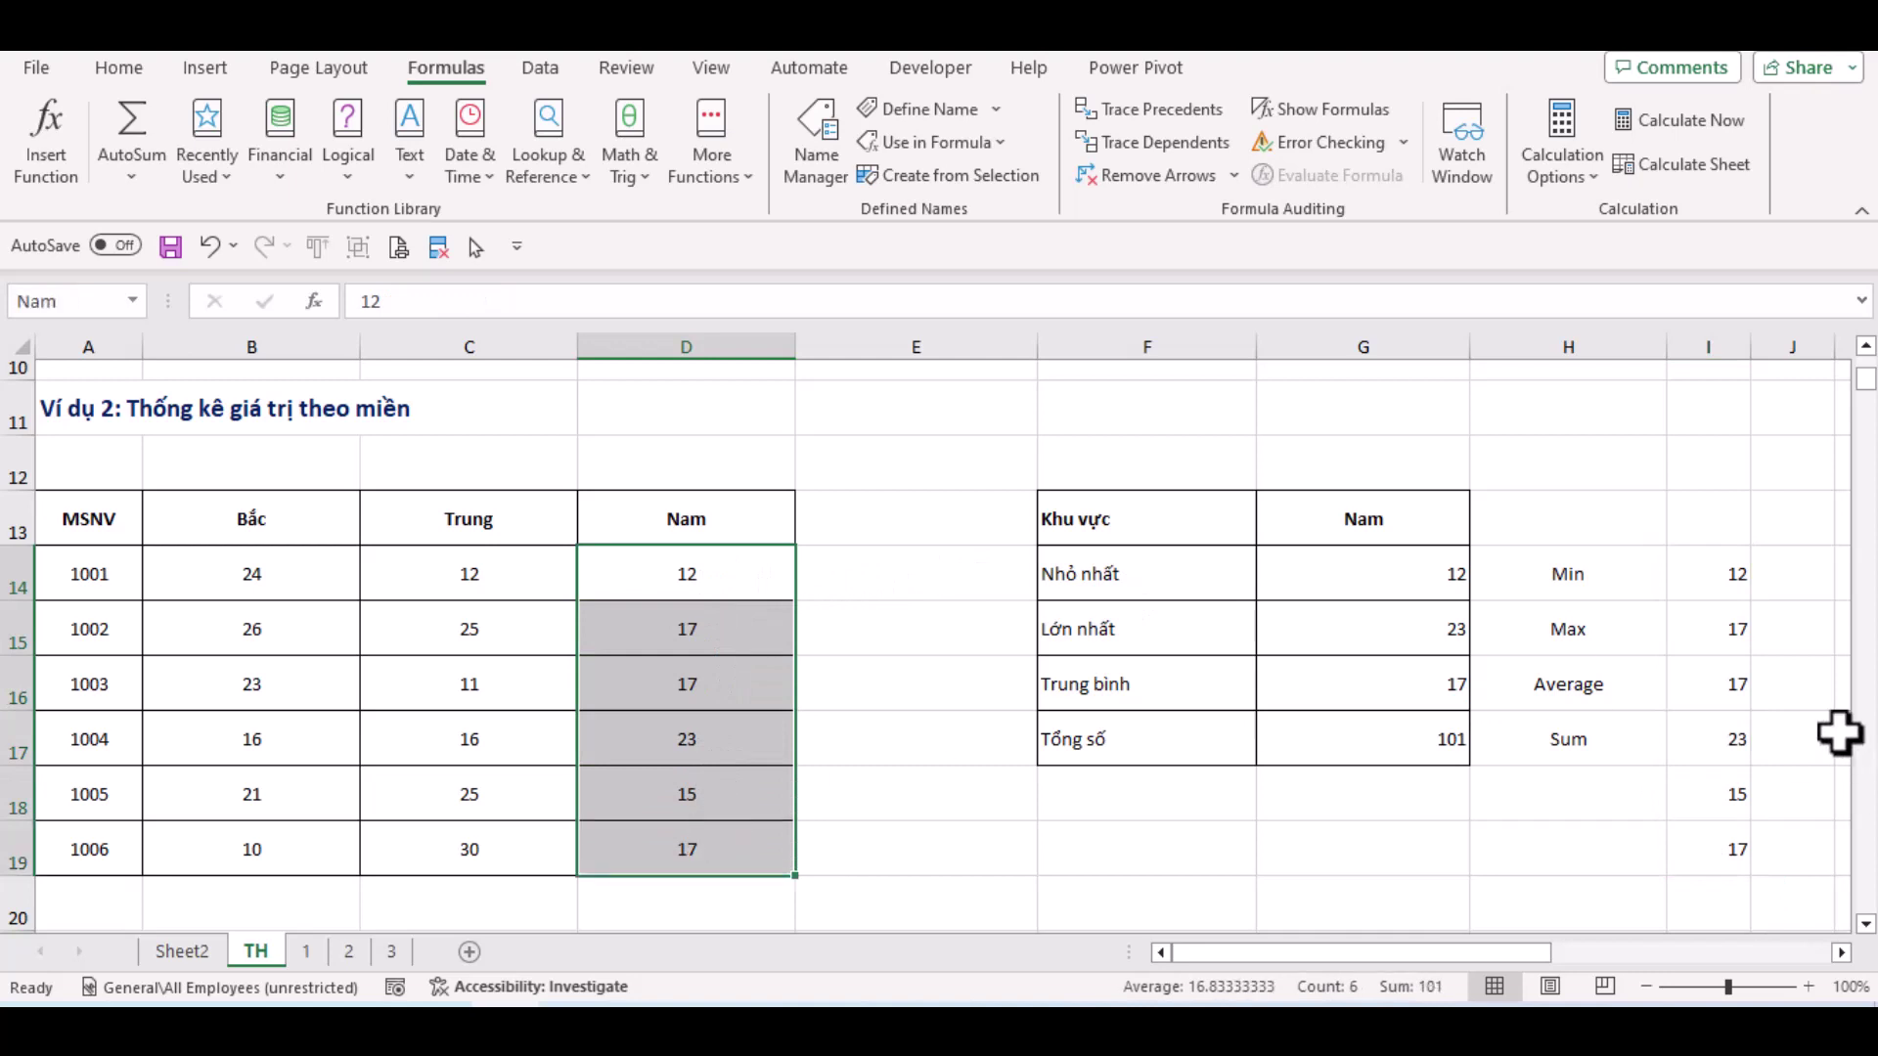
# Switch the region in G13 to Bắc and compare the list in I14:I19 with the Bắc column
pyautogui.click(1735, 563)
pyautogui.click(1733, 526)
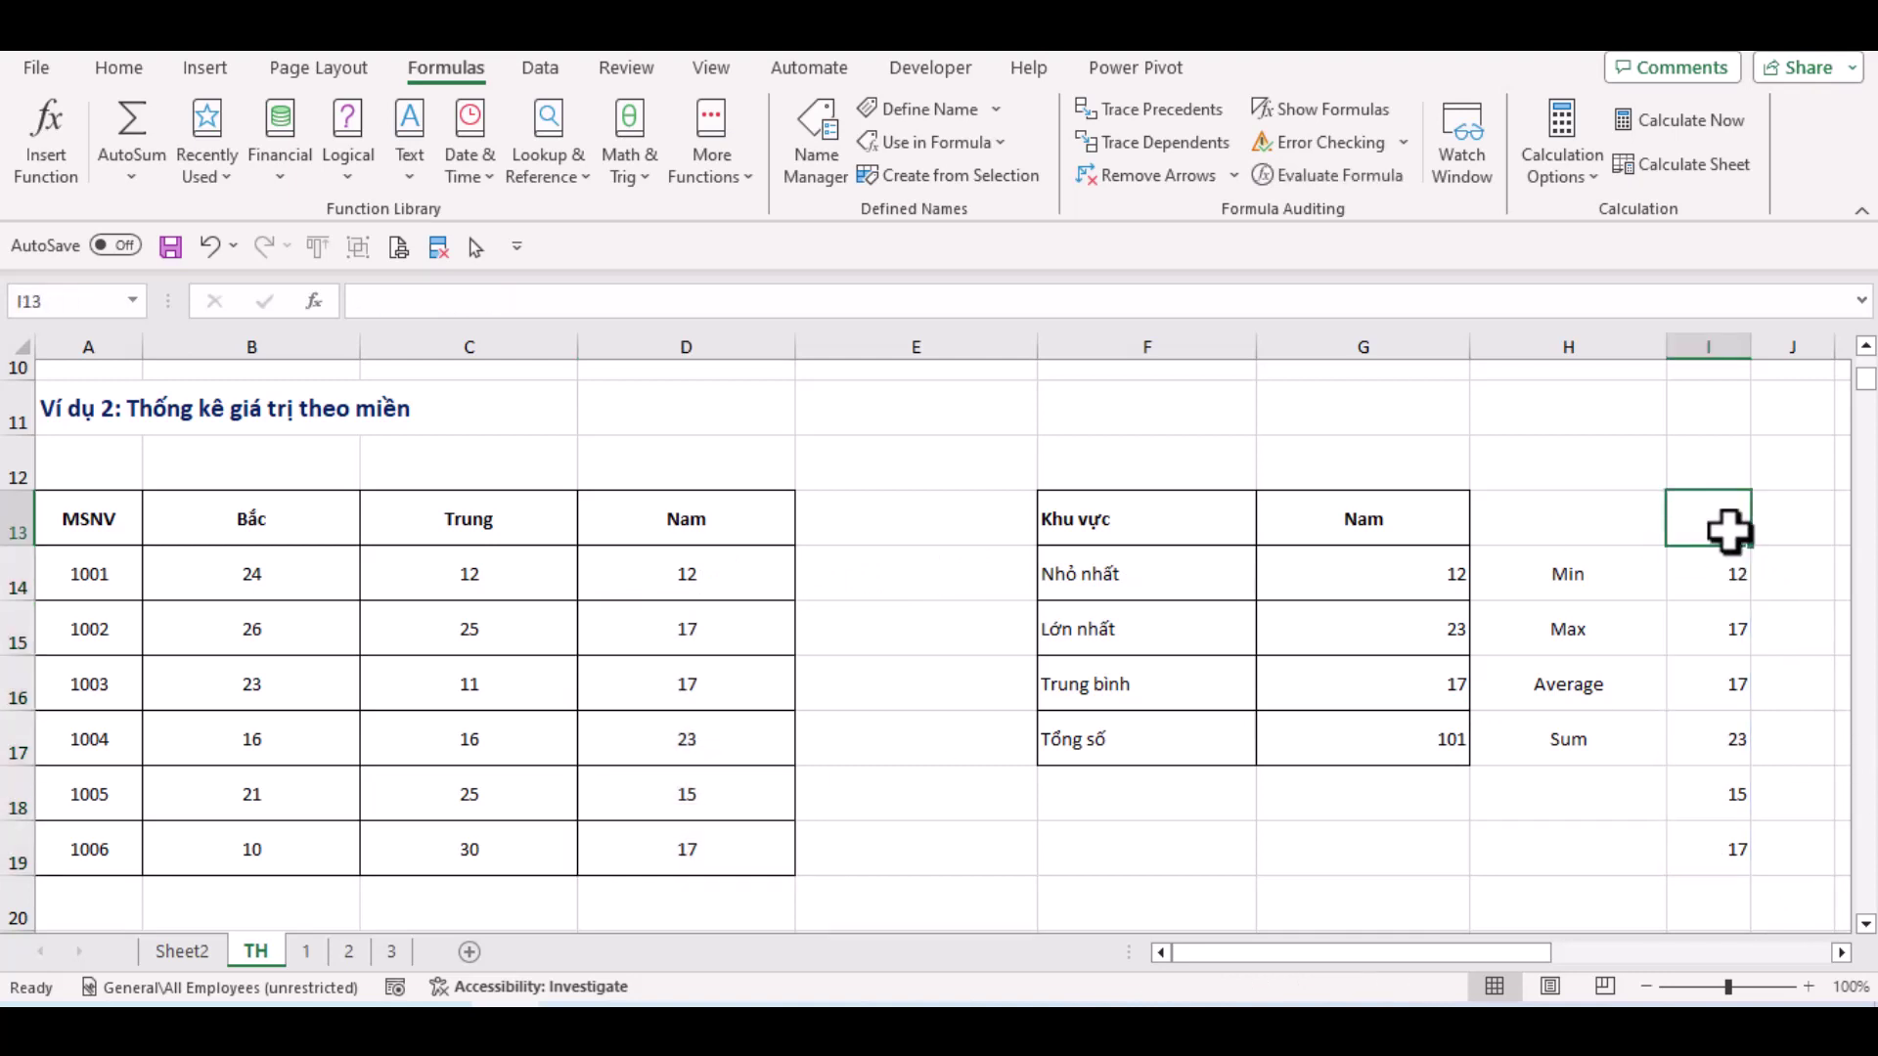
pyautogui.click(1692, 574)
pyautogui.click(1449, 523)
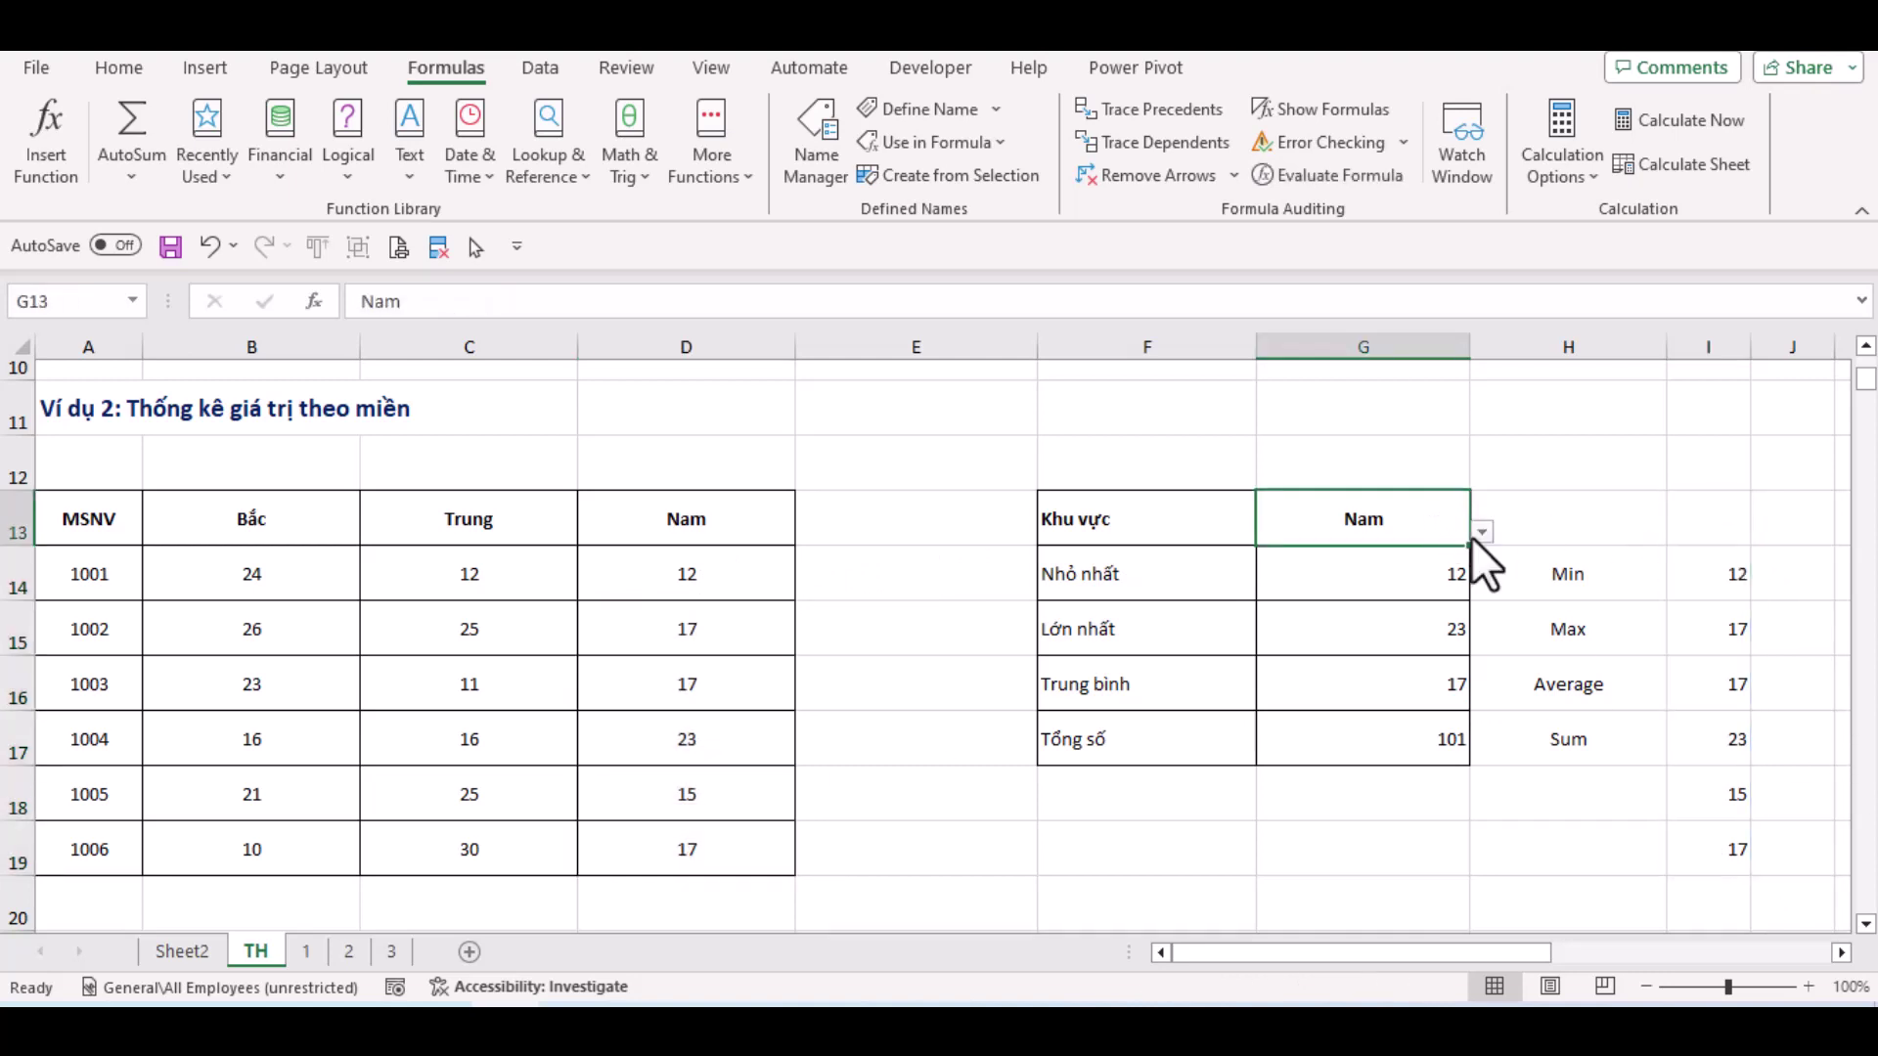
pyautogui.click(1479, 531)
pyautogui.click(1418, 552)
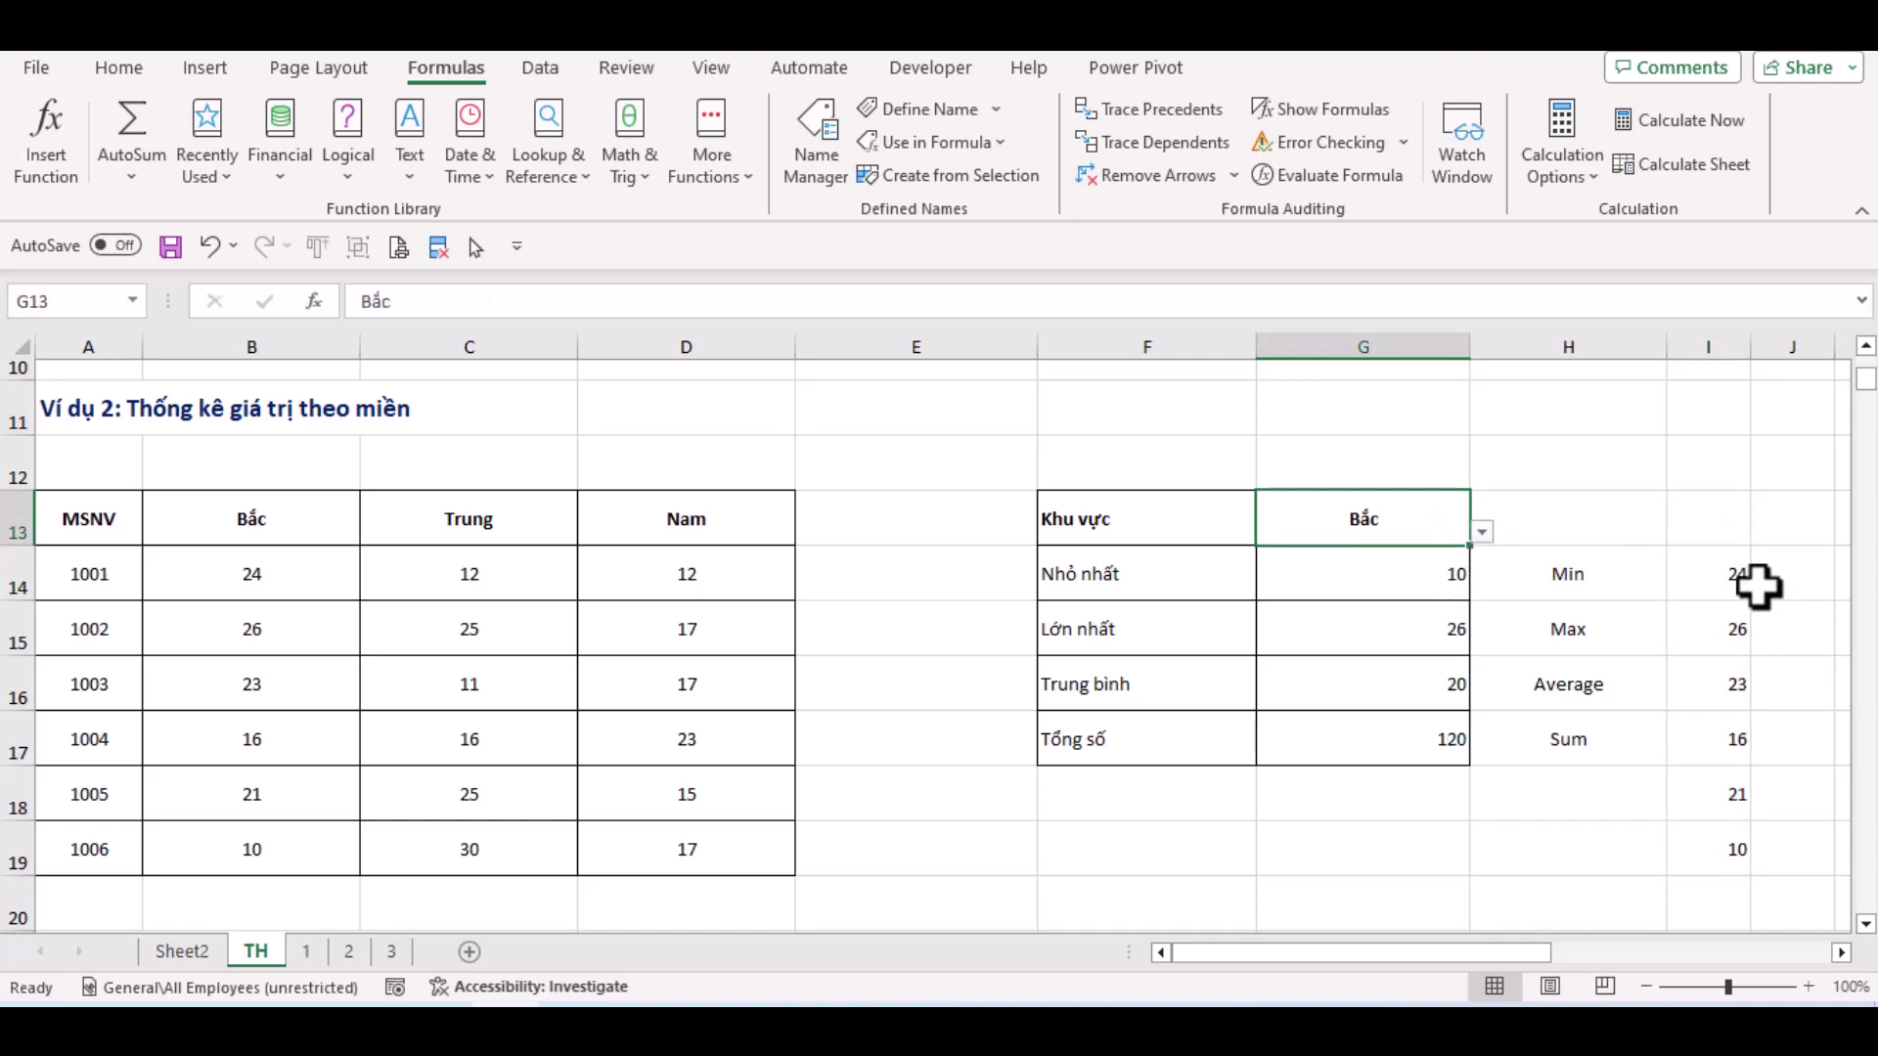
pyautogui.moveTo(1739, 578); pyautogui.dragTo(1743, 854)
pyautogui.moveTo(264, 591); pyautogui.dragTo(285, 837)
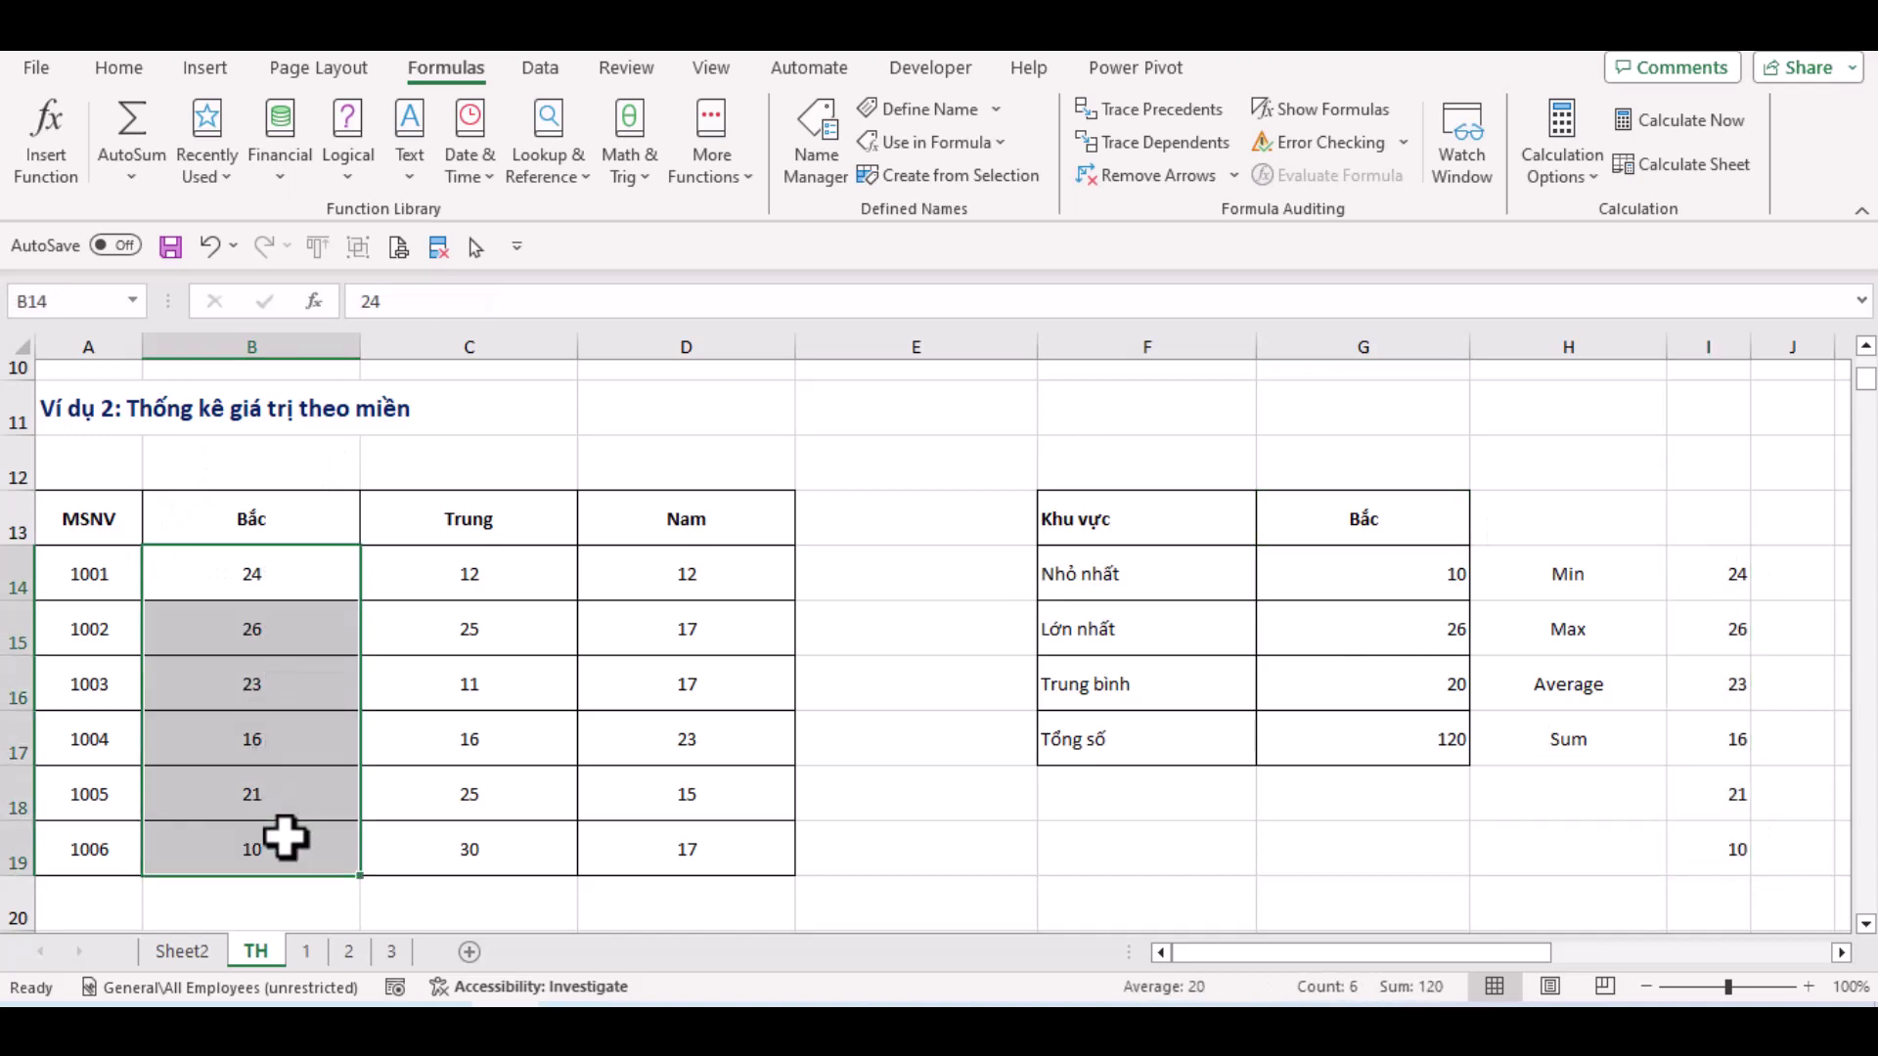
# Clear the function labels Max, Average and Sum from H15:H17
pyautogui.click(1732, 580)
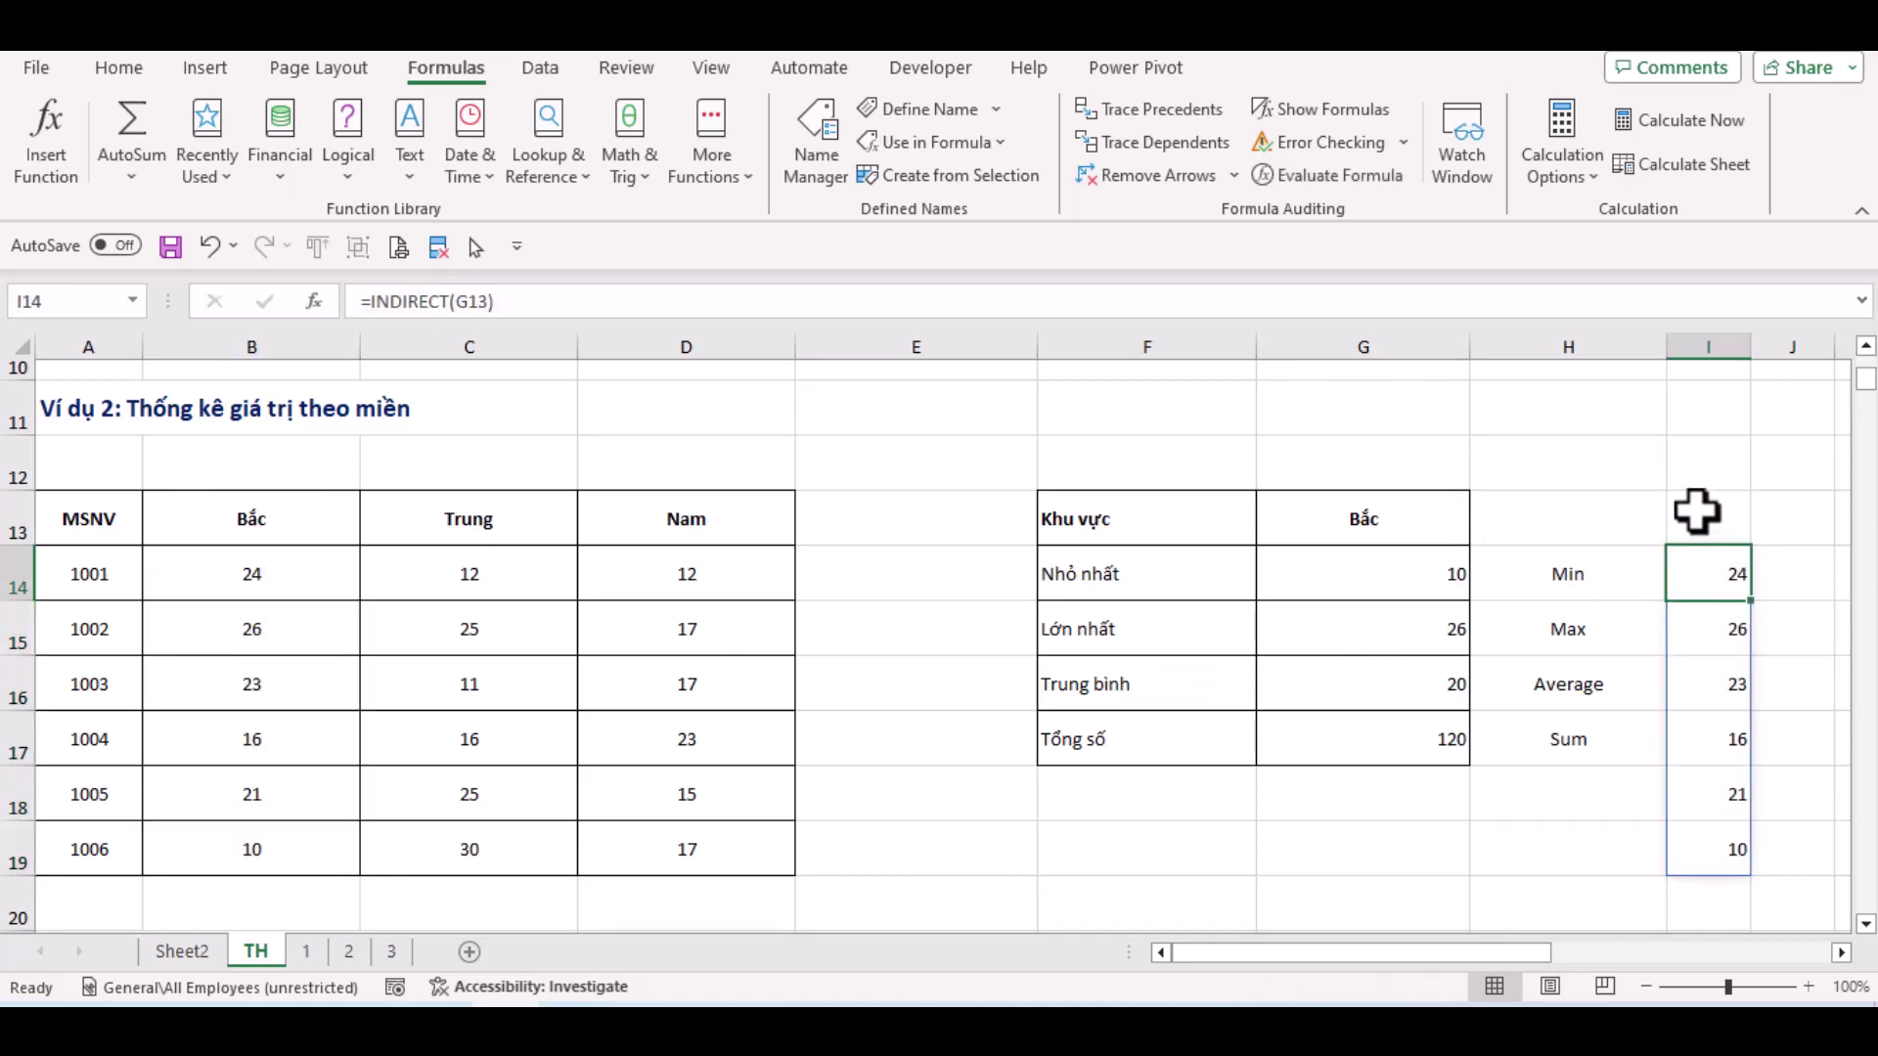
pyautogui.click(1605, 580)
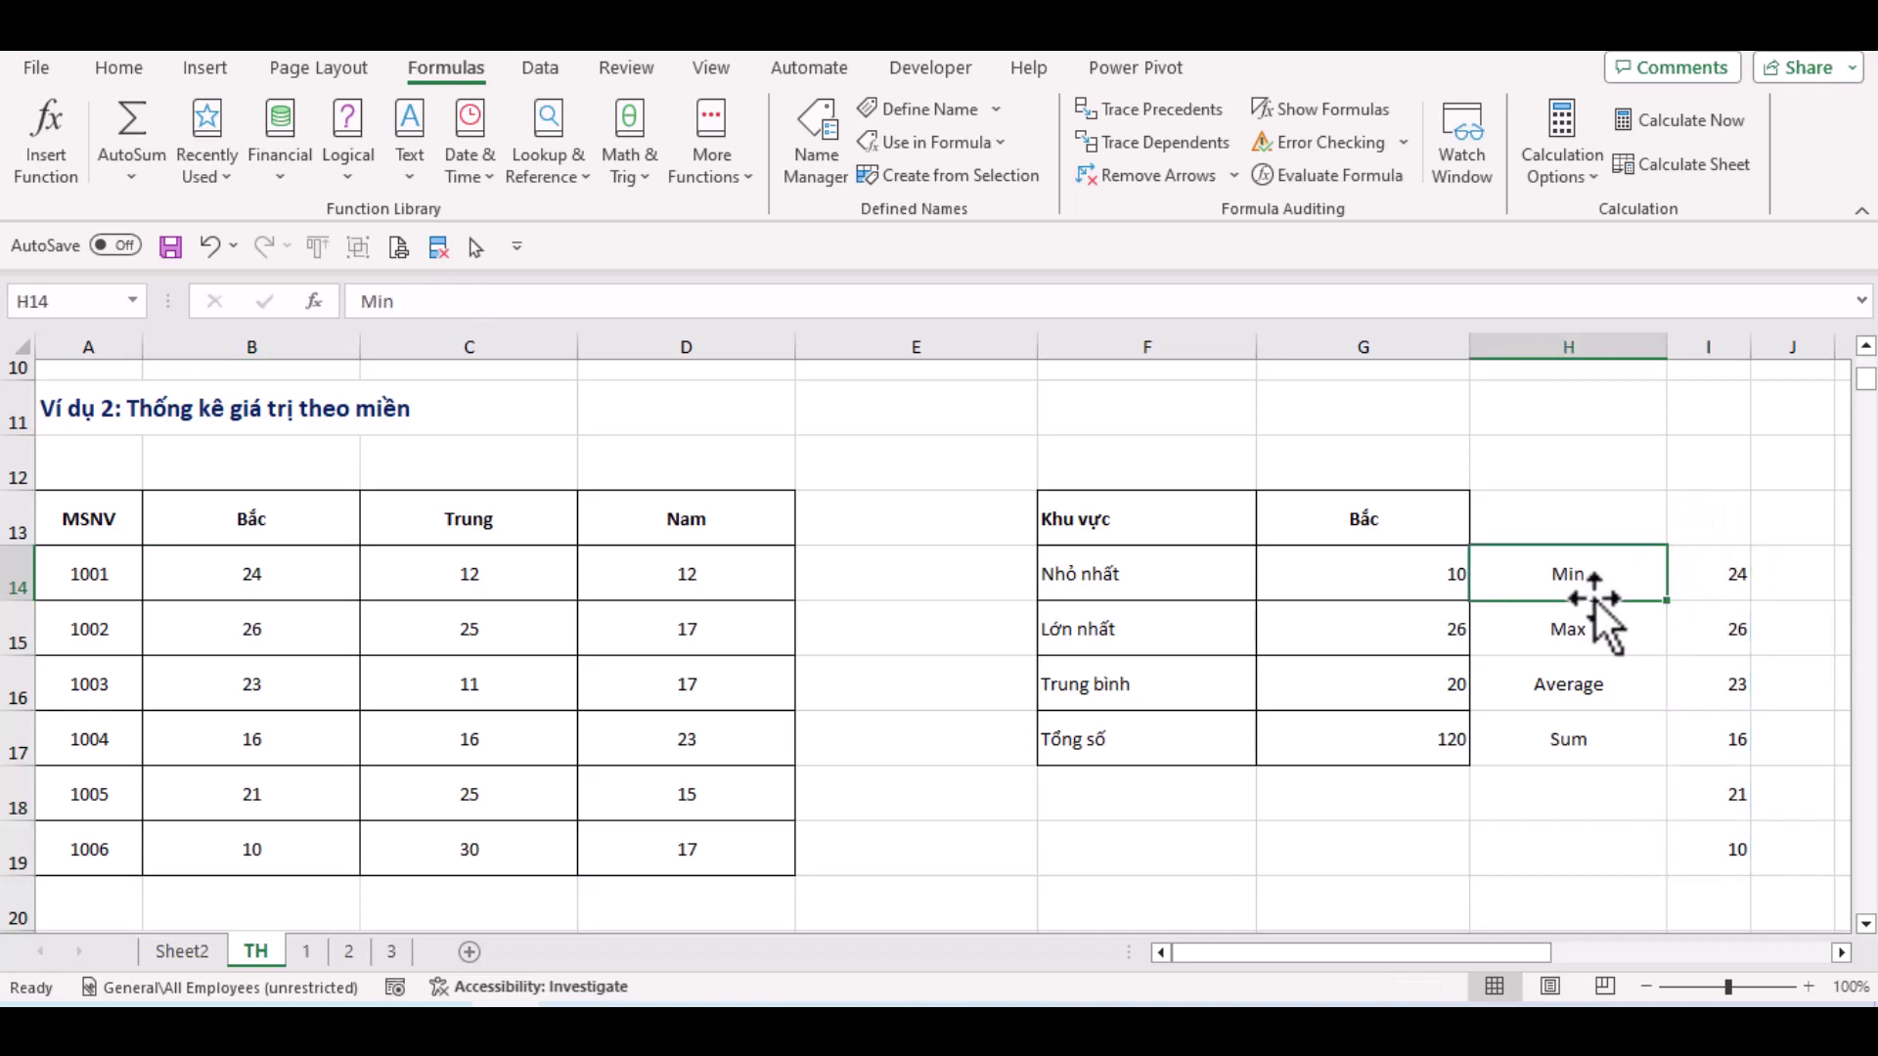
pyautogui.click(1753, 580)
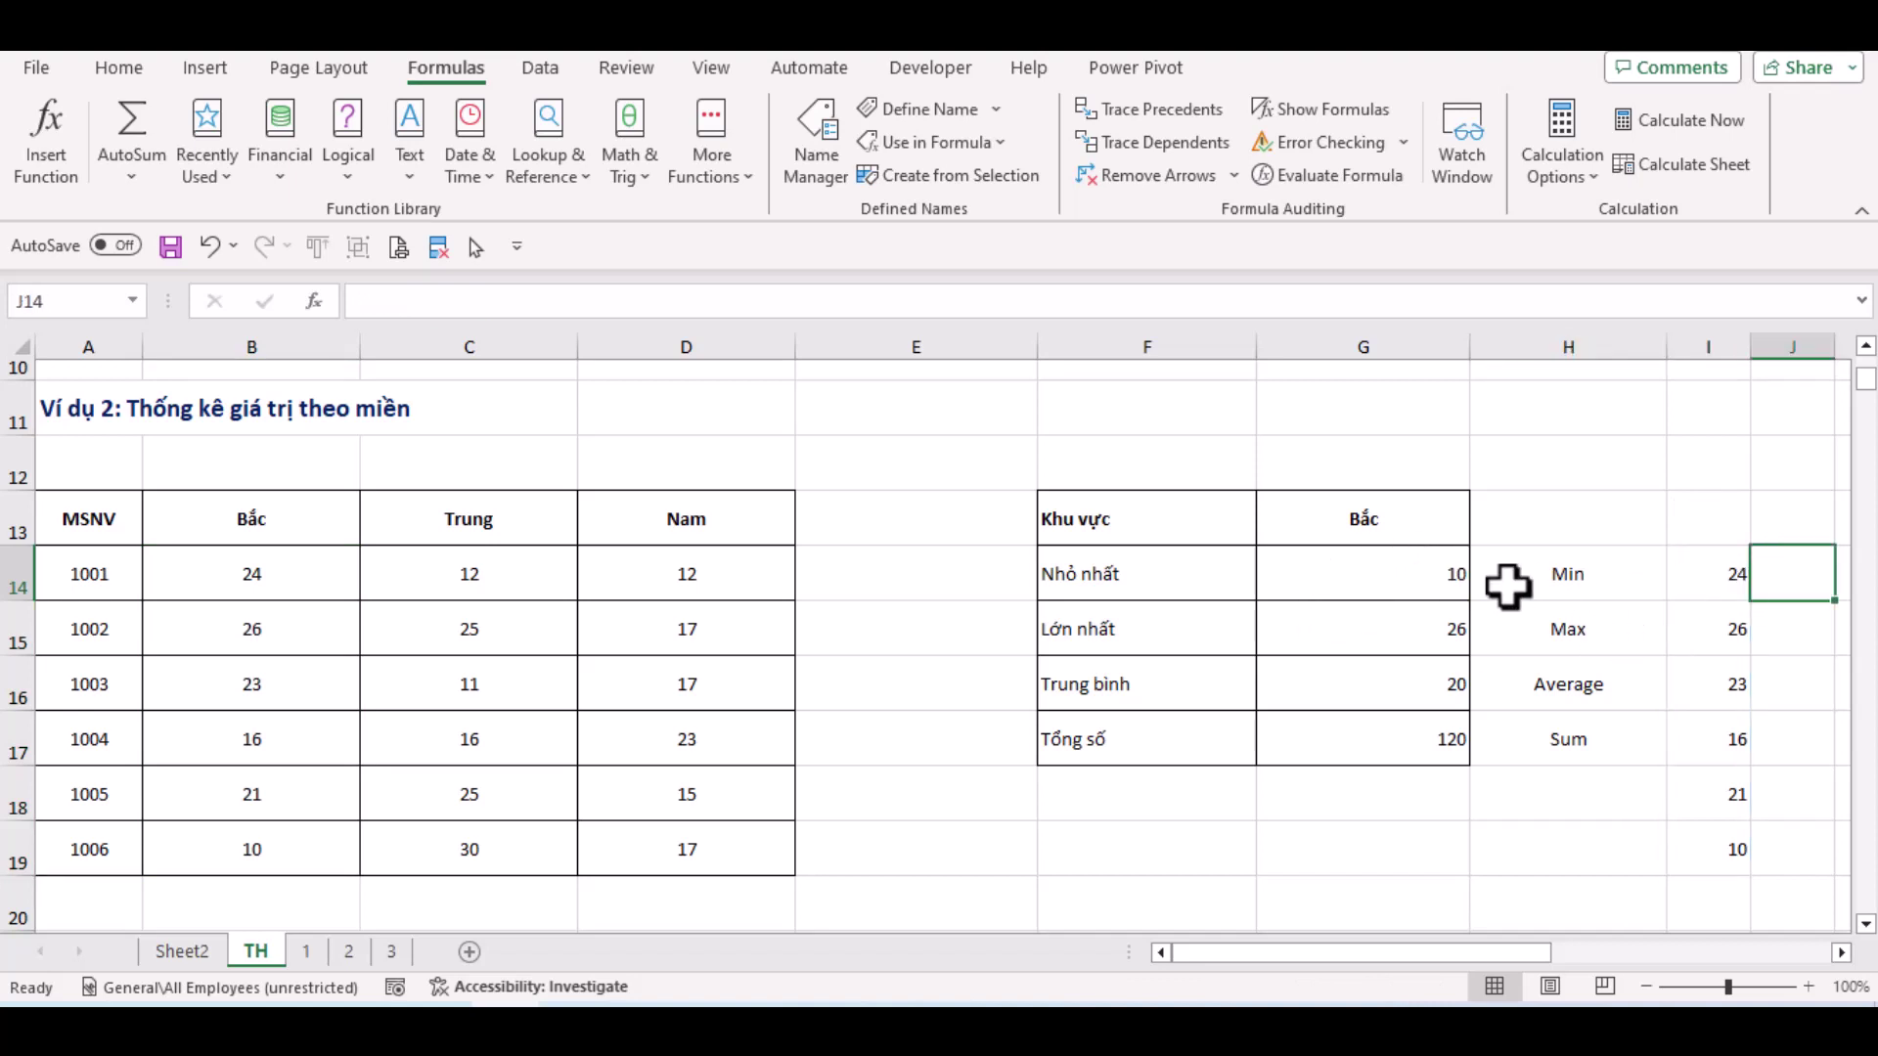
pyautogui.click(1504, 585)
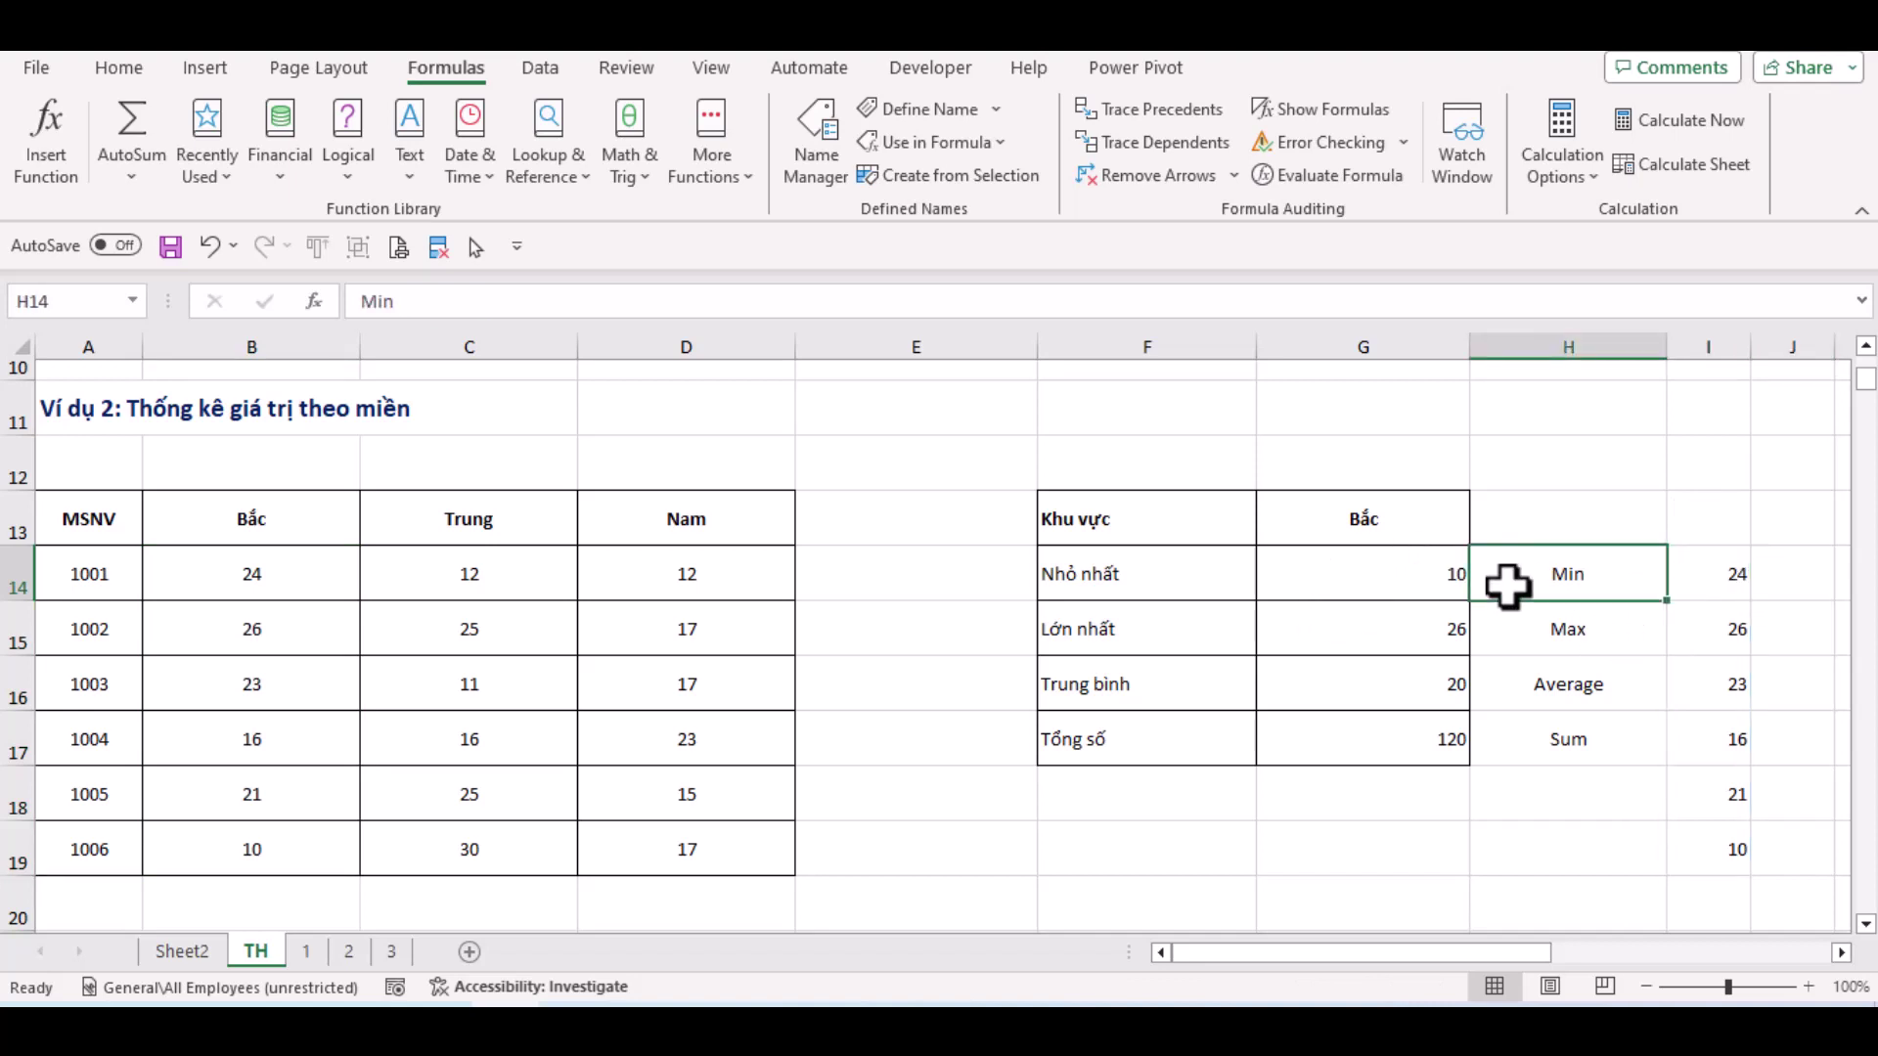
pyautogui.moveTo(1530, 621); pyautogui.dragTo(1543, 733)
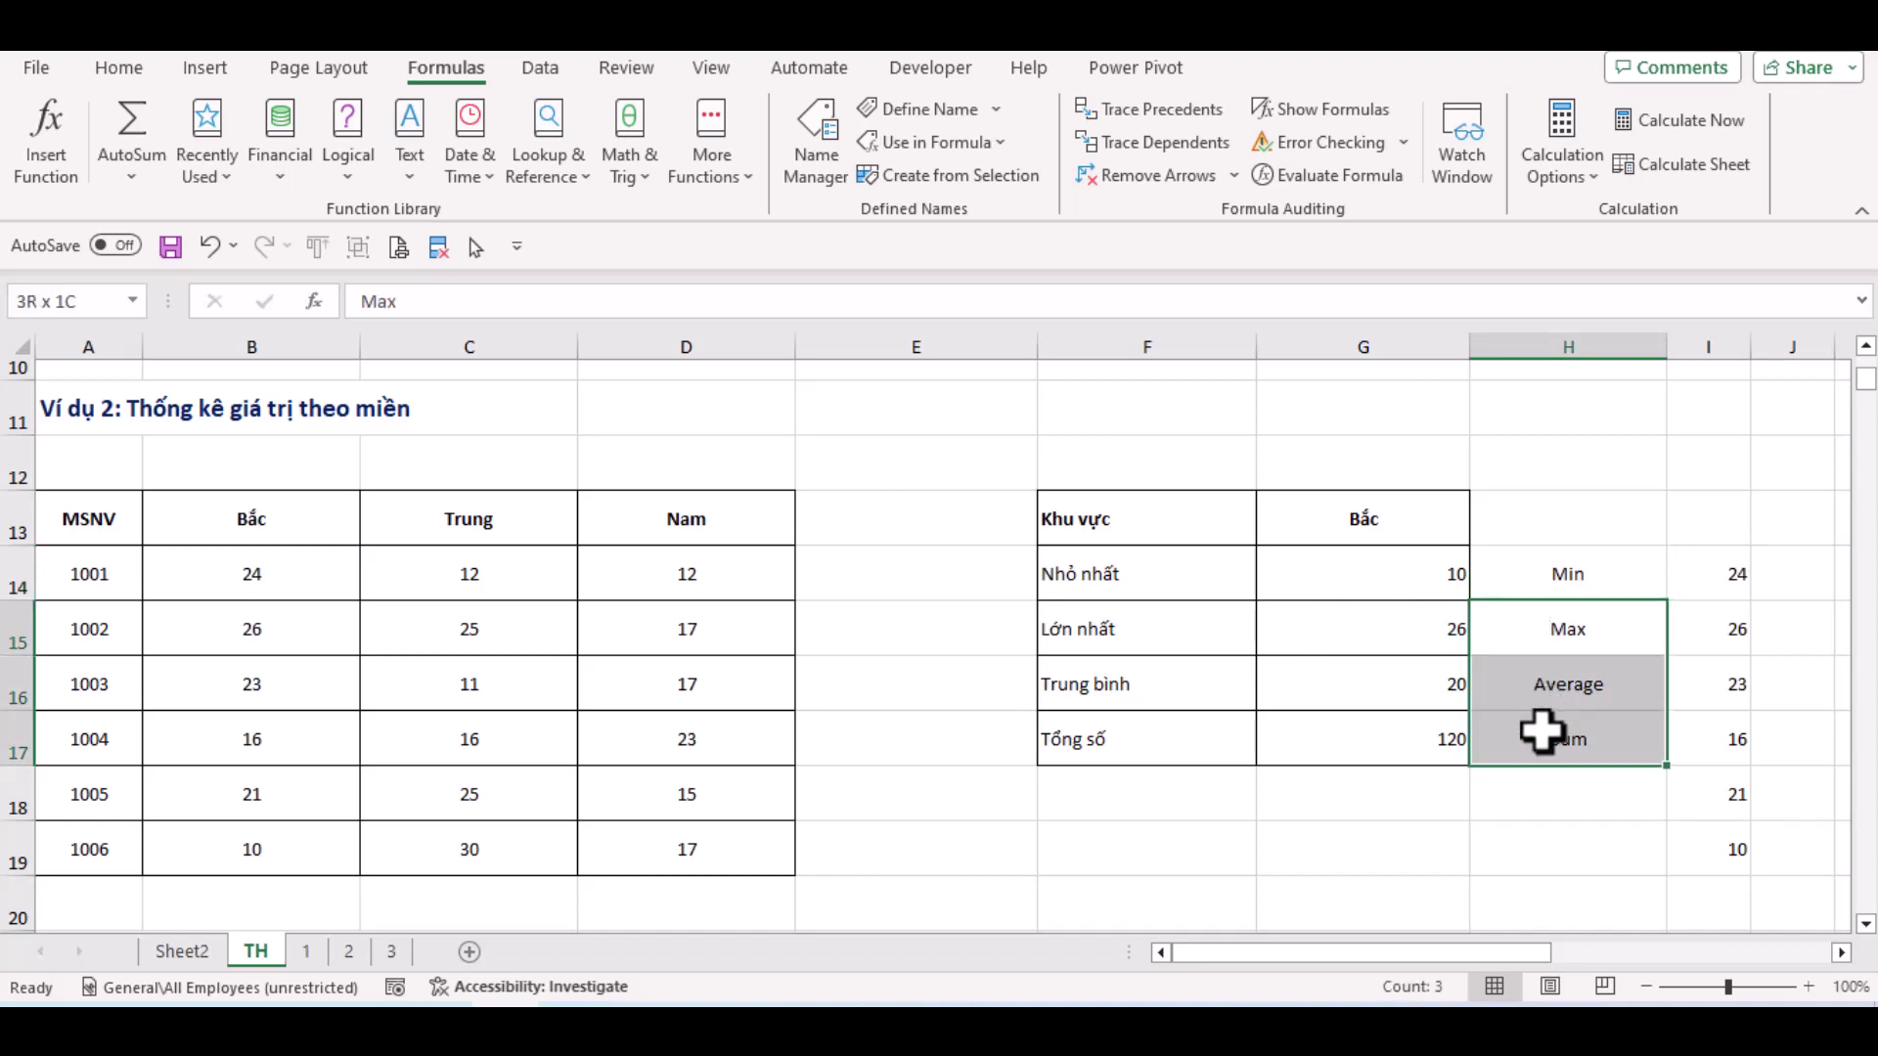
pyautogui.press('Delete')
# Replace the Min label in H14 with the formula =INDIRECT(G13)
pyautogui.click(1565, 587)
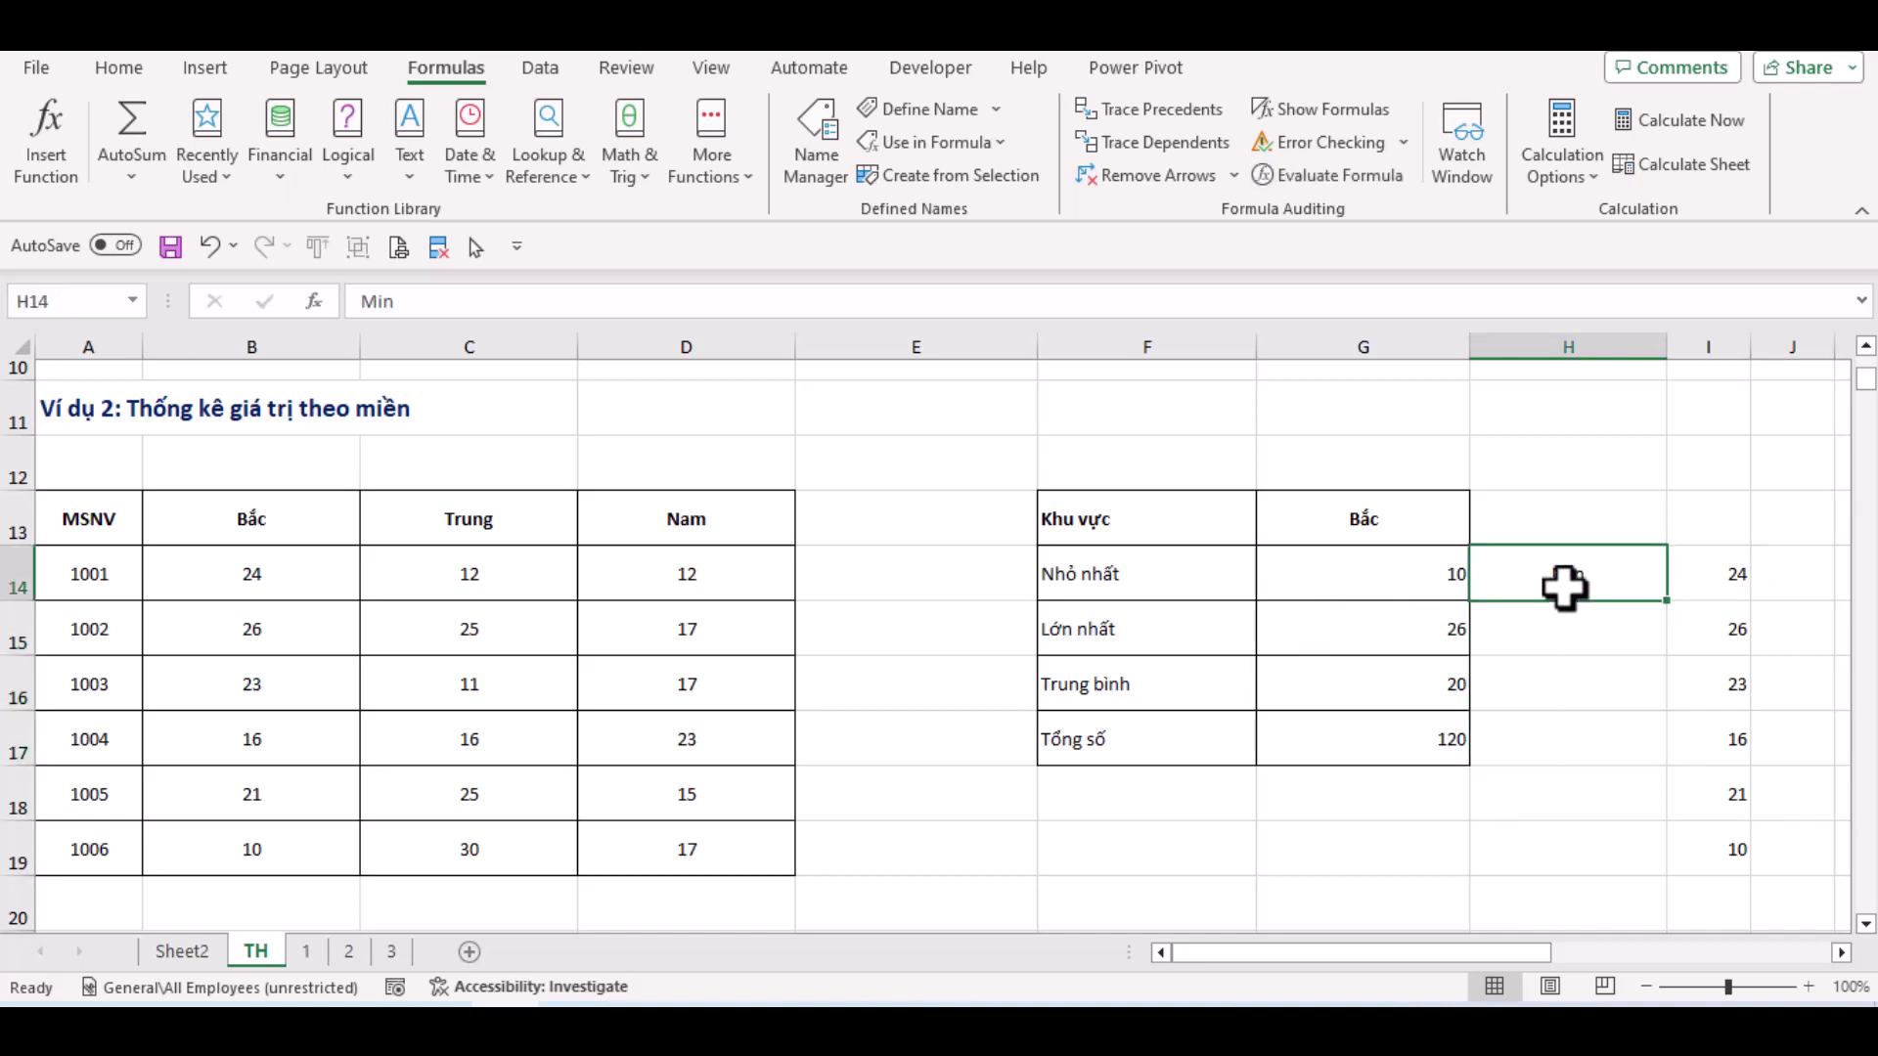
pyautogui.write('=i')
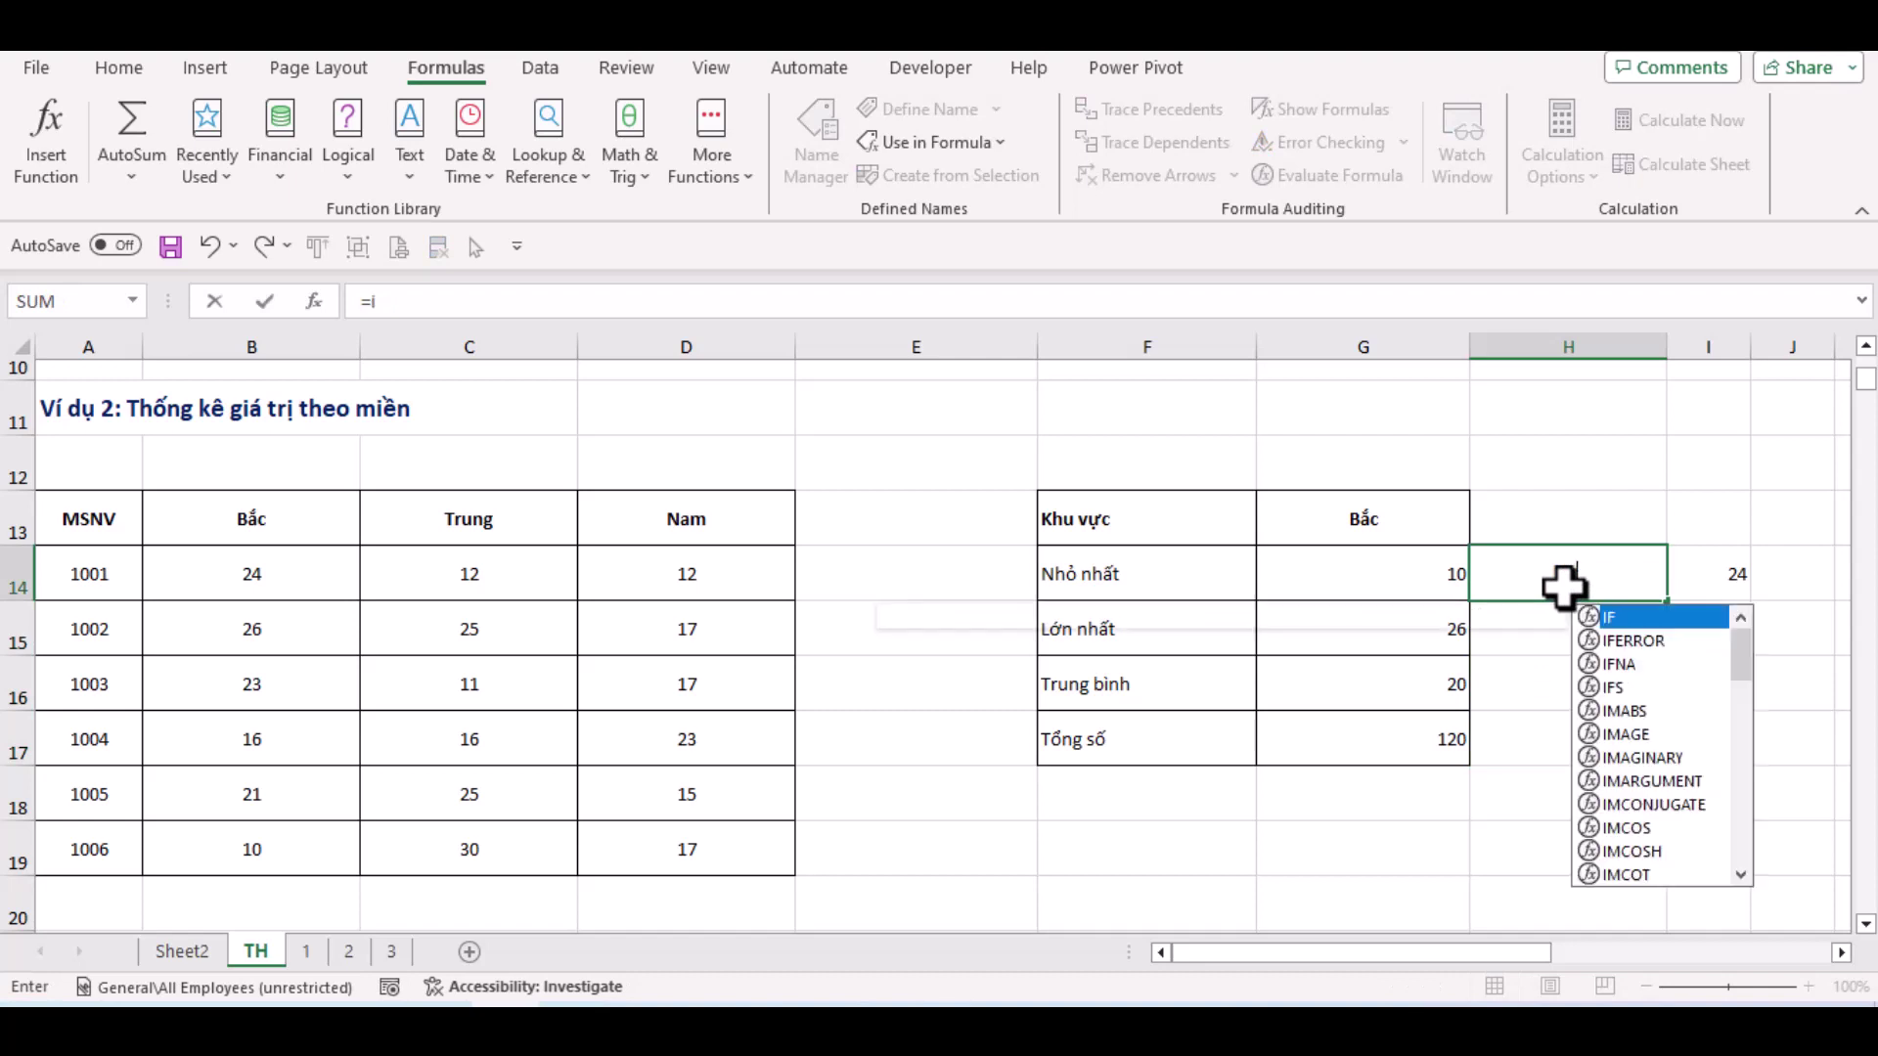
pyautogui.write('nd')
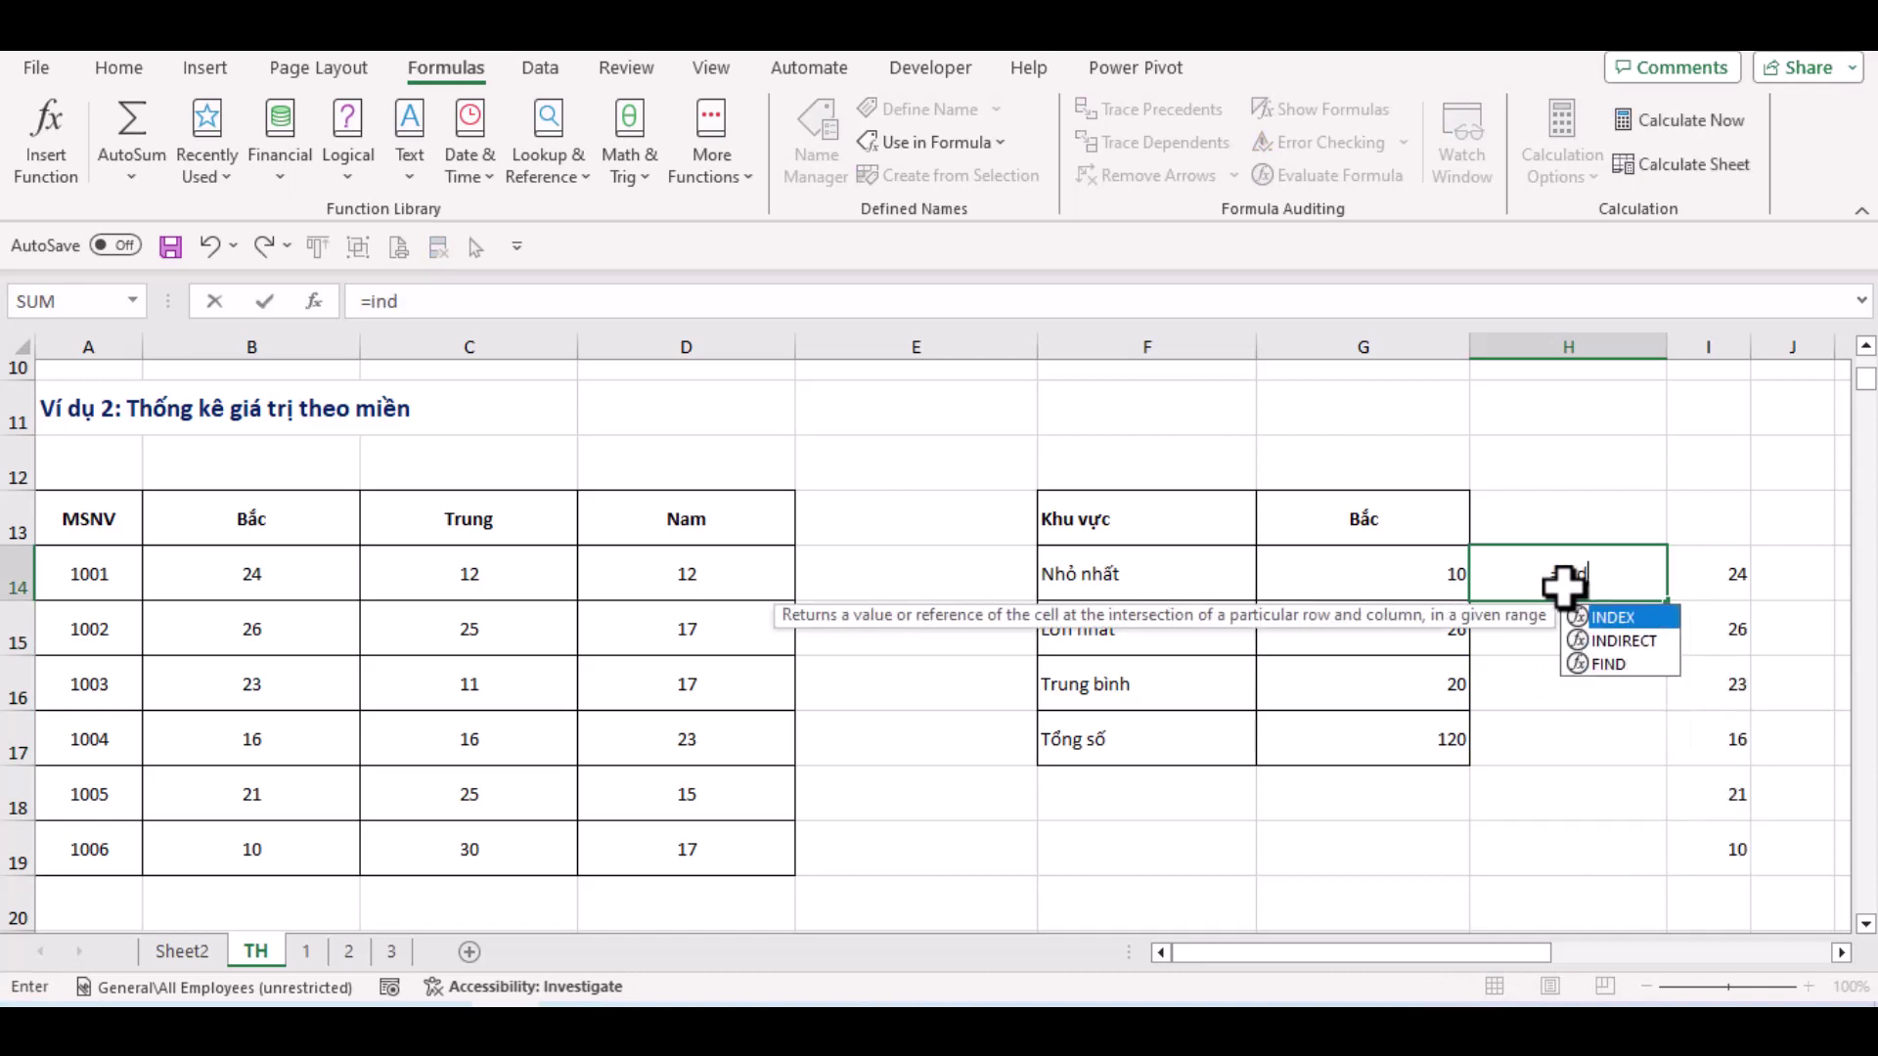
pyautogui.write('i')
pyautogui.press('Tab')
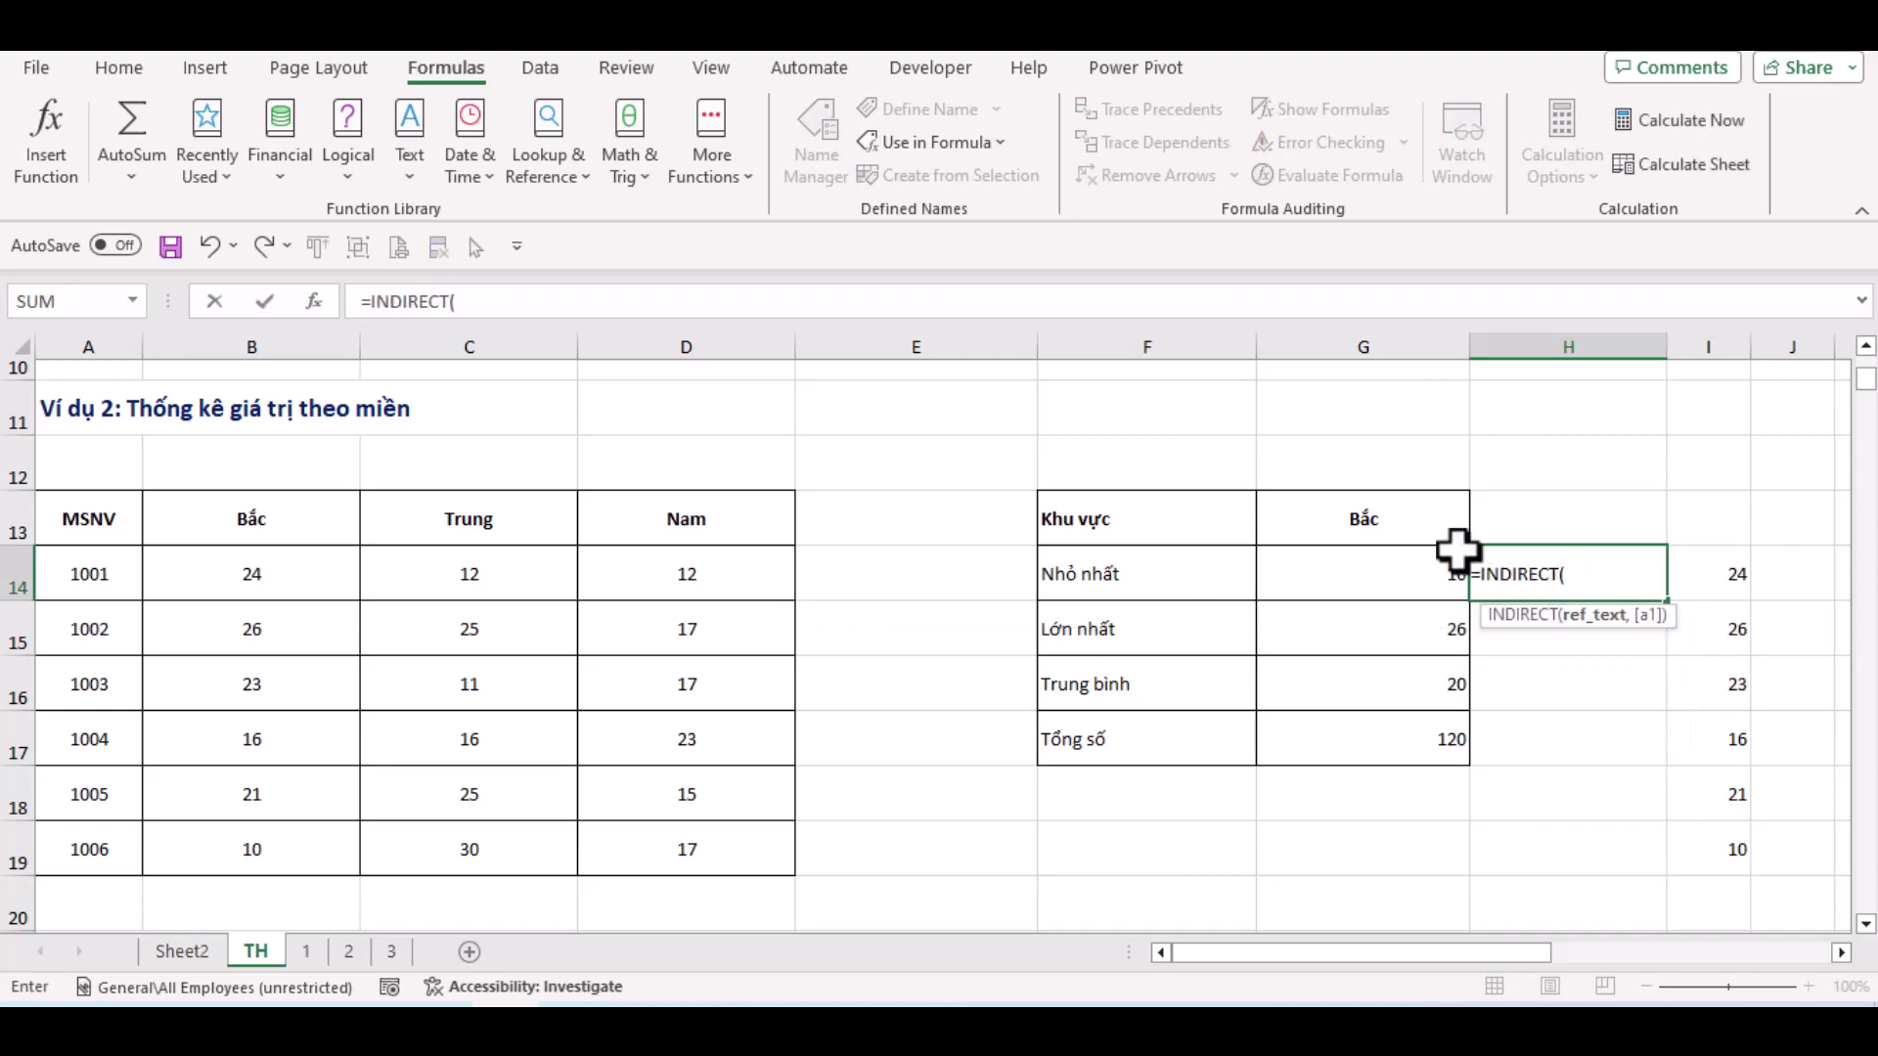
pyautogui.click(1430, 523)
pyautogui.write(')')
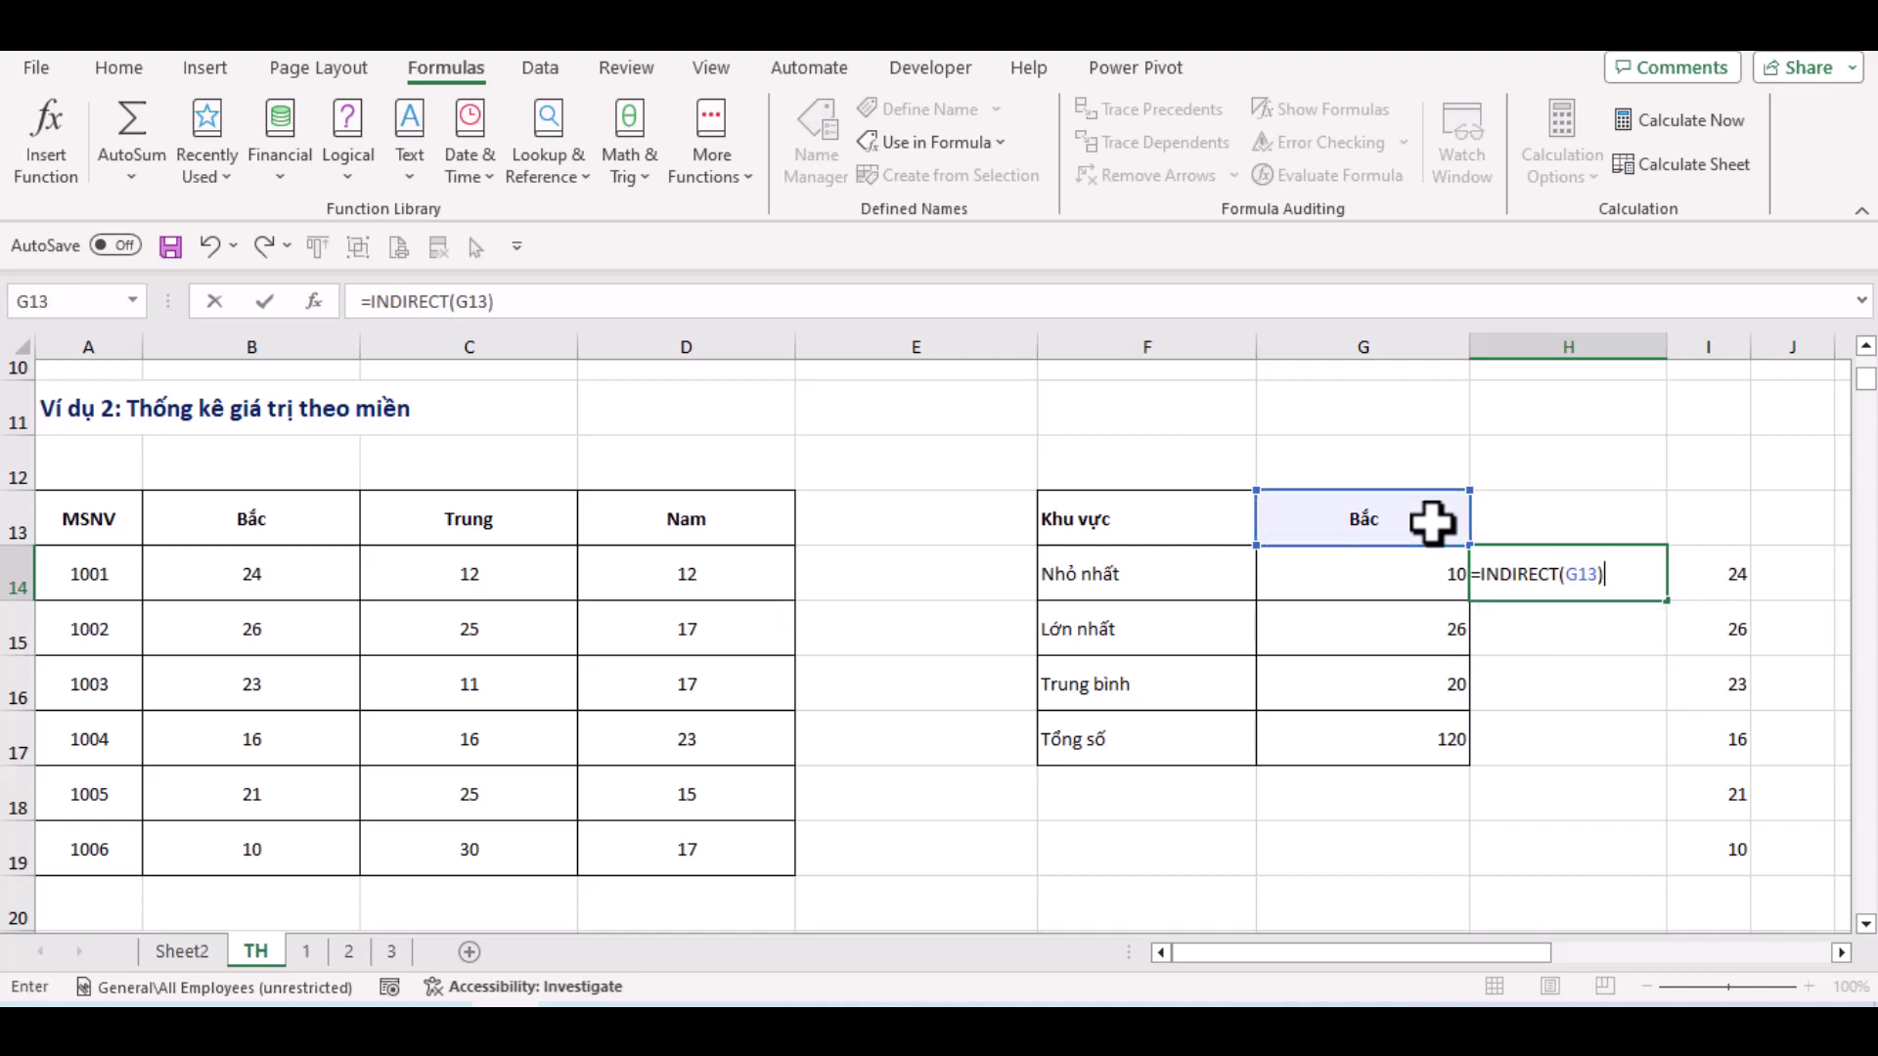
pyautogui.press('Return')
# Wrap the formula in H14 as =MIN(INDIRECT(G13)) and fill it down to H17
pyautogui.click(1560, 566)
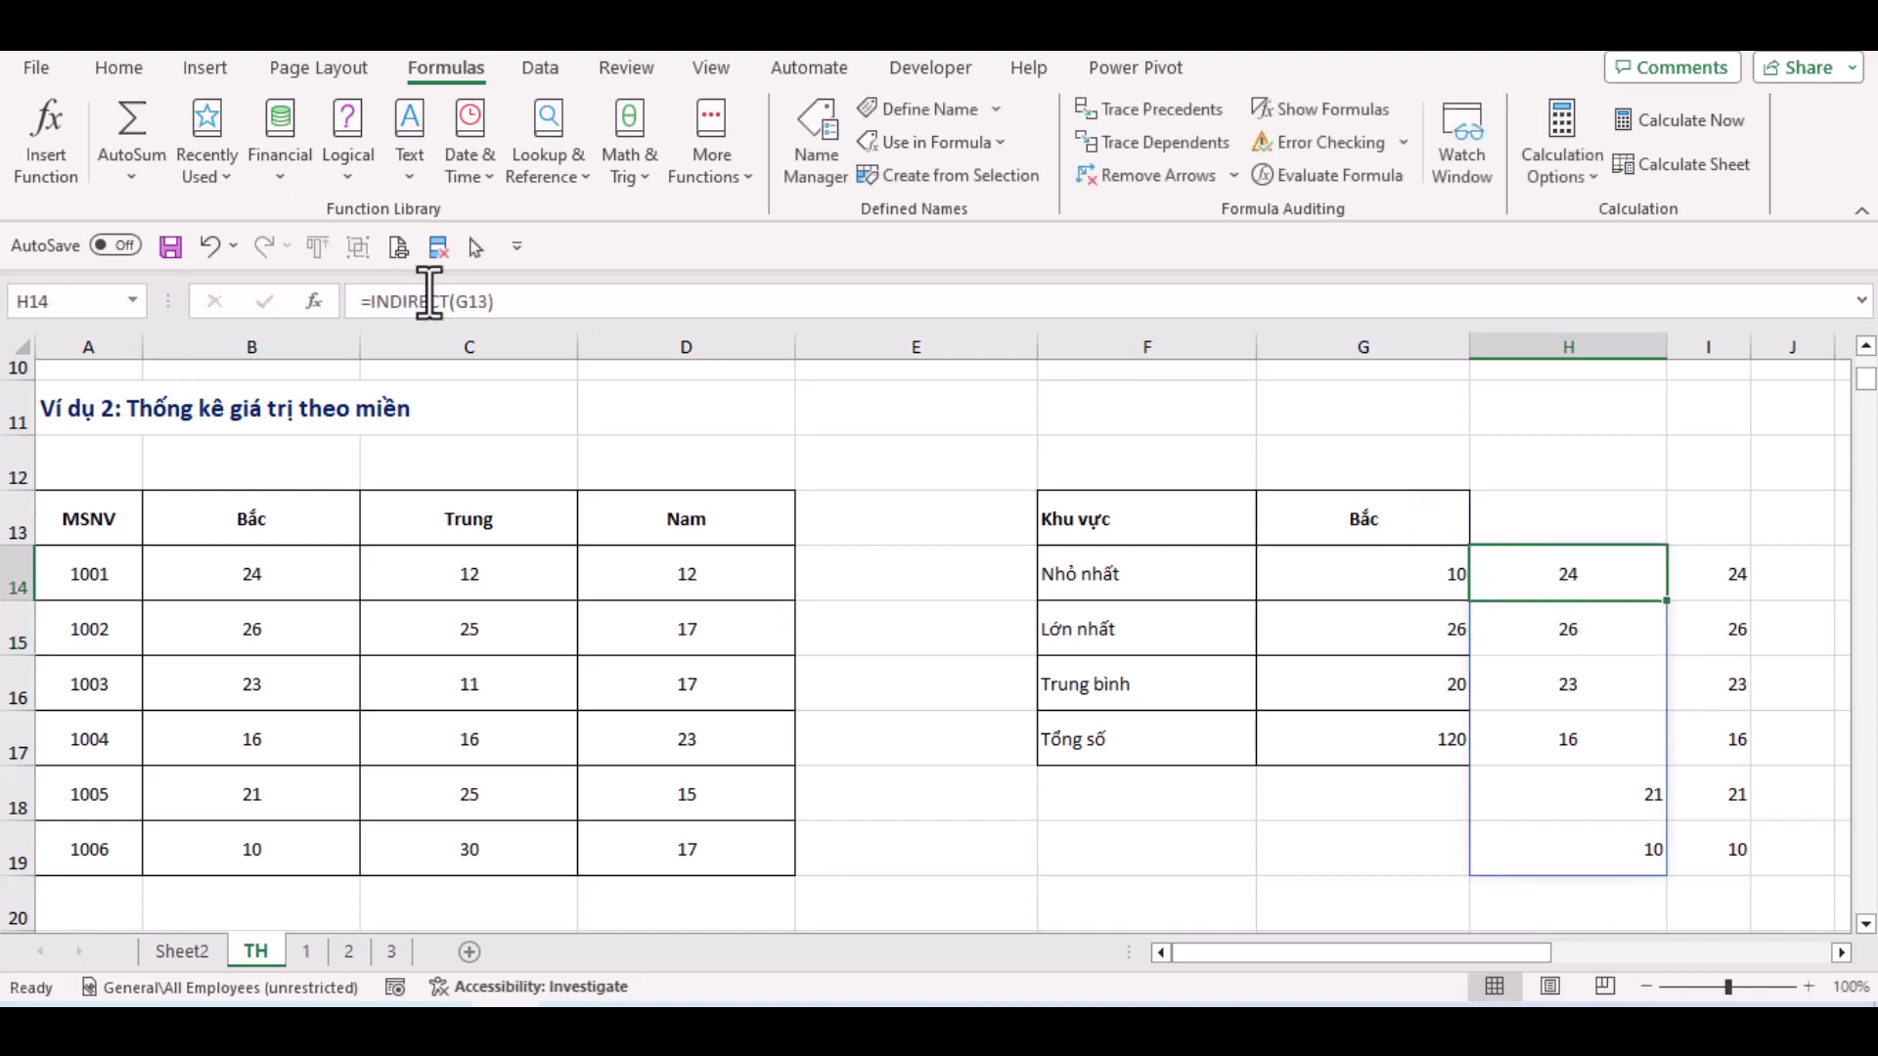
pyautogui.click(379, 301)
pyautogui.write('MIN(')
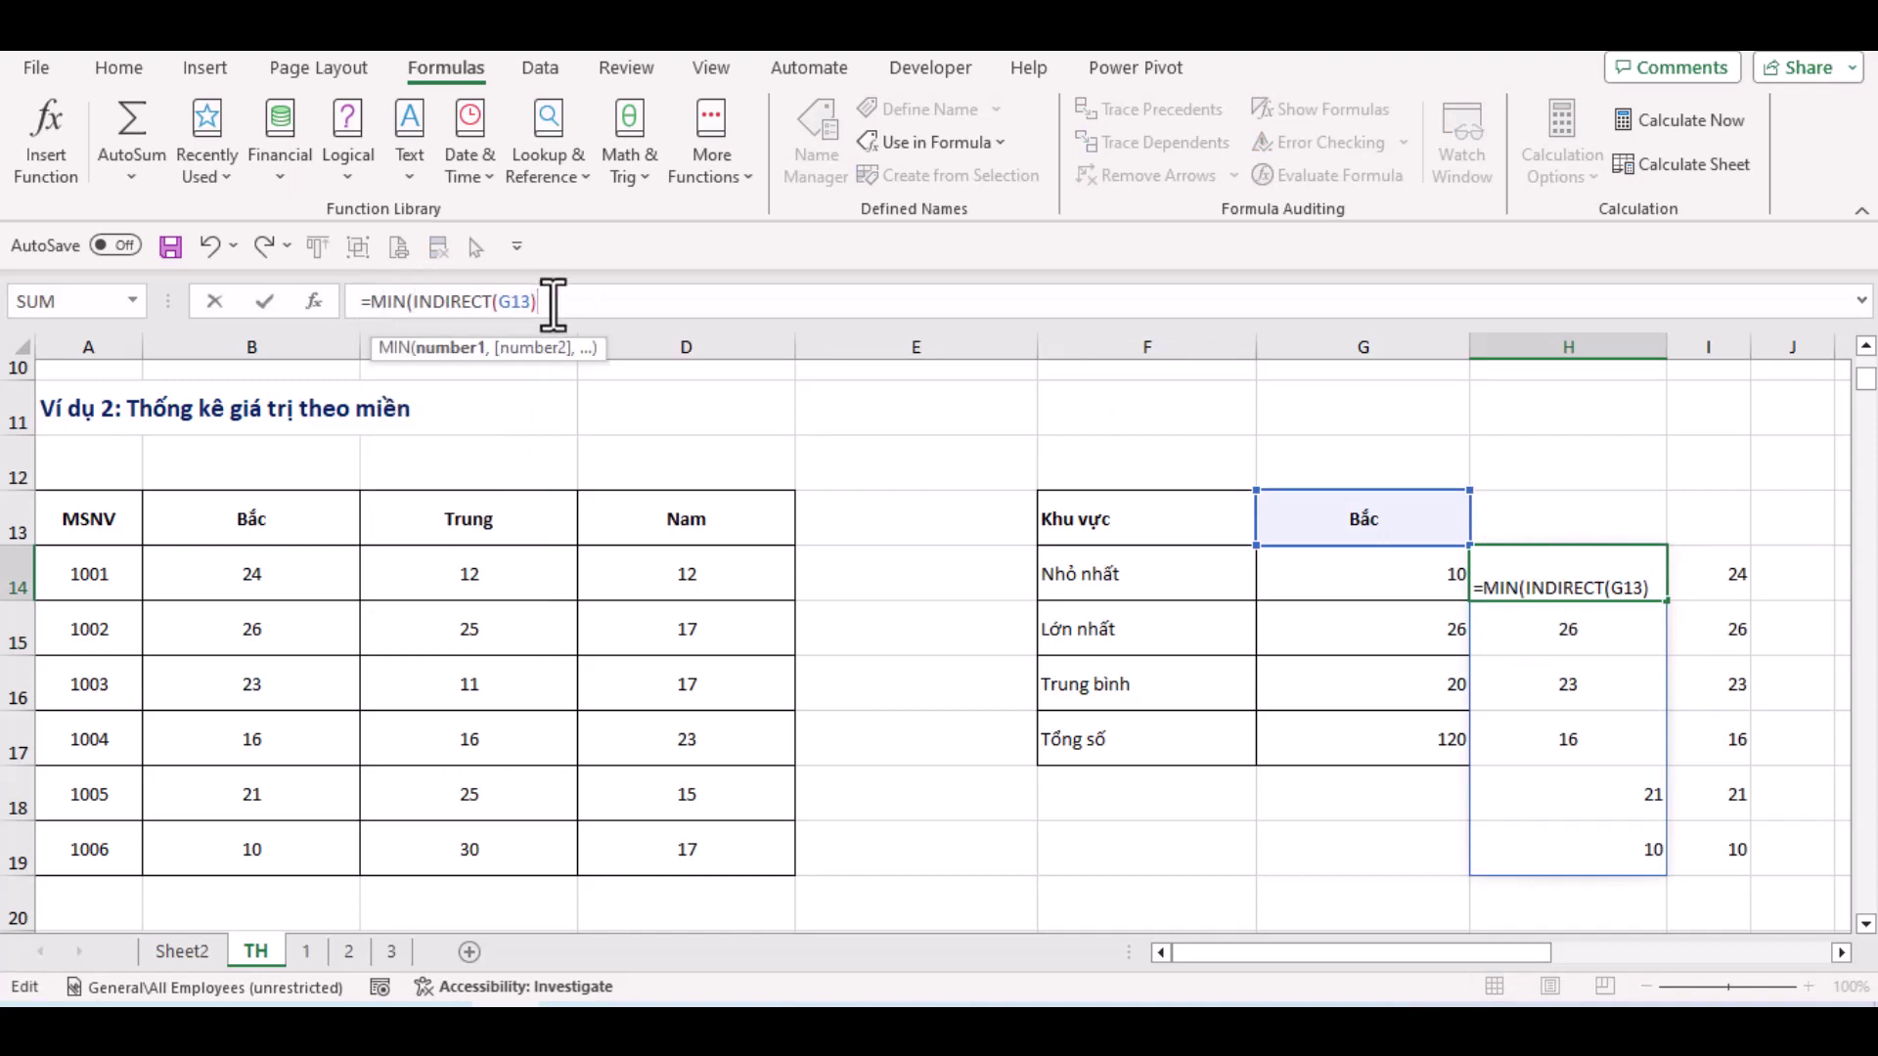
pyautogui.write(')')
pyautogui.press('Return')
pyautogui.click(1594, 562)
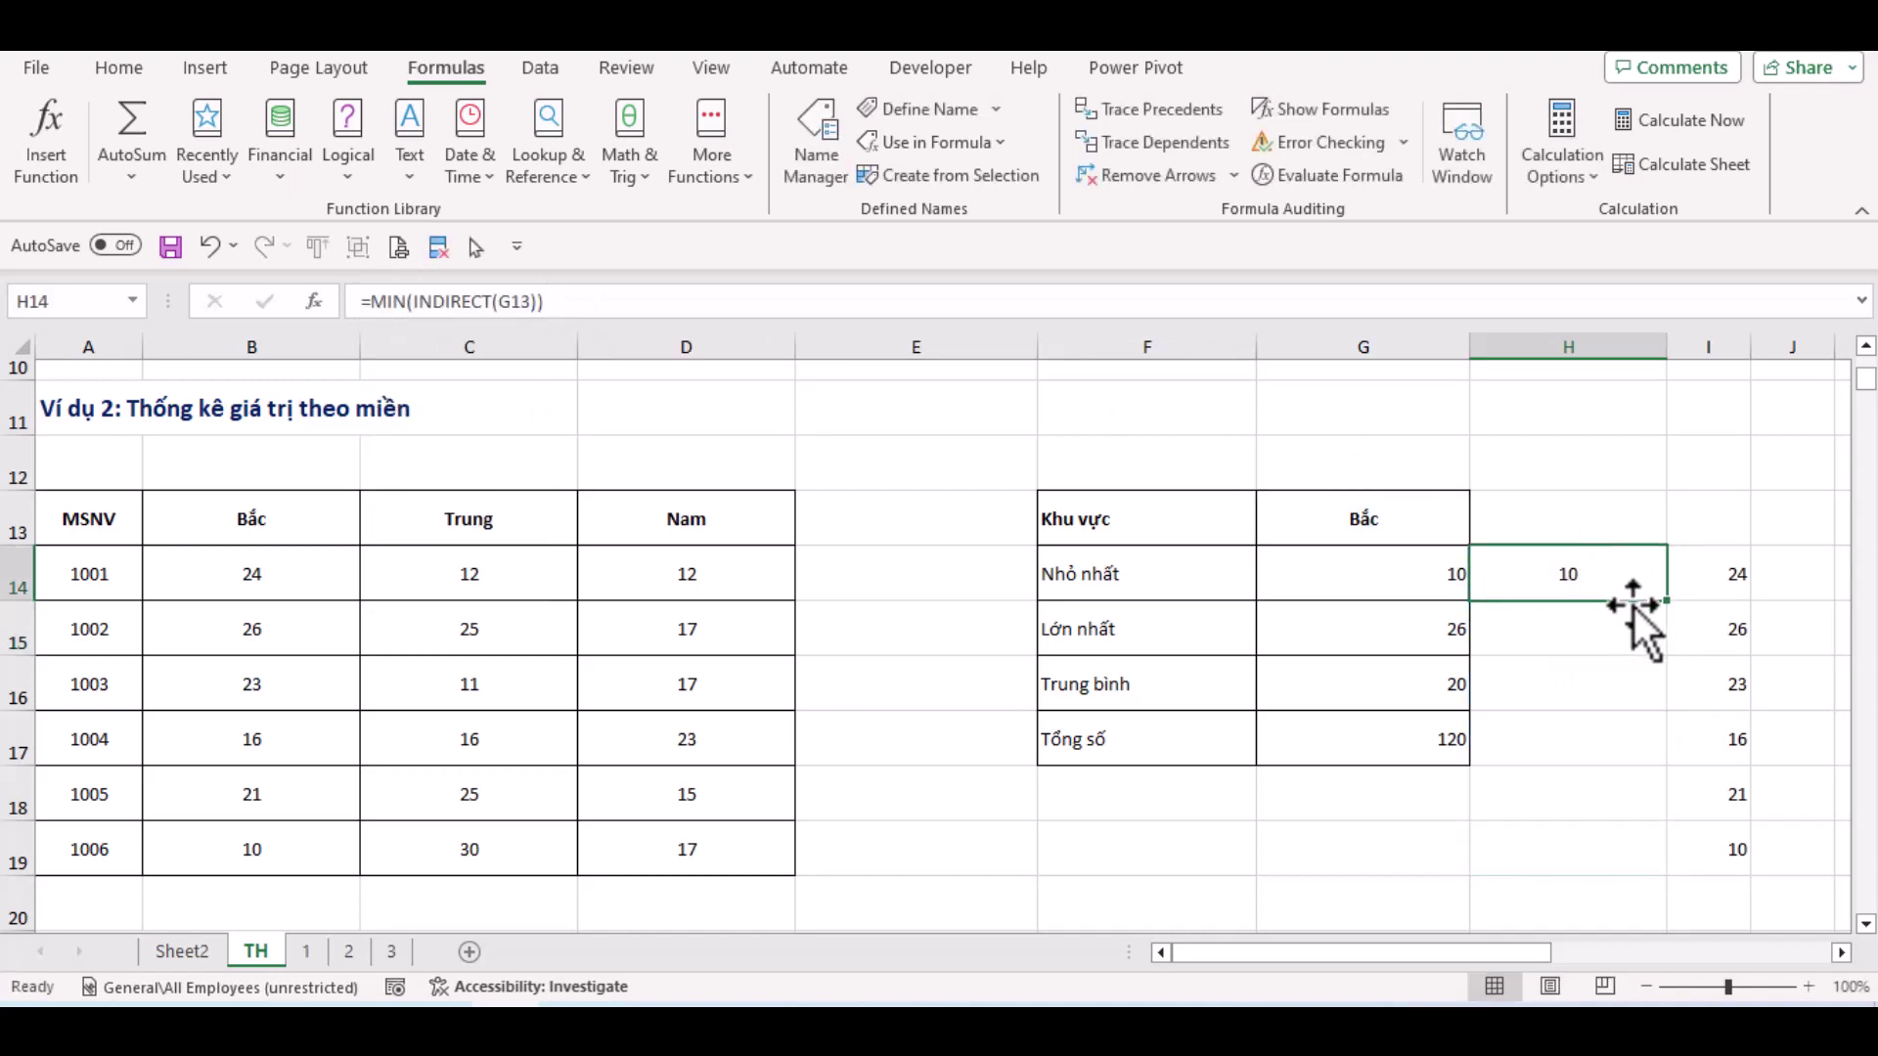
pyautogui.moveTo(1676, 599); pyautogui.dragTo(1661, 760)
# Make the reference in H14 absolute as =MIN(INDIRECT($G$13)) and fill it down to H17 again
pyautogui.click(1575, 585)
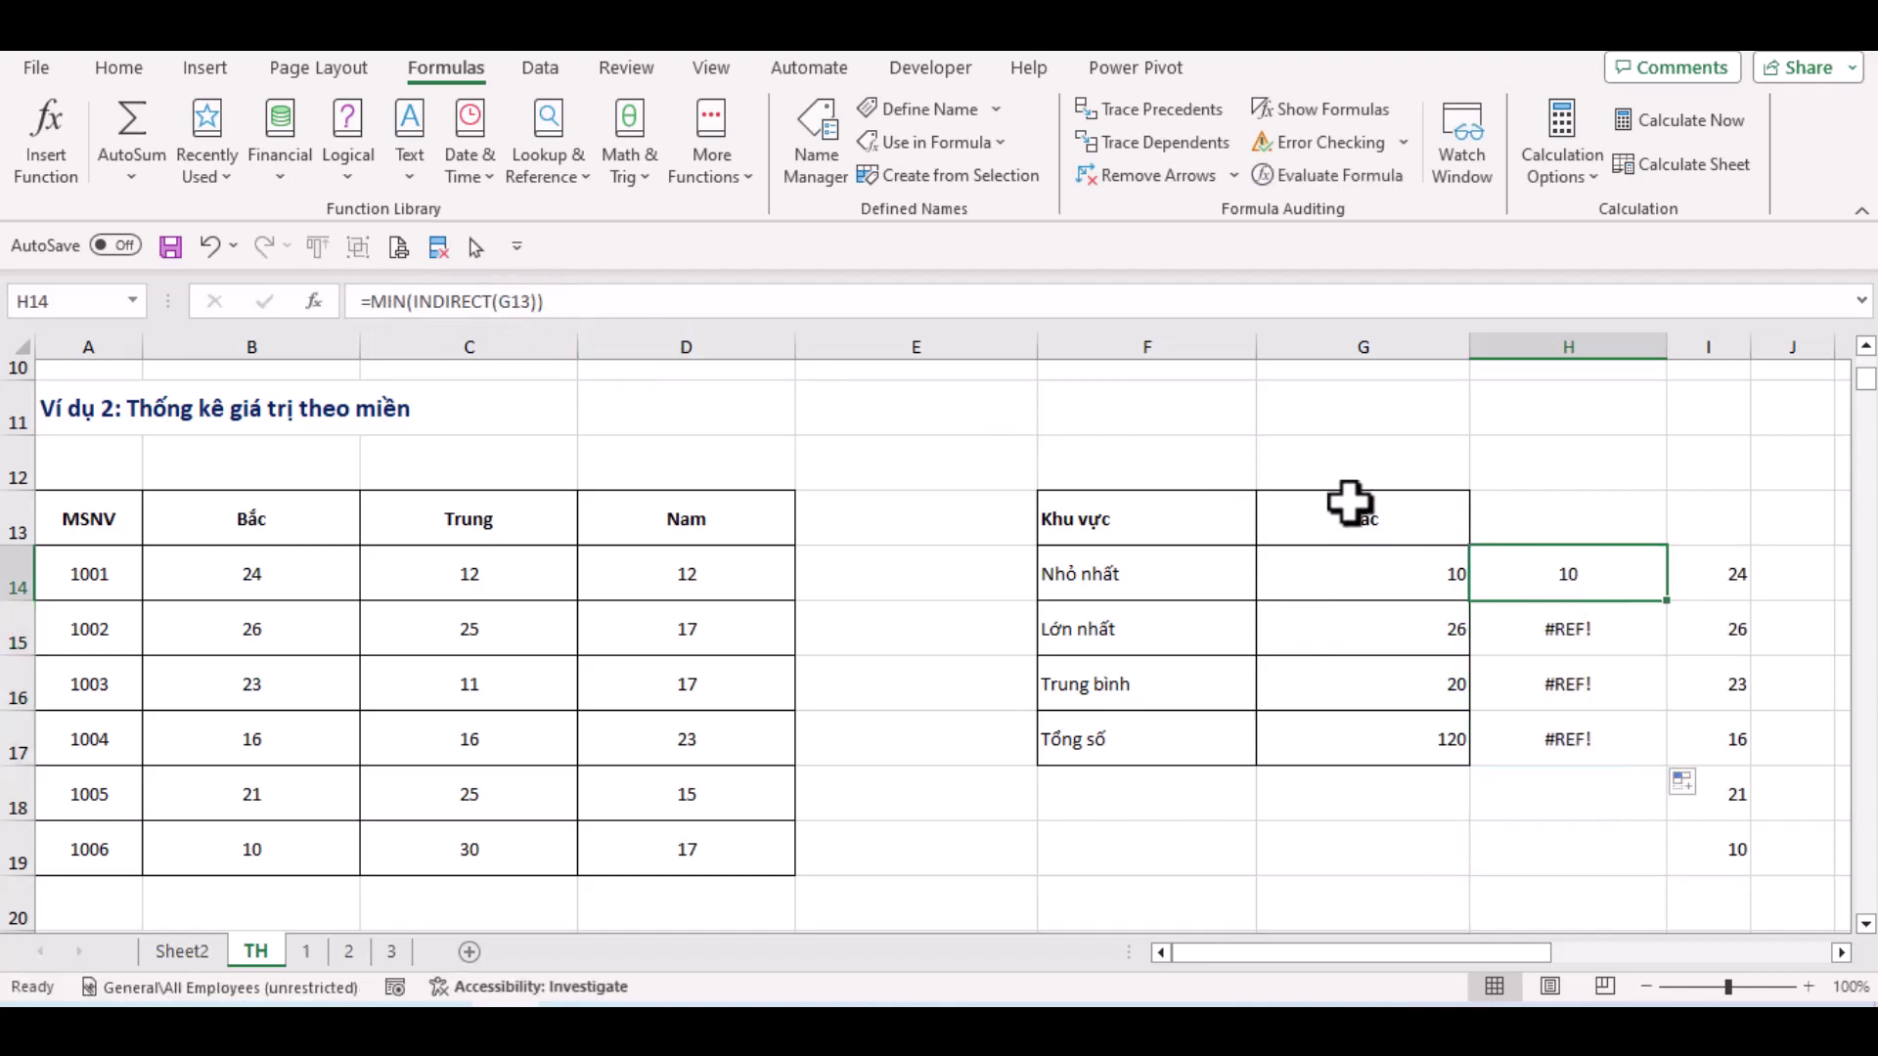
pyautogui.doubleClick(505, 301)
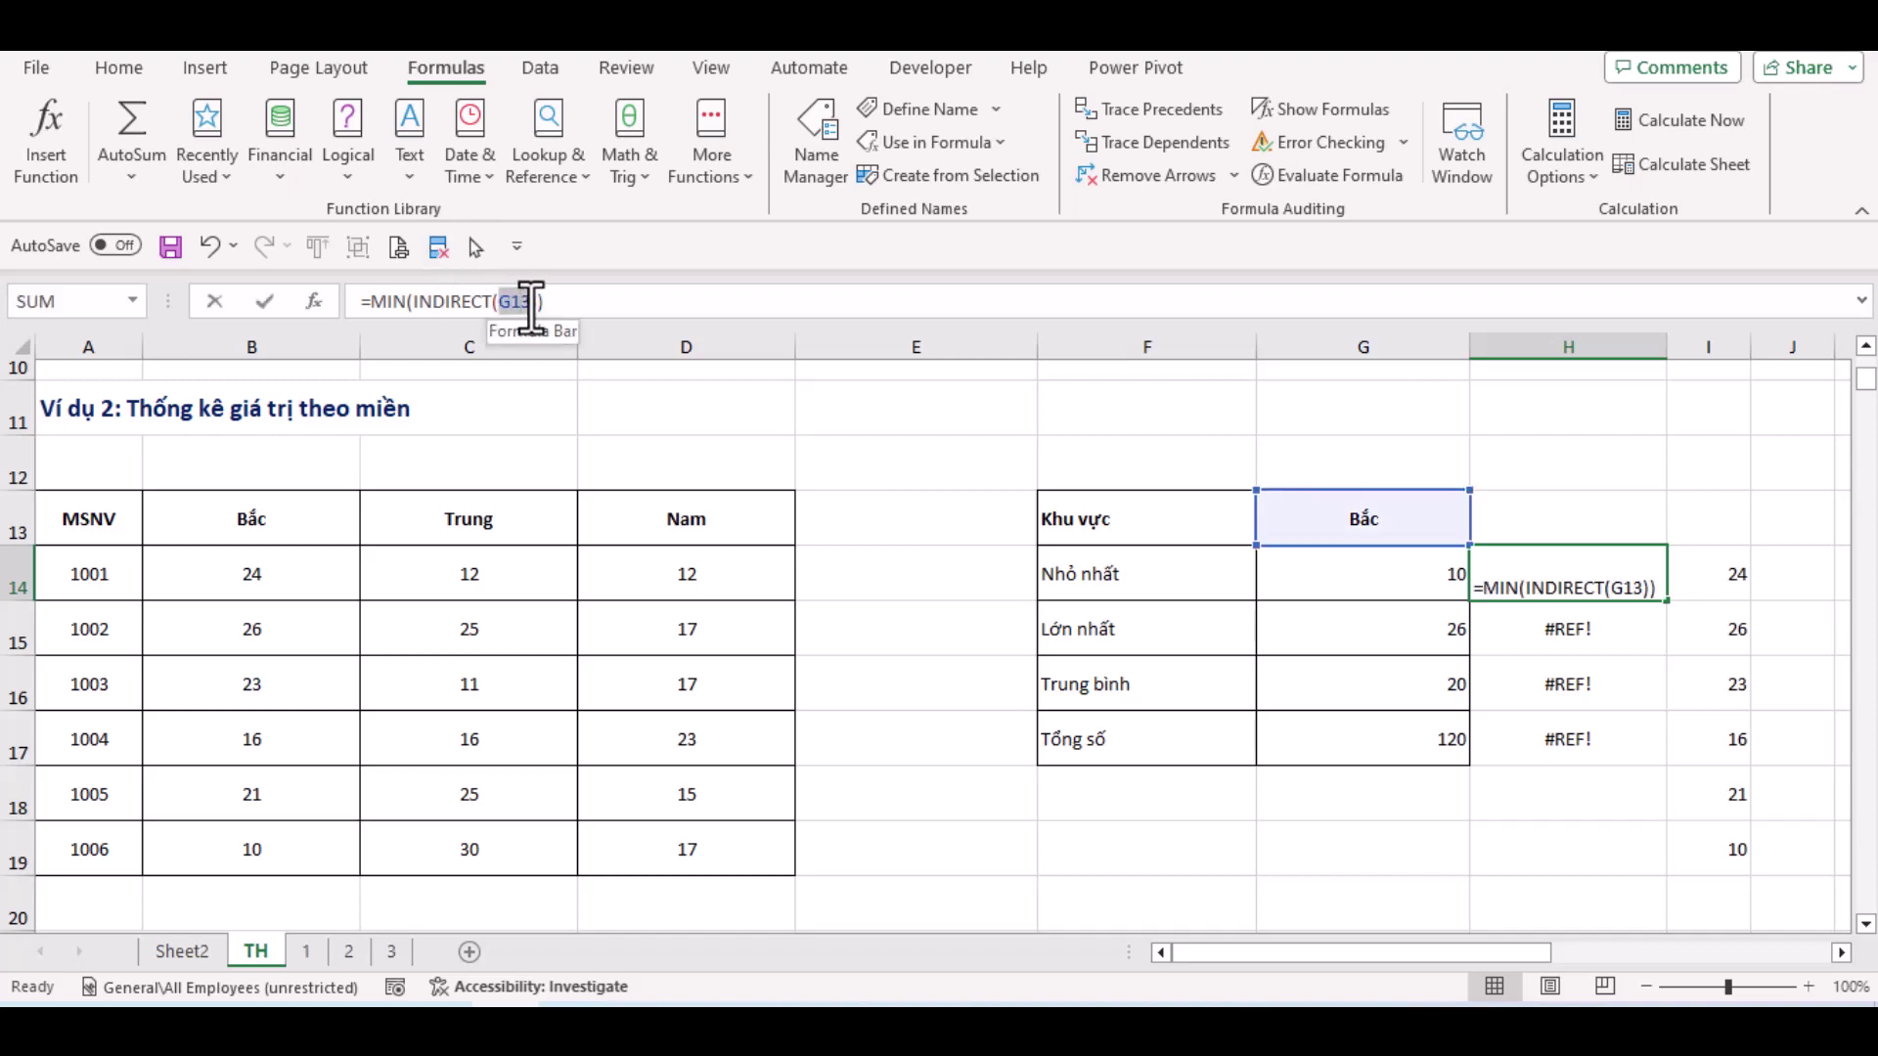
pyautogui.press('F4')
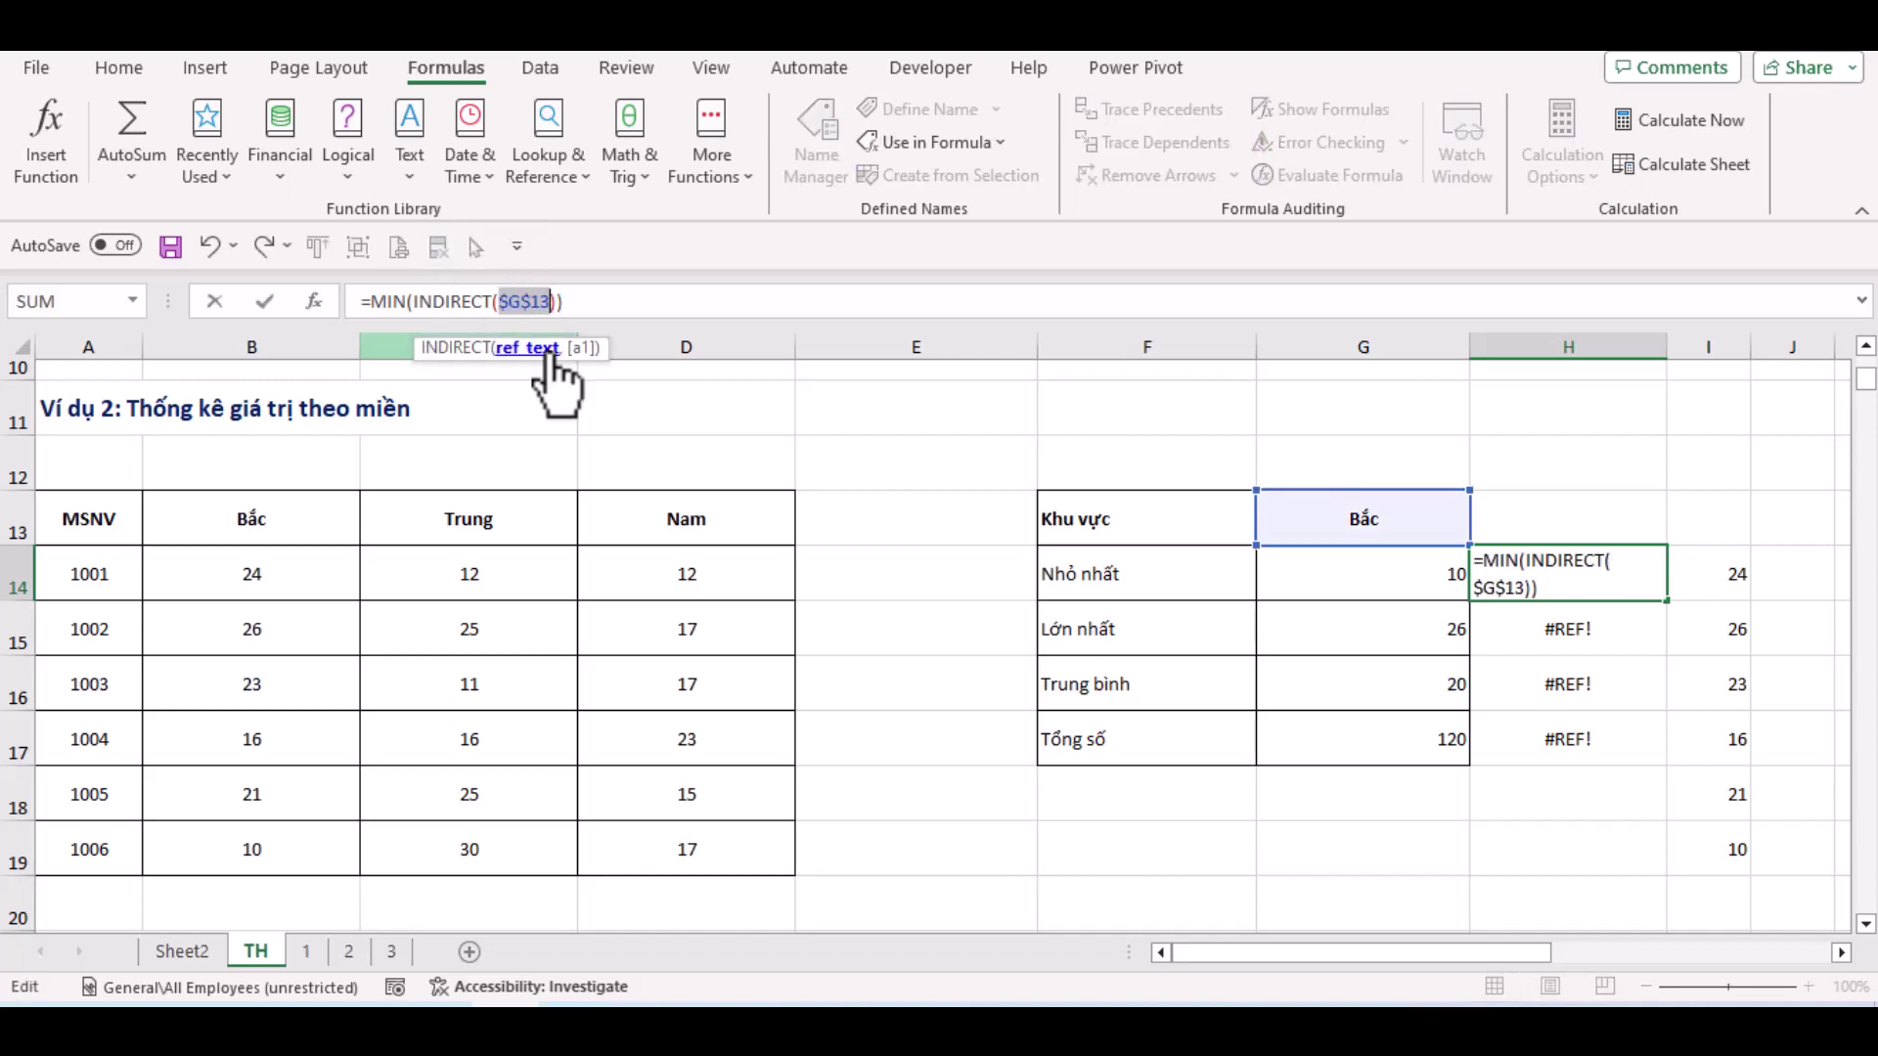
pyautogui.press('Return')
pyautogui.click(1614, 582)
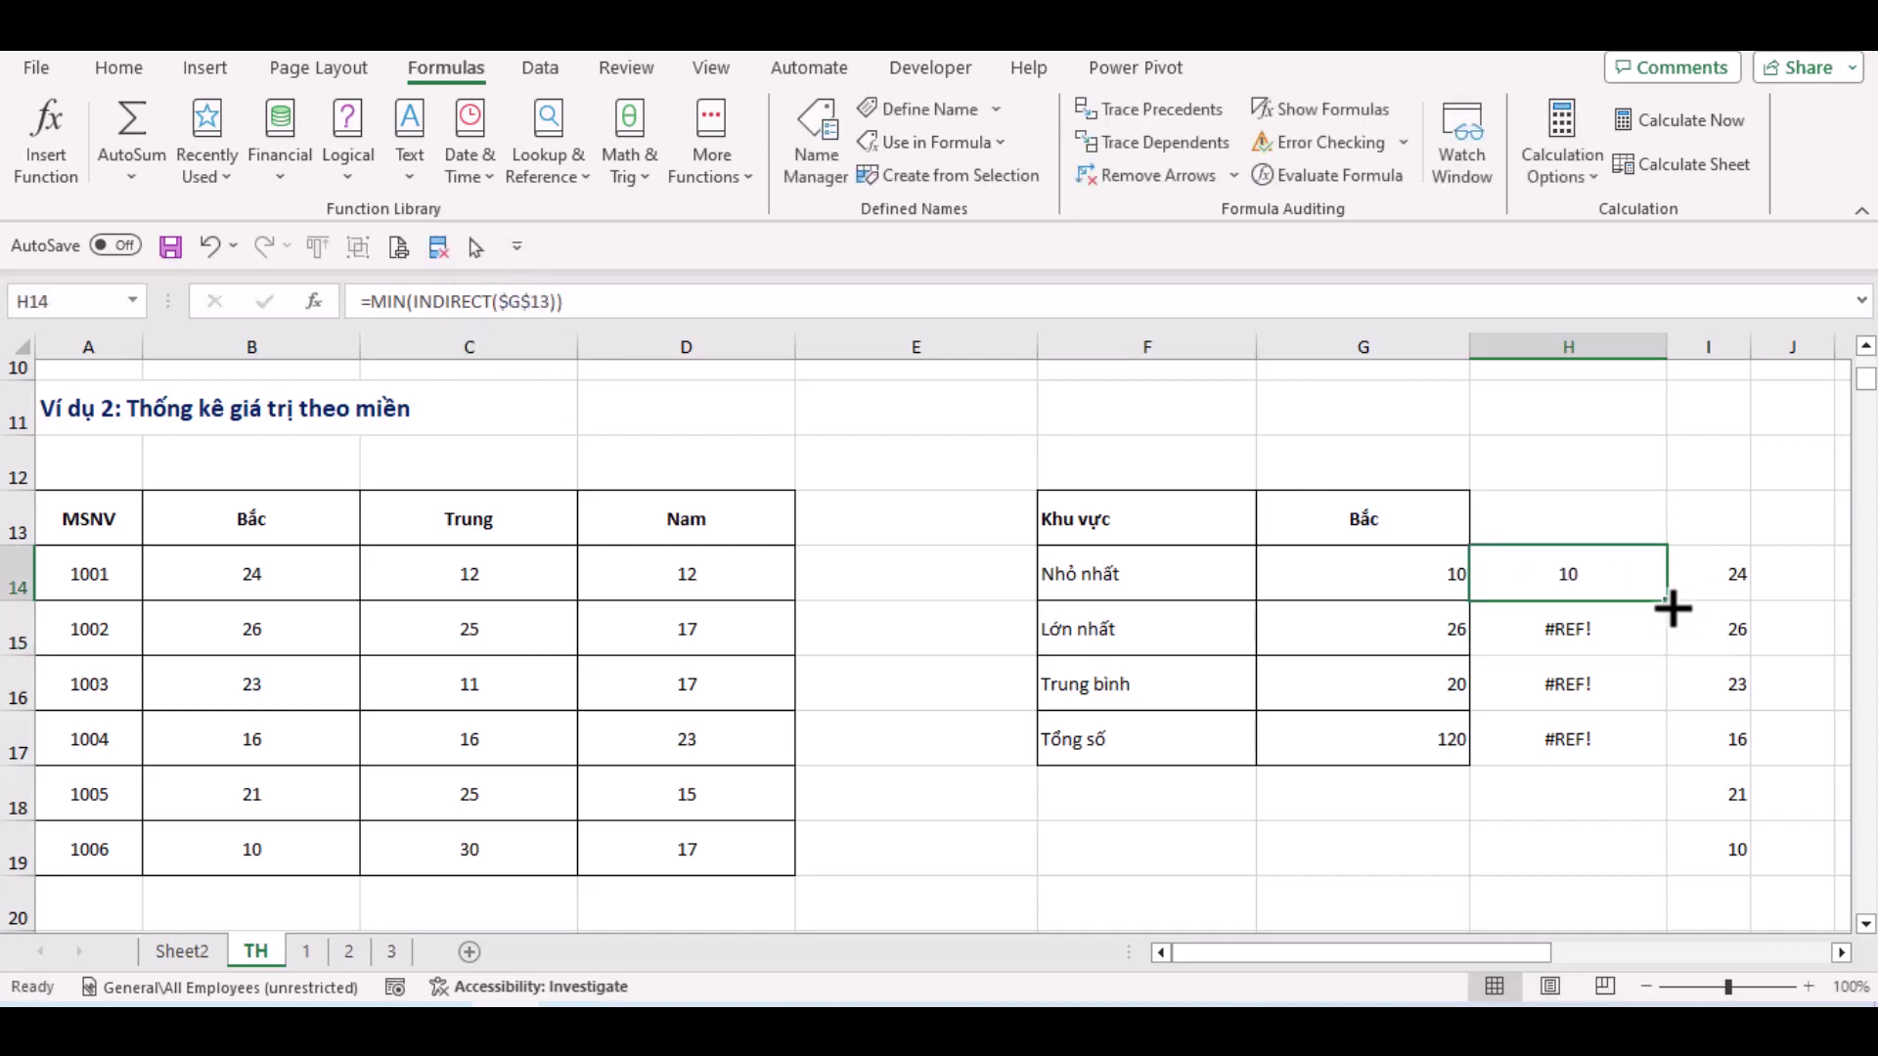
pyautogui.moveTo(1668, 603); pyautogui.dragTo(1655, 749)
# Change the function in H15 so its formula reads =MAX(INDIRECT($G$13))
pyautogui.click(1614, 631)
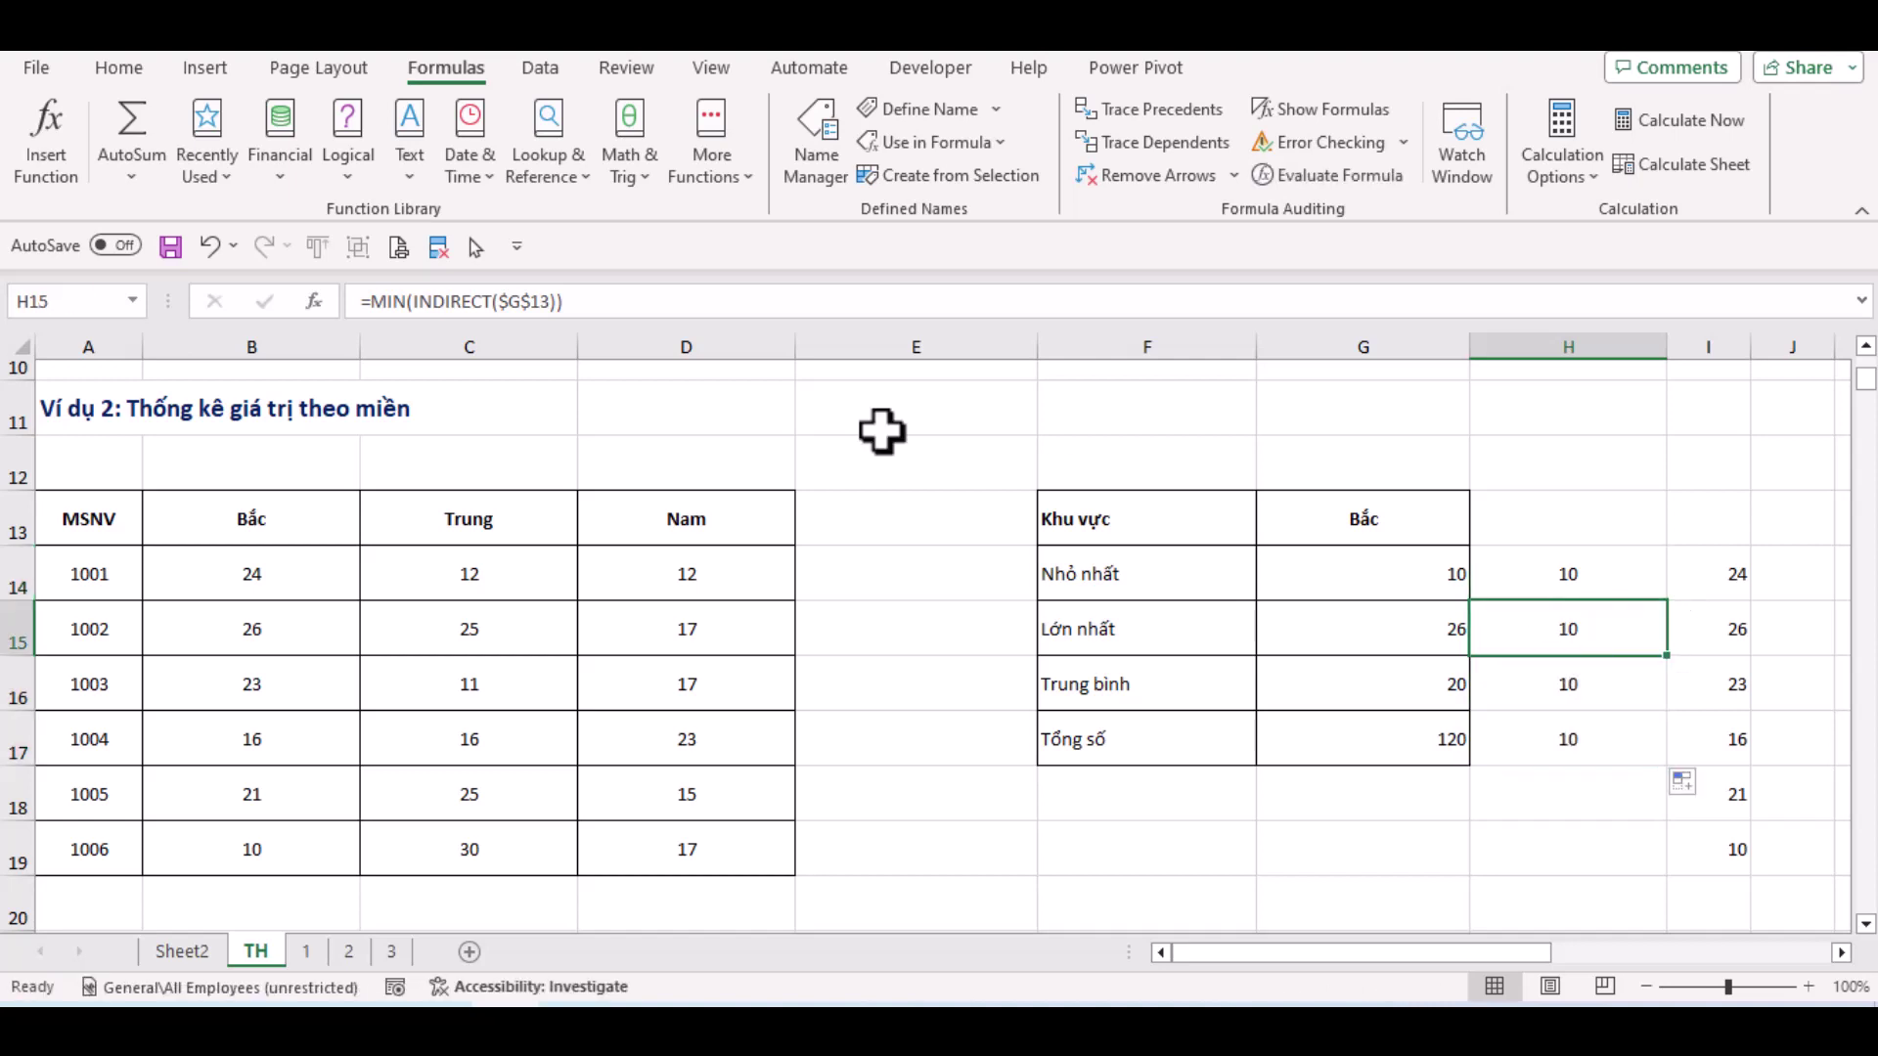
pyautogui.click(407, 301)
pyautogui.press('BackSpace')
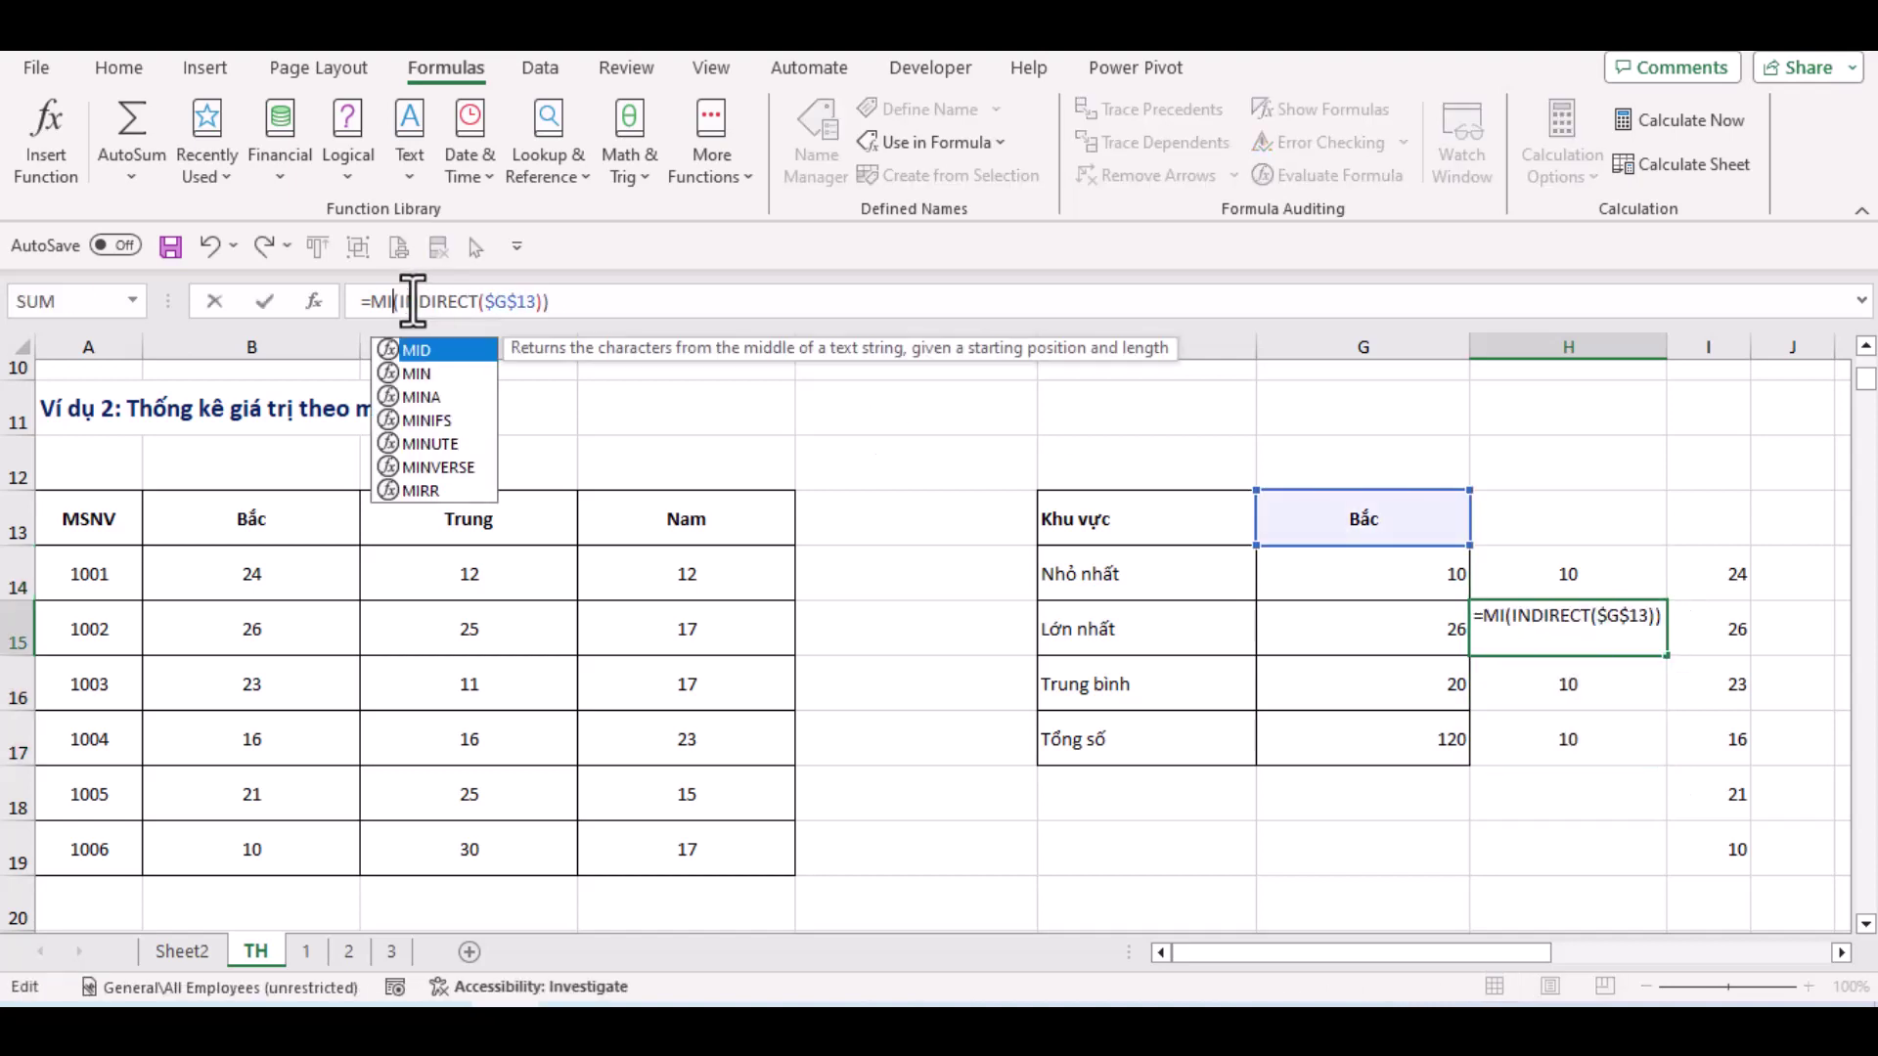
pyautogui.press('BackSpace')
pyautogui.write('ax')
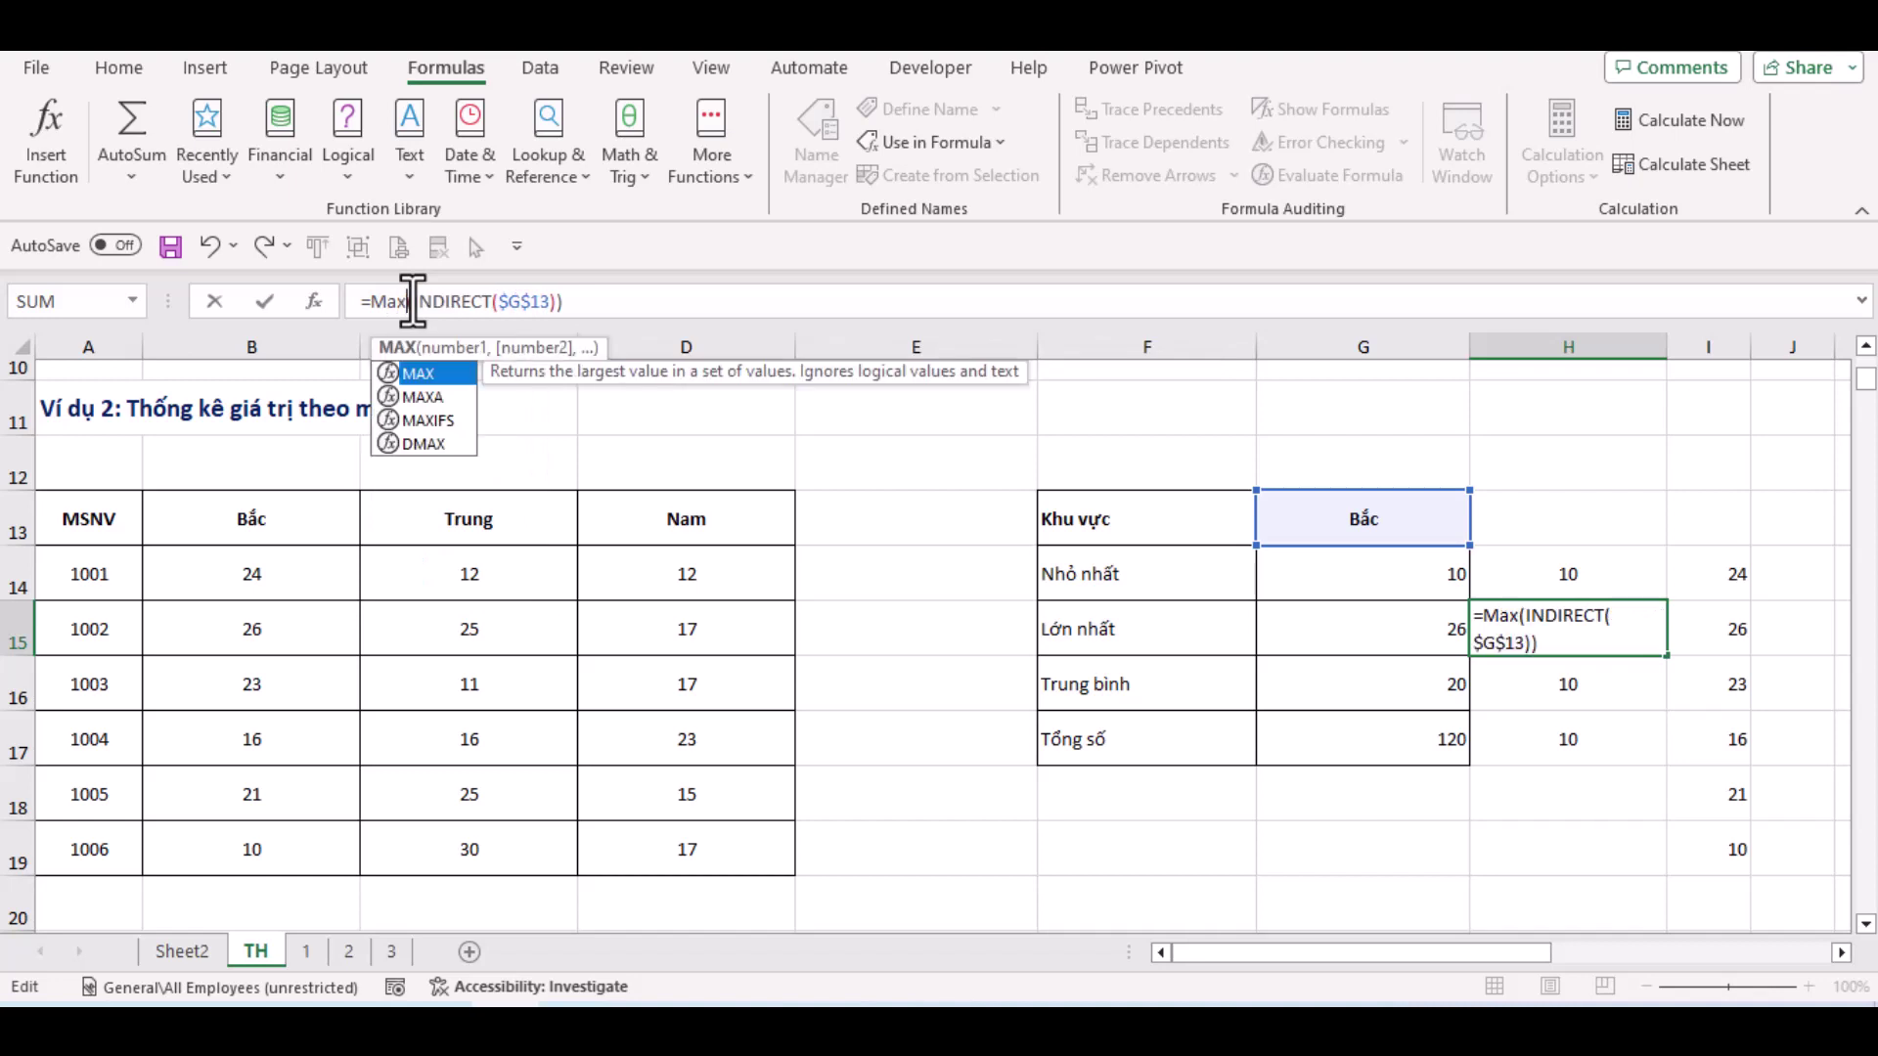
pyautogui.press('BackSpace')
pyautogui.press('BackSpace')
pyautogui.write('AX')
pyautogui.press('Return')
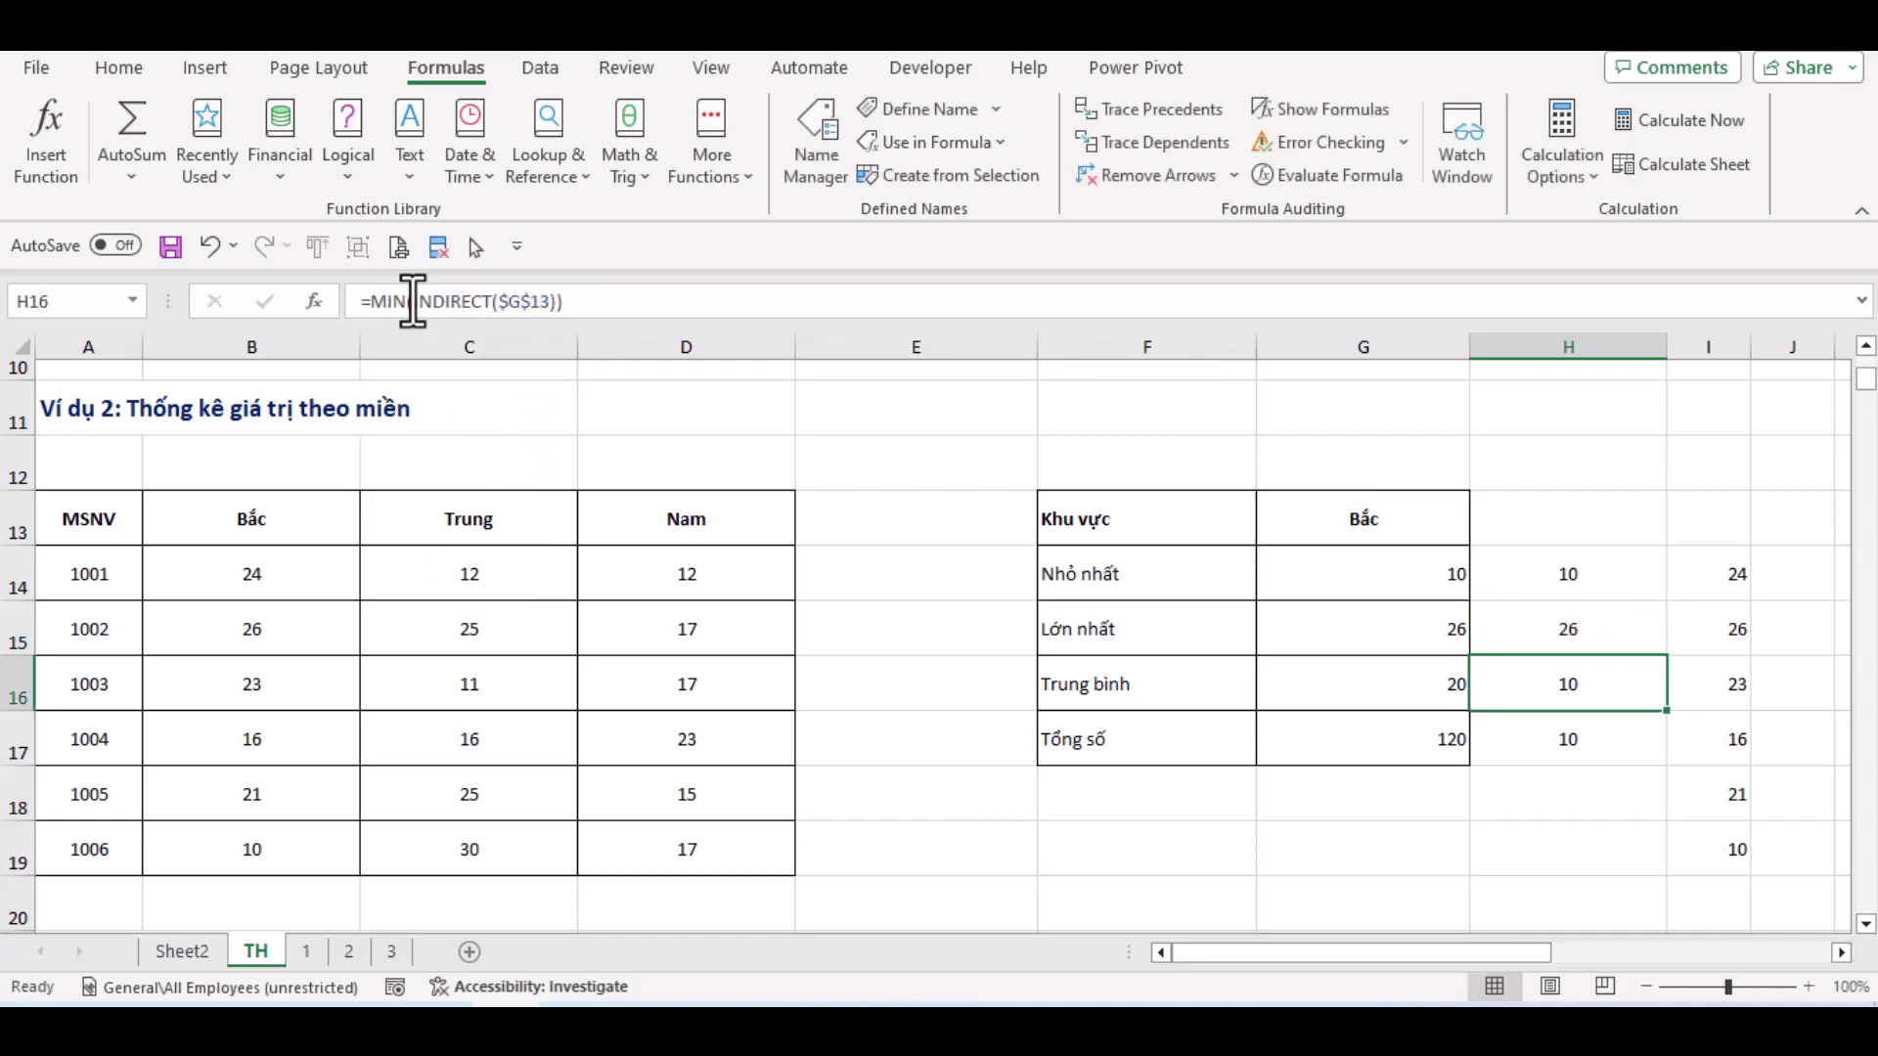
# Change the function in H16 so its formula reads =AVERAGE(INDIRECT($G$13))
pyautogui.click(413, 300)
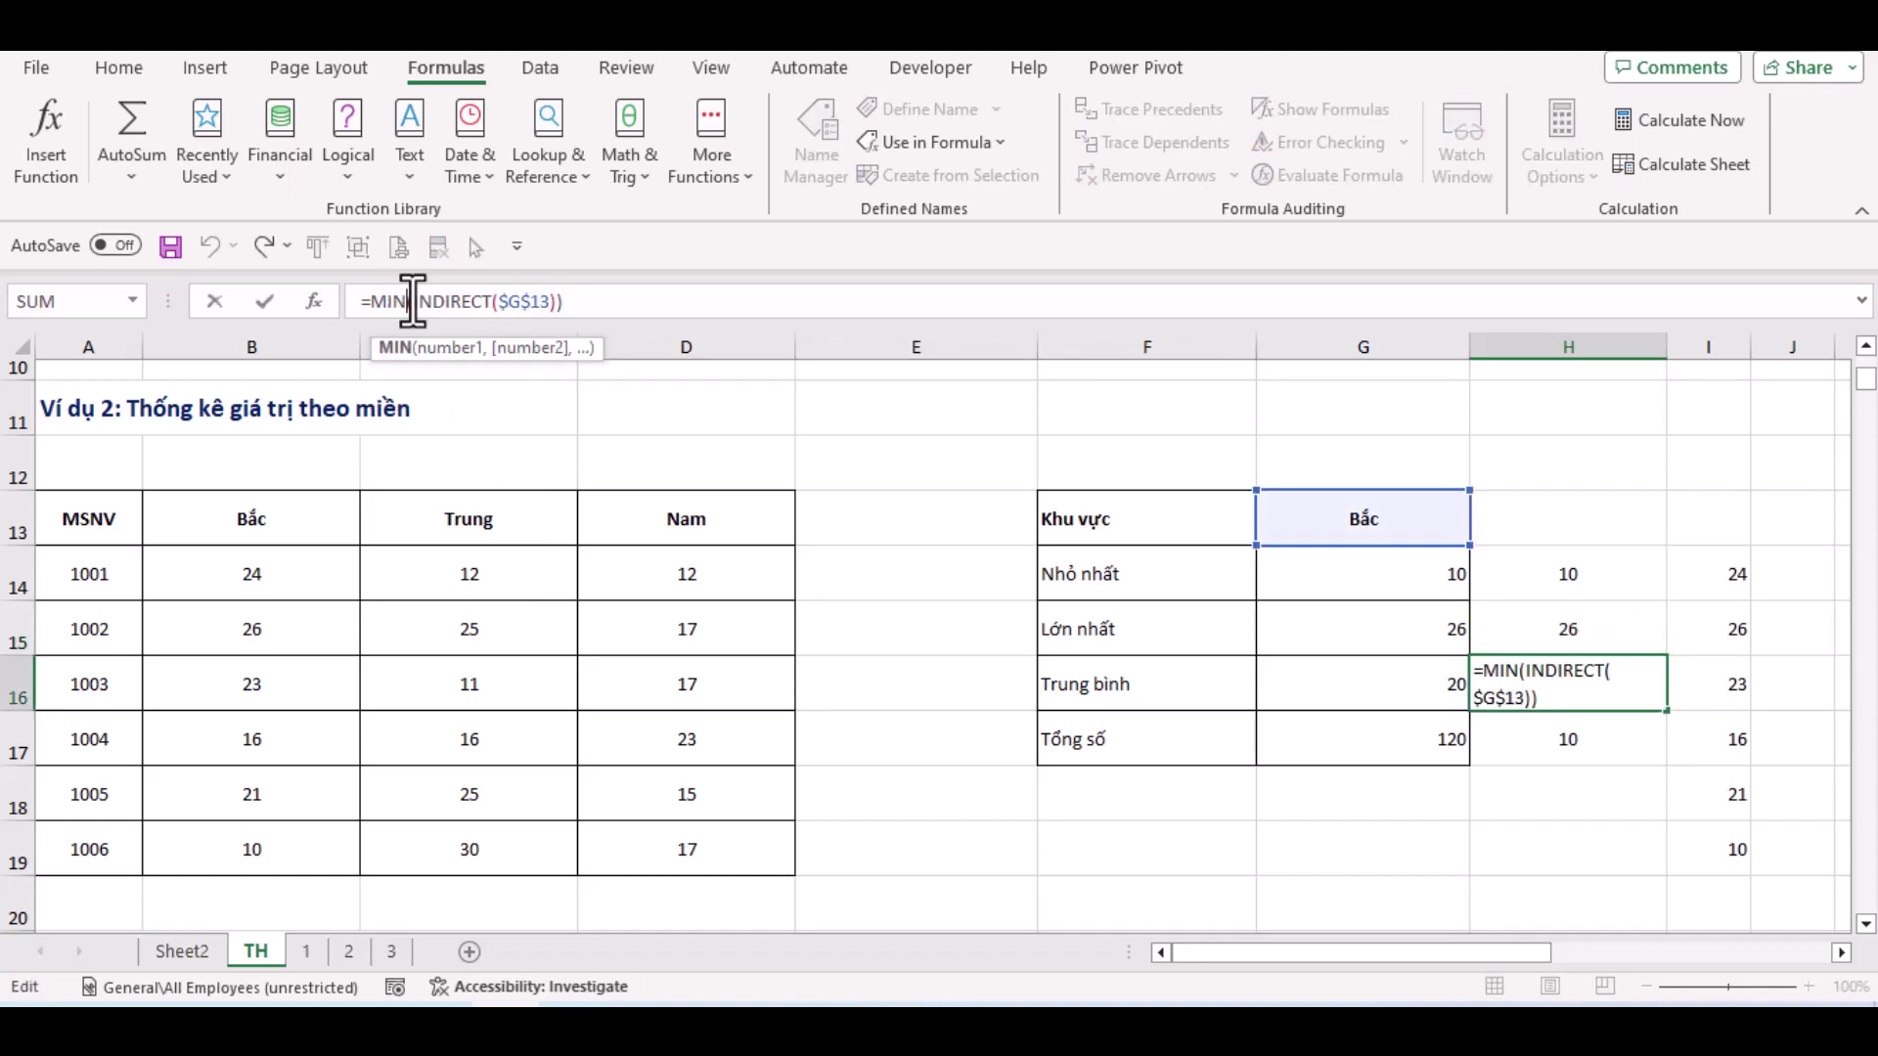
pyautogui.press('BackSpace')
pyautogui.press('BackSpace')
pyautogui.press('BackSpace')
pyautogui.write('aver')
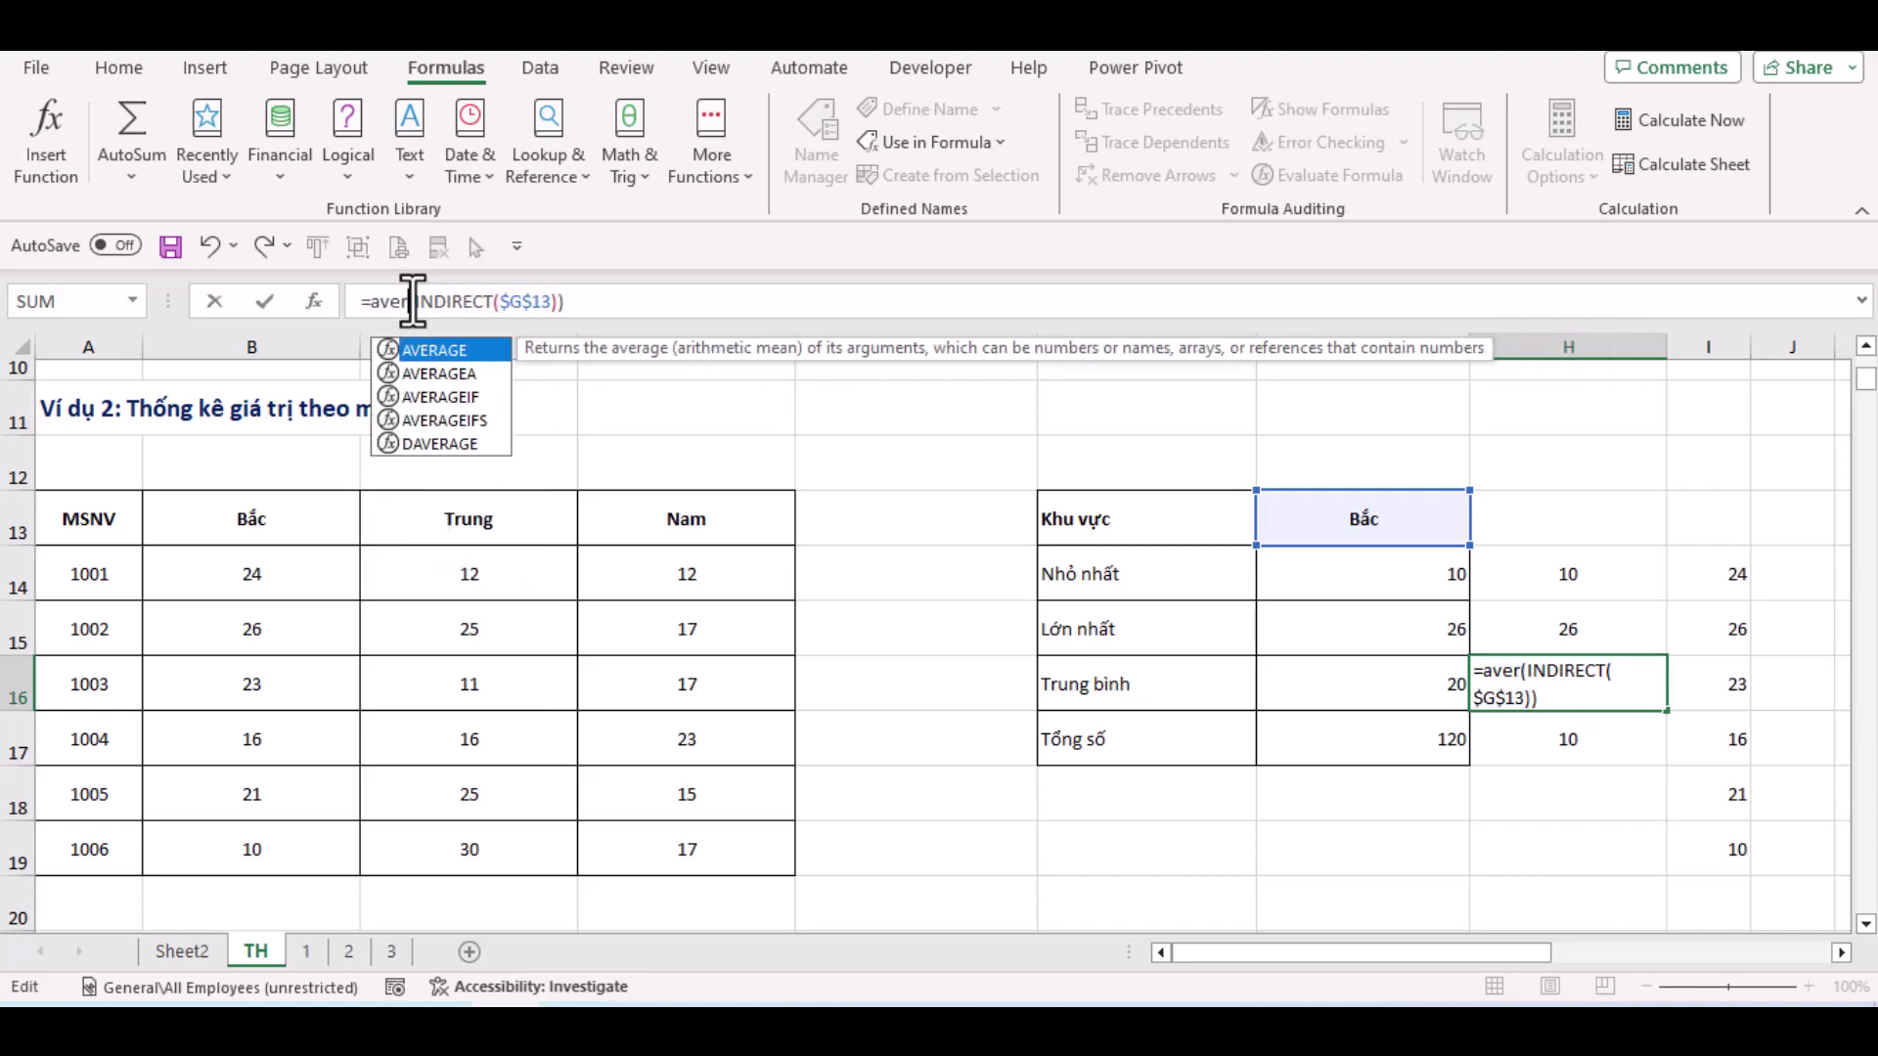
pyautogui.press('Tab')
pyautogui.press('Return')
# Change the function in H17 so its formula reads =SUM(INDIRECT($G$13))
pyautogui.click(413, 300)
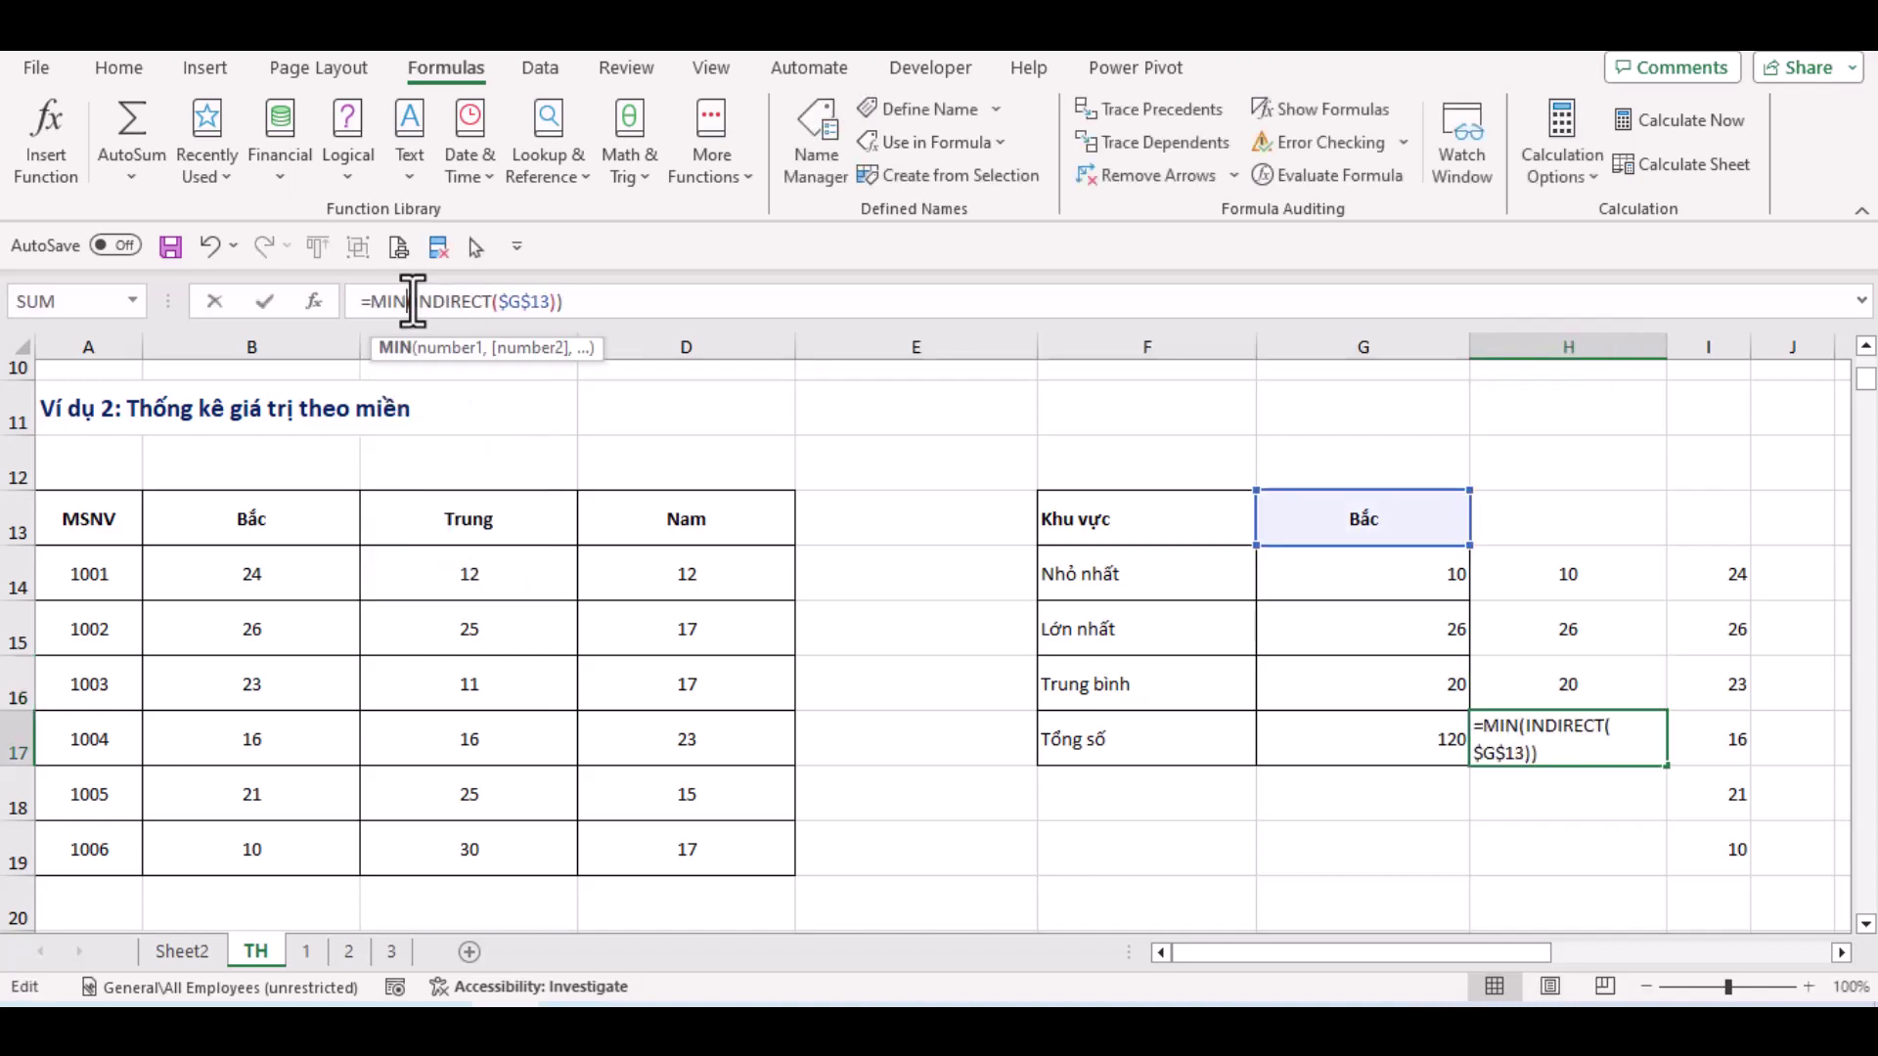
pyautogui.press('BackSpace')
pyautogui.press('BackSpace')
pyautogui.press('BackSpace')
pyautogui.write('su')
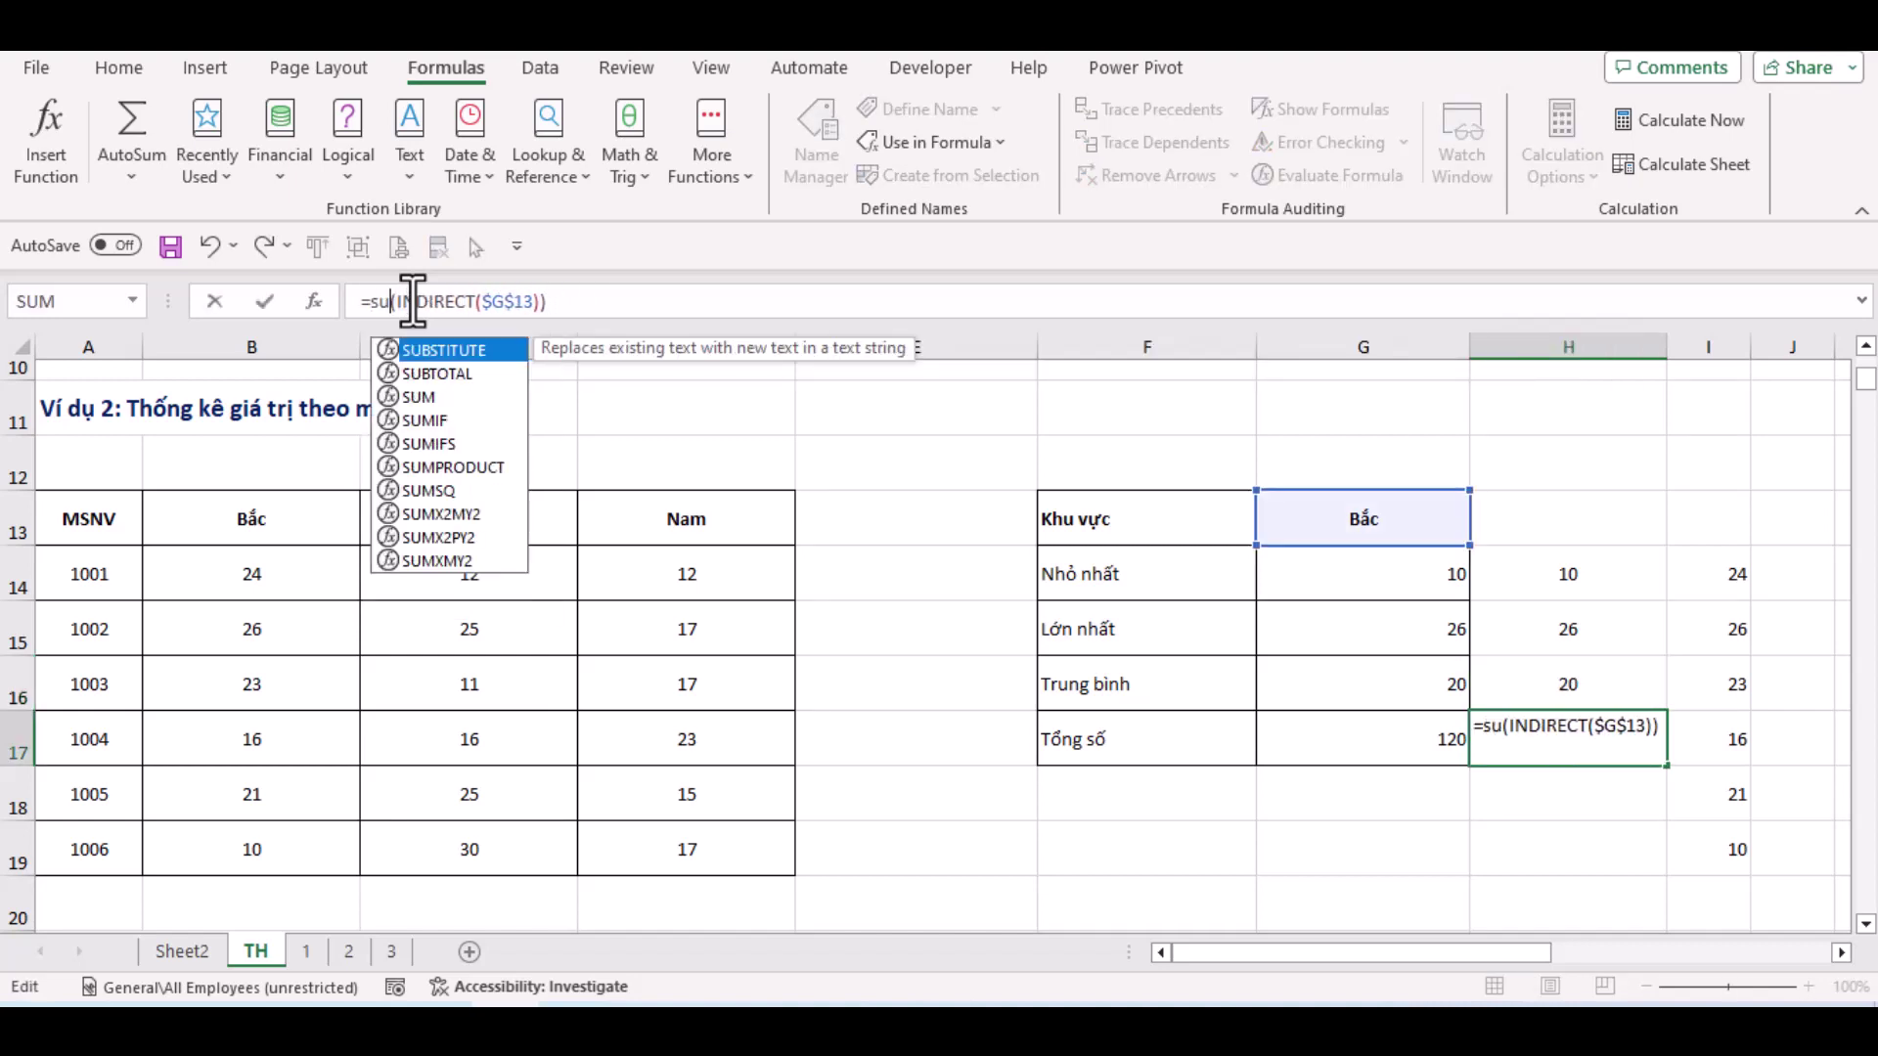
pyautogui.write('m')
pyautogui.press('Tab')
pyautogui.press('Return')
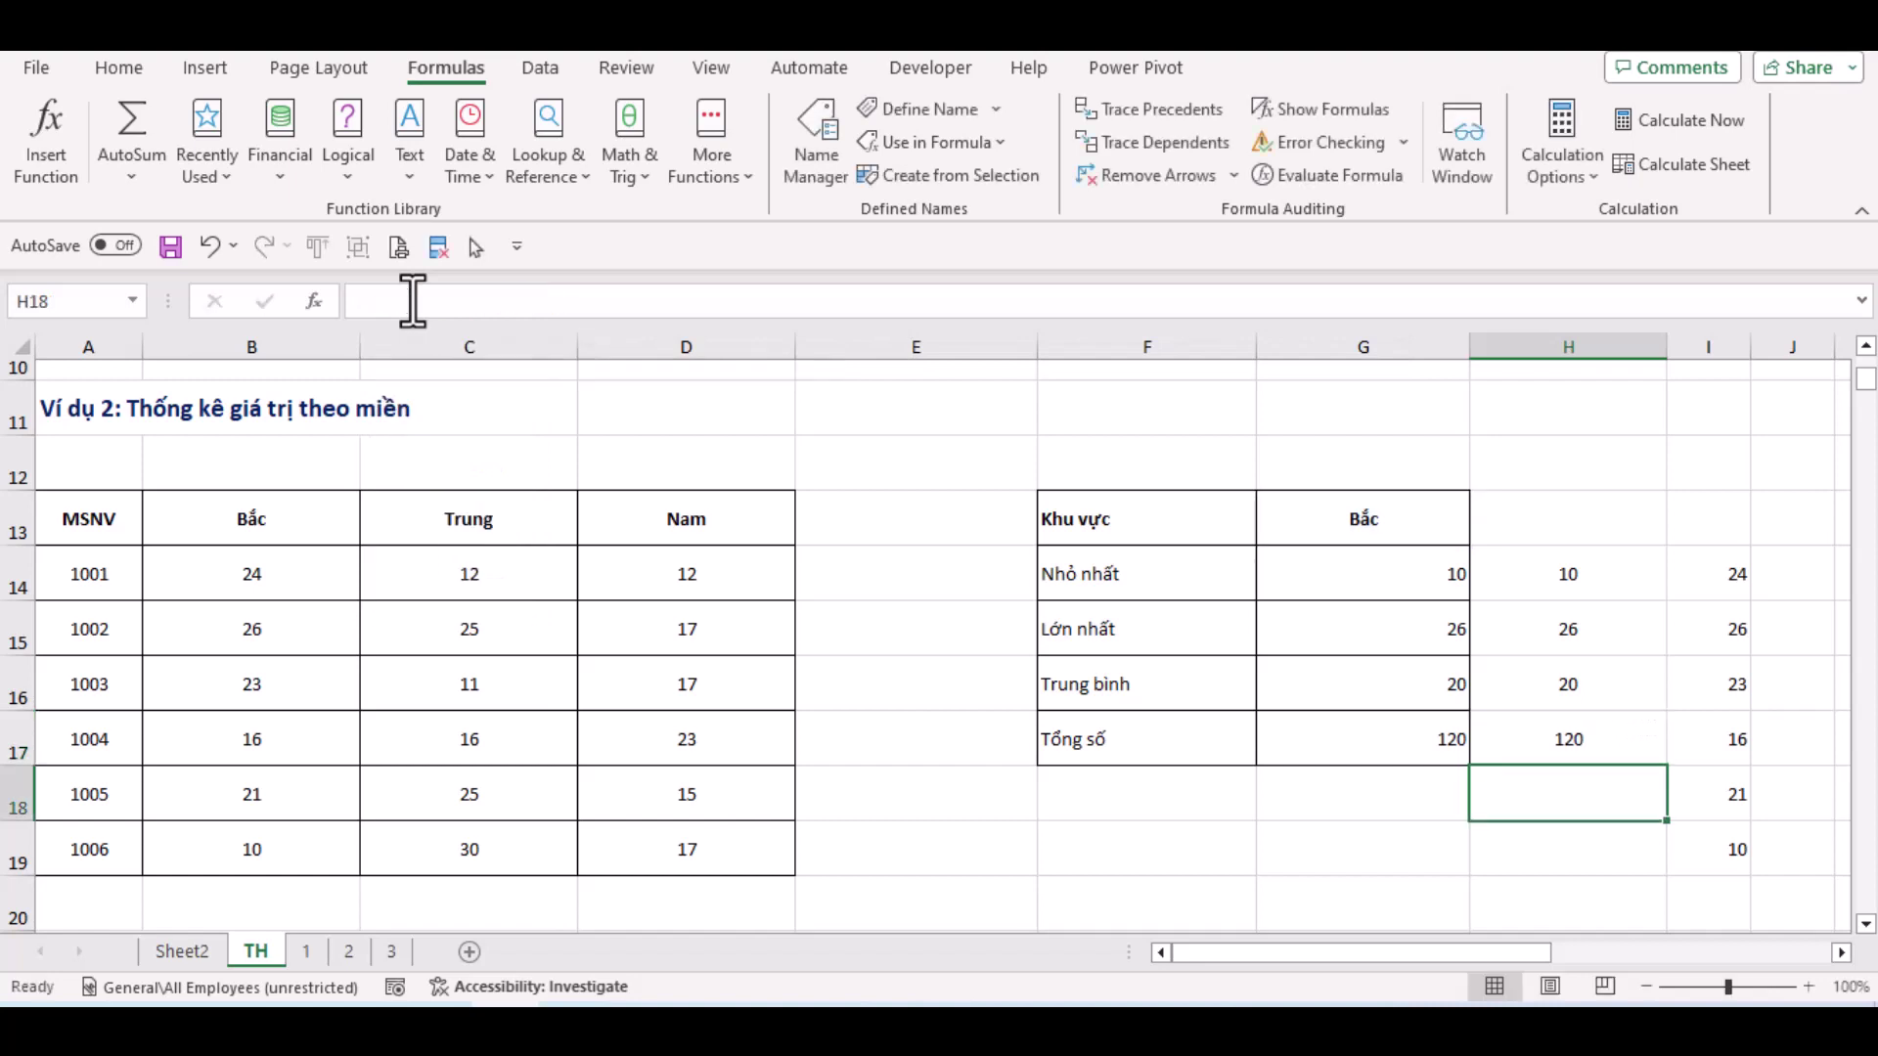
# Clear the leftover helper values from I14:I19 and check the formulas in H15 and H14
pyautogui.moveTo(1727, 583); pyautogui.dragTo(1691, 849)
pyautogui.press('Delete')
pyautogui.click(1560, 614)
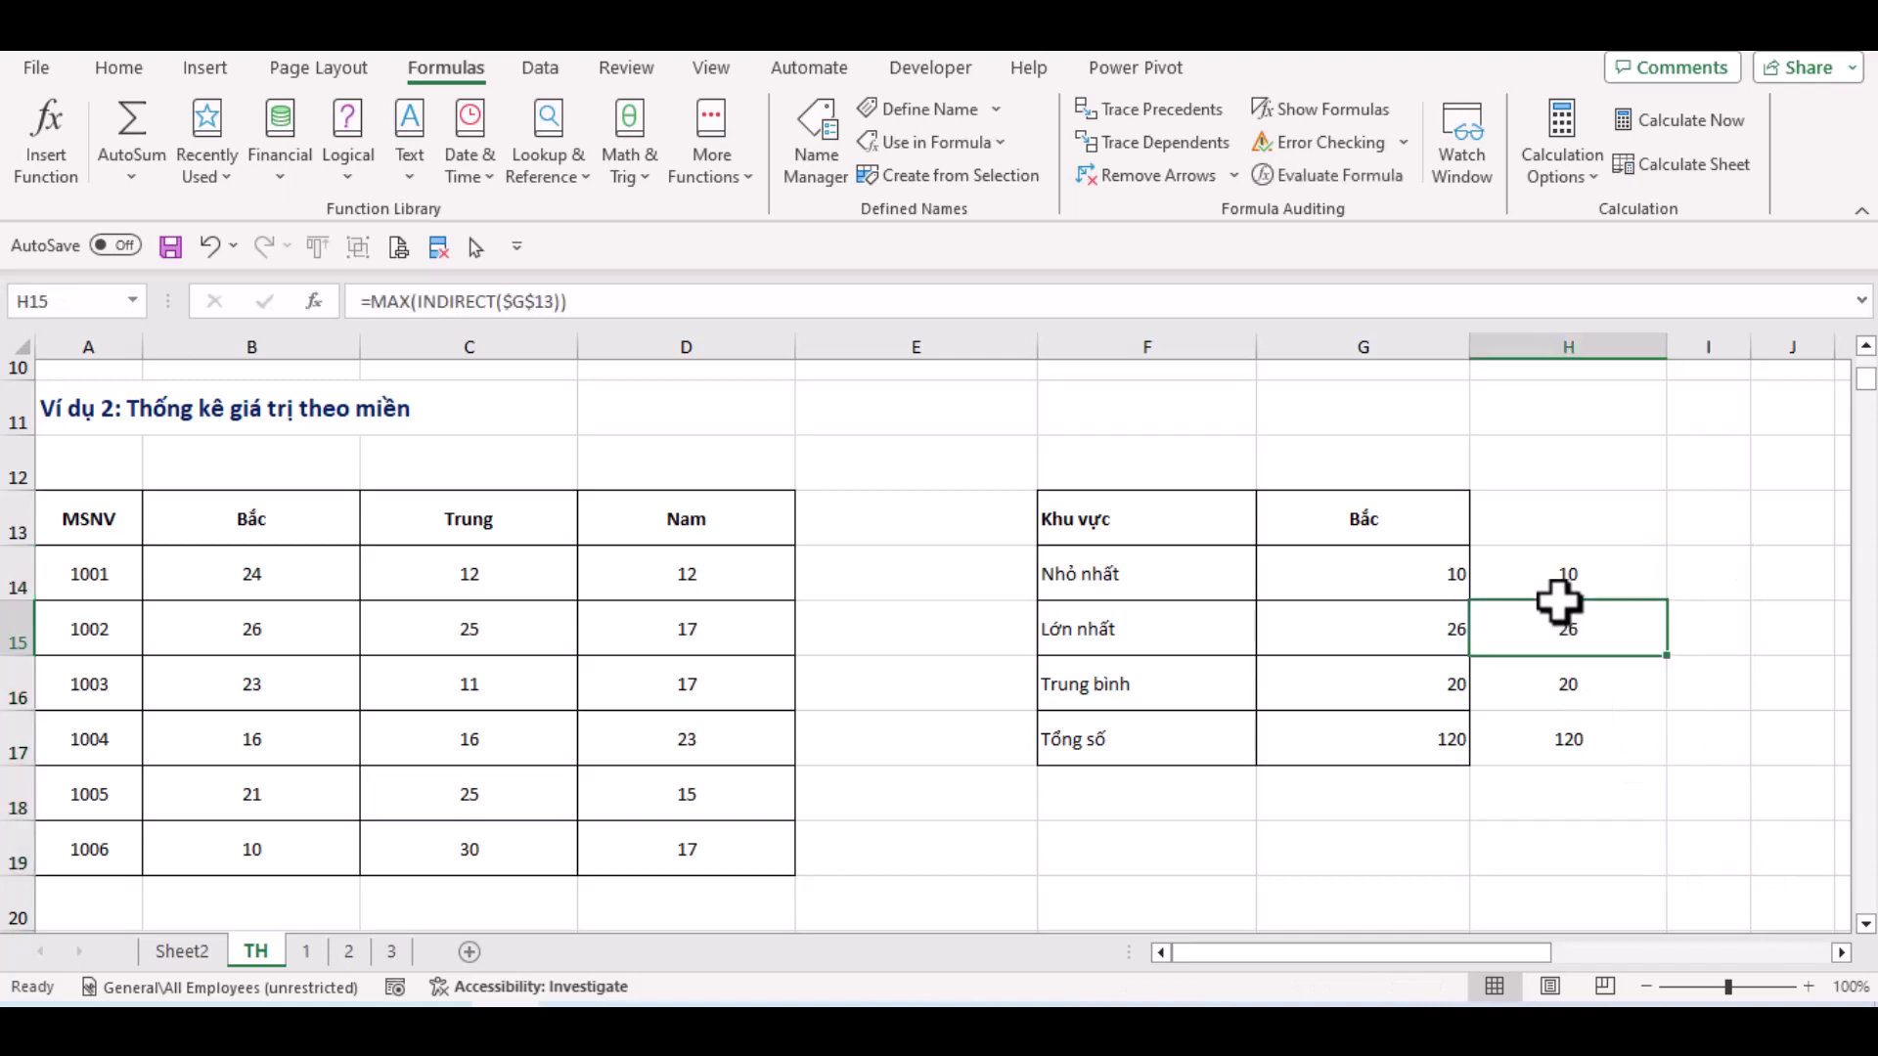
pyautogui.click(1629, 579)
# Switch the region in G13 to Nam to test the new INDIRECT formulas
pyautogui.click(1369, 528)
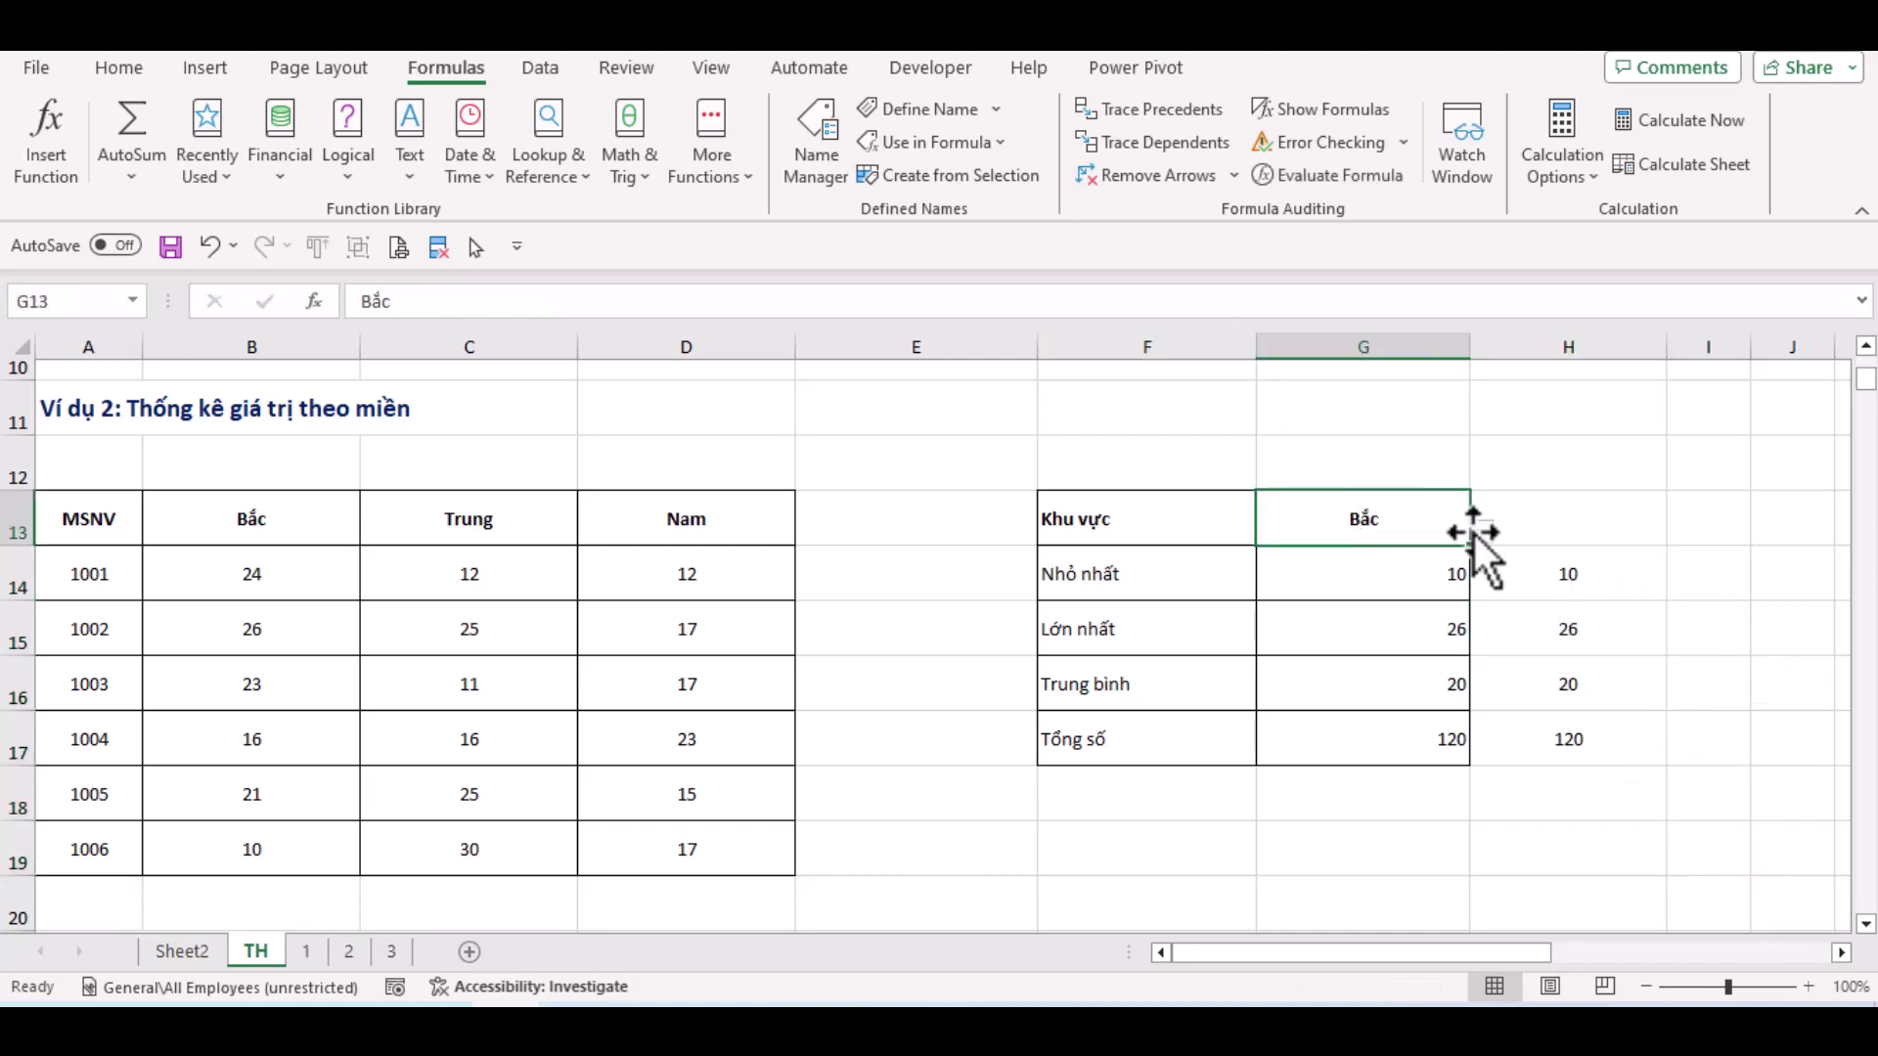
pyautogui.click(1482, 532)
pyautogui.click(1410, 607)
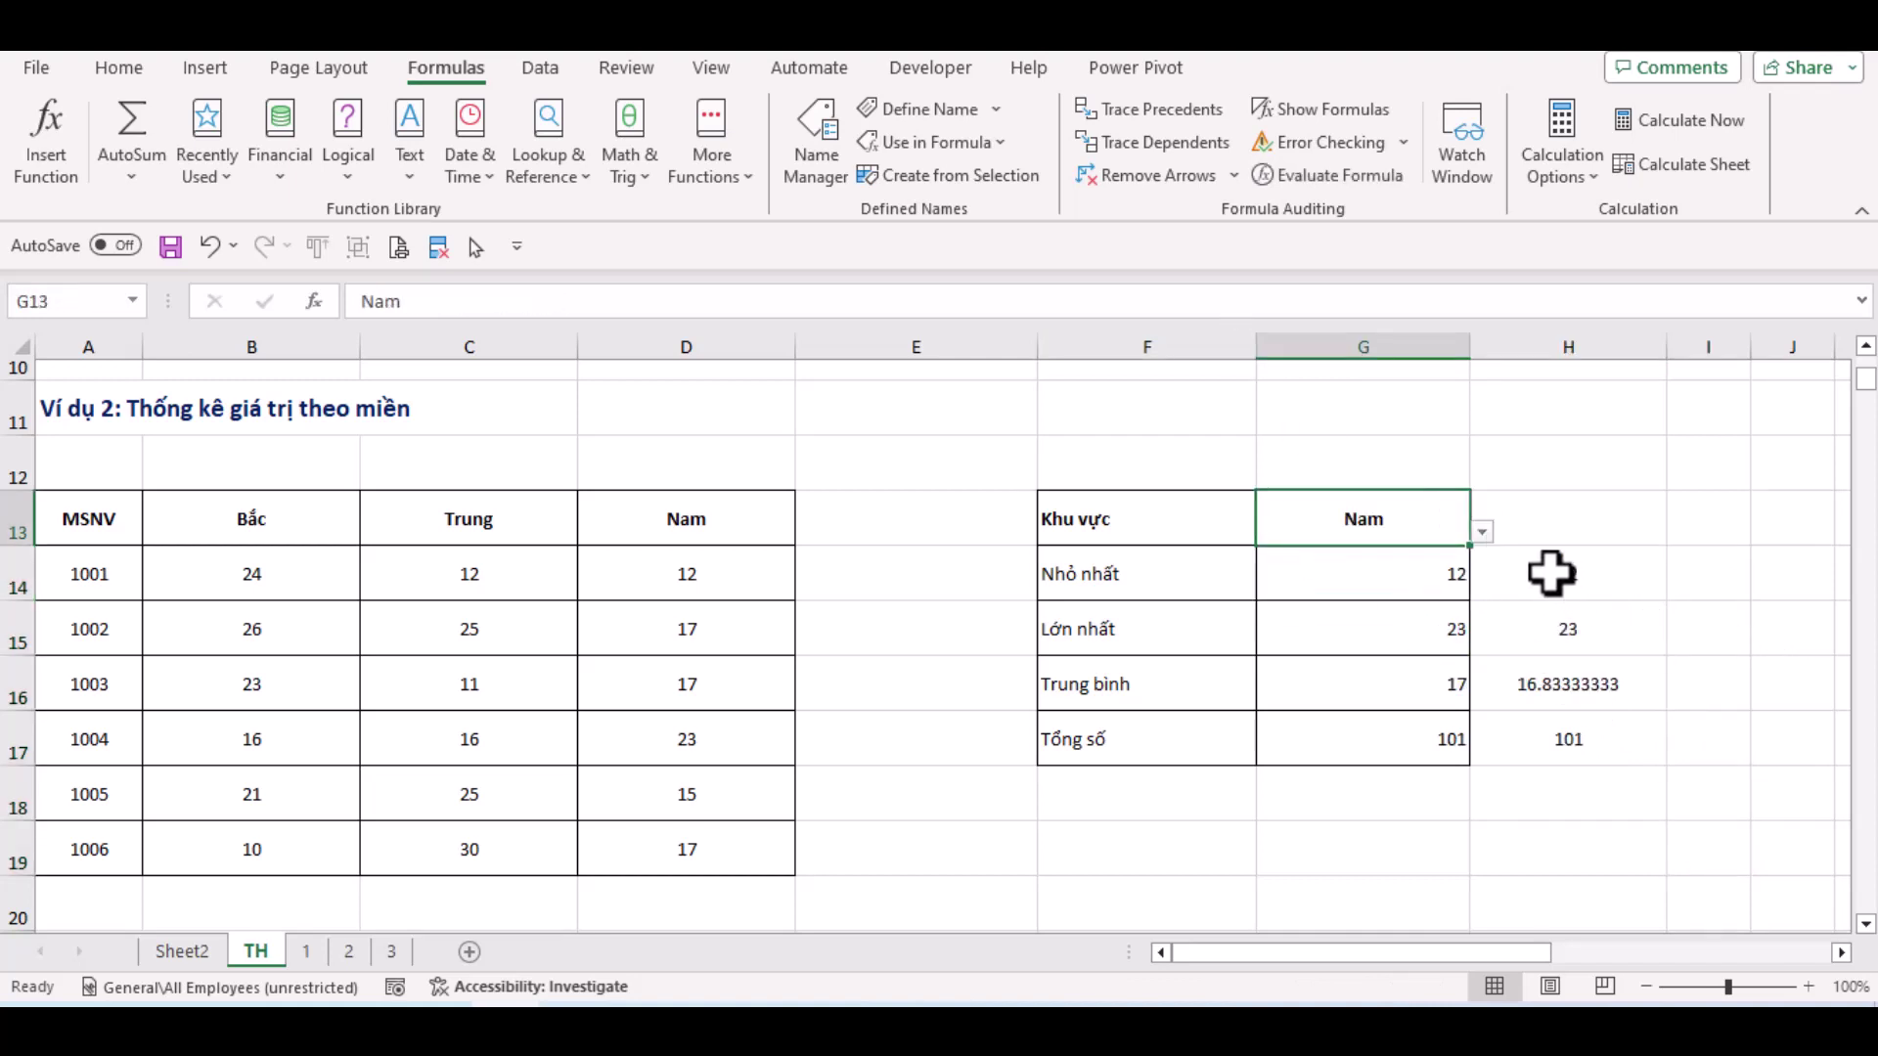
# Format the results in H14:H17 as numbers with no decimal places
pyautogui.moveTo(1551, 574); pyautogui.dragTo(1559, 738)
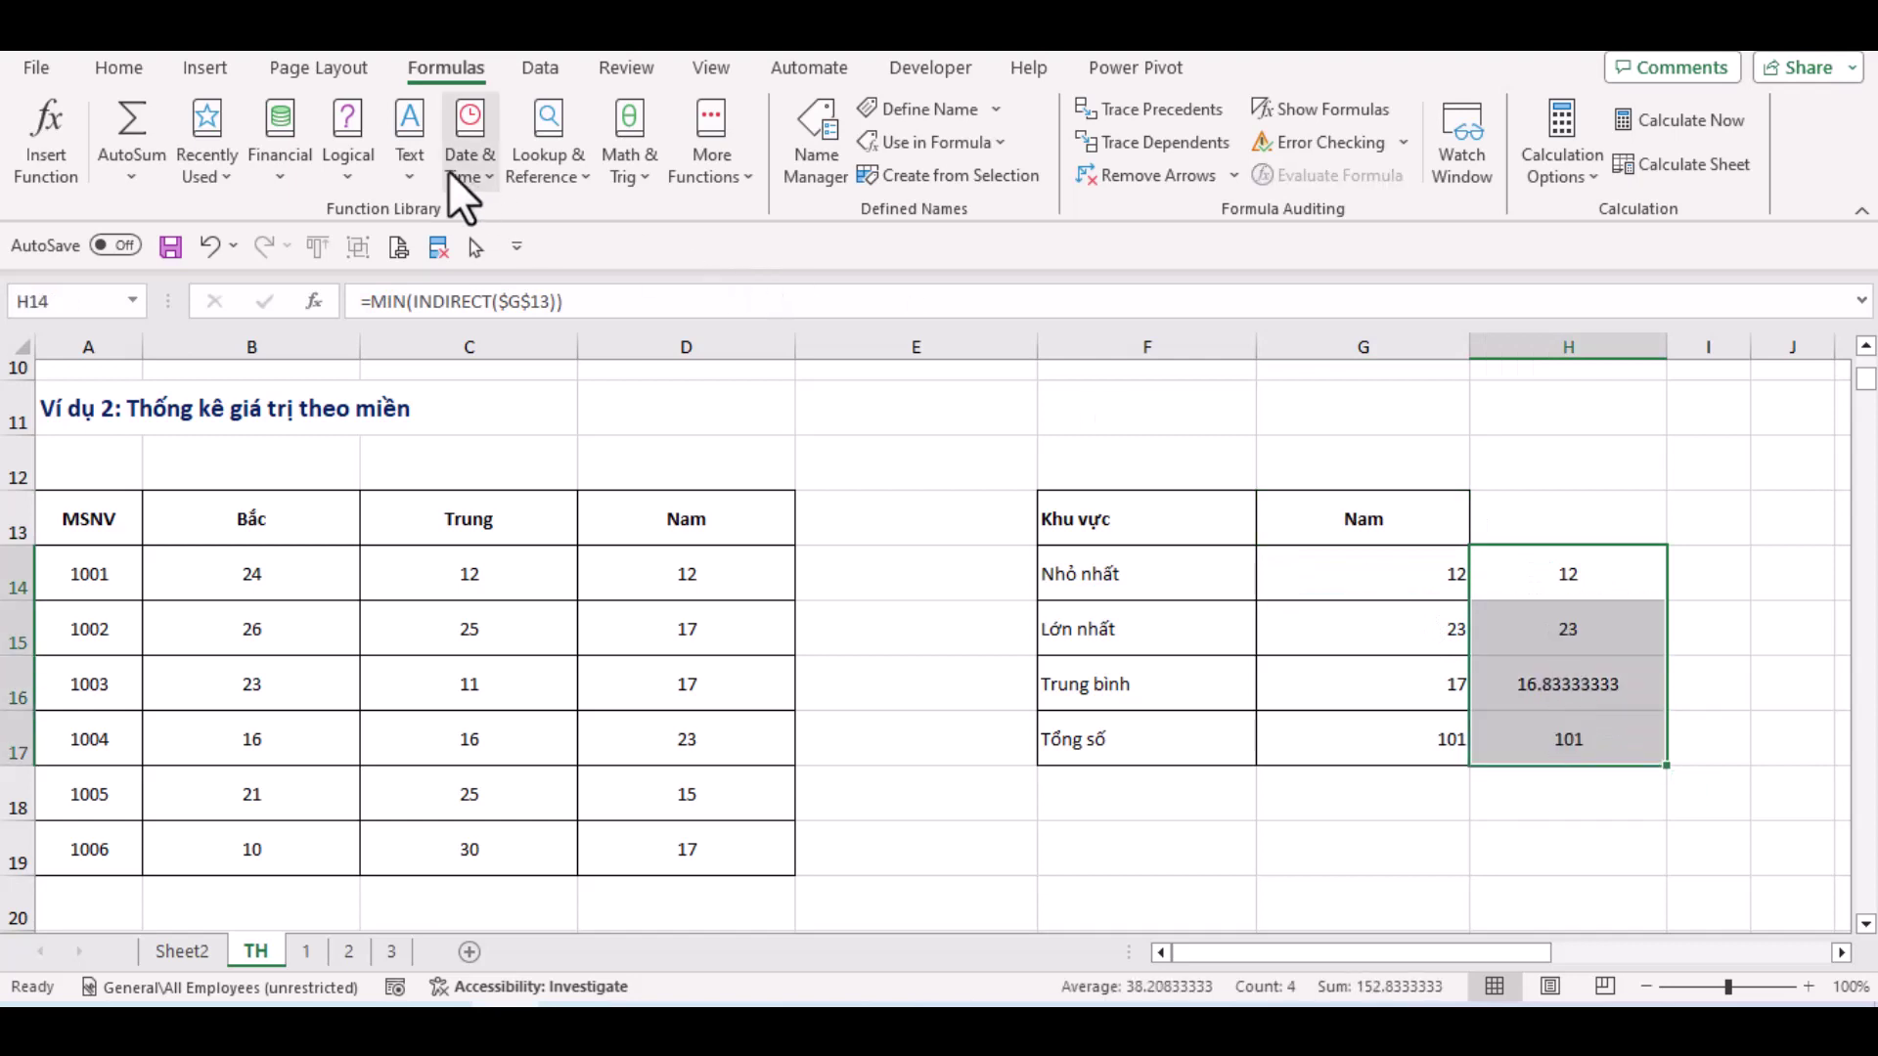
pyautogui.click(127, 70)
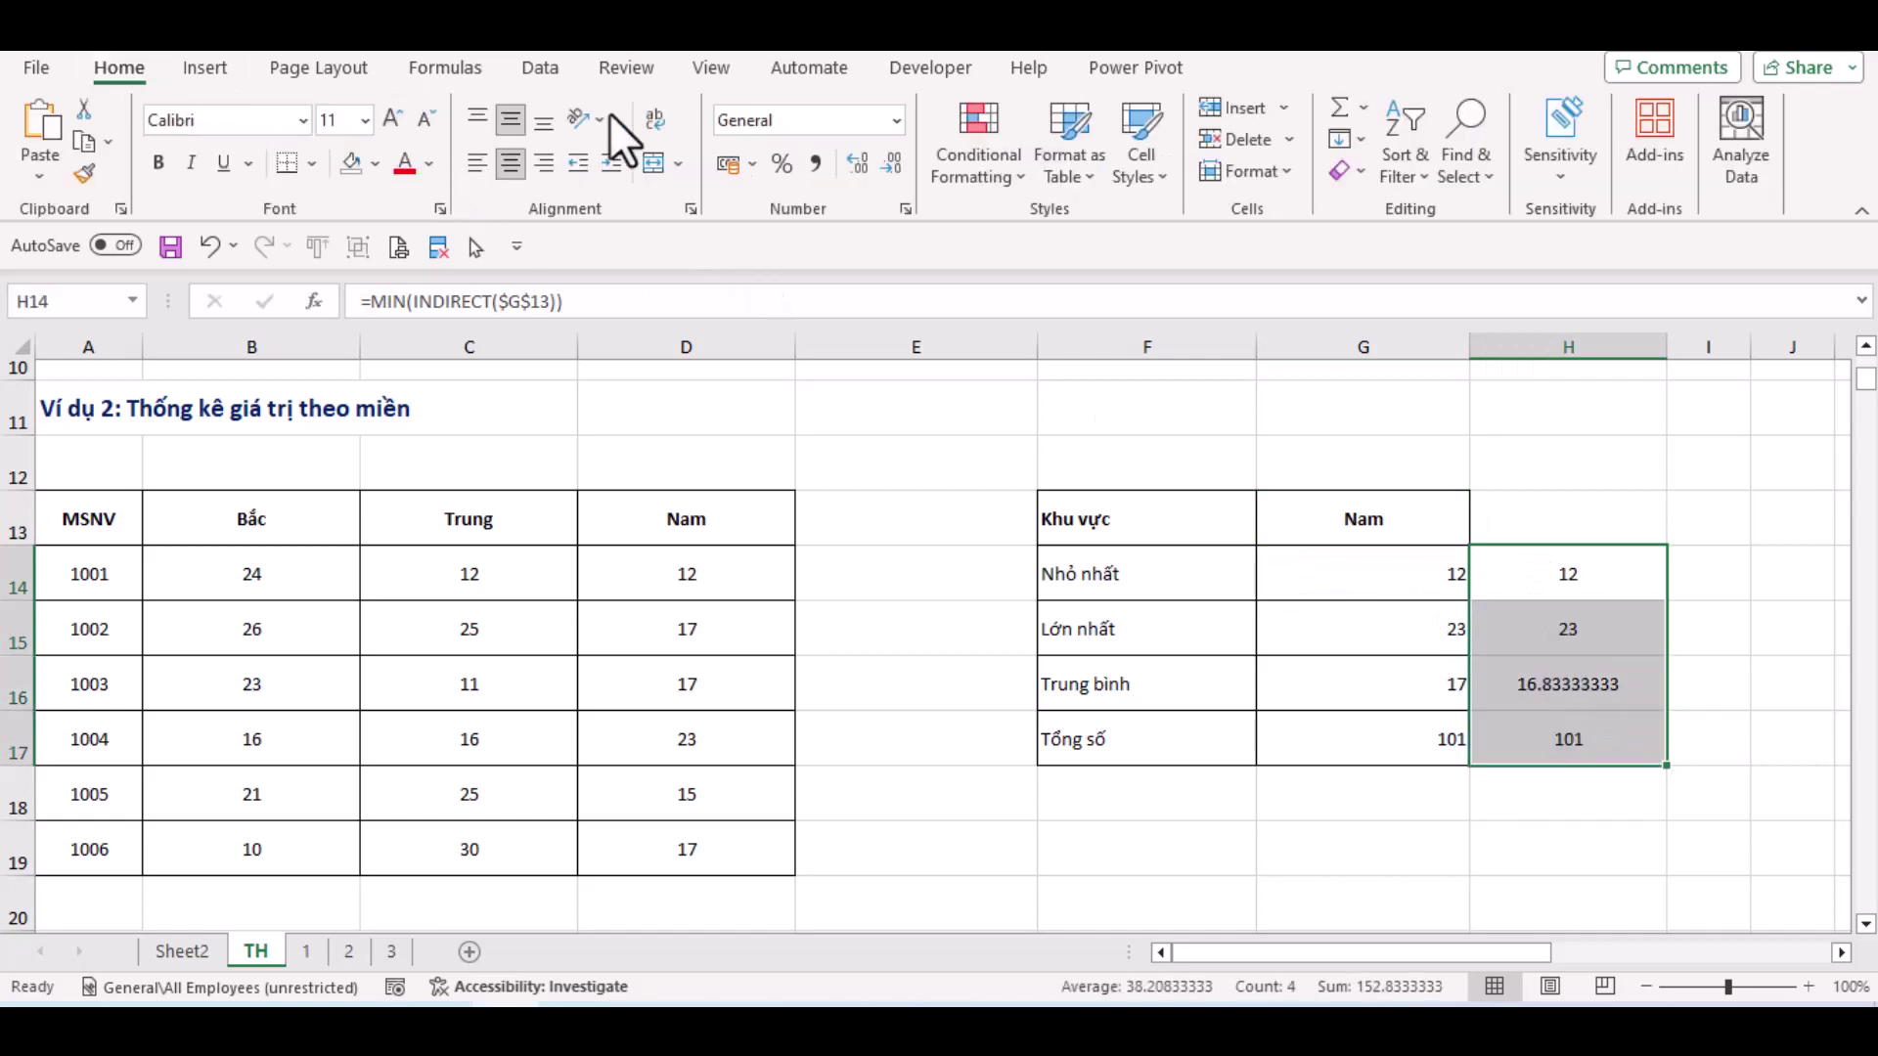
pyautogui.click(886, 166)
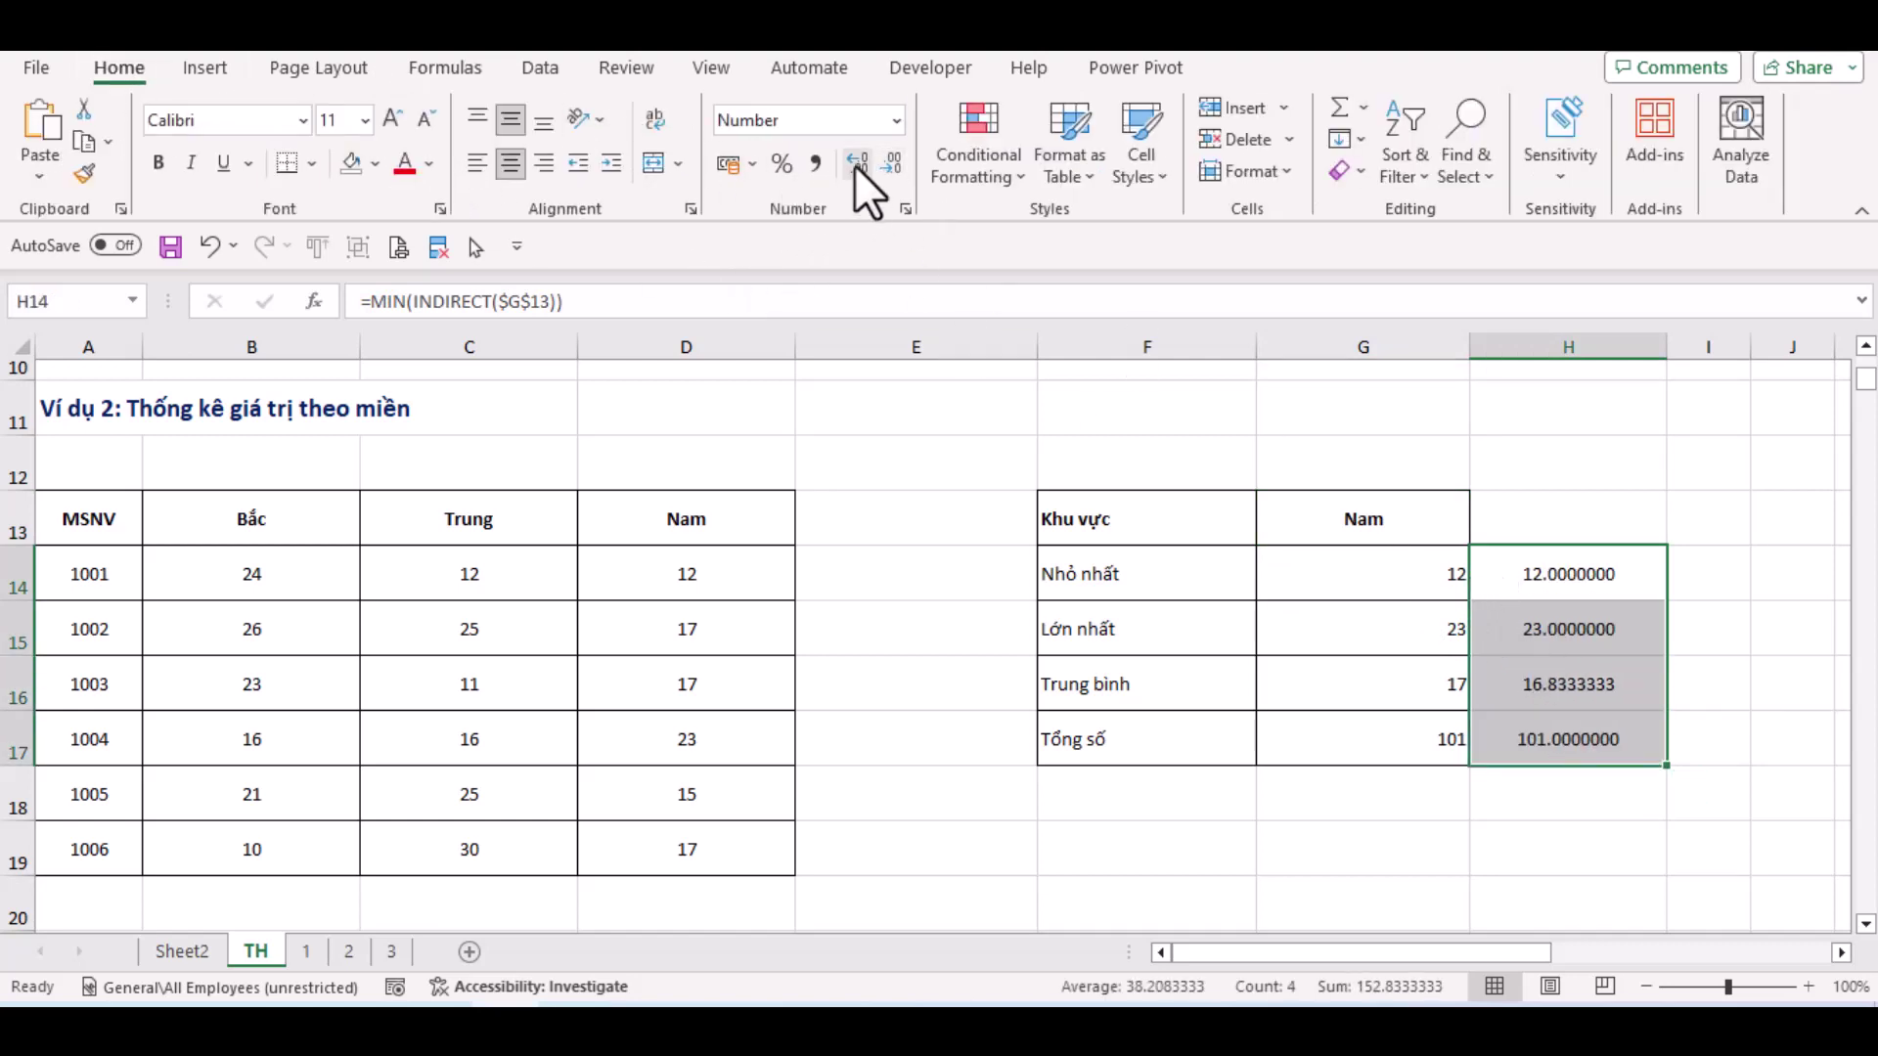
pyautogui.click(899, 165)
pyautogui.click(899, 165)
pyautogui.click(899, 166)
pyautogui.click(899, 165)
pyautogui.click(898, 165)
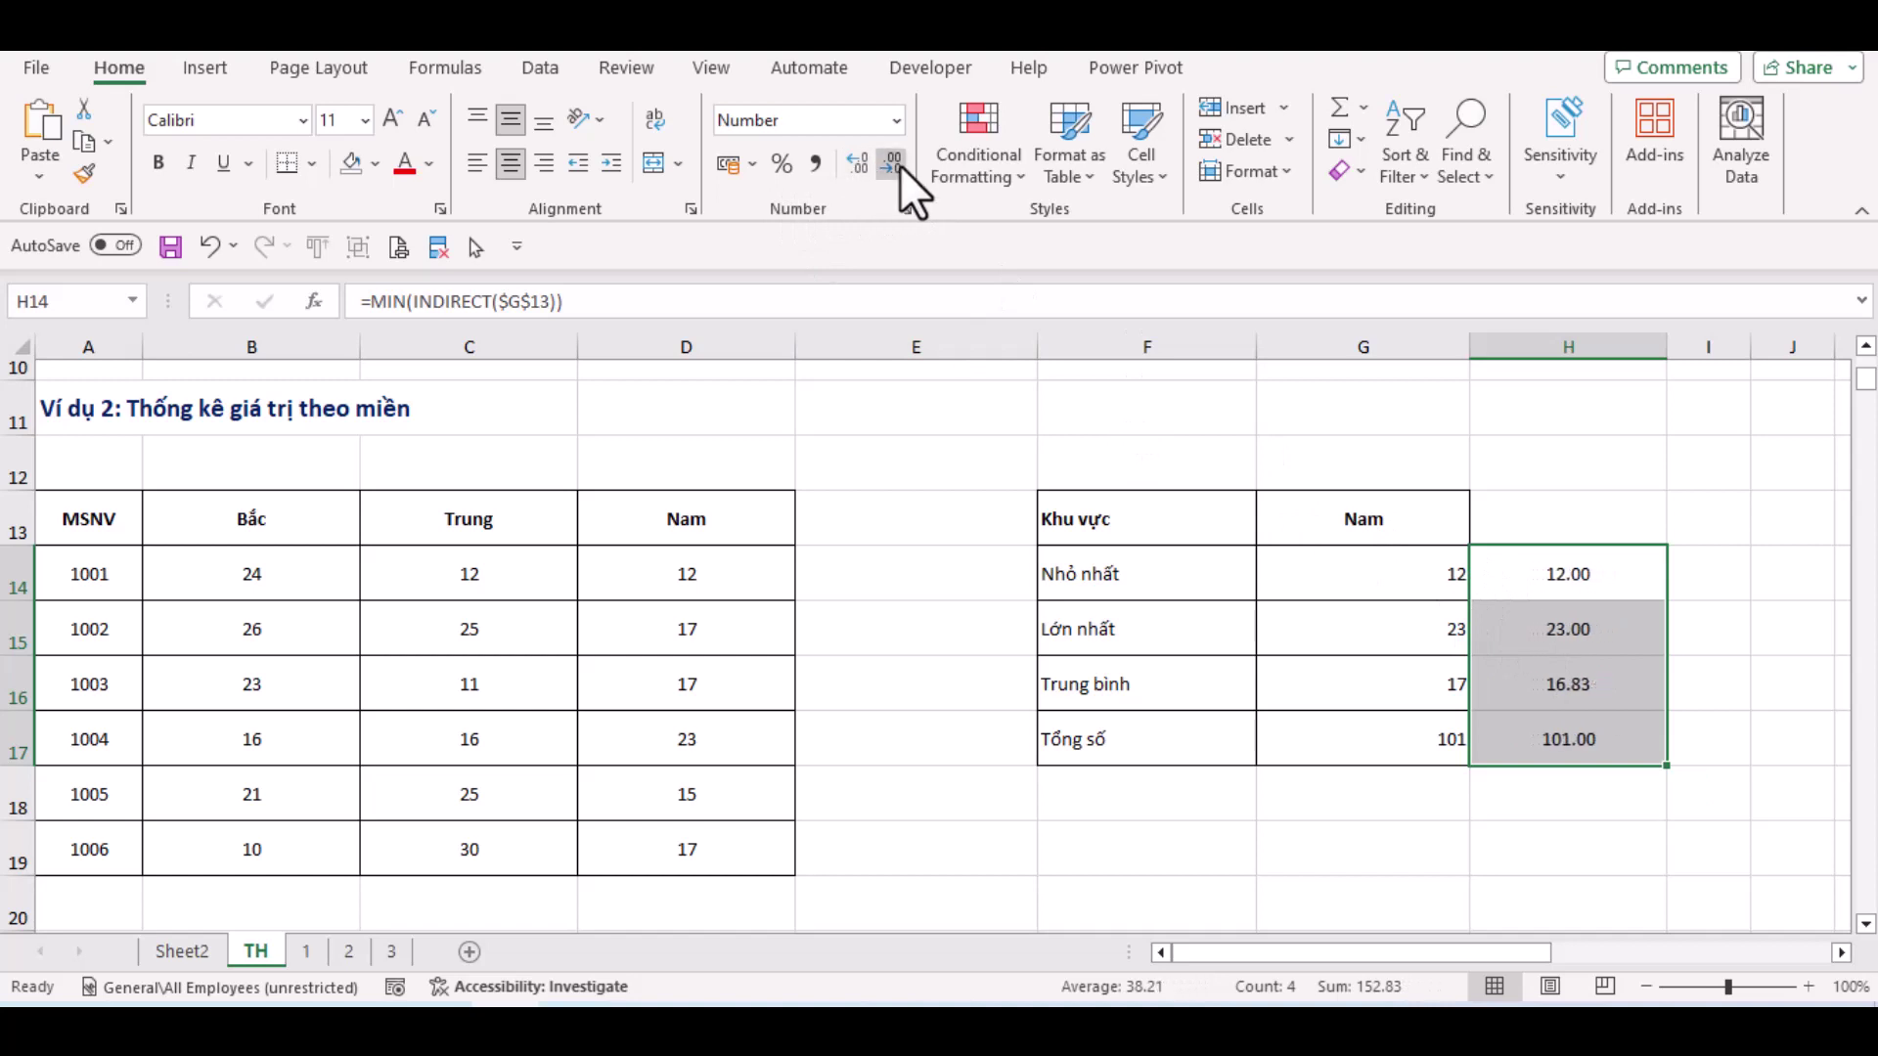
pyautogui.click(899, 165)
pyautogui.click(899, 166)
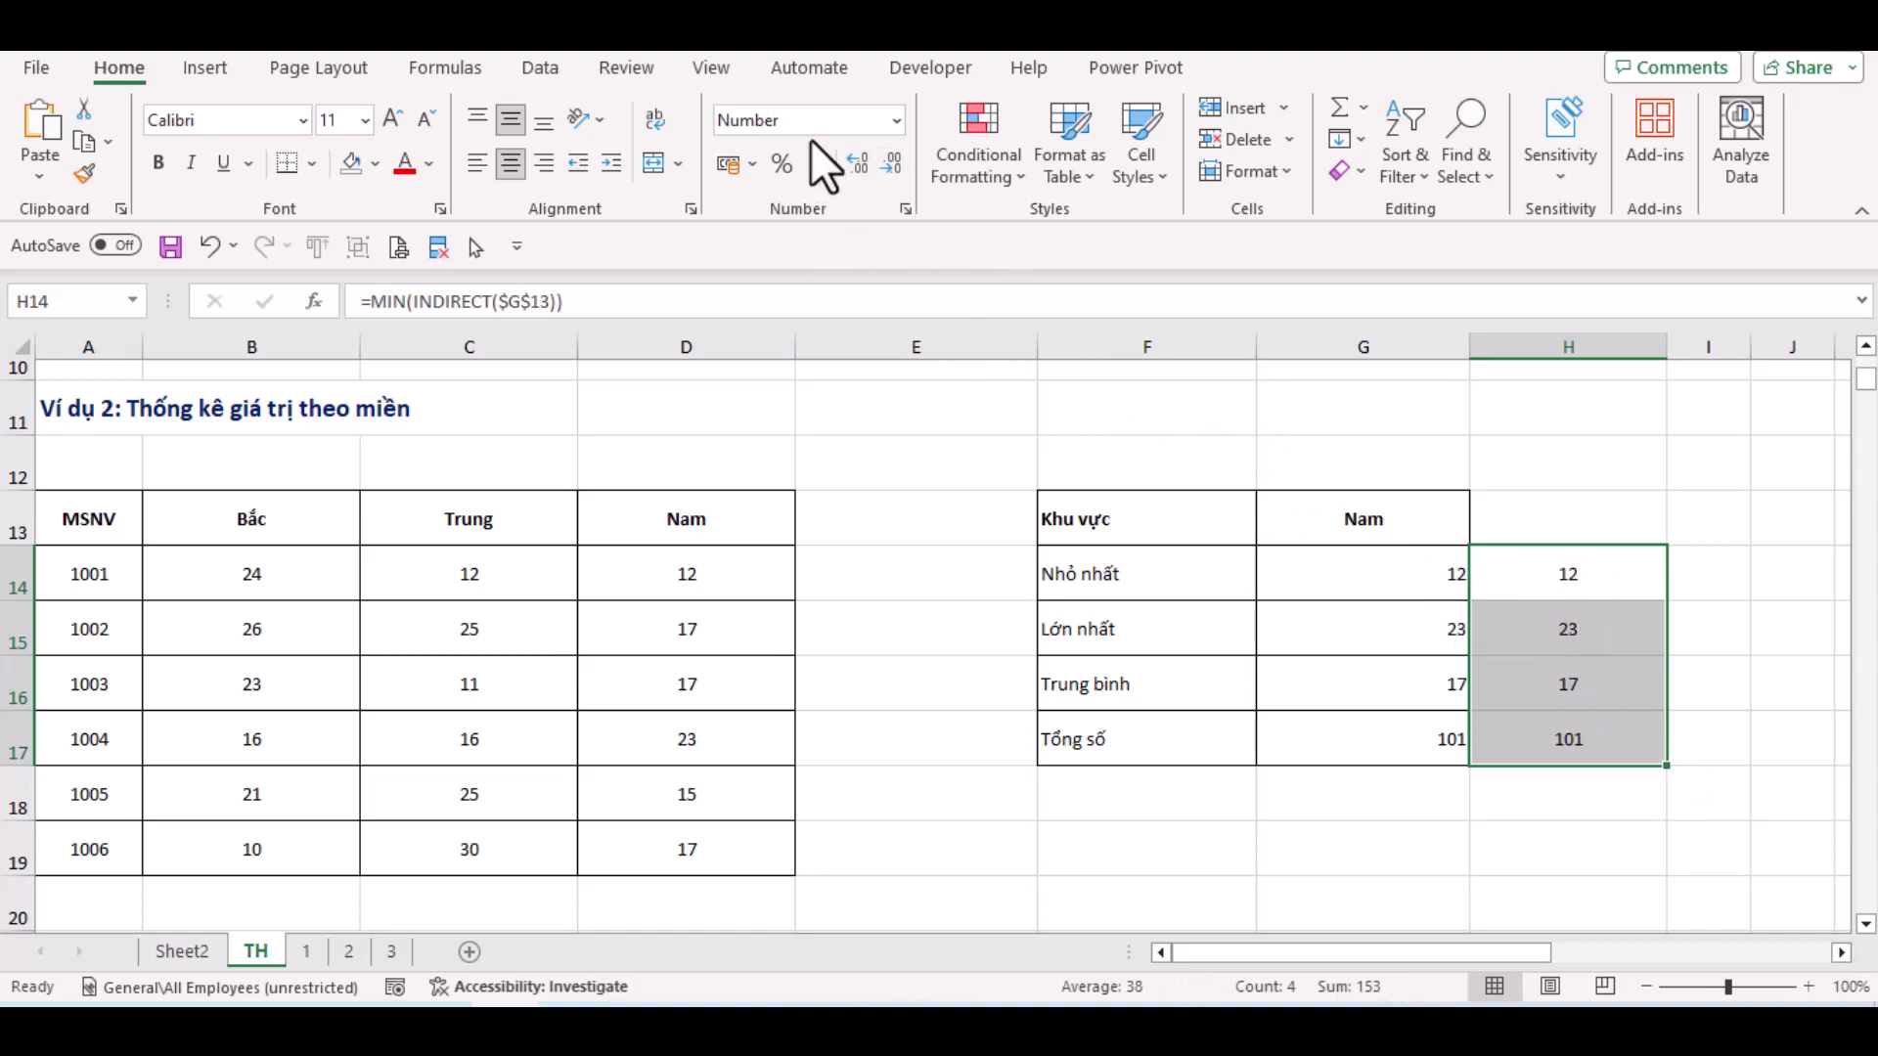
# Switch the region in G13 to Bắc to compare the G and H column results
pyautogui.click(1418, 585)
pyautogui.click(1371, 533)
pyautogui.click(1483, 532)
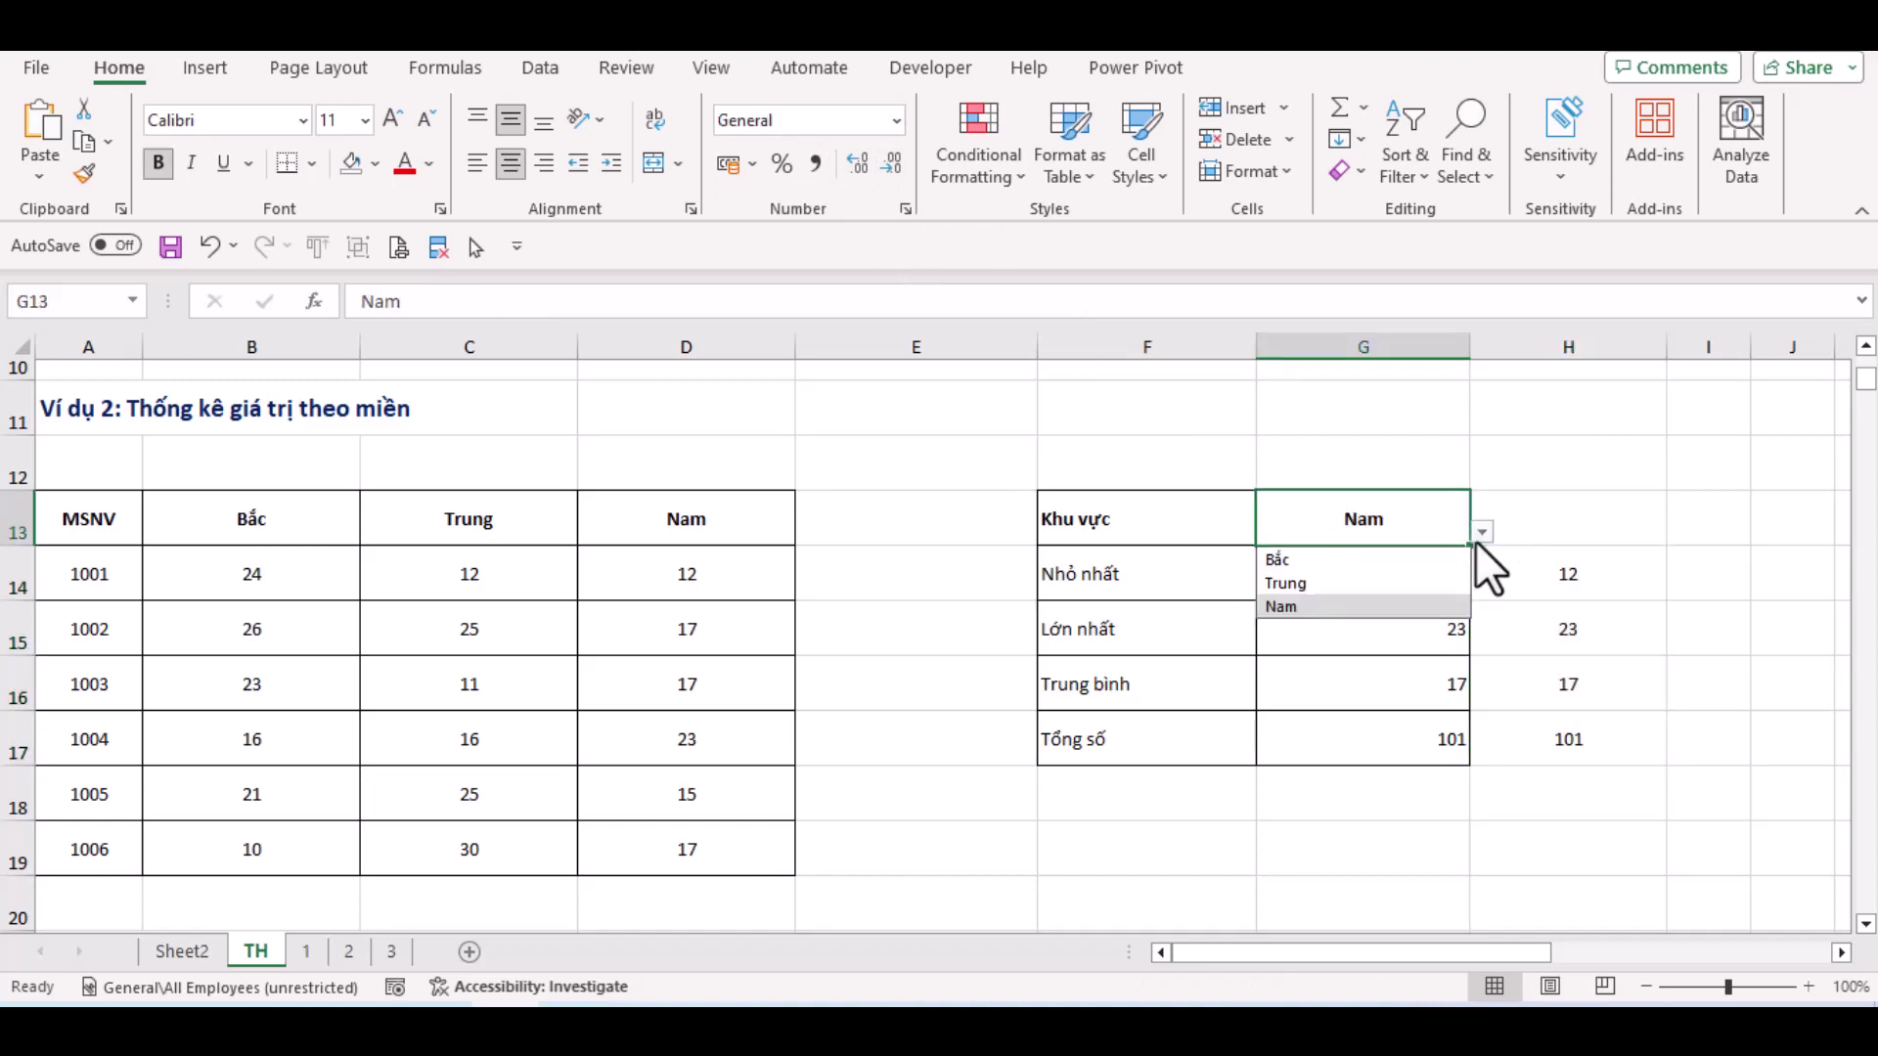
pyautogui.click(1389, 558)
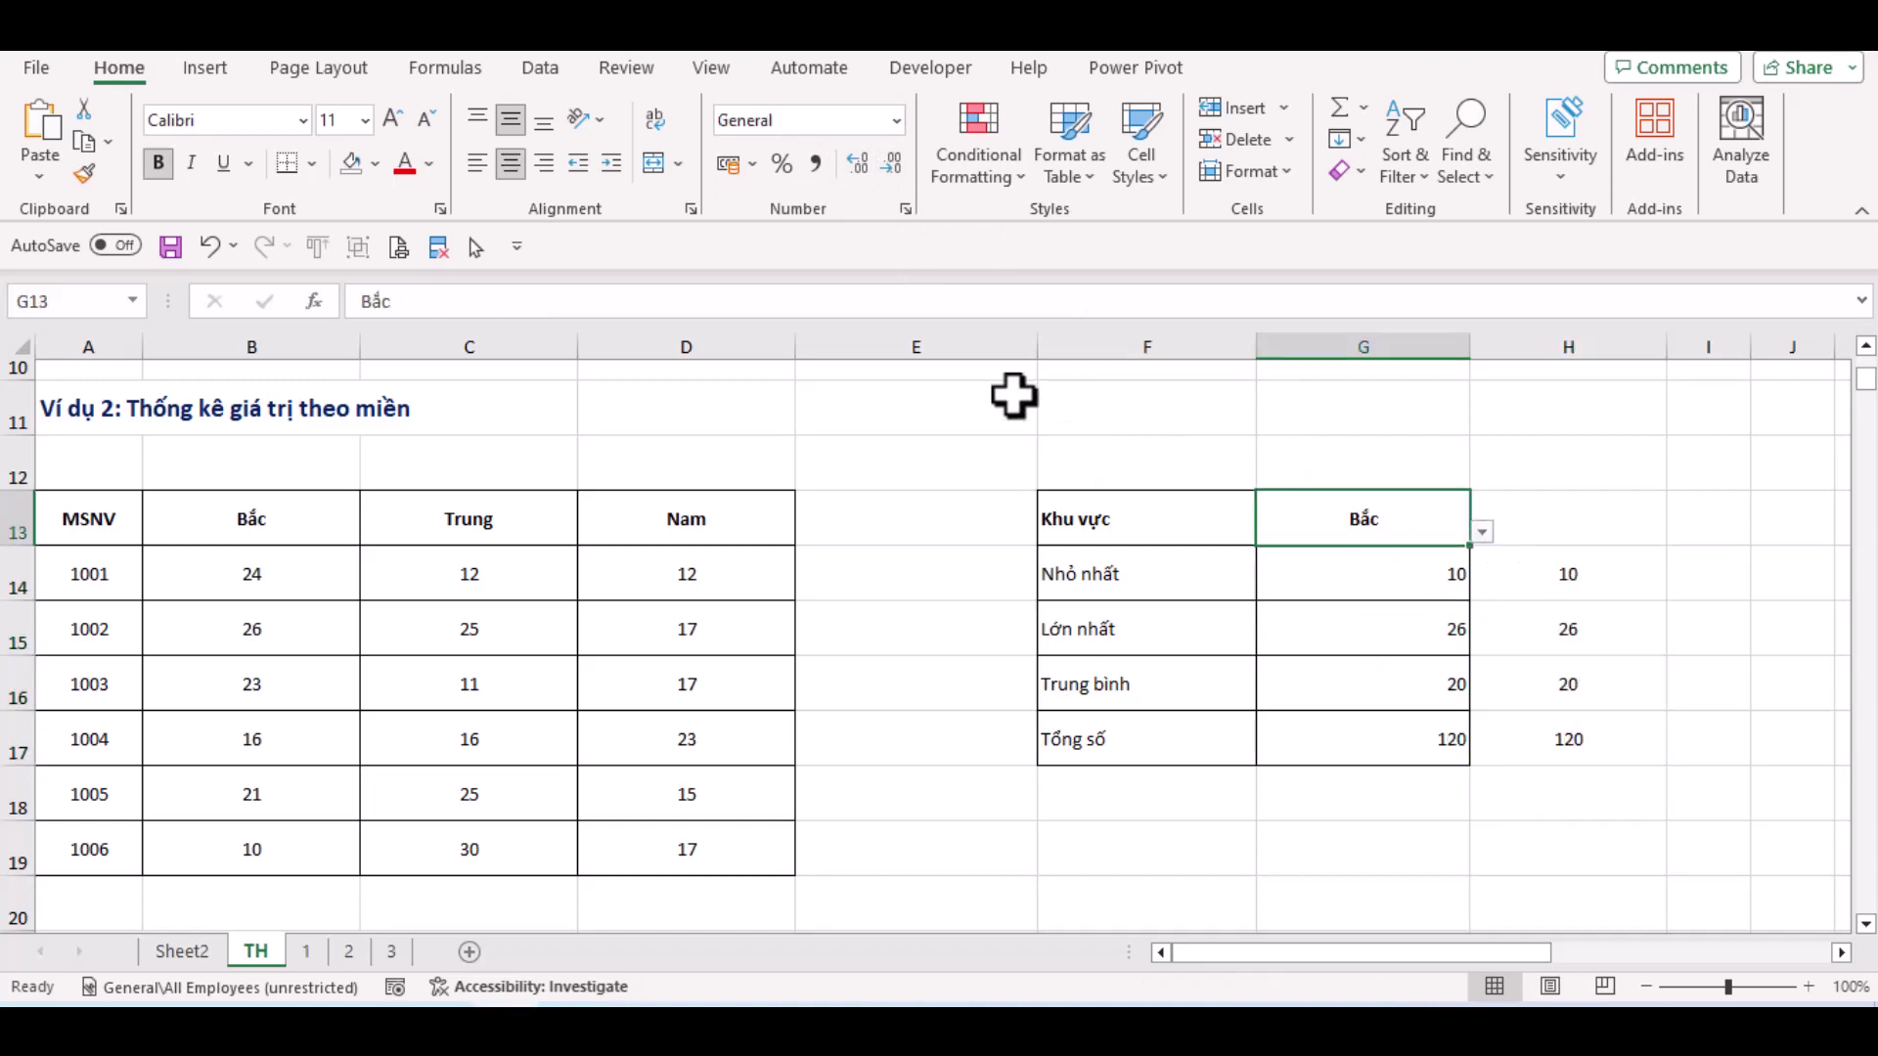
# Set the data validation of G13 to a List with the source =$B$13:$D$13
pyautogui.click(545, 65)
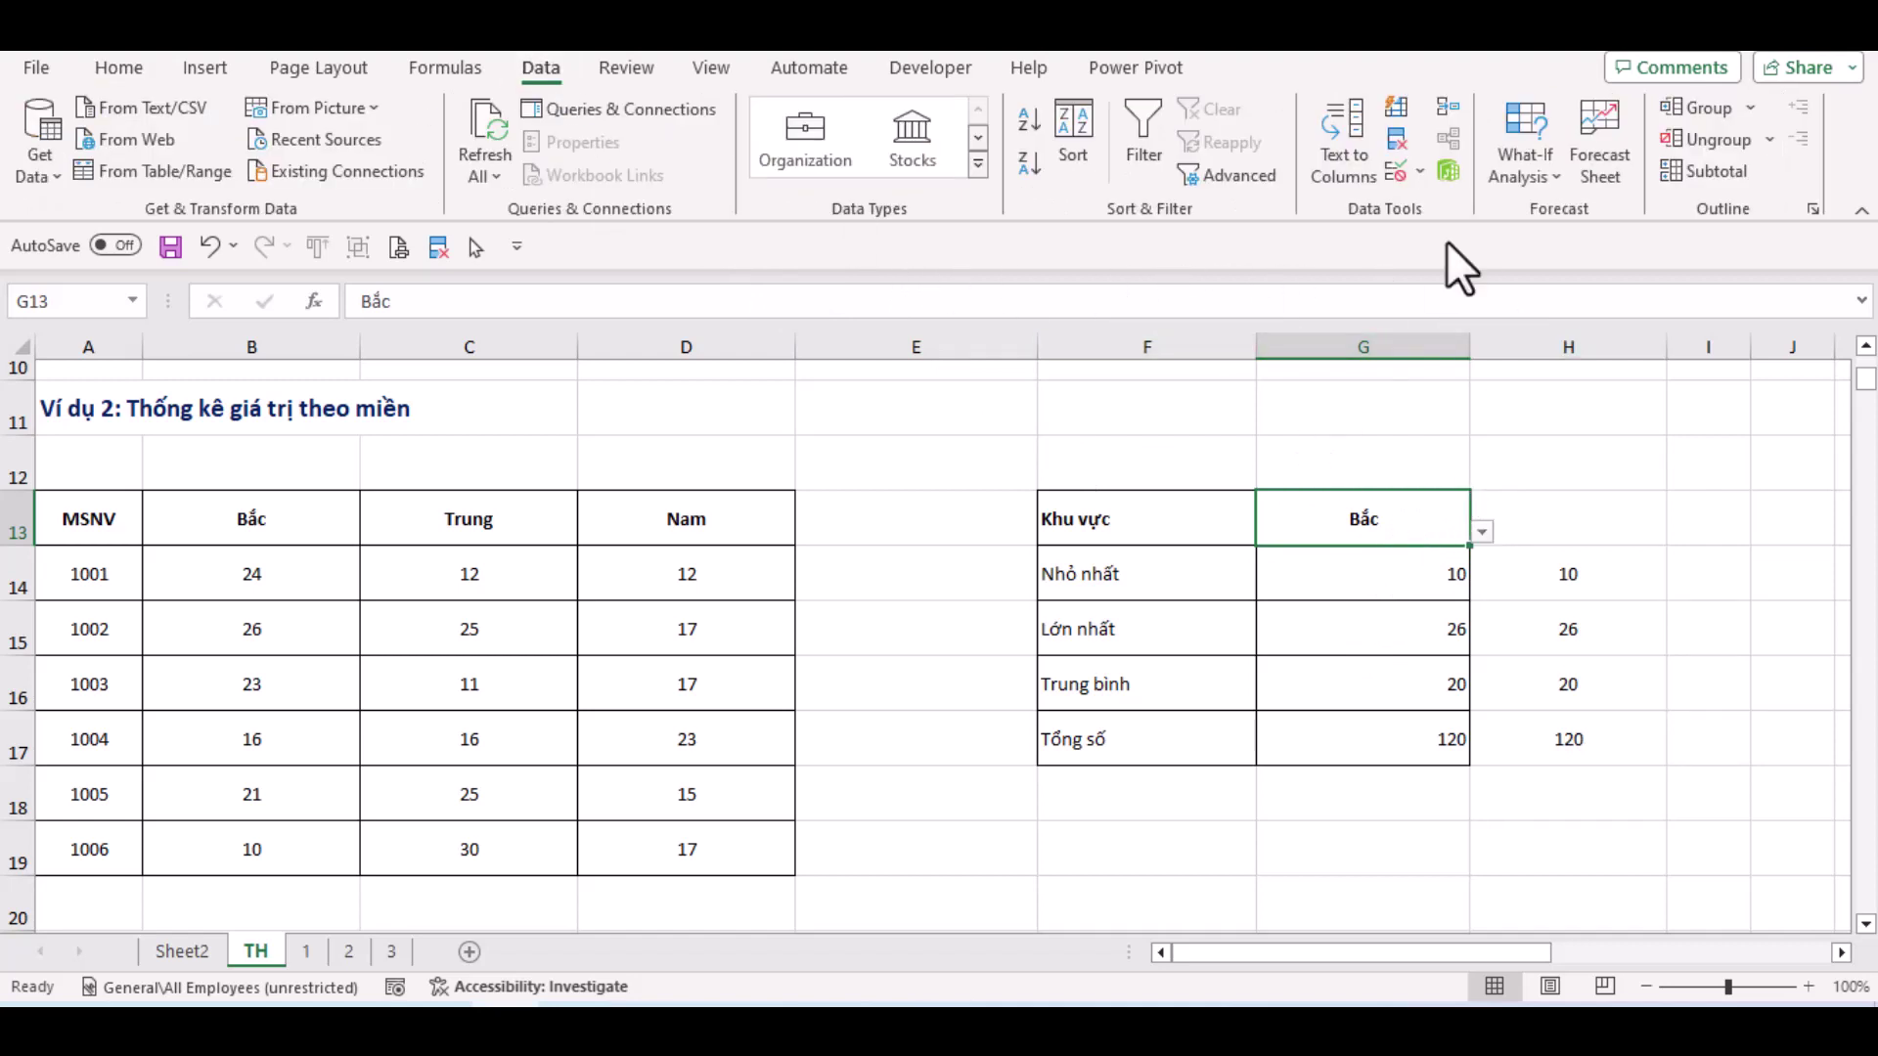
pyautogui.click(1420, 172)
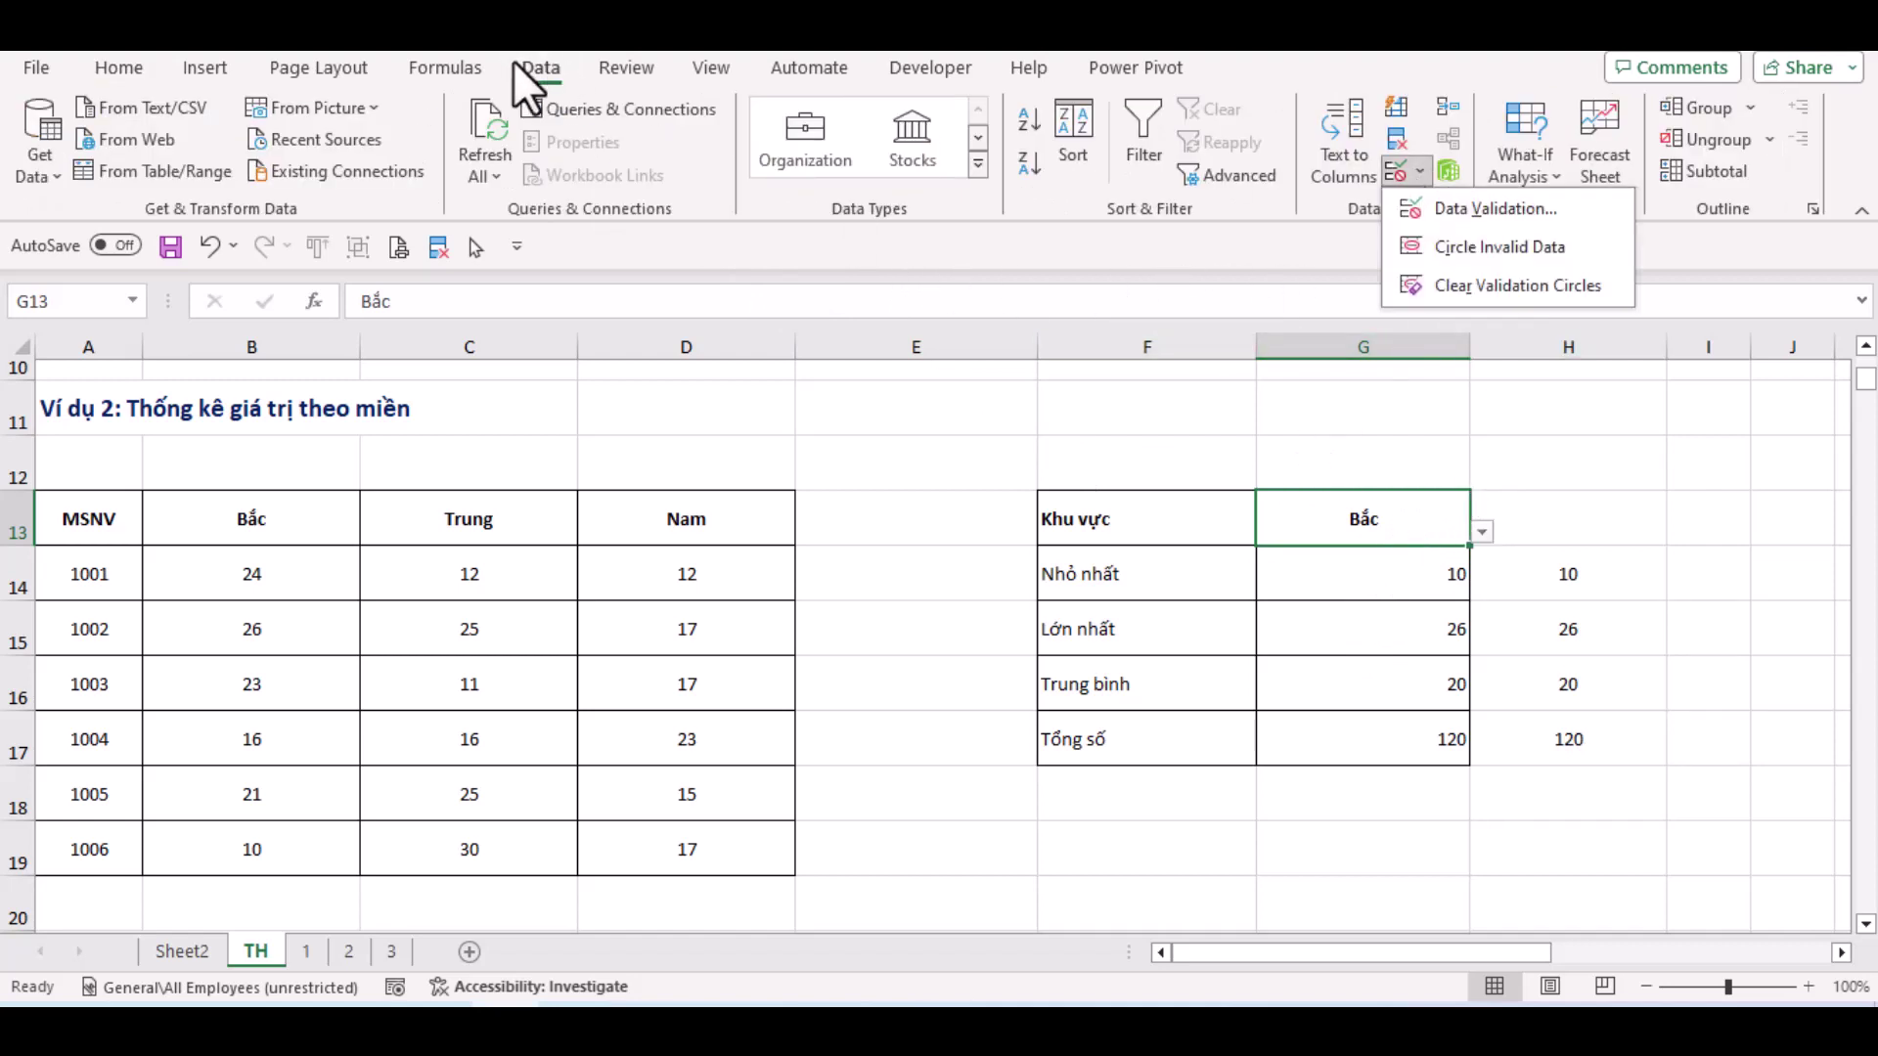
pyautogui.click(1451, 217)
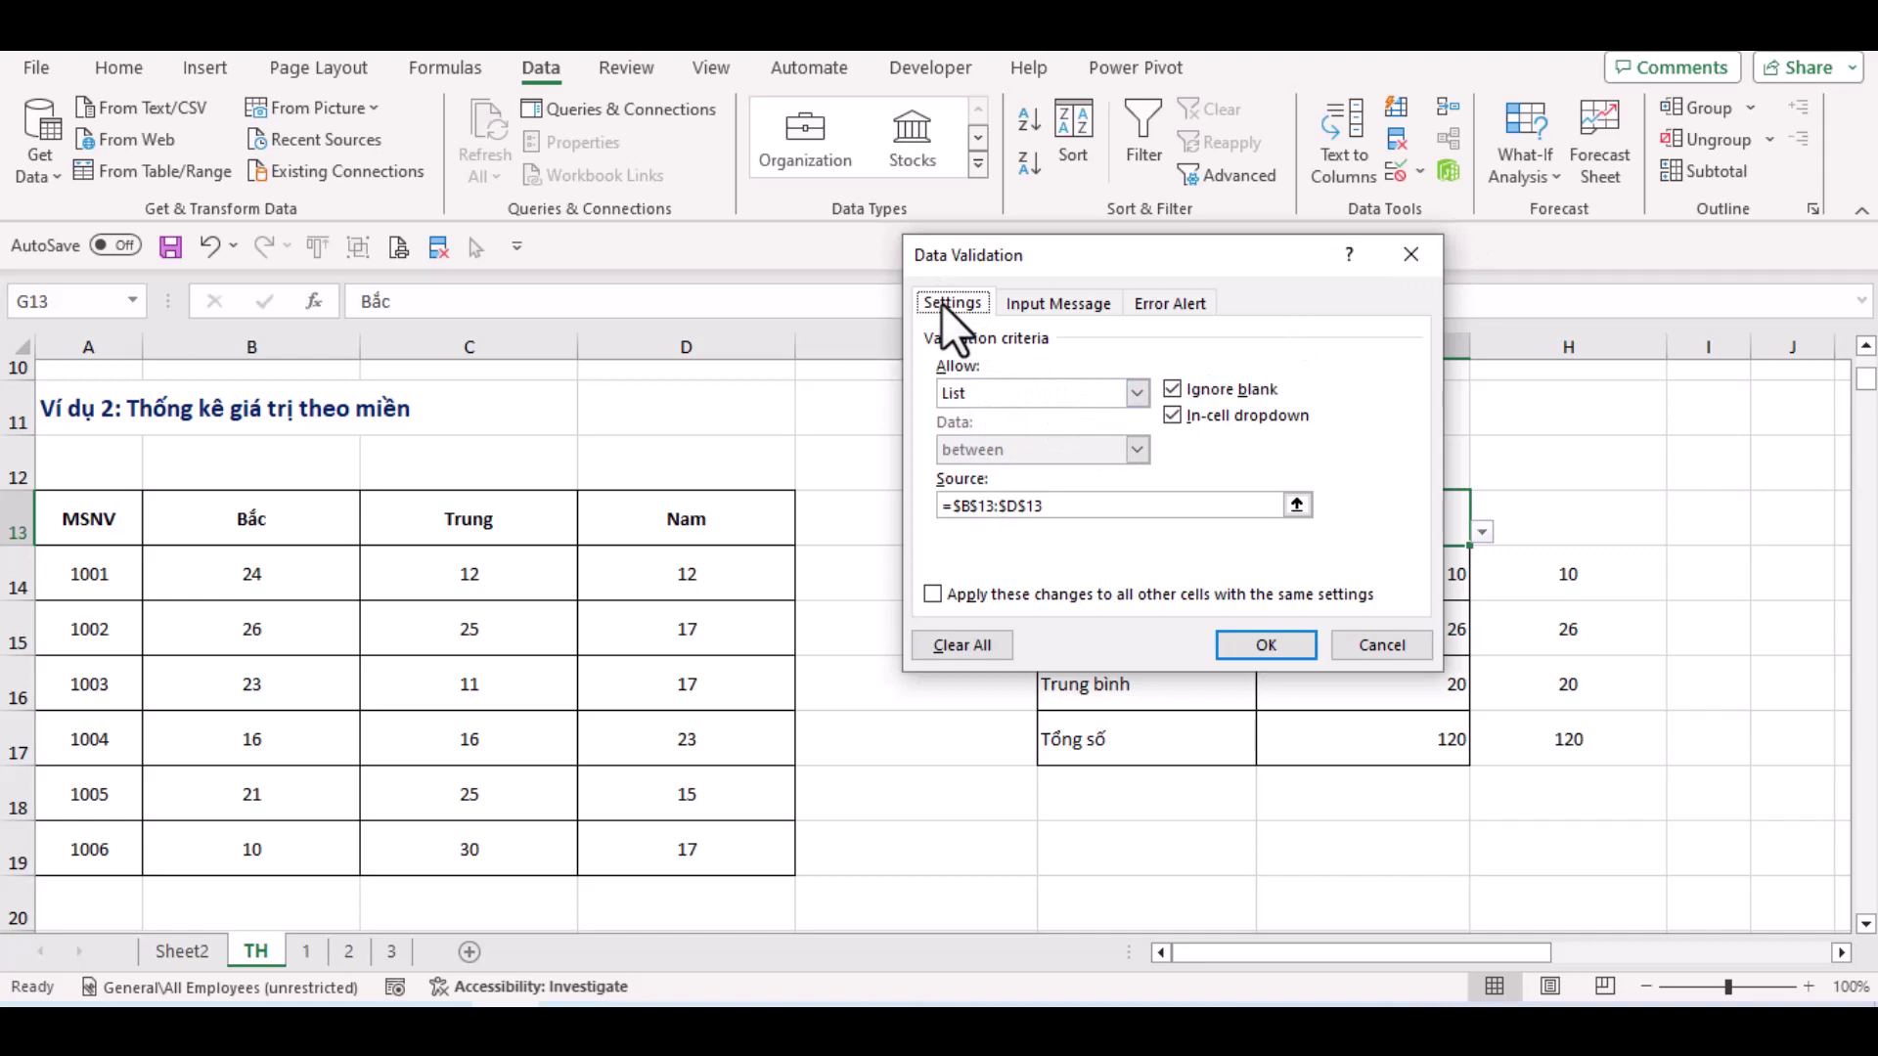
pyautogui.click(1136, 392)
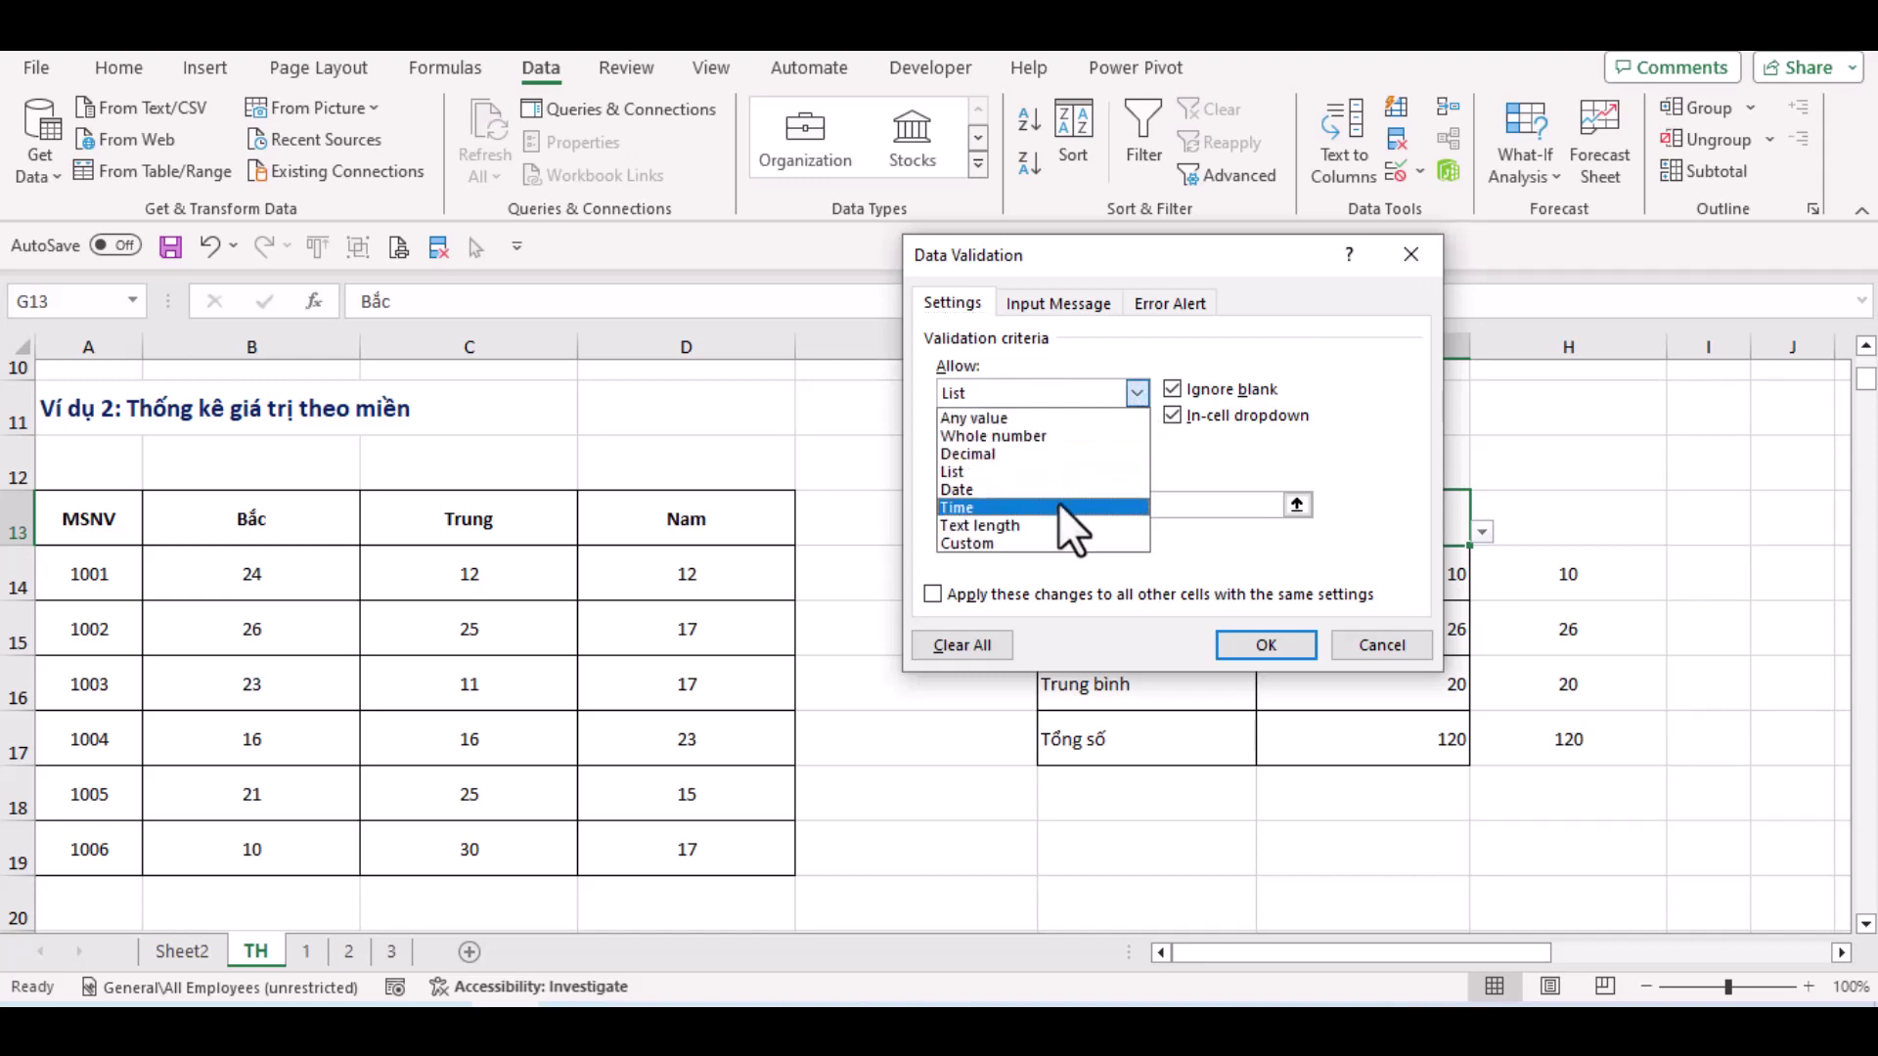
pyautogui.click(1066, 473)
pyautogui.click(1126, 506)
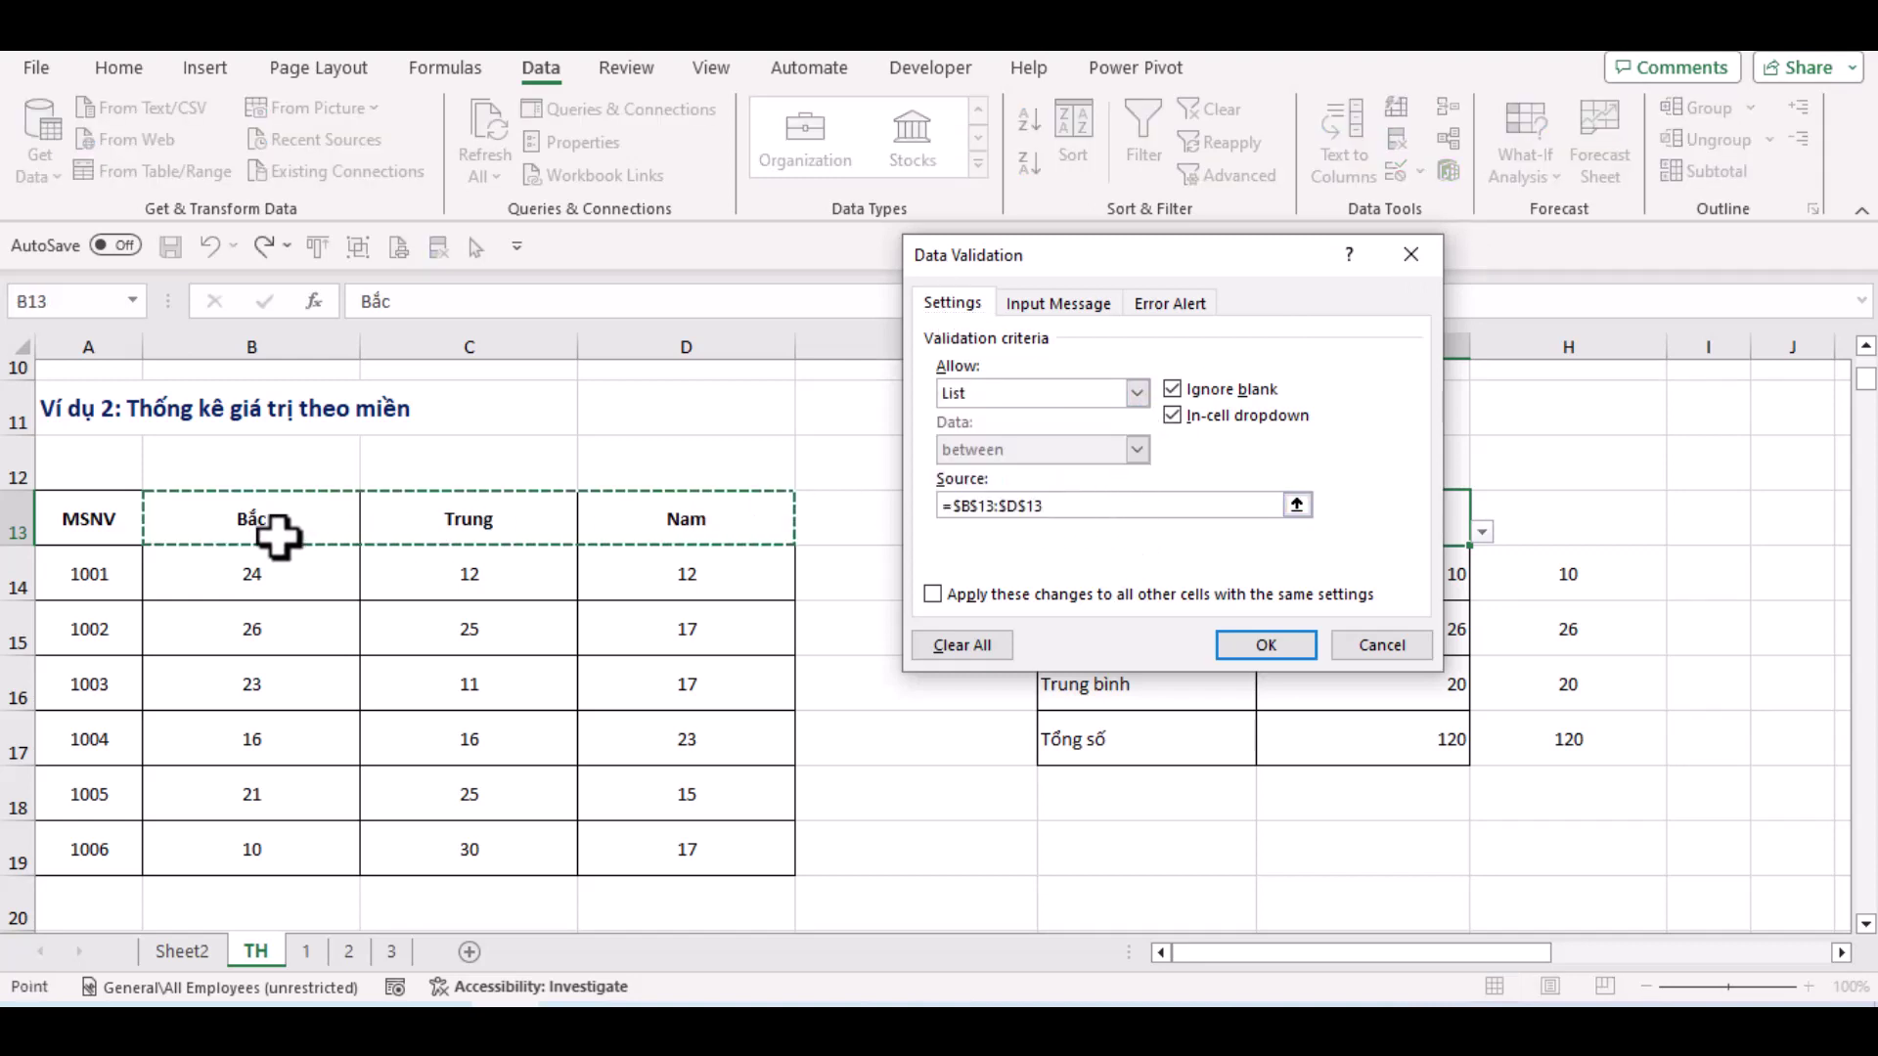
pyautogui.moveTo(272, 528); pyautogui.dragTo(649, 526)
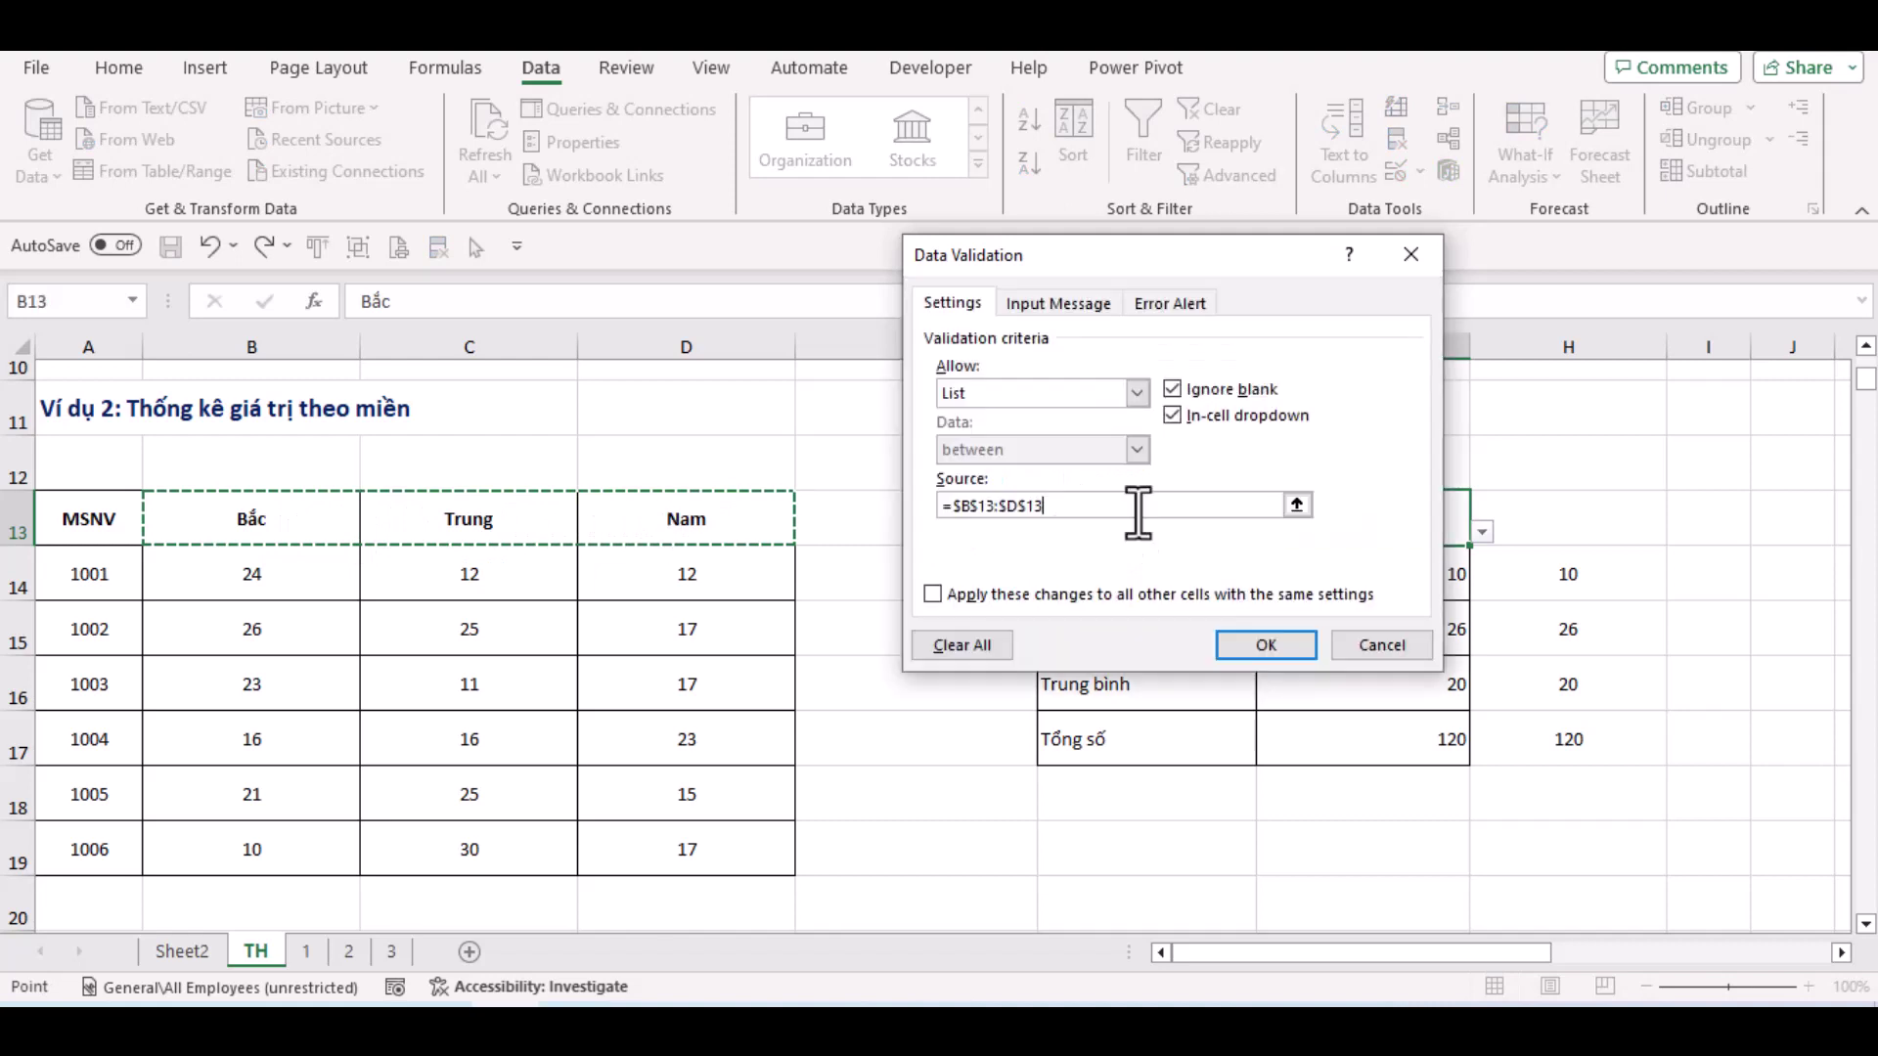
pyautogui.click(1234, 634)
# Pick Trung from the validation list in G13 as the region
pyautogui.click(1484, 532)
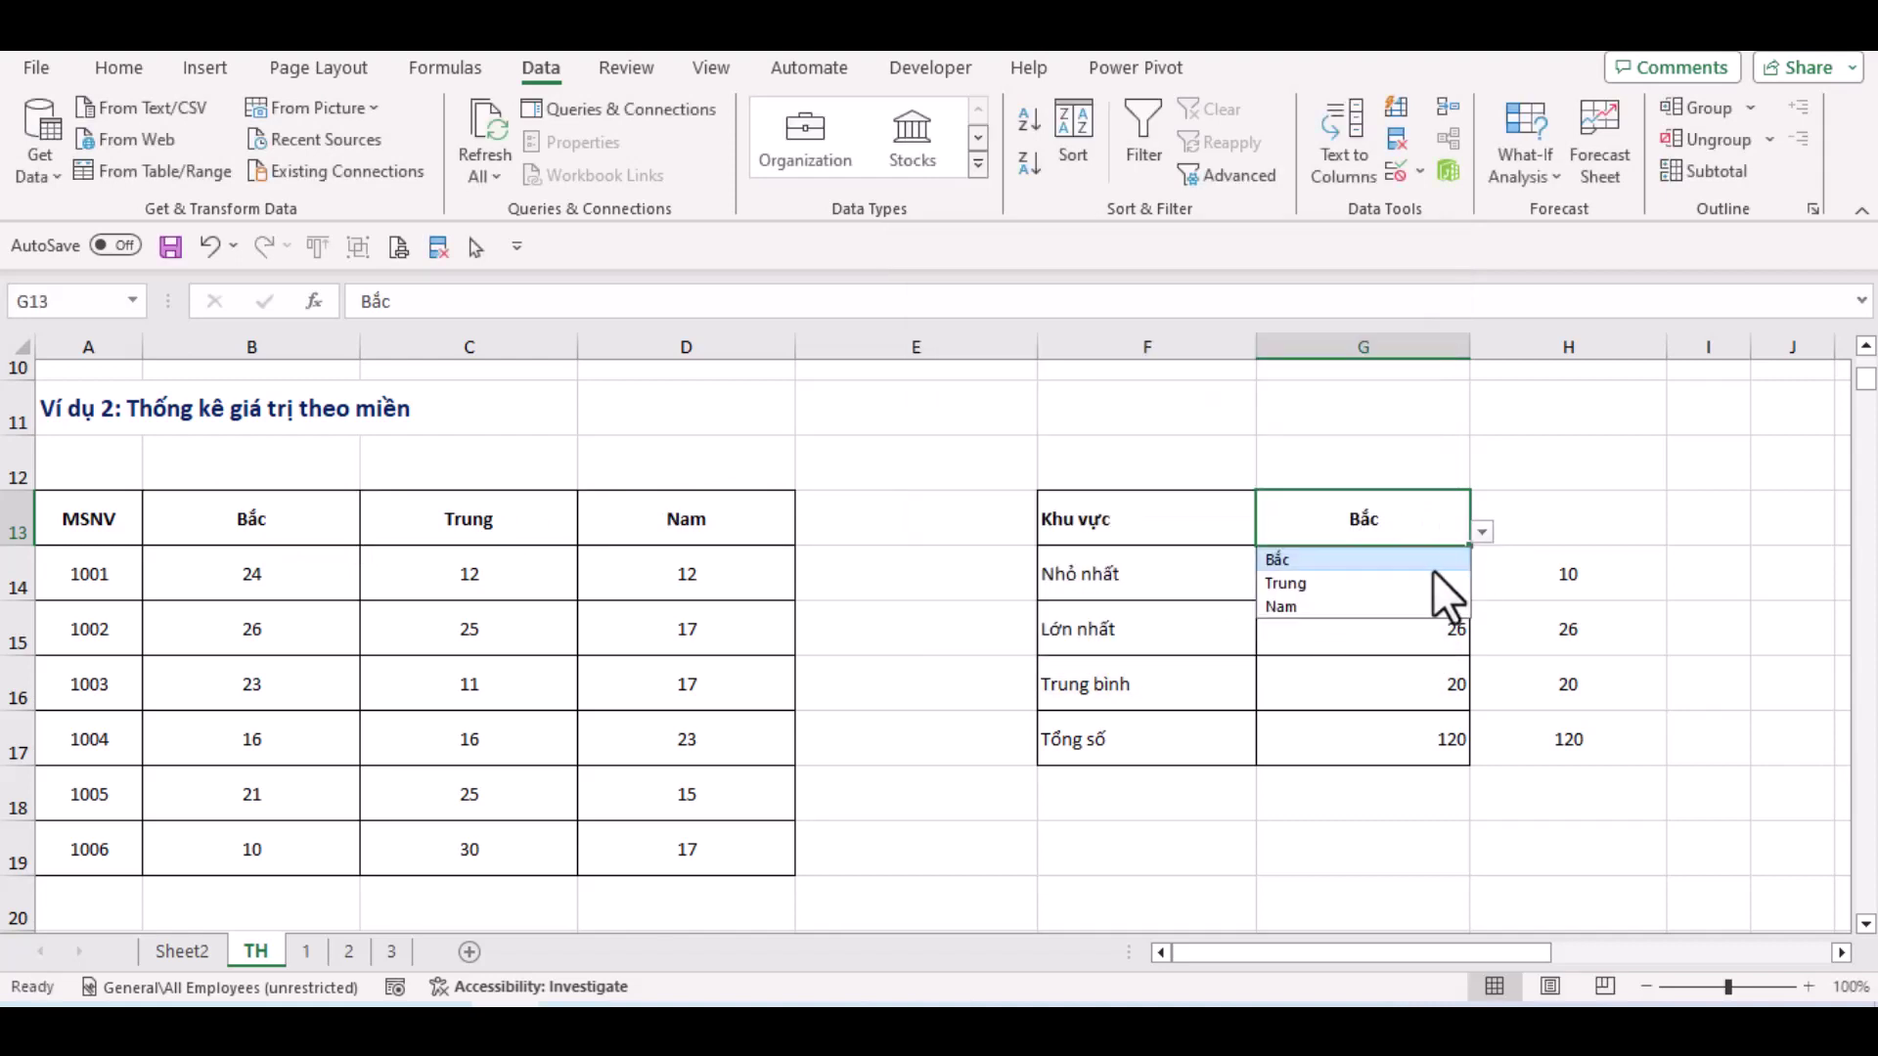
pyautogui.click(1424, 583)
pyautogui.click(1073, 633)
pyautogui.click(899, 636)
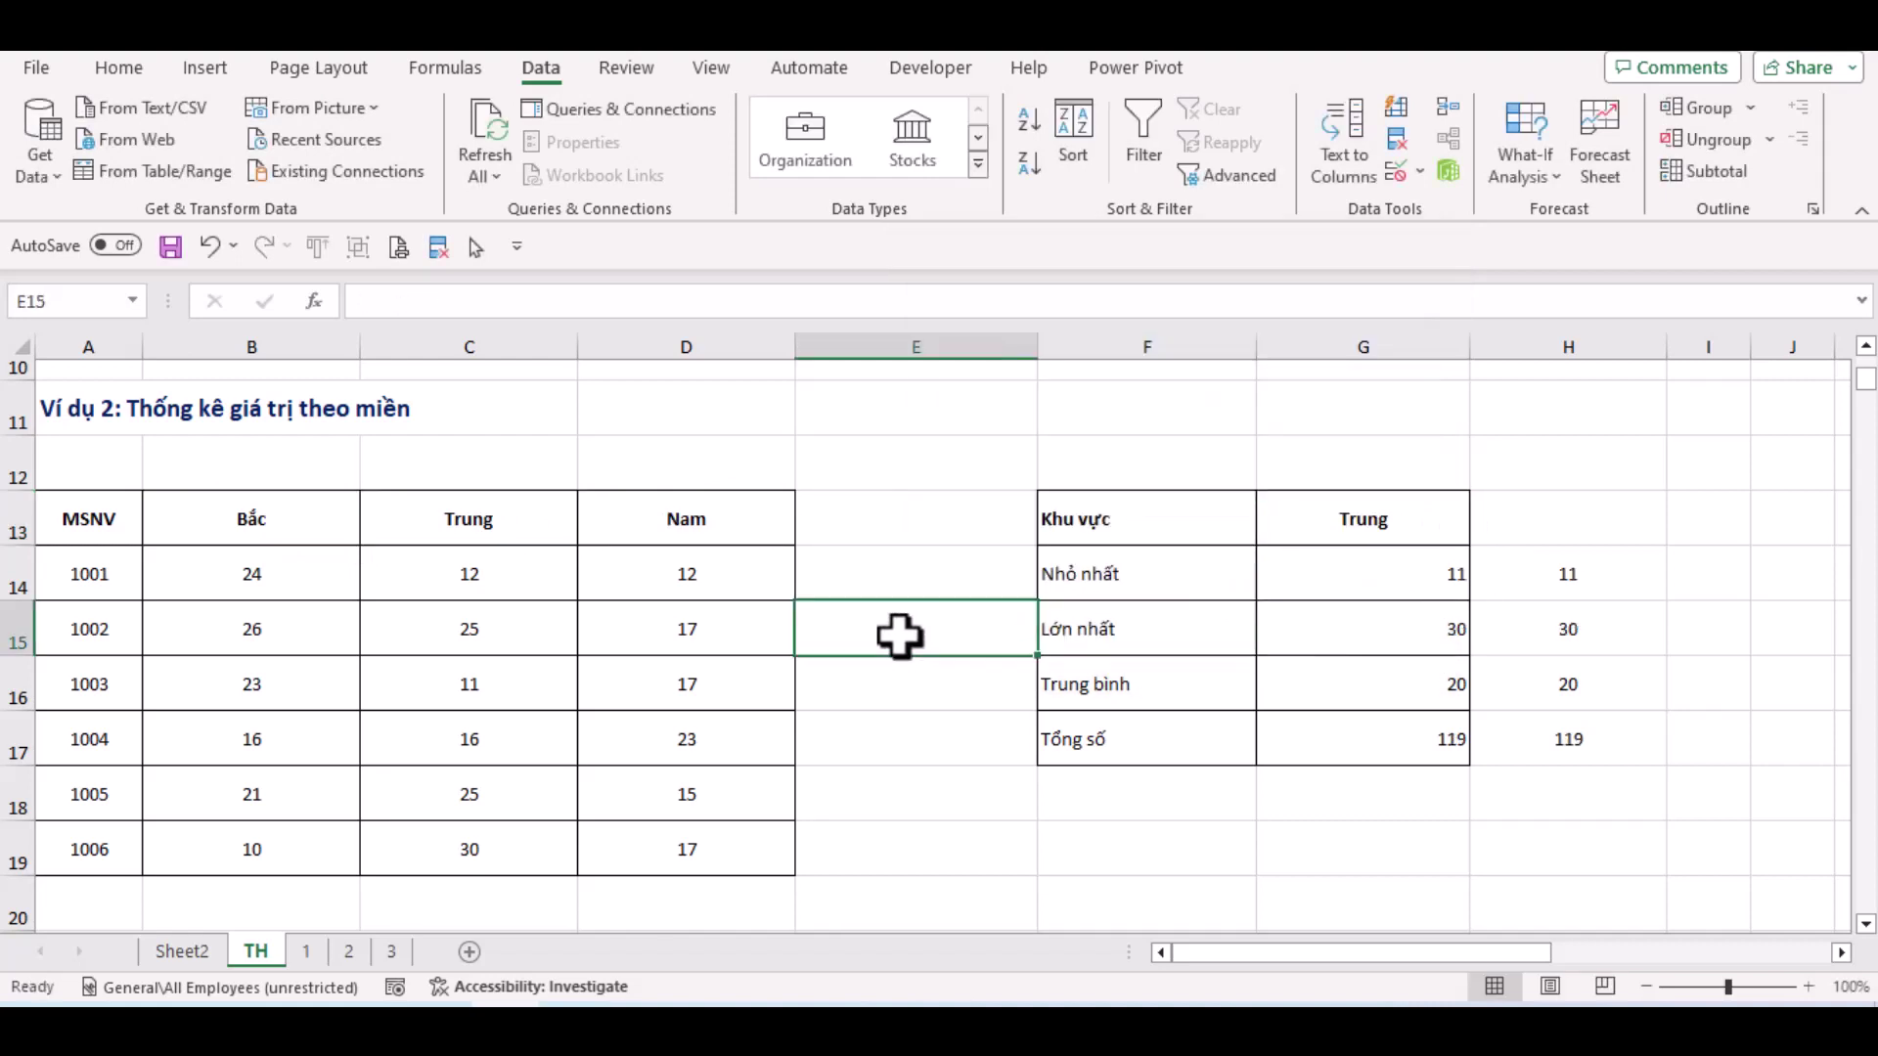
# Examine the fruit table of Ví dụ 3 and its formulas in C24, D24 and E24 that draw on other sheets
pyautogui.scroll(-1, 899, 636)
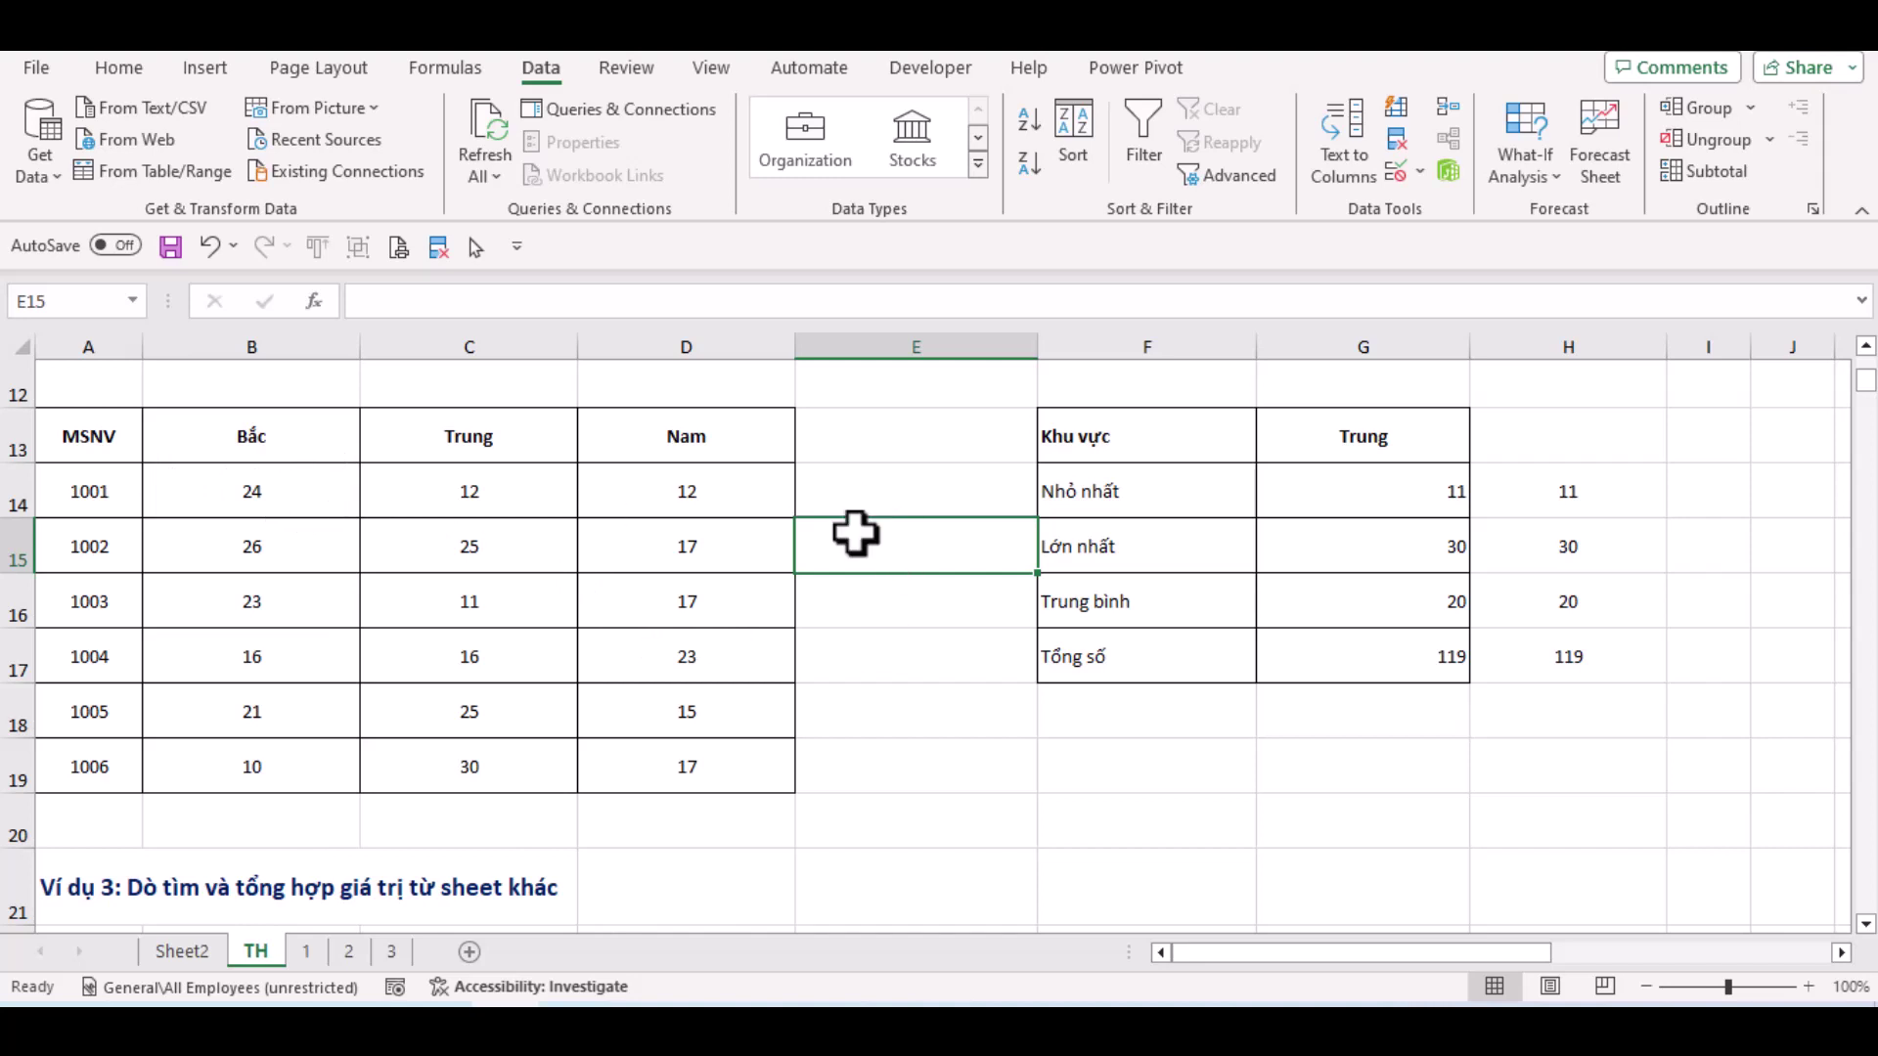
pyautogui.scroll(-1, 856, 533)
pyautogui.scroll(-1, 855, 533)
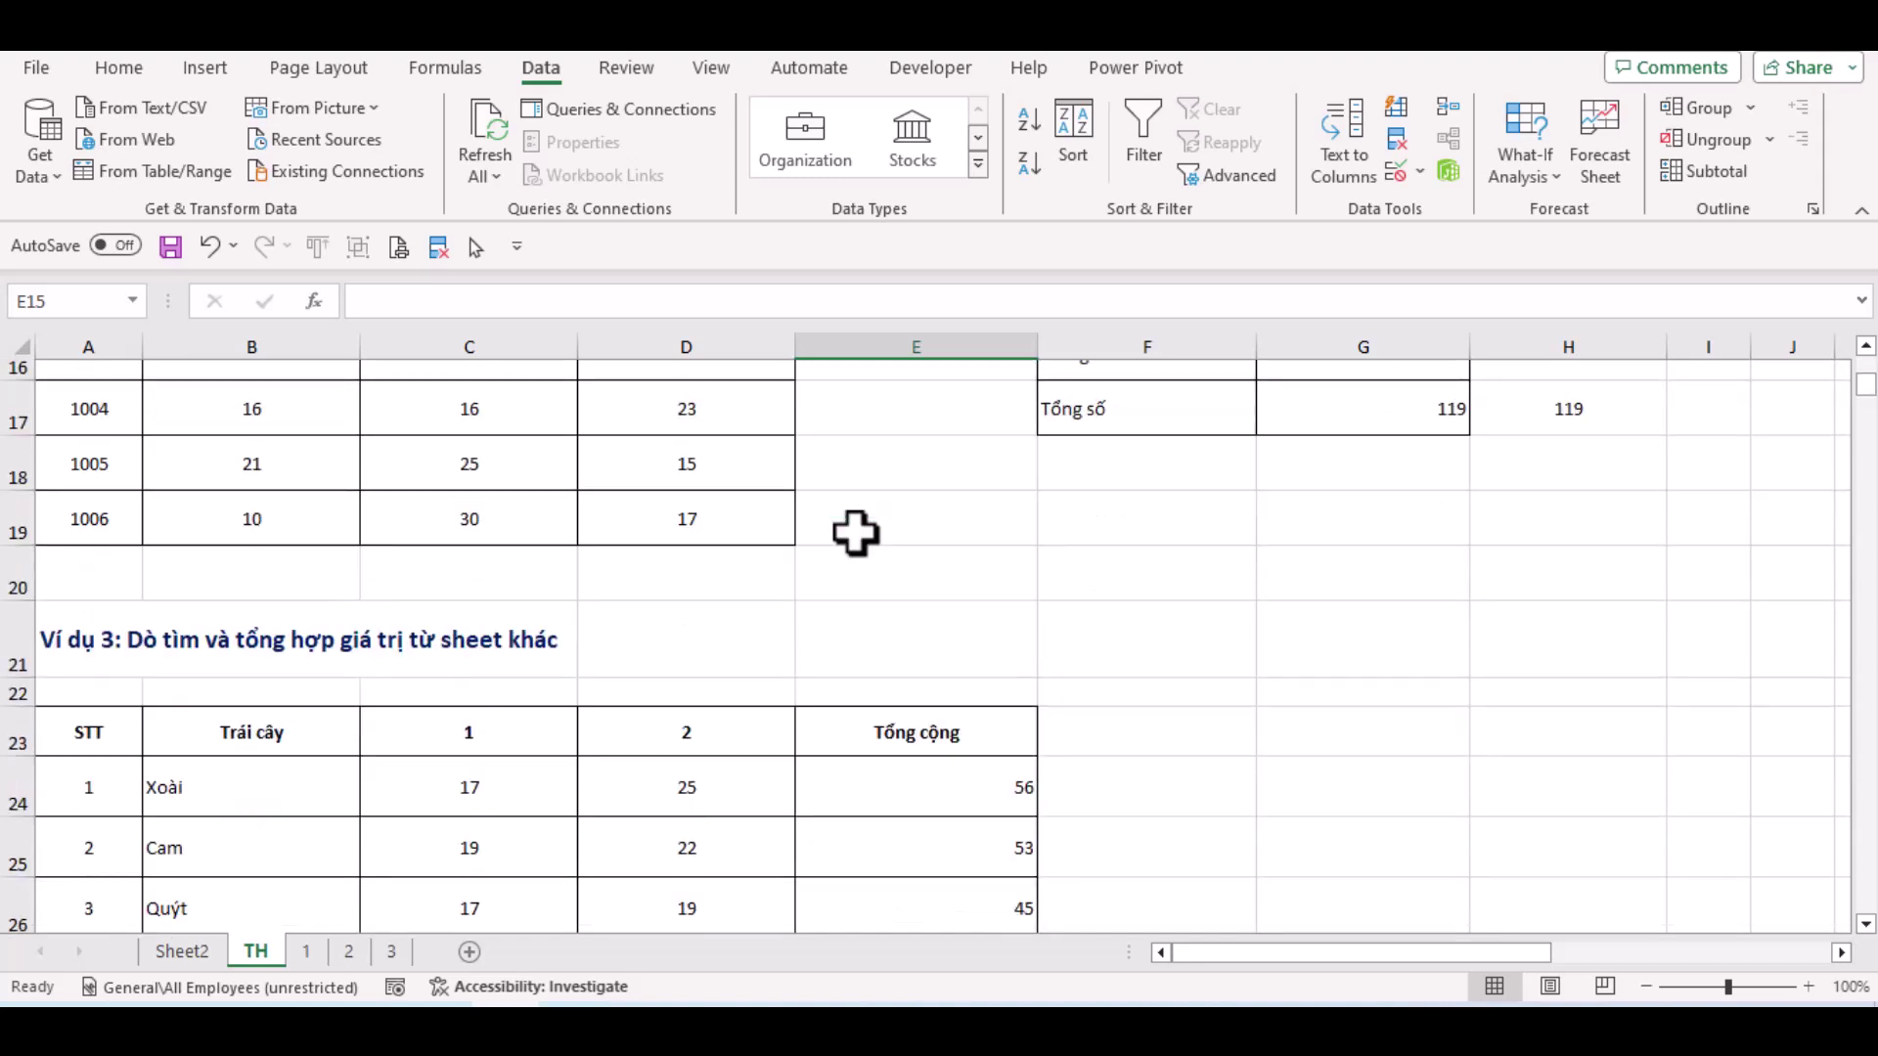
pyautogui.scroll(-1, 855, 533)
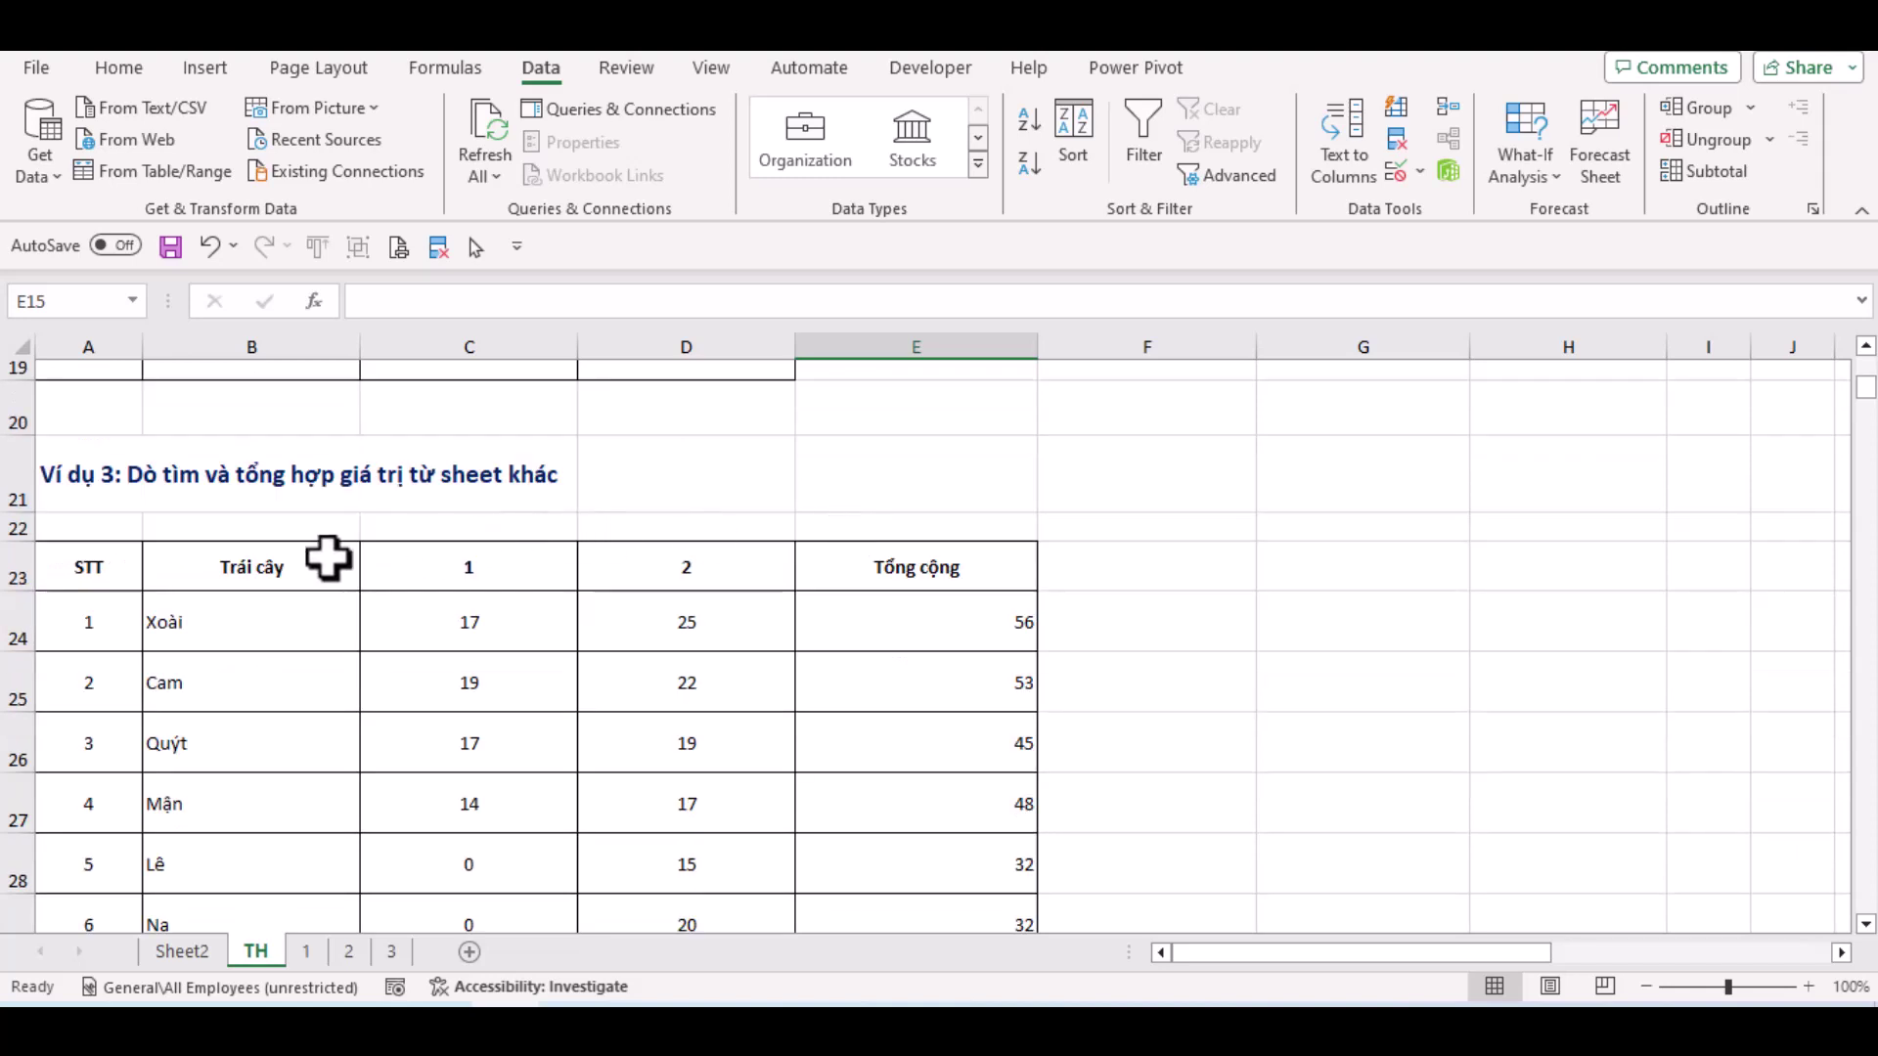
pyautogui.scroll(-1, 355, 564)
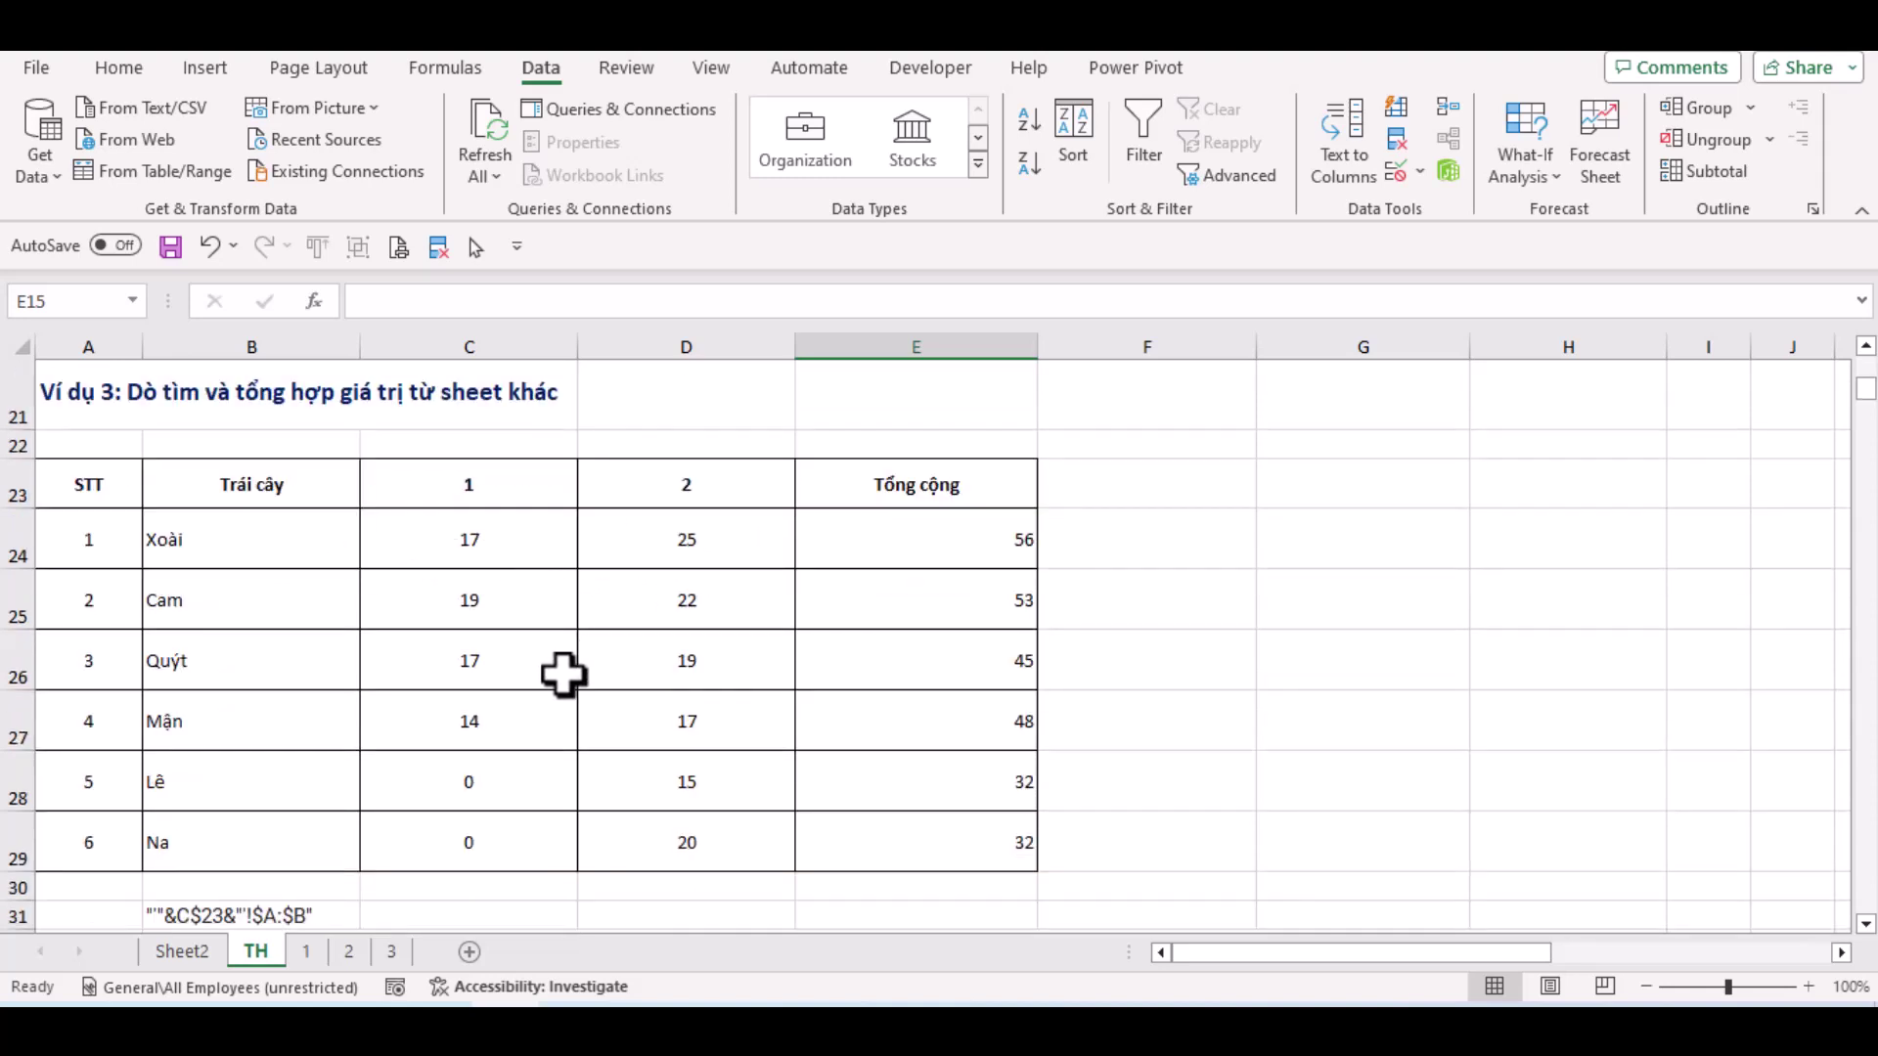
pyautogui.click(1193, 533)
pyautogui.click(1319, 534)
pyautogui.click(1155, 553)
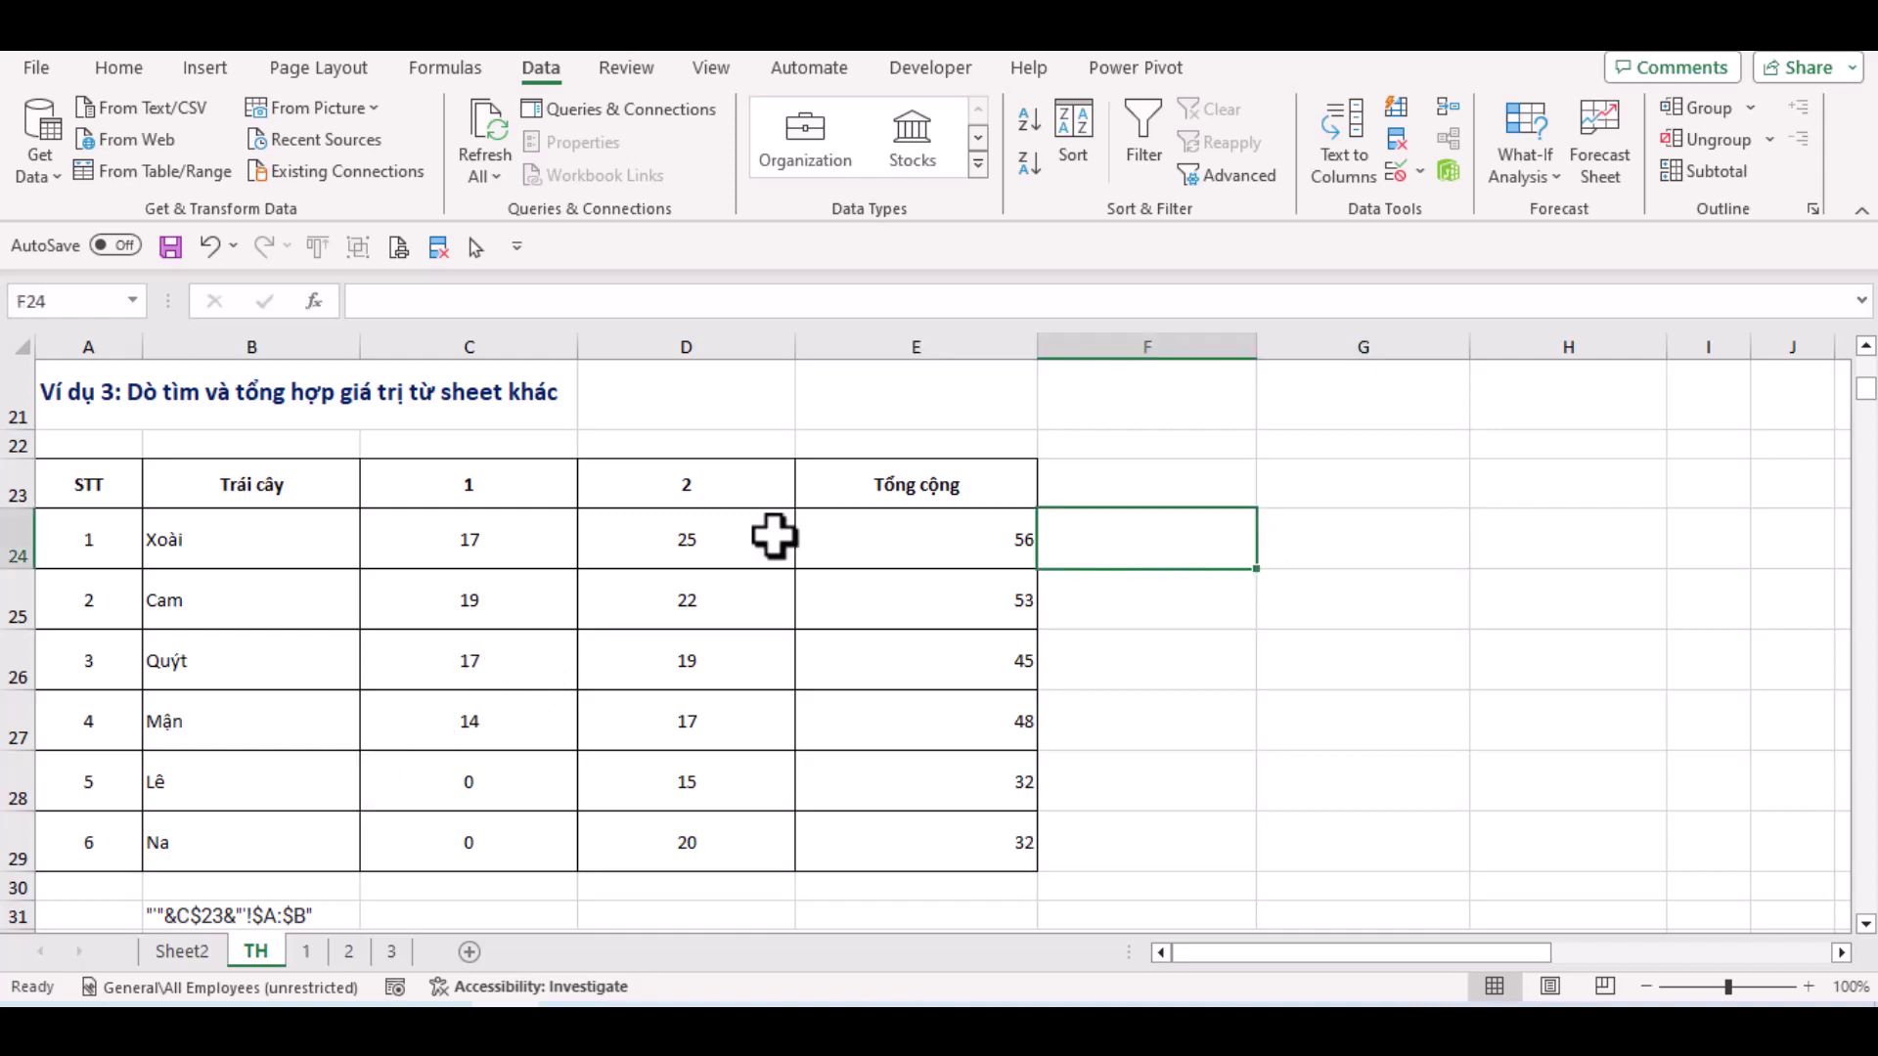
pyautogui.click(518, 534)
pyautogui.click(732, 554)
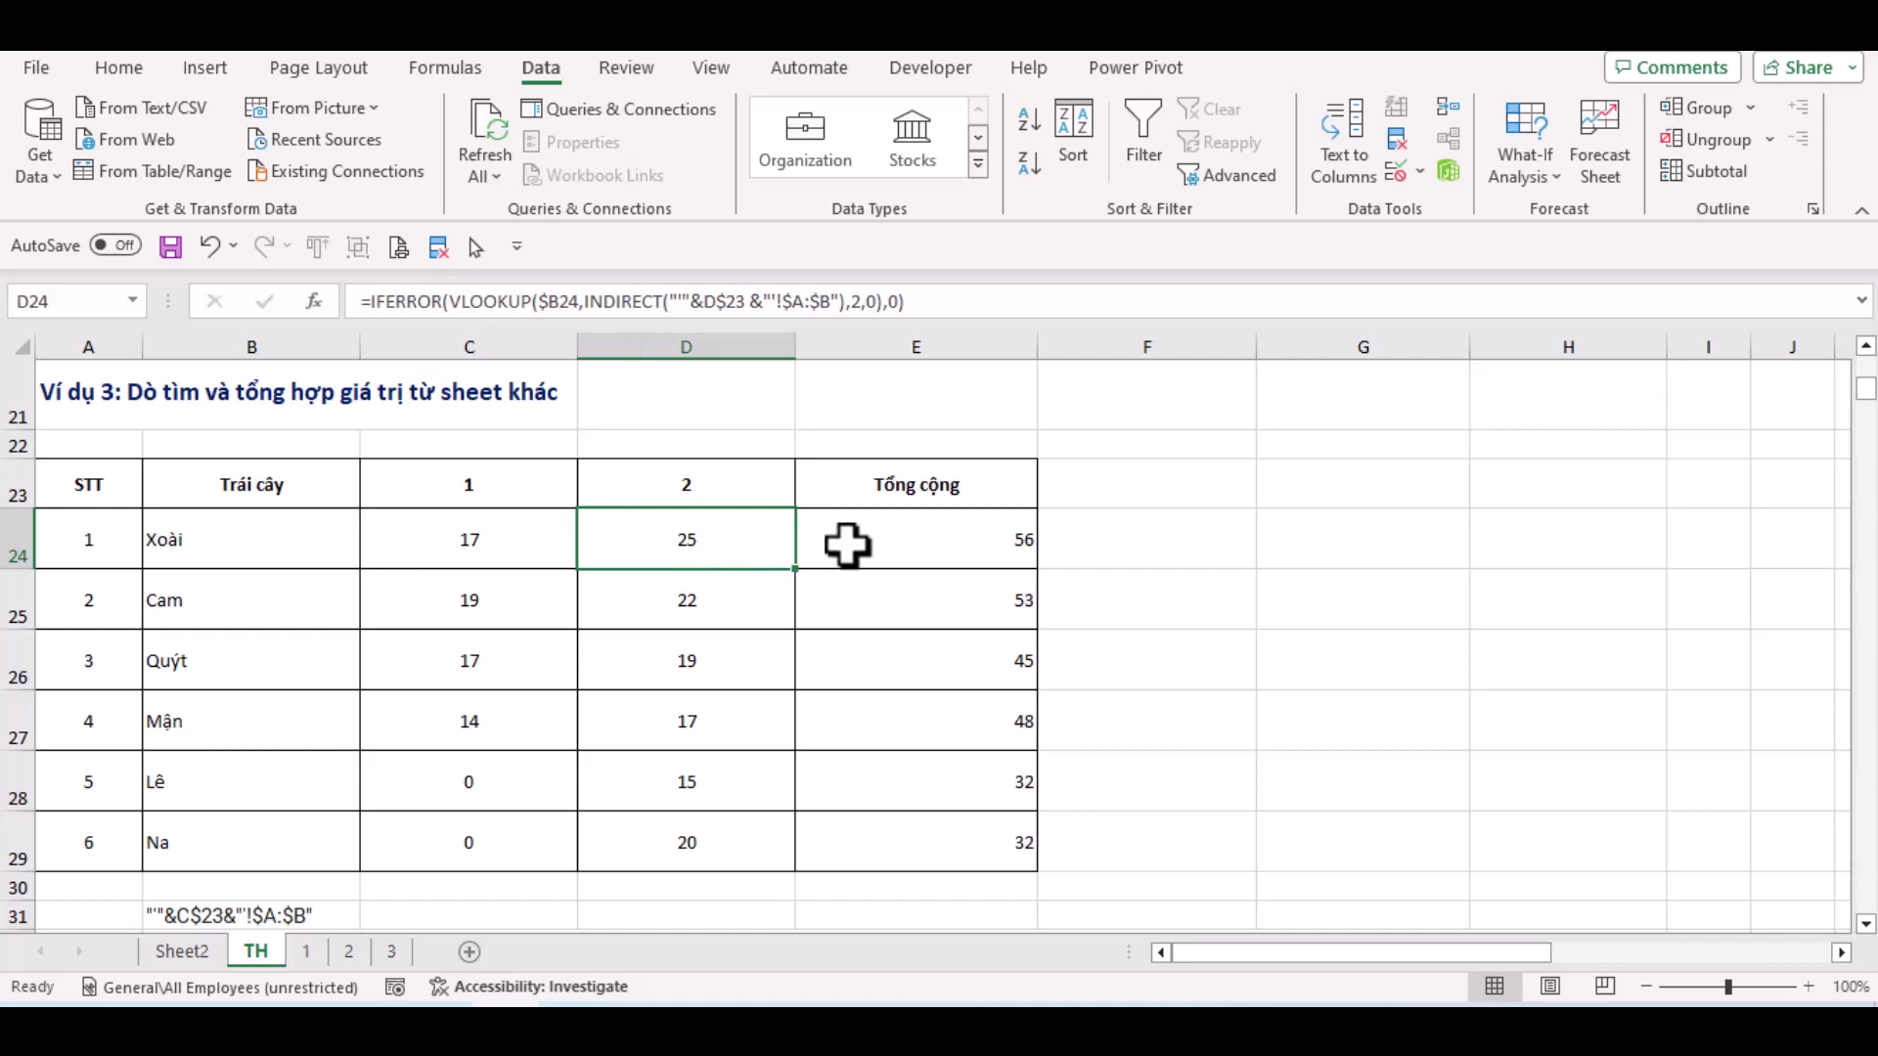
pyautogui.click(848, 544)
pyautogui.click(436, 545)
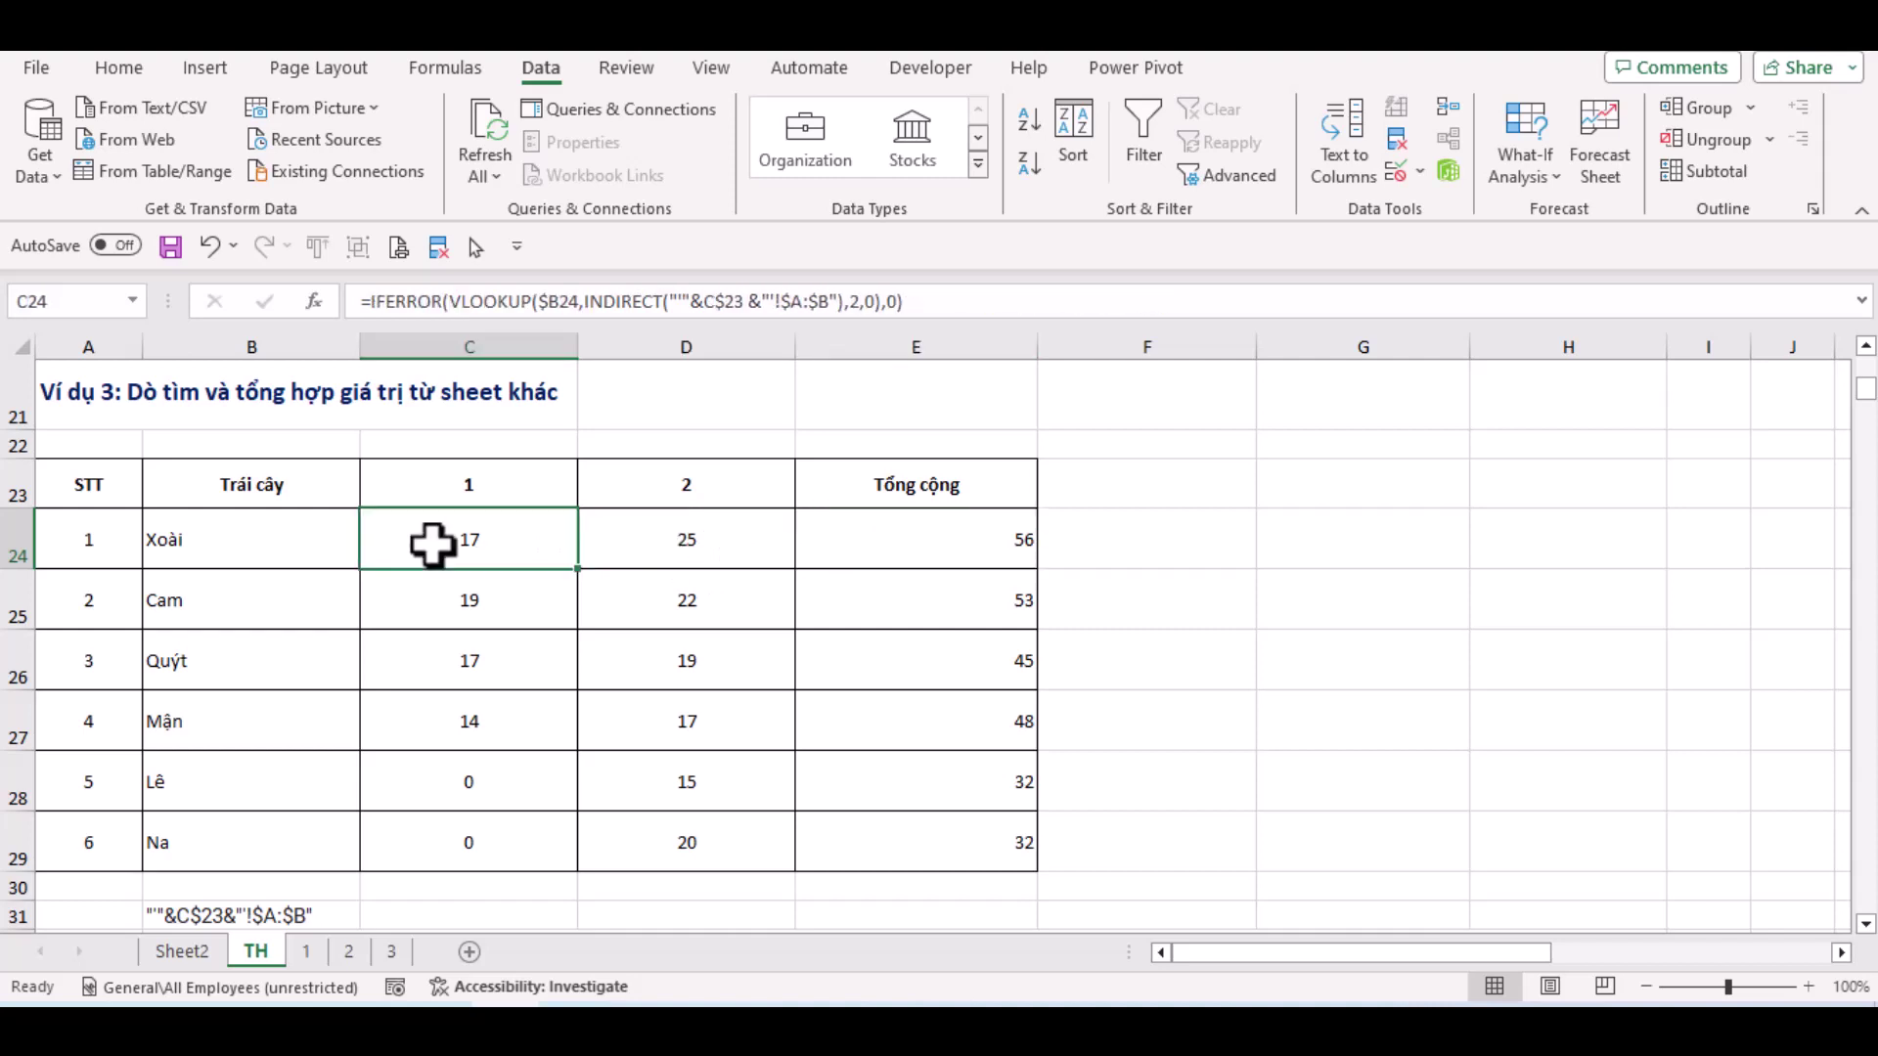
pyautogui.click(1081, 521)
pyautogui.click(1197, 481)
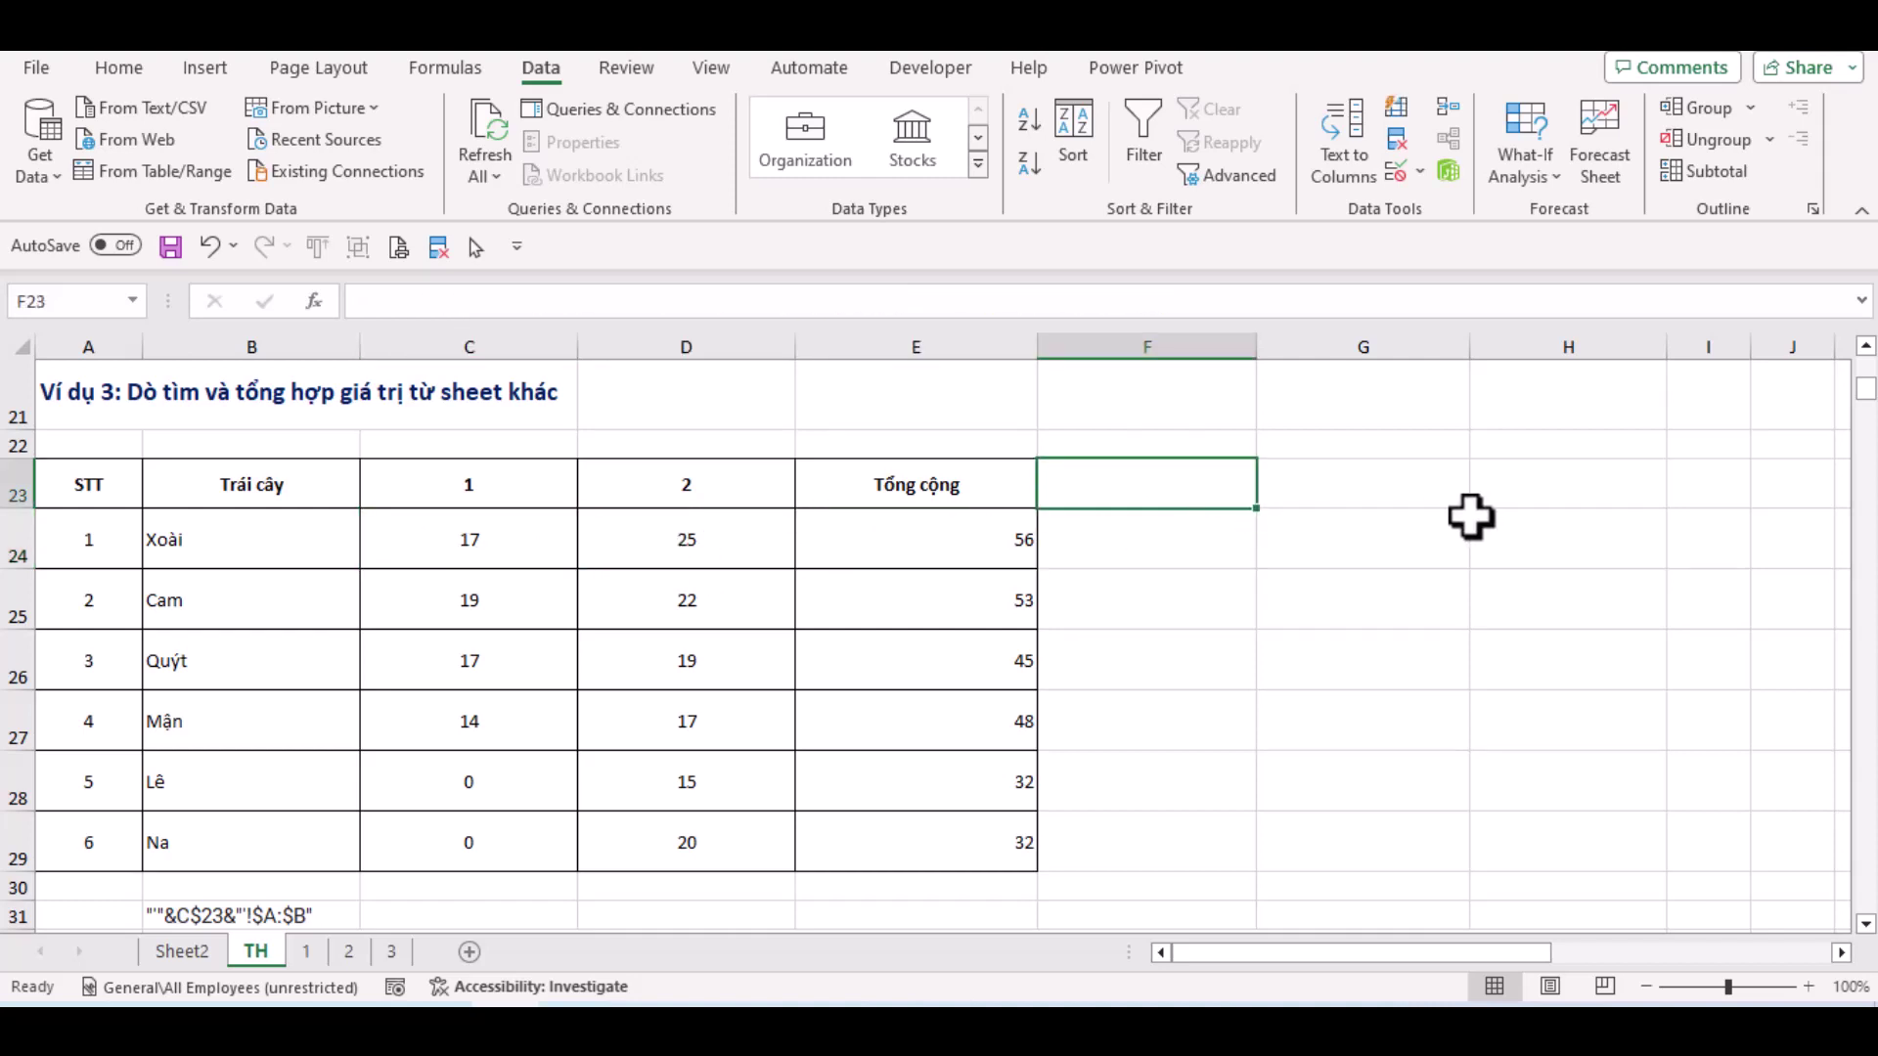
# Enter 1 and 2 as column headings in F23 and G23 beside the fruit table
pyautogui.write('1')
pyautogui.click(1337, 549)
pyautogui.click(1329, 489)
pyautogui.write('2')
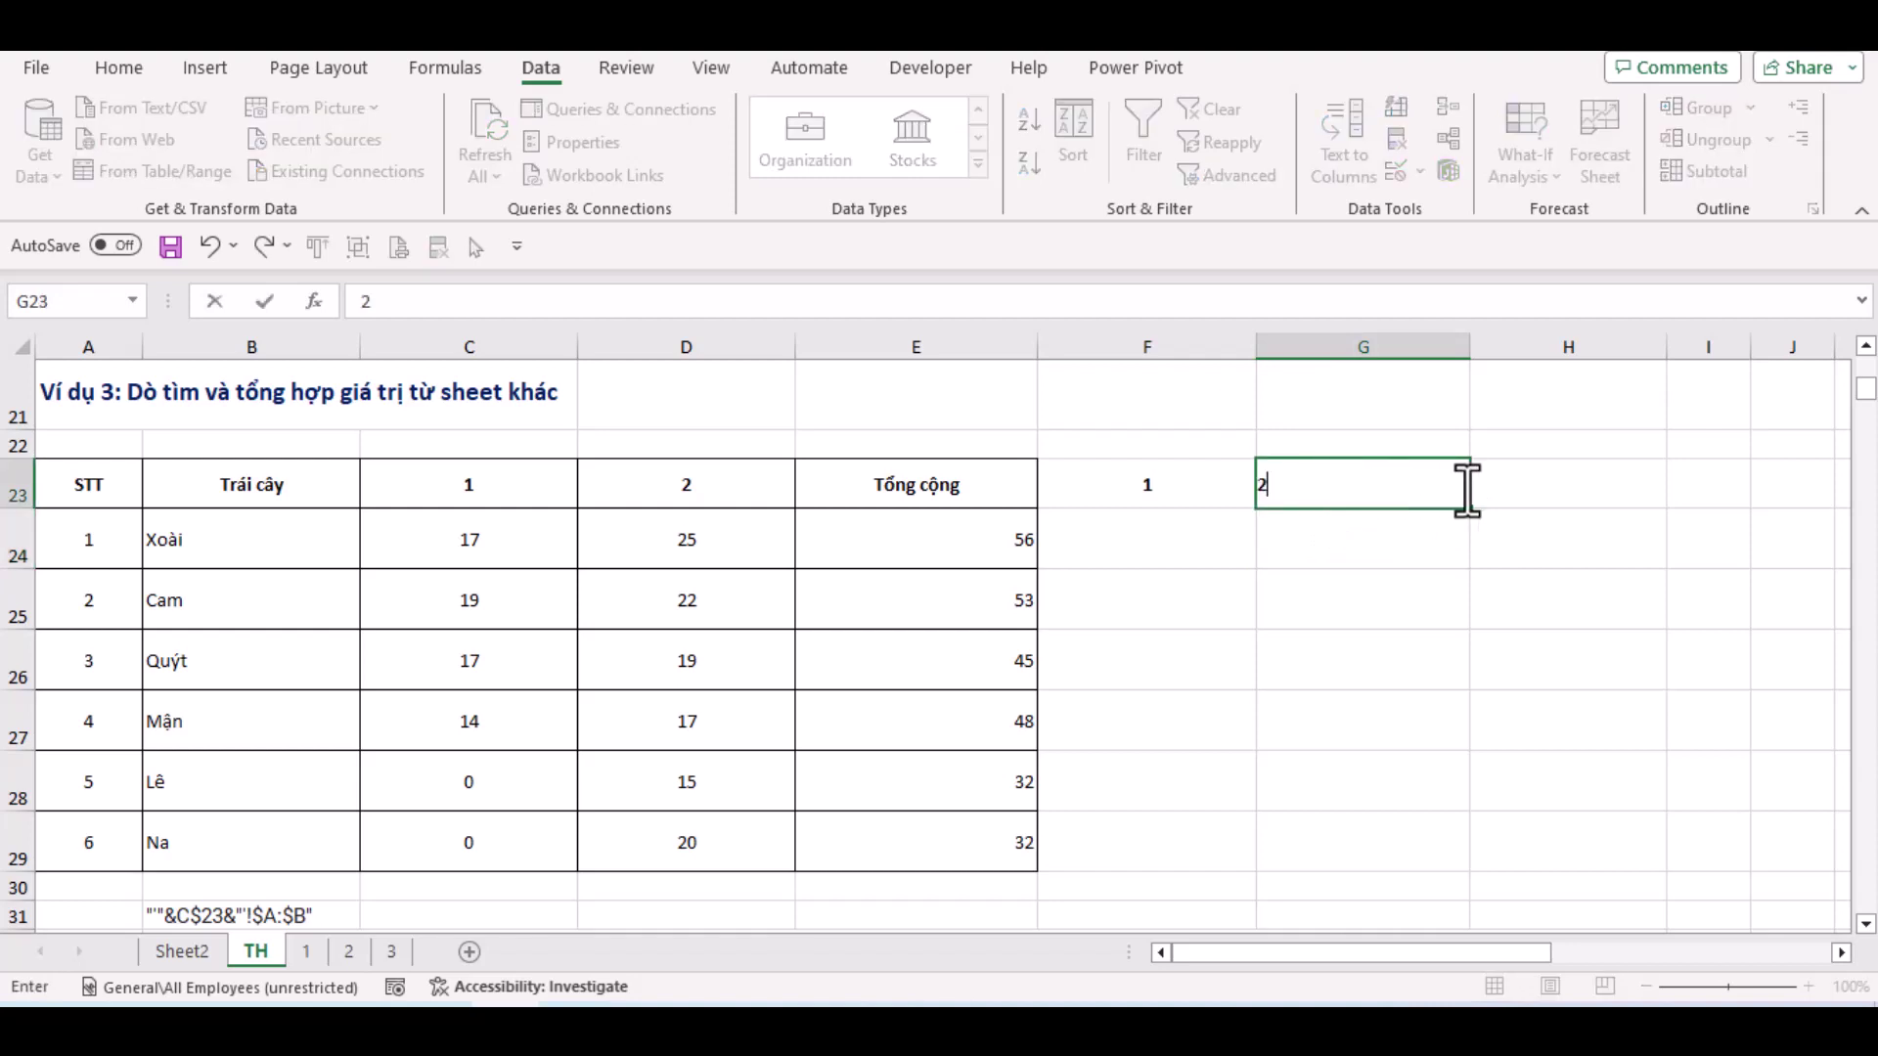
pyautogui.click(1500, 486)
# Enter =VLOOKUP(B24,'1'!$A:$B,2,0) in F24 to look up the Xoài quantity from sheet 1
pyautogui.moveTo(1174, 543); pyautogui.dragTo(1333, 796)
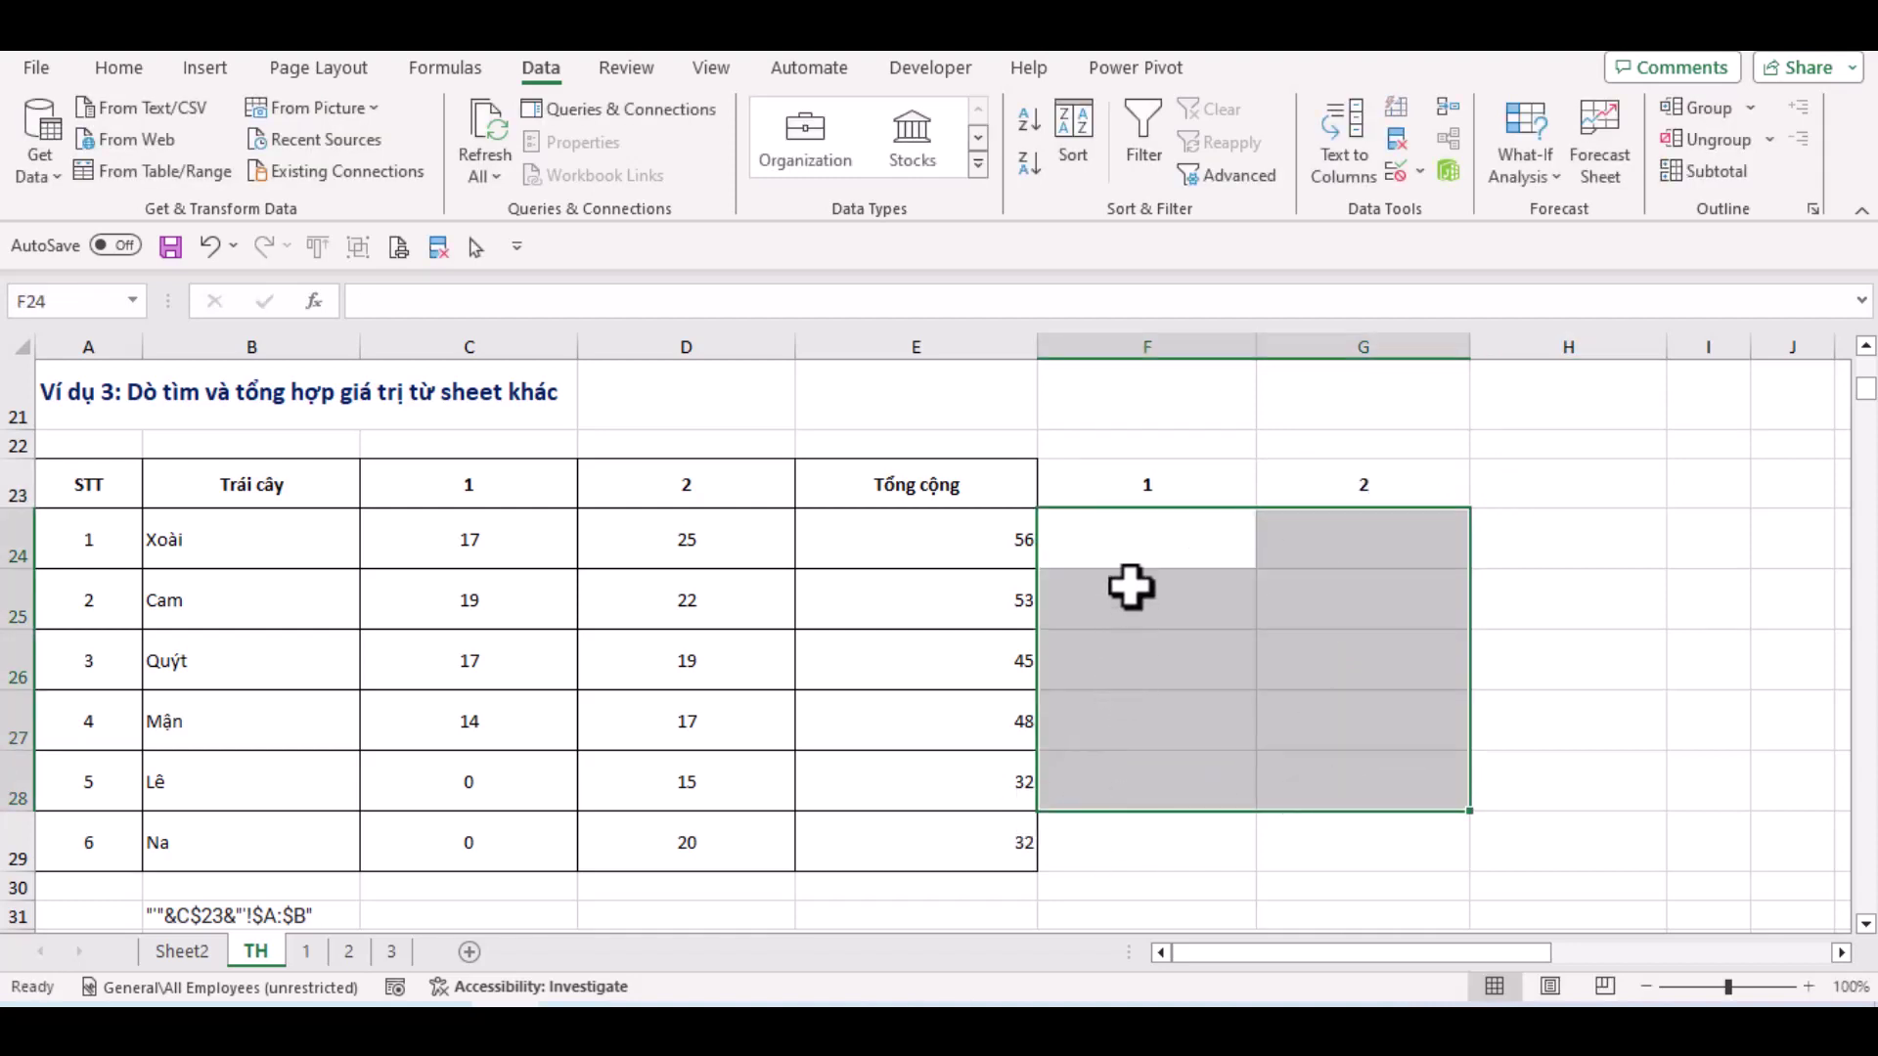
pyautogui.click(1135, 545)
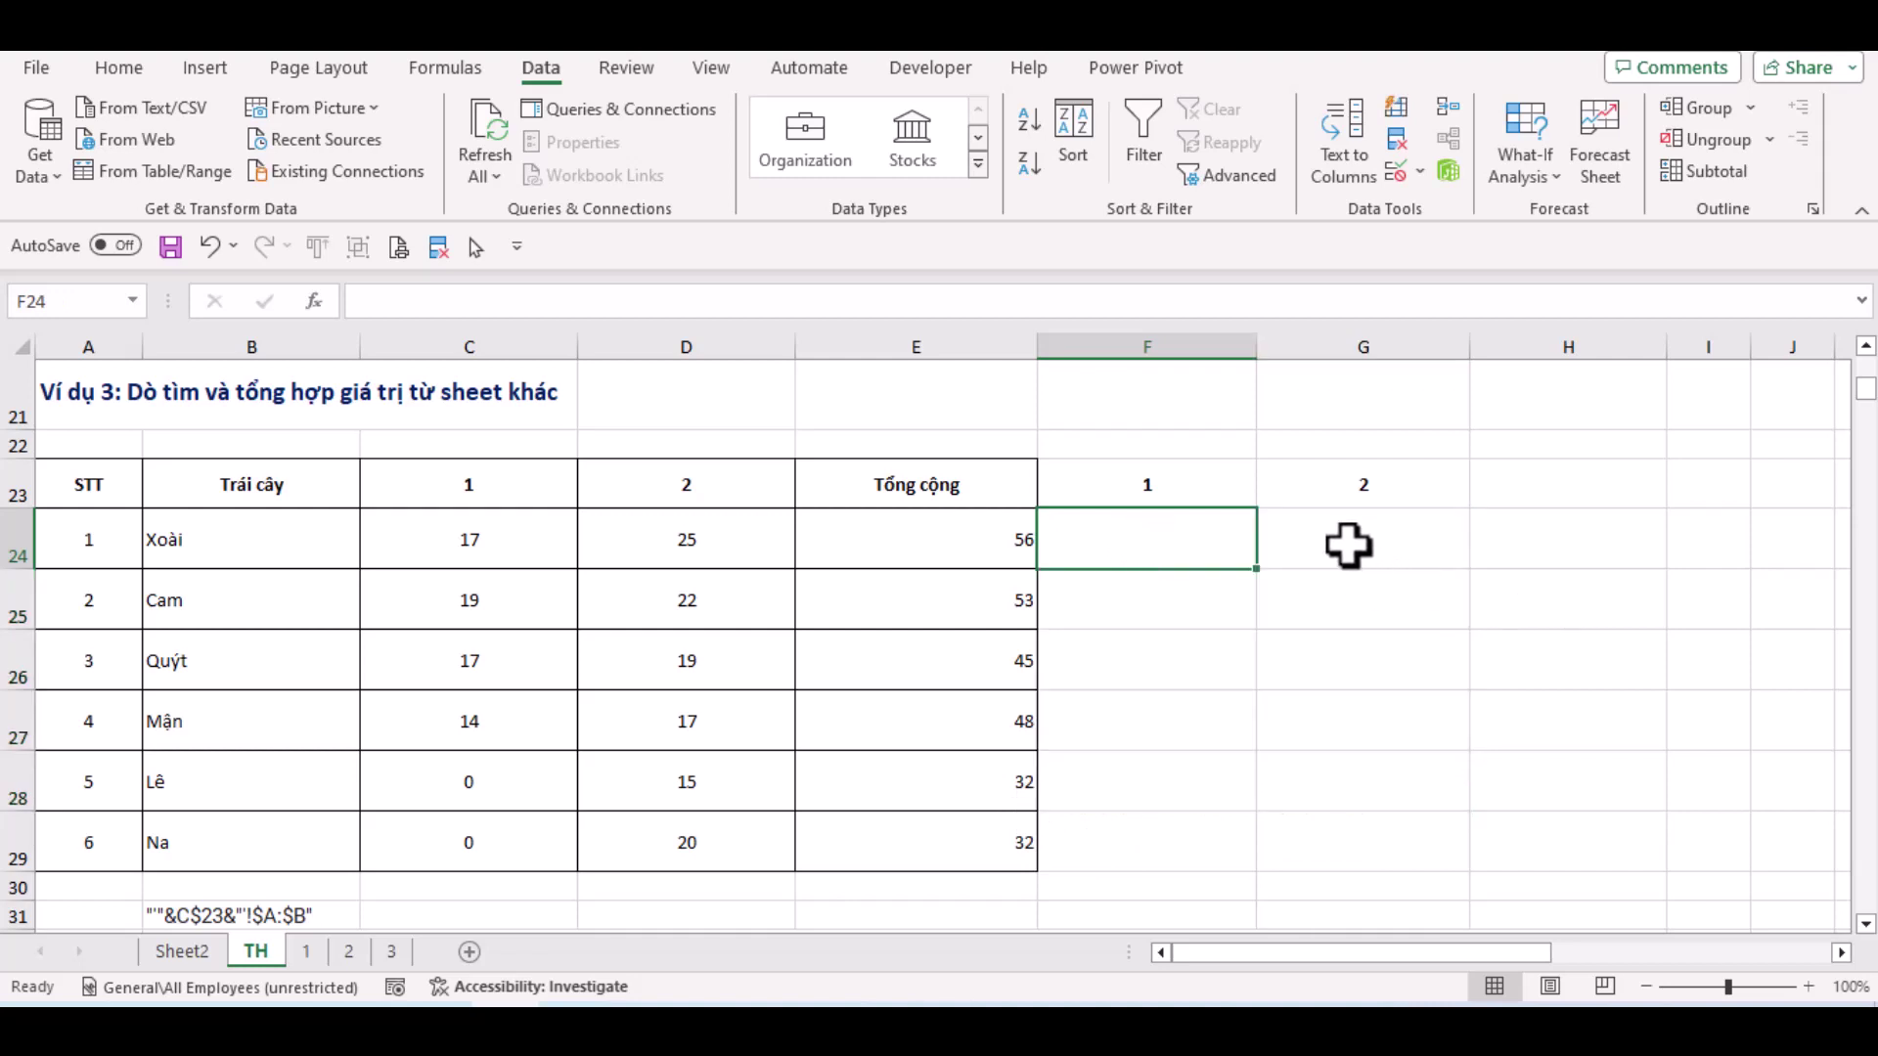
pyautogui.write('=vl')
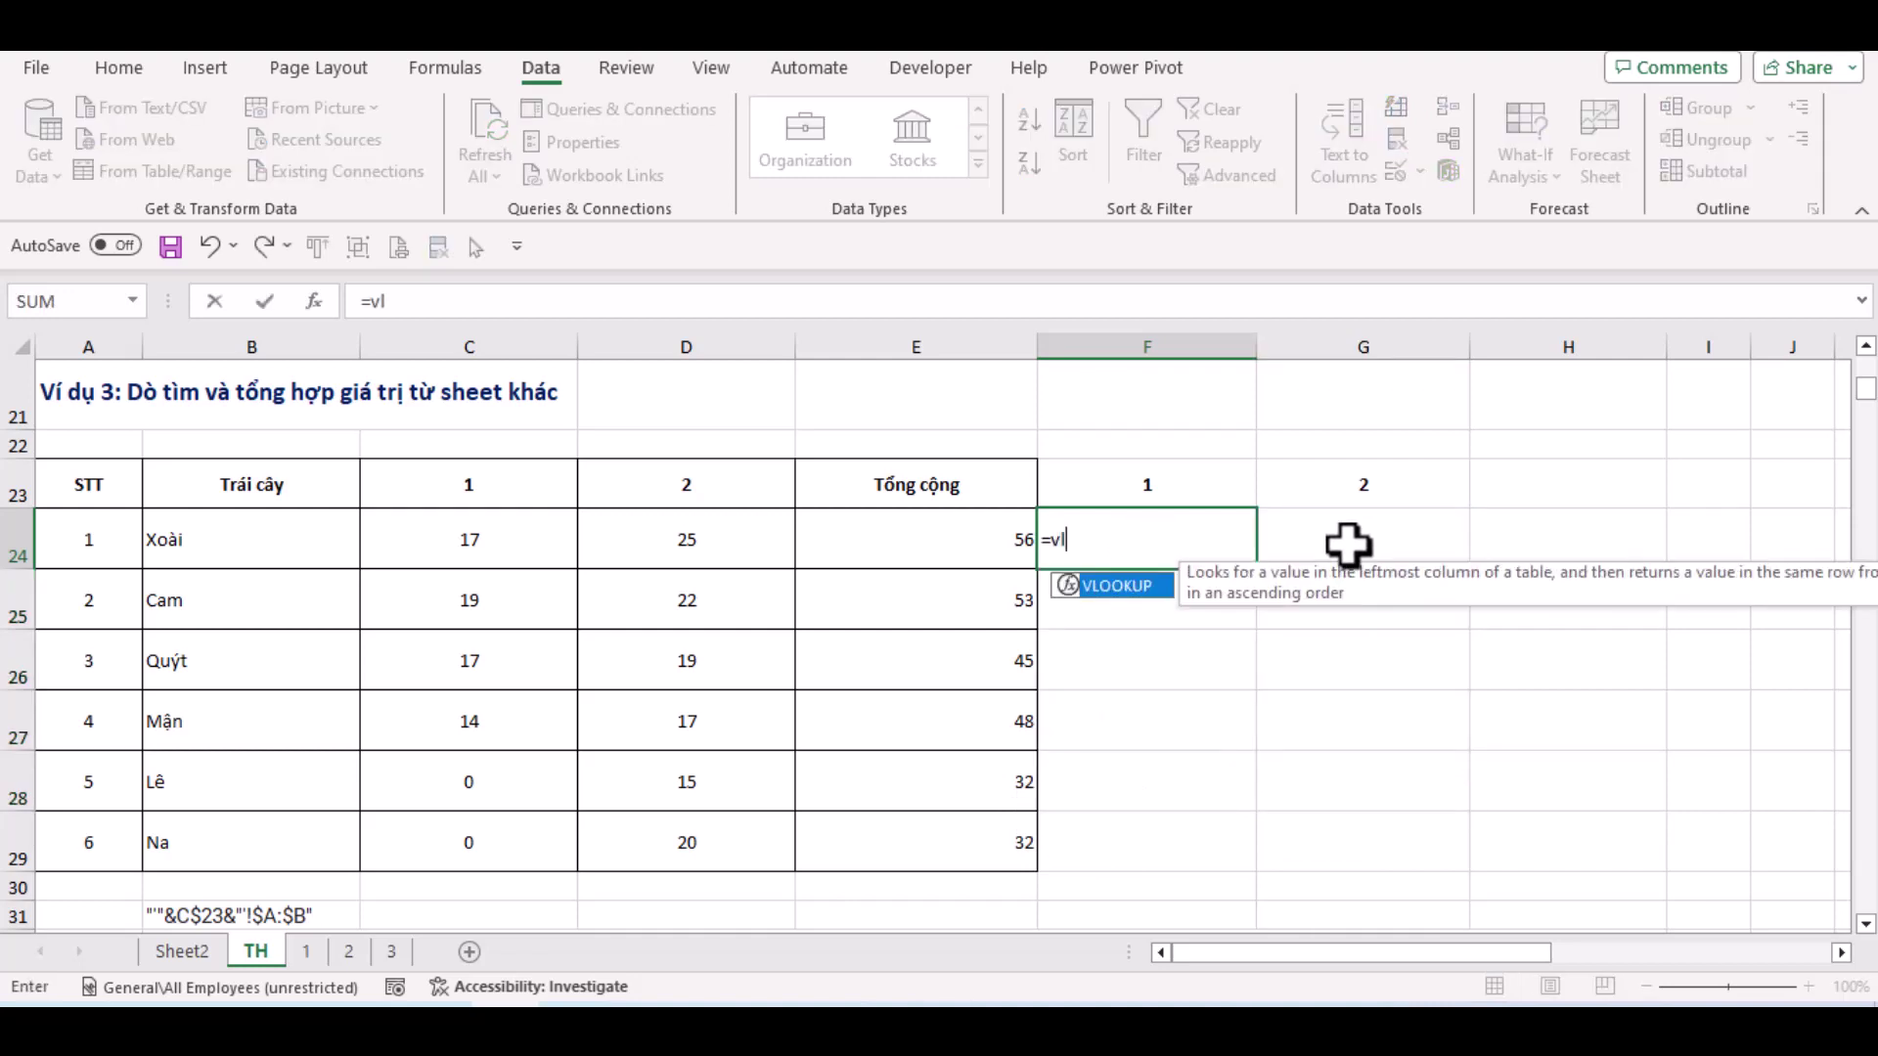
pyautogui.press('Tab')
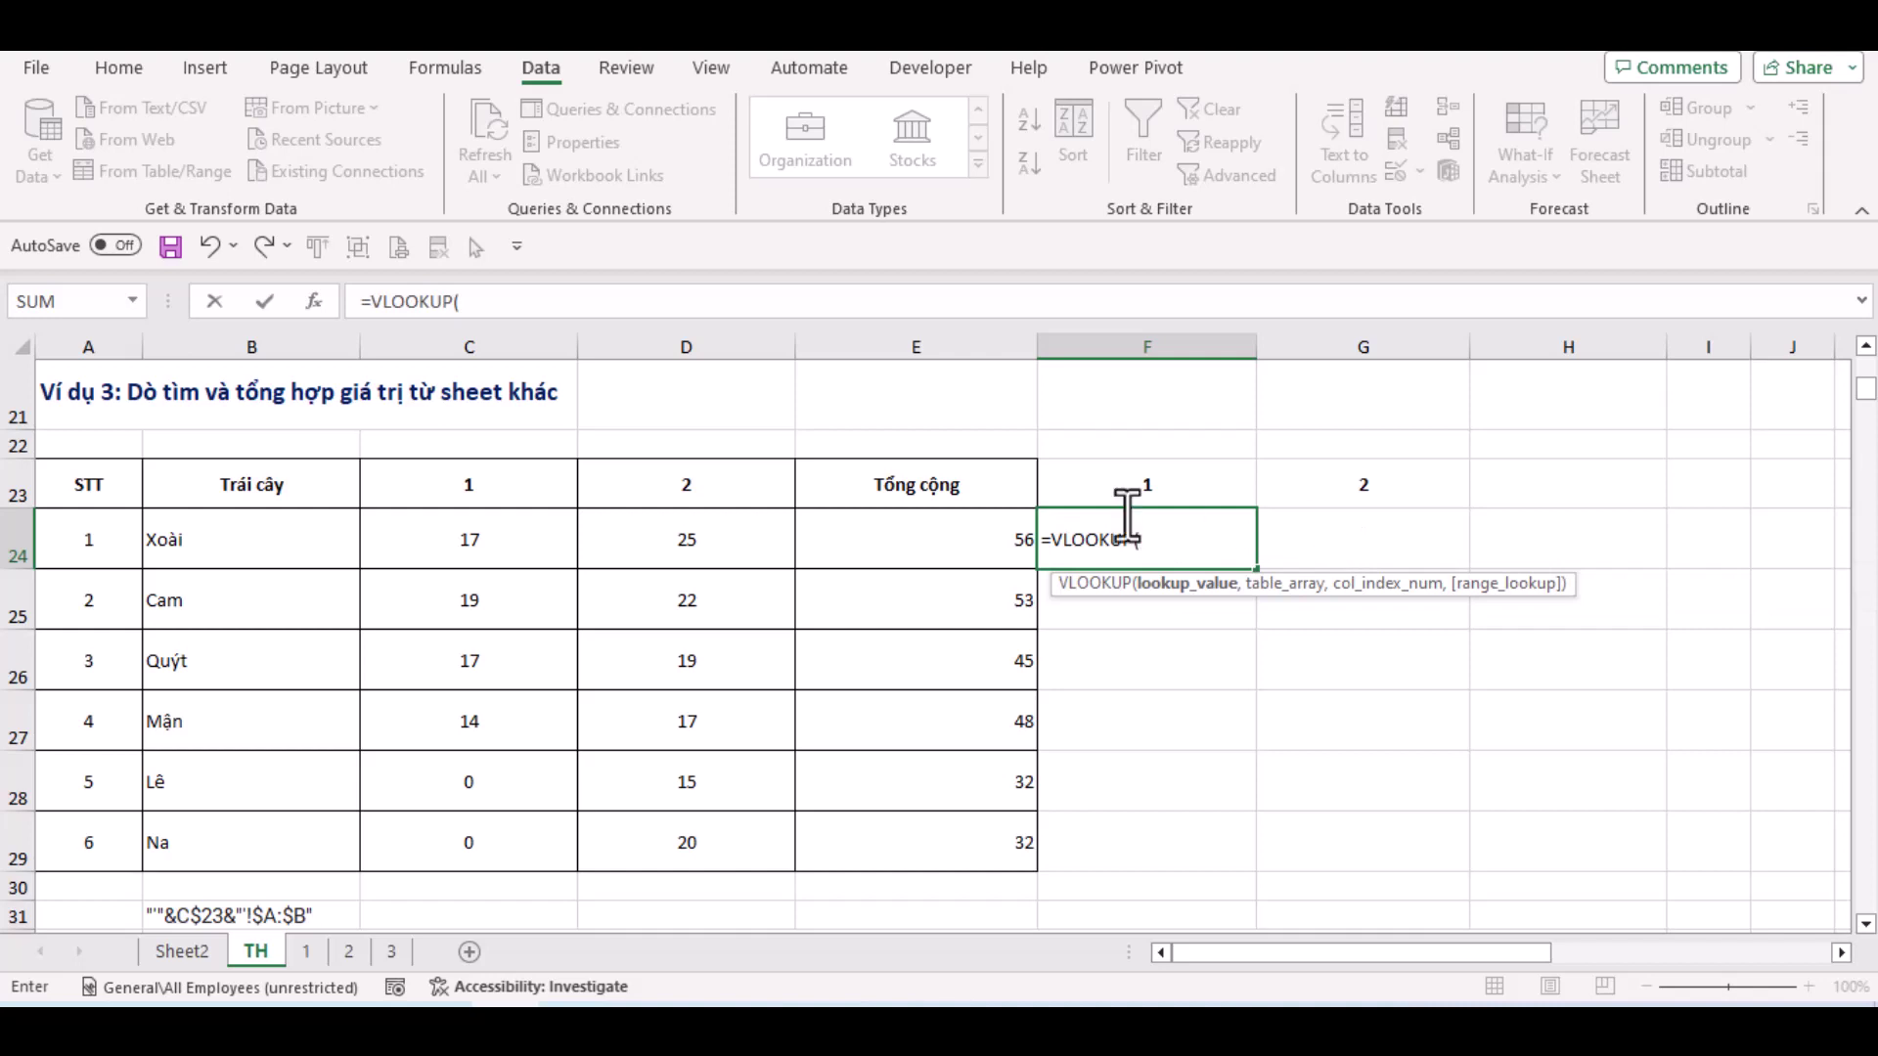
pyautogui.click(205, 543)
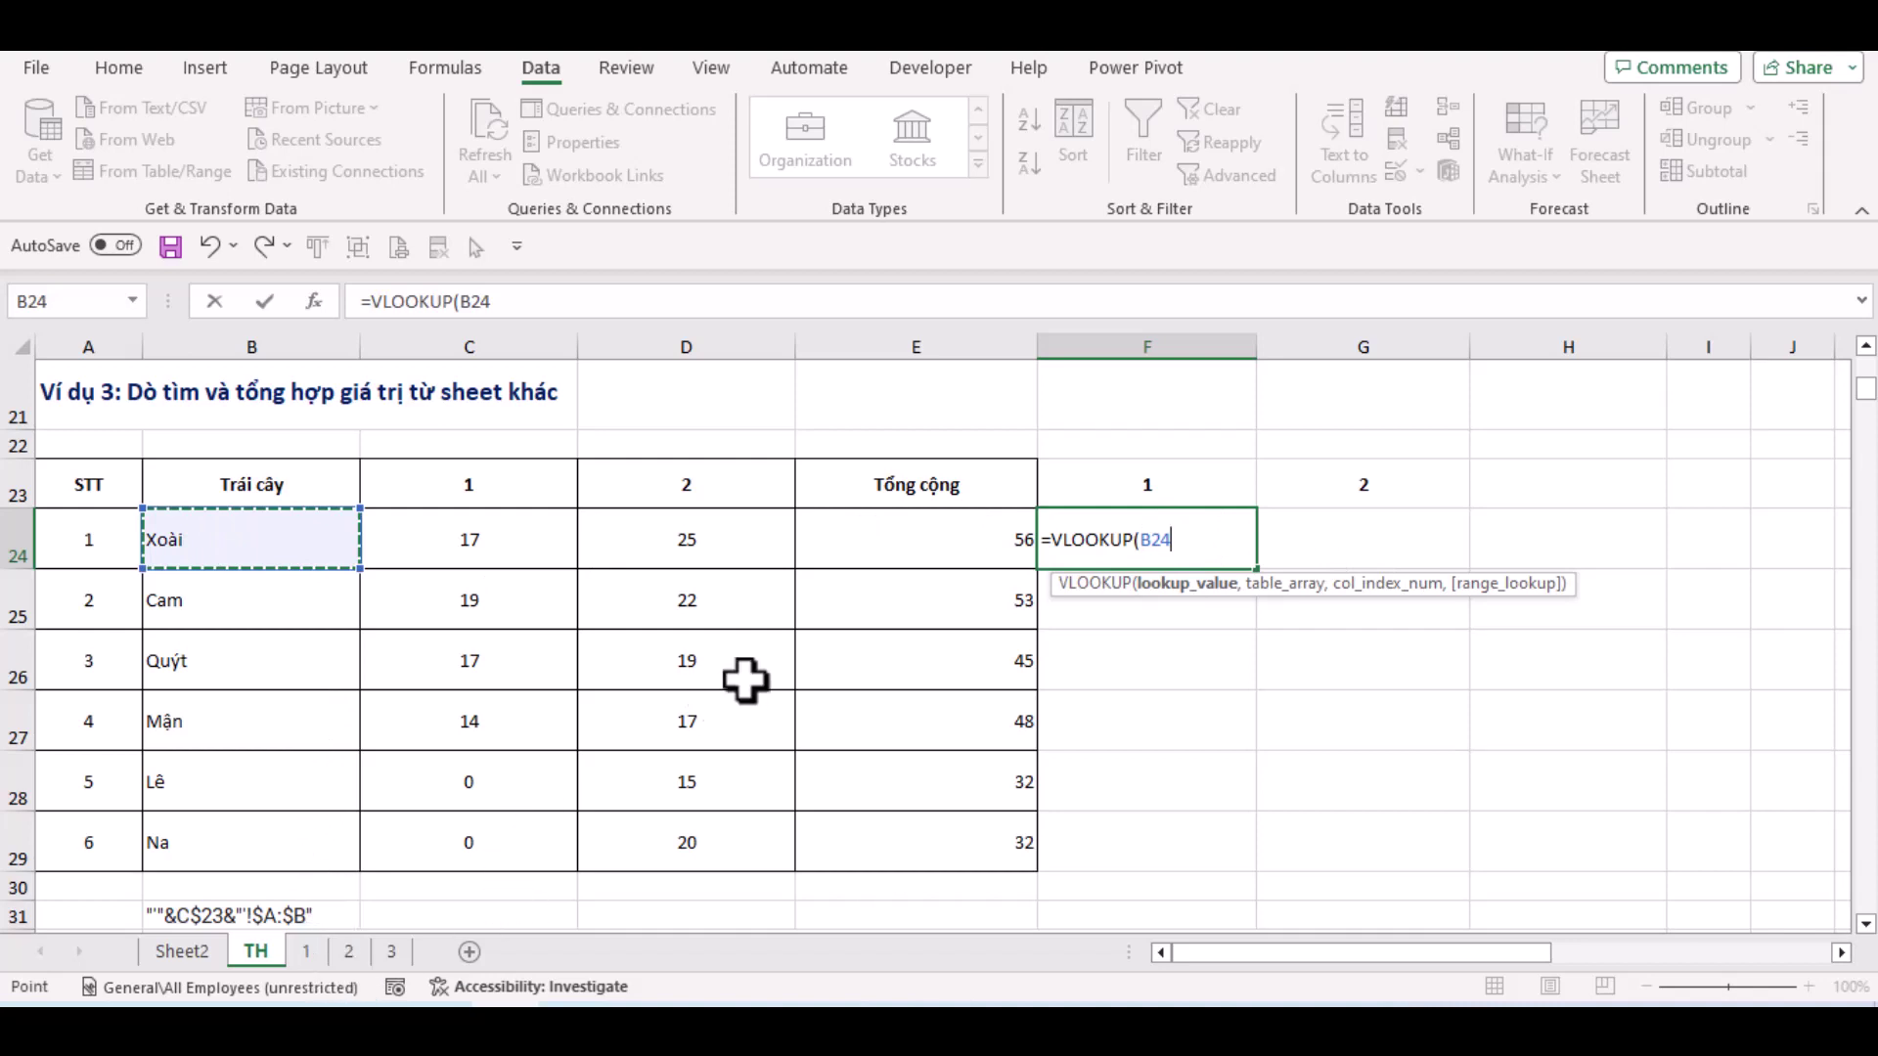
pyautogui.write(',')
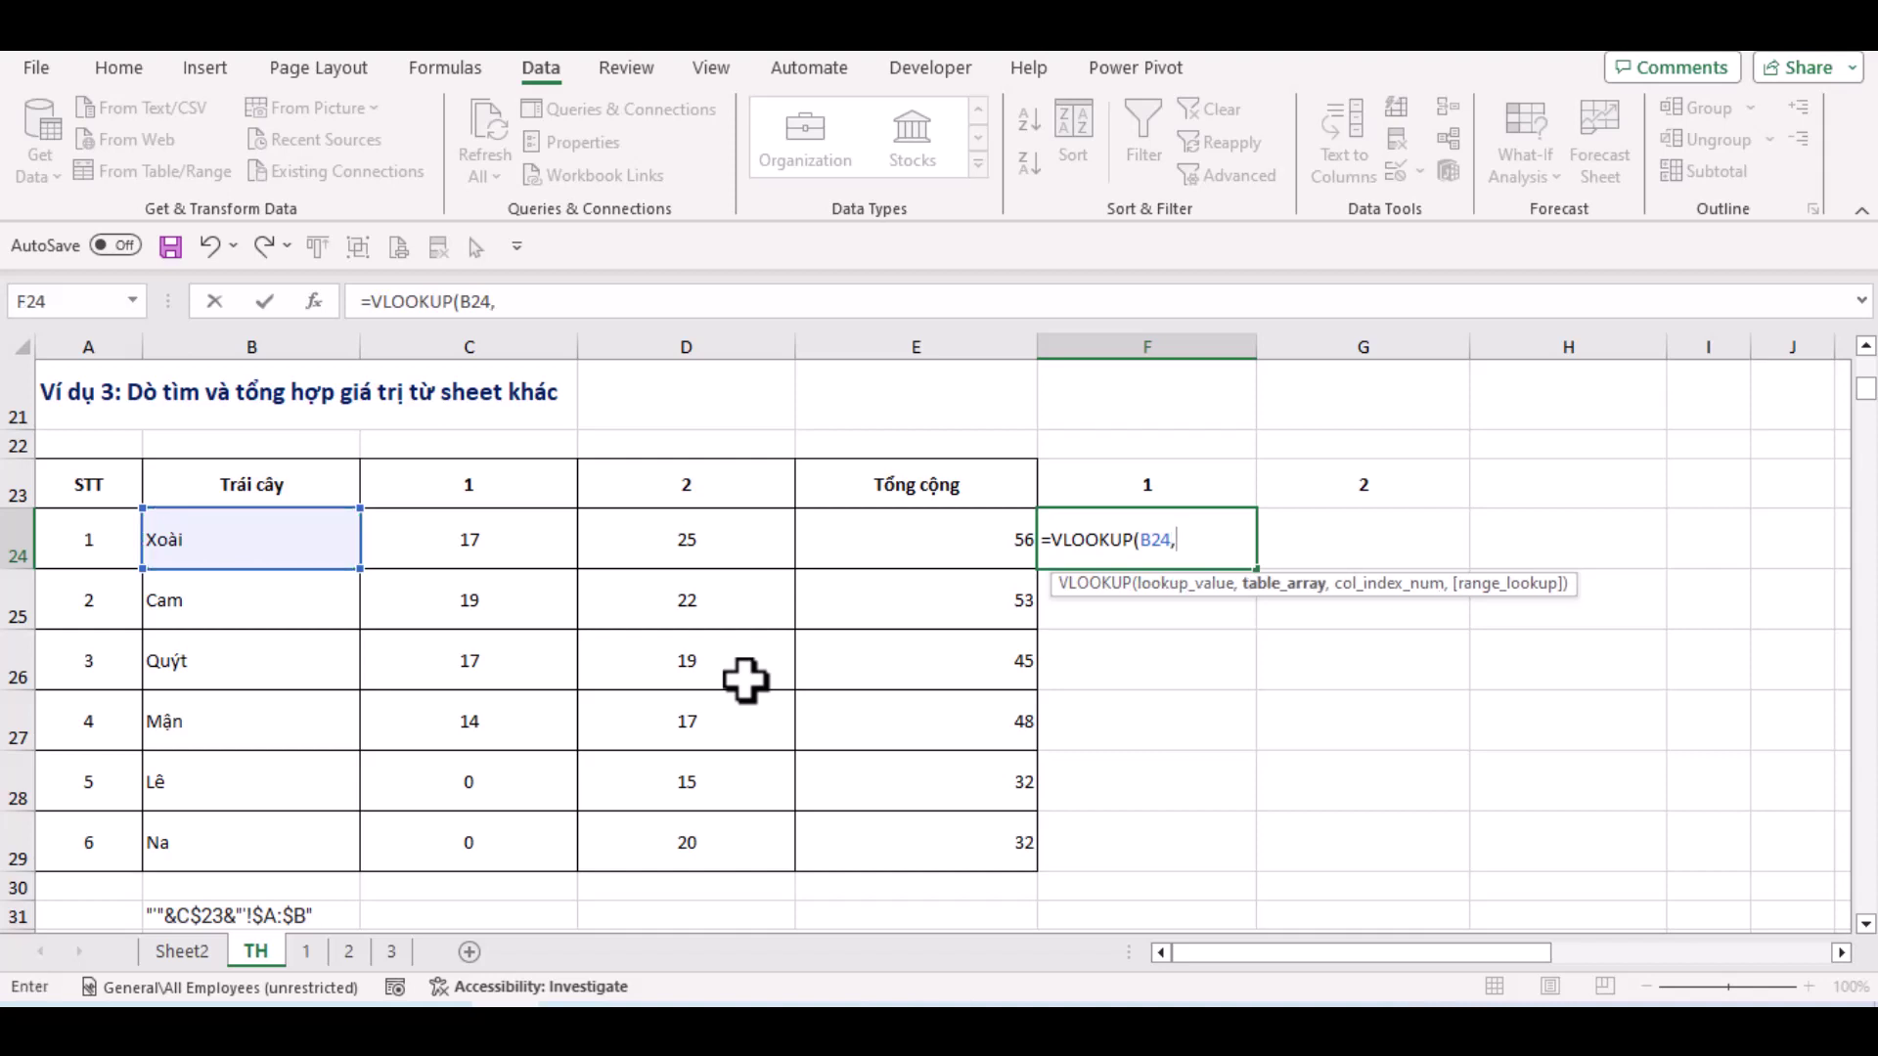
pyautogui.click(309, 944)
pyautogui.scroll(4, 239, 587)
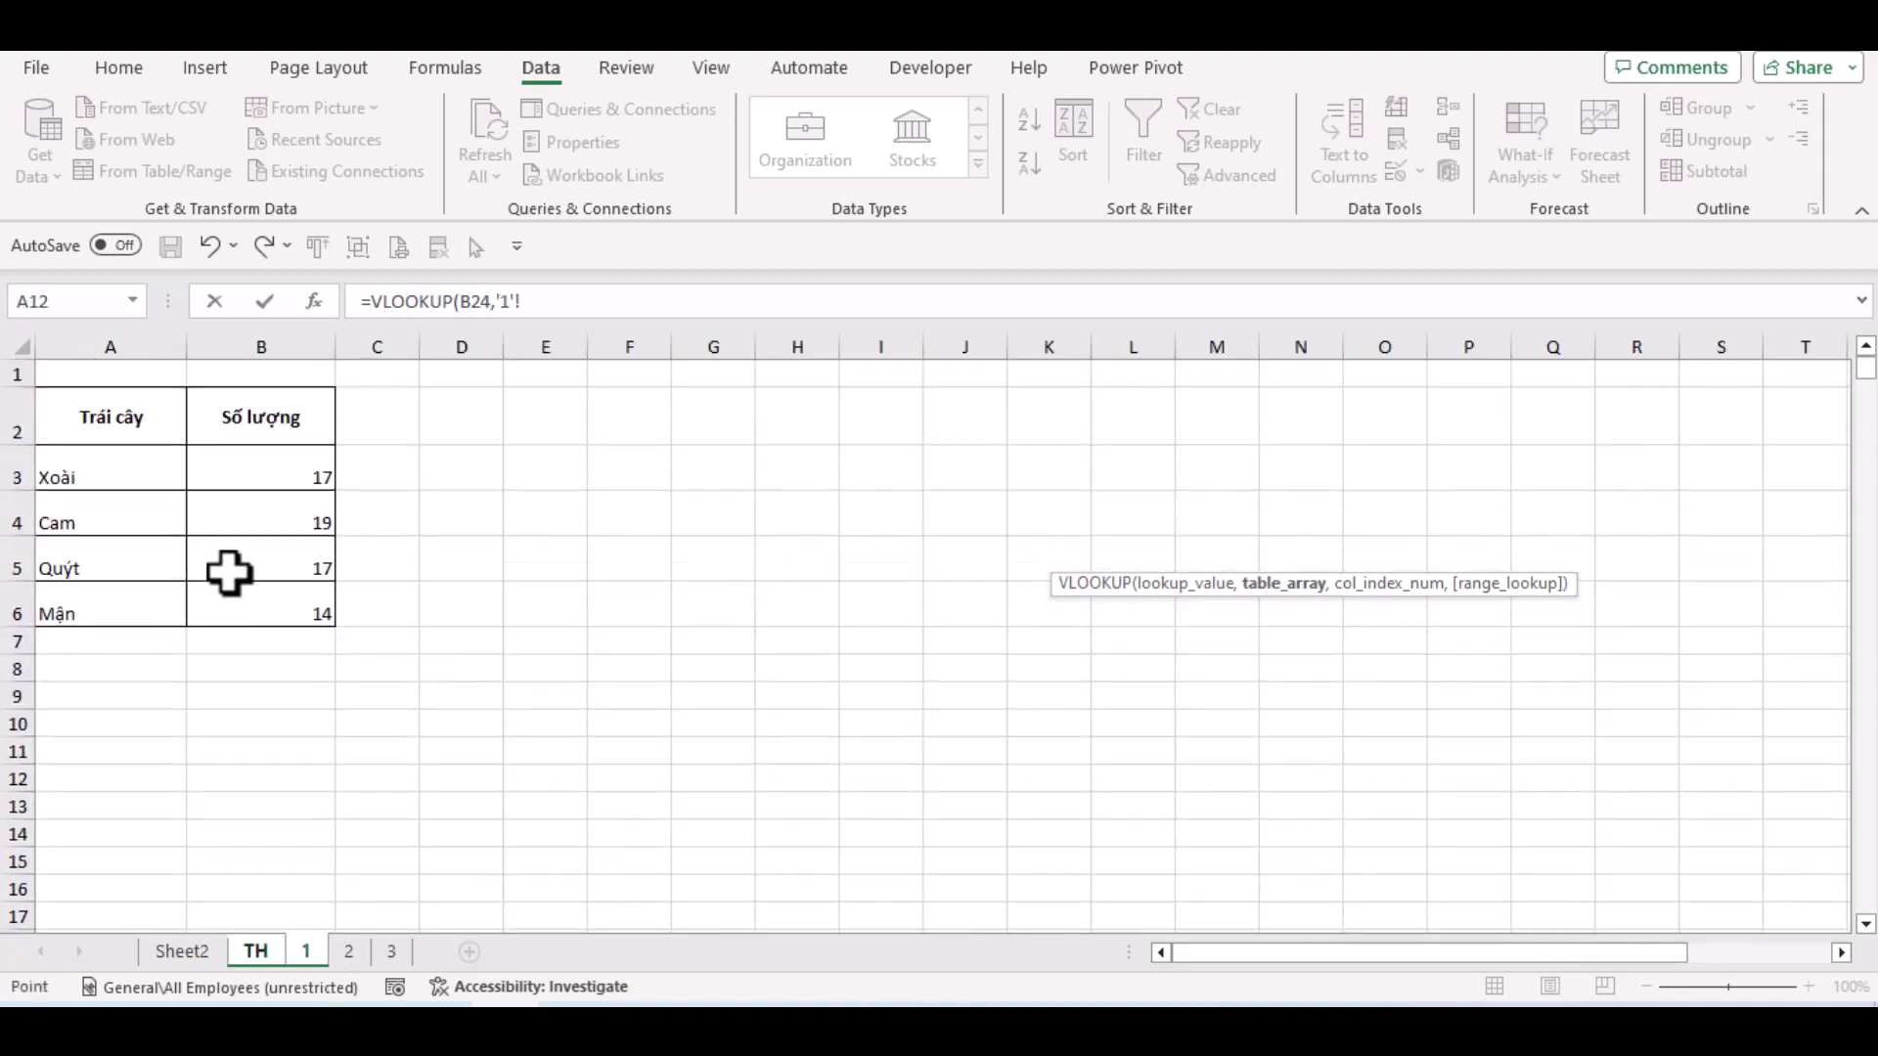
pyautogui.moveTo(122, 348); pyautogui.dragTo(284, 356)
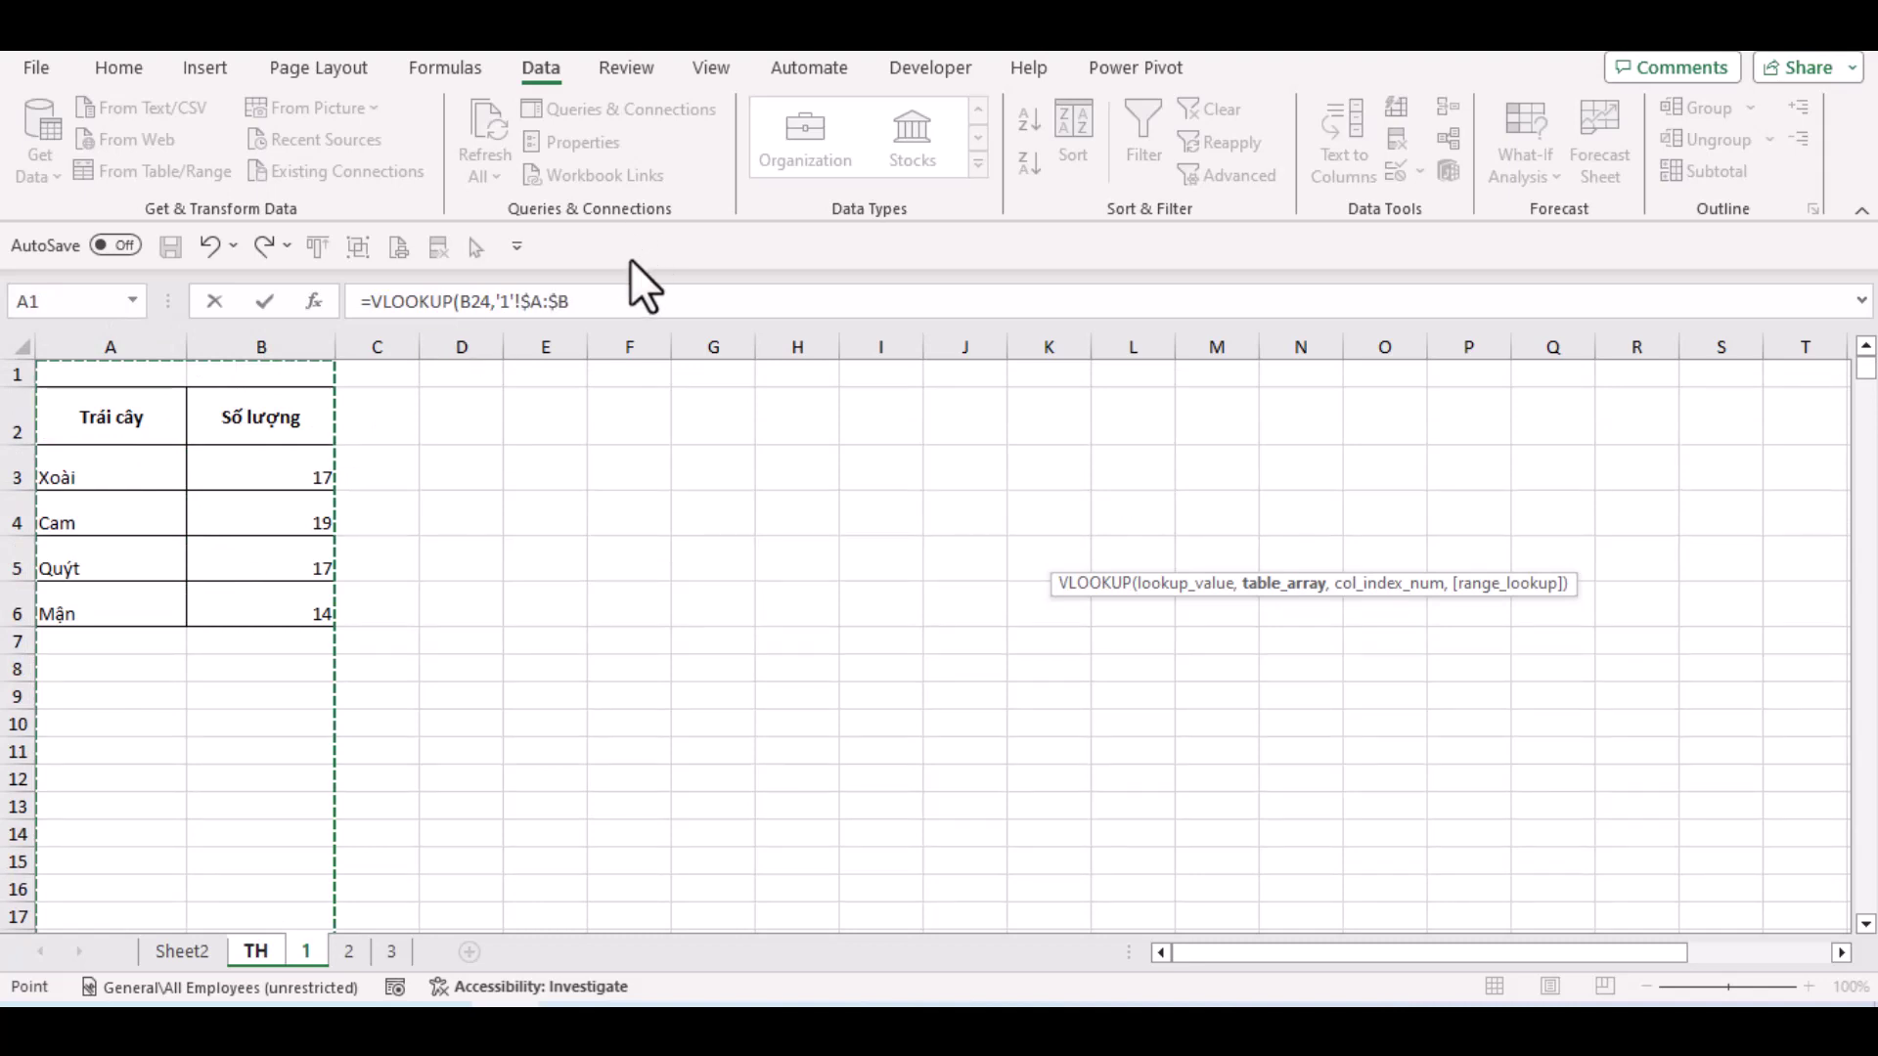
pyautogui.click(619, 301)
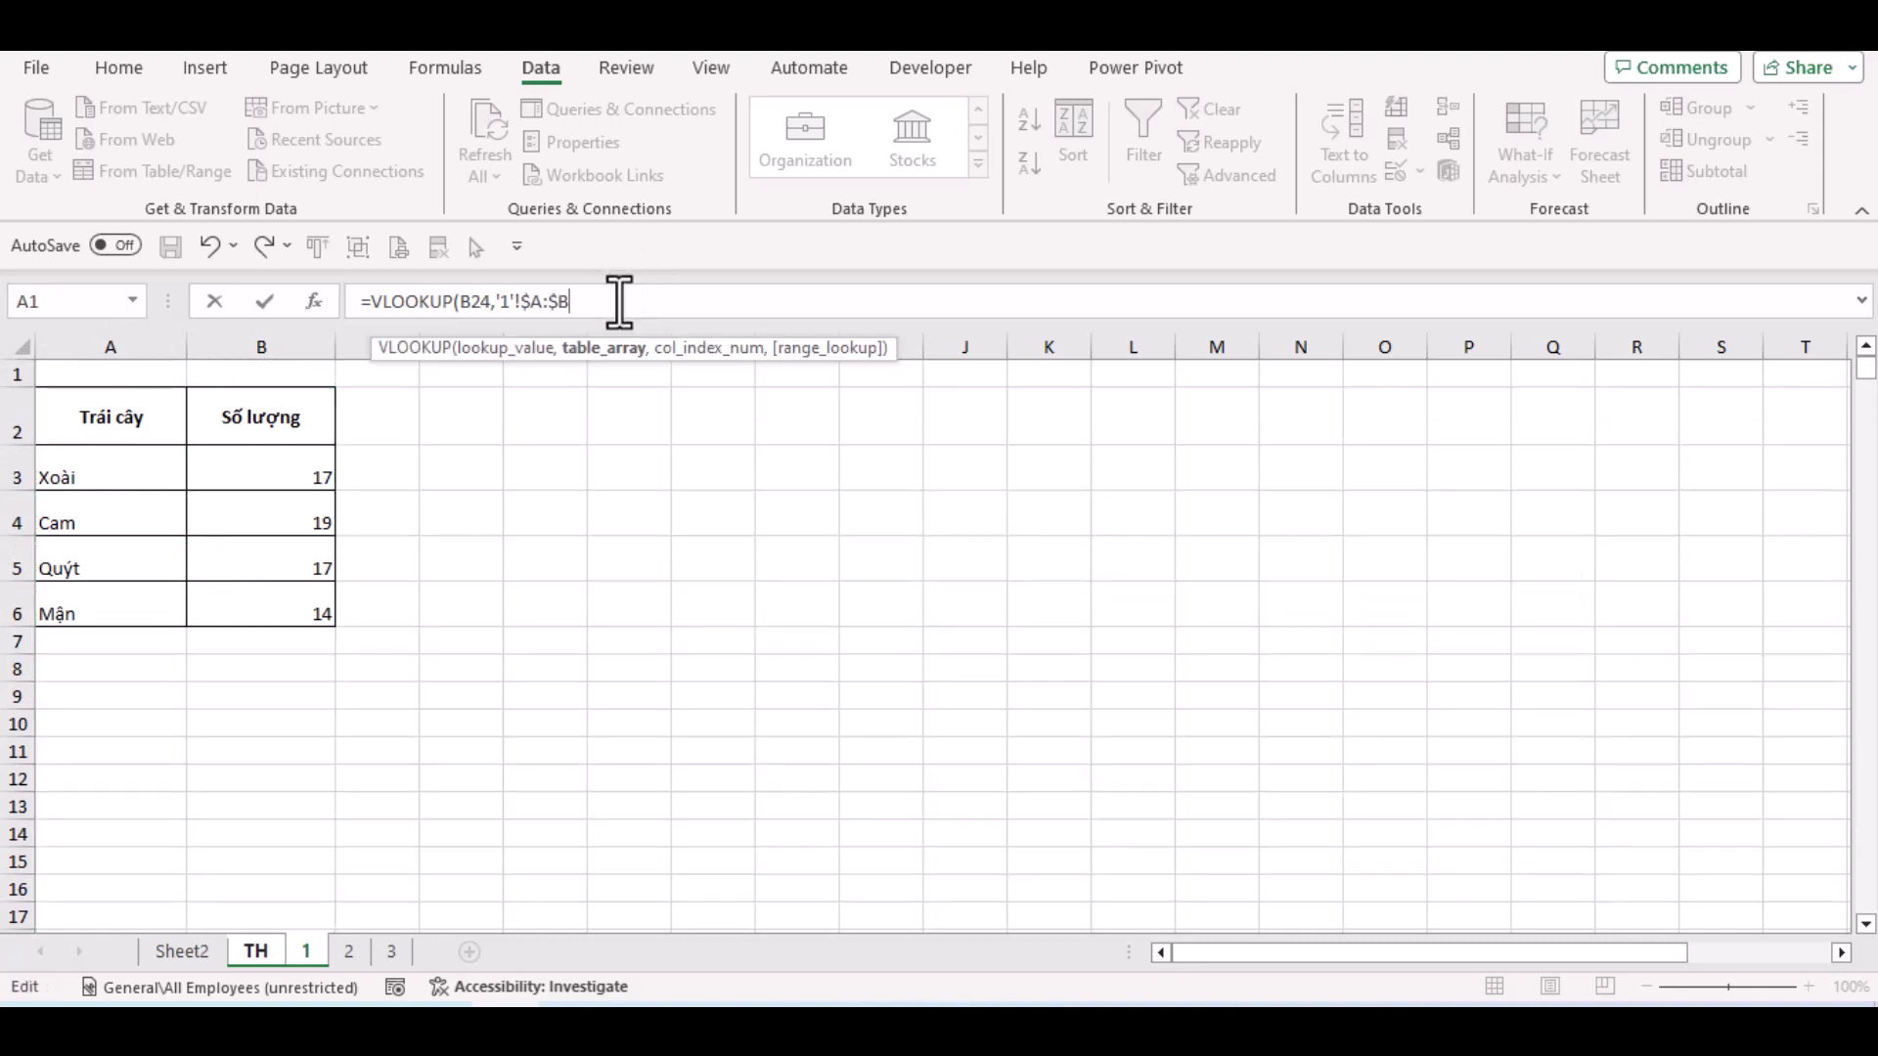
pyautogui.write(',2')
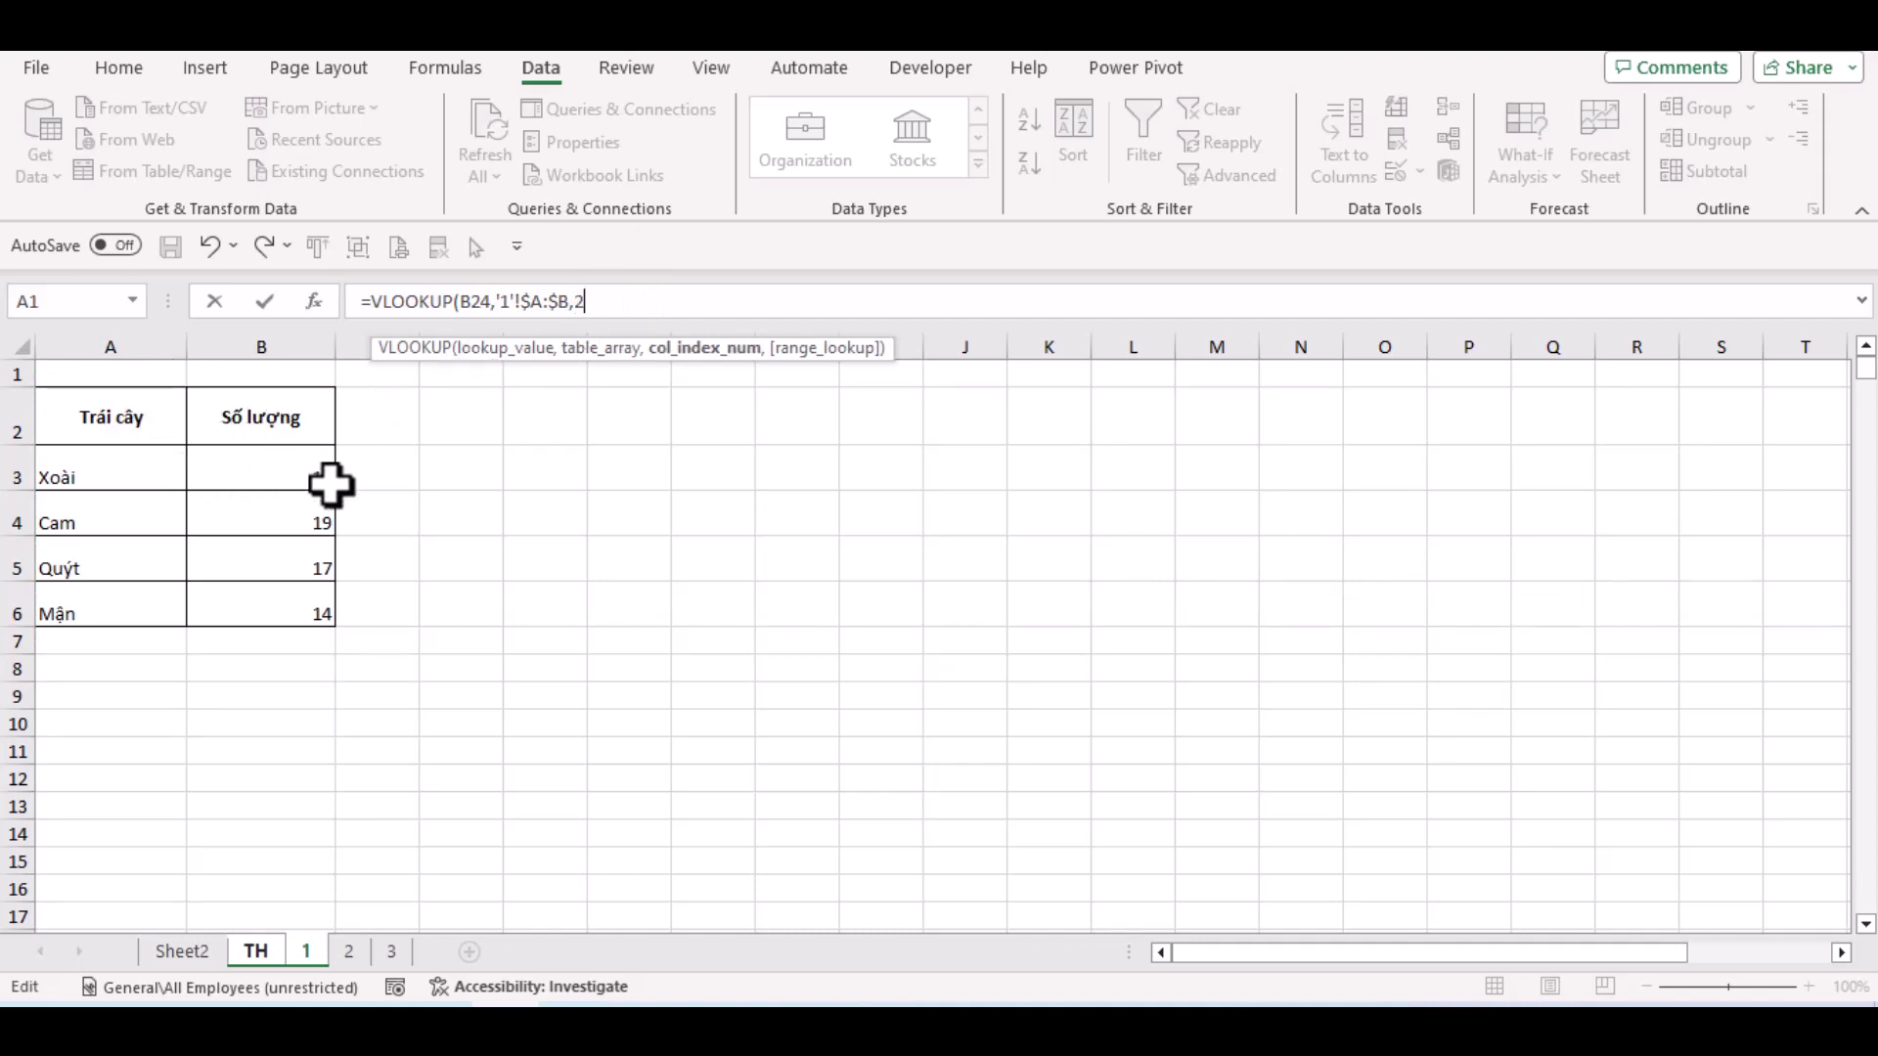
pyautogui.write(',0')
pyautogui.press('Return')
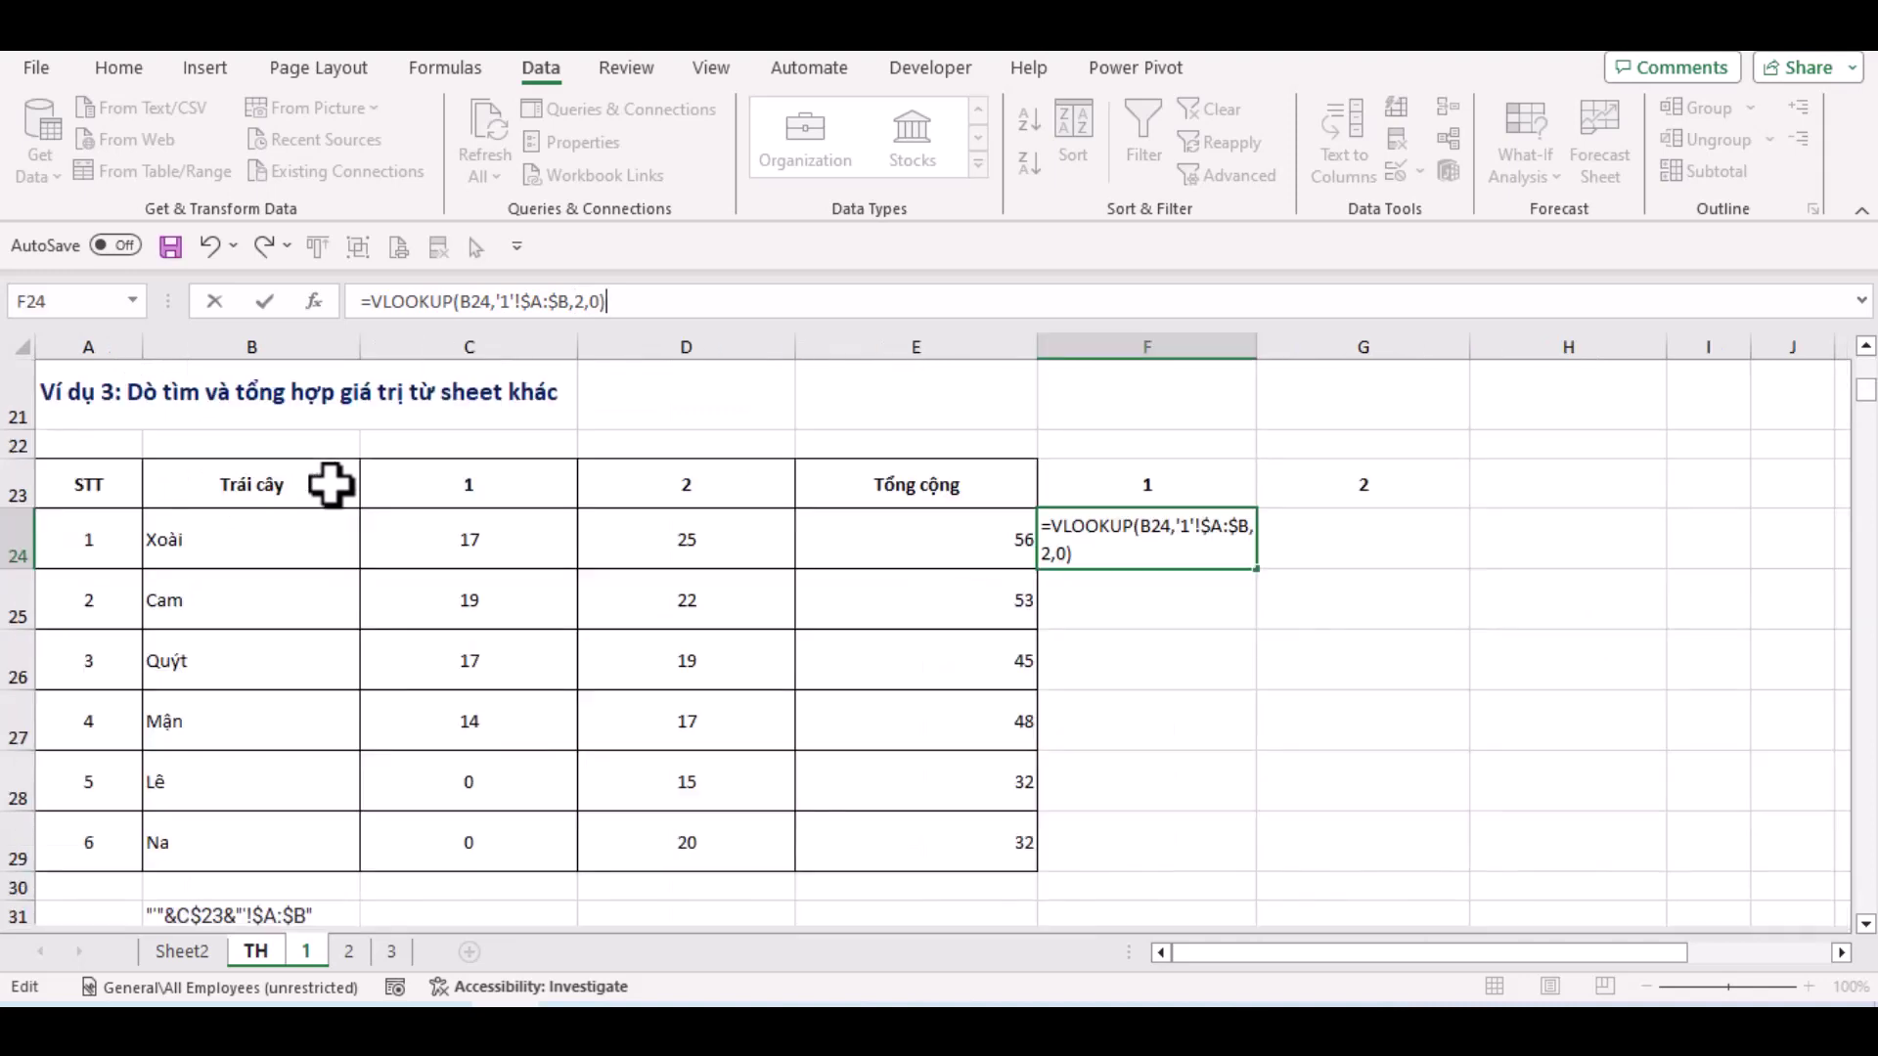
# Fill the VLOOKUP formula from F24 down to F29
pyautogui.click(1207, 534)
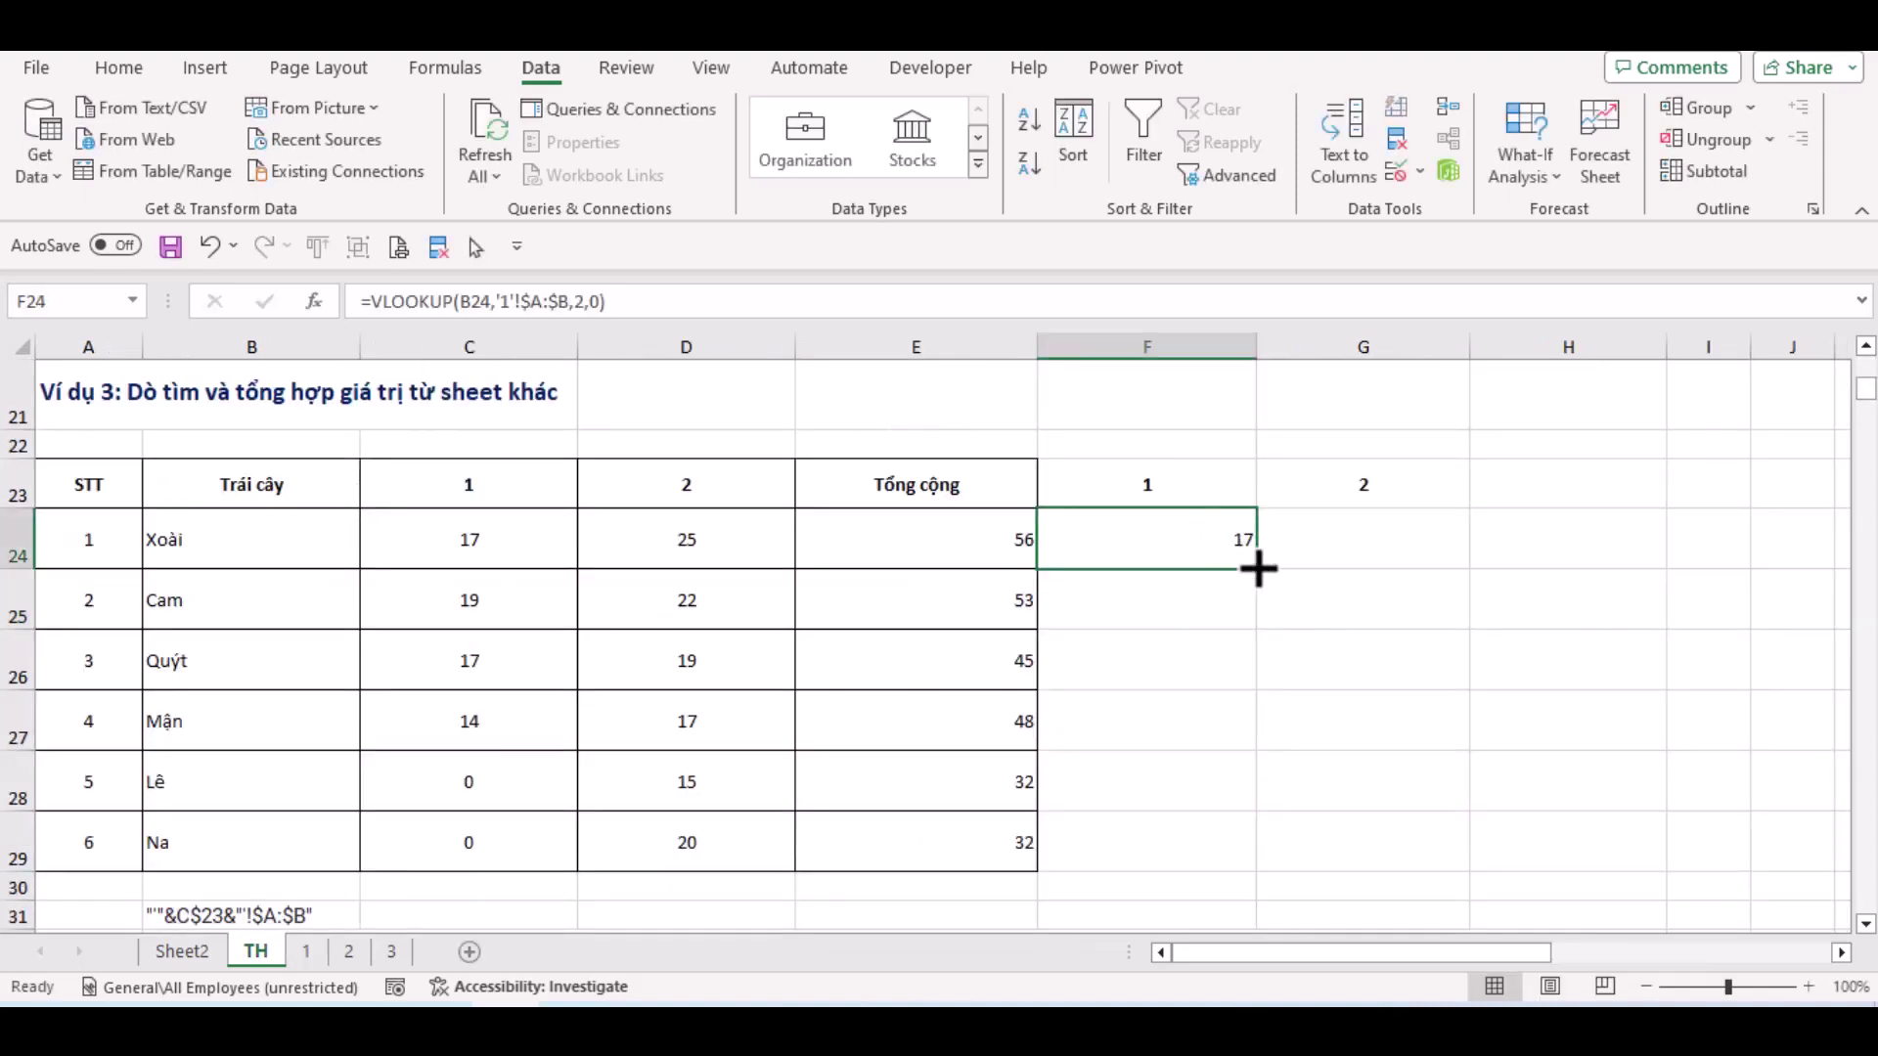
pyautogui.moveTo(1257, 568); pyautogui.dragTo(1237, 860)
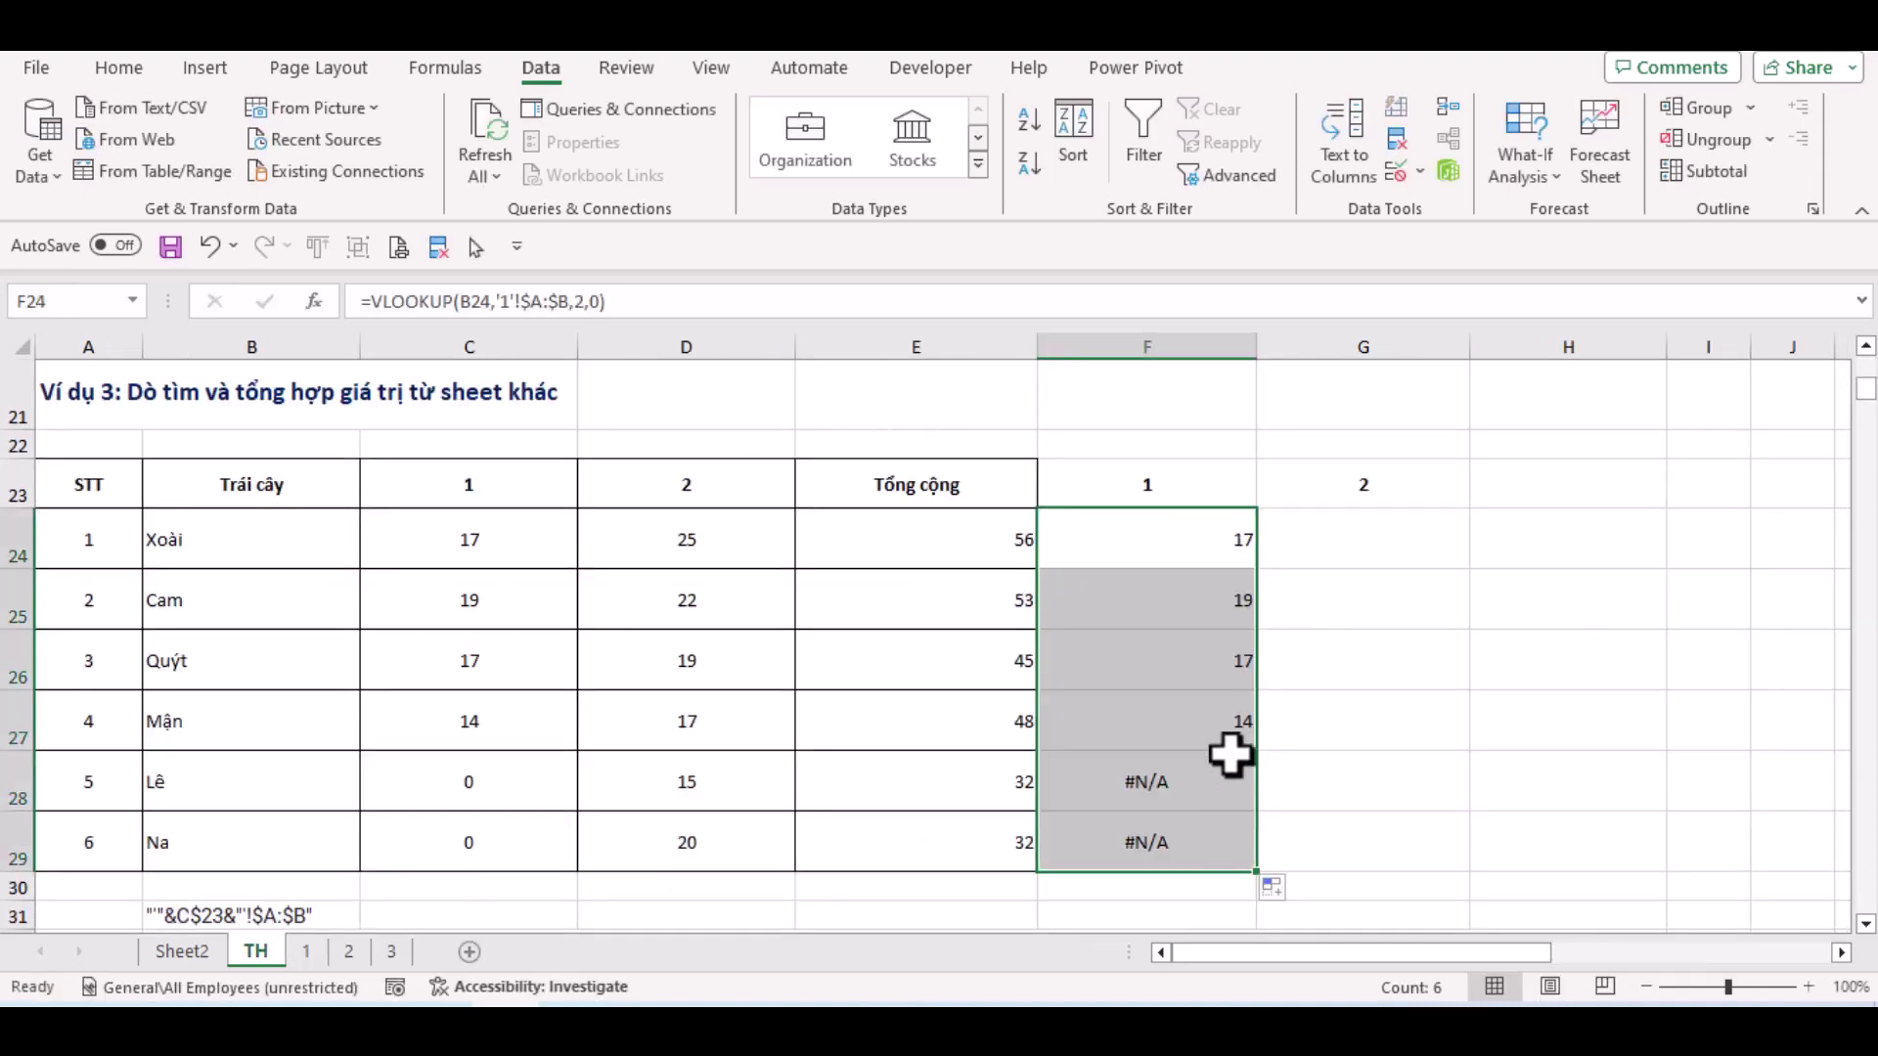
pyautogui.click(1216, 559)
pyautogui.moveTo(1216, 559); pyautogui.dragTo(1212, 822)
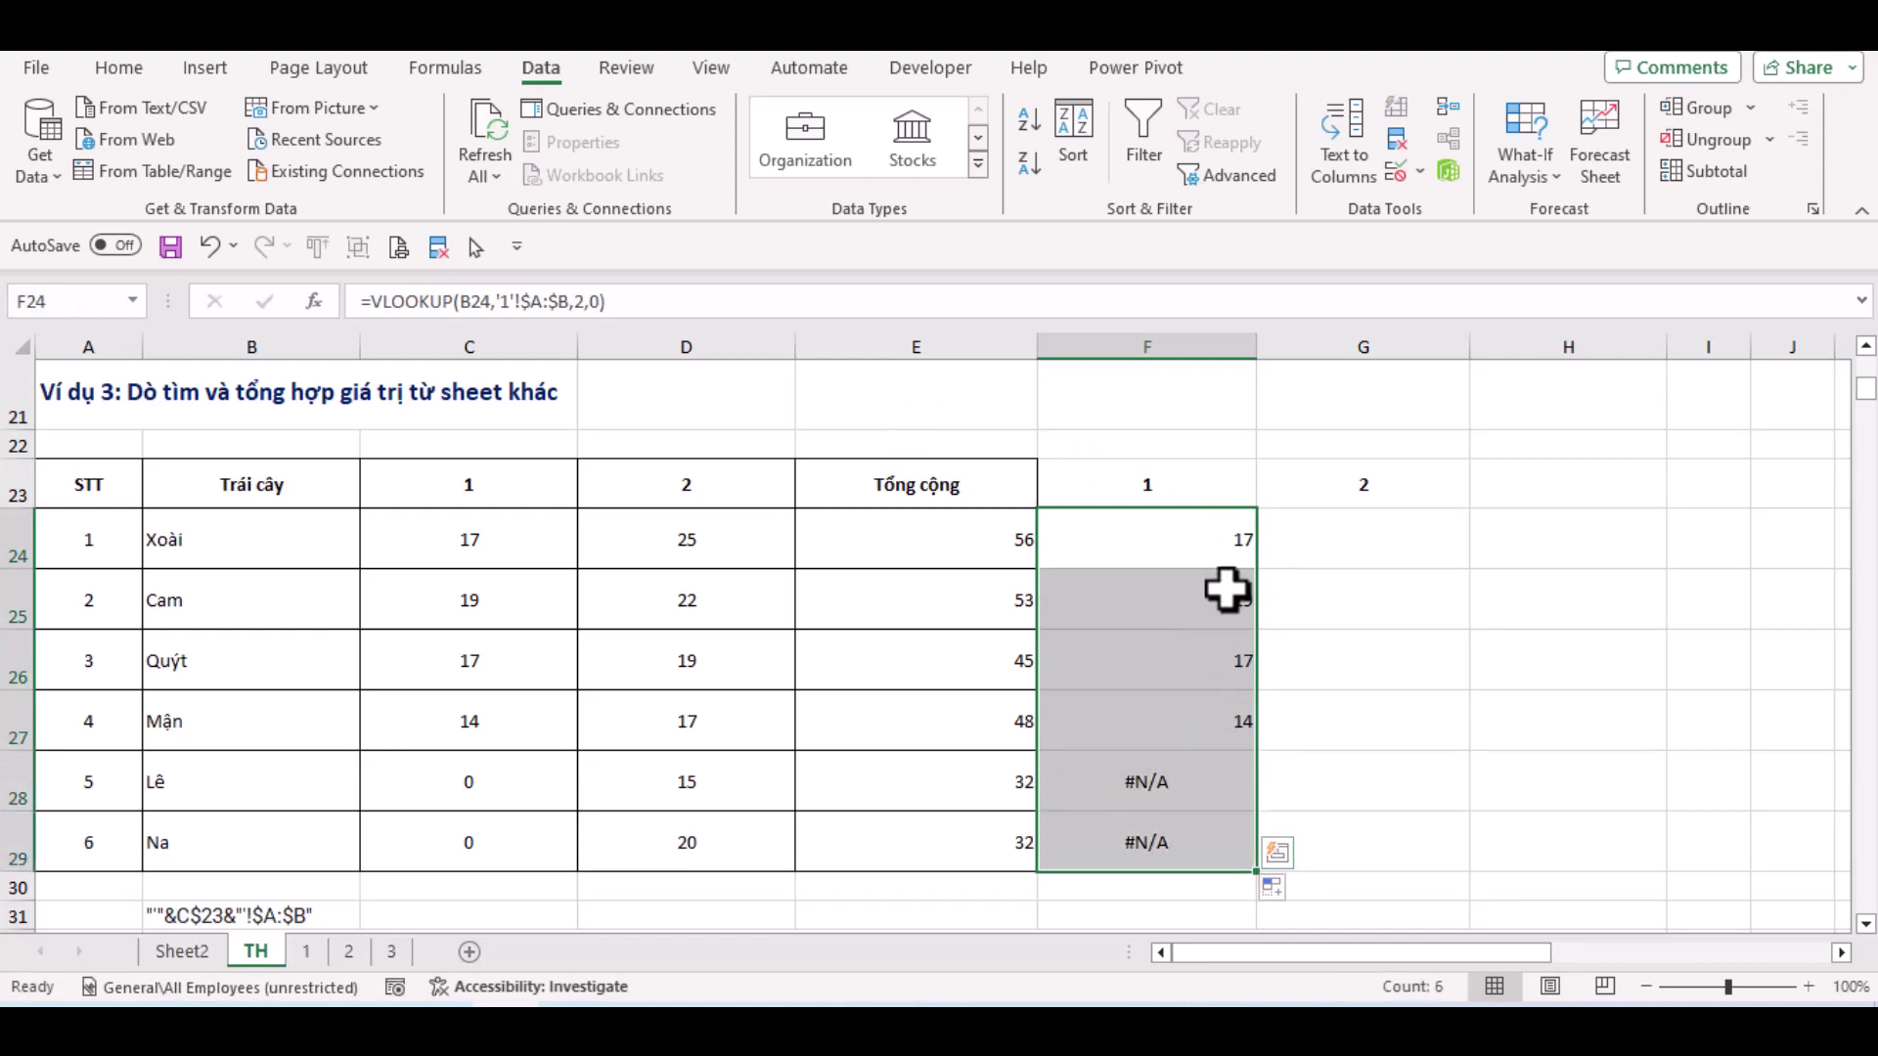
pyautogui.click(1224, 557)
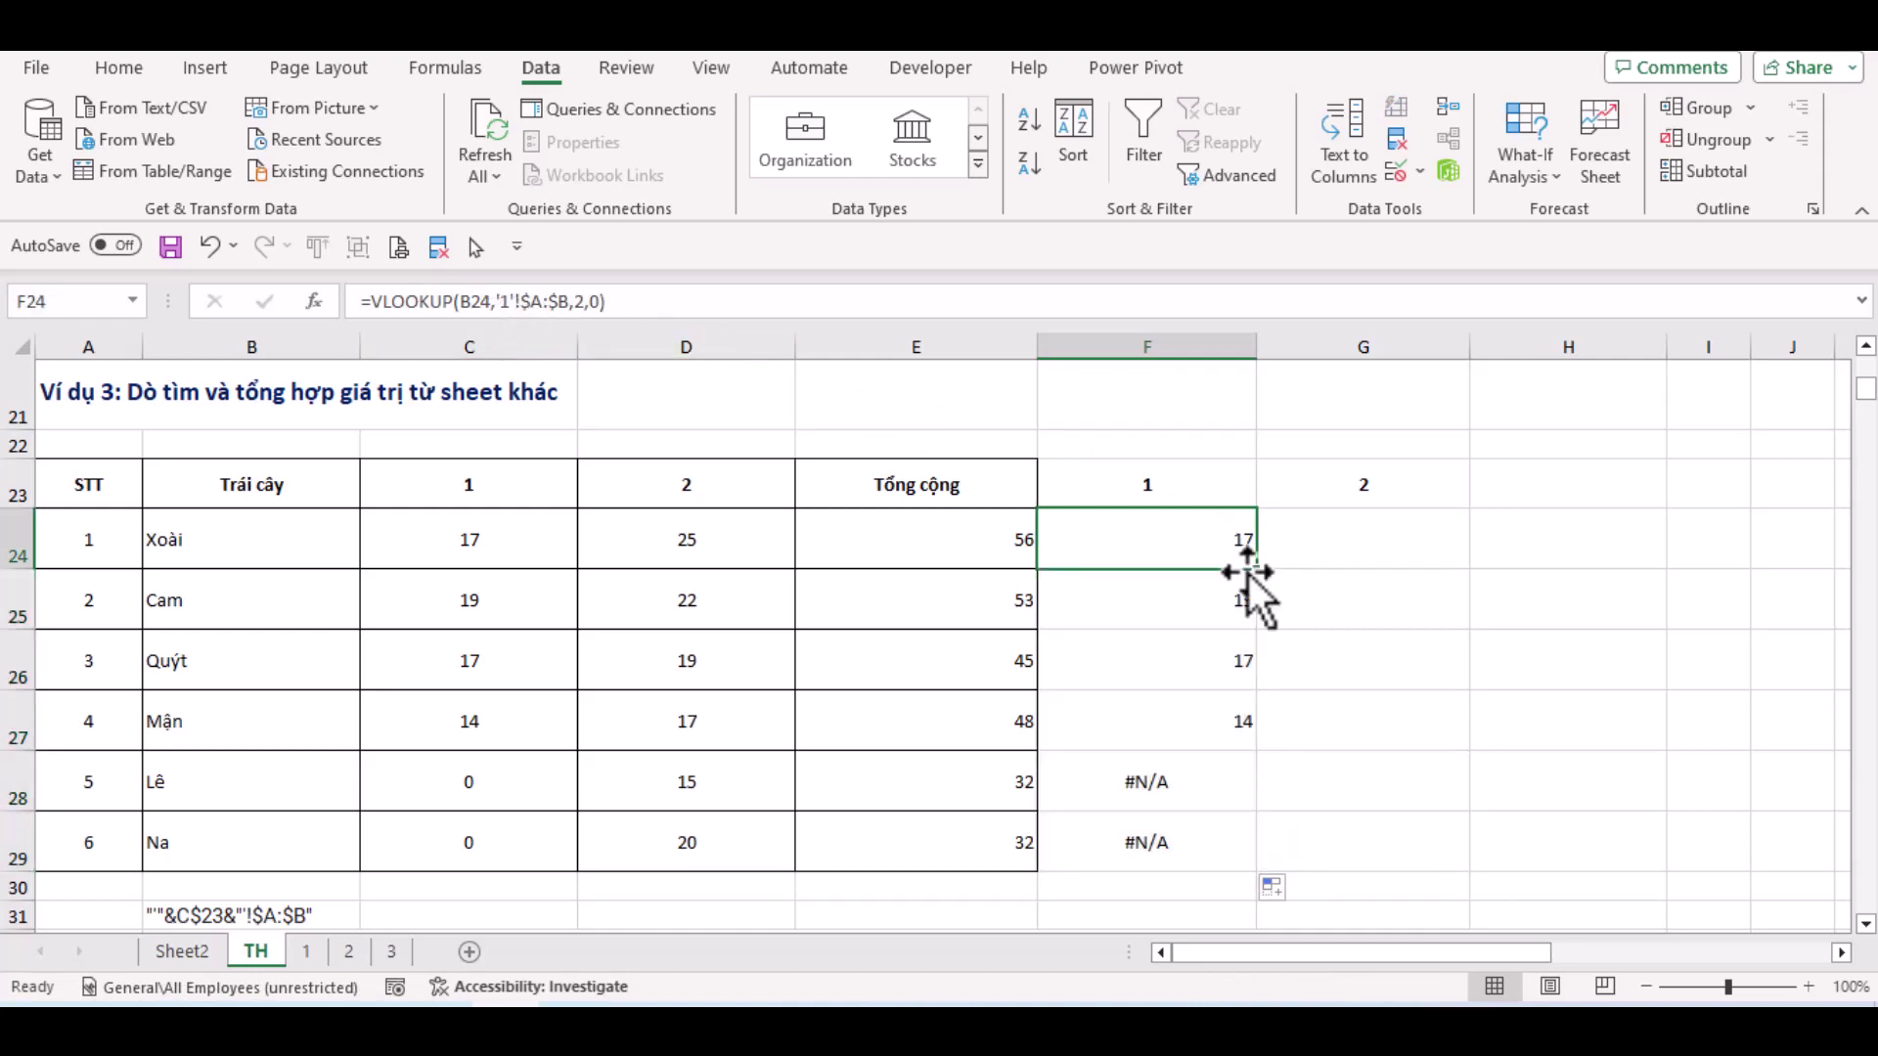
# Lock only the column of the lookup value in F24's formula, making it $B24
pyautogui.click(1415, 549)
pyautogui.click(1115, 516)
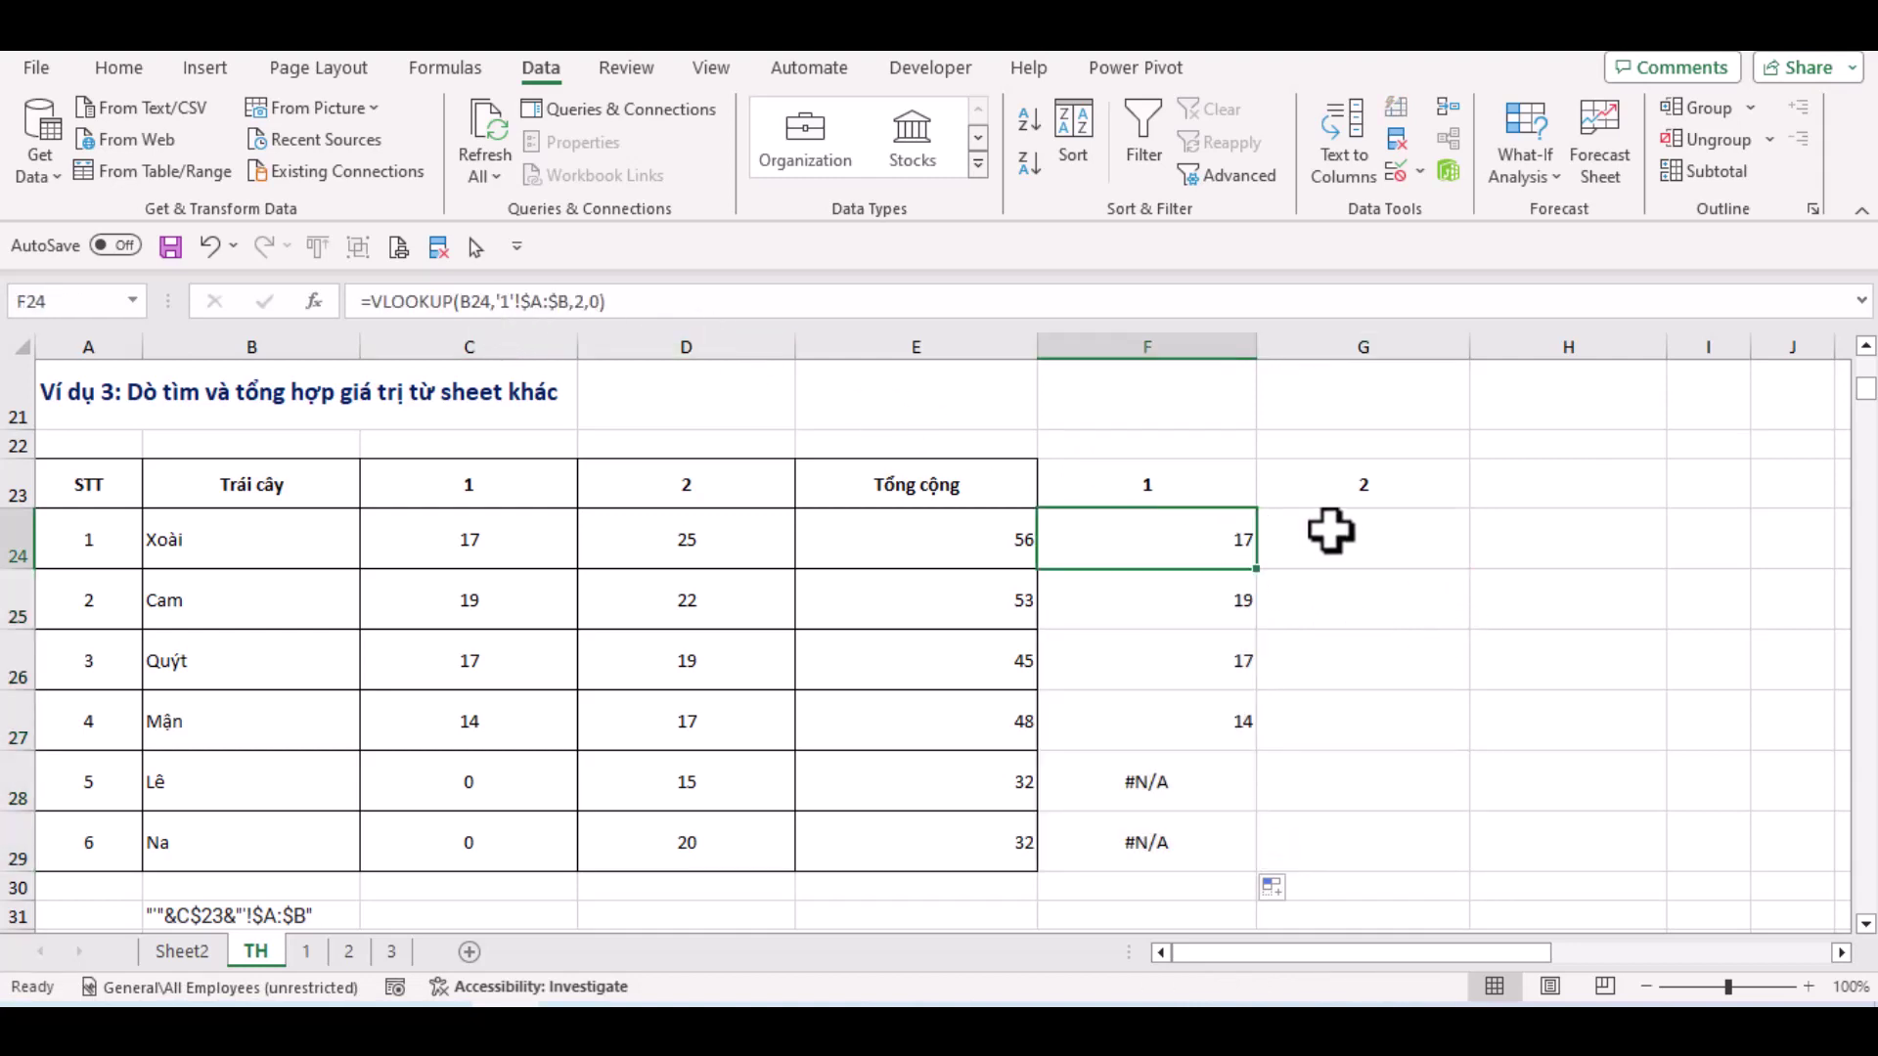
pyautogui.click(469, 301)
pyautogui.press('F4')
pyautogui.press('F4')
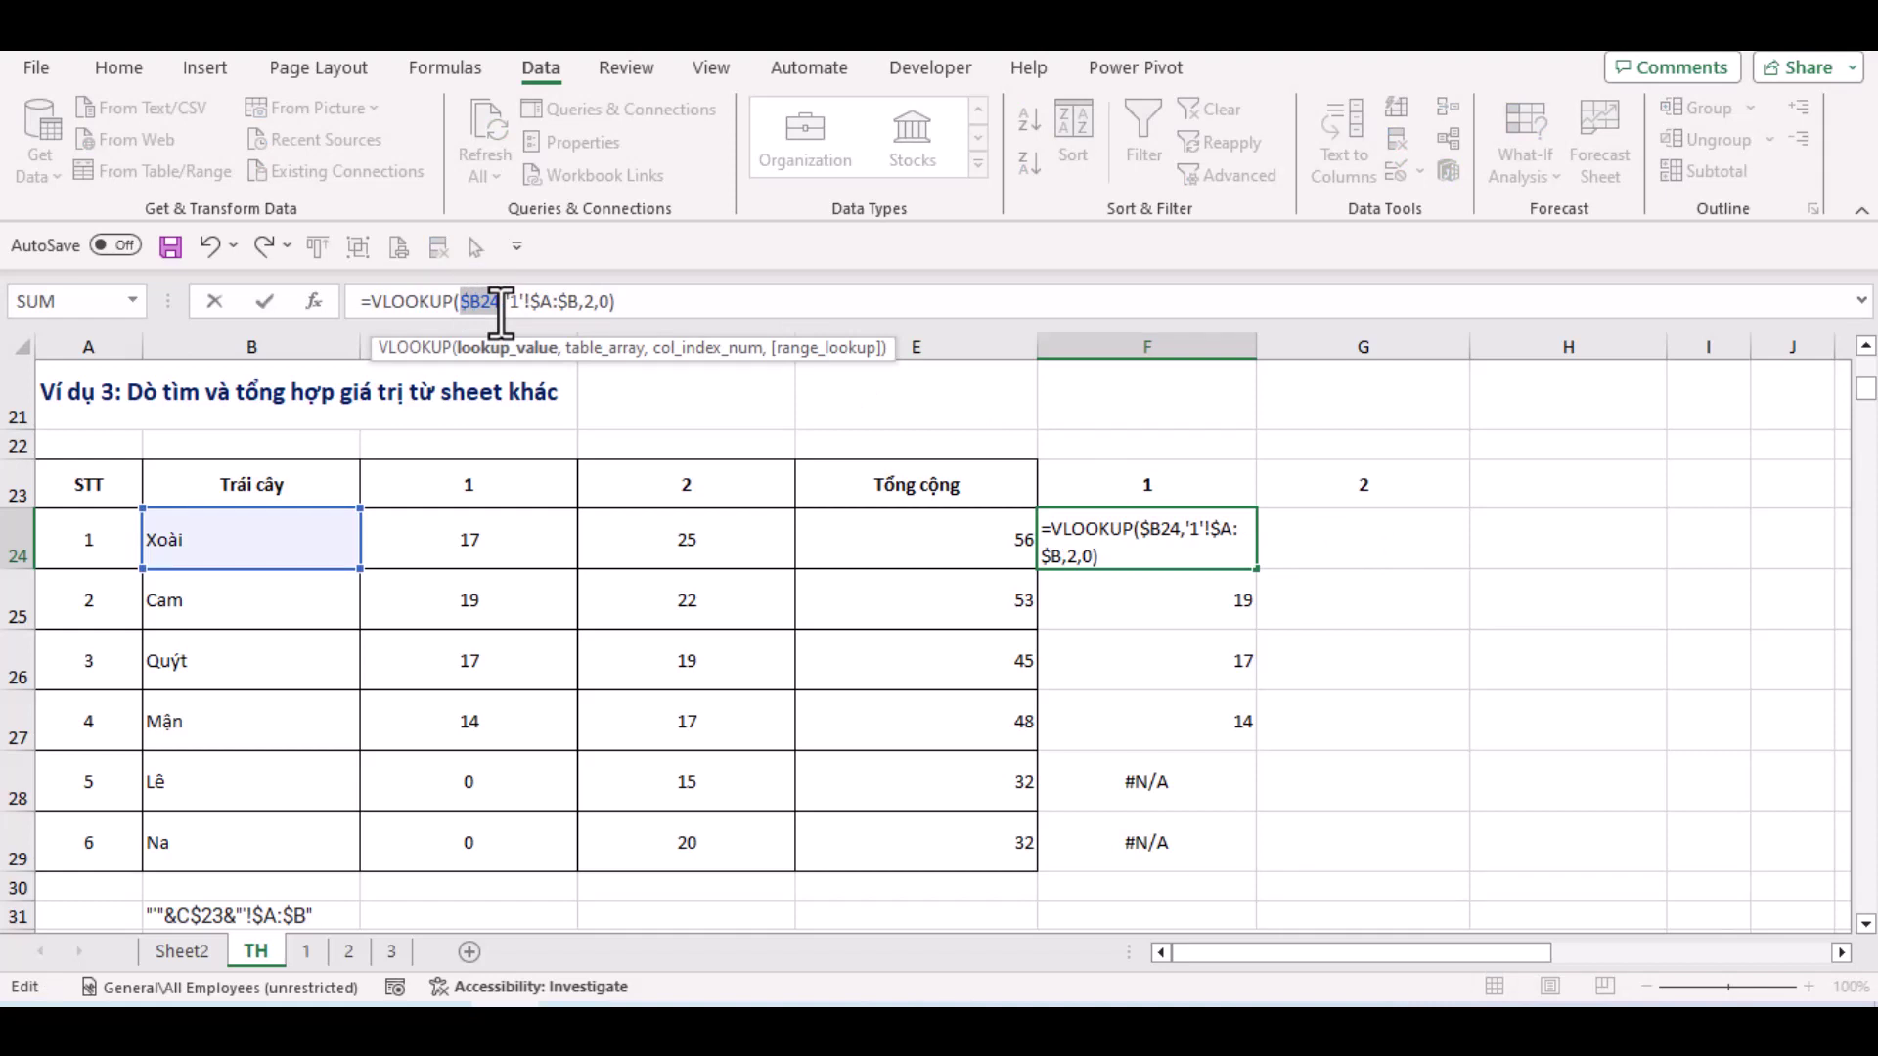
pyautogui.press('Return')
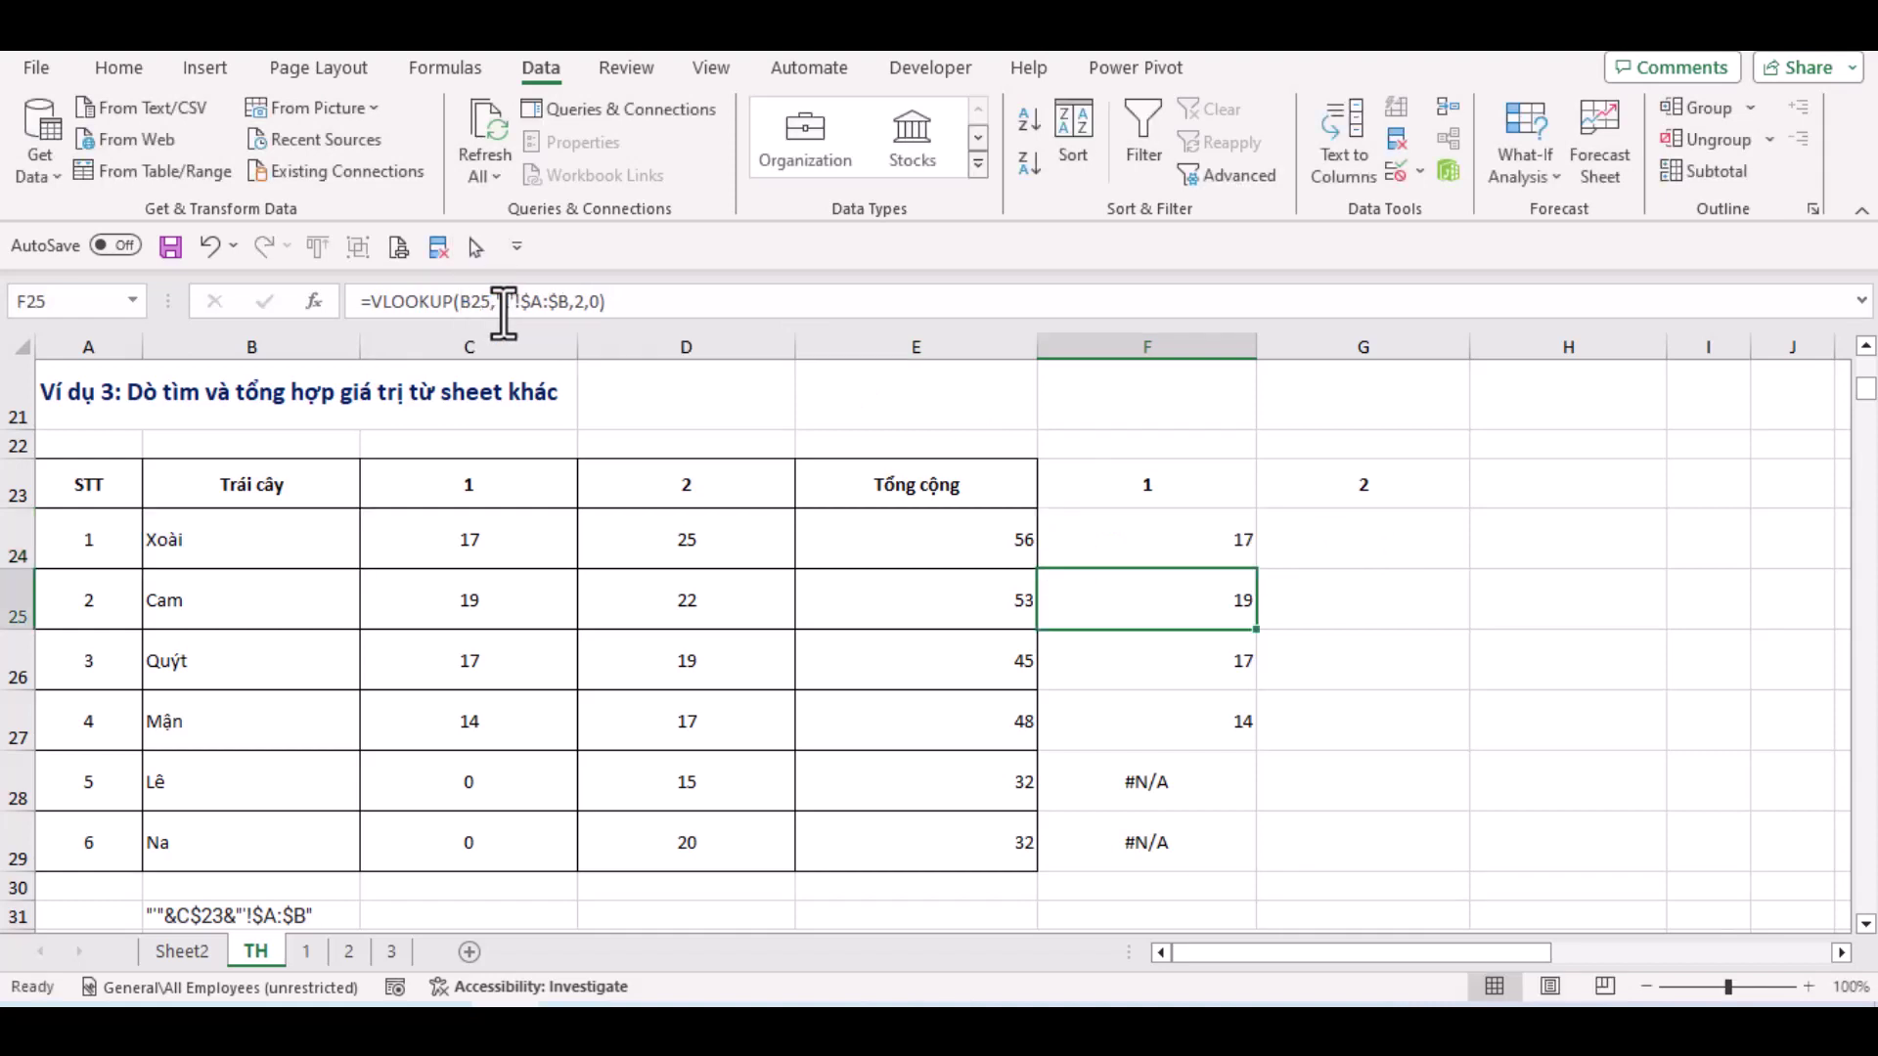
# Copy the F24 formula across to G24, fill it down to G29, and compare the two columns
pyautogui.click(1213, 547)
pyautogui.moveTo(1263, 571); pyautogui.dragTo(1438, 537)
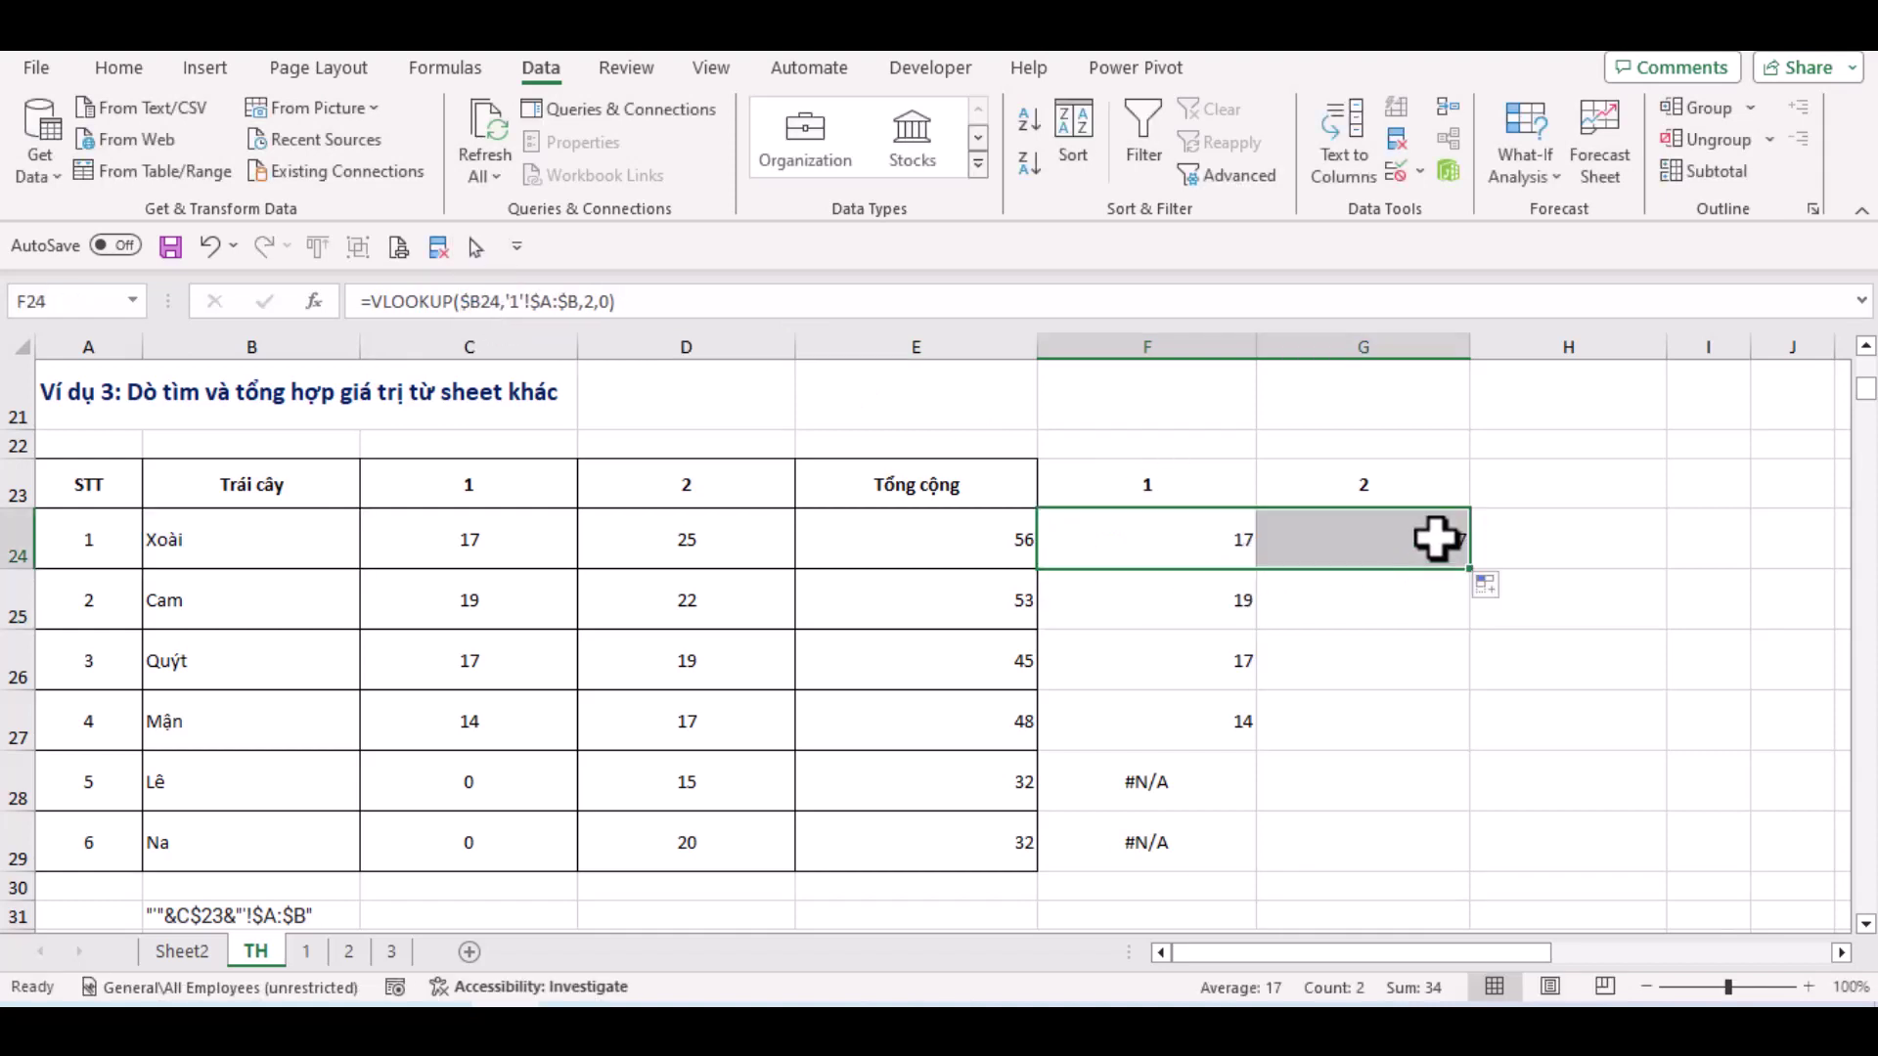
pyautogui.click(1434, 537)
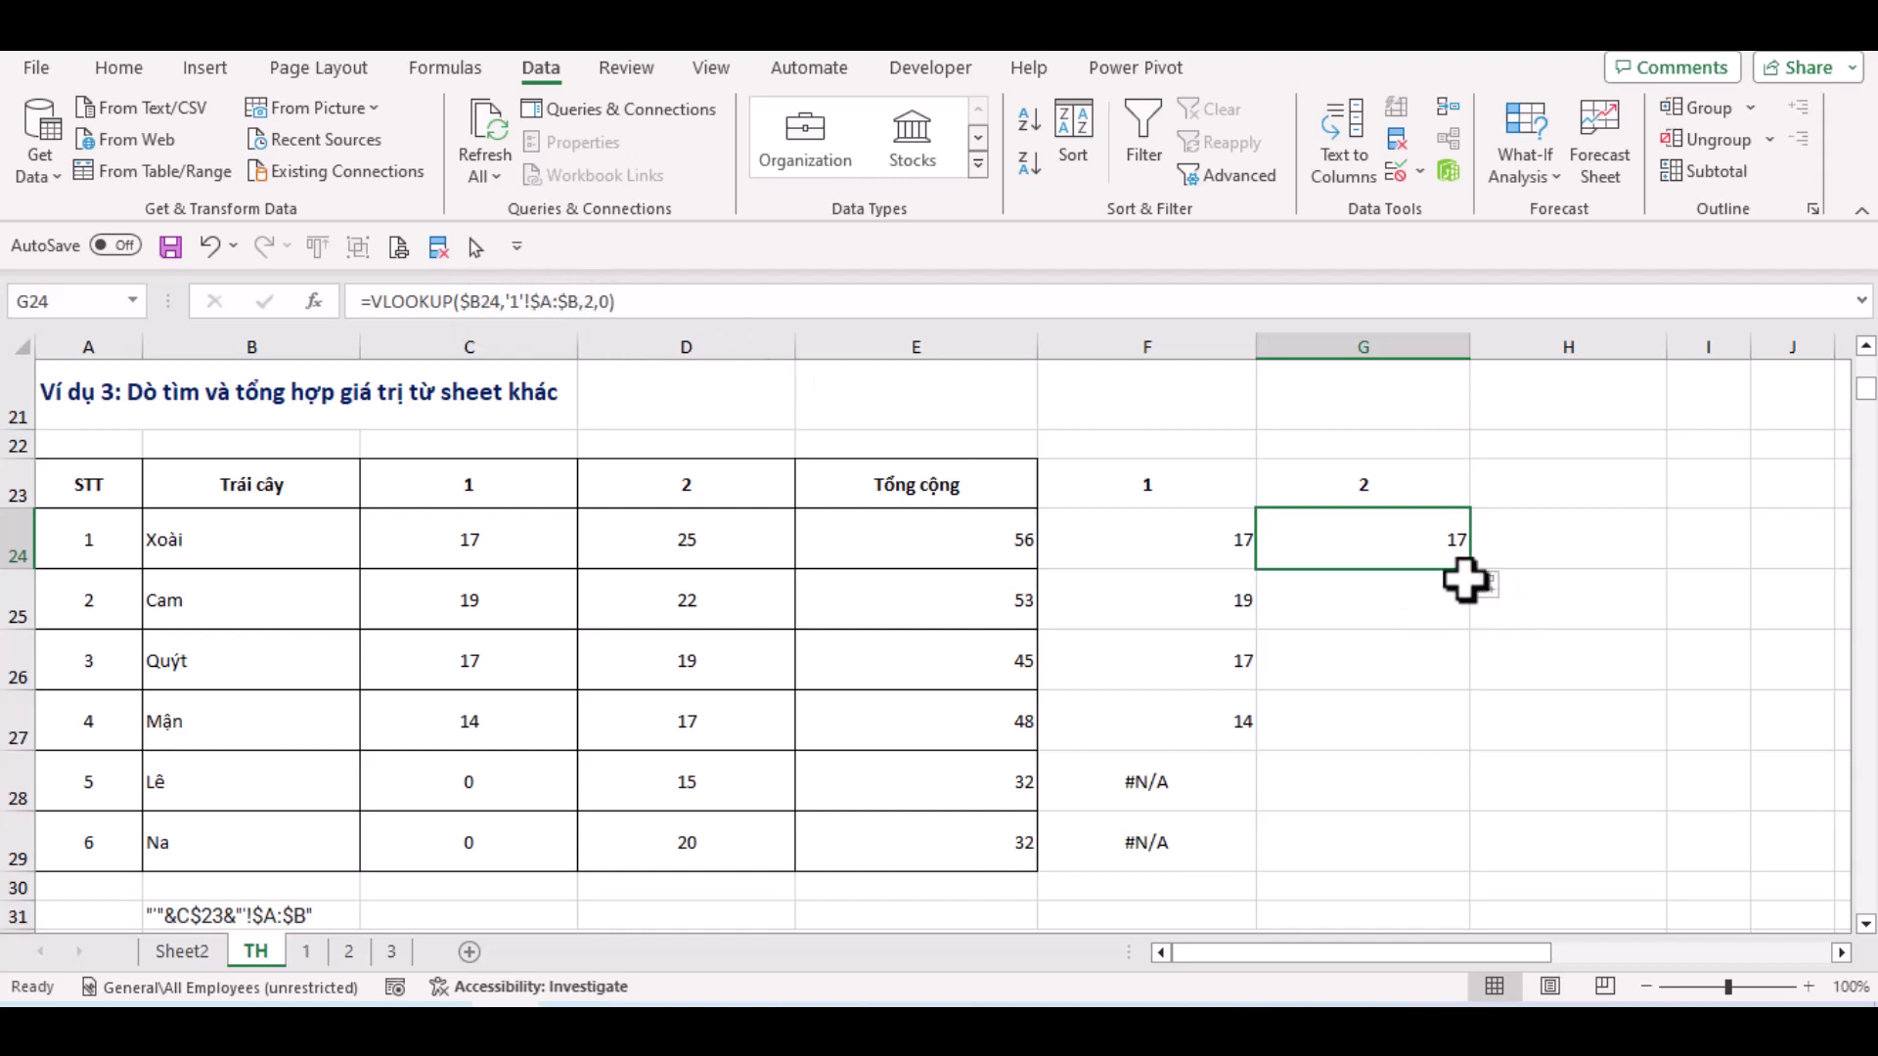
pyautogui.moveTo(1470, 580); pyautogui.dragTo(1438, 856)
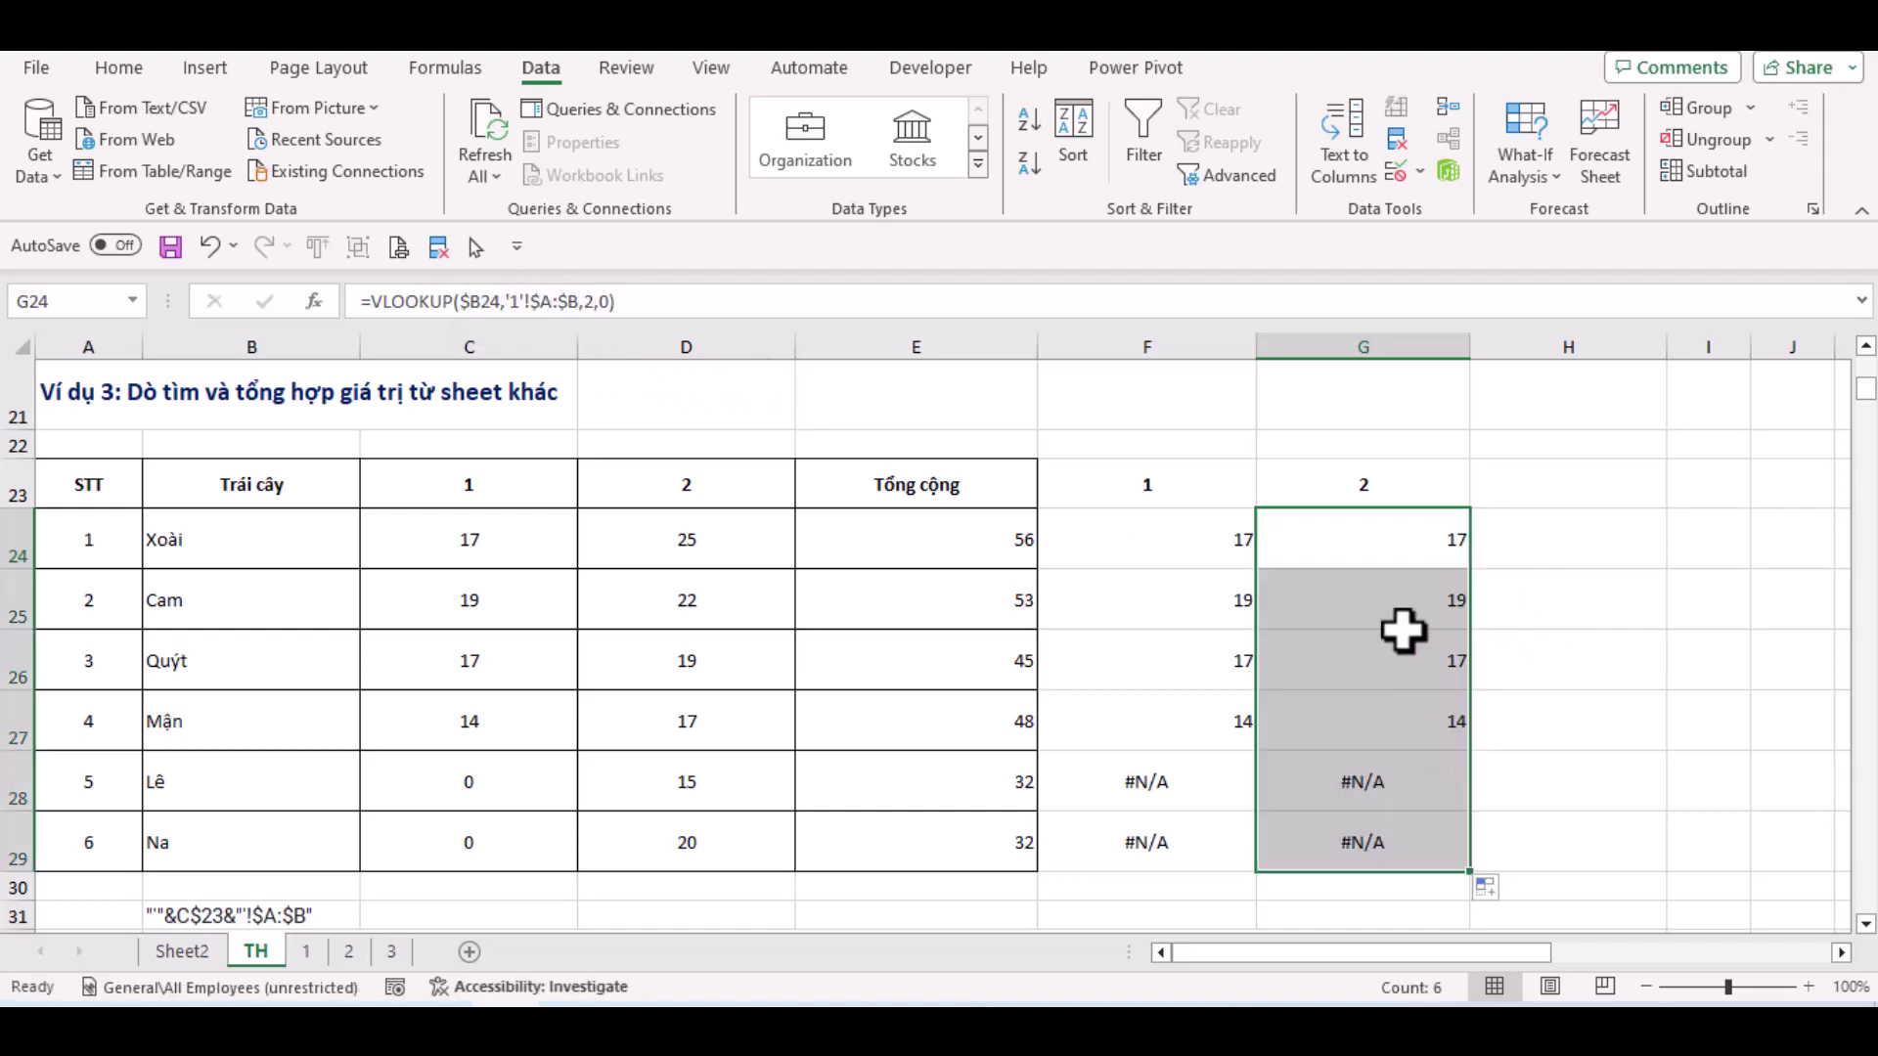
pyautogui.click(1390, 541)
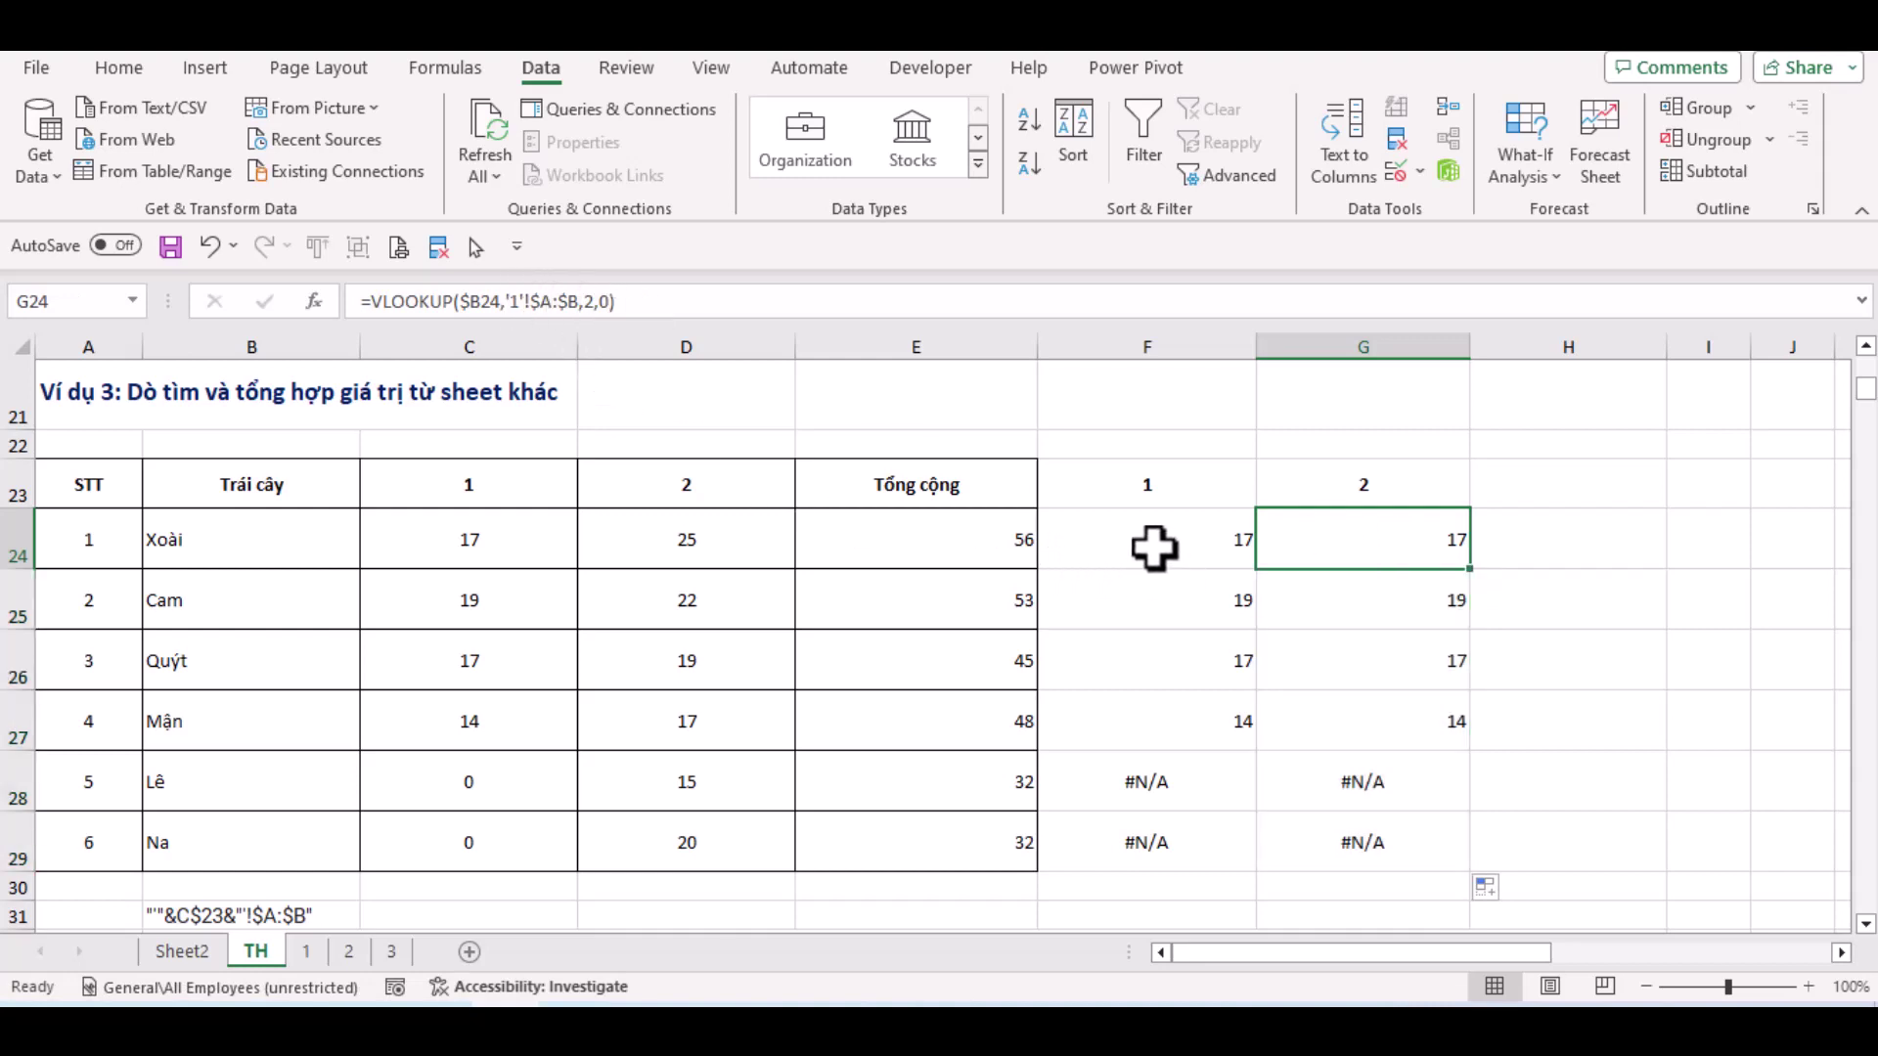
pyautogui.moveTo(1153, 545); pyautogui.dragTo(1166, 797)
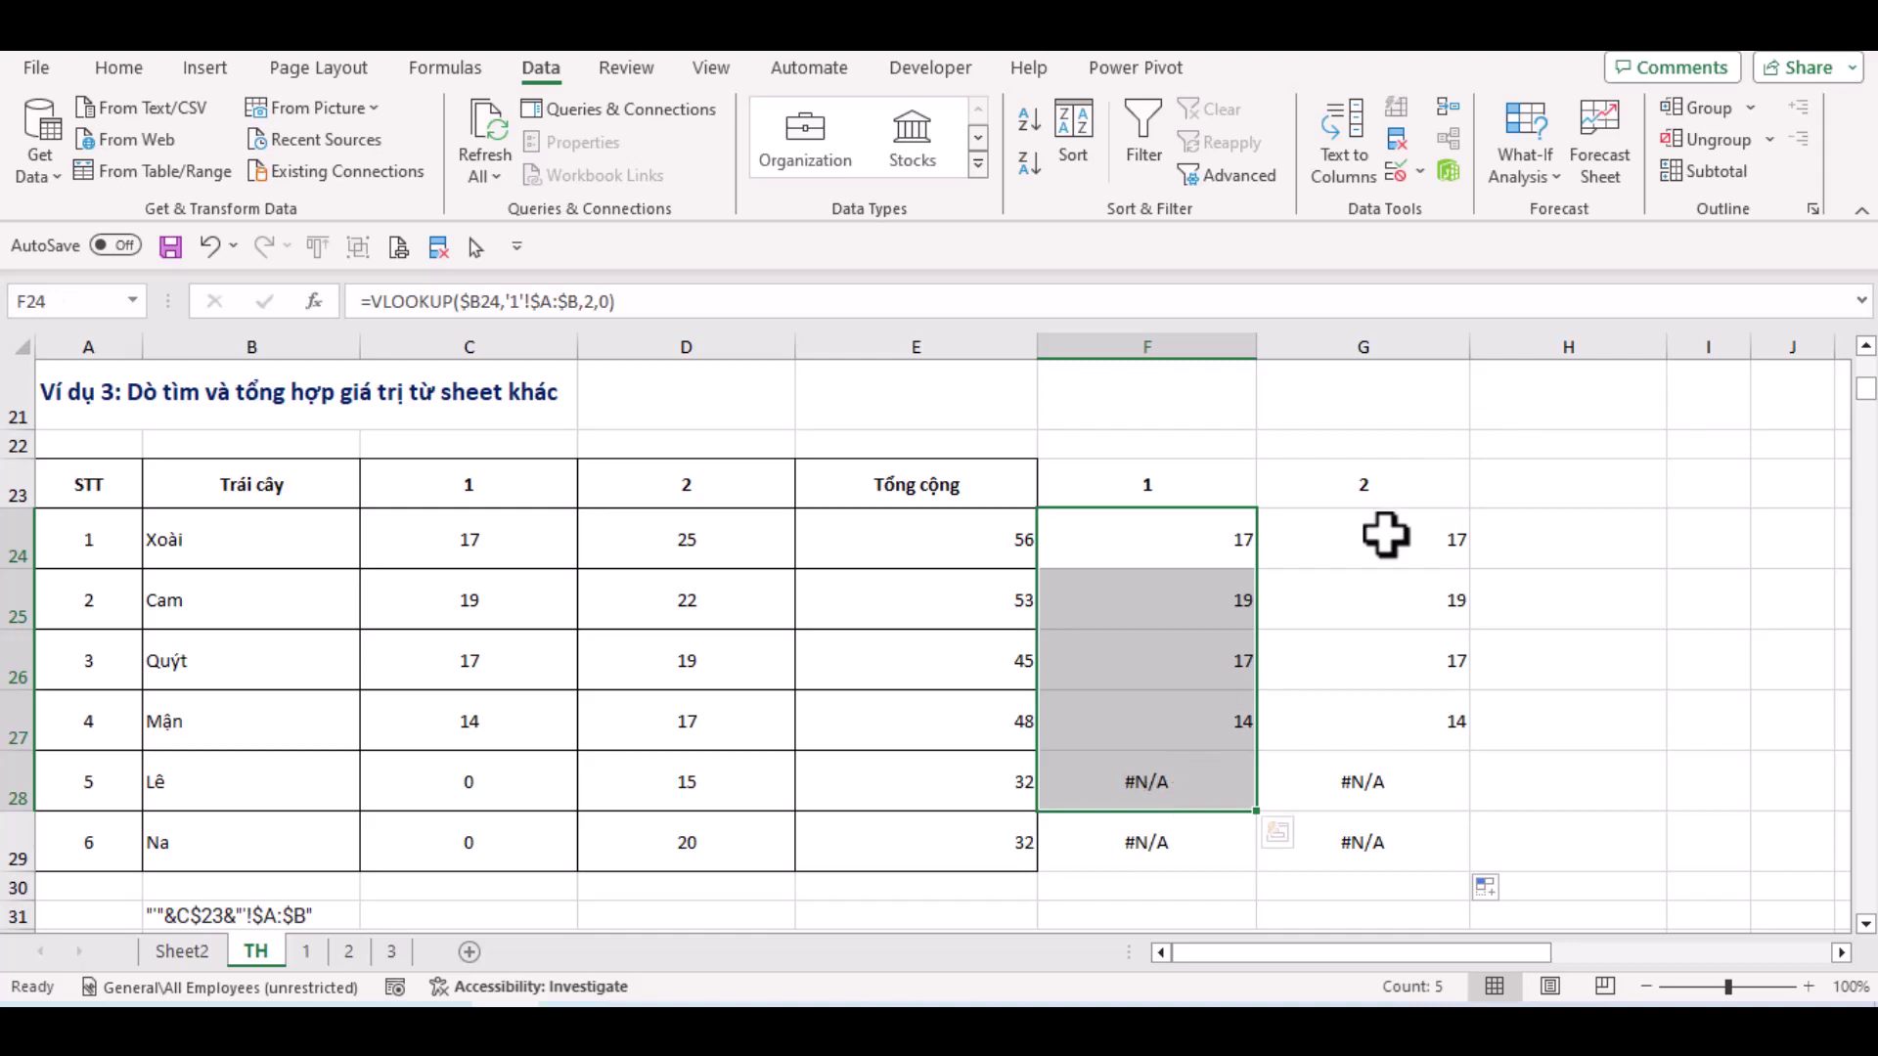
pyautogui.moveTo(1387, 537); pyautogui.dragTo(1324, 827)
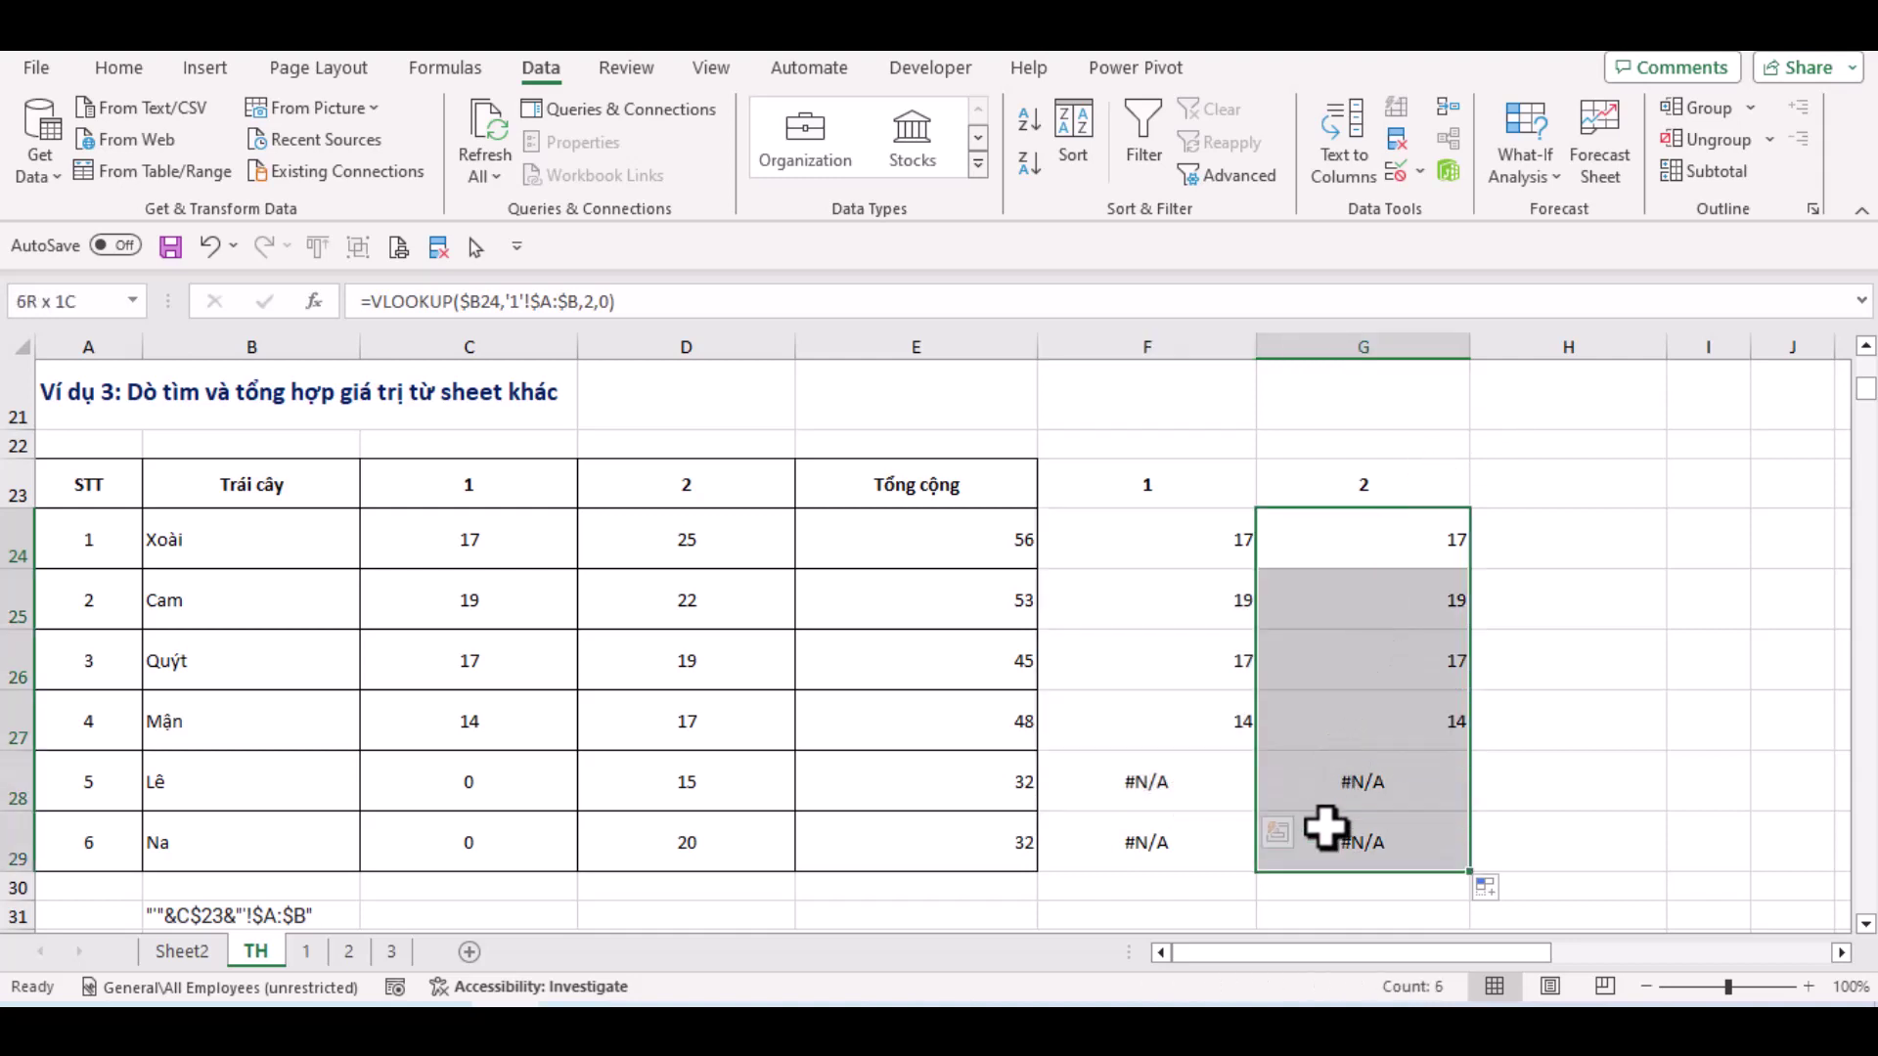
pyautogui.click(1325, 534)
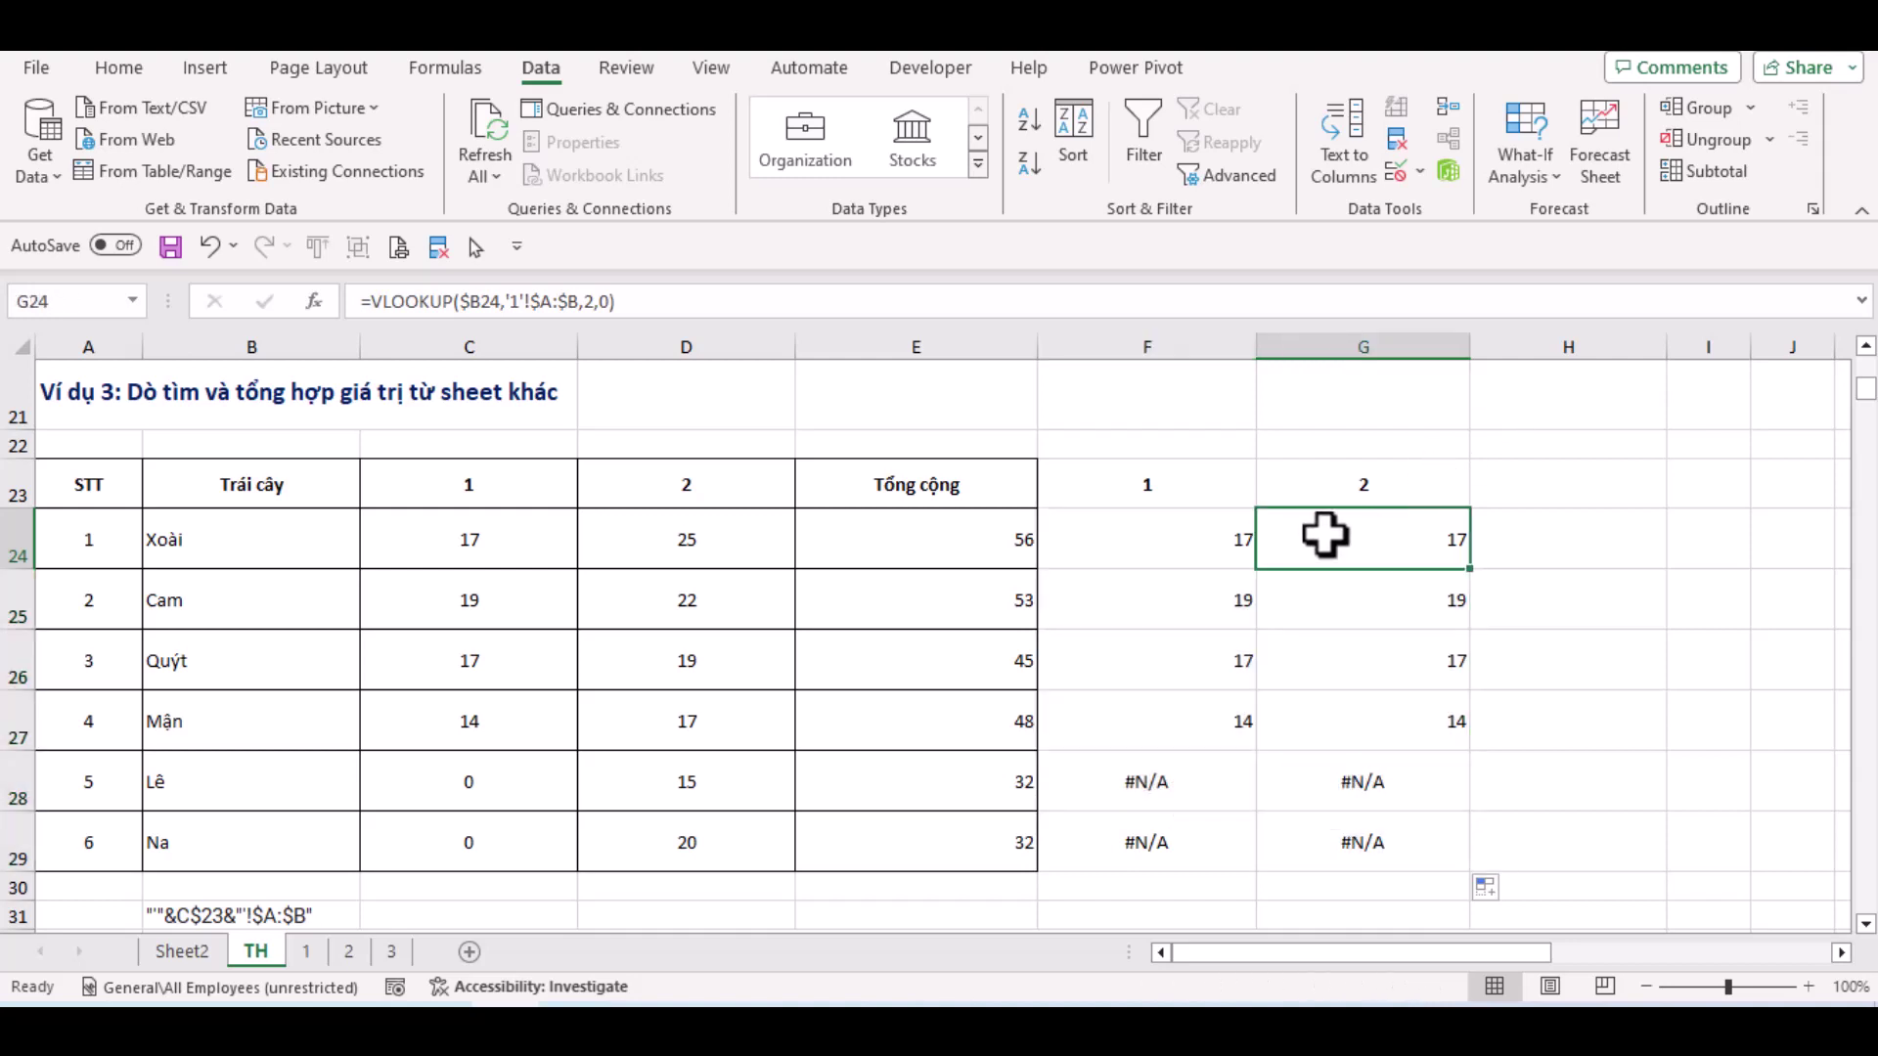
# Change the sheet reference in G24's VLOOKUP to '2' and refill the formula down to G29
pyautogui.click(522, 303)
pyautogui.write('2')
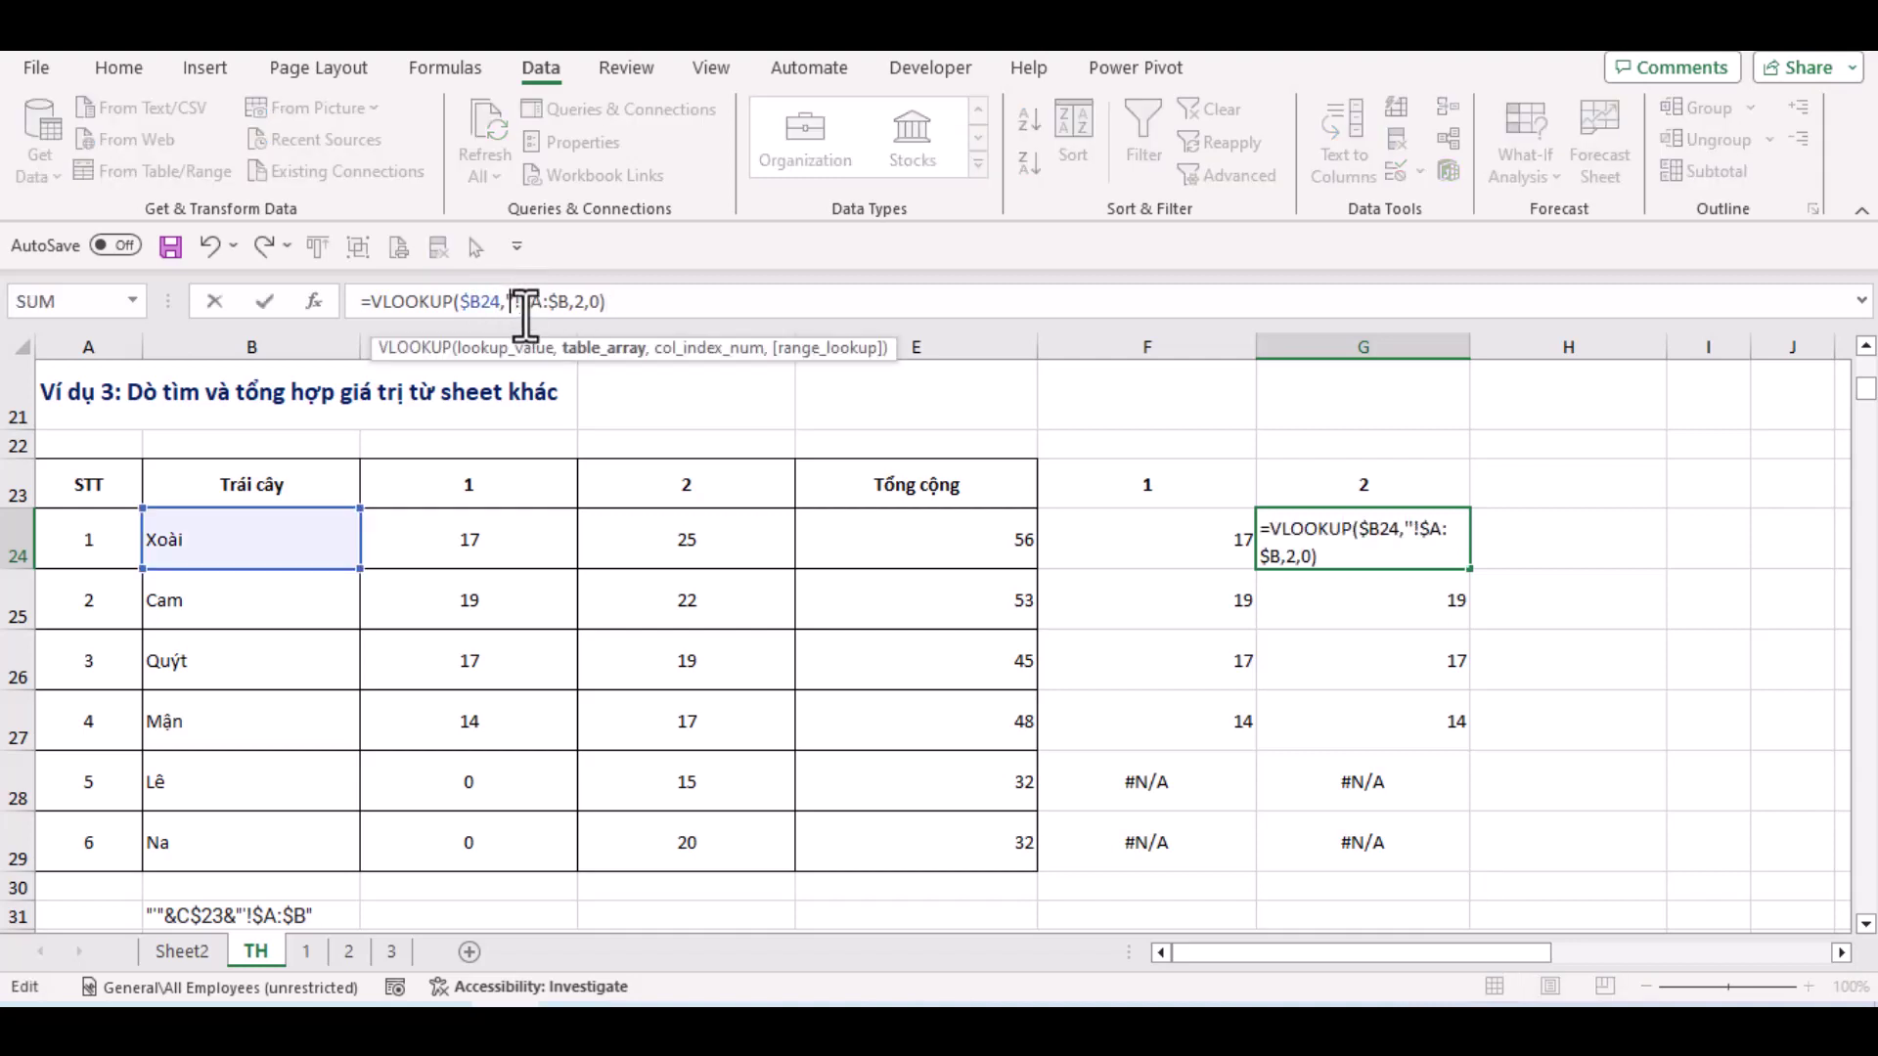
pyautogui.press('Return')
pyautogui.click(1418, 525)
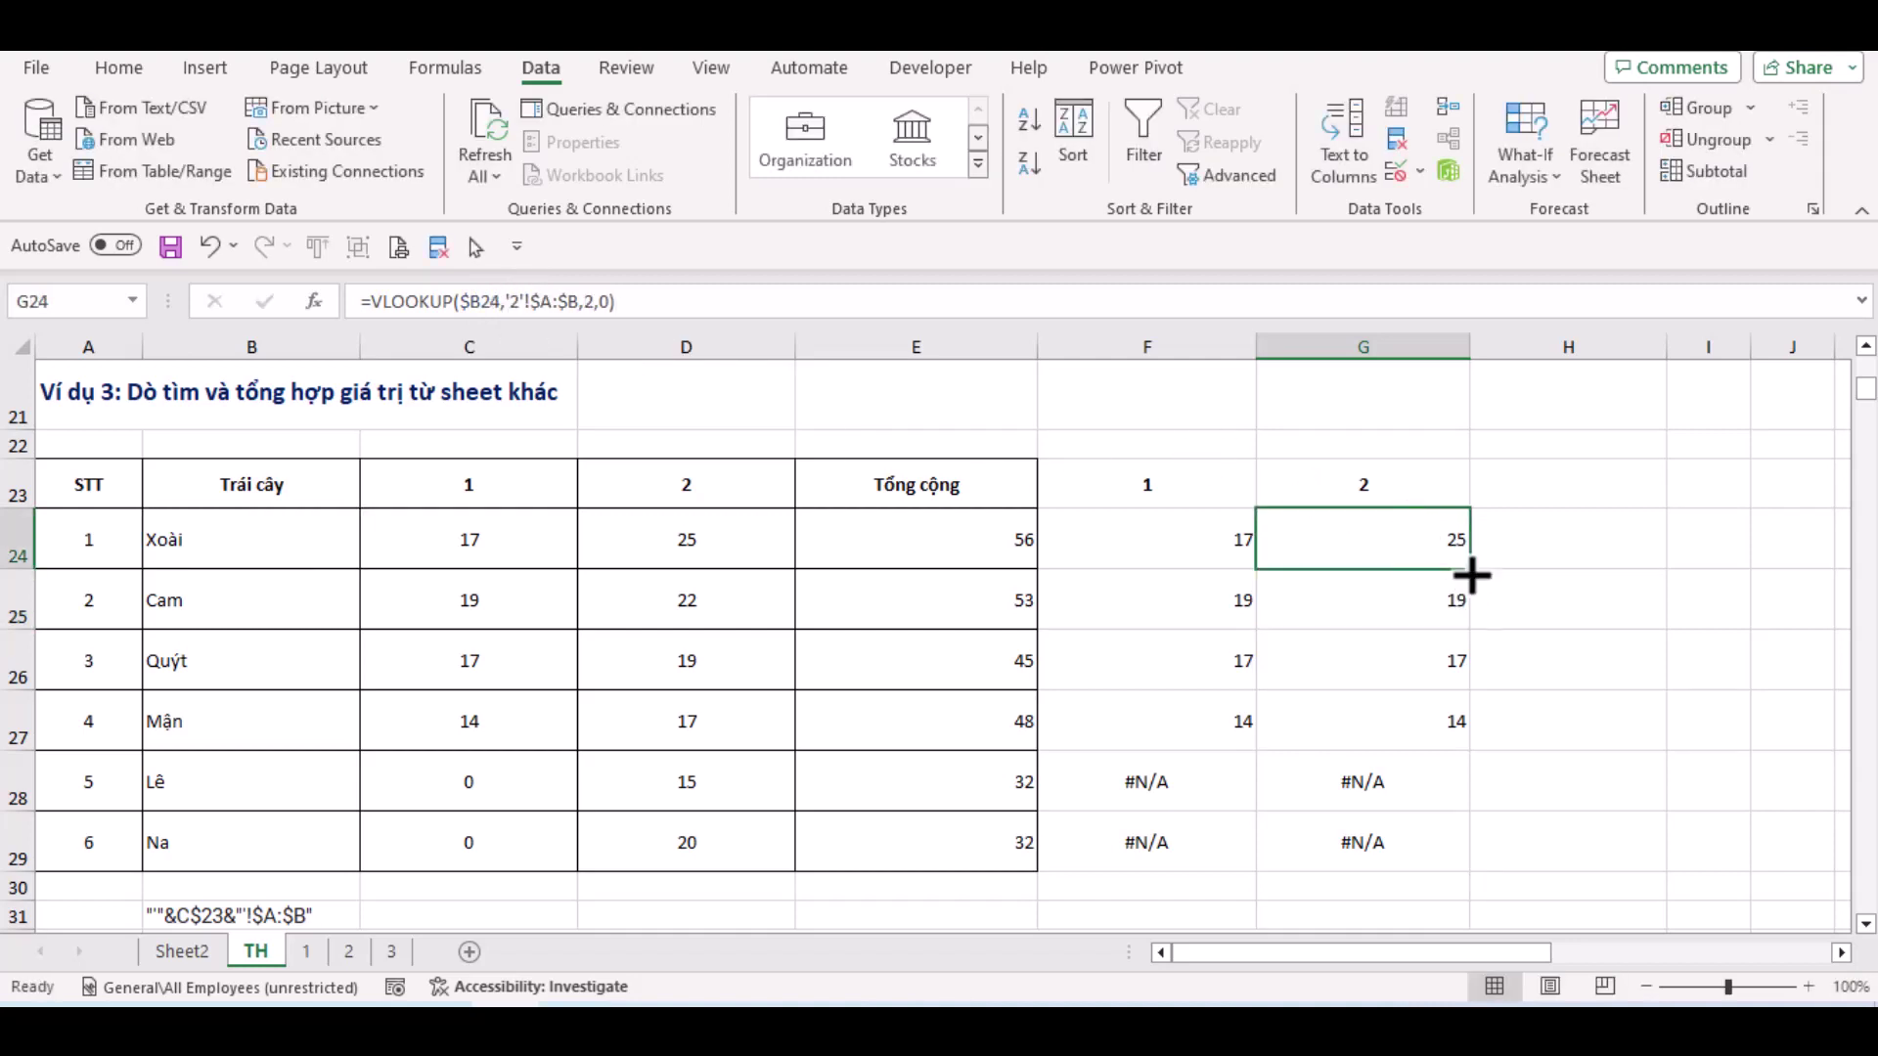
pyautogui.doubleClick(1469, 569)
pyautogui.click(1365, 552)
pyautogui.moveTo(1365, 552); pyautogui.dragTo(1366, 855)
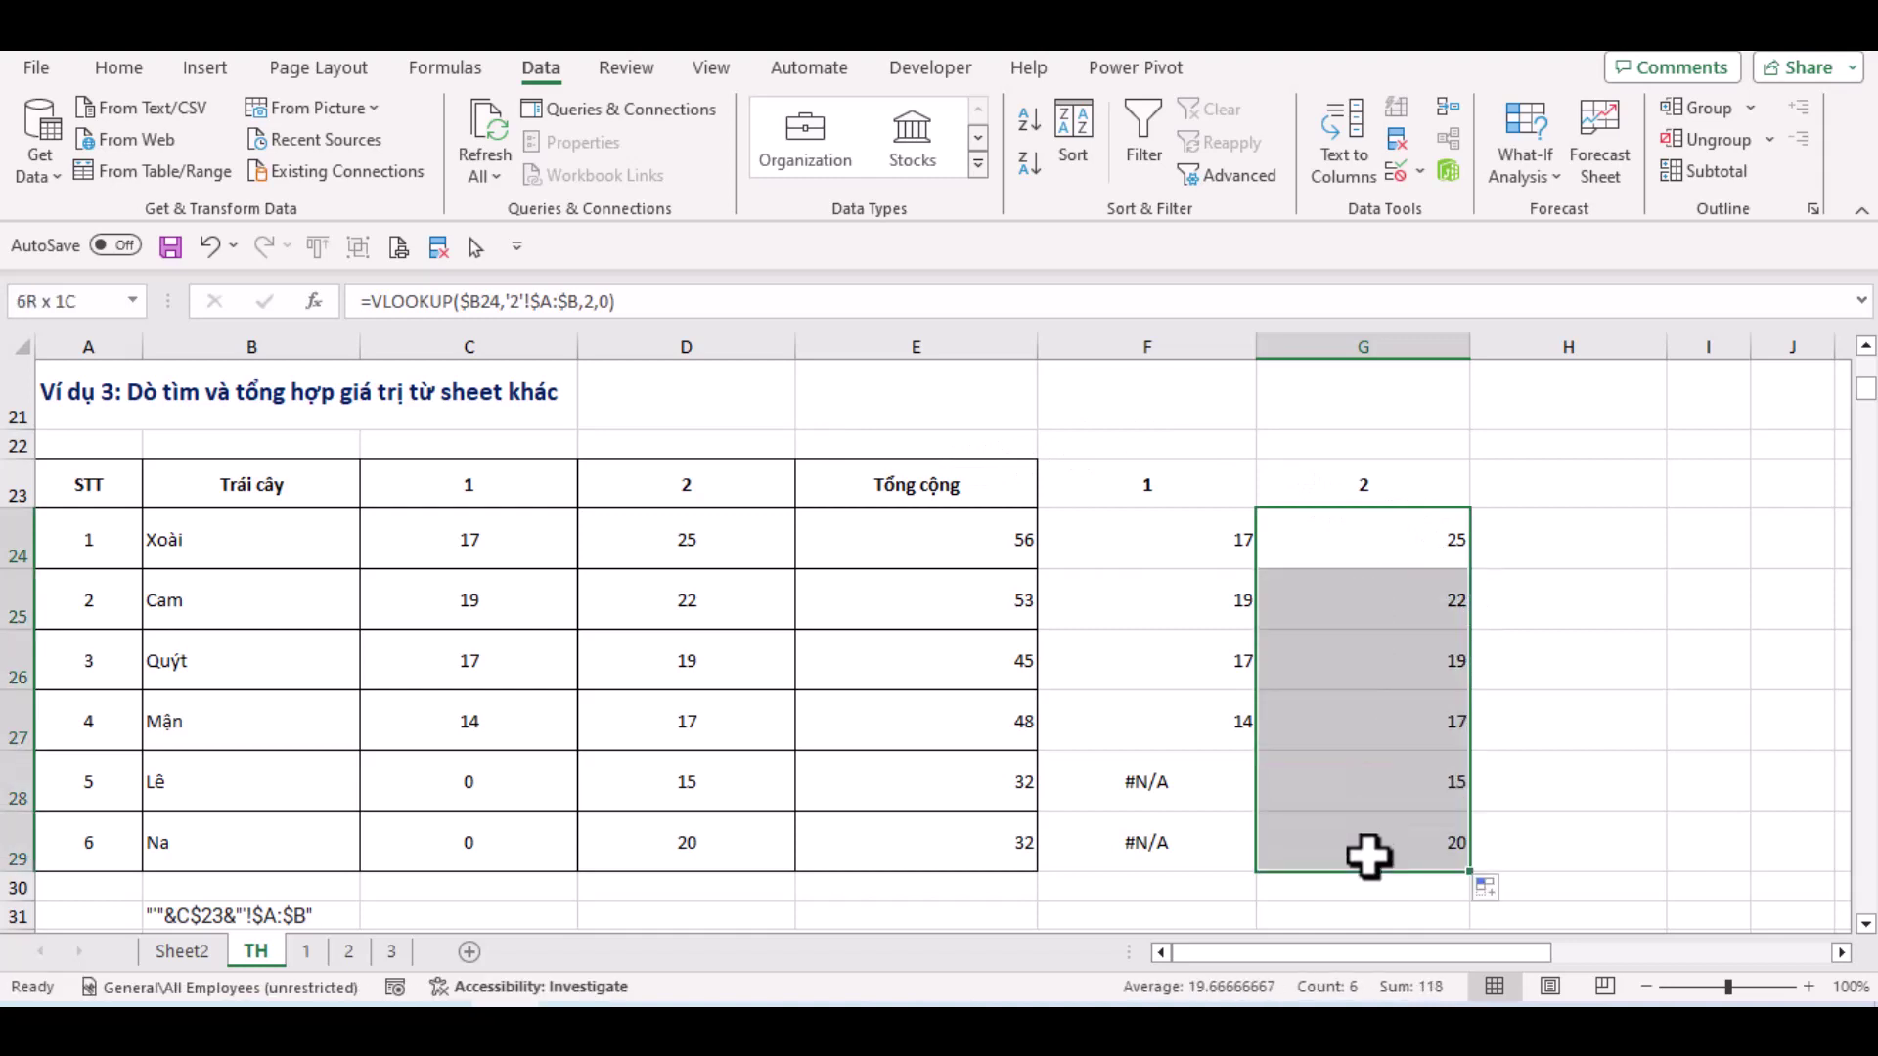
# Compare the lookup columns F and G with the source table on sheet 2, and inspect the sheet reference in G24's formula
pyautogui.moveTo(1212, 549); pyautogui.dragTo(1199, 834)
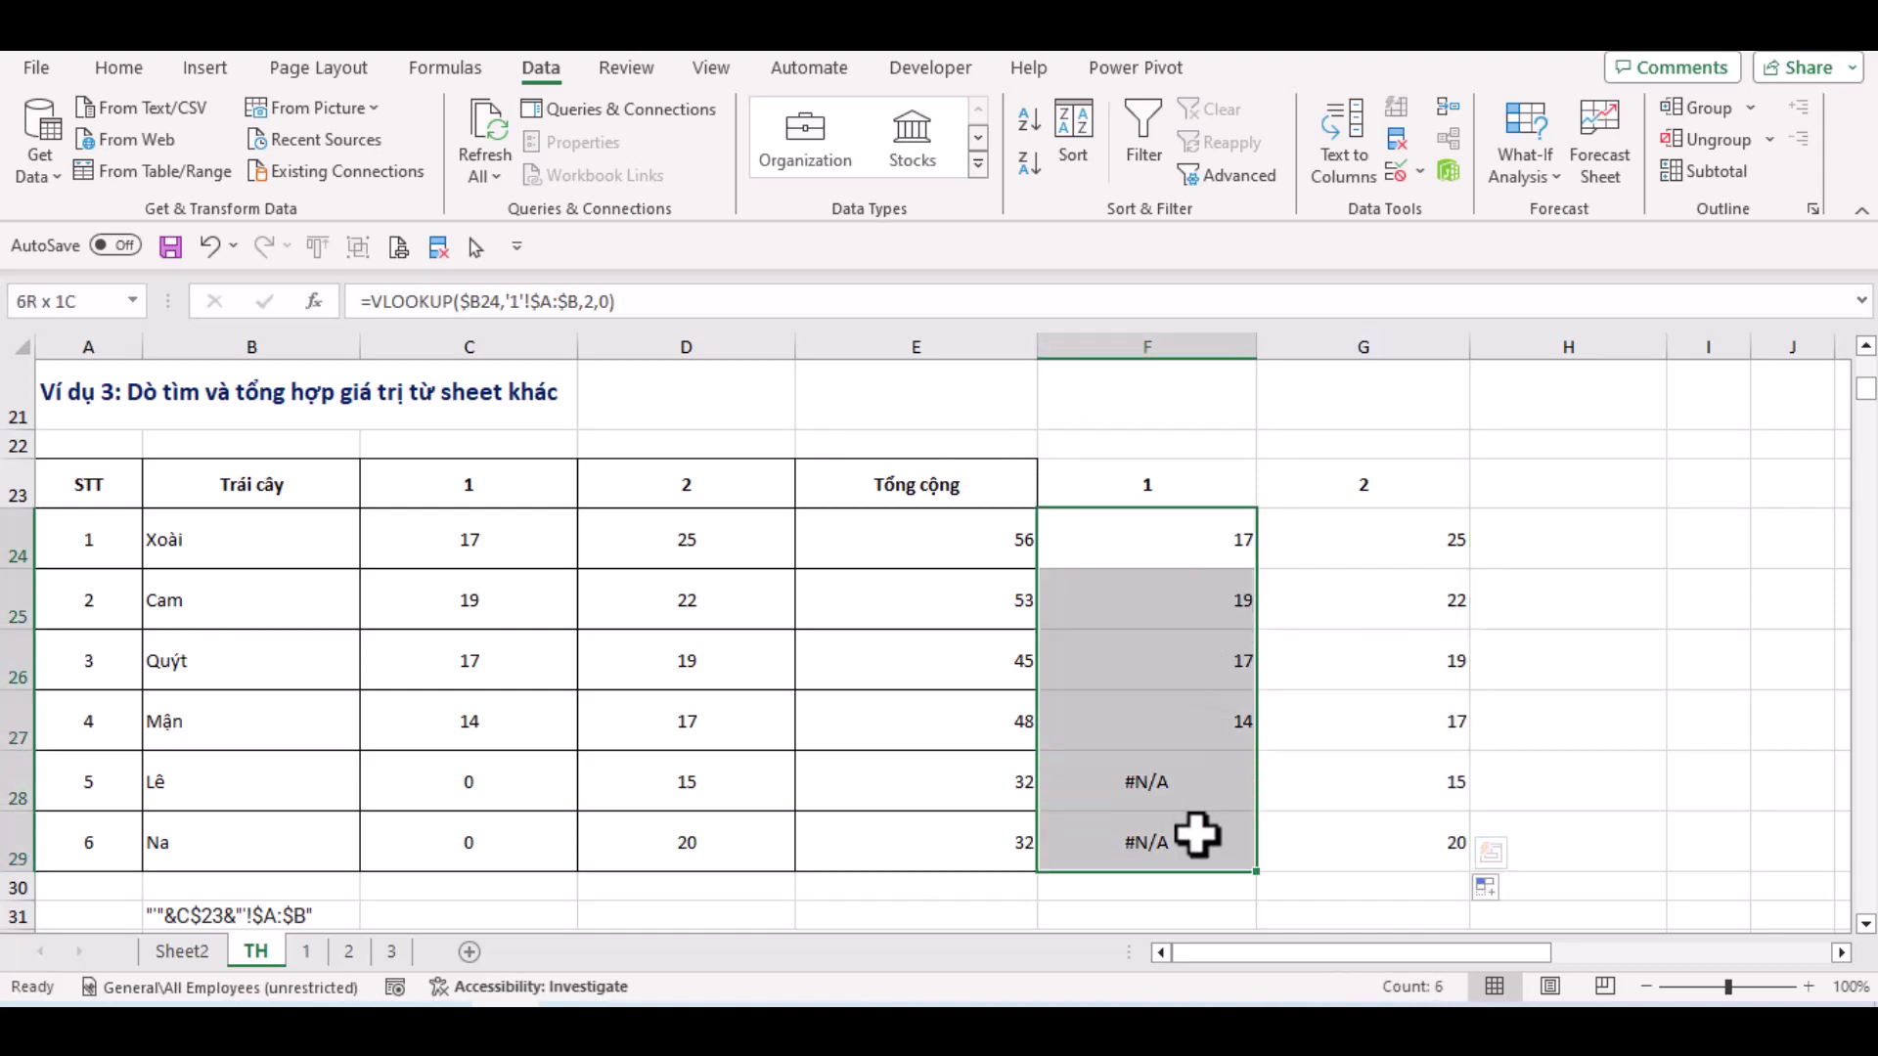
pyautogui.click(1341, 834)
pyautogui.moveTo(1333, 531); pyautogui.dragTo(1316, 836)
pyautogui.click(1336, 609)
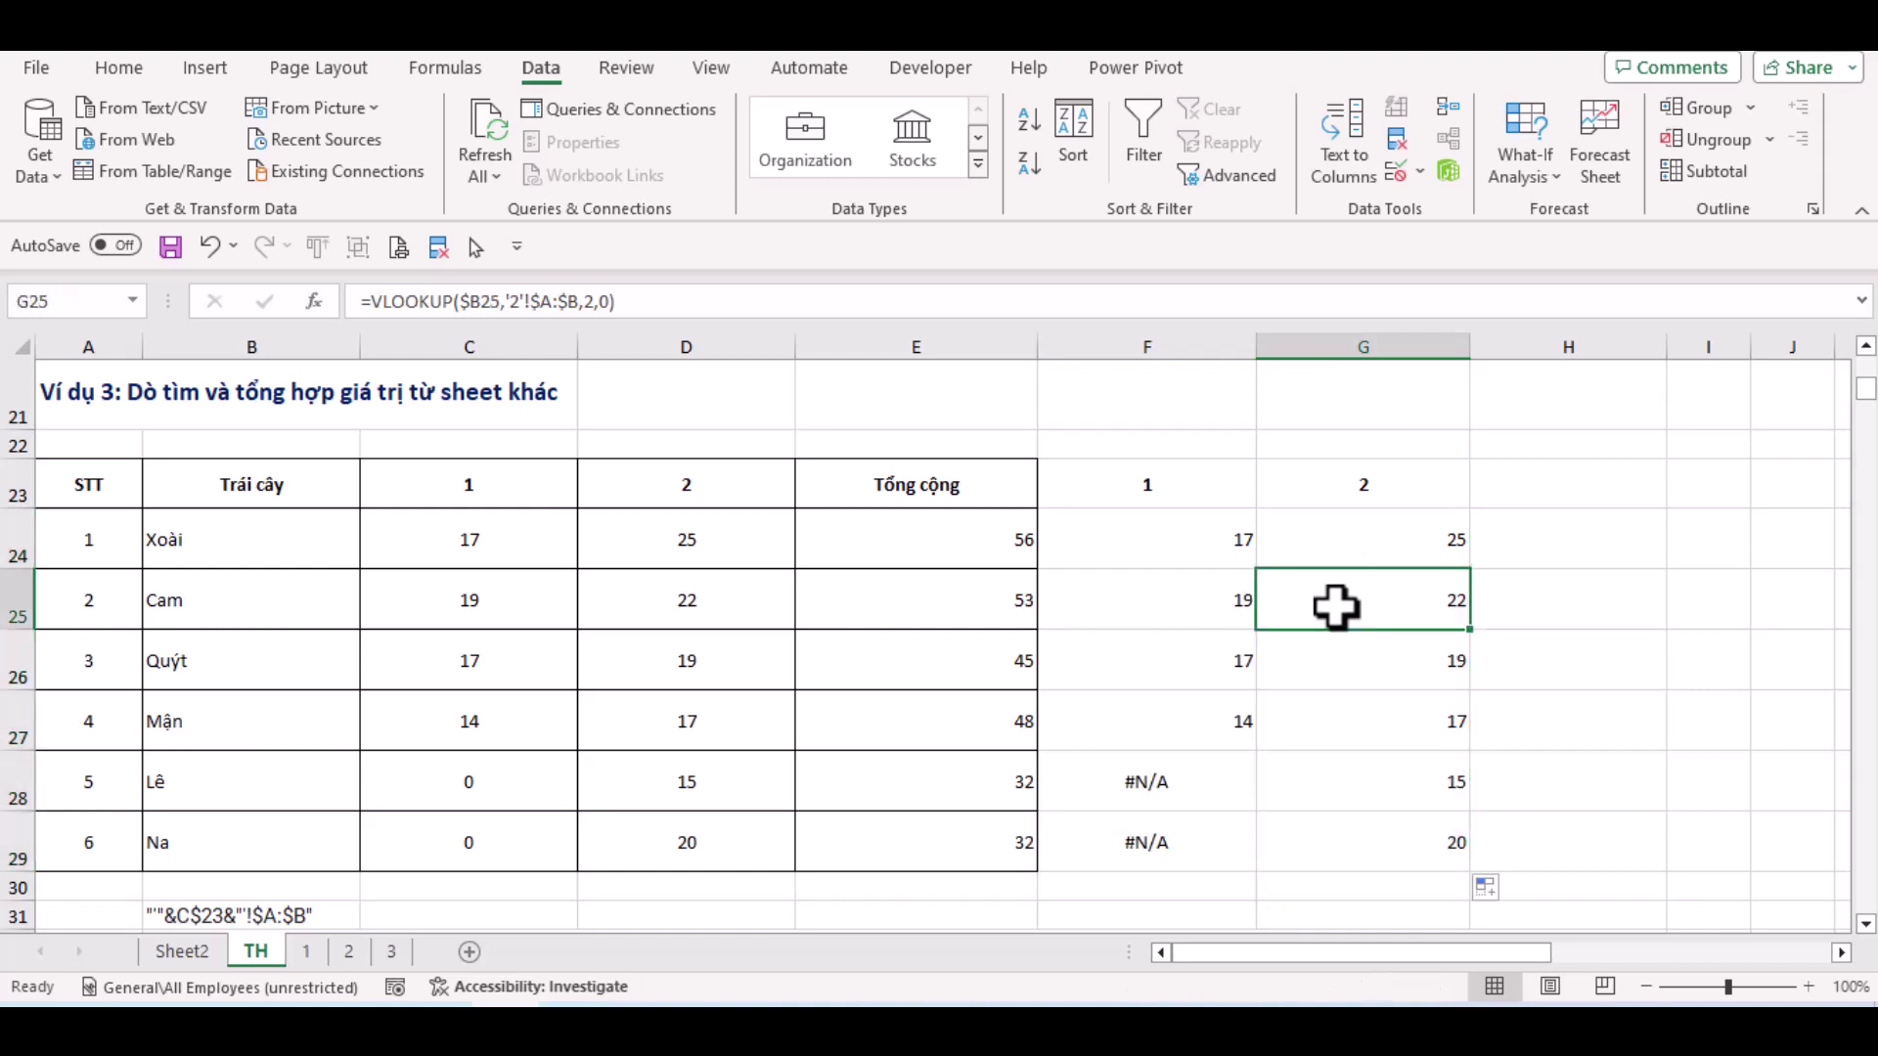
pyautogui.click(350, 944)
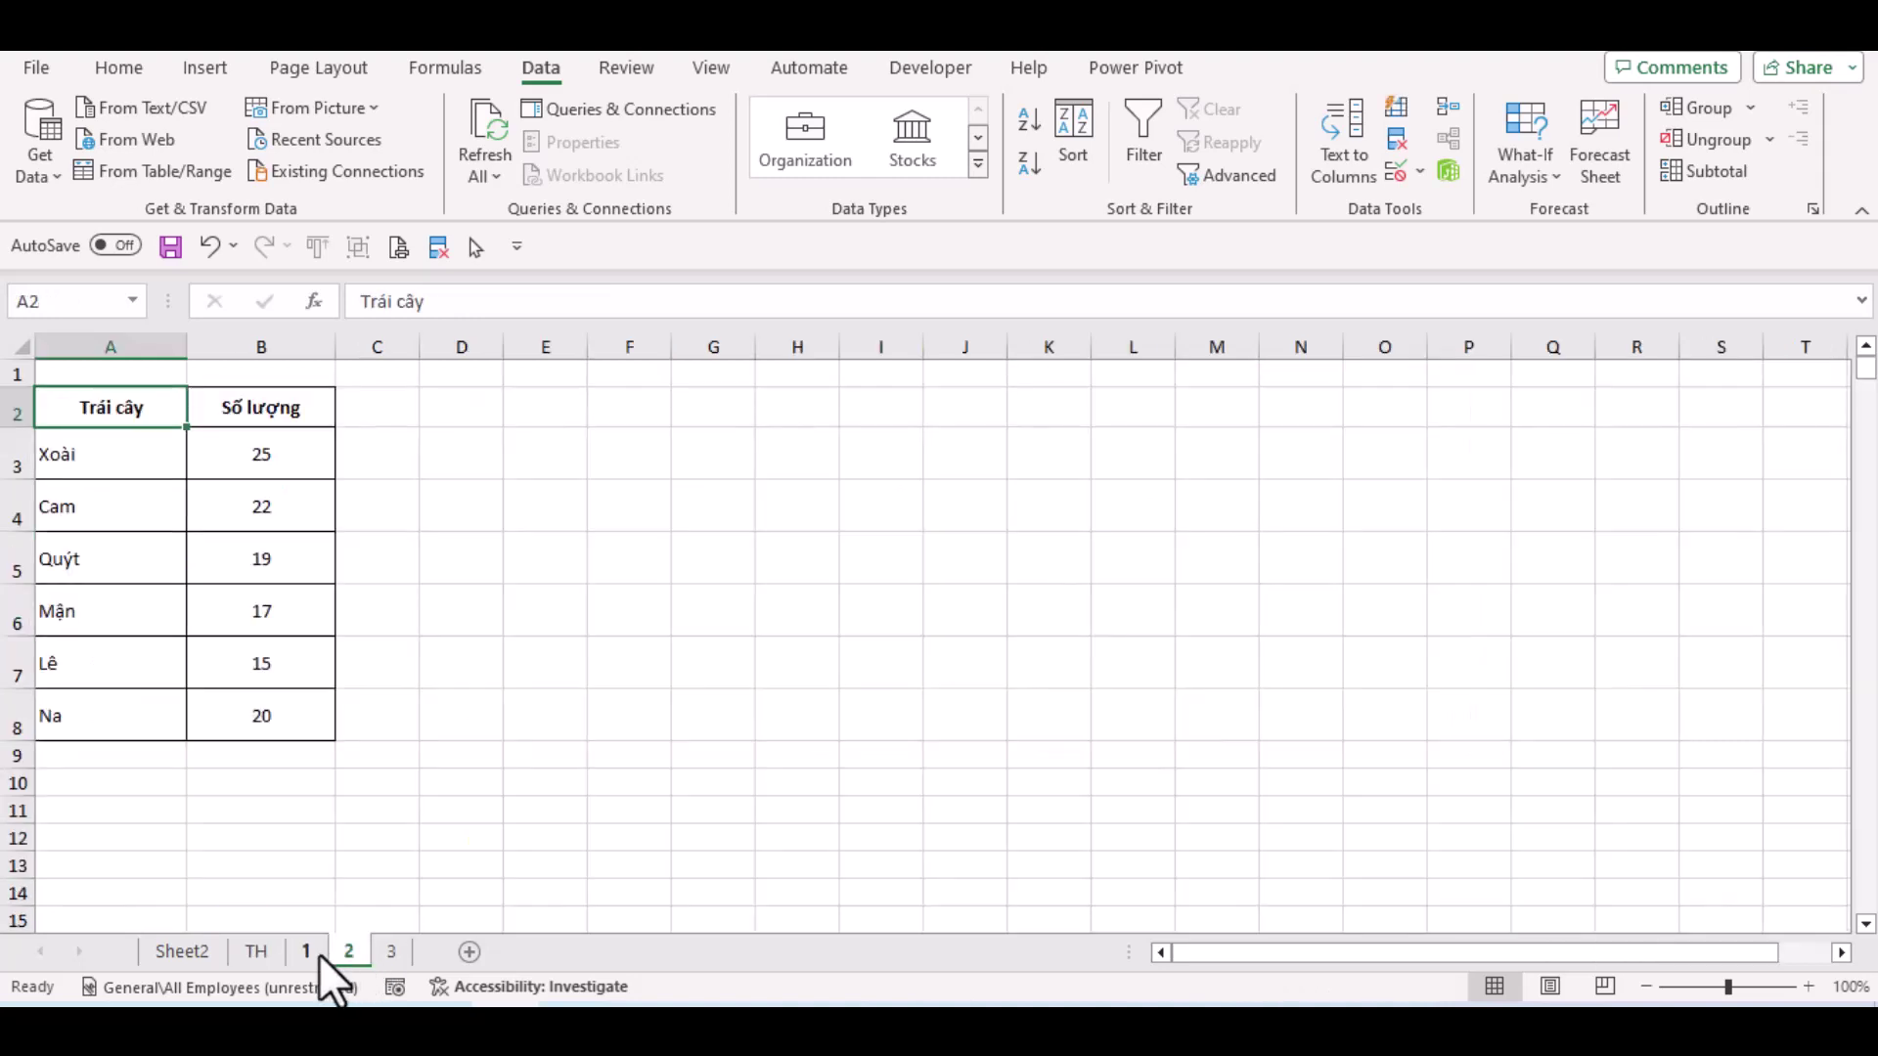
pyautogui.click(264, 952)
pyautogui.click(1361, 543)
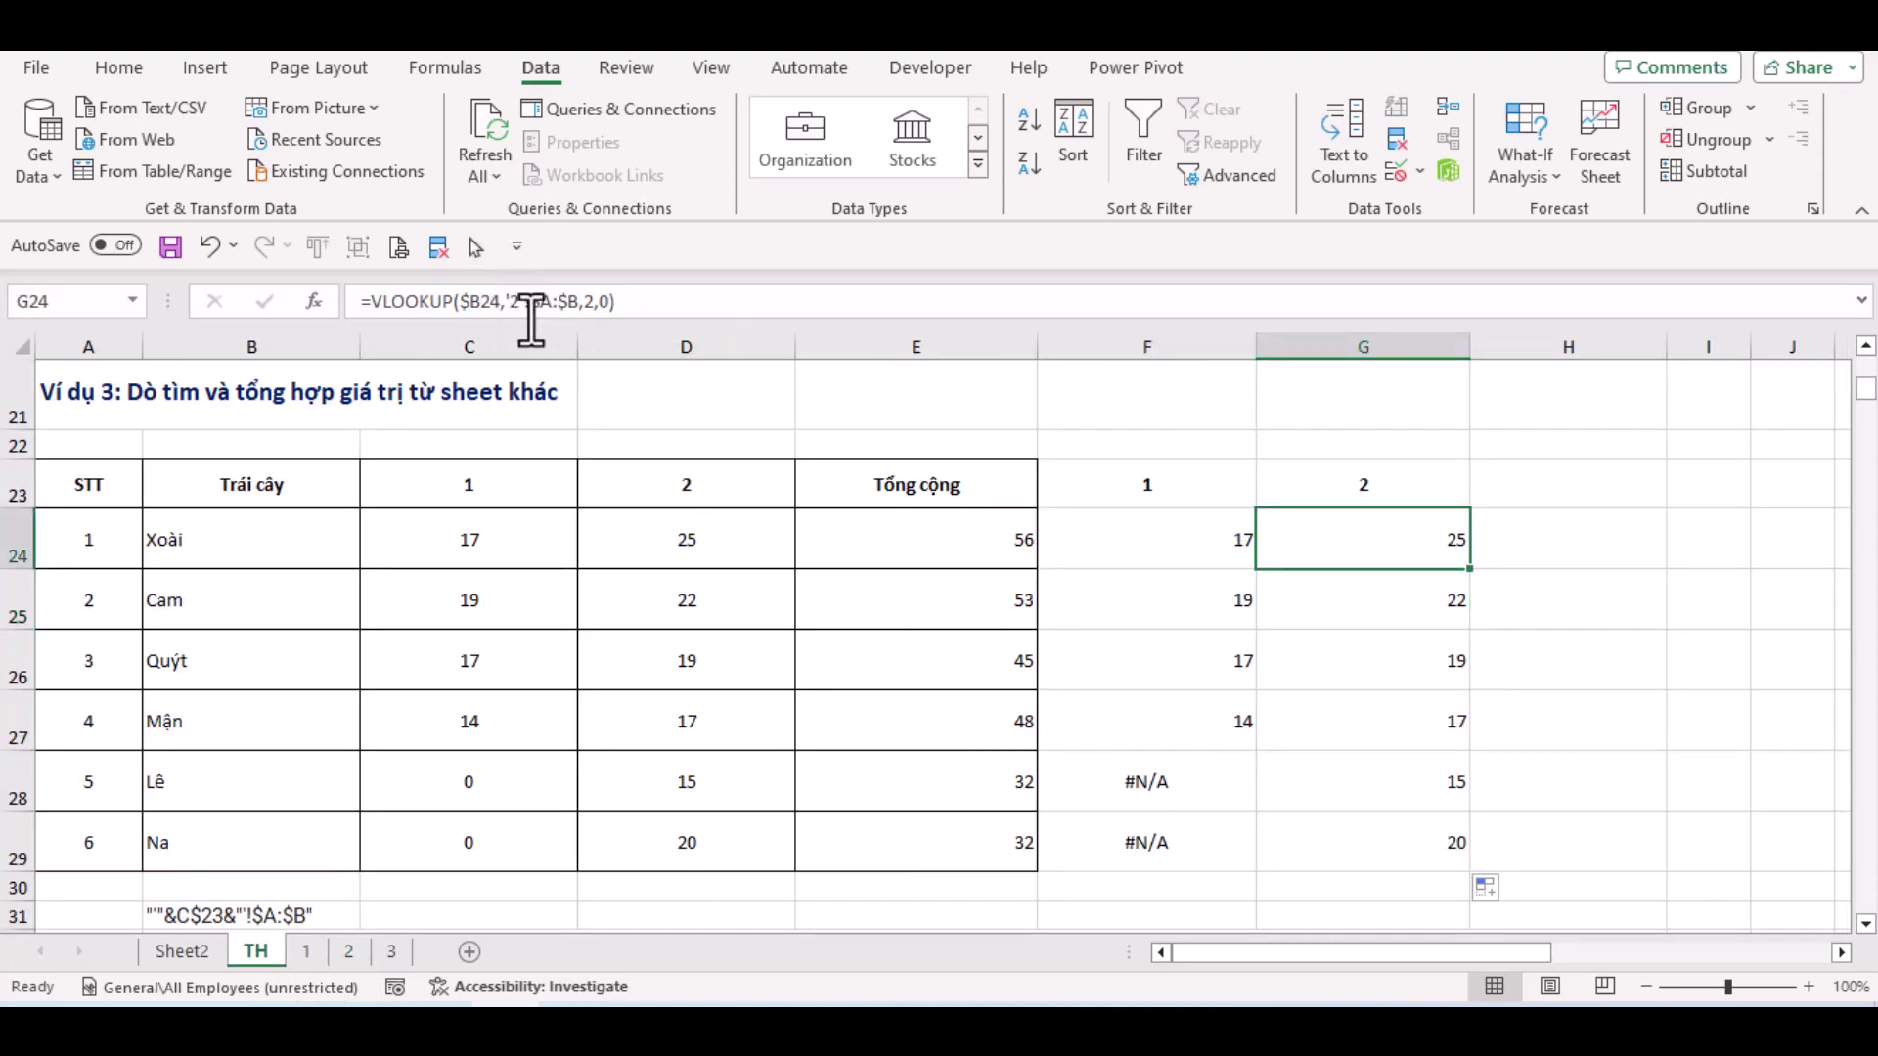
pyautogui.click(521, 301)
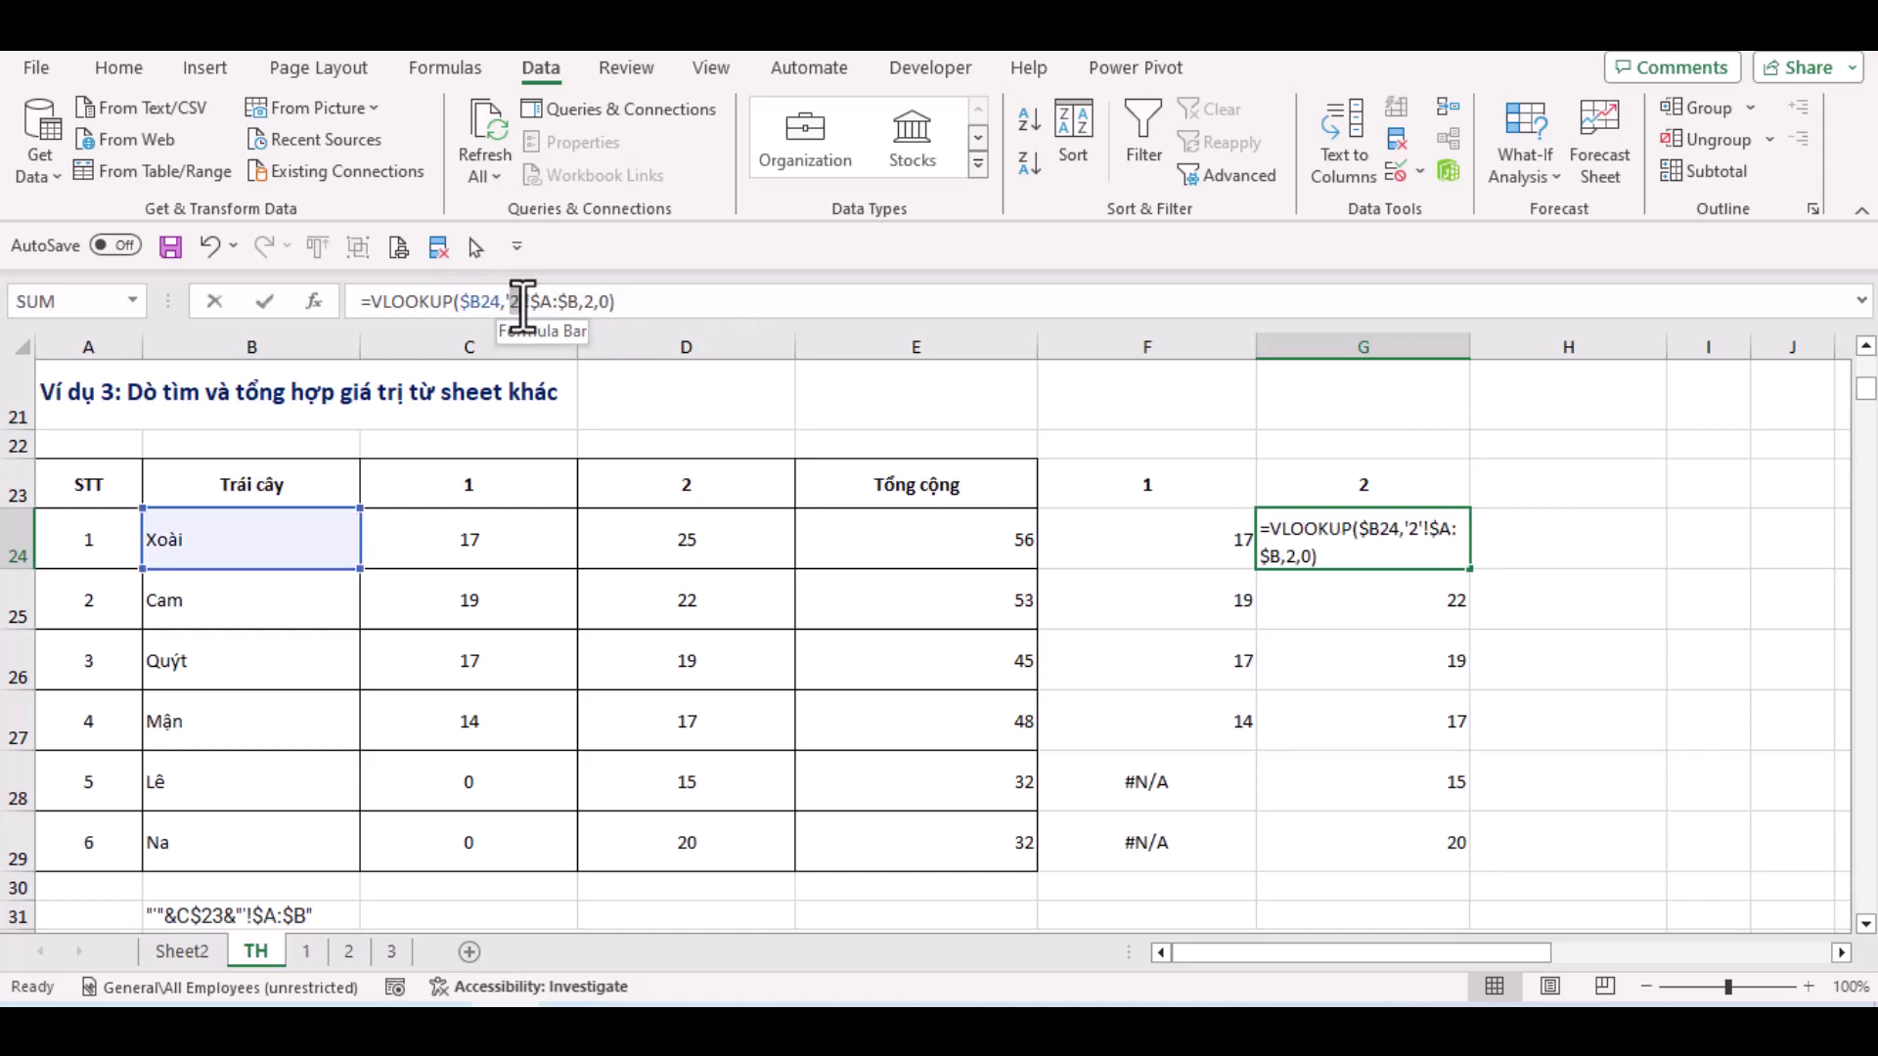
pyautogui.click(522, 301)
pyautogui.press('Return')
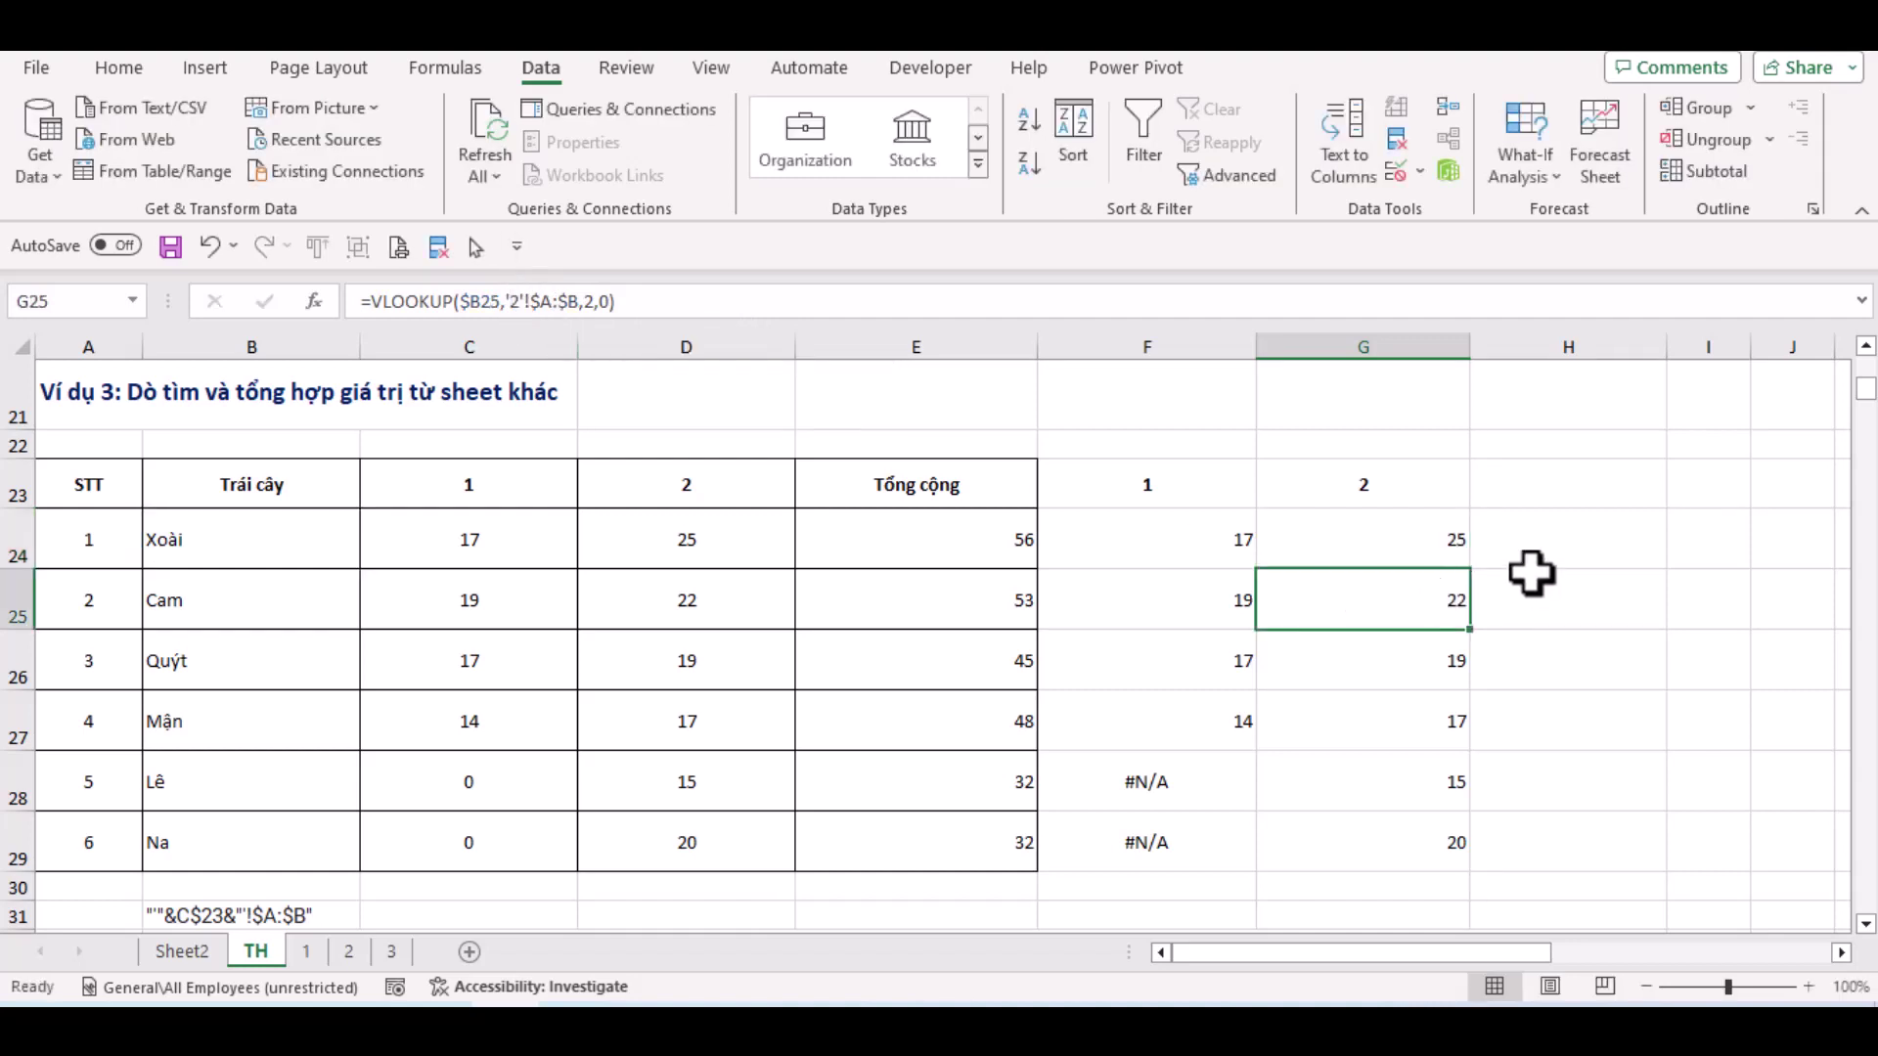
# Examine the sheet-name references inside the VLOOKUP formulas in F24 and G24, alongside the empty header cells H23:J23
pyautogui.click(1389, 545)
pyautogui.click(1206, 546)
pyautogui.click(1453, 548)
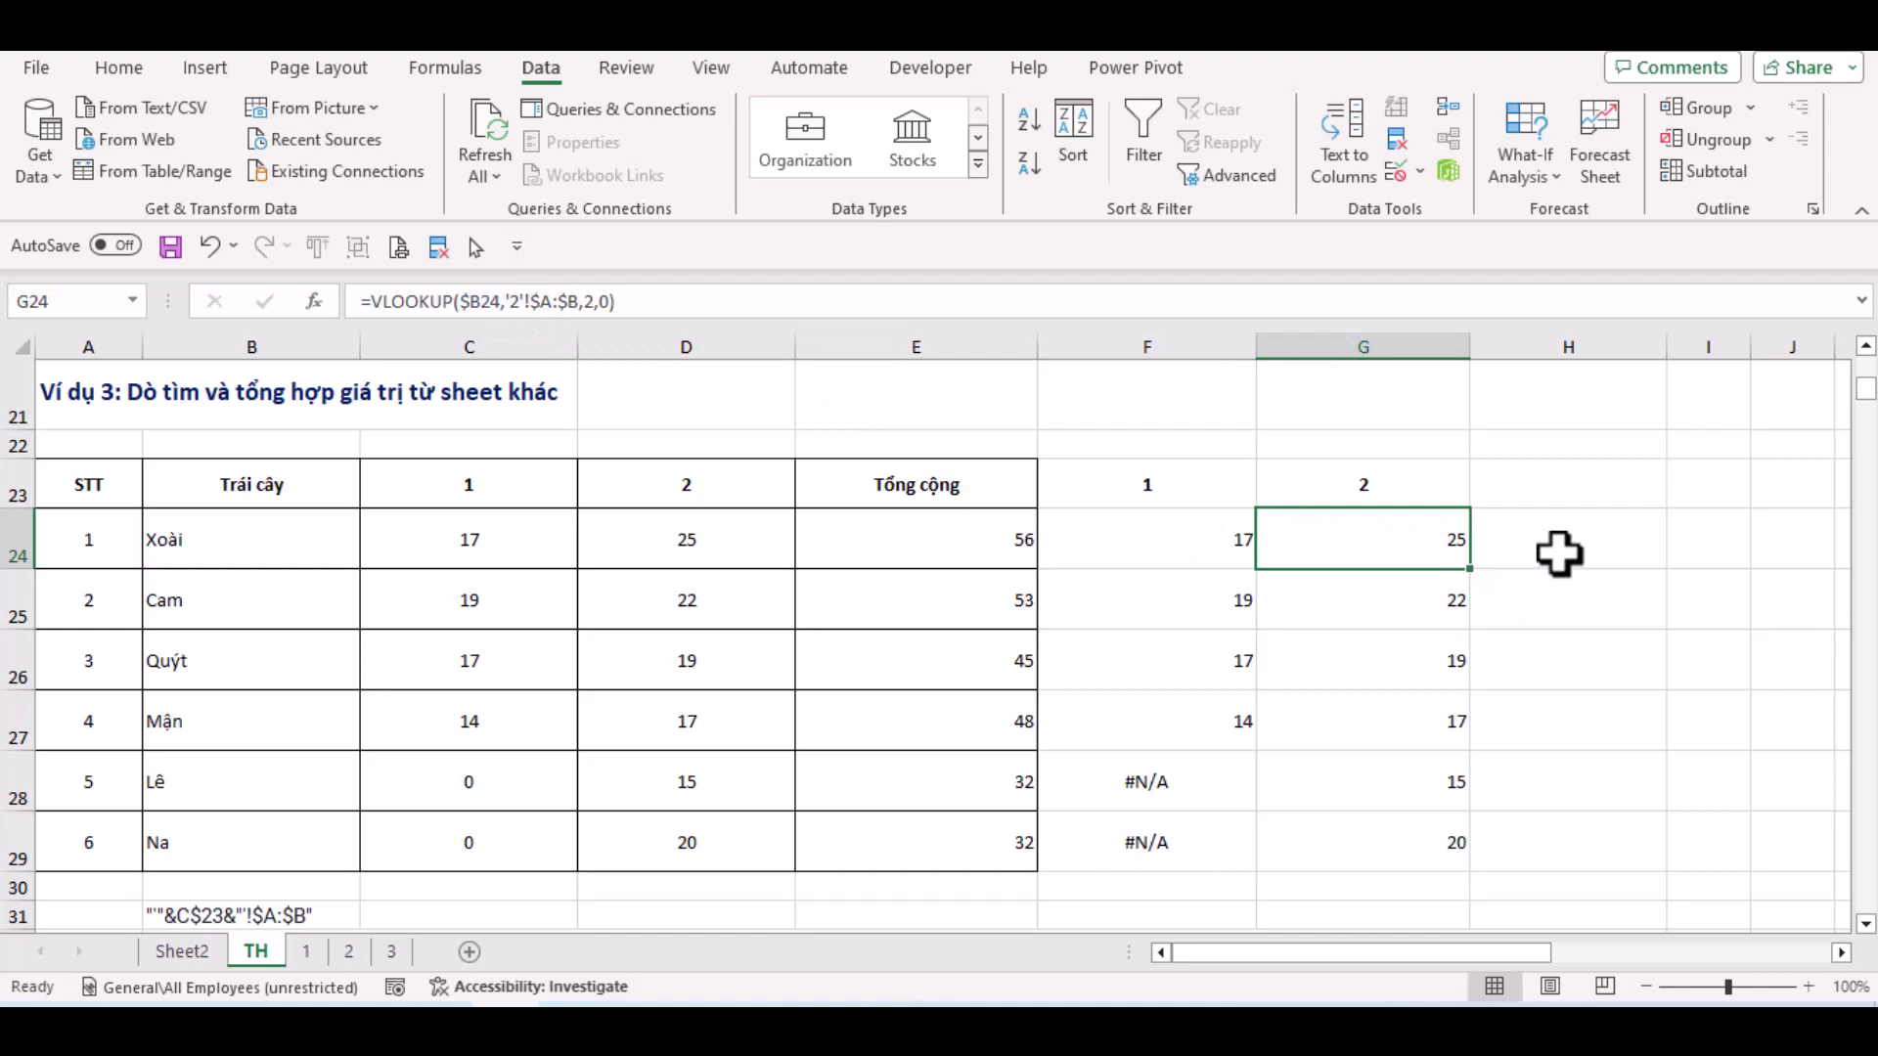
pyautogui.moveTo(1601, 503); pyautogui.dragTo(1794, 497)
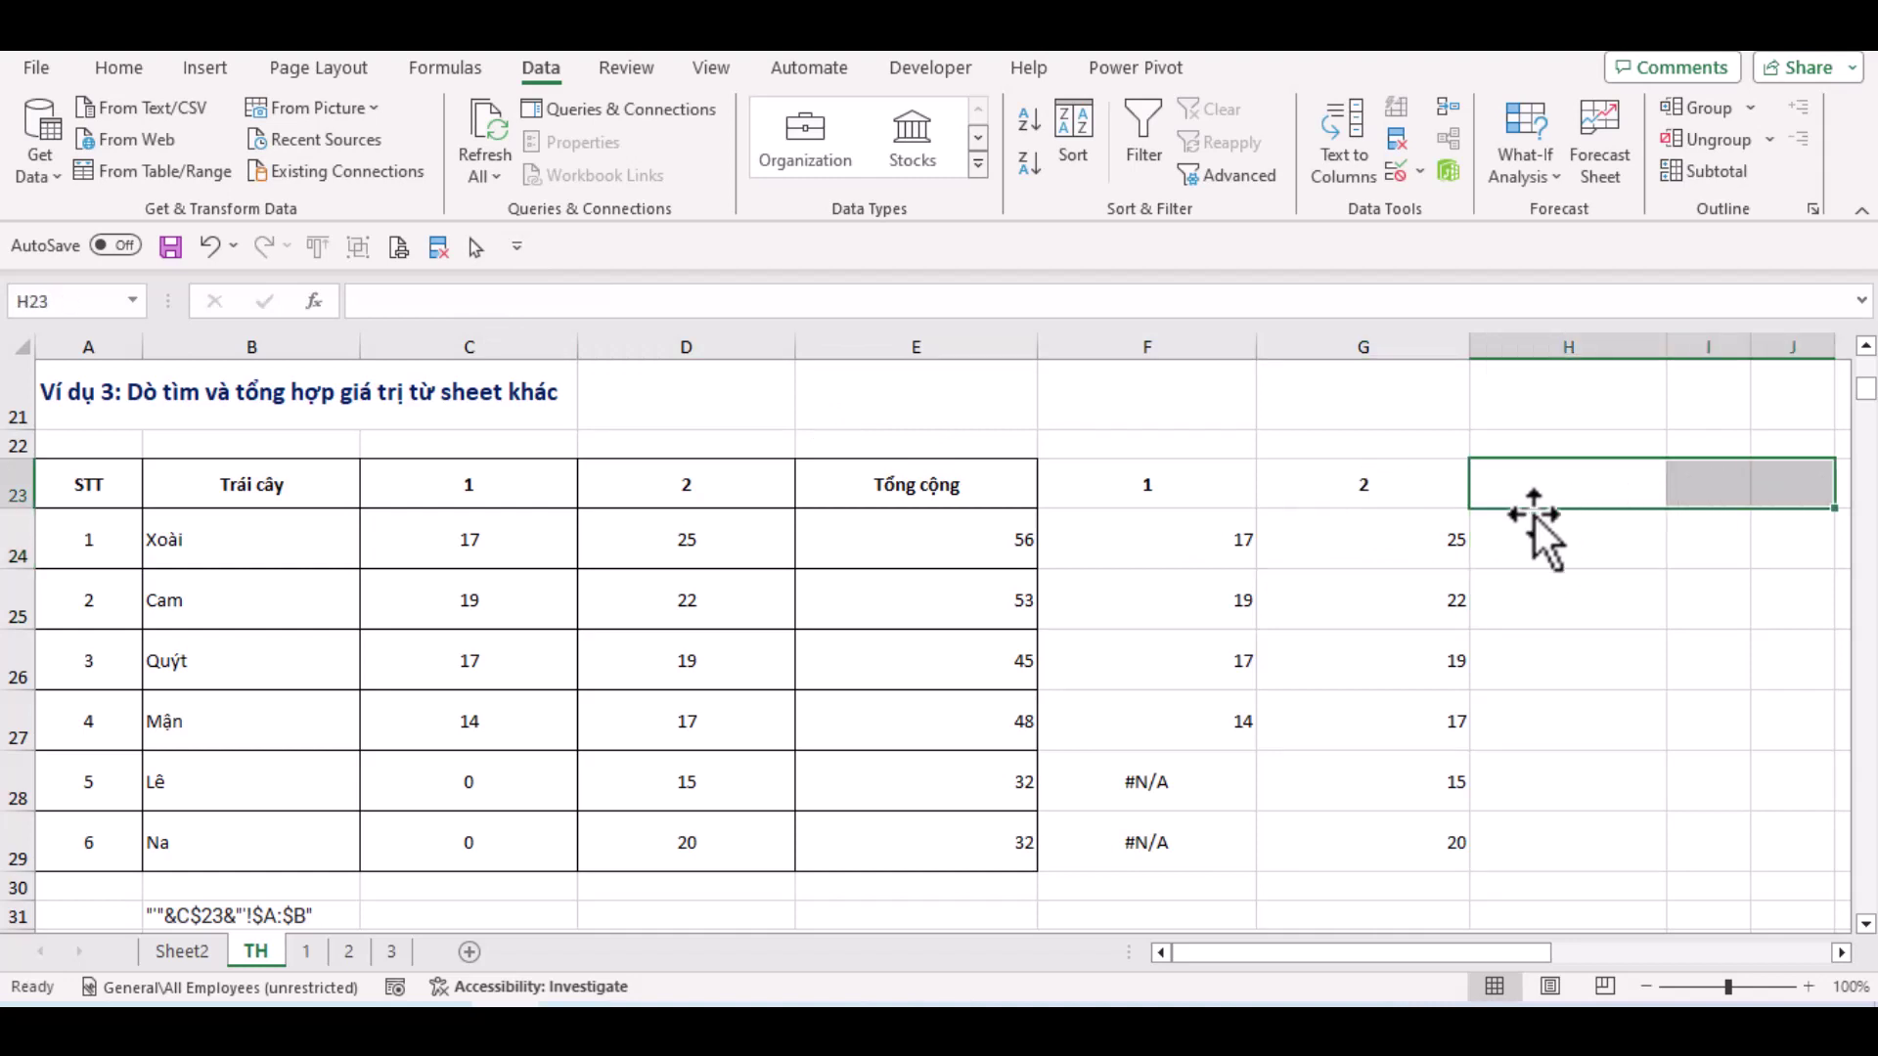
pyautogui.click(1420, 546)
pyautogui.click(1207, 528)
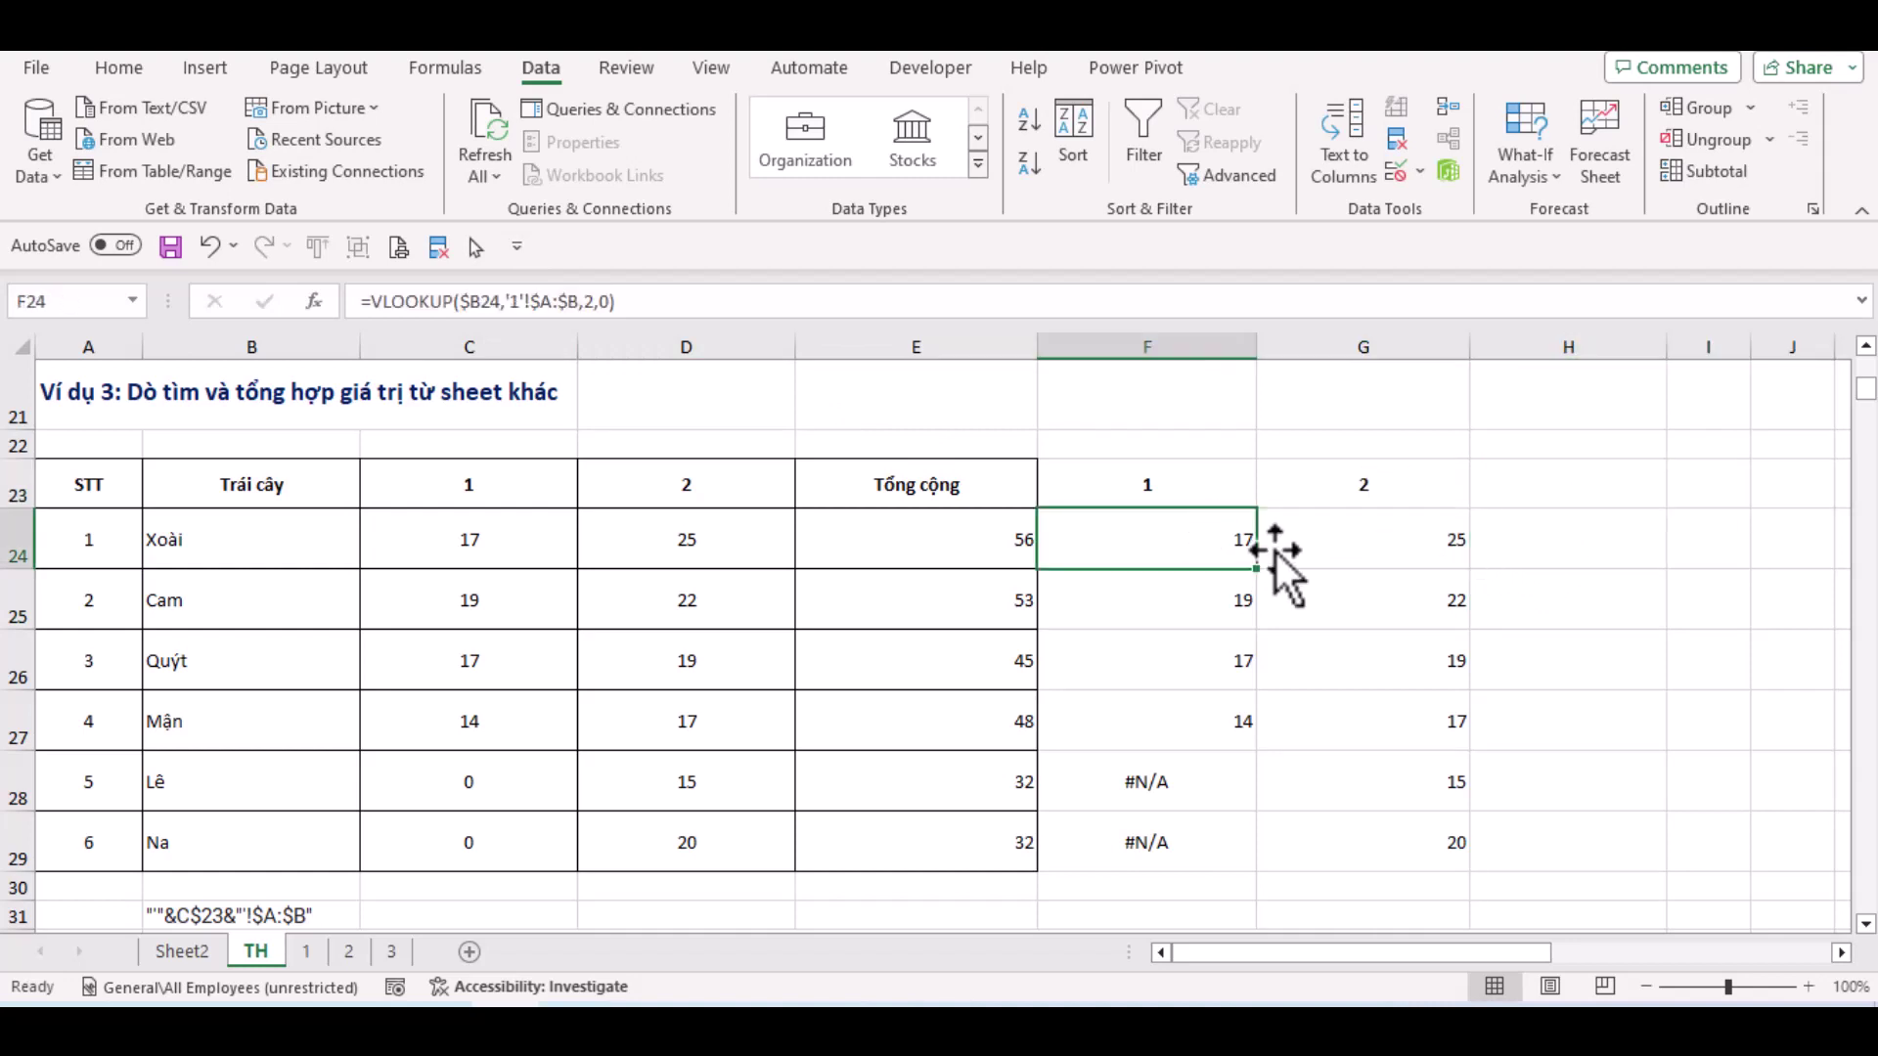
pyautogui.click(1370, 545)
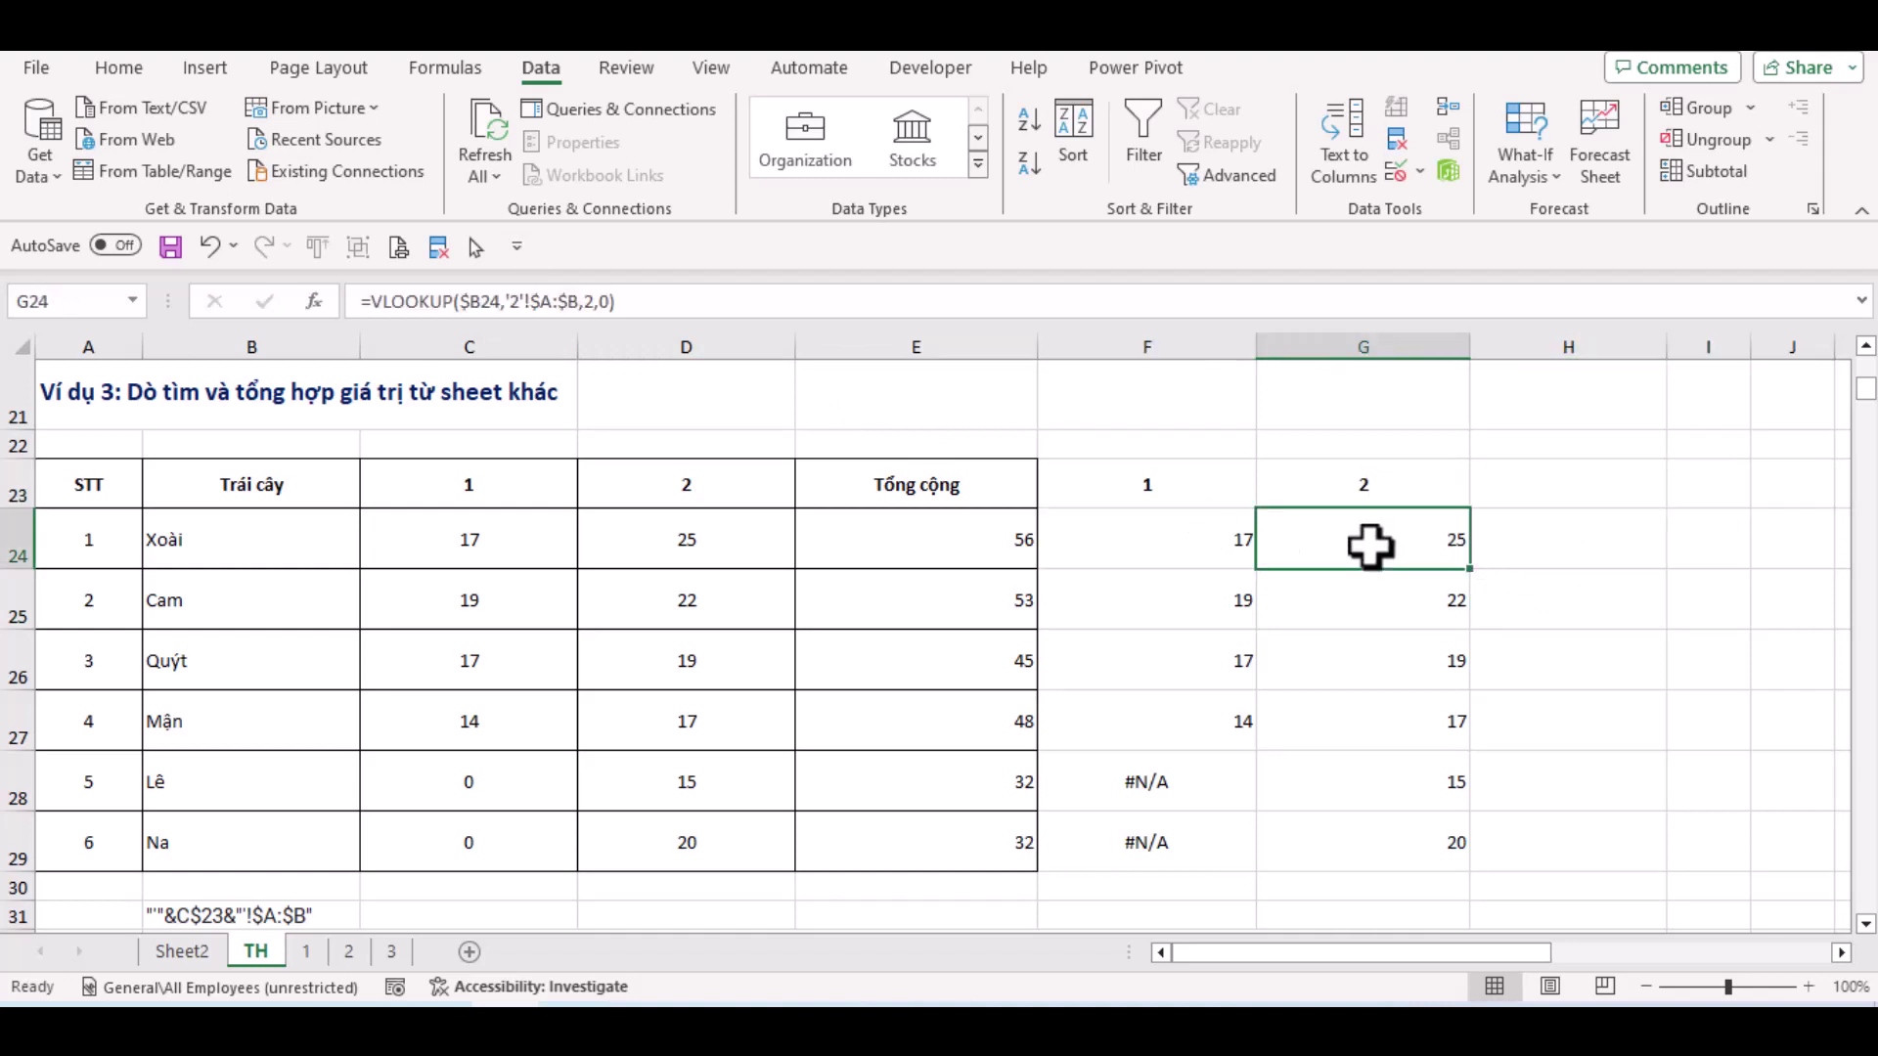
pyautogui.click(526, 301)
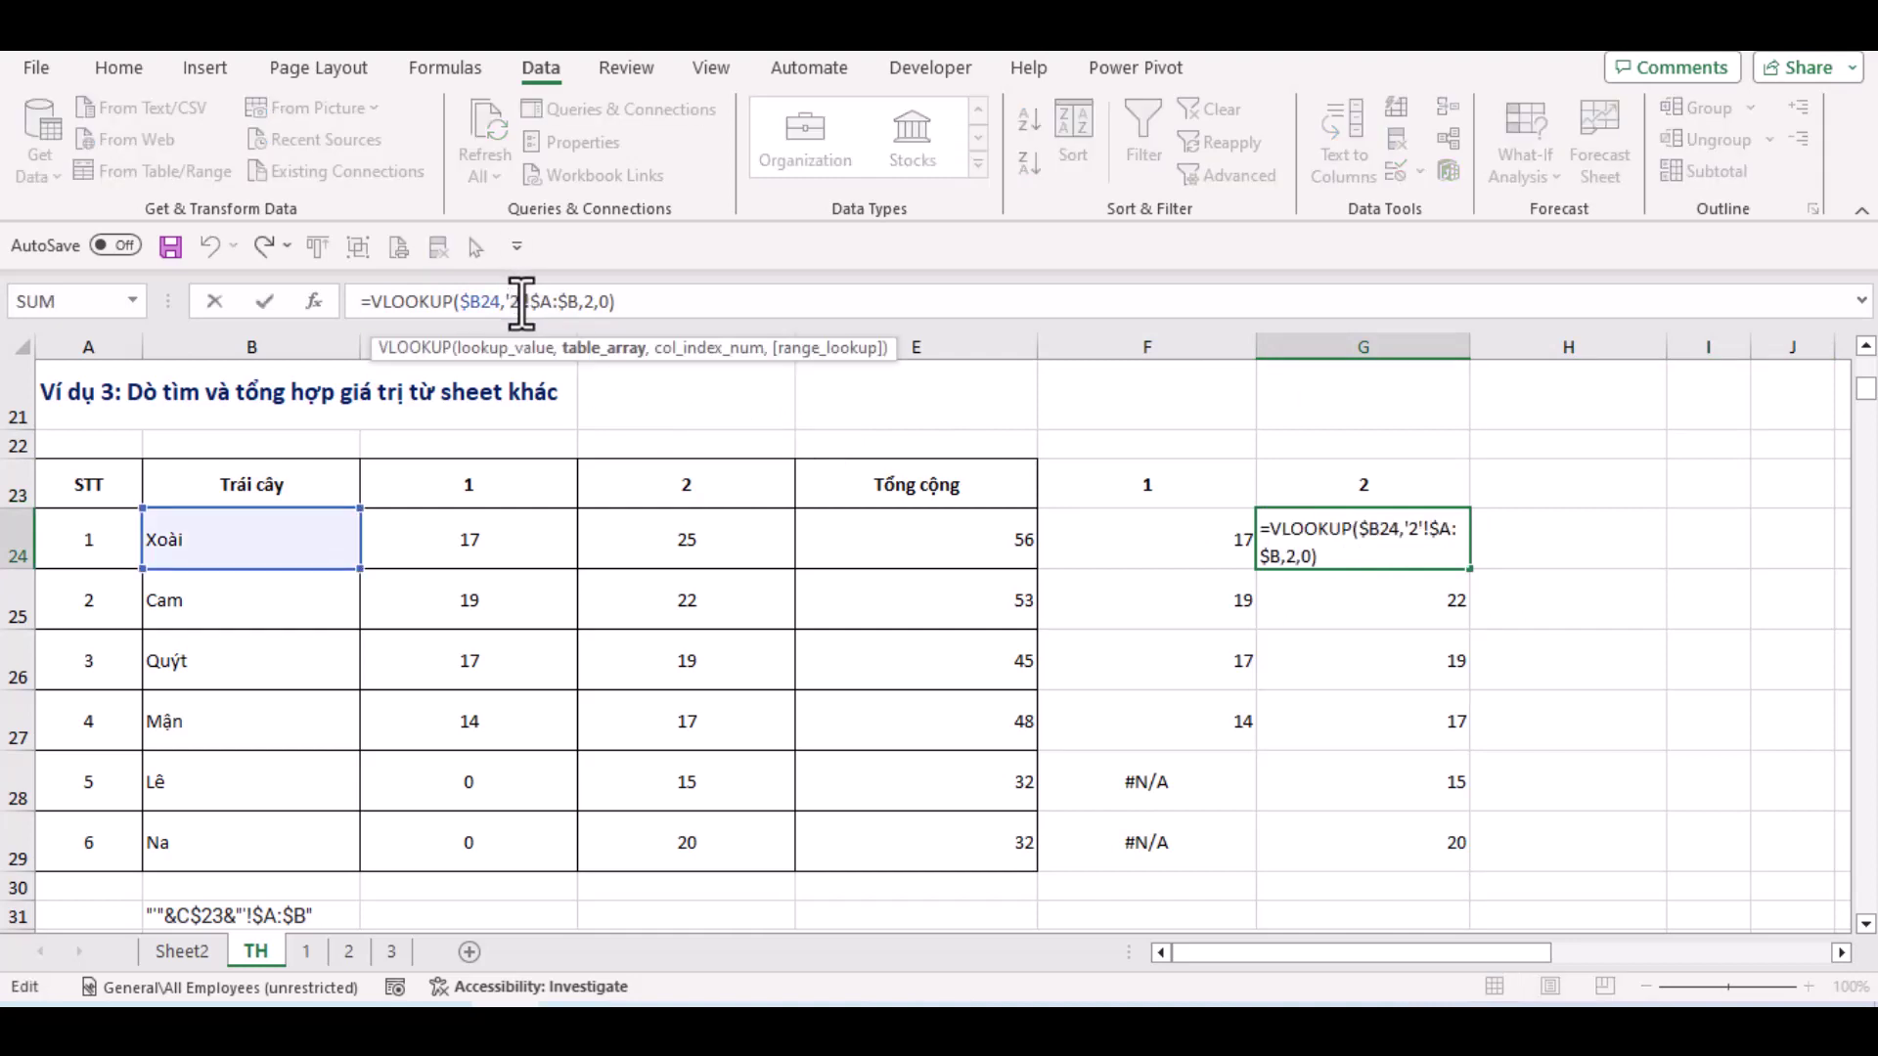
pyautogui.doubleClick(515, 301)
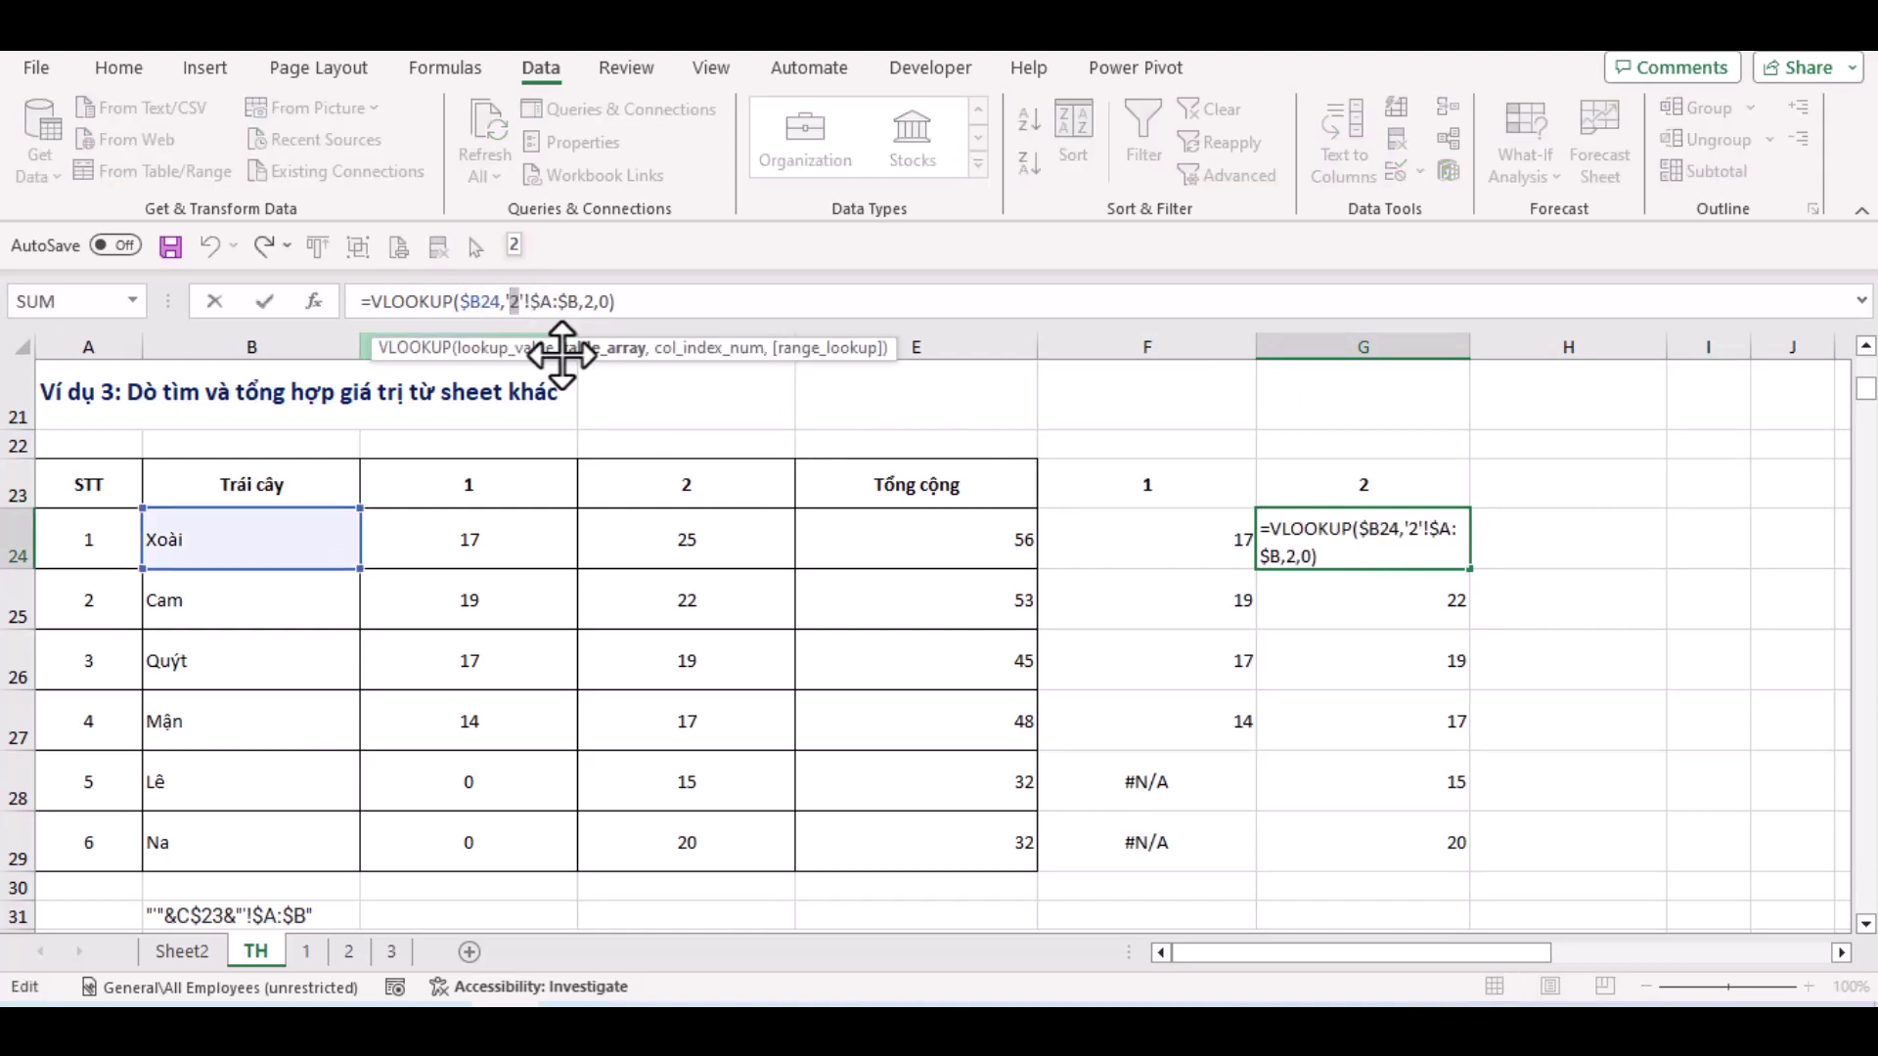
pyautogui.press('Return')
pyautogui.click(1216, 538)
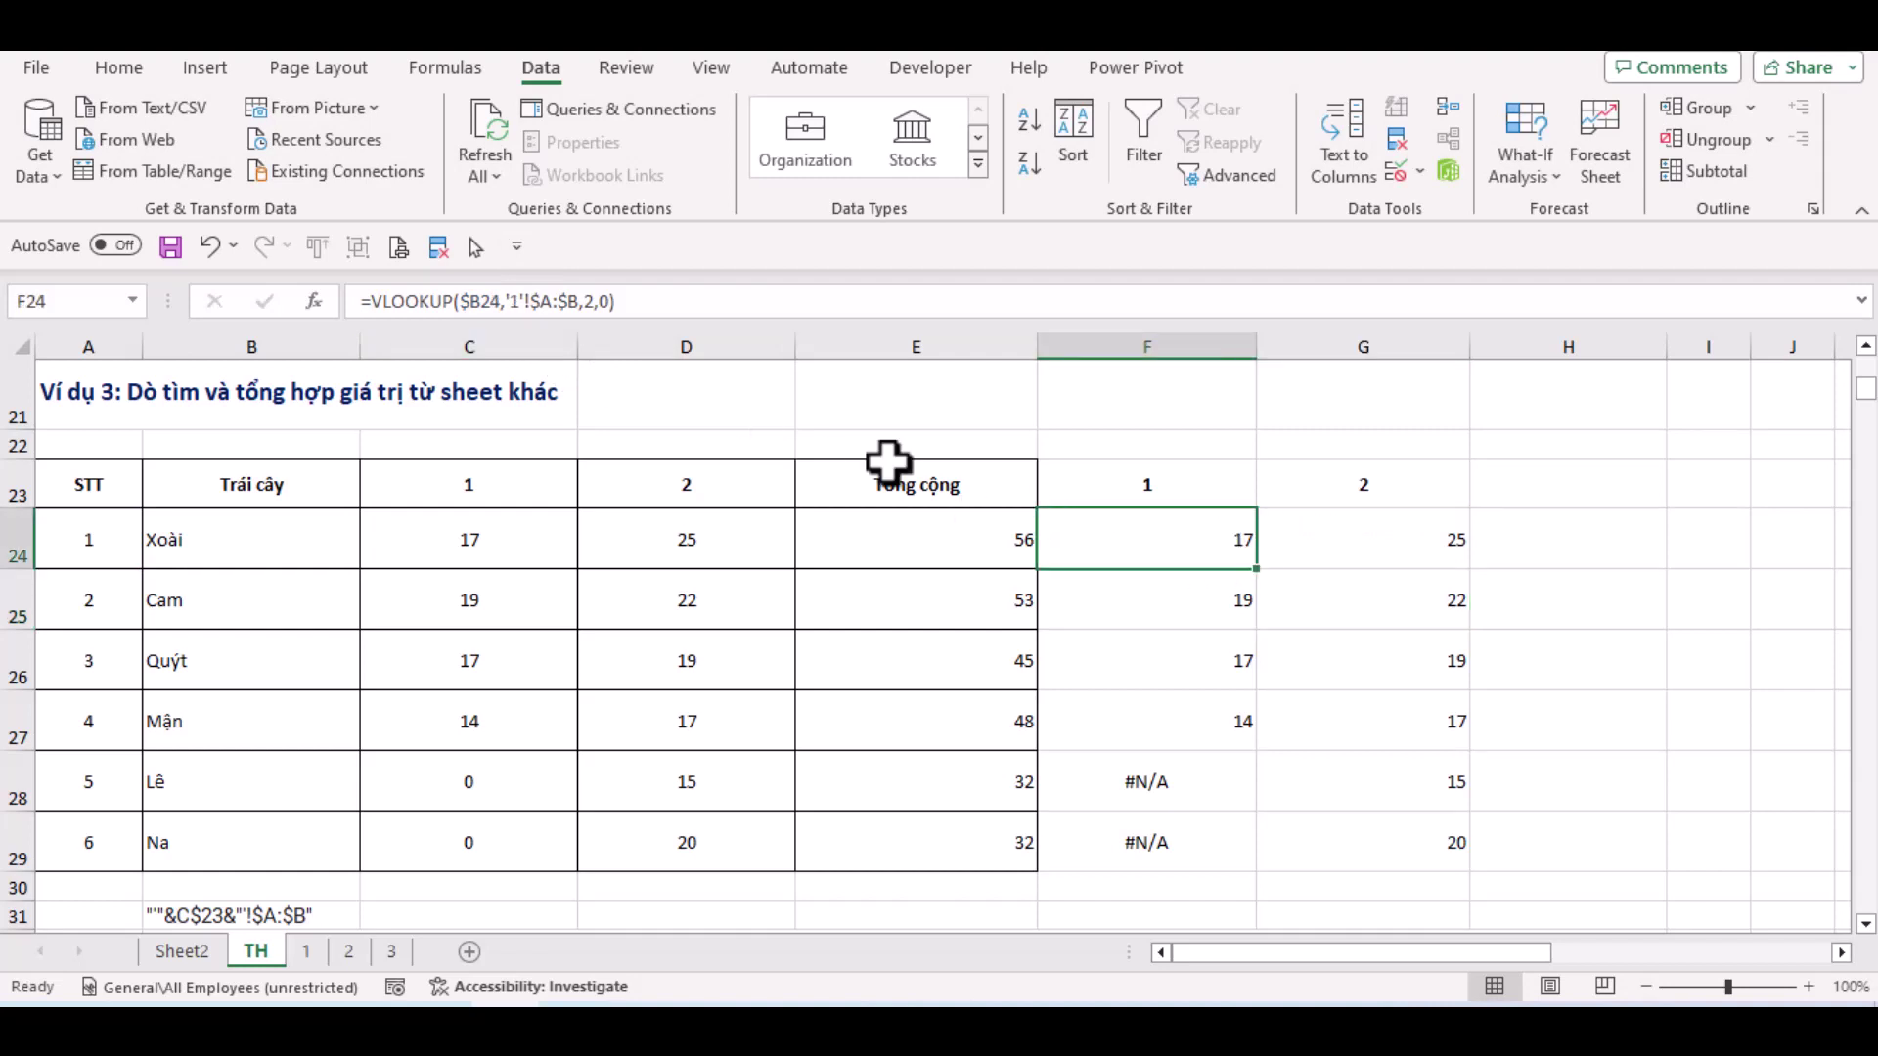
pyautogui.doubleClick(512, 301)
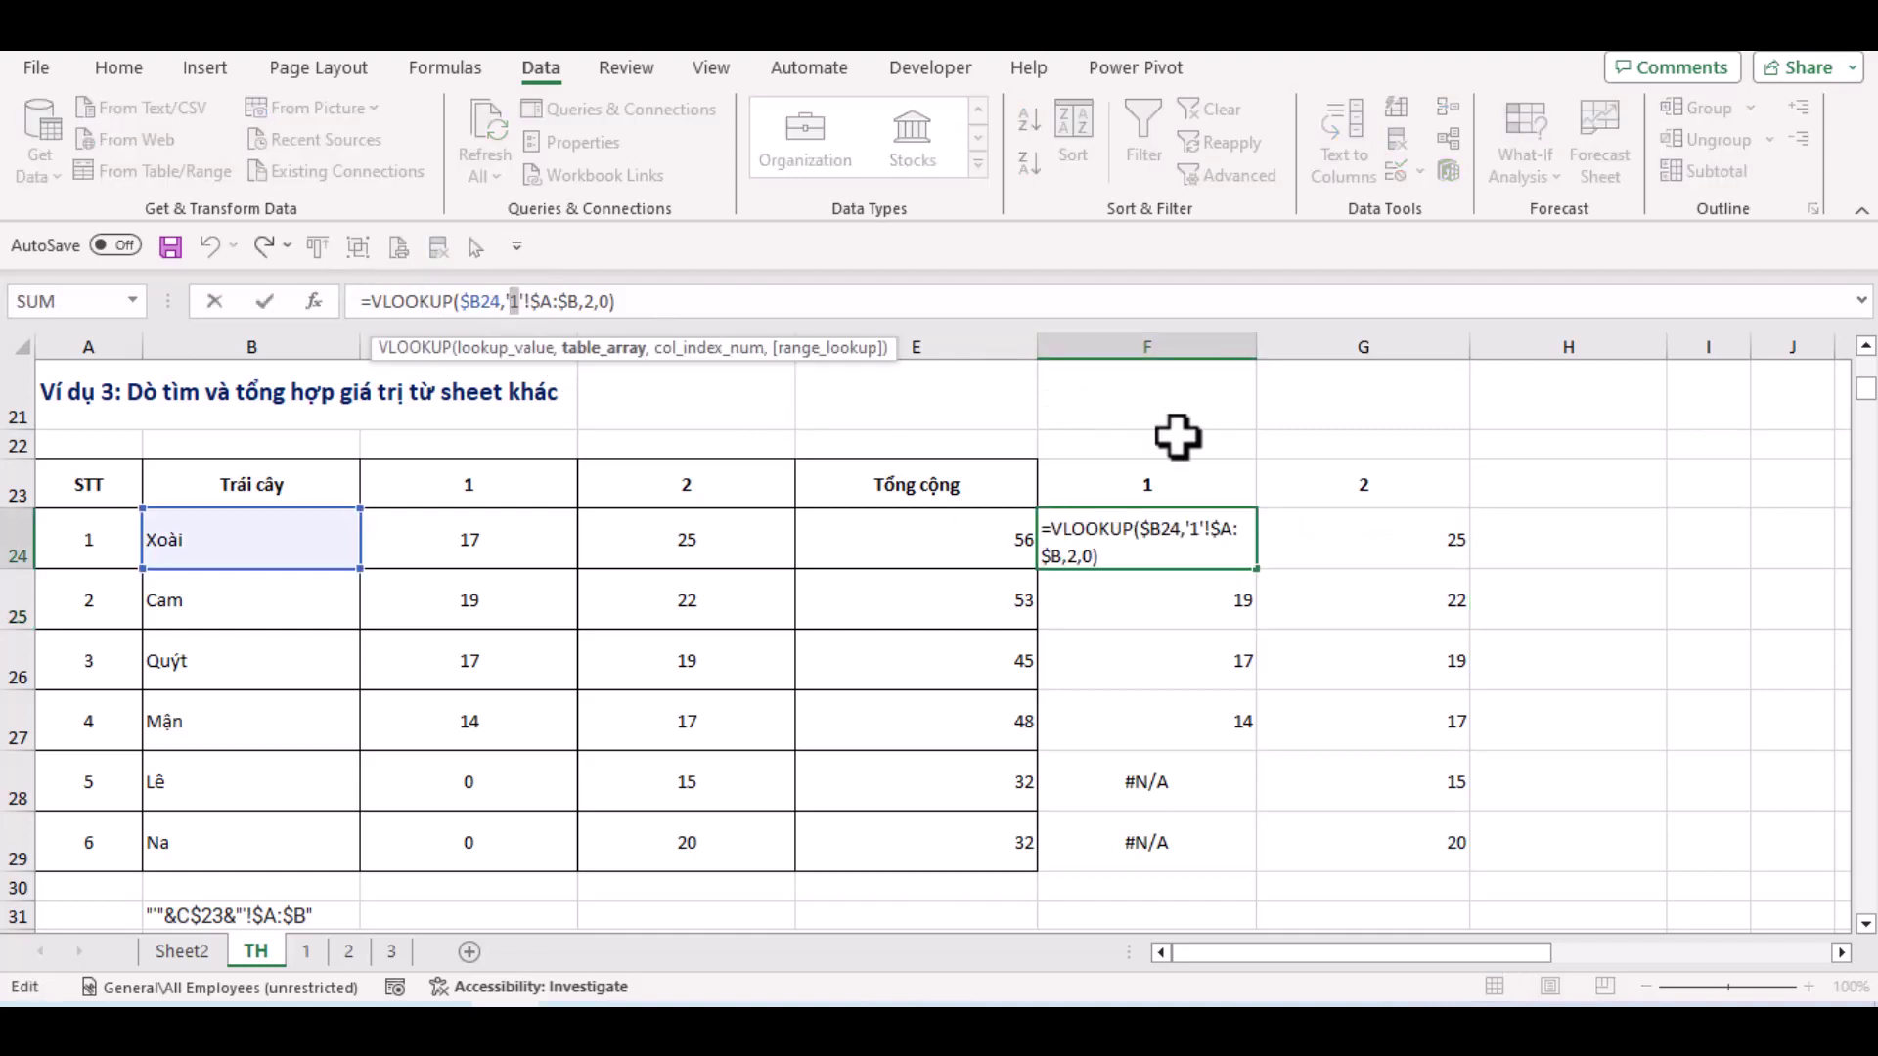
pyautogui.press('Return')
# Insert the INDIRECT function in front of the '1'!$A:$B table array in F24's VLOOKUP formula
pyautogui.click(1181, 541)
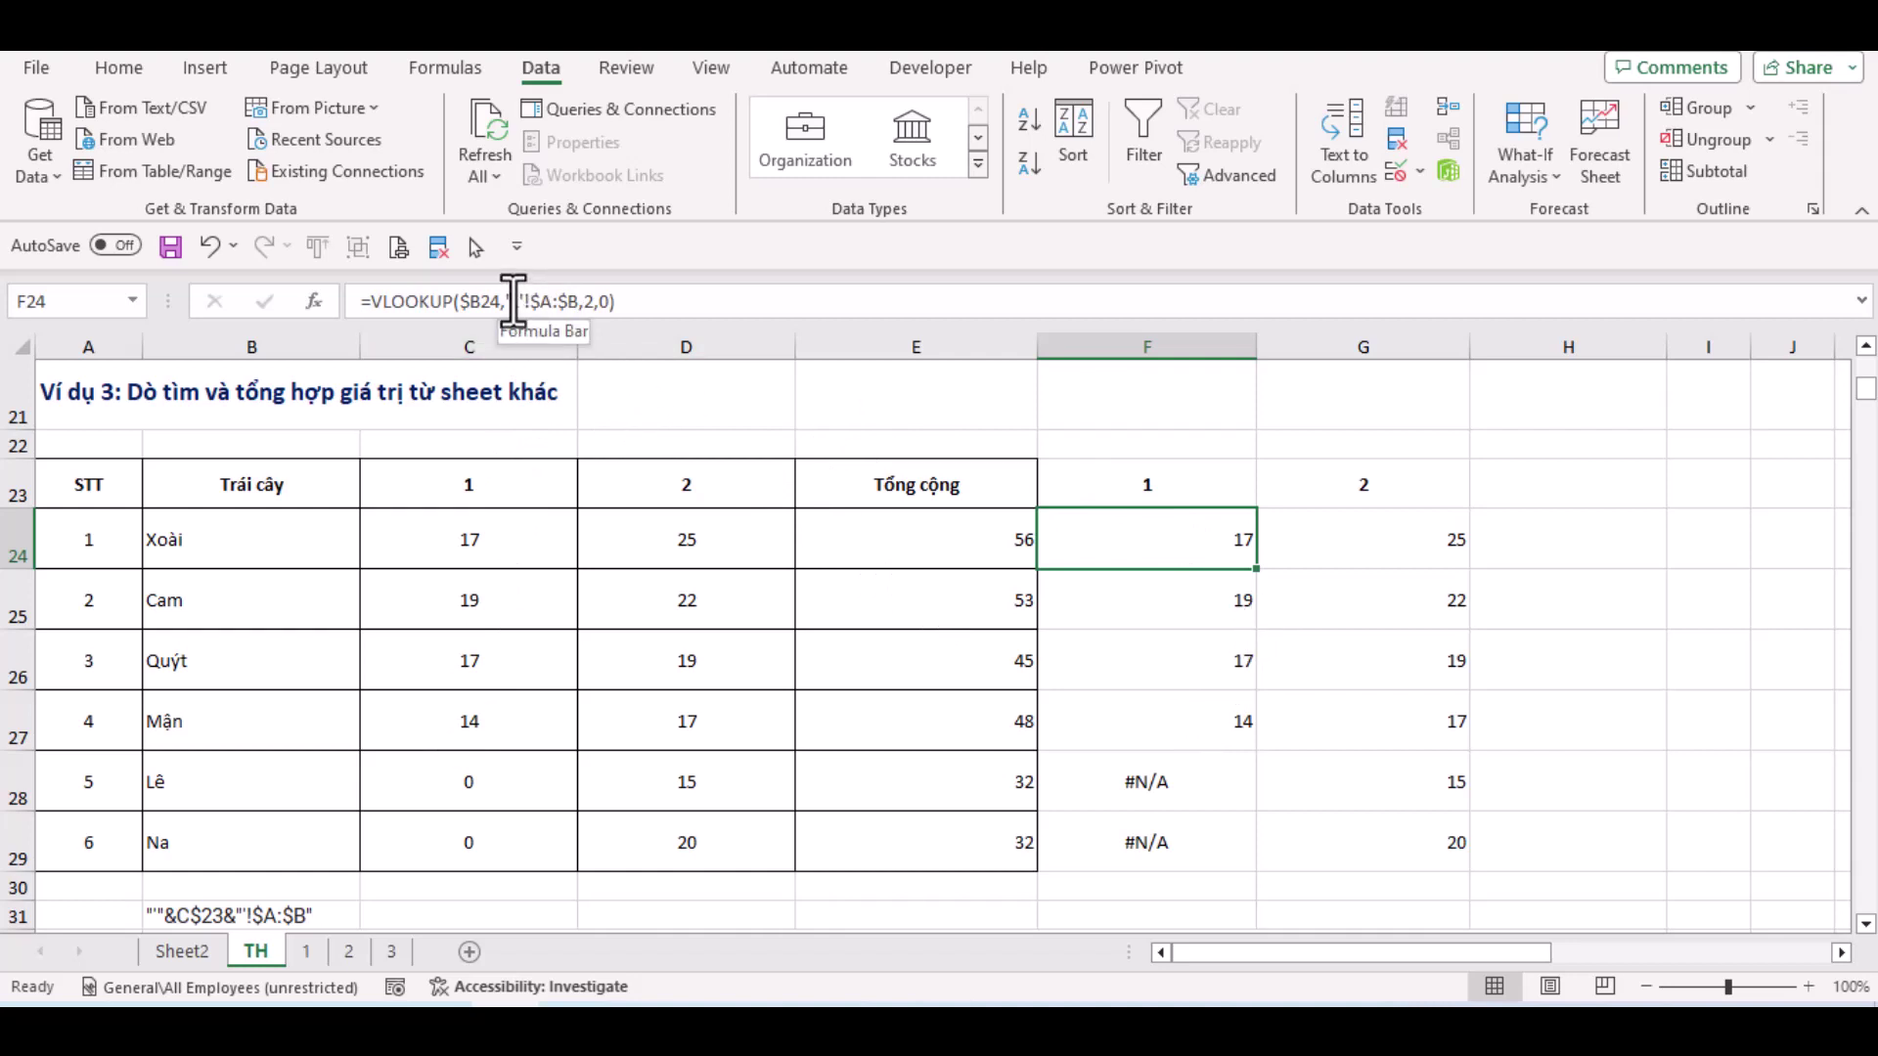
pyautogui.moveTo(510, 300); pyautogui.dragTo(537, 306)
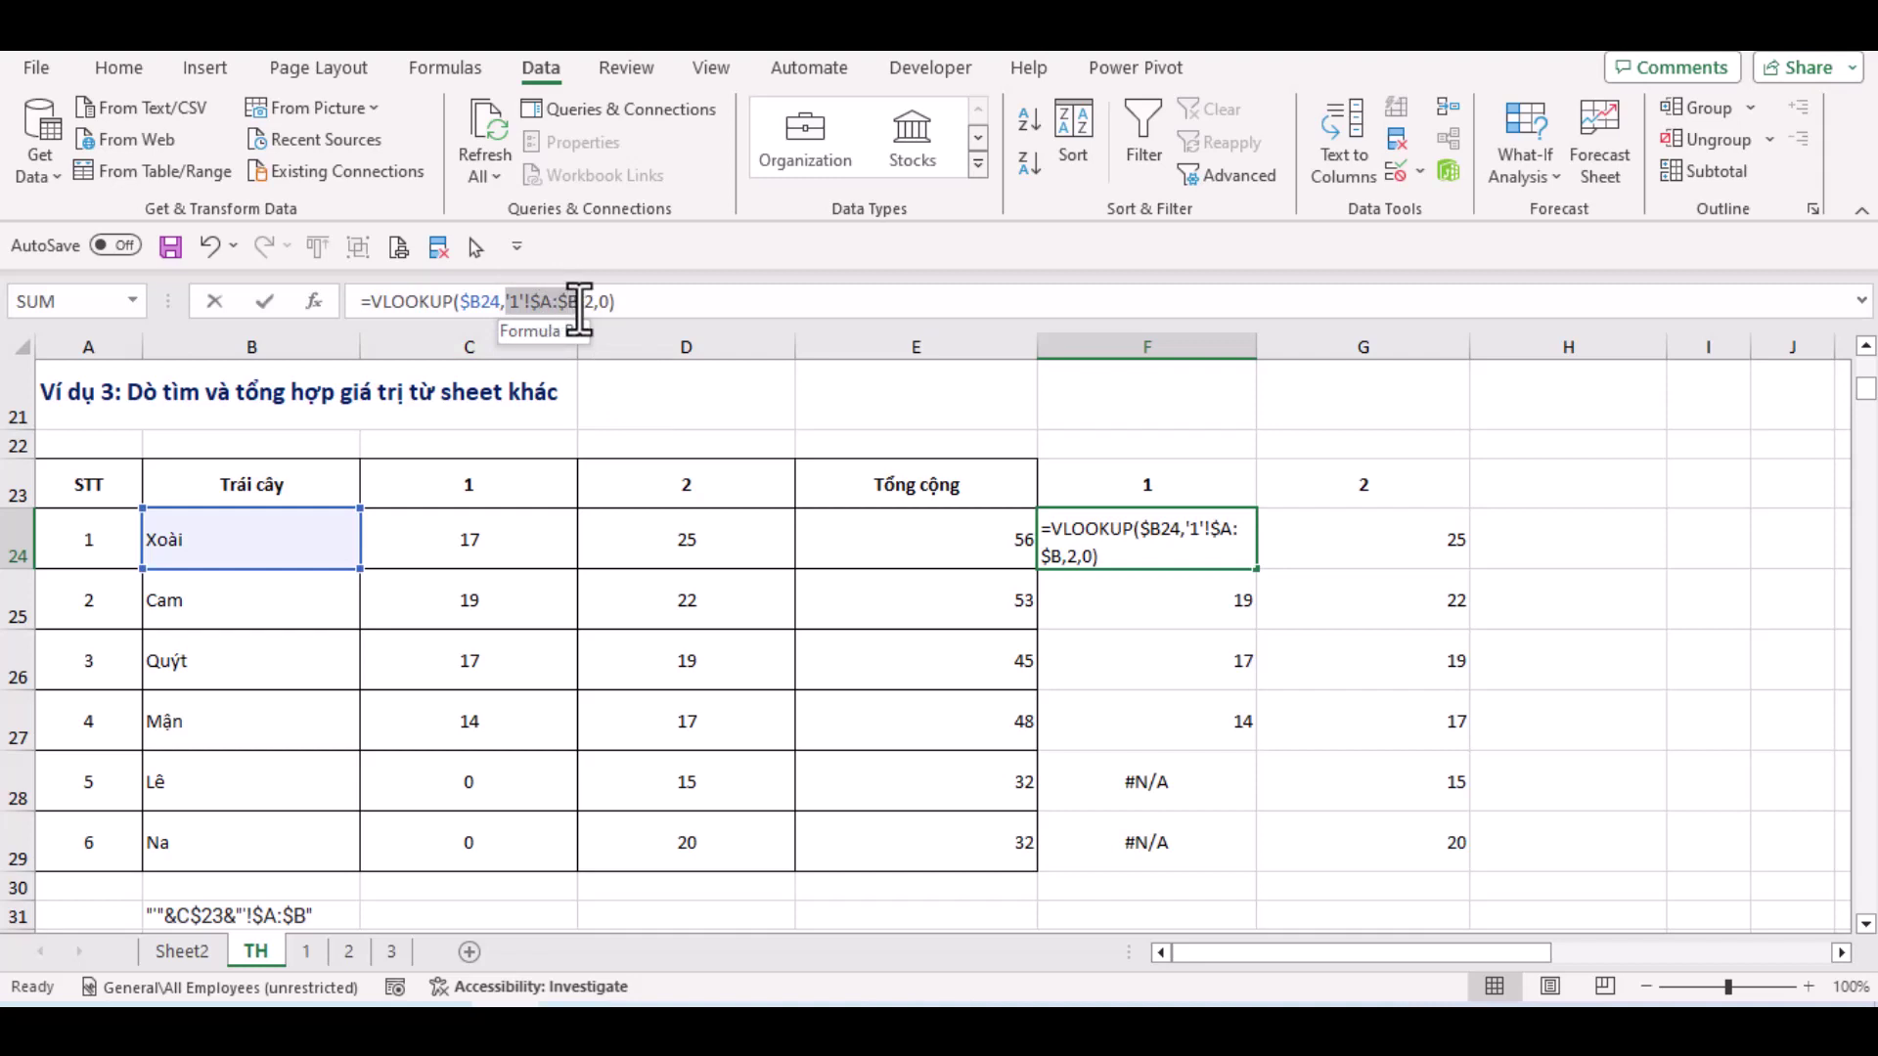
pyautogui.click(521, 311)
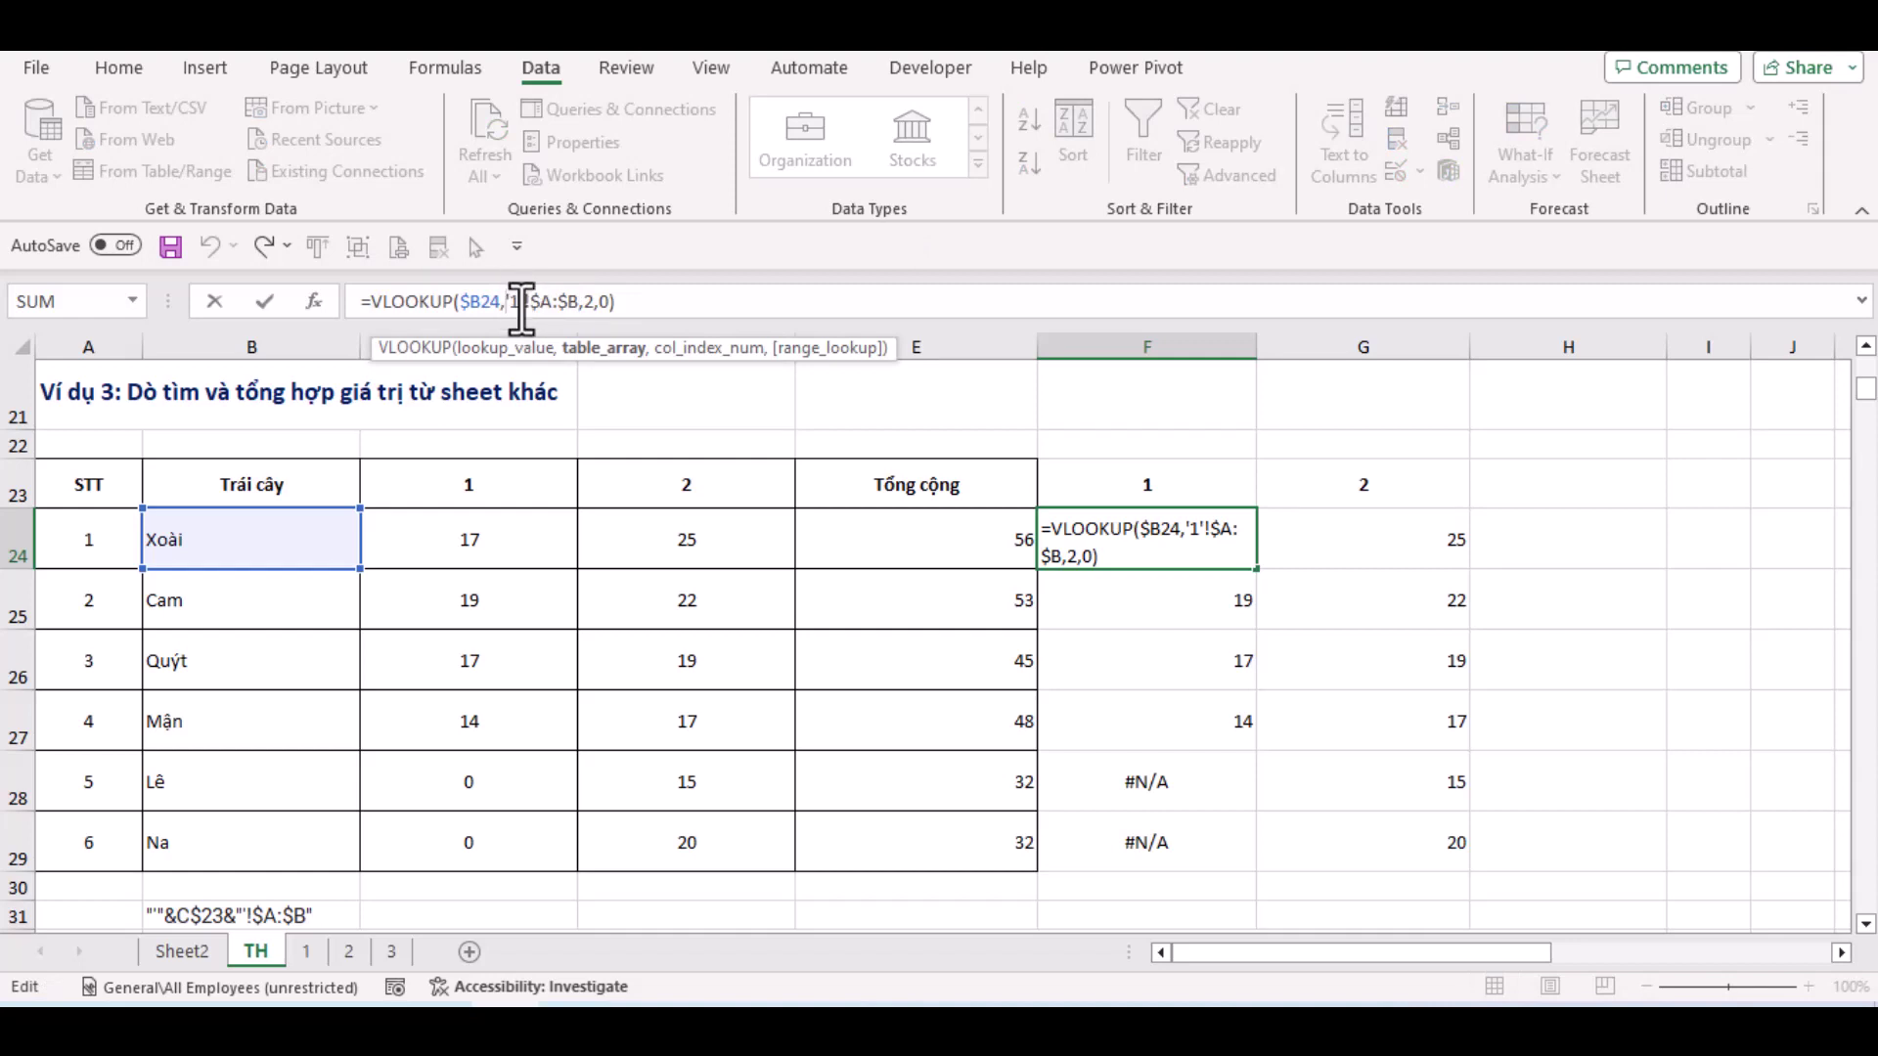
pyautogui.write('indi')
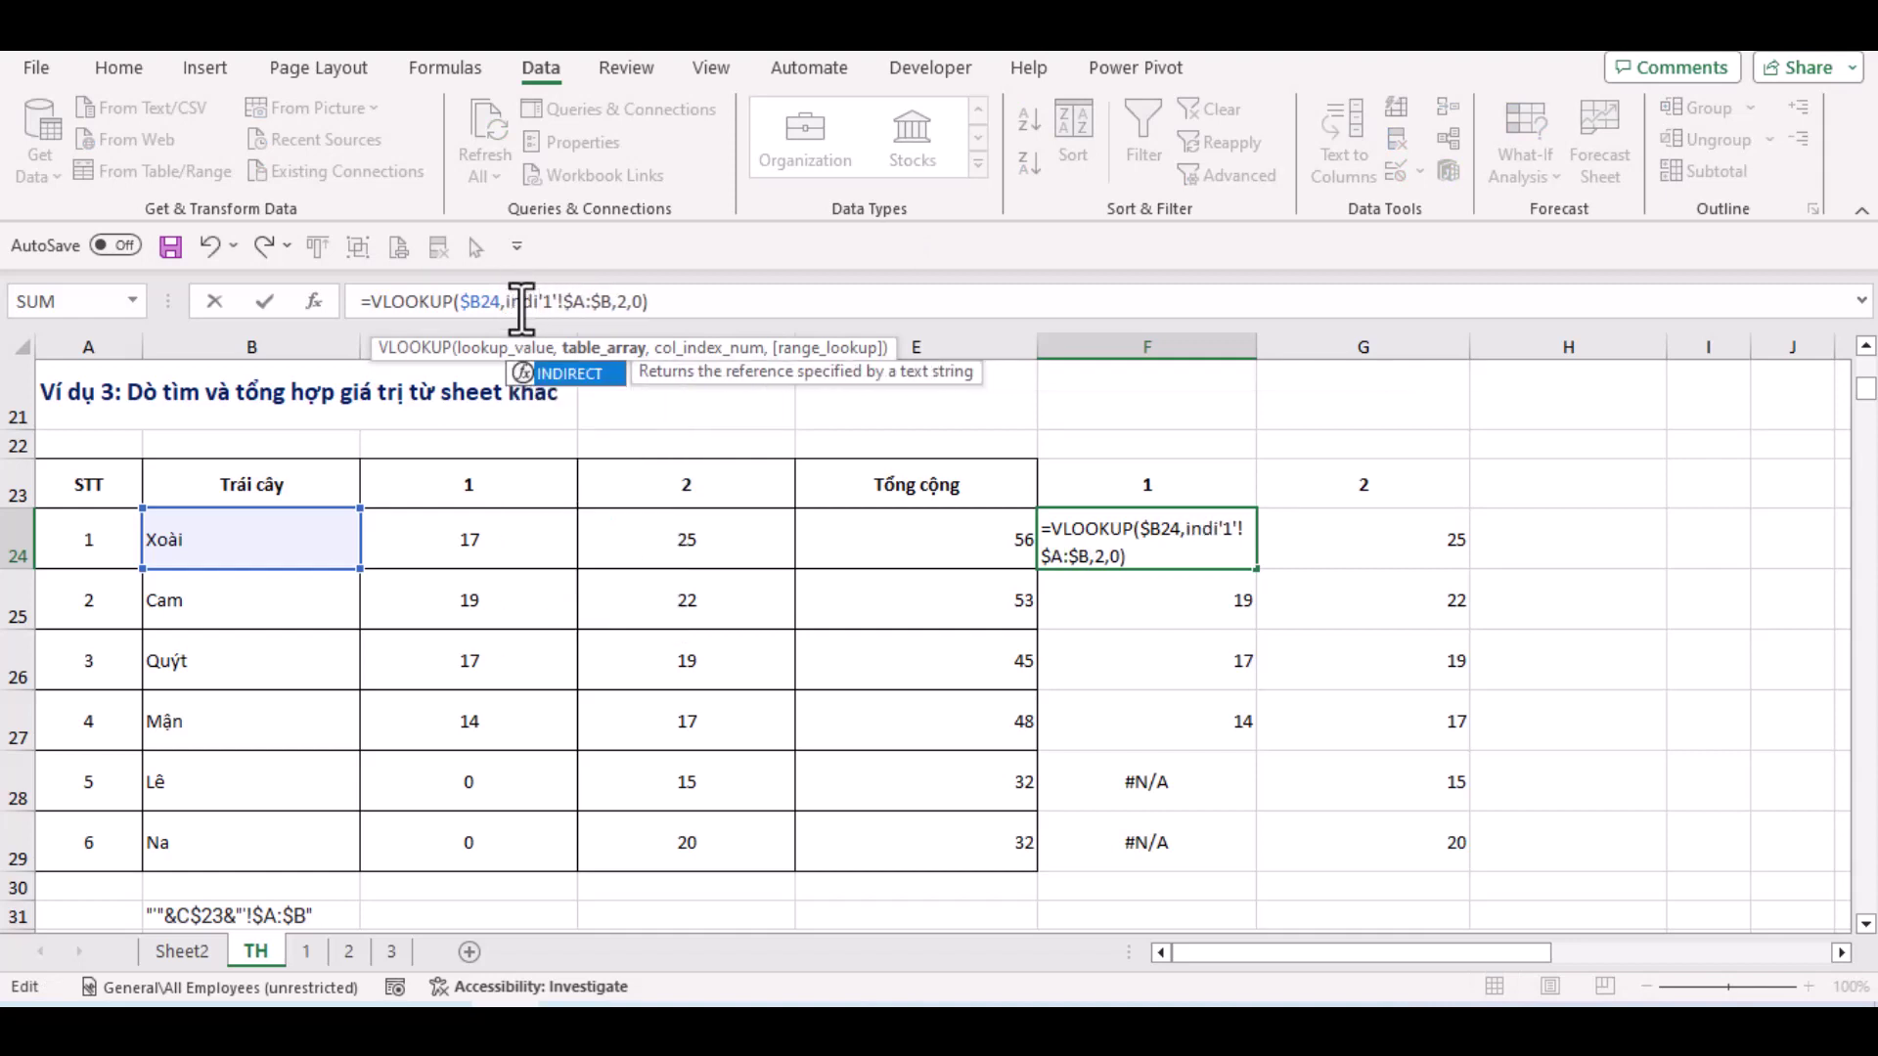
pyautogui.press('Tab')
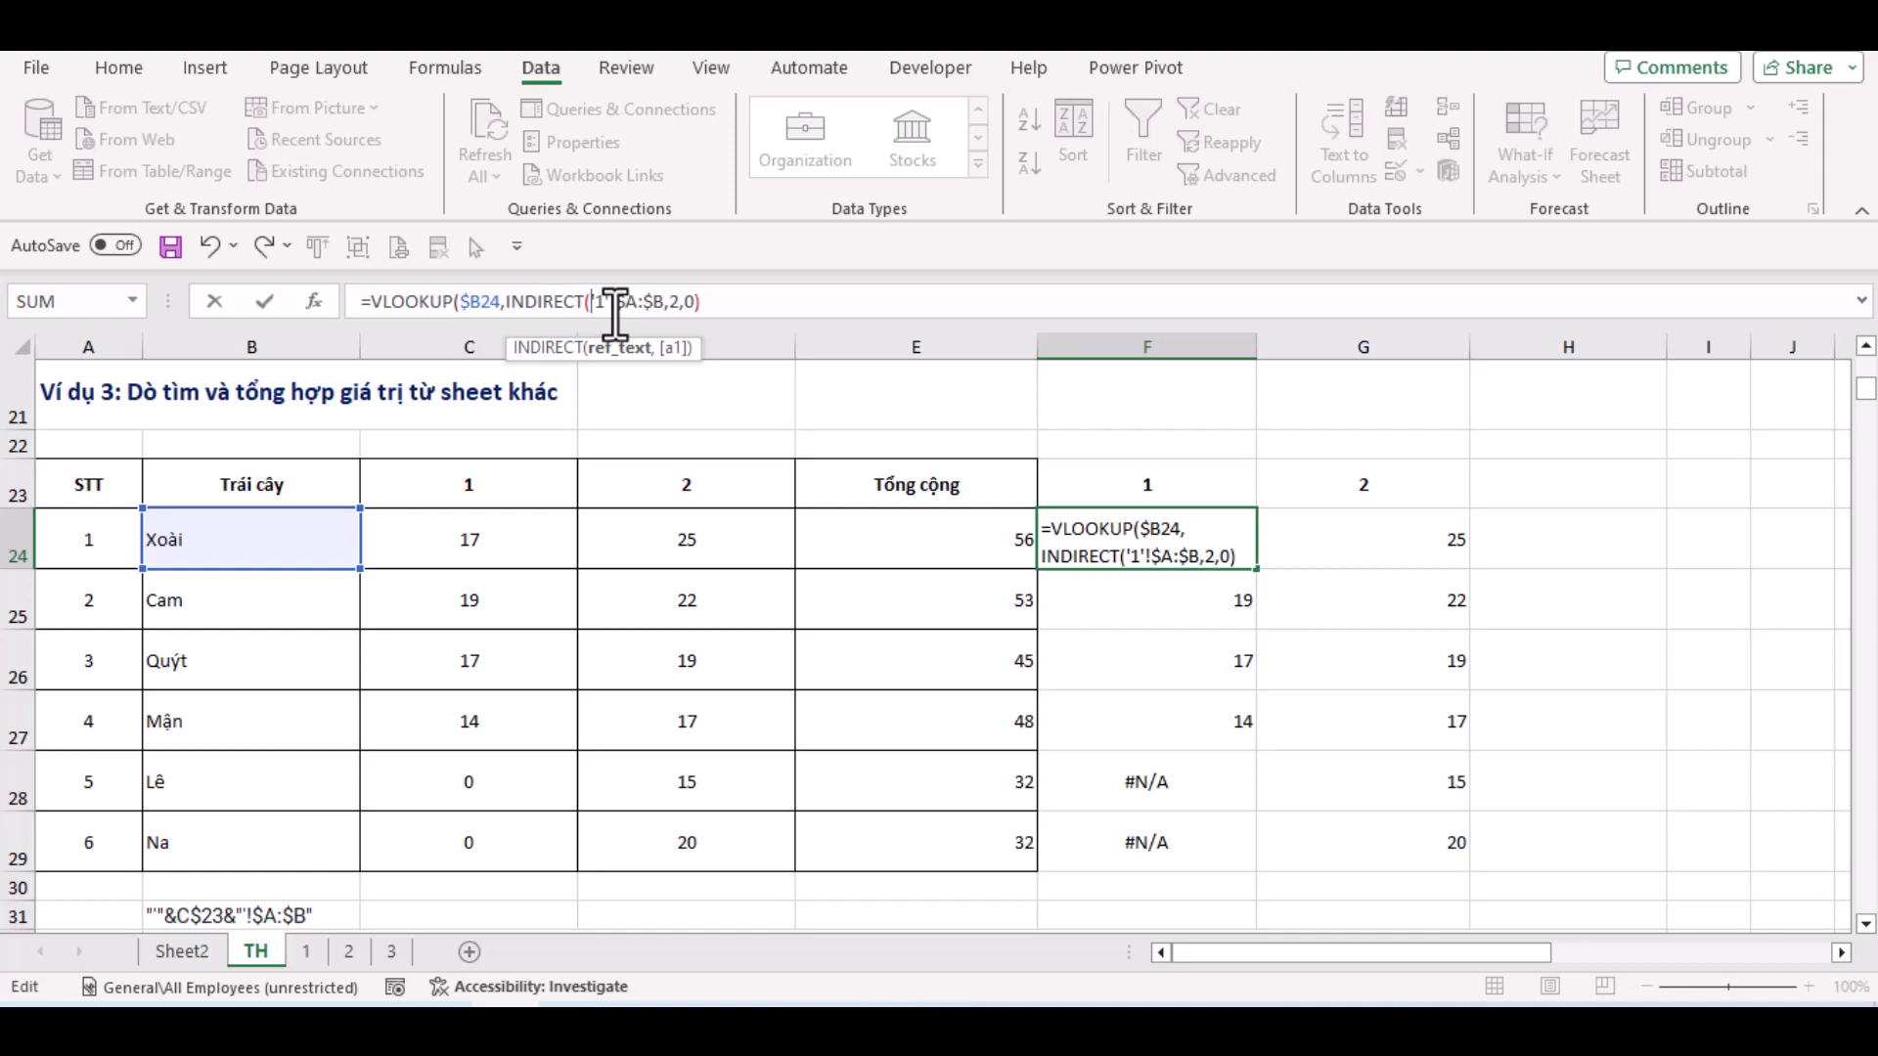
# Complete F24's formula as =VLOOKUP($B24,INDIRECT("'"&1&"'!$A:$B"),2,0), joining the sheet name and range as text
pyautogui.write('"')
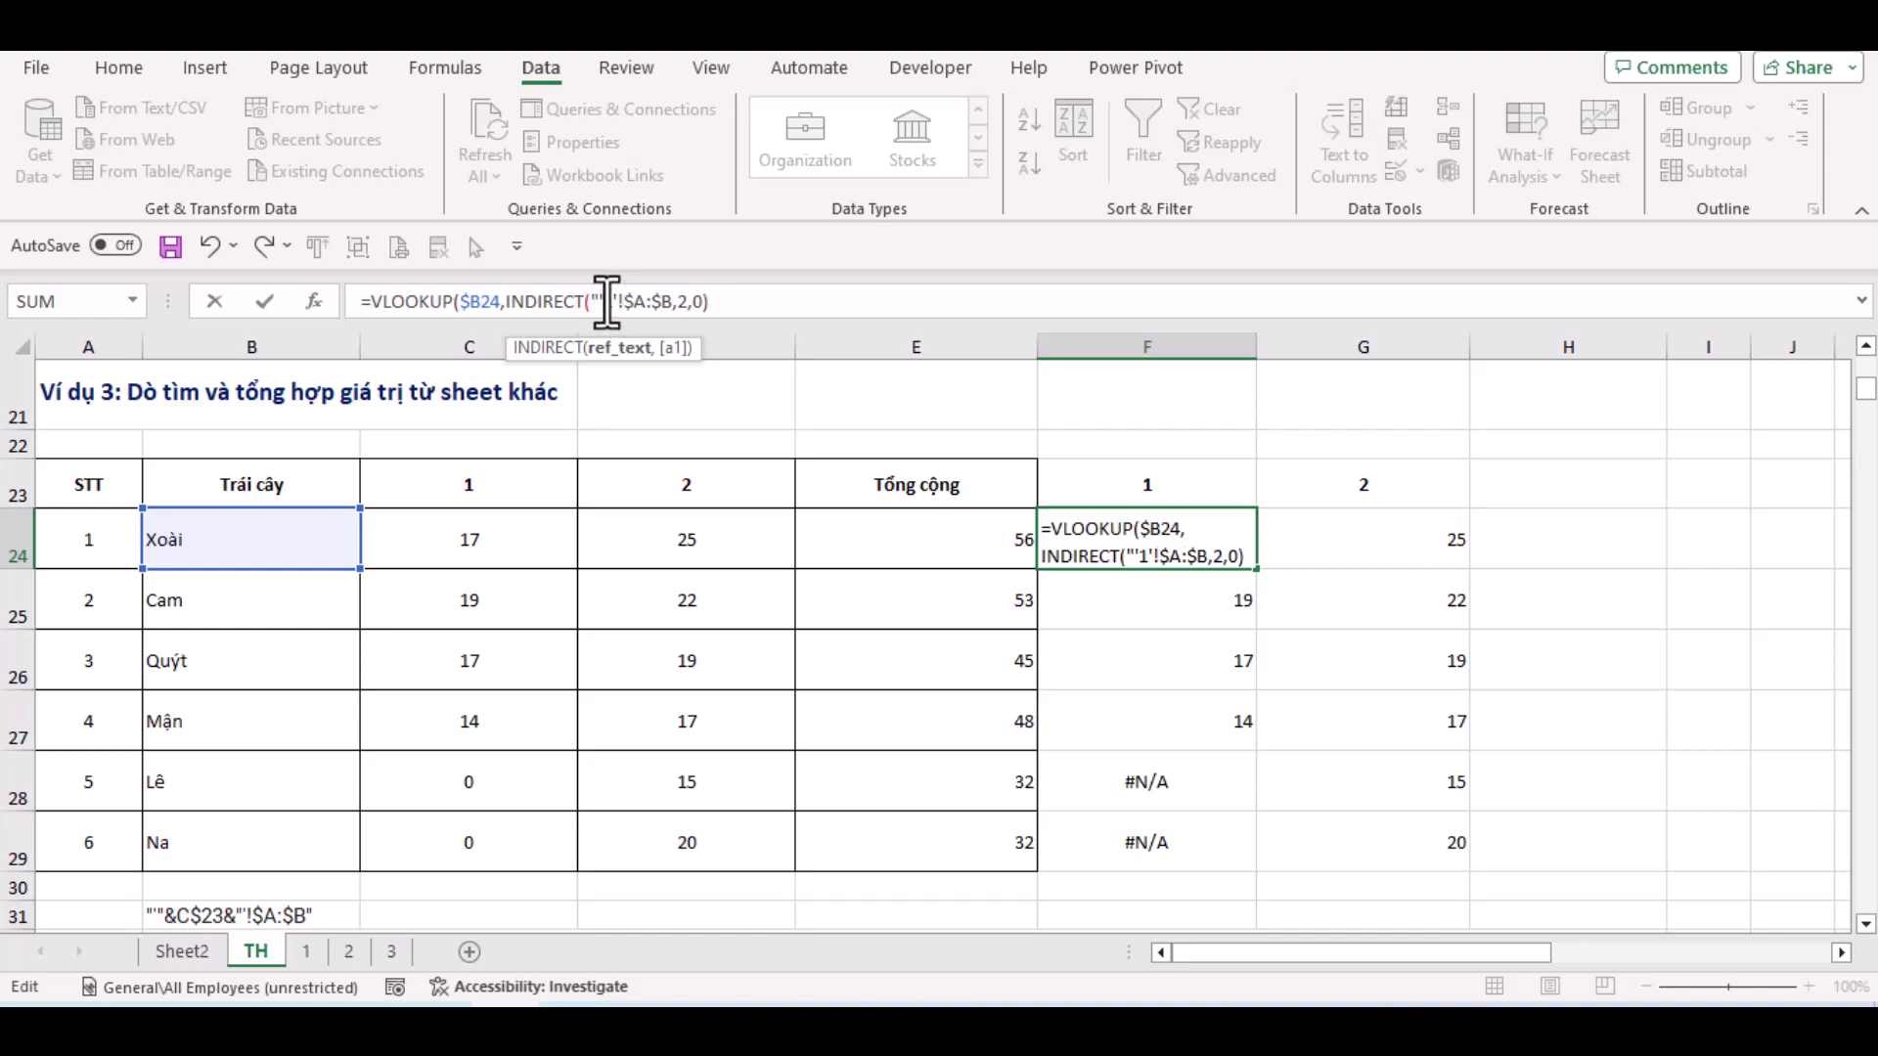
pyautogui.write('"')
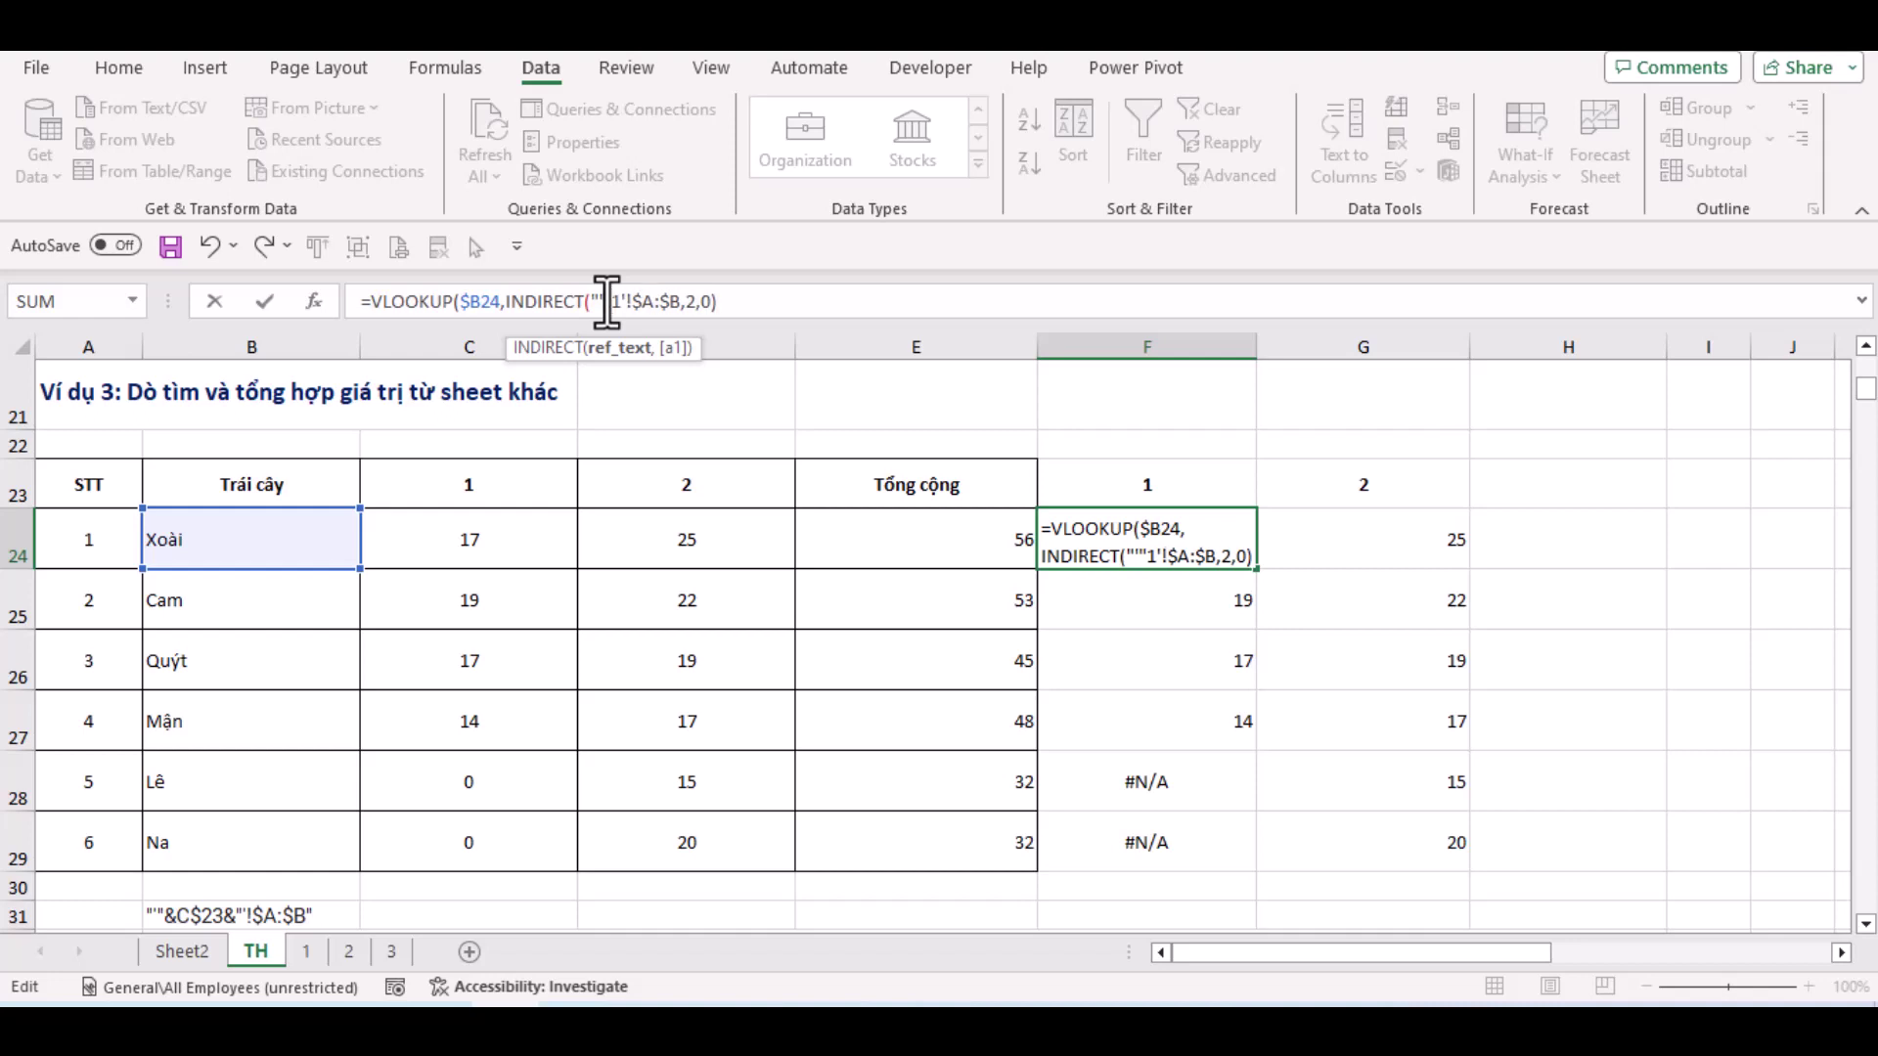
pyautogui.write('&1')
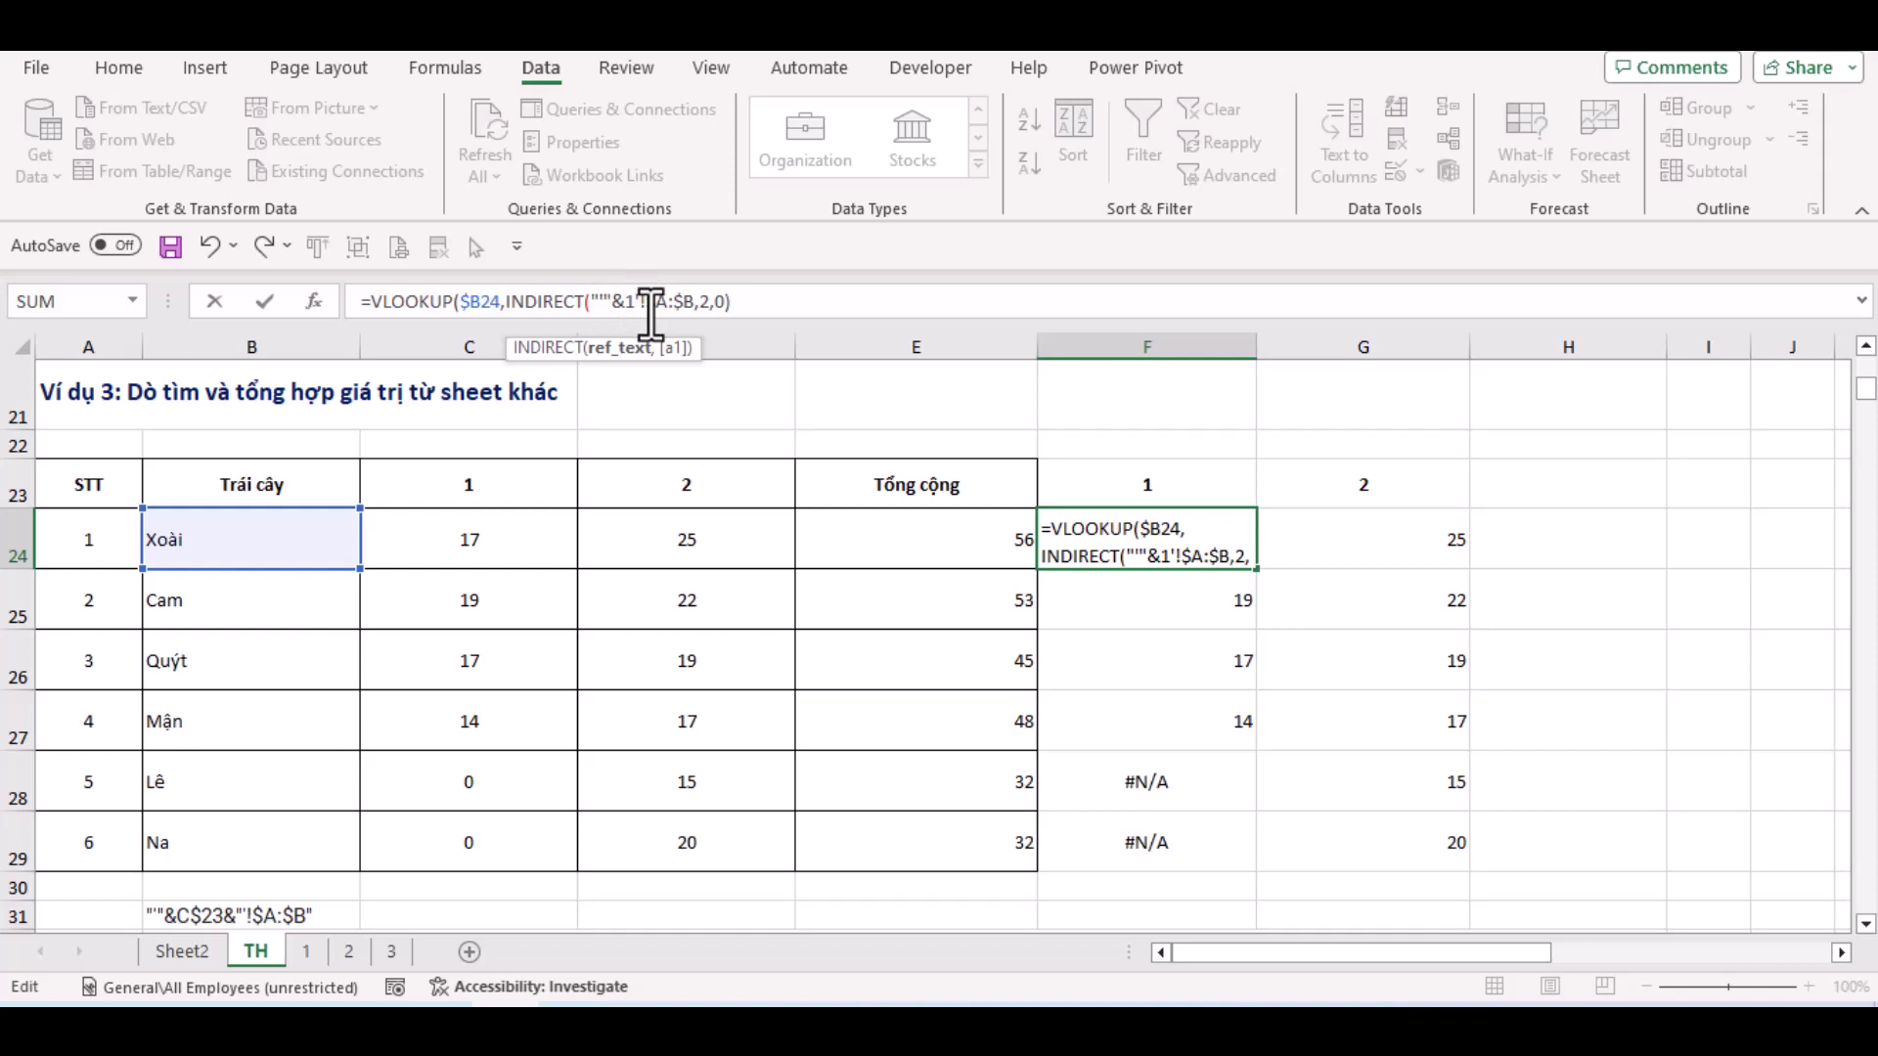
pyautogui.write('&')
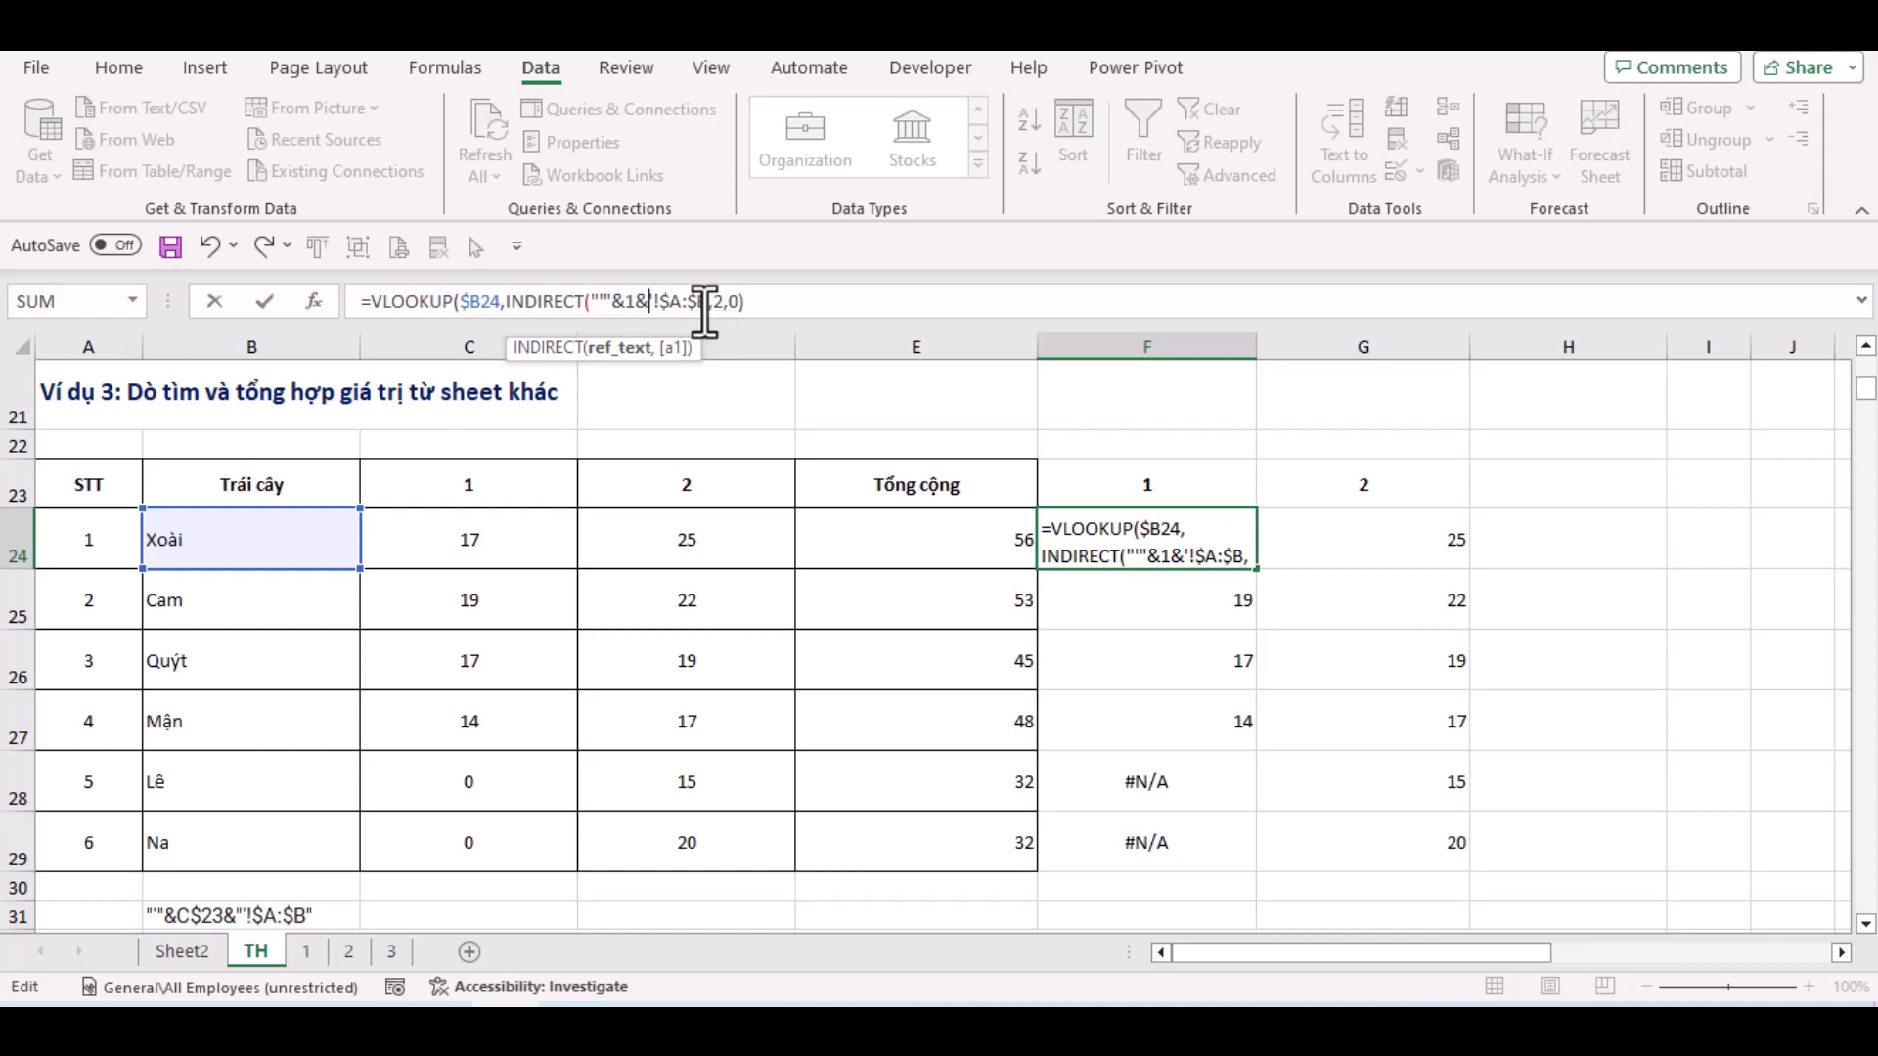
pyautogui.write('"')
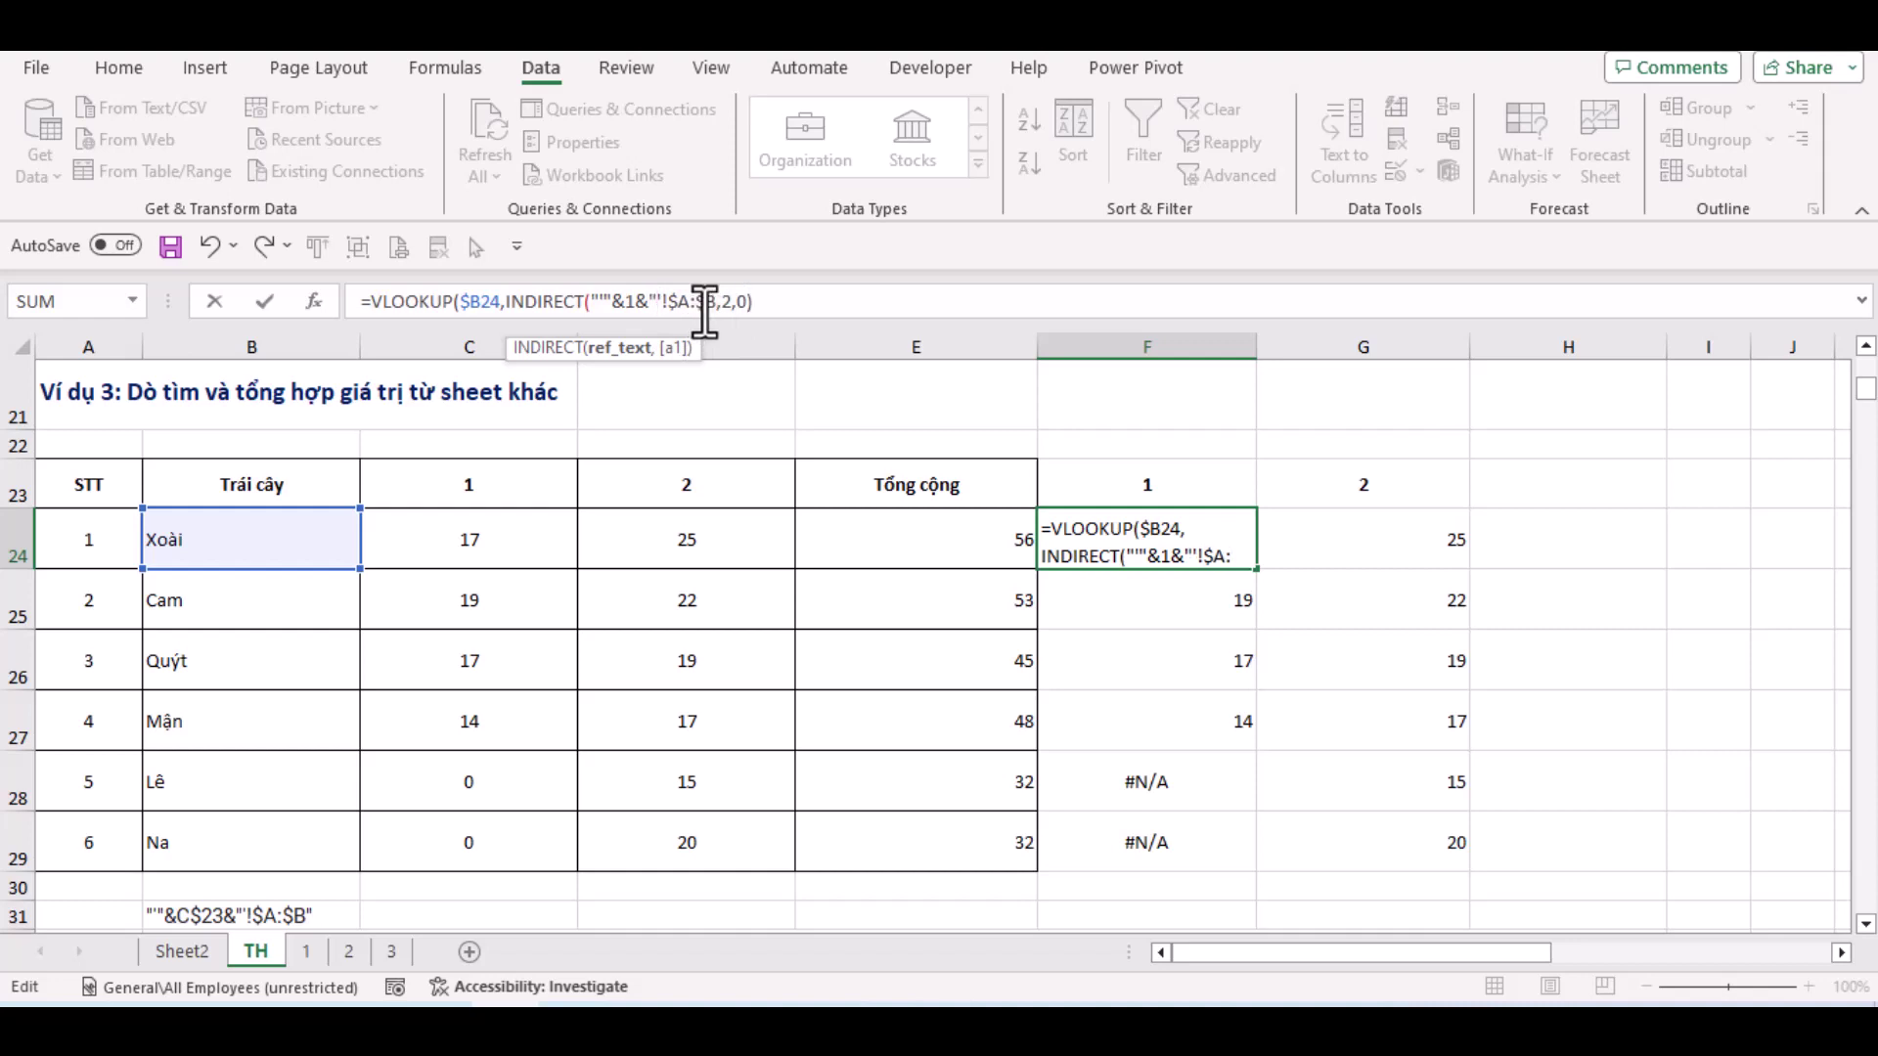
pyautogui.click(736, 311)
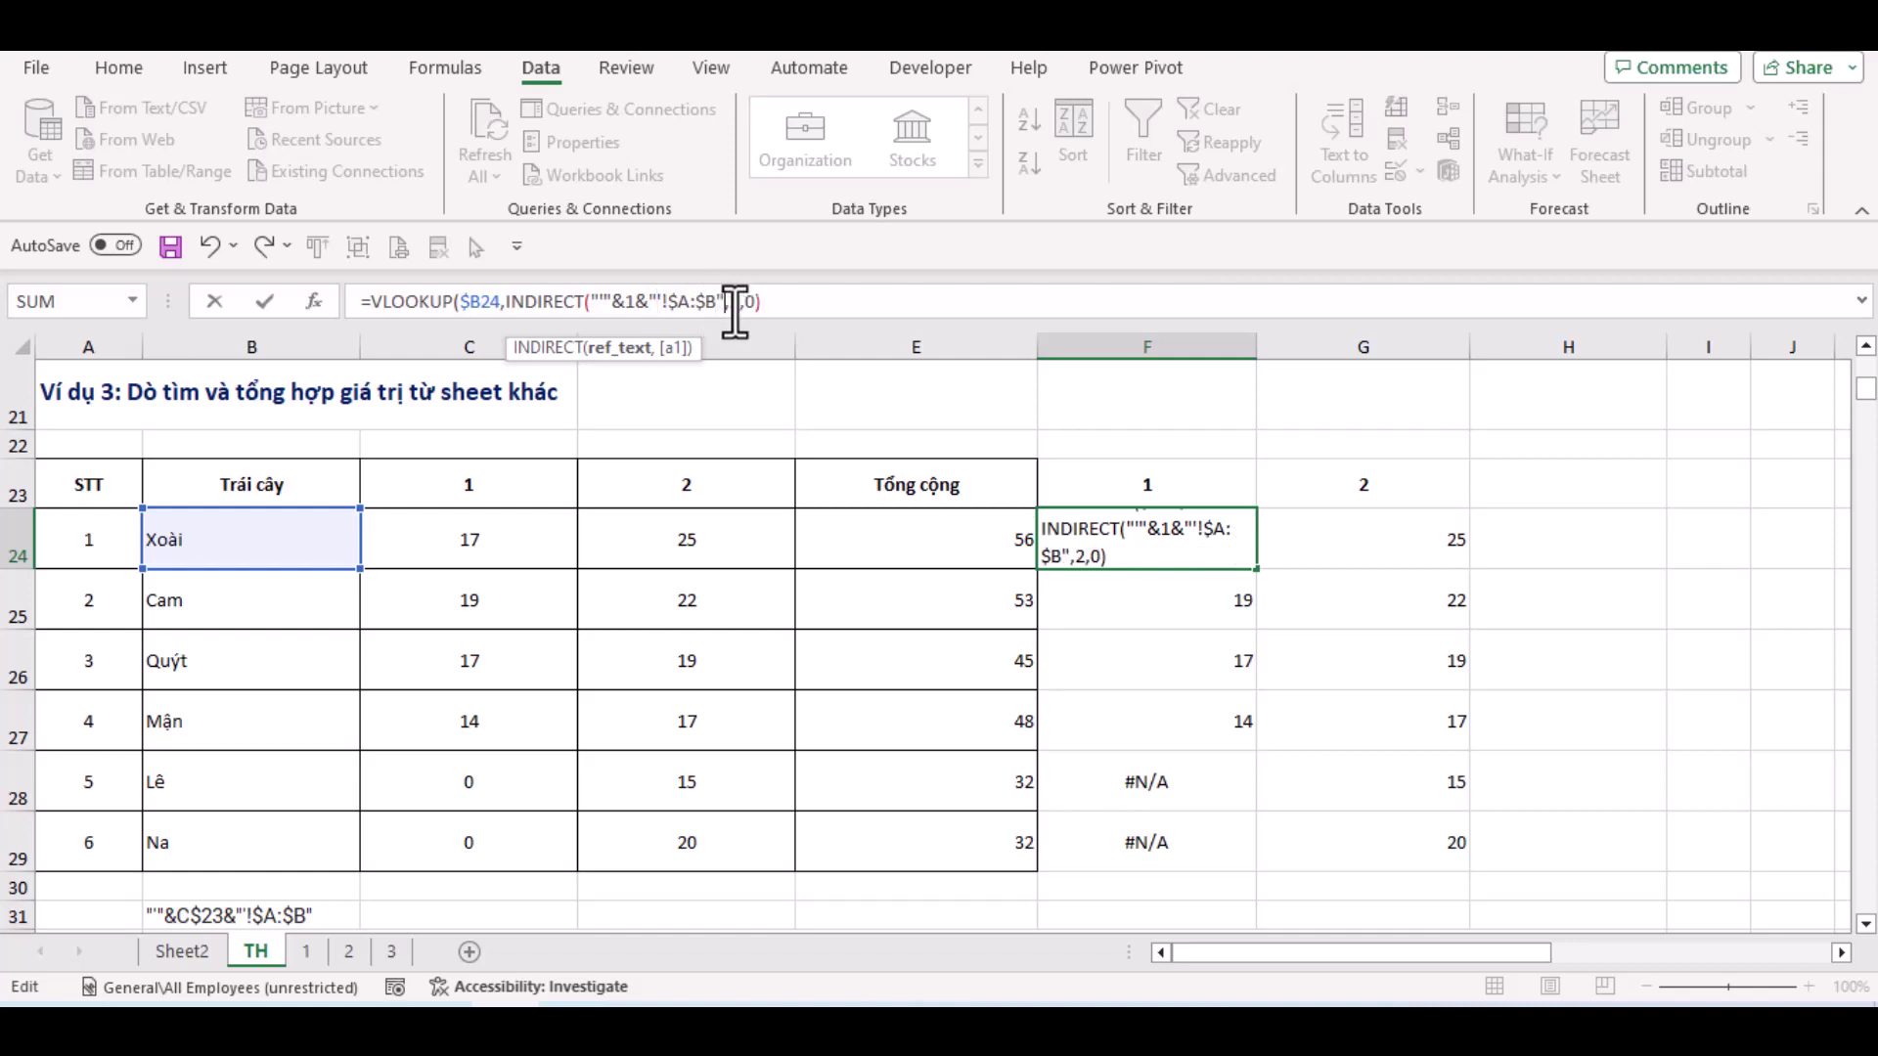
pyautogui.write(')')
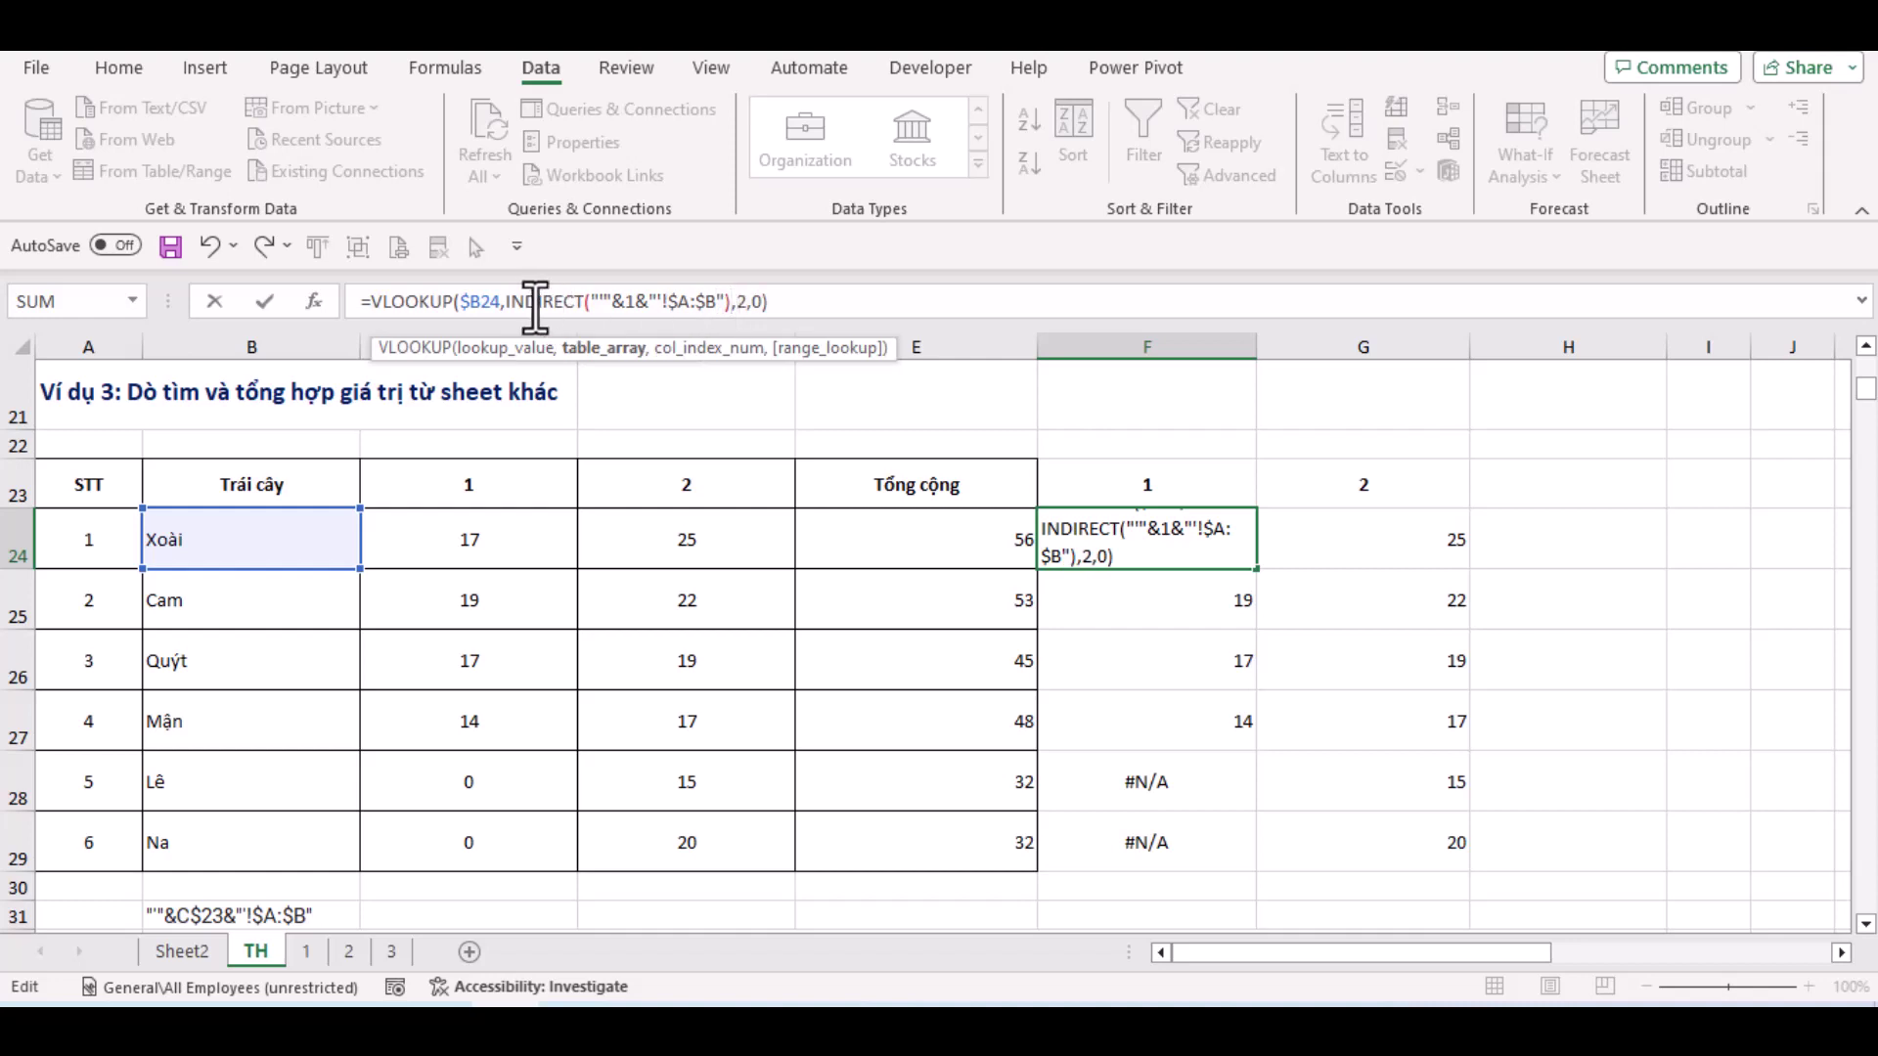
pyautogui.moveTo(509, 303); pyautogui.dragTo(732, 310)
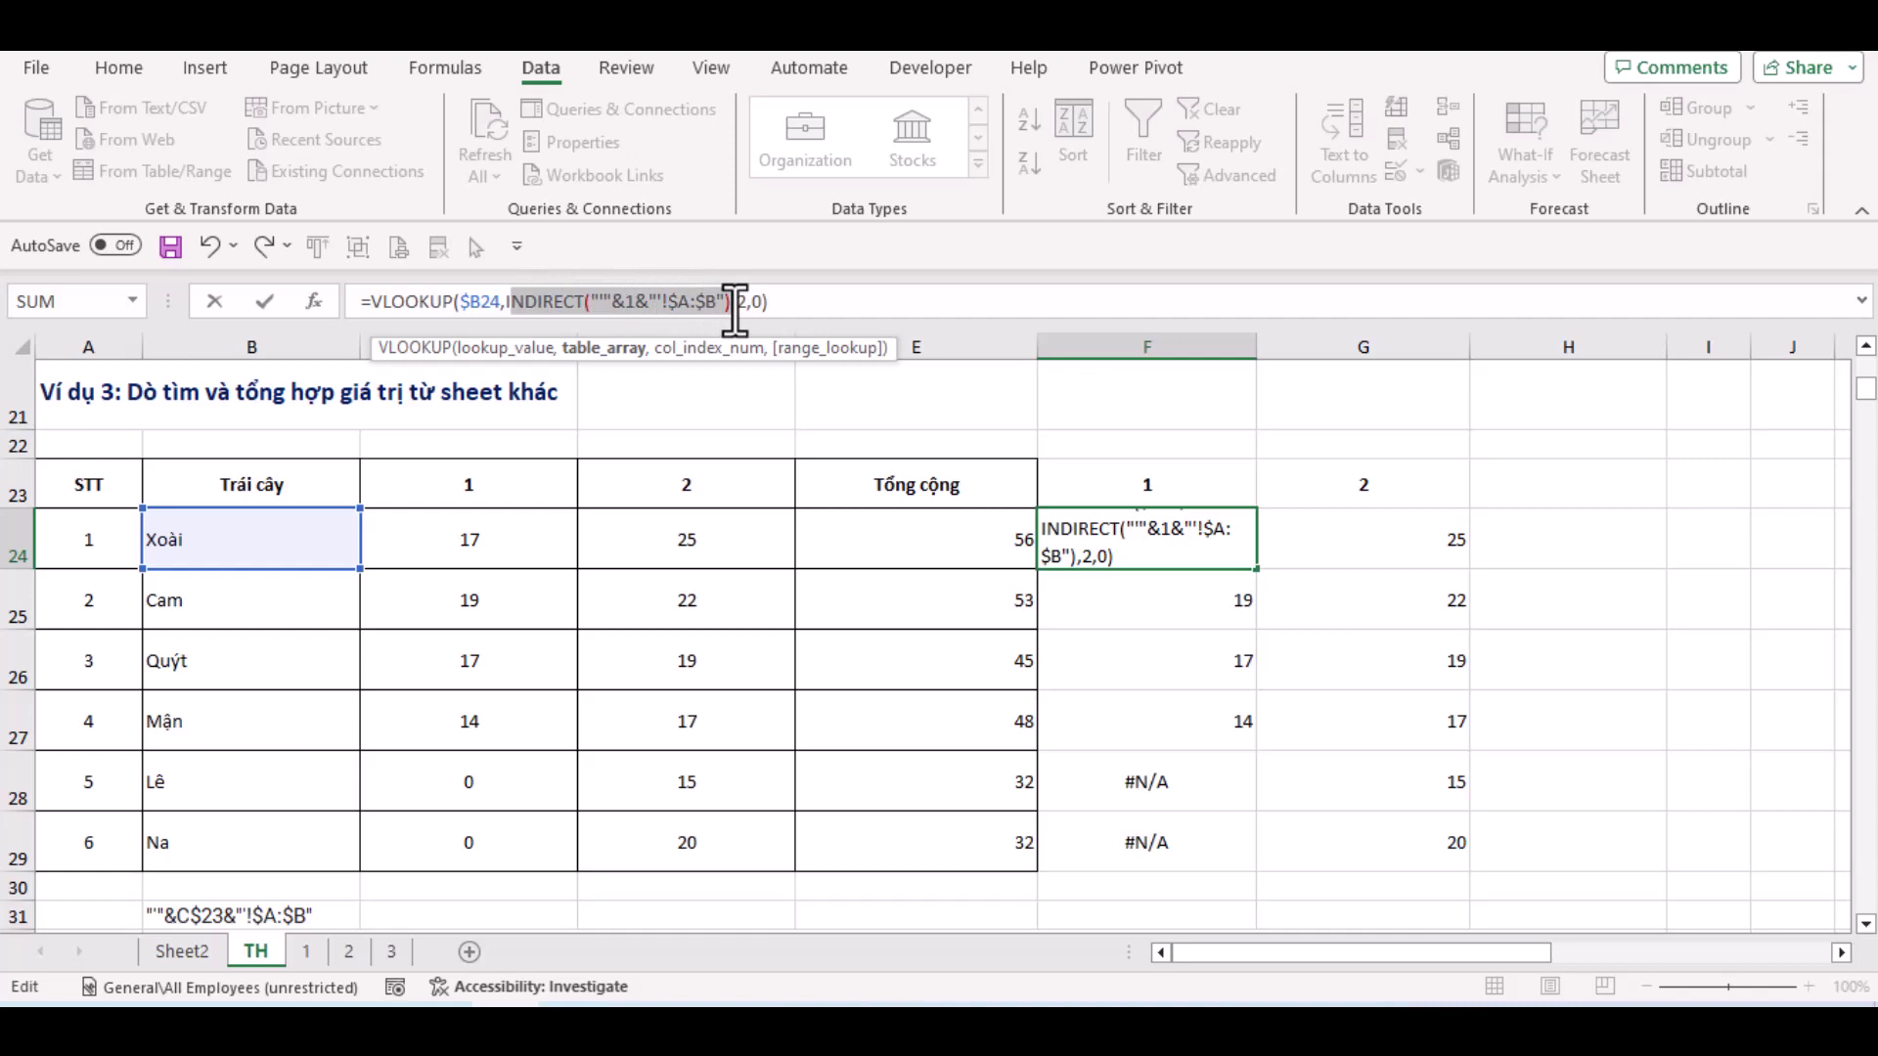
pyautogui.click(735, 303)
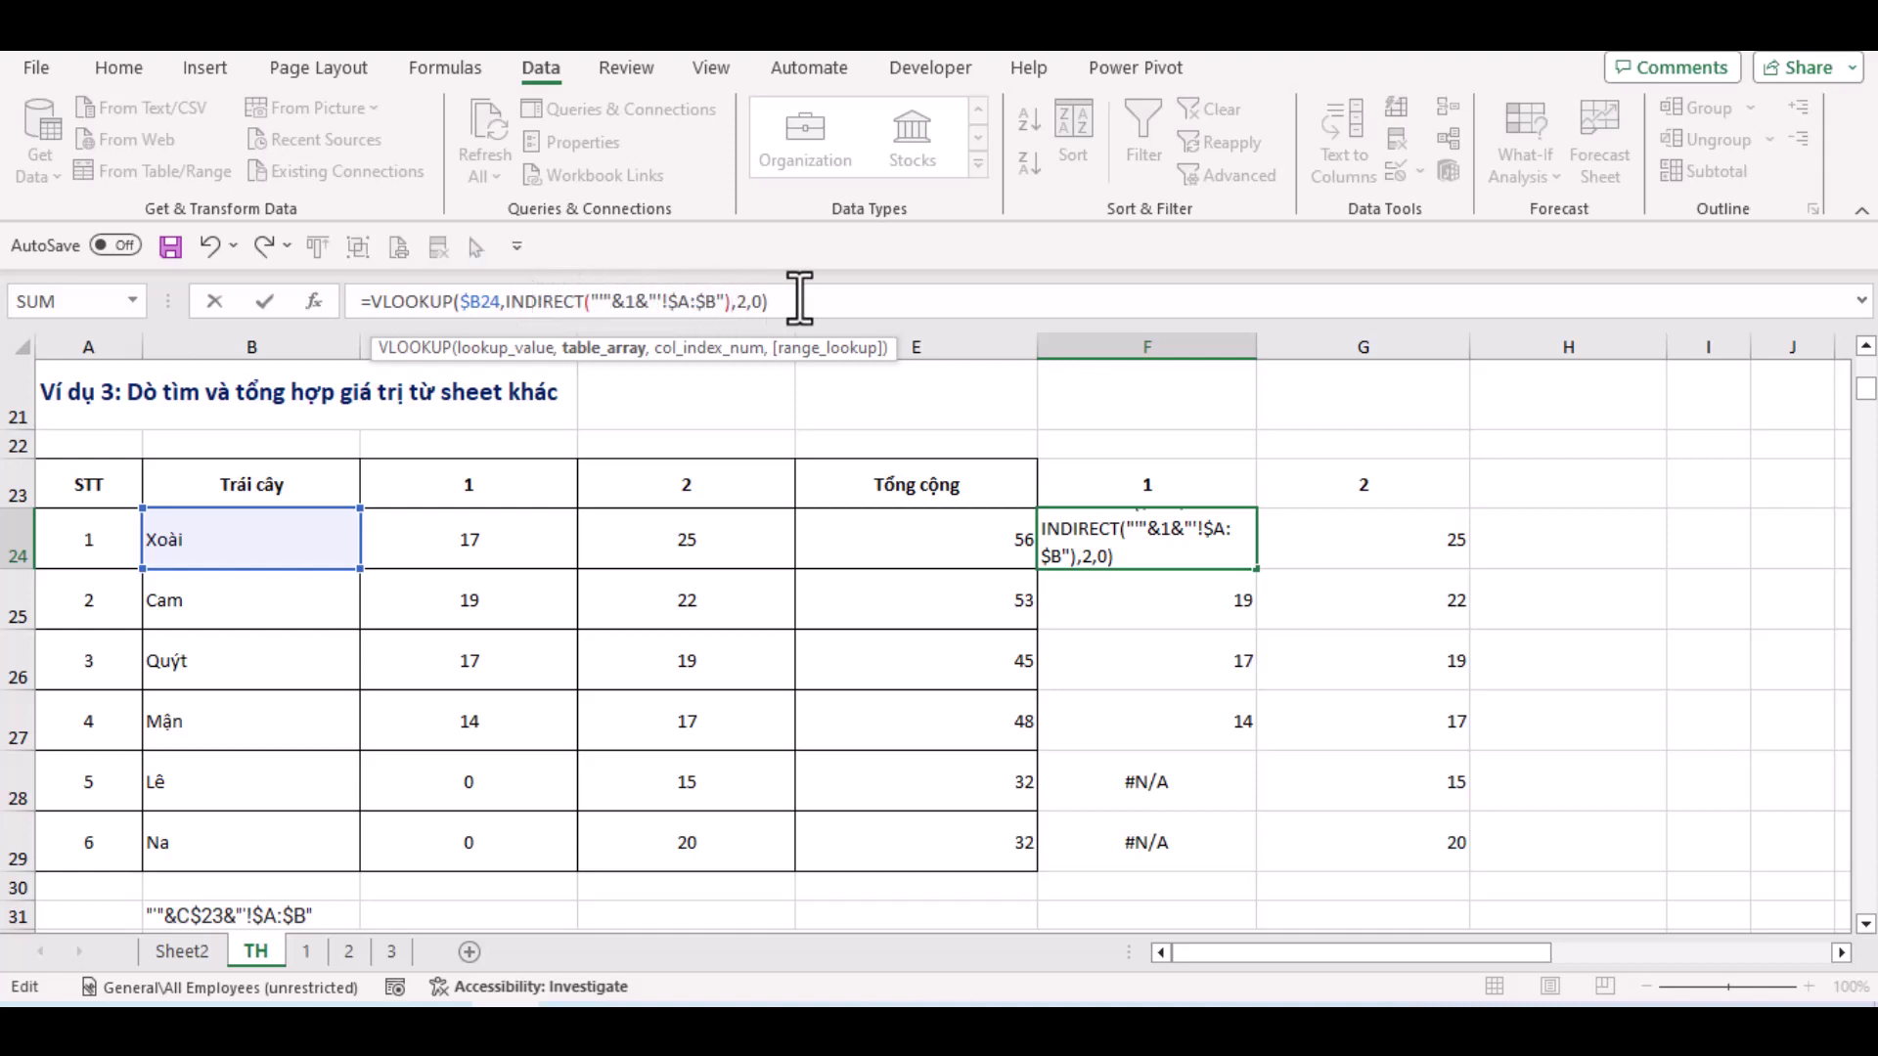
pyautogui.press('Return')
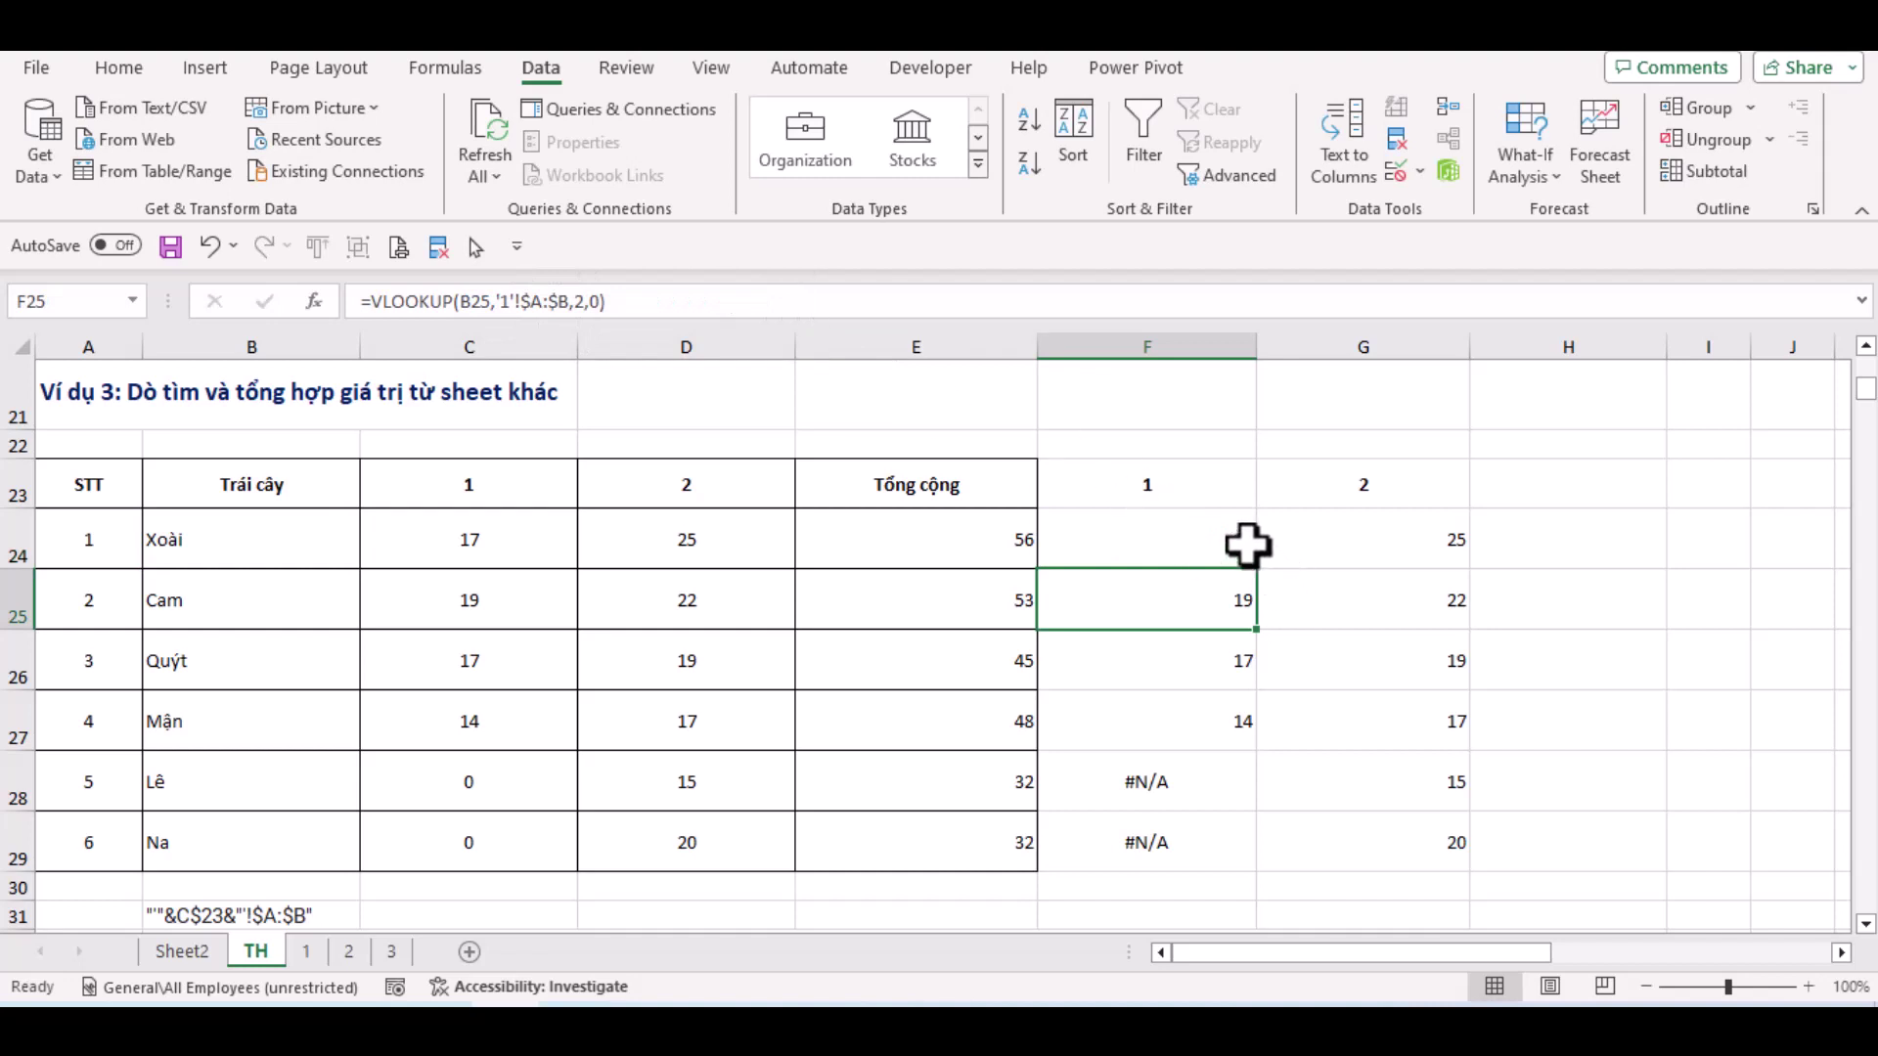
# Fill the INDIRECT lookup formula from F24 down through F29
pyautogui.click(1247, 546)
pyautogui.doubleClick(1257, 569)
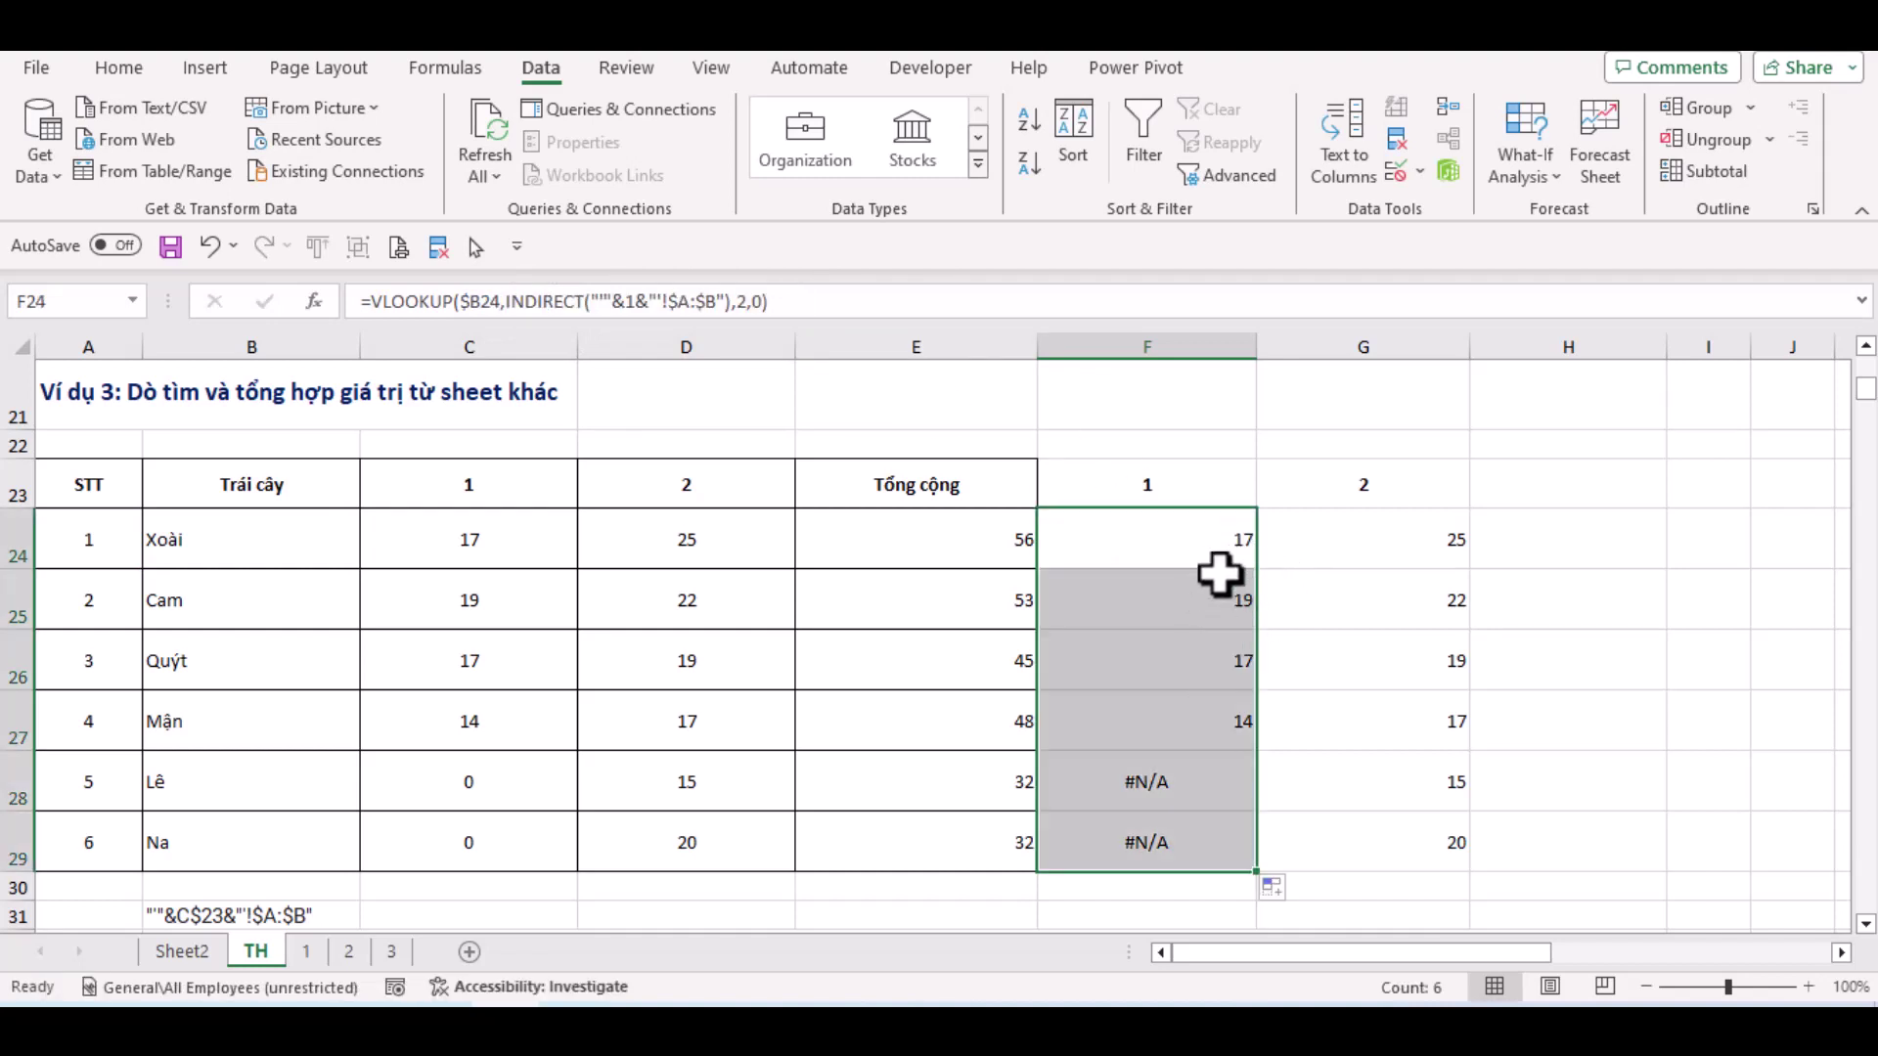
pyautogui.click(1210, 553)
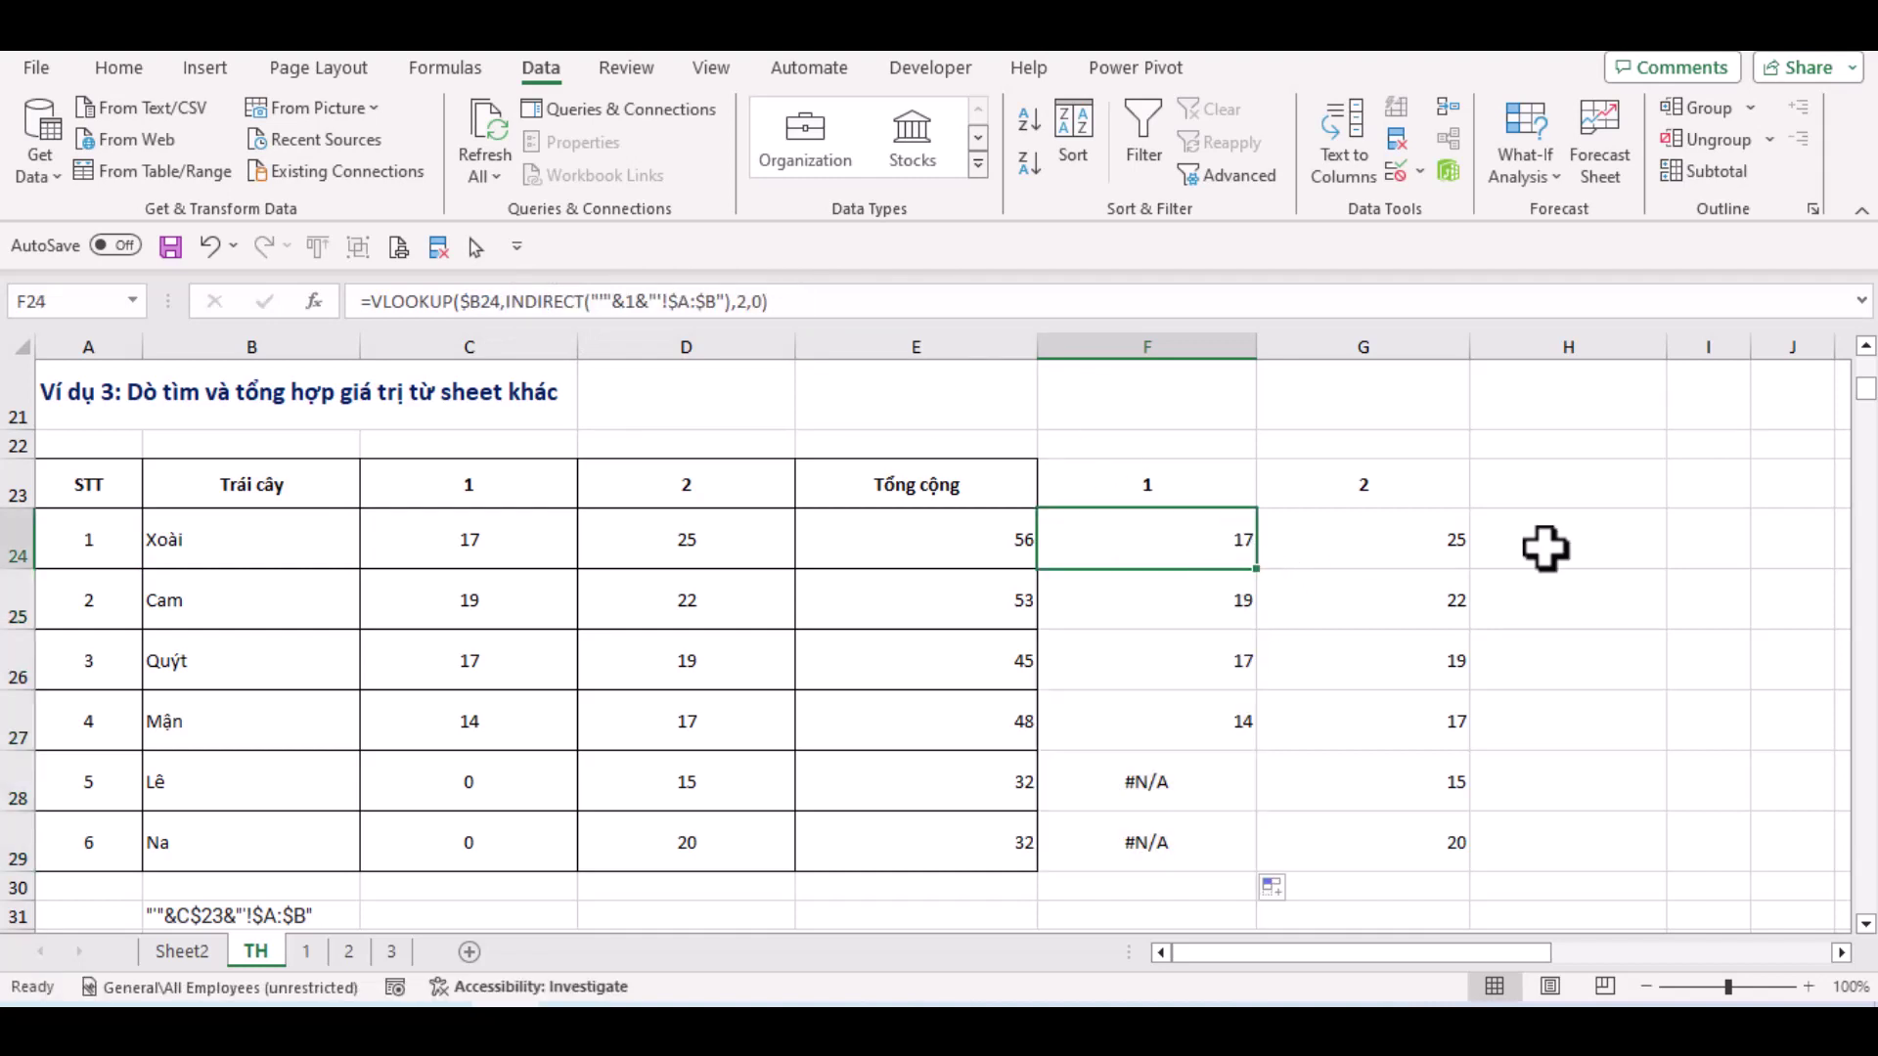
# Enter 3 as the column header in H23
pyautogui.click(1415, 541)
pyautogui.click(1513, 537)
pyautogui.click(1517, 482)
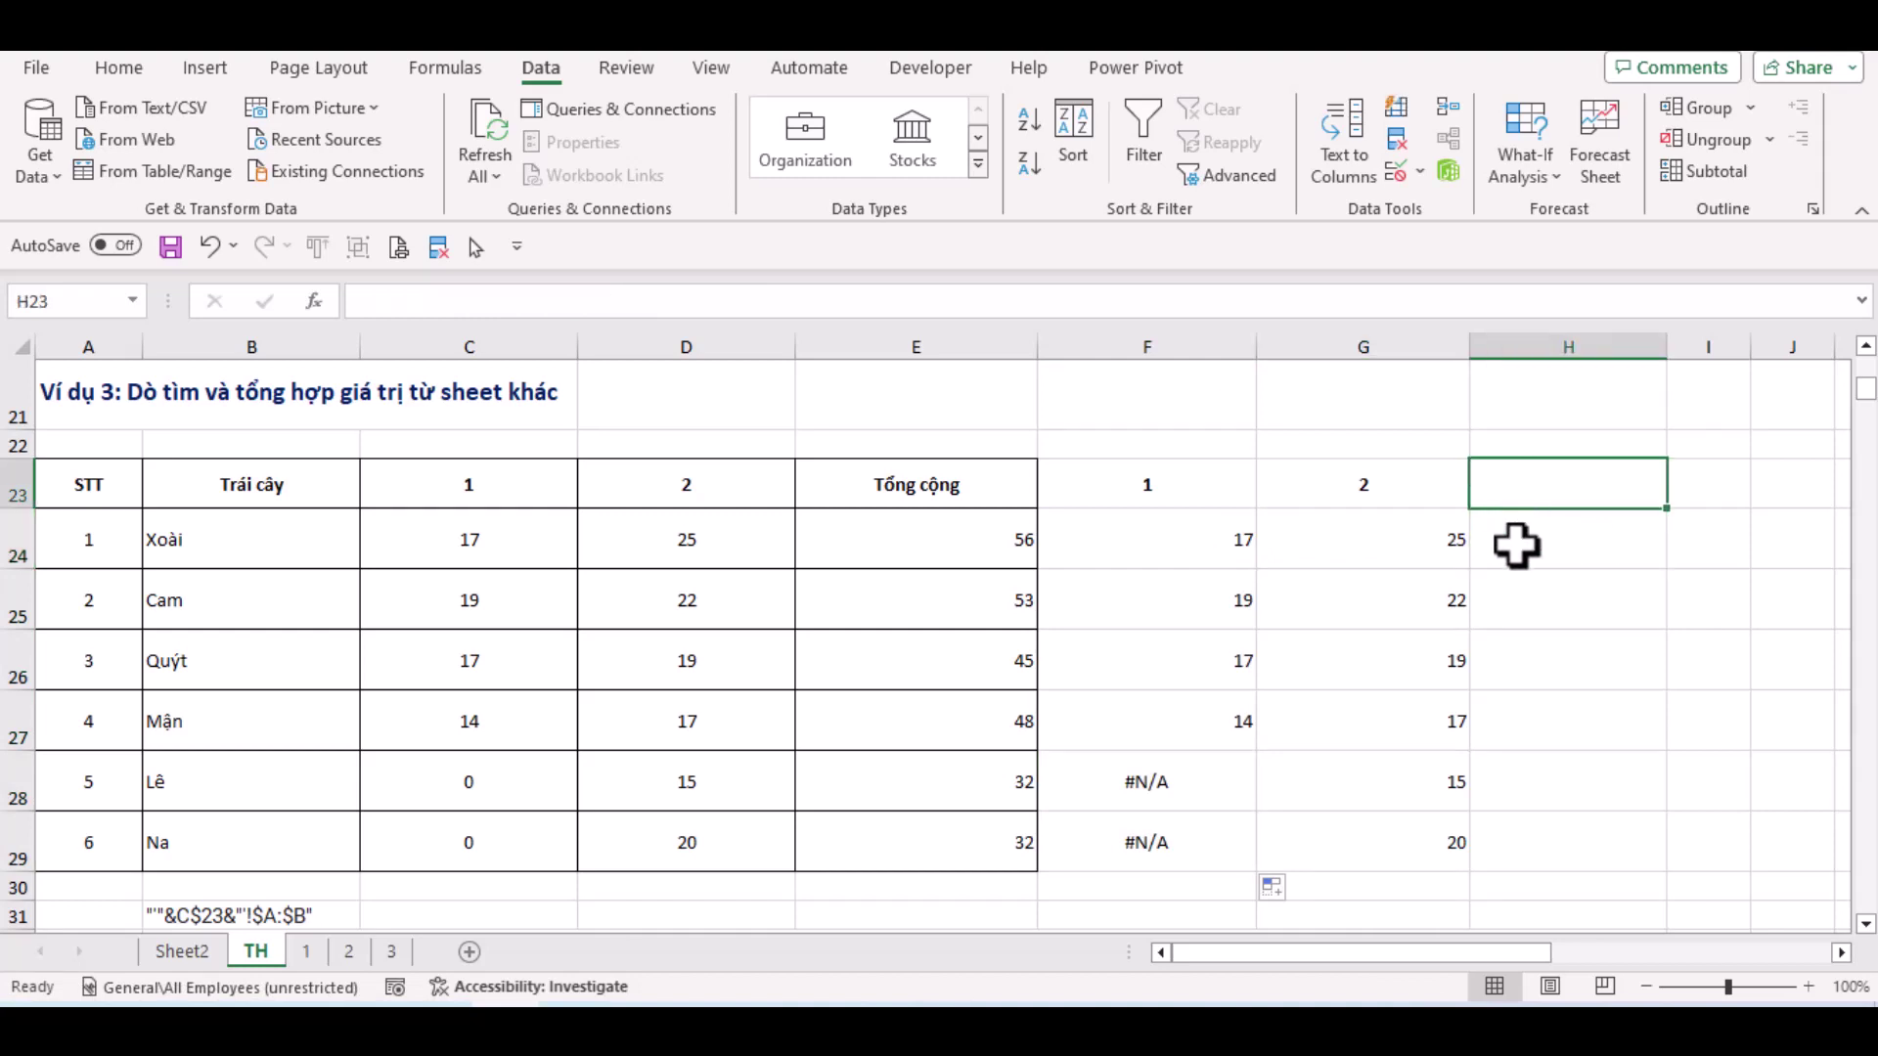
pyautogui.write('3')
pyautogui.press('Return')
# Fill H24:H29 with G24's lookup formula pointed at sheet 3, as =VLOOKUP($B24,'3'!$A:$B,2,0) in H24
pyautogui.click(1464, 556)
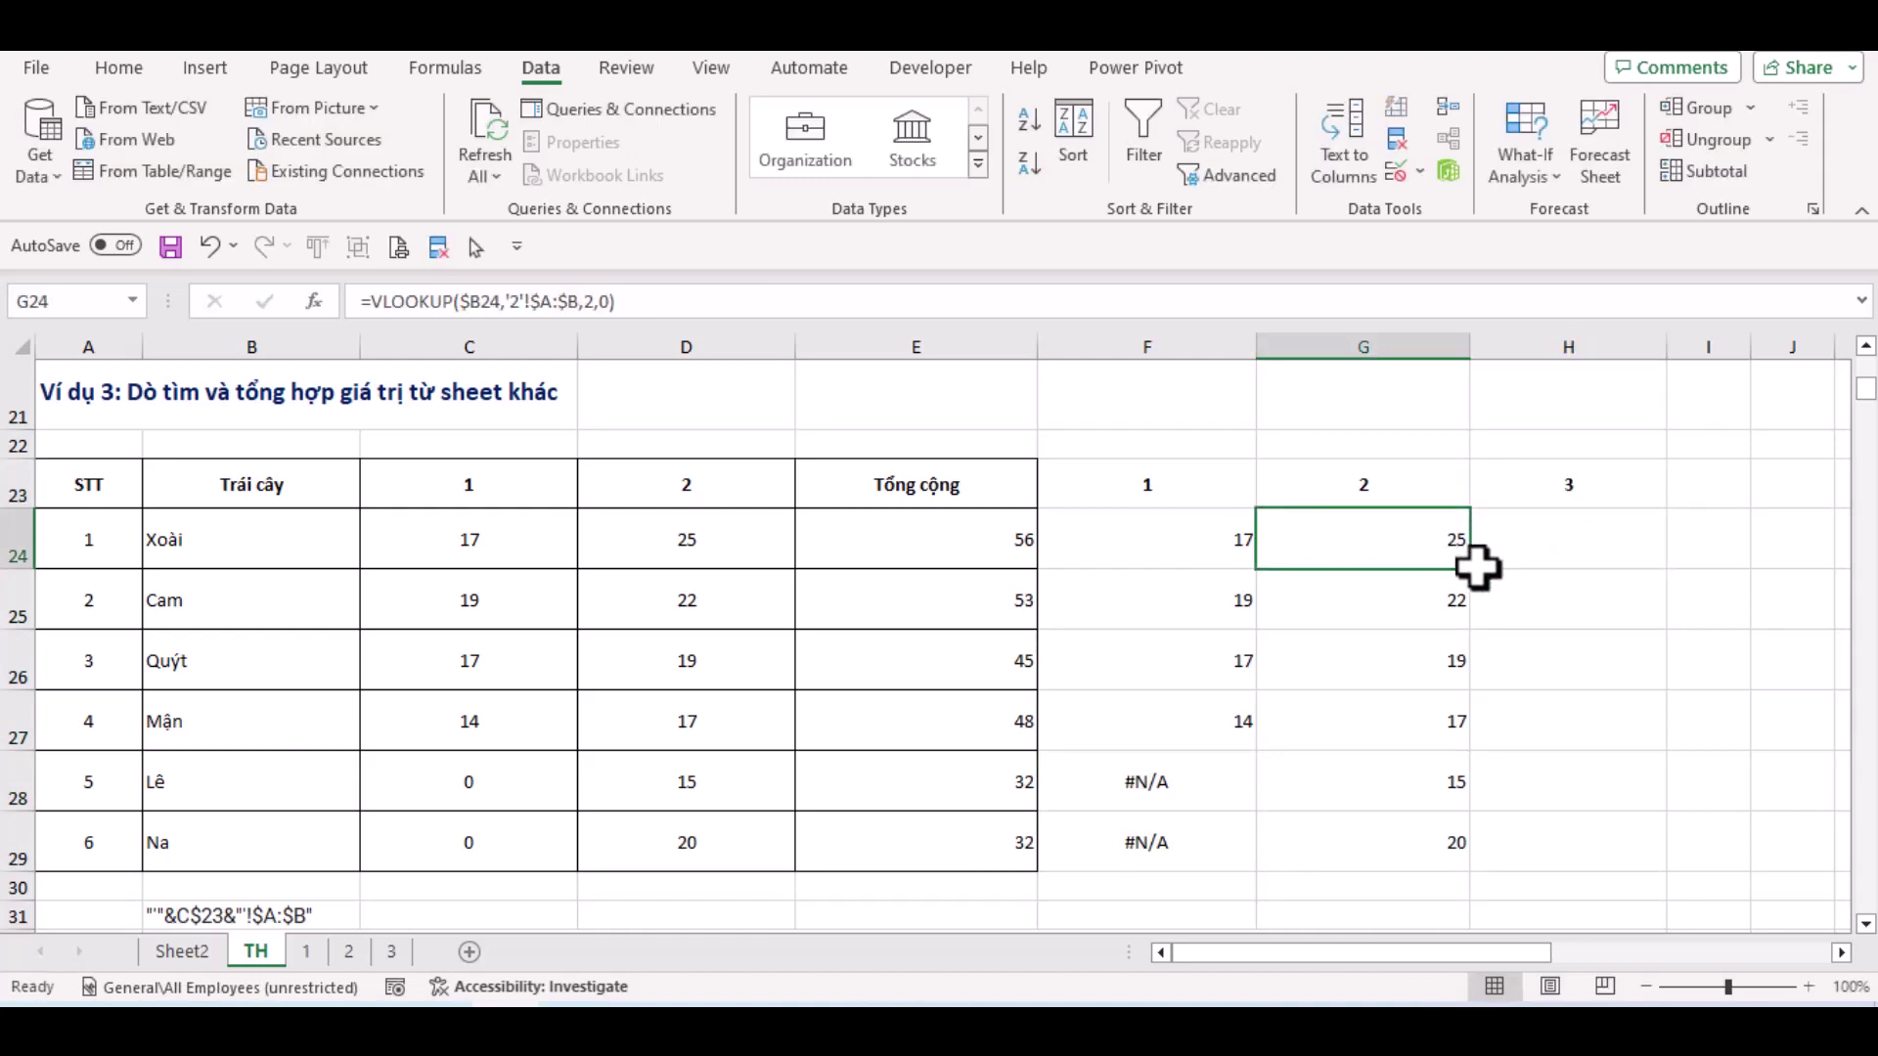
pyautogui.moveTo(1473, 574); pyautogui.dragTo(1565, 540)
pyautogui.click(524, 302)
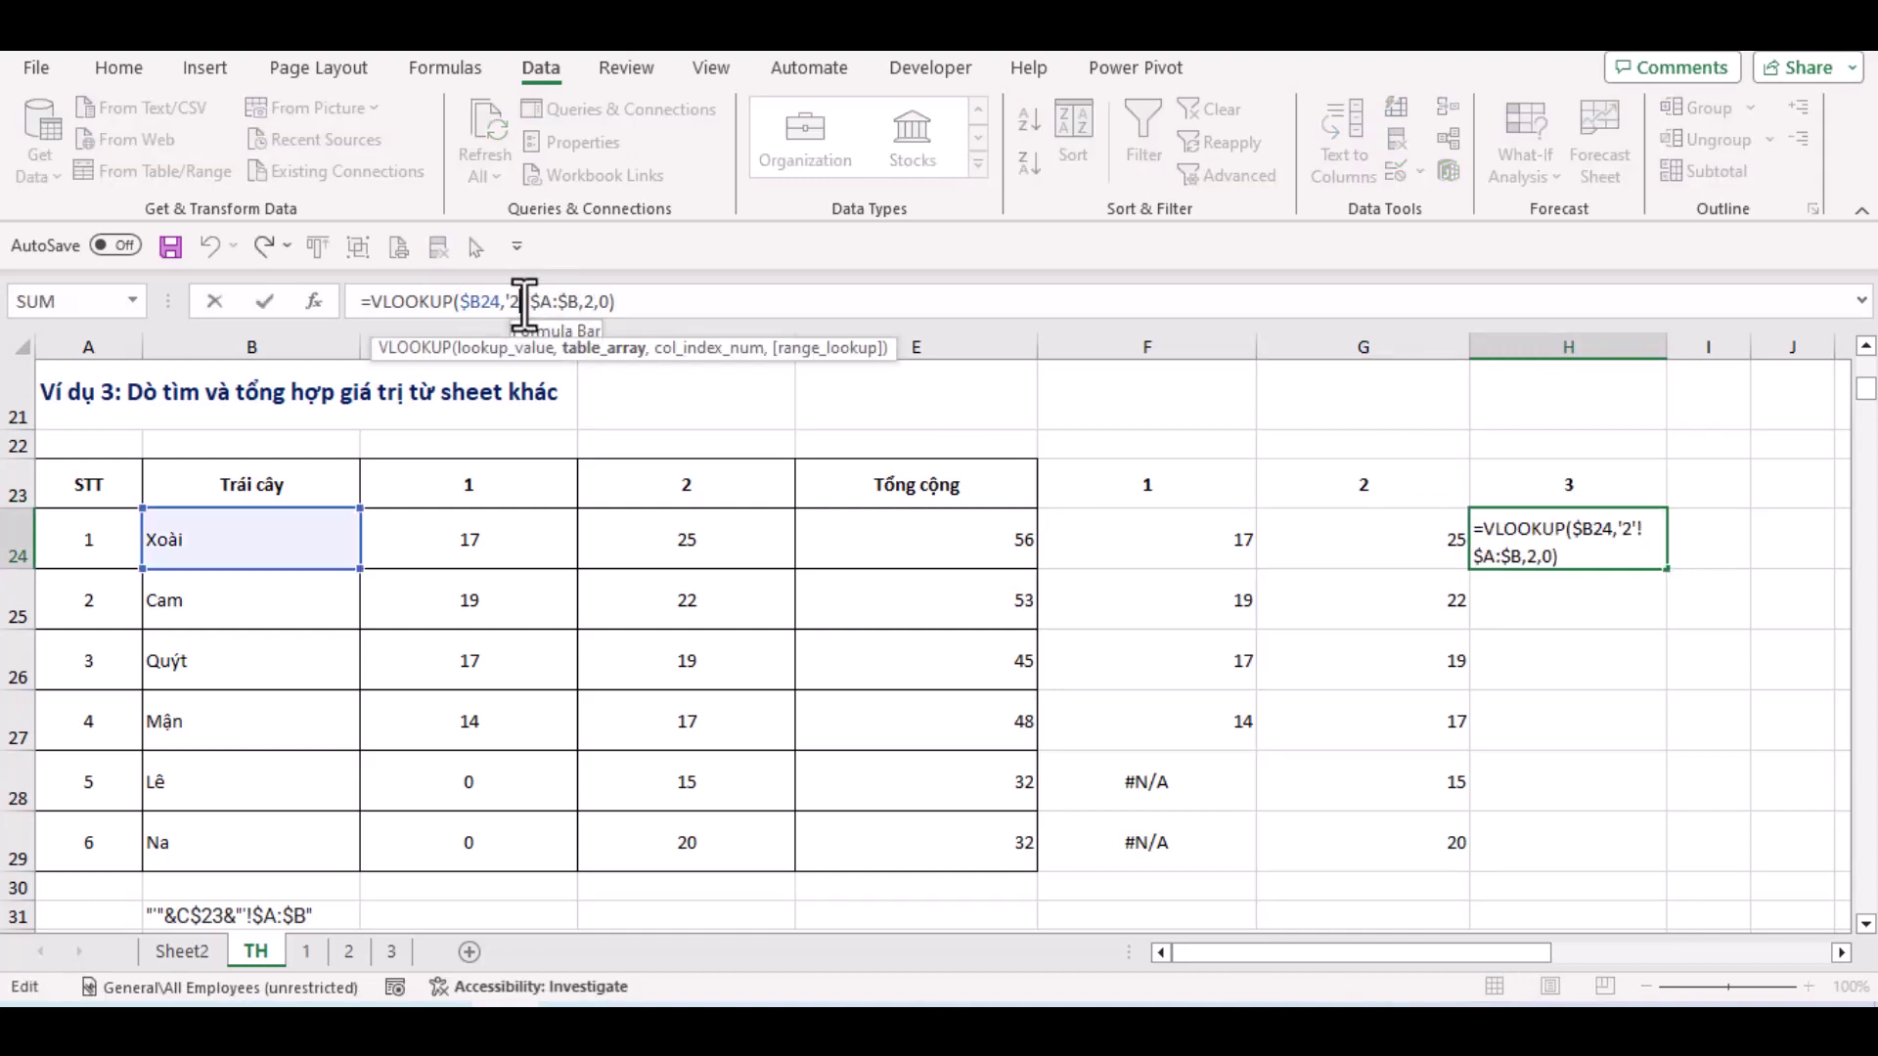
pyautogui.press('BackSpace')
pyautogui.write('3')
pyautogui.press('Return')
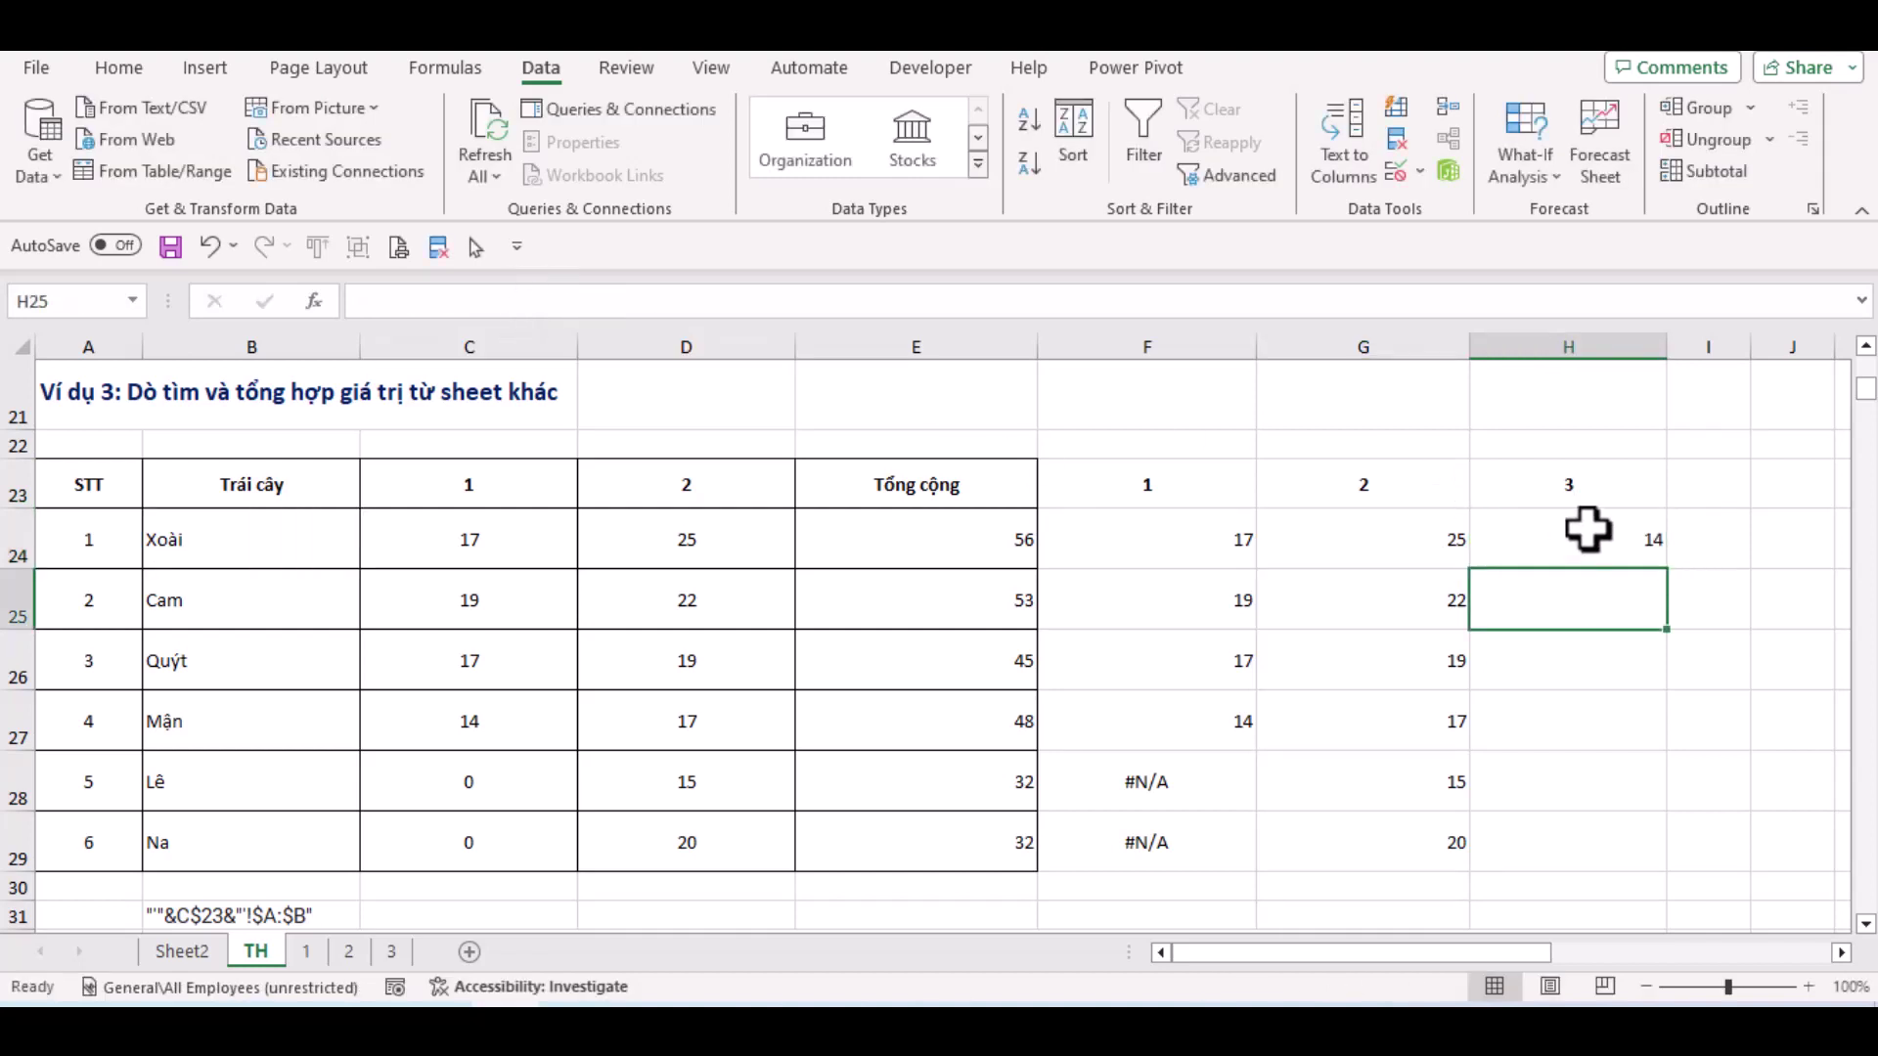
pyautogui.click(1609, 538)
pyautogui.doubleClick(1666, 569)
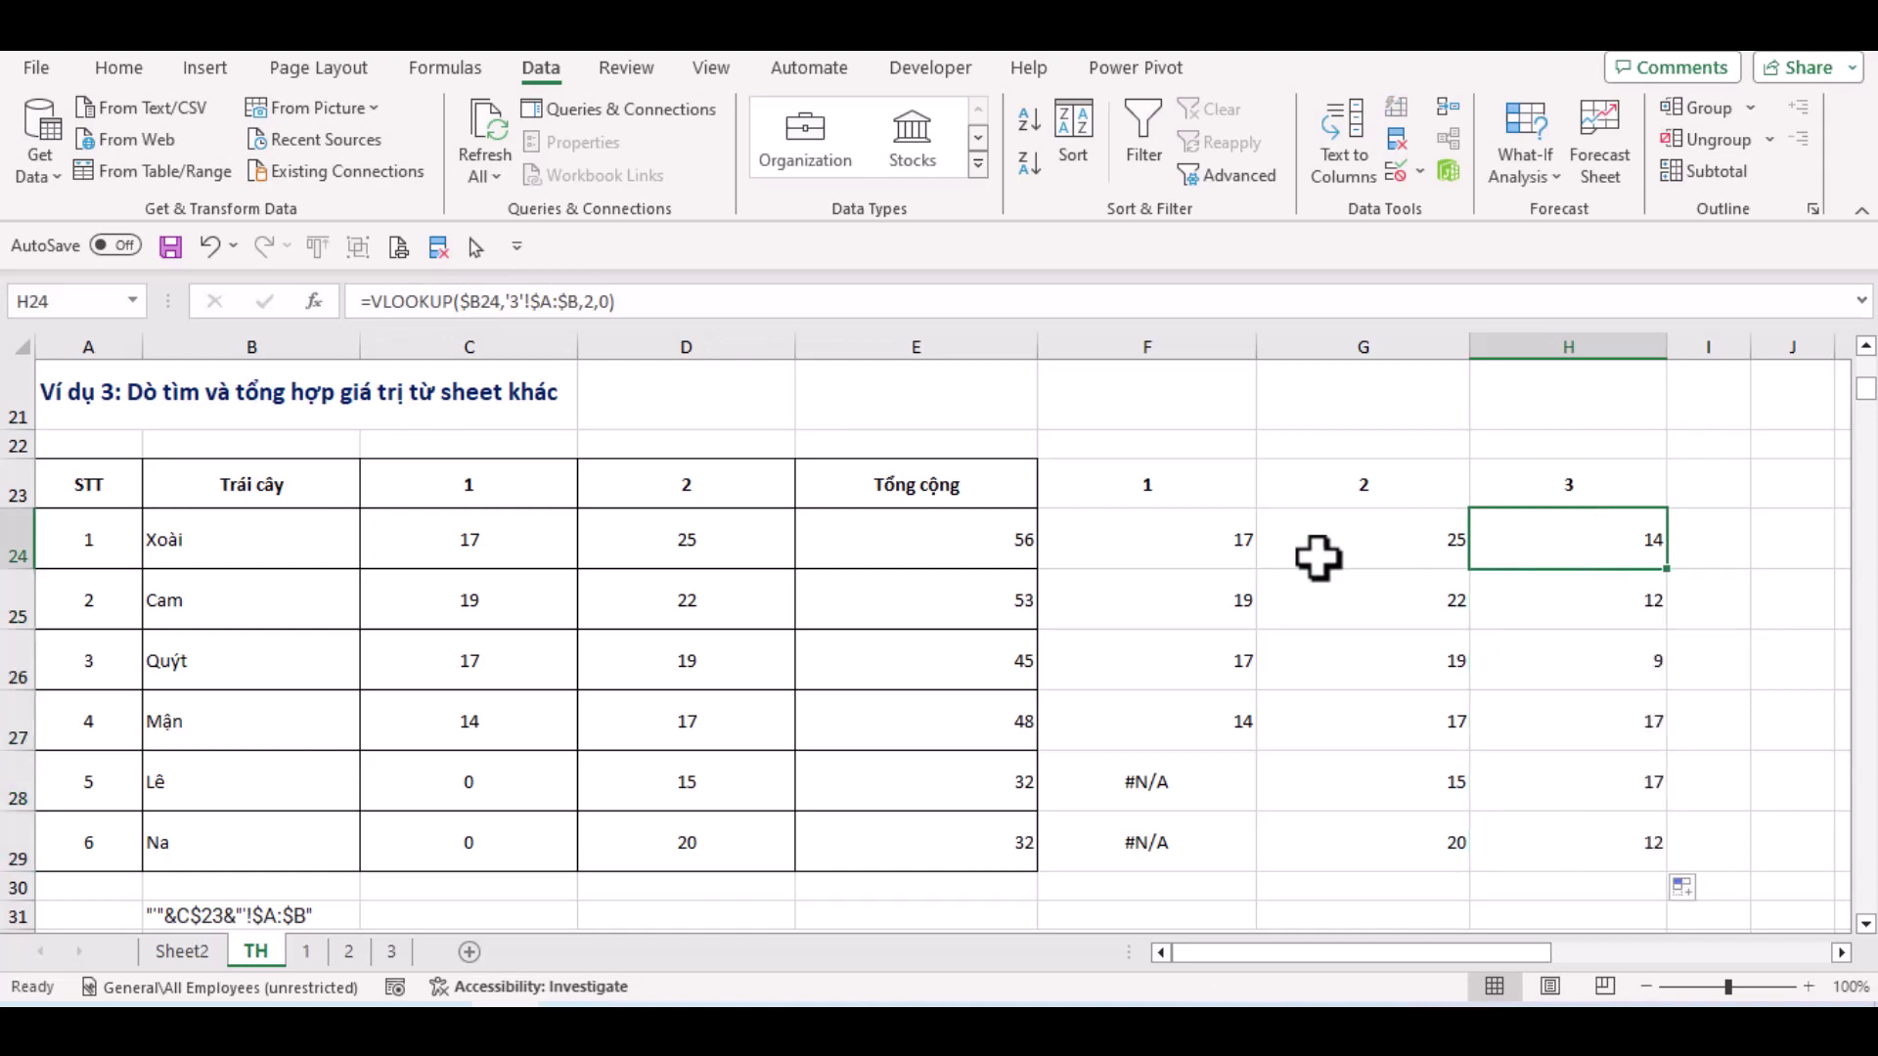
# Compare the hard-coded sheet number in F24's INDIRECT formula with the sheet references in G24 and H24
pyautogui.click(1149, 536)
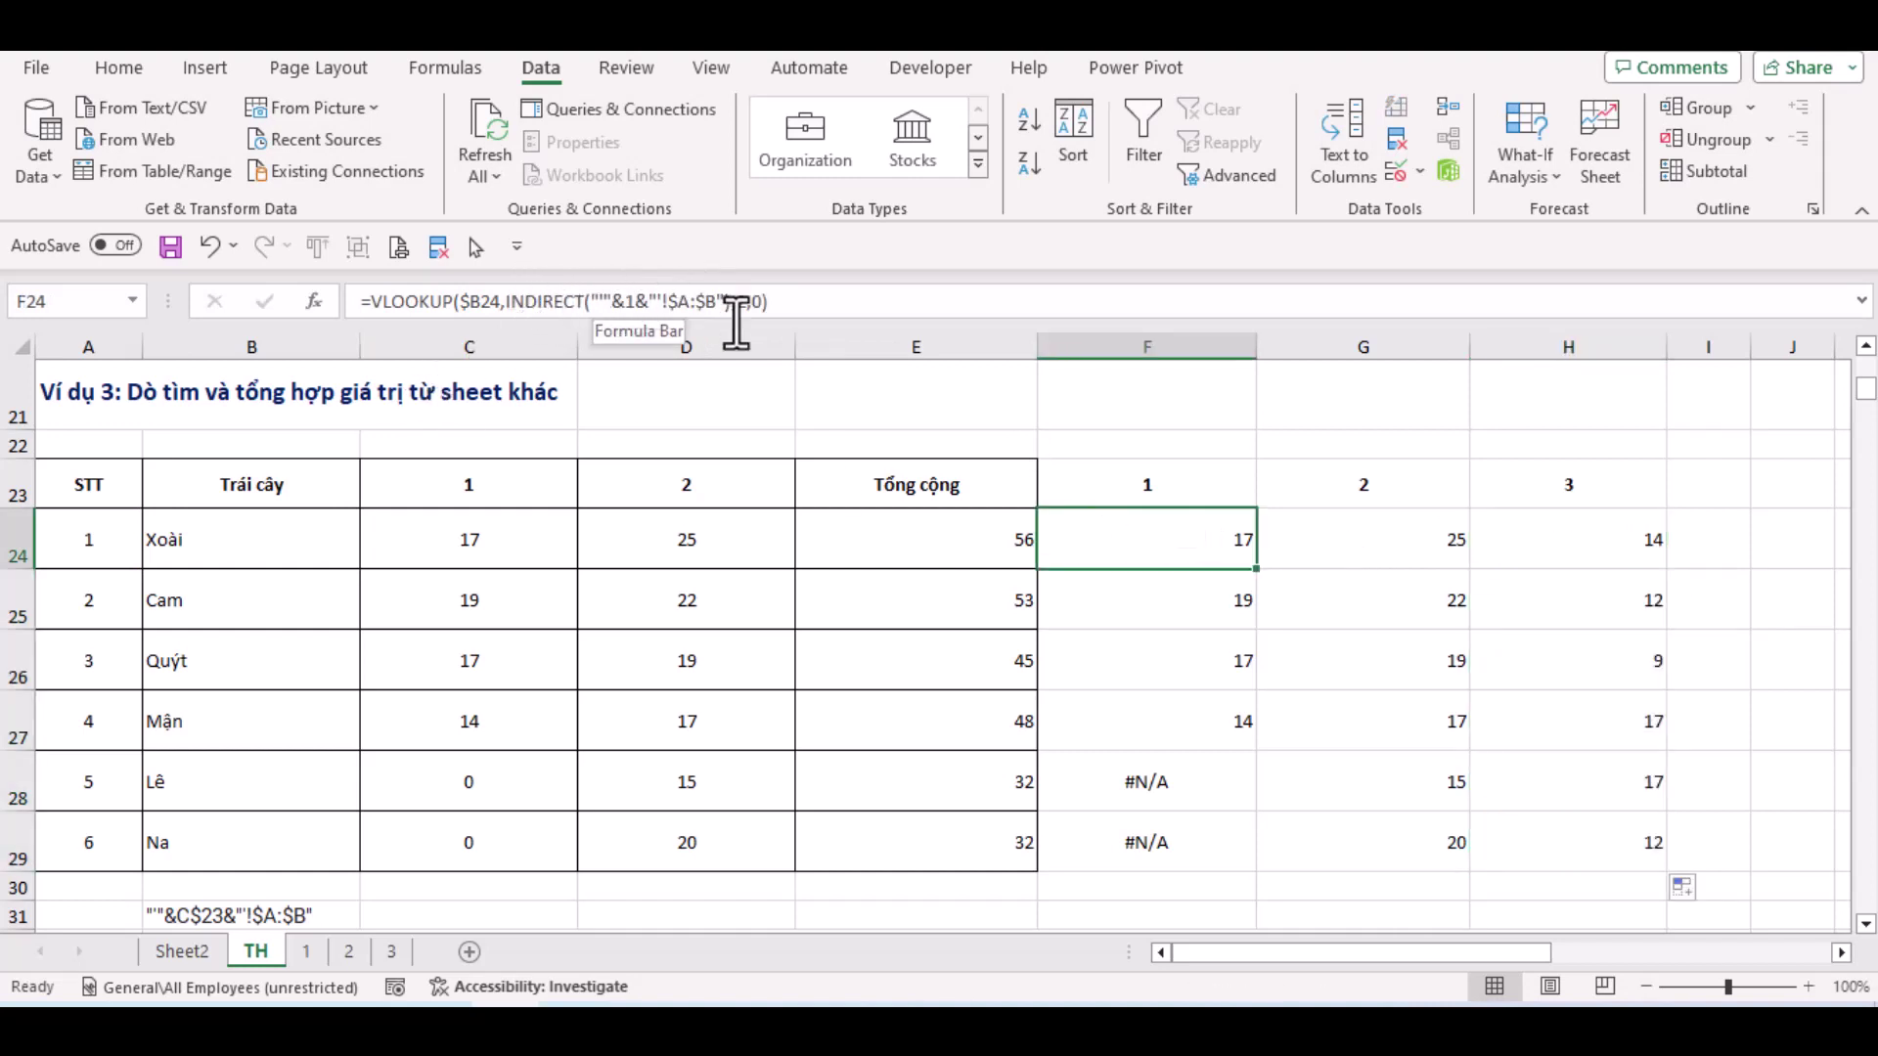
pyautogui.click(634, 303)
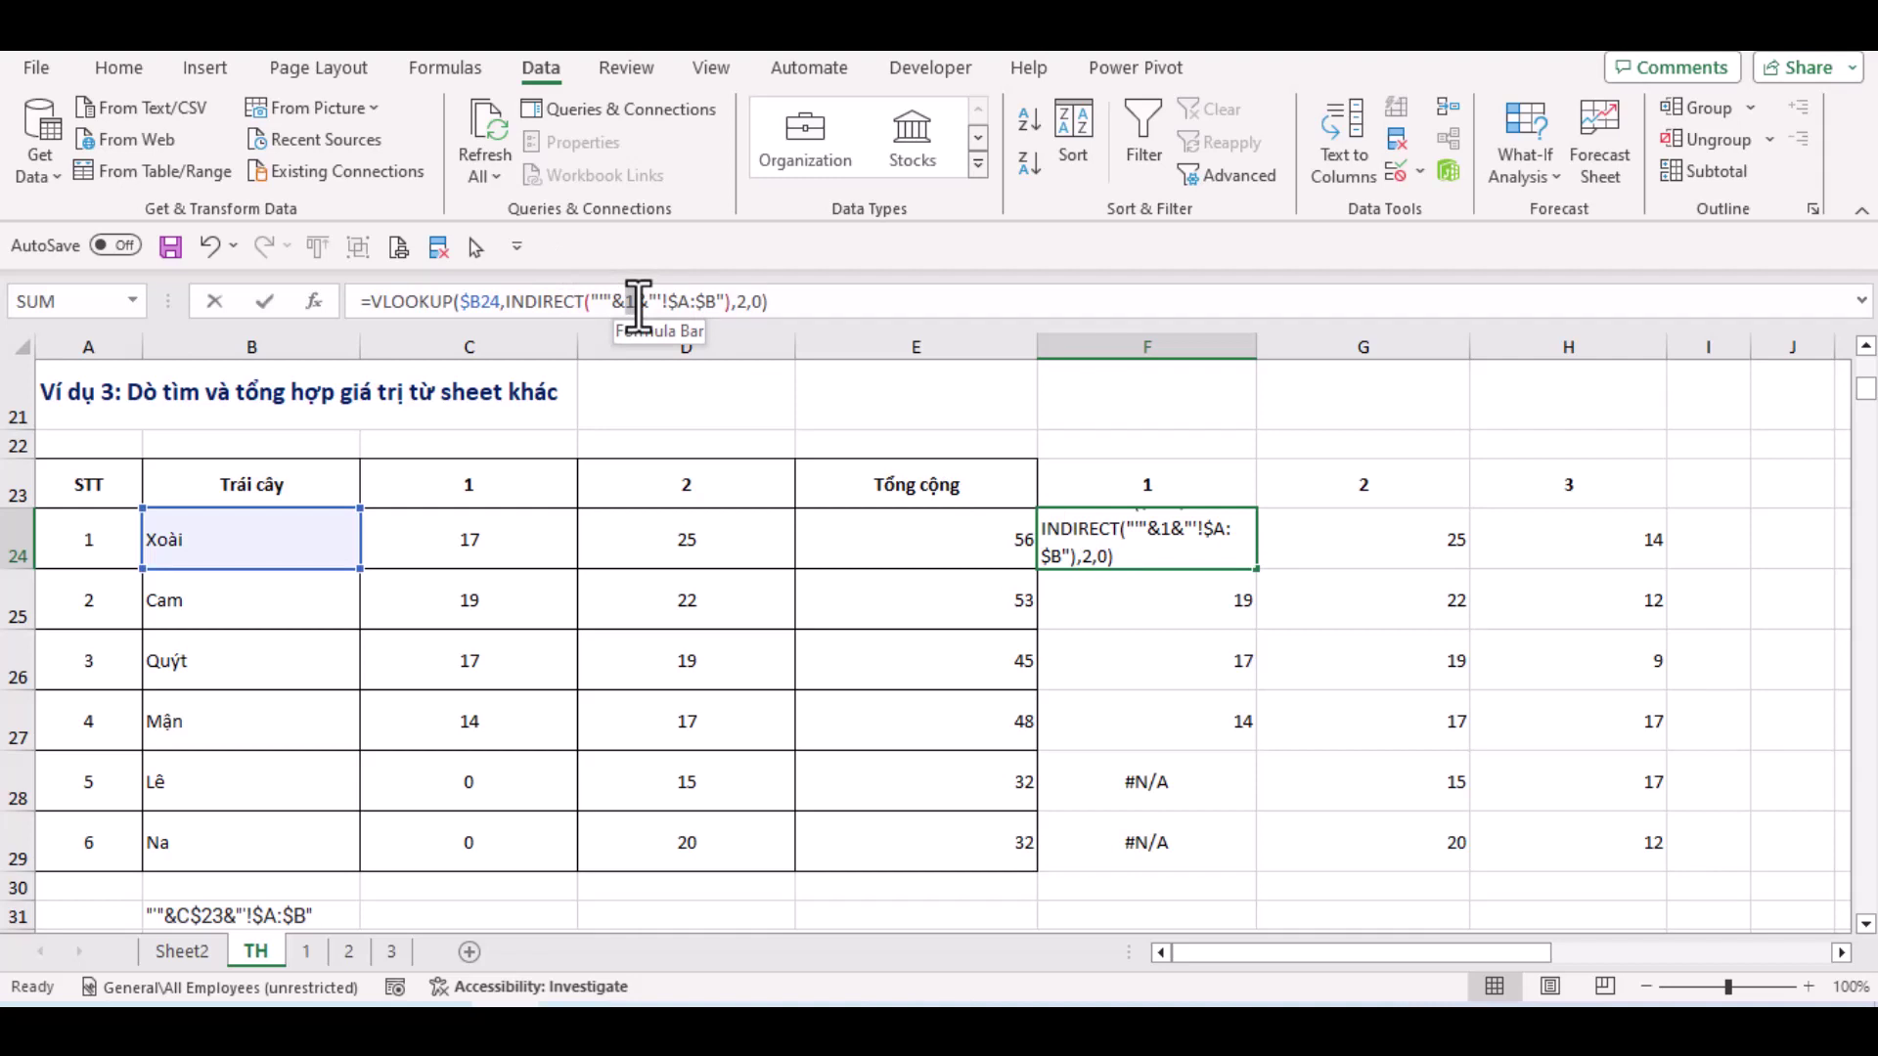
pyautogui.doubleClick(638, 302)
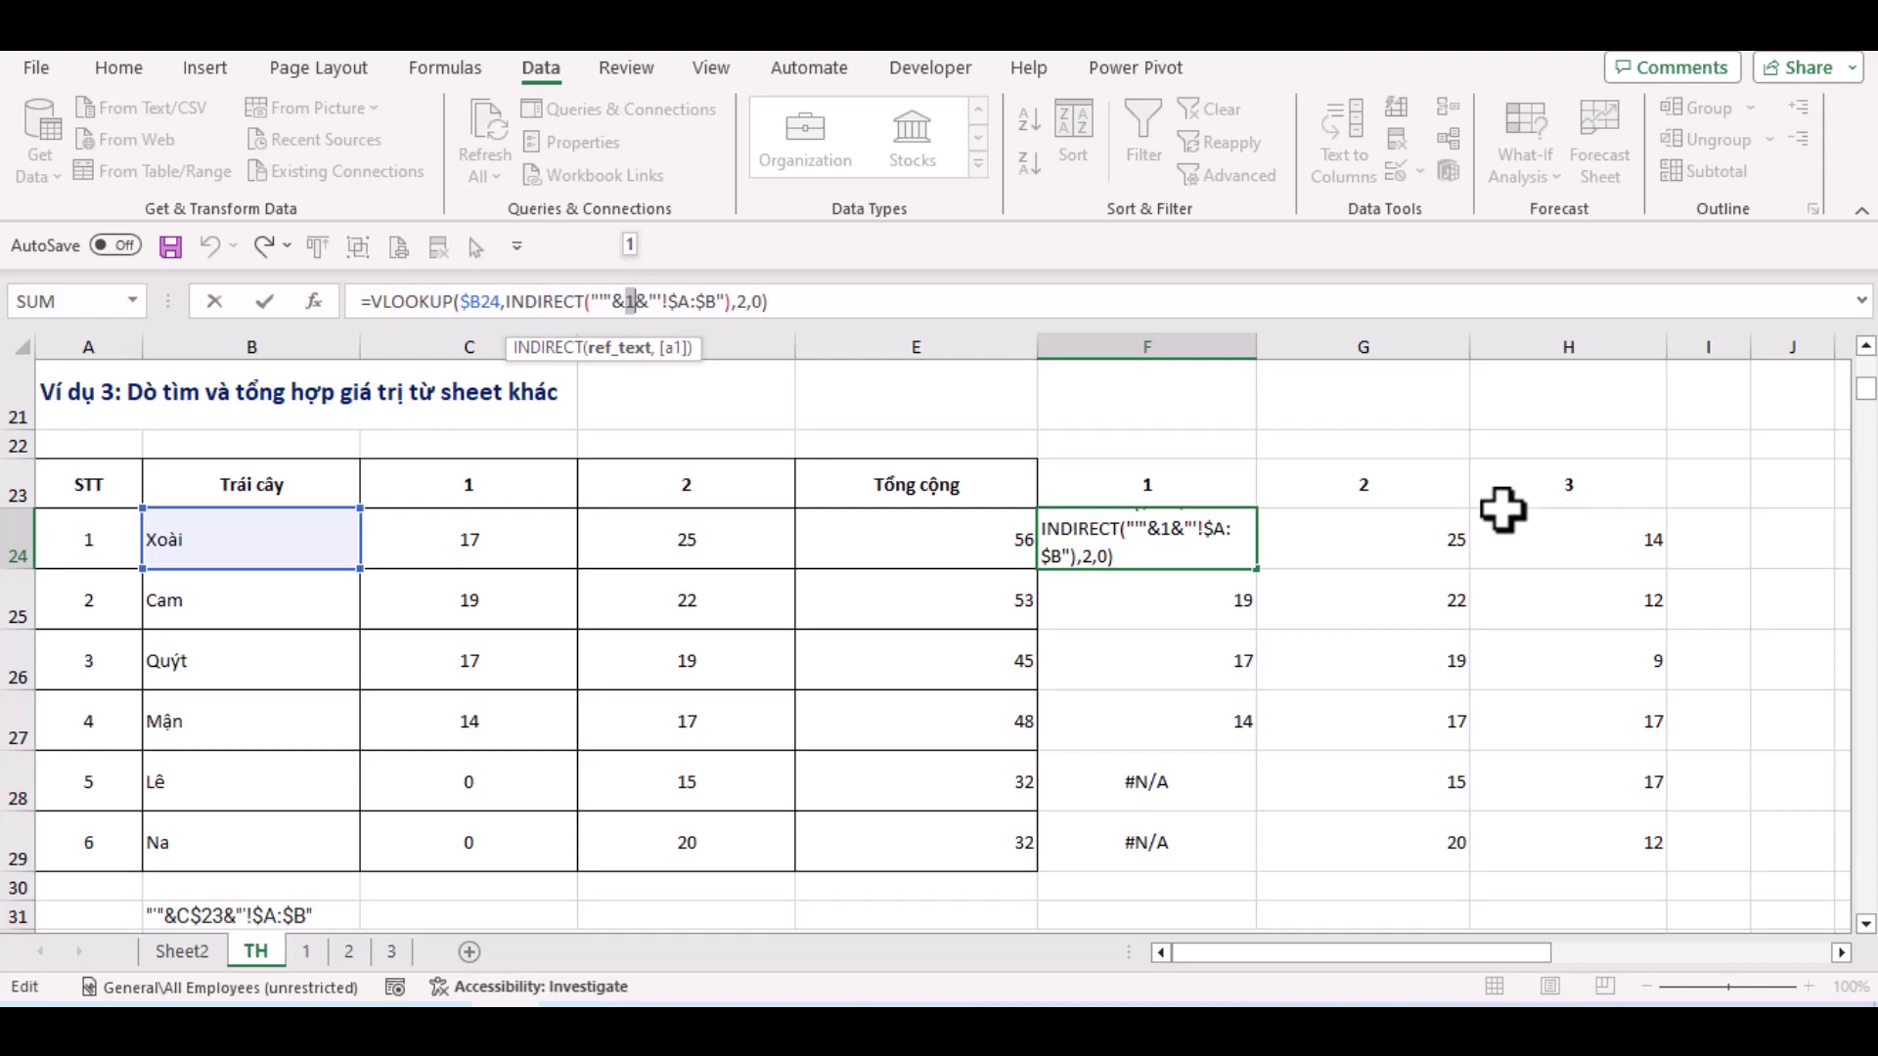
pyautogui.press('Return')
pyautogui.click(1433, 537)
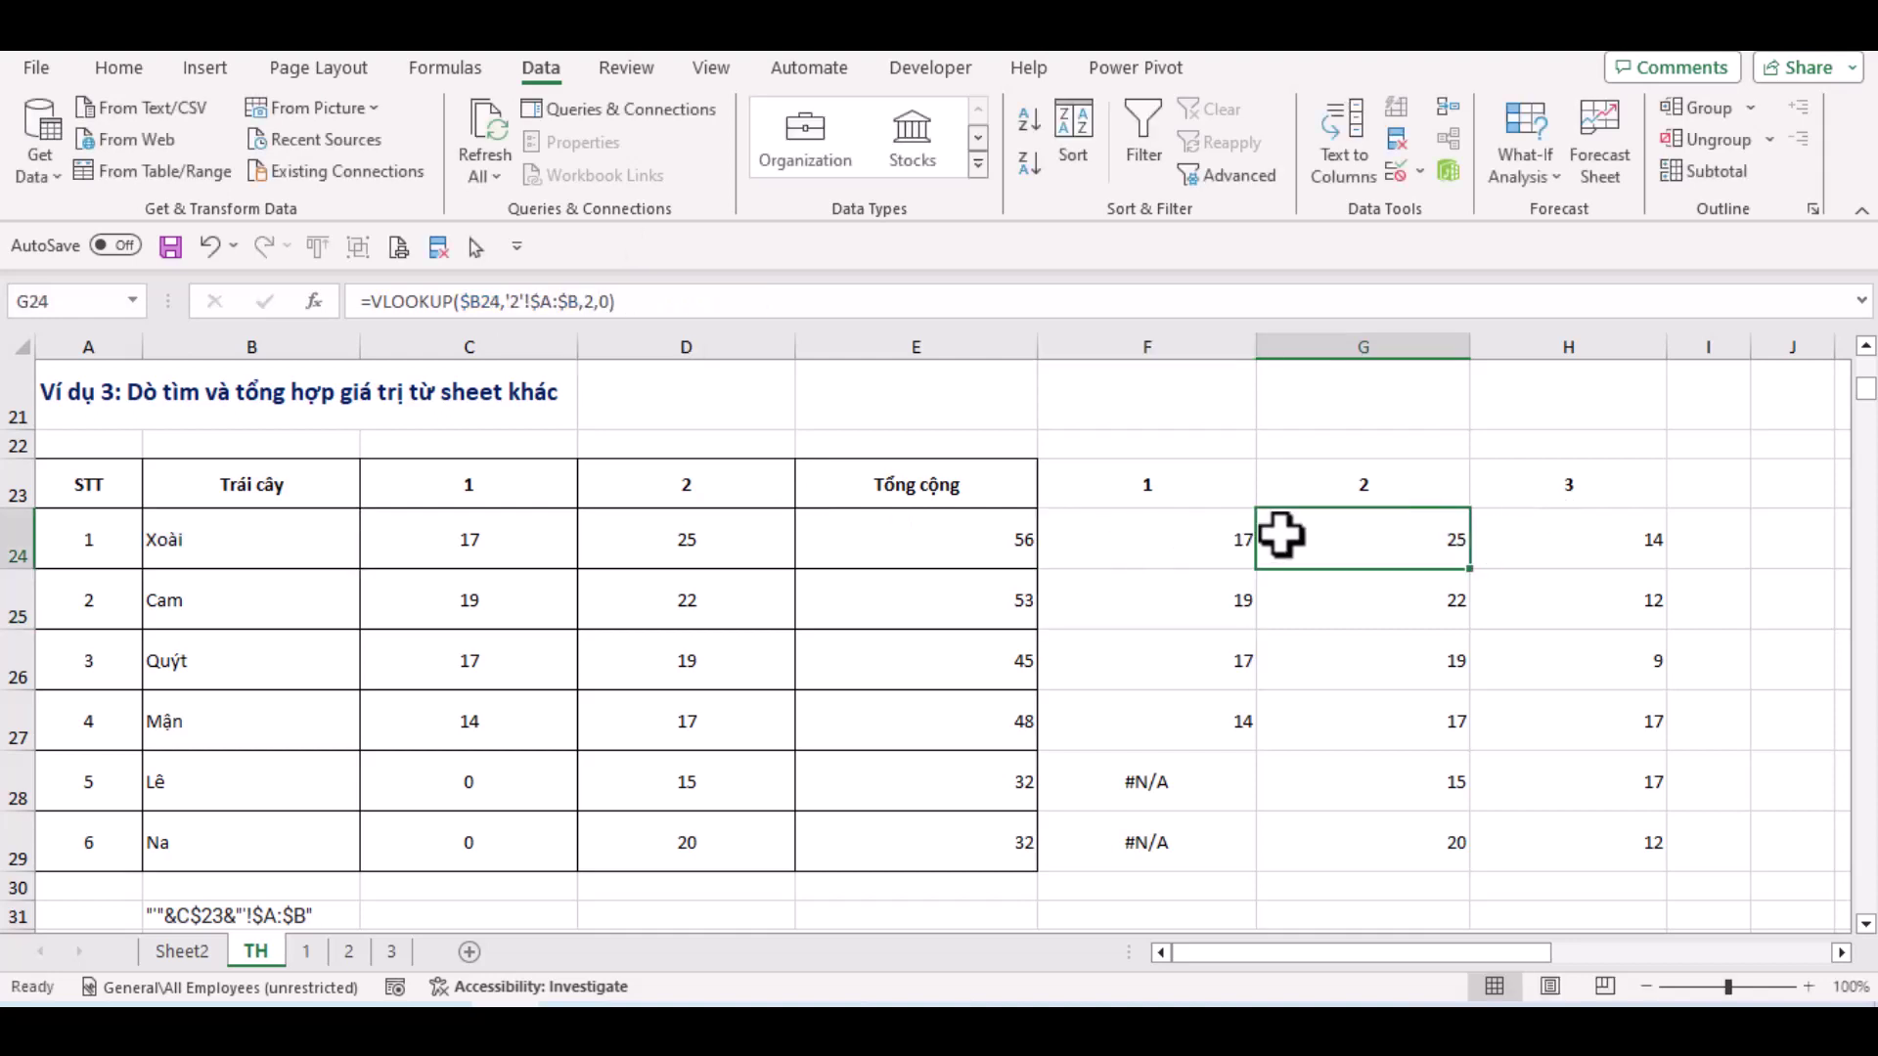
pyautogui.click(1625, 545)
pyautogui.click(1159, 534)
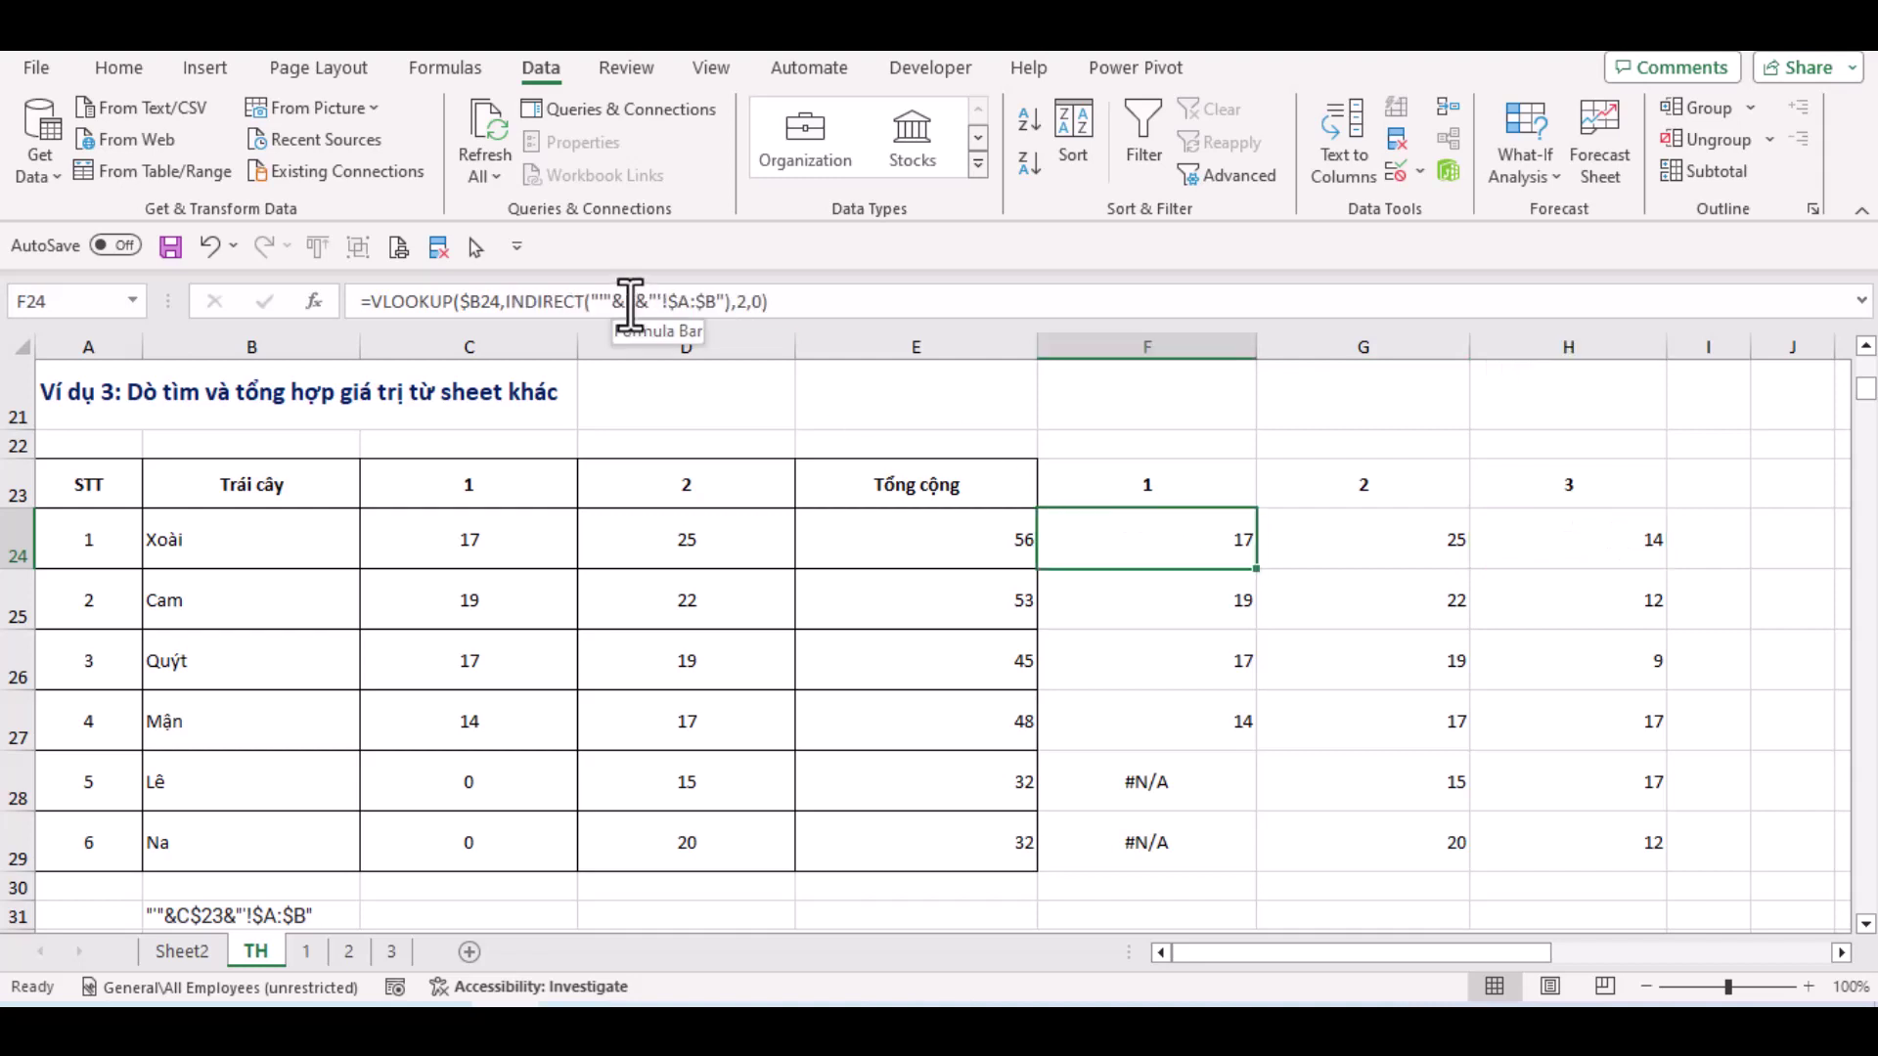
# Replace the hard-coded sheet number 1 in F24's INDIRECT formula with the row-locked header reference F$23
pyautogui.click(633, 301)
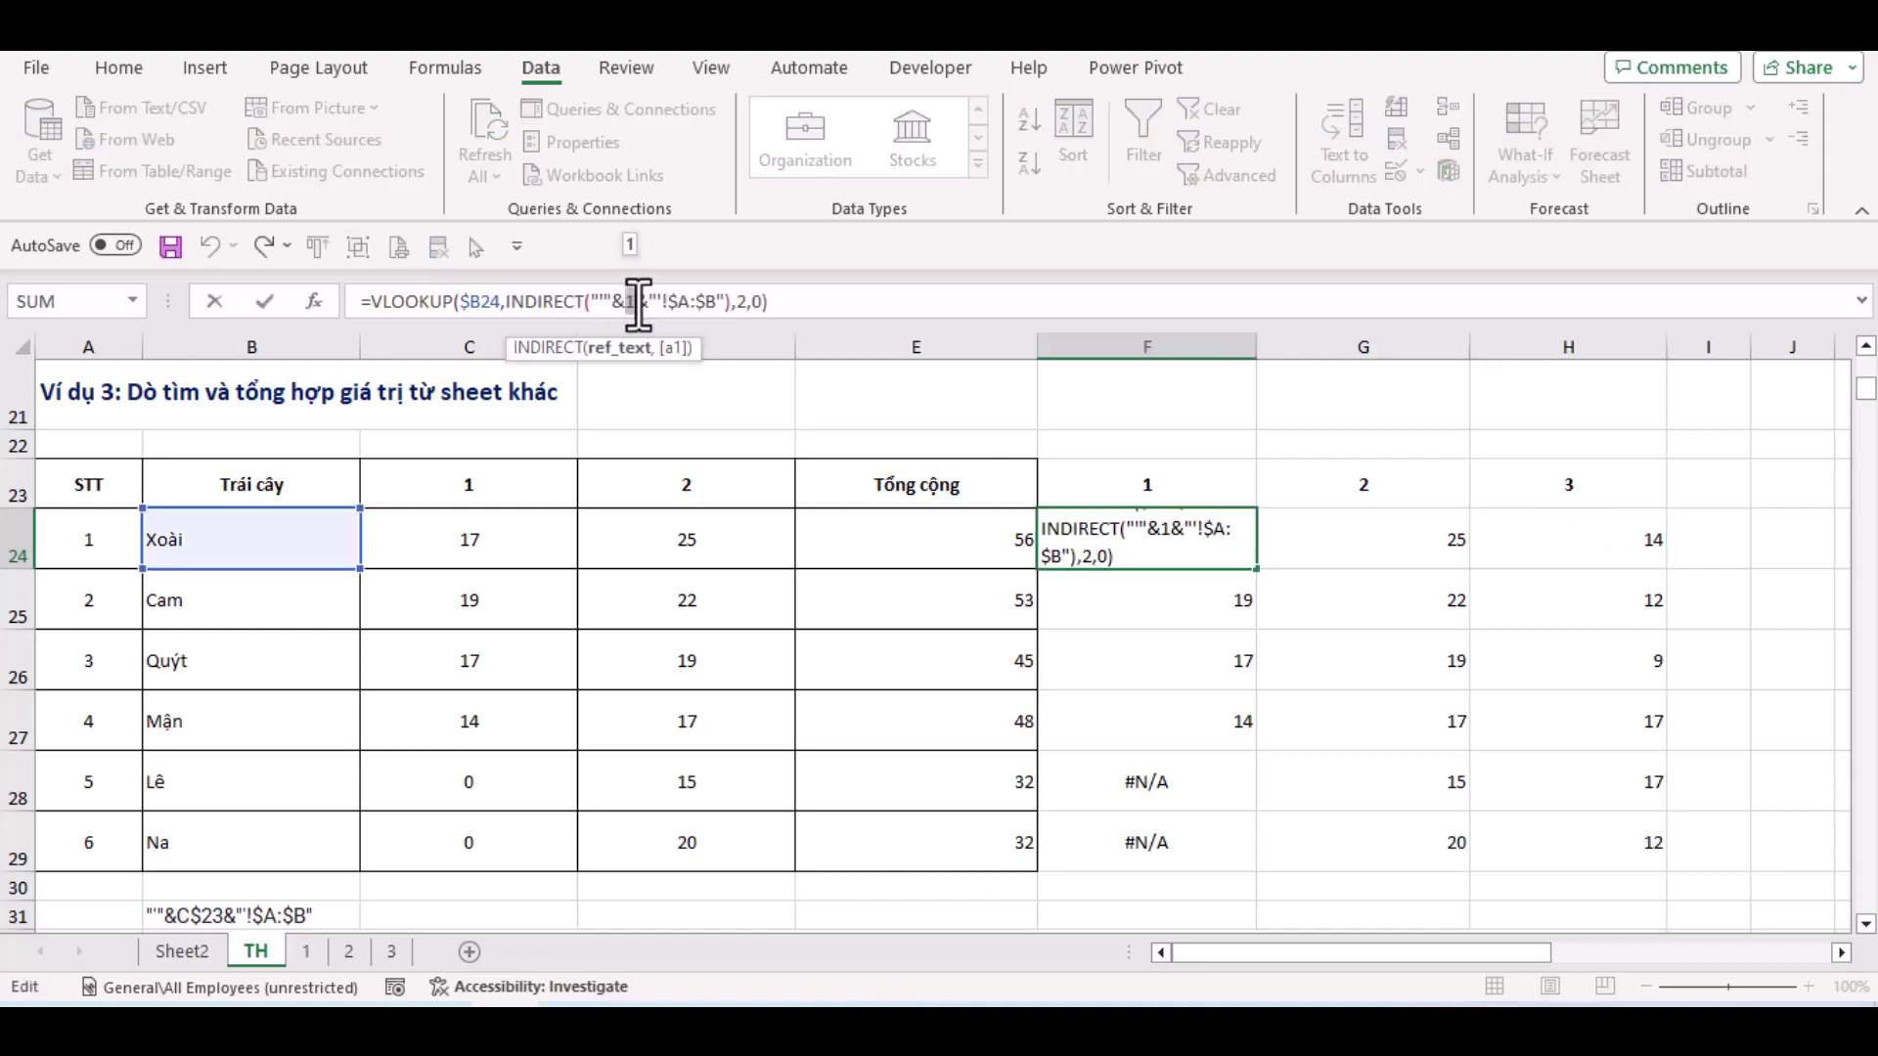
pyautogui.press('BackSpace')
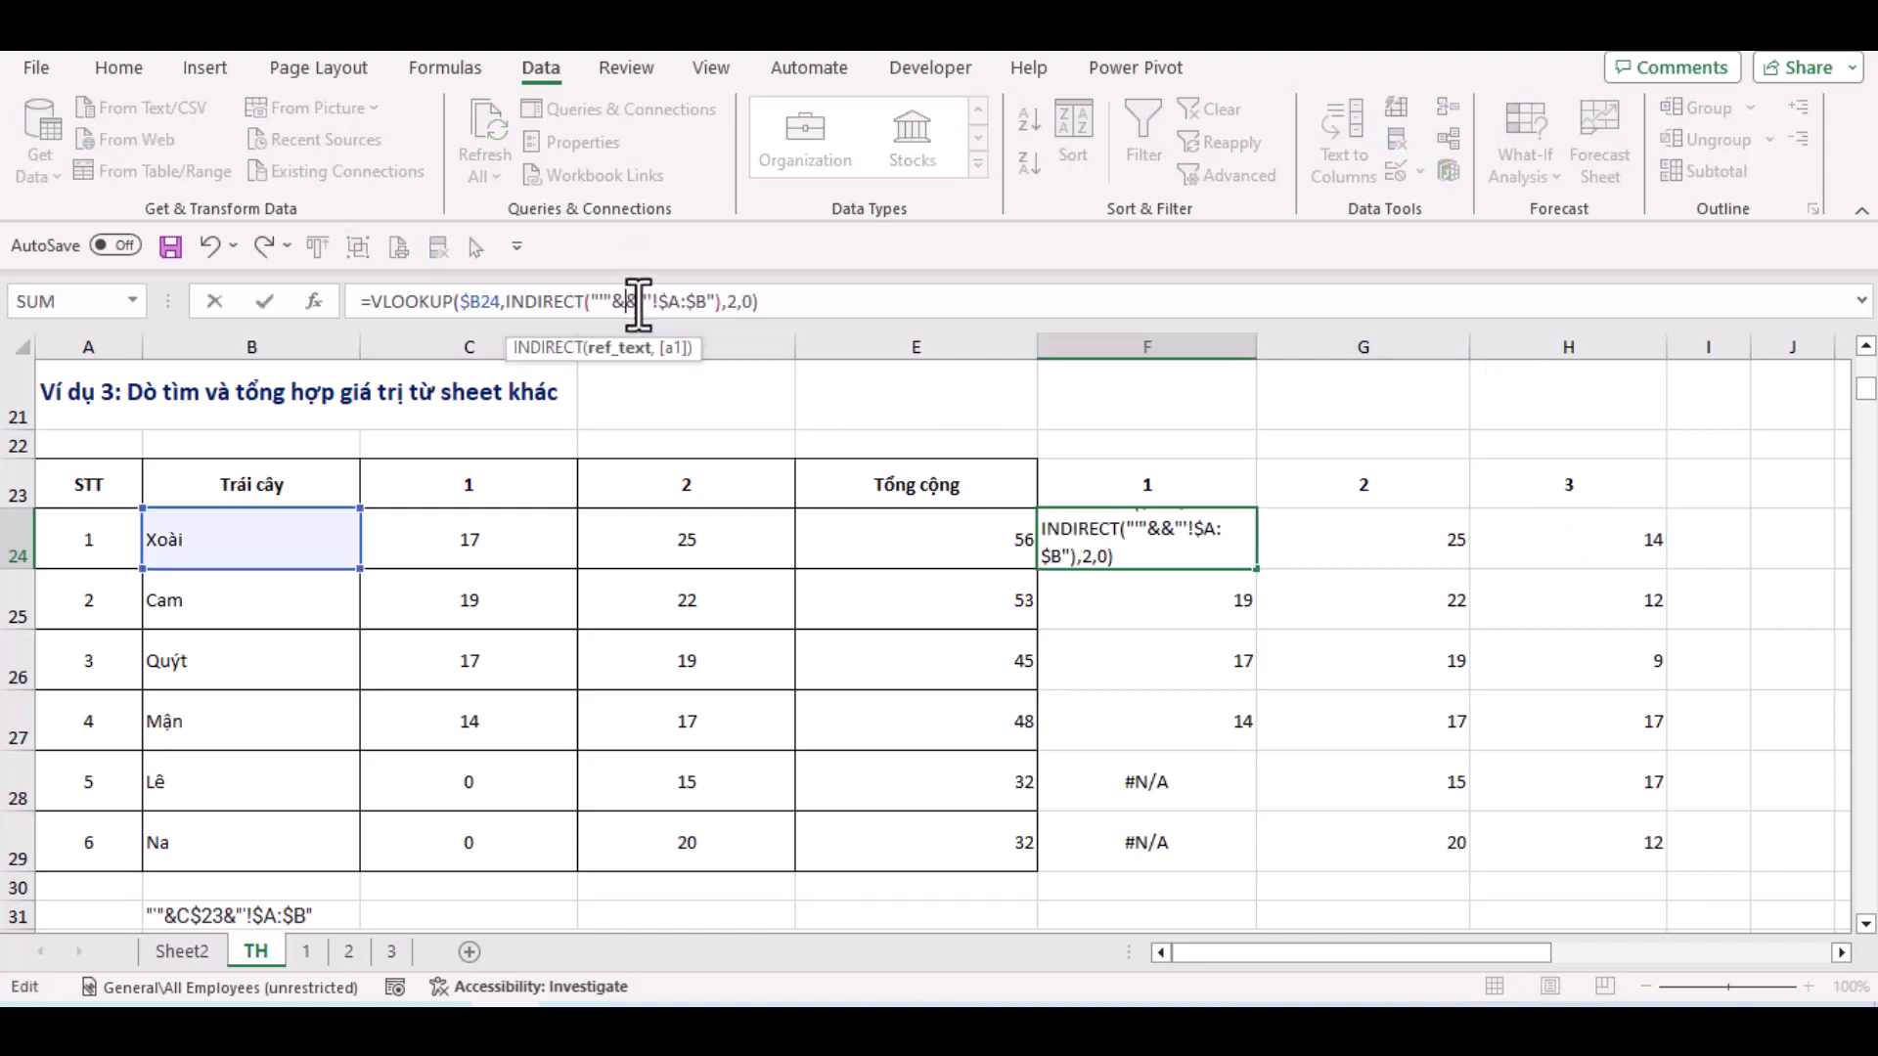
pyautogui.click(1157, 486)
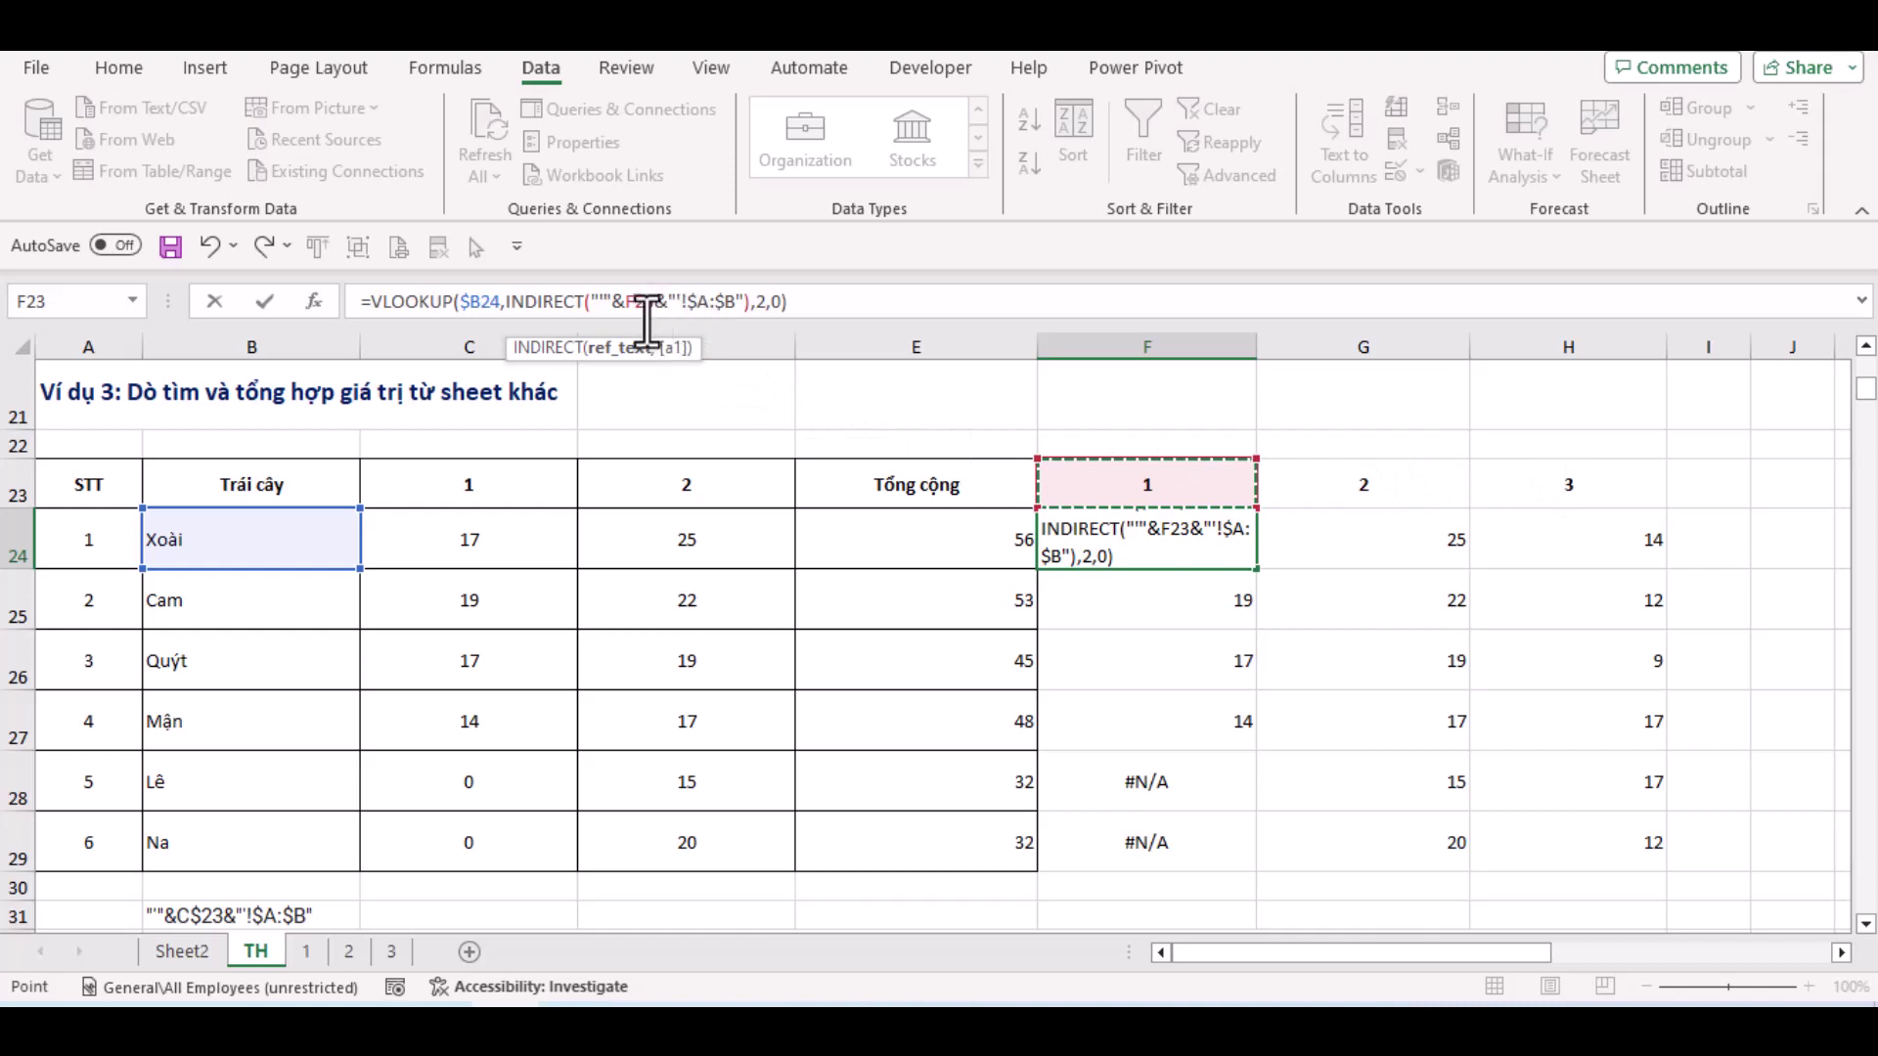
pyautogui.press('F4')
pyautogui.press('F4')
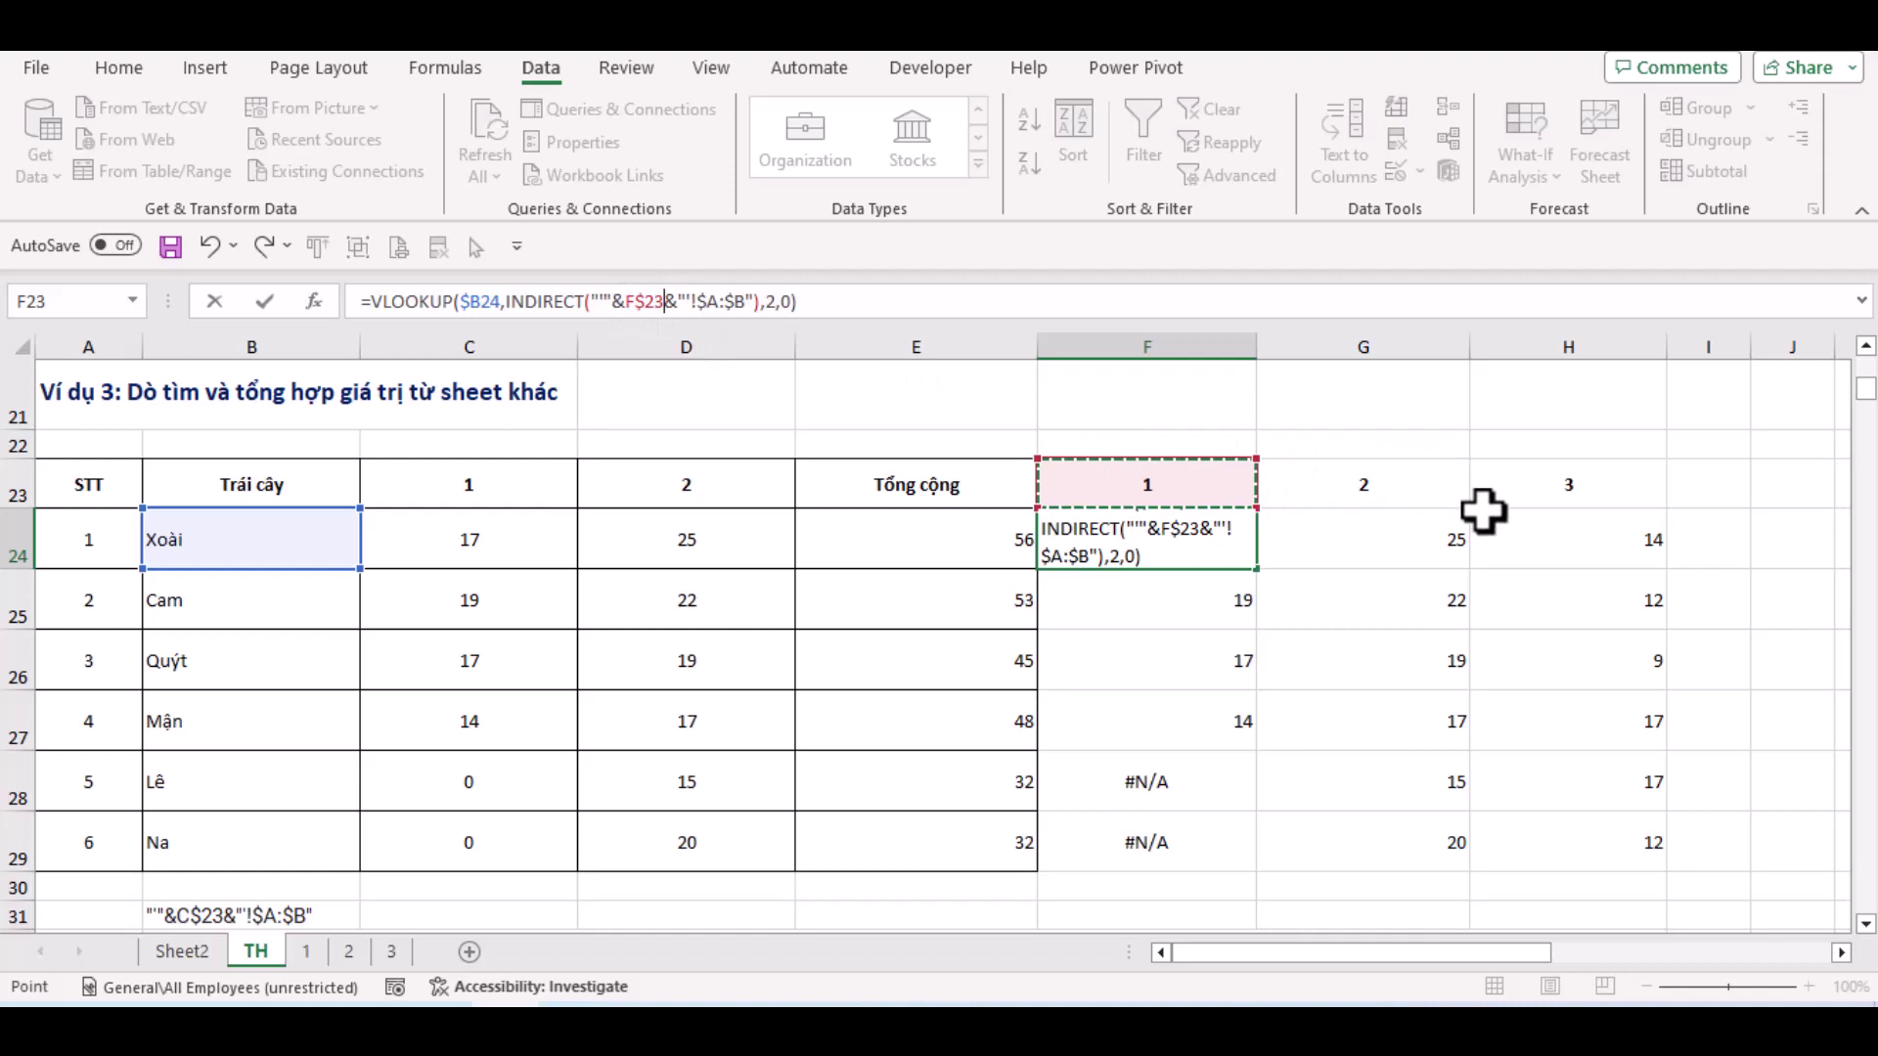
pyautogui.press('Return')
# Fill F24's header-based lookup formula across to H24 and check the header references in the copied formulas
pyautogui.click(1213, 550)
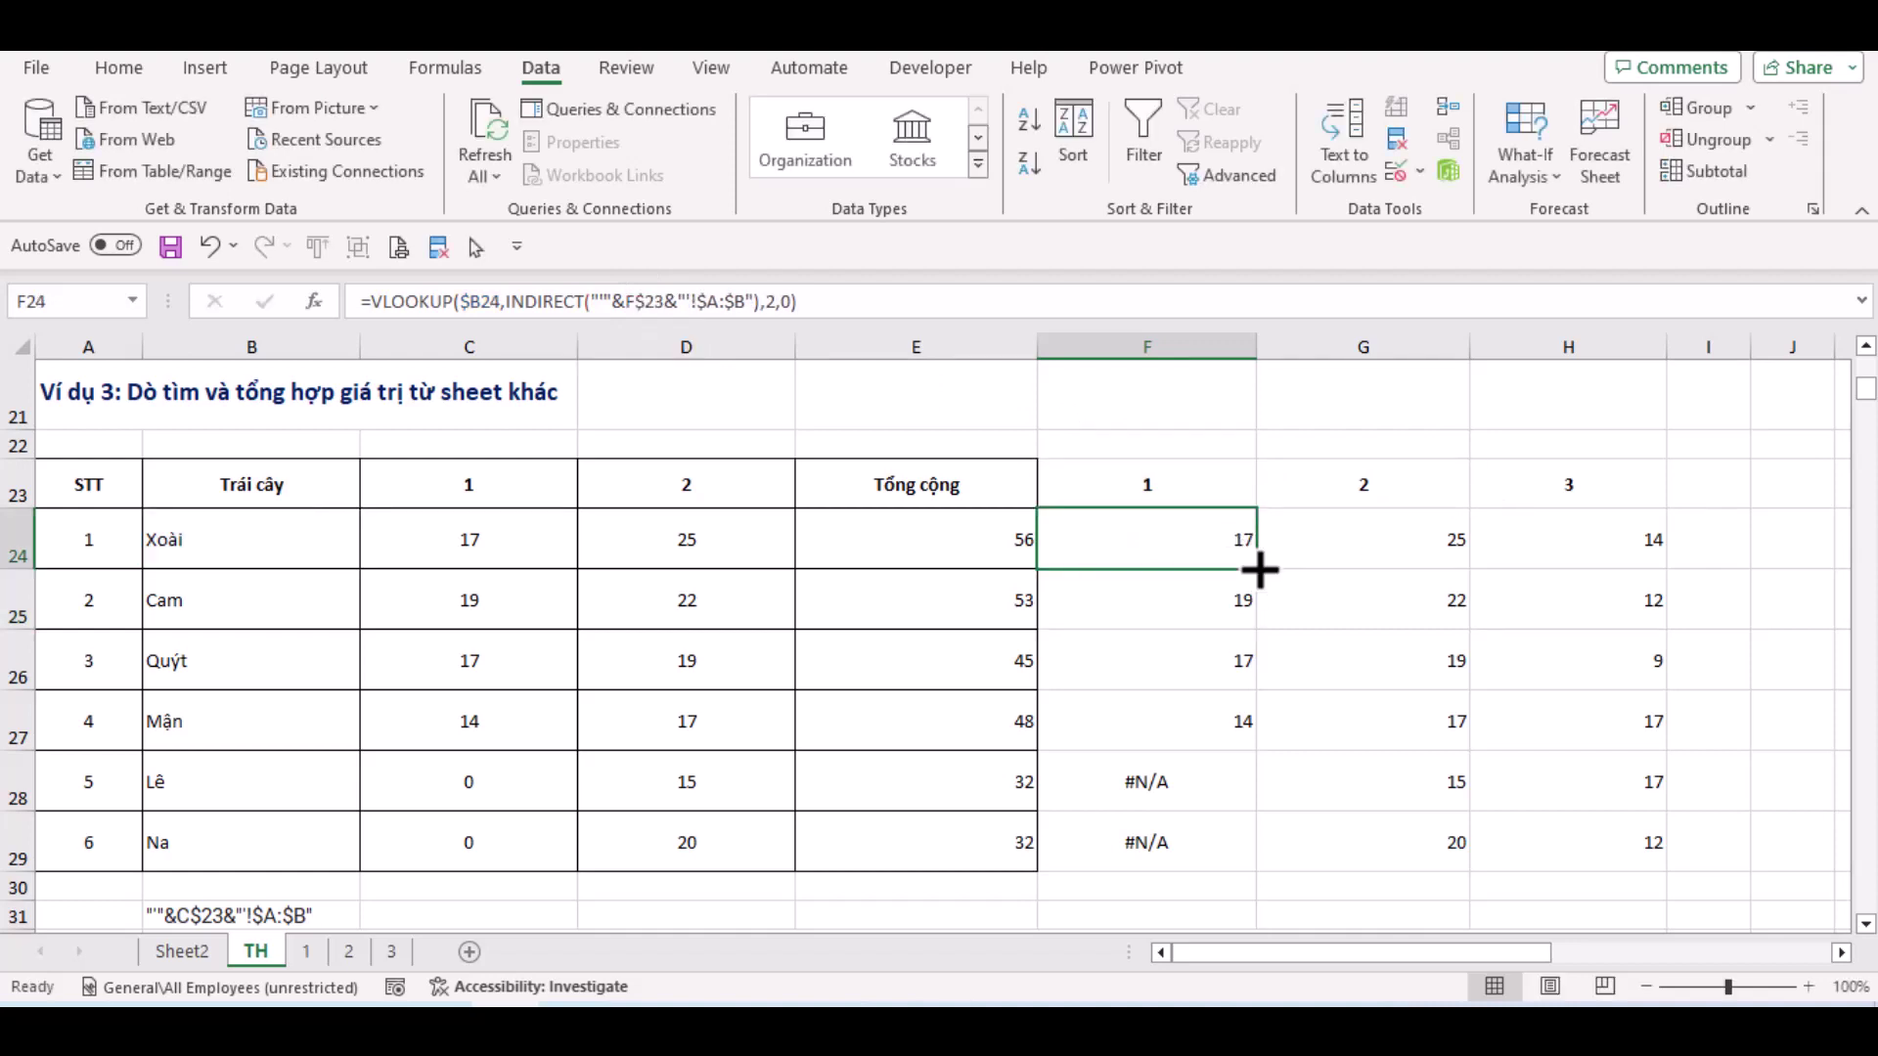
pyautogui.moveTo(1258, 570); pyautogui.dragTo(1626, 583)
pyautogui.click(1517, 537)
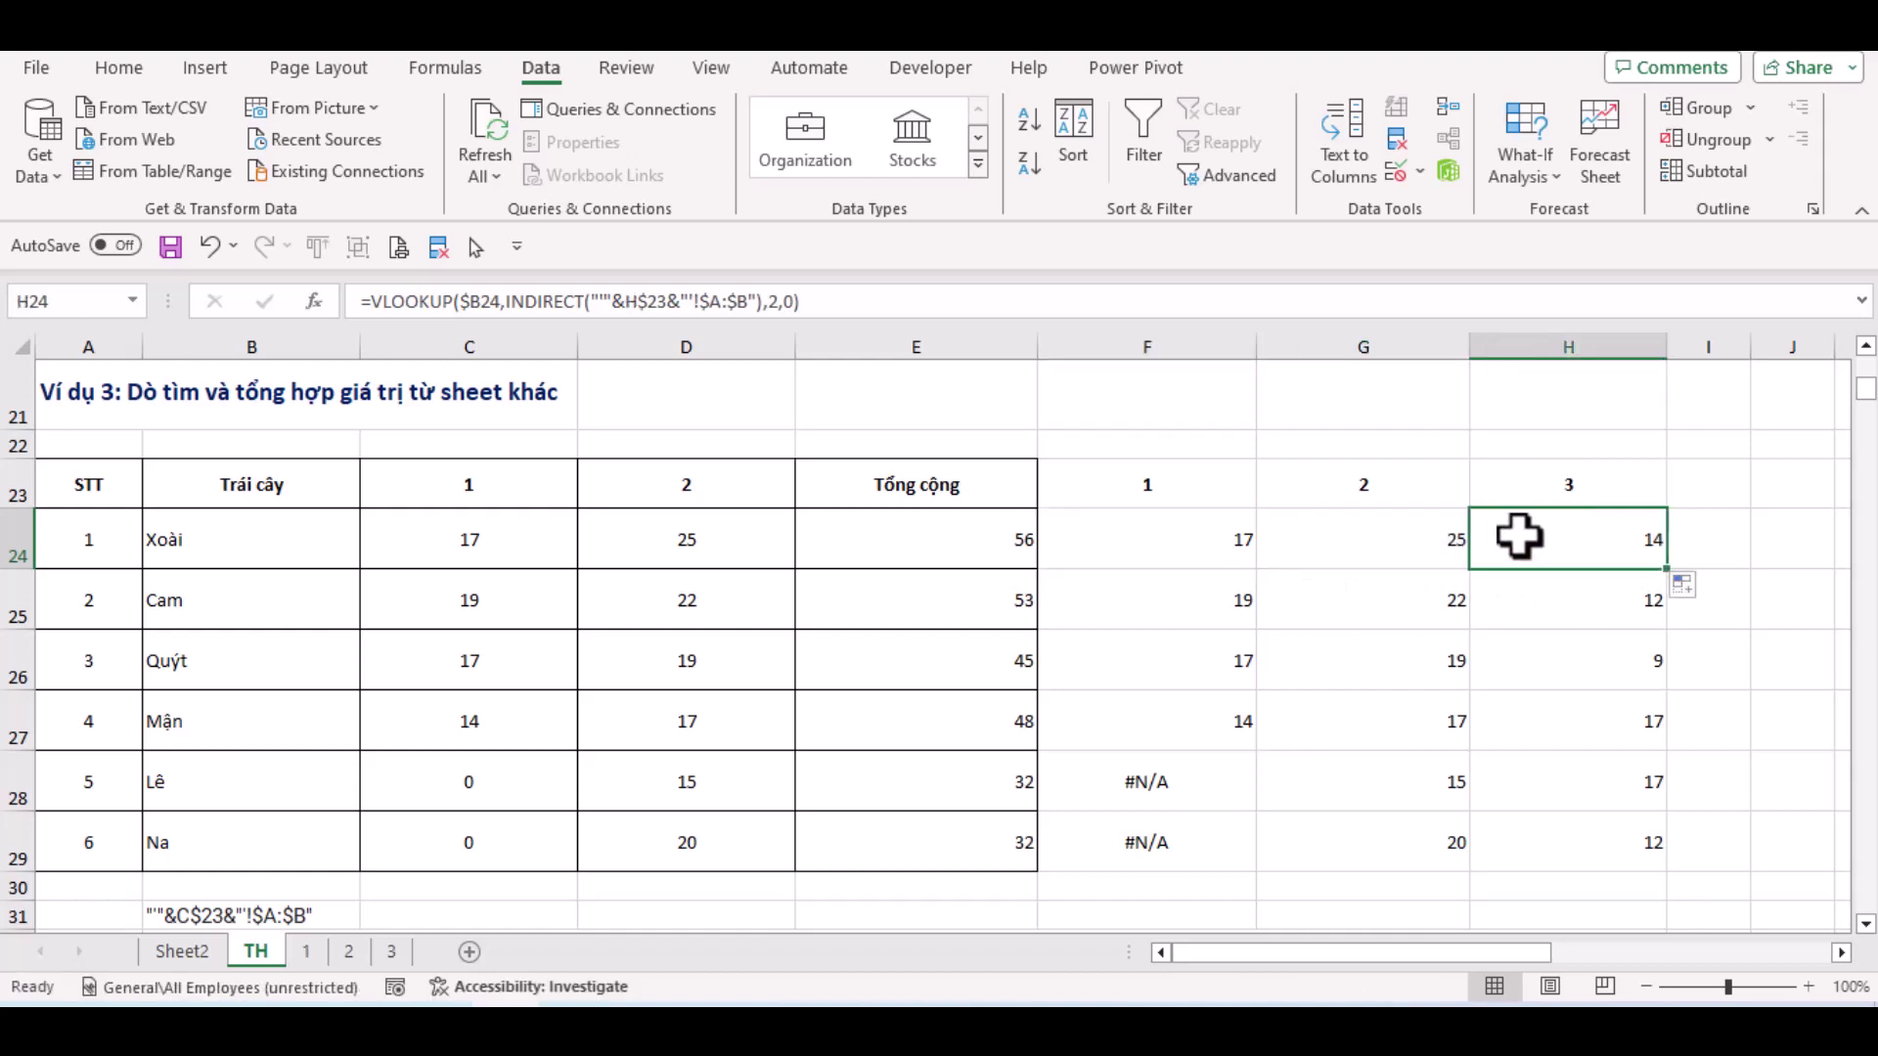
pyautogui.click(1234, 535)
pyautogui.click(1599, 555)
pyautogui.click(1177, 535)
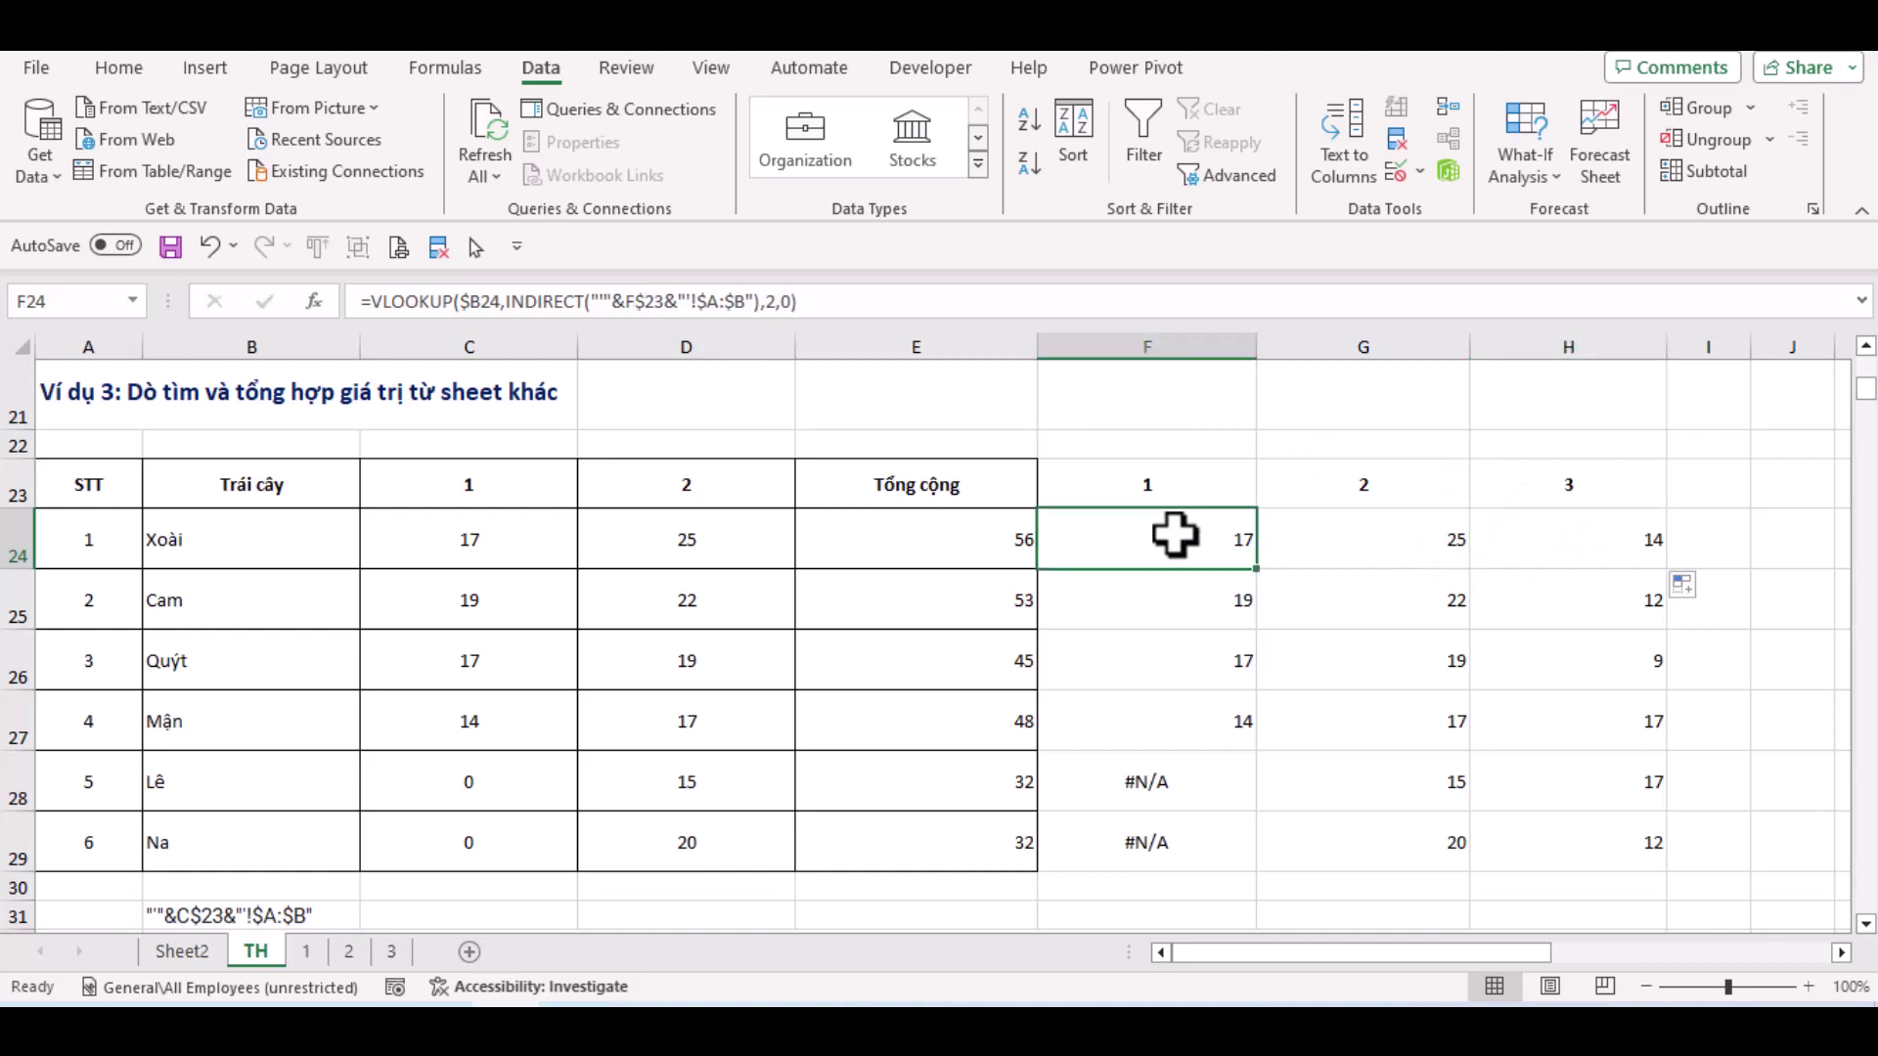
# Wrap F24's VLOOKUP in IFNA with an empty string "" as the value for missing fruits
pyautogui.click(1167, 782)
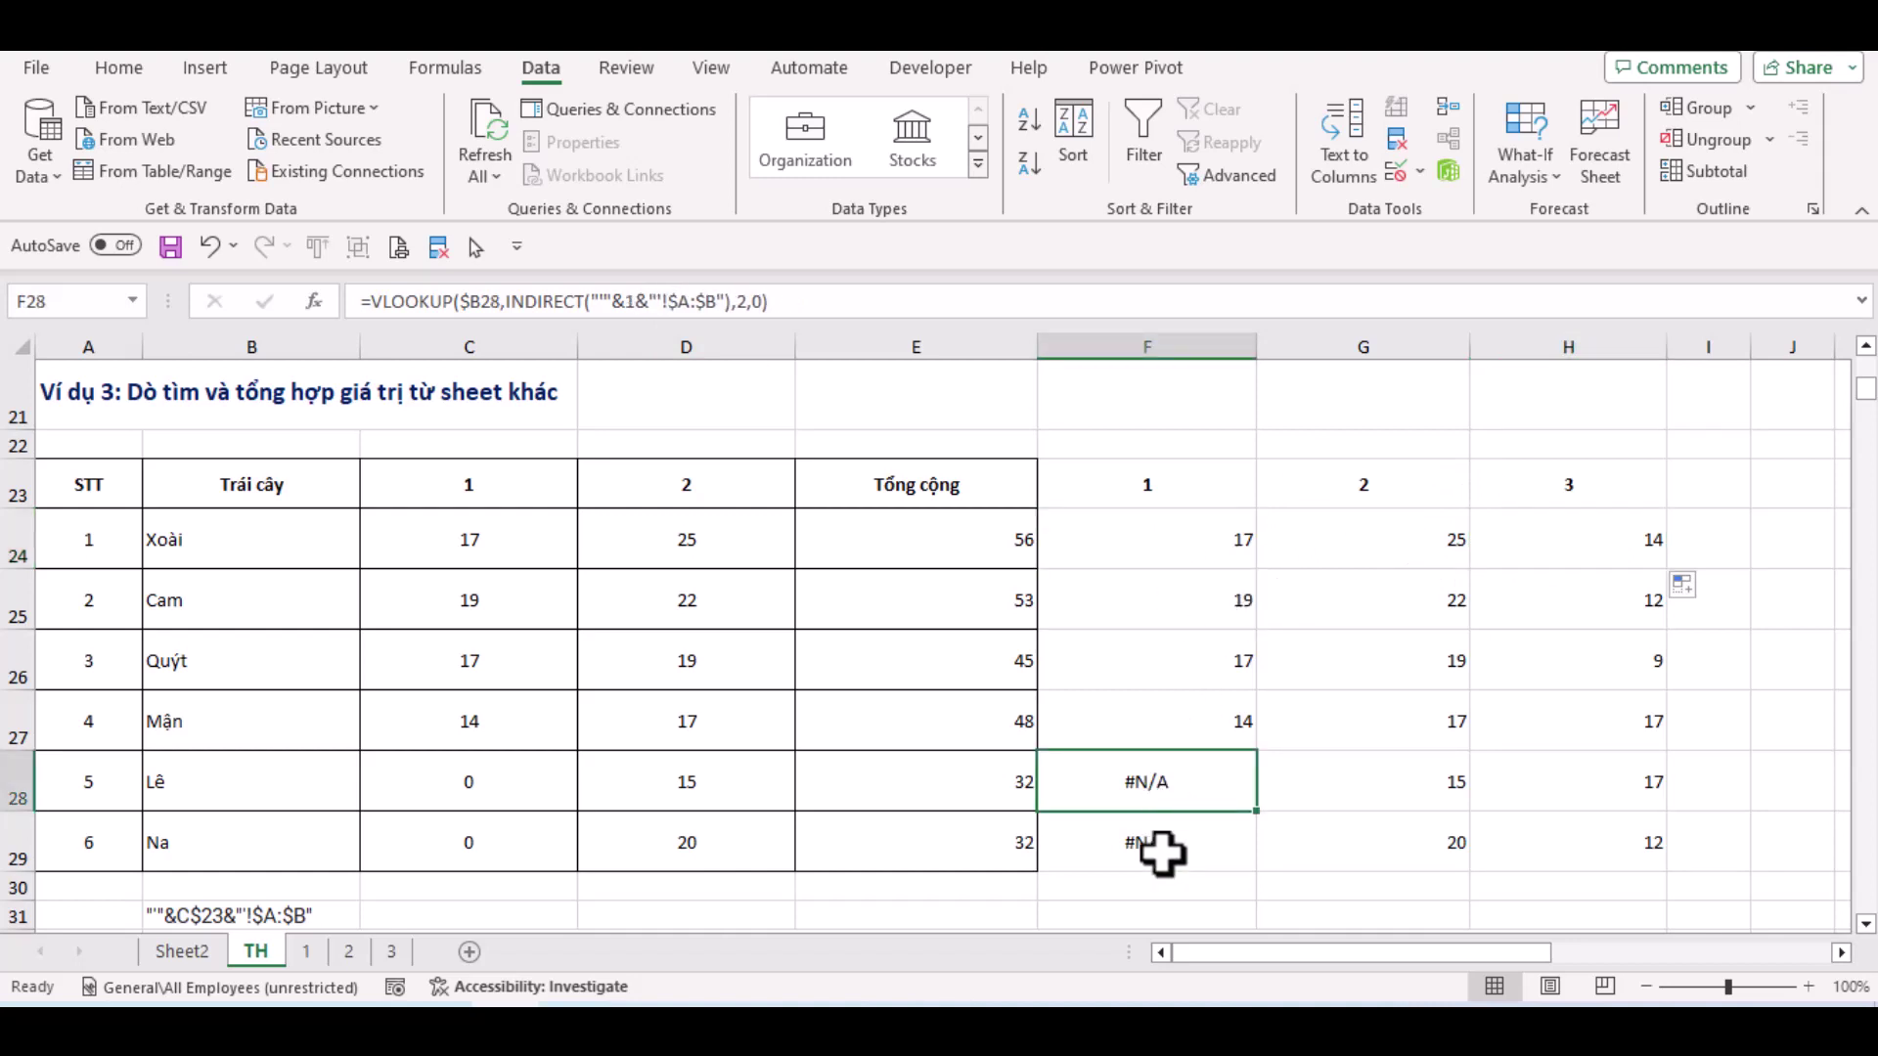
pyautogui.click(1161, 847)
pyautogui.click(1210, 541)
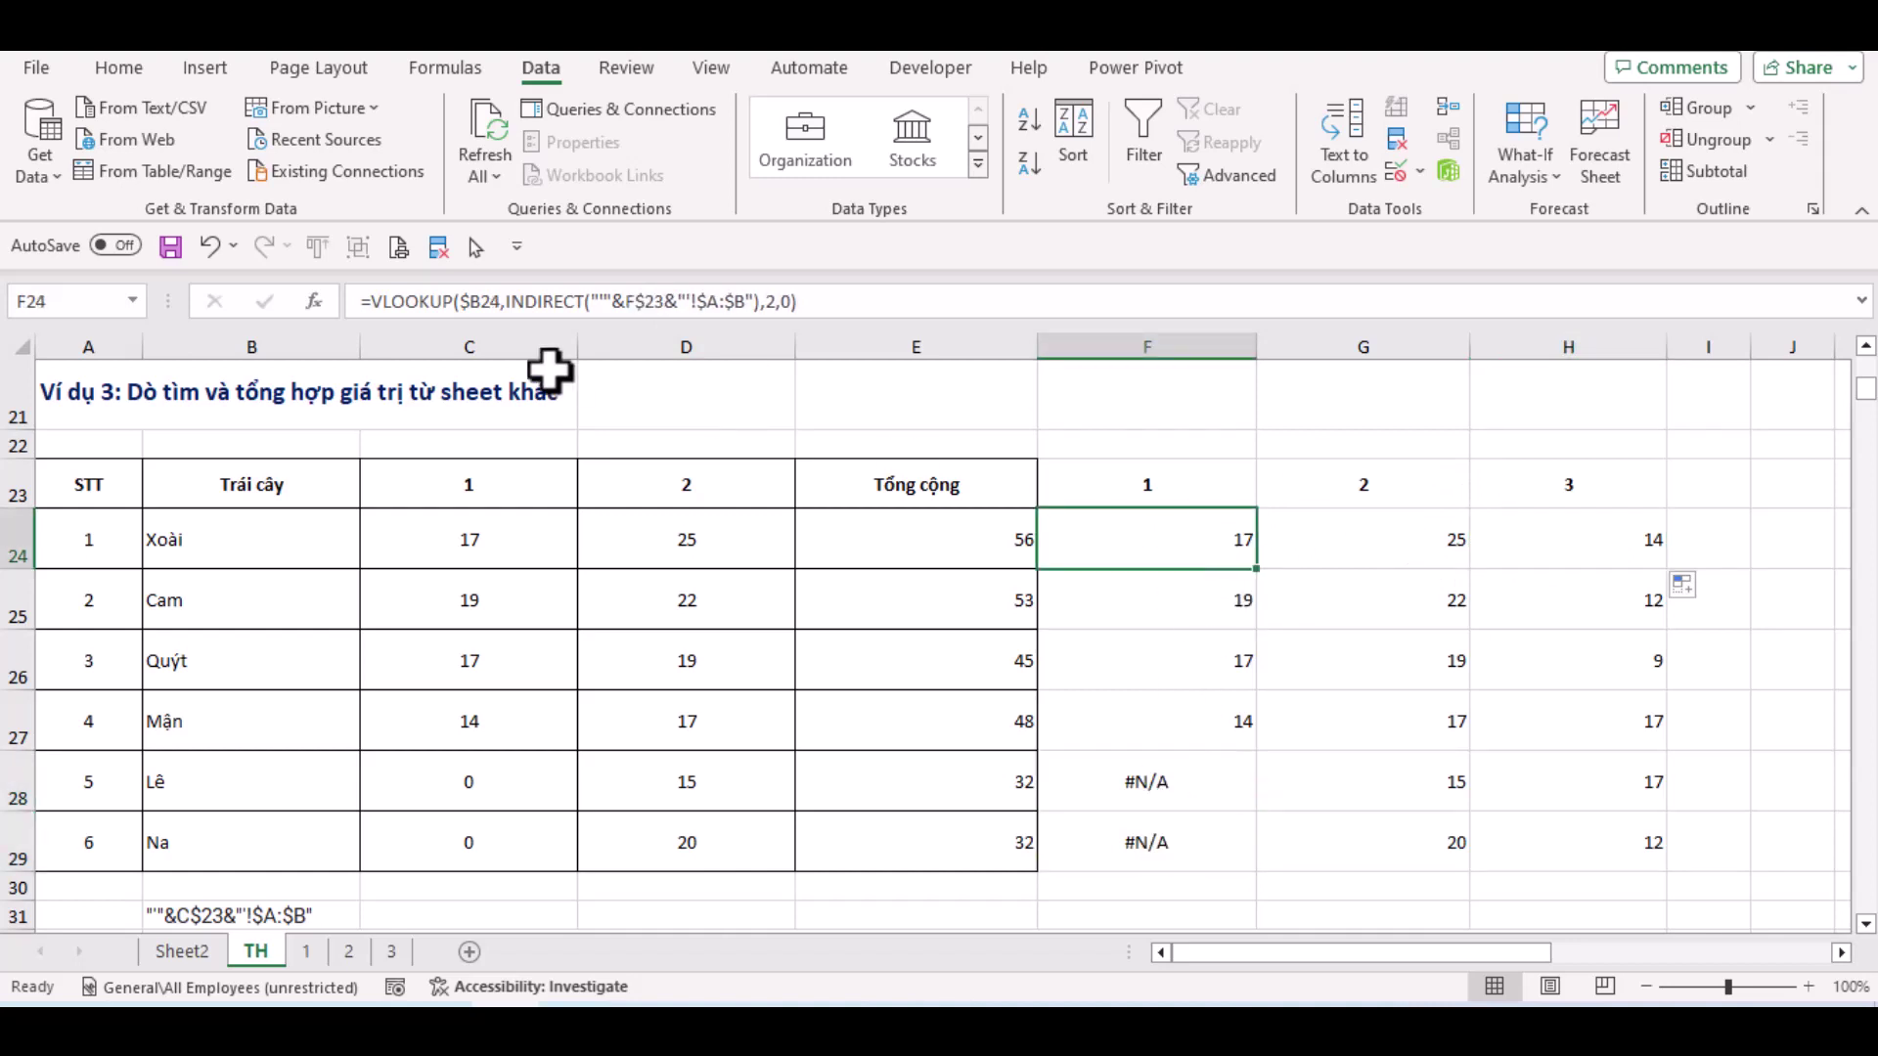
pyautogui.click(376, 300)
pyautogui.write('in')
pyautogui.press('BackSpace')
pyautogui.press('BackSpace')
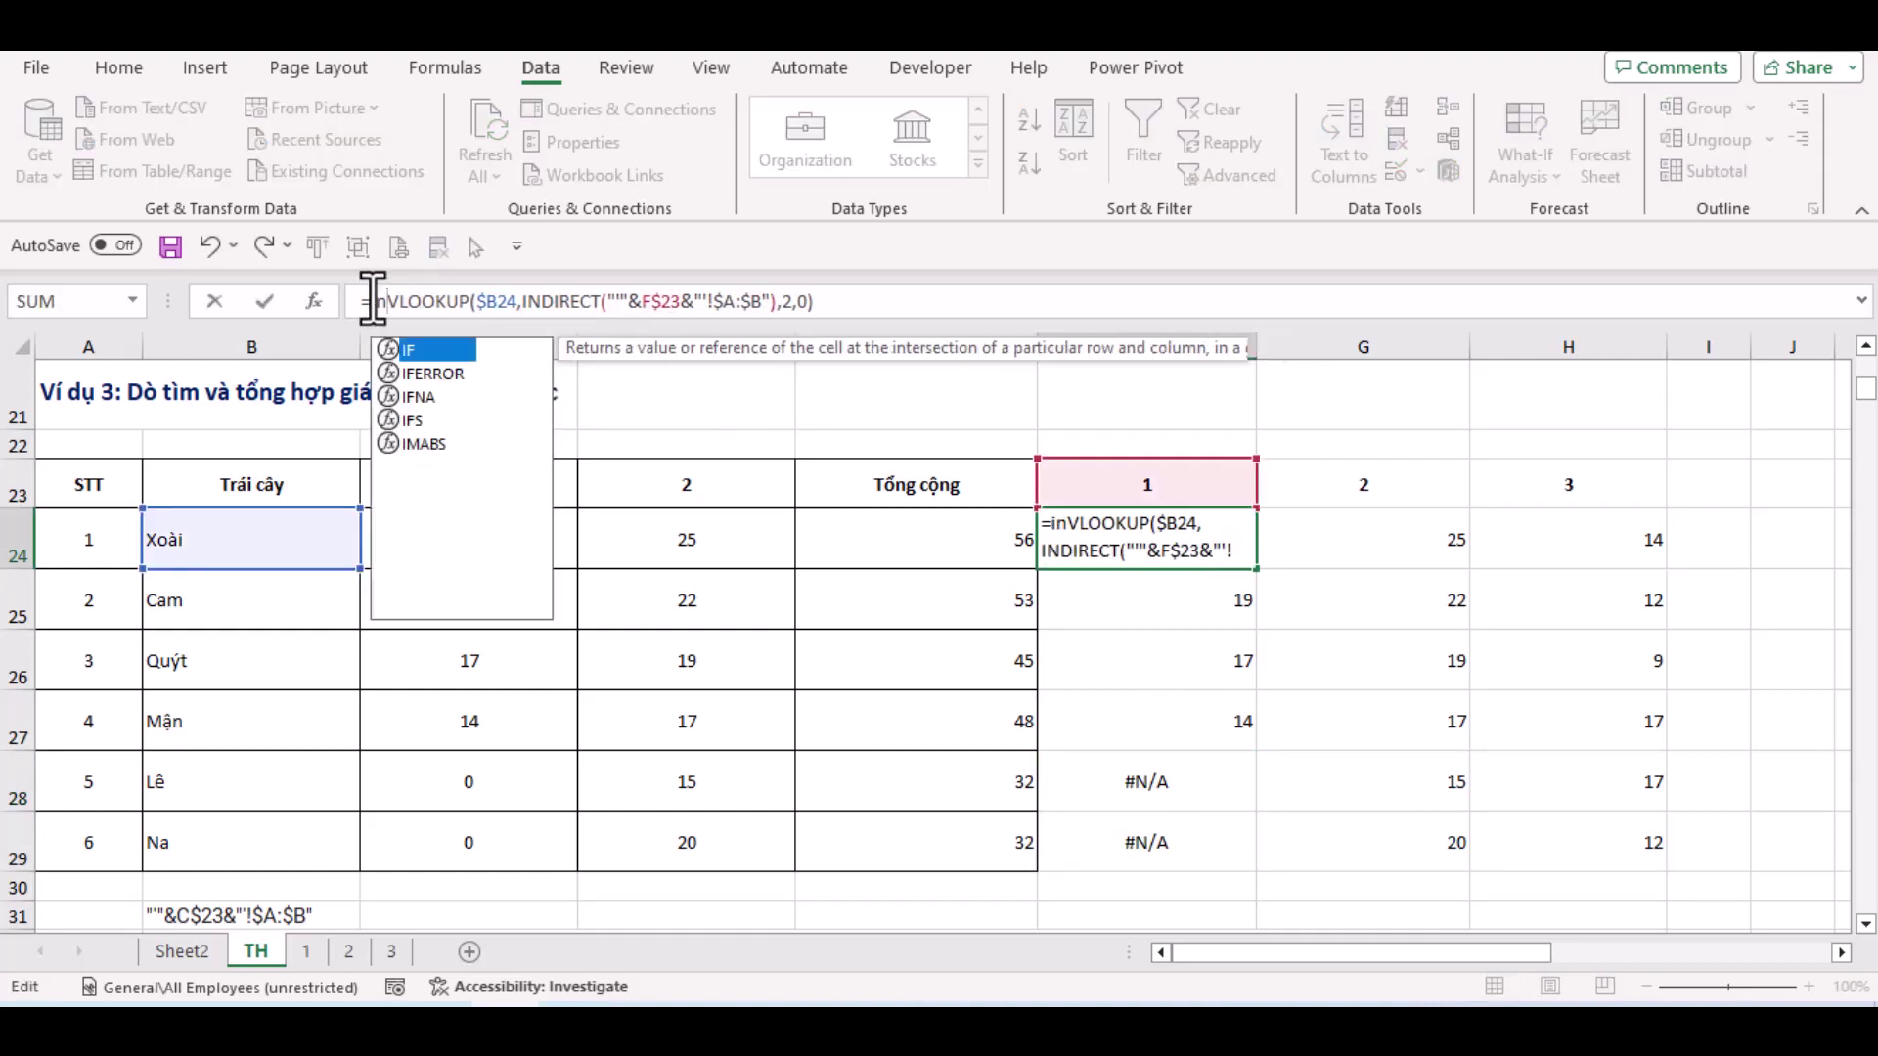
pyautogui.write('ifn')
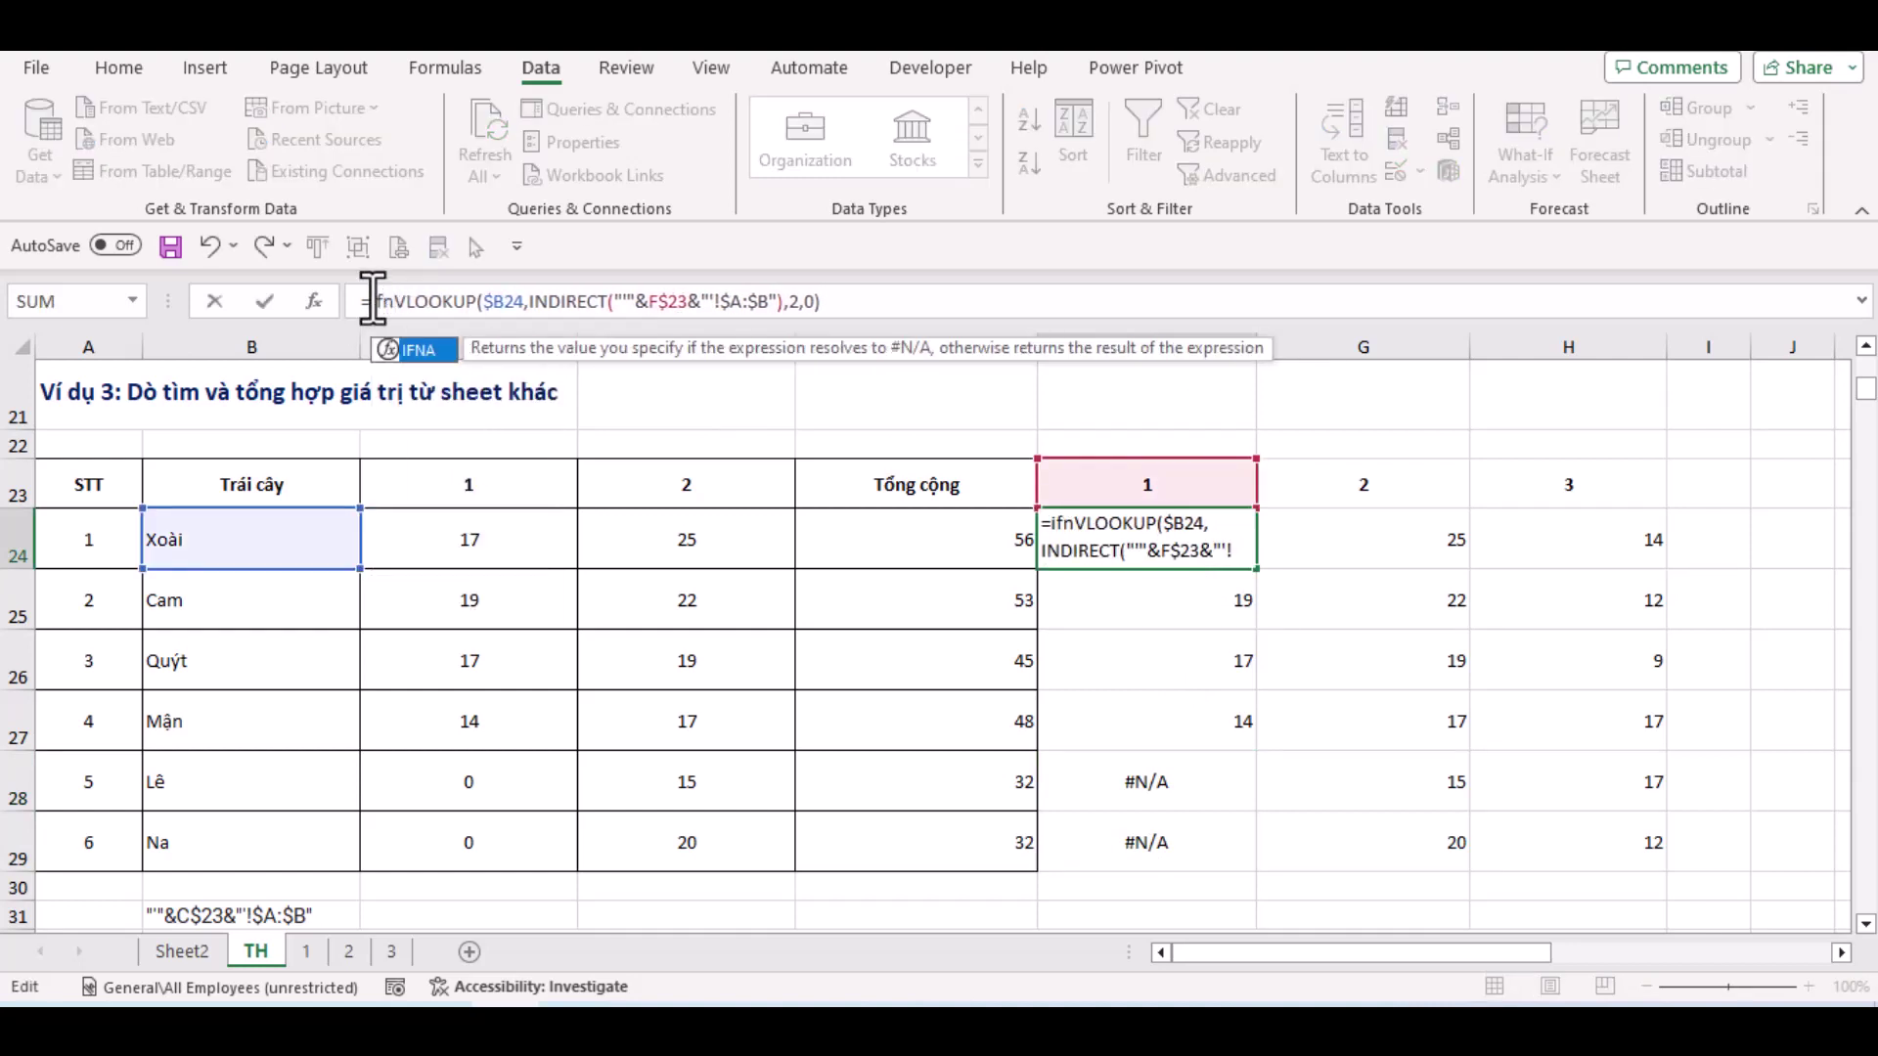
pyautogui.press('Tab')
pyautogui.click(910, 305)
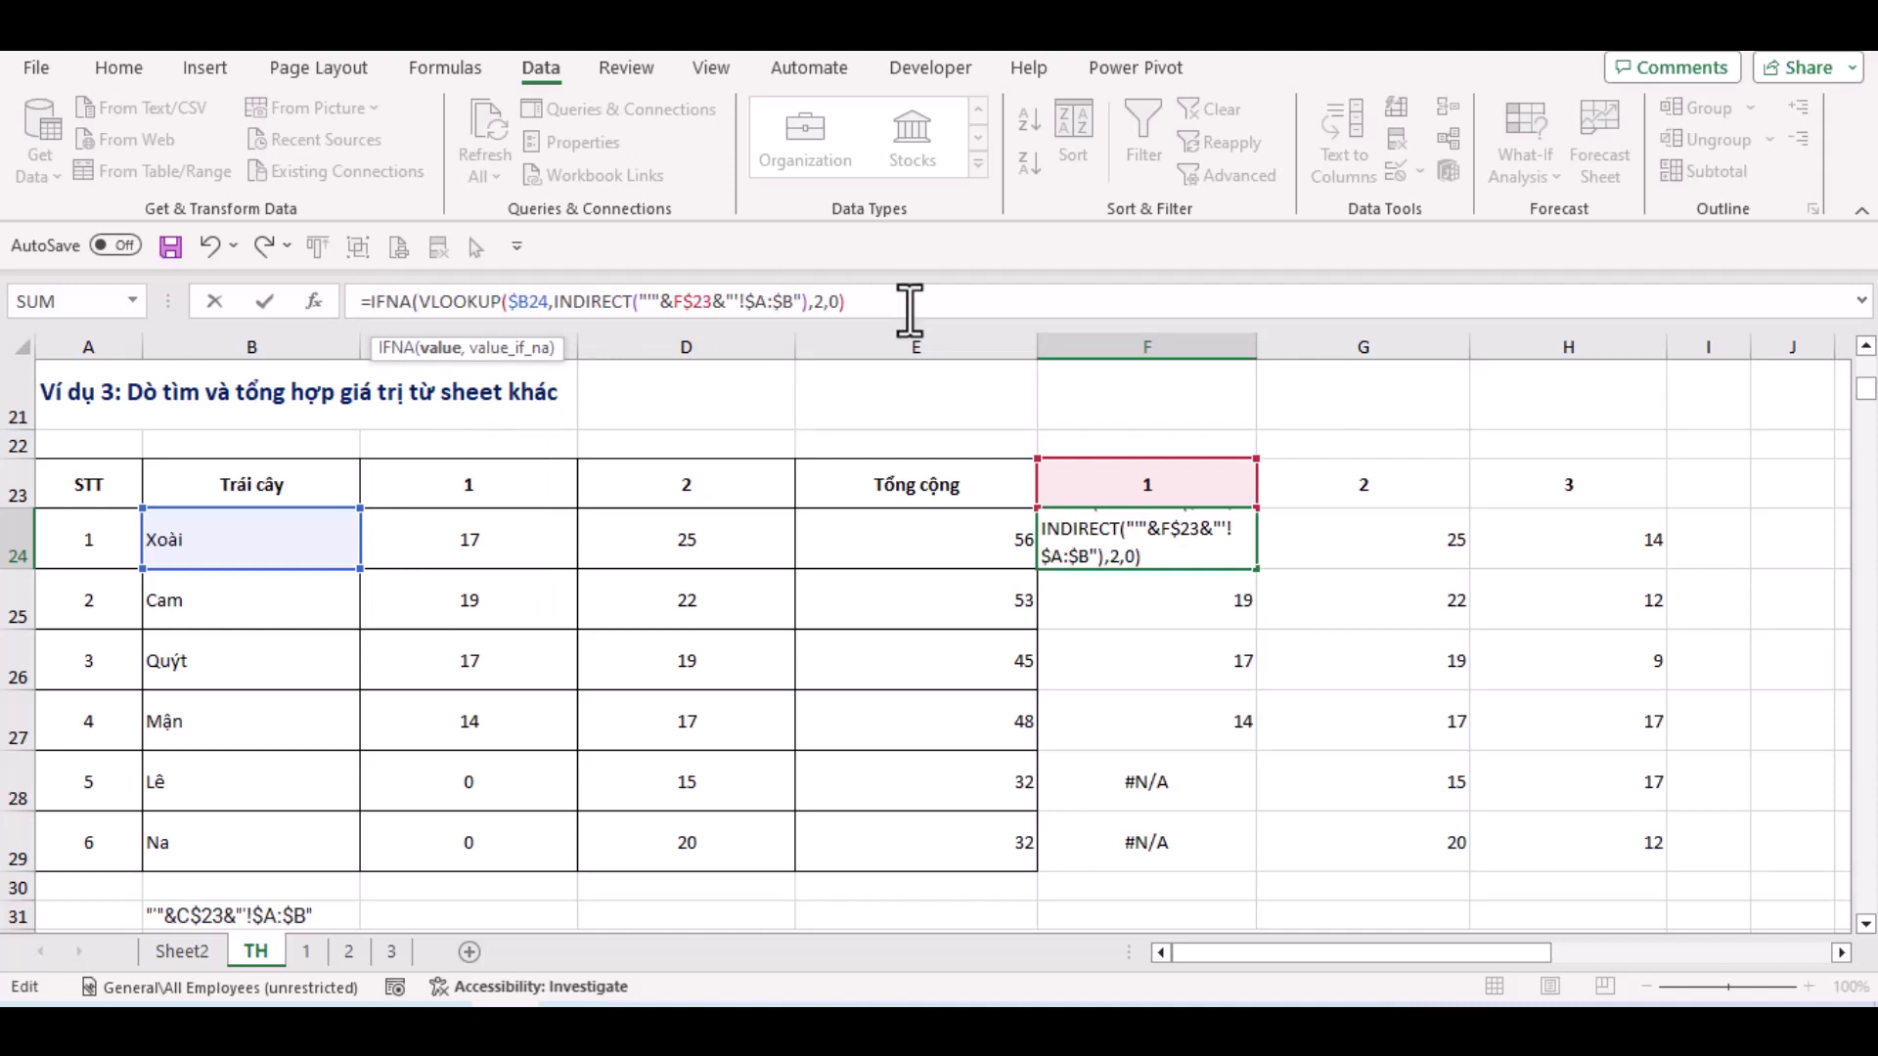
pyautogui.write(',"")')
pyautogui.press('Return')
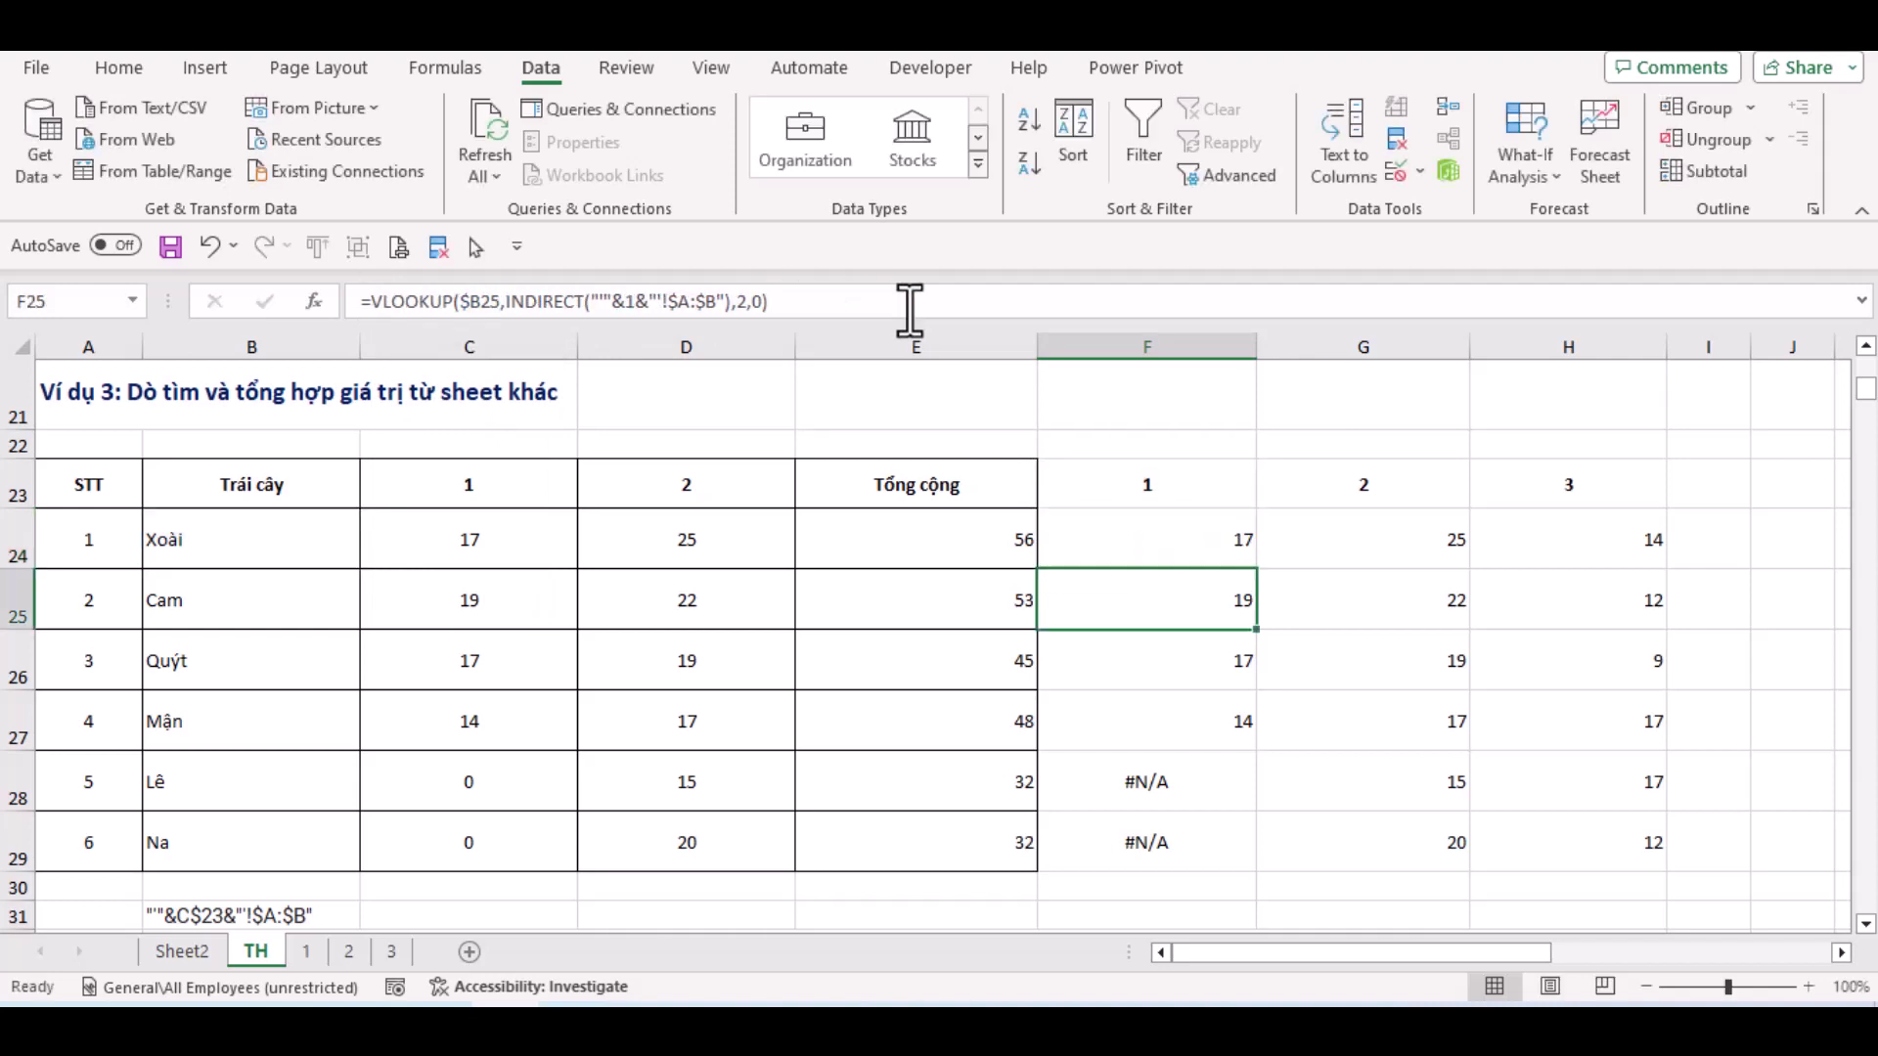
# Fill F24's IFNA lookup formula down to row 29 and across to column H, and check the copied formulas
pyautogui.click(1190, 536)
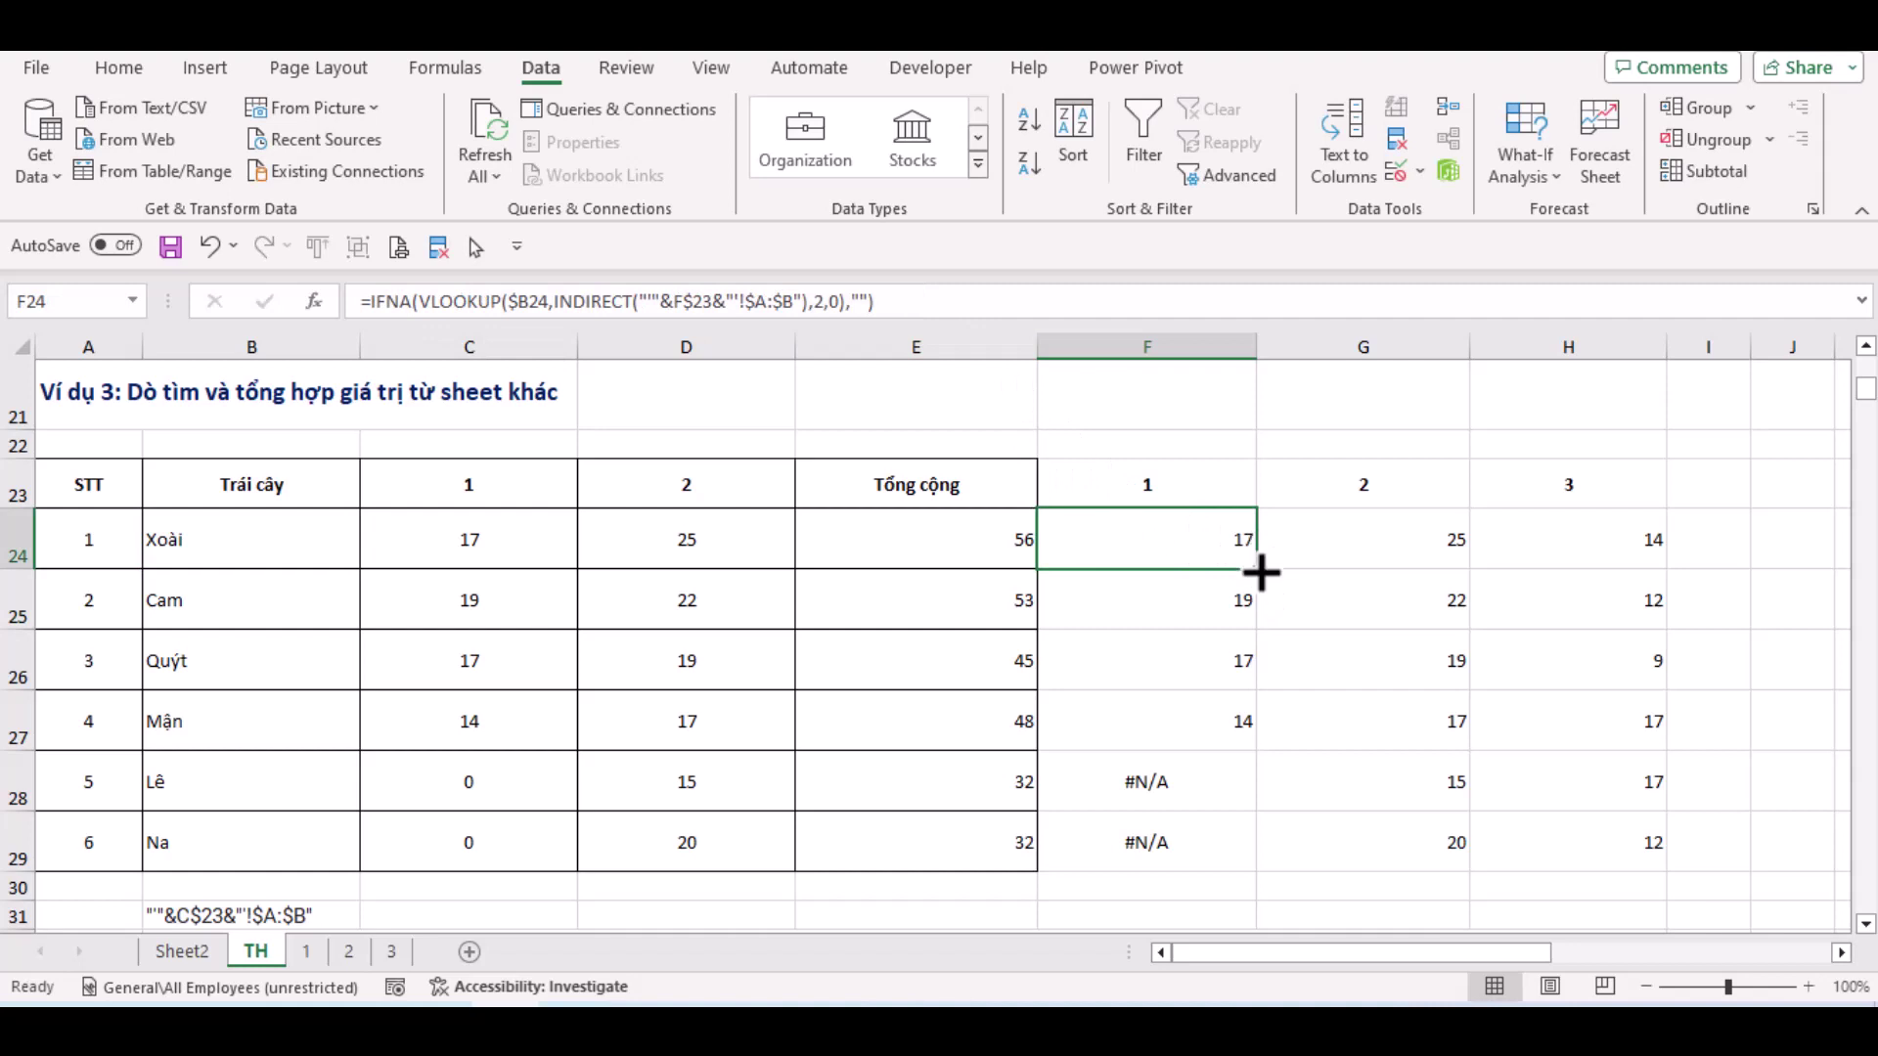
pyautogui.doubleClick(1258, 571)
pyautogui.moveTo(1258, 873); pyautogui.dragTo(1595, 848)
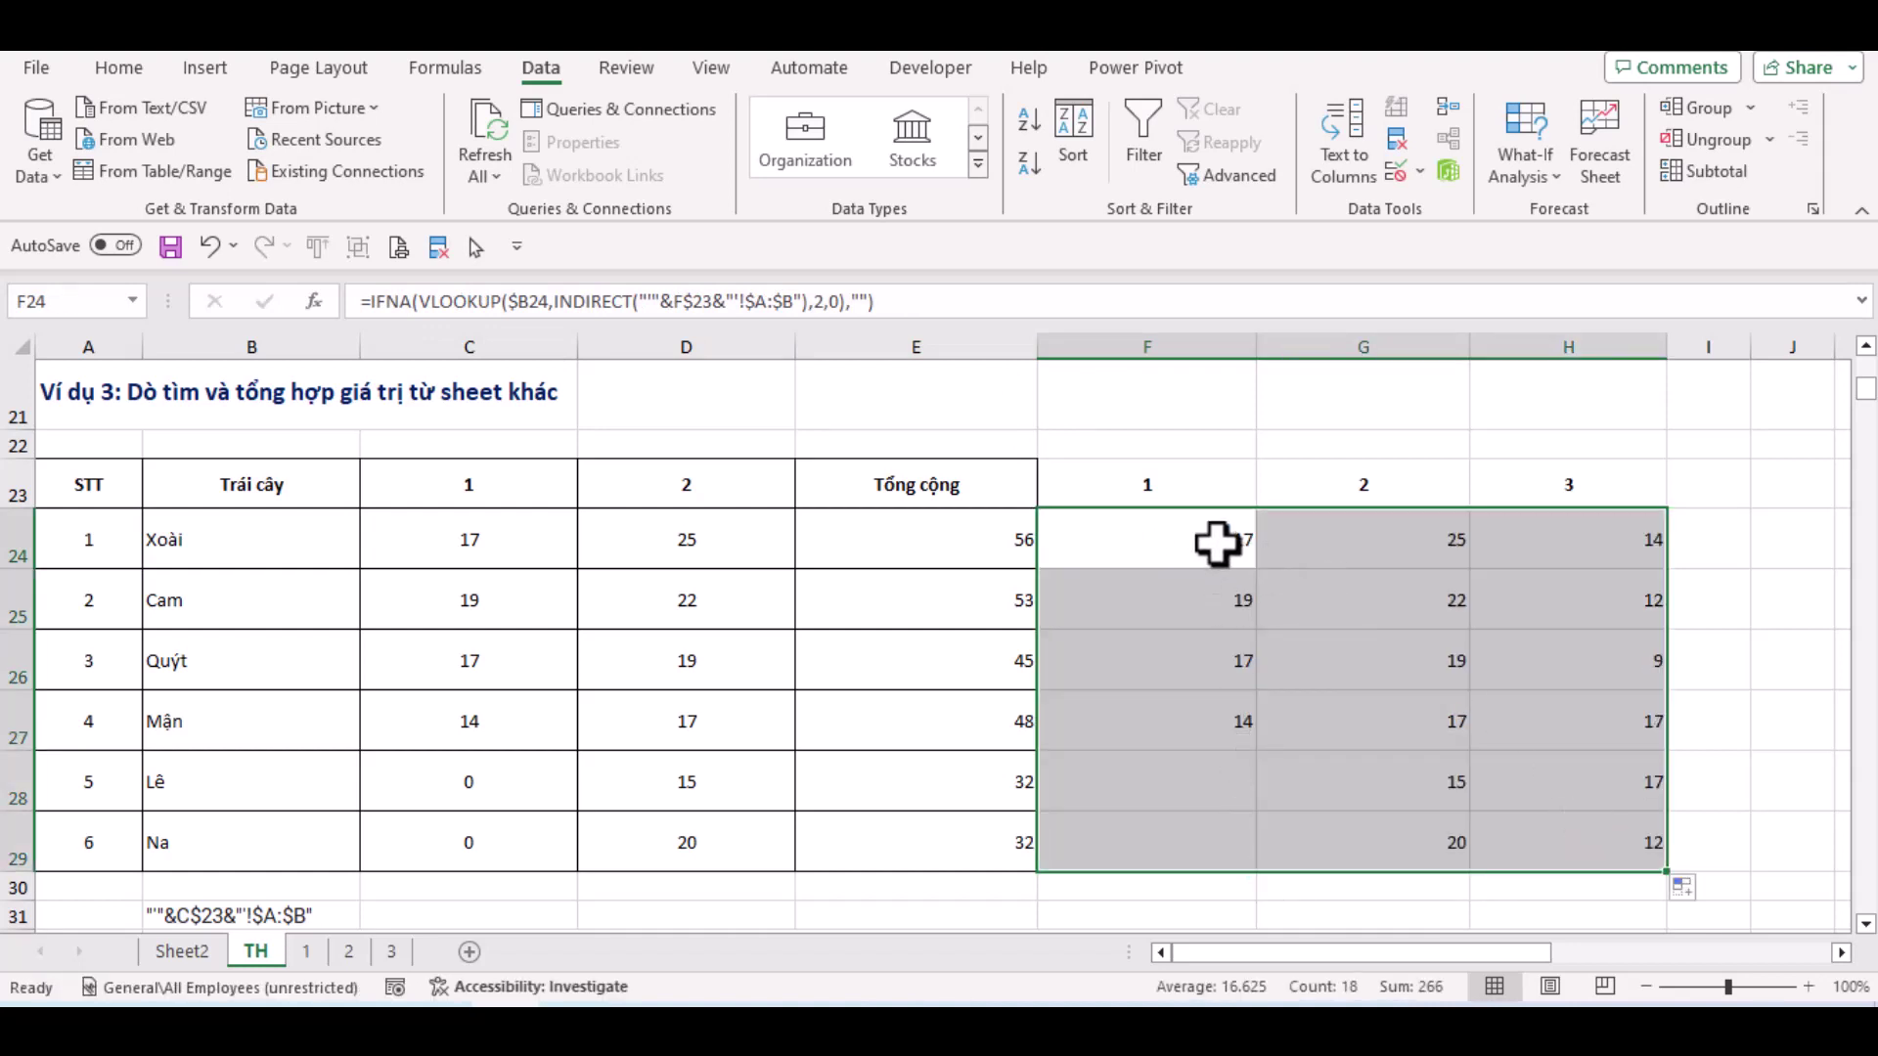
pyautogui.click(1389, 564)
pyautogui.click(1589, 551)
pyautogui.click(1604, 666)
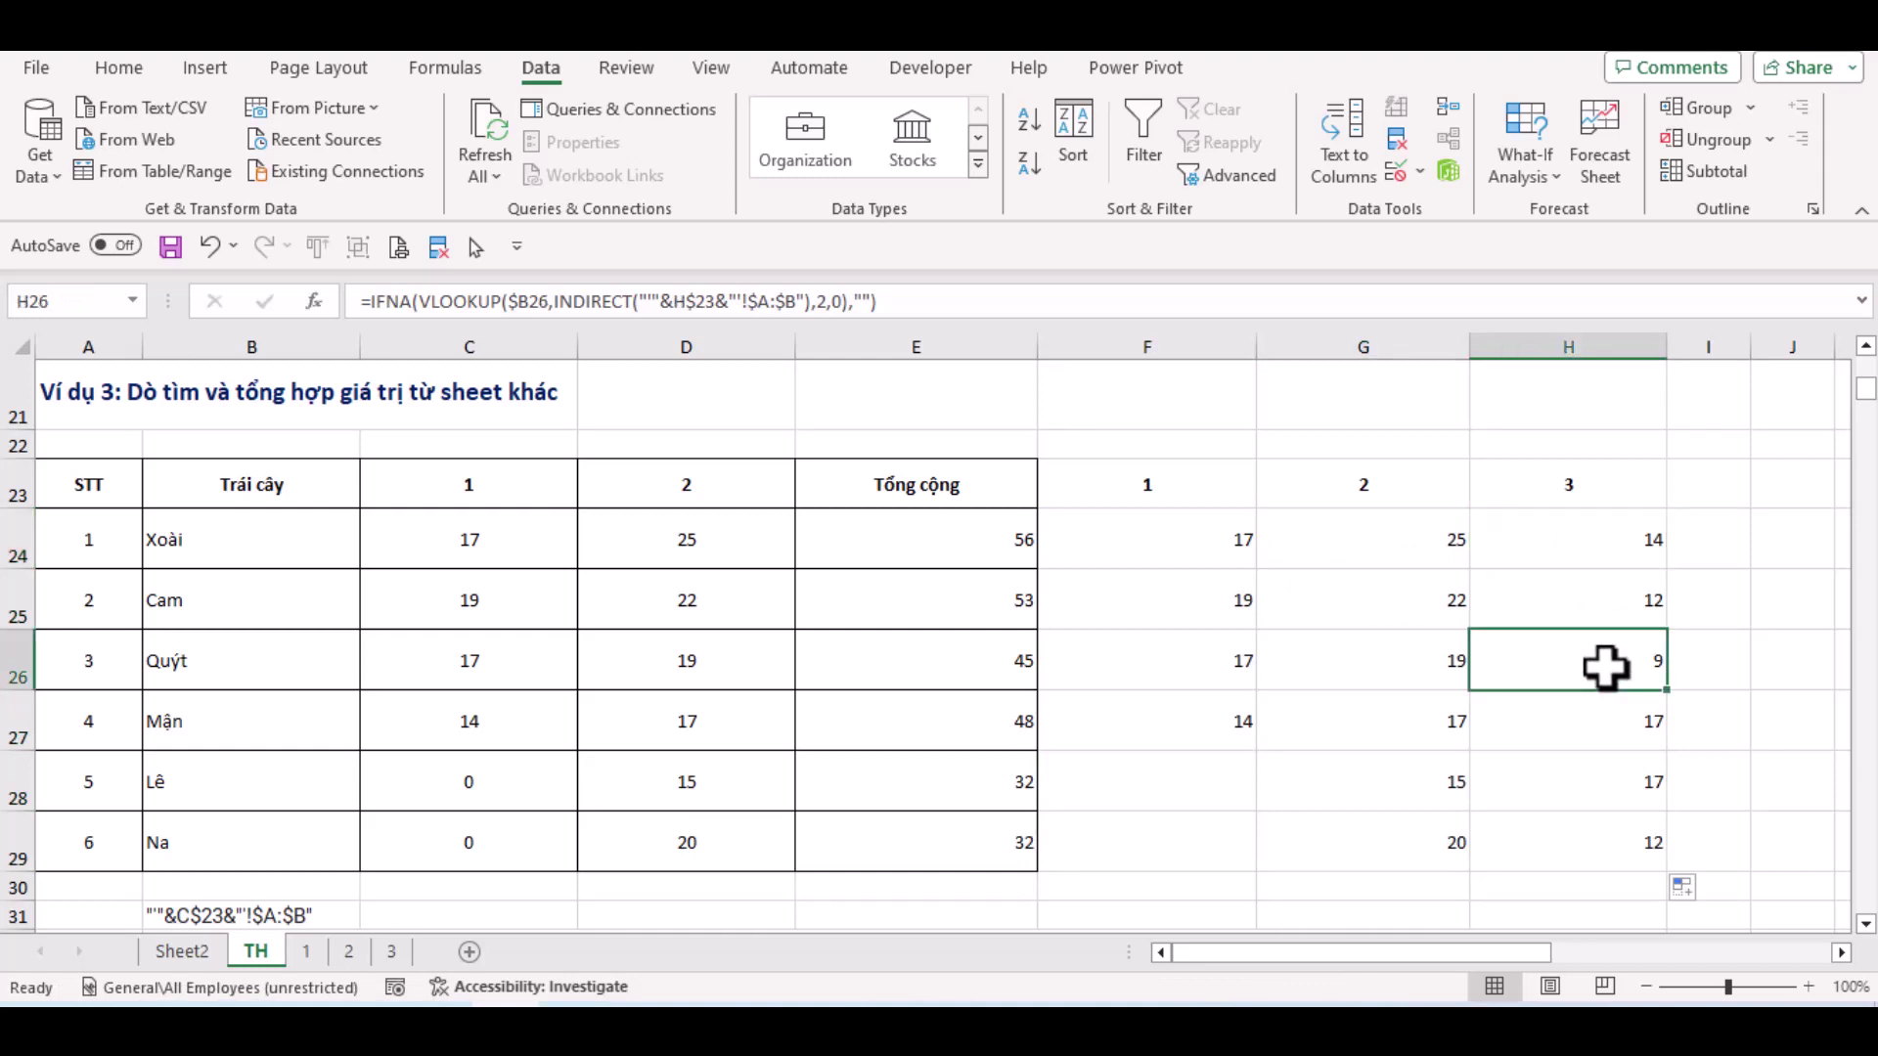
pyautogui.click(1241, 548)
pyautogui.click(1462, 557)
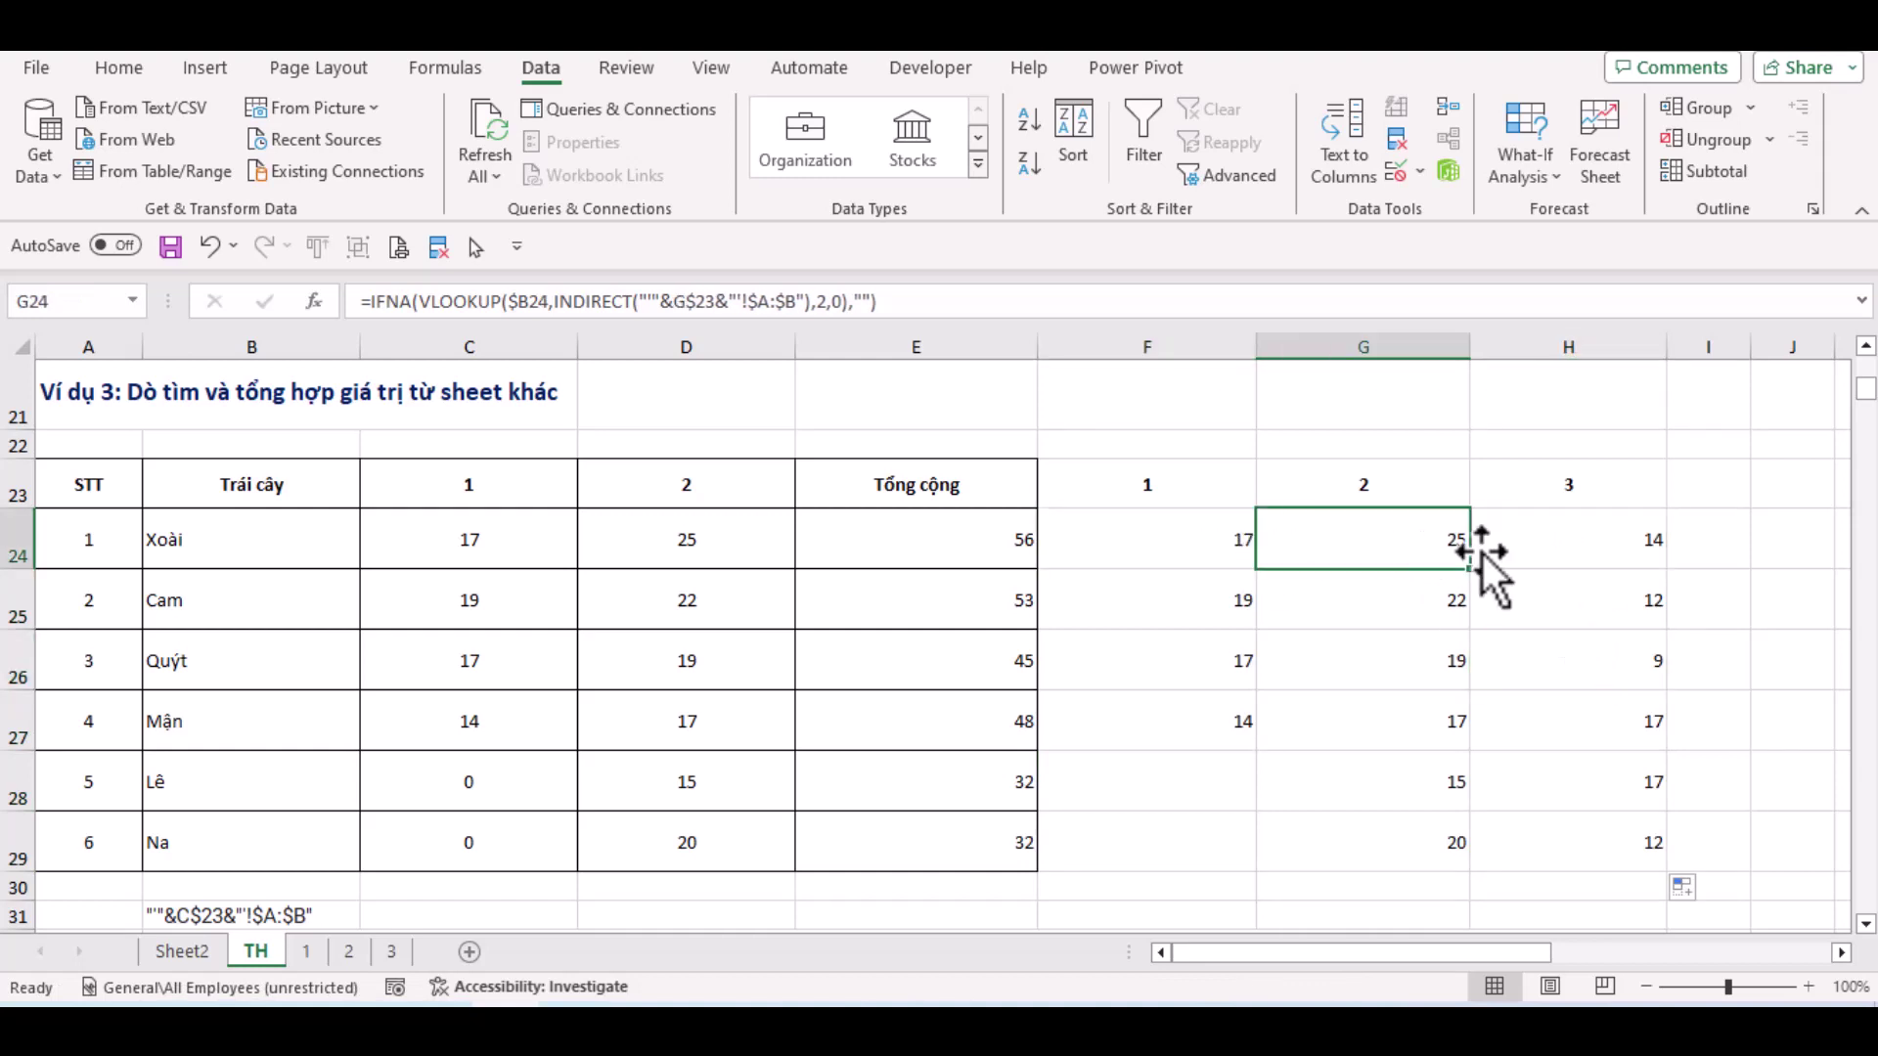
pyautogui.click(1237, 549)
# Evaluate G24's formula step by step through the $B24 and G$23 references and the start of the sheet name text
pyautogui.click(1328, 546)
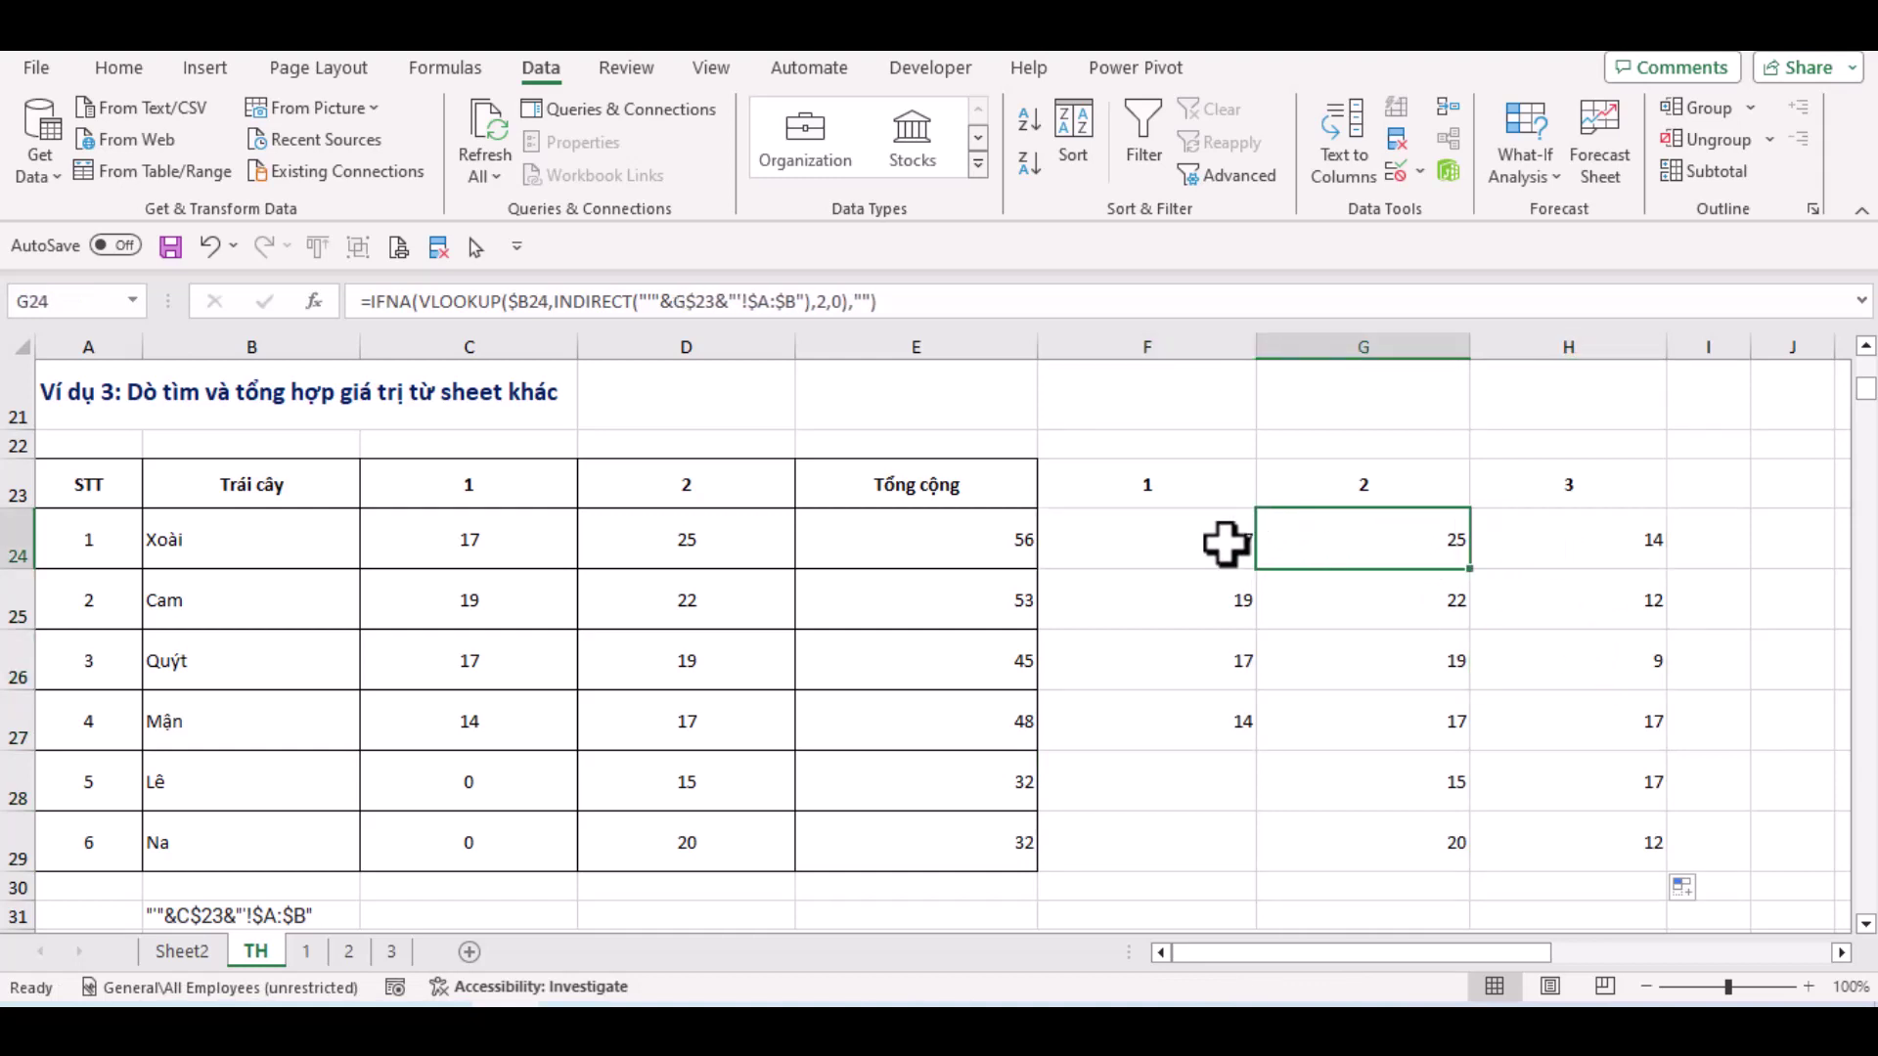
pyautogui.click(472, 74)
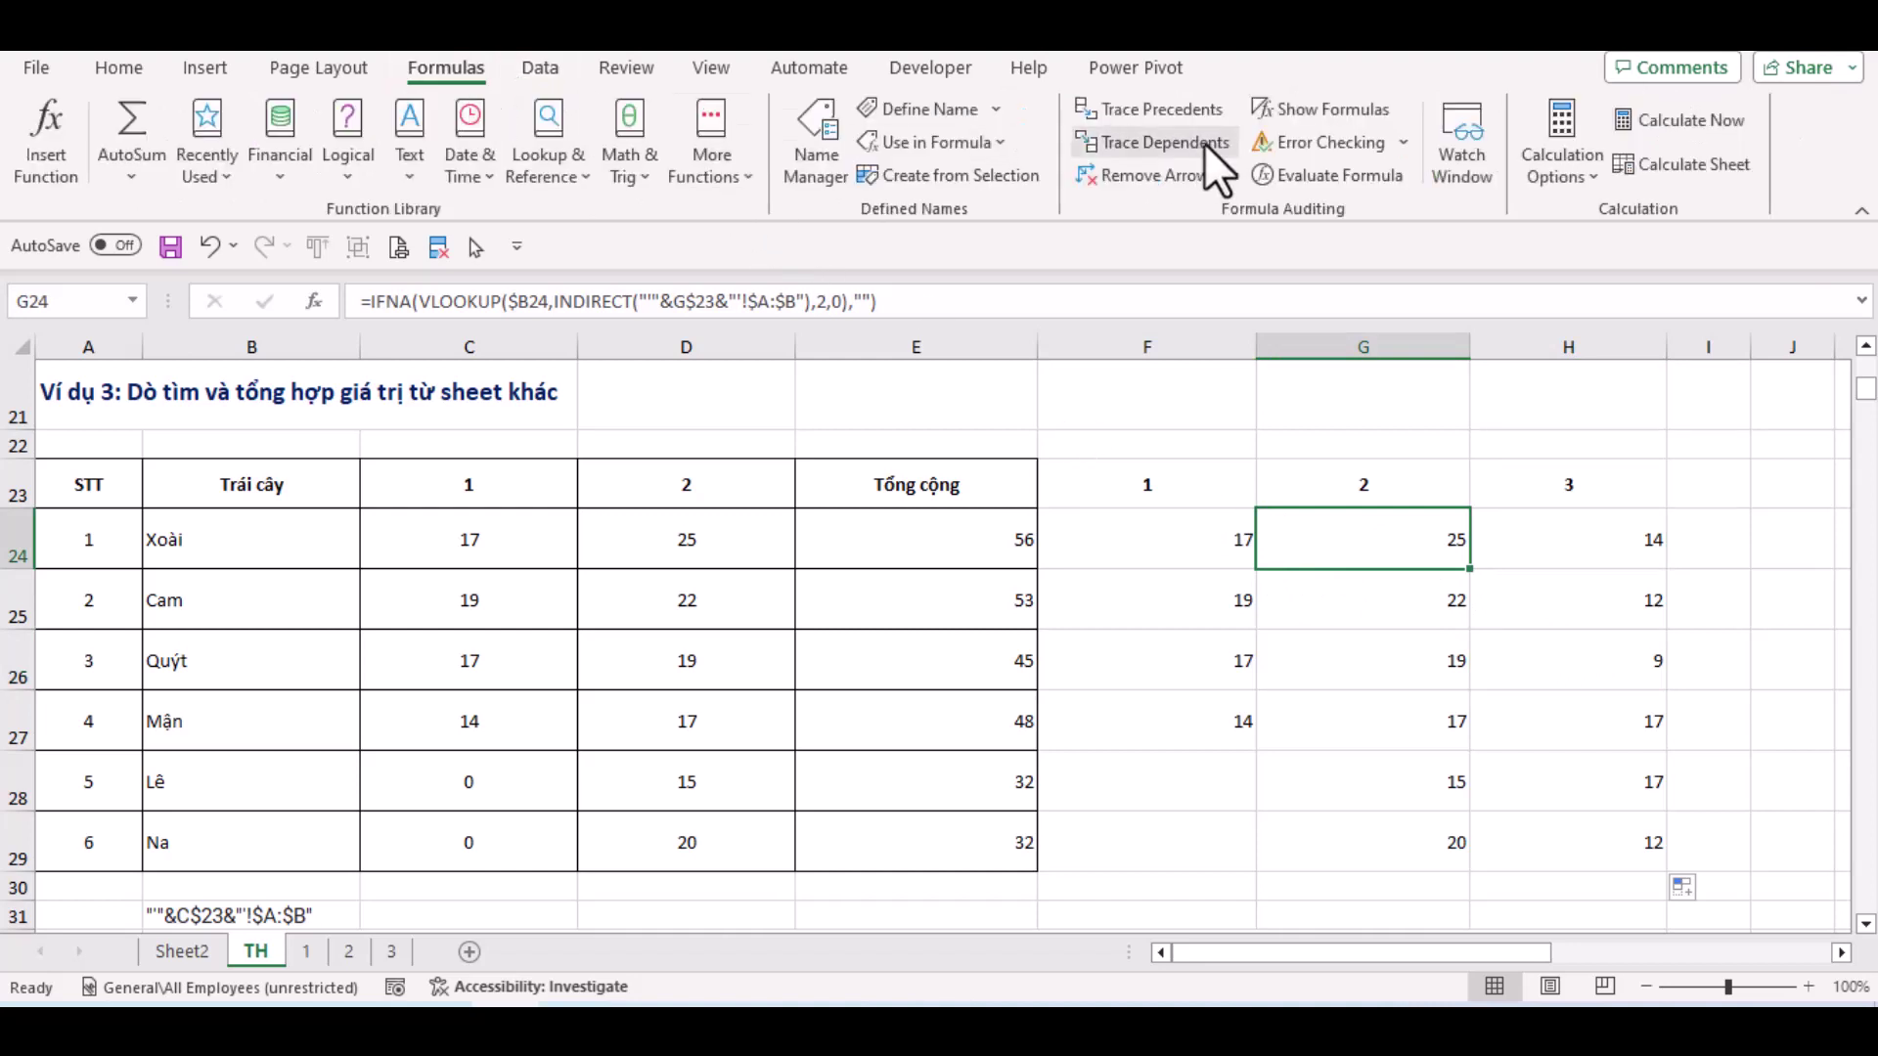
pyautogui.click(1374, 179)
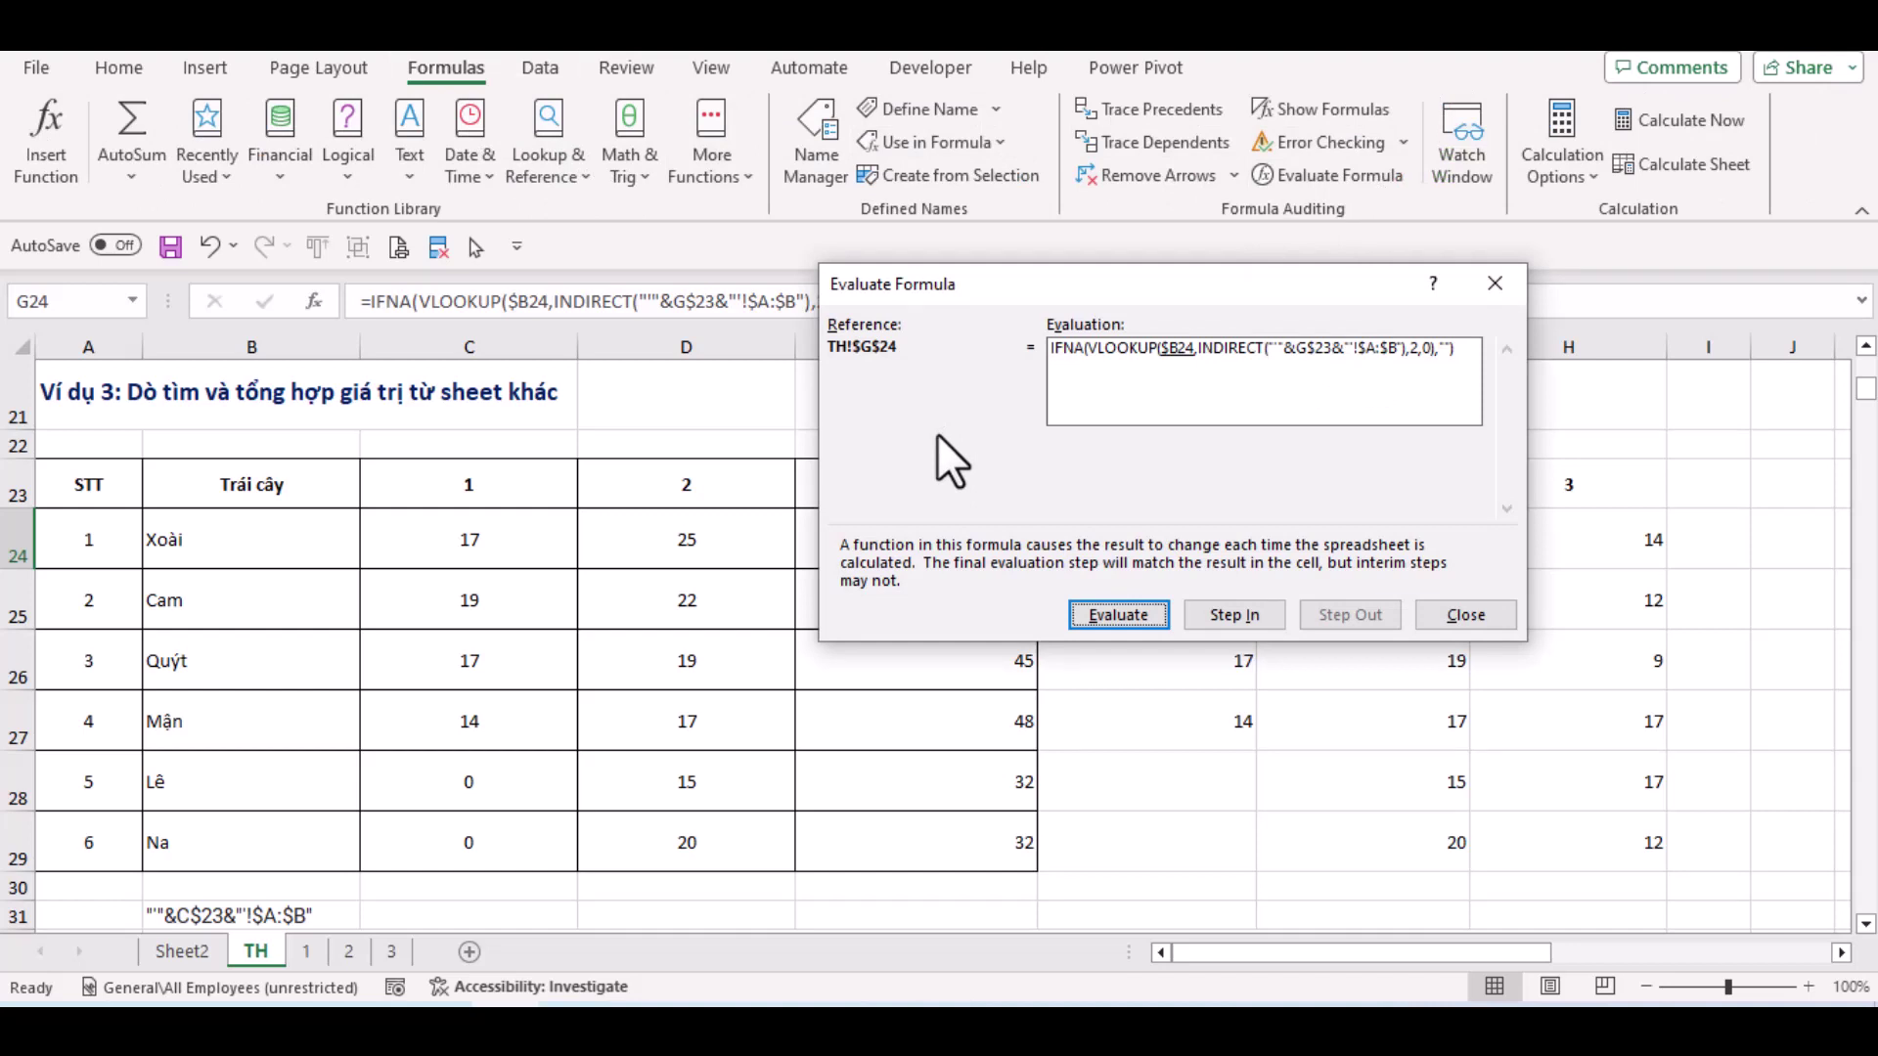
pyautogui.click(1106, 616)
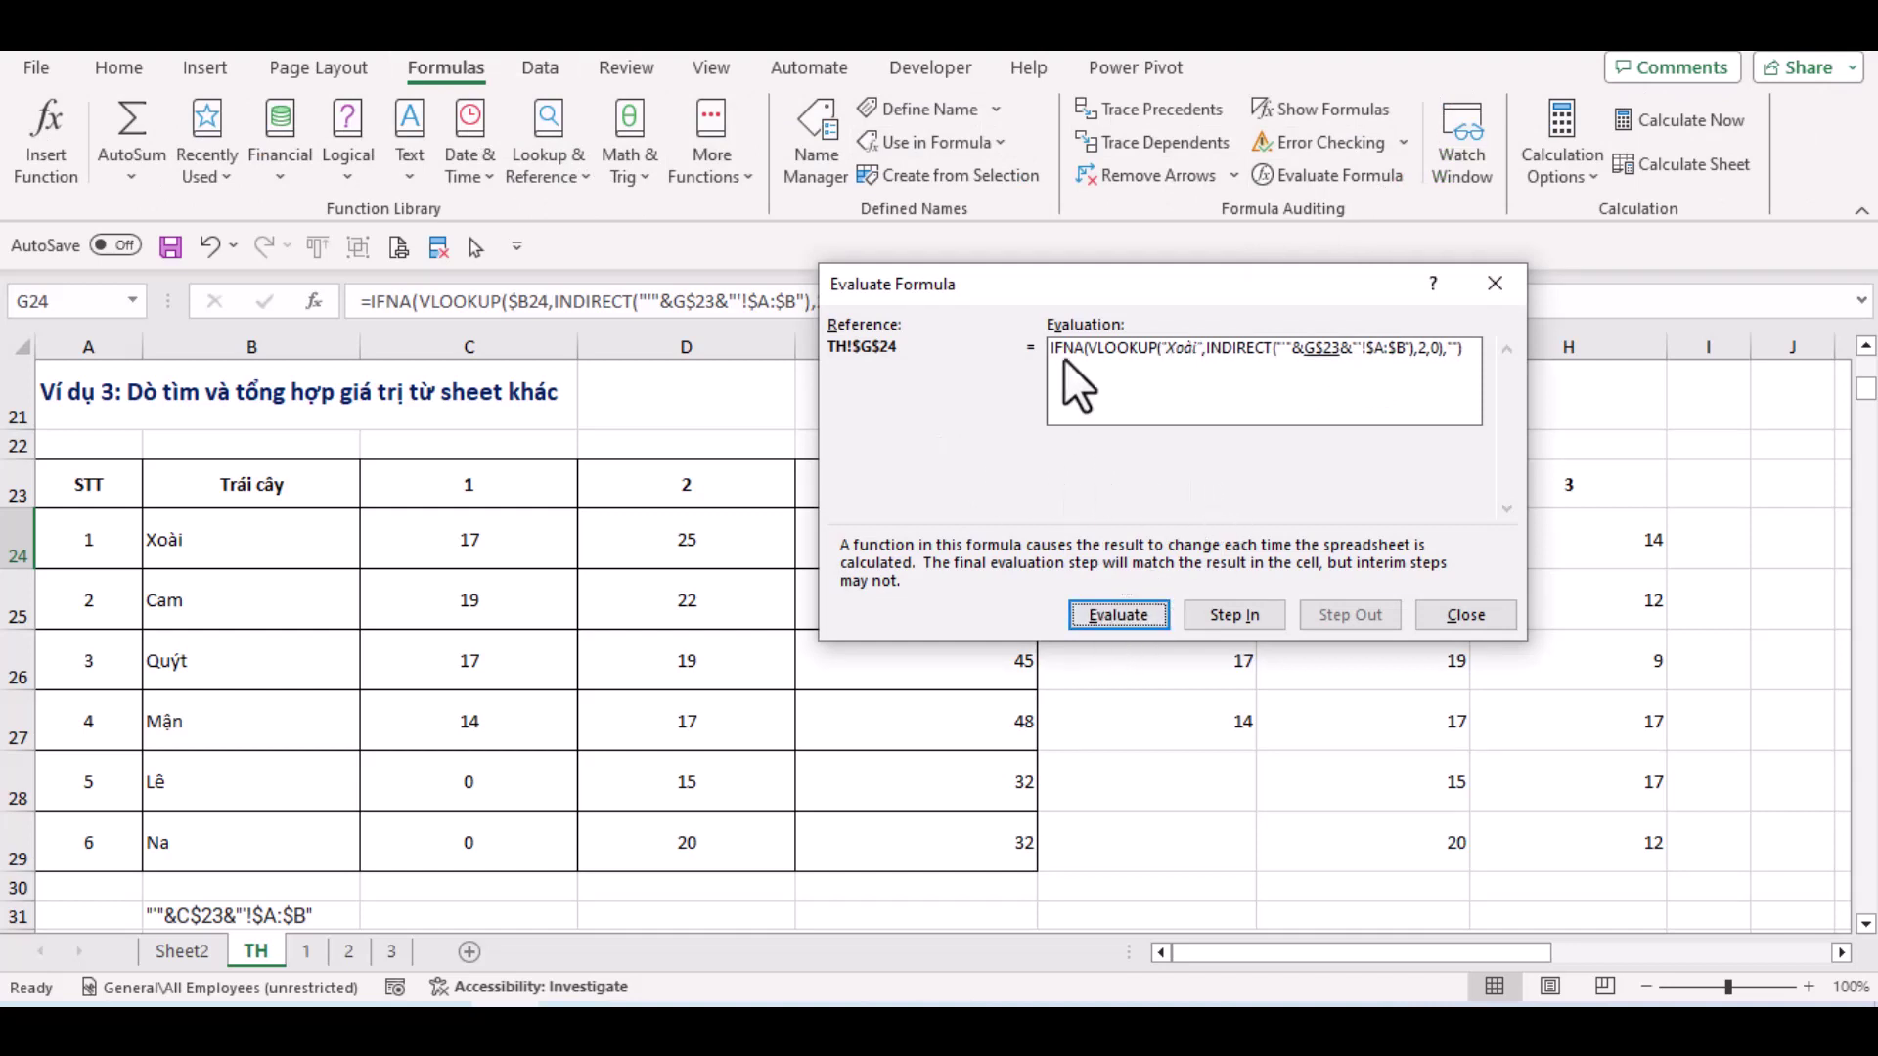
pyautogui.moveTo(1049, 290); pyautogui.dragTo(1004, 136)
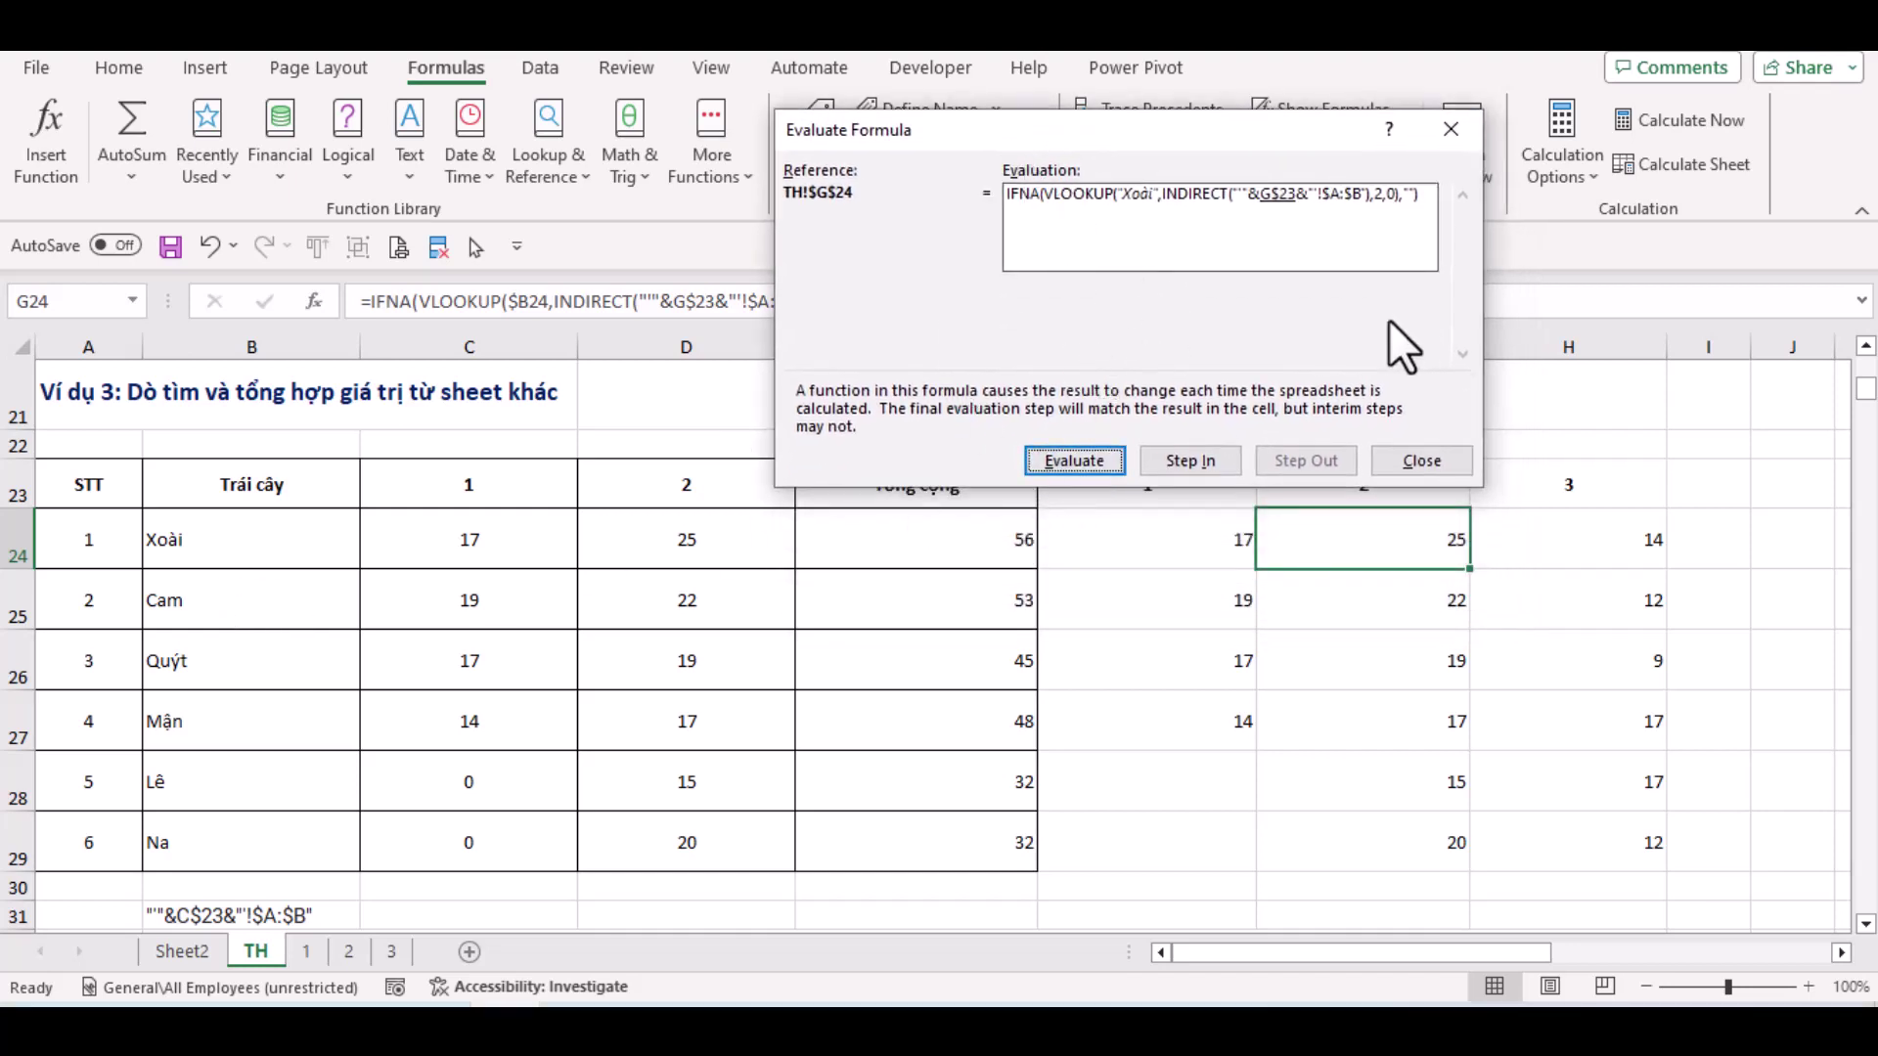
pyautogui.click(1077, 459)
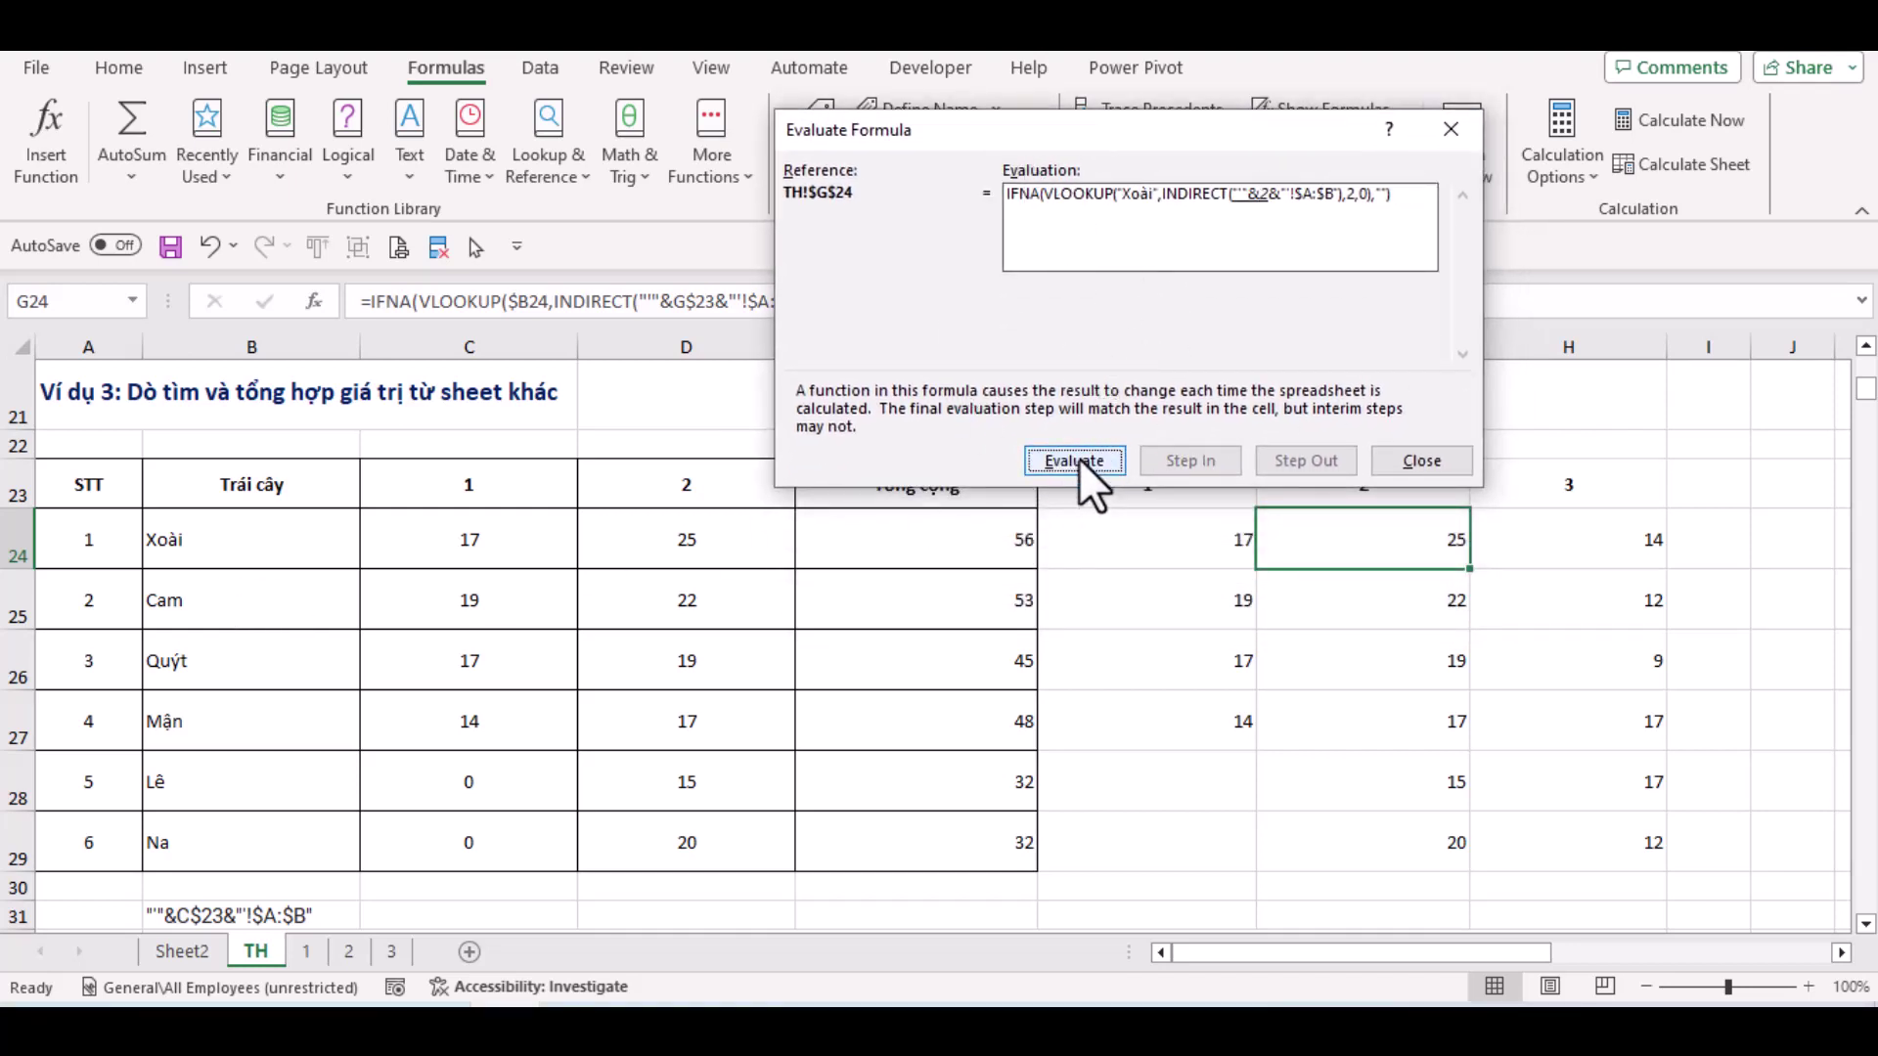
pyautogui.moveTo(1242, 143); pyautogui.dragTo(1136, 182)
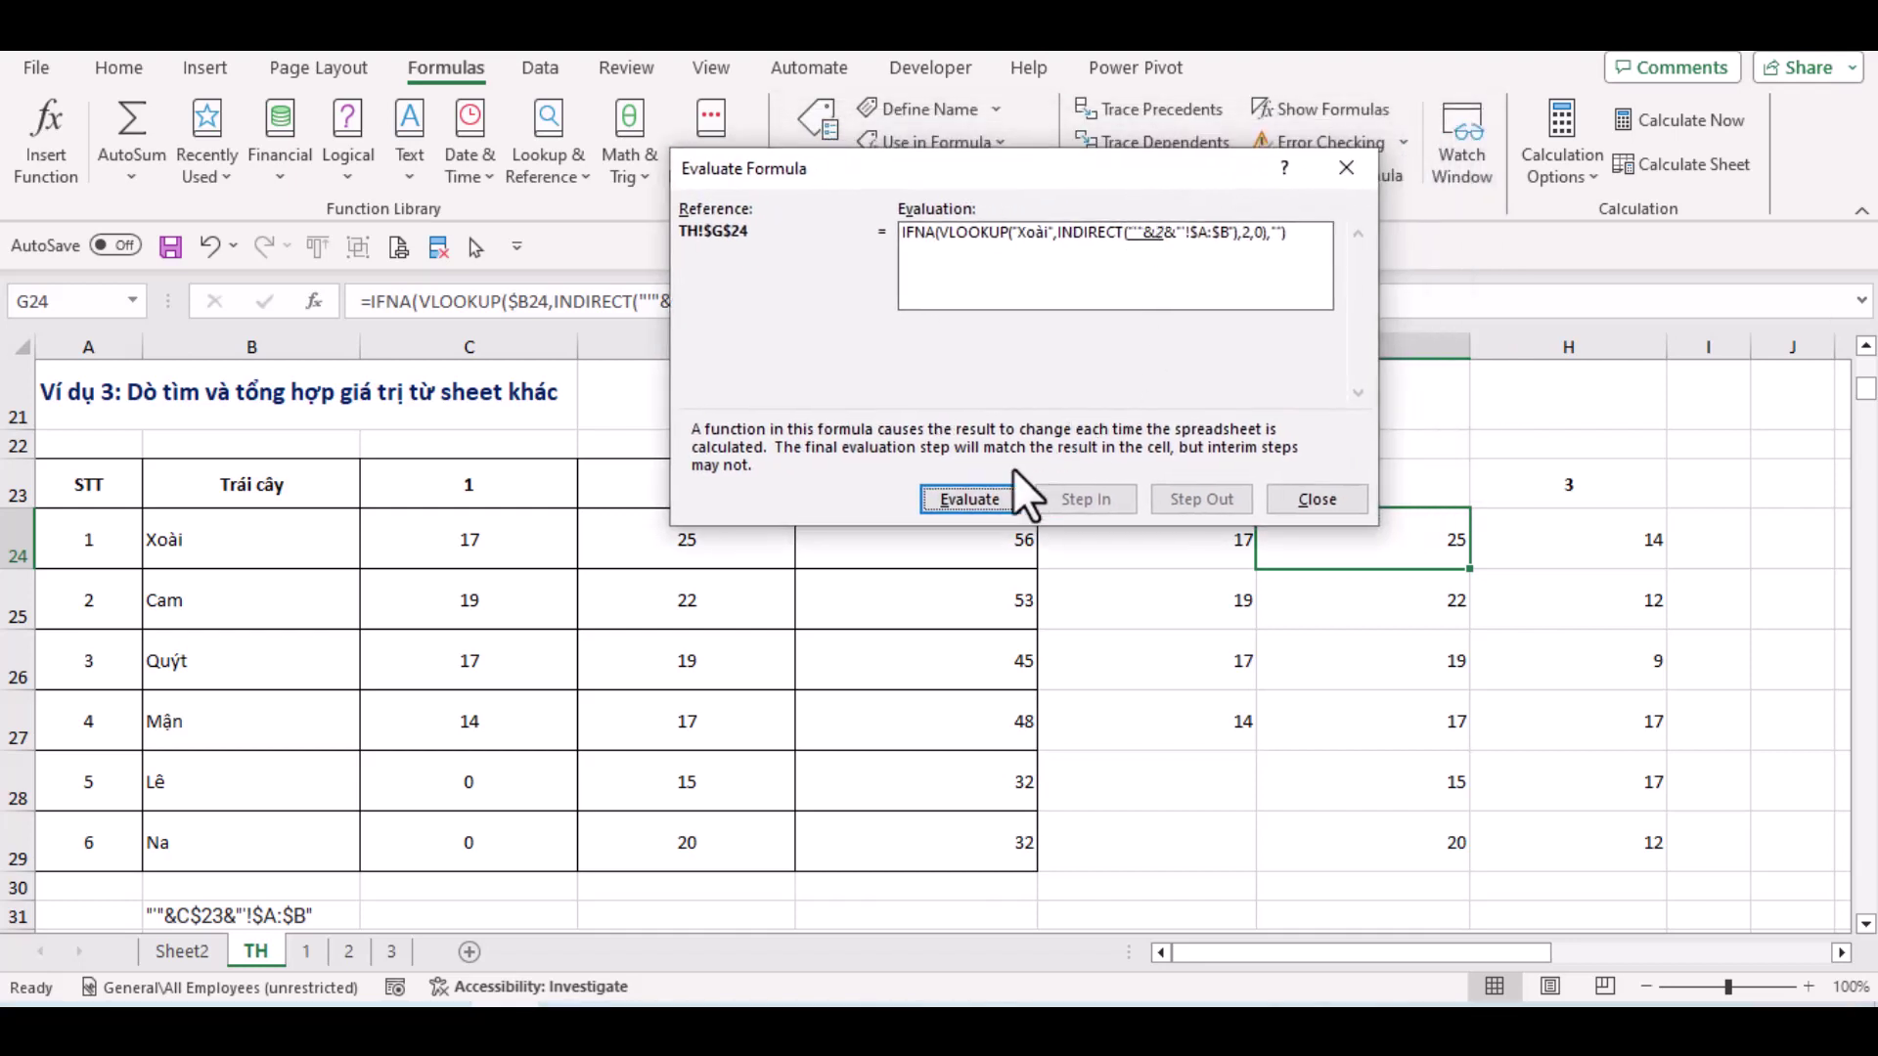
pyautogui.click(987, 503)
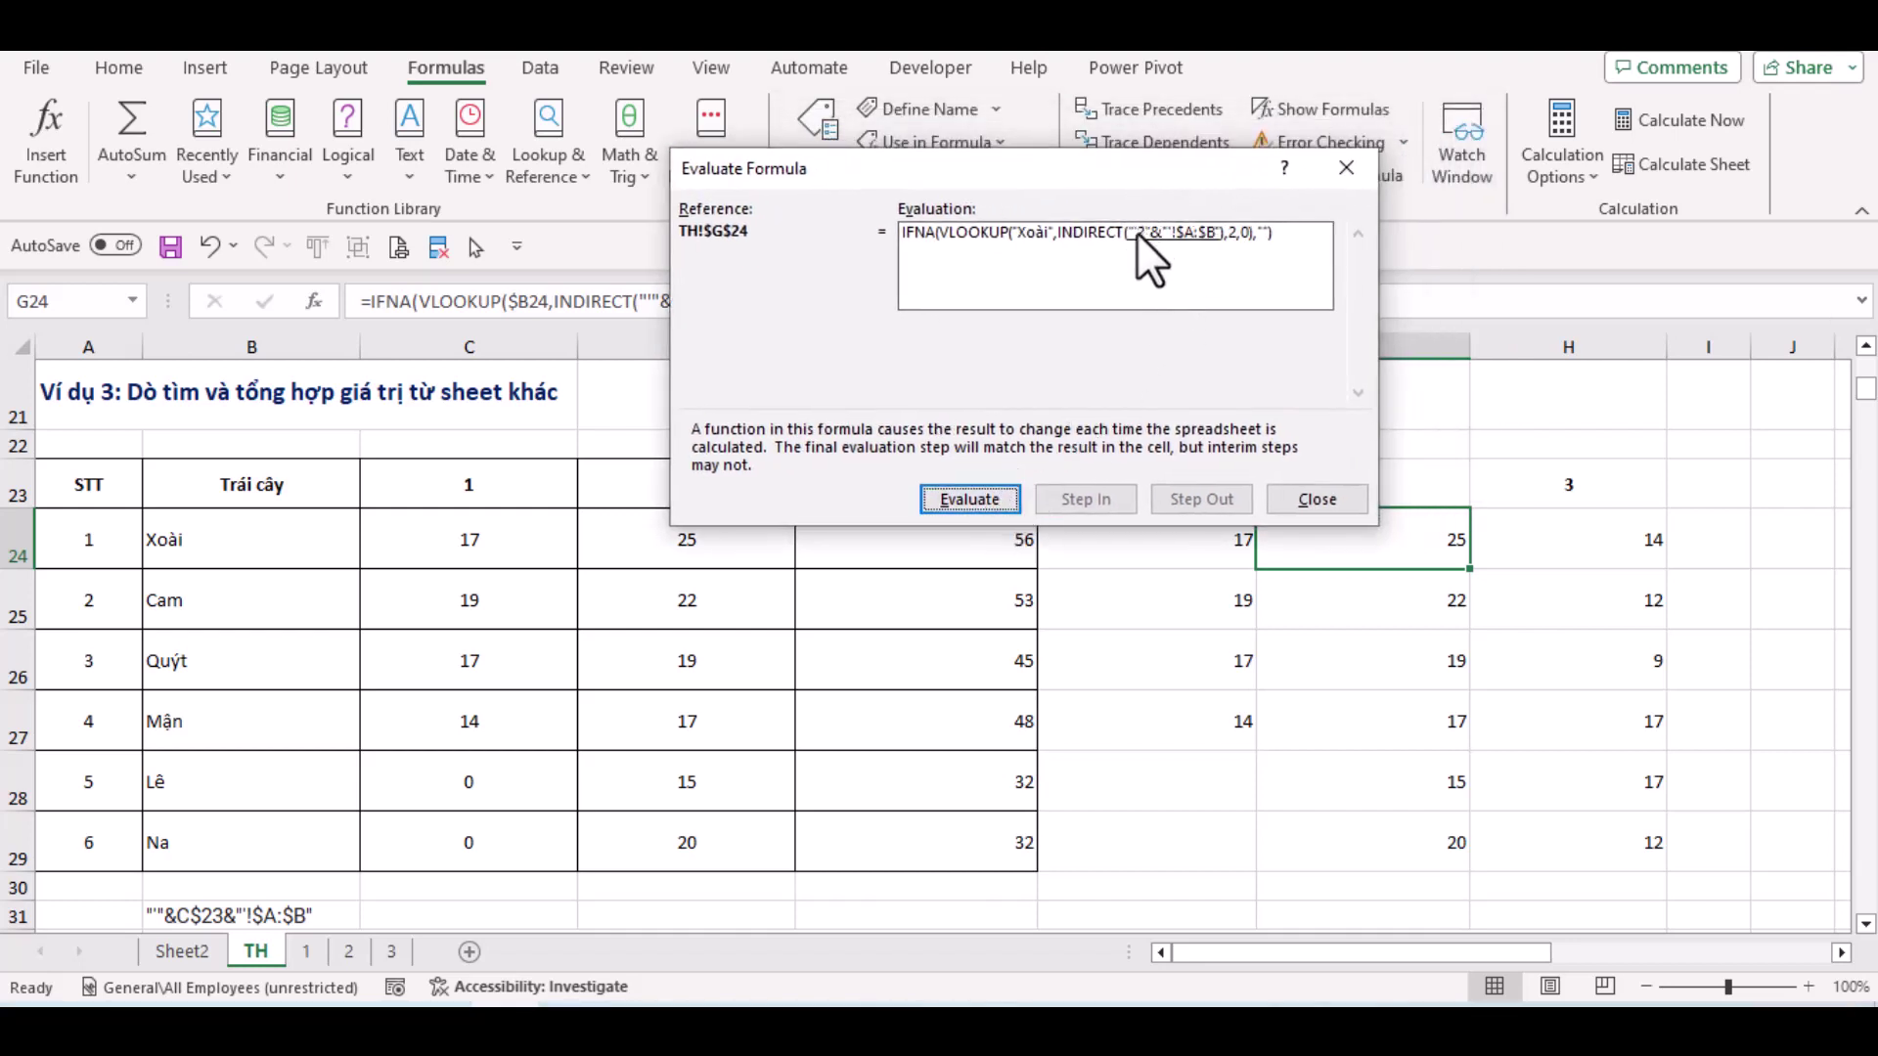
pyautogui.moveTo(1162, 179); pyautogui.dragTo(988, 502)
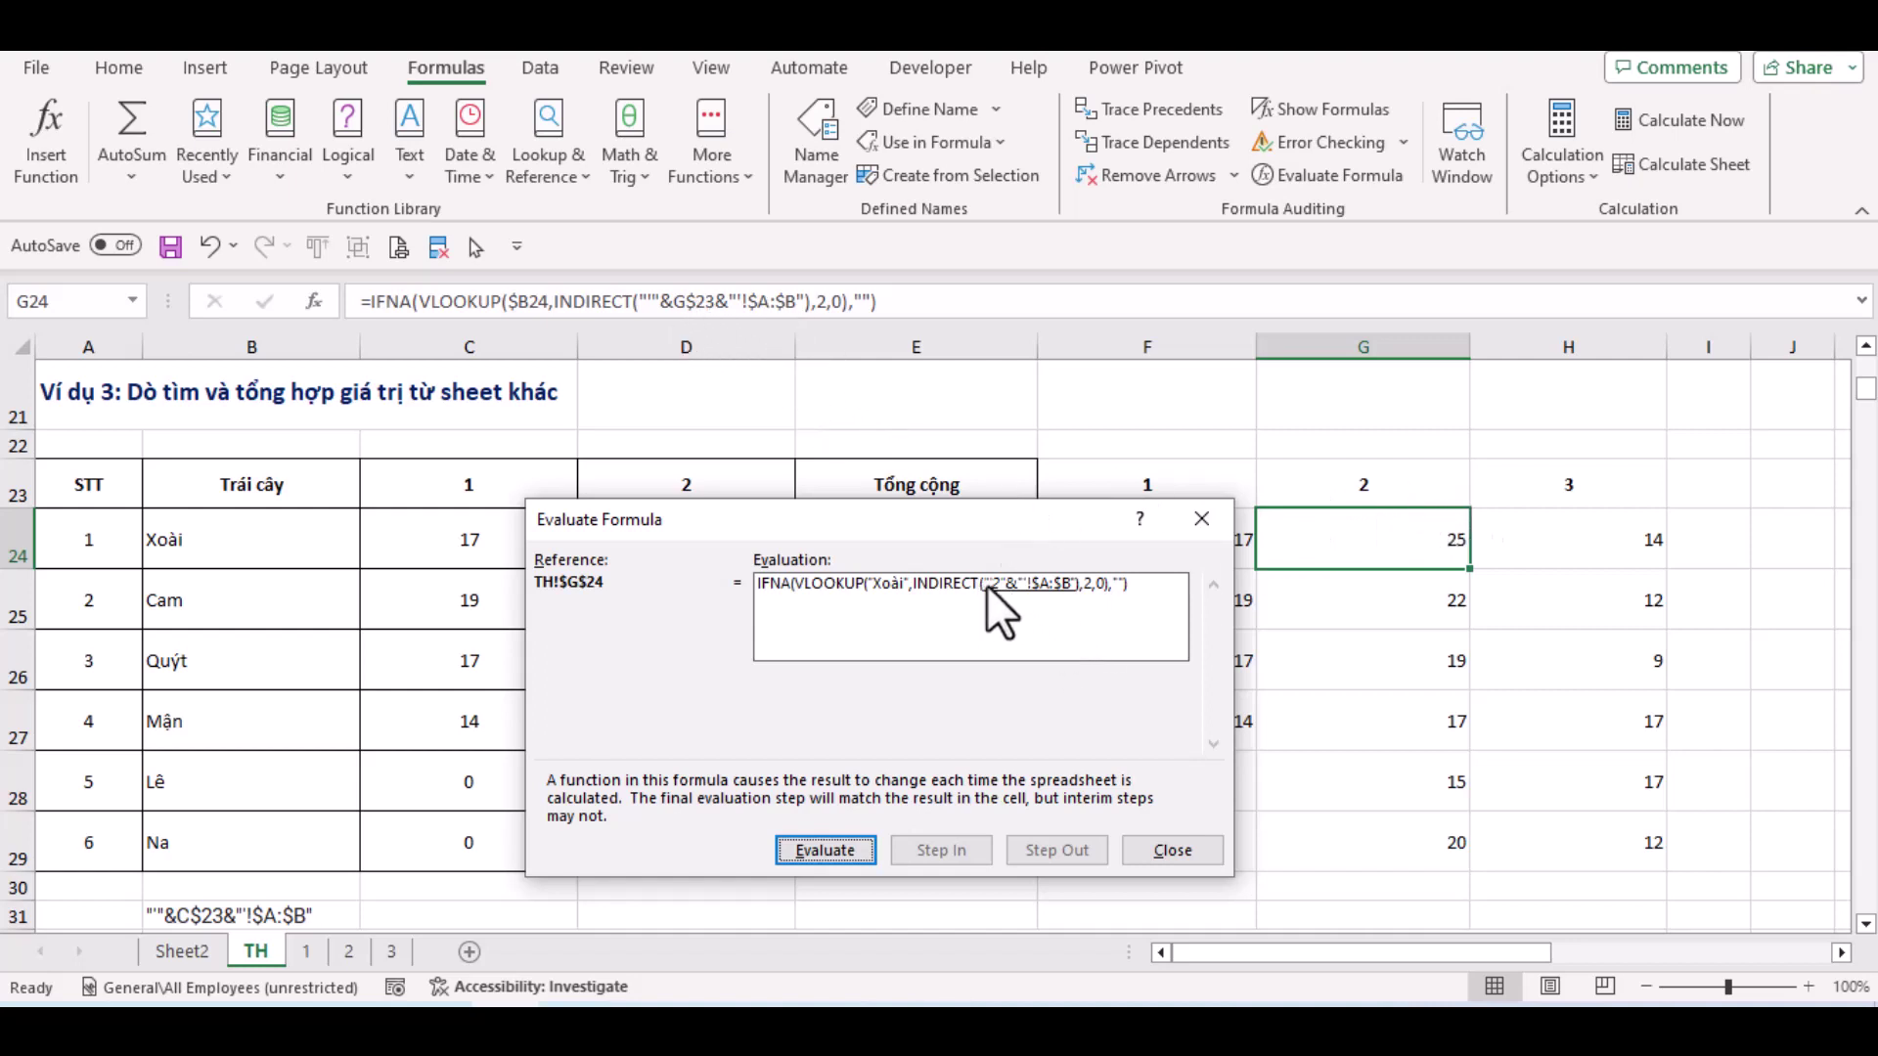
# Evaluate the remaining INDIRECT, VLOOKUP and IFNA parts of G24's formula and close the evaluation
pyautogui.click(818, 850)
pyautogui.click(817, 847)
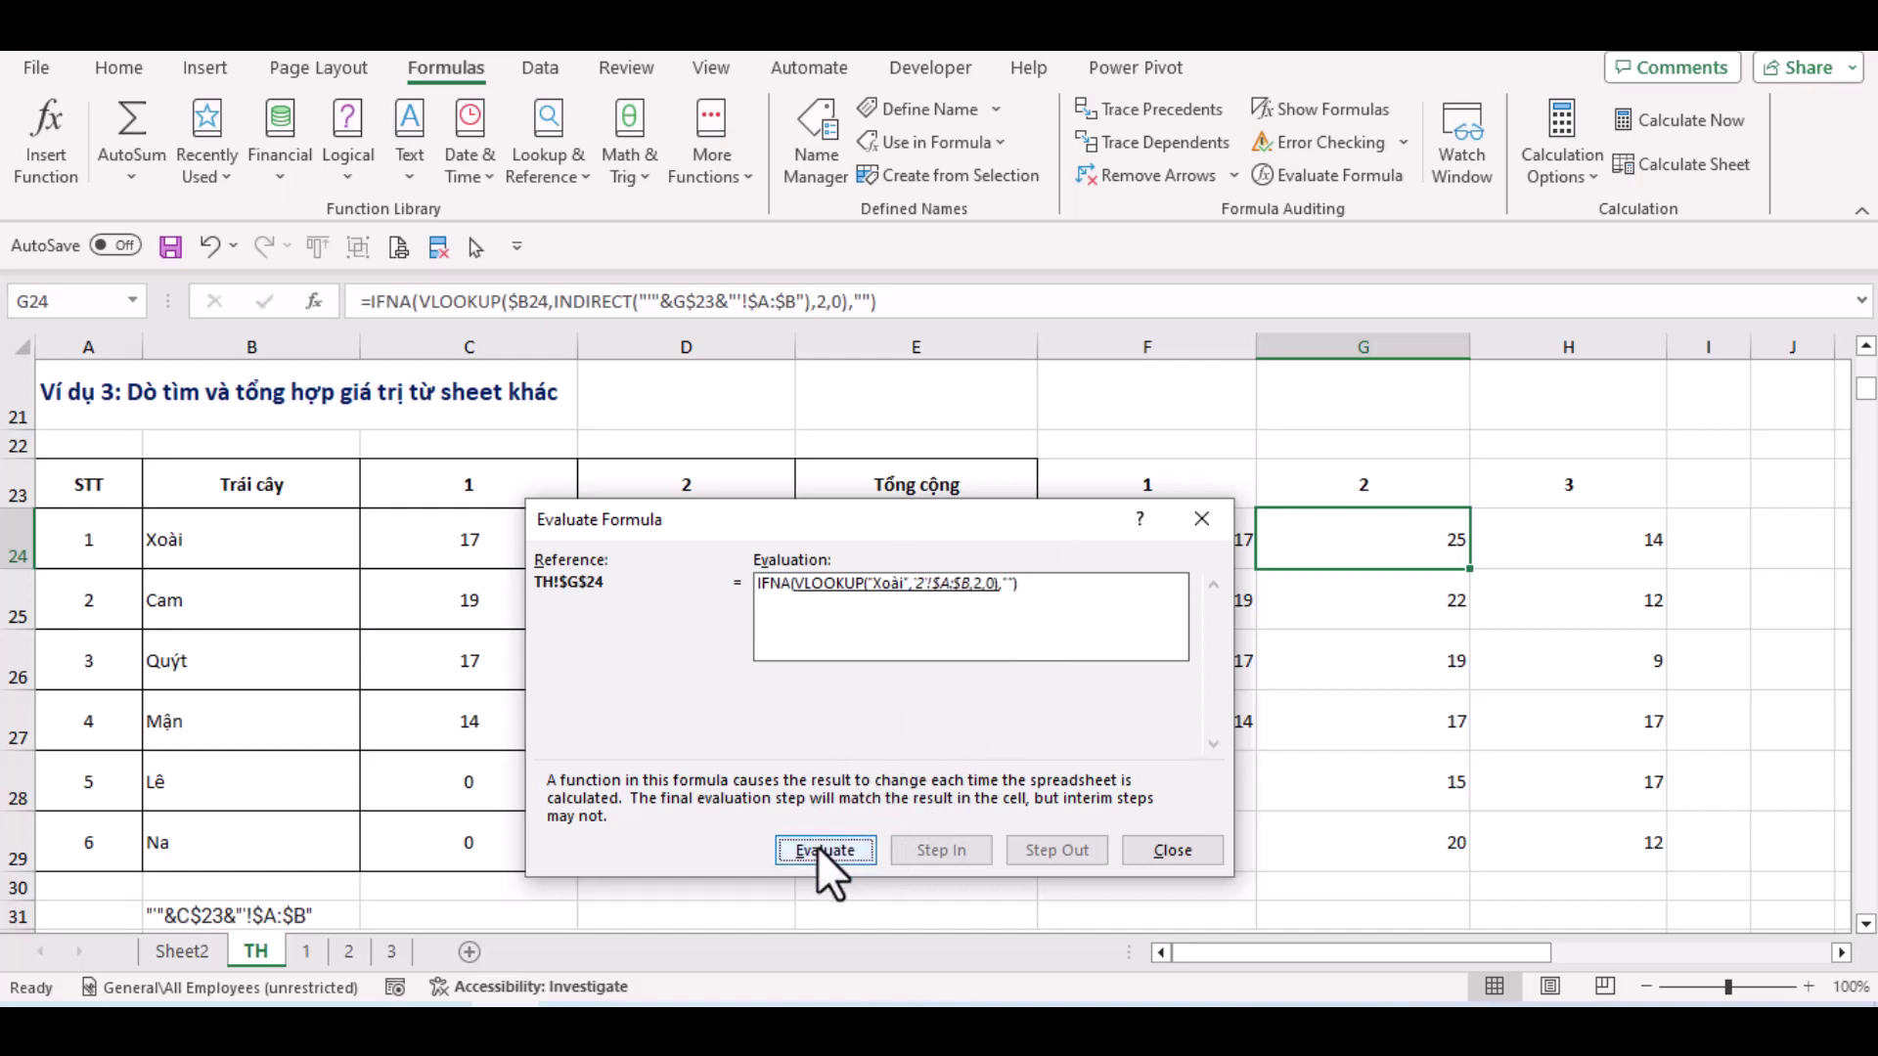
pyautogui.click(817, 847)
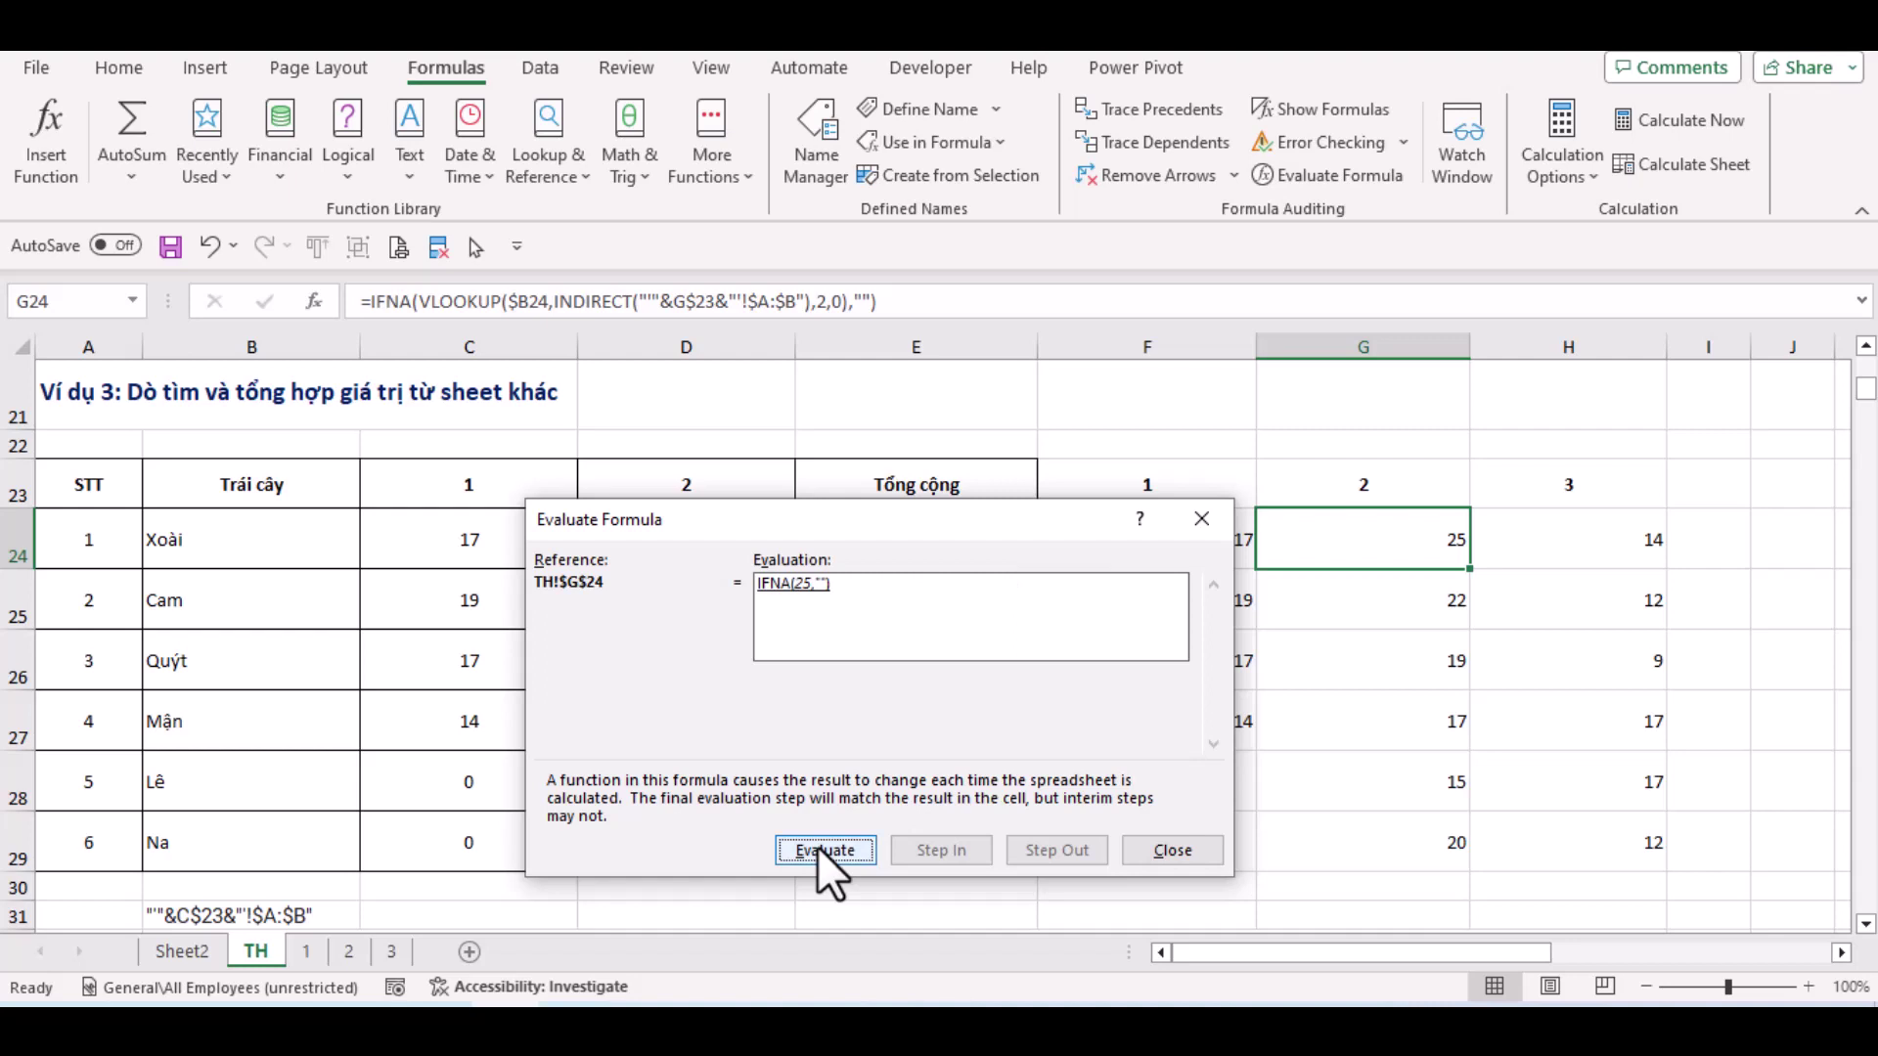
pyautogui.click(817, 847)
pyautogui.click(1172, 850)
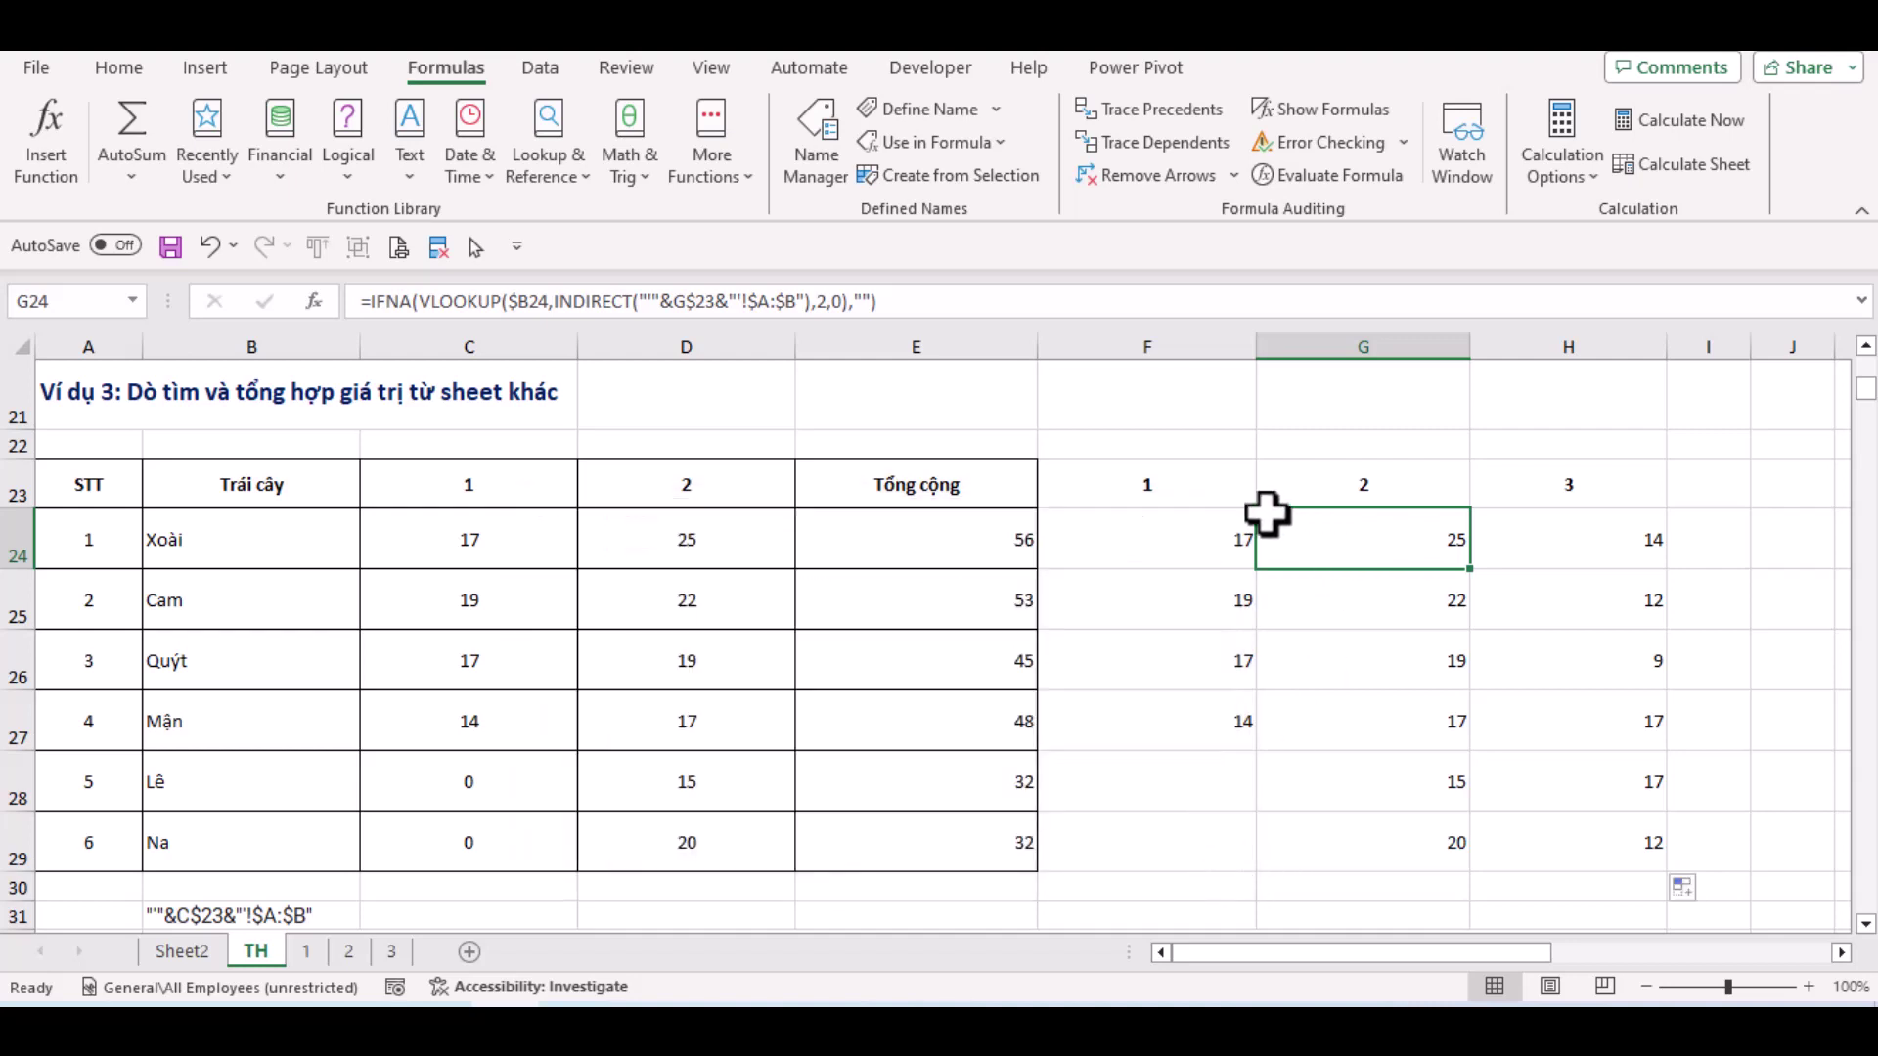
# Review the lookup range F24:H29 against the sheet-number headers in F23:H23 and the formulas in F24 and G24
pyautogui.moveTo(1223, 540); pyautogui.dragTo(1648, 836)
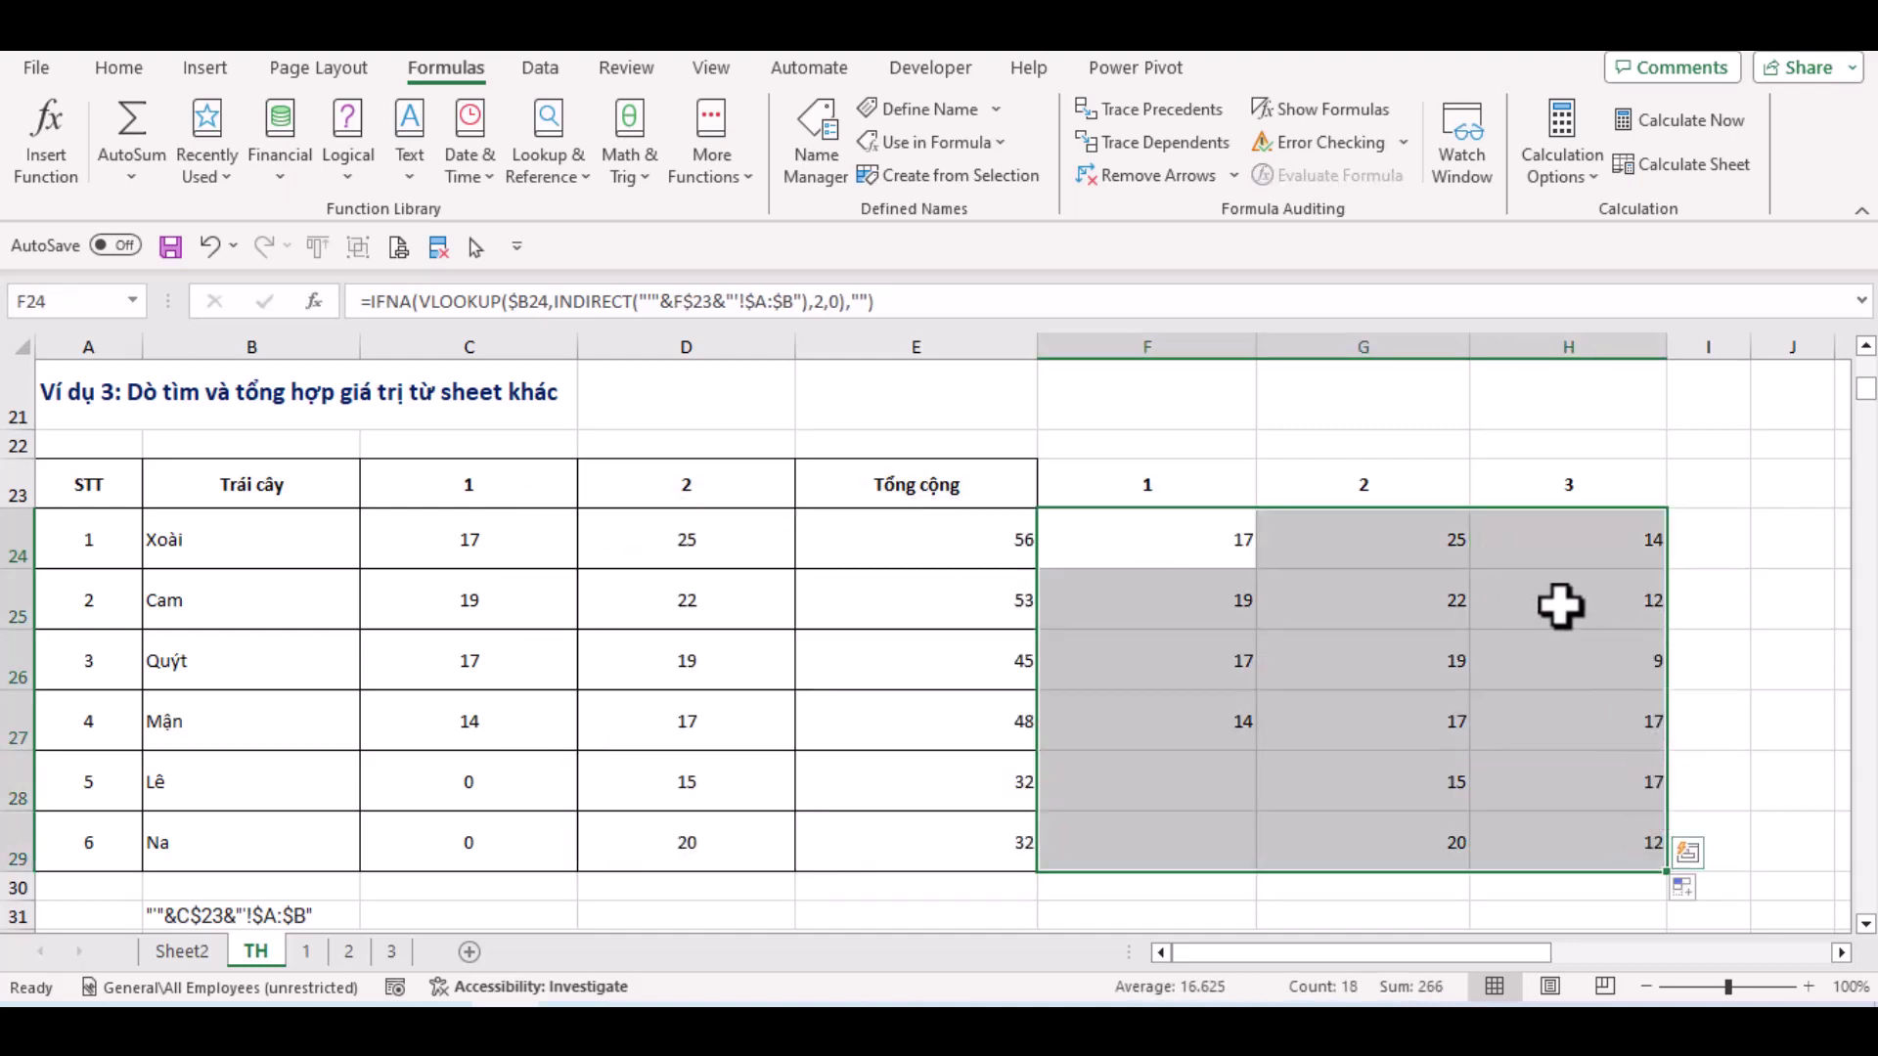
pyautogui.click(1353, 483)
pyautogui.click(1535, 483)
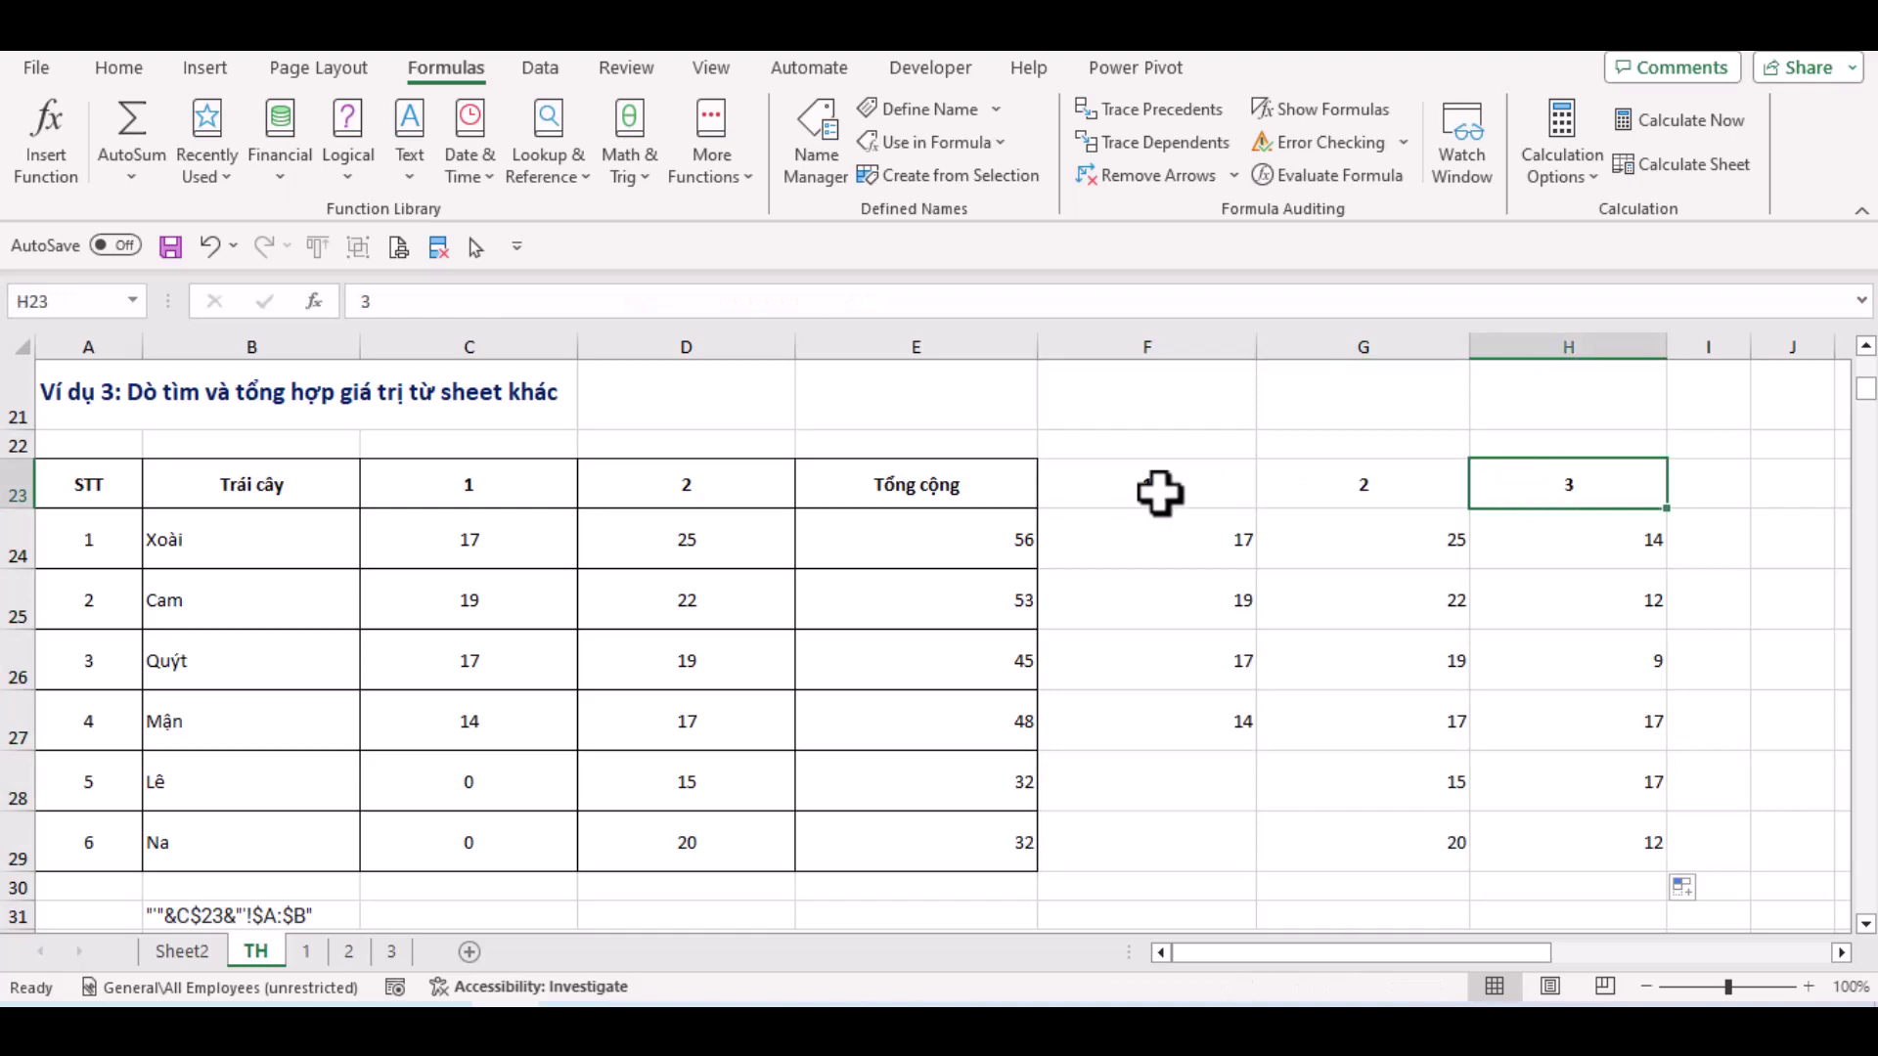
pyautogui.moveTo(1159, 492); pyautogui.dragTo(1387, 473)
pyautogui.click(1387, 473)
pyautogui.click(1620, 486)
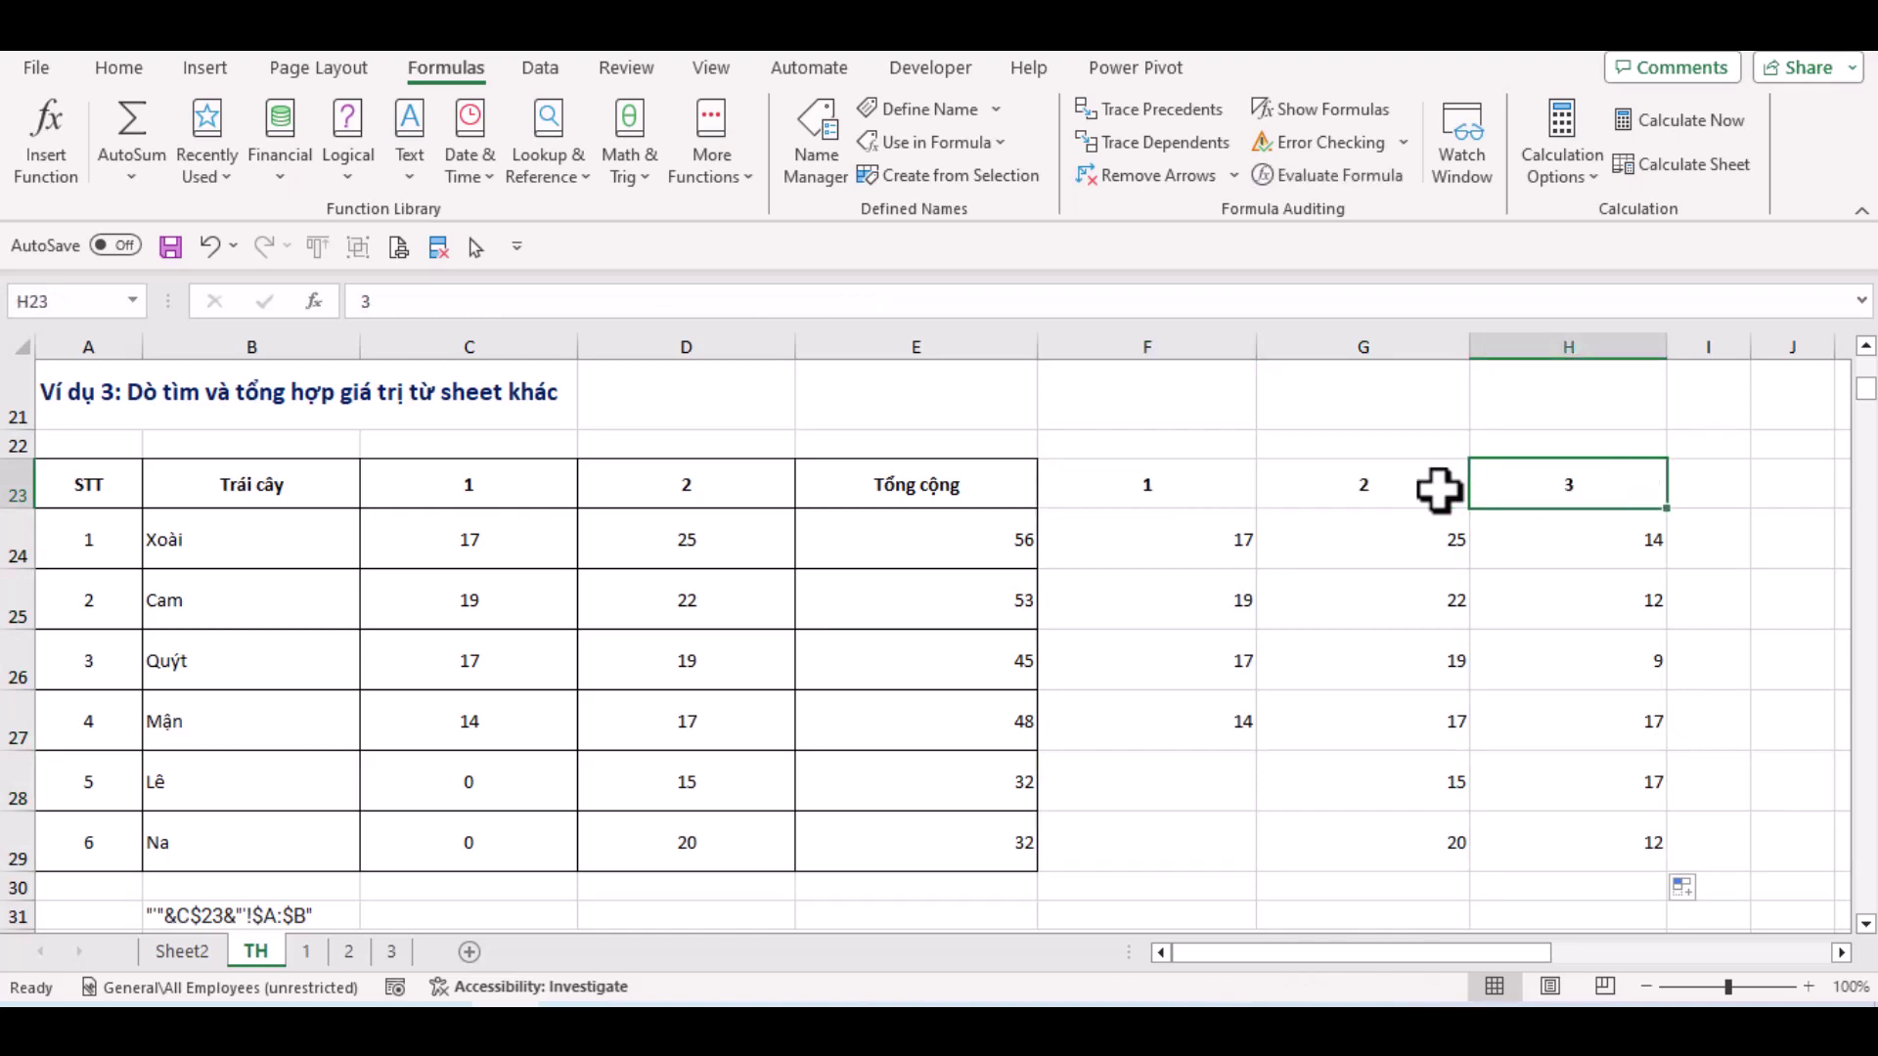
pyautogui.click(1286, 550)
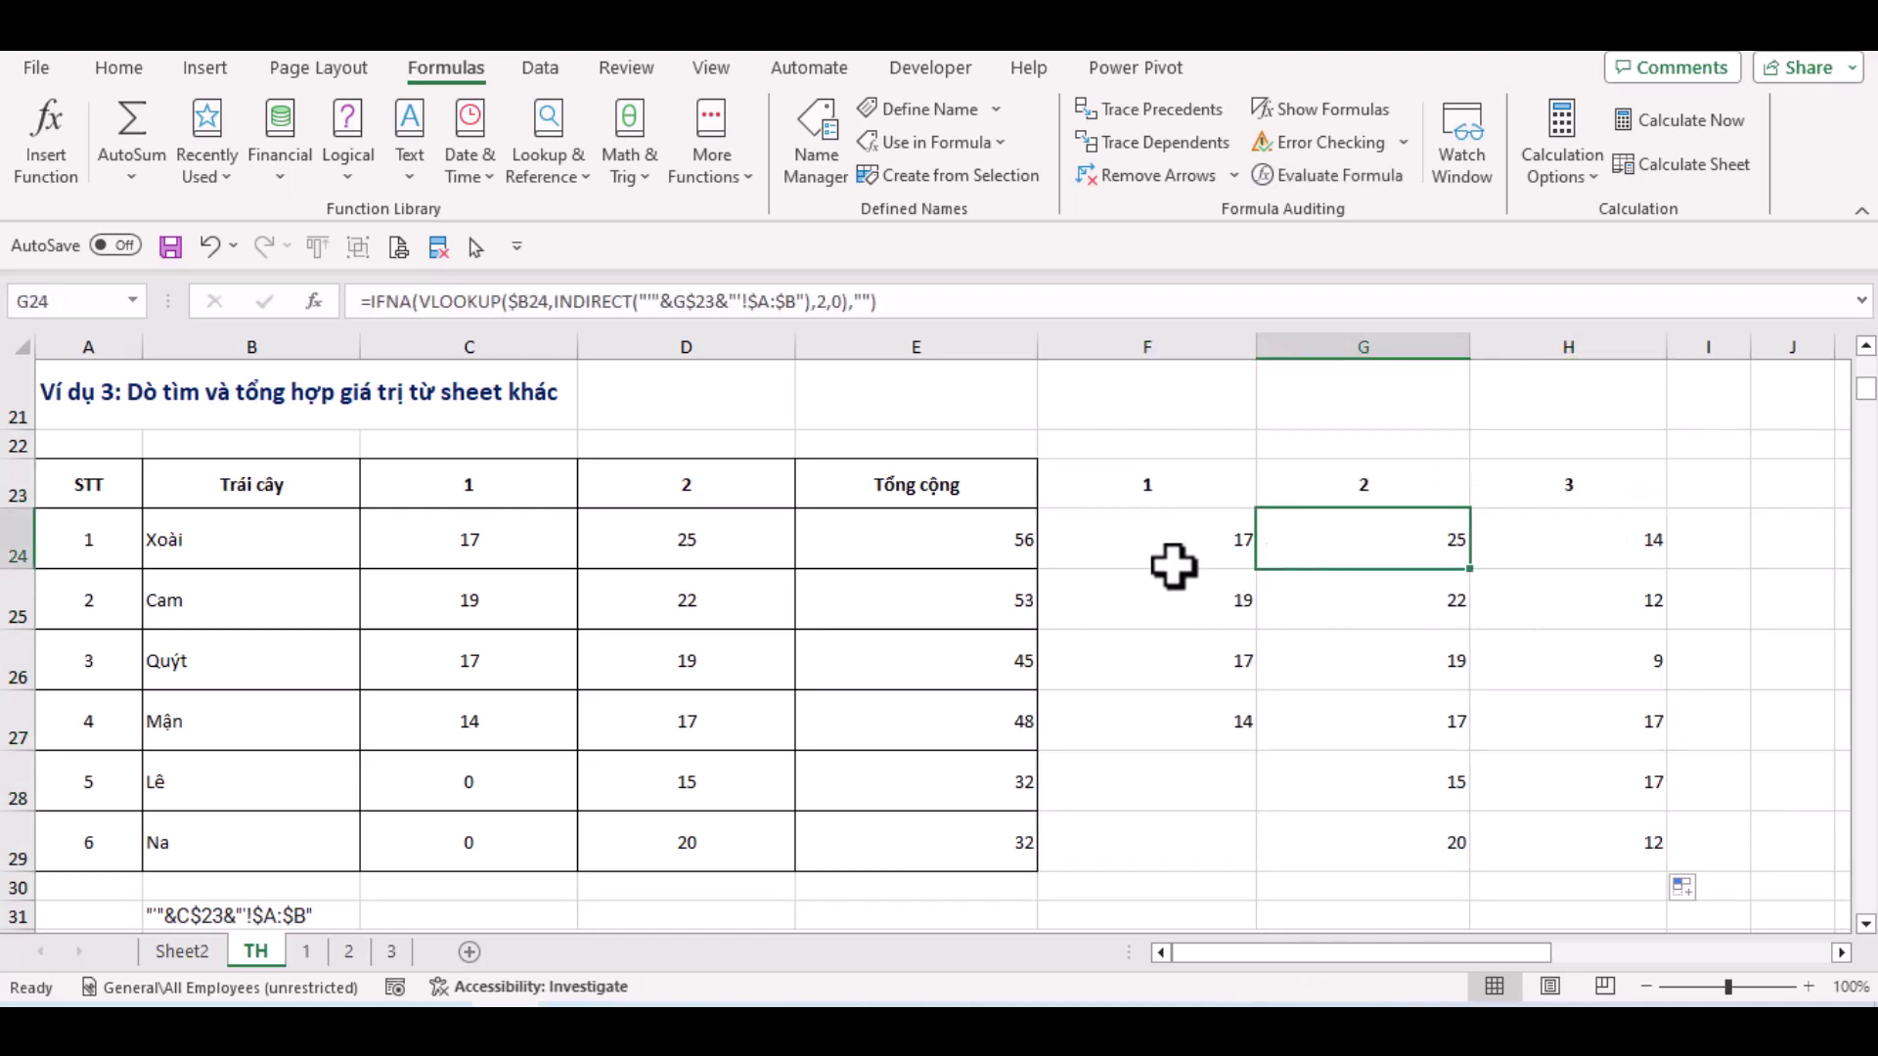
pyautogui.click(1179, 528)
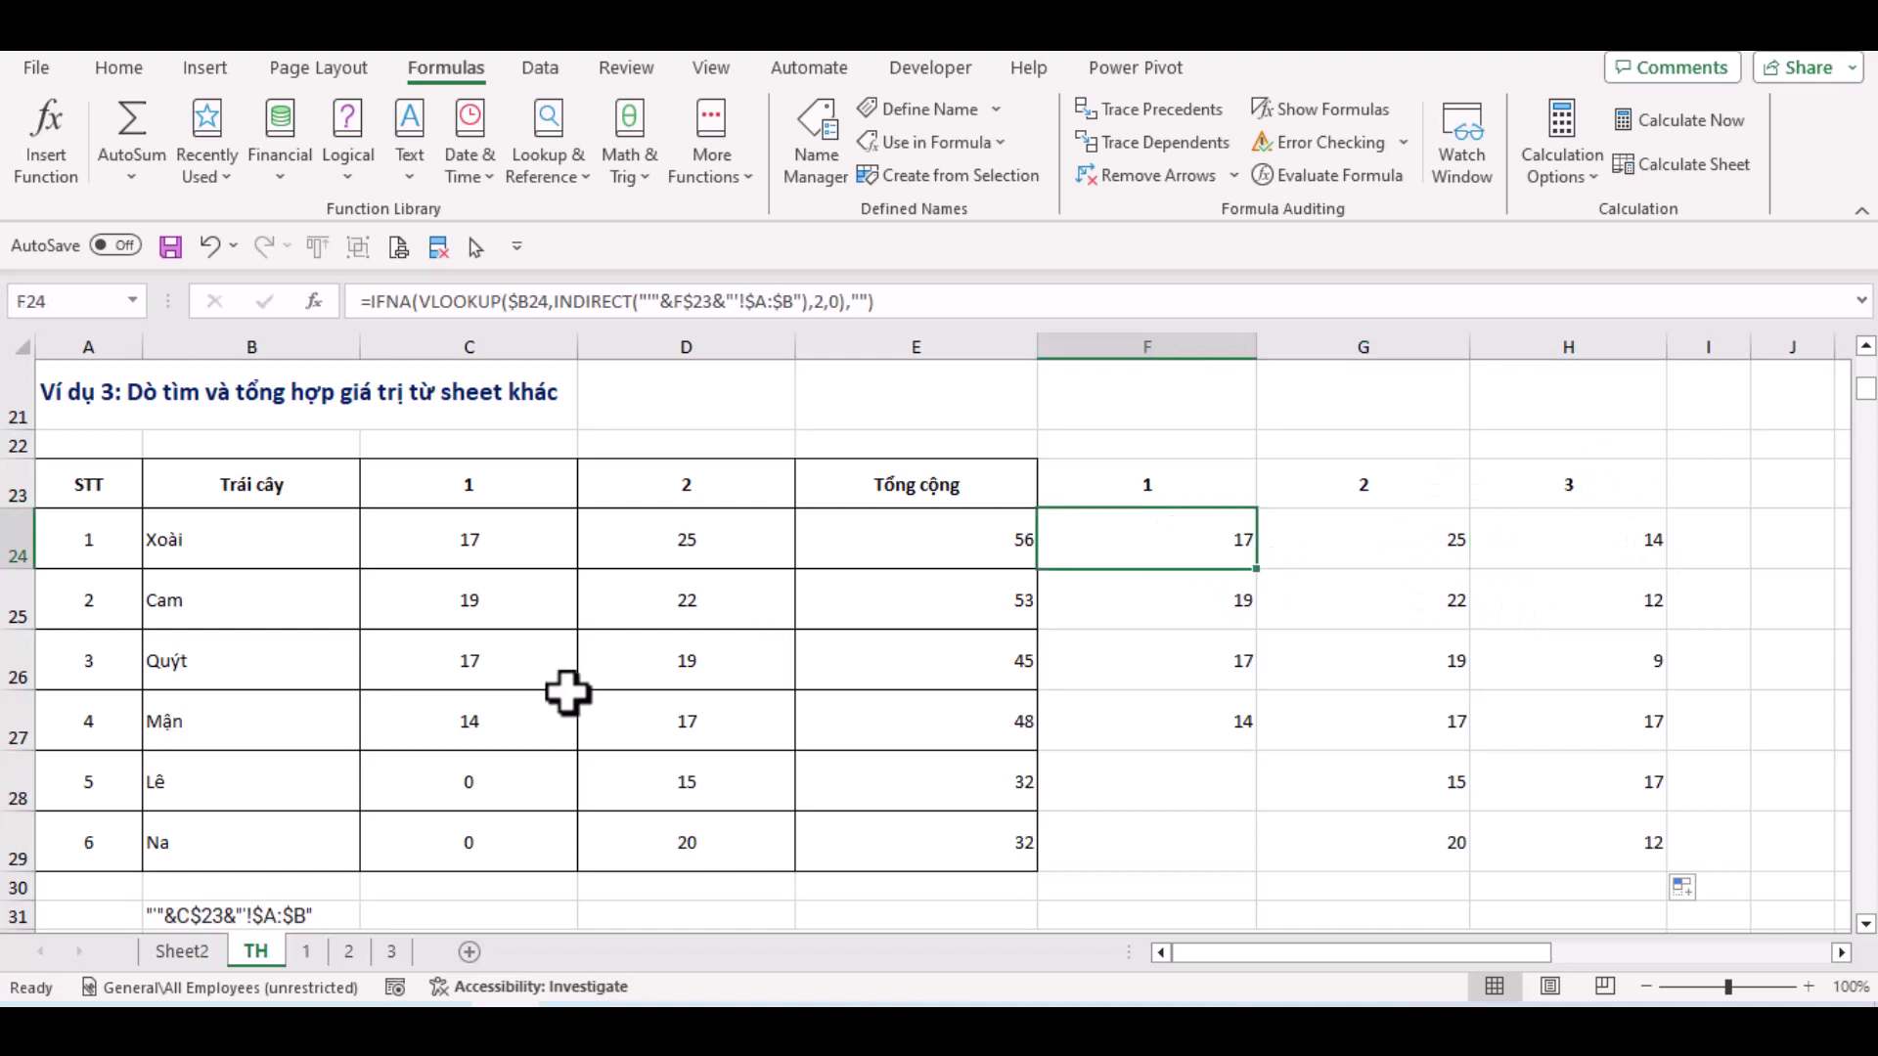
pyautogui.scroll(-1, 587, 714)
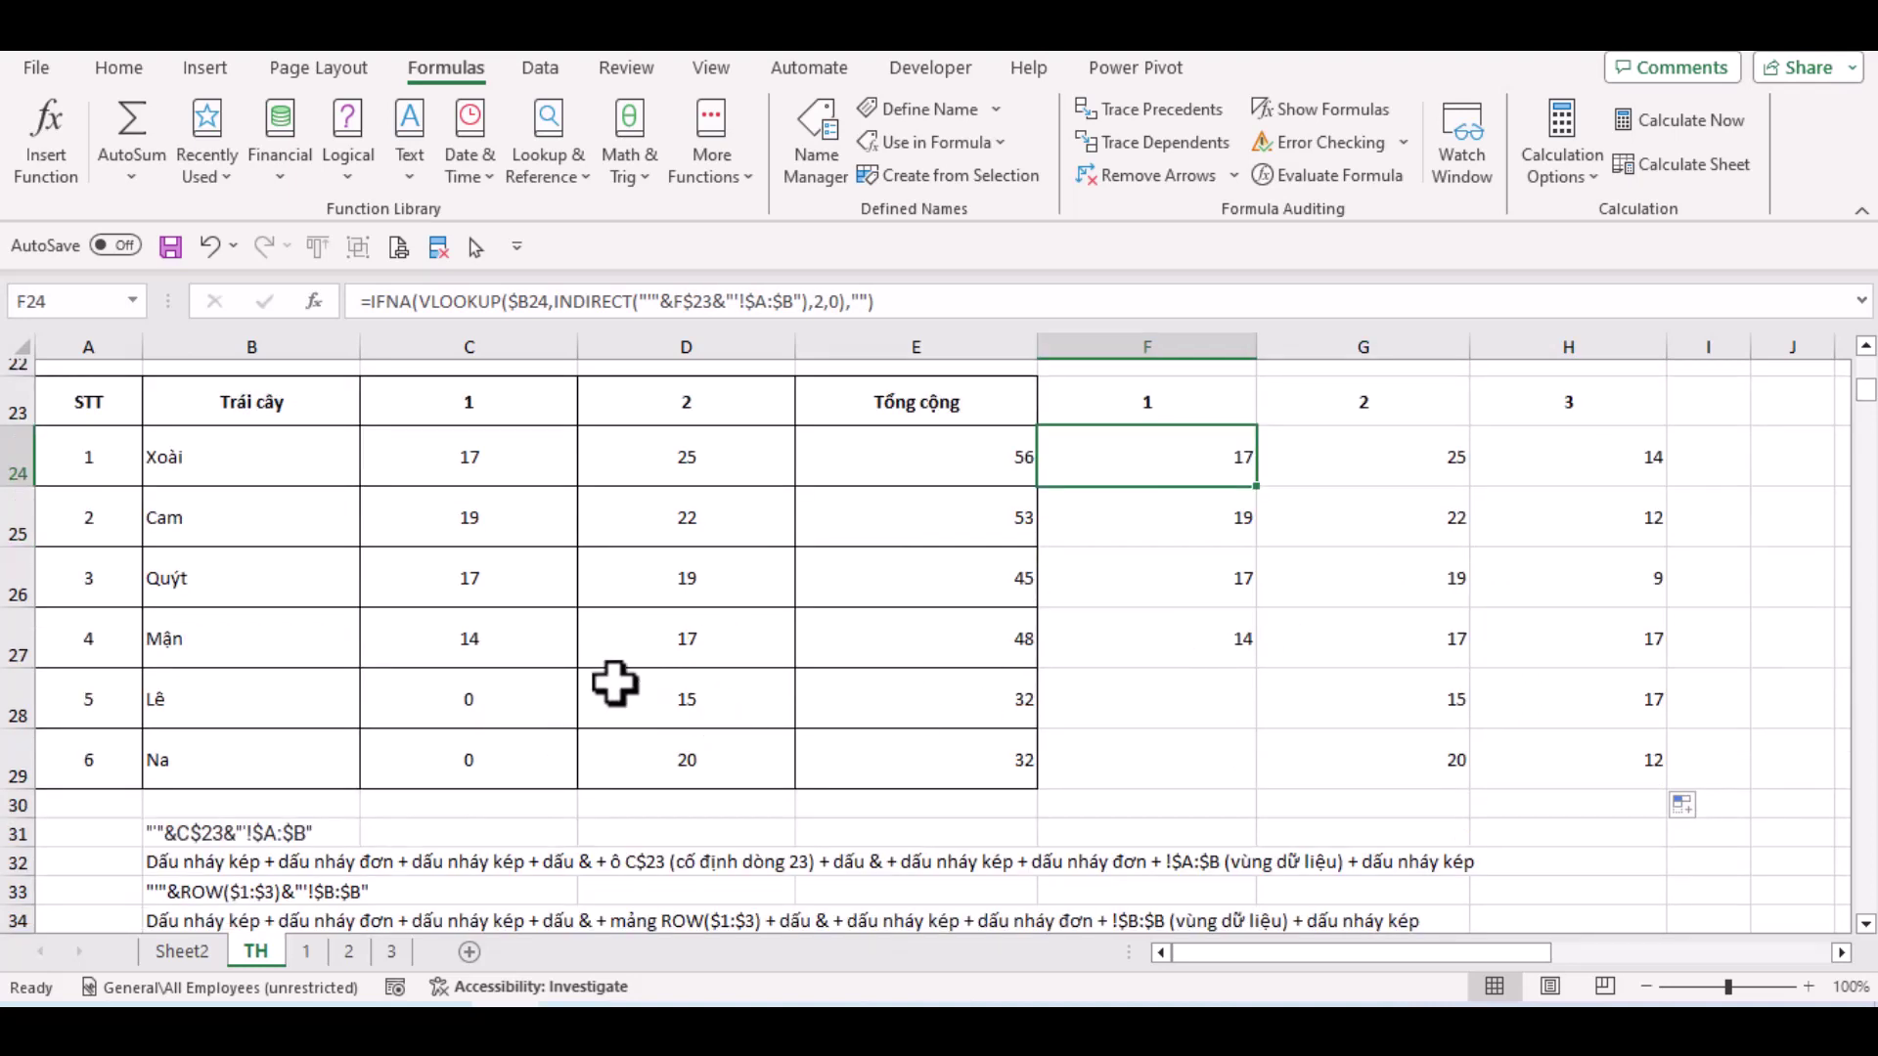
# Examine the quoted reference pattern in B31 and its written explanation of quotes and ampersands in B32
pyautogui.click(240, 834)
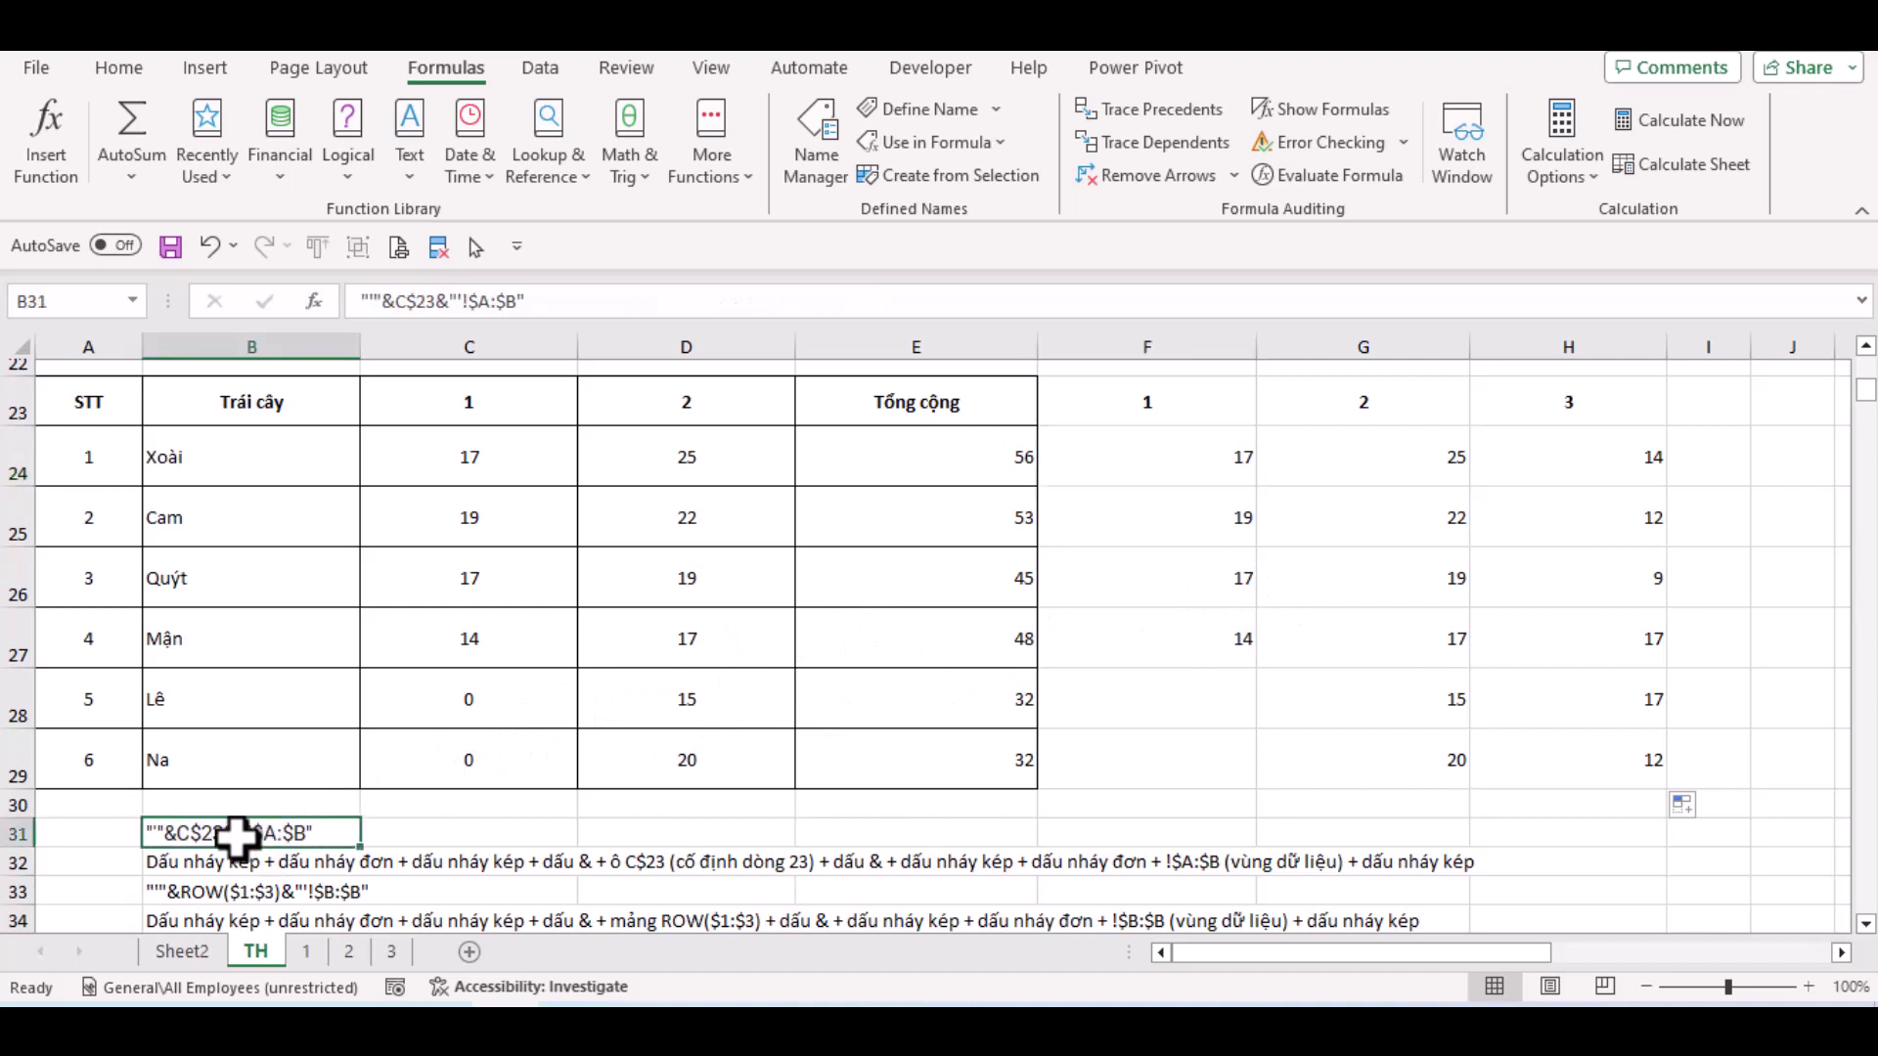
pyautogui.click(200, 859)
pyautogui.scroll(-1, 208, 783)
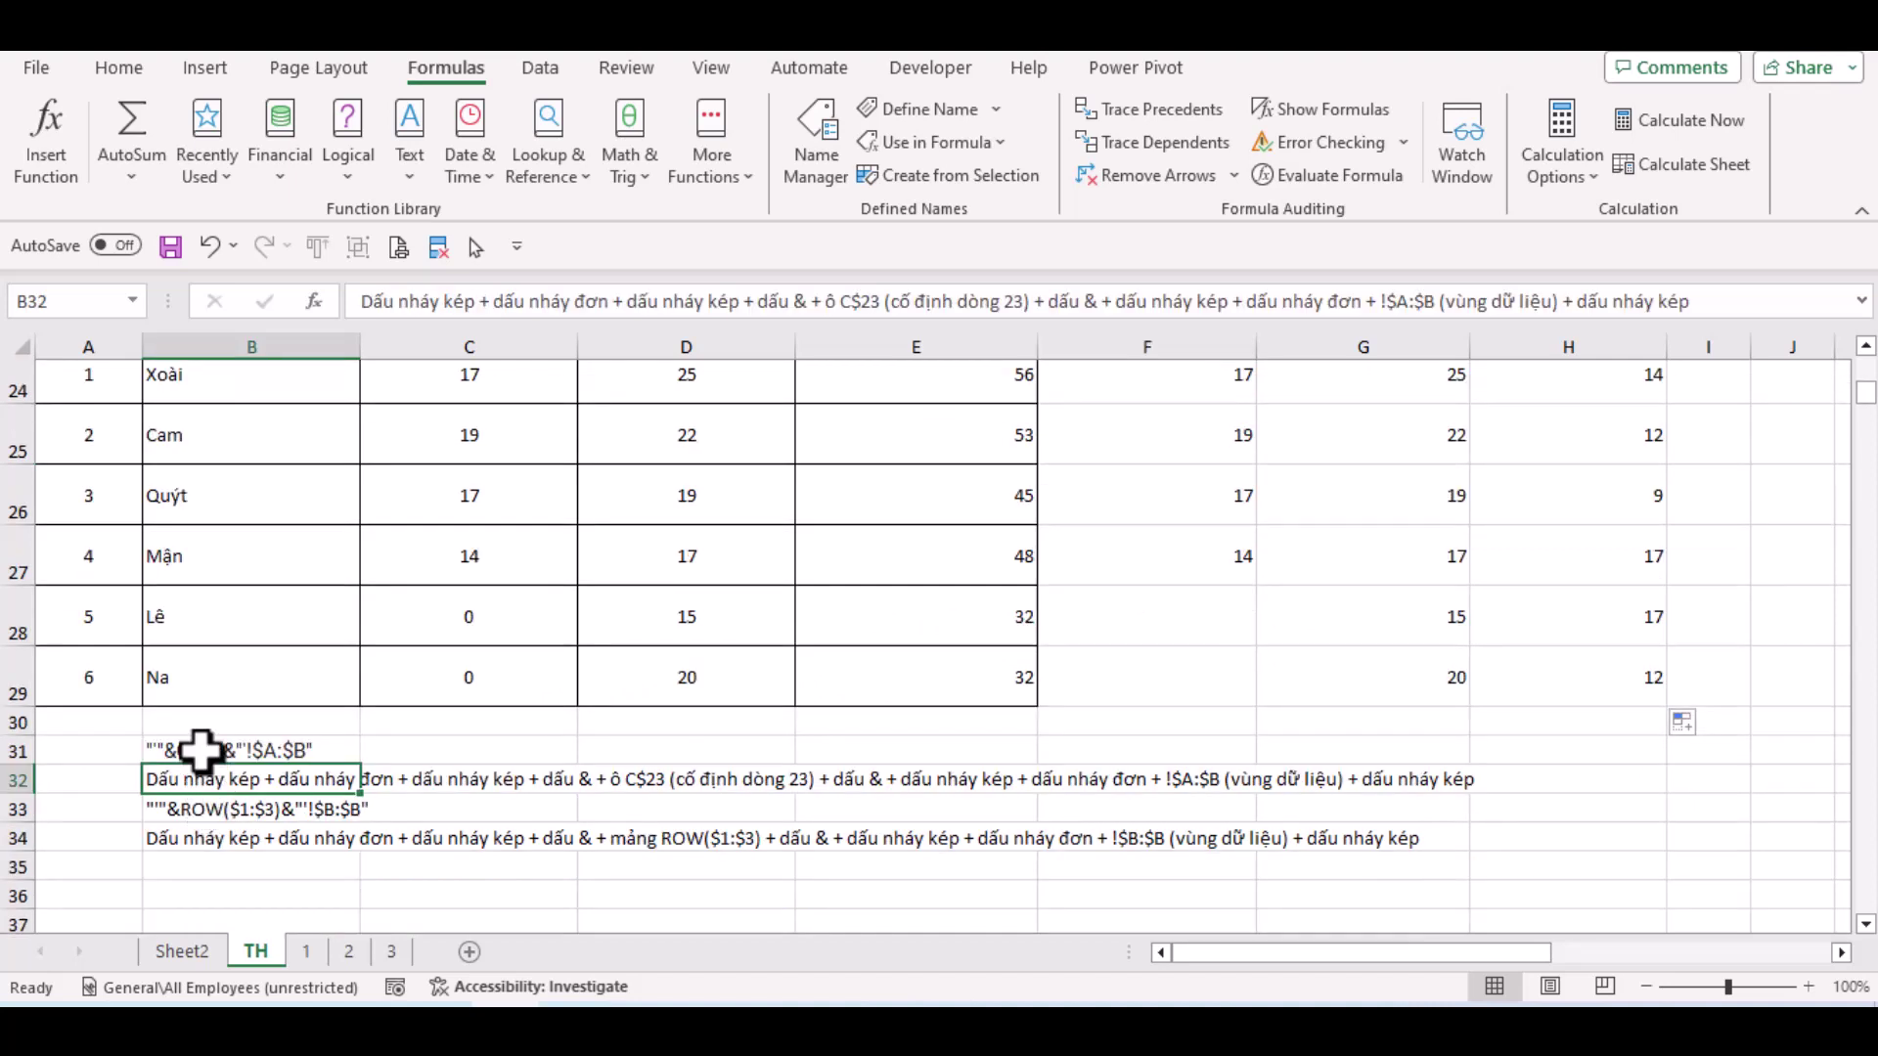
pyautogui.click(201, 751)
pyautogui.click(204, 783)
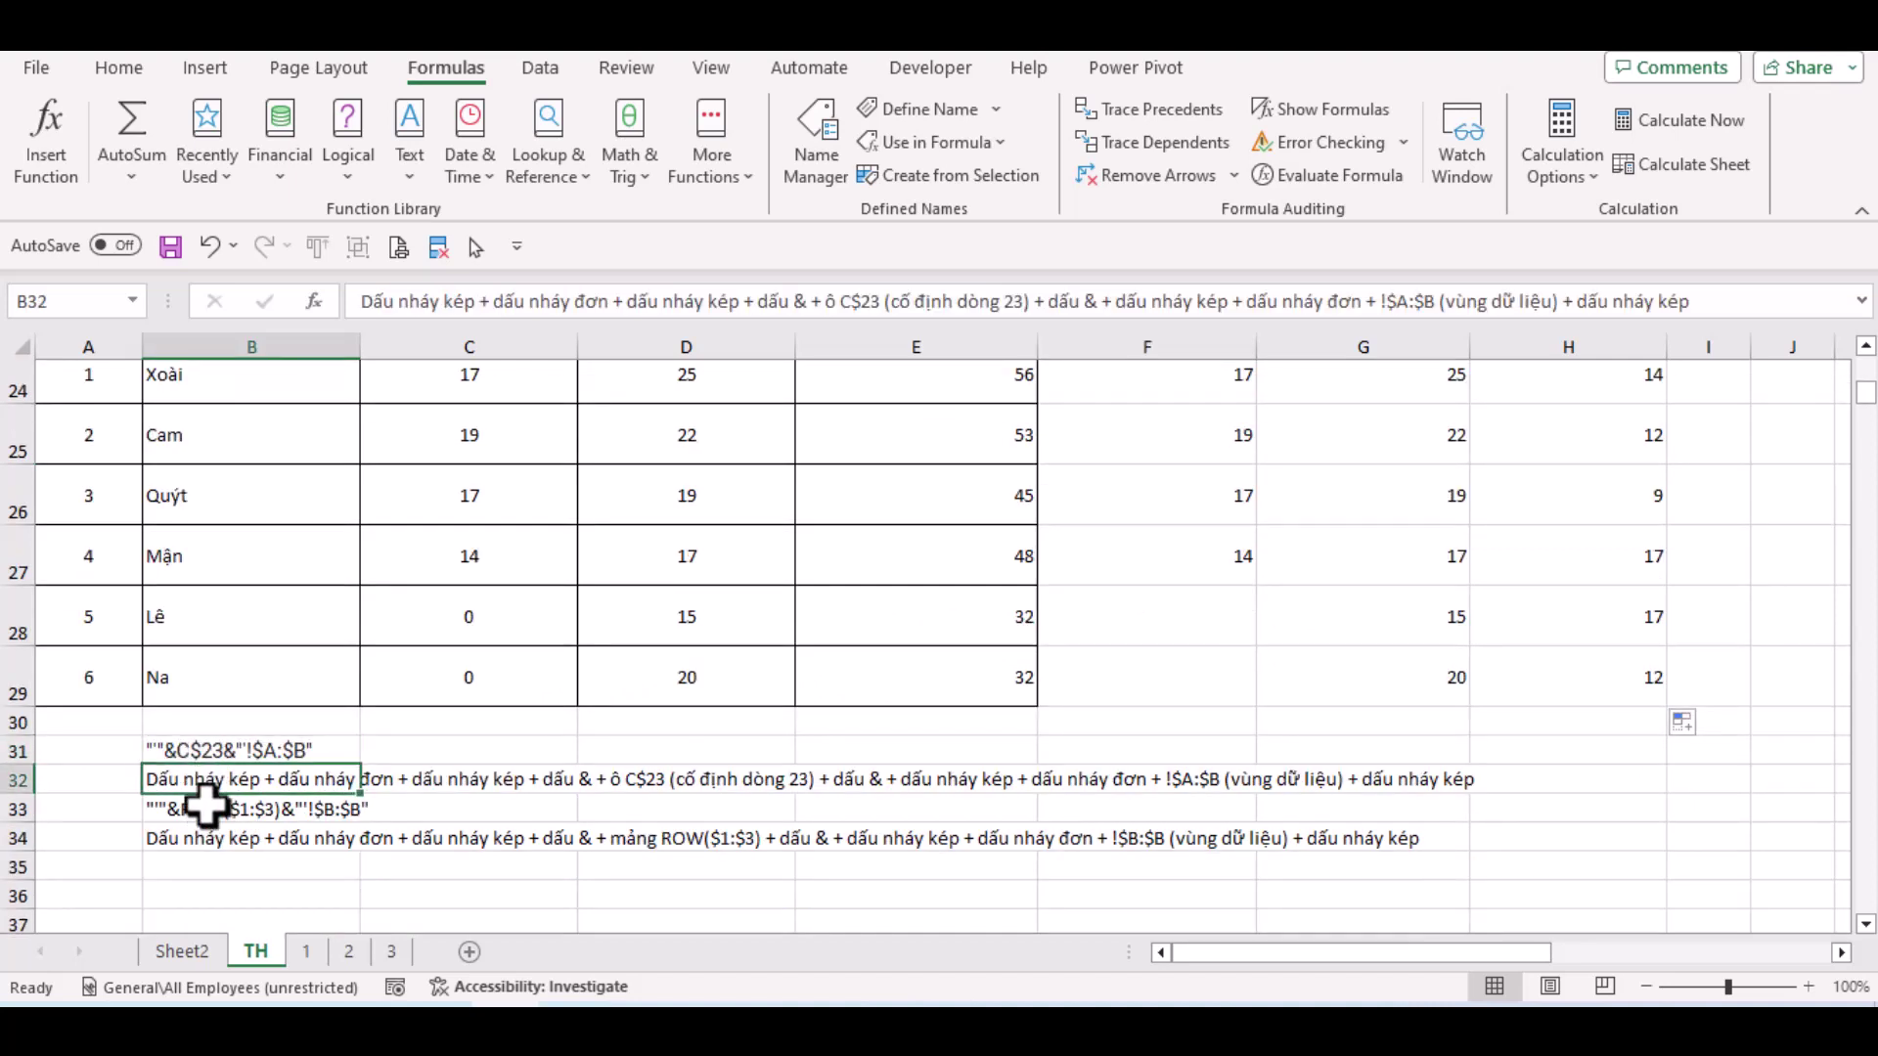
pyautogui.click(252, 751)
pyautogui.click(239, 783)
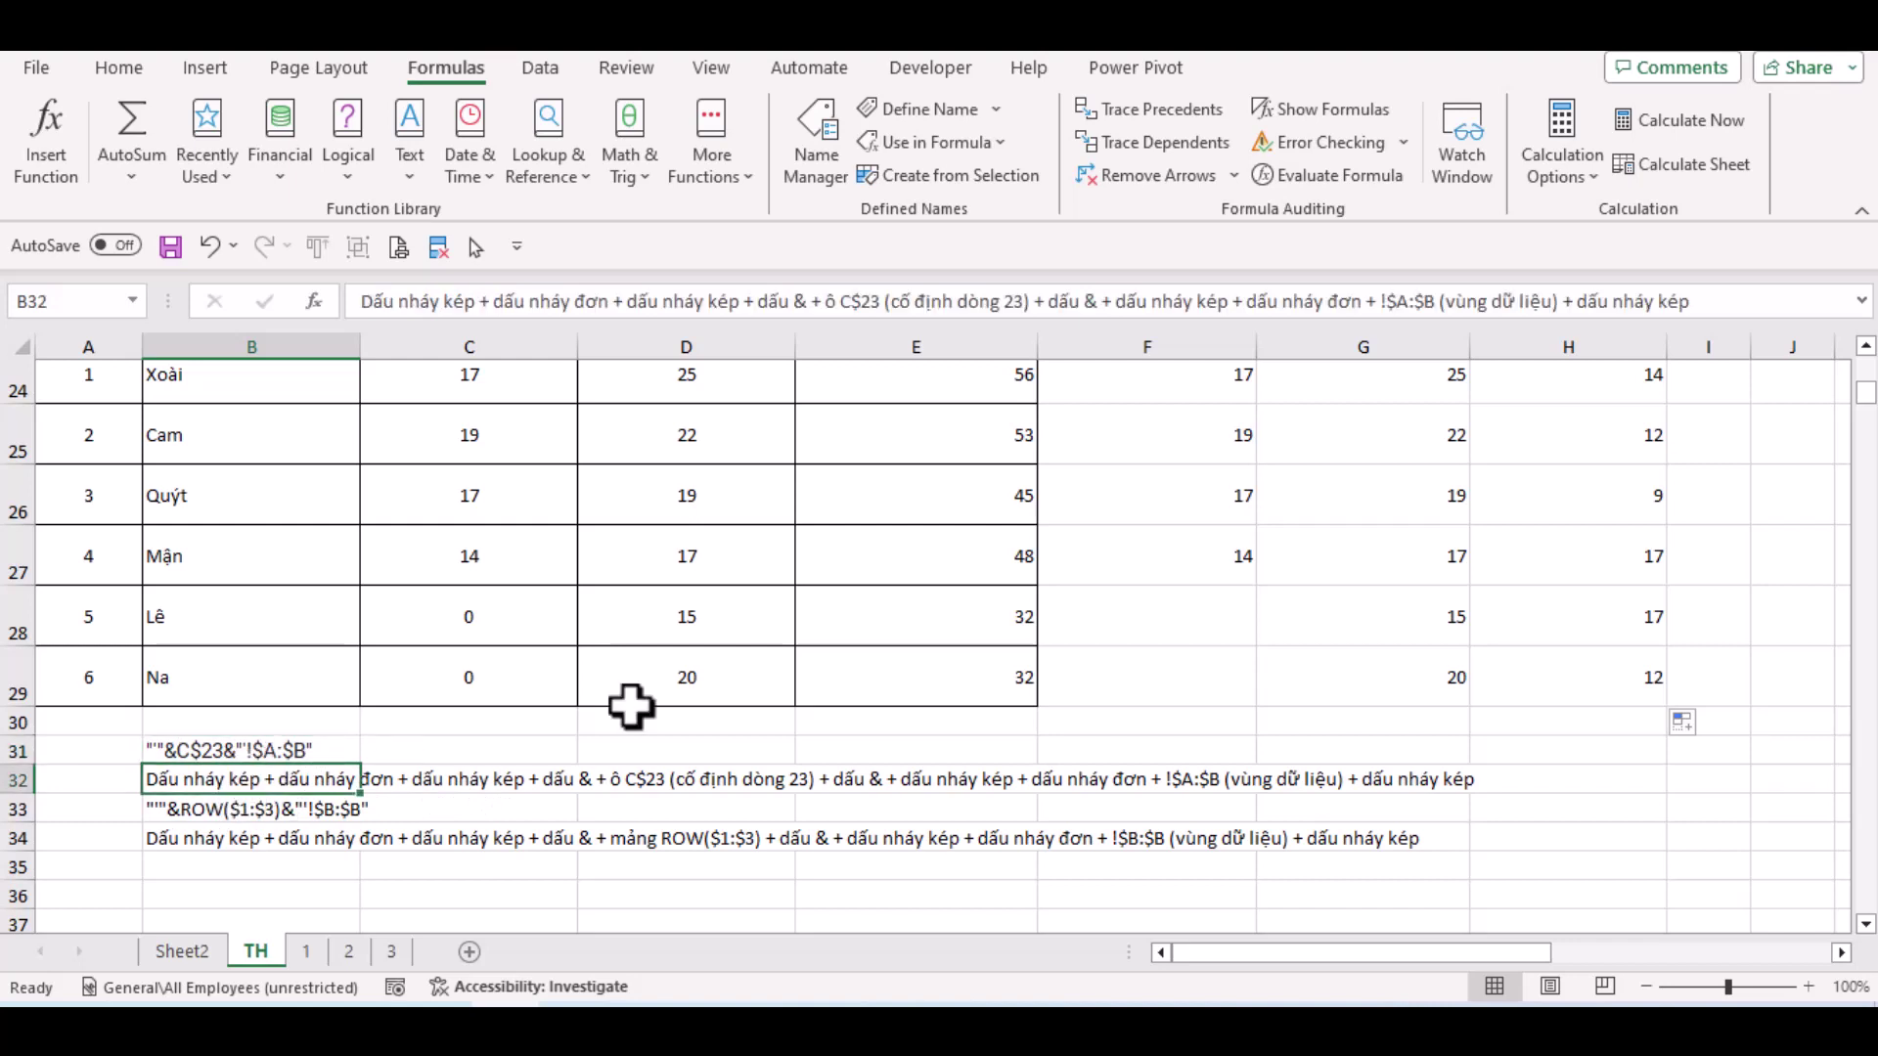
# Review the column headed 3 in H23:H29 and the empty header cells I23 and J23 beside it
pyautogui.scroll(2, 839, 637)
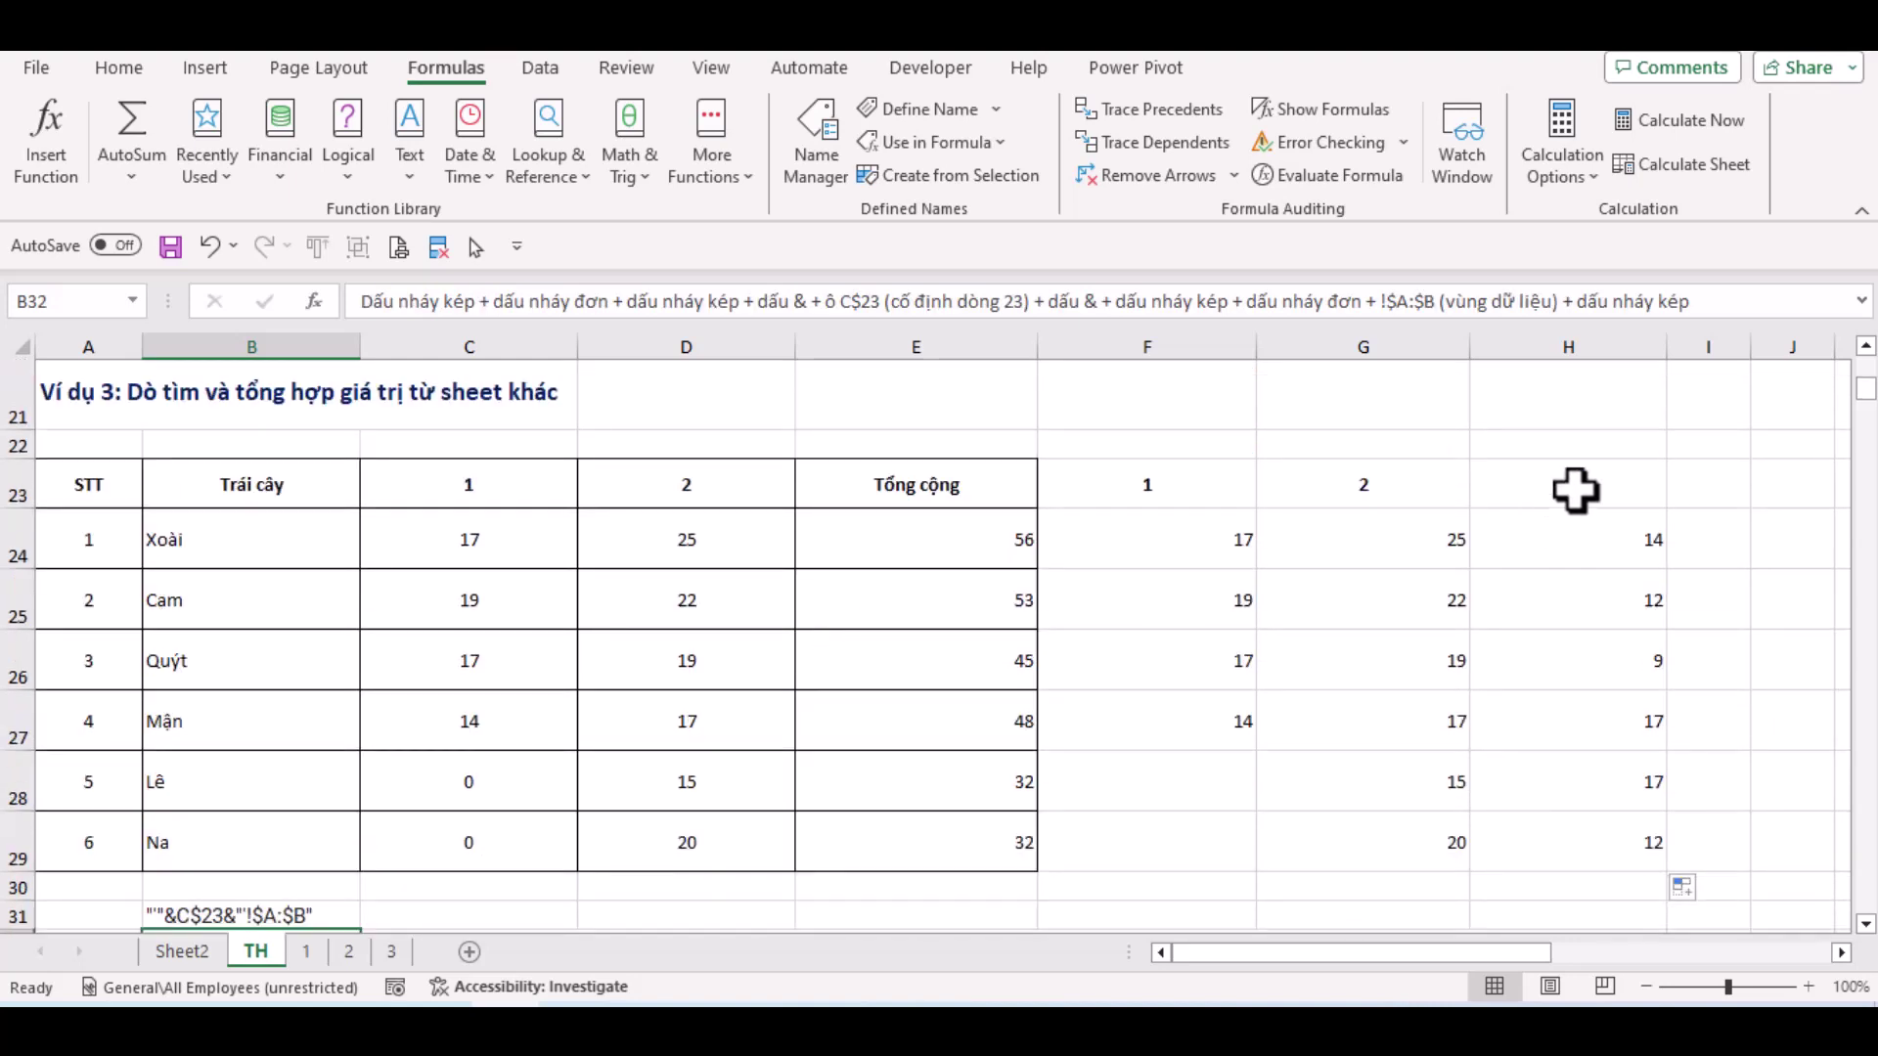
pyautogui.moveTo(1569, 490); pyautogui.dragTo(1586, 831)
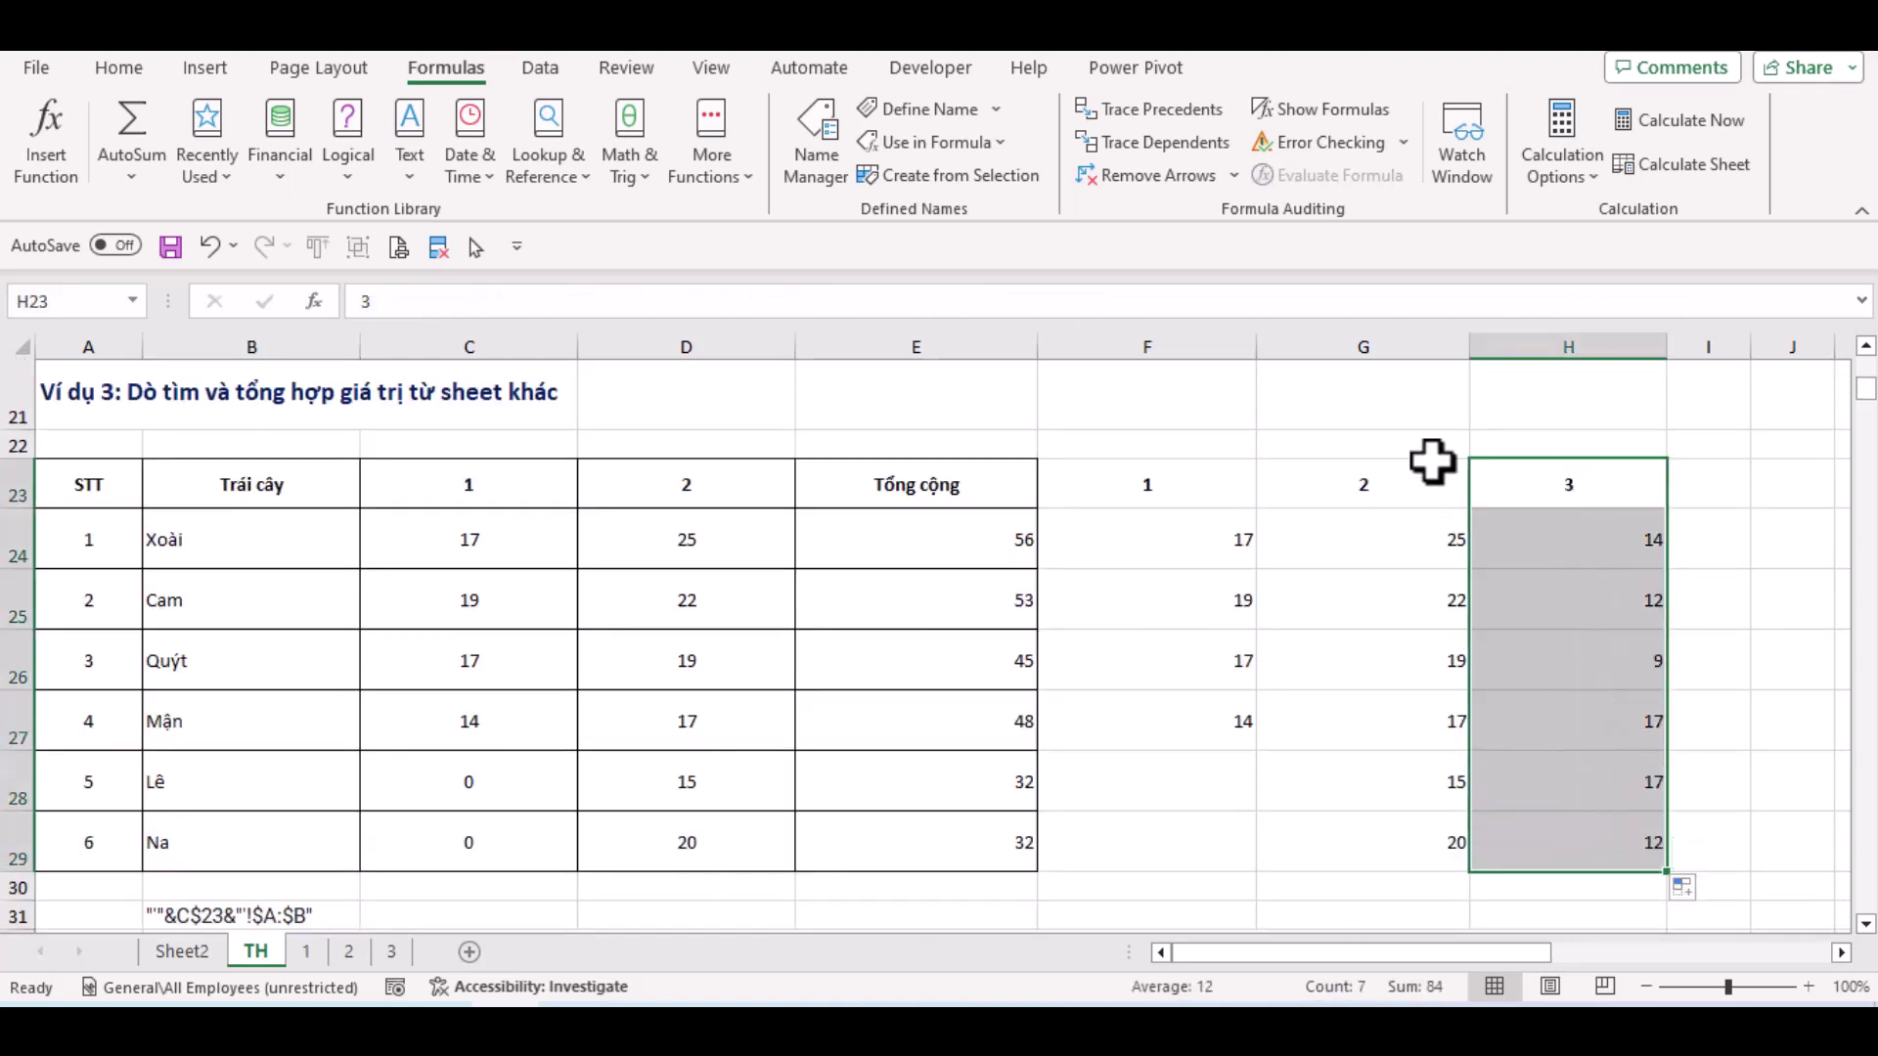
pyautogui.click(1639, 490)
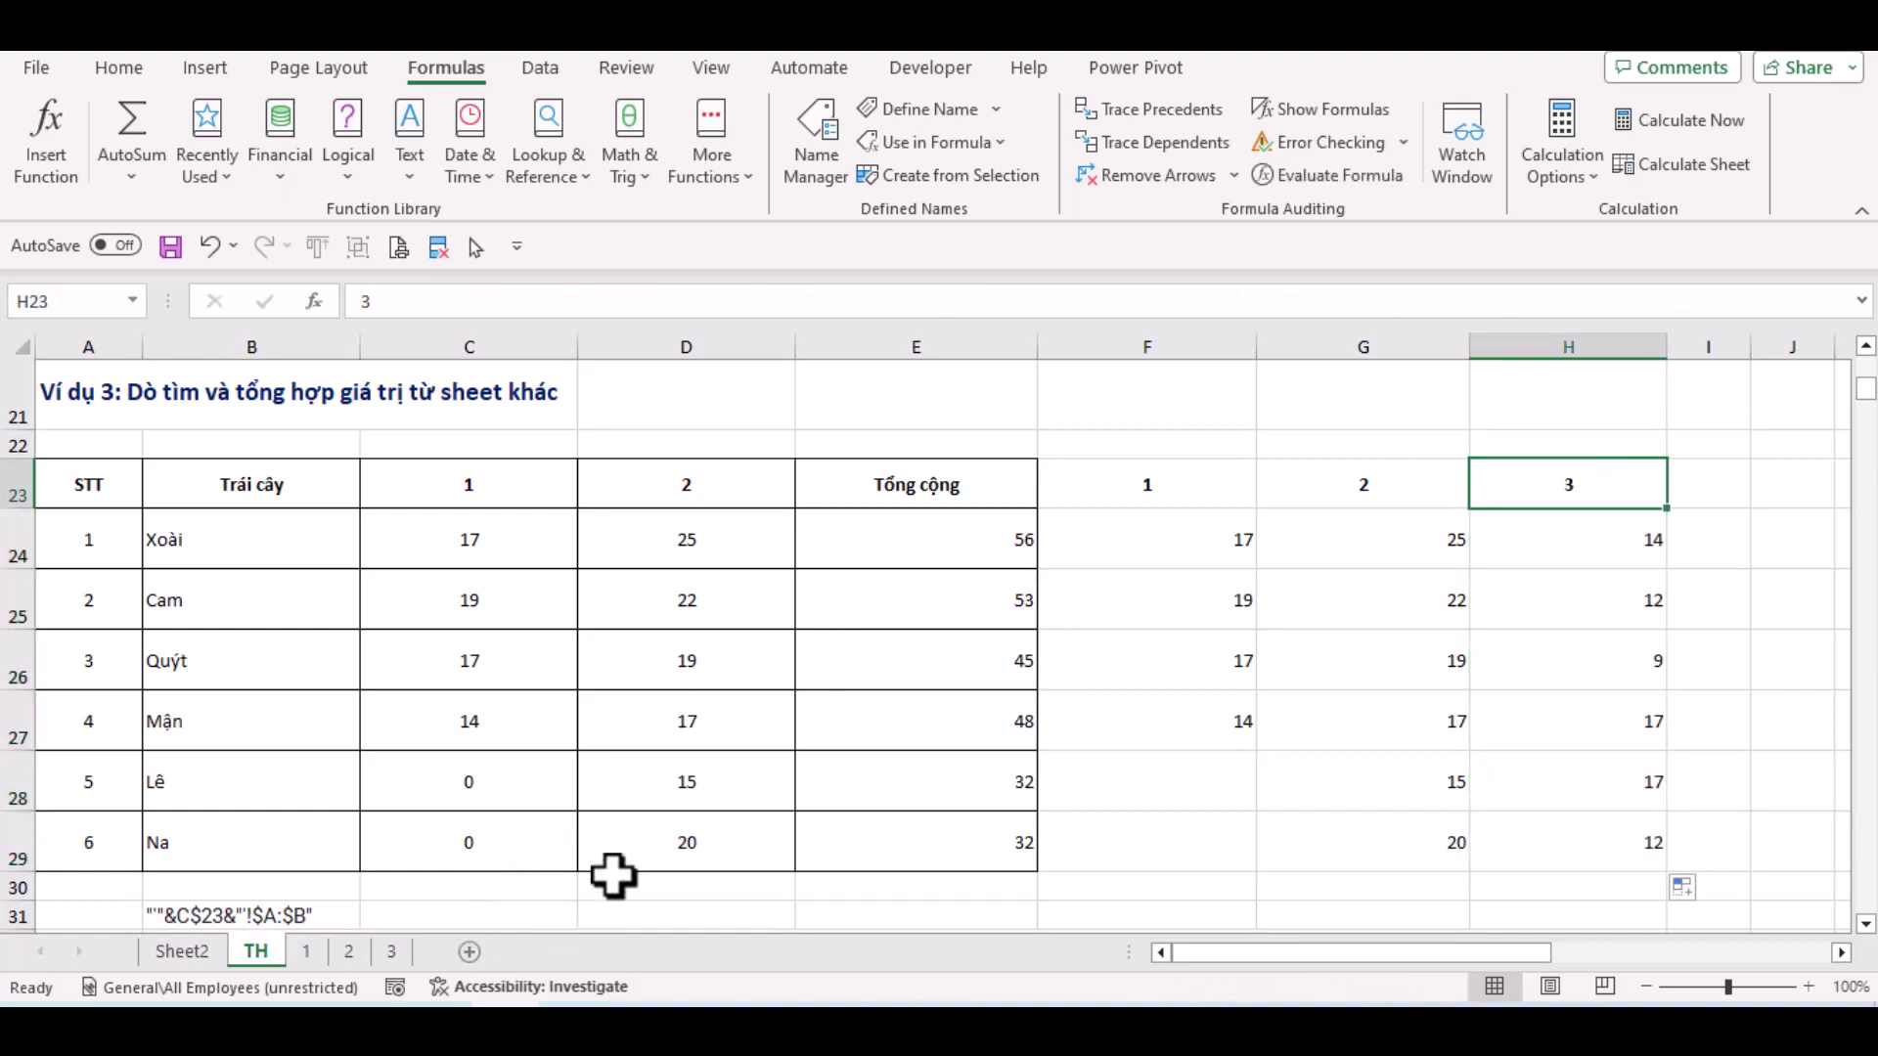
pyautogui.click(1740, 494)
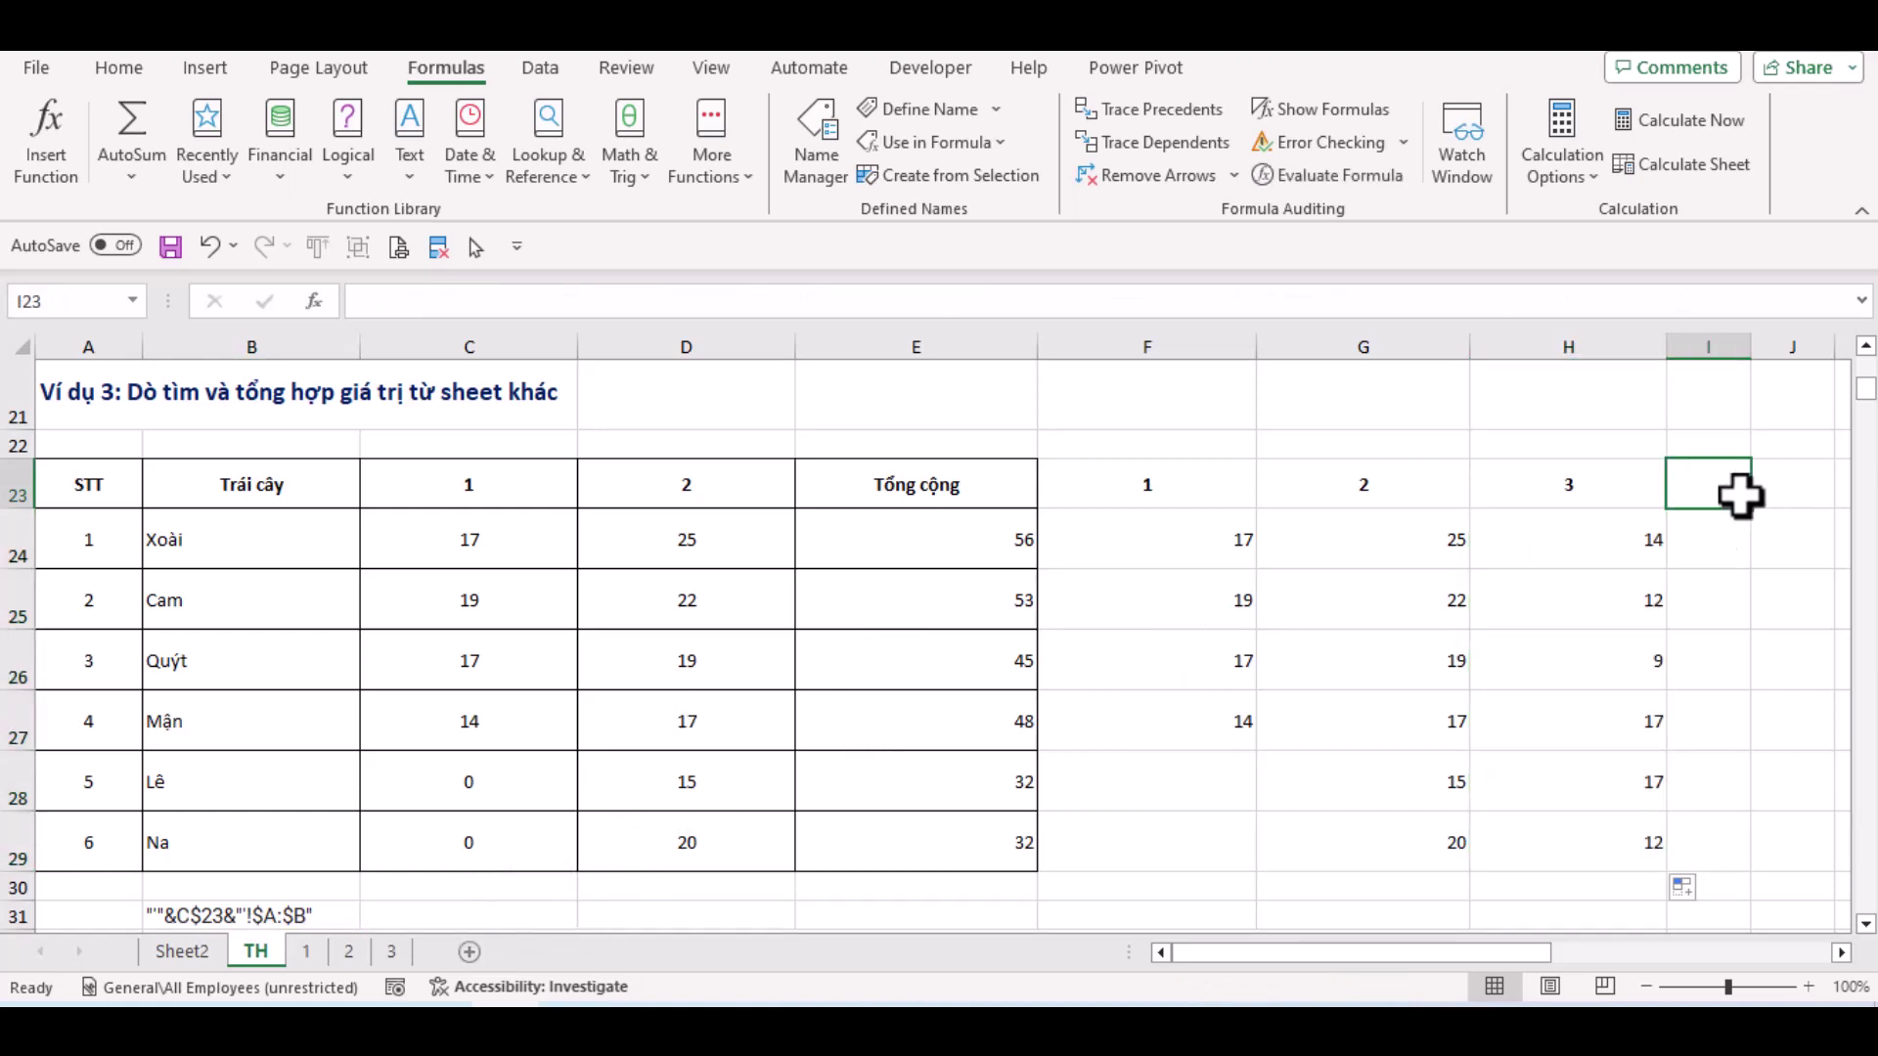
pyautogui.click(1790, 493)
pyautogui.click(1736, 495)
pyautogui.click(1795, 497)
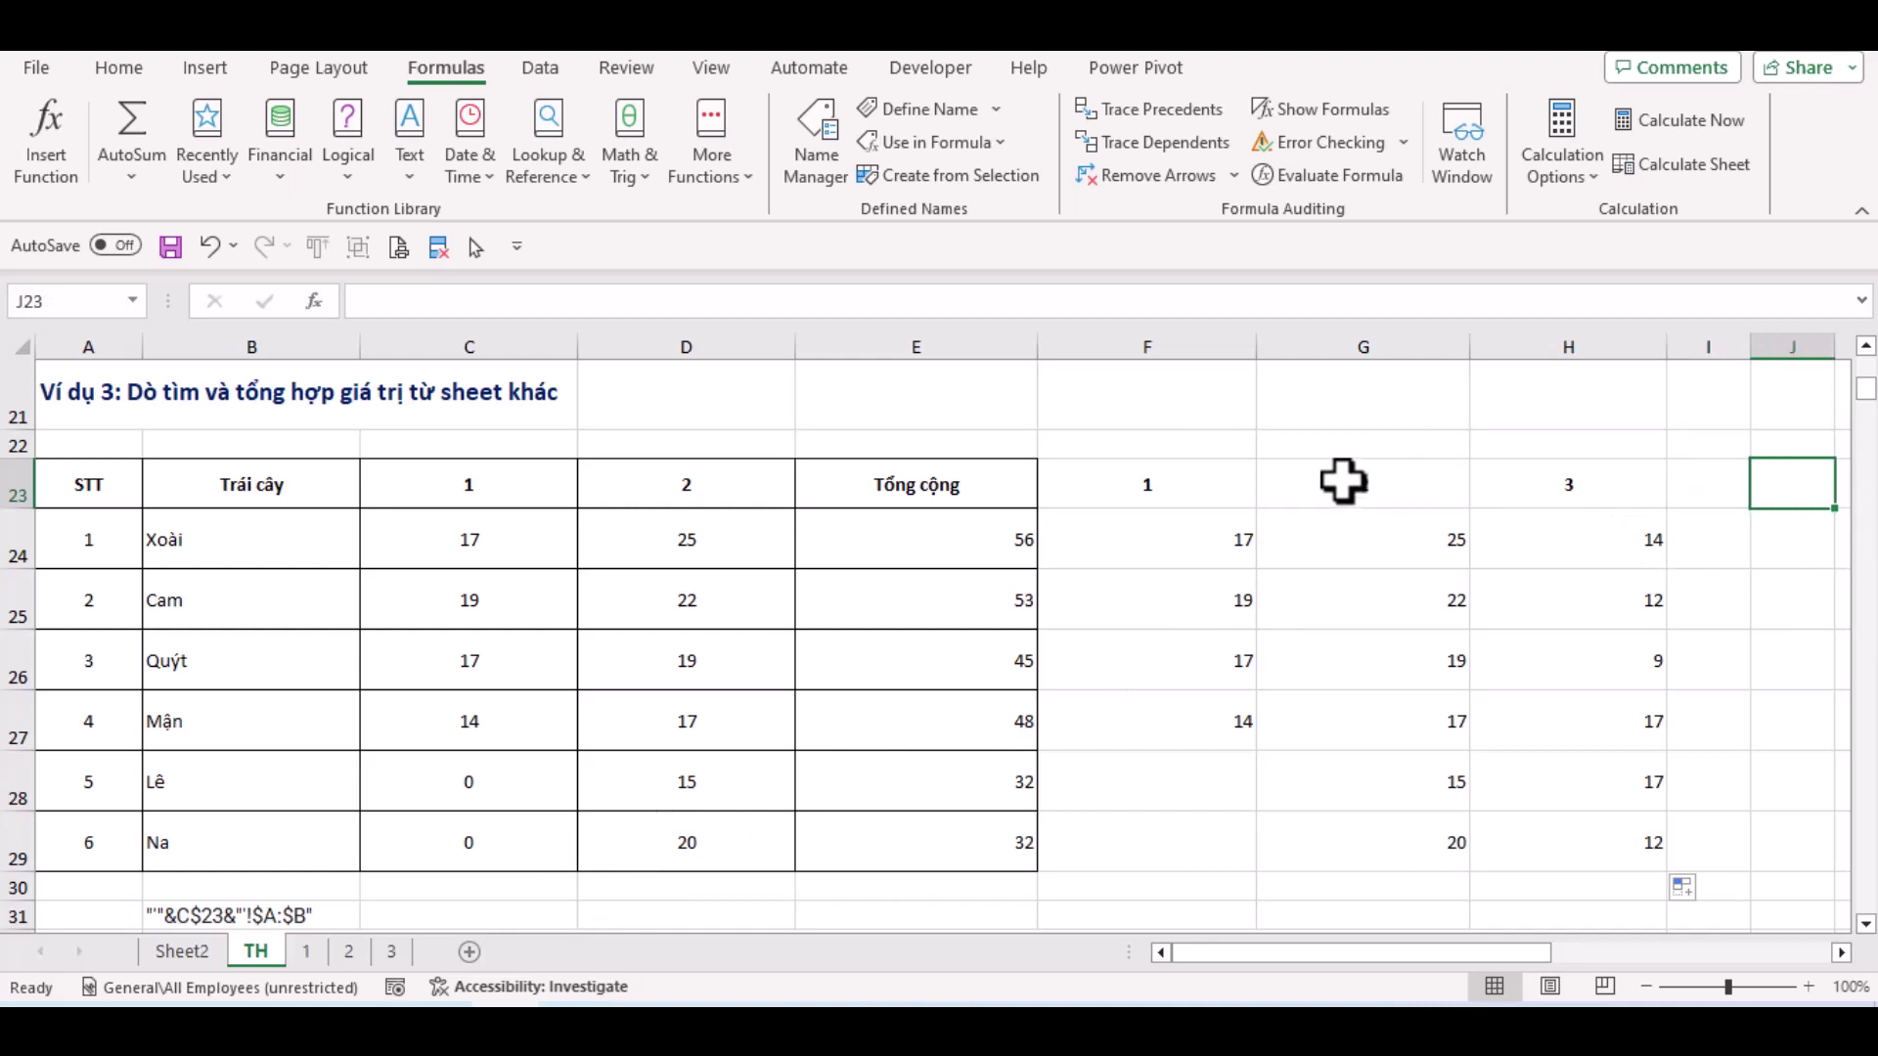
# Clear the range H23:H29 and enter the header "Tổng cộng" in H23
pyautogui.moveTo(1535, 491); pyautogui.dragTo(1557, 830)
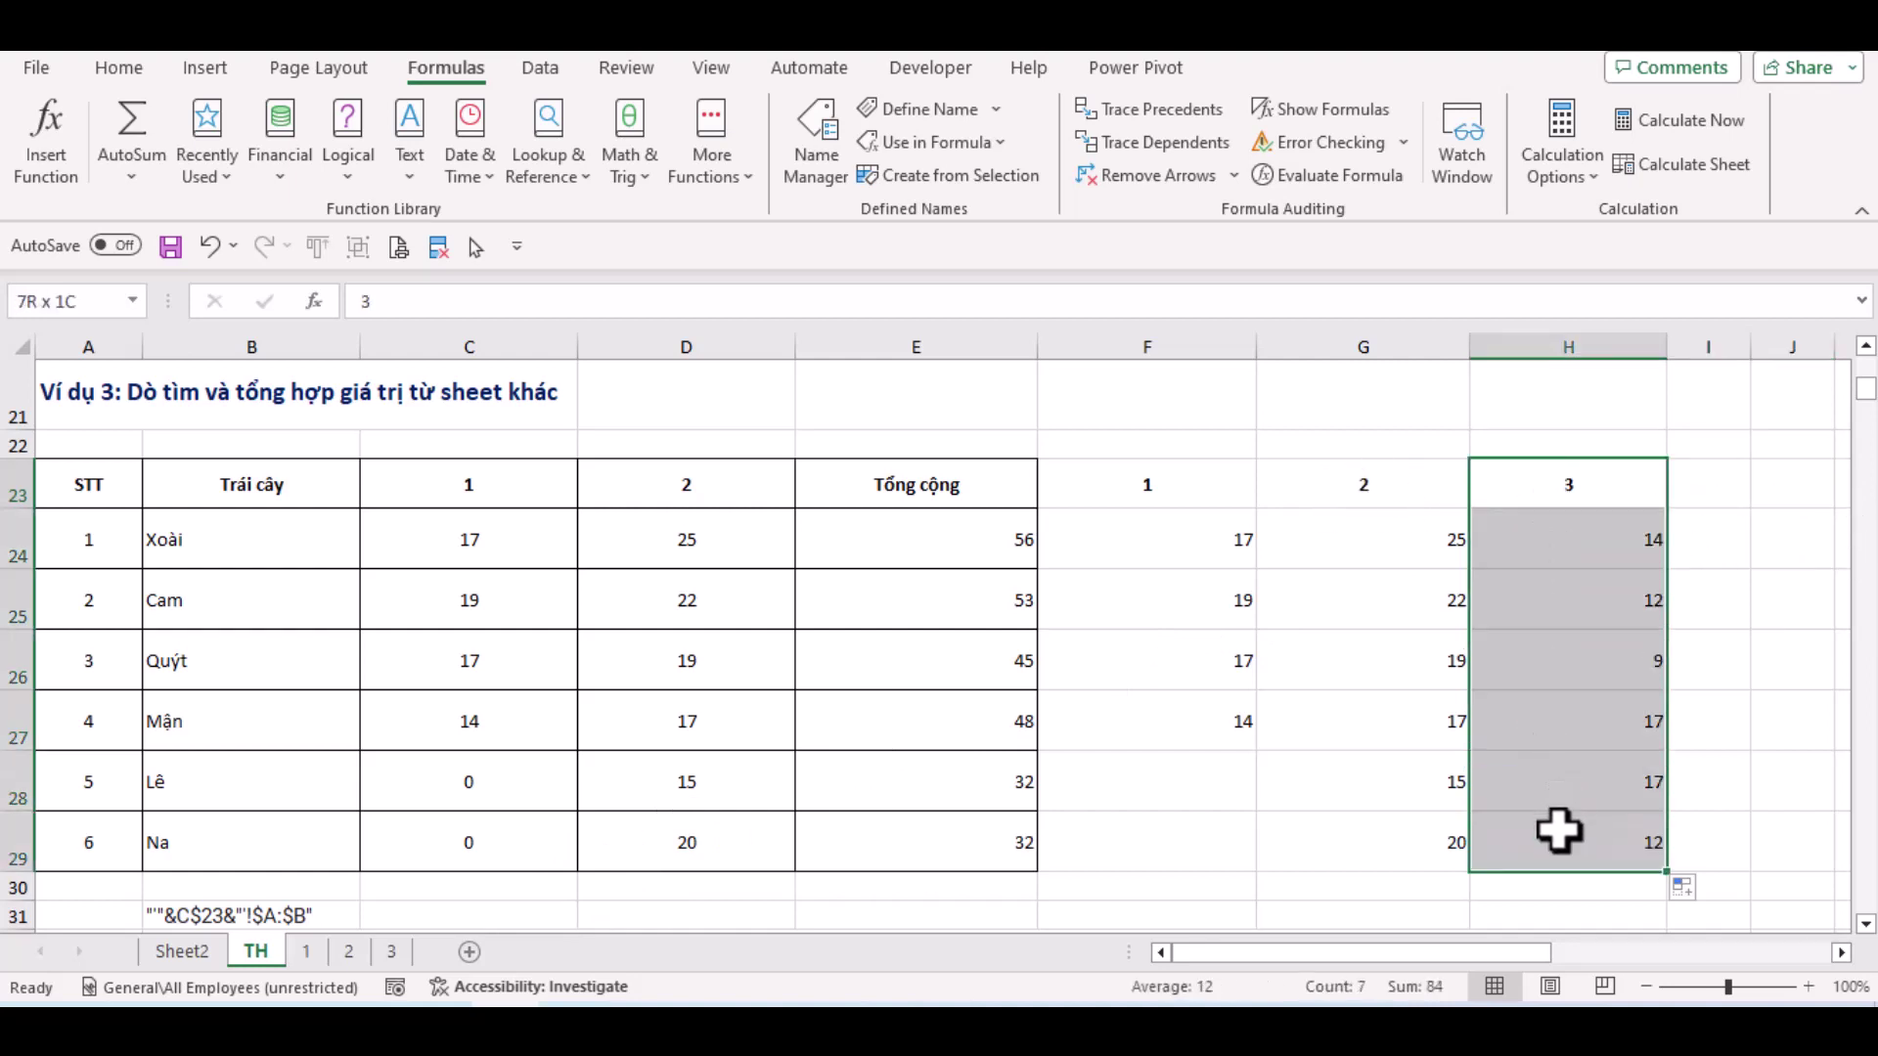
pyautogui.press('Delete')
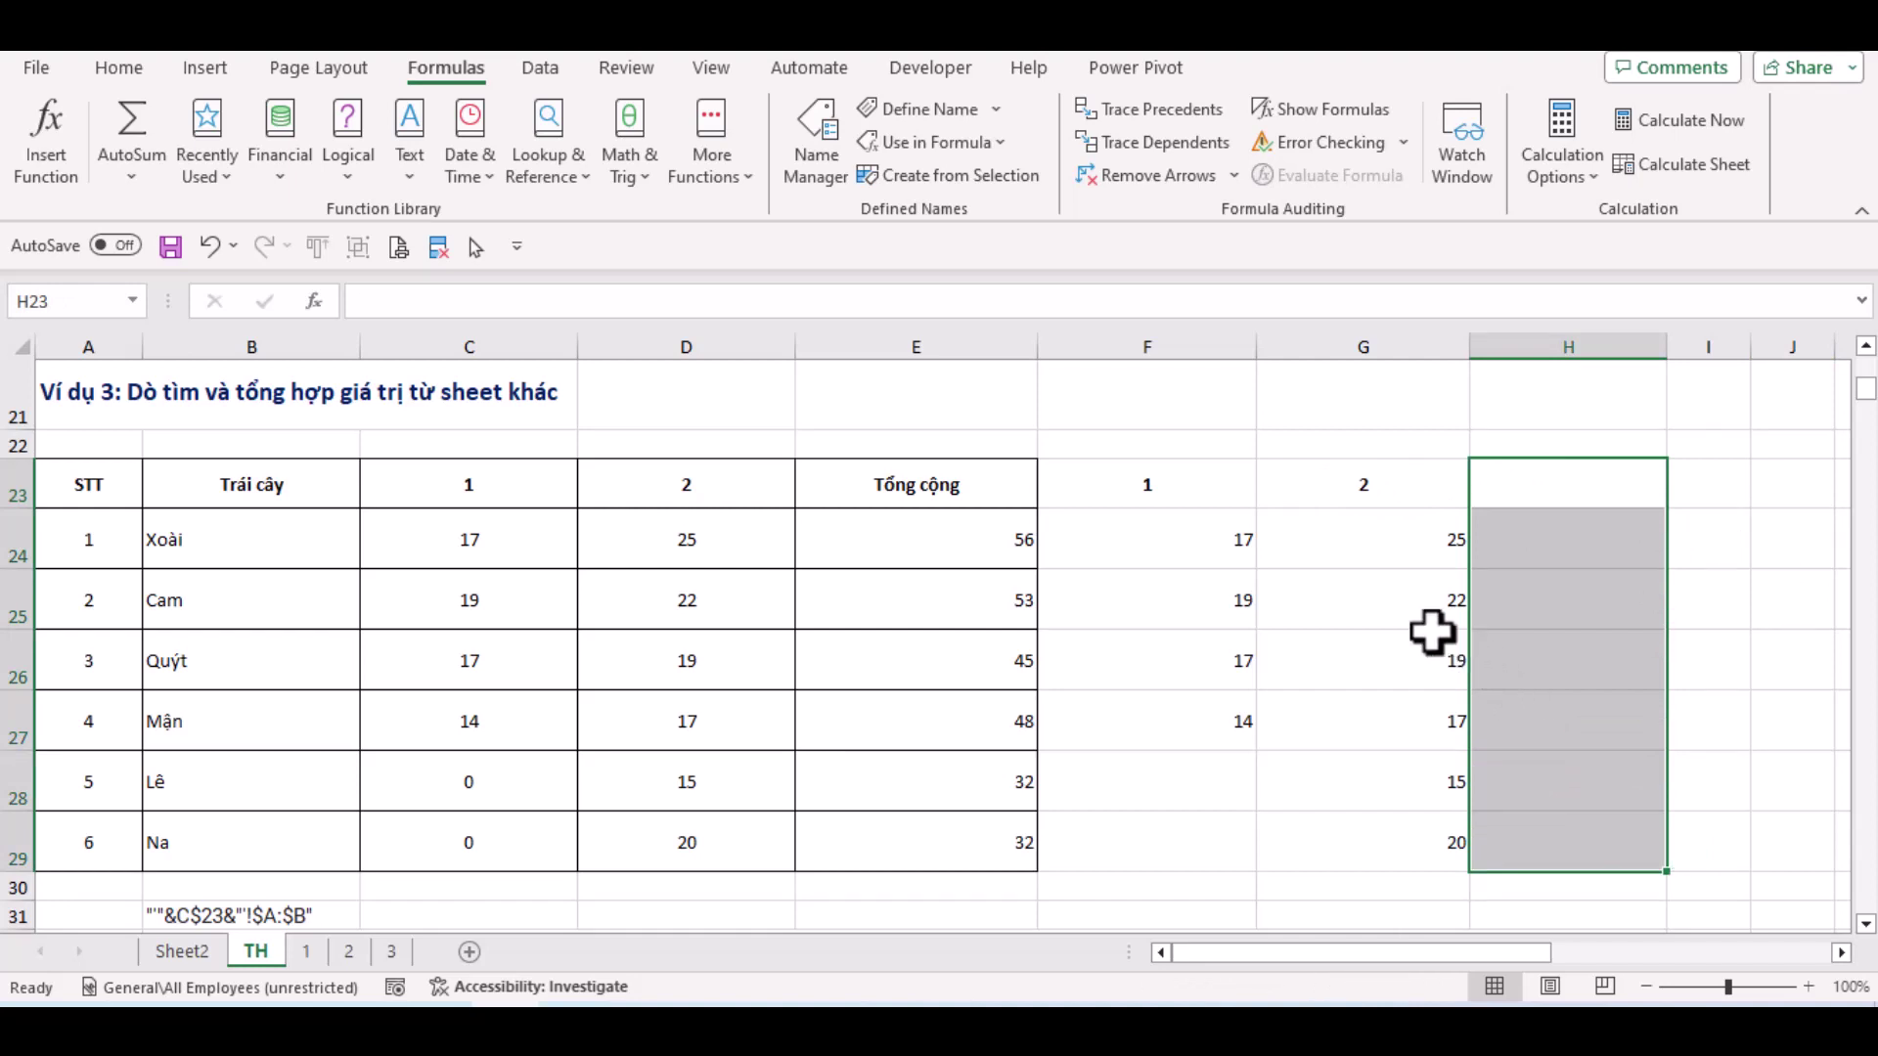
pyautogui.click(1389, 592)
pyautogui.click(1503, 489)
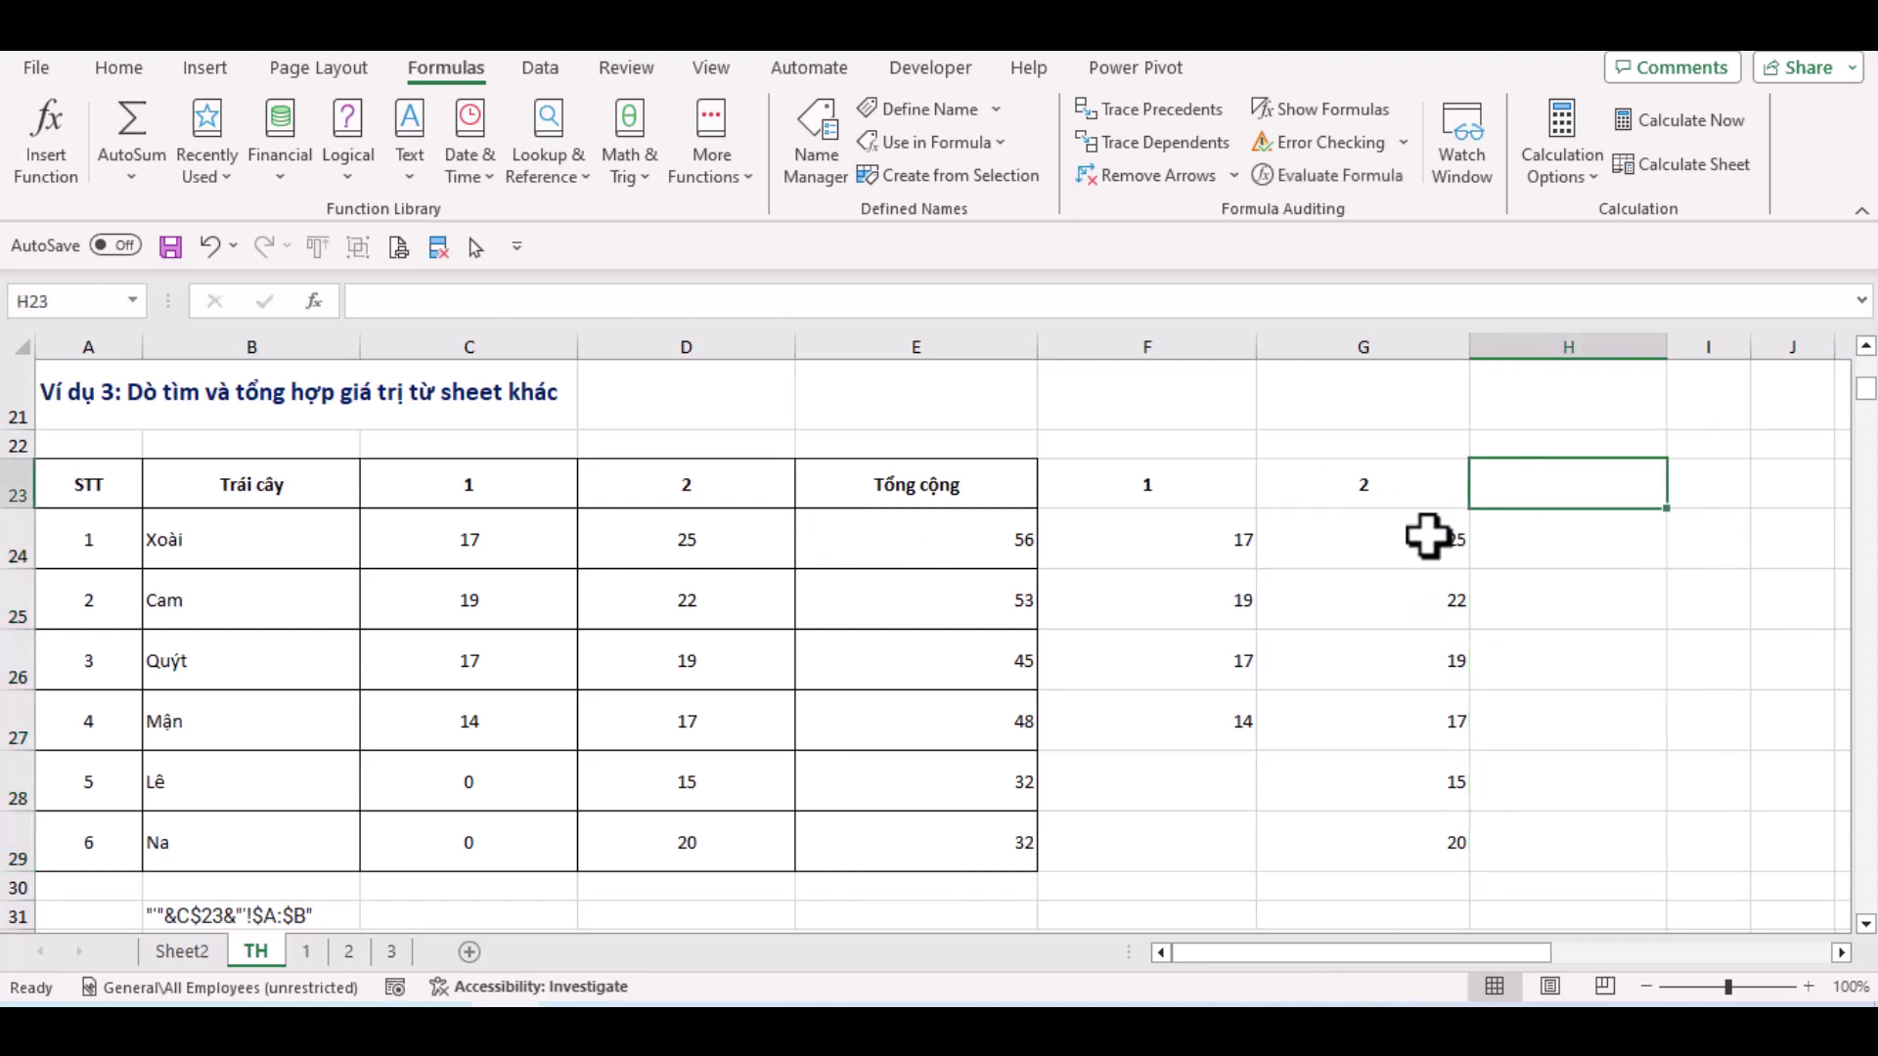
pyautogui.write('Tông ')
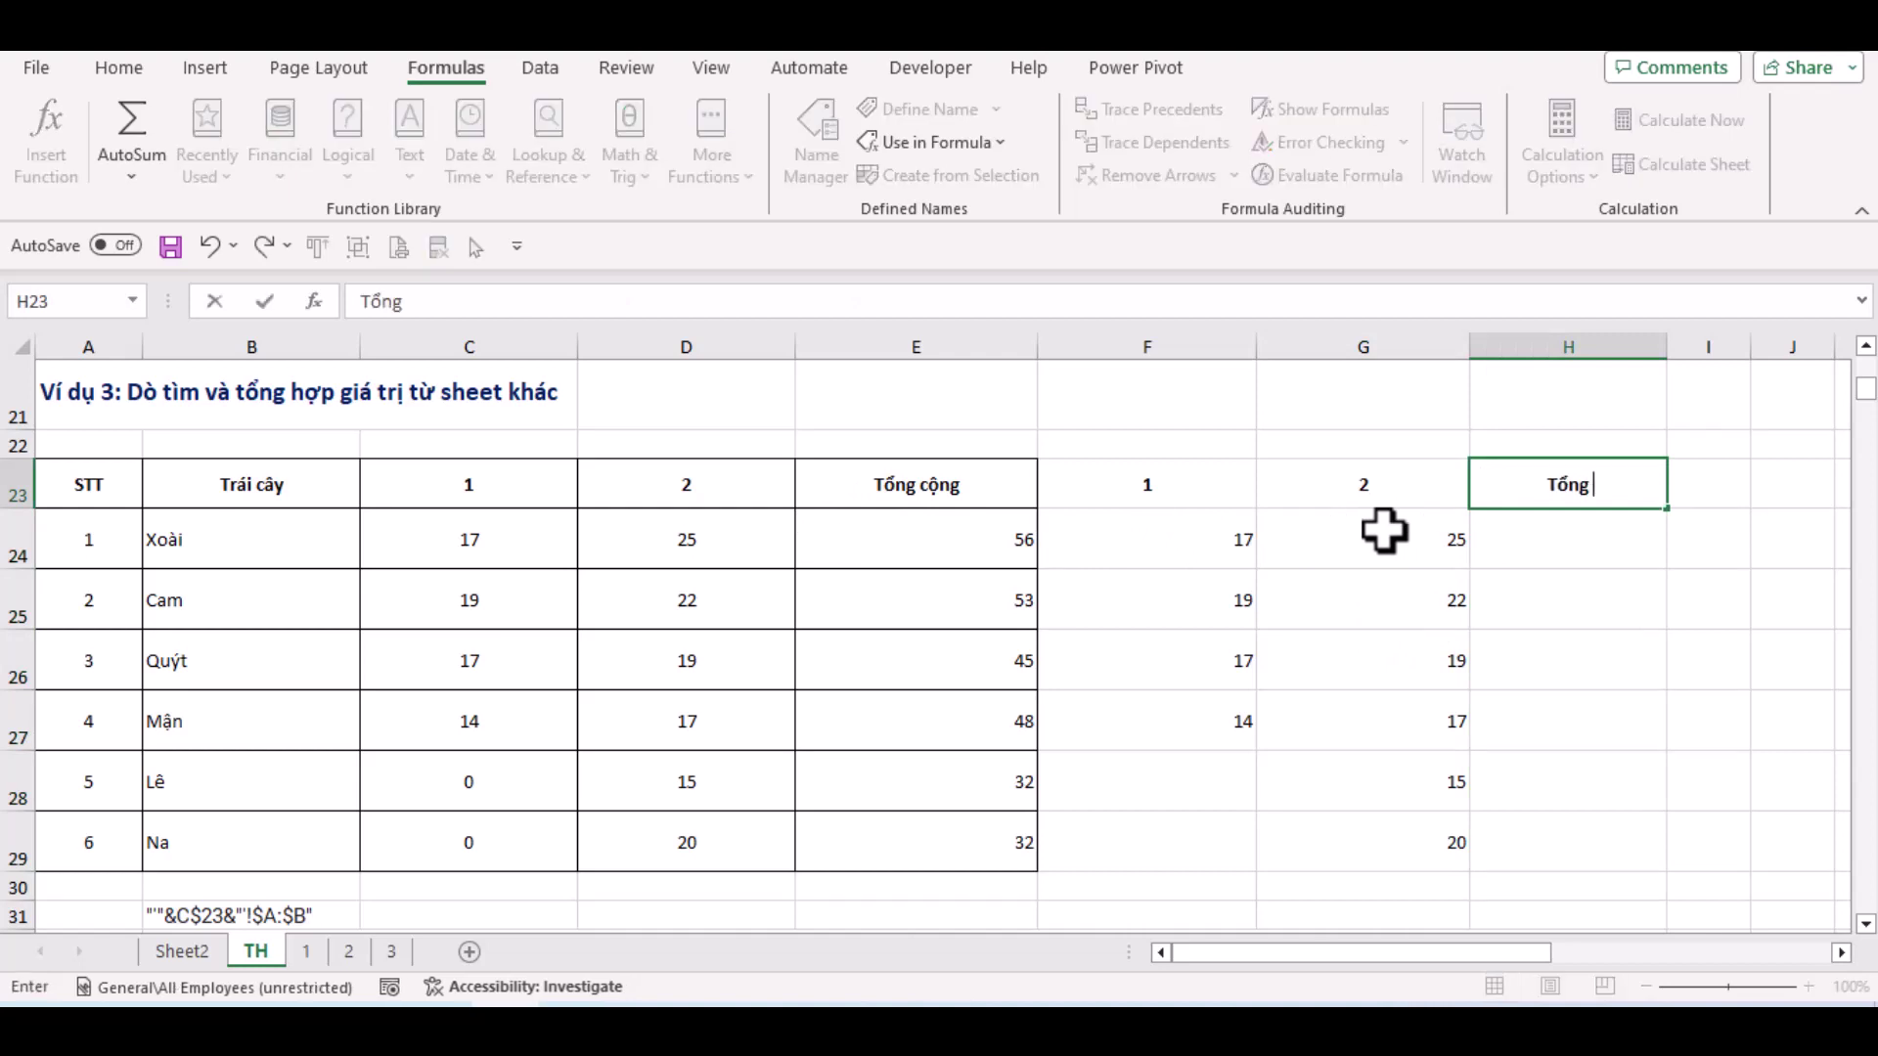
pyautogui.write('cộng')
pyautogui.press('Return')
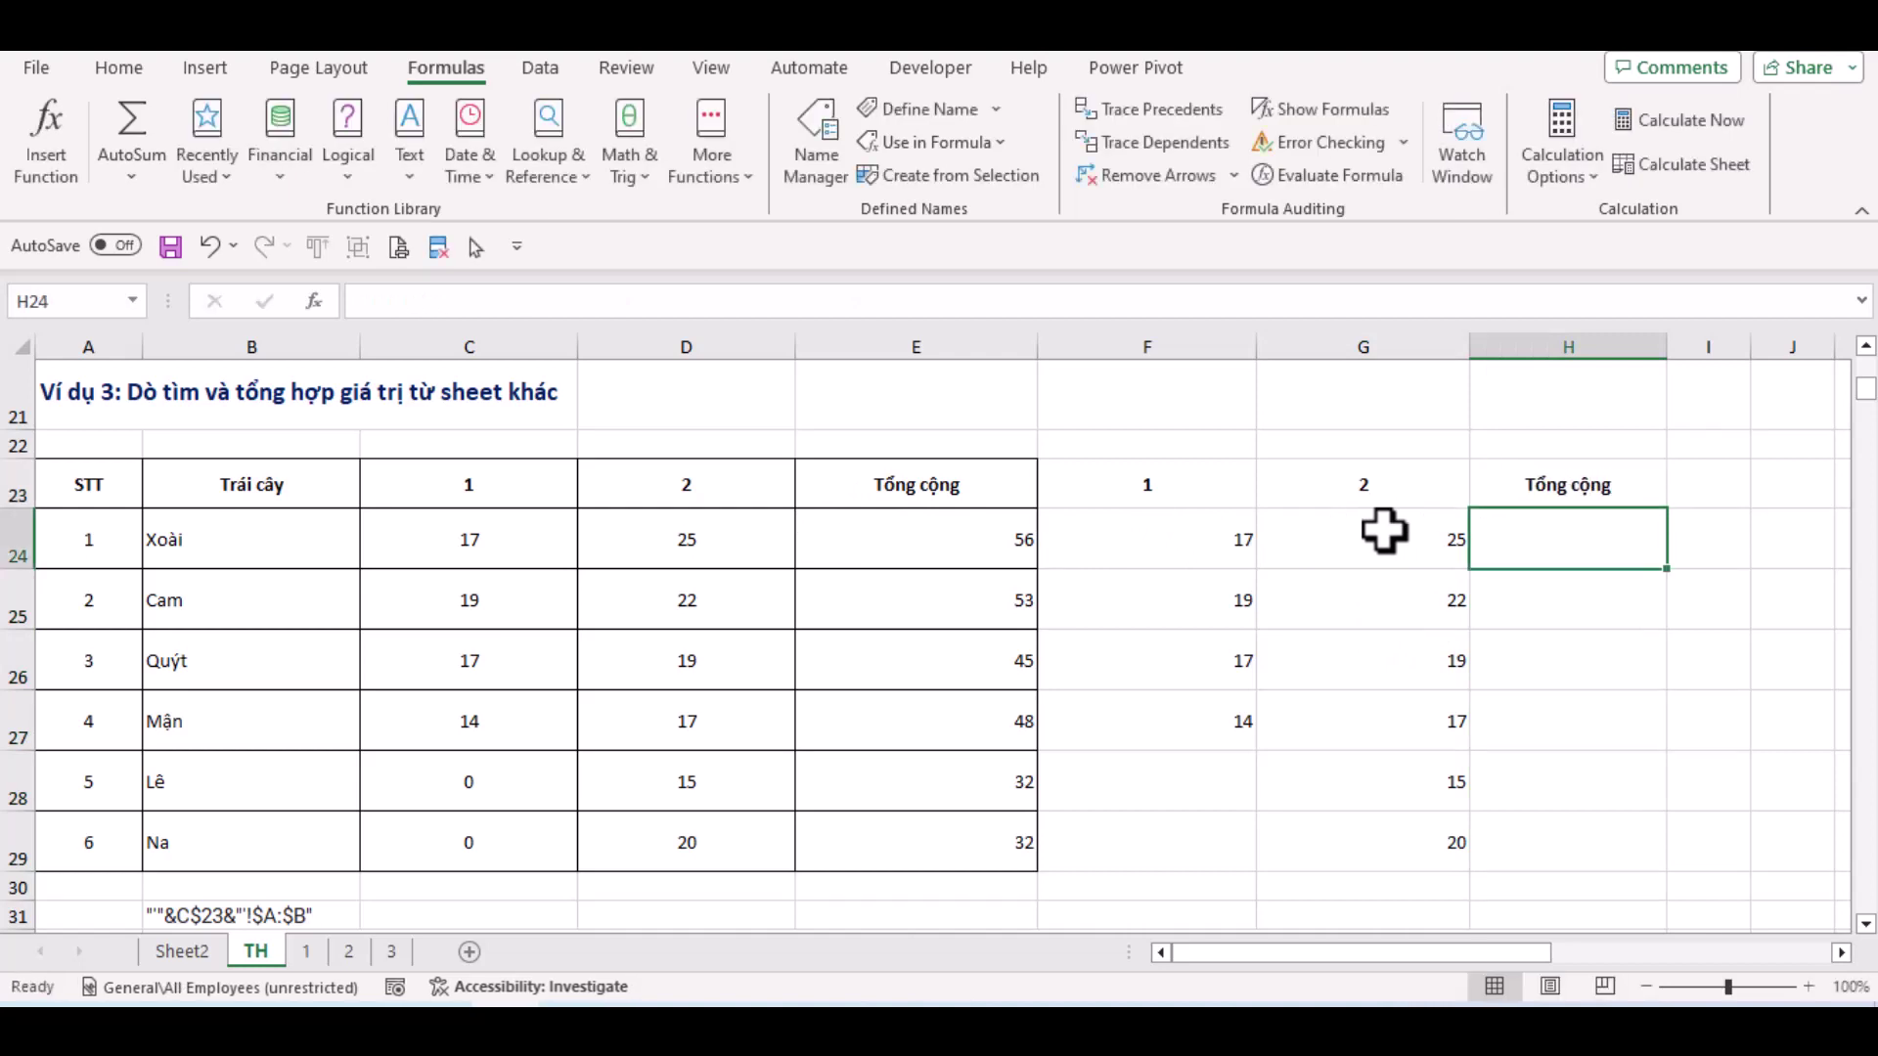
# Look over the fruit names in B24:B27 and the lookup cells F24 and G24 beside the total column
pyautogui.moveTo(266, 547); pyautogui.dragTo(253, 724)
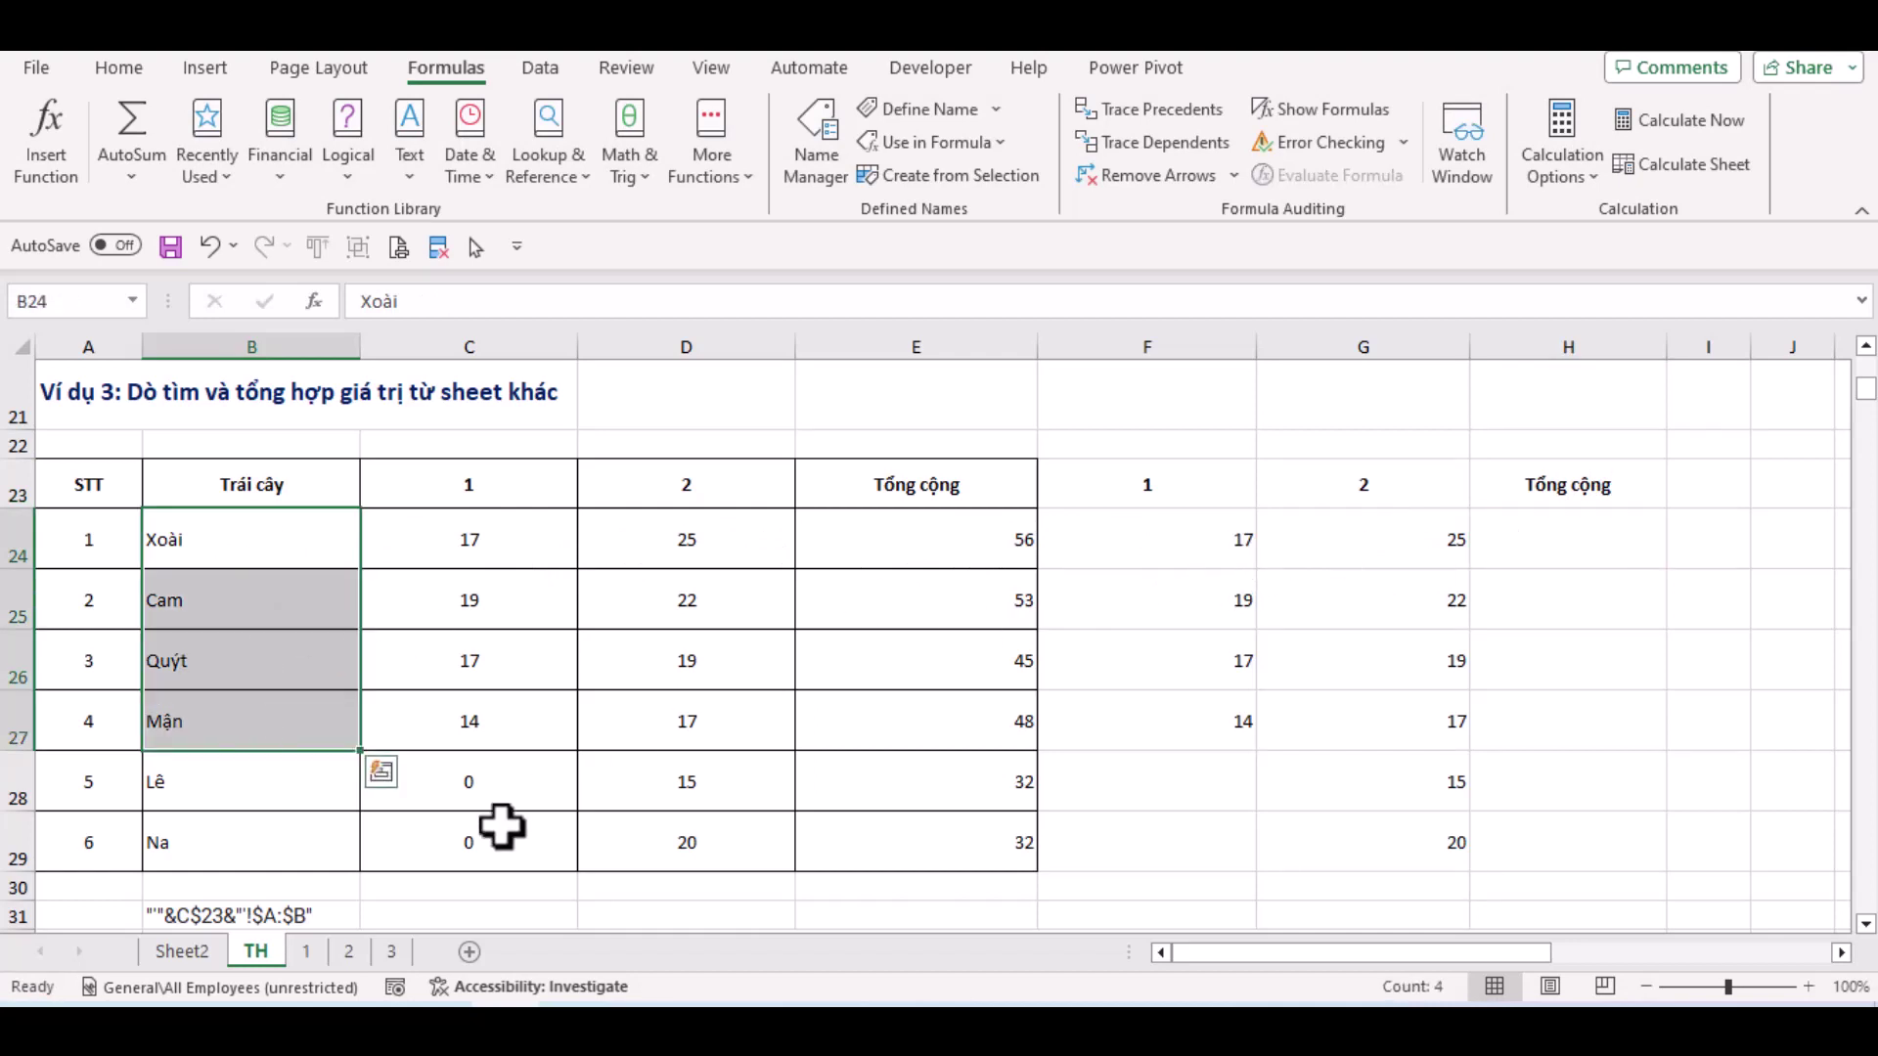
pyautogui.click(1618, 553)
pyautogui.click(1156, 550)
pyautogui.click(1441, 550)
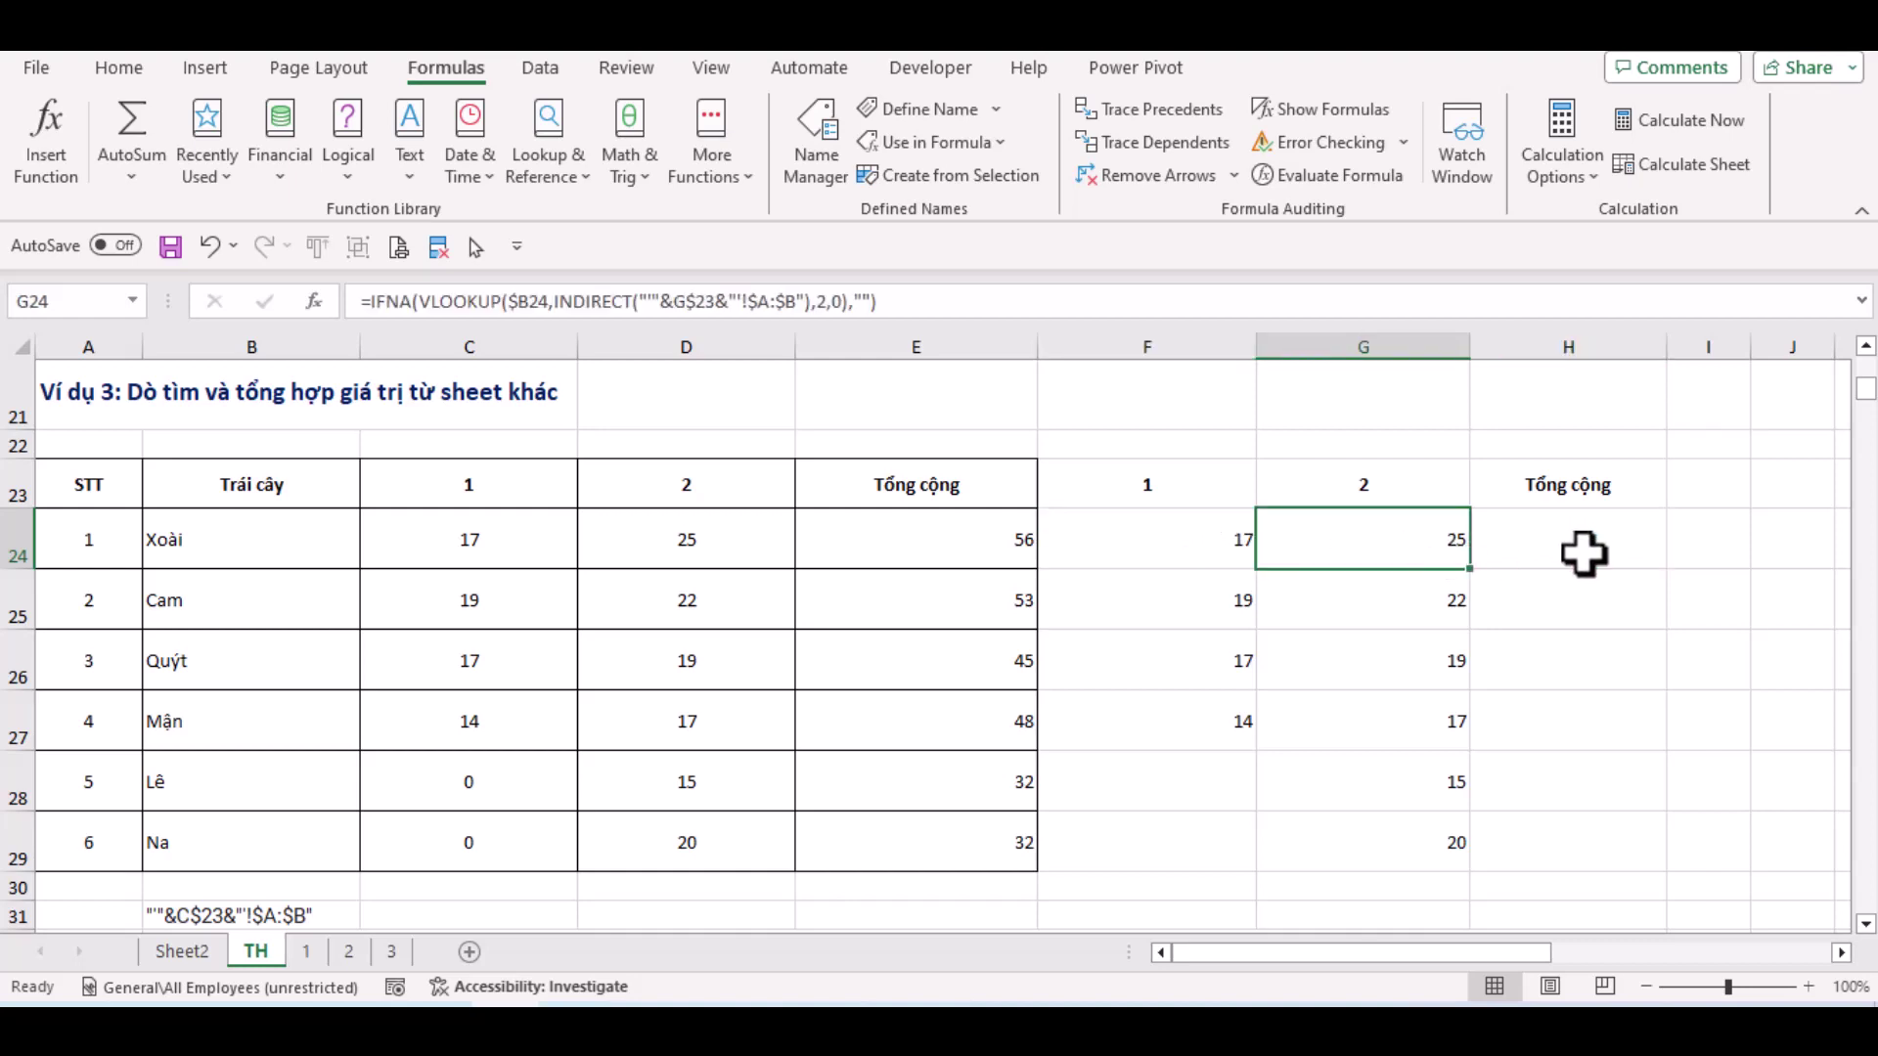
# Start a SUMIFS formula in H24 with sheet 1's whole column B as the absolute sum range '1'!$B:$B
pyautogui.click(1573, 559)
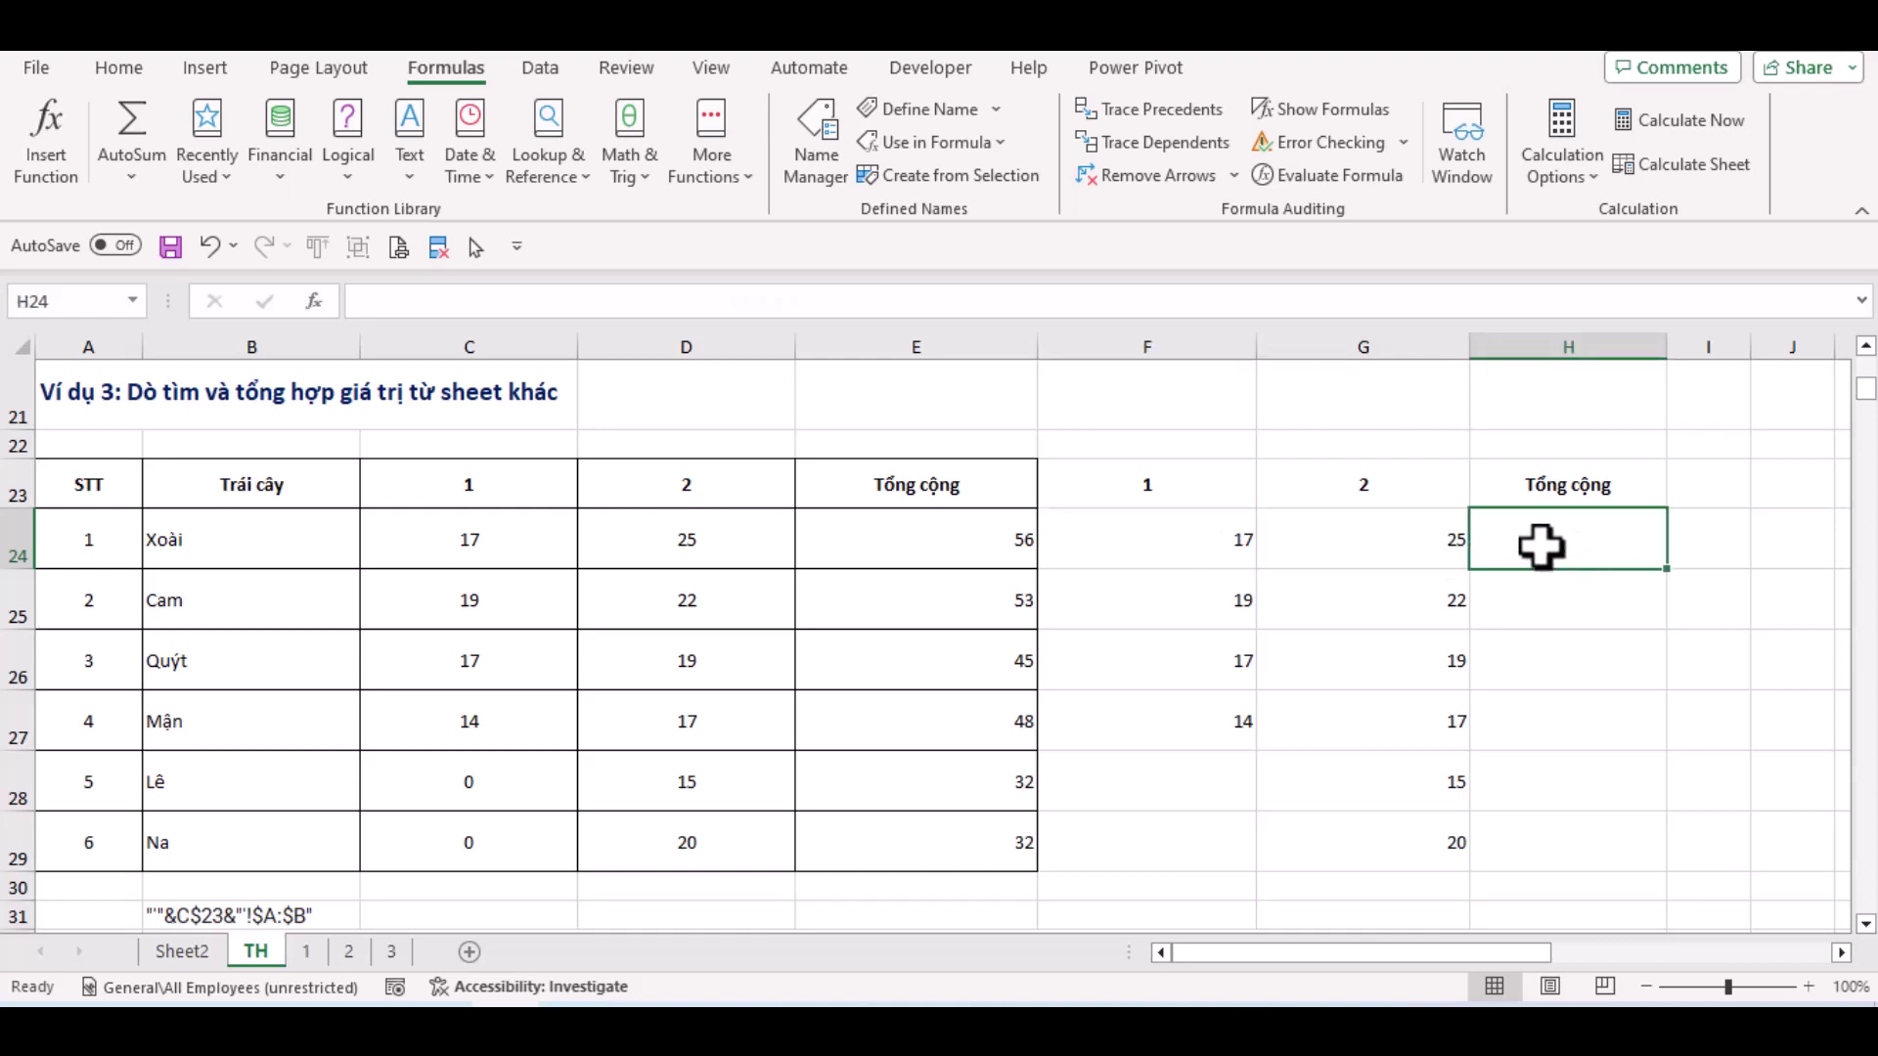
pyautogui.write('=sum')
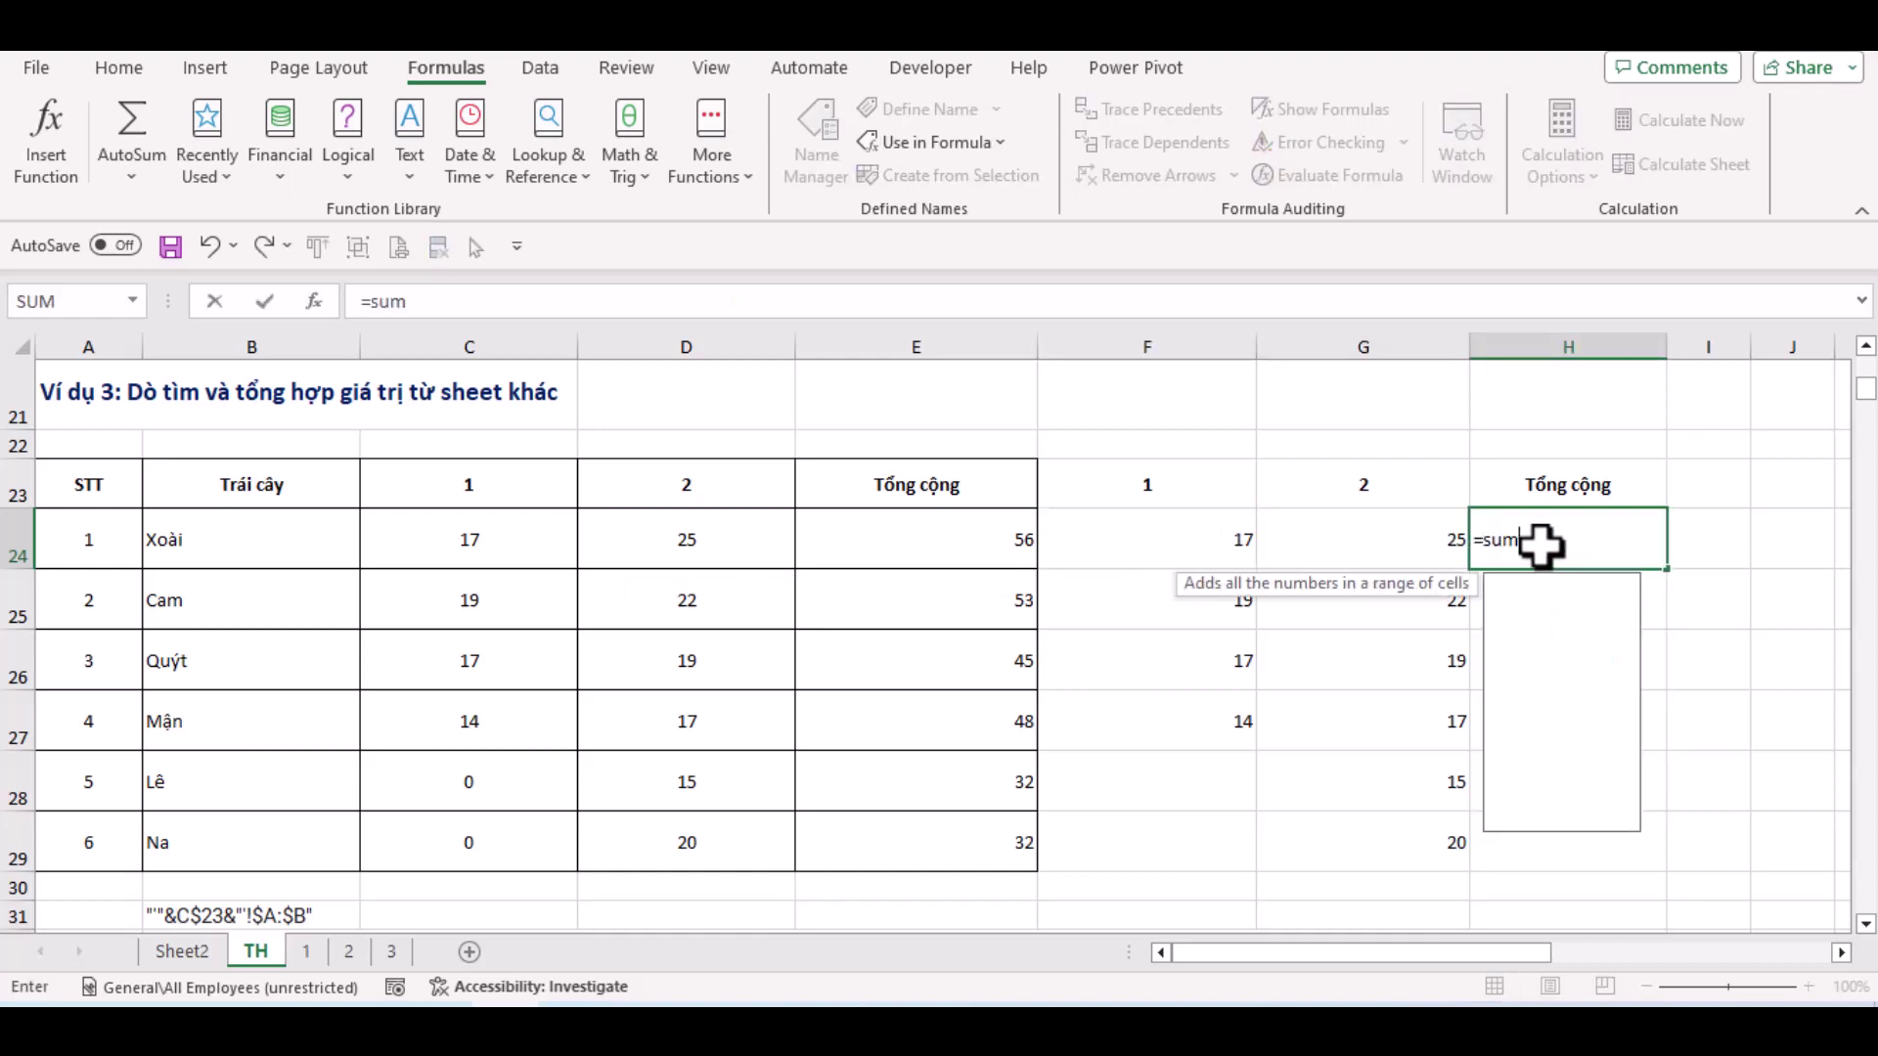
pyautogui.write('ifs')
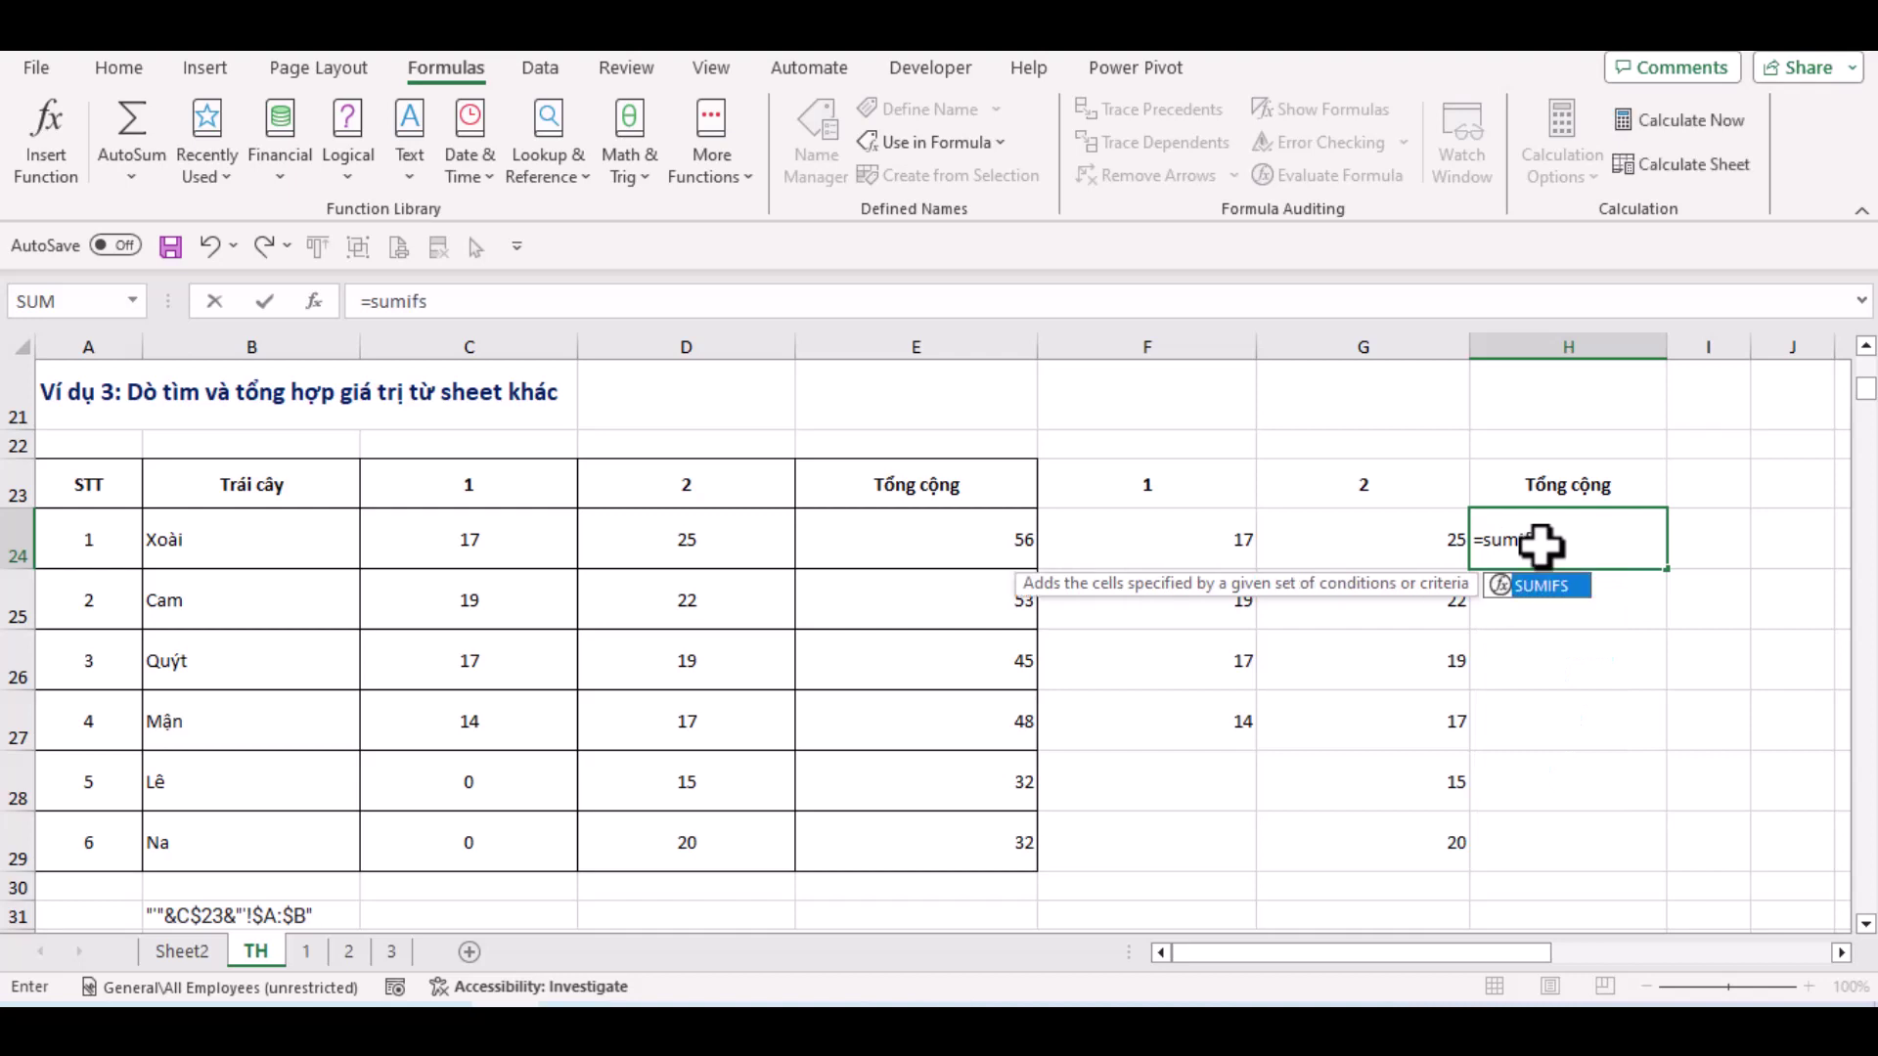
pyautogui.press('Tab')
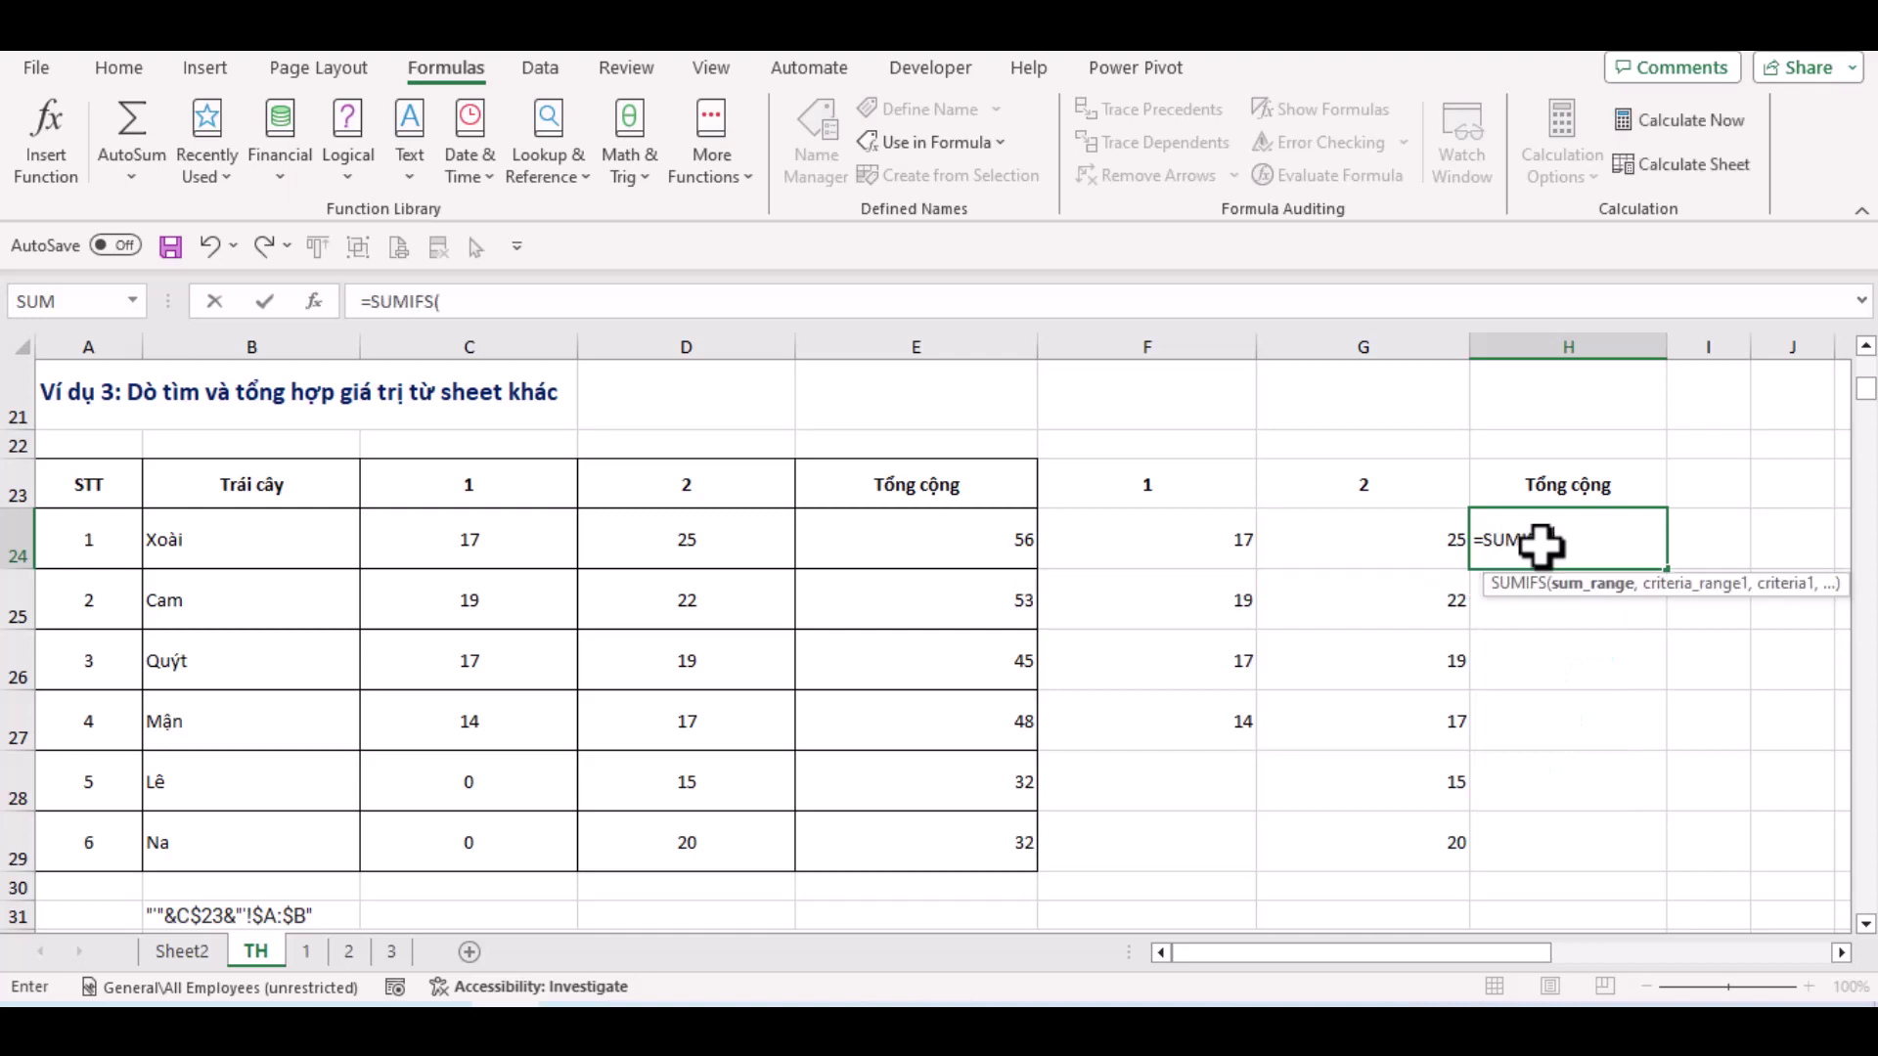
pyautogui.click(303, 949)
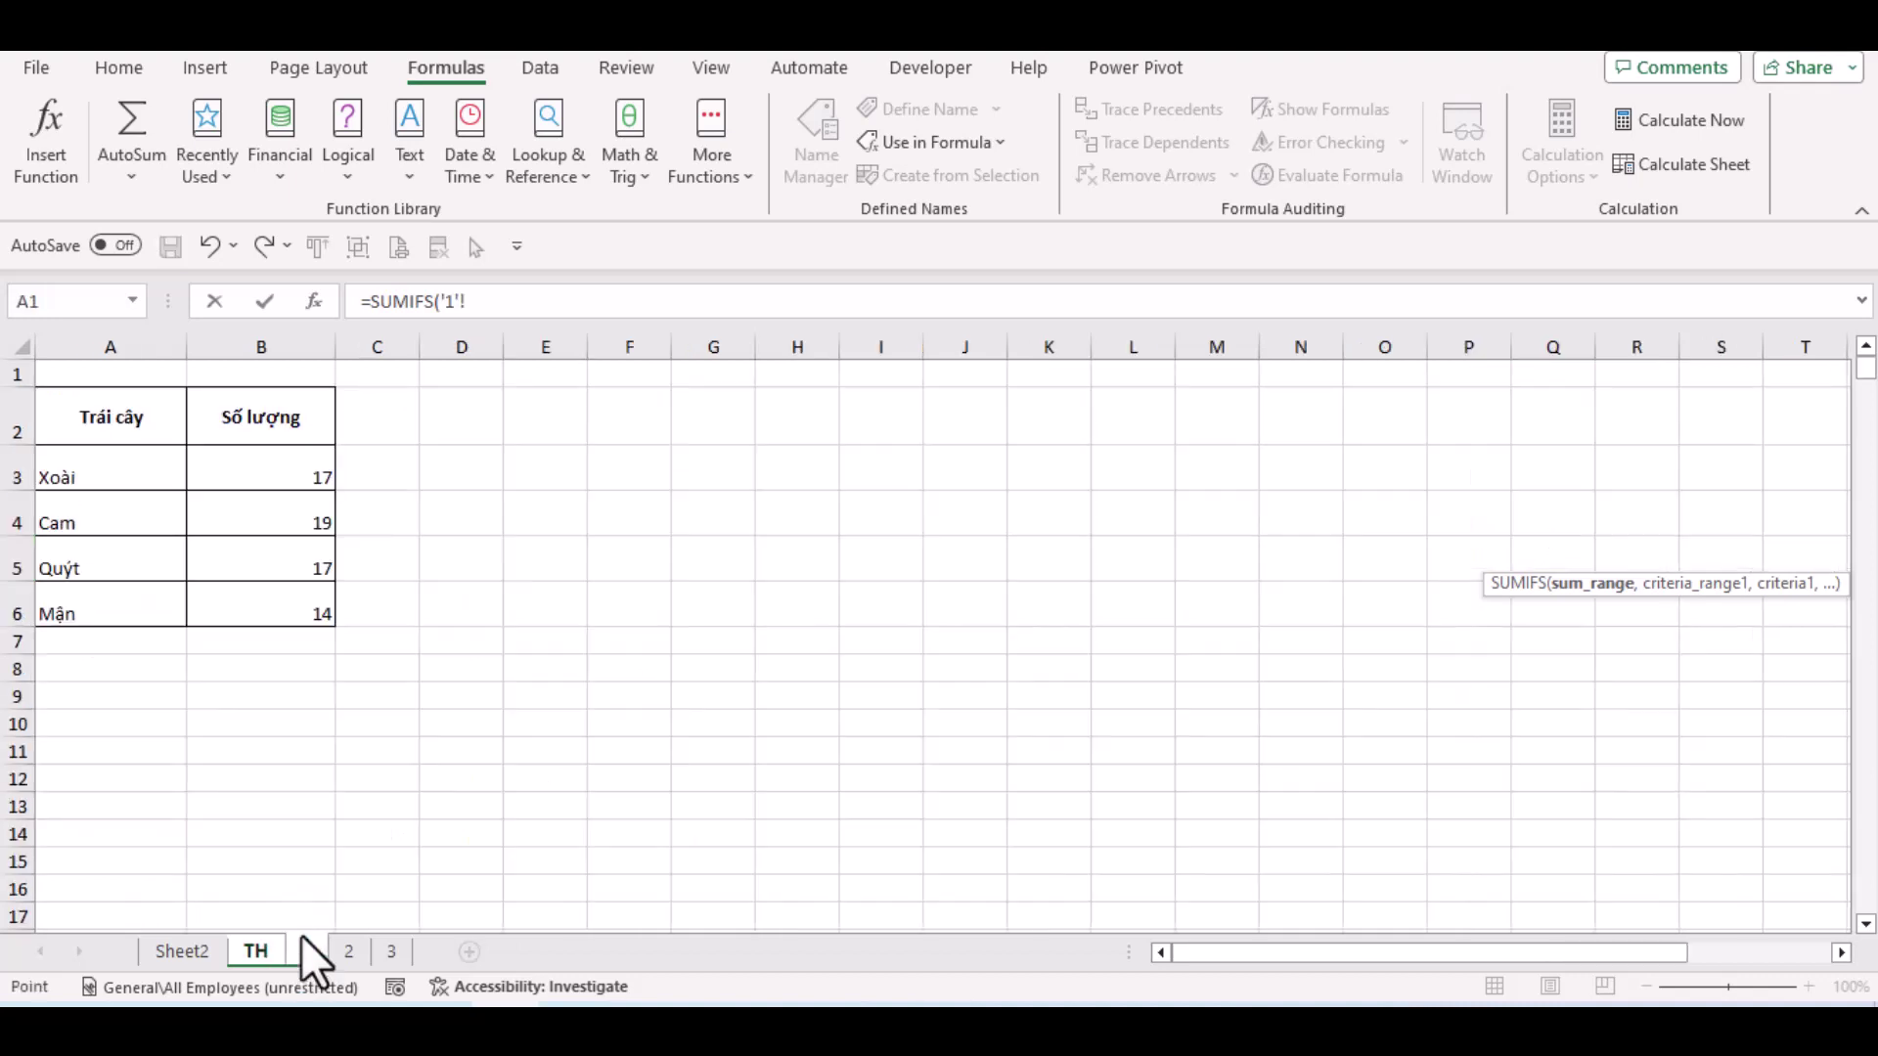
pyautogui.click(261, 342)
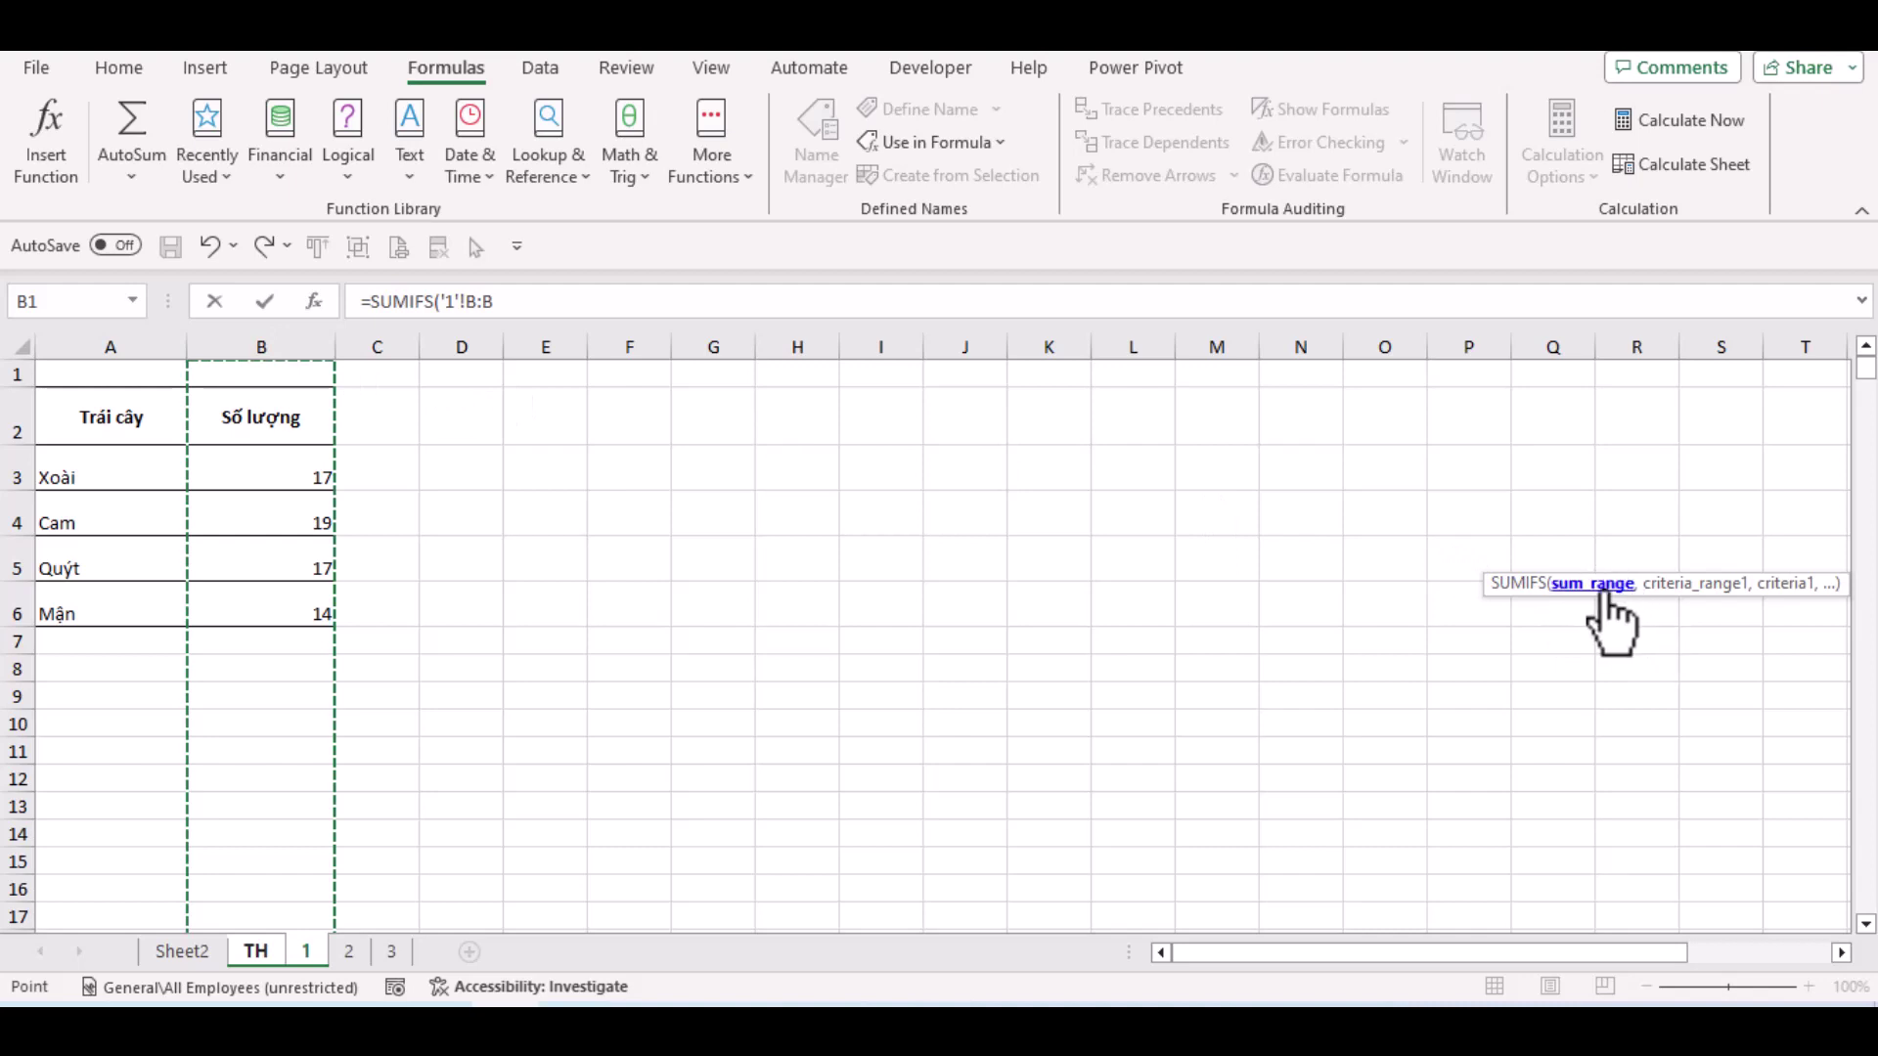
pyautogui.press('F4')
pyautogui.write(',')
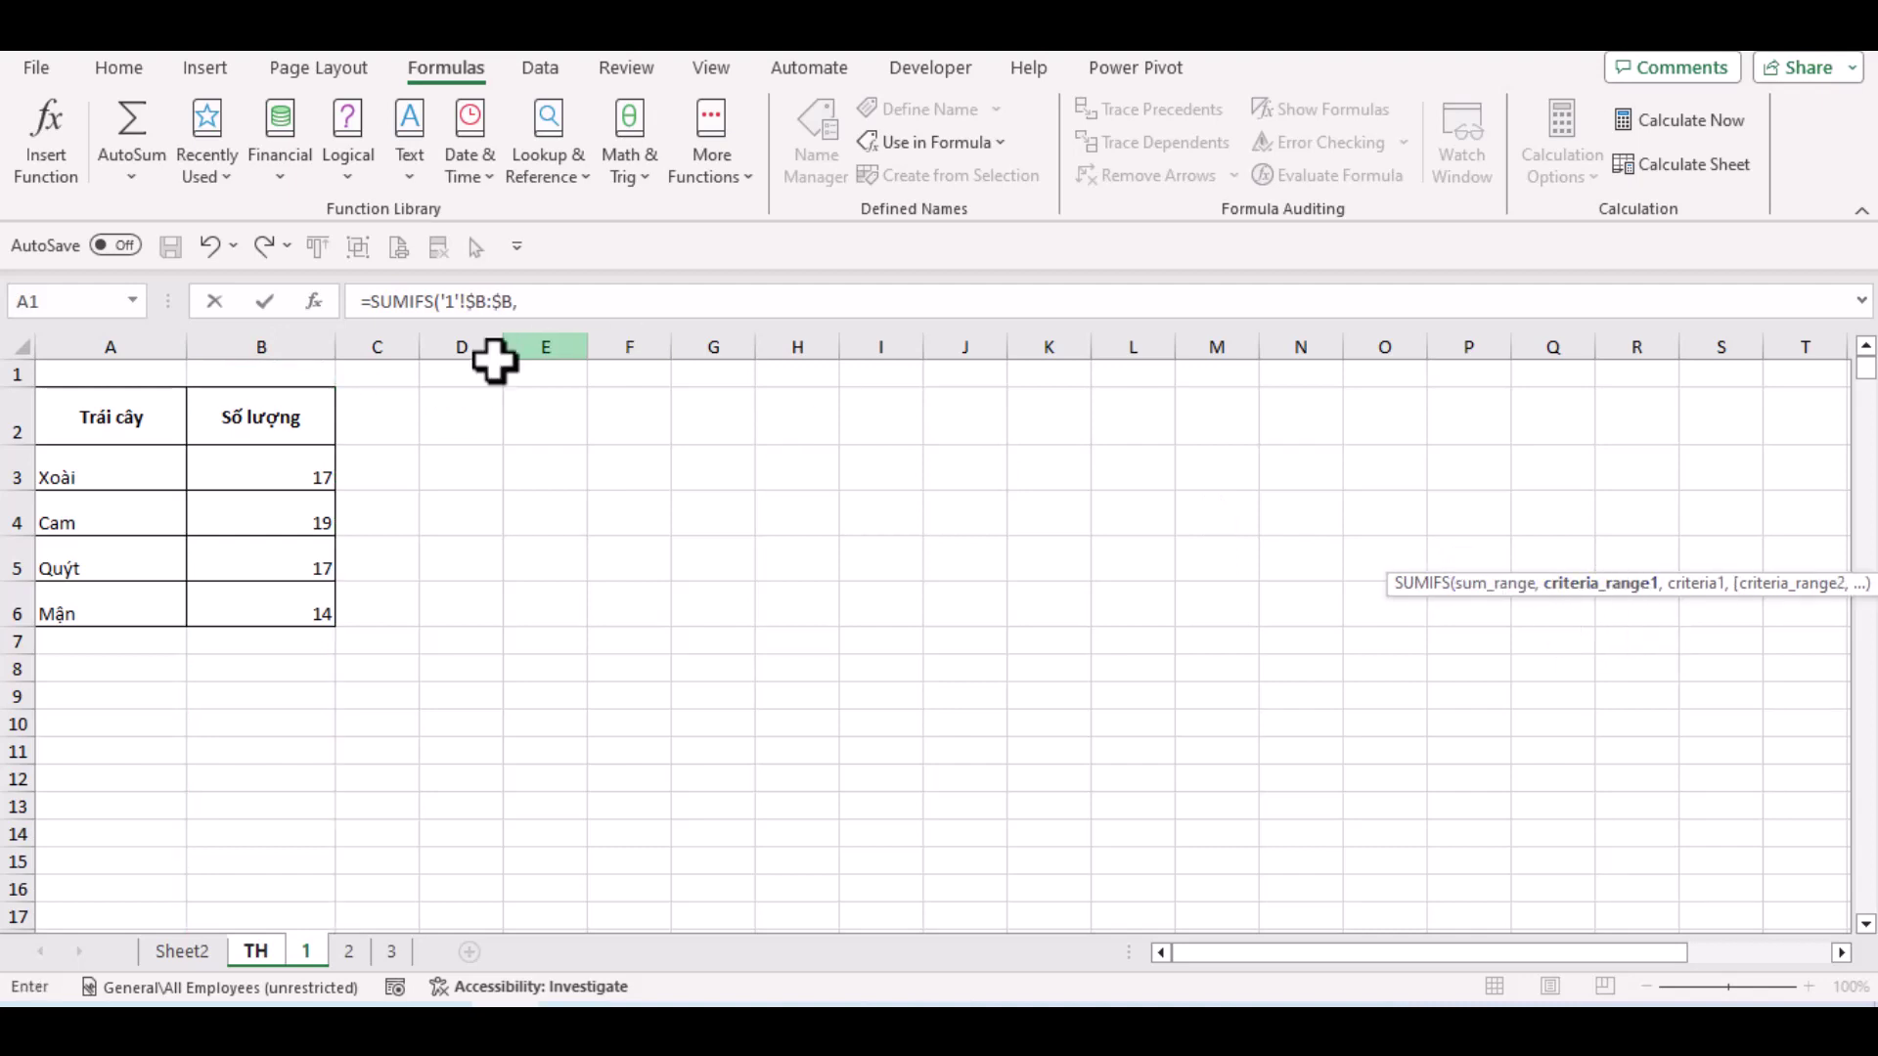
# Complete H24's SUMIFS formula with '1'!$A:$A as the criteria range and TH!B24 as the criterion
pyautogui.click(130, 348)
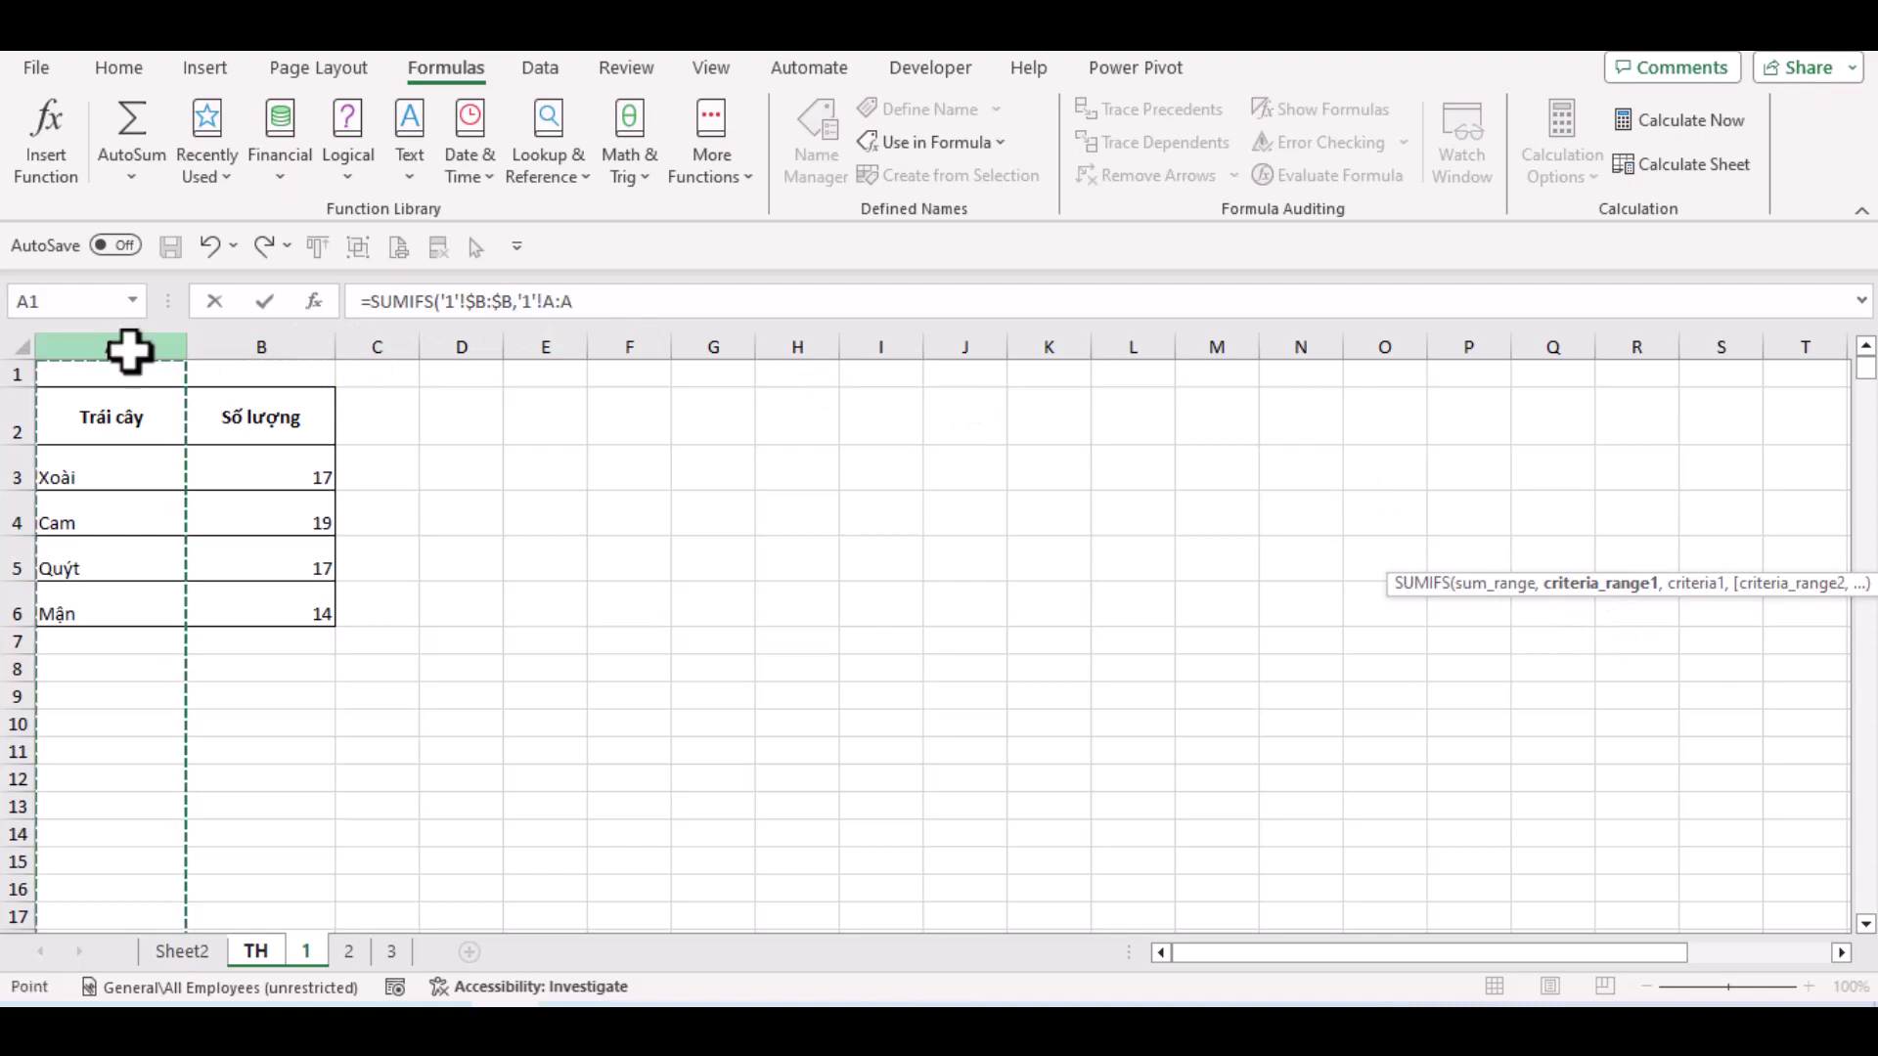
pyautogui.press('F5')
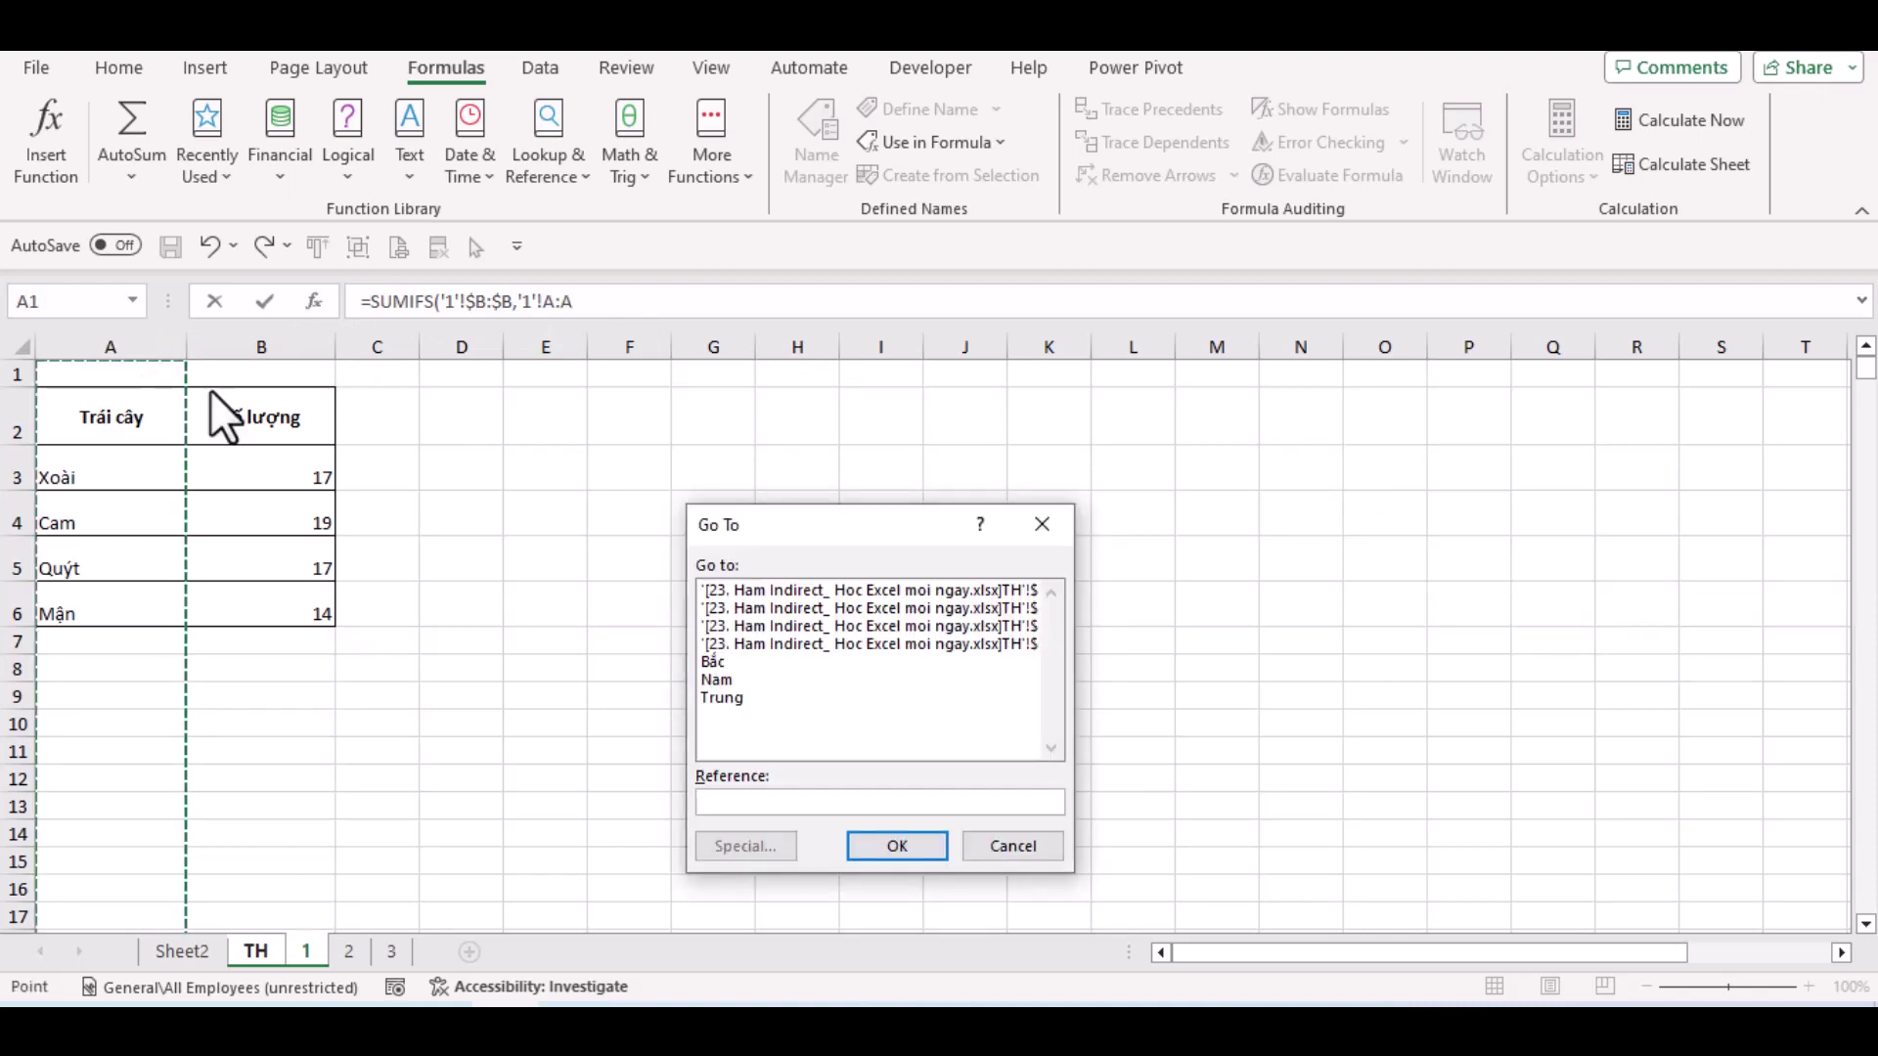
pyautogui.click(1042, 530)
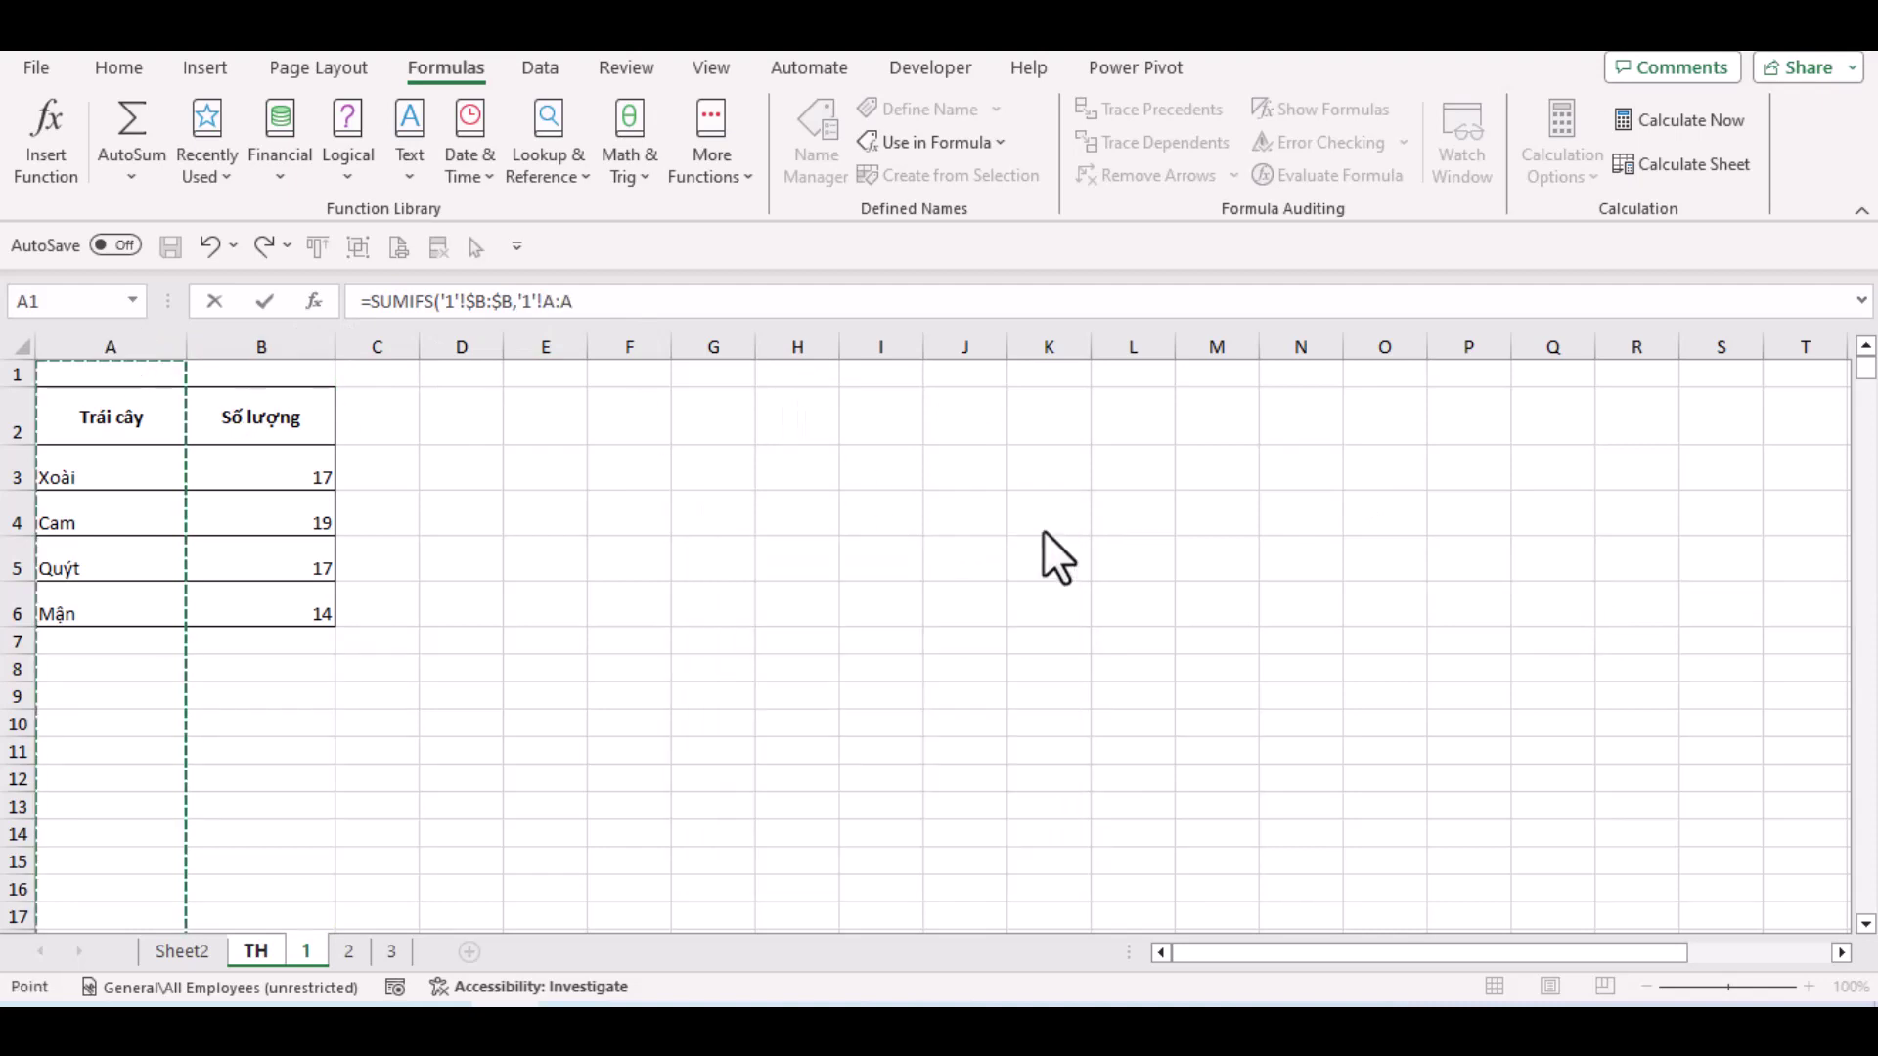
pyautogui.click(626, 301)
pyautogui.press('F4')
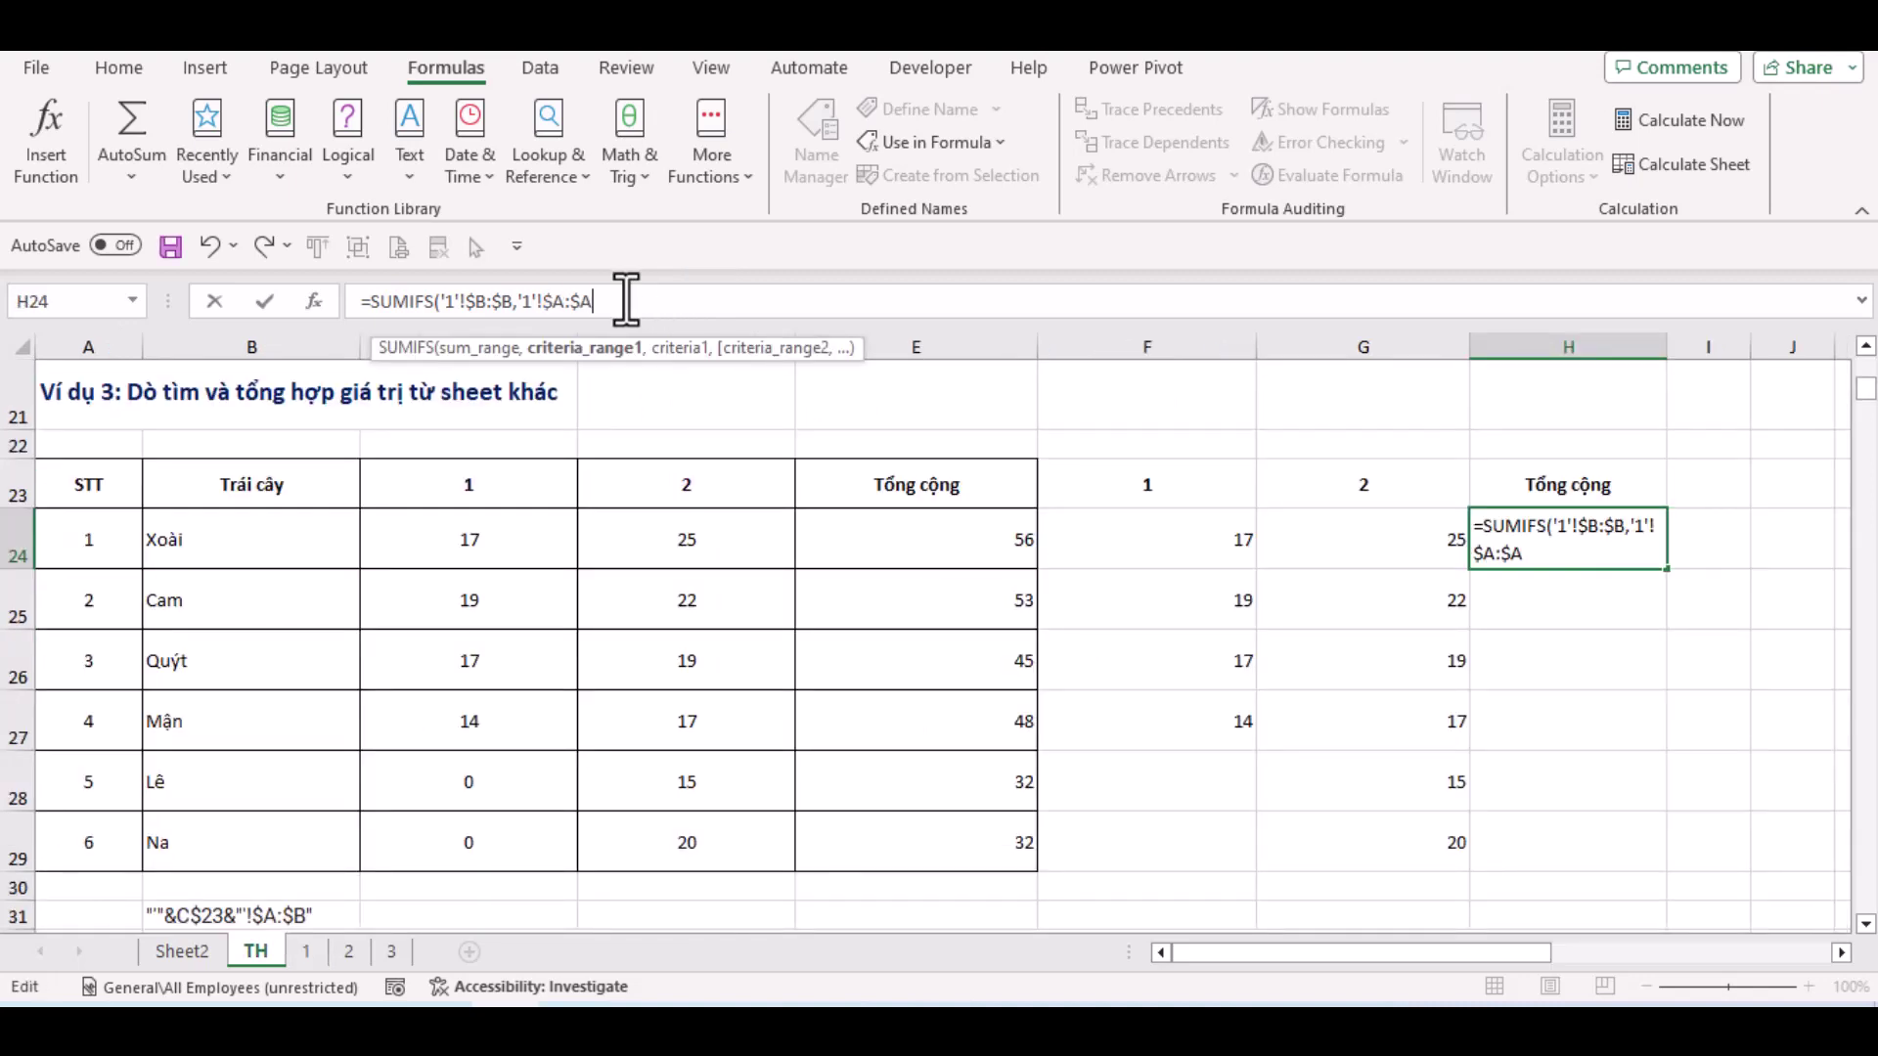
pyautogui.write(',')
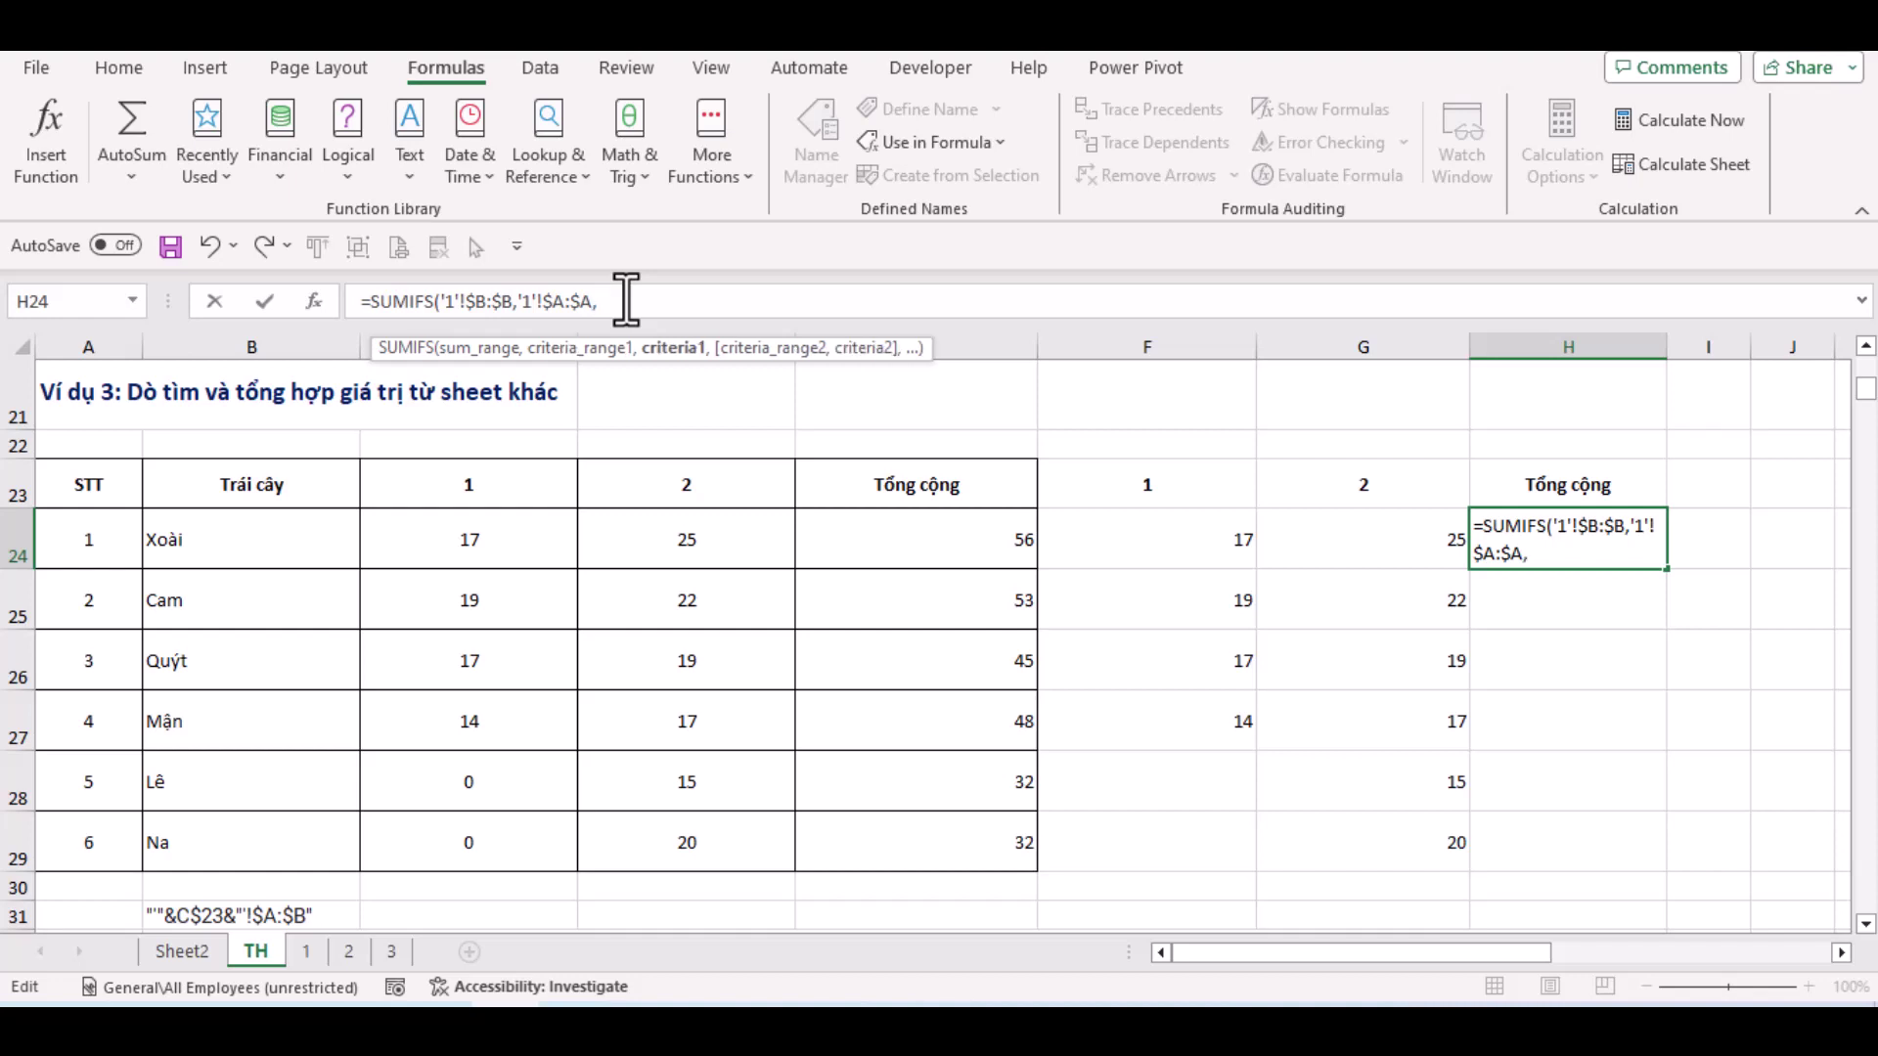
pyautogui.click(248, 534)
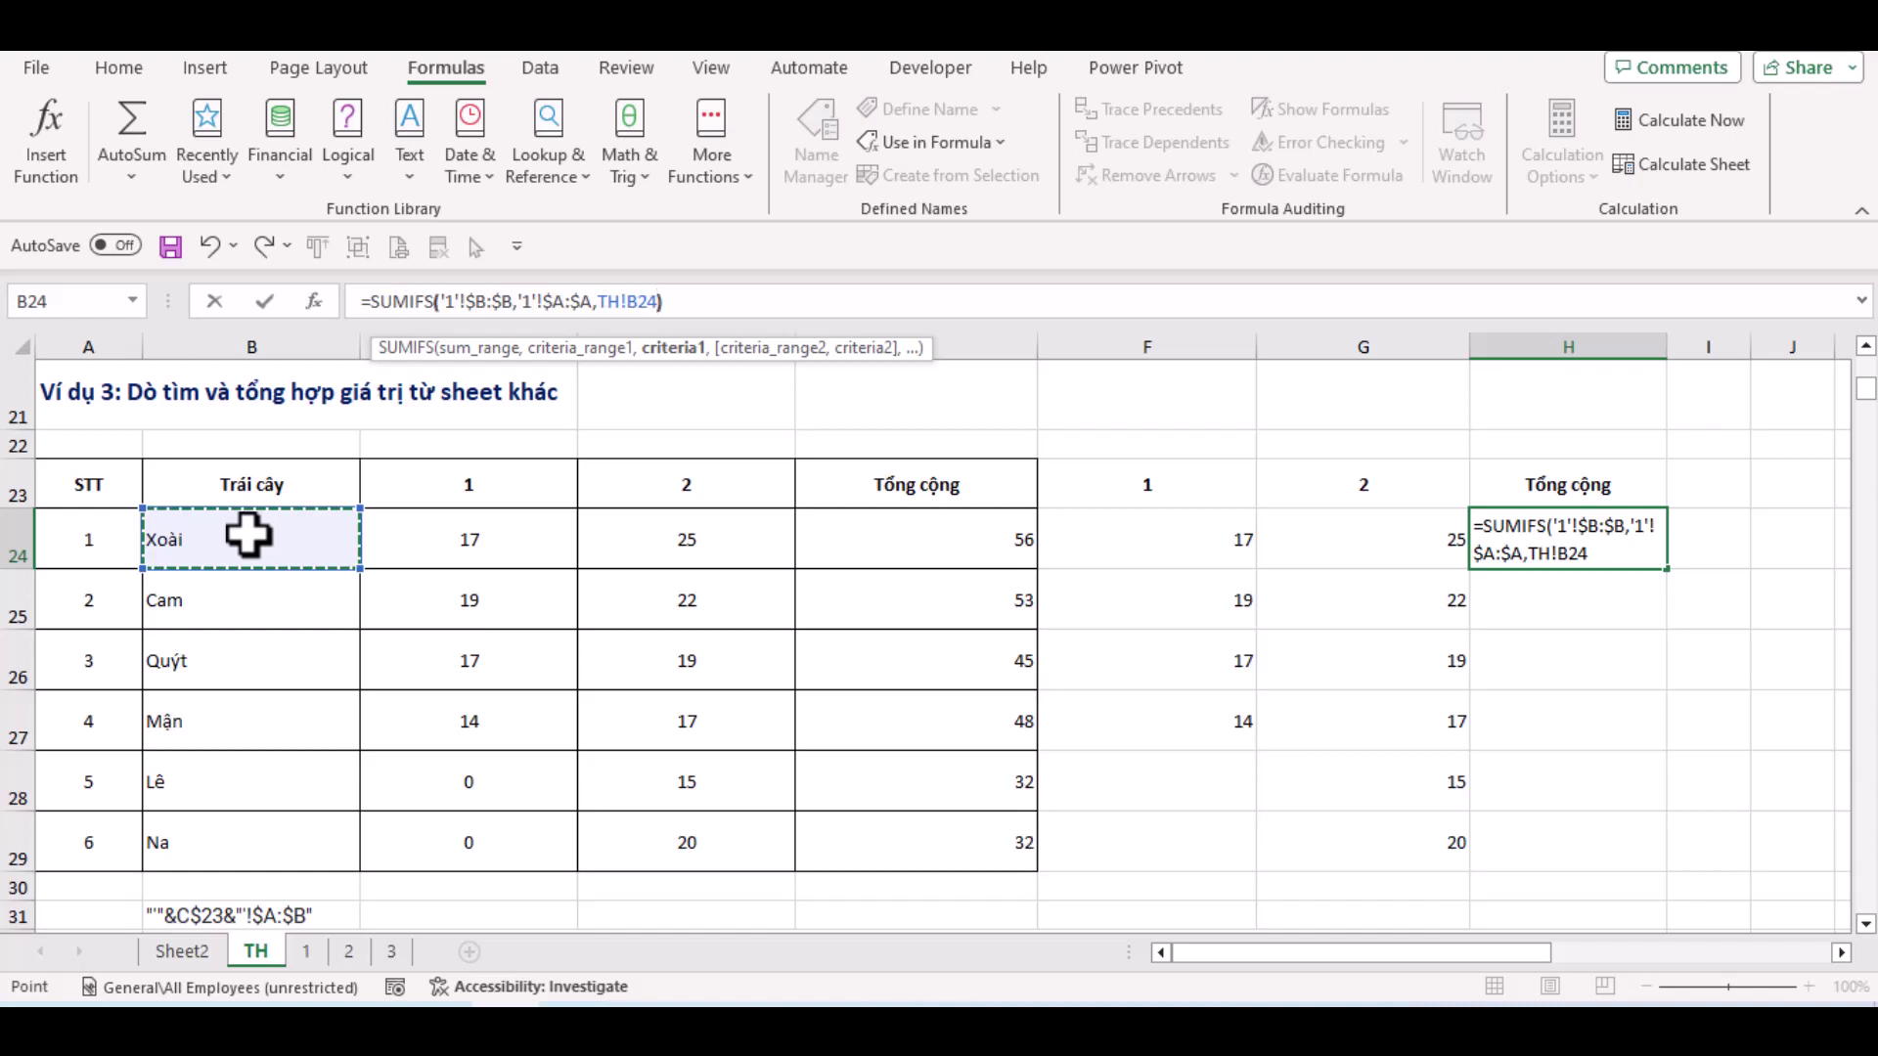
pyautogui.write(')')
pyautogui.press('Return')
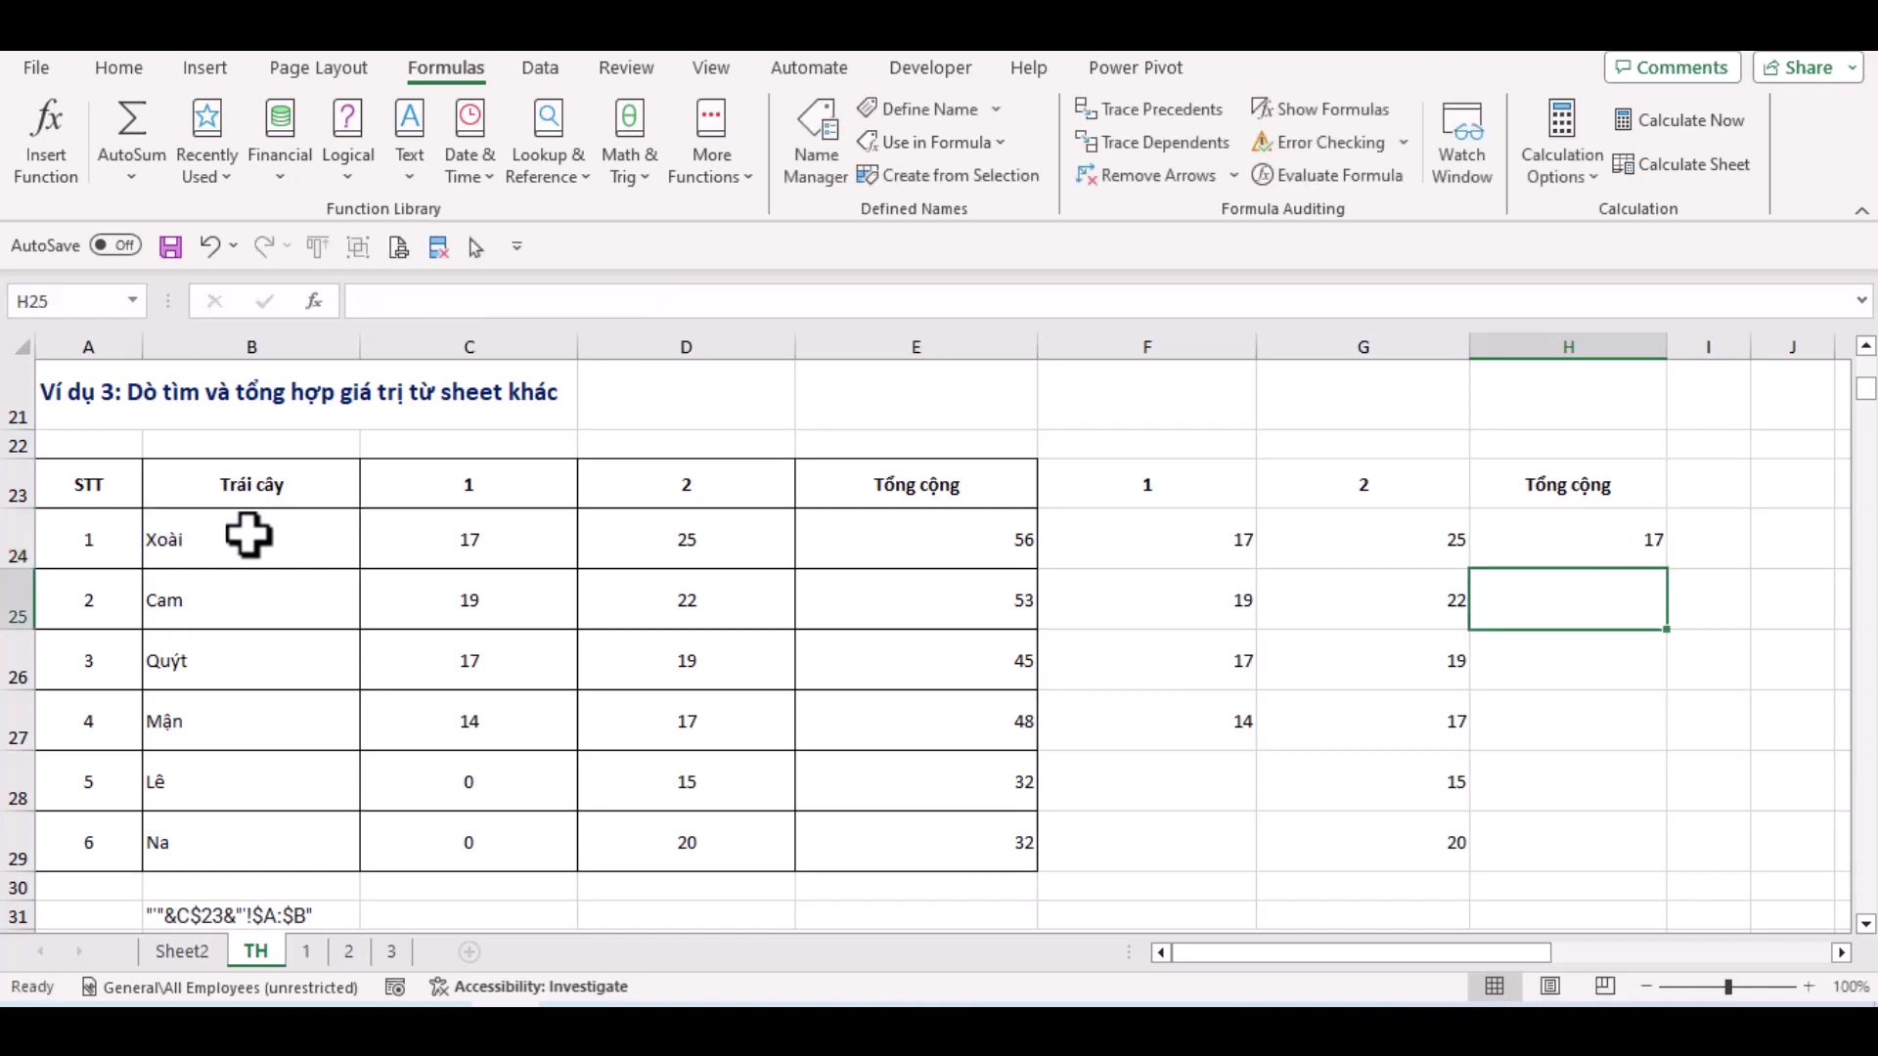
# Check the ranges in H24's SUMIFS formula and fill it down to H29
pyautogui.click(1653, 538)
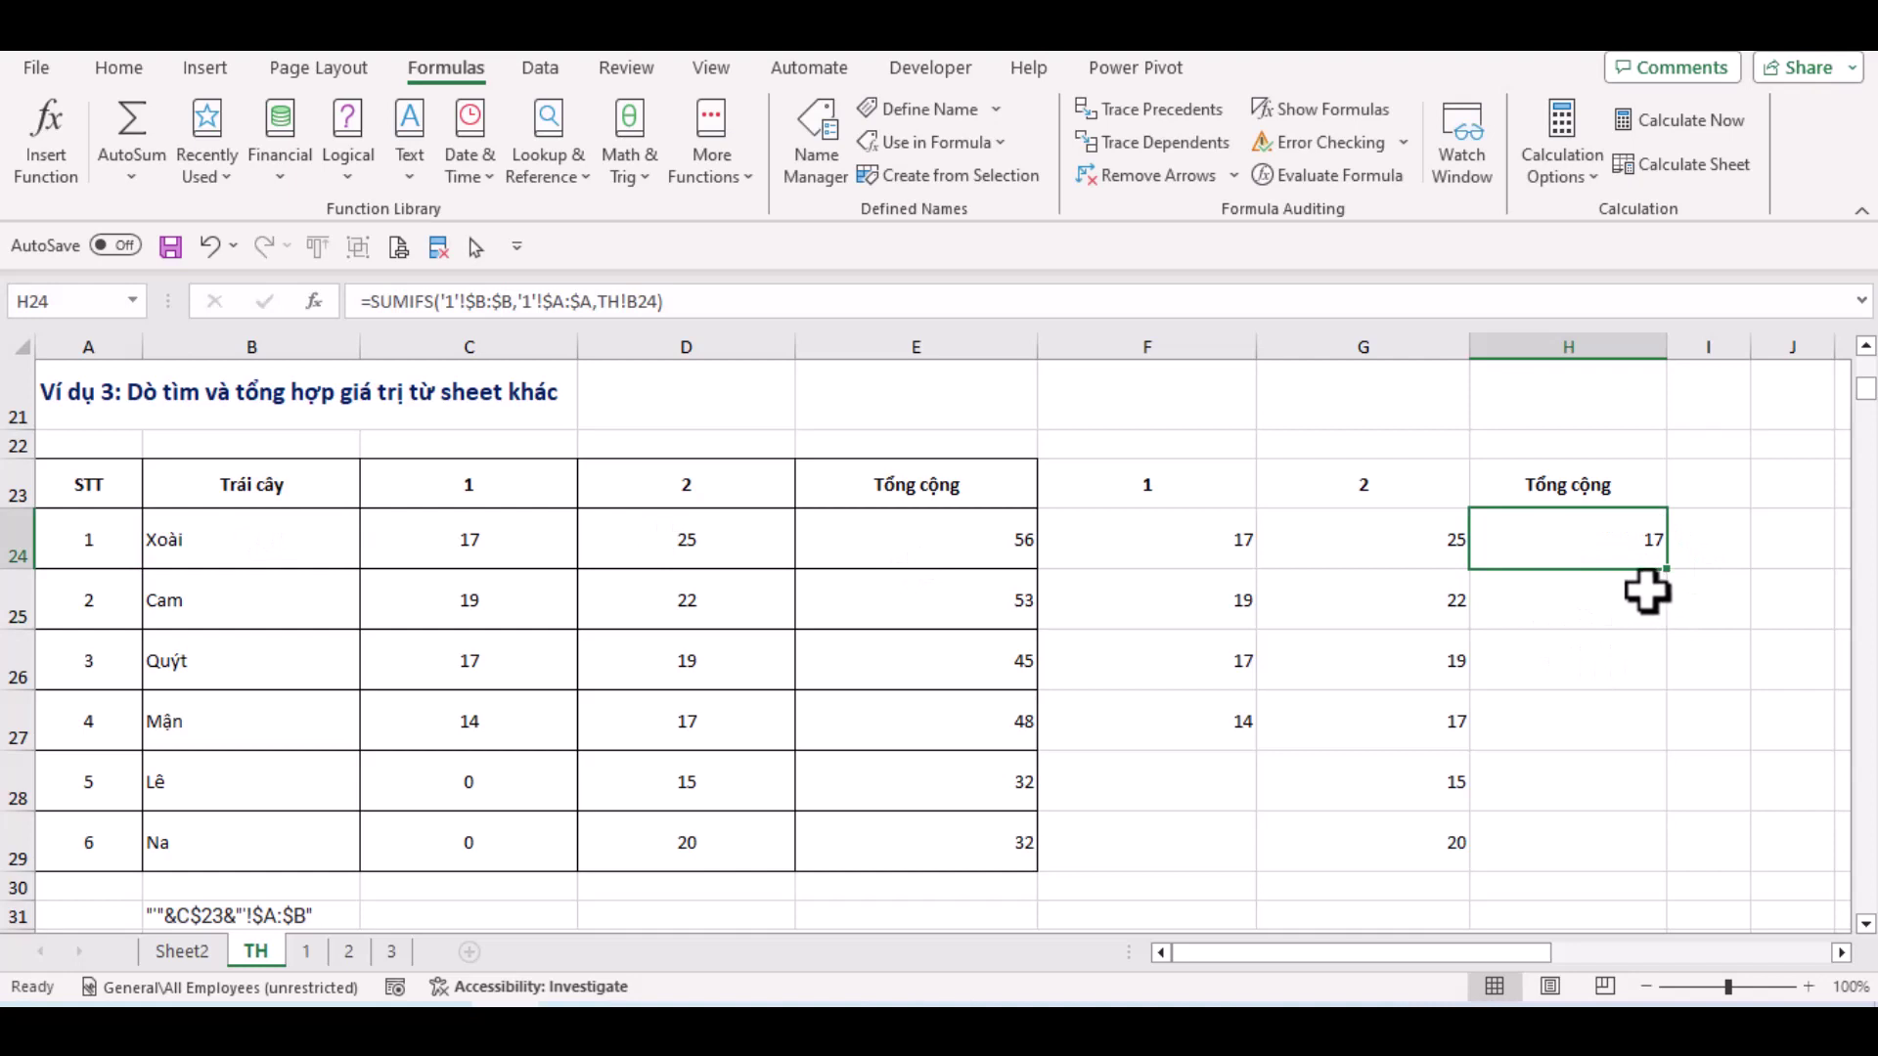
pyautogui.moveTo(450, 301); pyautogui.dragTo(598, 301)
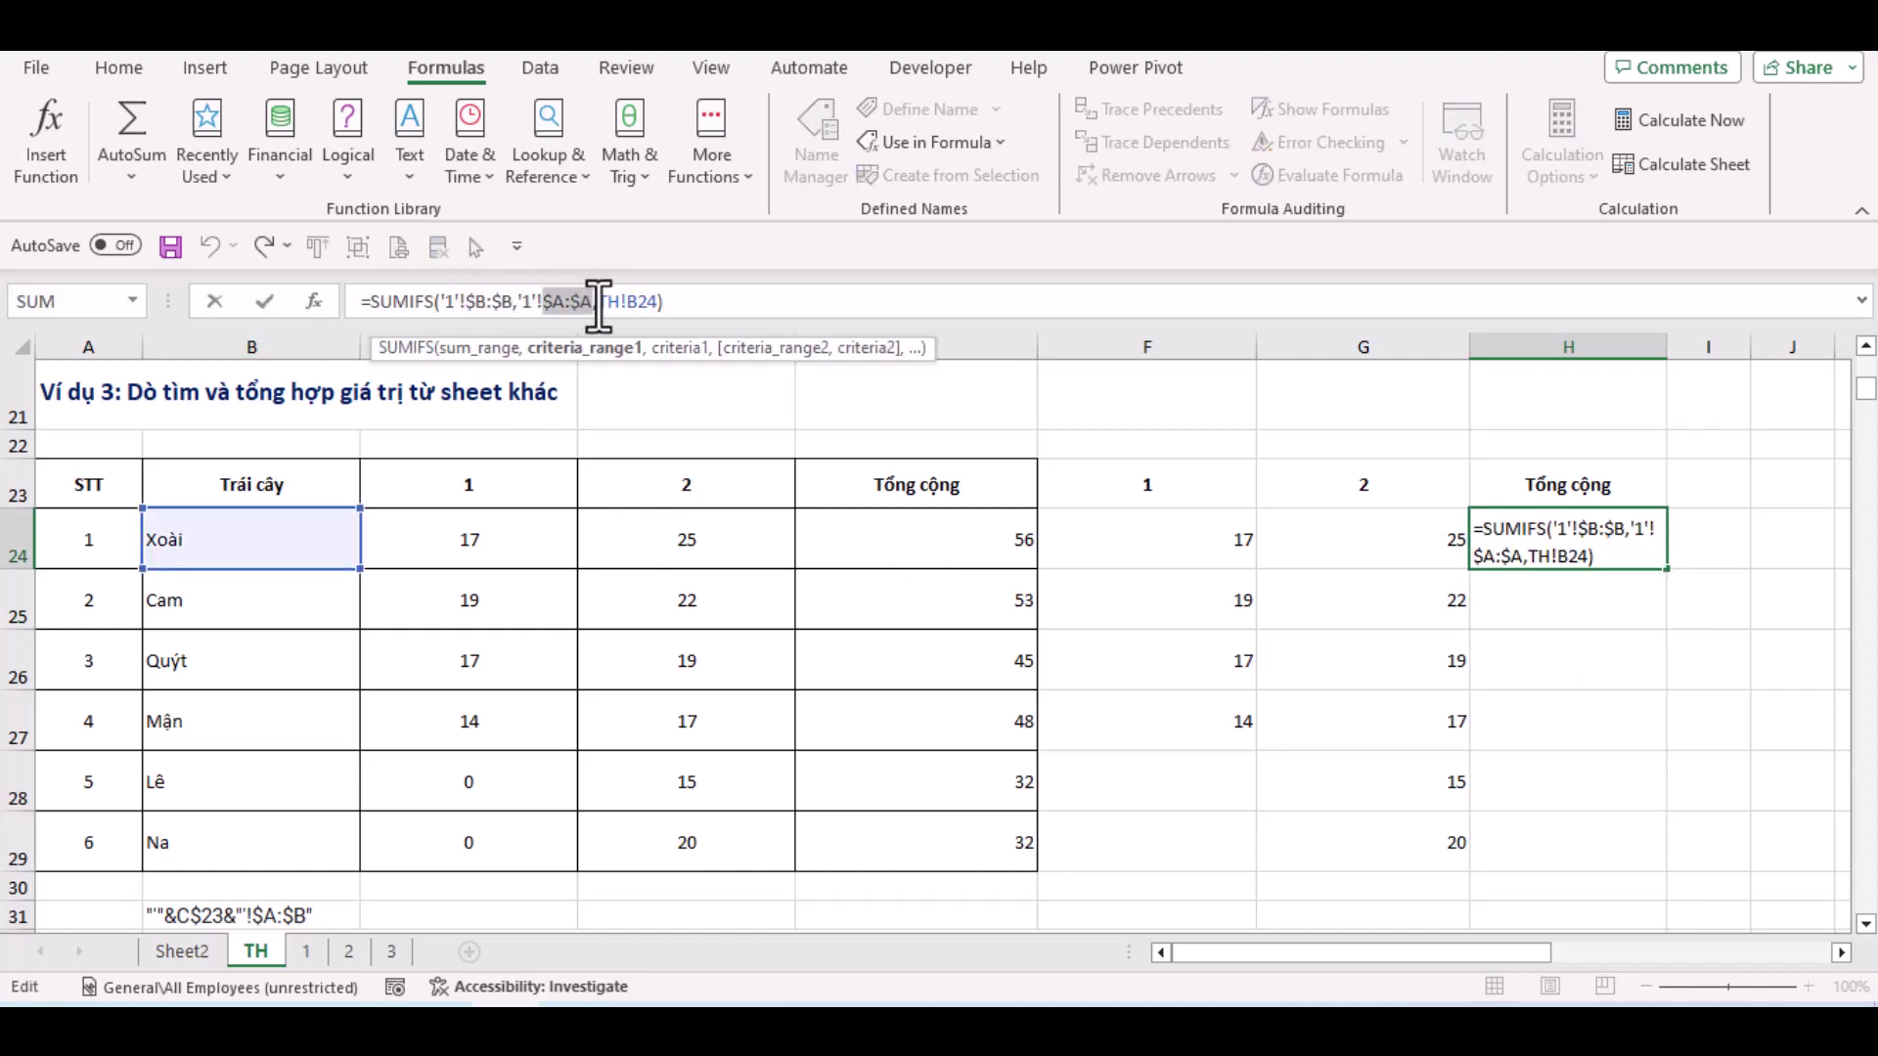
pyautogui.press('Return')
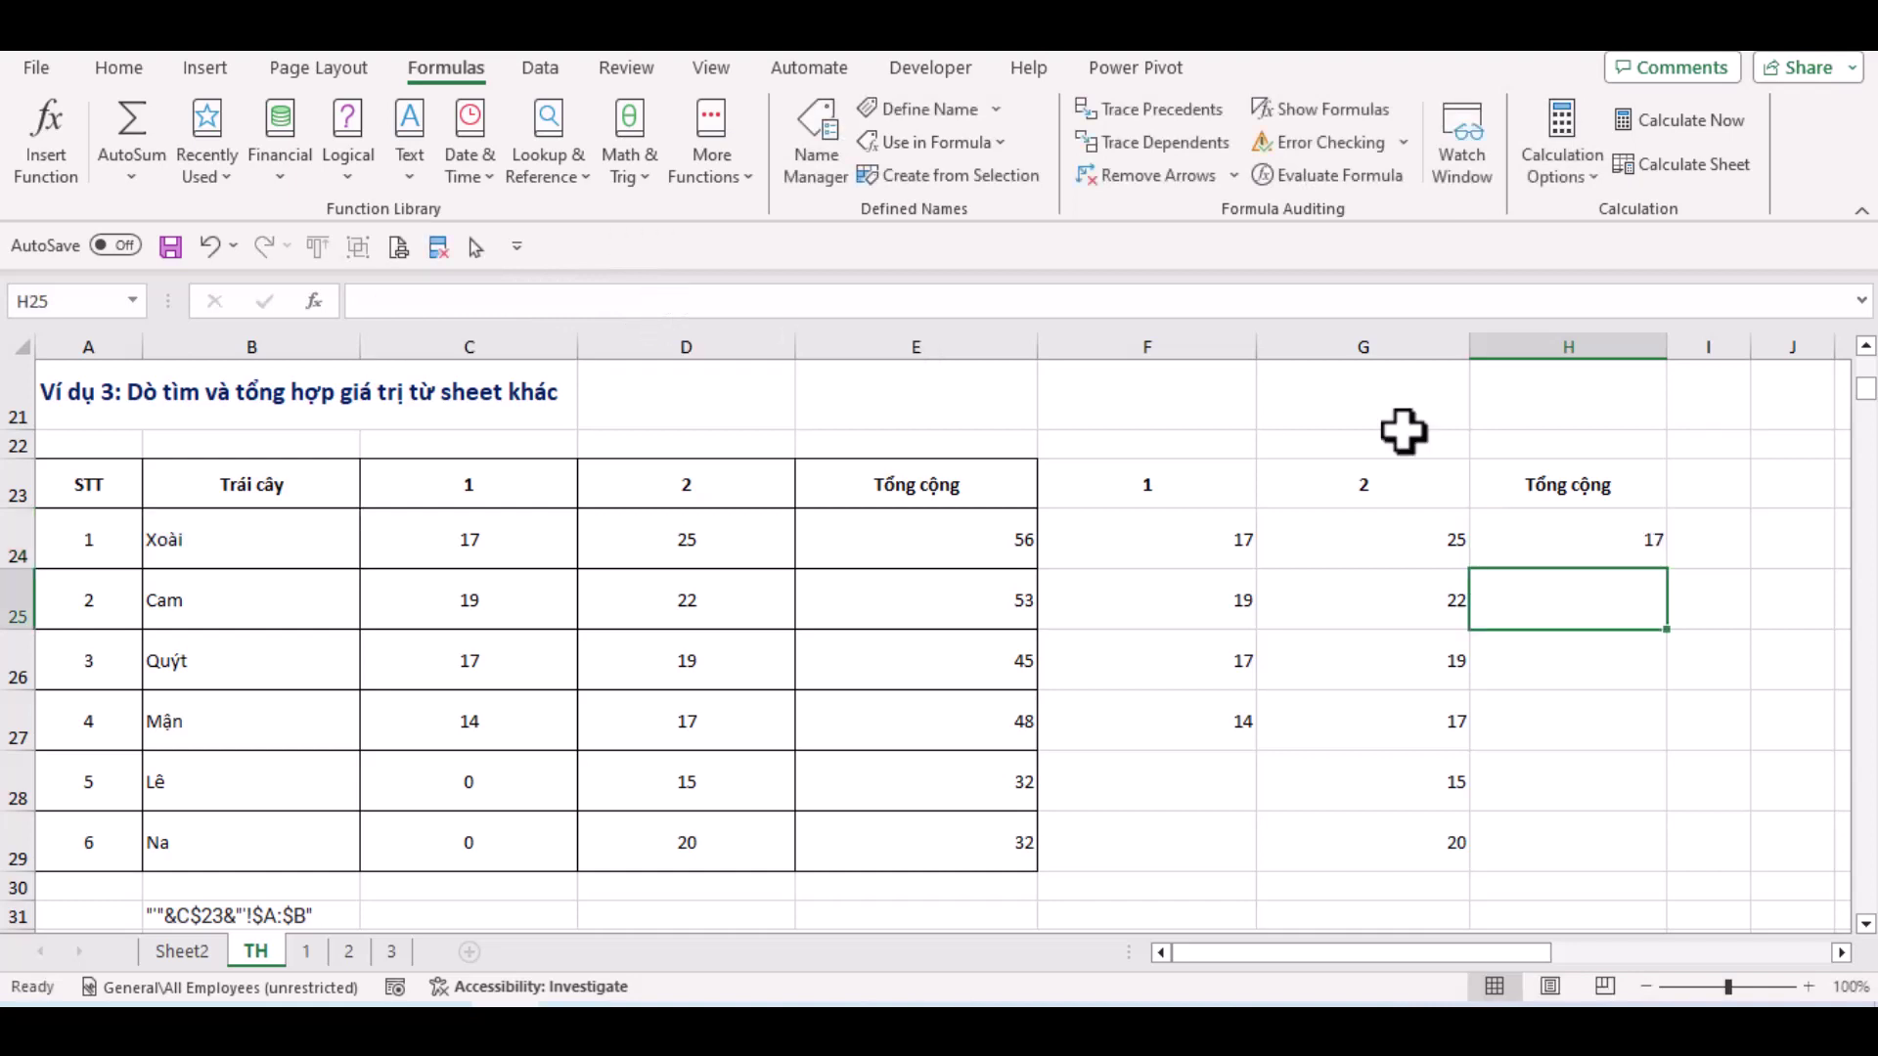
pyautogui.click(1643, 548)
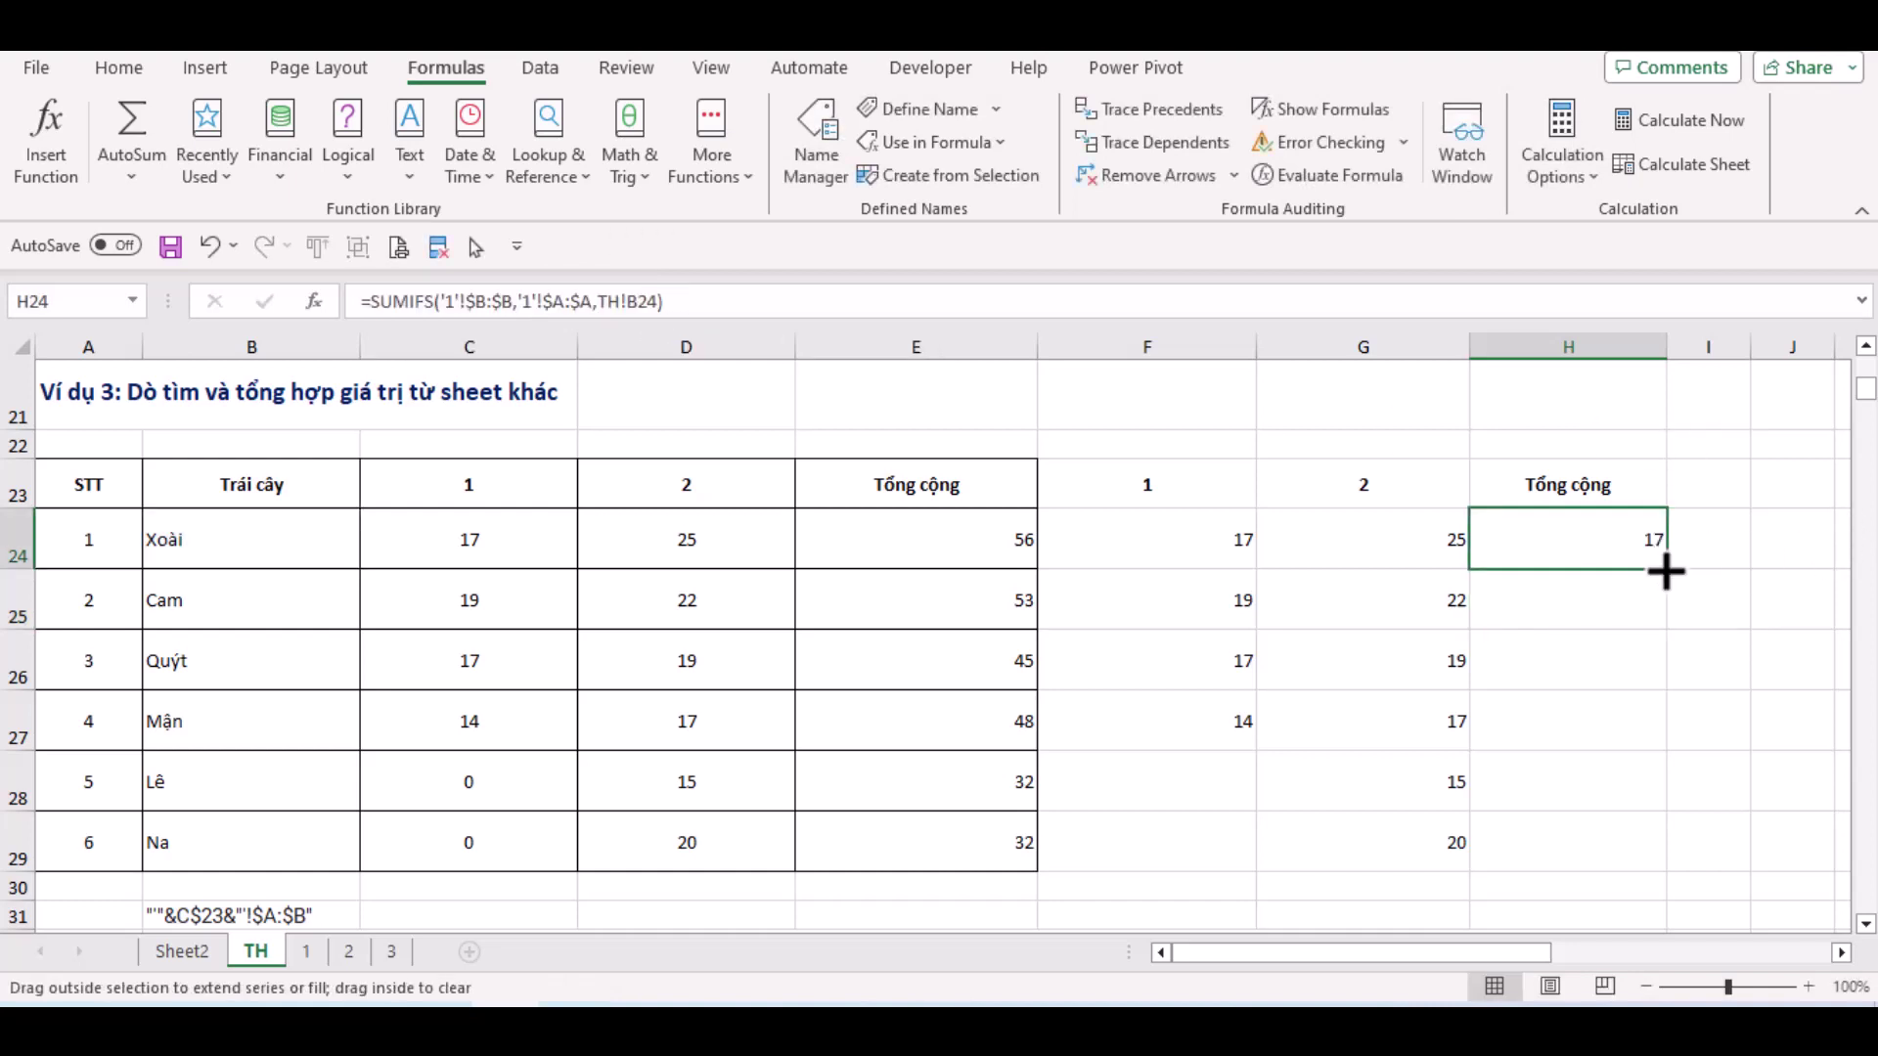
pyautogui.doubleClick(1666, 568)
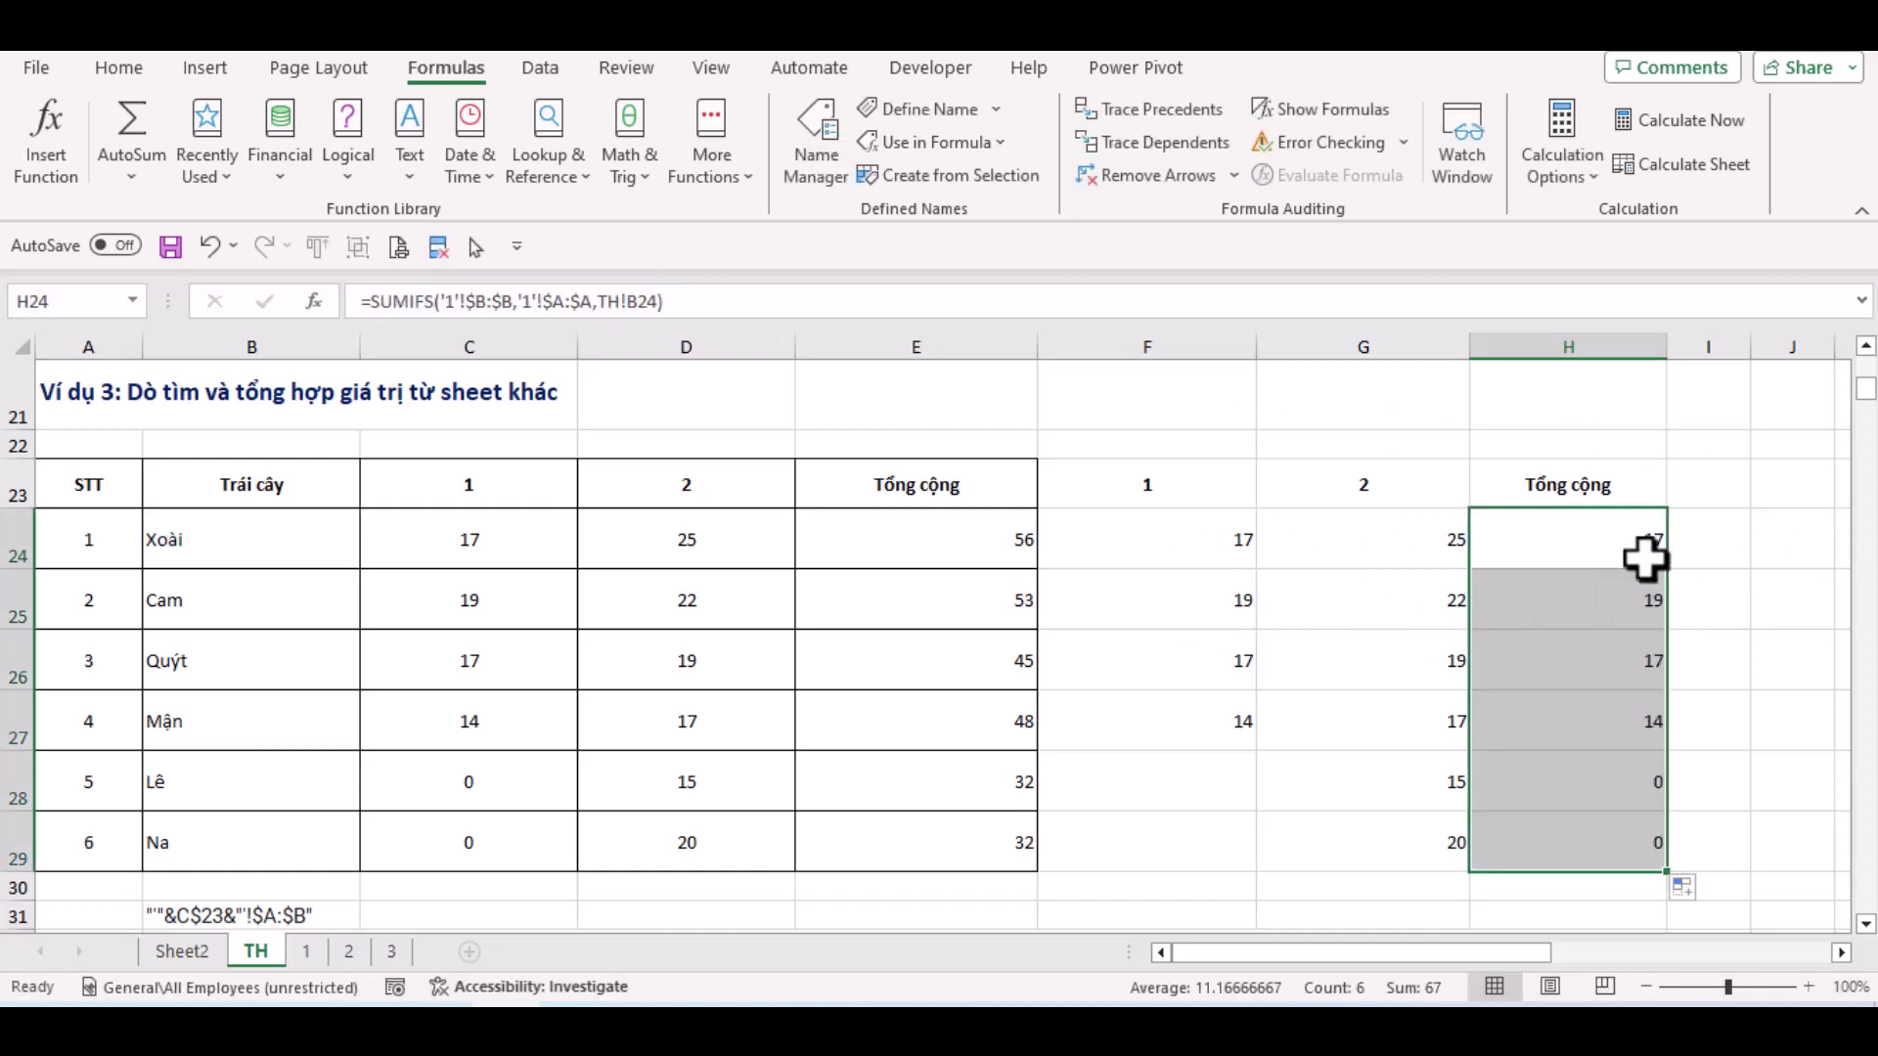
# Compare the totals in H24:H29 with sheet 1's quantities and H24's SUMIFS formula with the INDIRECT lookup in G24
pyautogui.moveTo(1597, 548); pyautogui.dragTo(1597, 827)
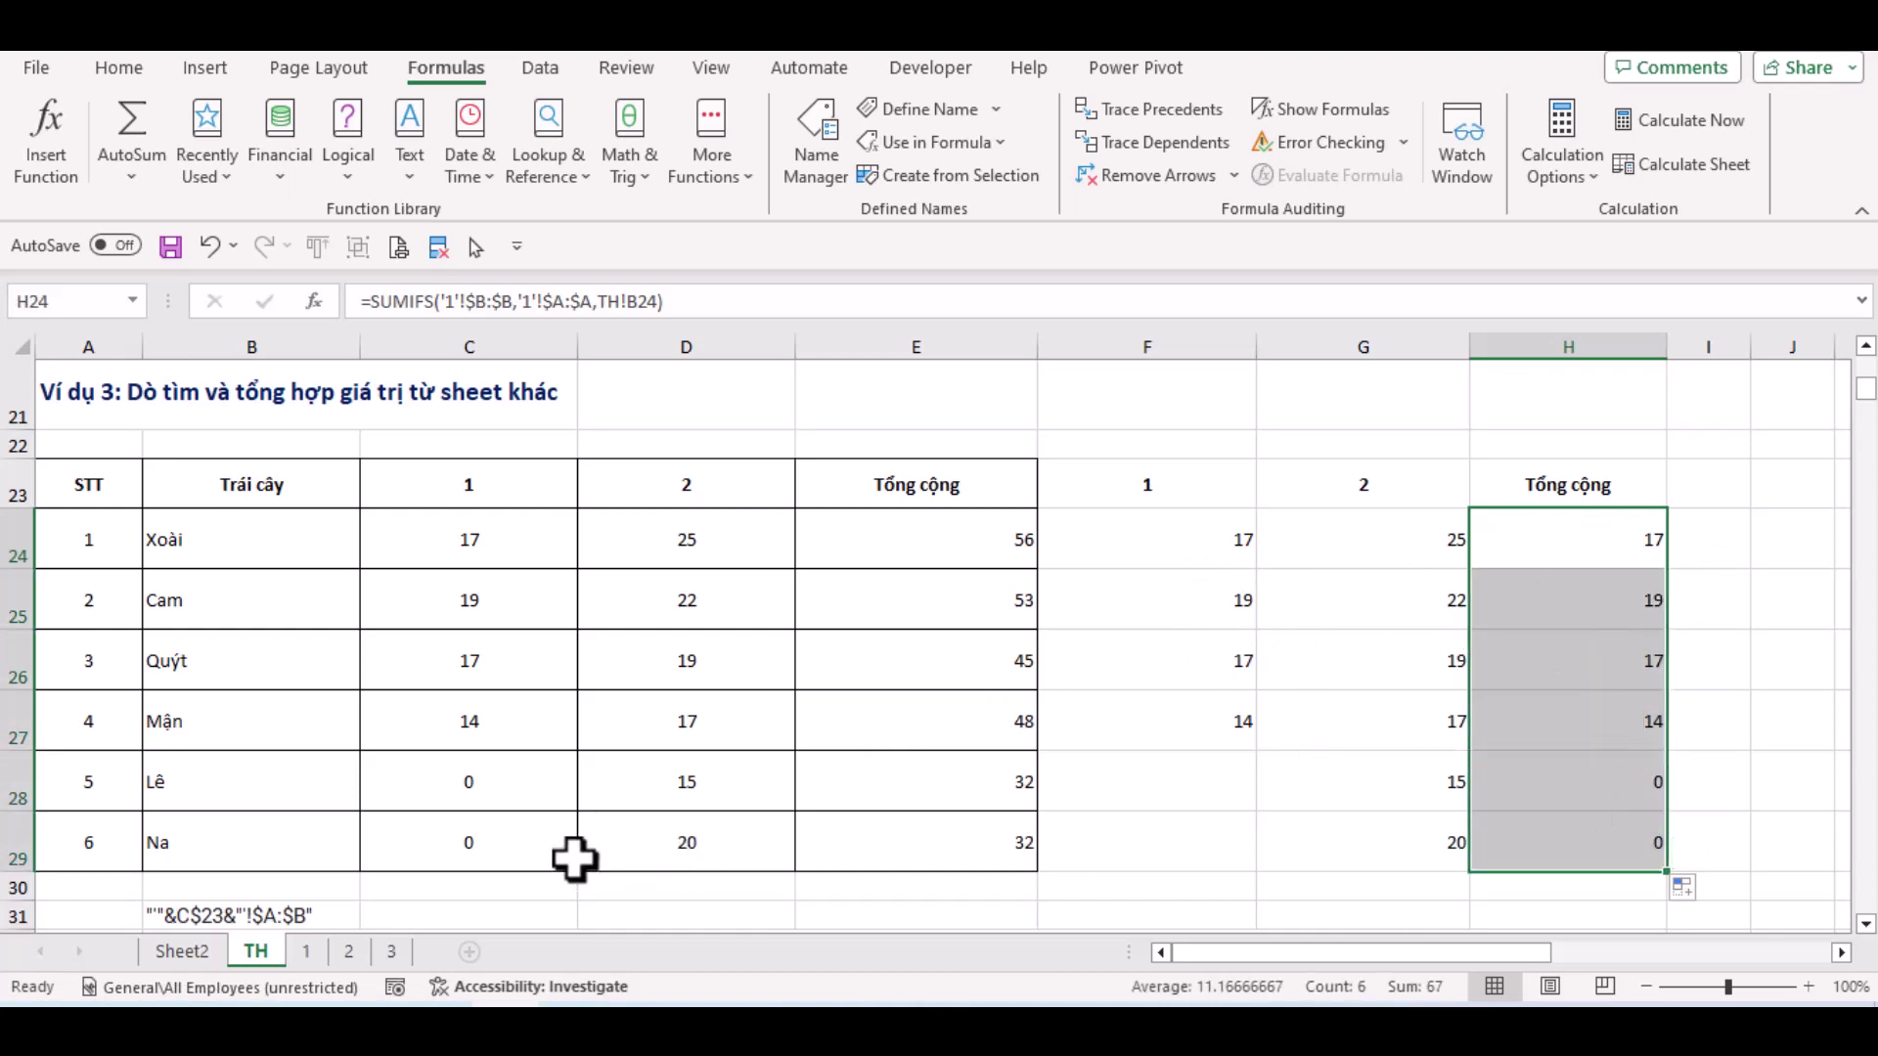
pyautogui.click(306, 949)
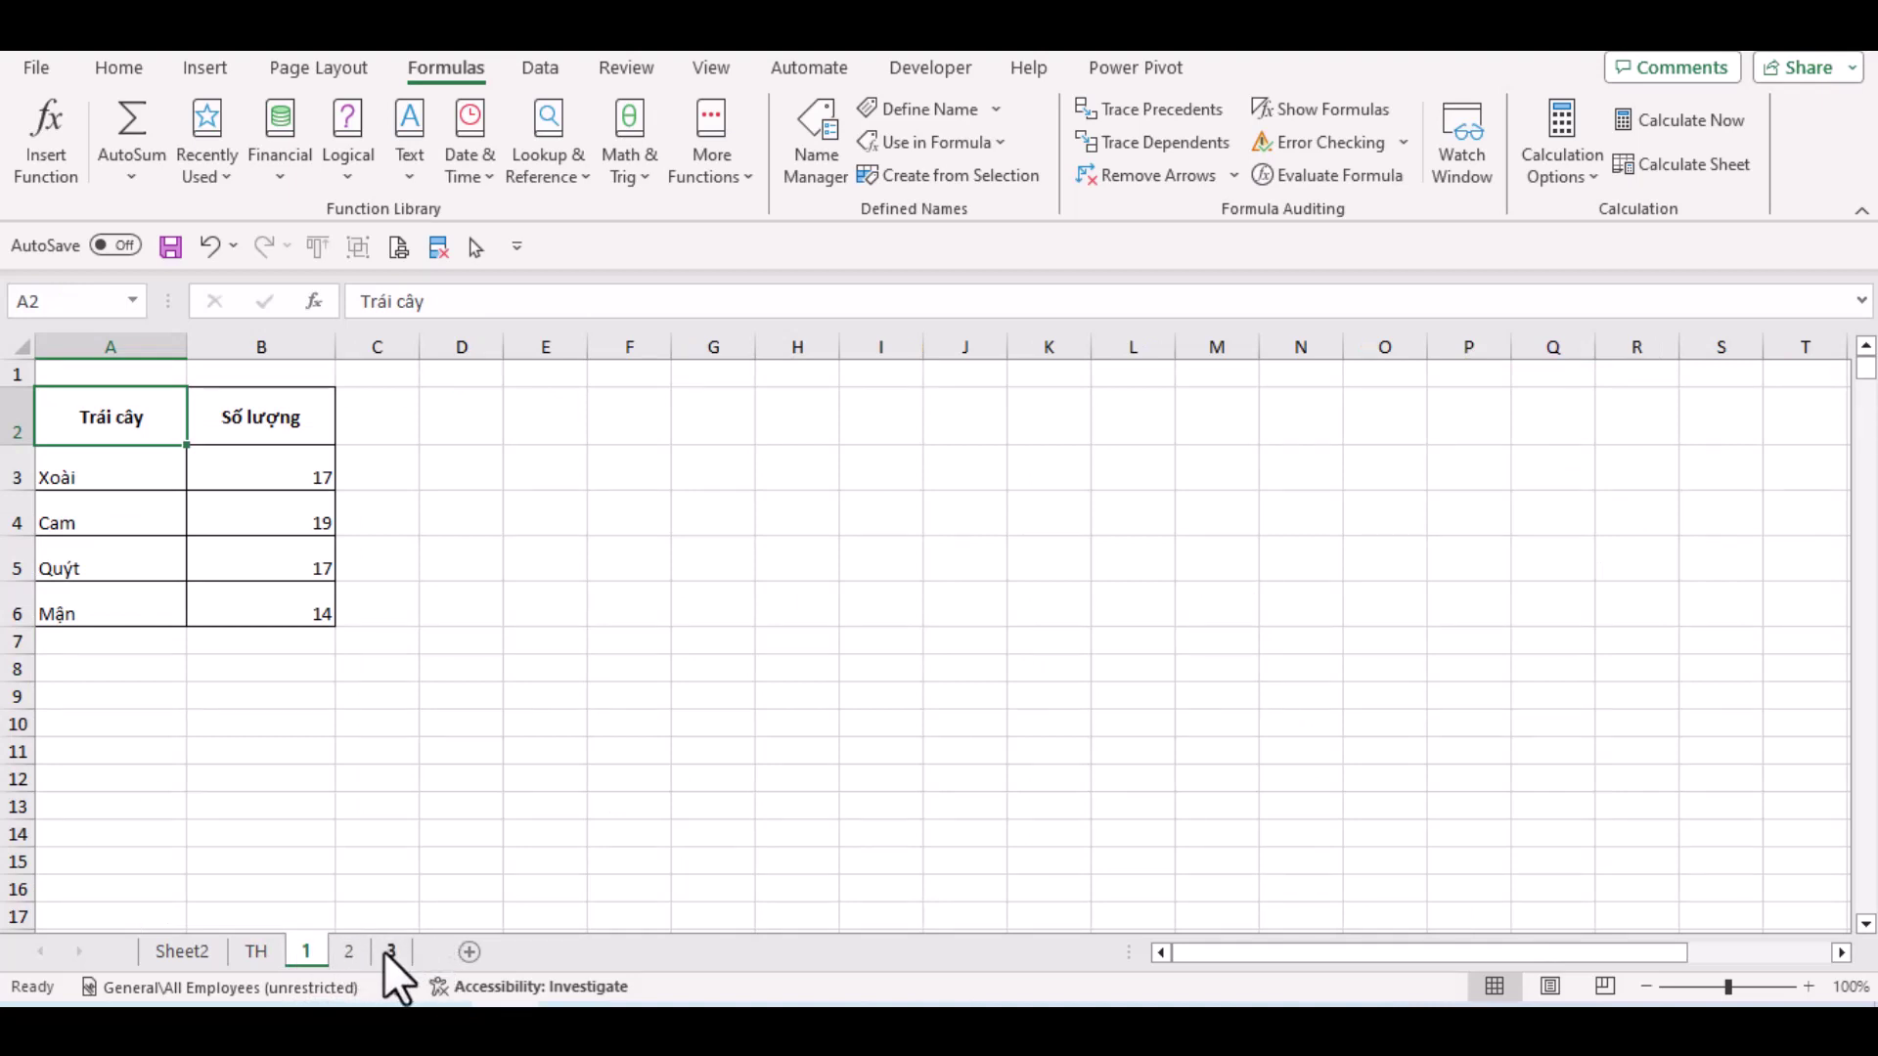
pyautogui.click(273, 949)
pyautogui.click(1604, 547)
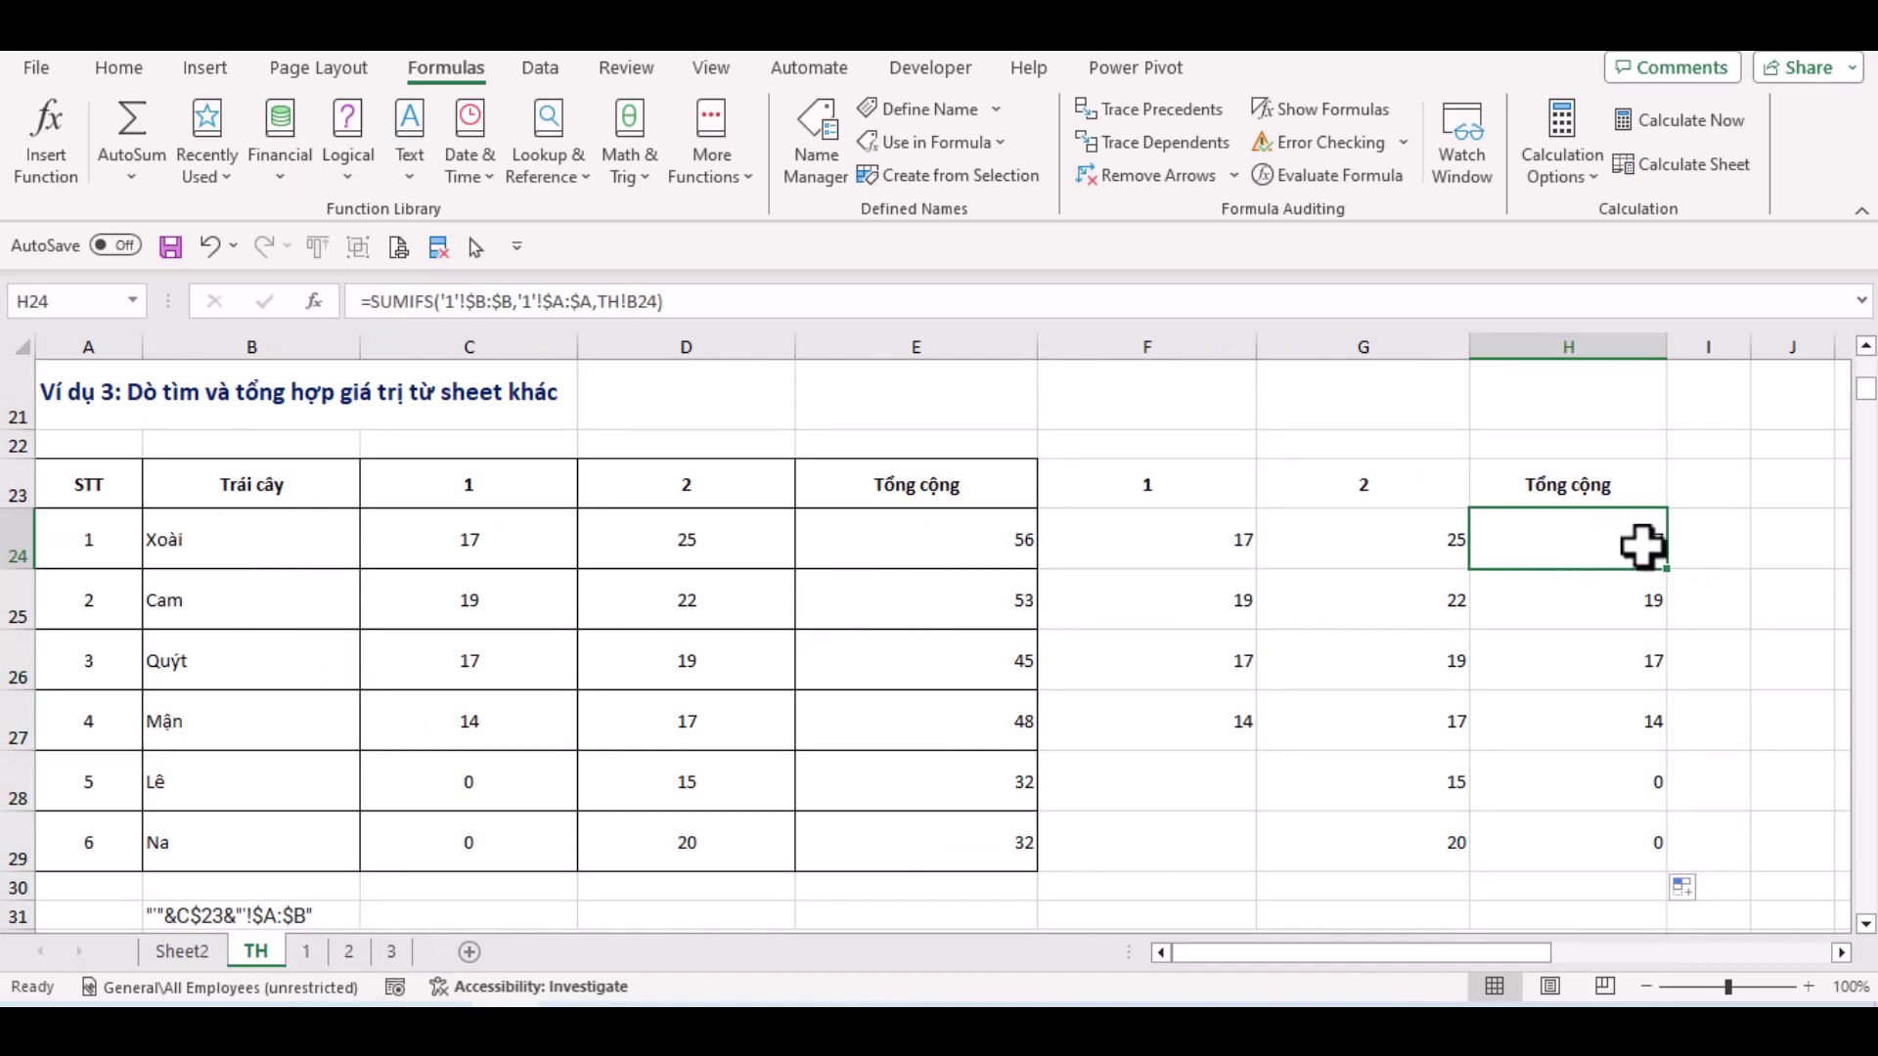
pyautogui.click(1617, 601)
pyautogui.click(1611, 545)
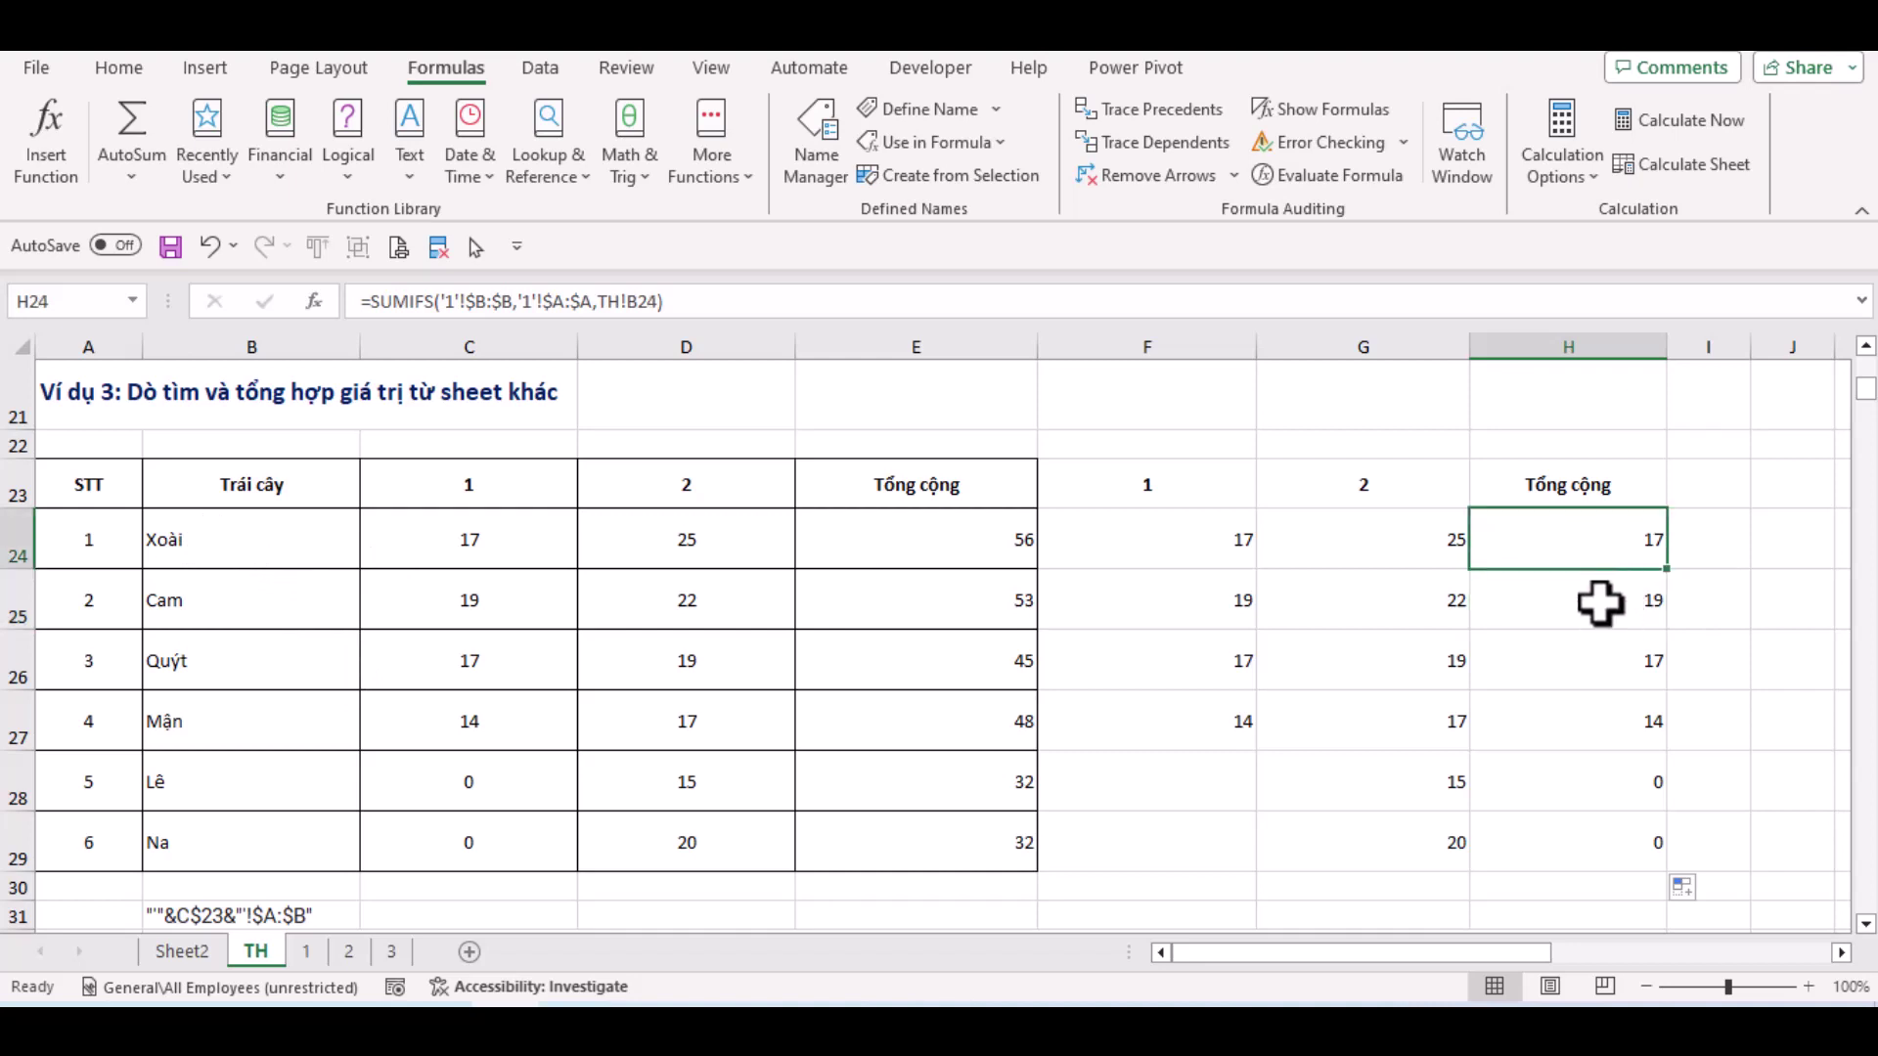
pyautogui.click(1597, 600)
pyautogui.click(1569, 539)
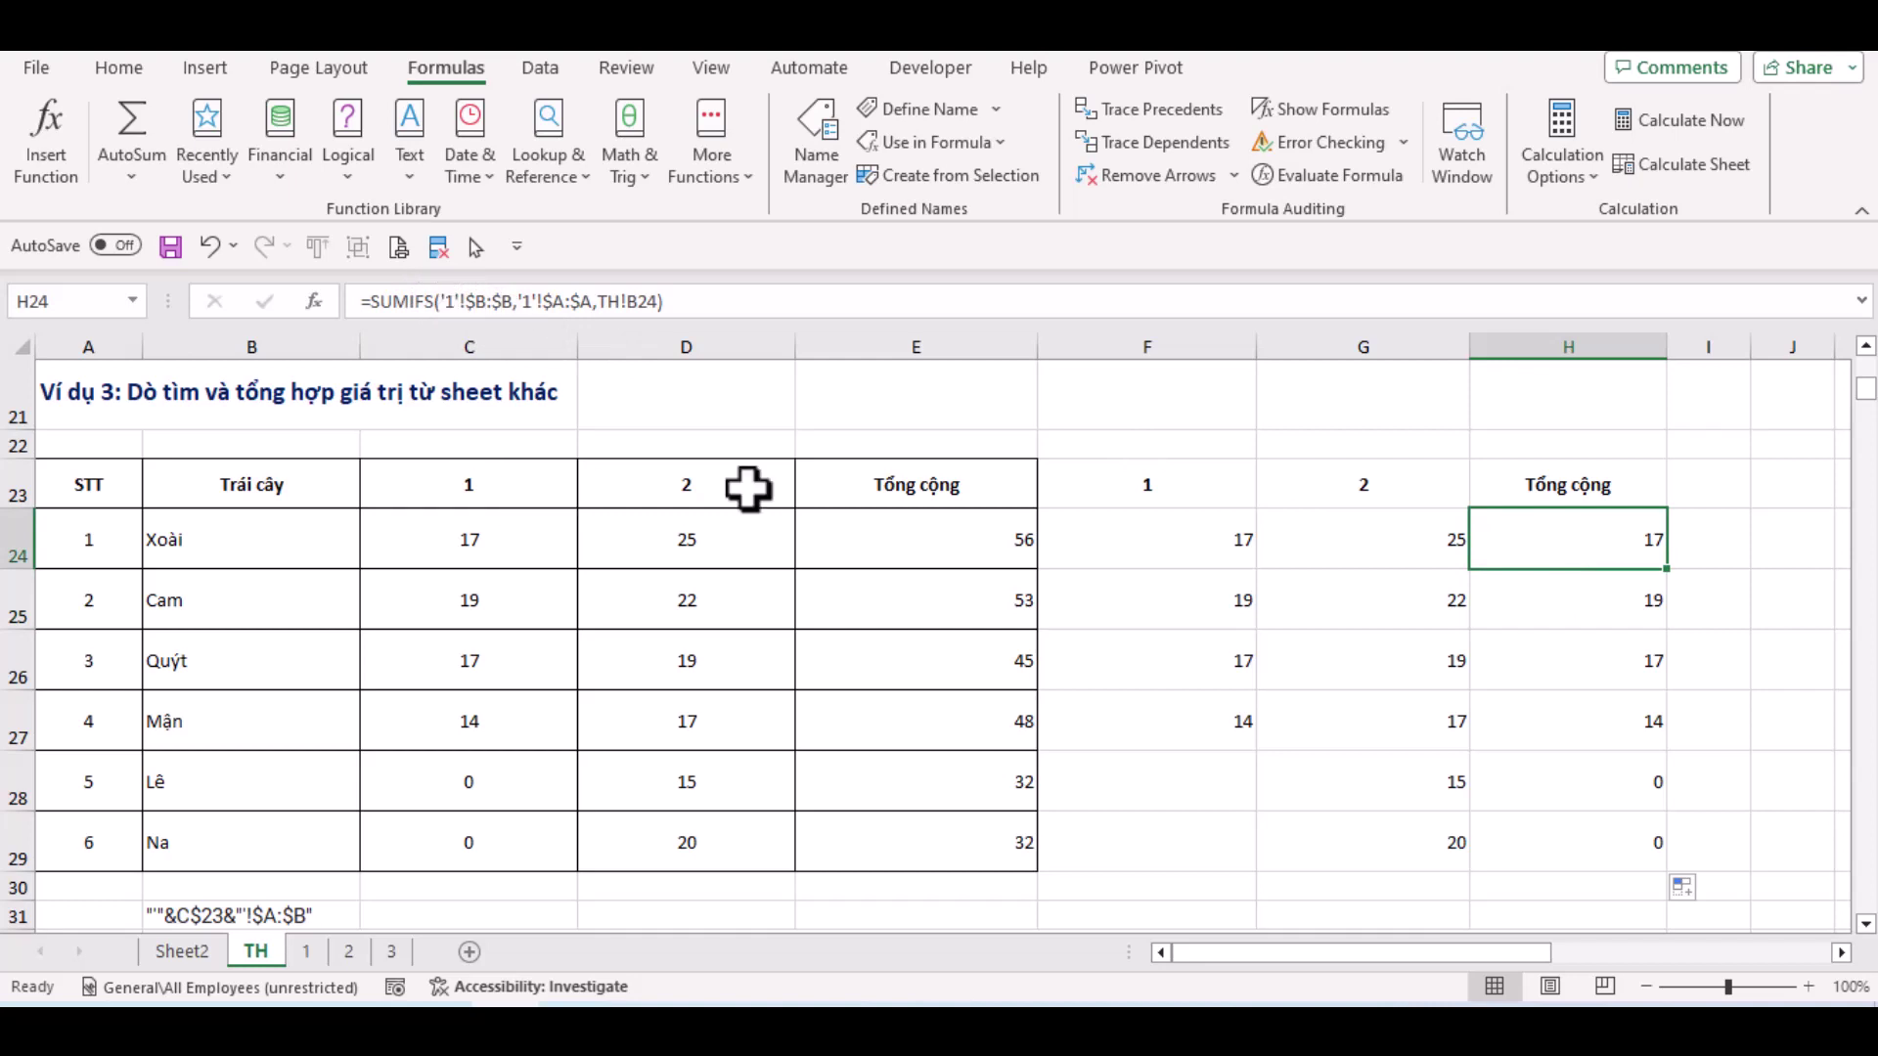
pyautogui.click(1410, 541)
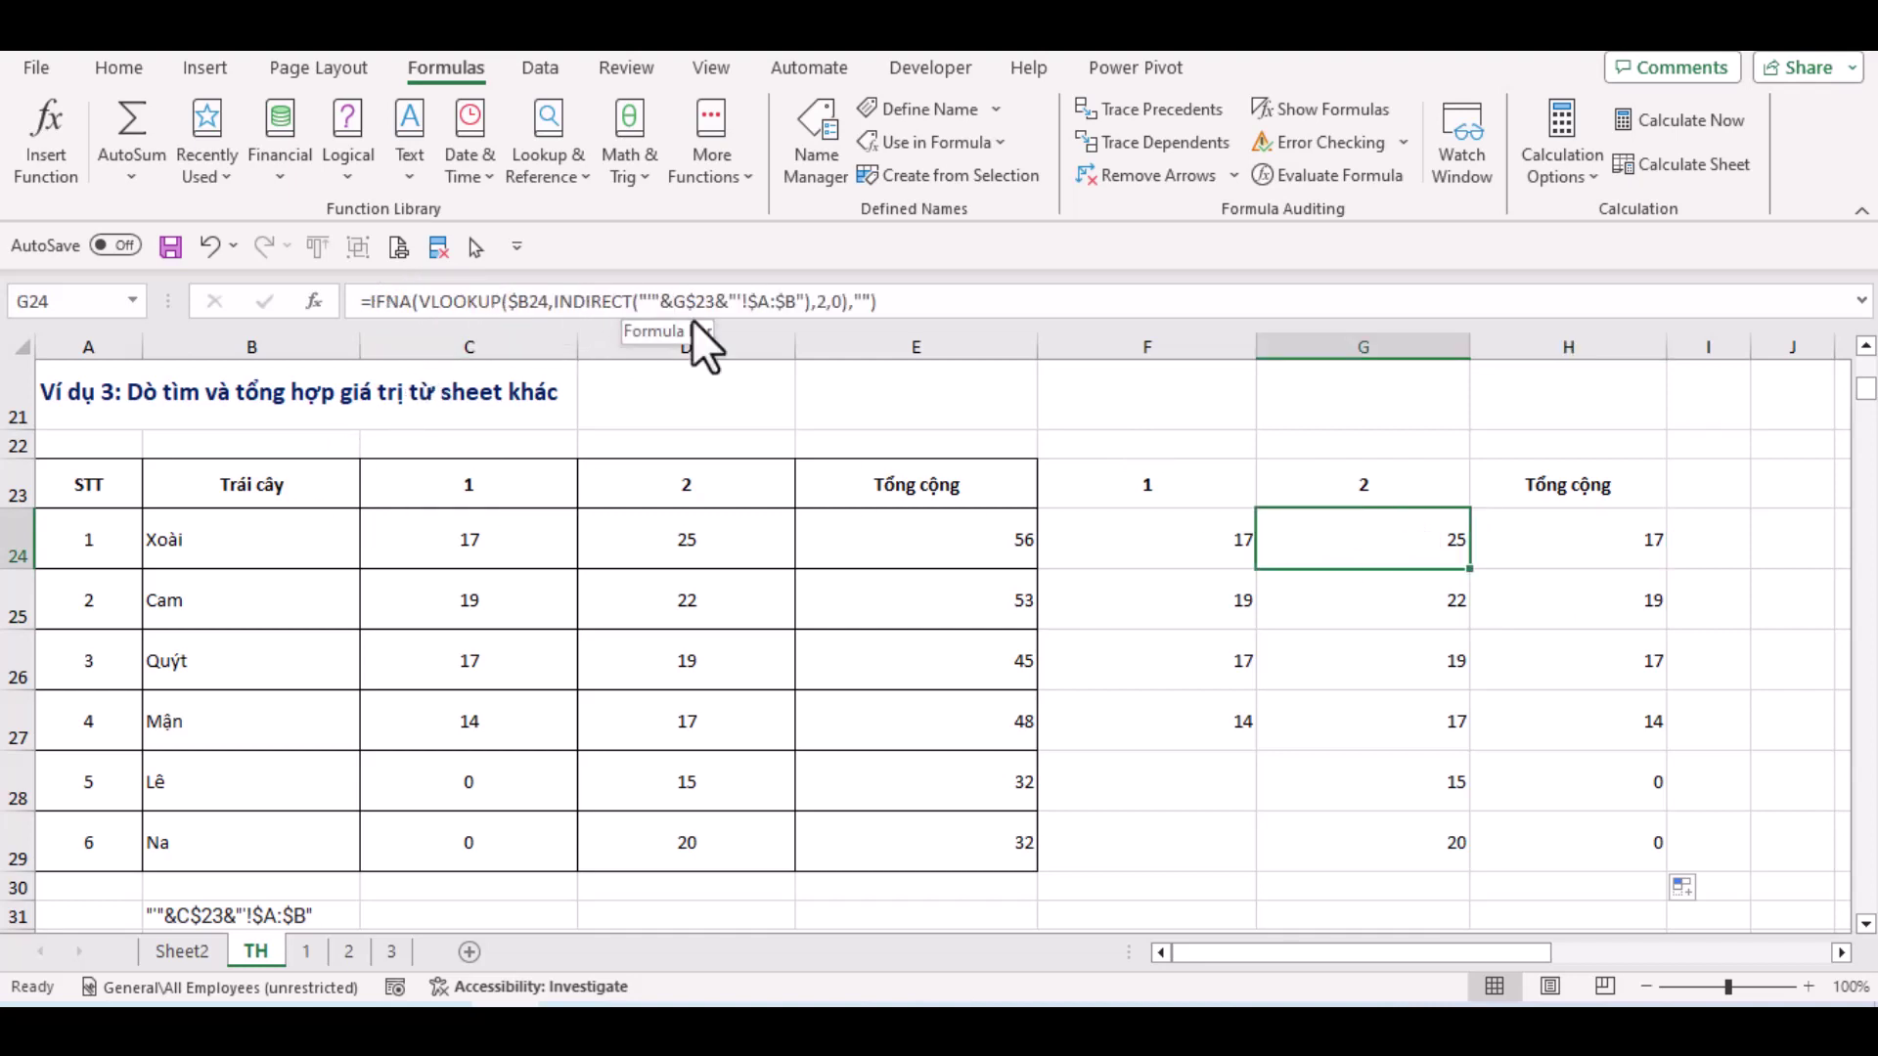
pyautogui.click(1534, 532)
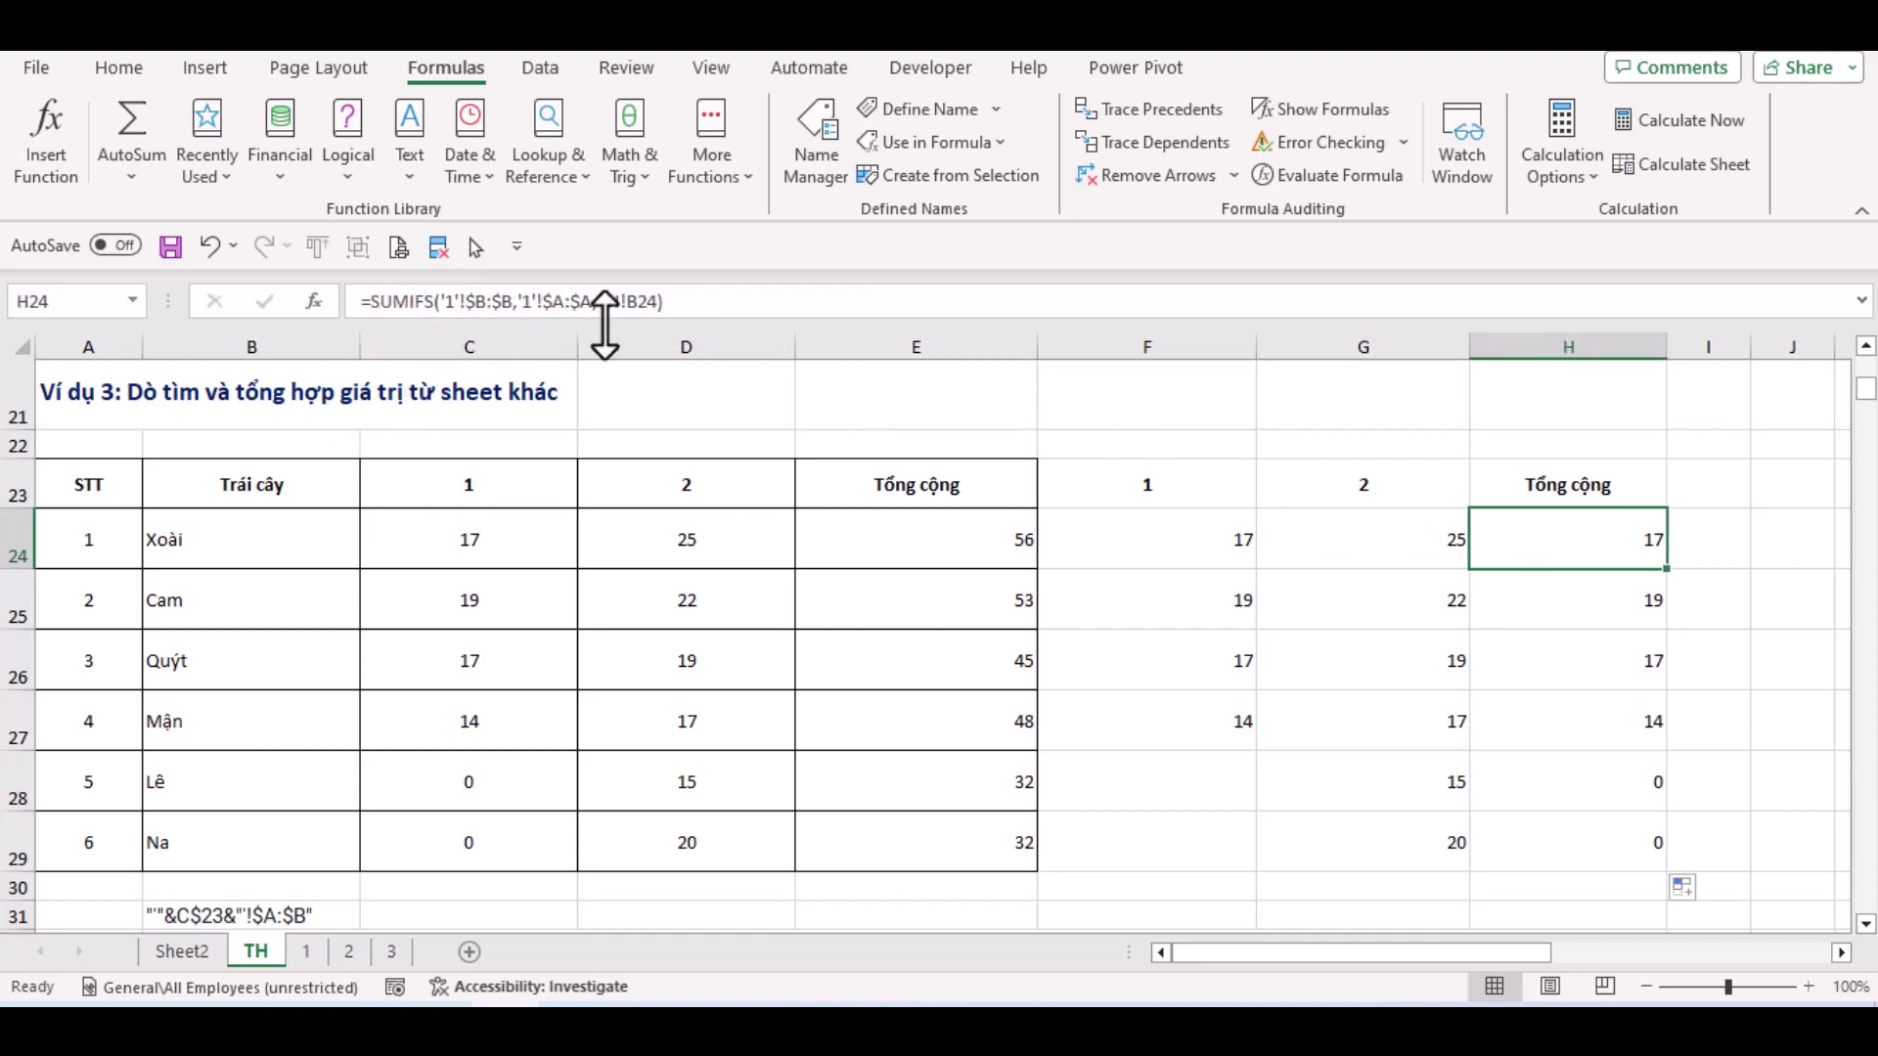
# Replace the sum range in H24's SUMIFS formula with INDIRECT("'"&1&"'!$B:$B")
pyautogui.click(459, 302)
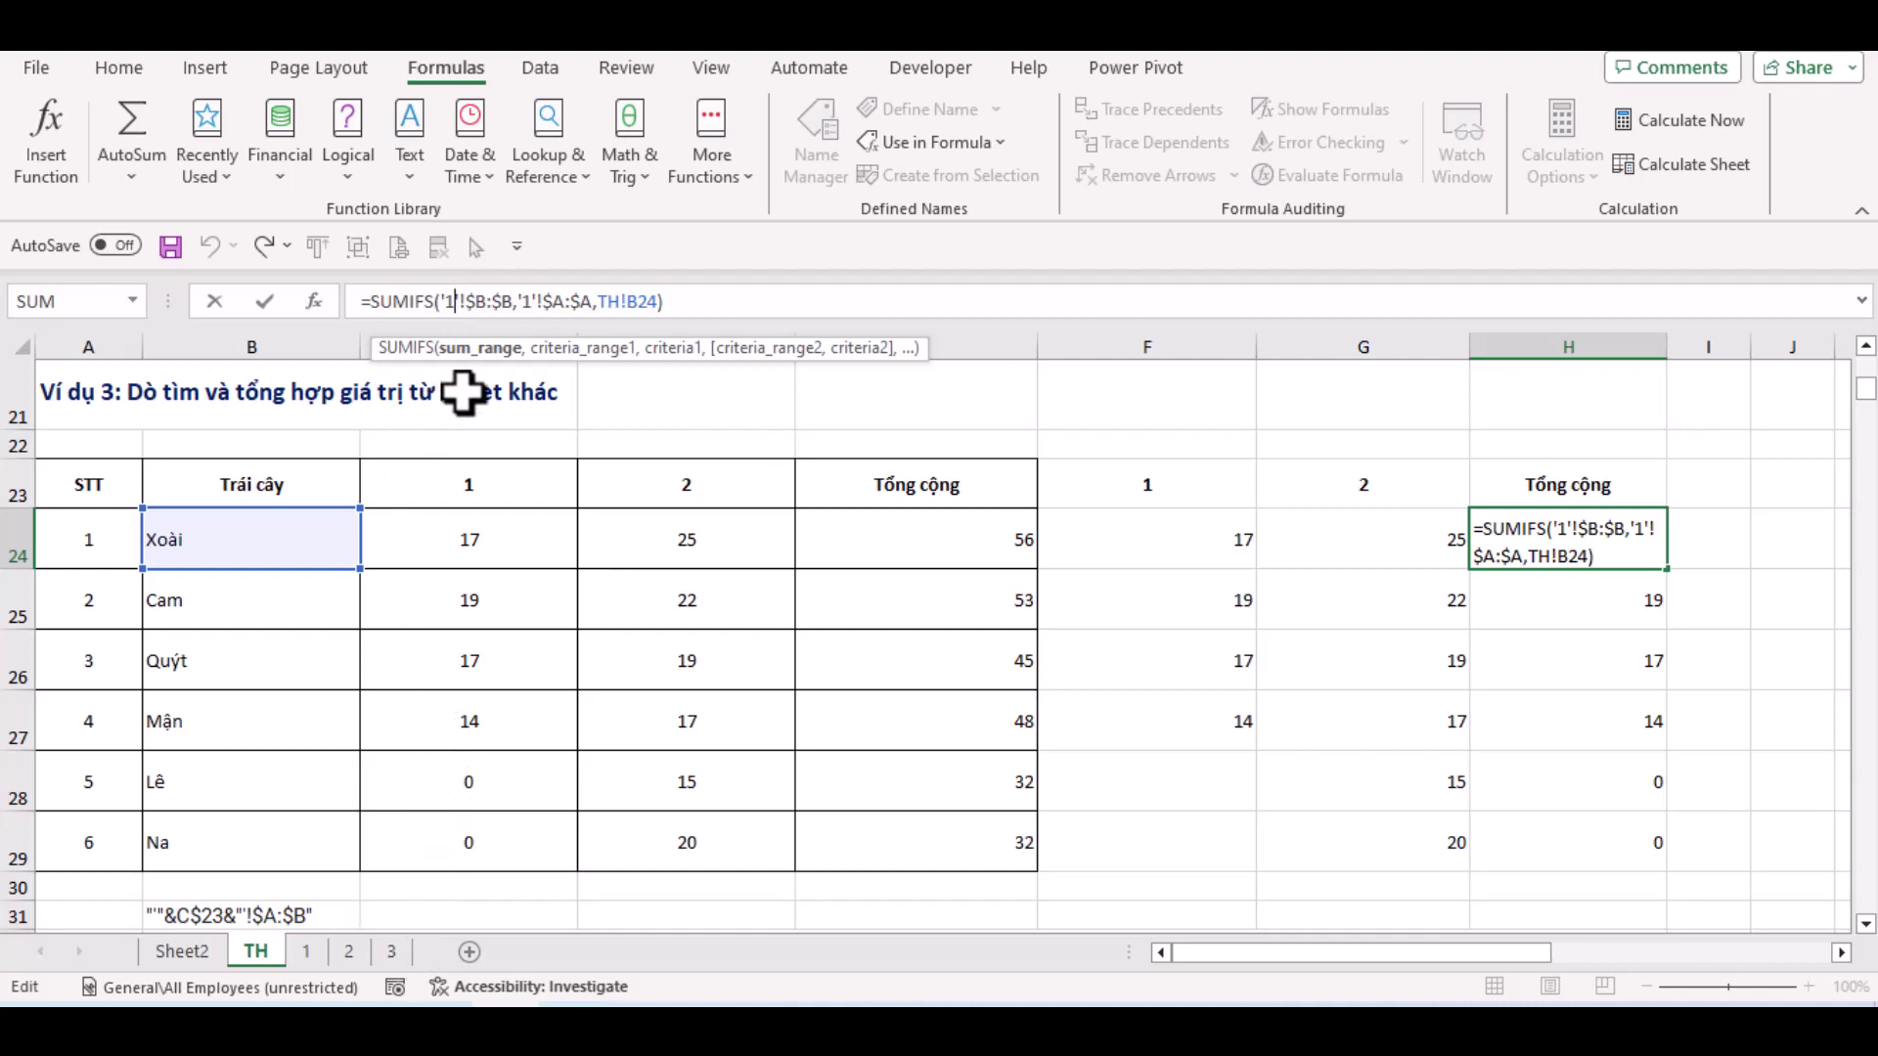
pyautogui.click(456, 301)
pyautogui.write('indir')
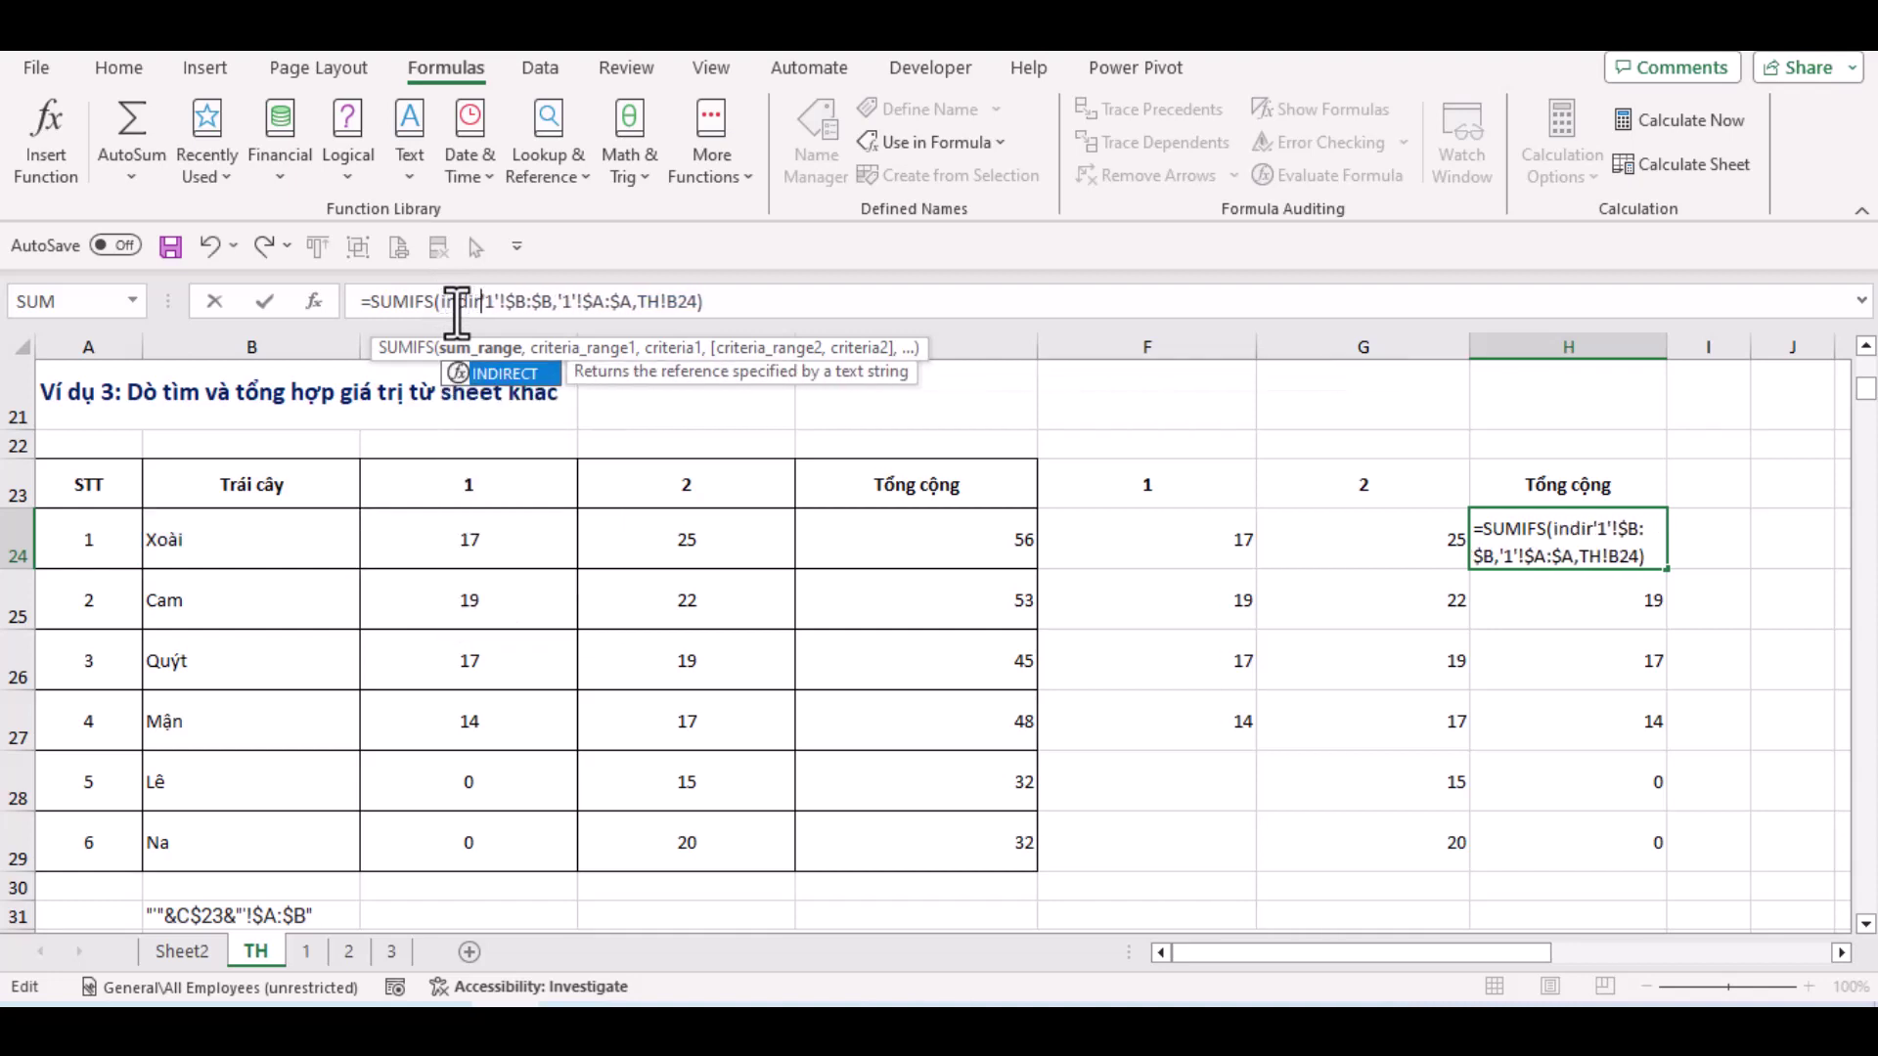
pyautogui.press('Tab')
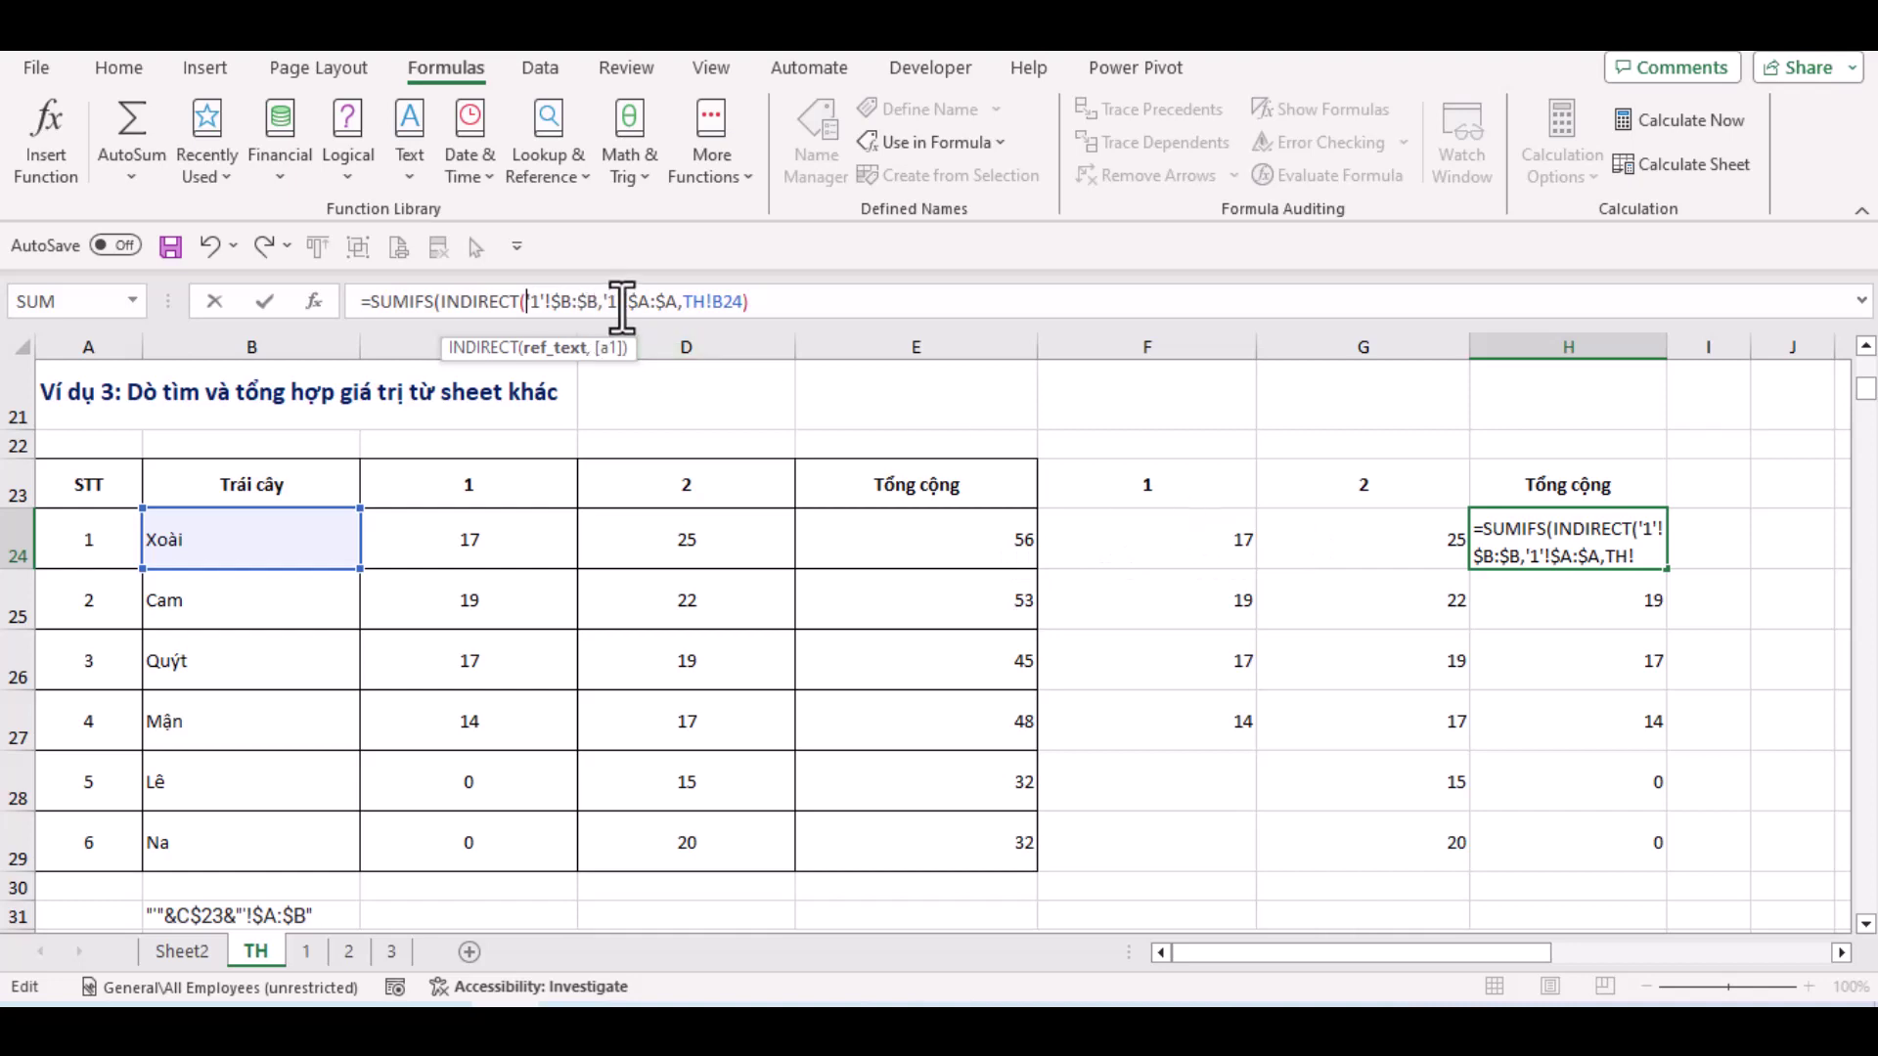
pyautogui.write('"')
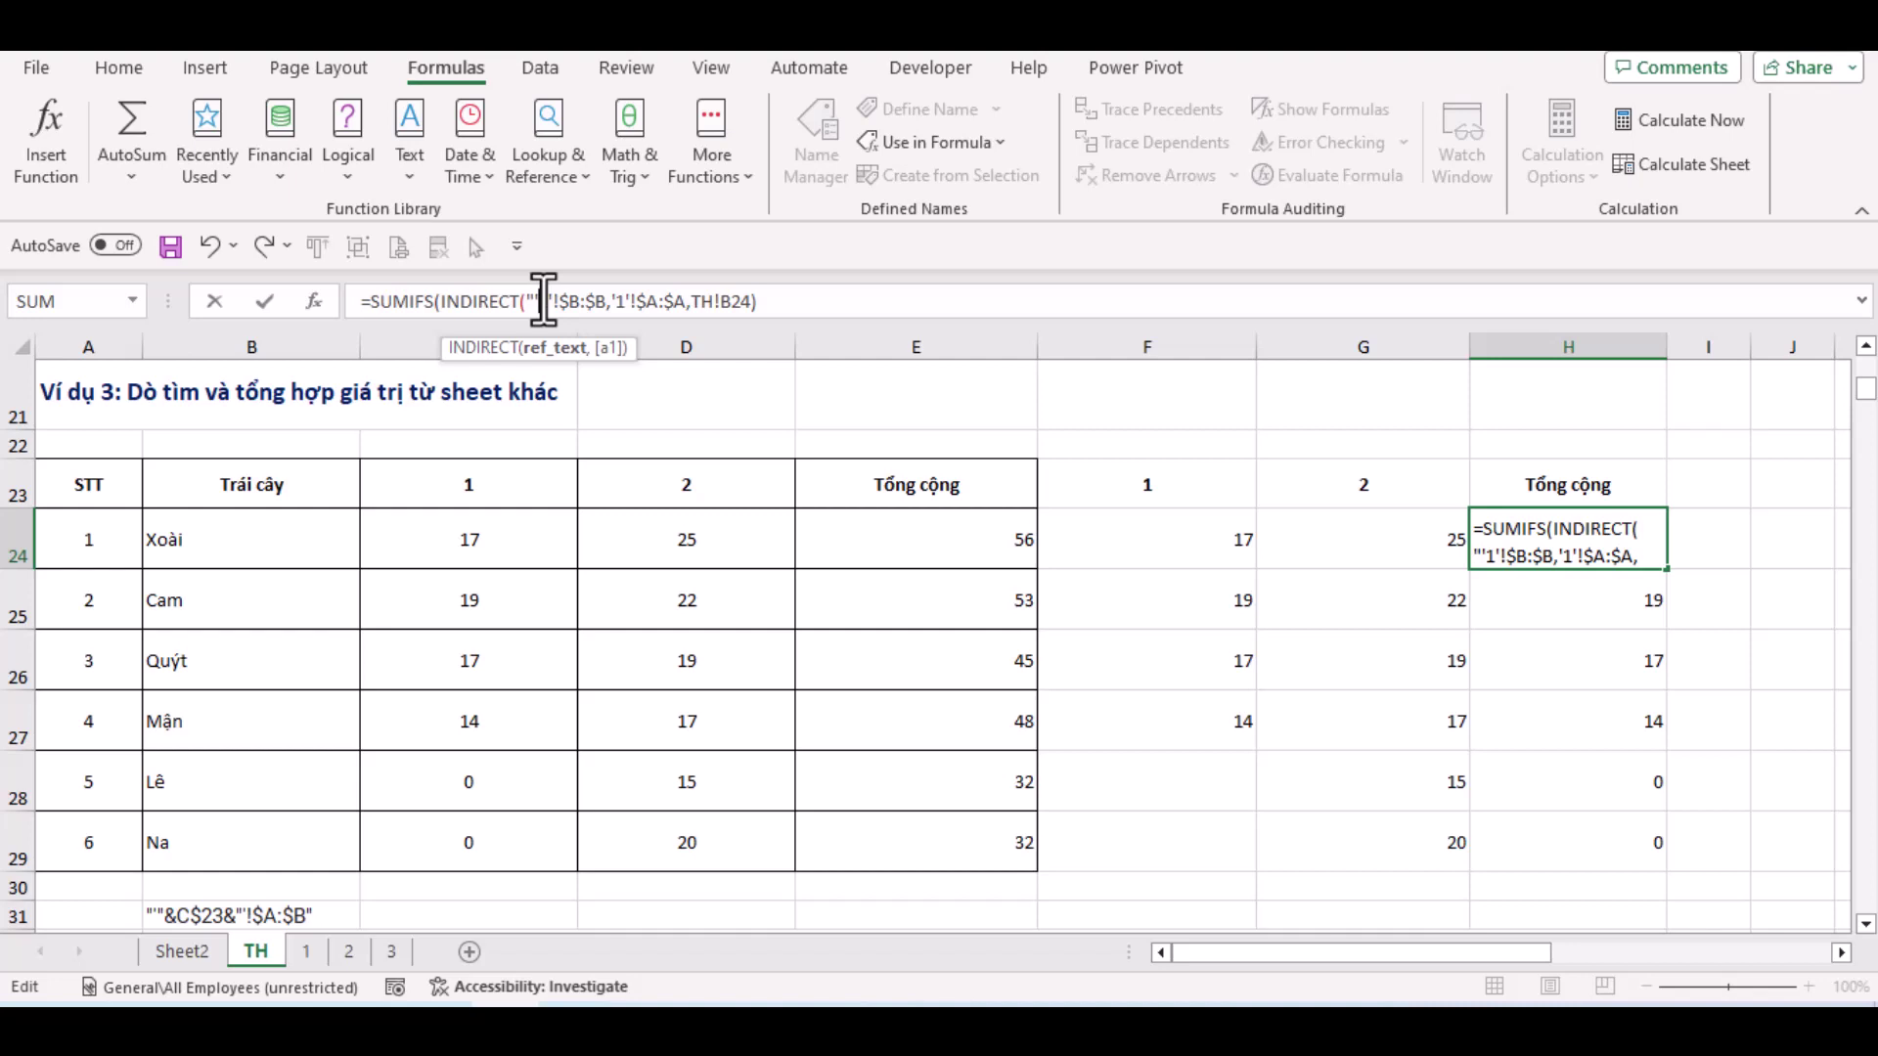
pyautogui.write('"')
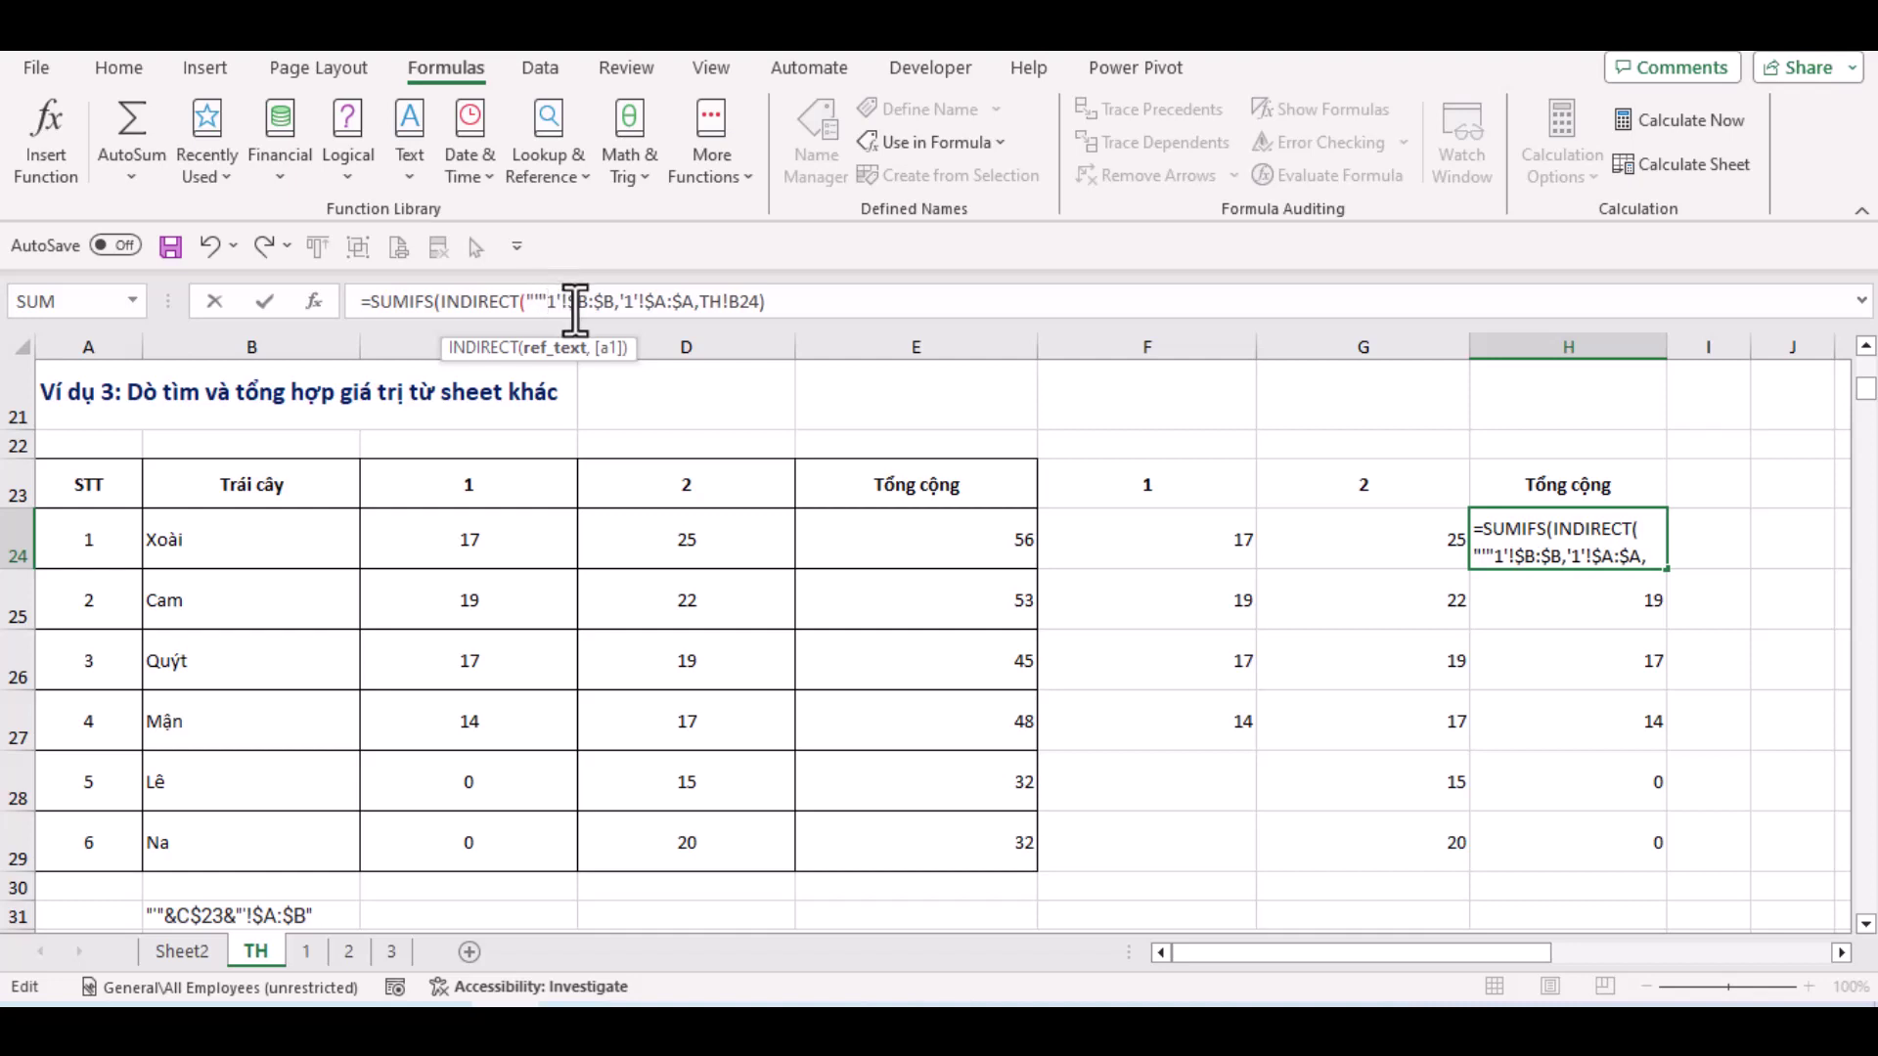
pyautogui.write('&')
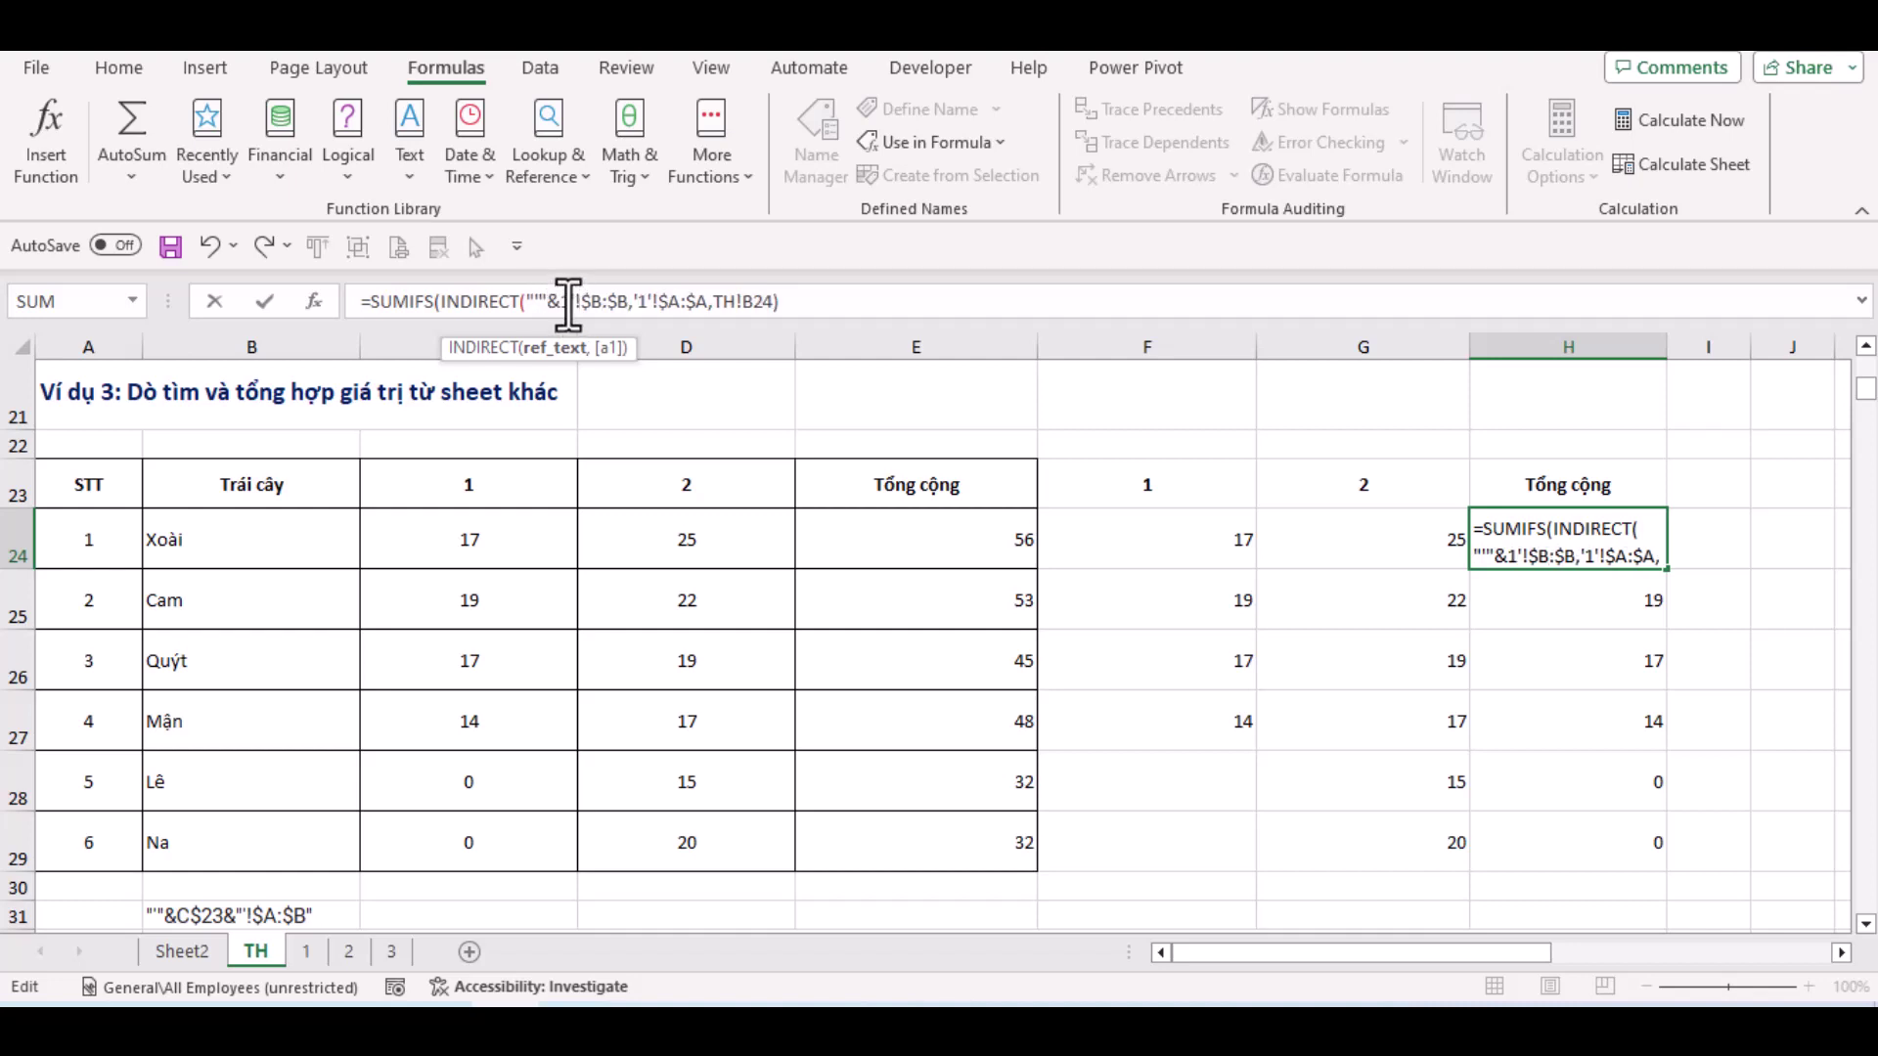
pyautogui.write('1')
pyautogui.write('&')
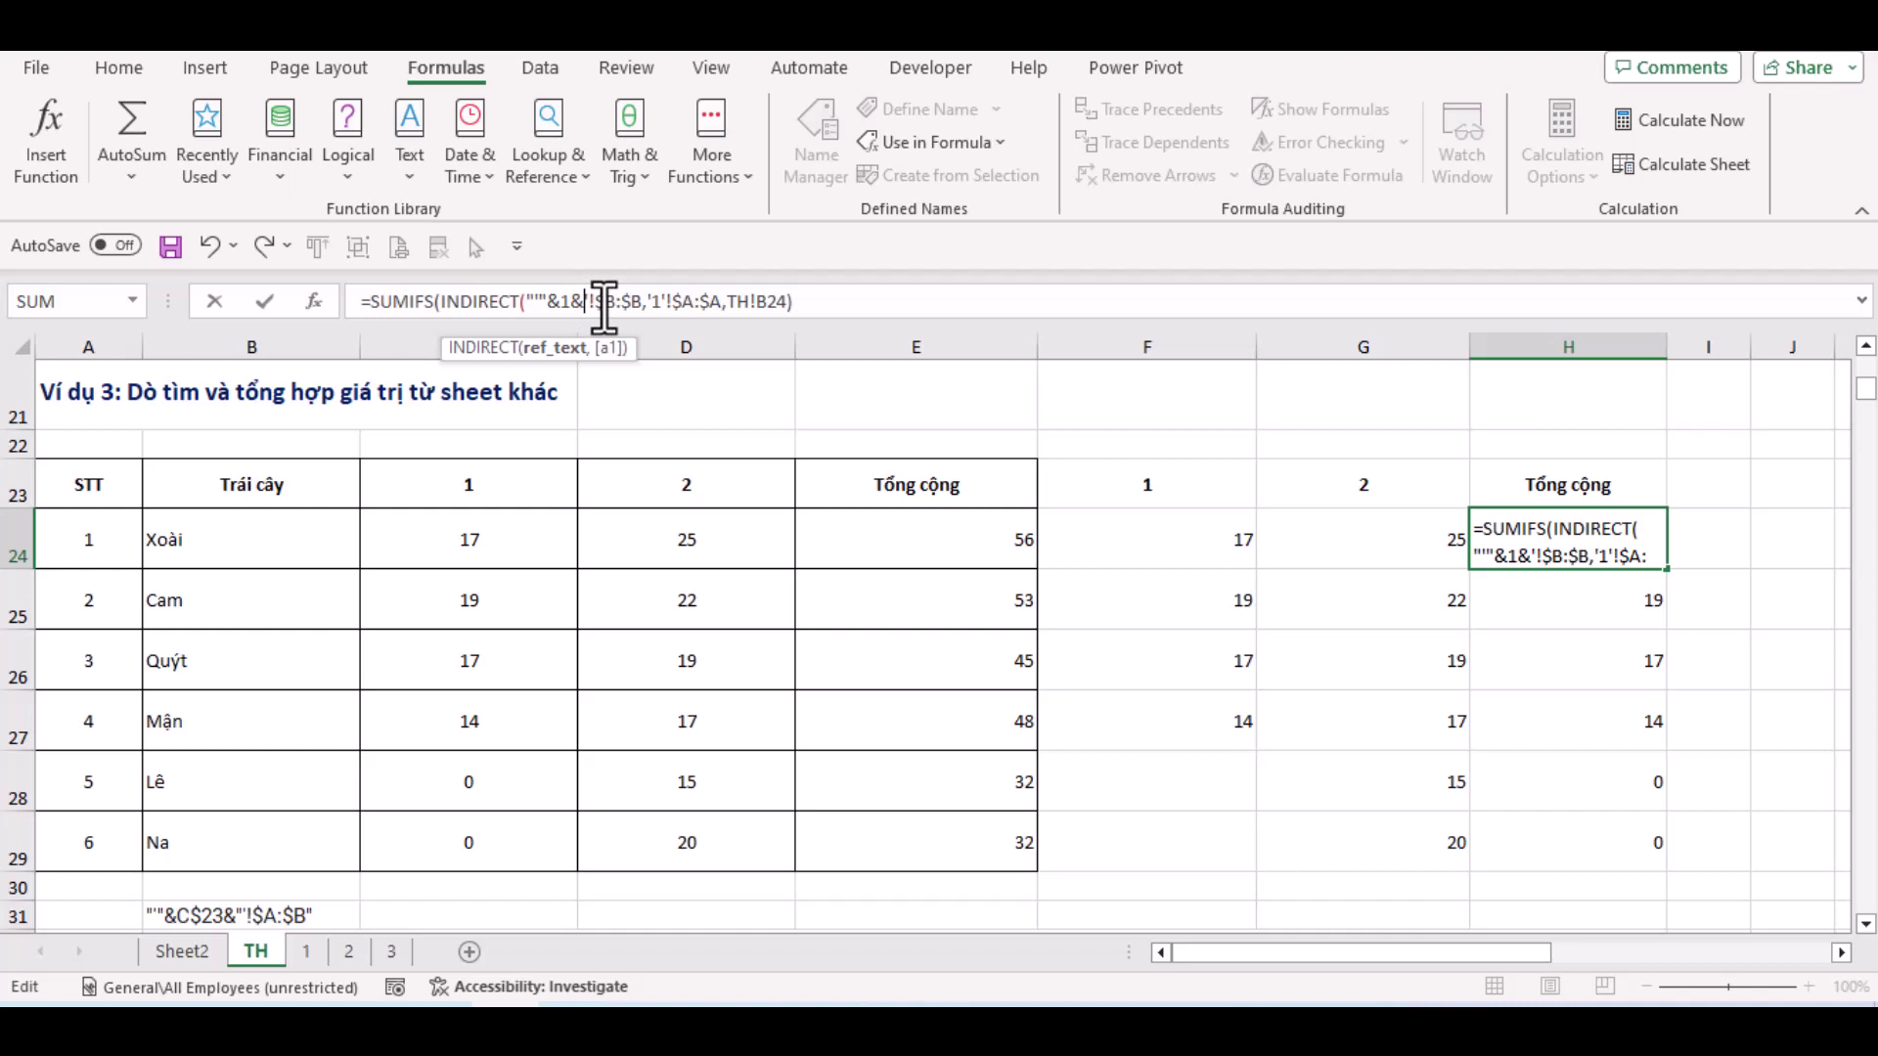
pyautogui.write('"')
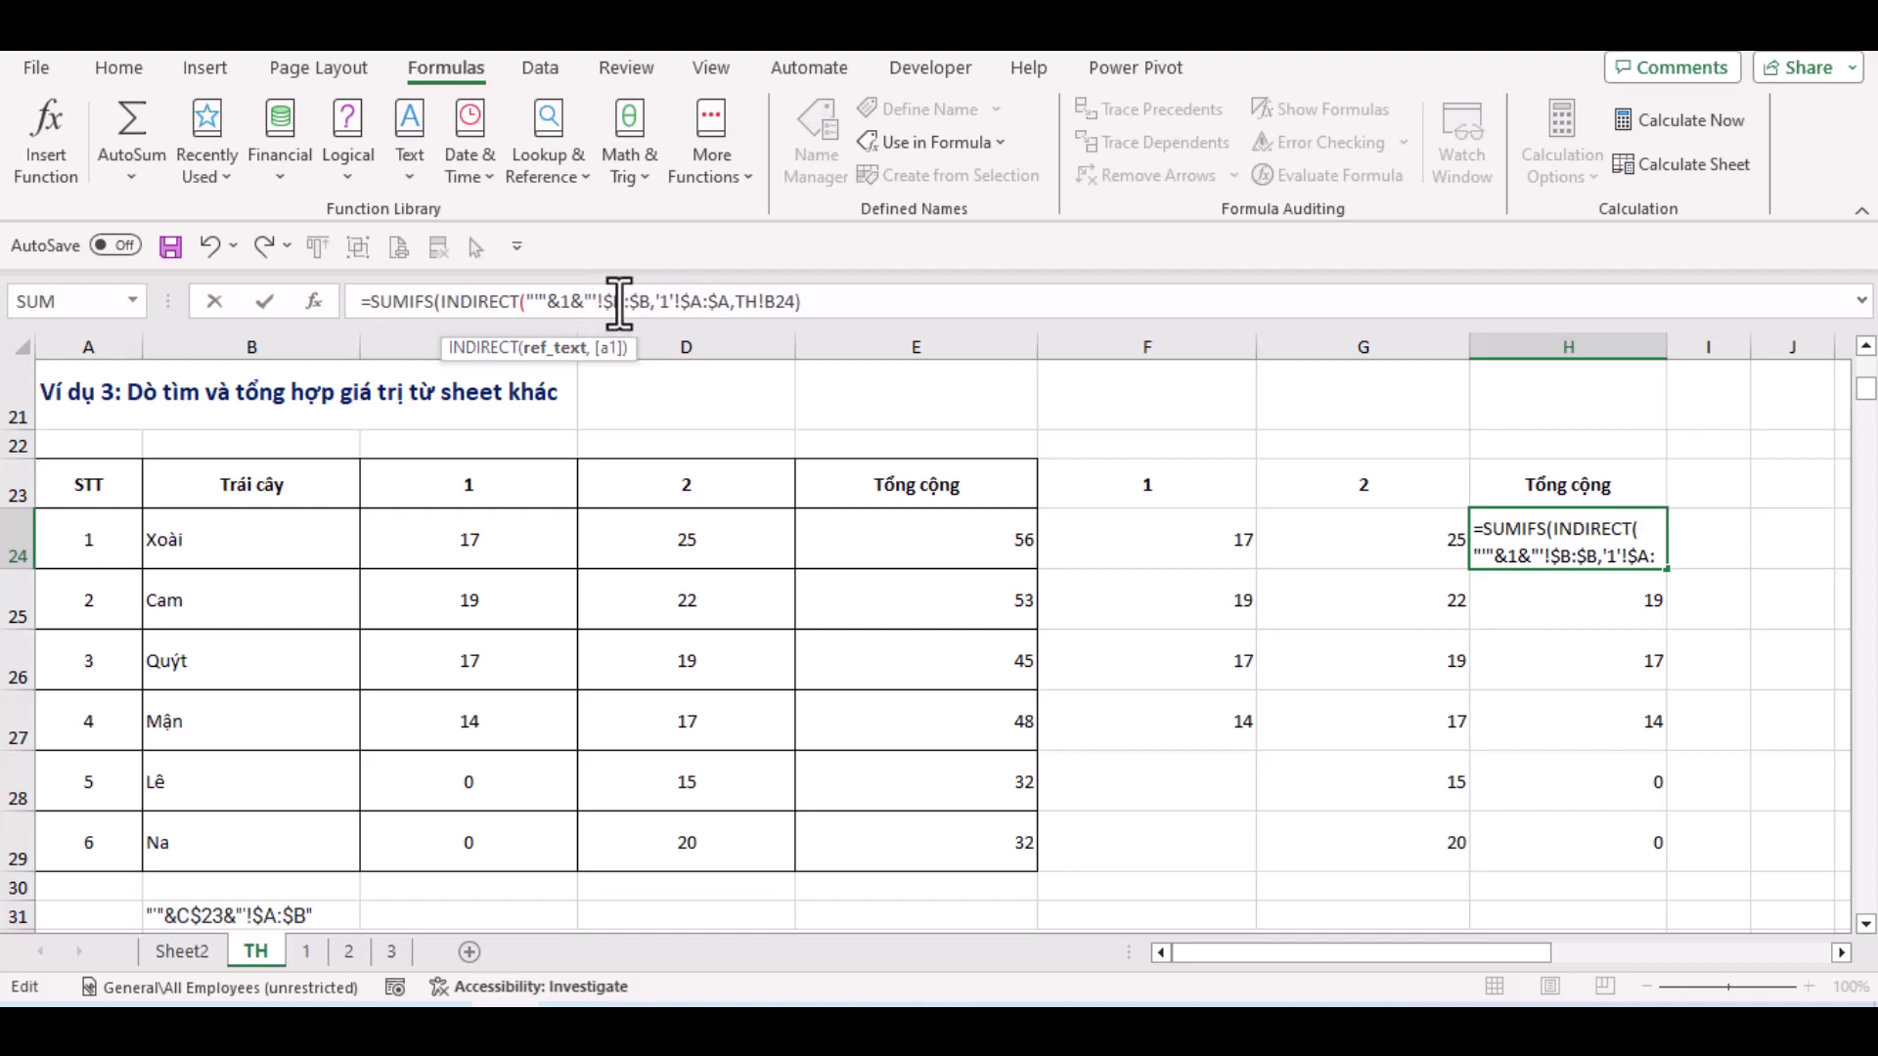
pyautogui.click(650, 303)
pyautogui.write('"')
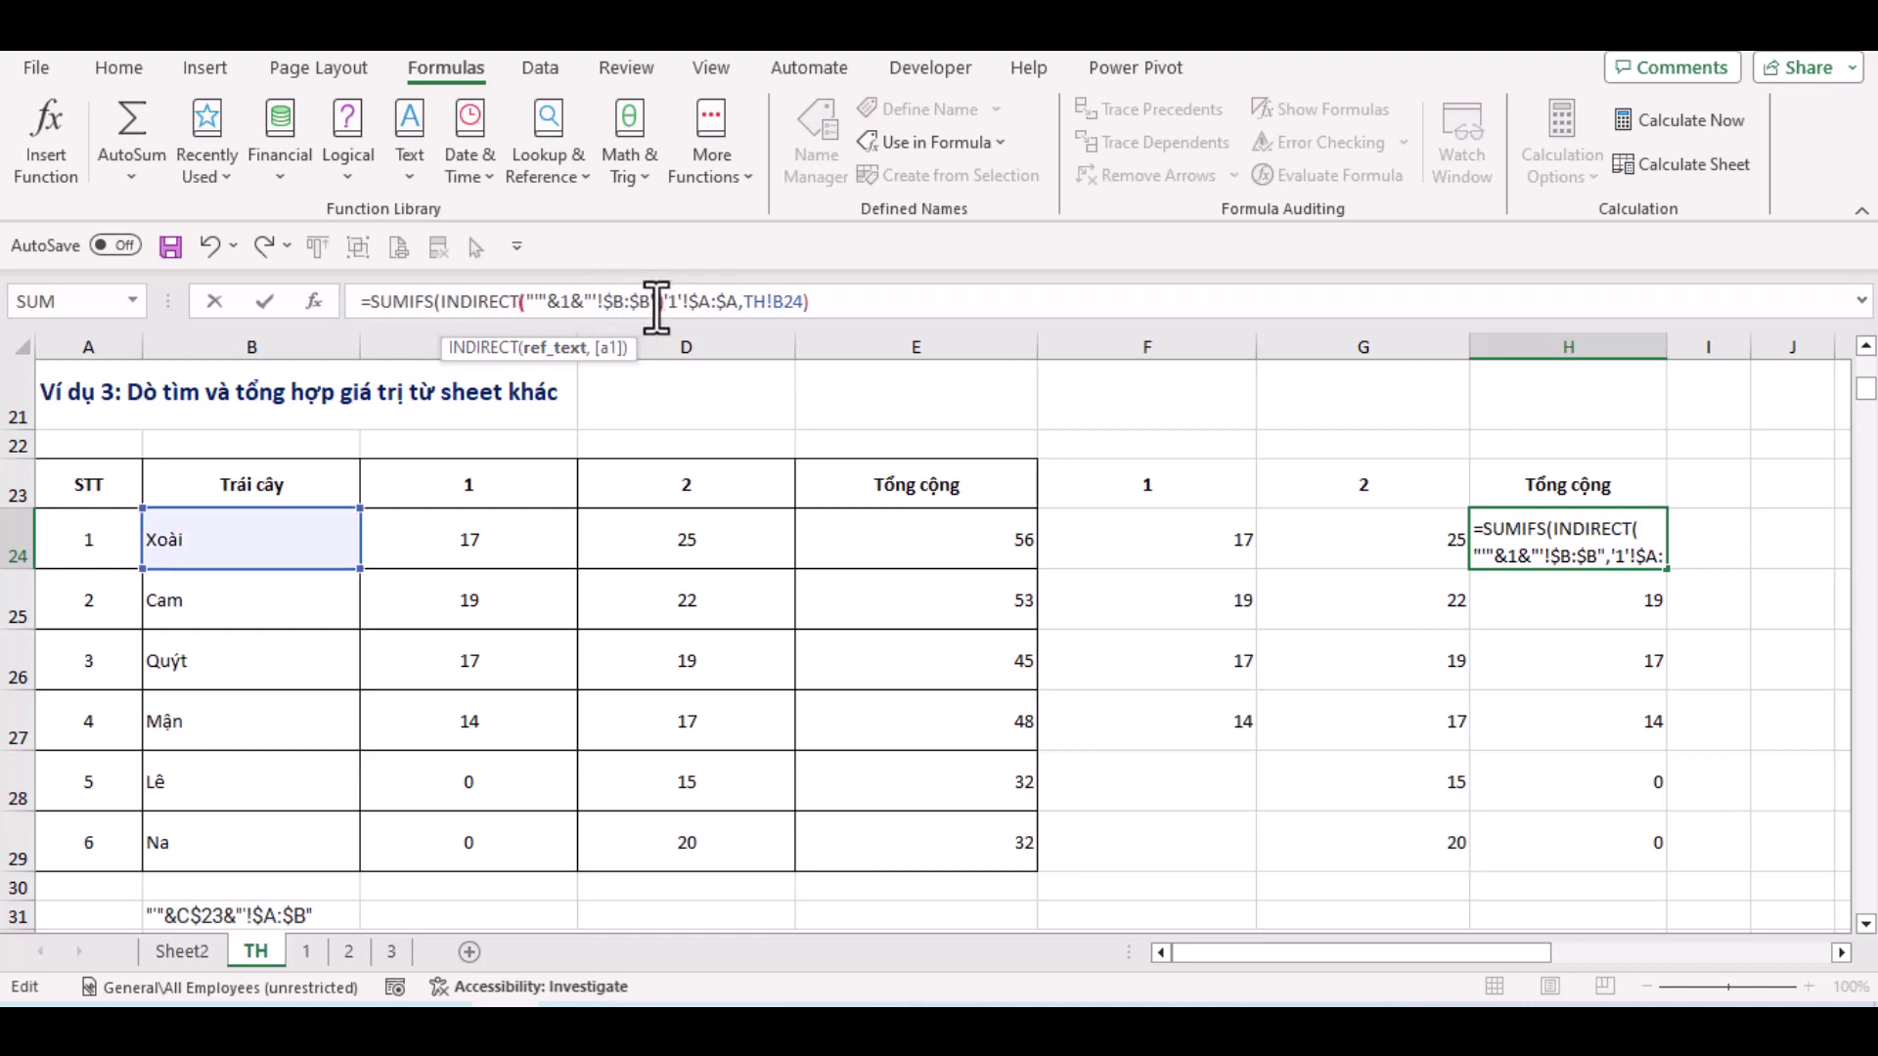
pyautogui.write(')')
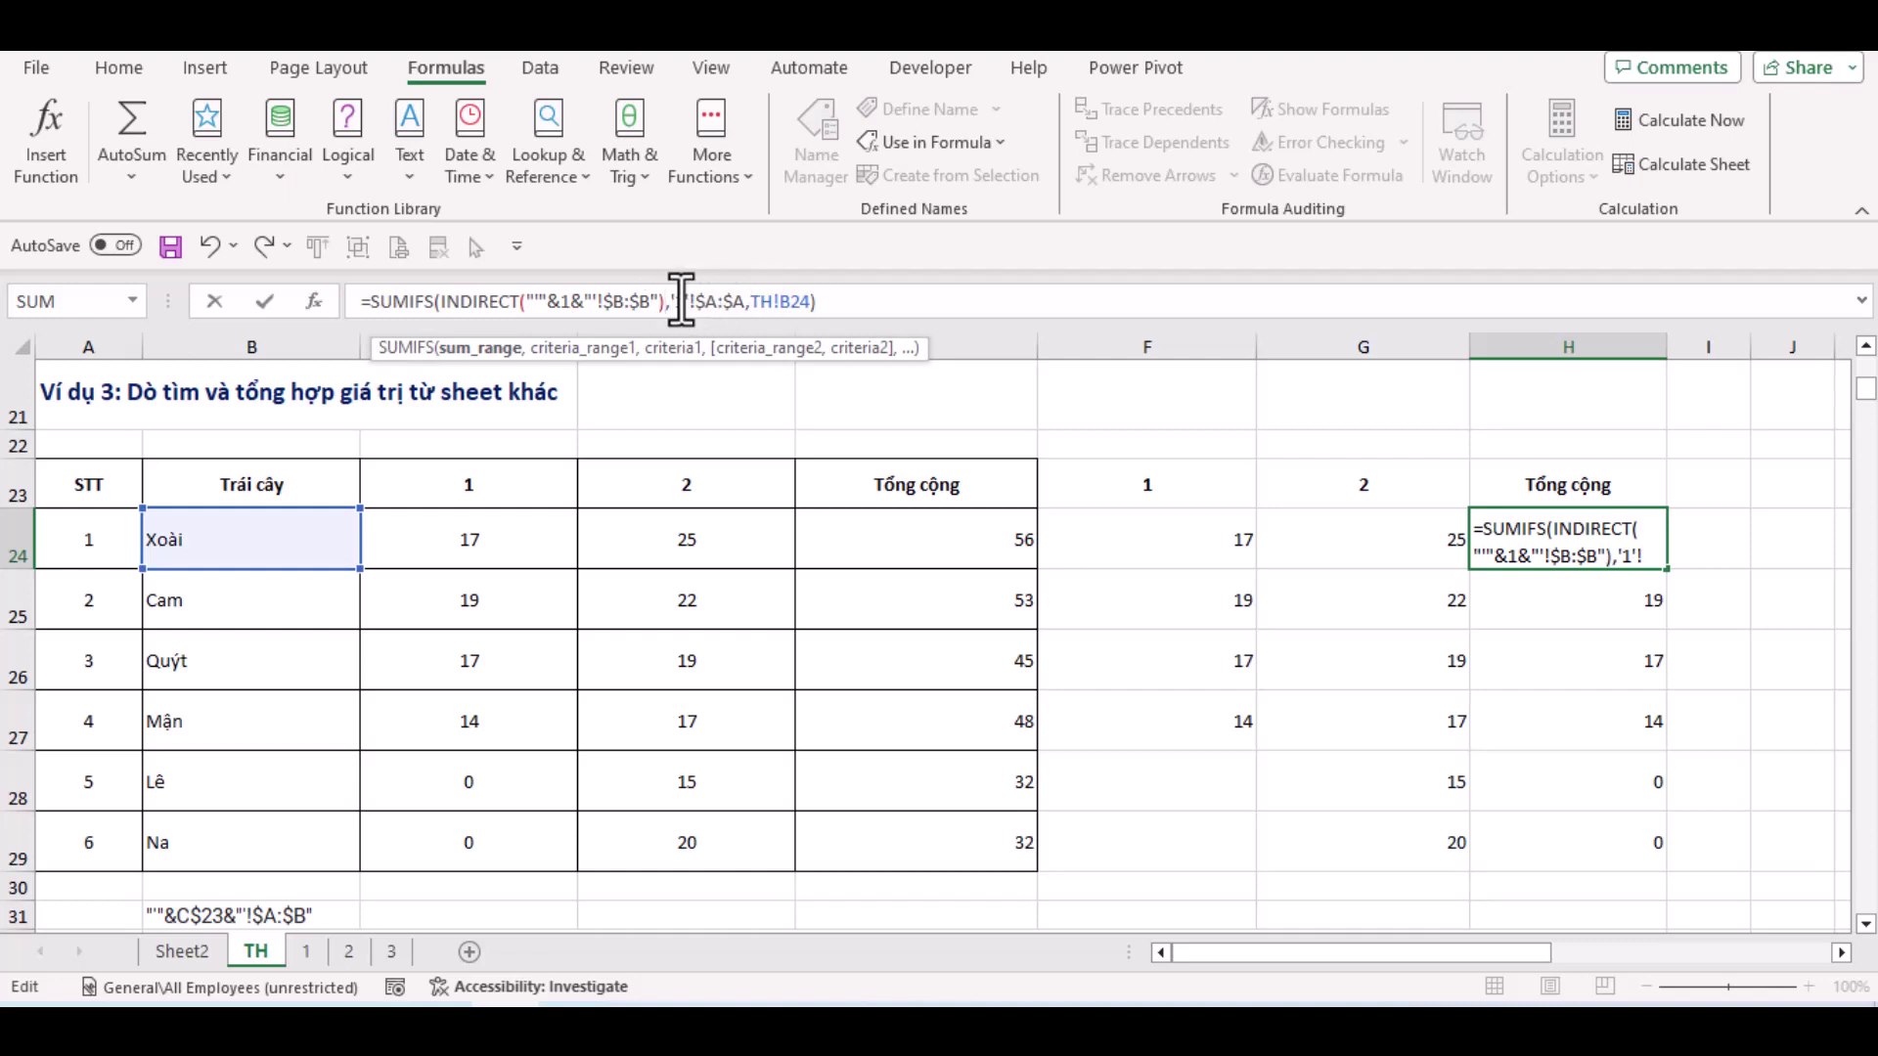
# Wrap the criteria range of H24's SUMIFS in INDIRECT, splitting it into the quoted apostrophe, &1 and the quoted text "'!$A:$A"
pyautogui.press('Right')
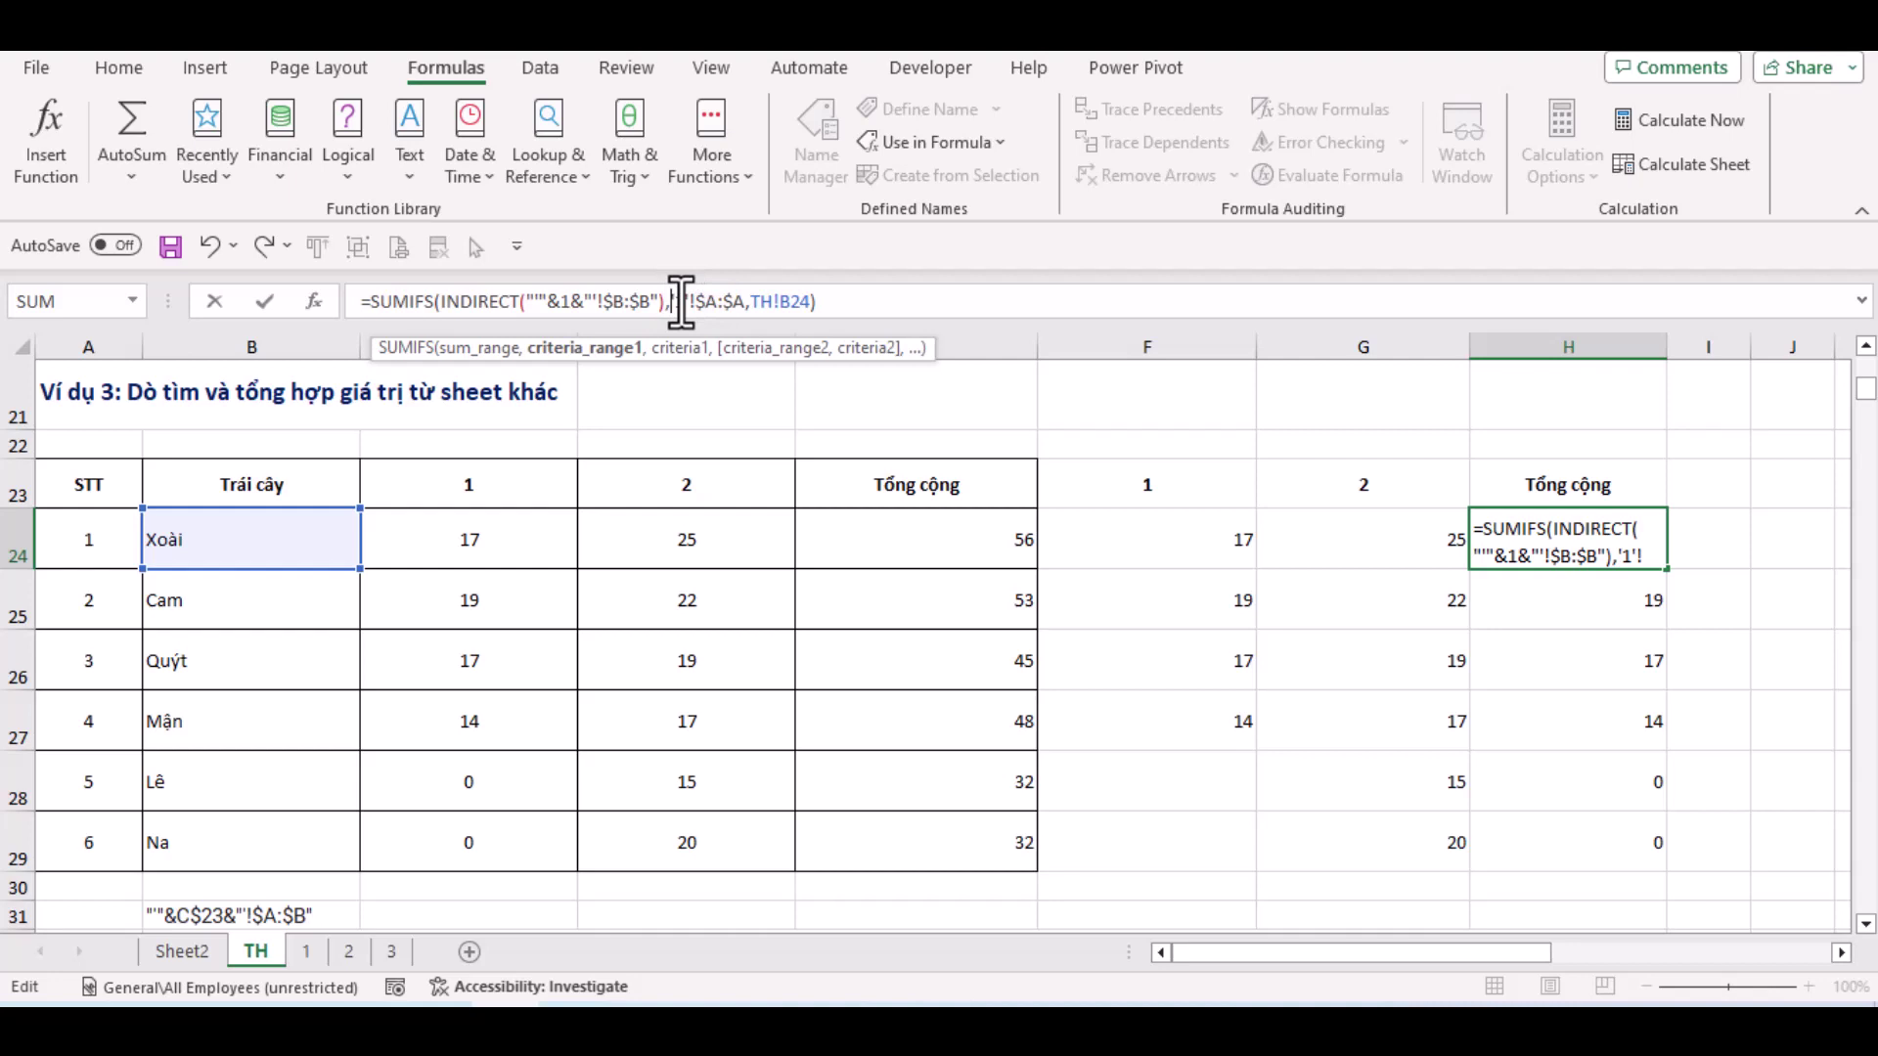
pyautogui.write('indir')
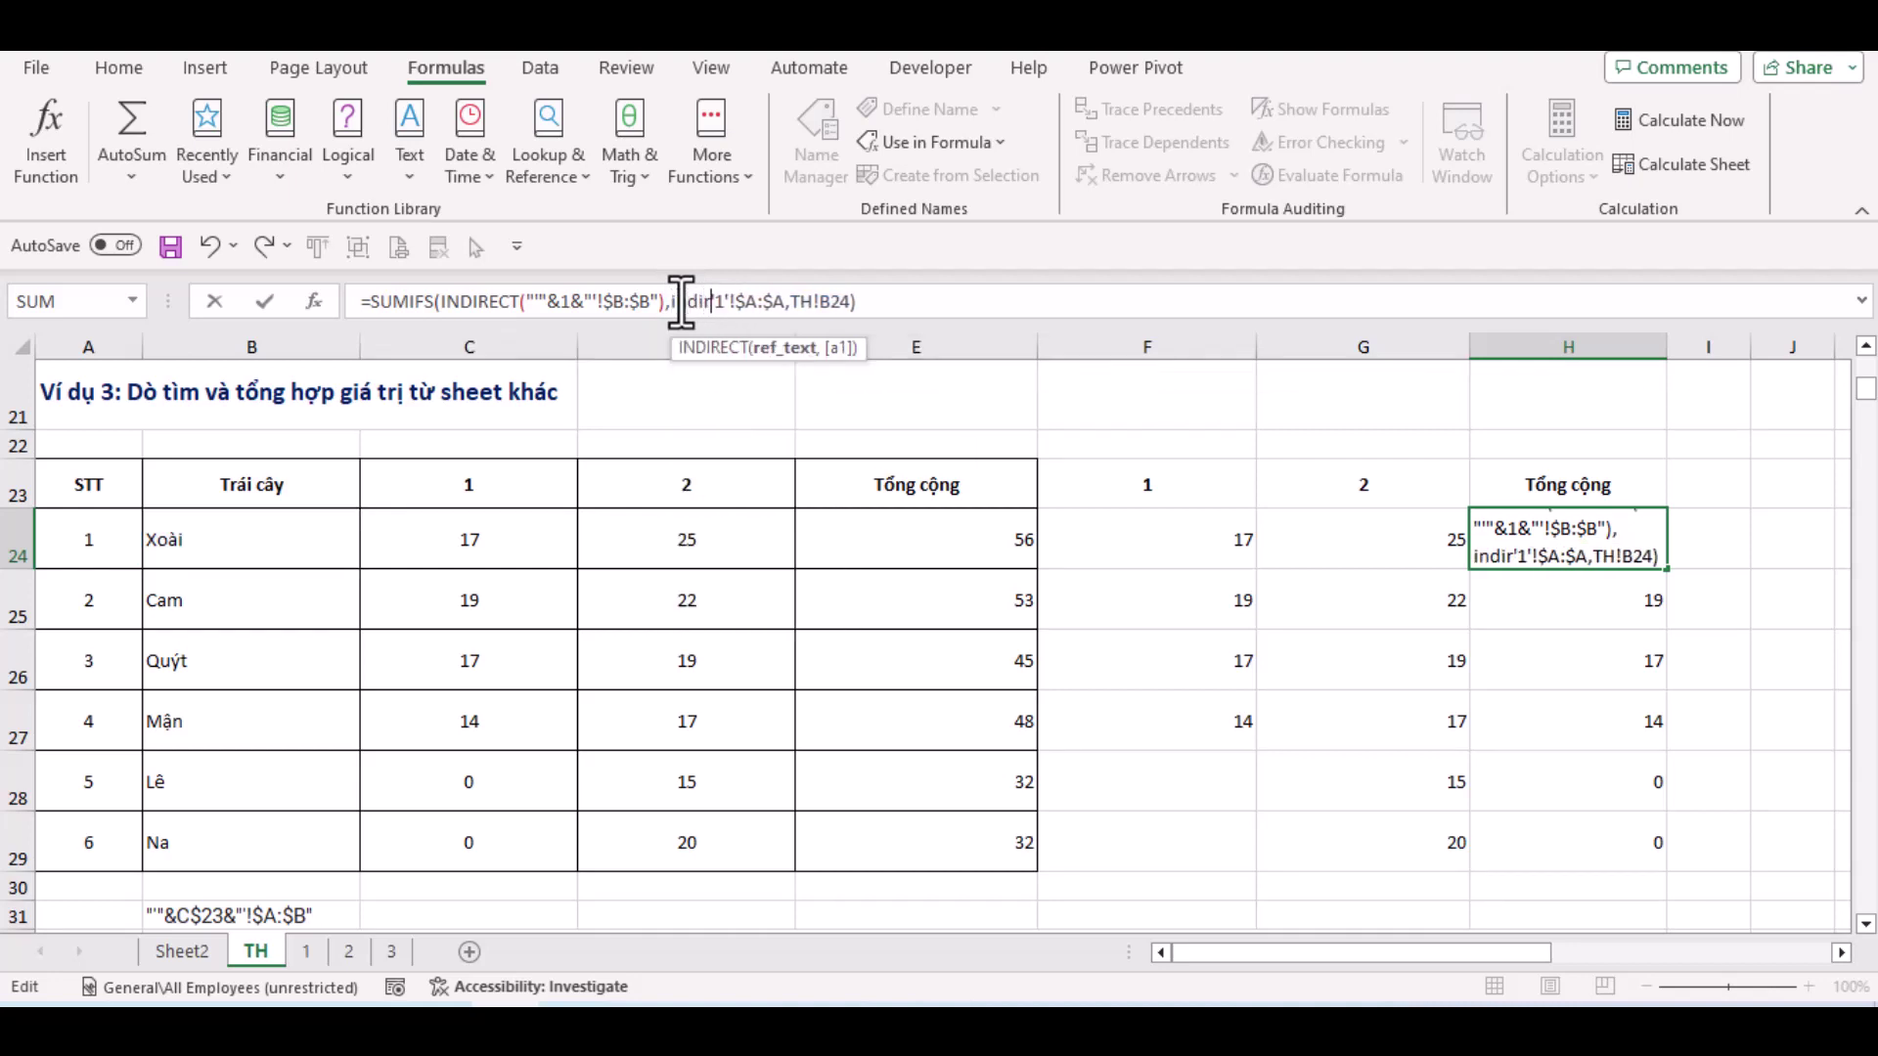
pyautogui.press('Tab')
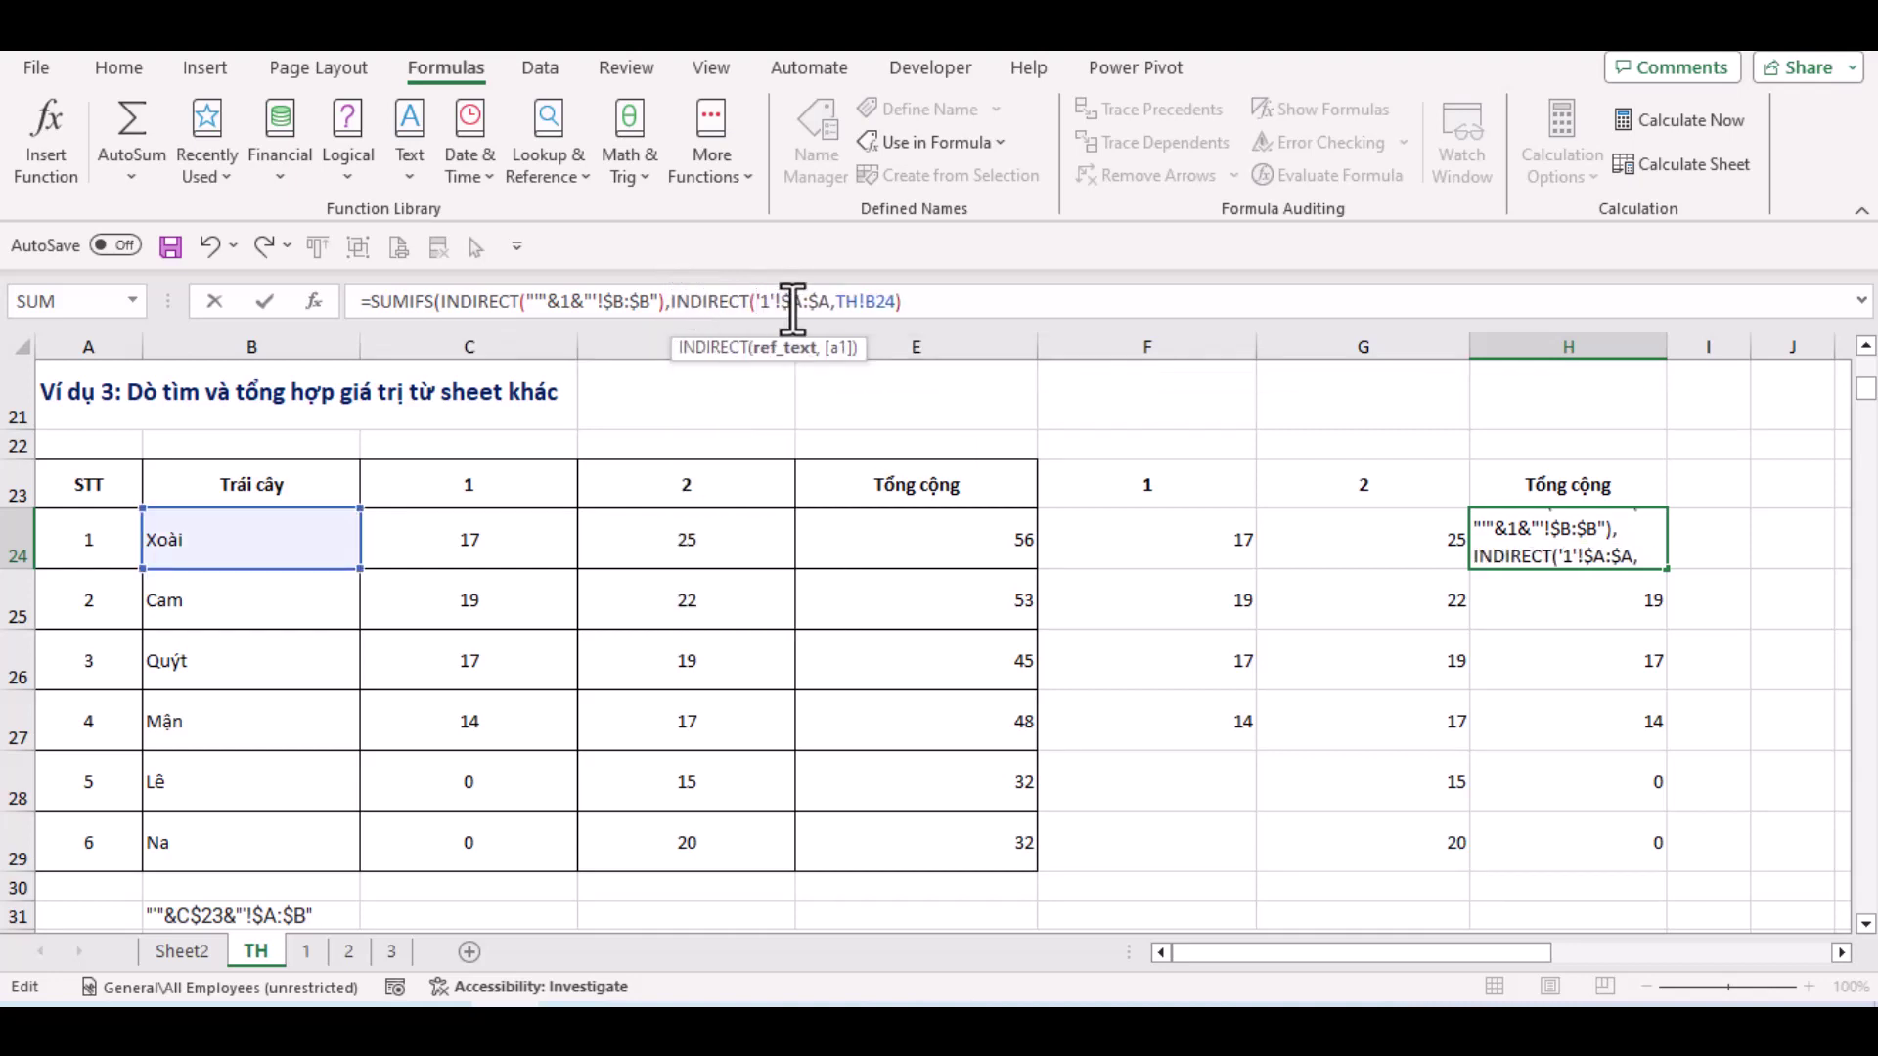
pyautogui.write('"')
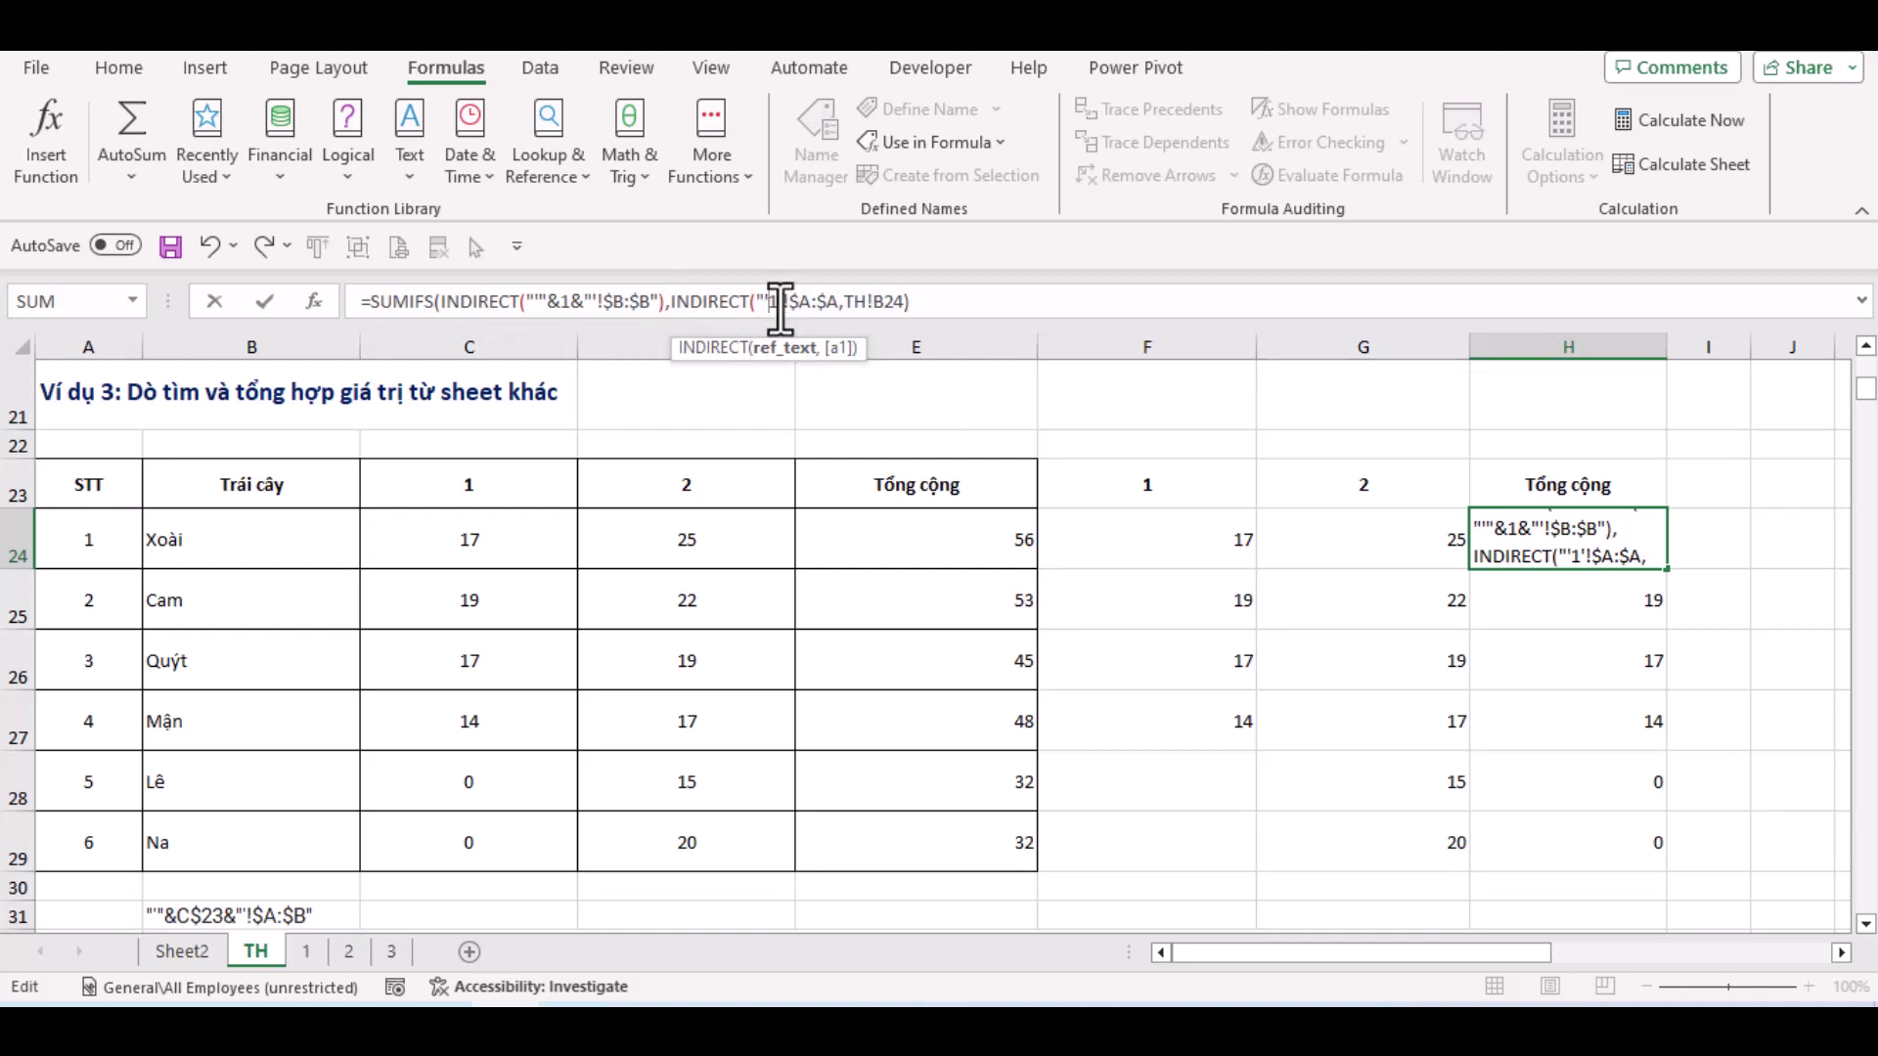
pyautogui.write('"')
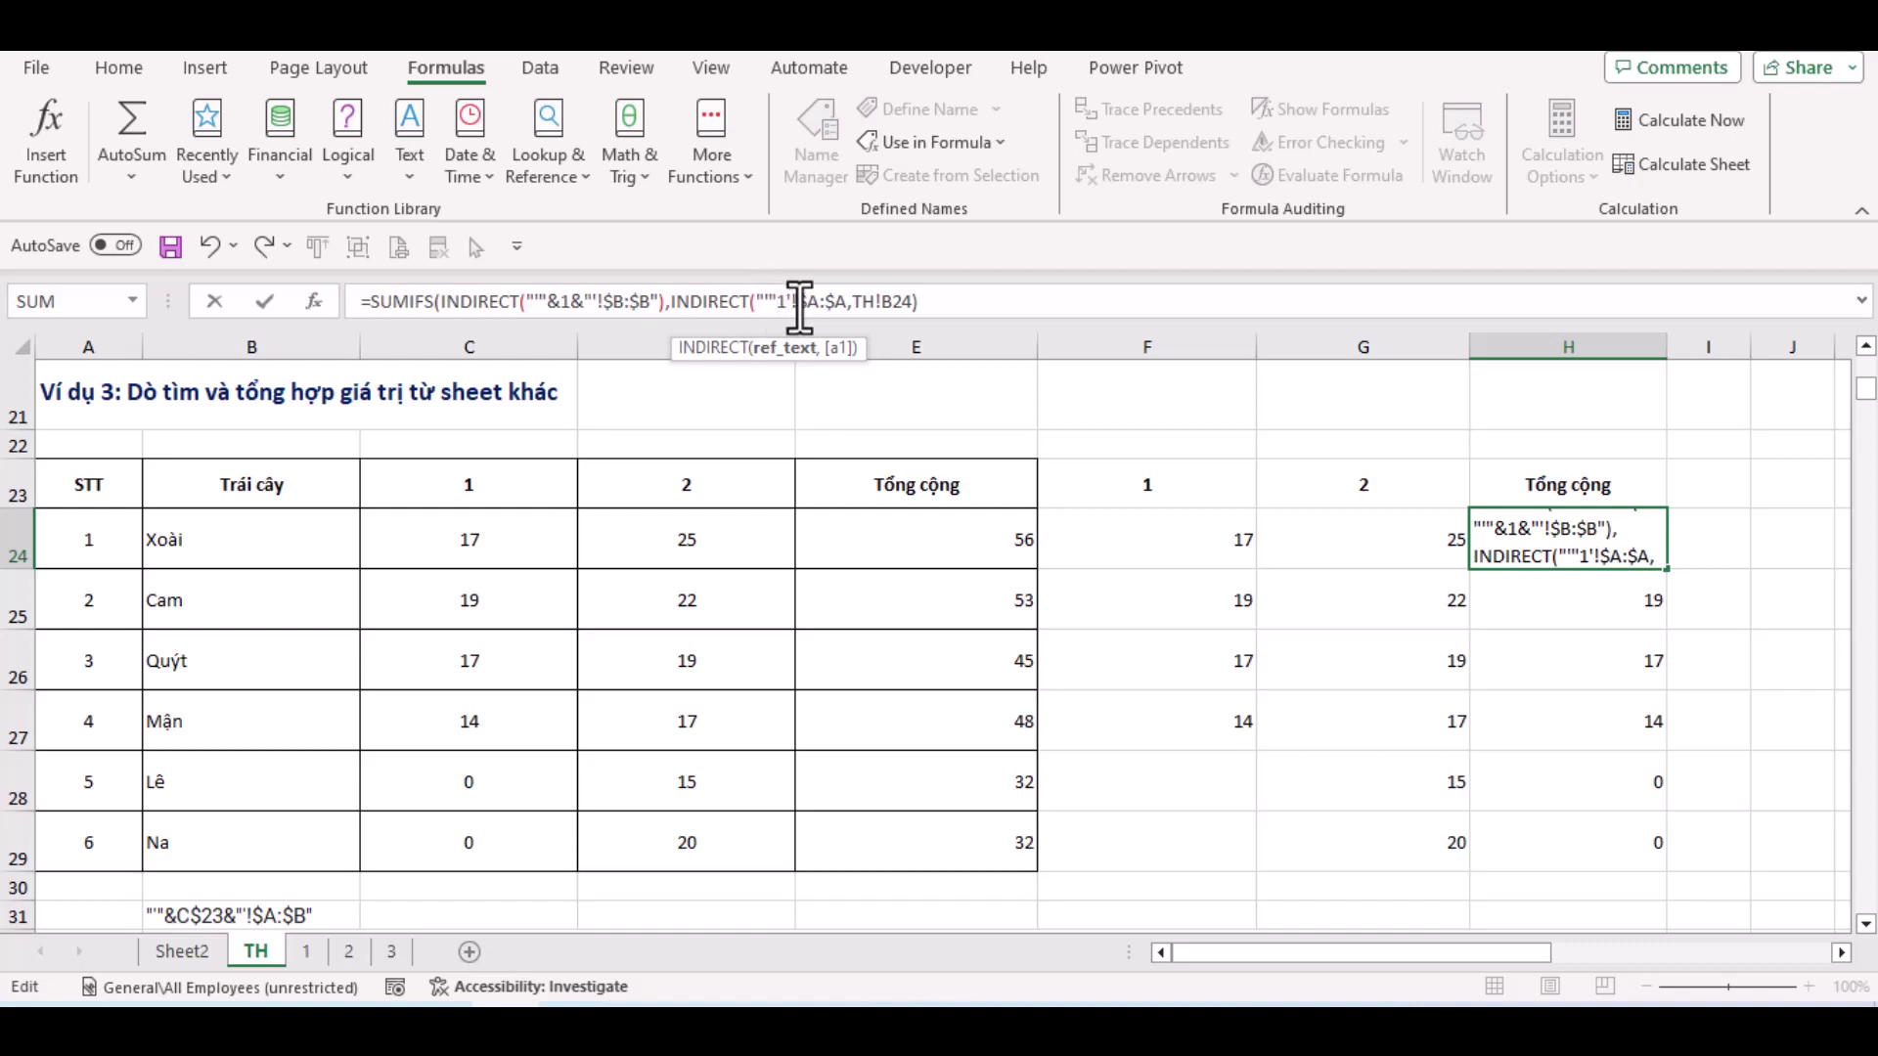
pyautogui.write('&1')
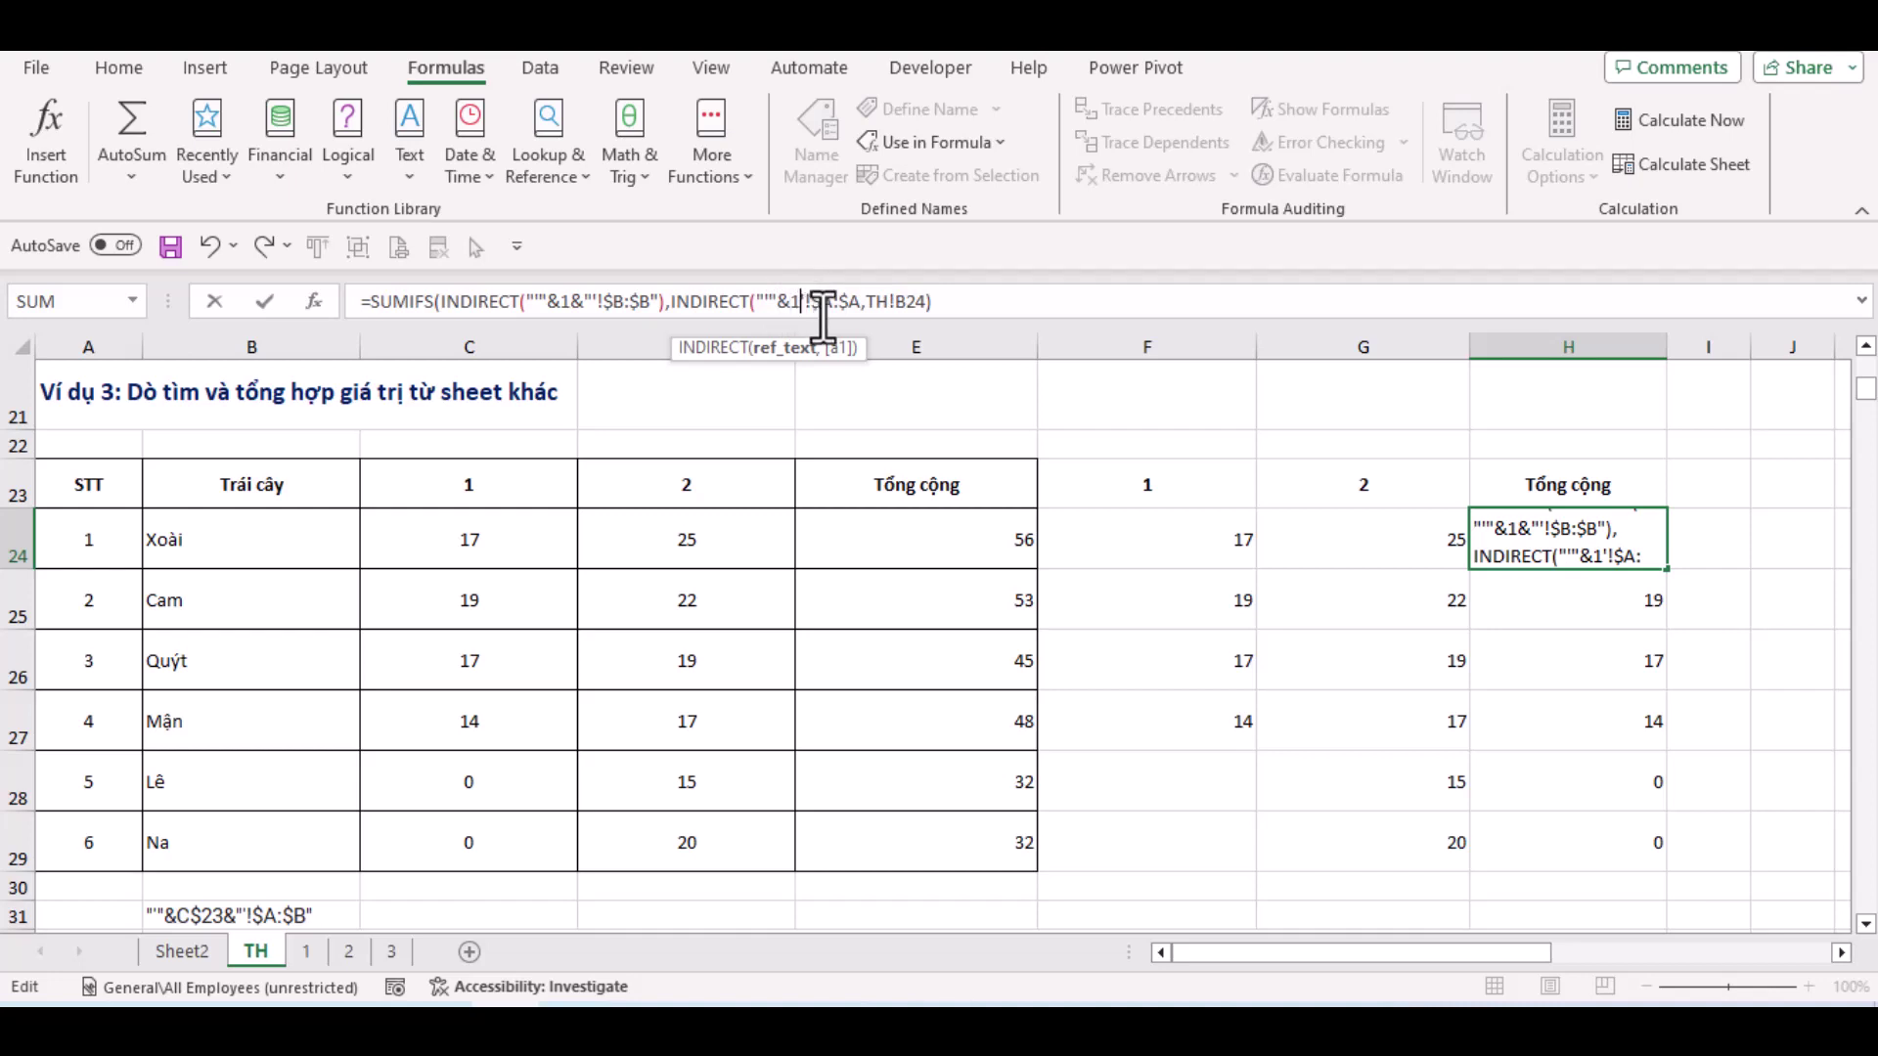
pyautogui.write('"')
pyautogui.click(882, 309)
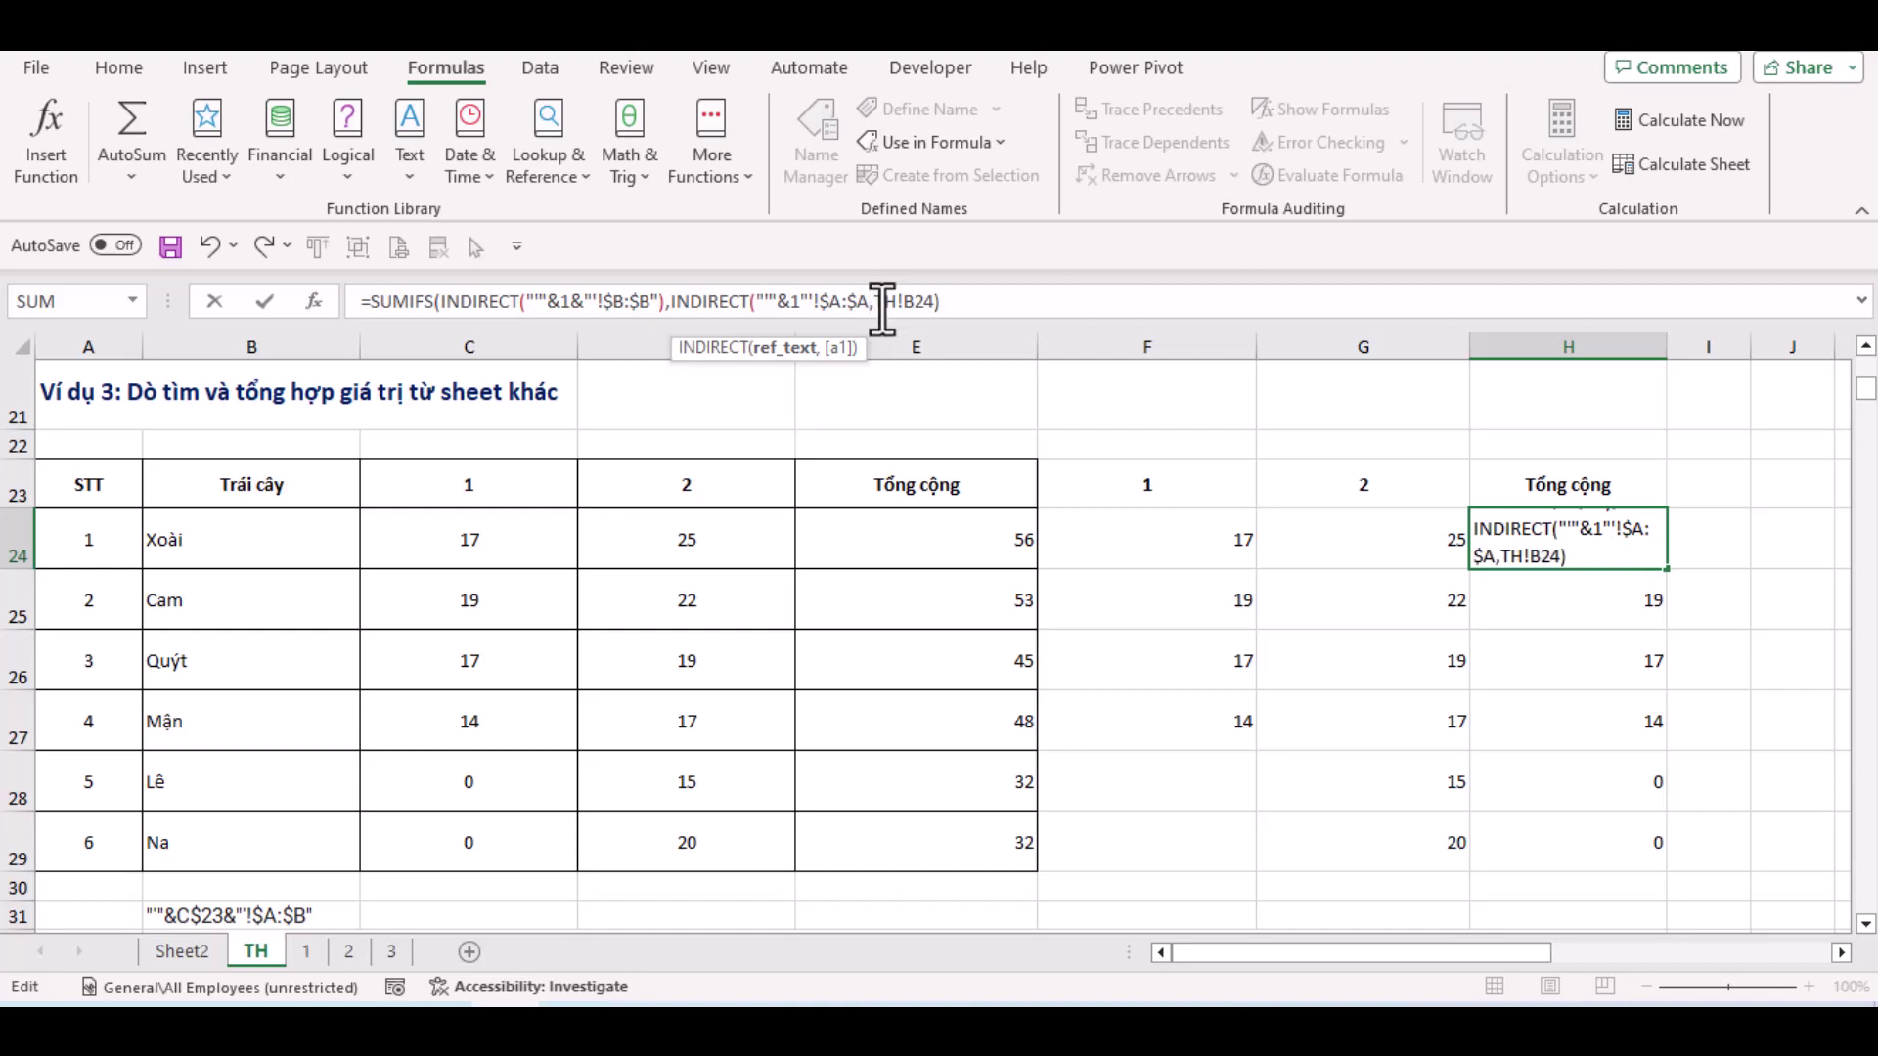
pyautogui.write('"')
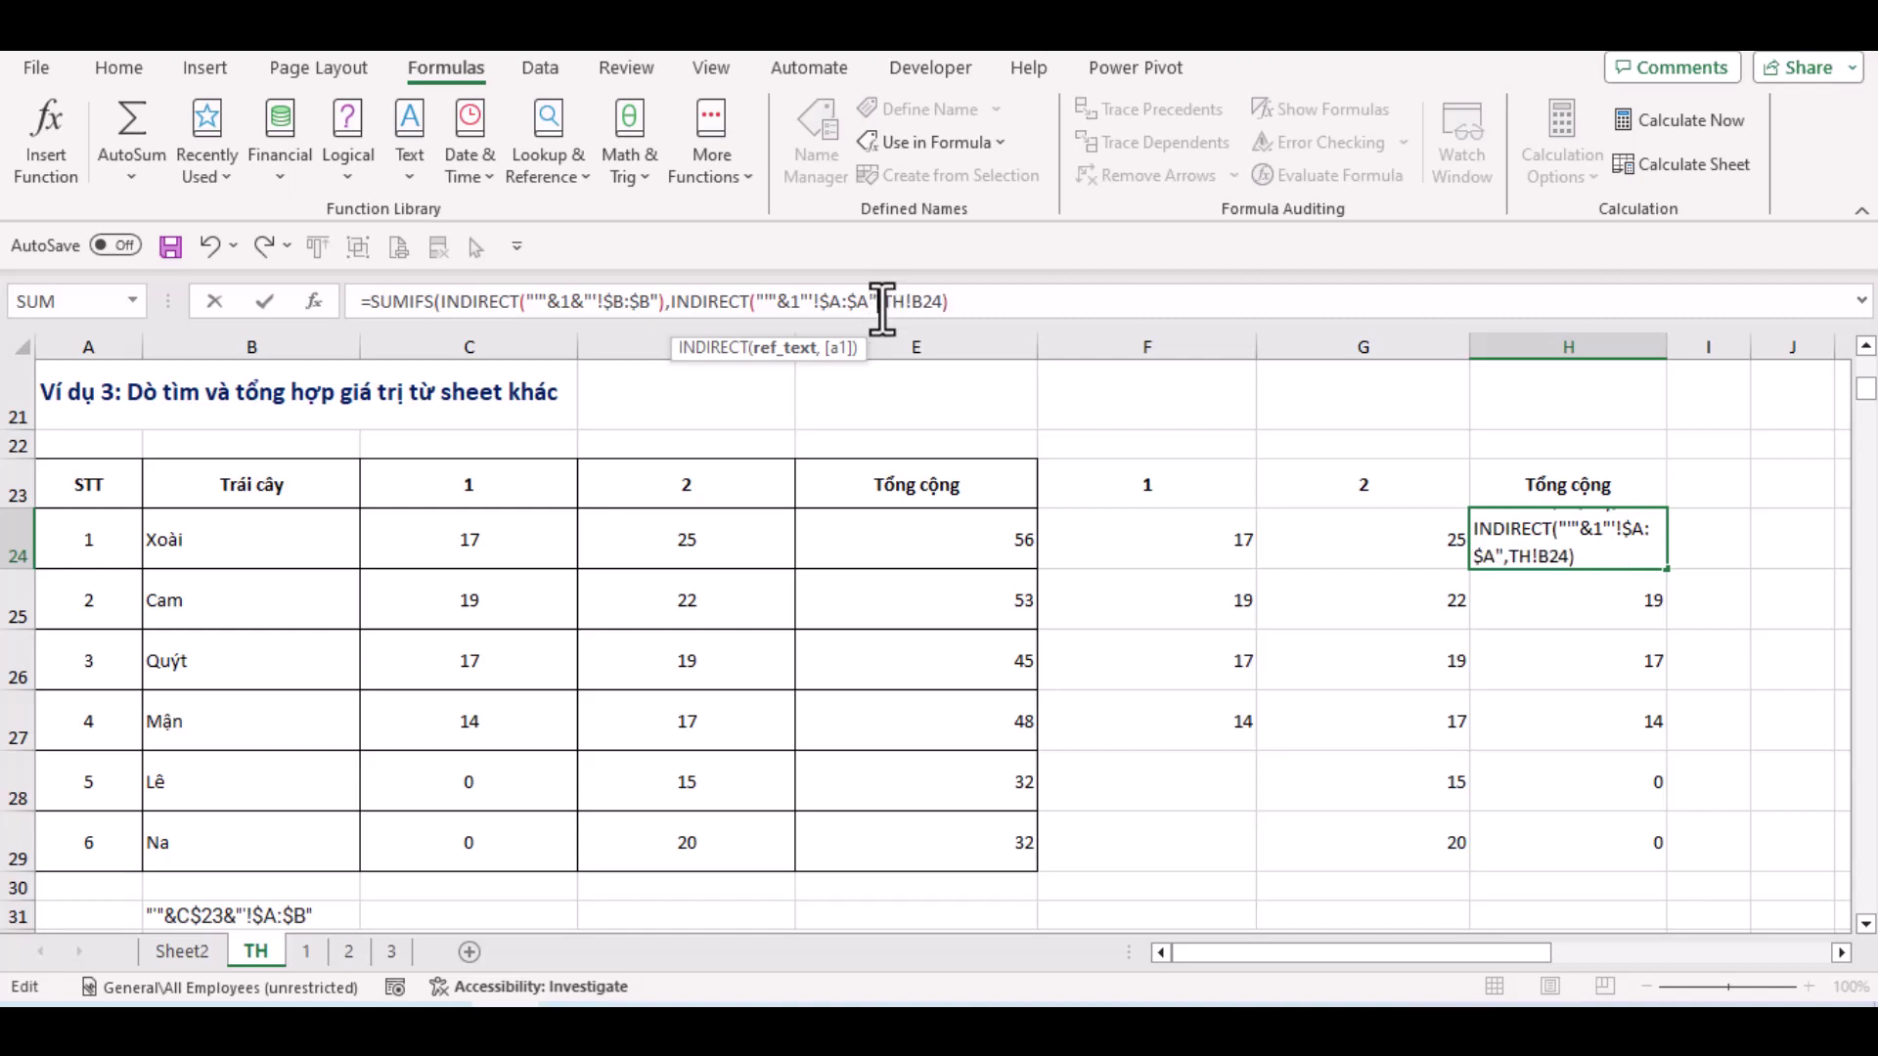
pyautogui.write(')')
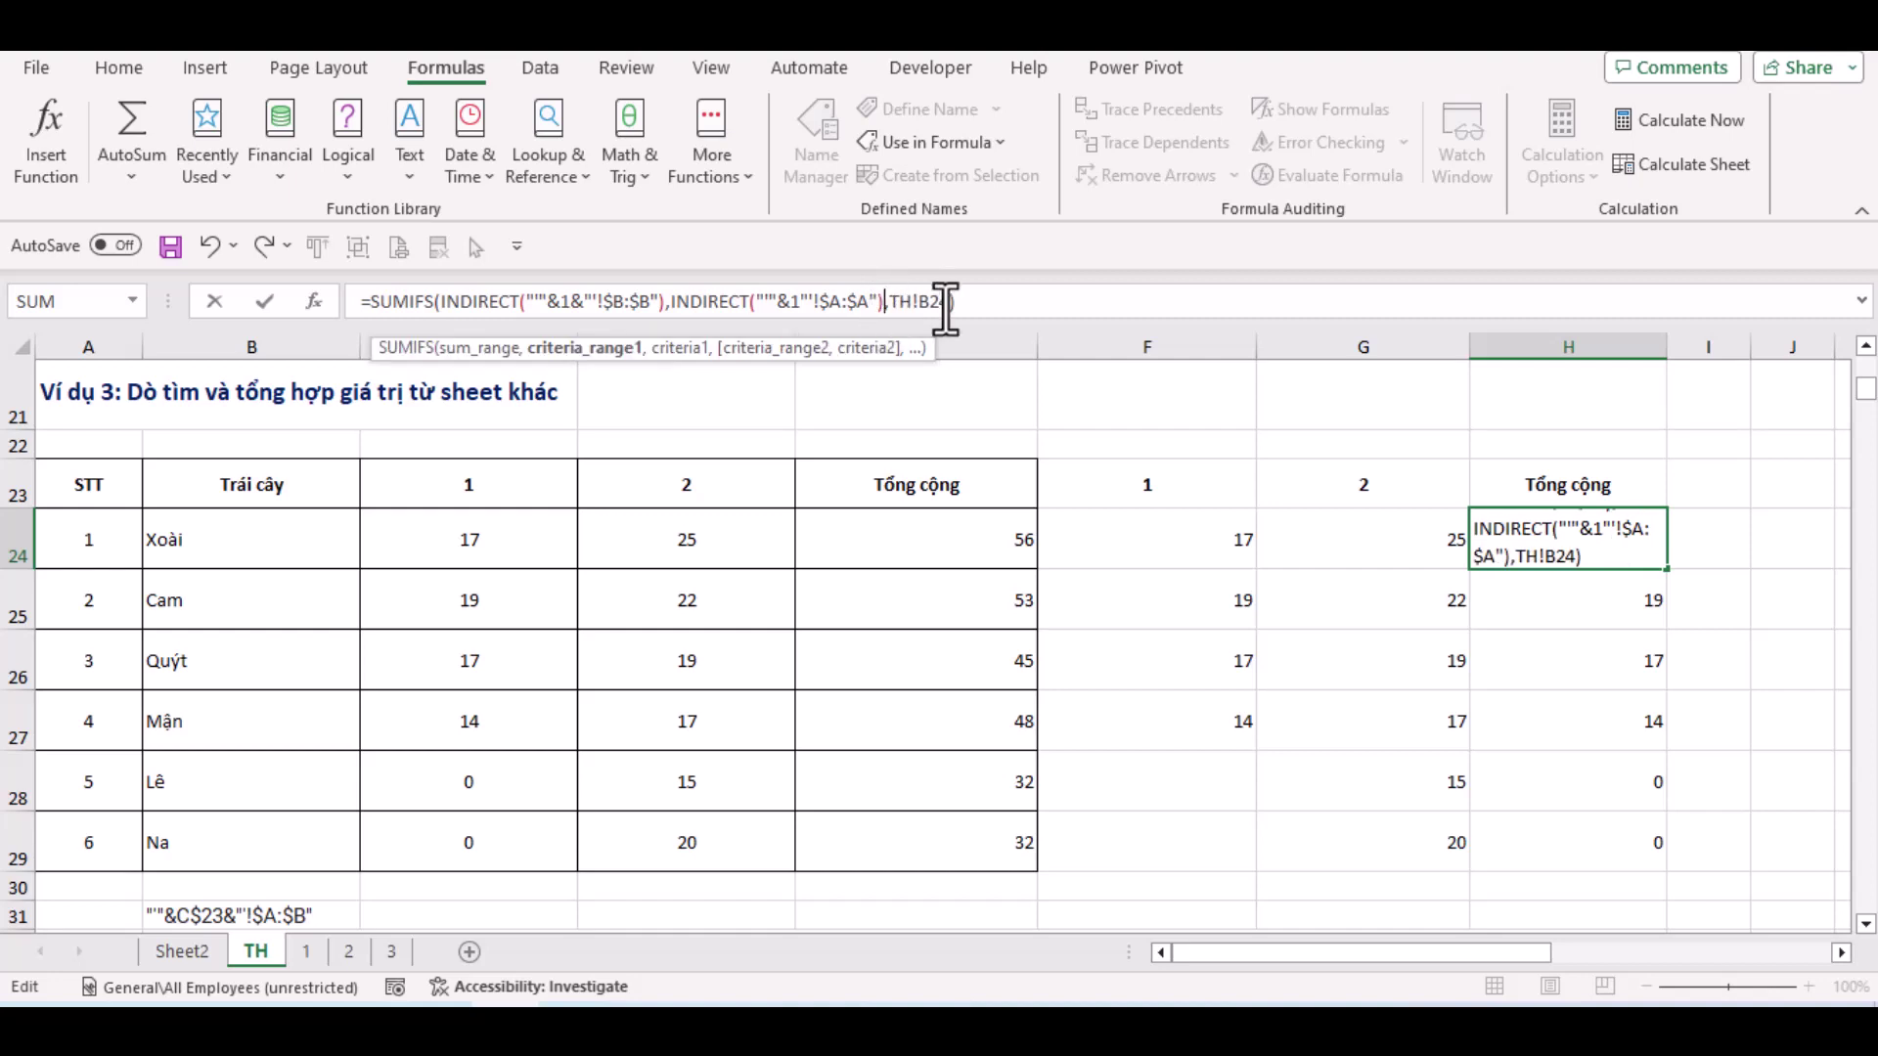
# Add the missing & after the 1 in the criteria range so it reads INDIRECT("'"&1&"'!$A:$A"), and enter the formula
pyautogui.click(930, 304)
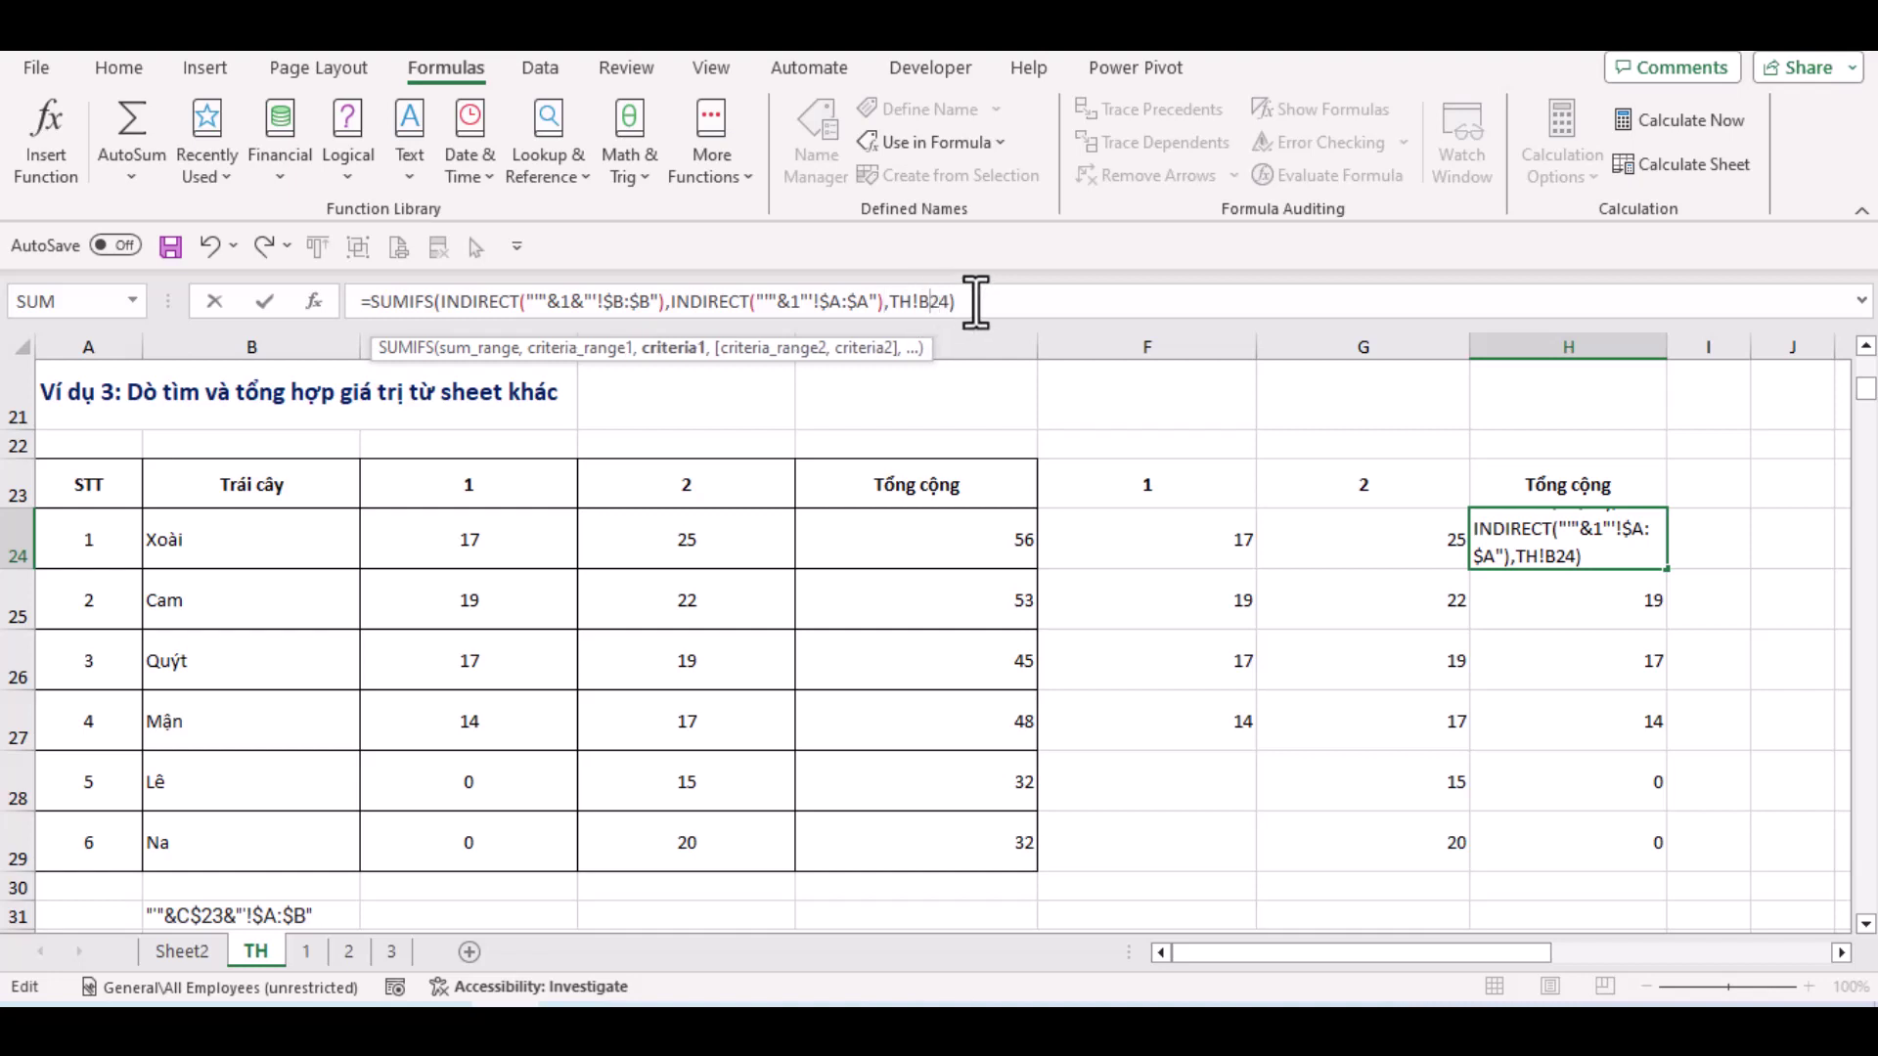
pyautogui.press('Return')
pyautogui.click(1288, 425)
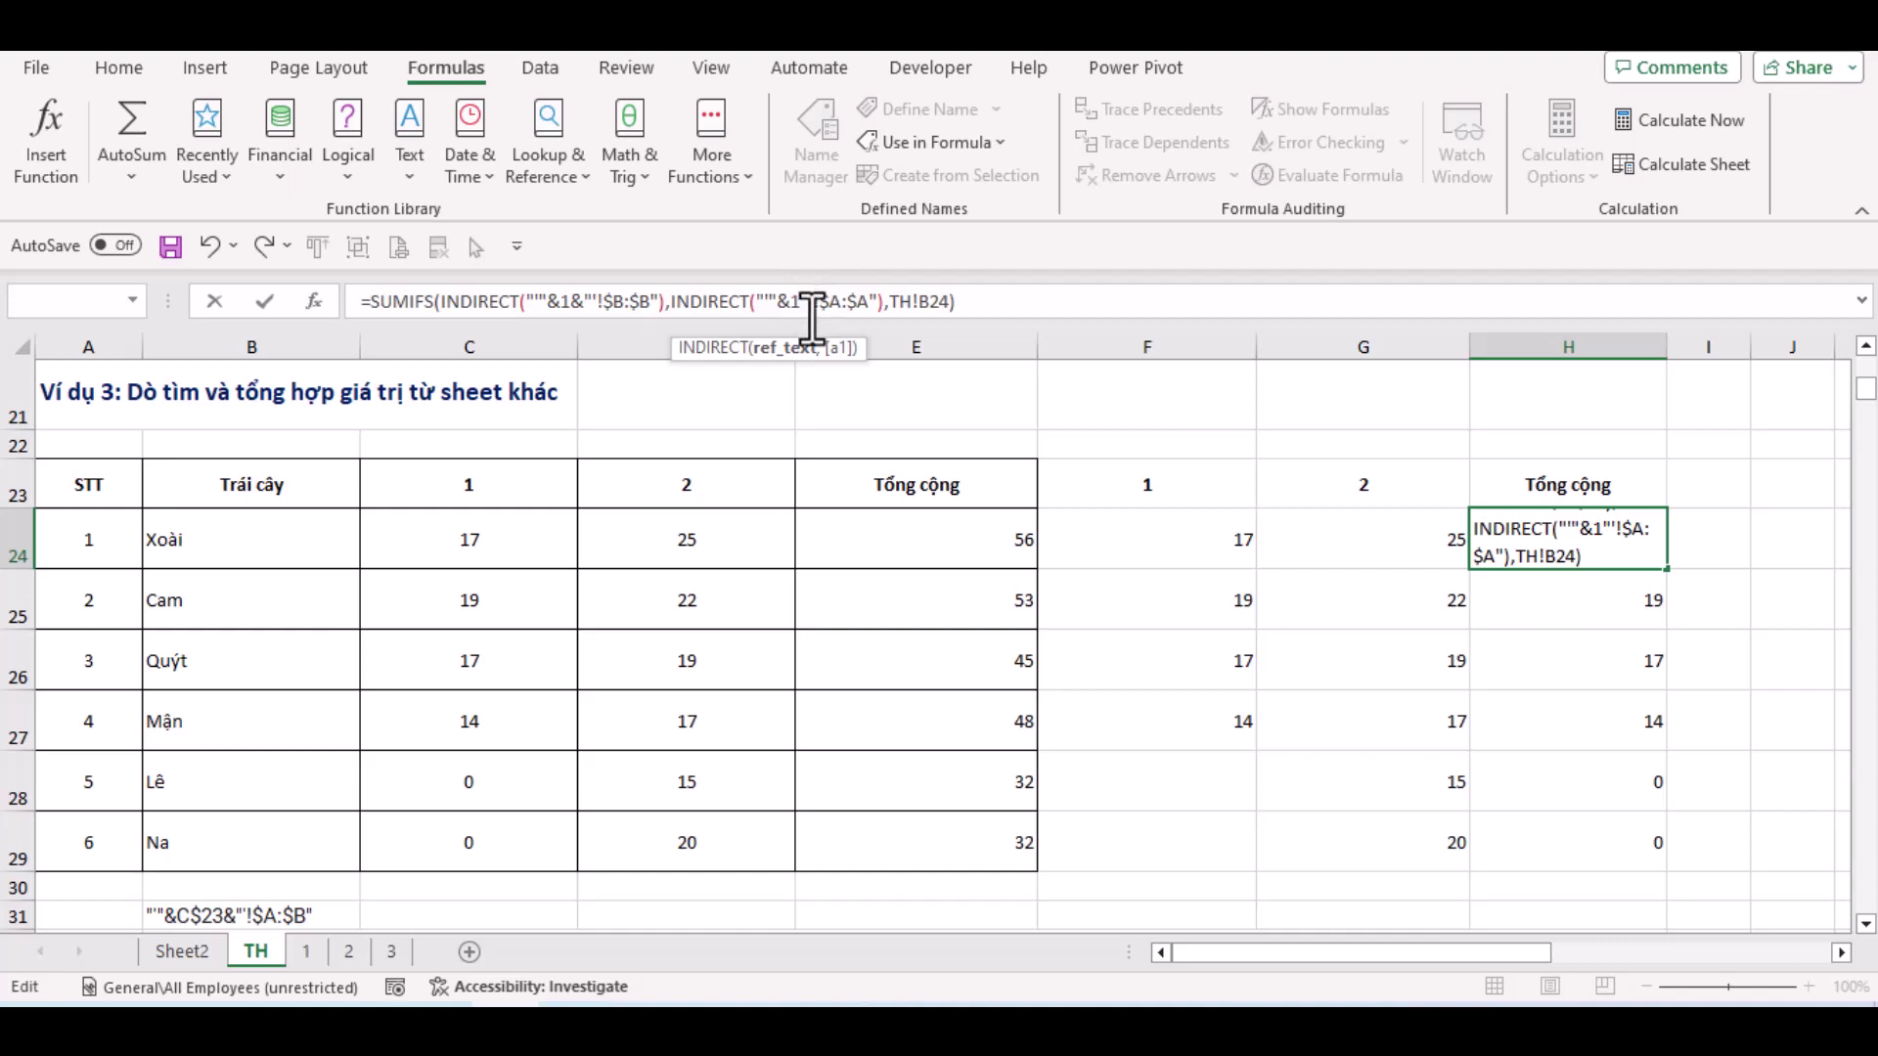
pyautogui.write('&')
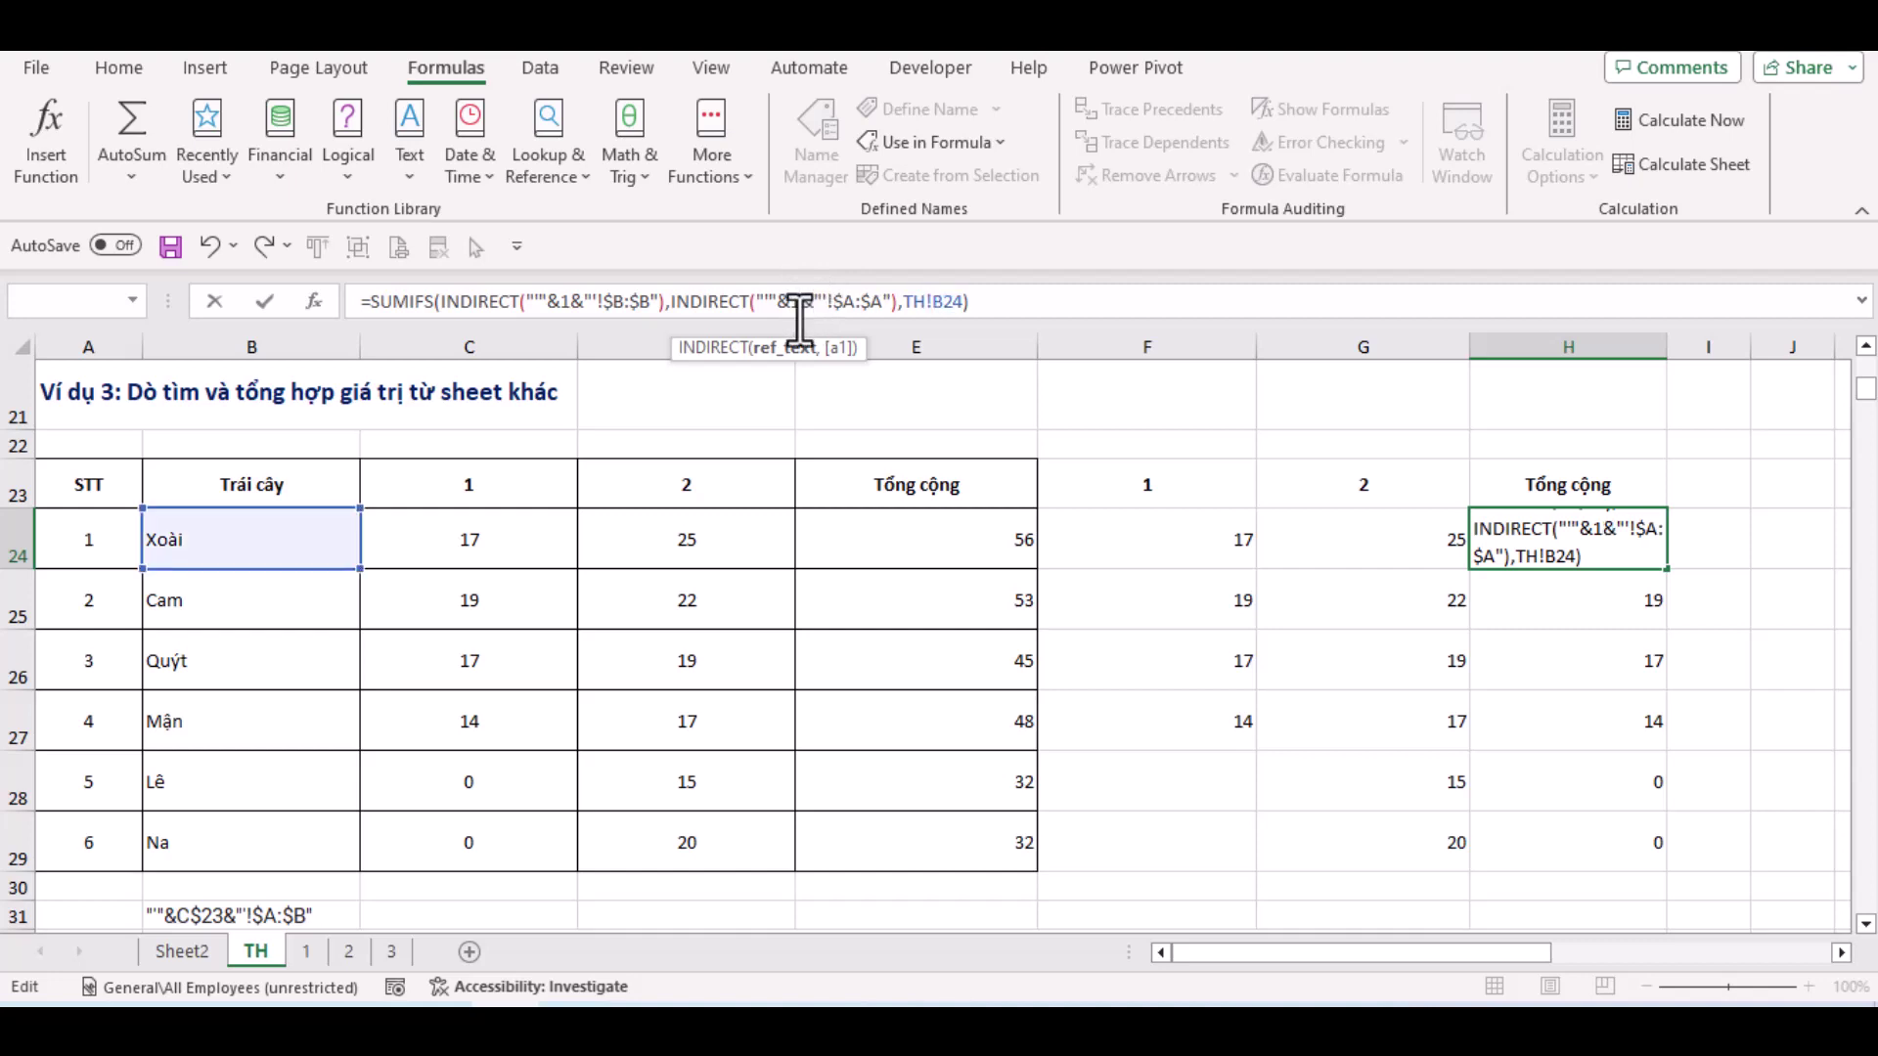
pyautogui.press('Return')
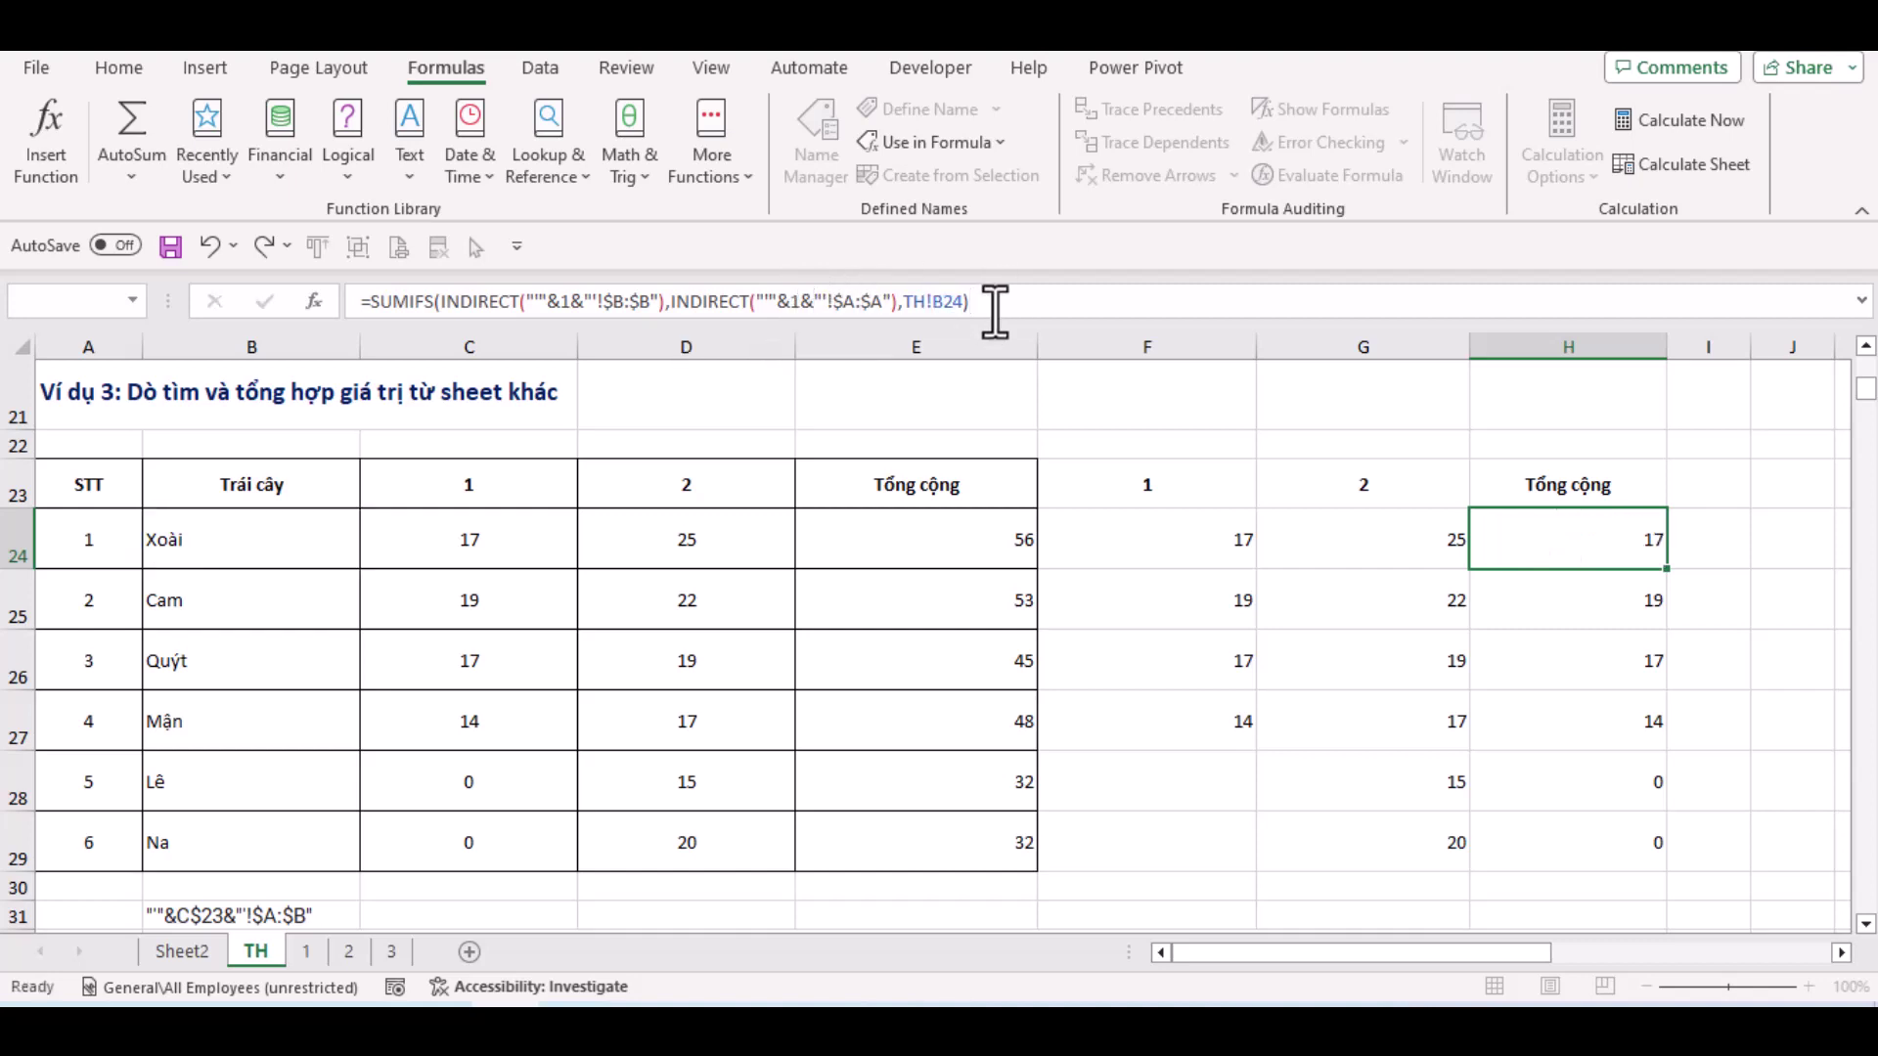
# Fill H24's INDIRECT-based SUMIFS formula down to H29
pyautogui.click(1671, 551)
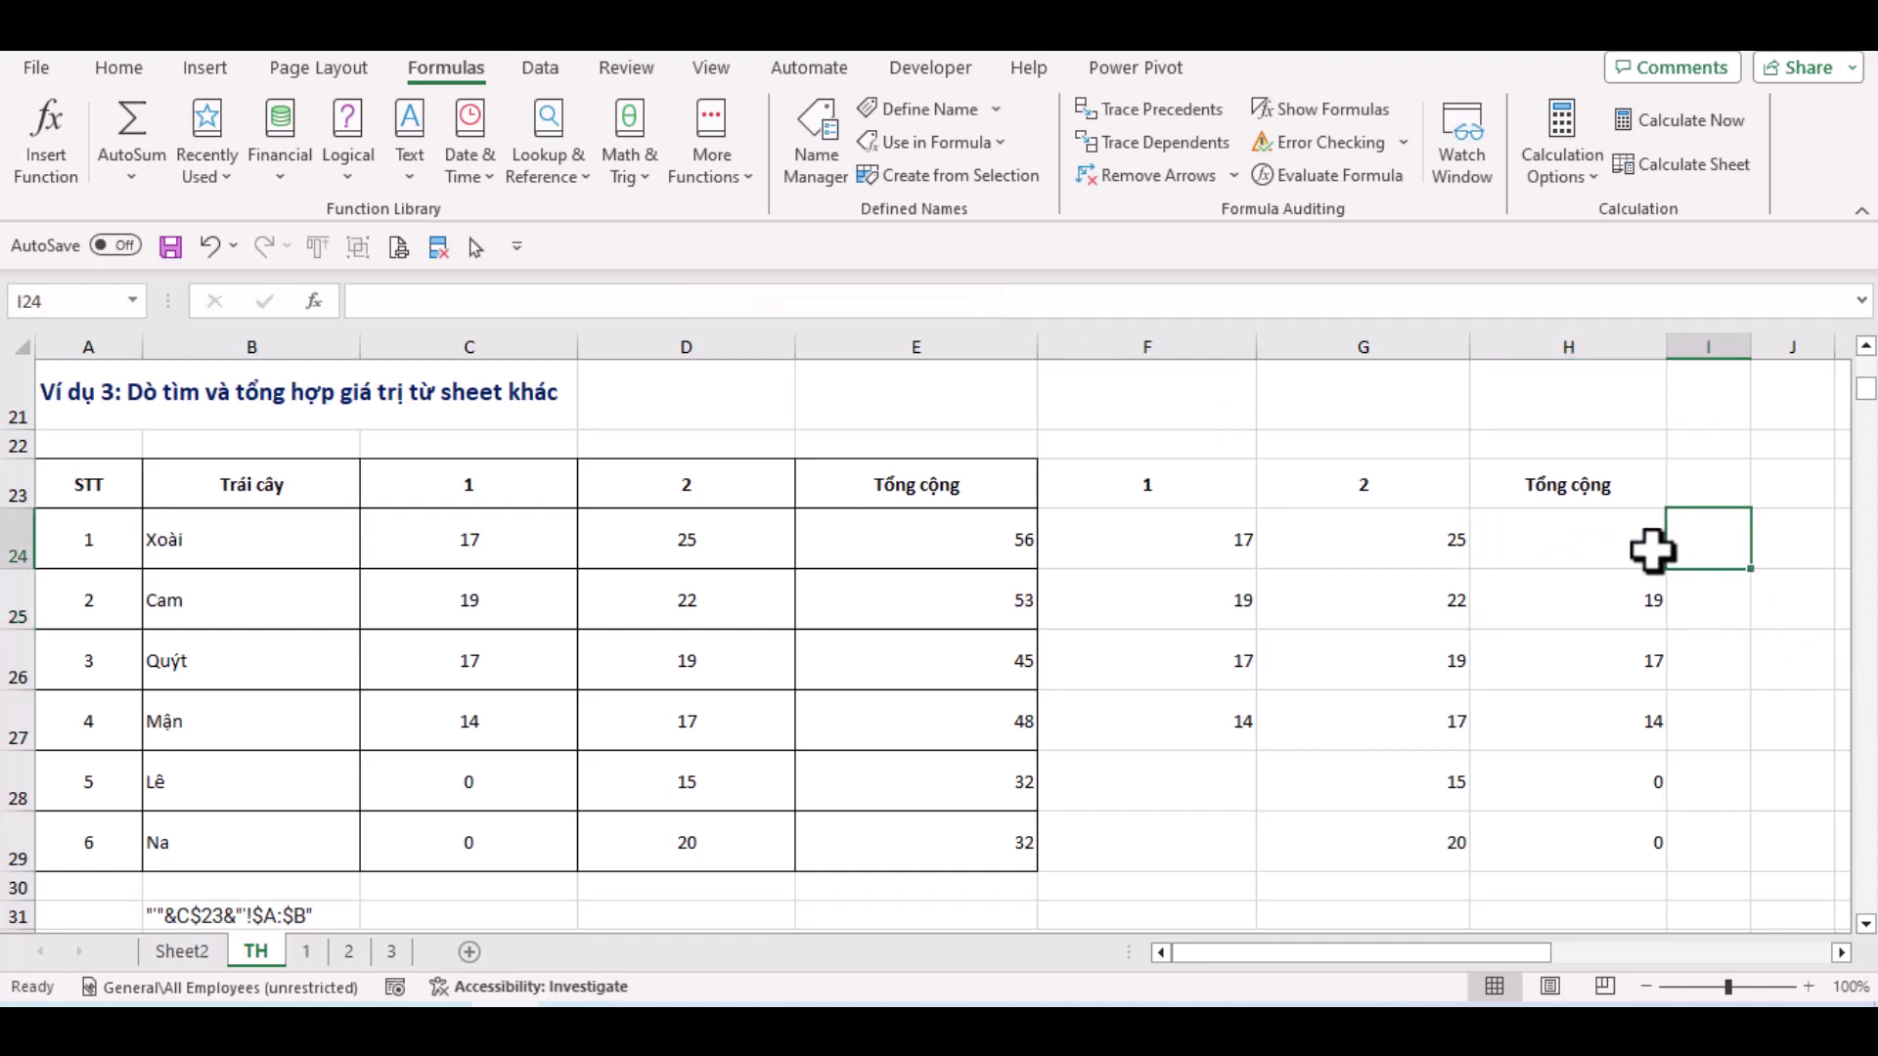
pyautogui.click(1657, 550)
pyautogui.moveTo(1669, 577); pyautogui.dragTo(1659, 851)
# Examine the sheet number 1 in both INDIRECT references of H24's SUMIFS formula
pyautogui.click(1629, 558)
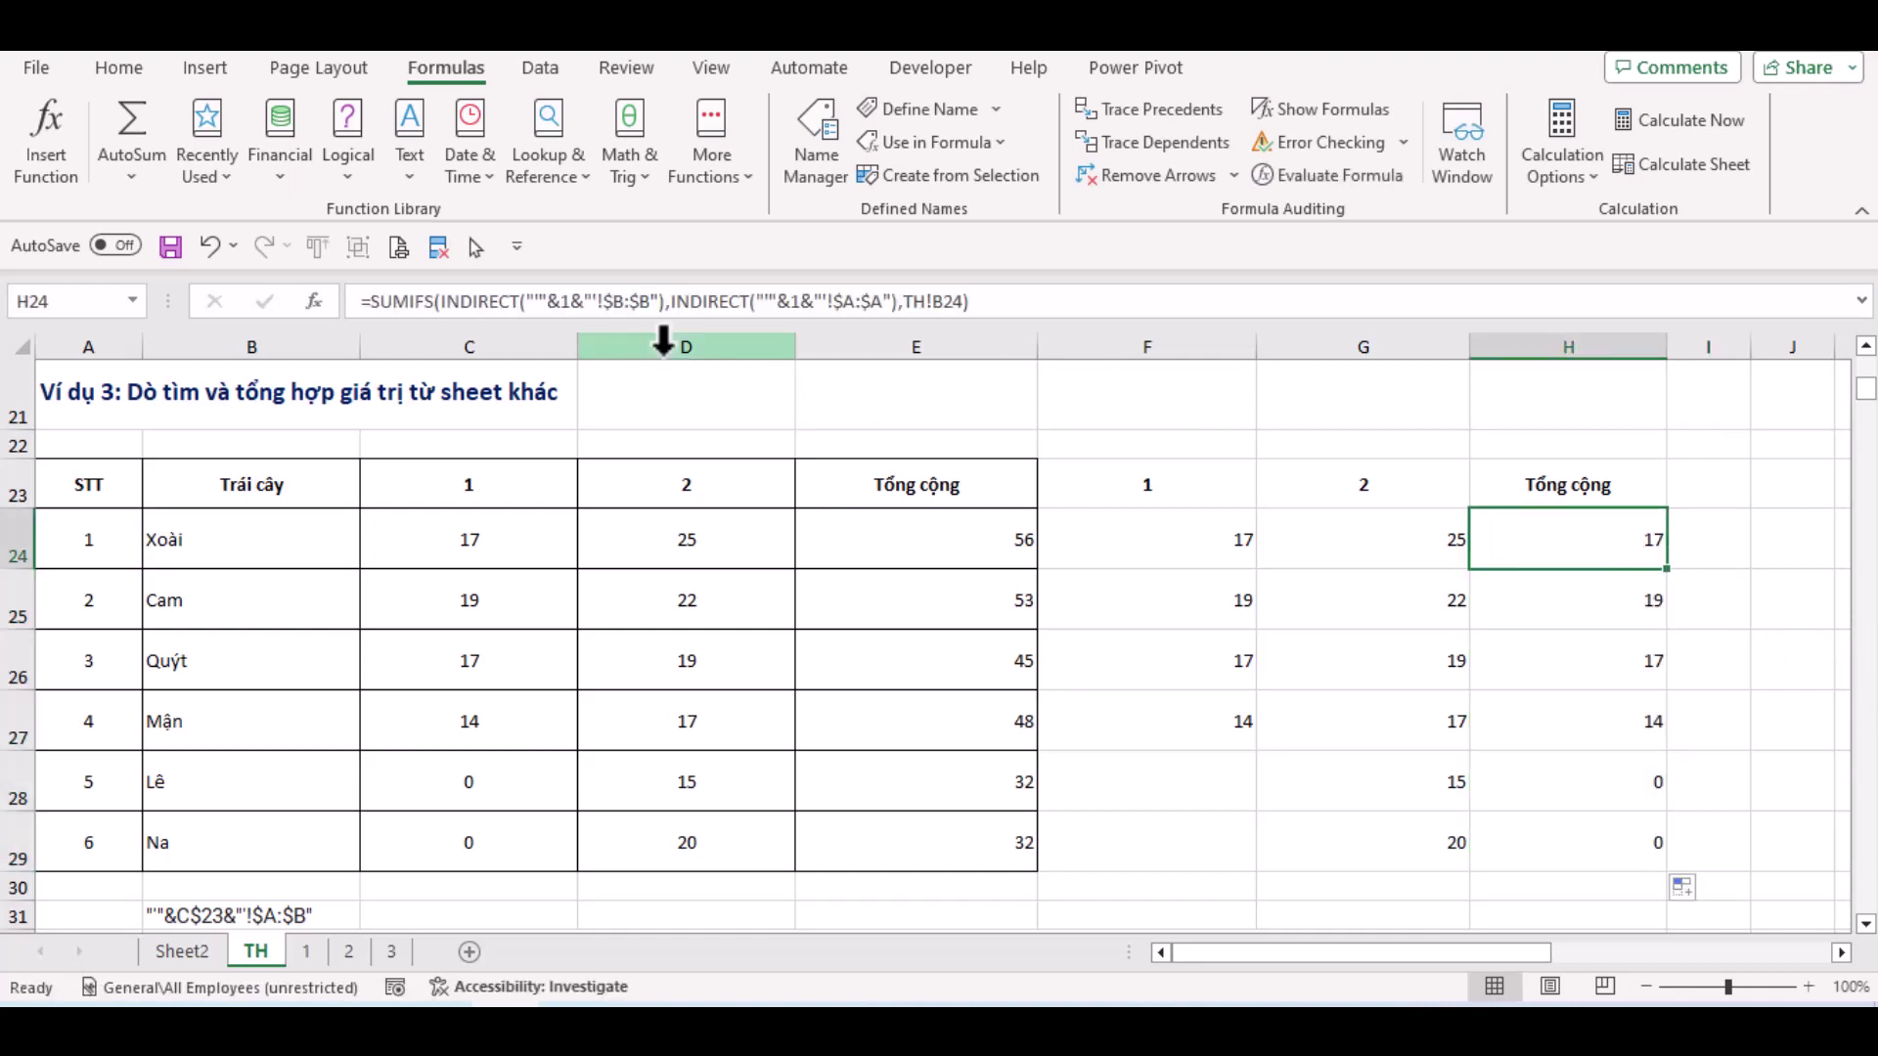
pyautogui.click(568, 302)
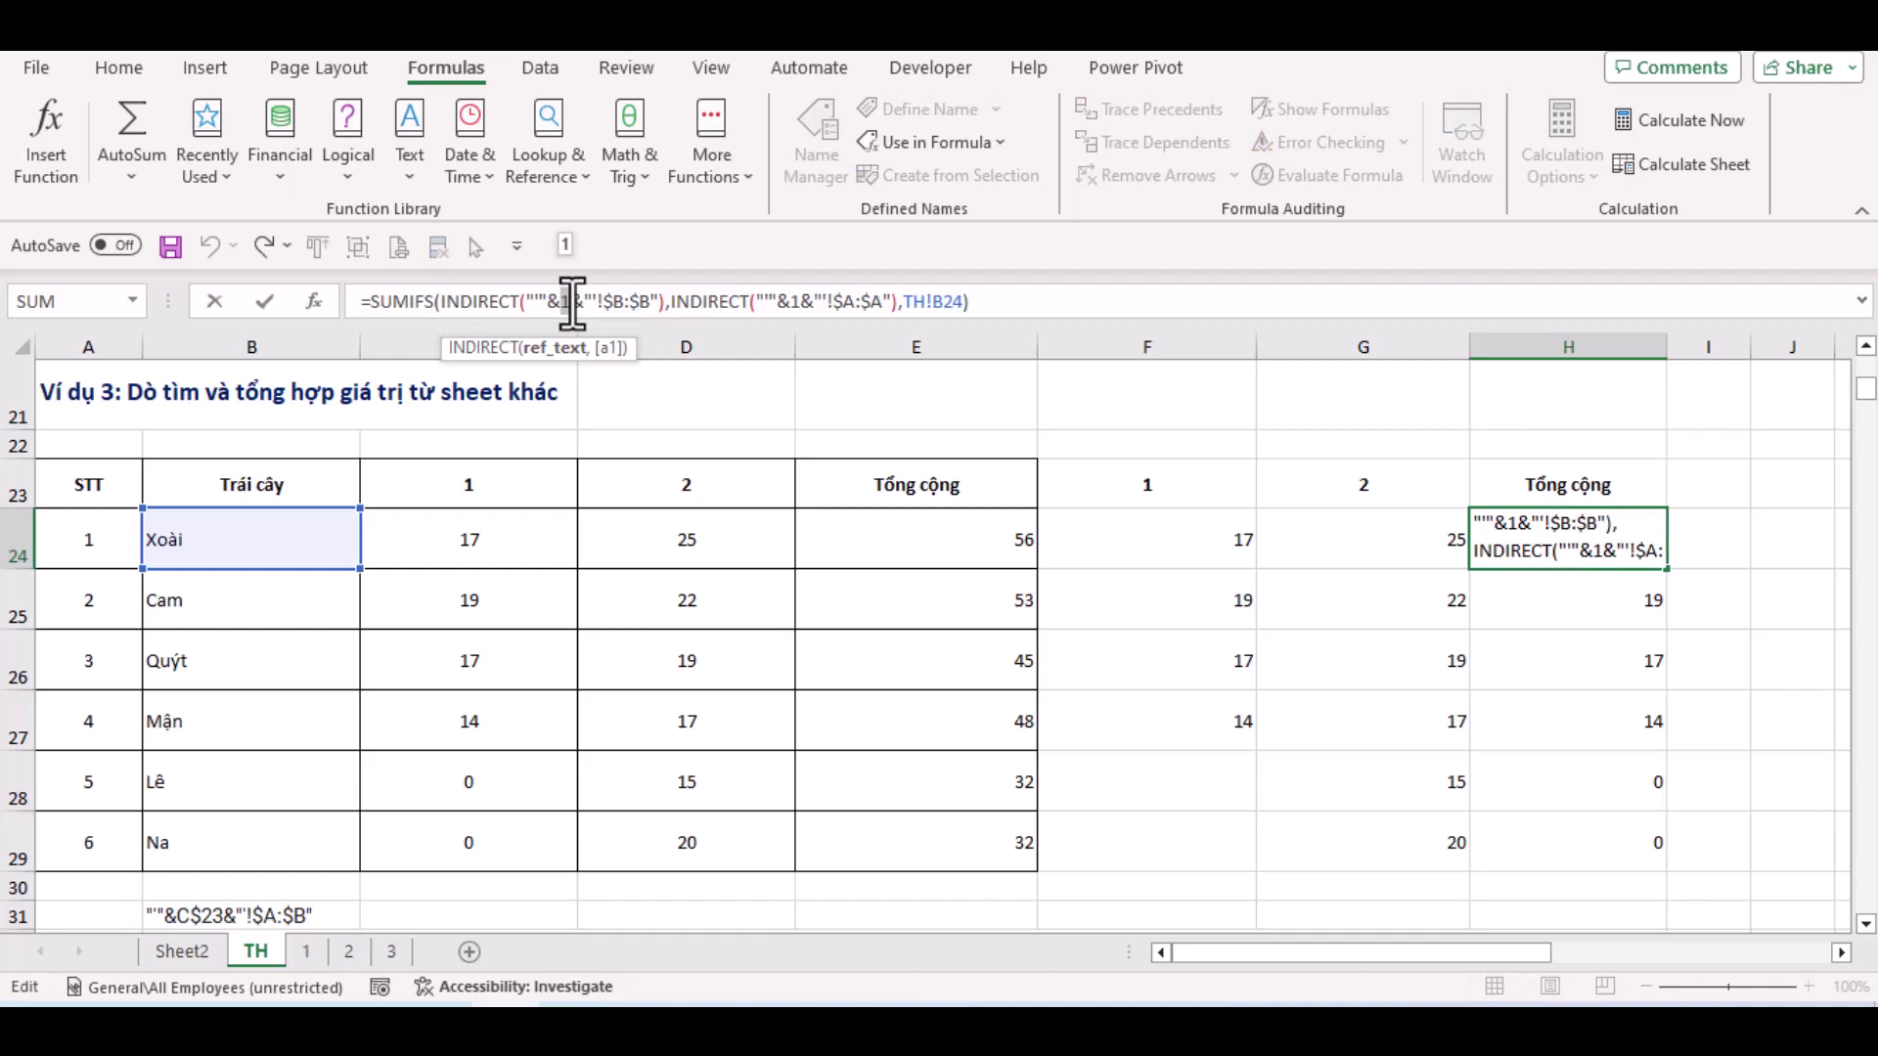
pyautogui.click(807, 311)
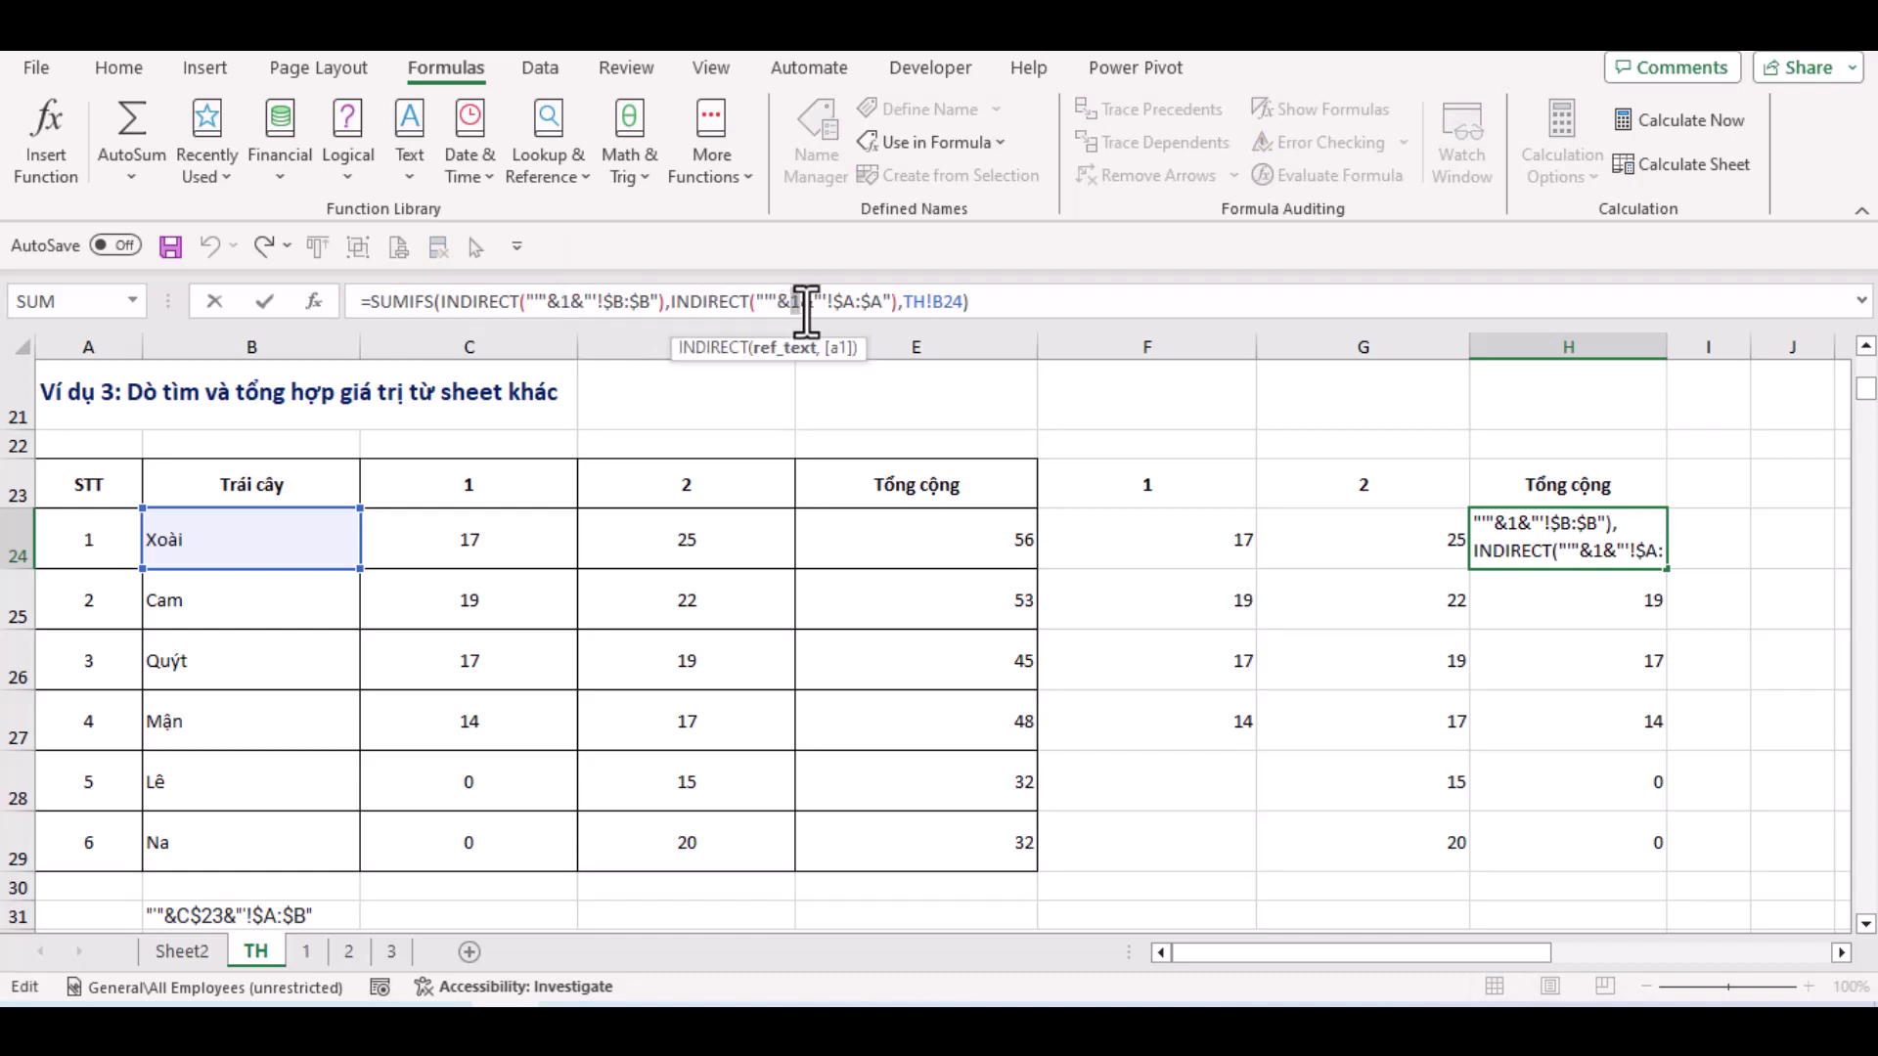
pyautogui.press('Return')
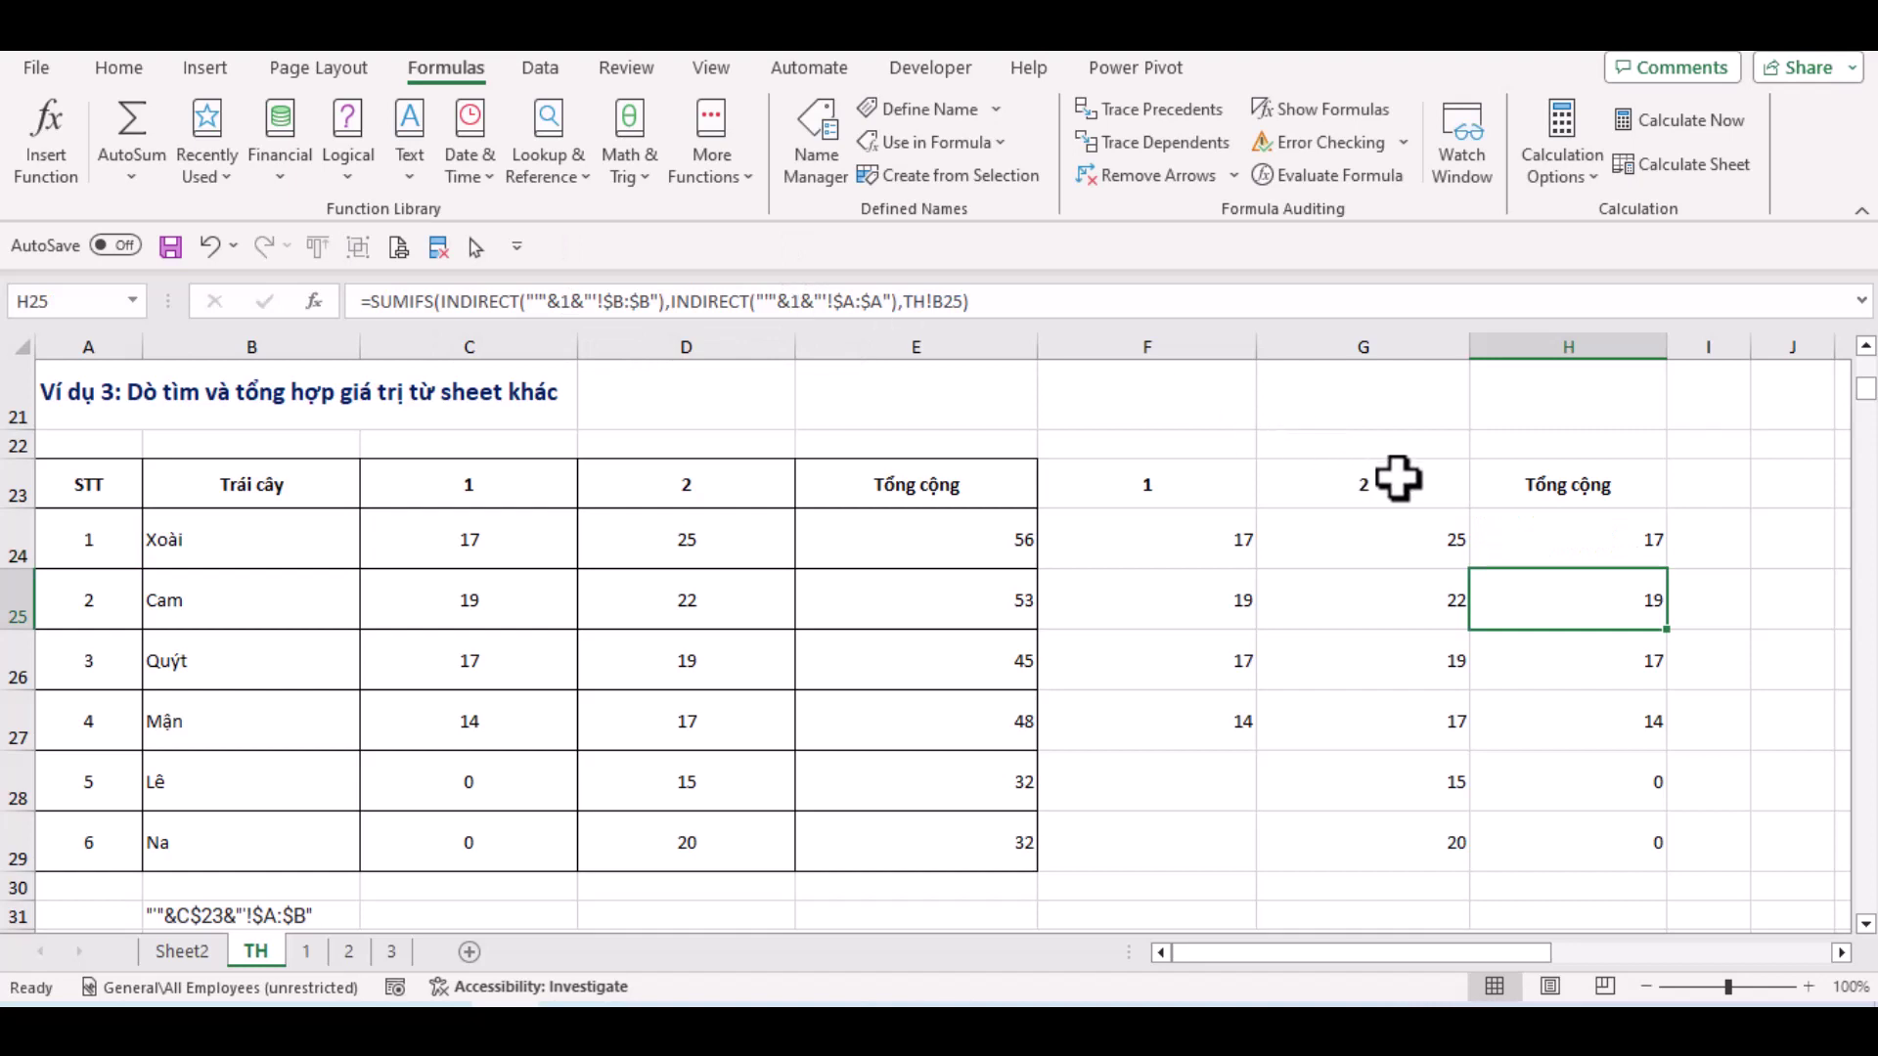
# Enter the array constant ={1,2,3} in cell H20 above the second Tổng cộng column
pyautogui.click(1583, 520)
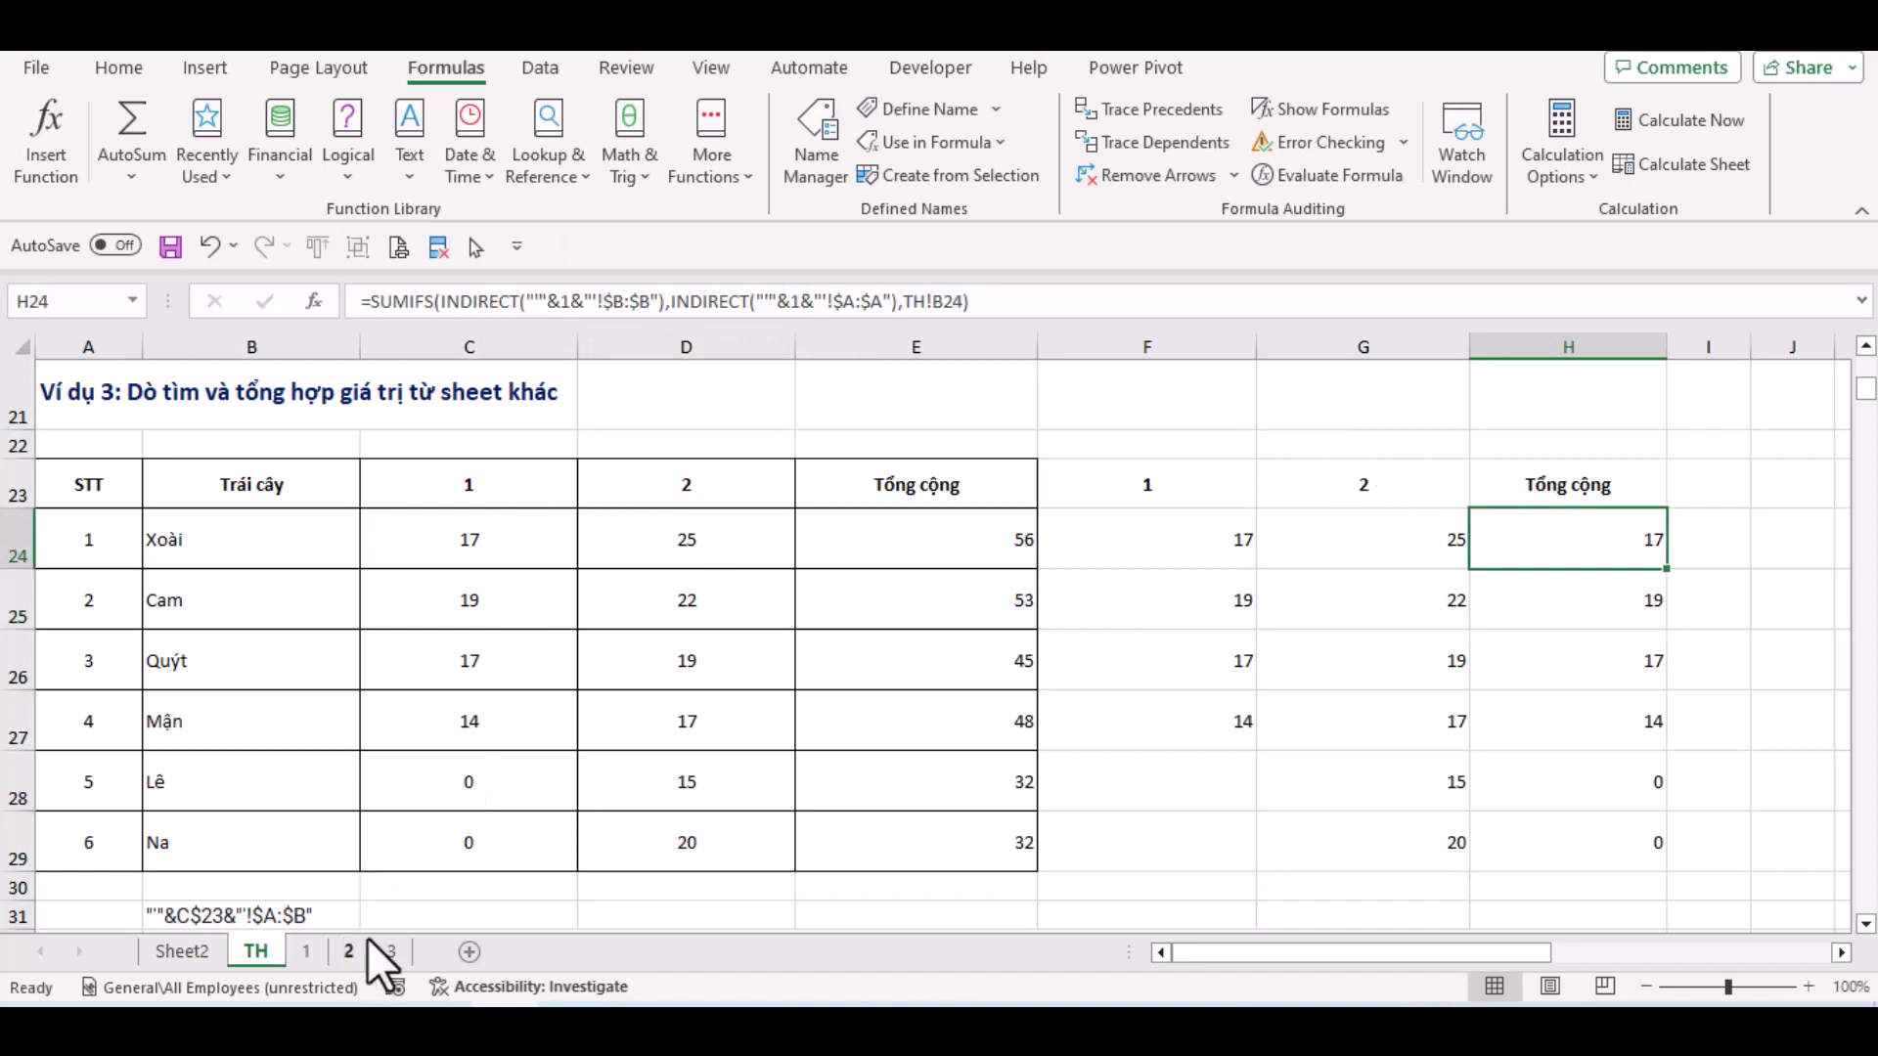
pyautogui.scroll(1, 1576, 434)
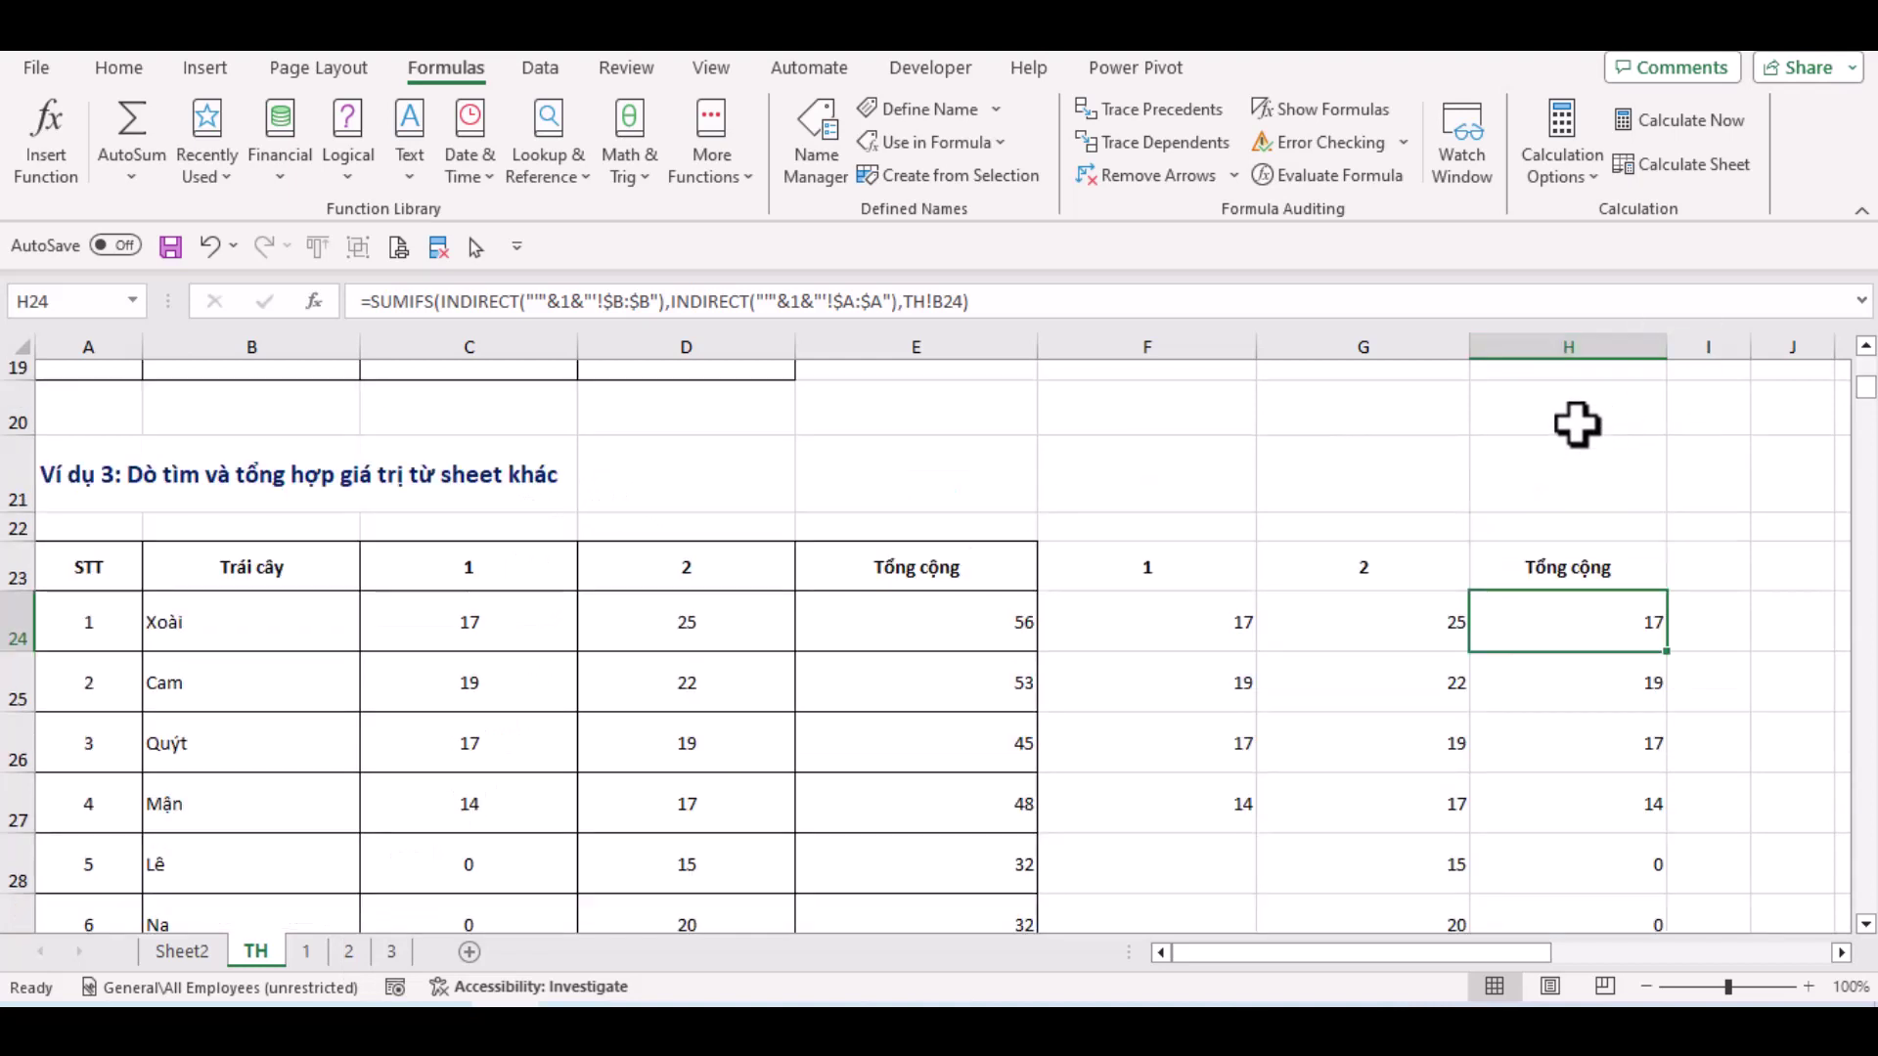
pyautogui.click(1520, 421)
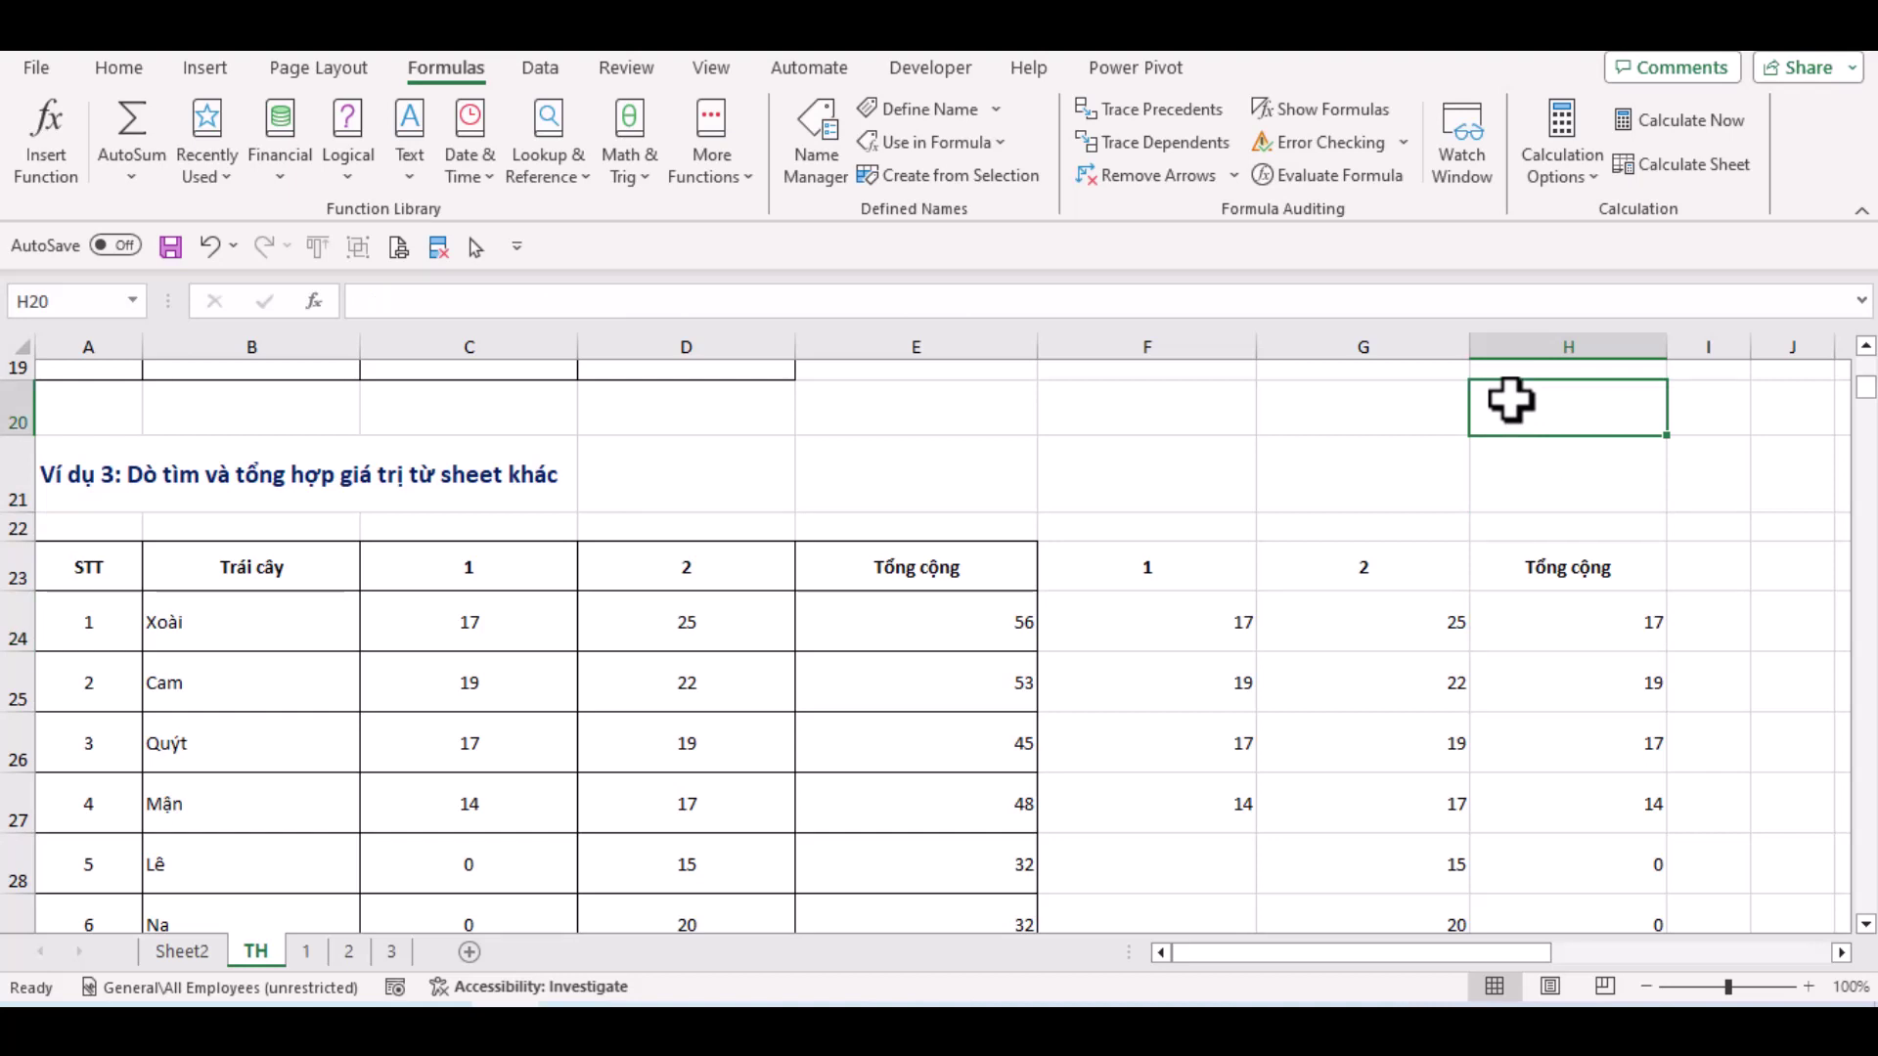
pyautogui.write('=')
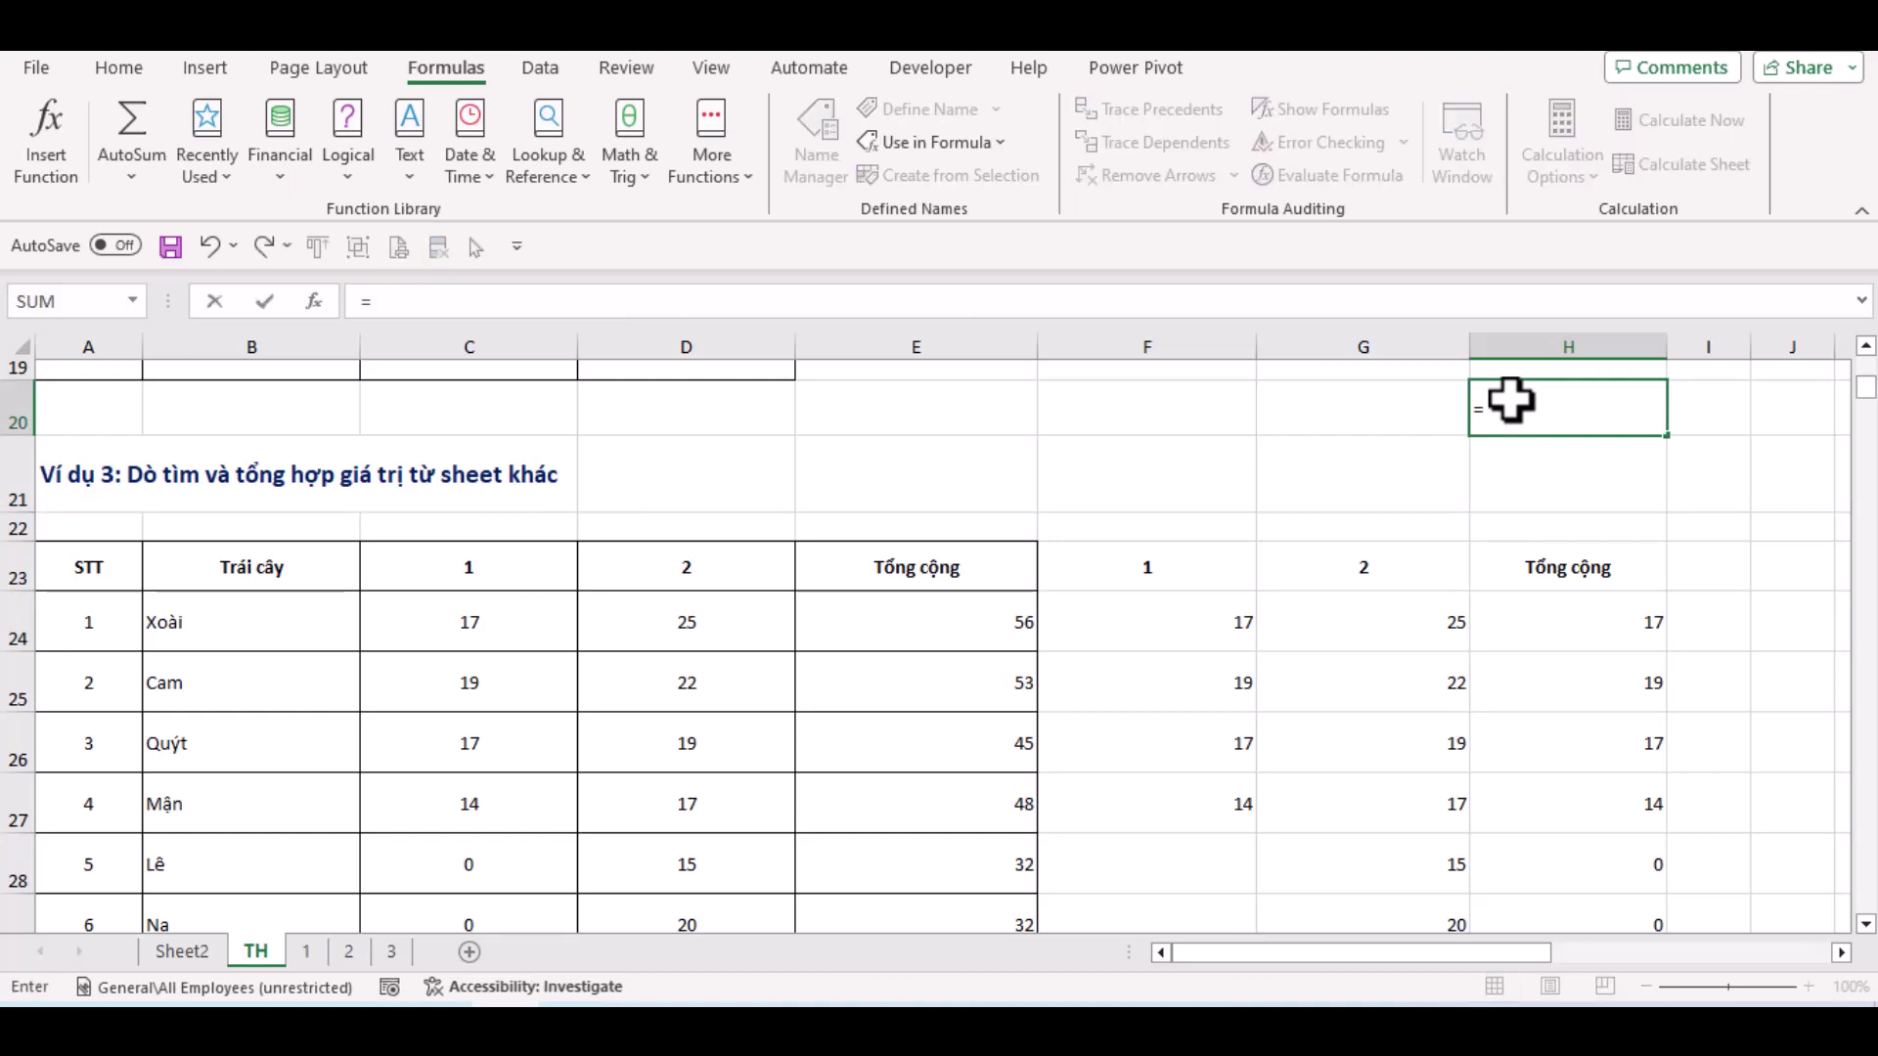
pyautogui.write('s')
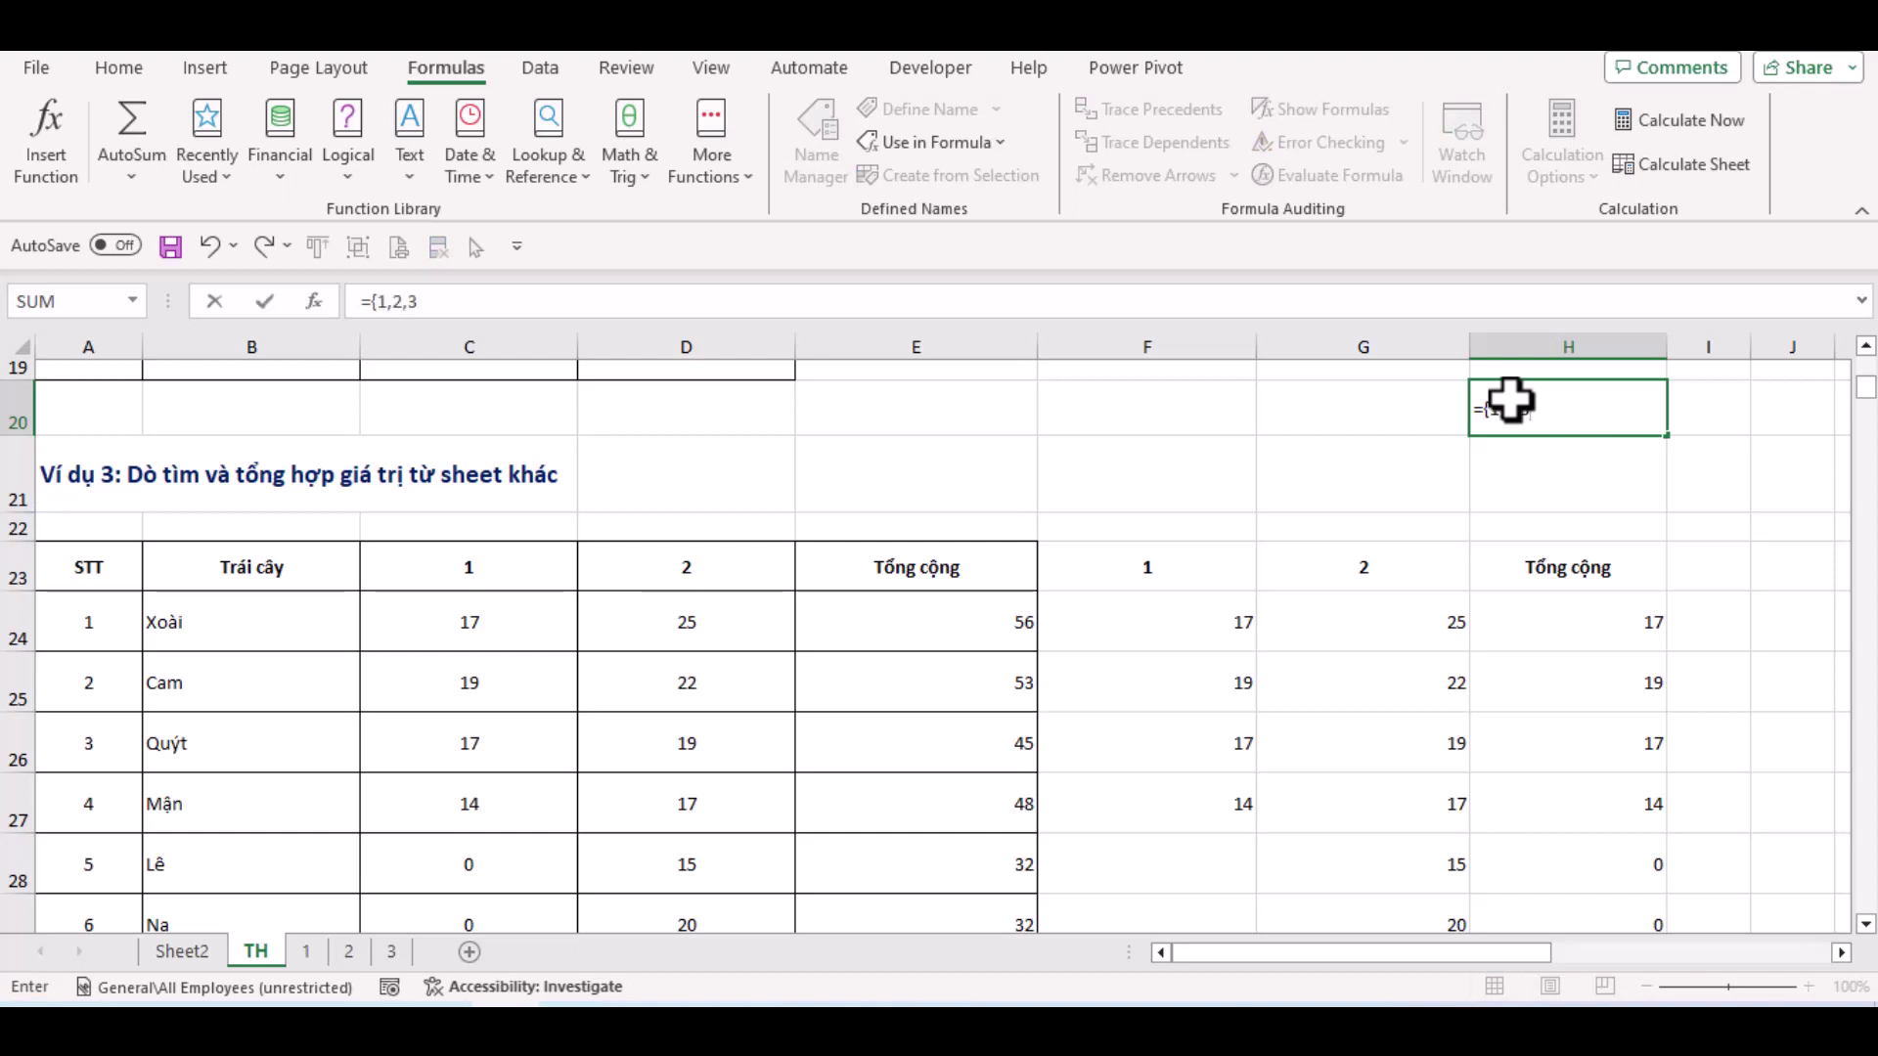
pyautogui.press('Return')
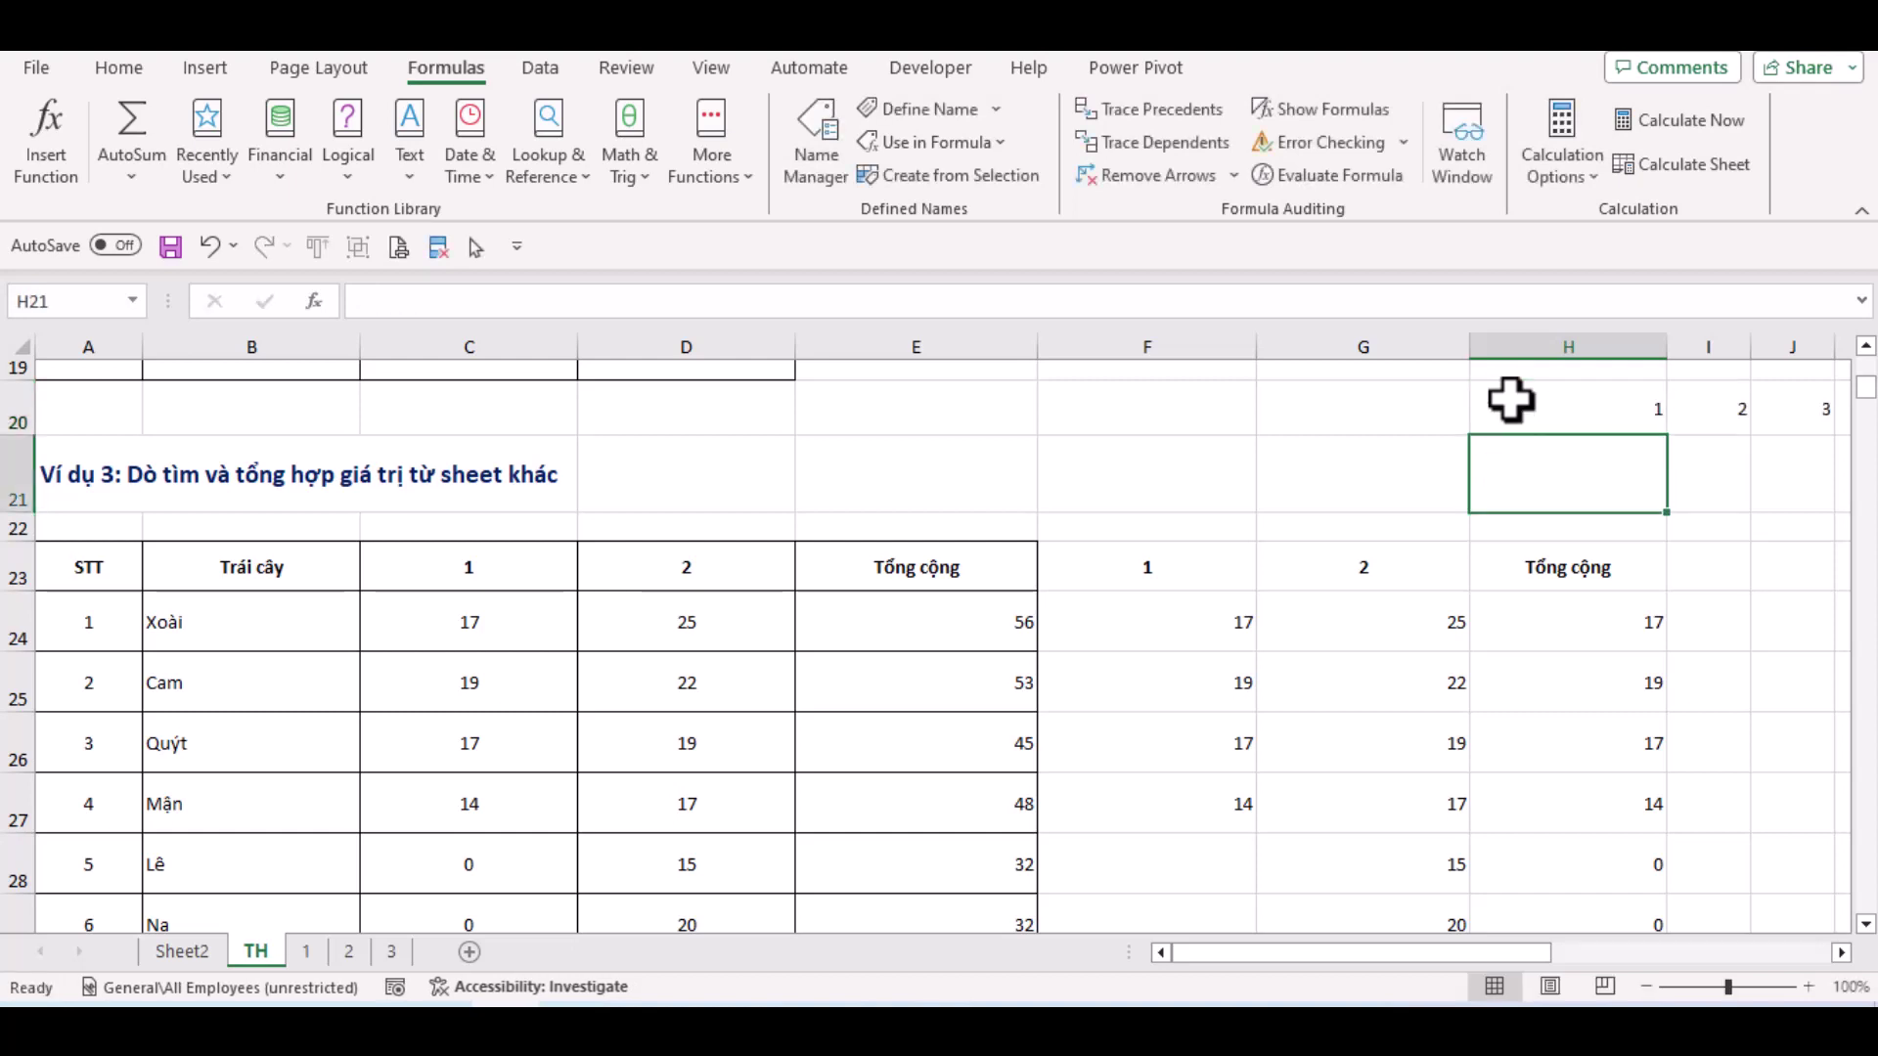
# Examine the {1,2,3} array spilled across H20:J20 and compare it with the sheet number in H24's SUMIFS formula
pyautogui.press('Up')
pyautogui.press('Right')
pyautogui.press('Right')
pyautogui.press('Right')
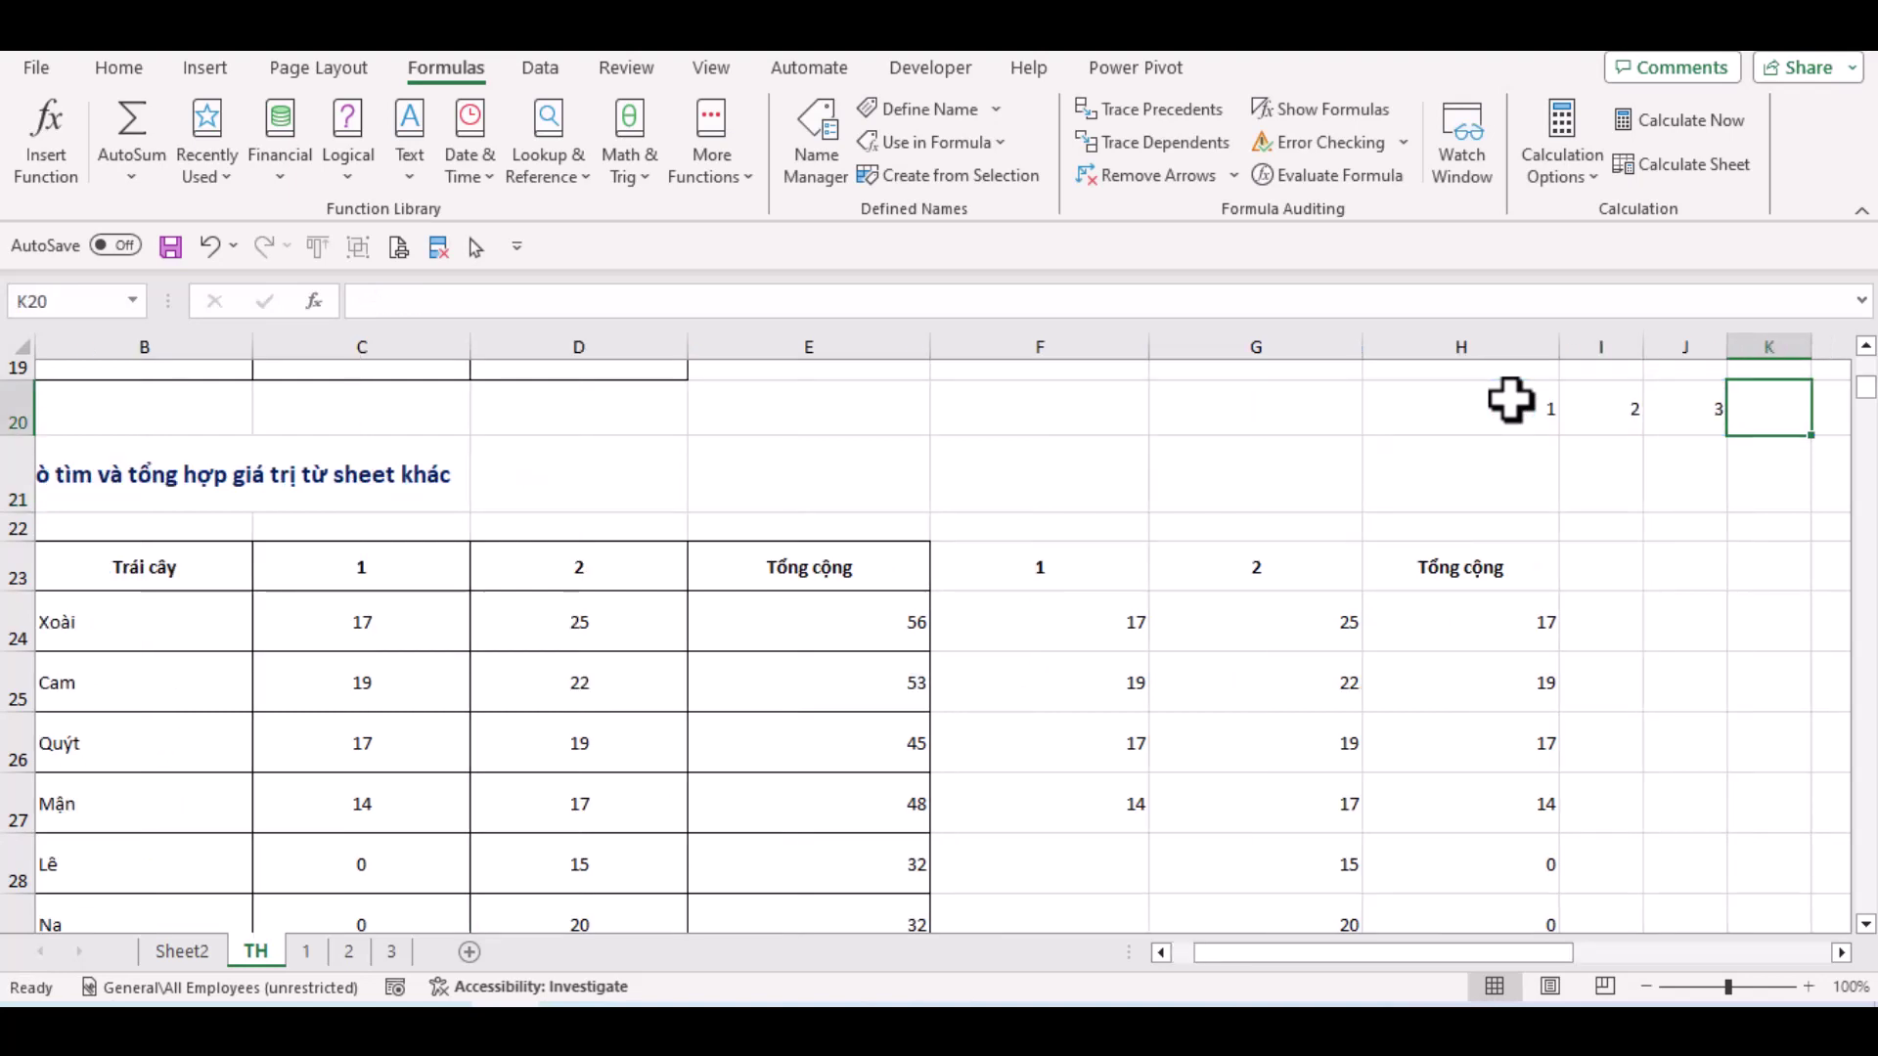
pyautogui.moveTo(1511, 399); pyautogui.dragTo(1668, 407)
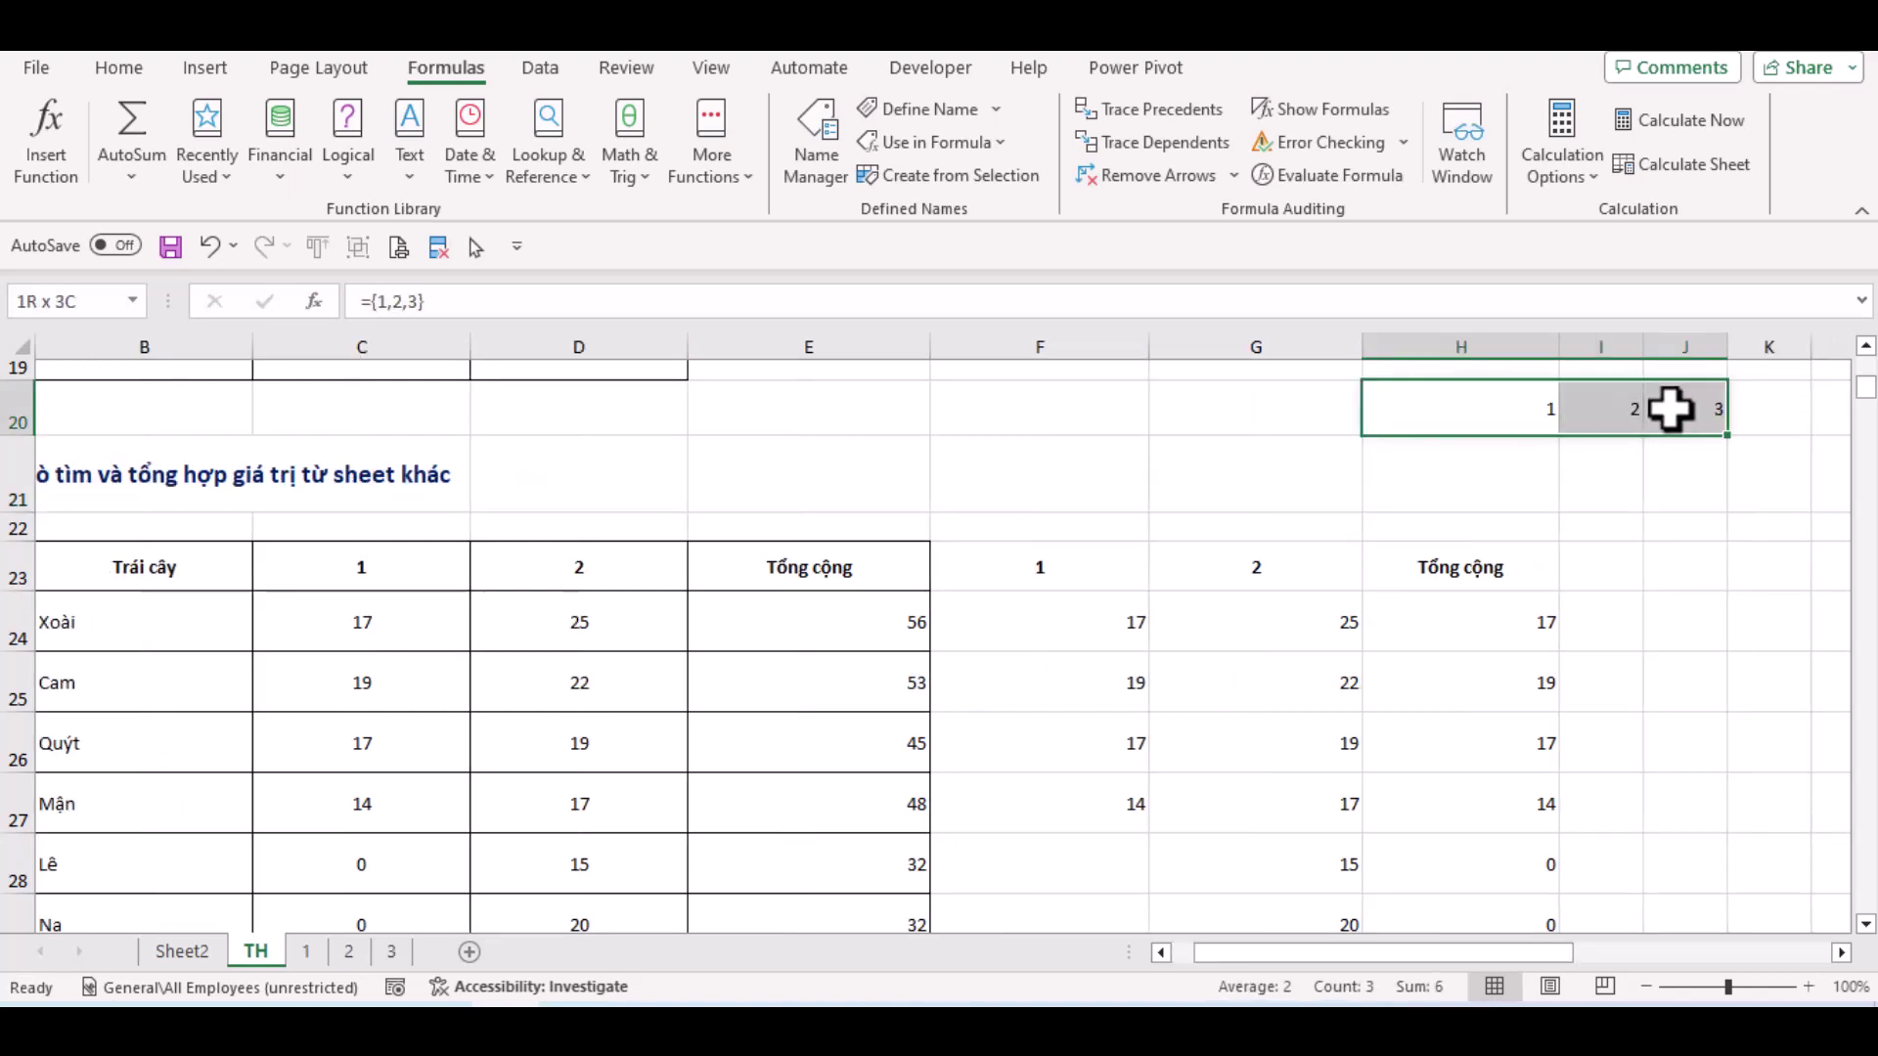
pyautogui.click(1443, 614)
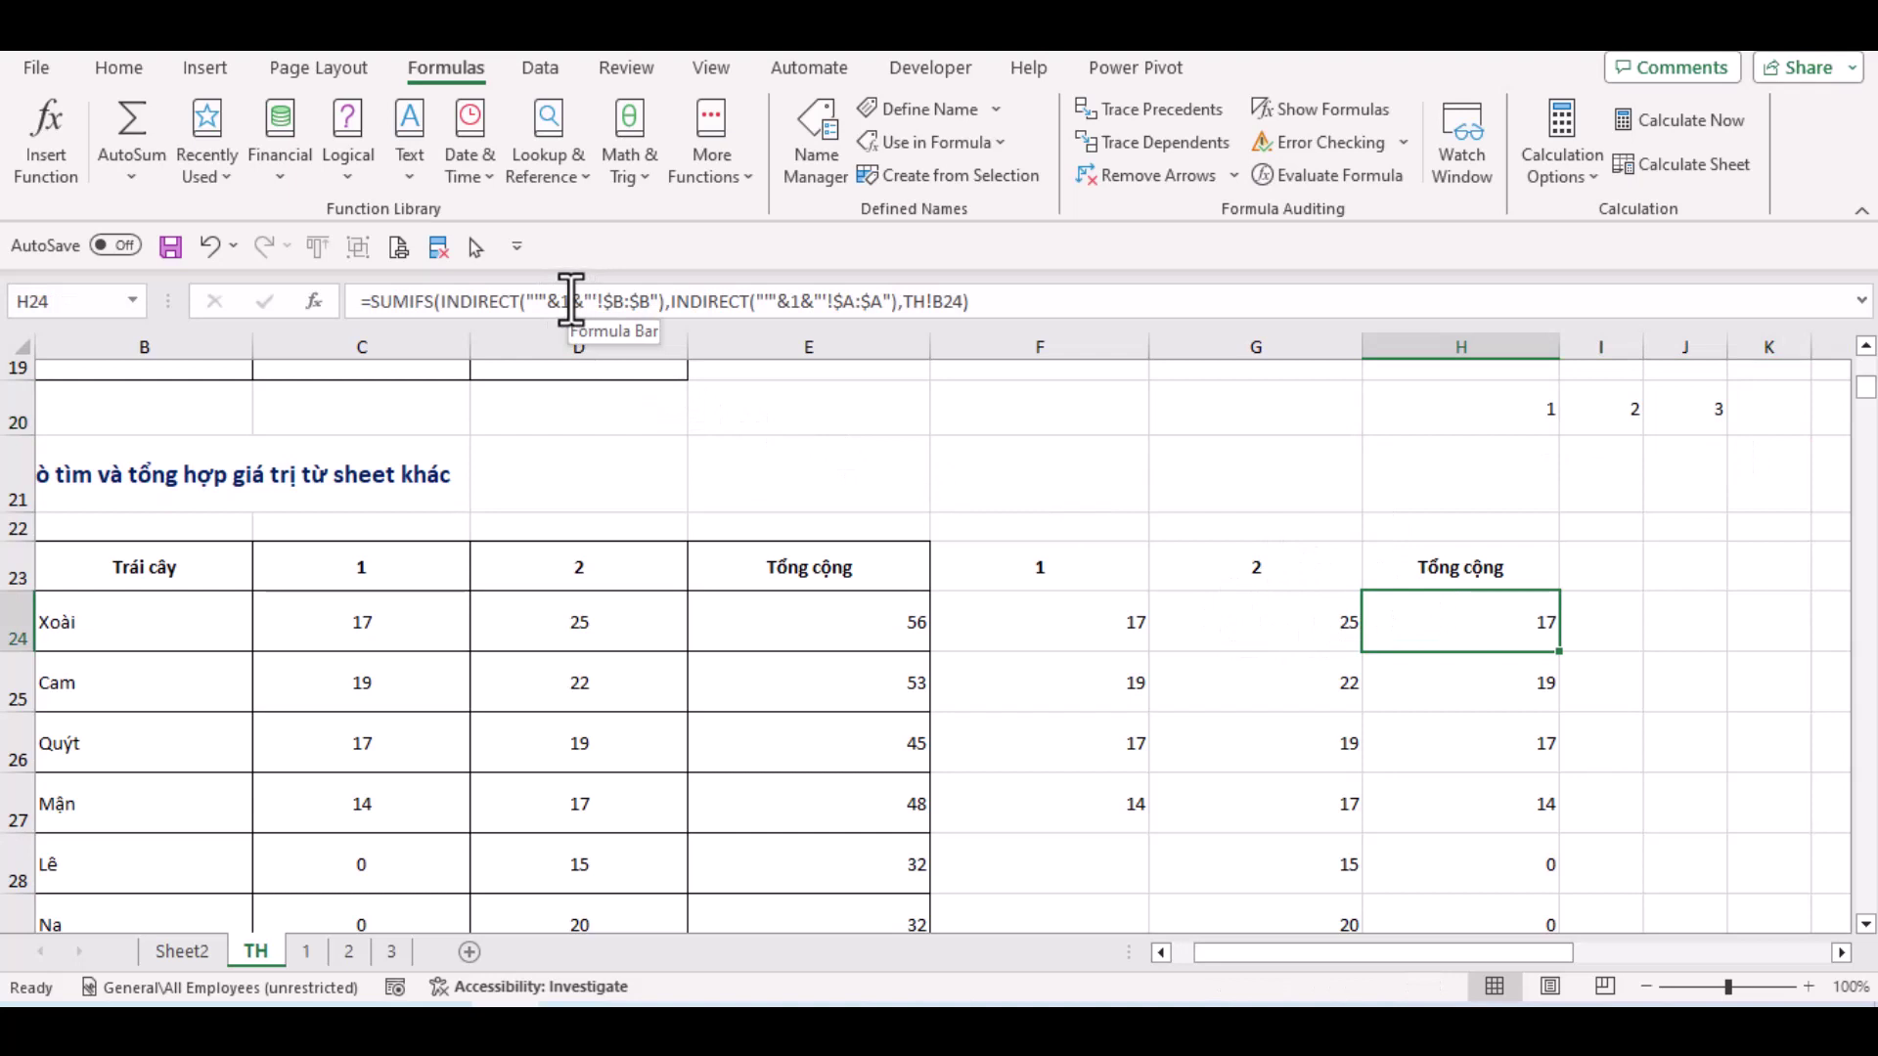
pyautogui.moveTo(1476, 408); pyautogui.dragTo(1686, 407)
pyautogui.click(1442, 494)
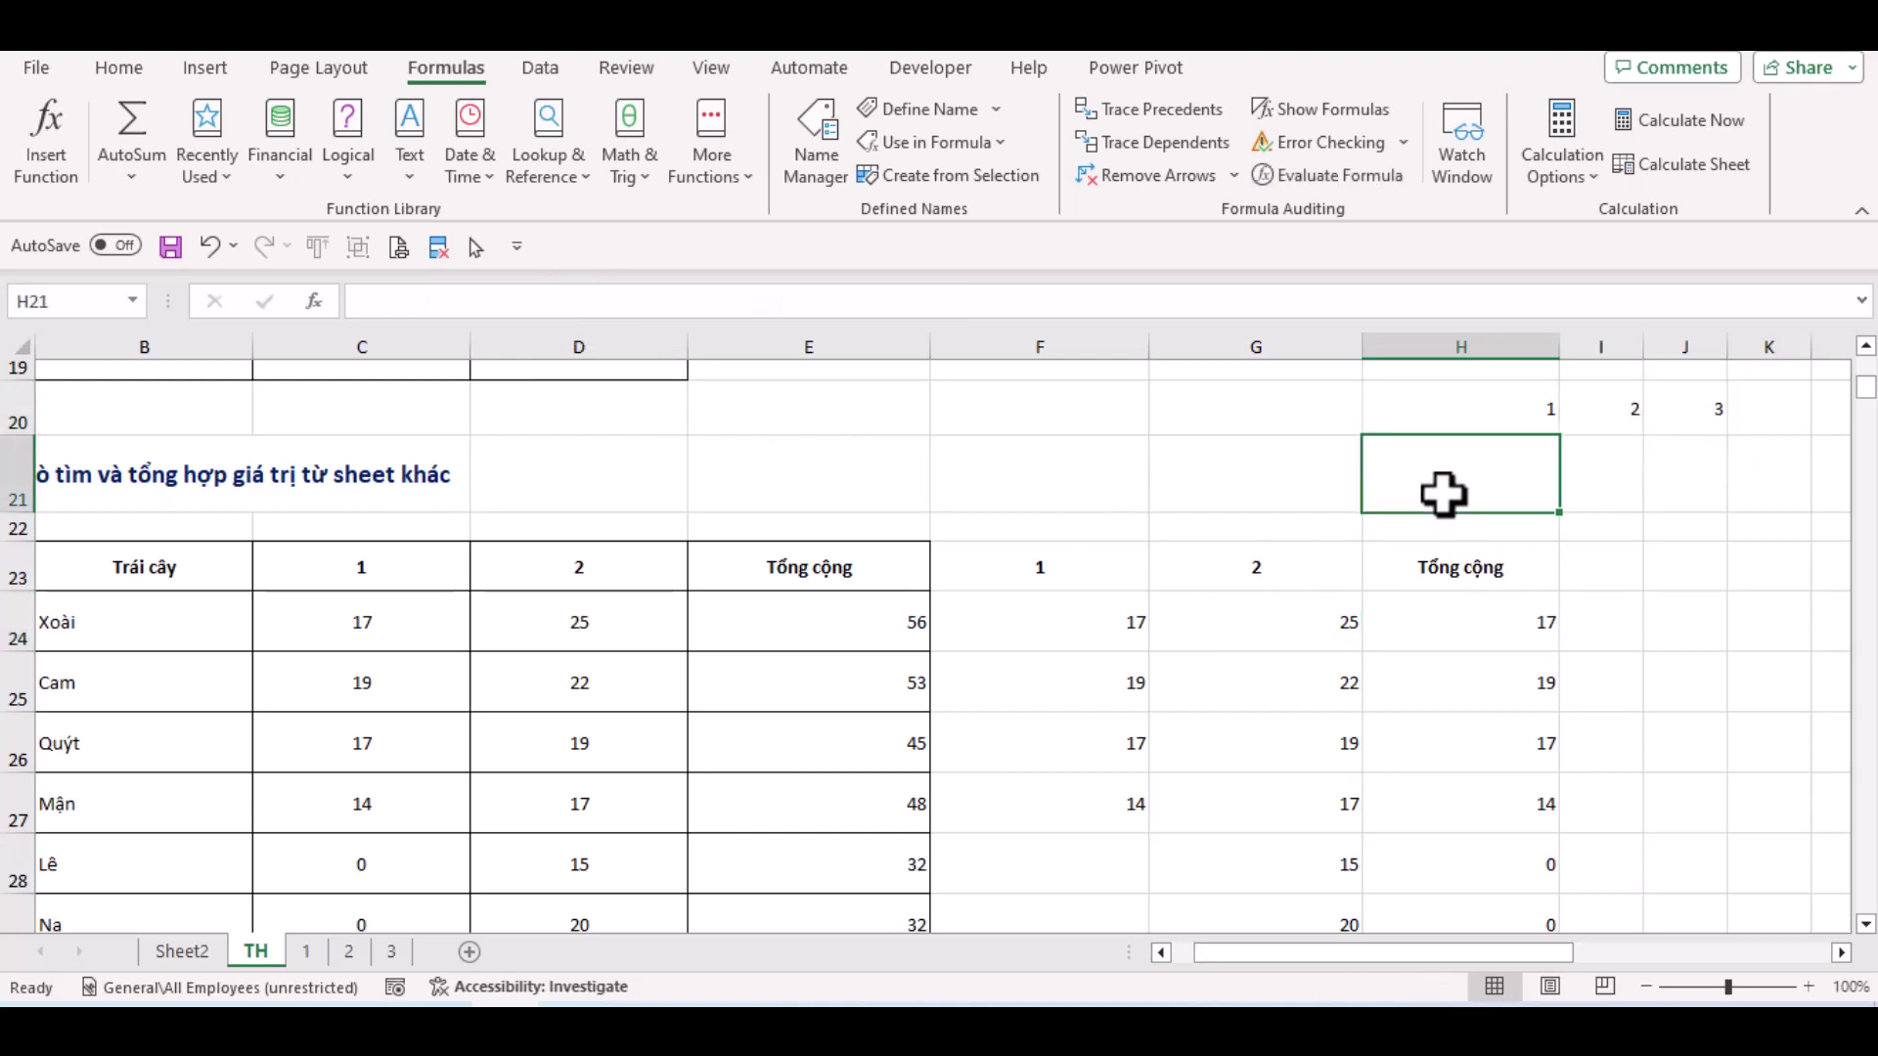
pyautogui.click(1467, 628)
pyautogui.click(1482, 415)
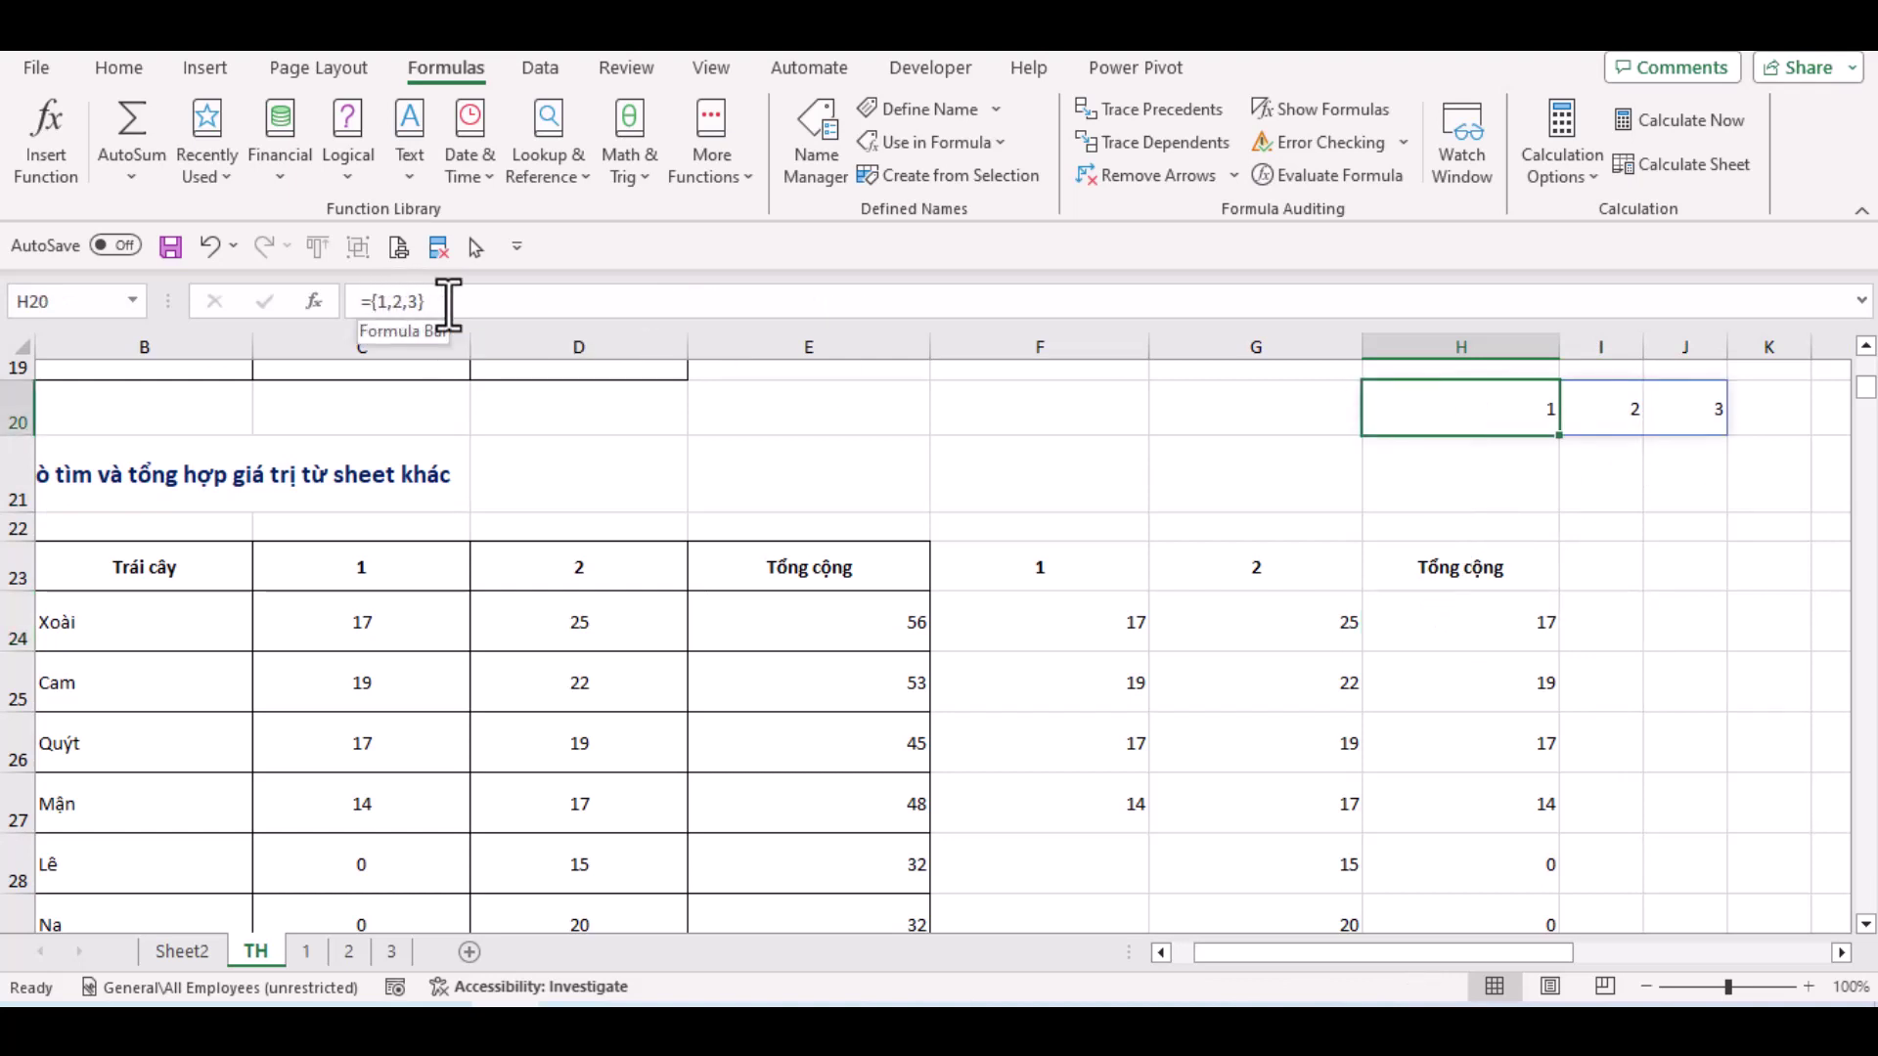
# Replace the 1 in the sum range's INDIRECT of H24's SUMIFS with the array {1,2,3}
pyautogui.click(1429, 609)
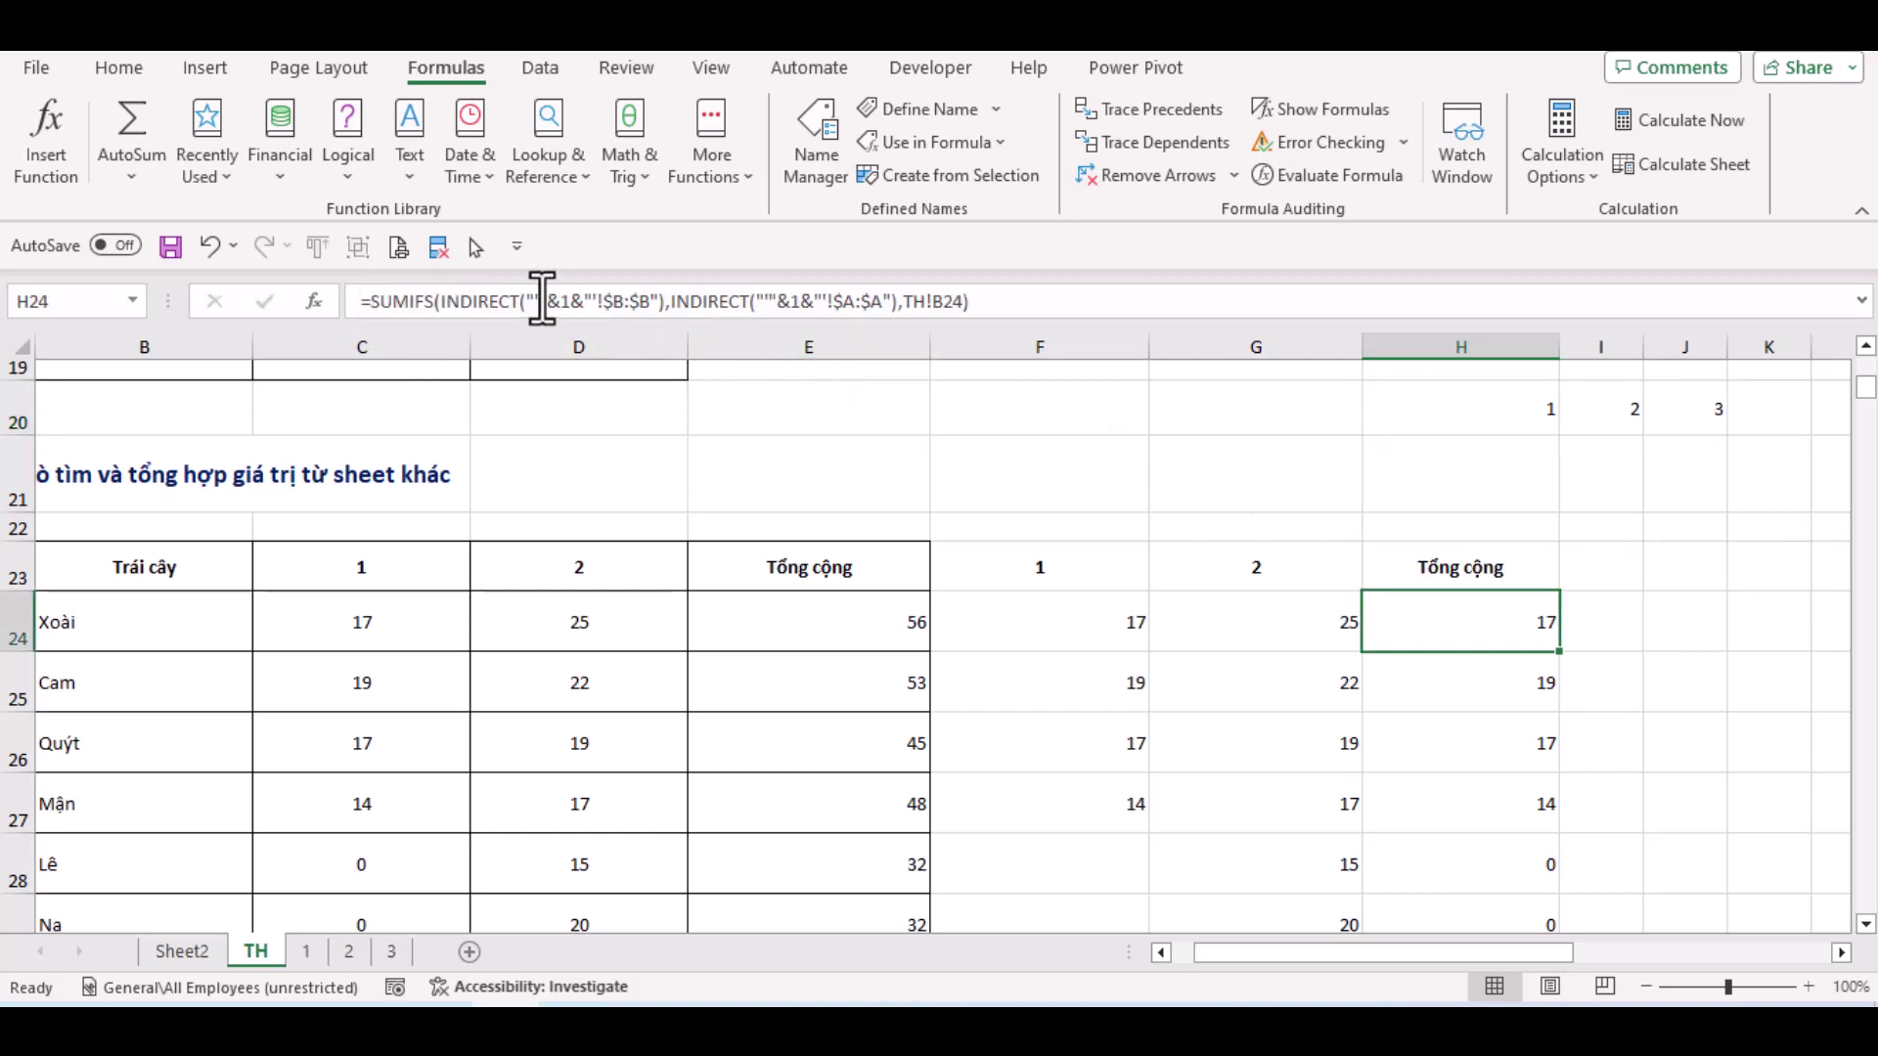
pyautogui.click(575, 303)
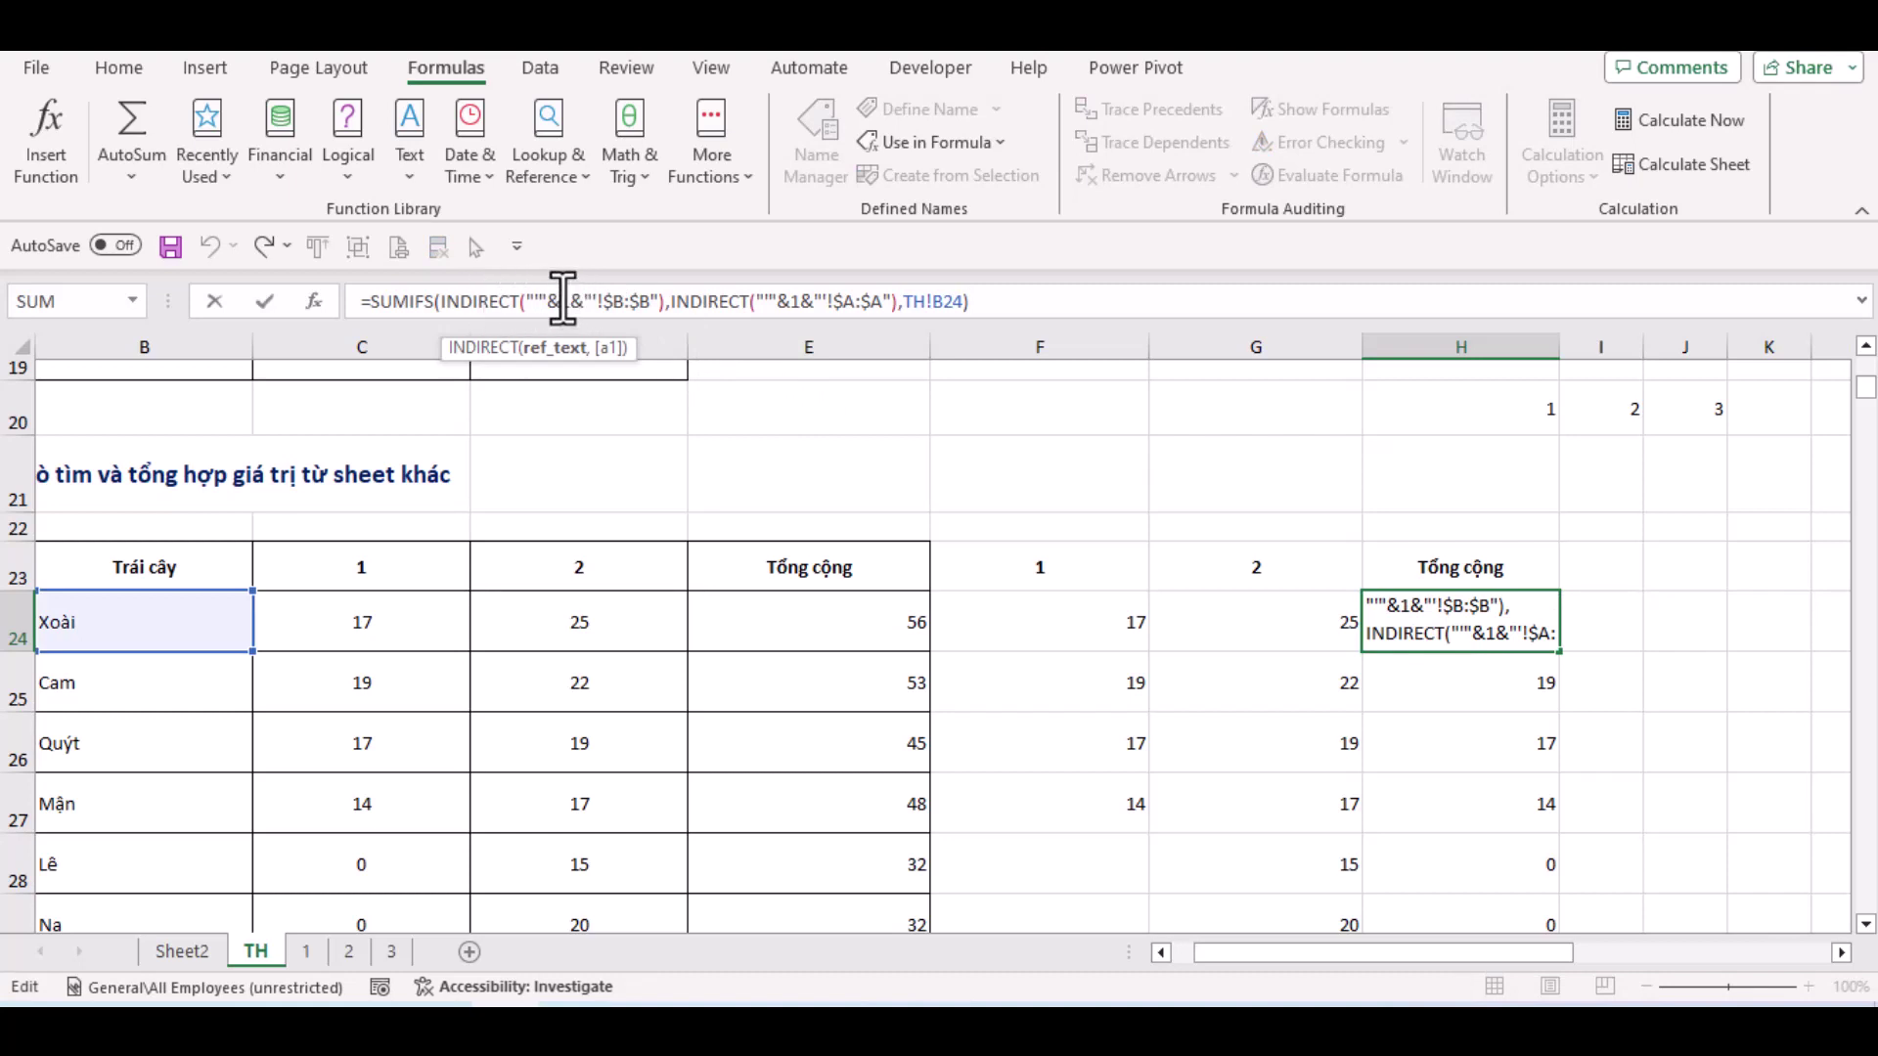
pyautogui.write('{1')
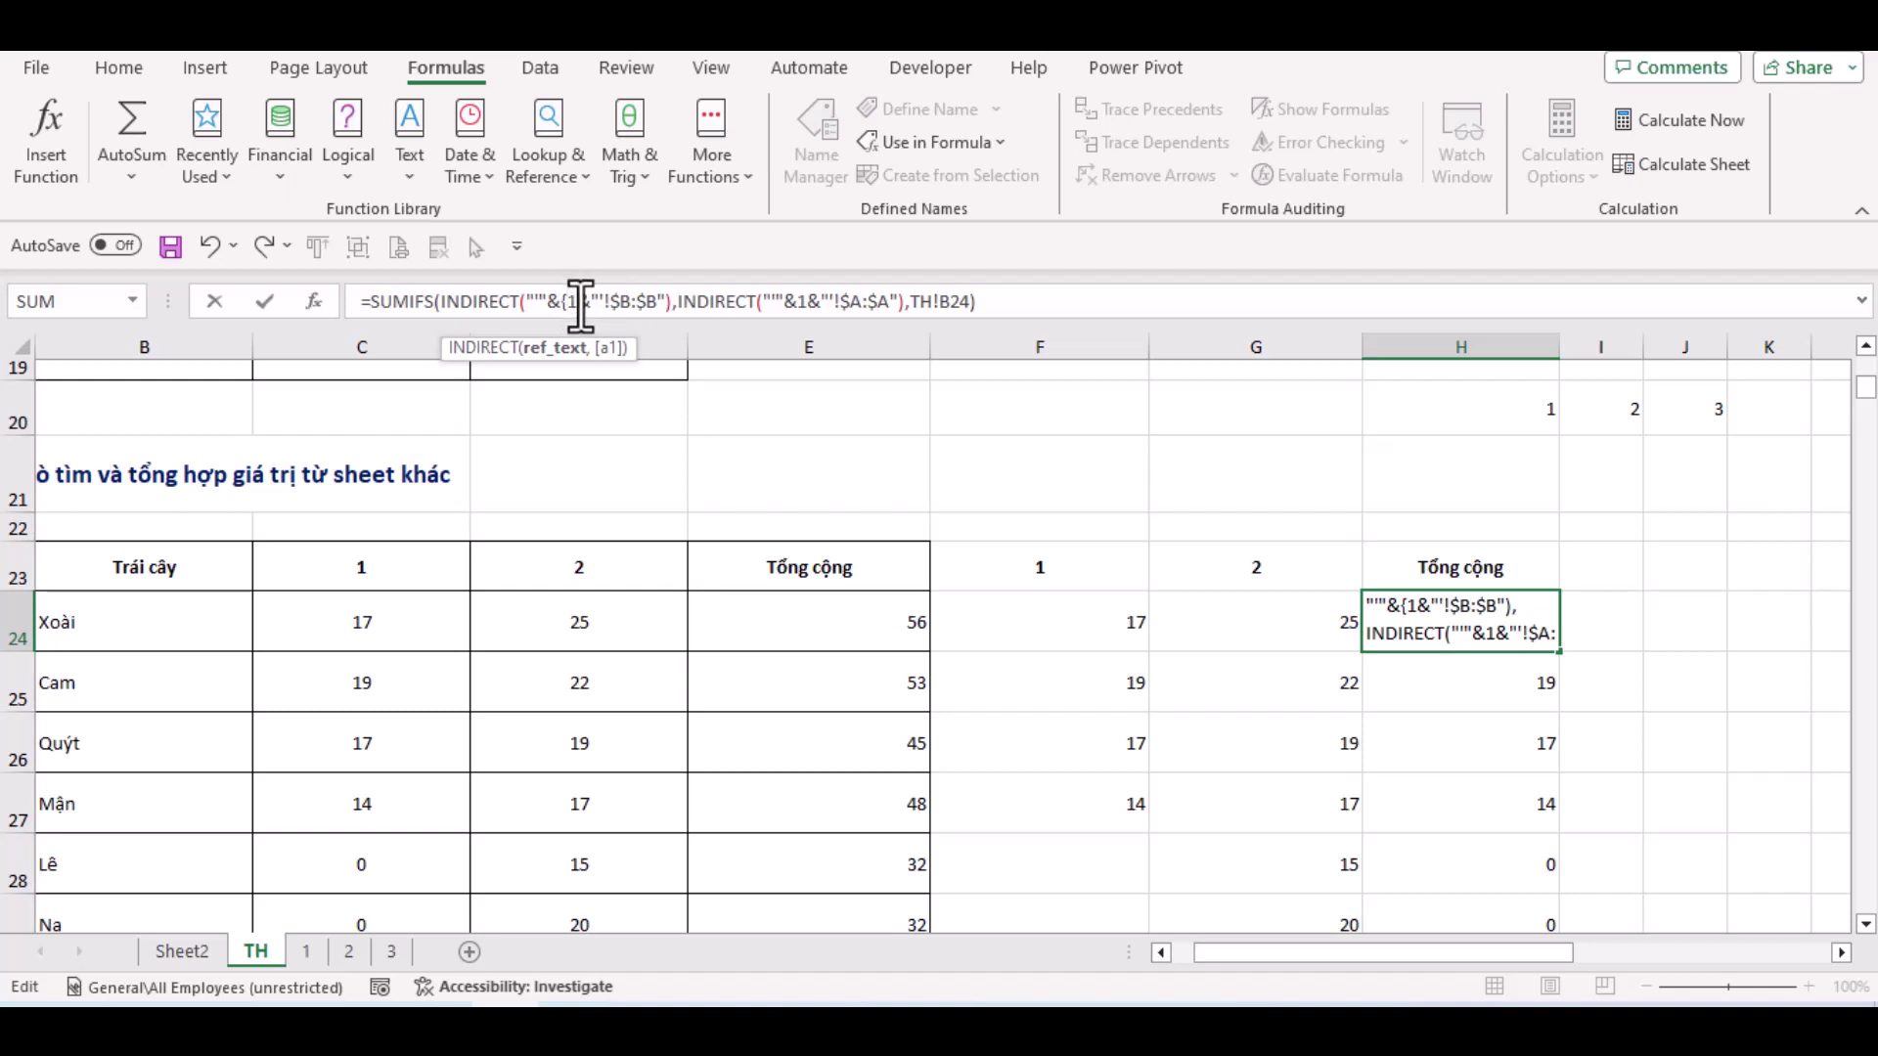
pyautogui.write(',2,3')
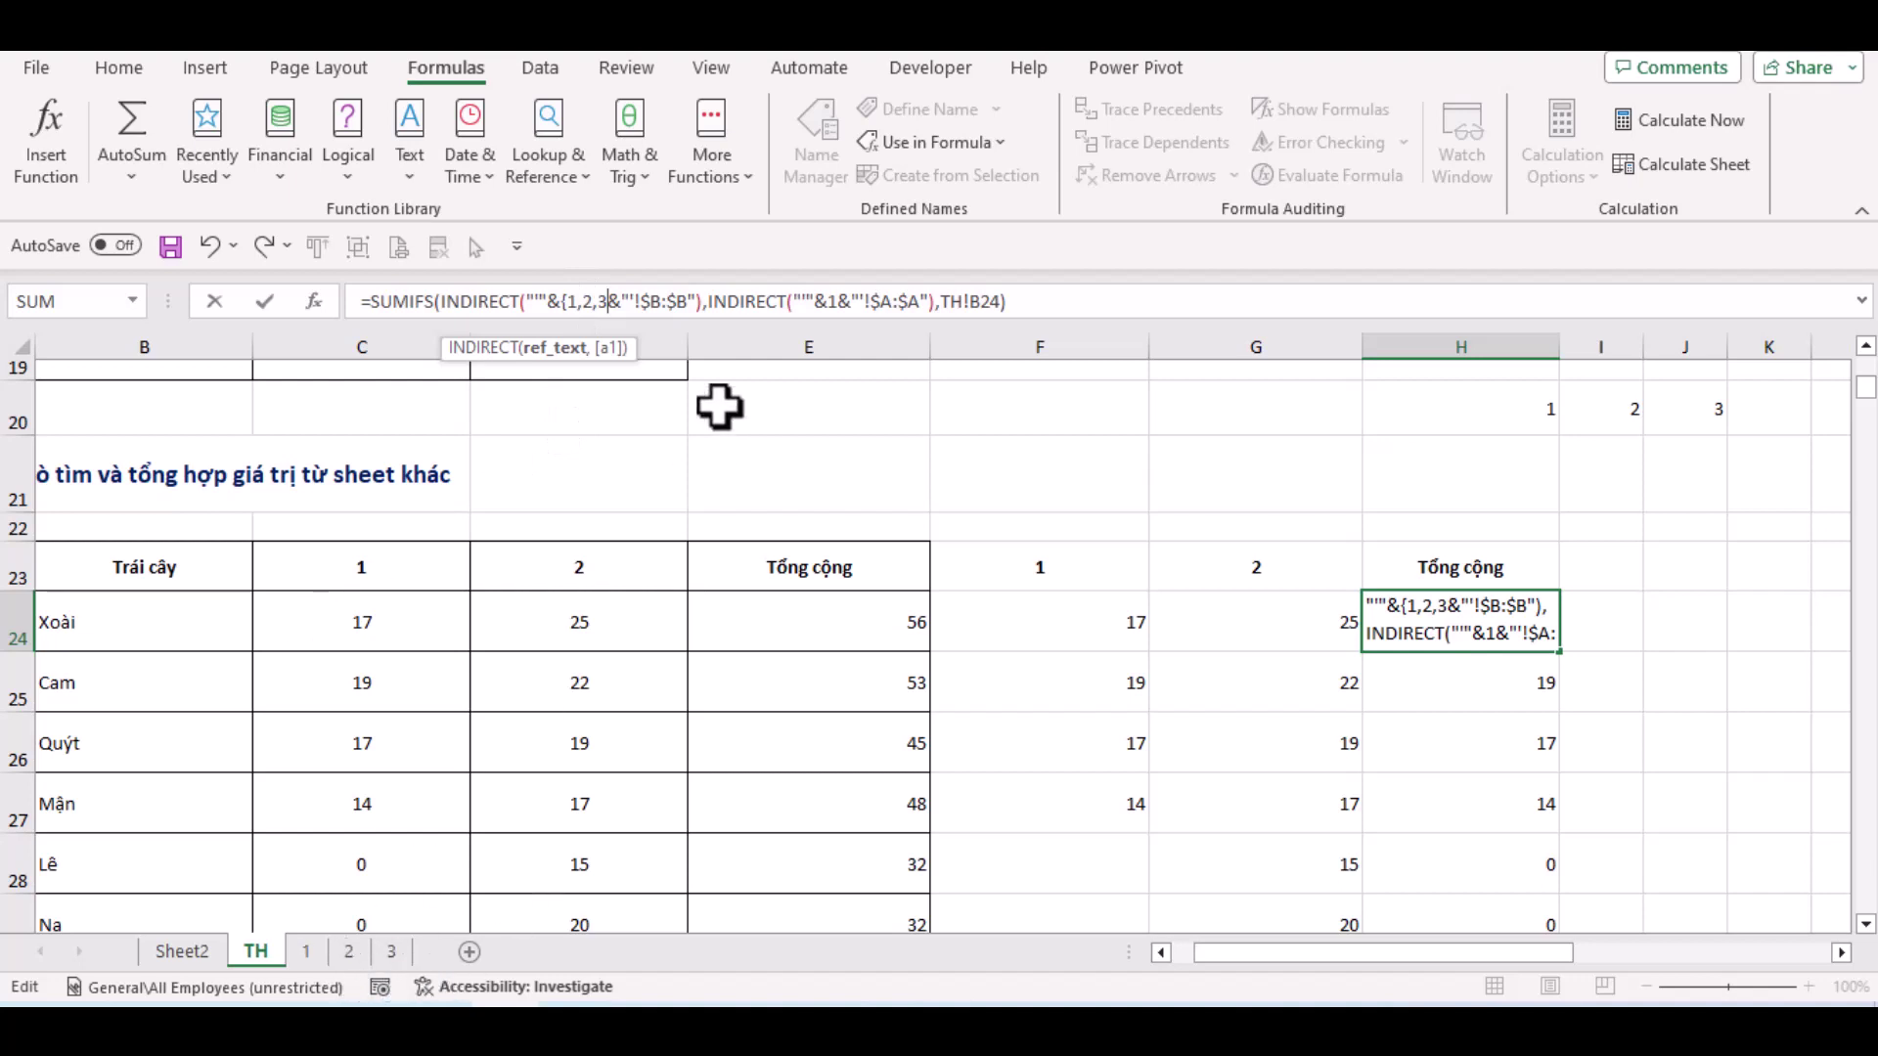
pyautogui.write('}')
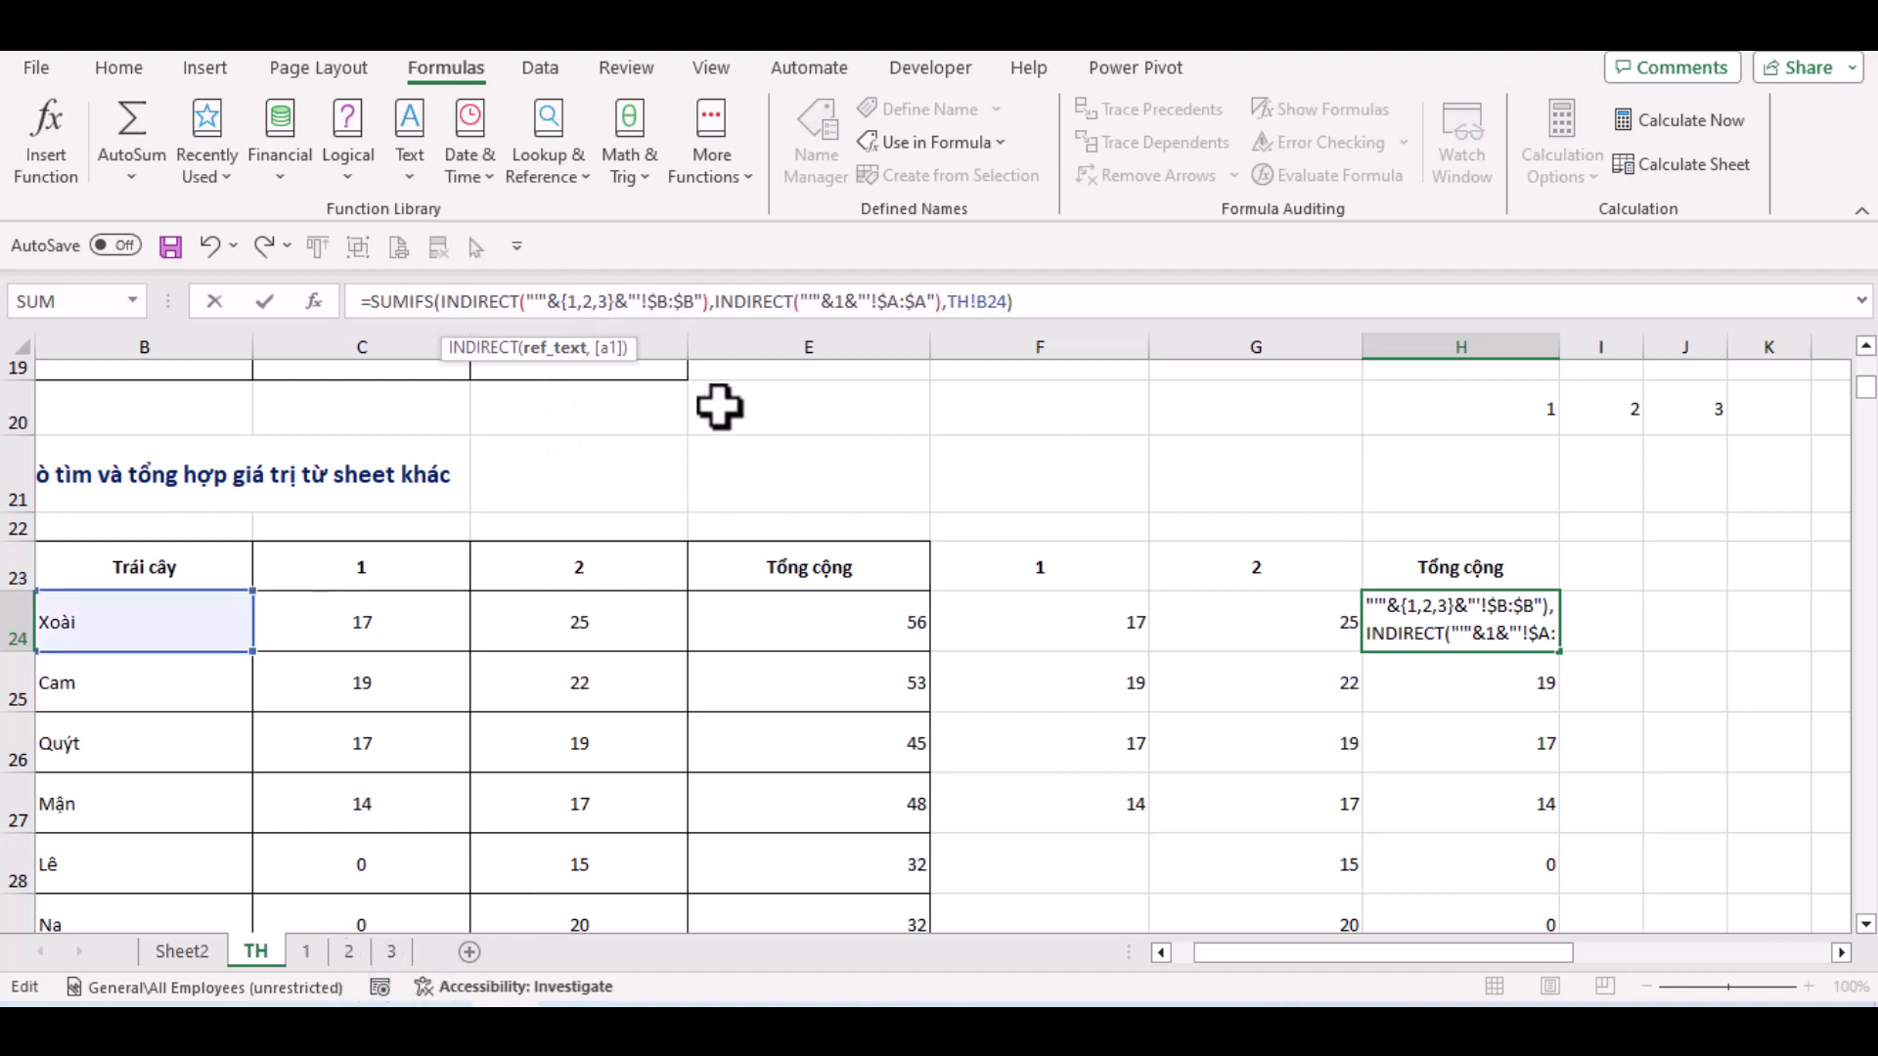
# Copy {1,2,3} over the 1 in the criteria range's INDIRECT as well, and fill H24's formula down to H29
pyautogui.moveTo(566, 301); pyautogui.dragTo(616, 303)
pyautogui.hotkey('ctrl', 'c')
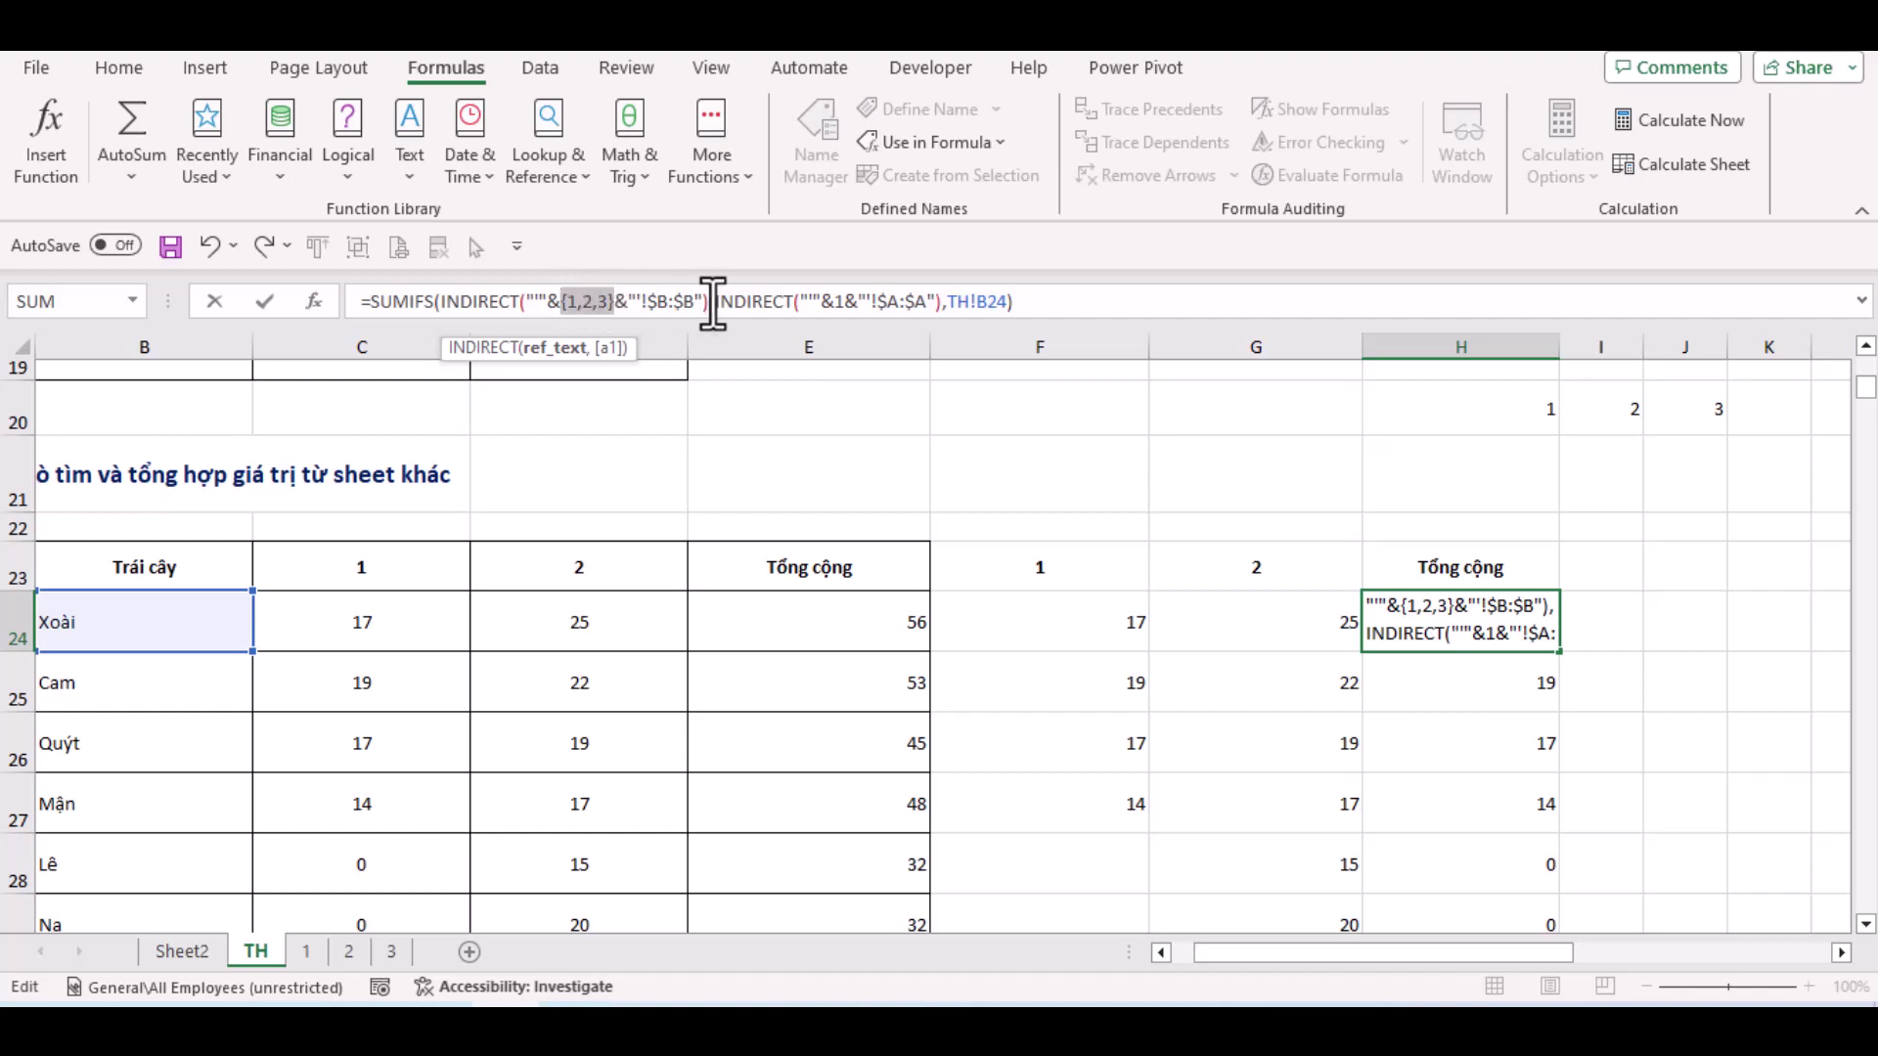
pyautogui.click(849, 301)
pyautogui.press('BackSpace')
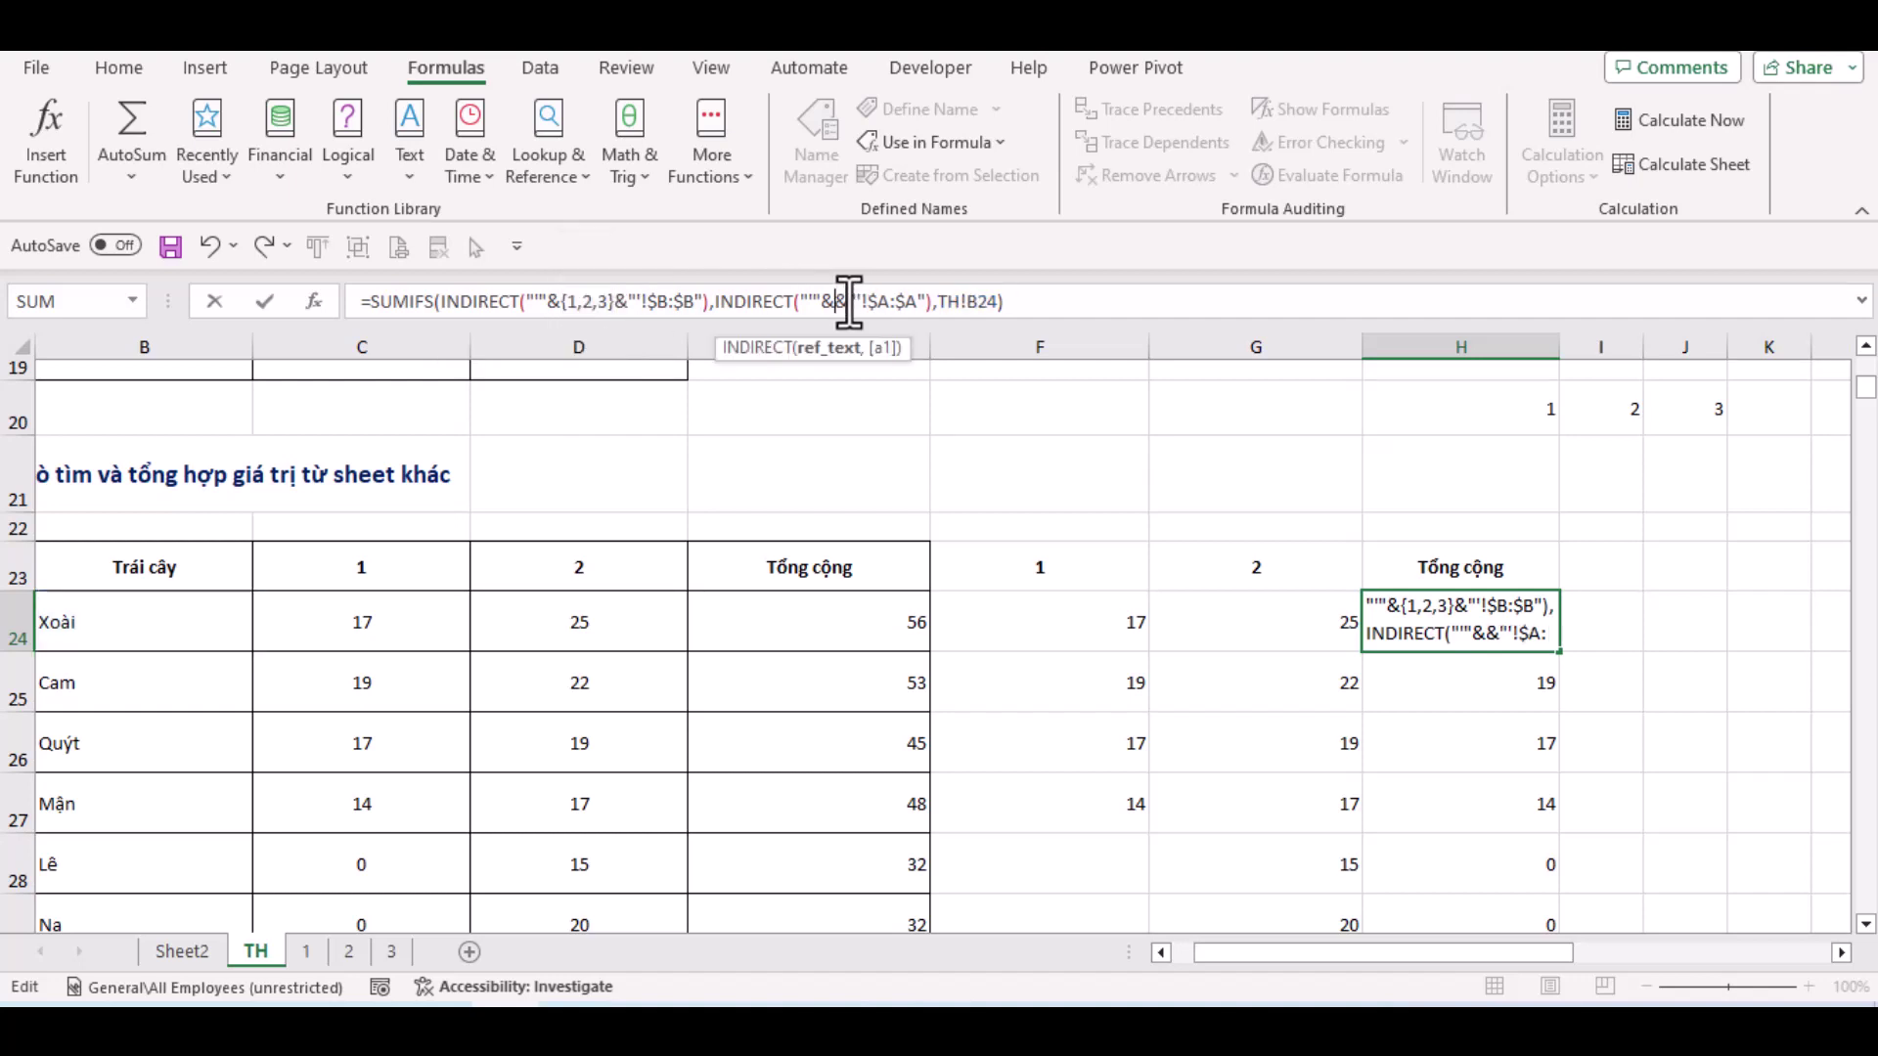
pyautogui.hotkey('ctrl', 'v')
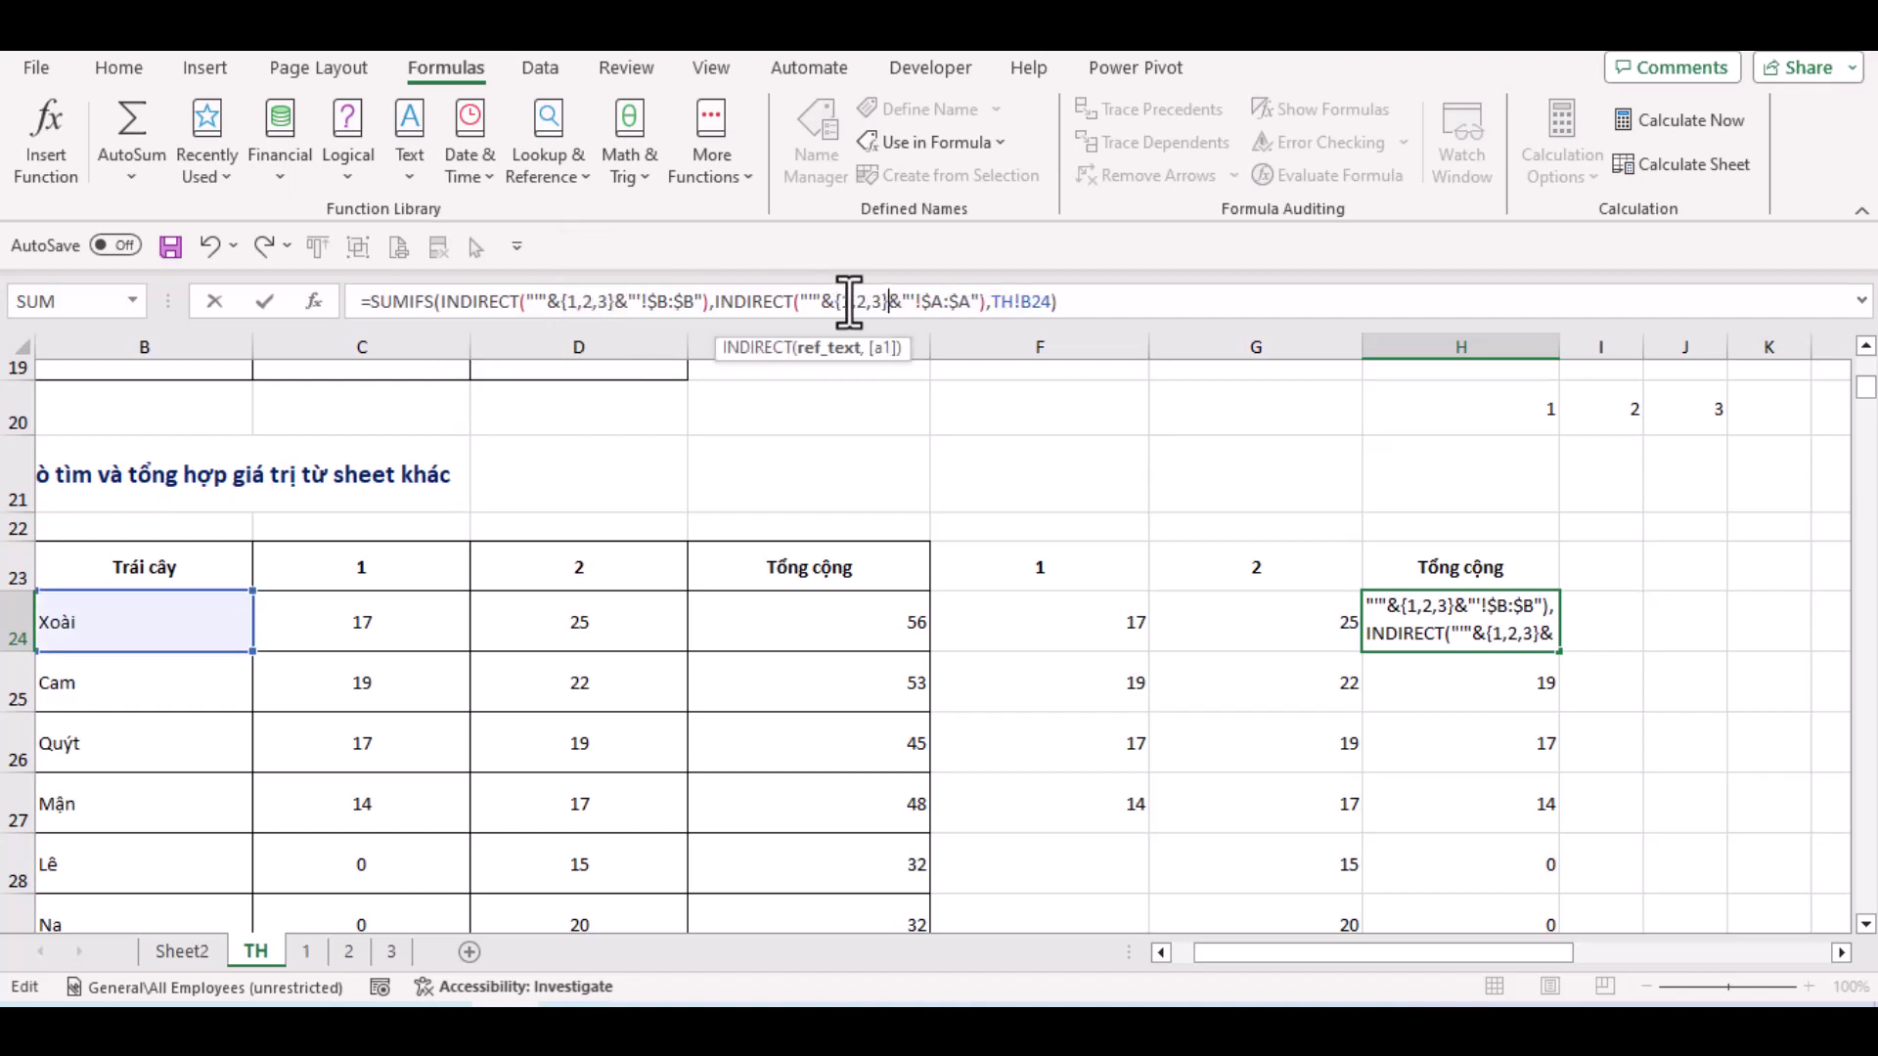
pyautogui.click(1073, 302)
pyautogui.press('Return')
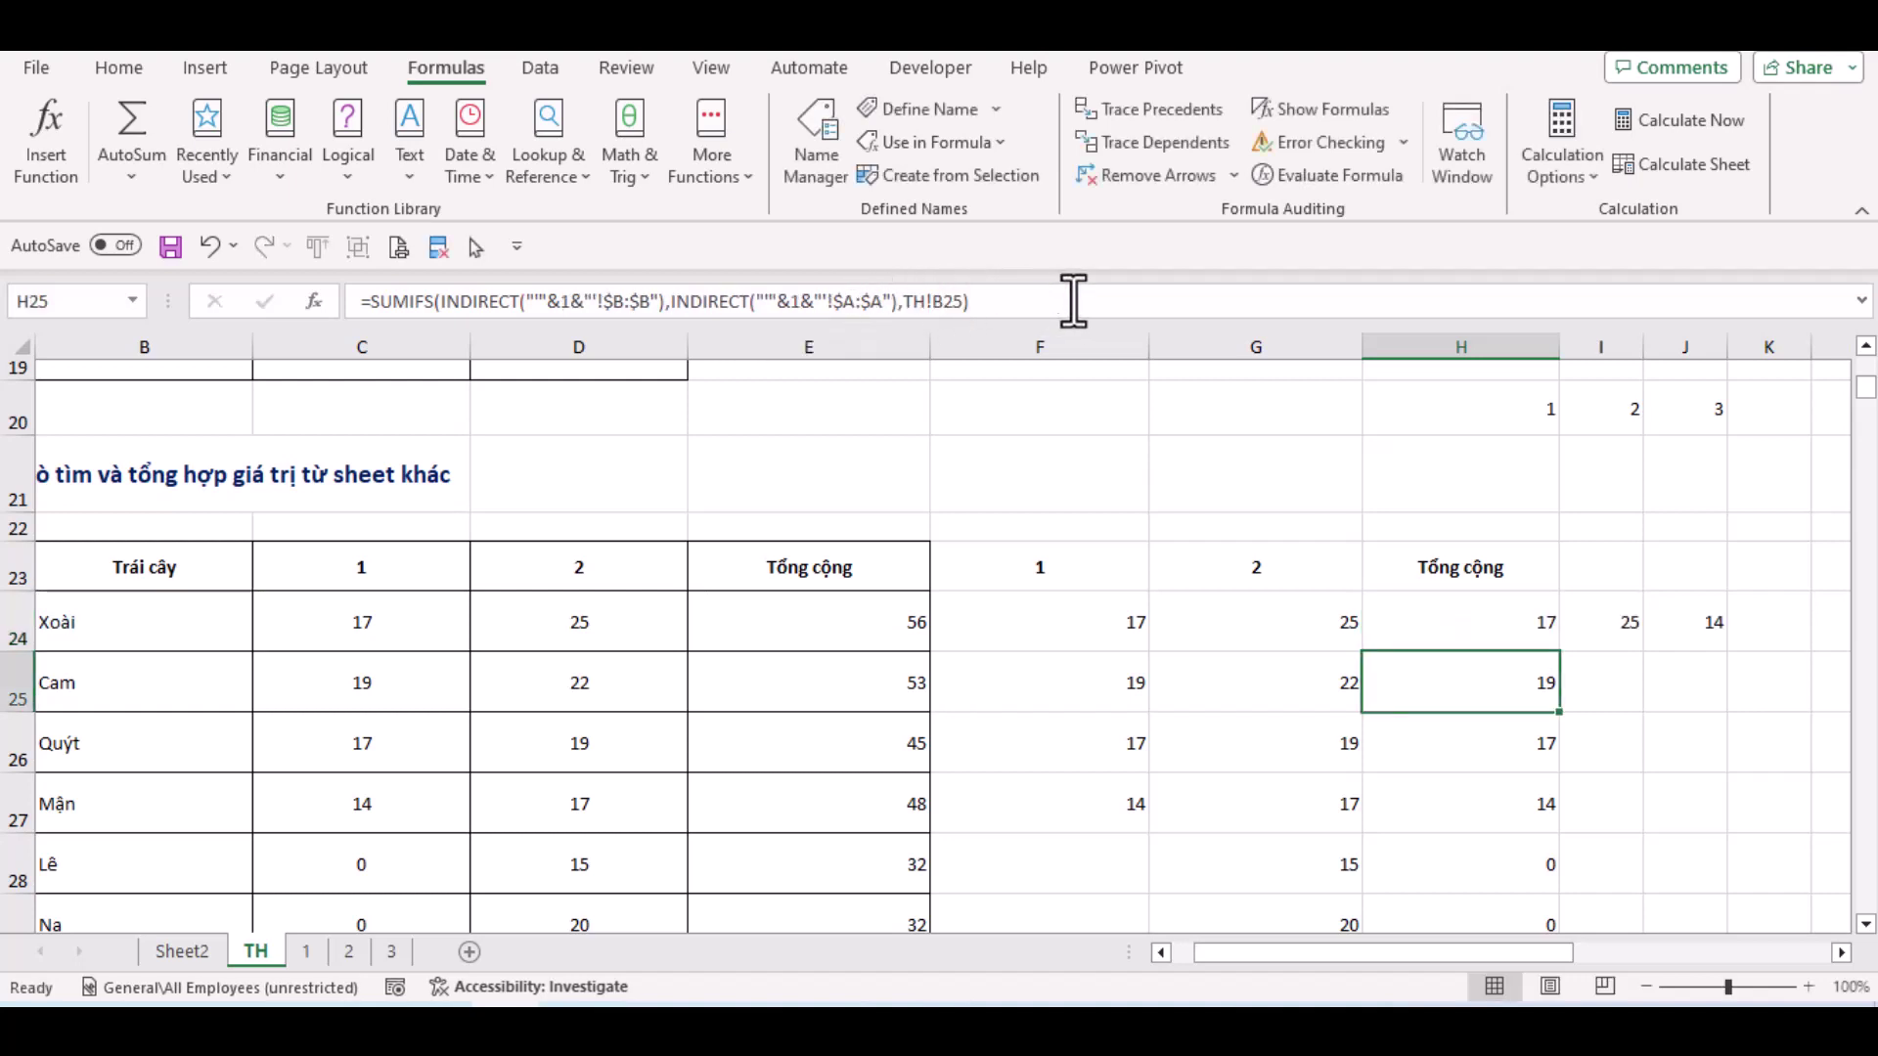
pyautogui.click(1555, 637)
pyautogui.moveTo(1563, 658); pyautogui.dragTo(1555, 930)
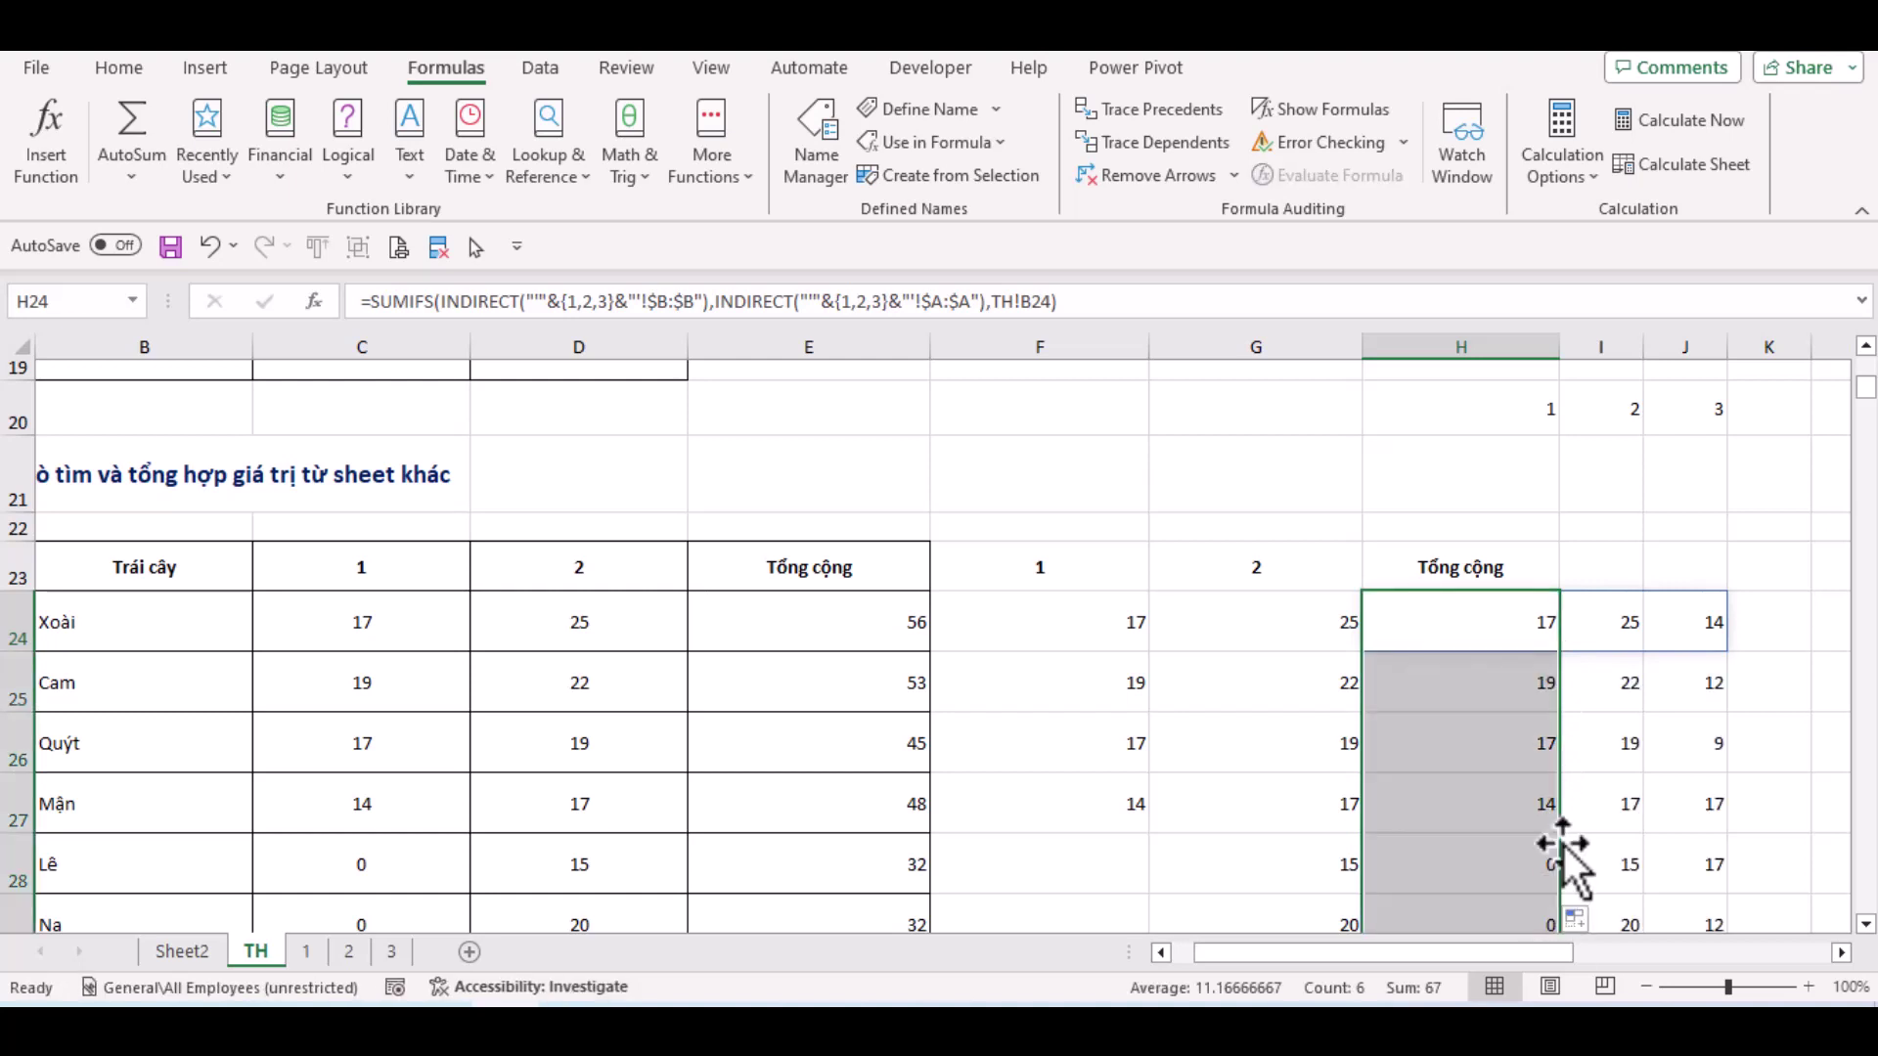
# Compare the spilled Xoài quantities in H24:J24 with C24, D24 and the Xoài quantity on sheet 3
pyautogui.click(1510, 627)
pyautogui.click(1619, 624)
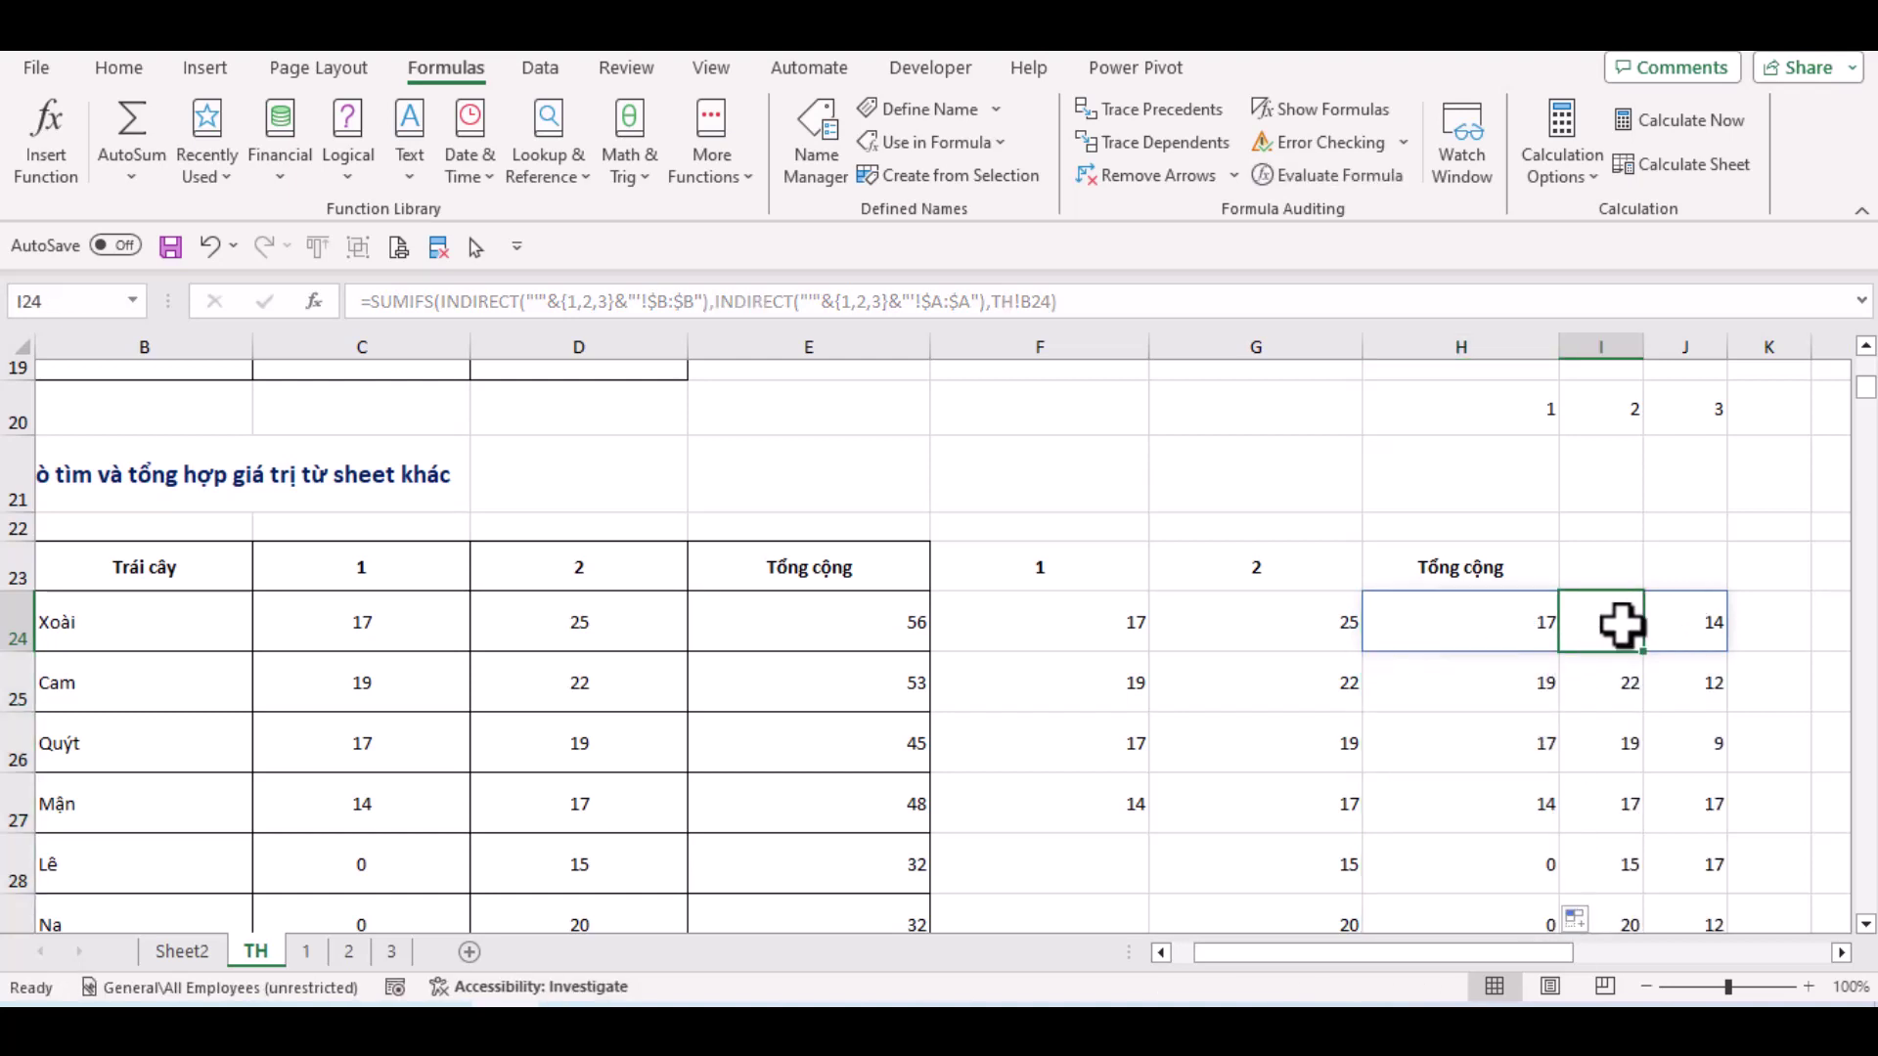
pyautogui.click(1701, 624)
pyautogui.click(1542, 631)
pyautogui.moveTo(1542, 631); pyautogui.dragTo(1702, 631)
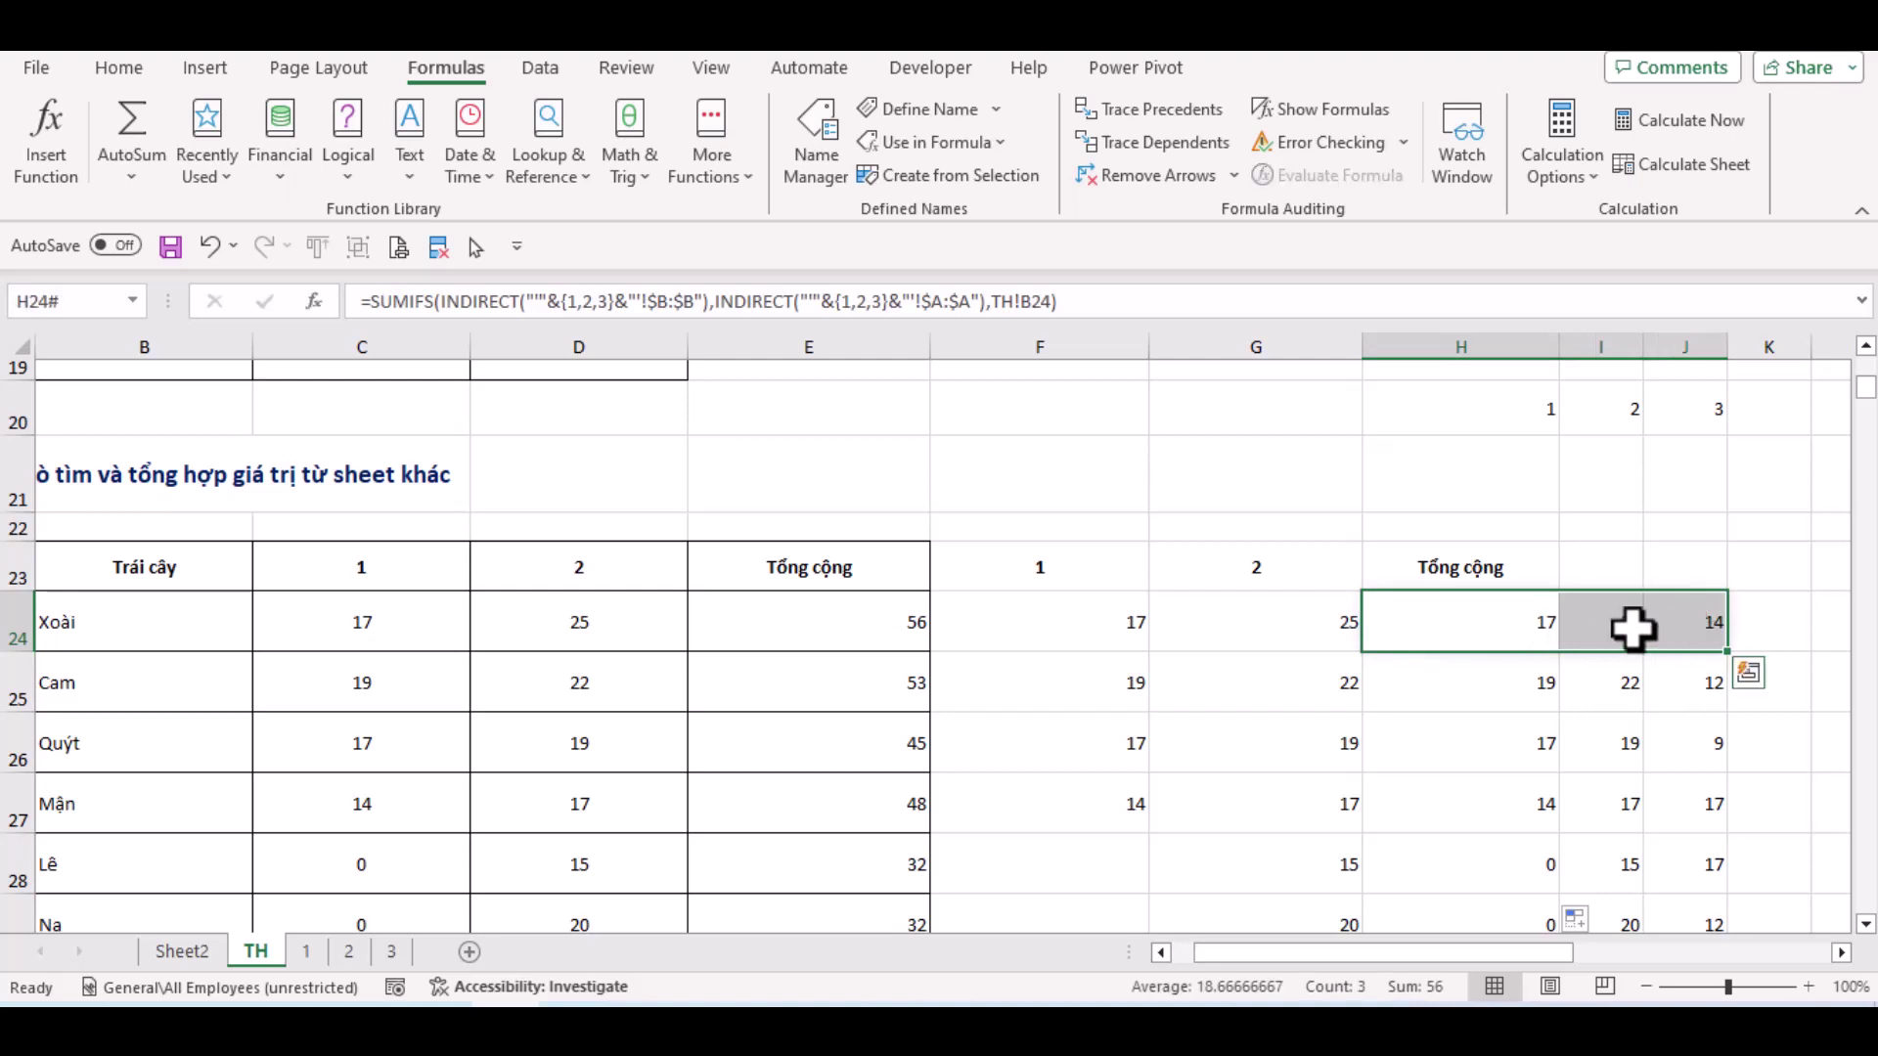
pyautogui.click(354, 616)
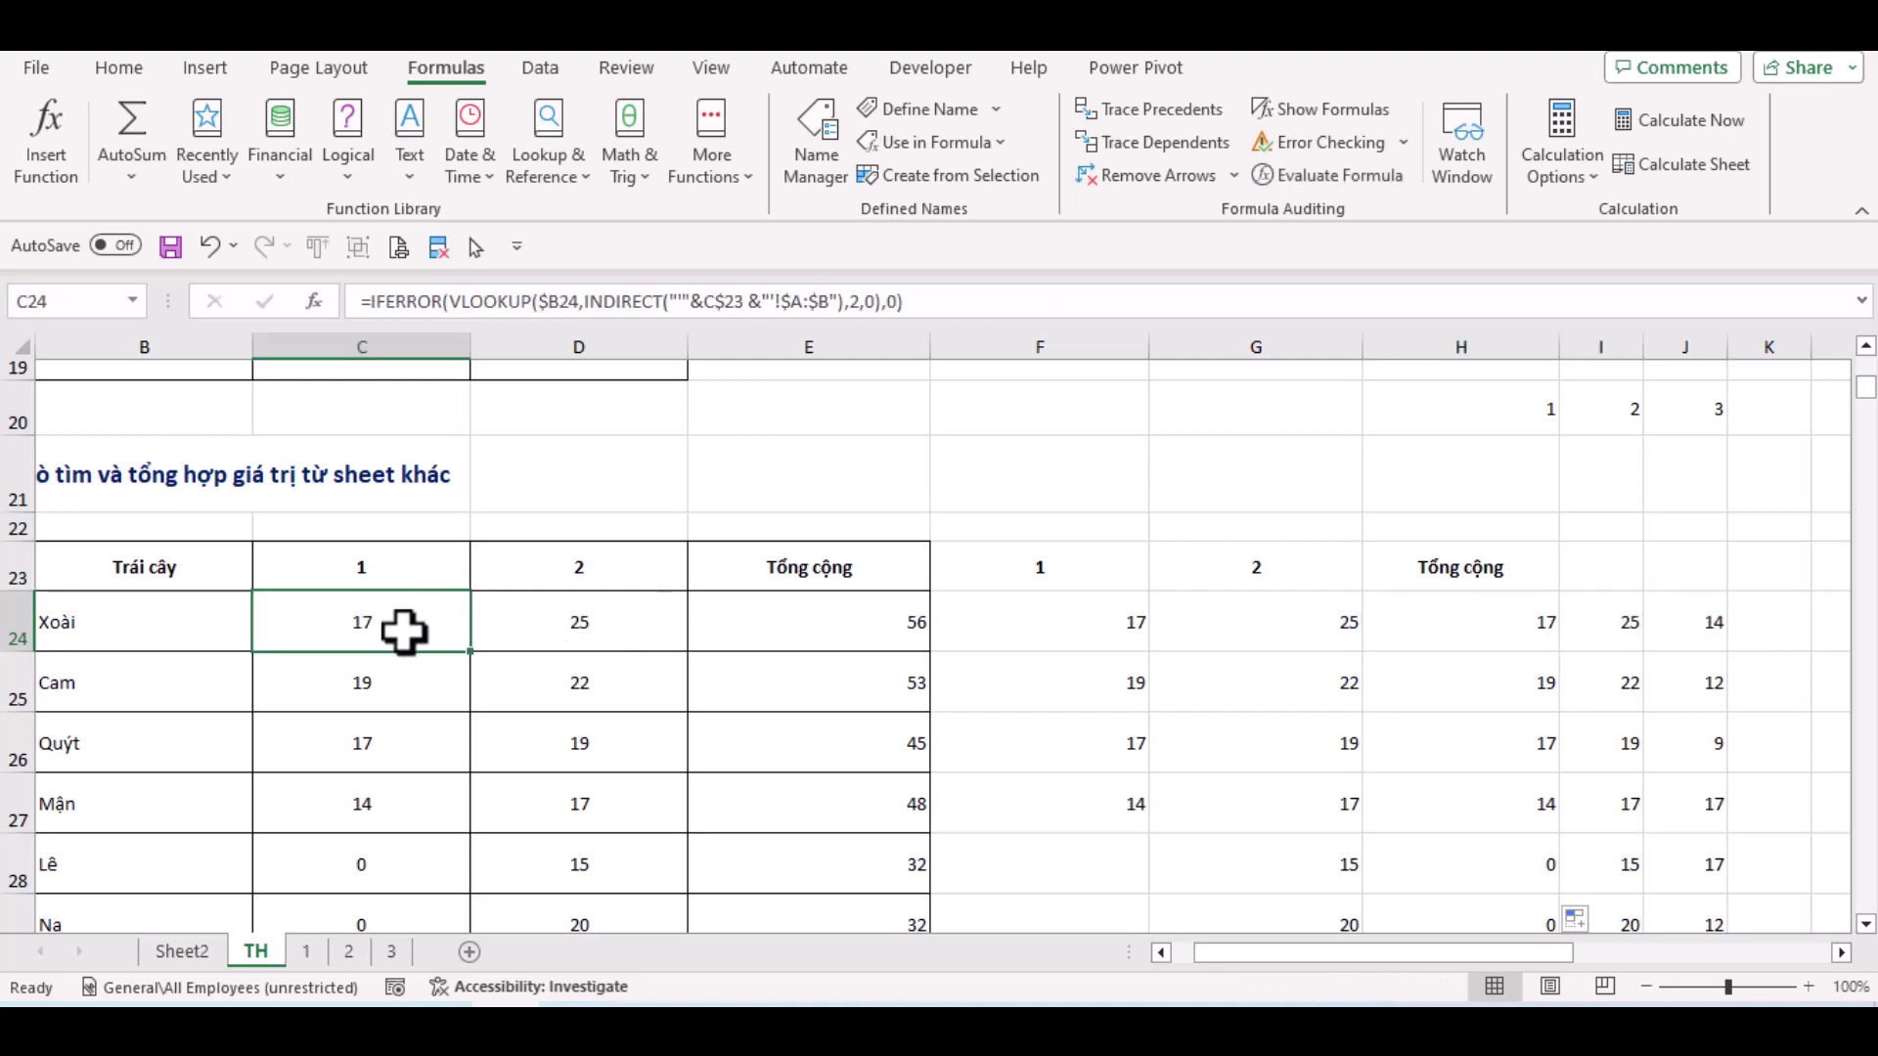
pyautogui.click(565, 622)
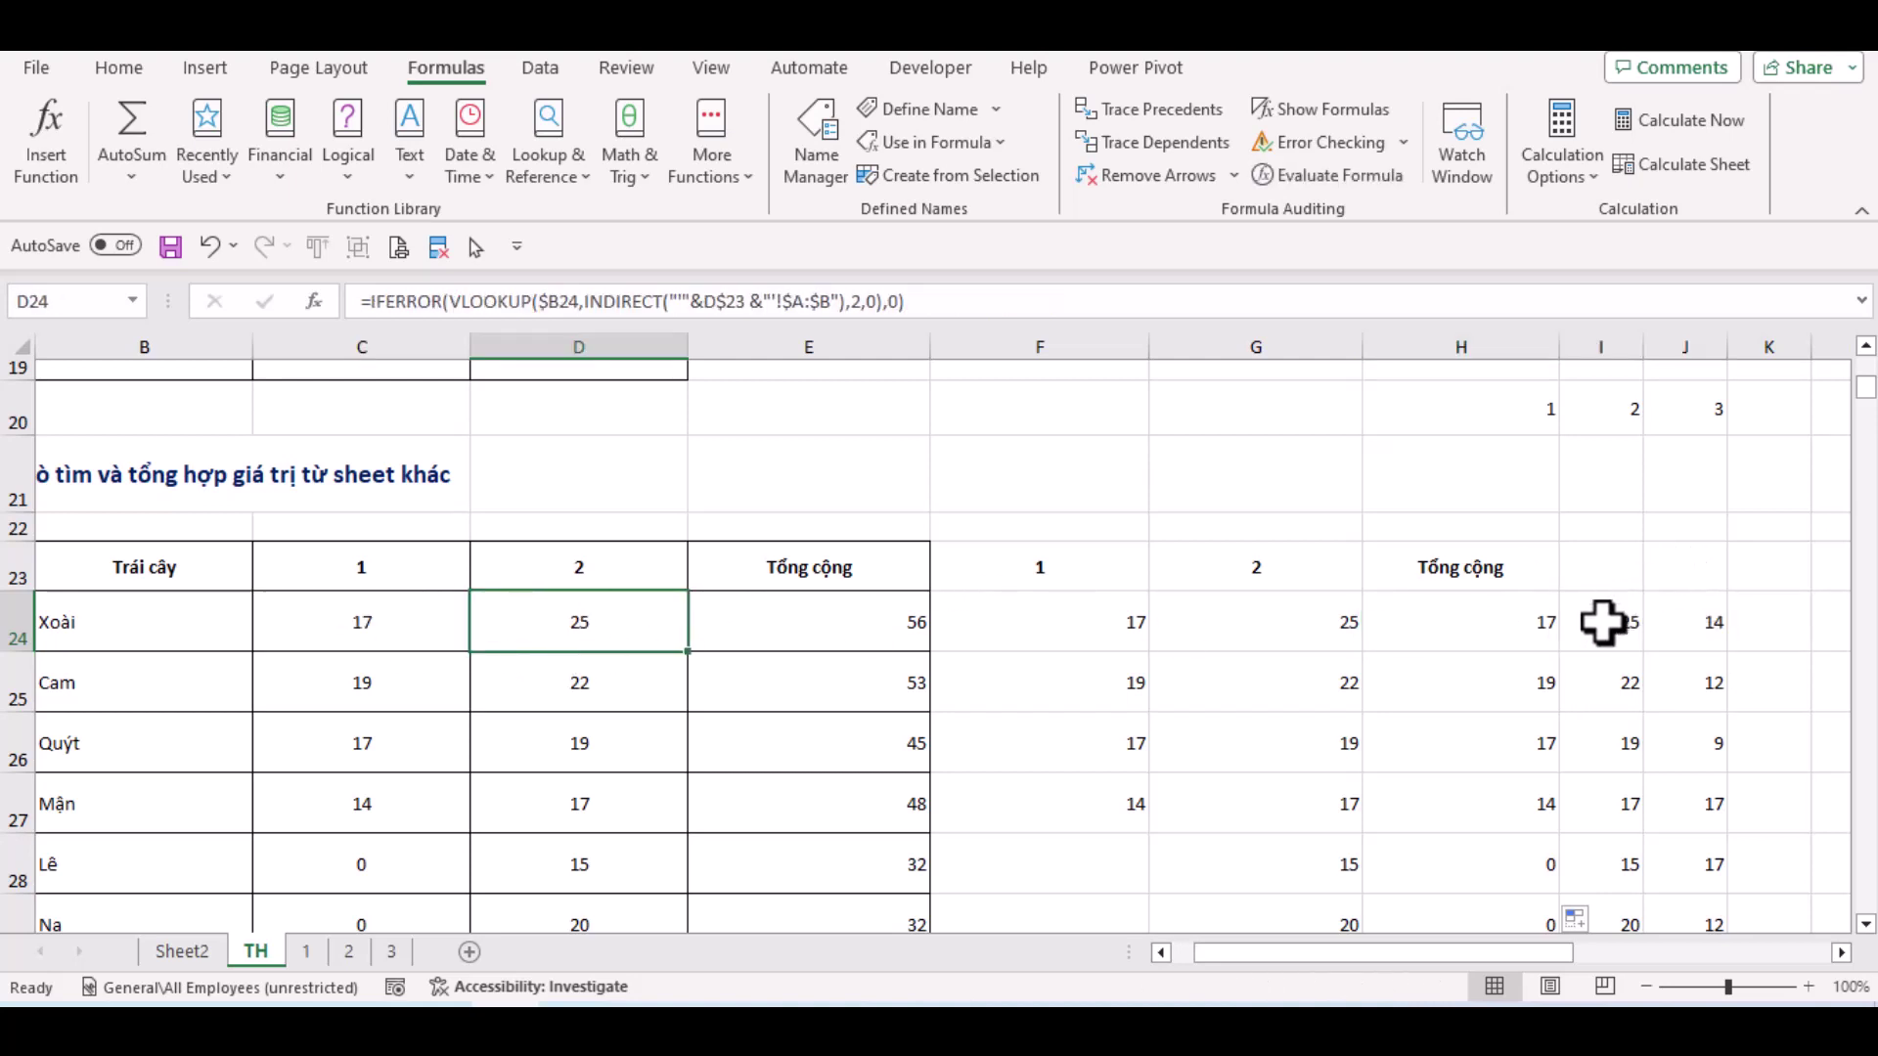
pyautogui.click(1712, 621)
pyautogui.click(405, 945)
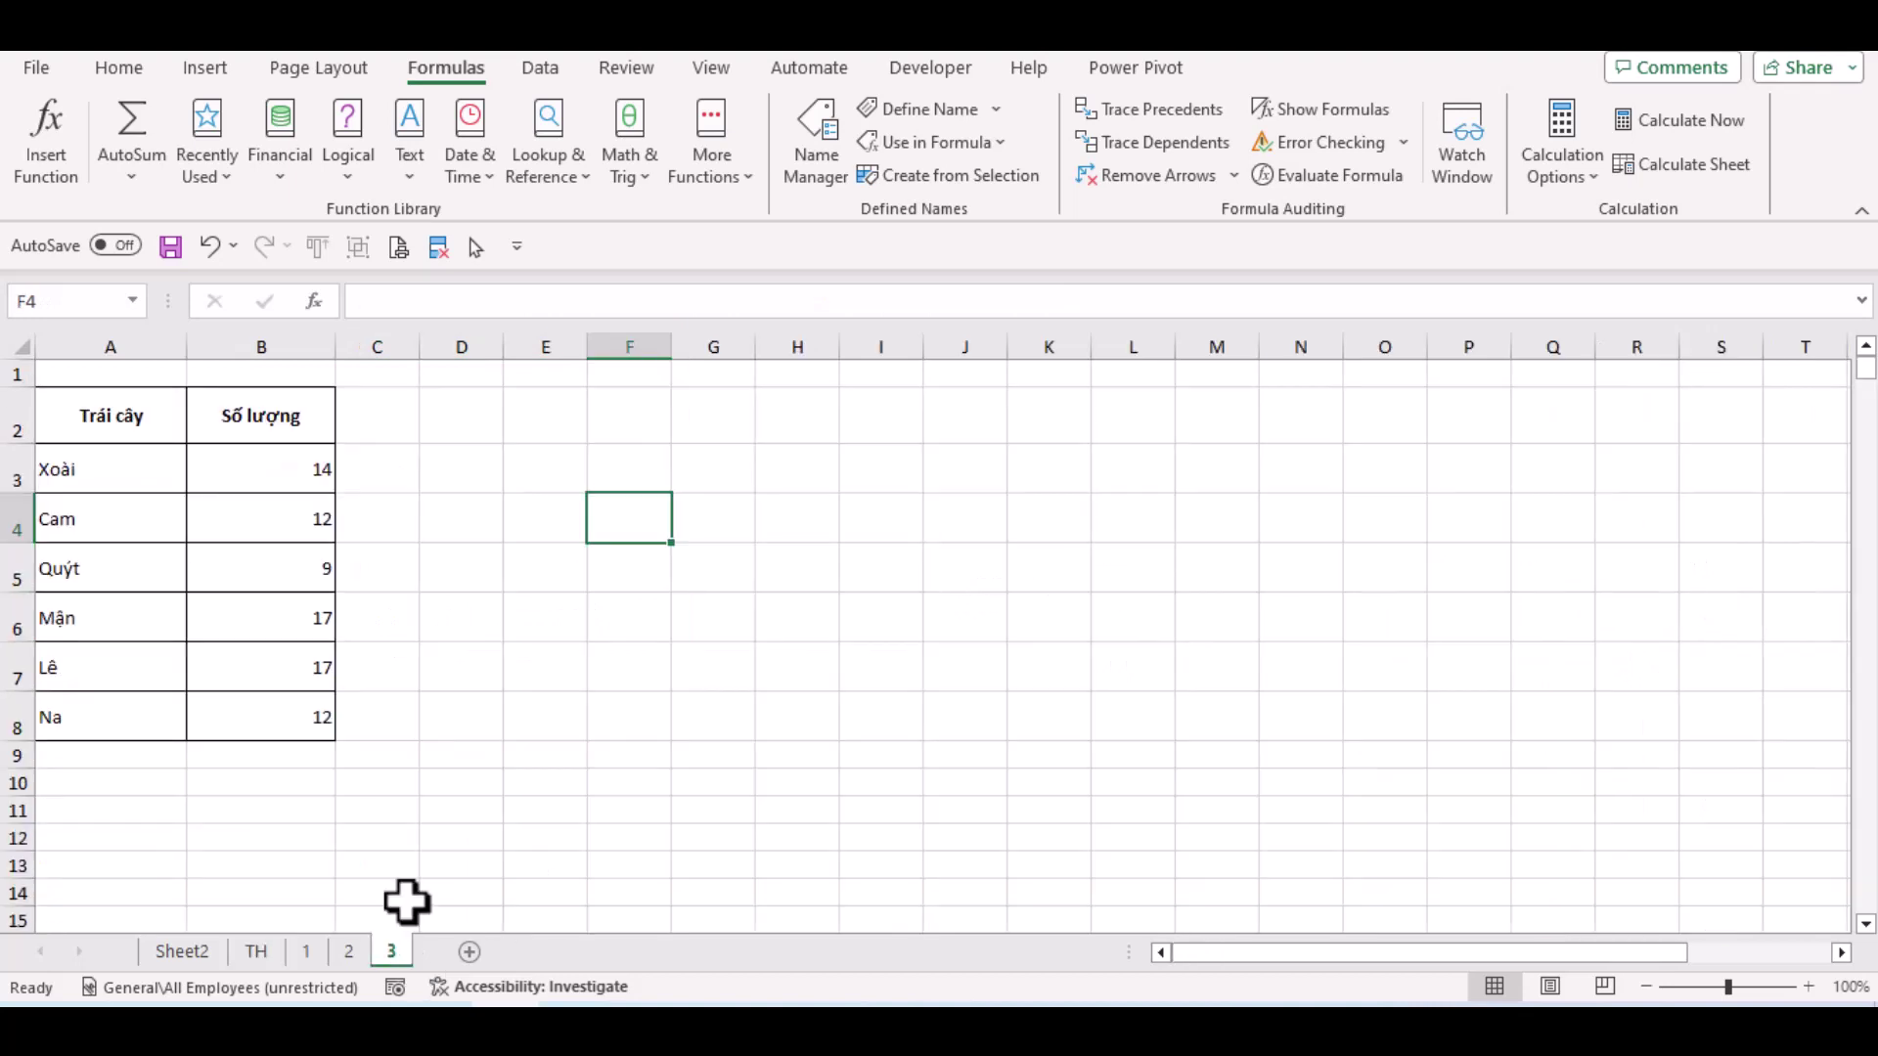
pyautogui.click(272, 487)
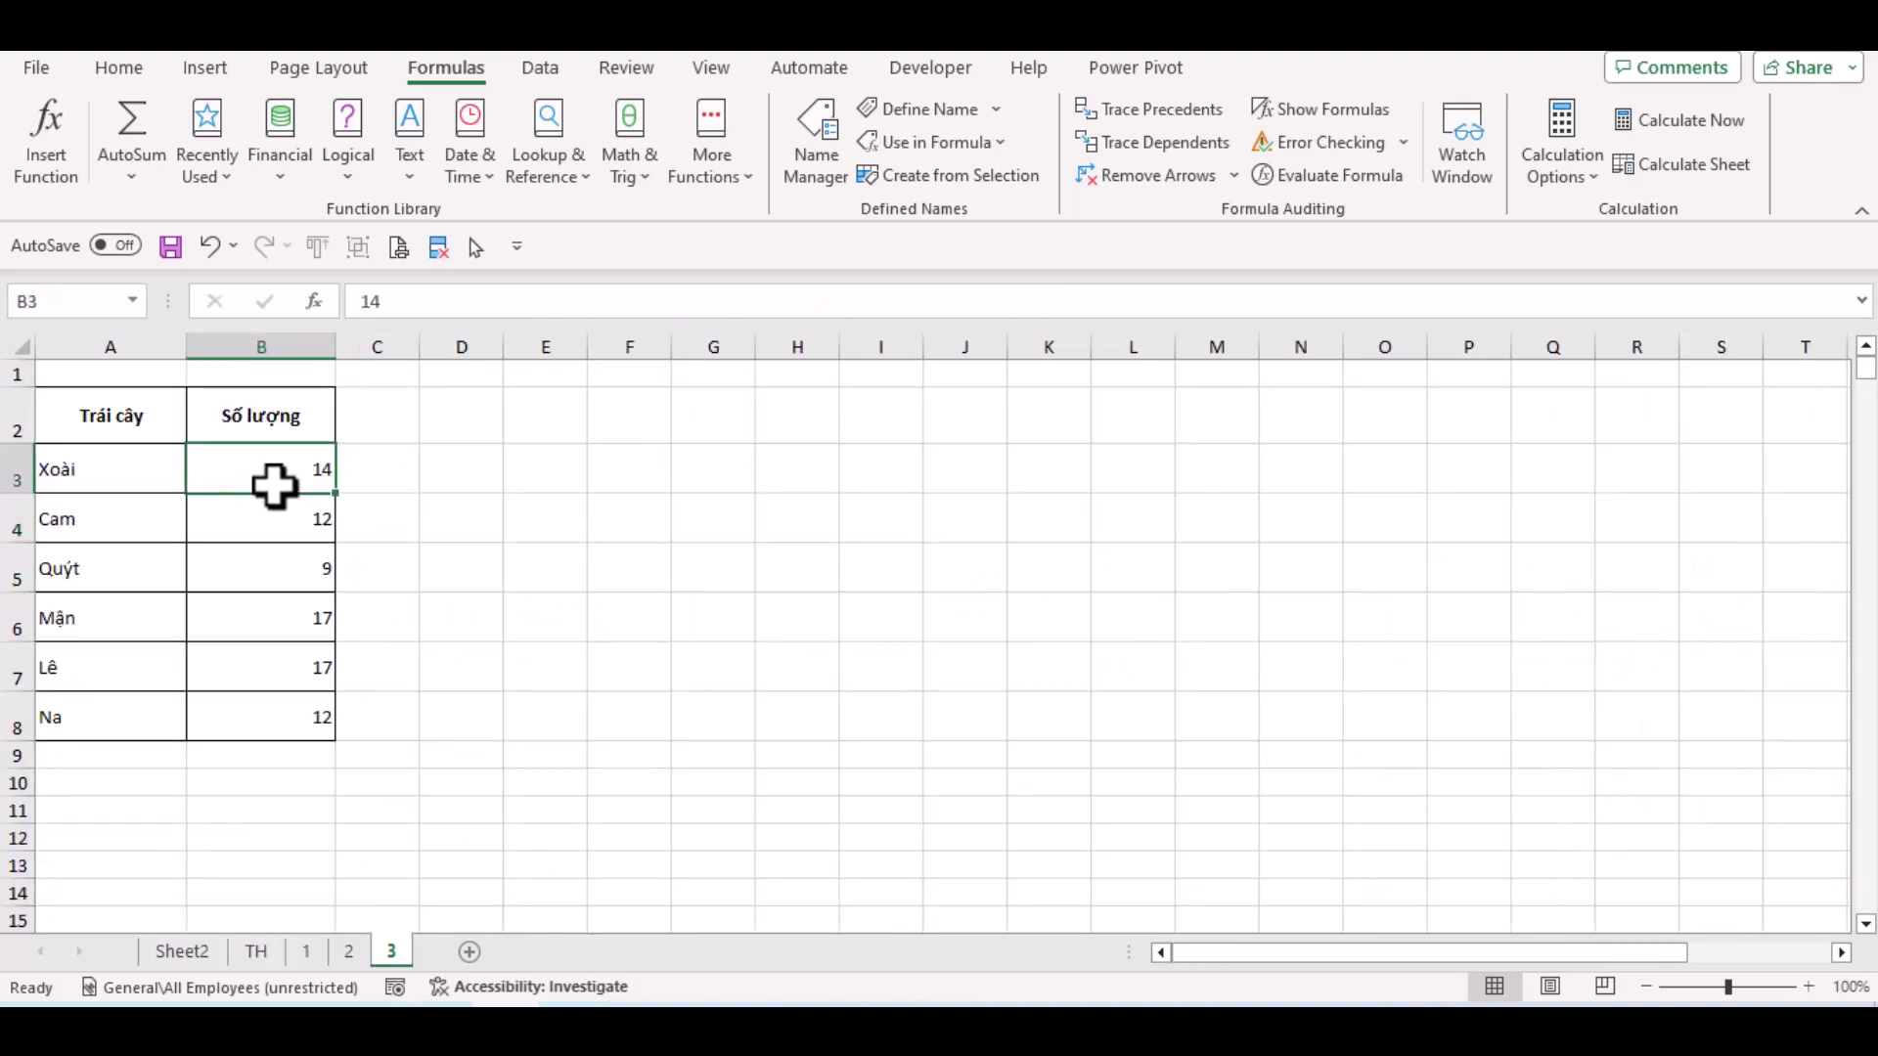
pyautogui.click(271, 955)
# Review the spilled SUMIFS quantities in columns H to J for each fruit from row 24 to row 29
pyautogui.moveTo(1530, 620); pyautogui.dragTo(1667, 626)
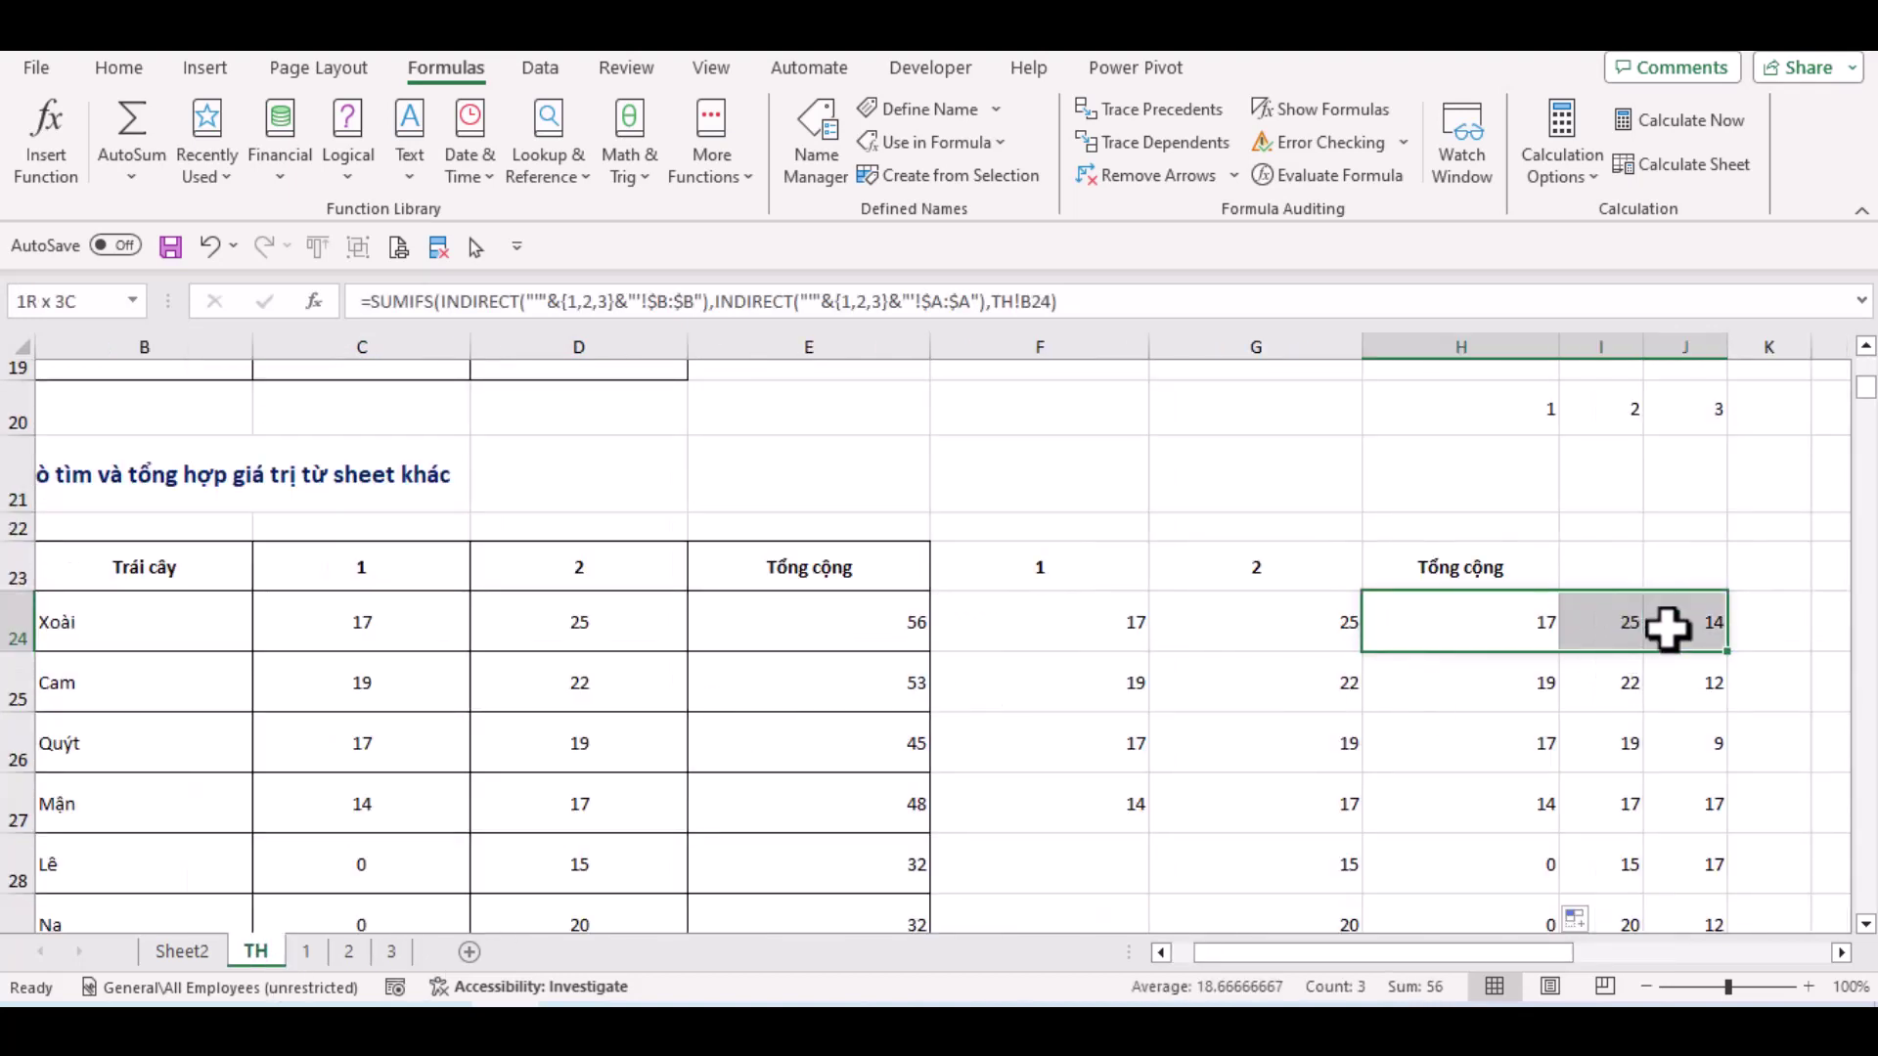
pyautogui.moveTo(1547, 683); pyautogui.dragTo(1697, 685)
pyautogui.moveTo(1502, 741); pyautogui.dragTo(1675, 750)
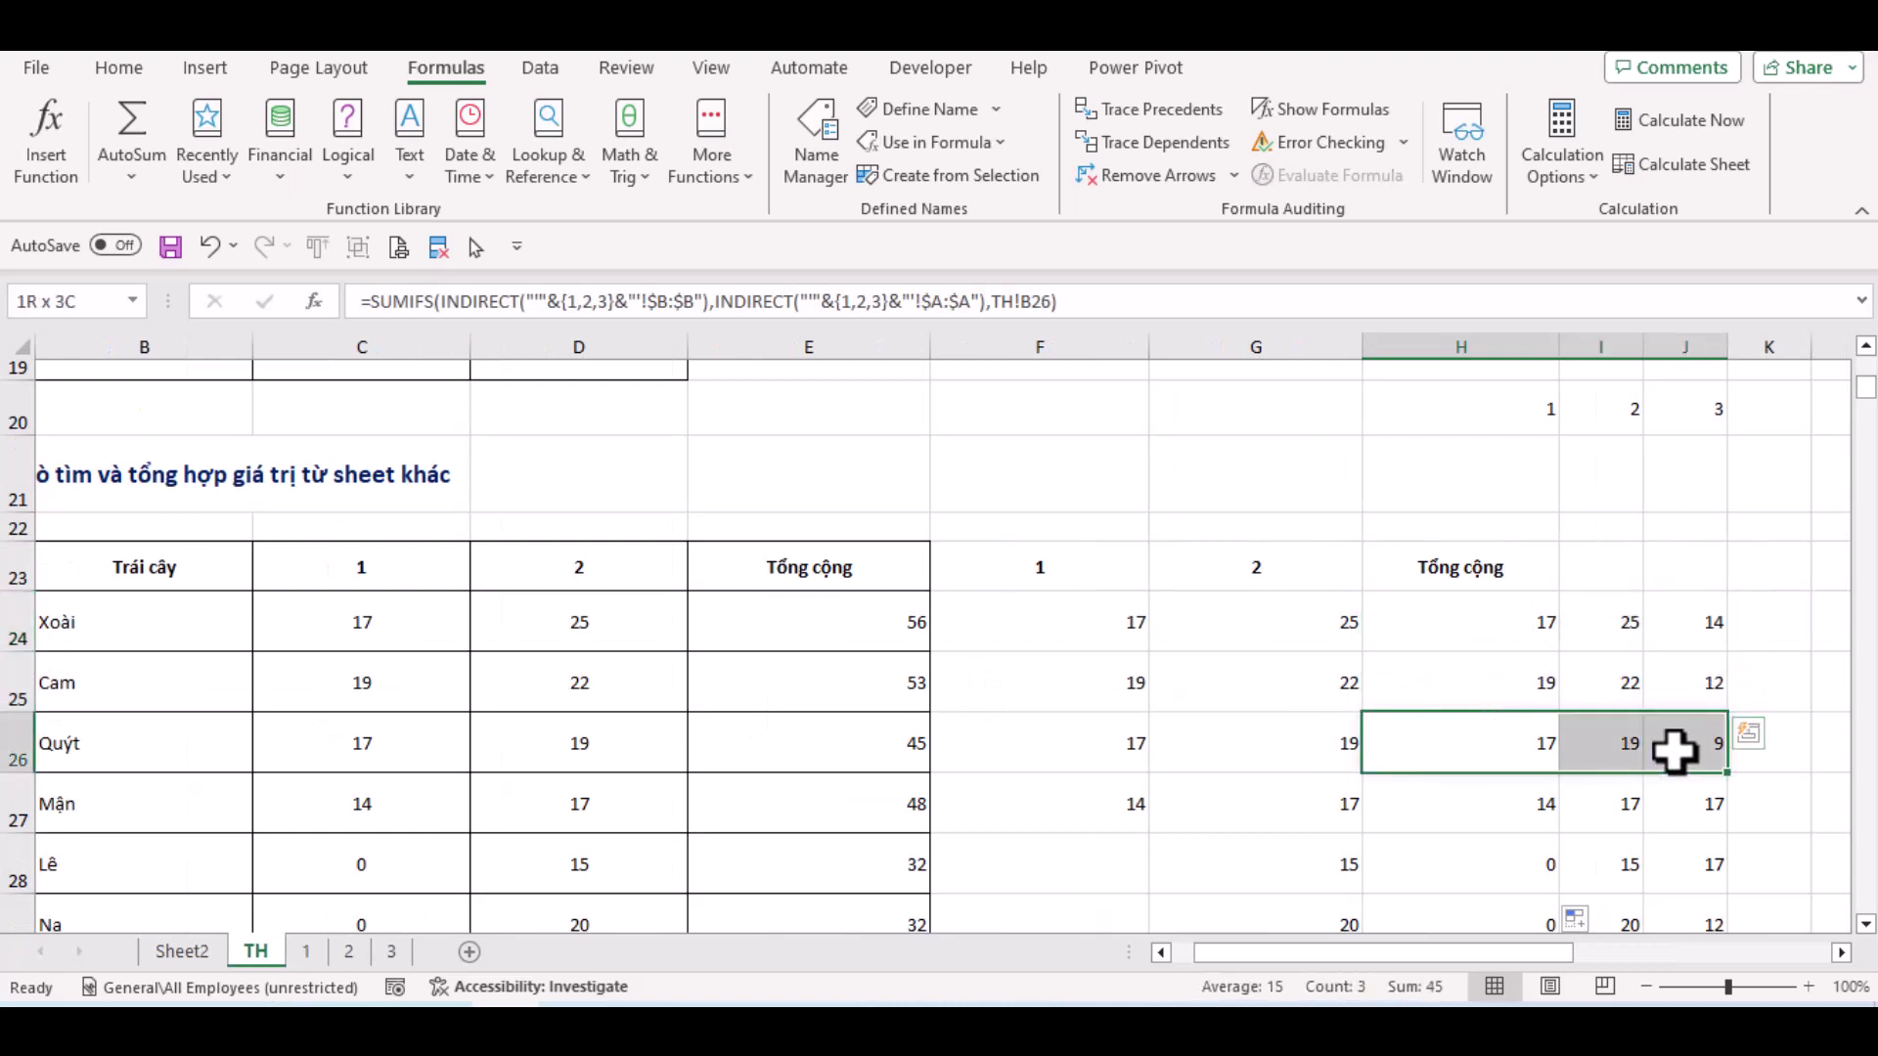
pyautogui.scroll(-1, 1604, 730)
pyautogui.moveTo(1546, 728); pyautogui.dragTo(1682, 724)
pyautogui.moveTo(1501, 779); pyautogui.dragTo(1686, 779)
pyautogui.moveTo(1480, 838); pyautogui.dragTo(1685, 846)
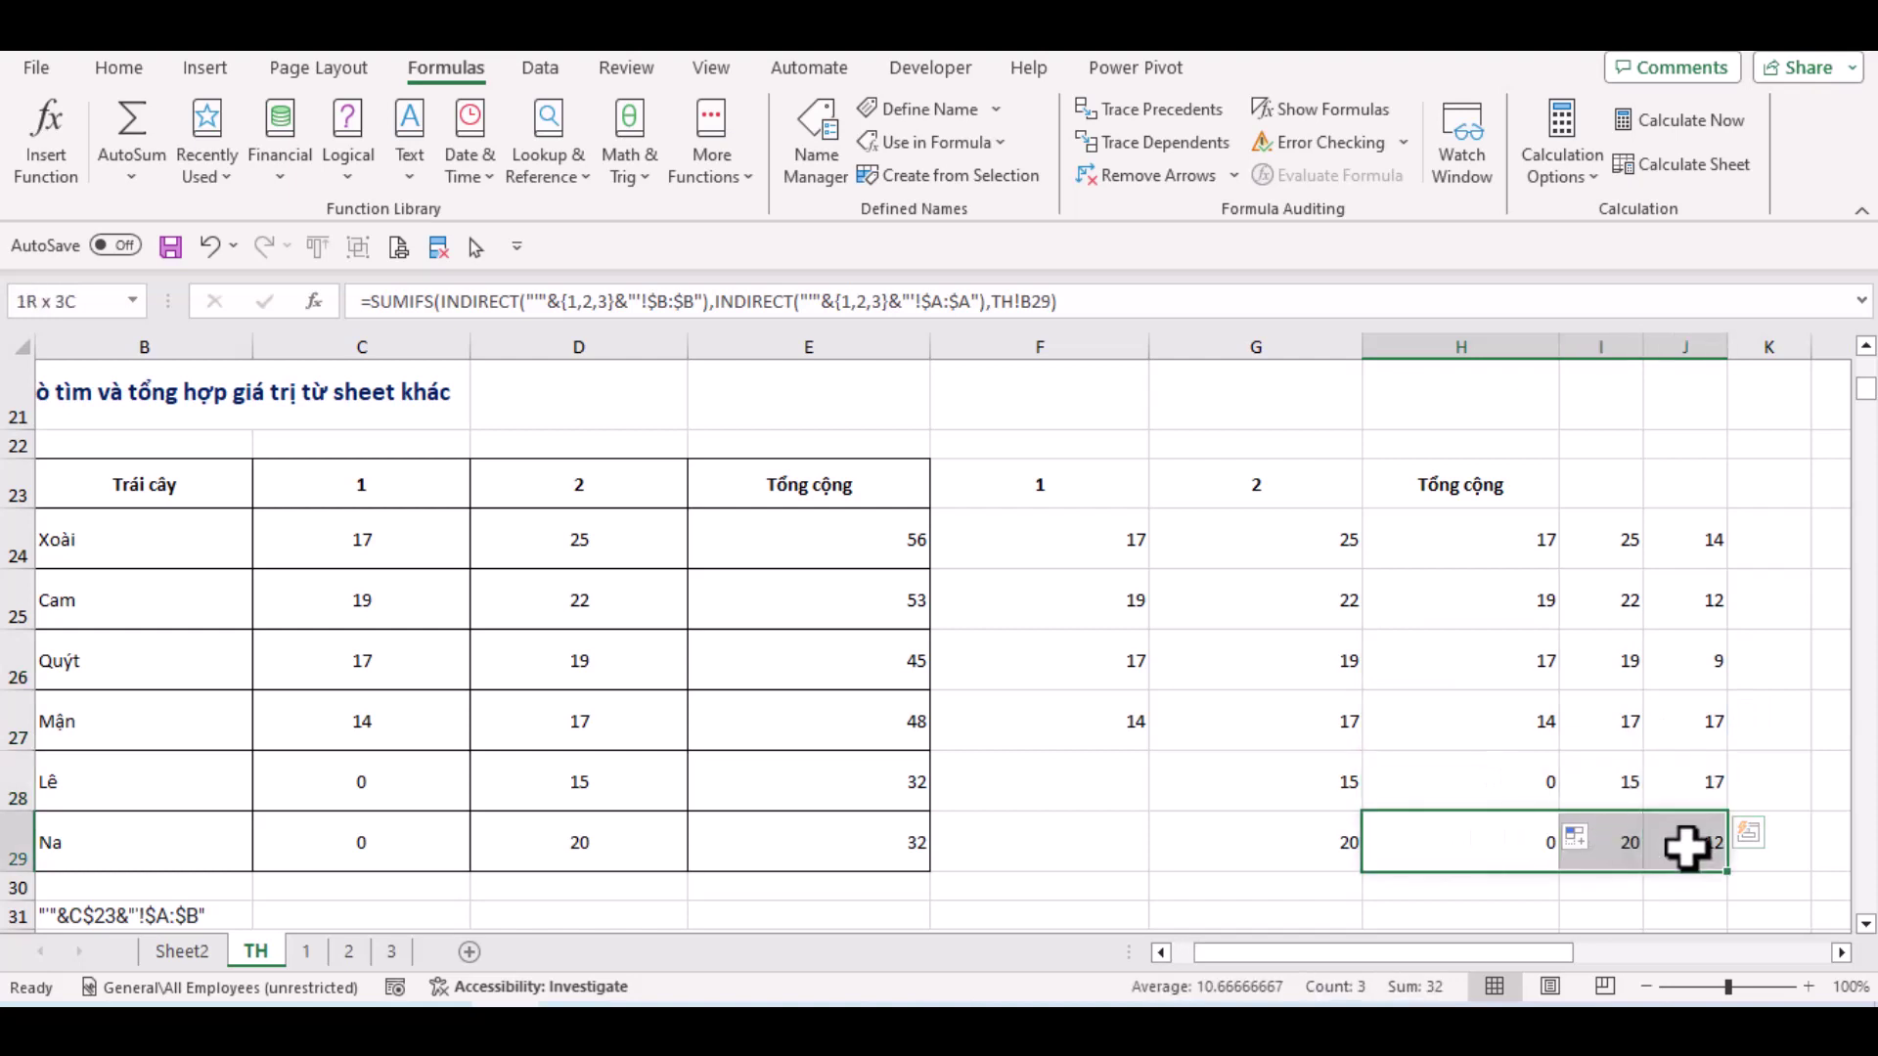
# Wrap H24's SUMIFS formula in SUM so it totals the Xoài quantities from sheets 1, 2 and 3
pyautogui.scroll(1, 1605, 729)
pyautogui.click(1473, 623)
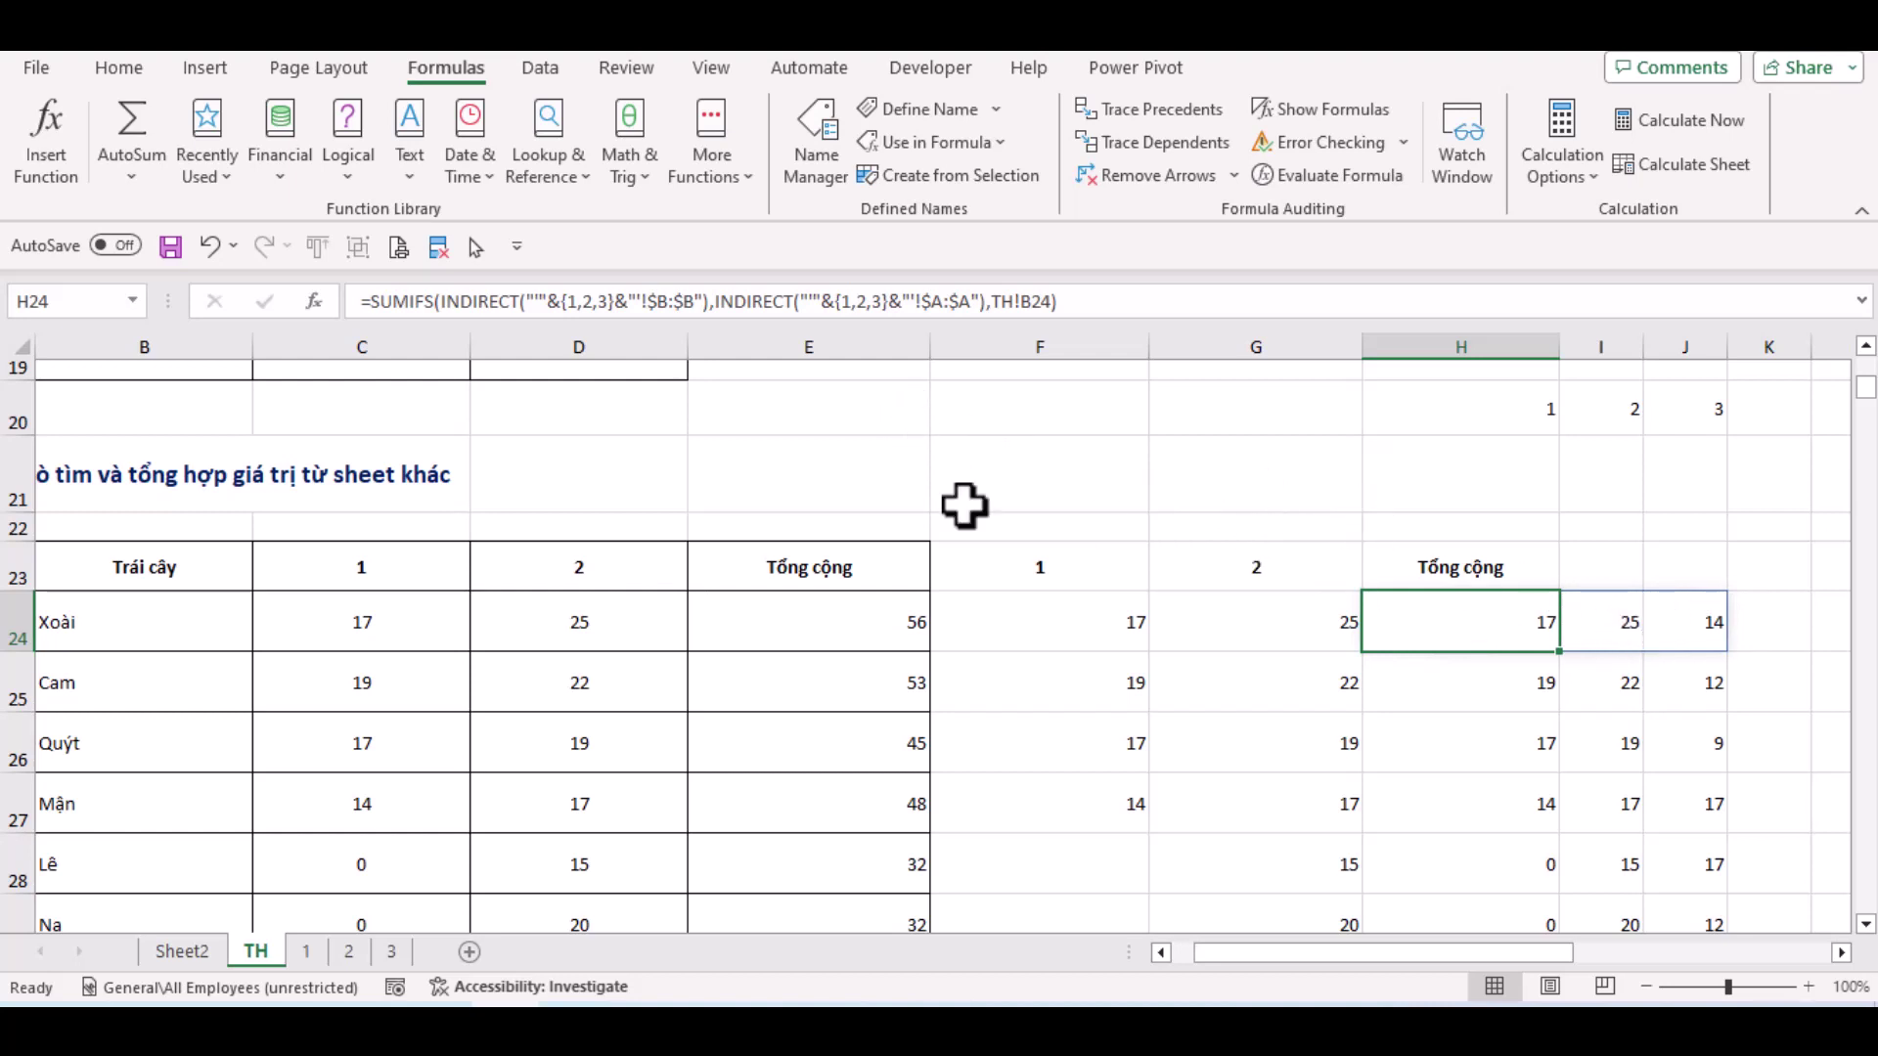
pyautogui.click(377, 302)
pyautogui.write('SUM')
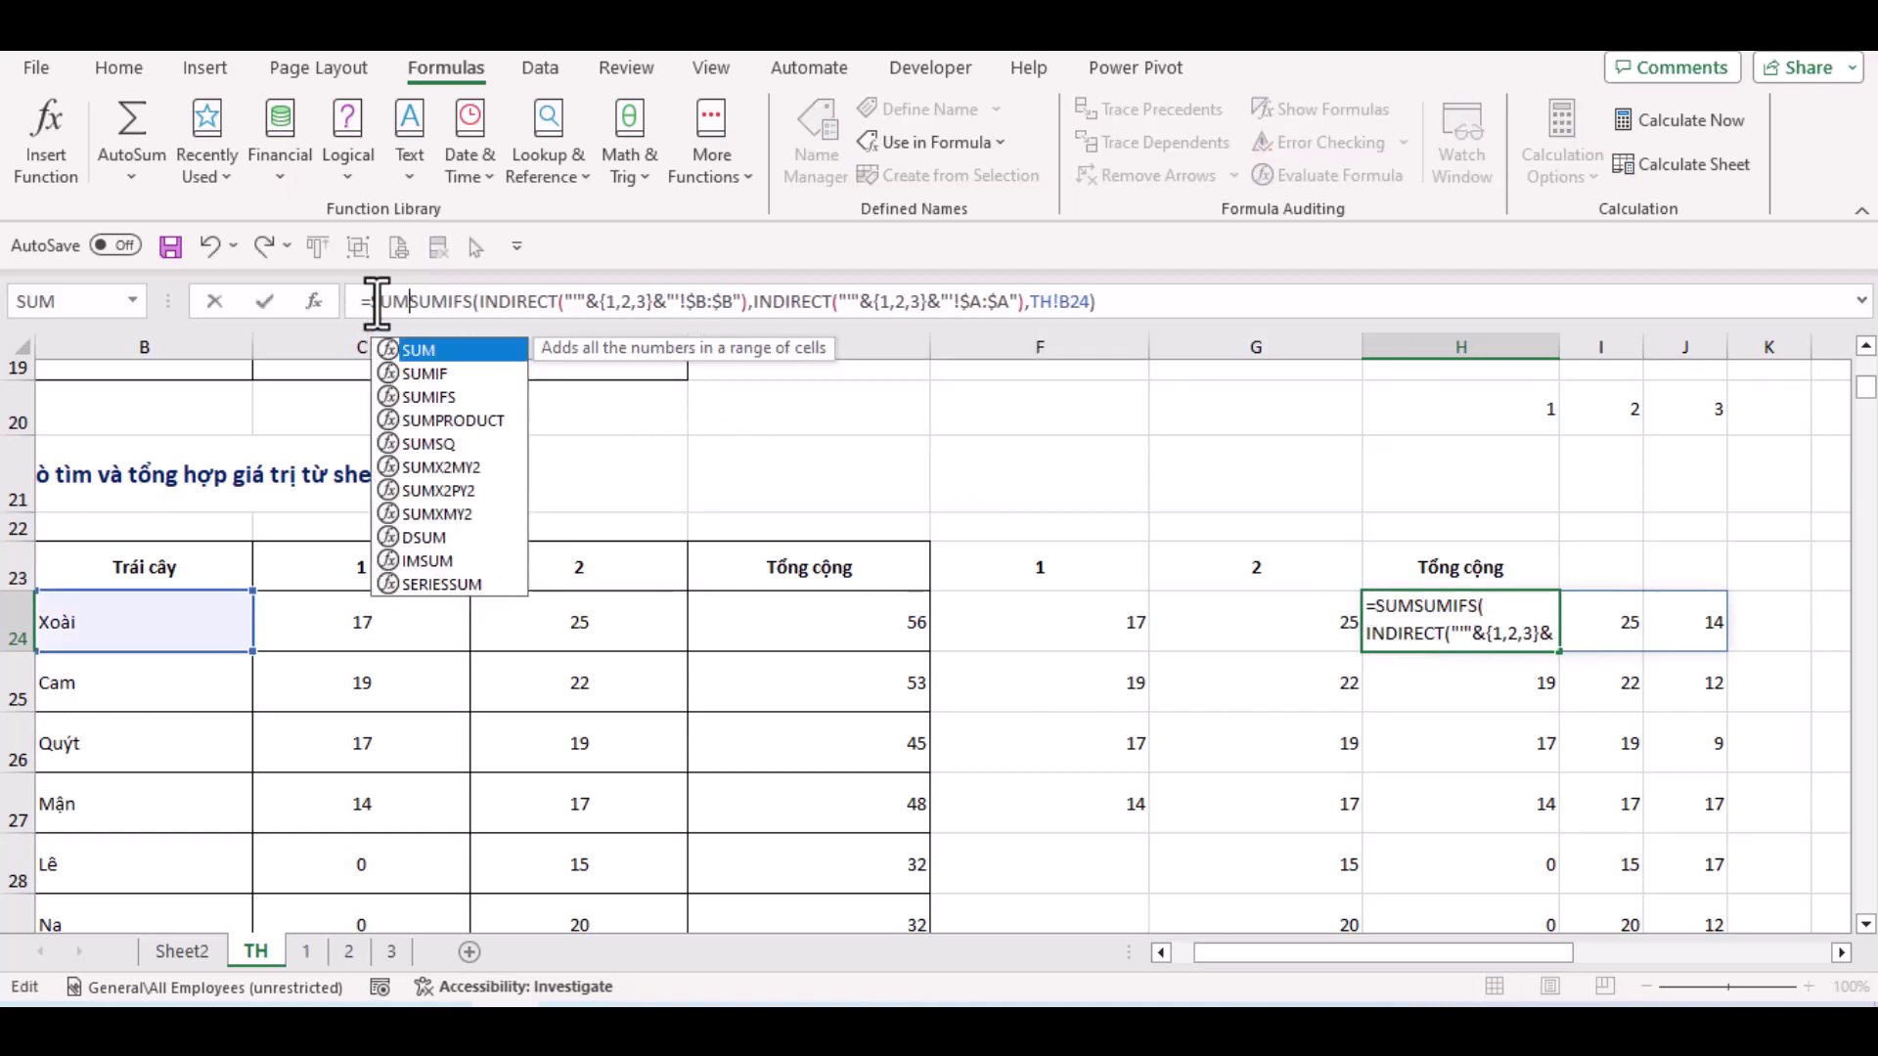
pyautogui.write('(')
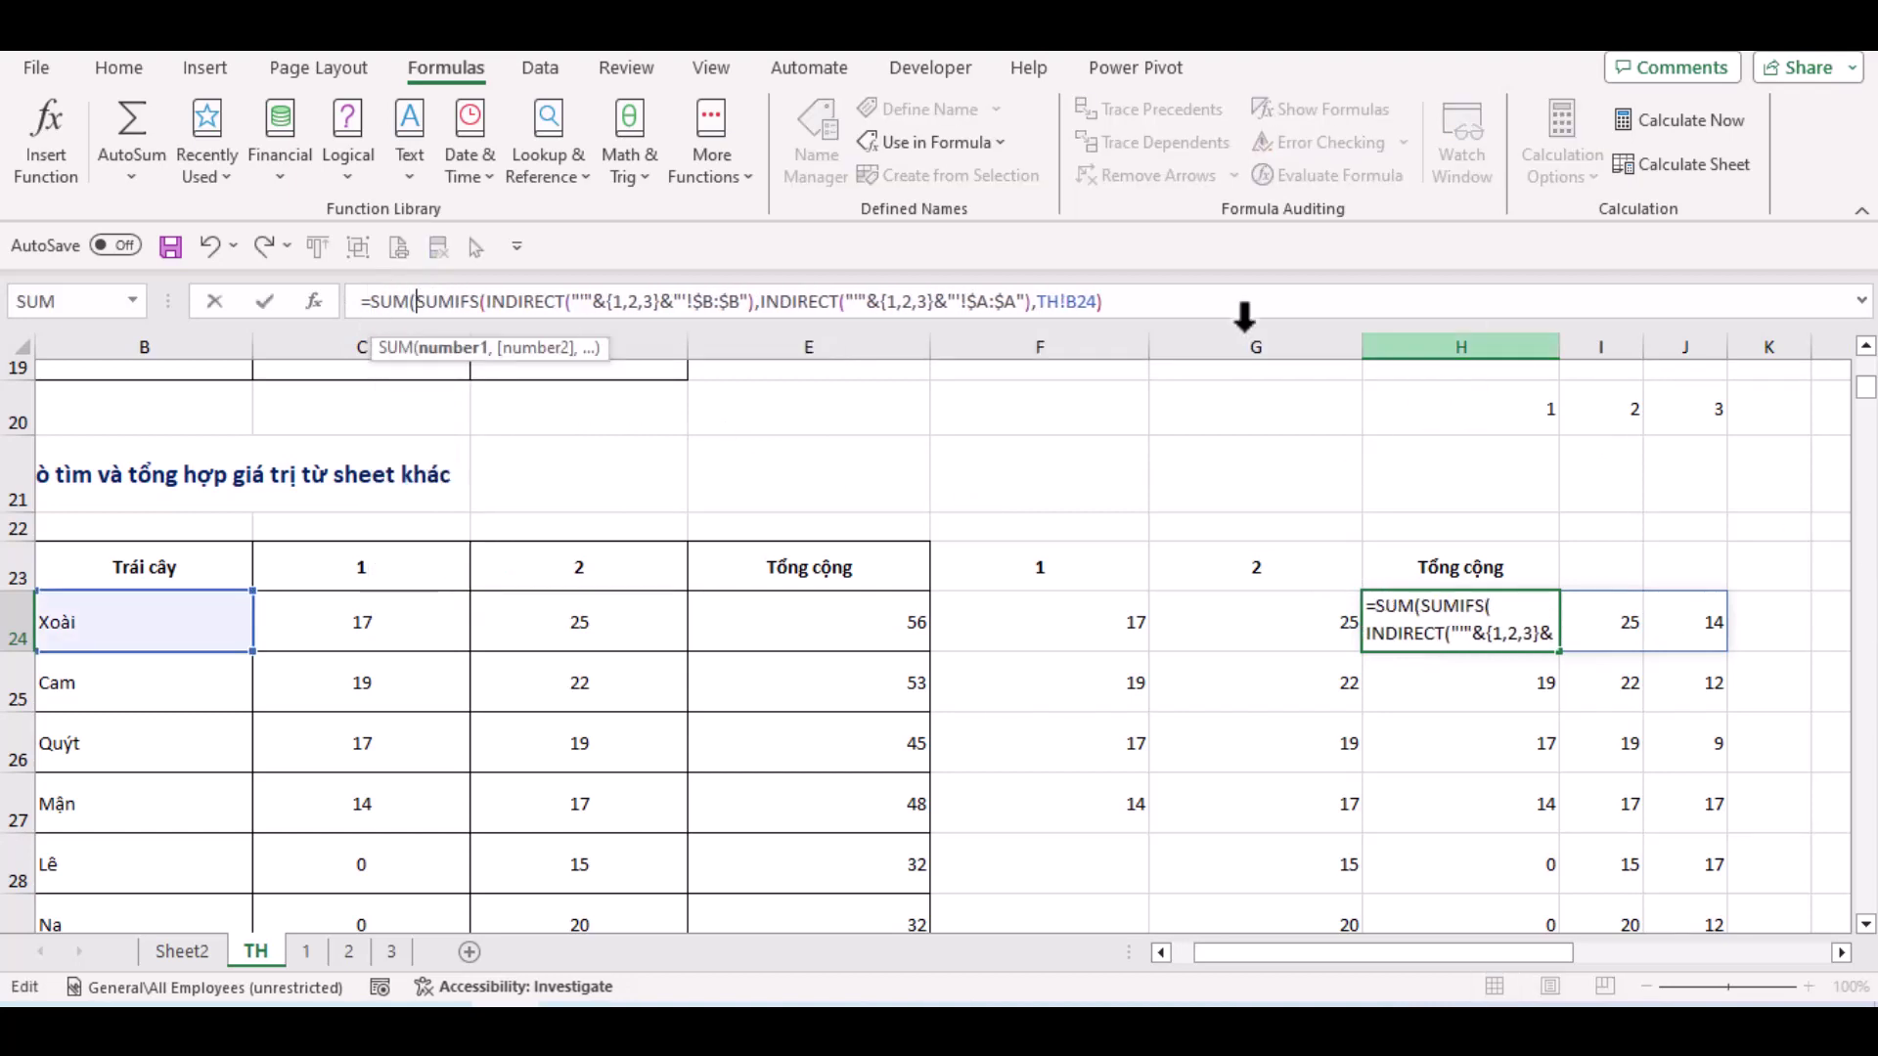
pyautogui.click(1118, 302)
pyautogui.write(')')
pyautogui.press('Return')
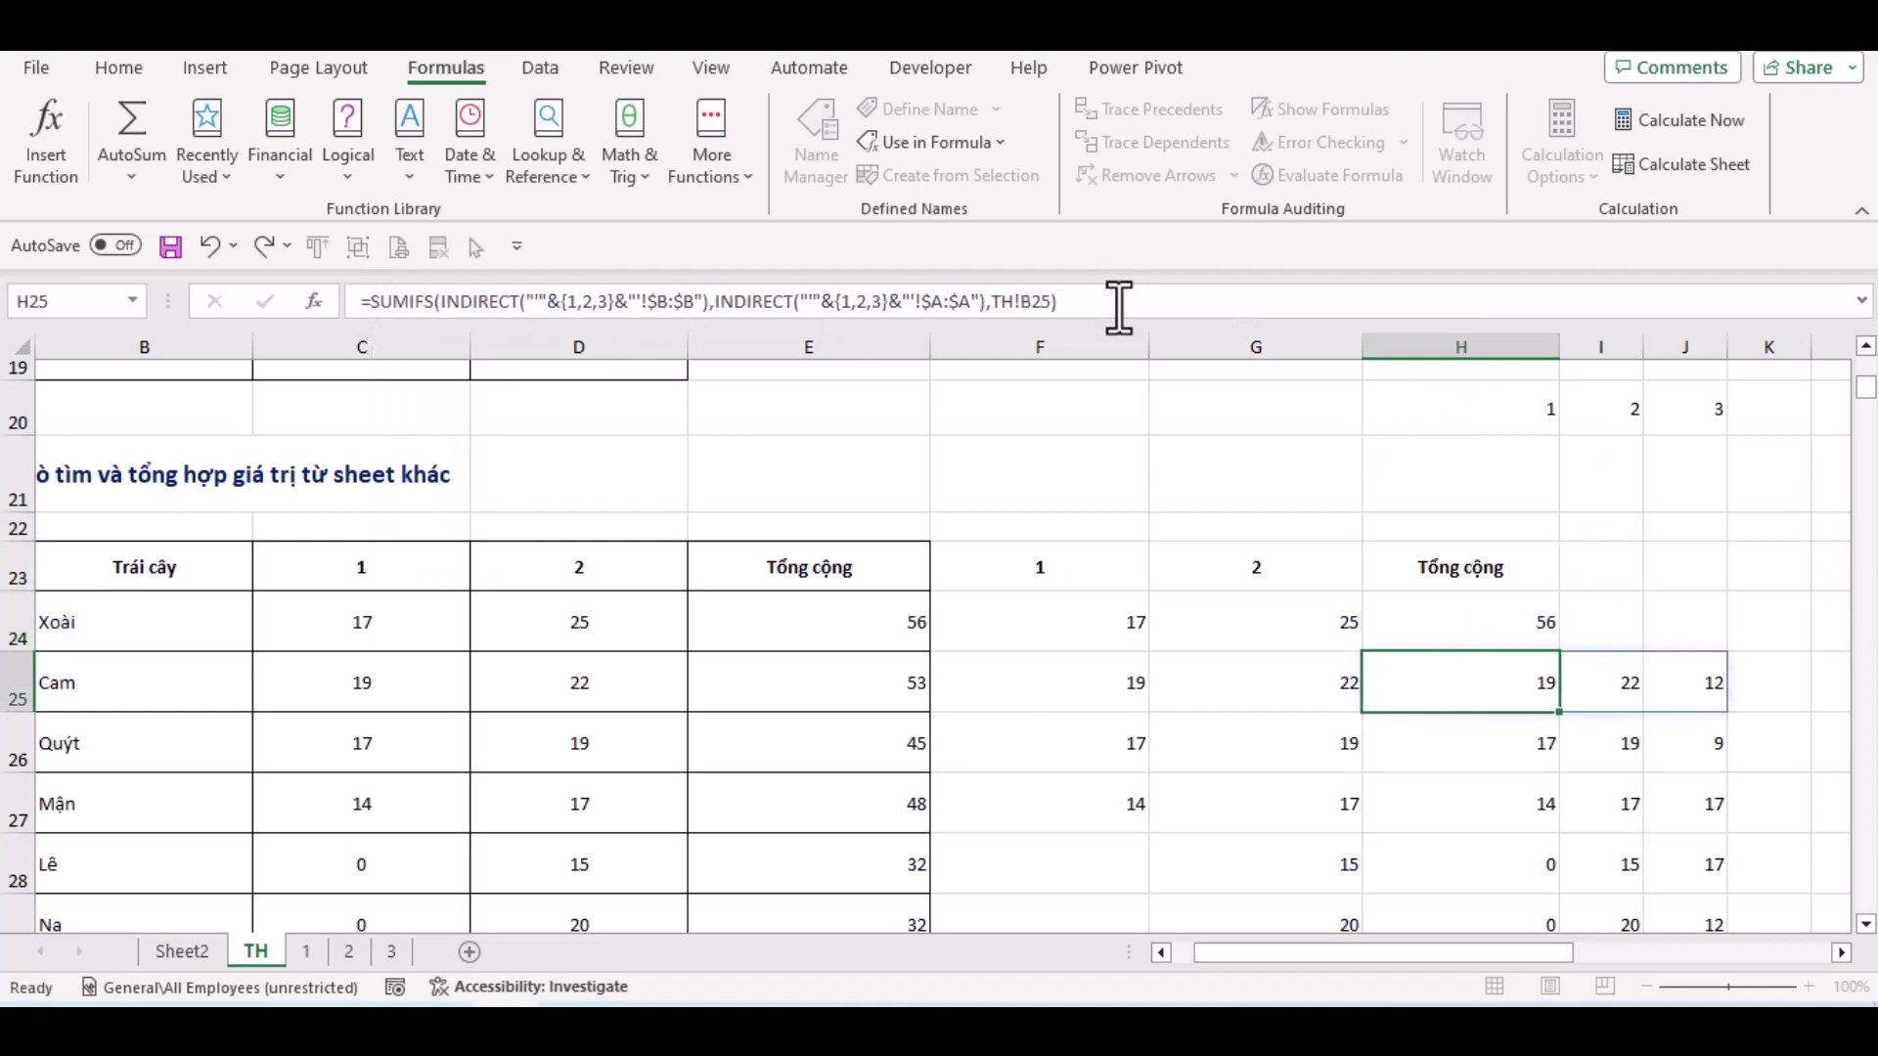
pyautogui.click(1509, 612)
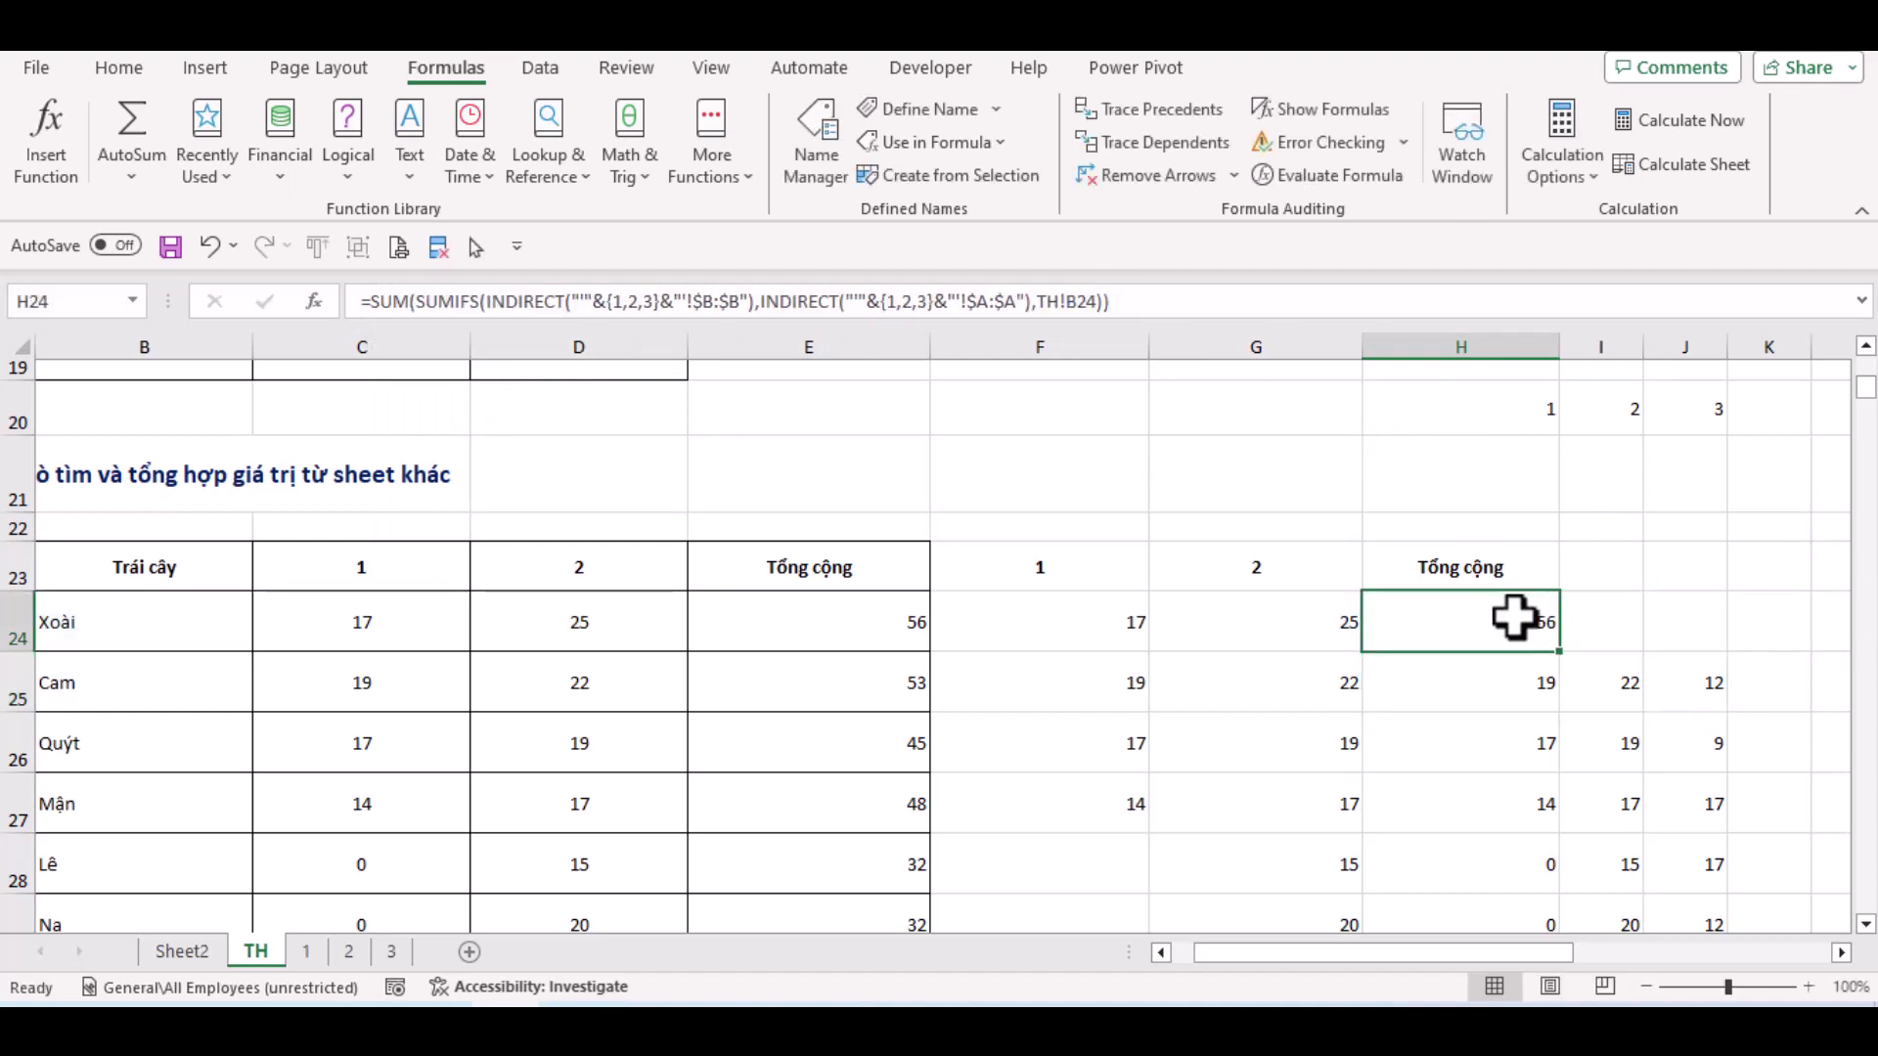
# Fill H24's SUM, SUMIFS and INDIRECT formula down to H29 for the remaining fruits
pyautogui.doubleClick(1560, 655)
pyautogui.scroll(-1, 1418, 649)
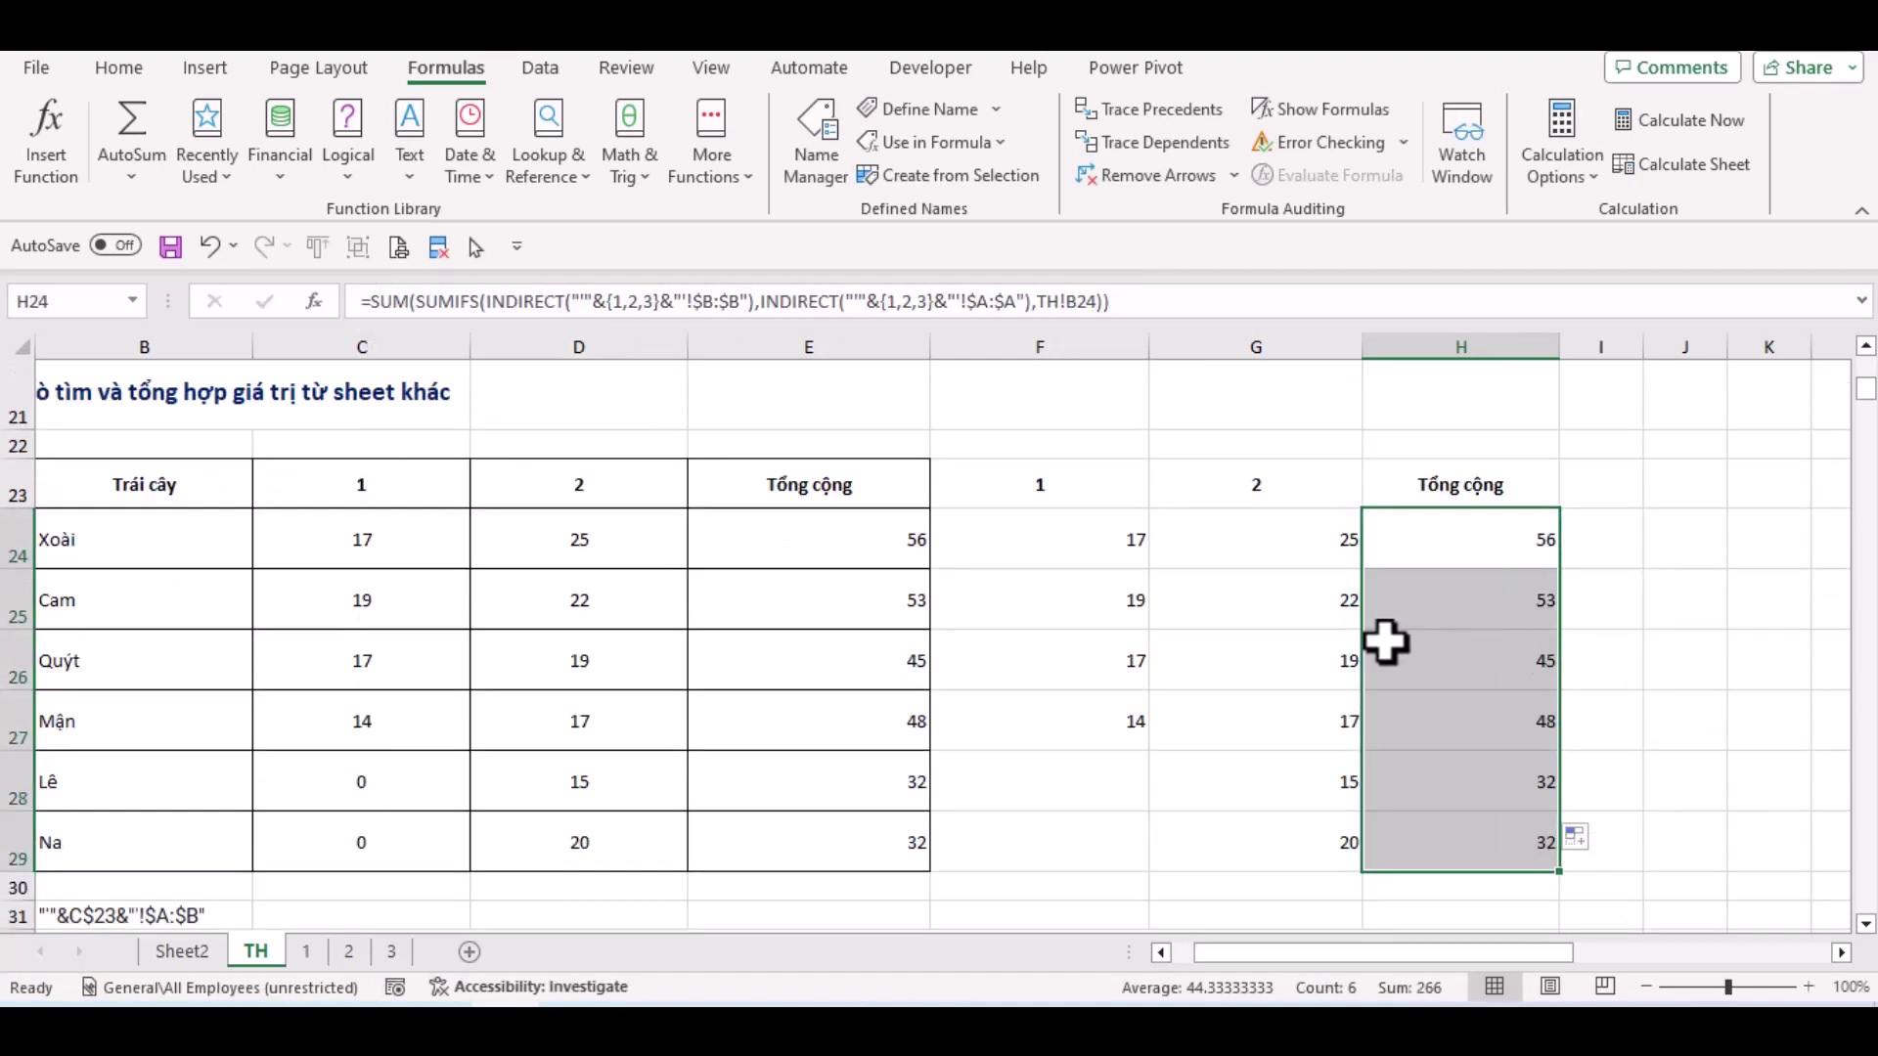
pyautogui.click(1454, 563)
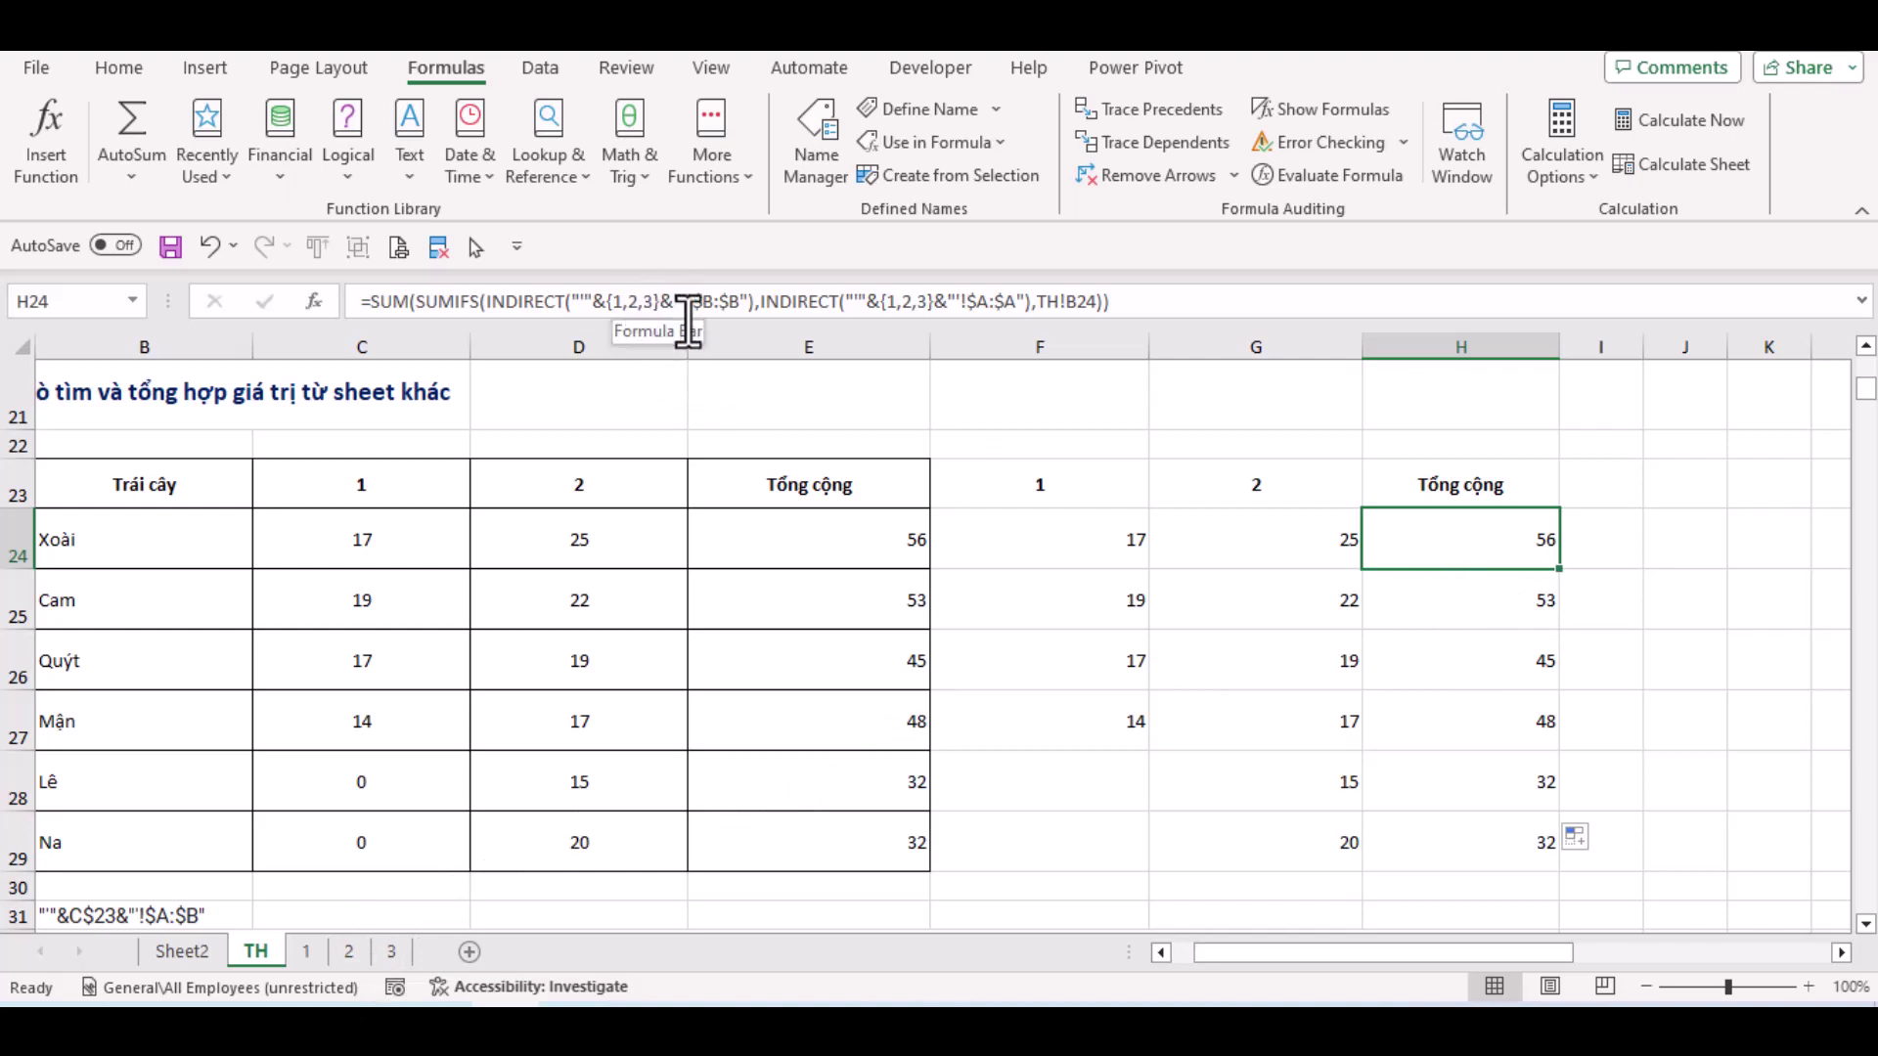
pyautogui.click(1459, 592)
pyautogui.click(1465, 544)
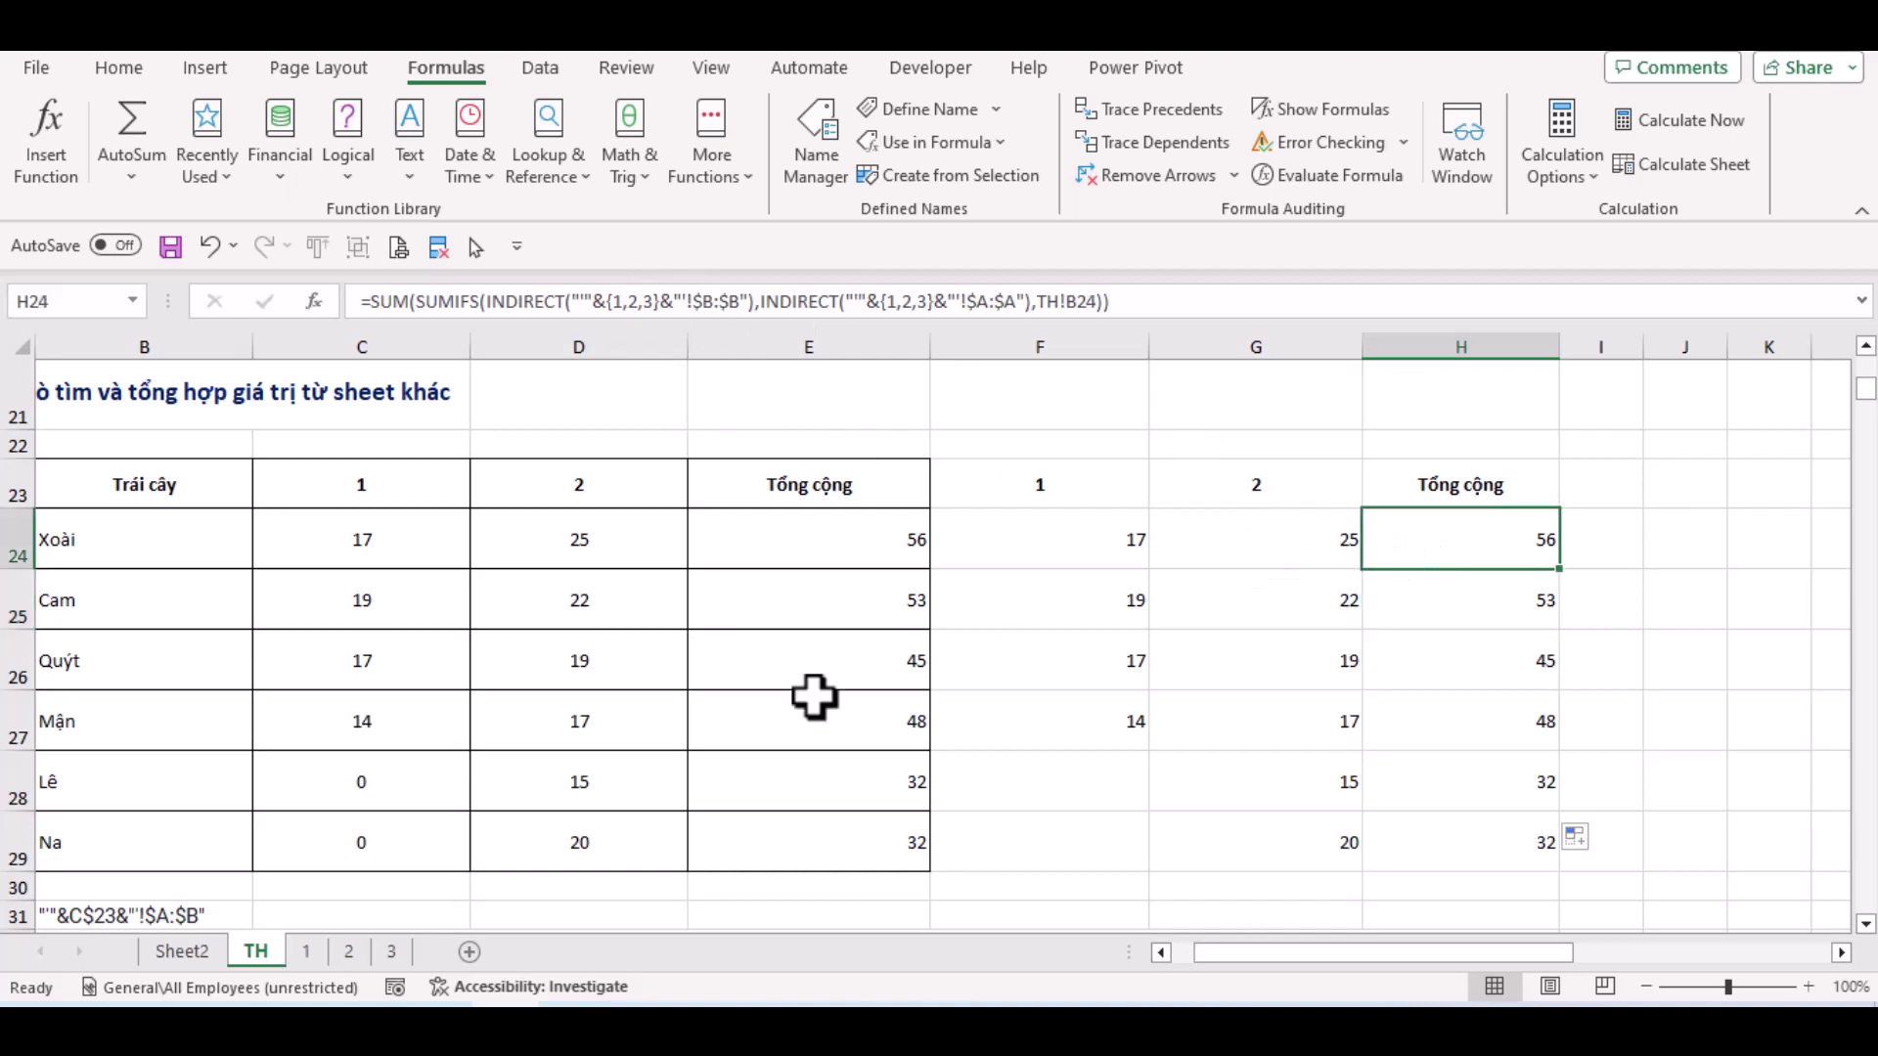
# Make three copies of sheet 3 after it and rename them 4, 5 and 6
pyautogui.click(392, 951)
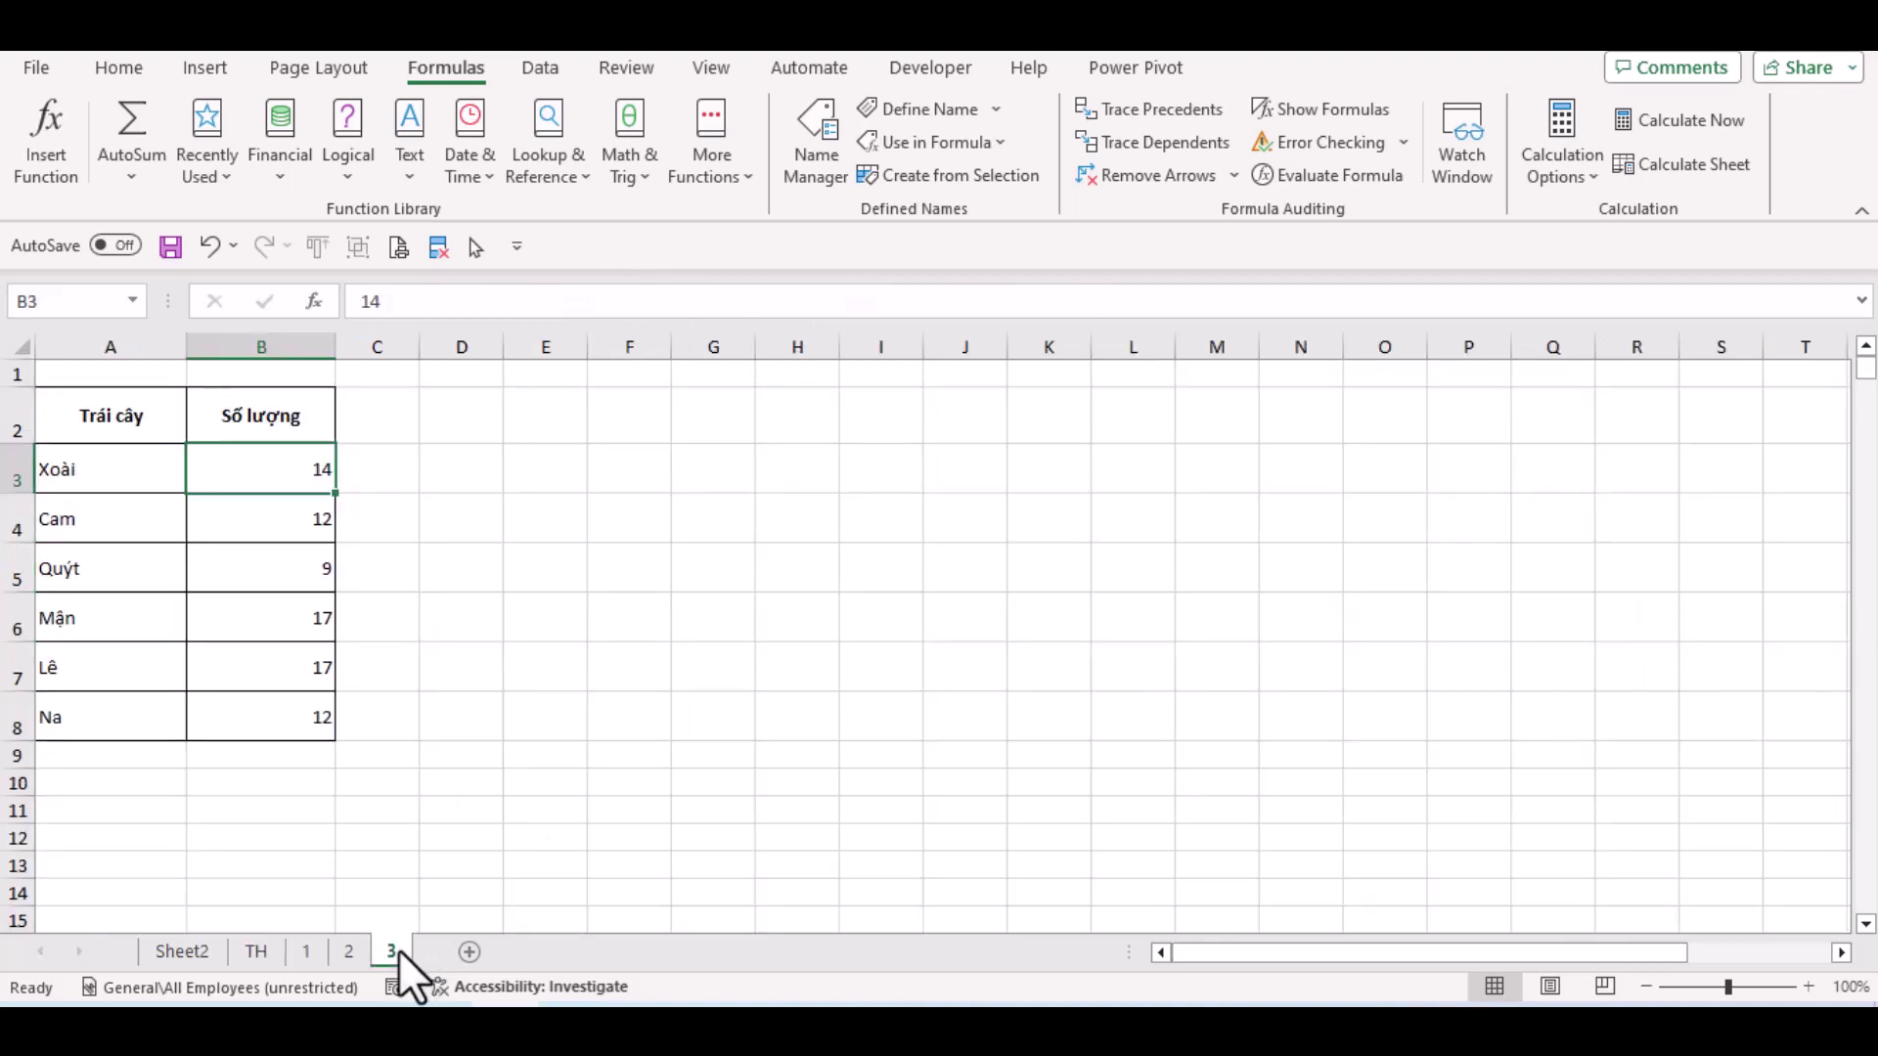
pyautogui.moveTo(399, 948); pyautogui.dragTo(577, 947)
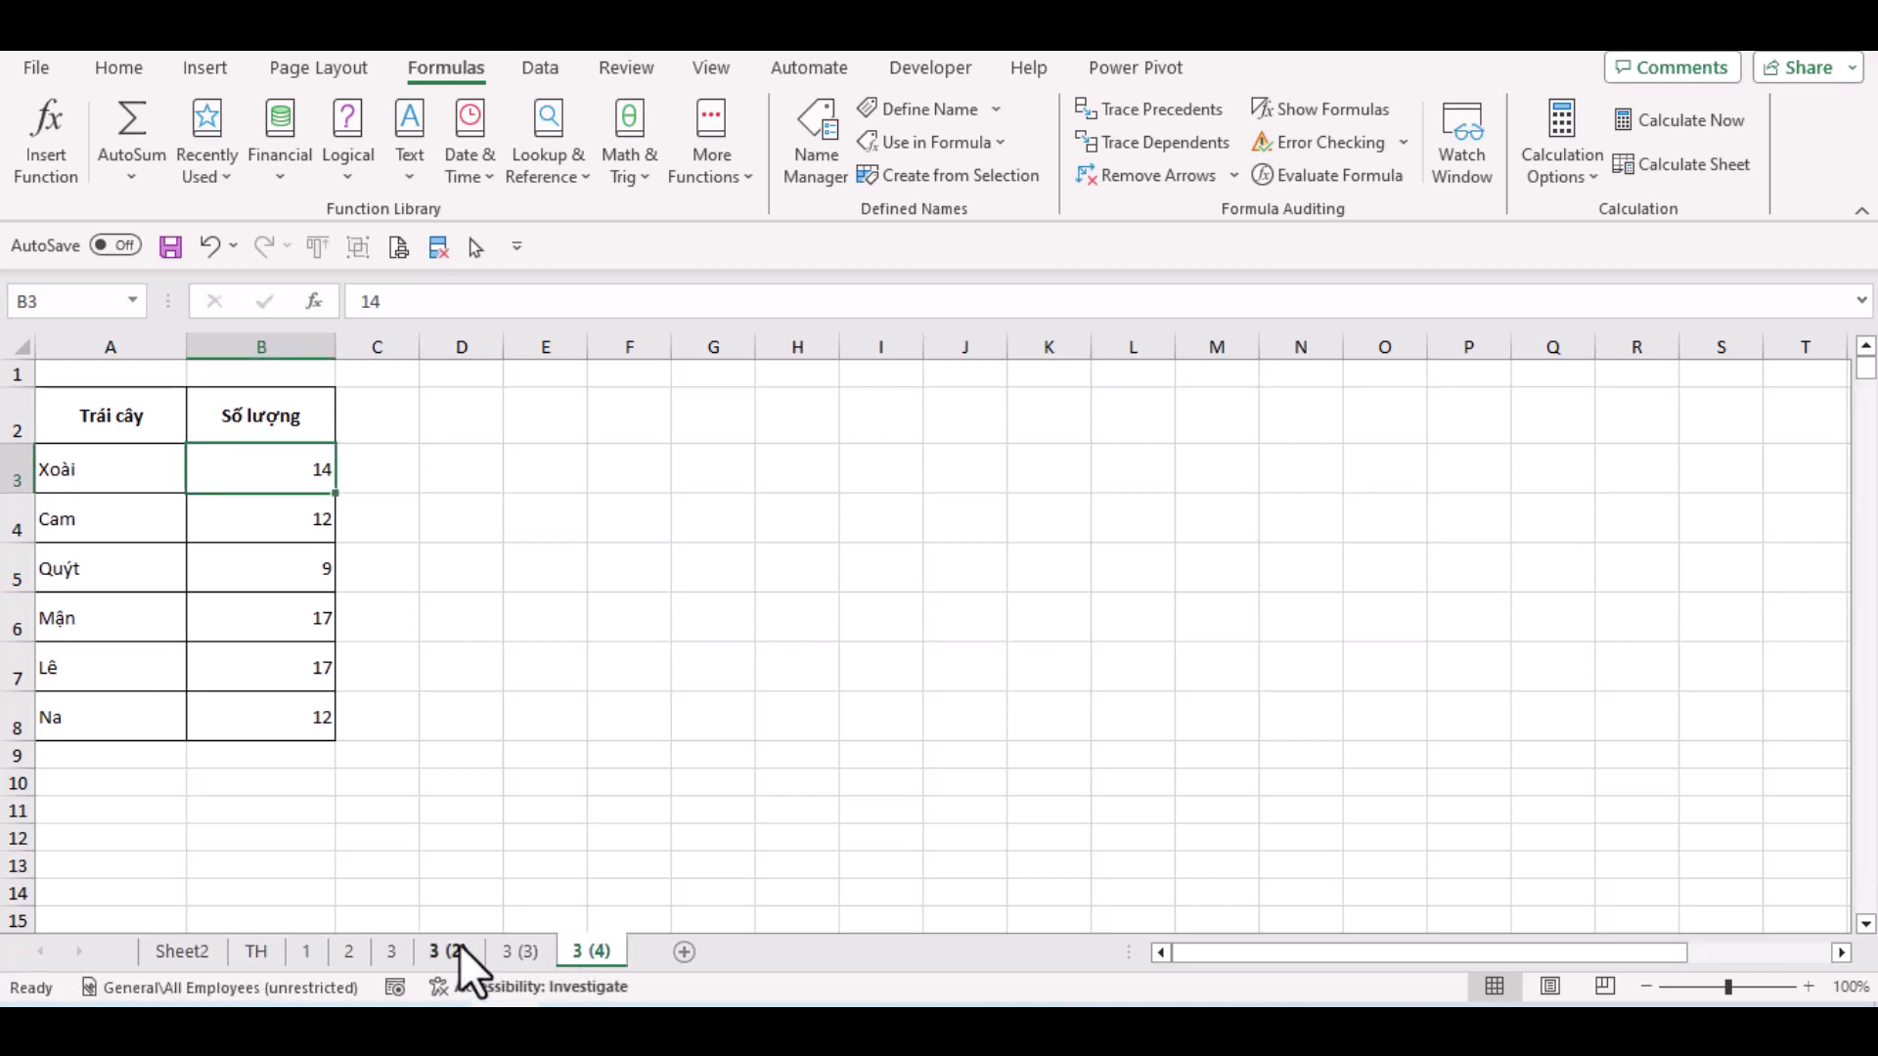
pyautogui.doubleClick(456, 947)
pyautogui.write('4')
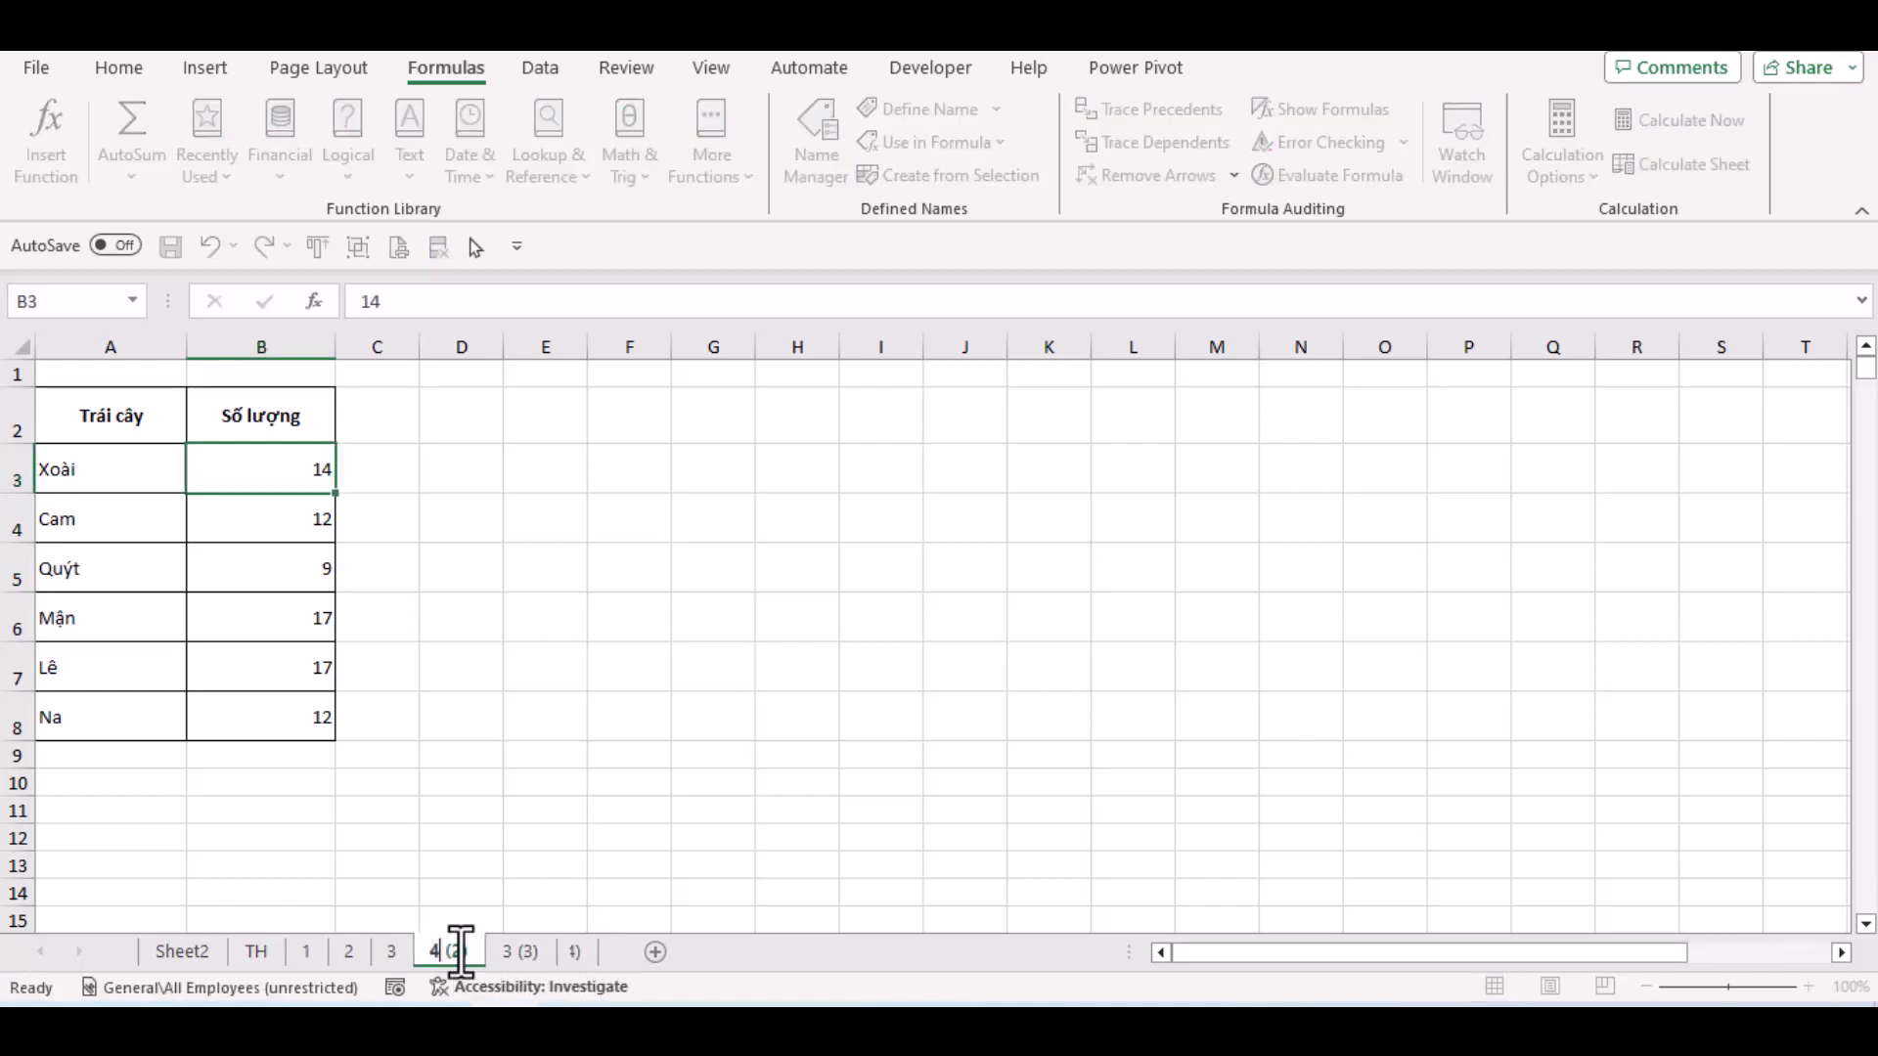
pyautogui.press('Return')
pyautogui.doubleClick(479, 949)
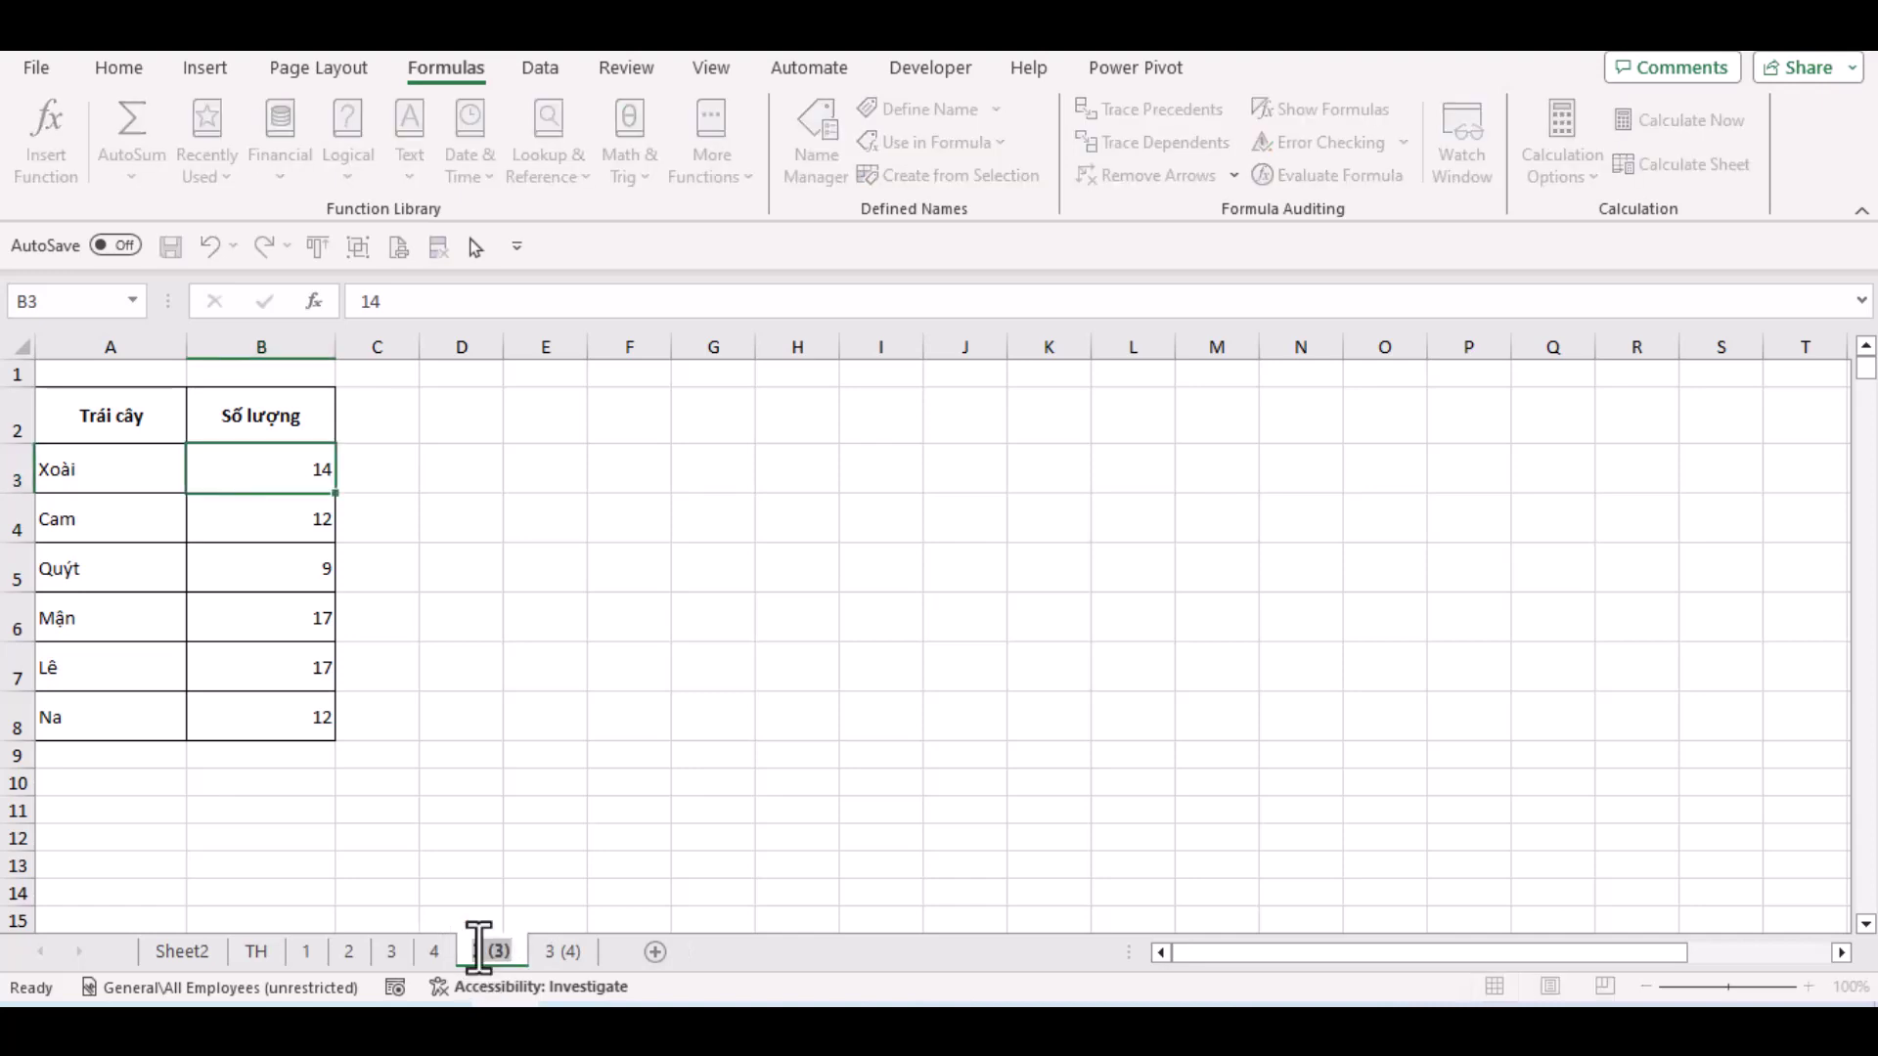
pyautogui.write('5')
pyautogui.press('Return')
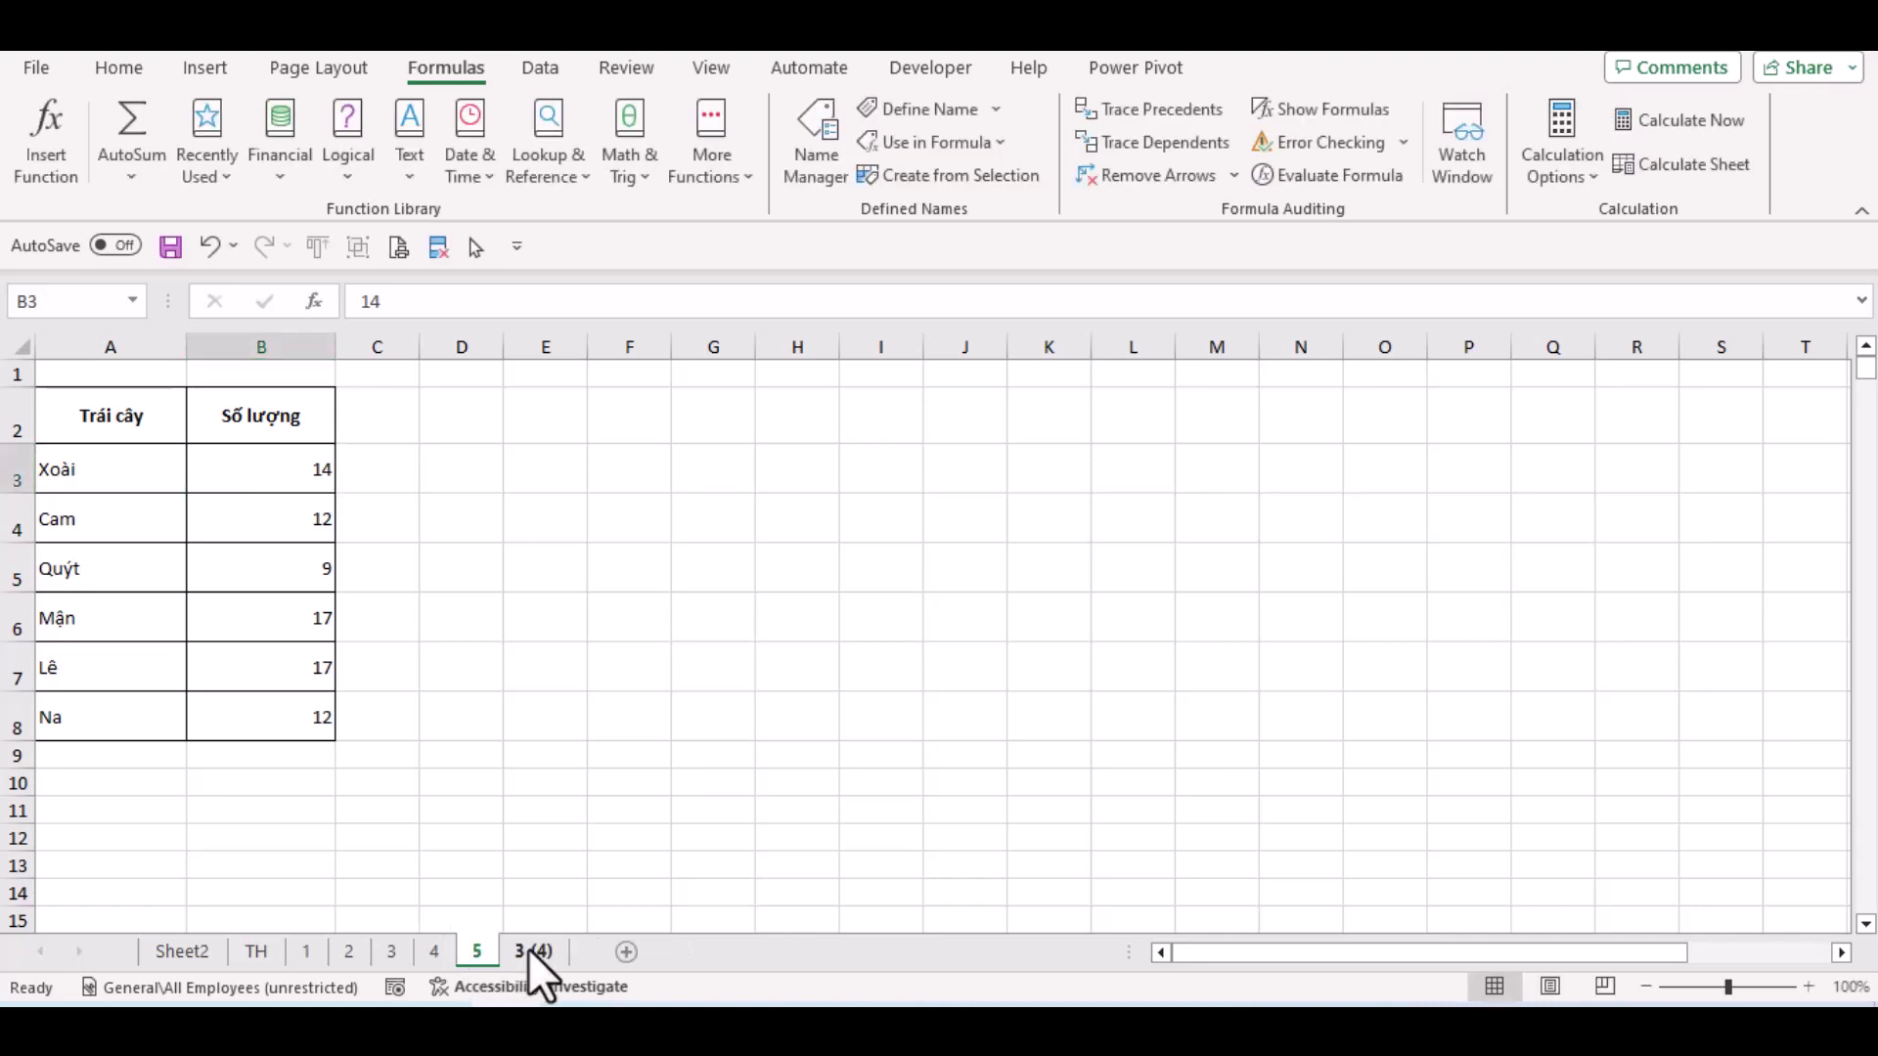
pyautogui.doubleClick(534, 952)
pyautogui.write('6')
pyautogui.press('Return')
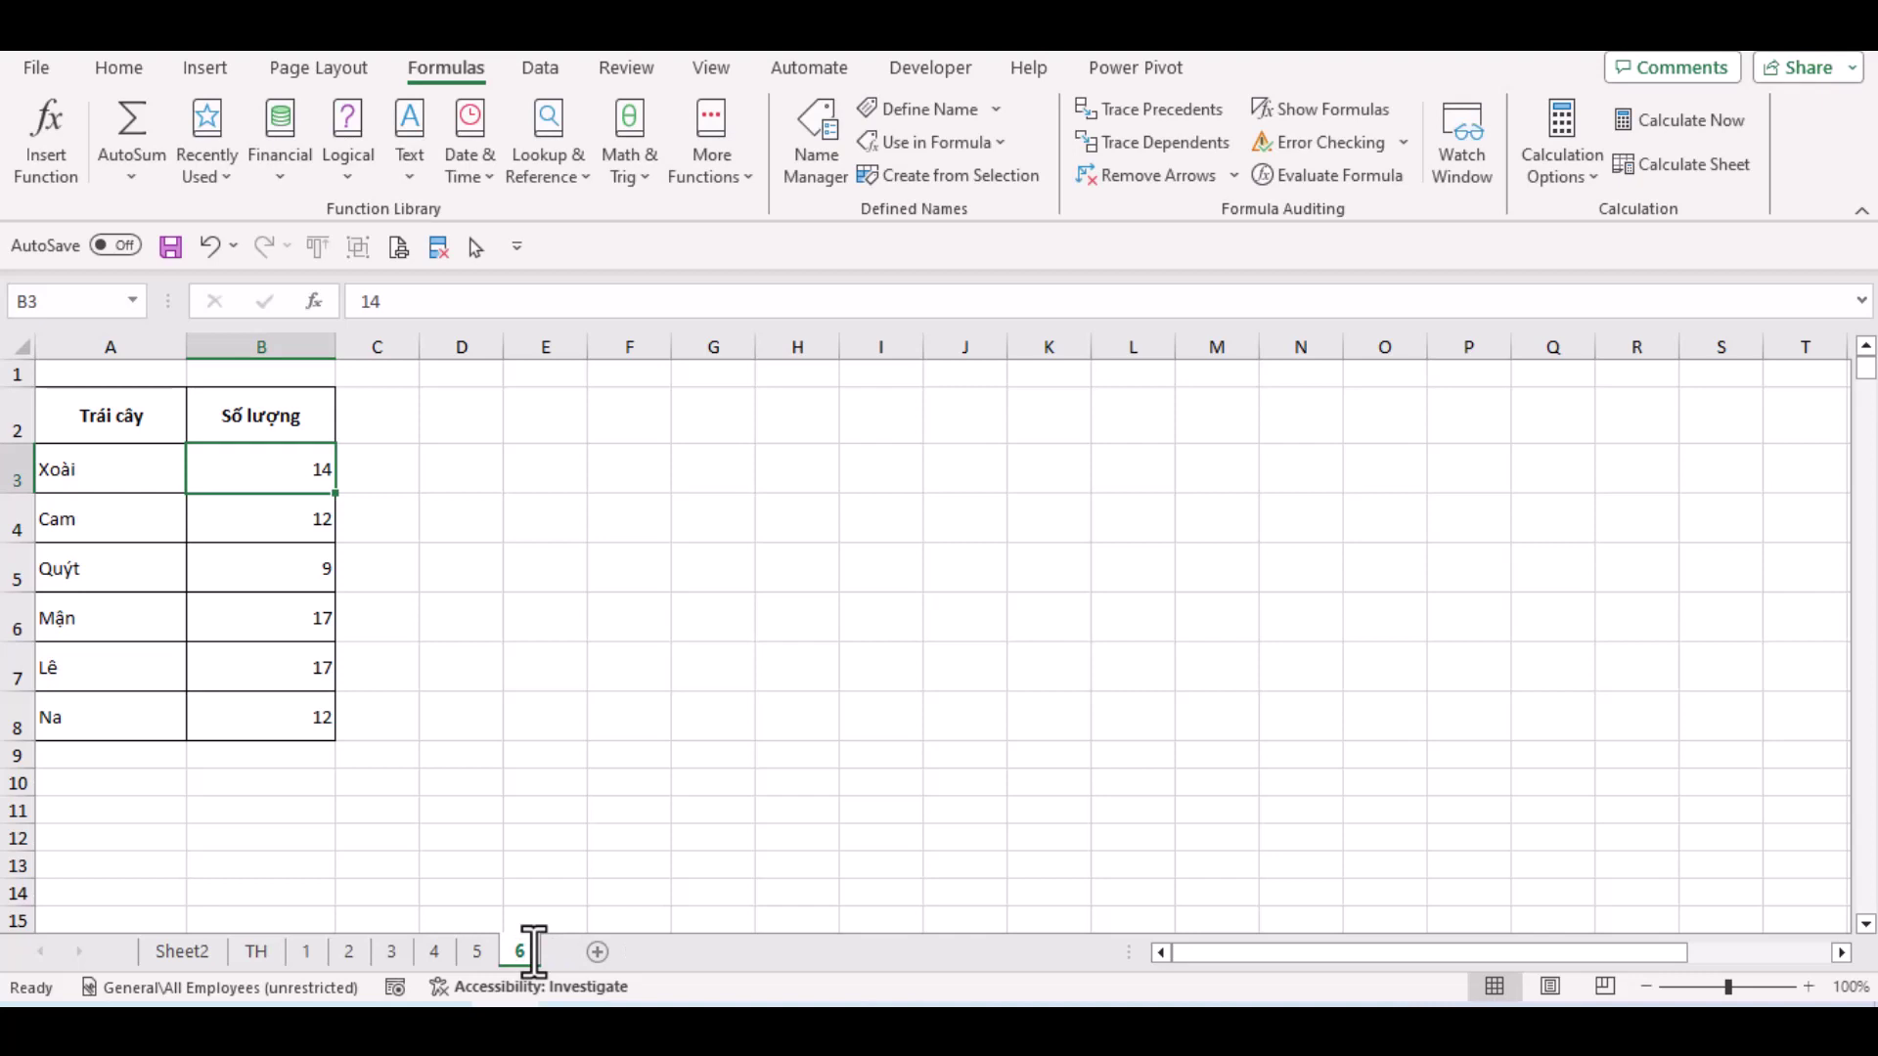
# Check sheet 4's quantities, and on TH extend both sheet arrays in H24's formula to {1,2,3,4,5,6}
pyautogui.click(434, 952)
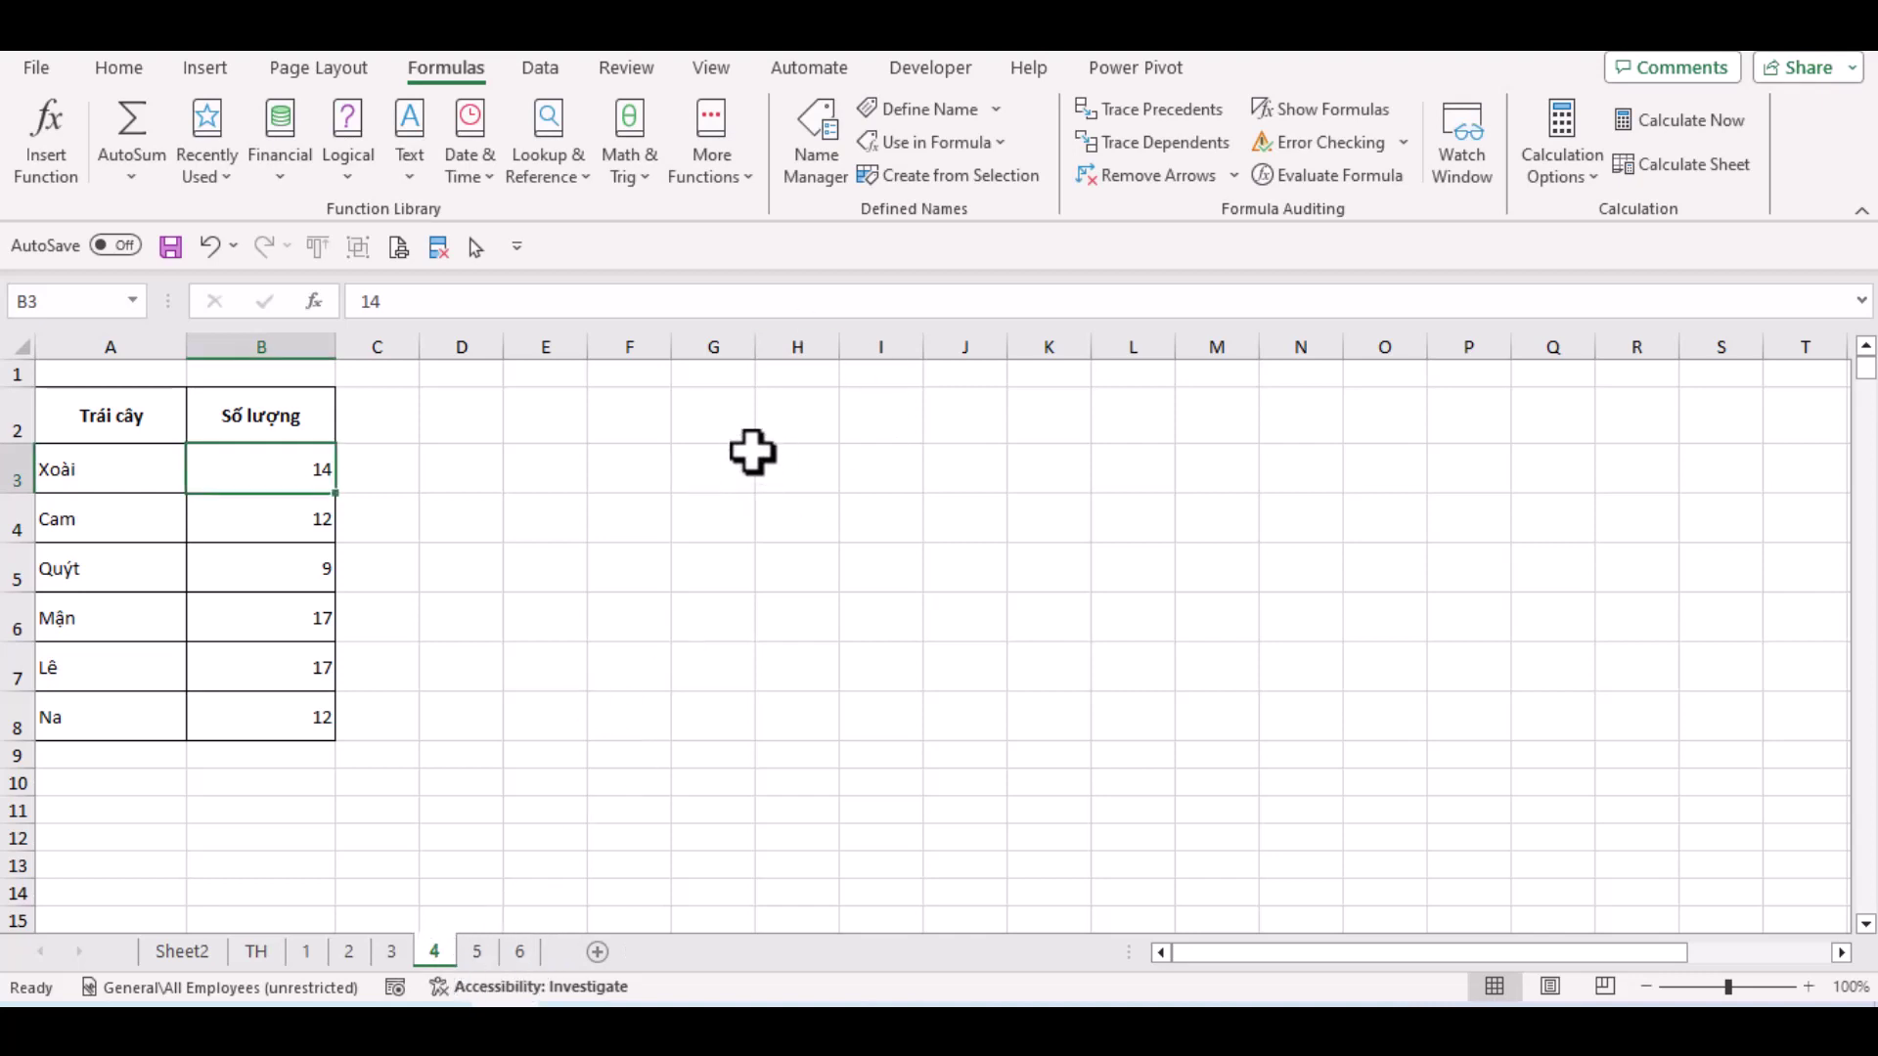
pyautogui.click(303, 521)
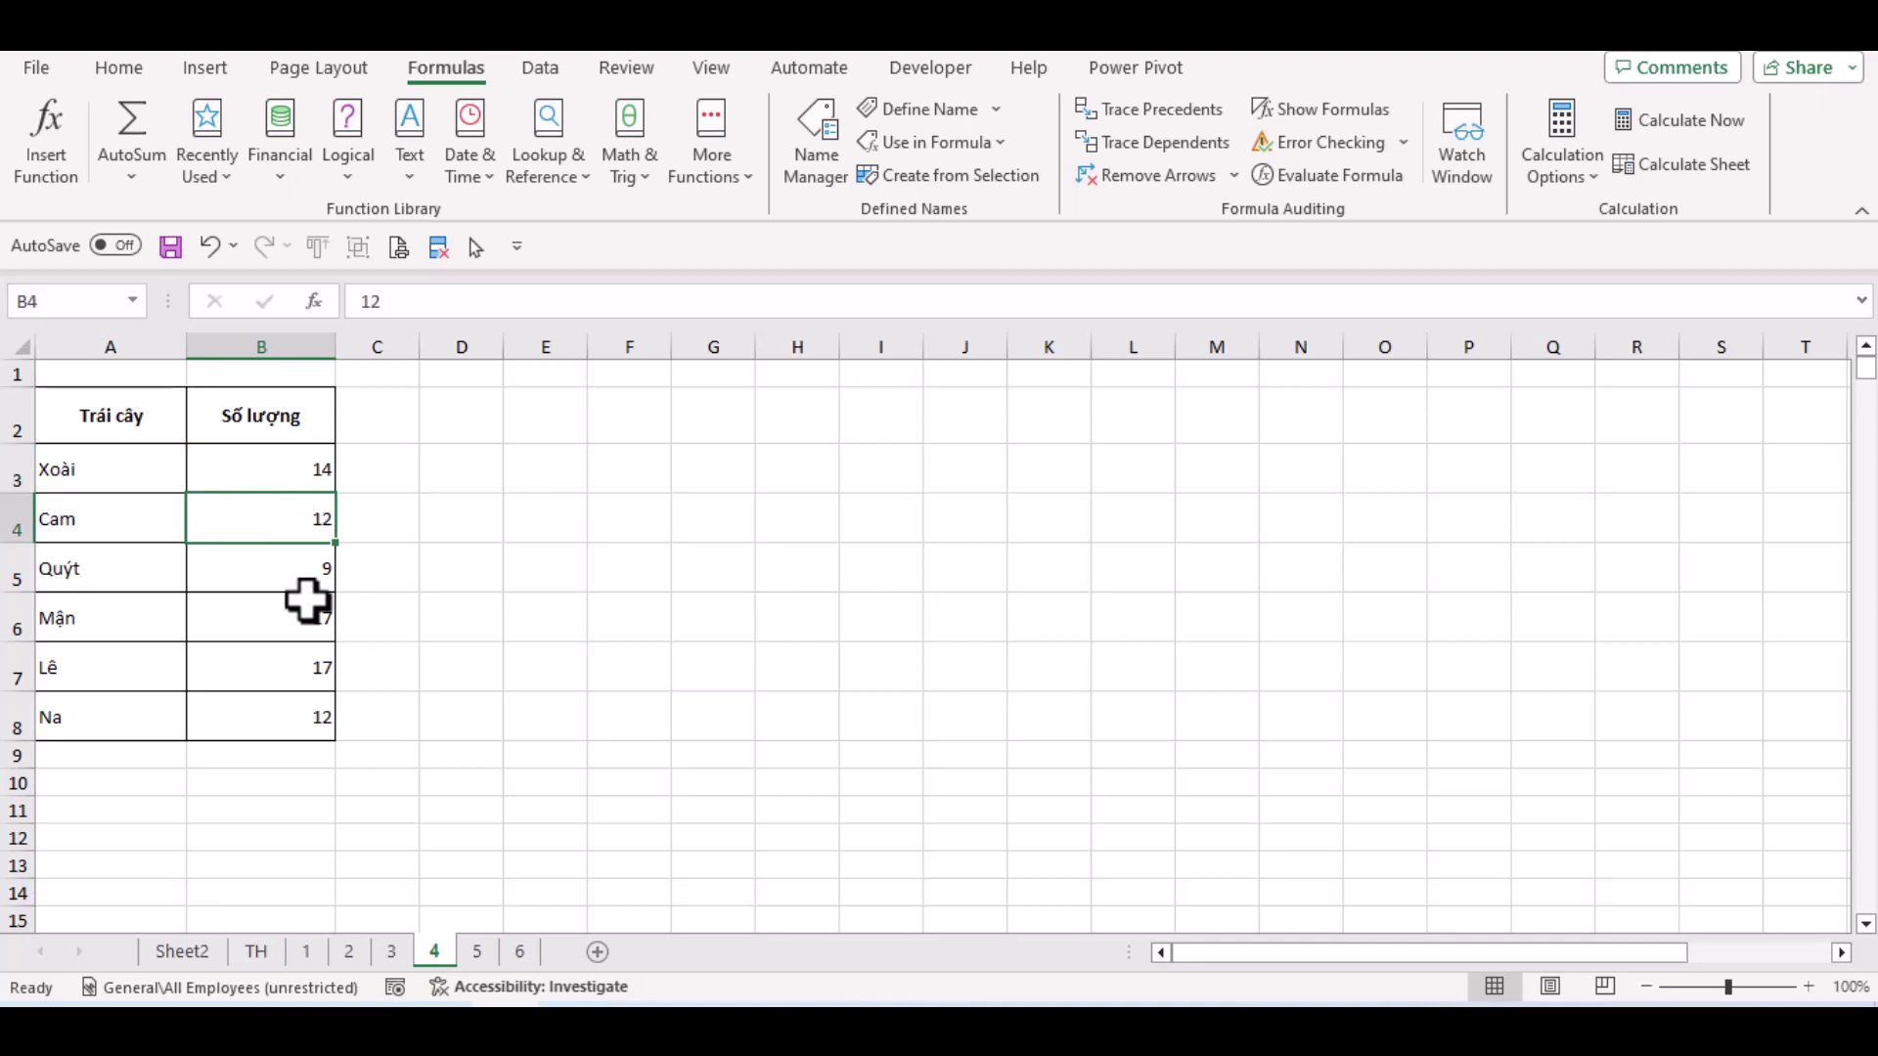
pyautogui.click(309, 952)
pyautogui.click(256, 952)
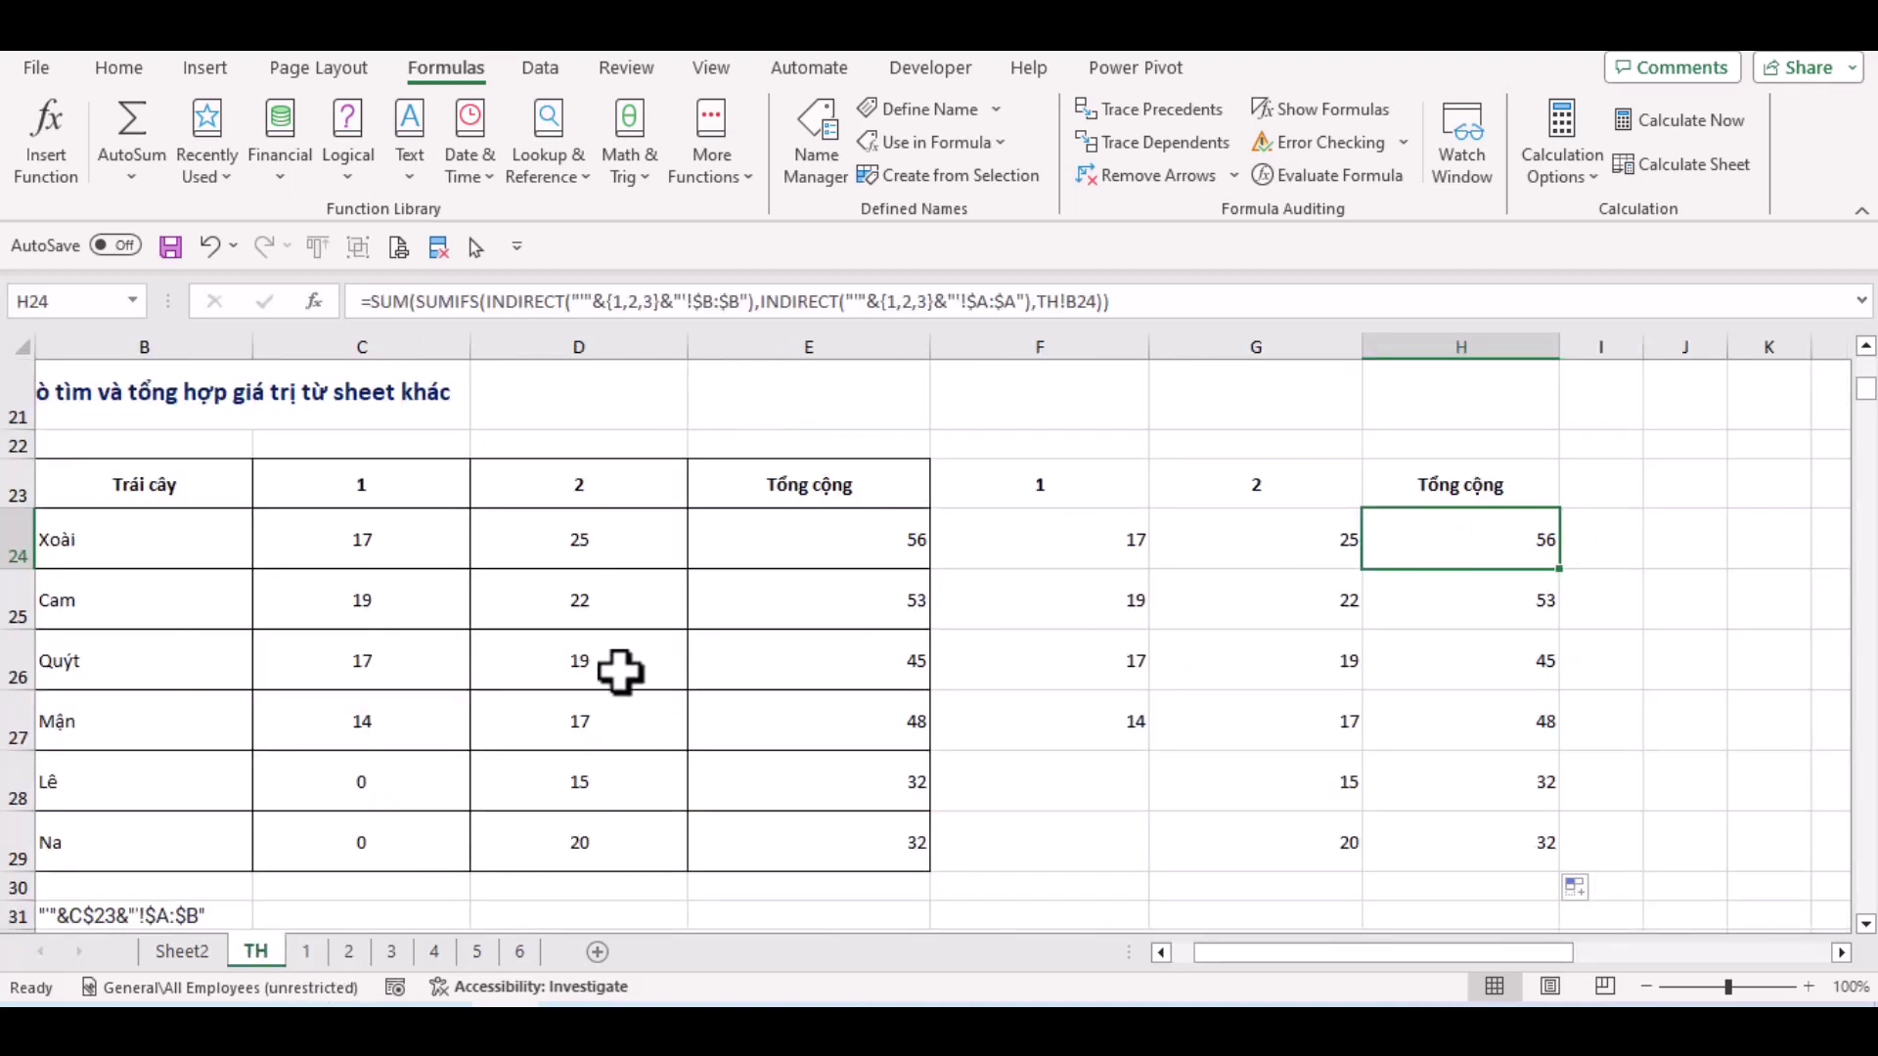
pyautogui.click(653, 303)
pyautogui.write(',4')
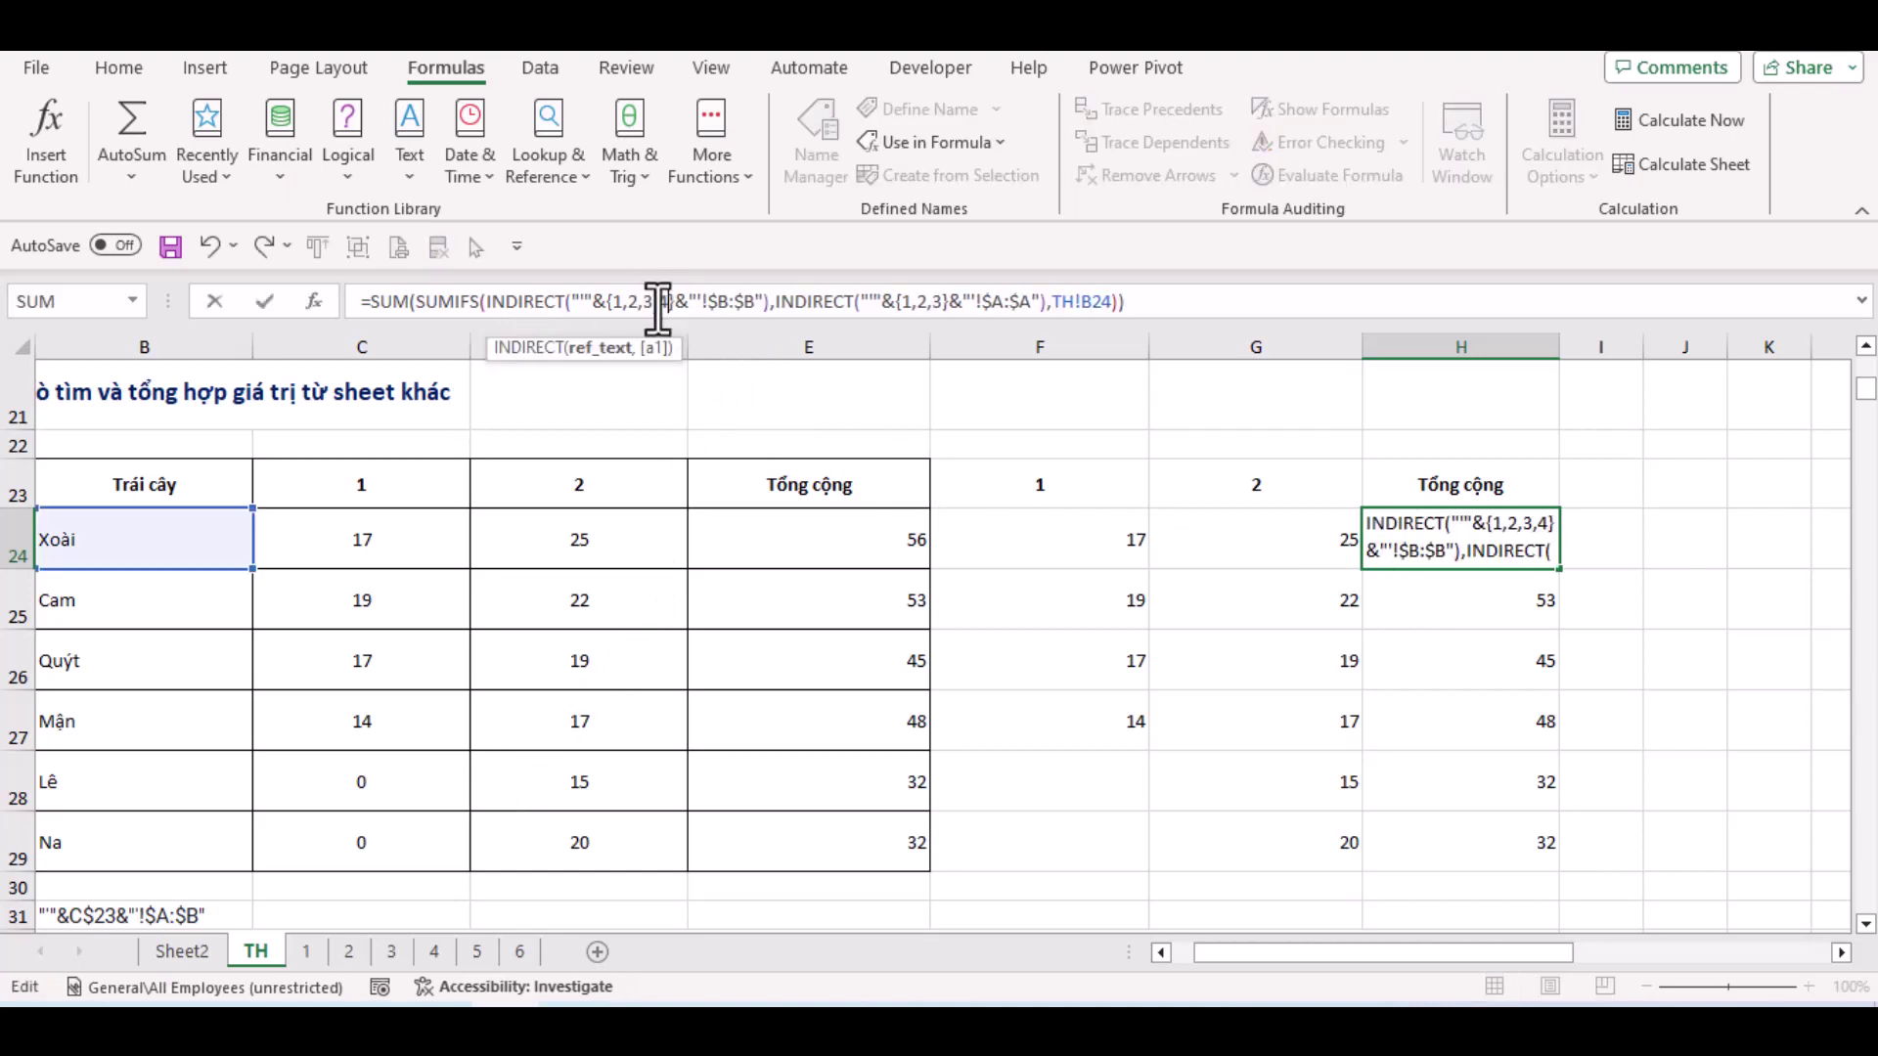
pyautogui.write(',5,6')
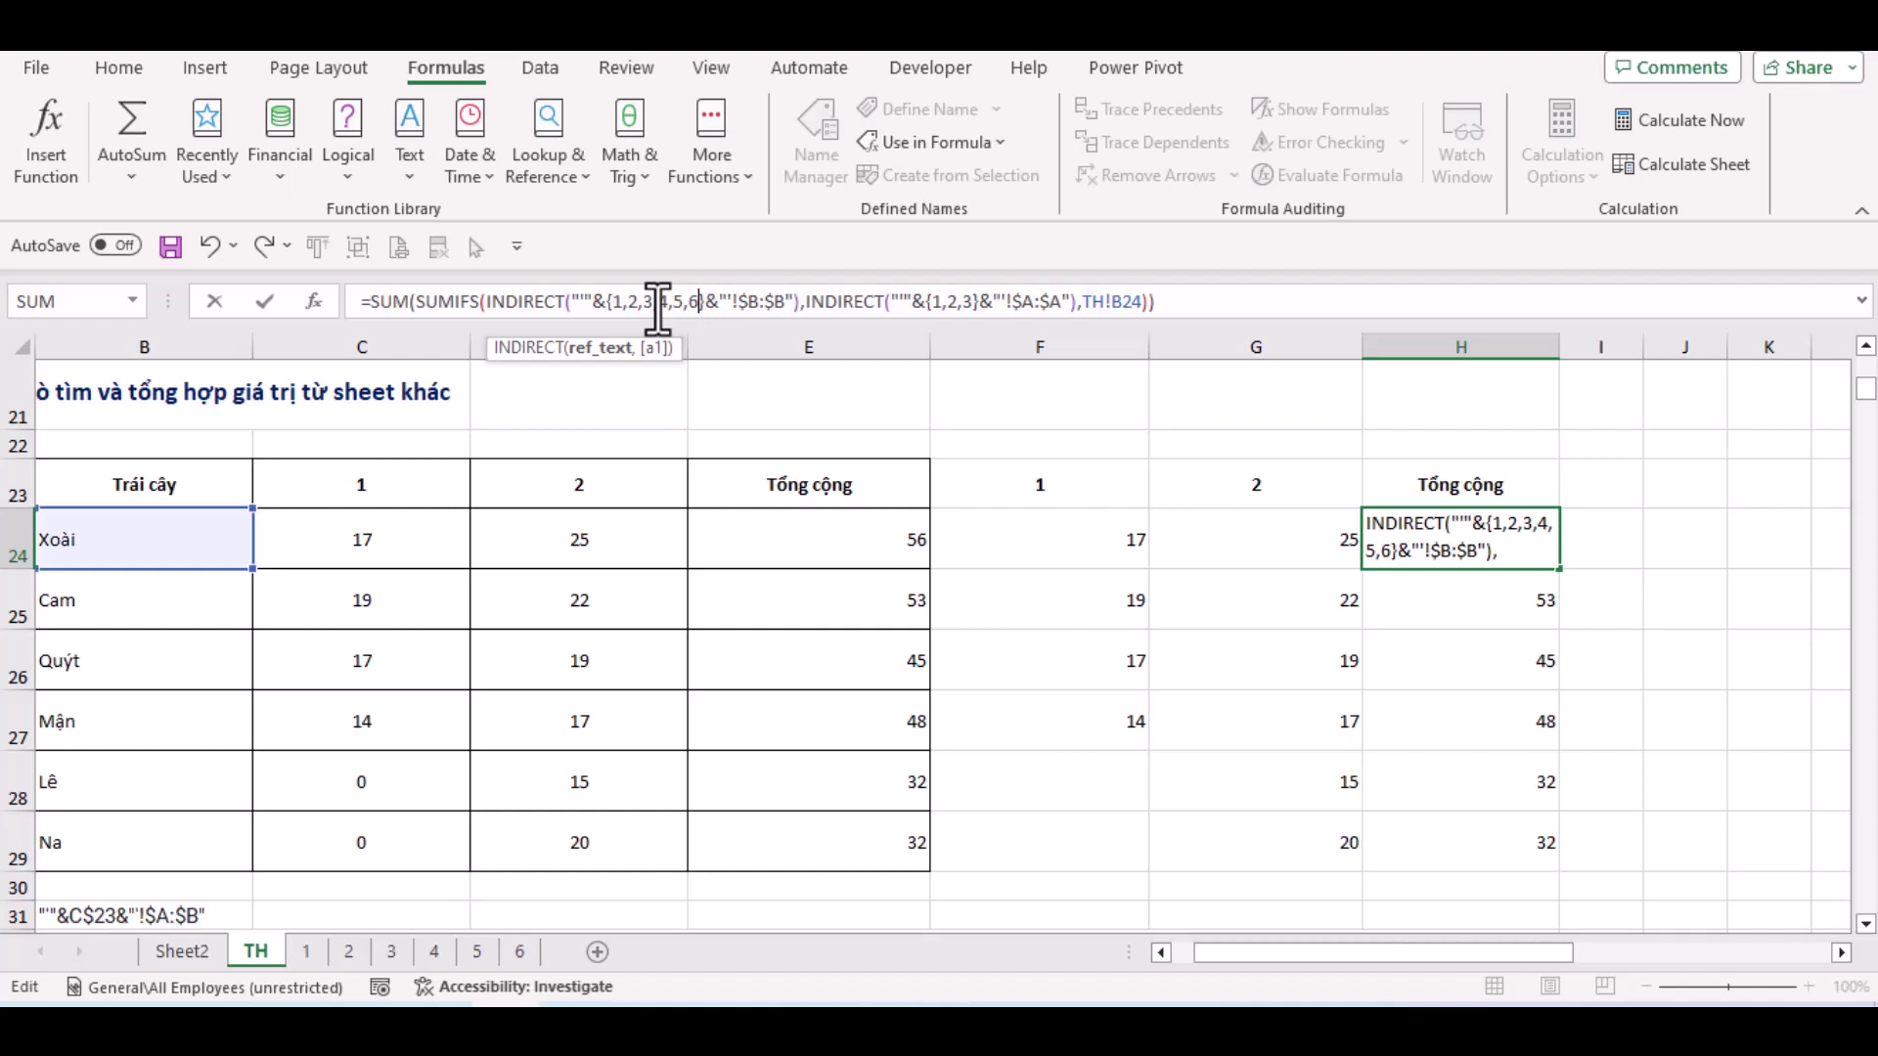
pyautogui.click(982, 303)
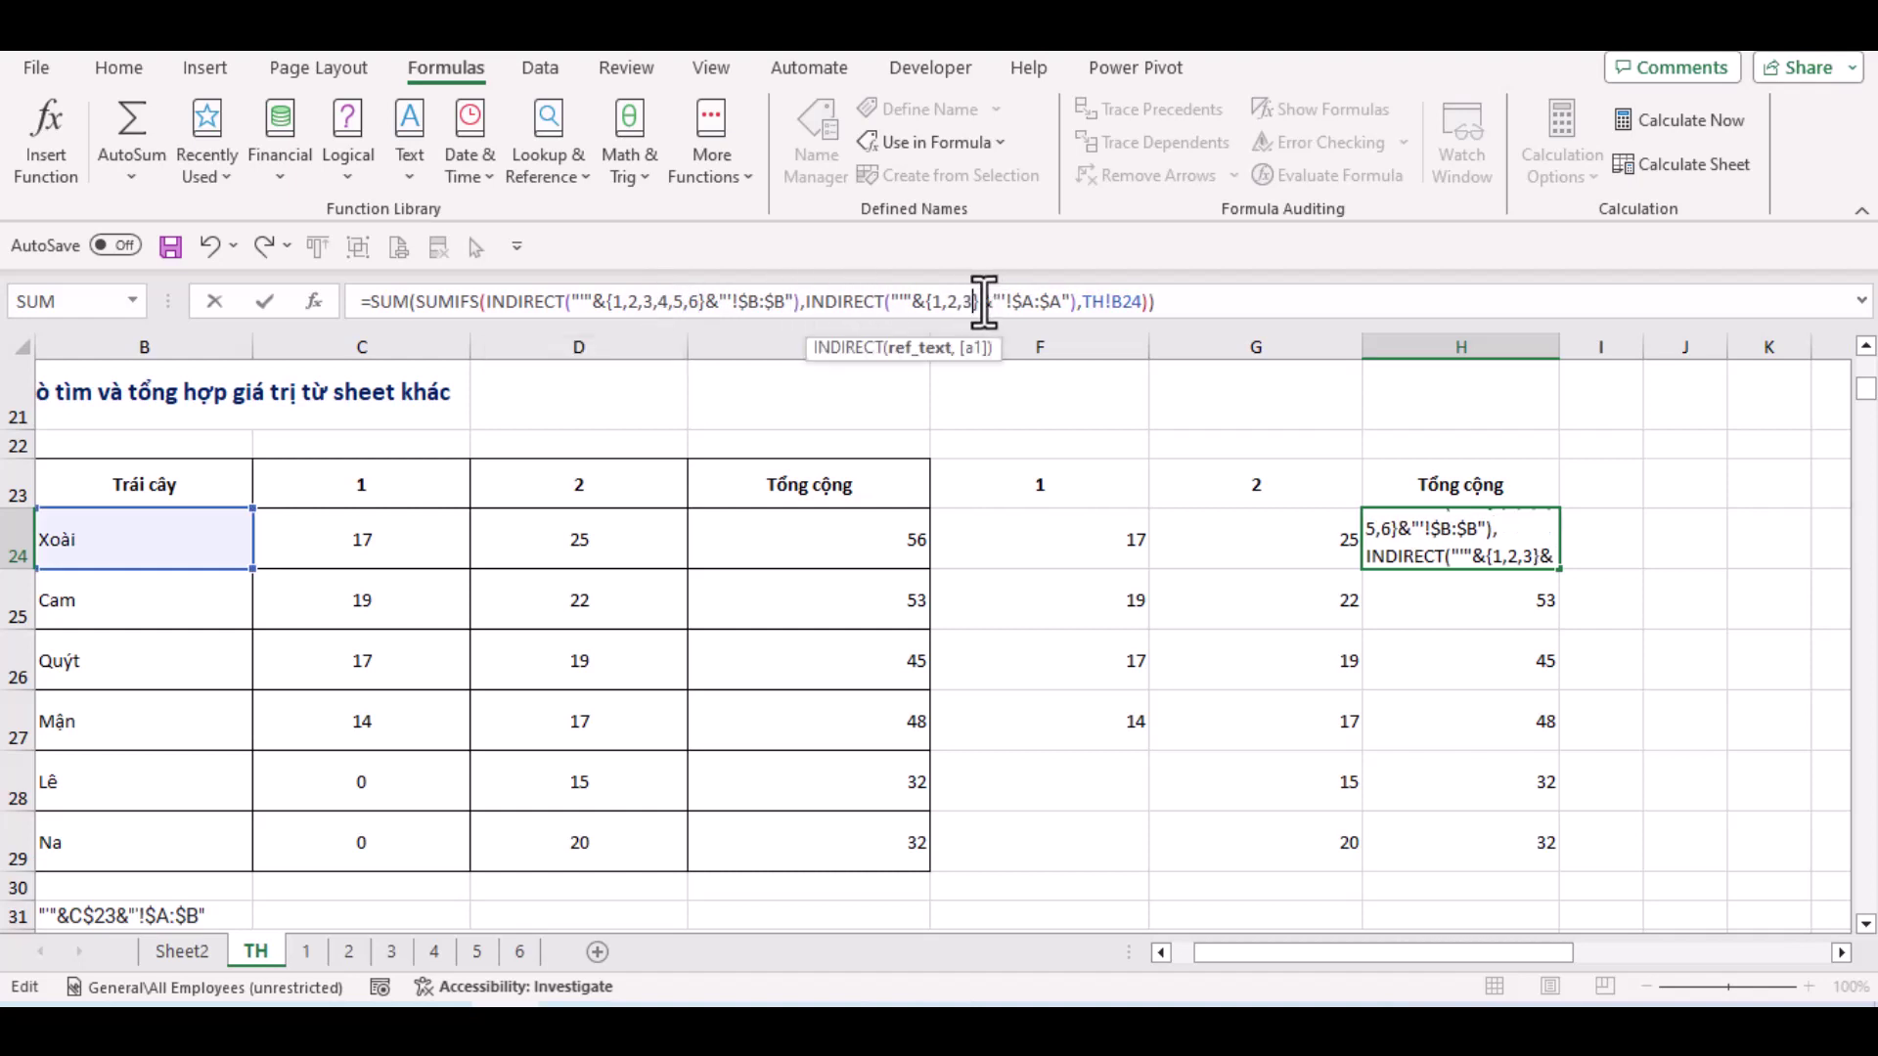
pyautogui.write(',4,5,6')
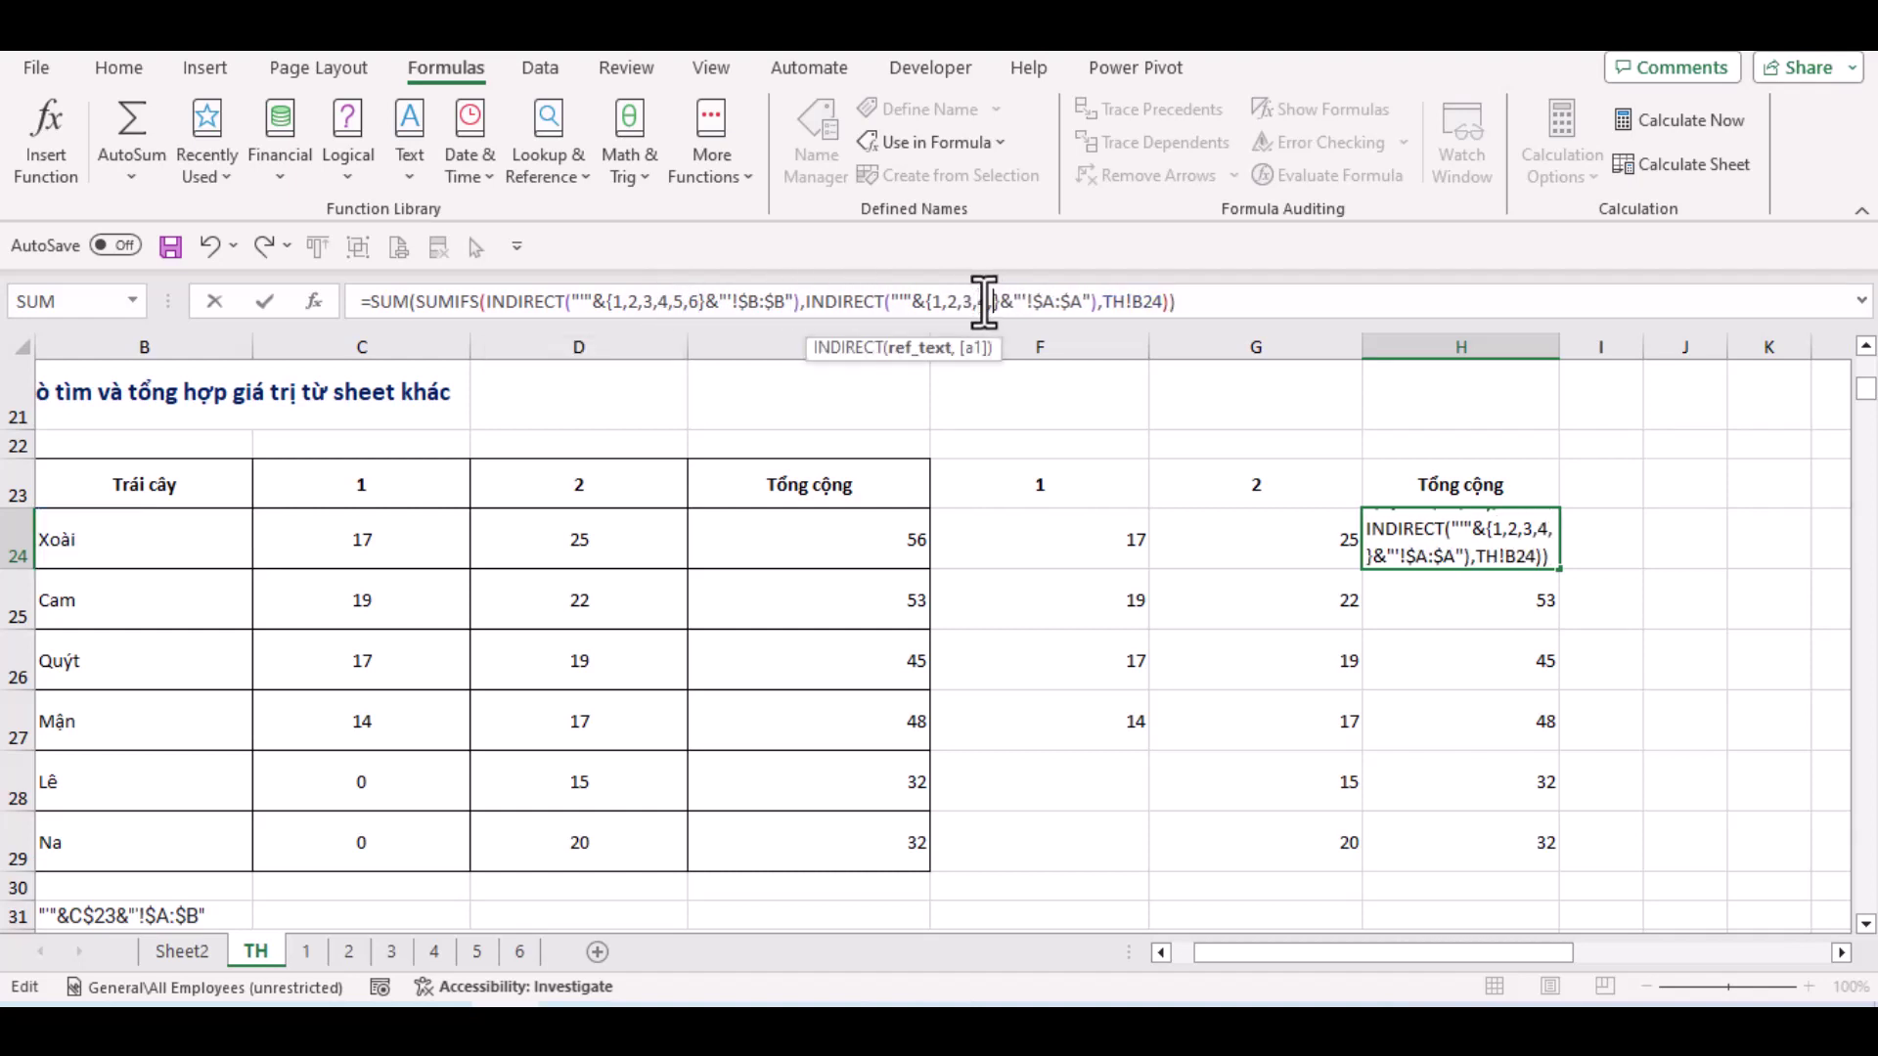
pyautogui.press('Return')
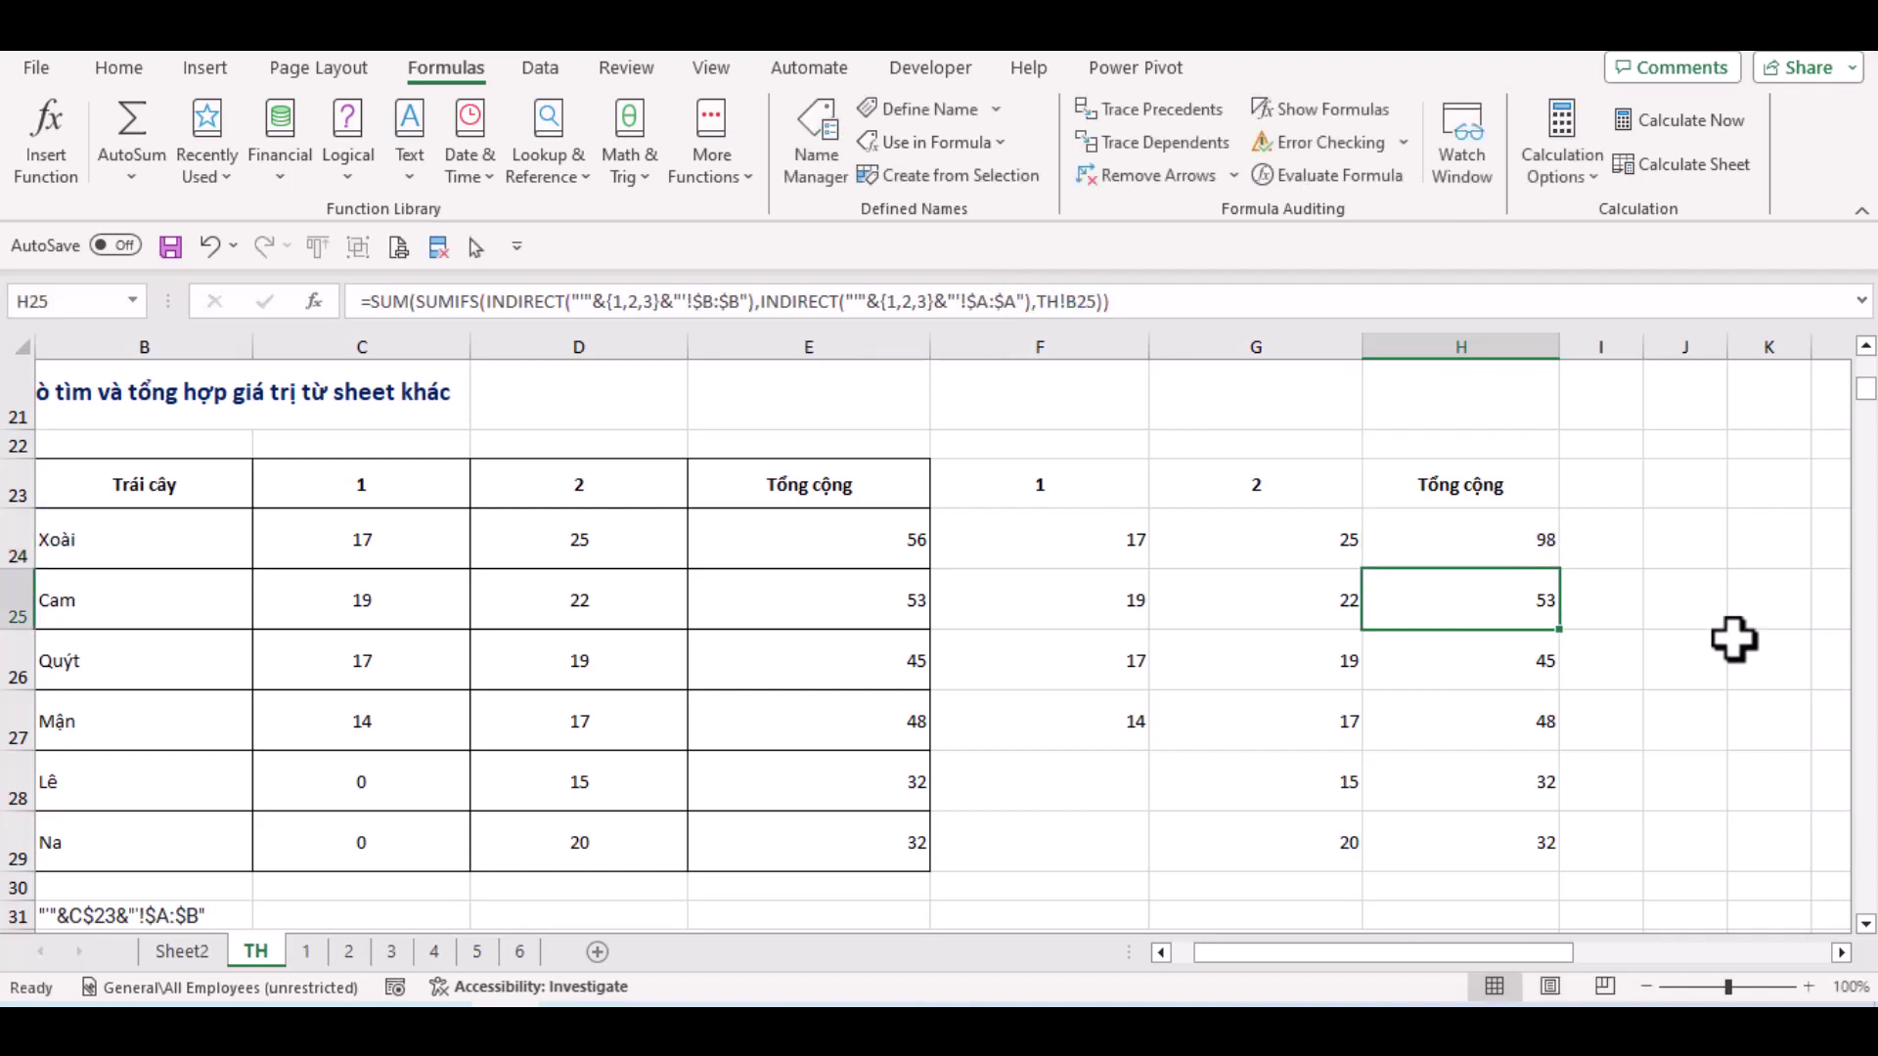
# Fill the extended six-sheet formula from H24 down to H29
pyautogui.click(1553, 546)
pyautogui.doubleClick(1559, 571)
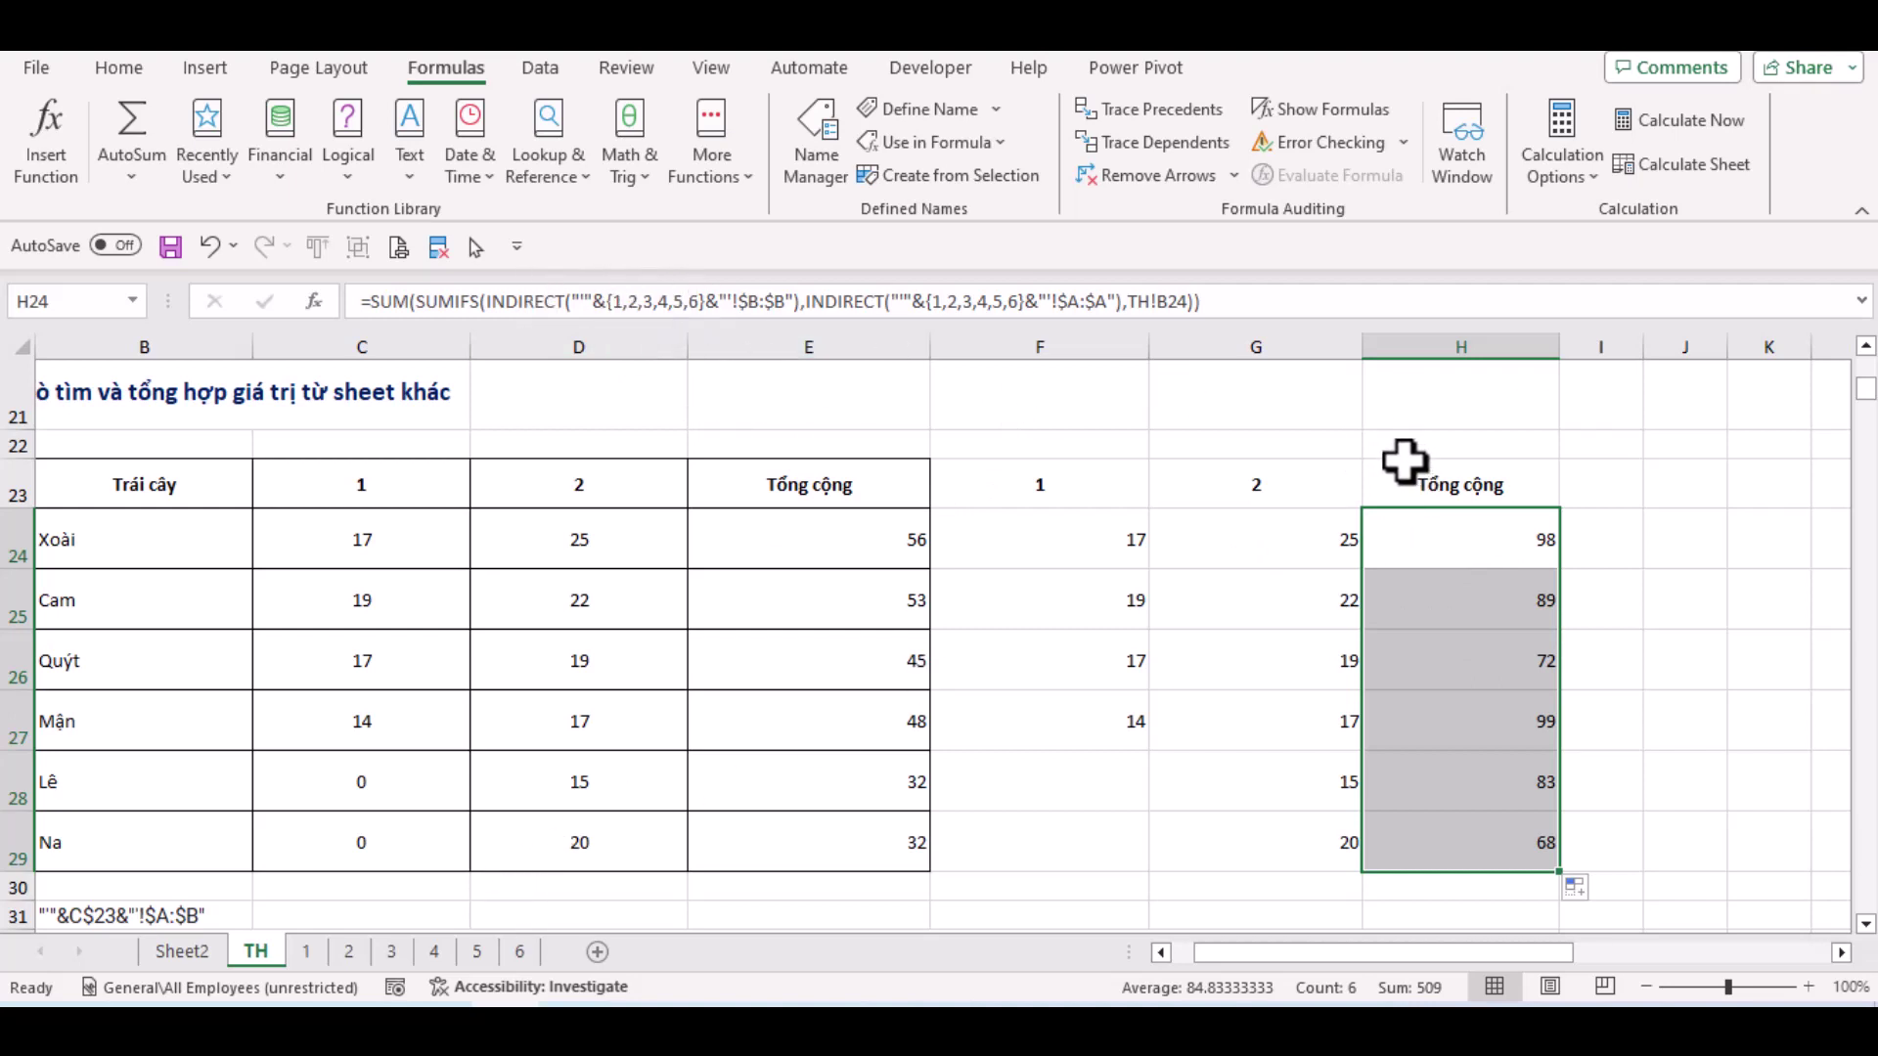
pyautogui.scroll(1, 1400, 469)
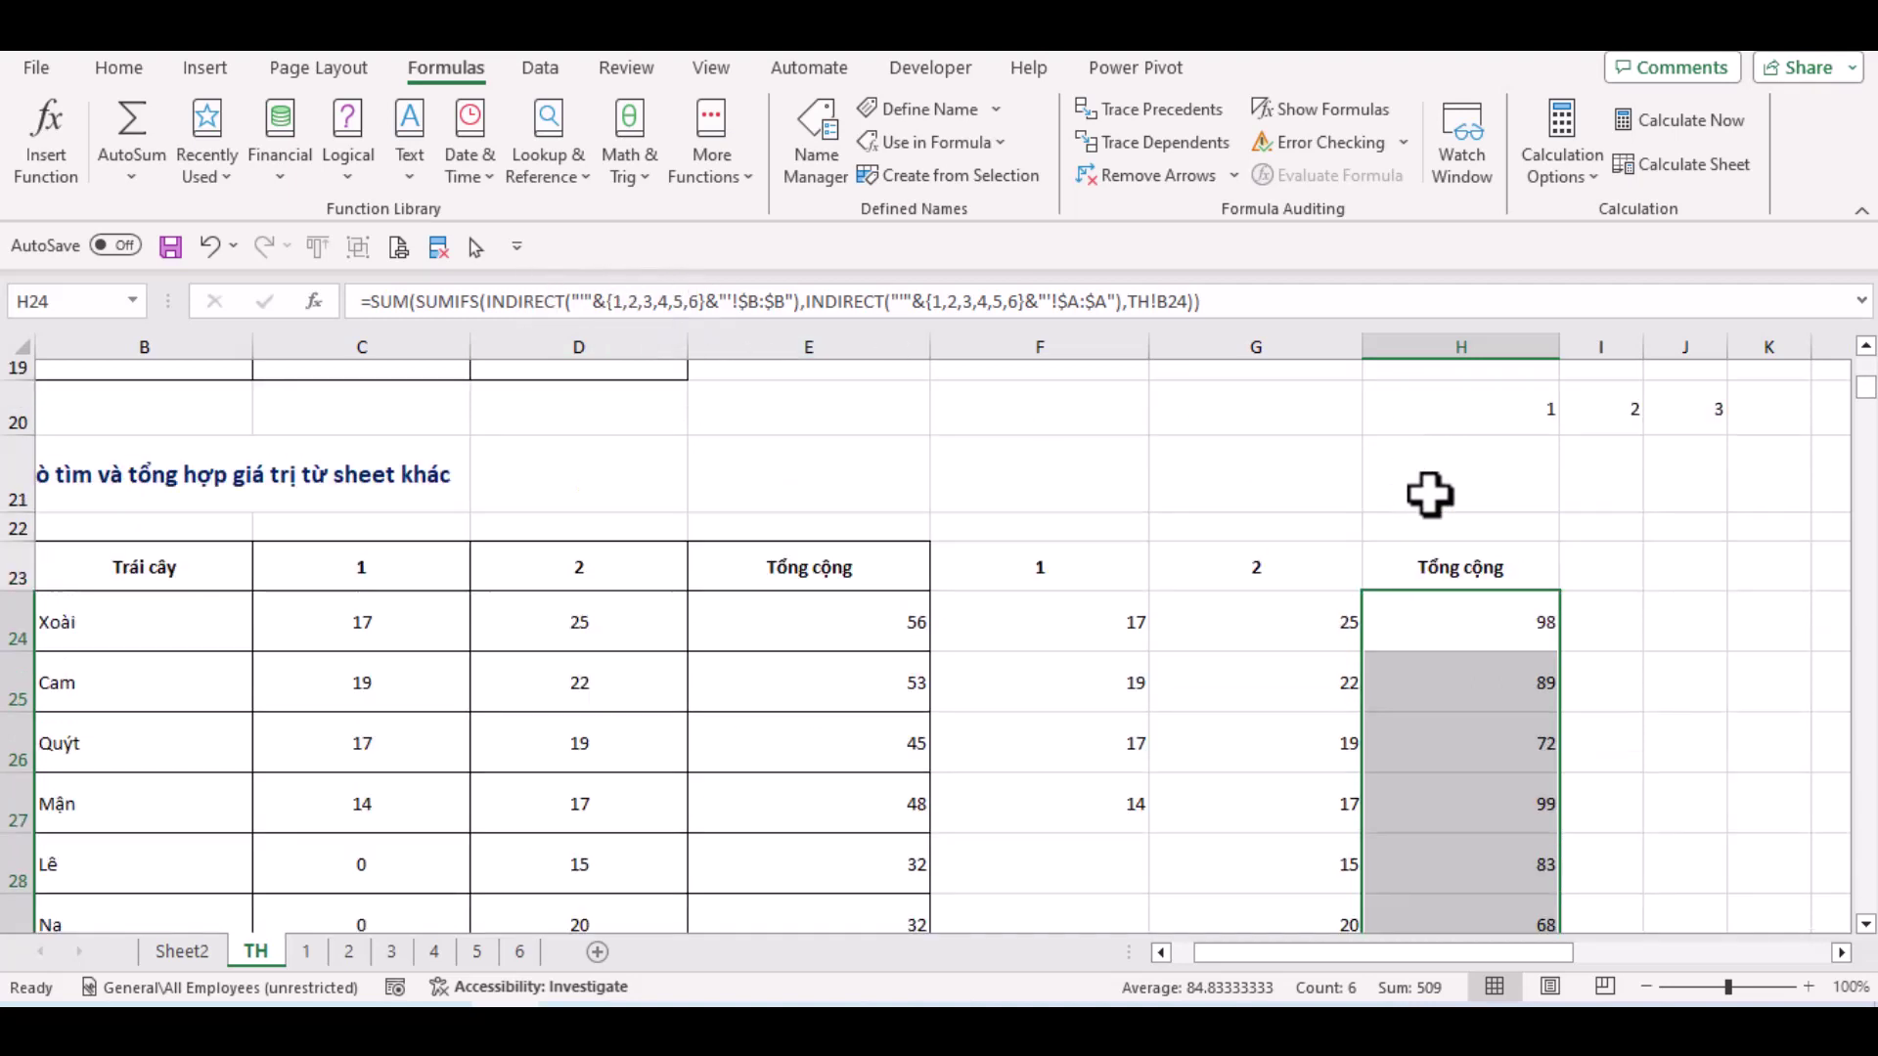
pyautogui.click(1682, 582)
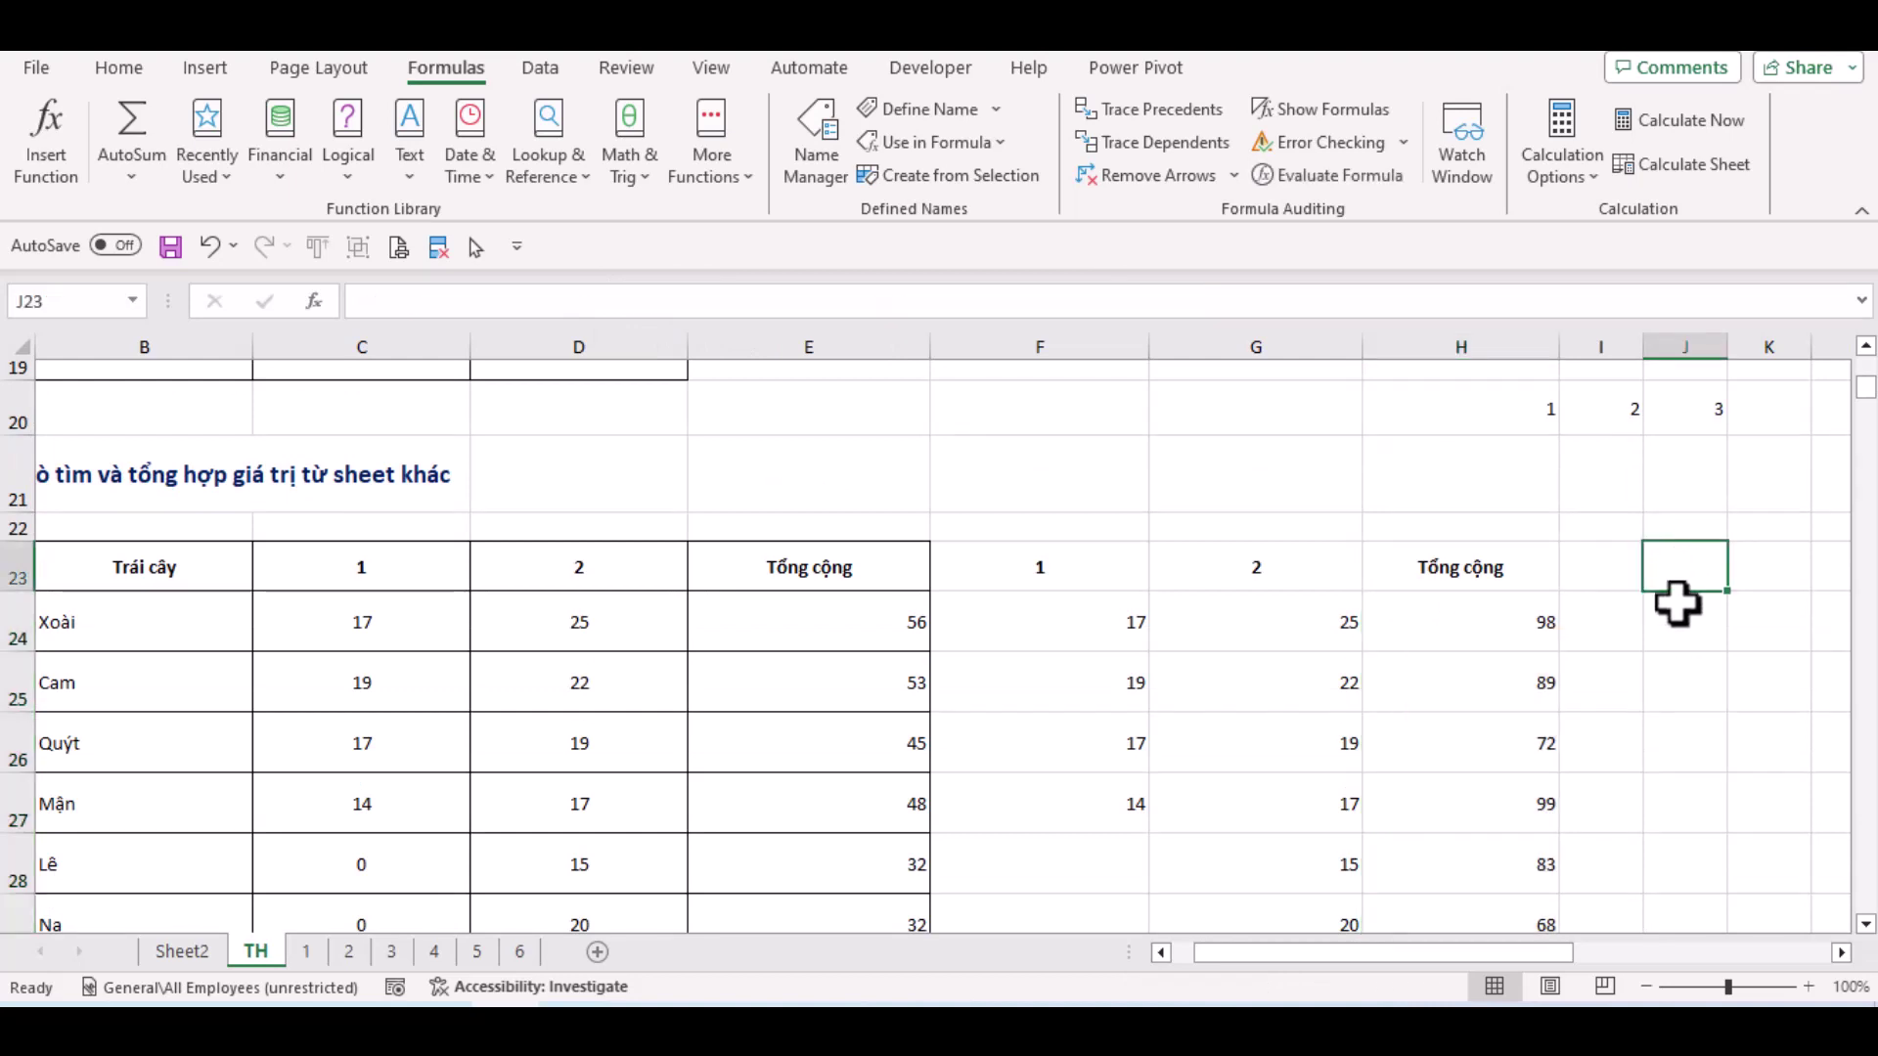
pyautogui.click(1394, 618)
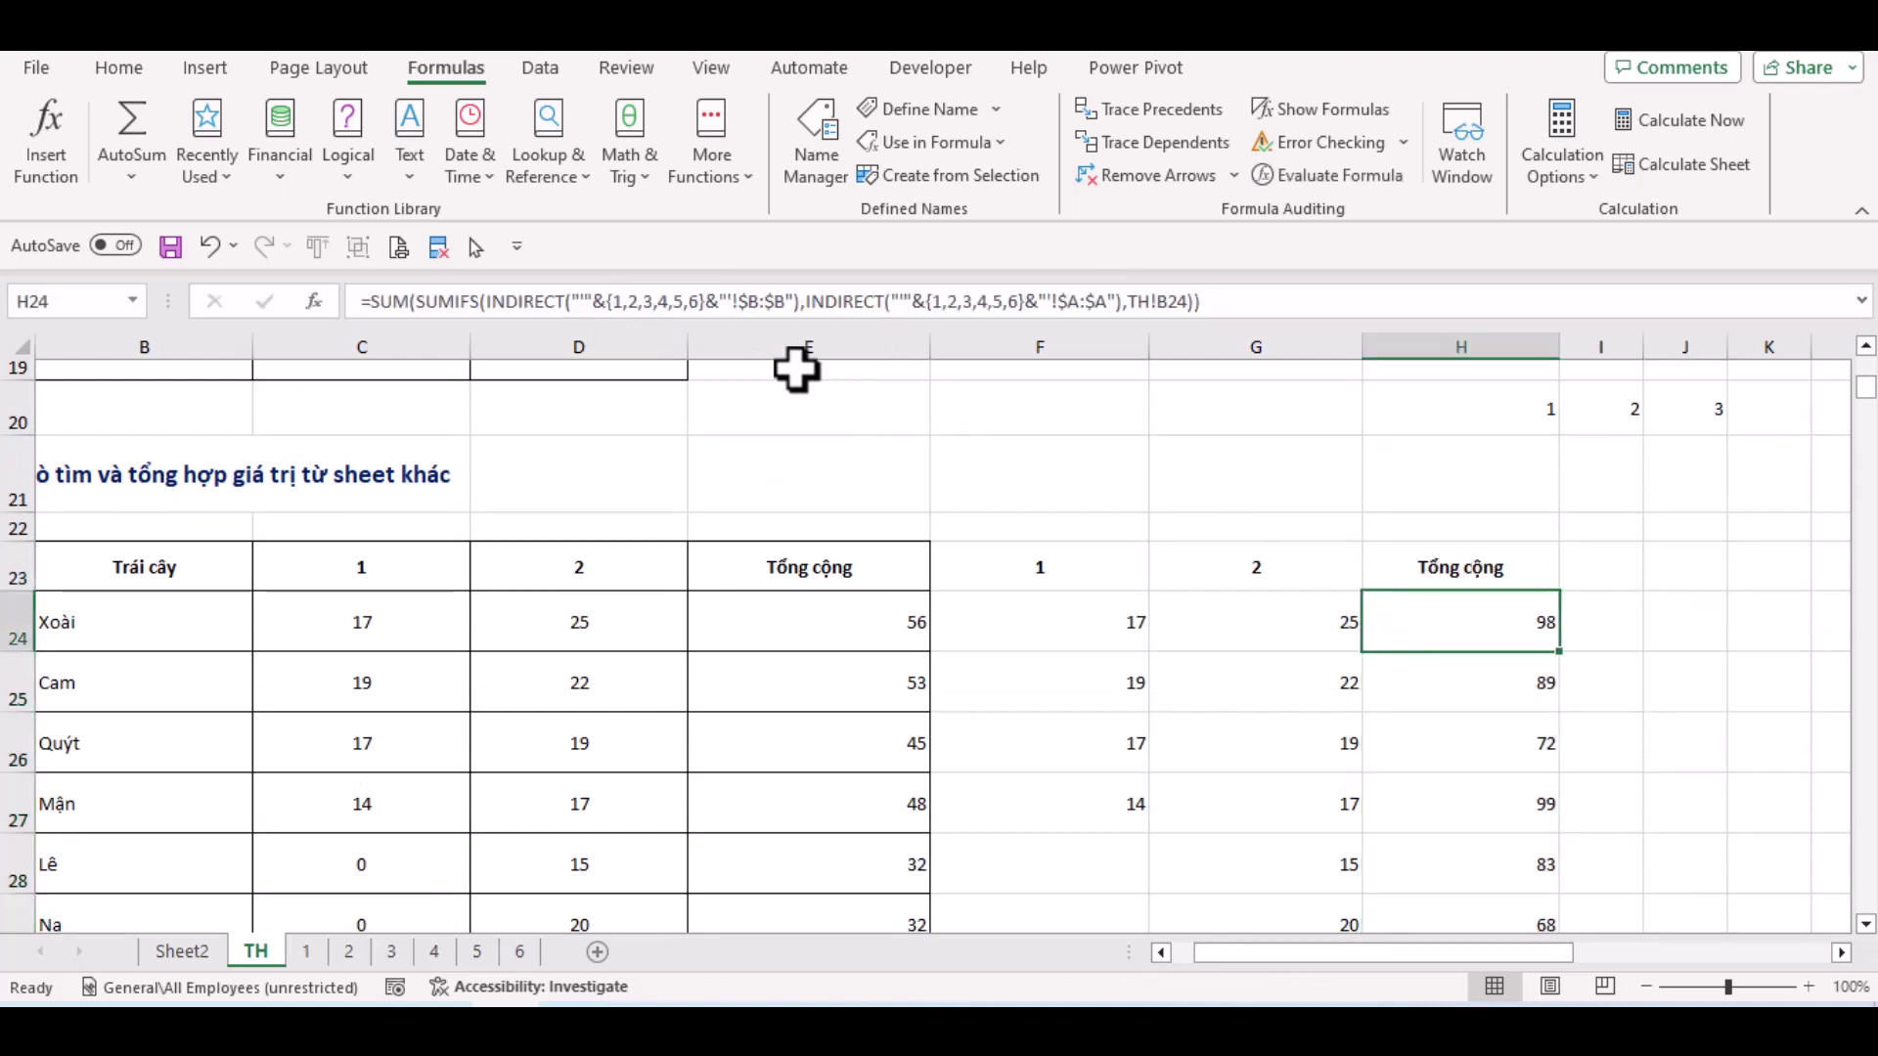
pyautogui.click(1670, 579)
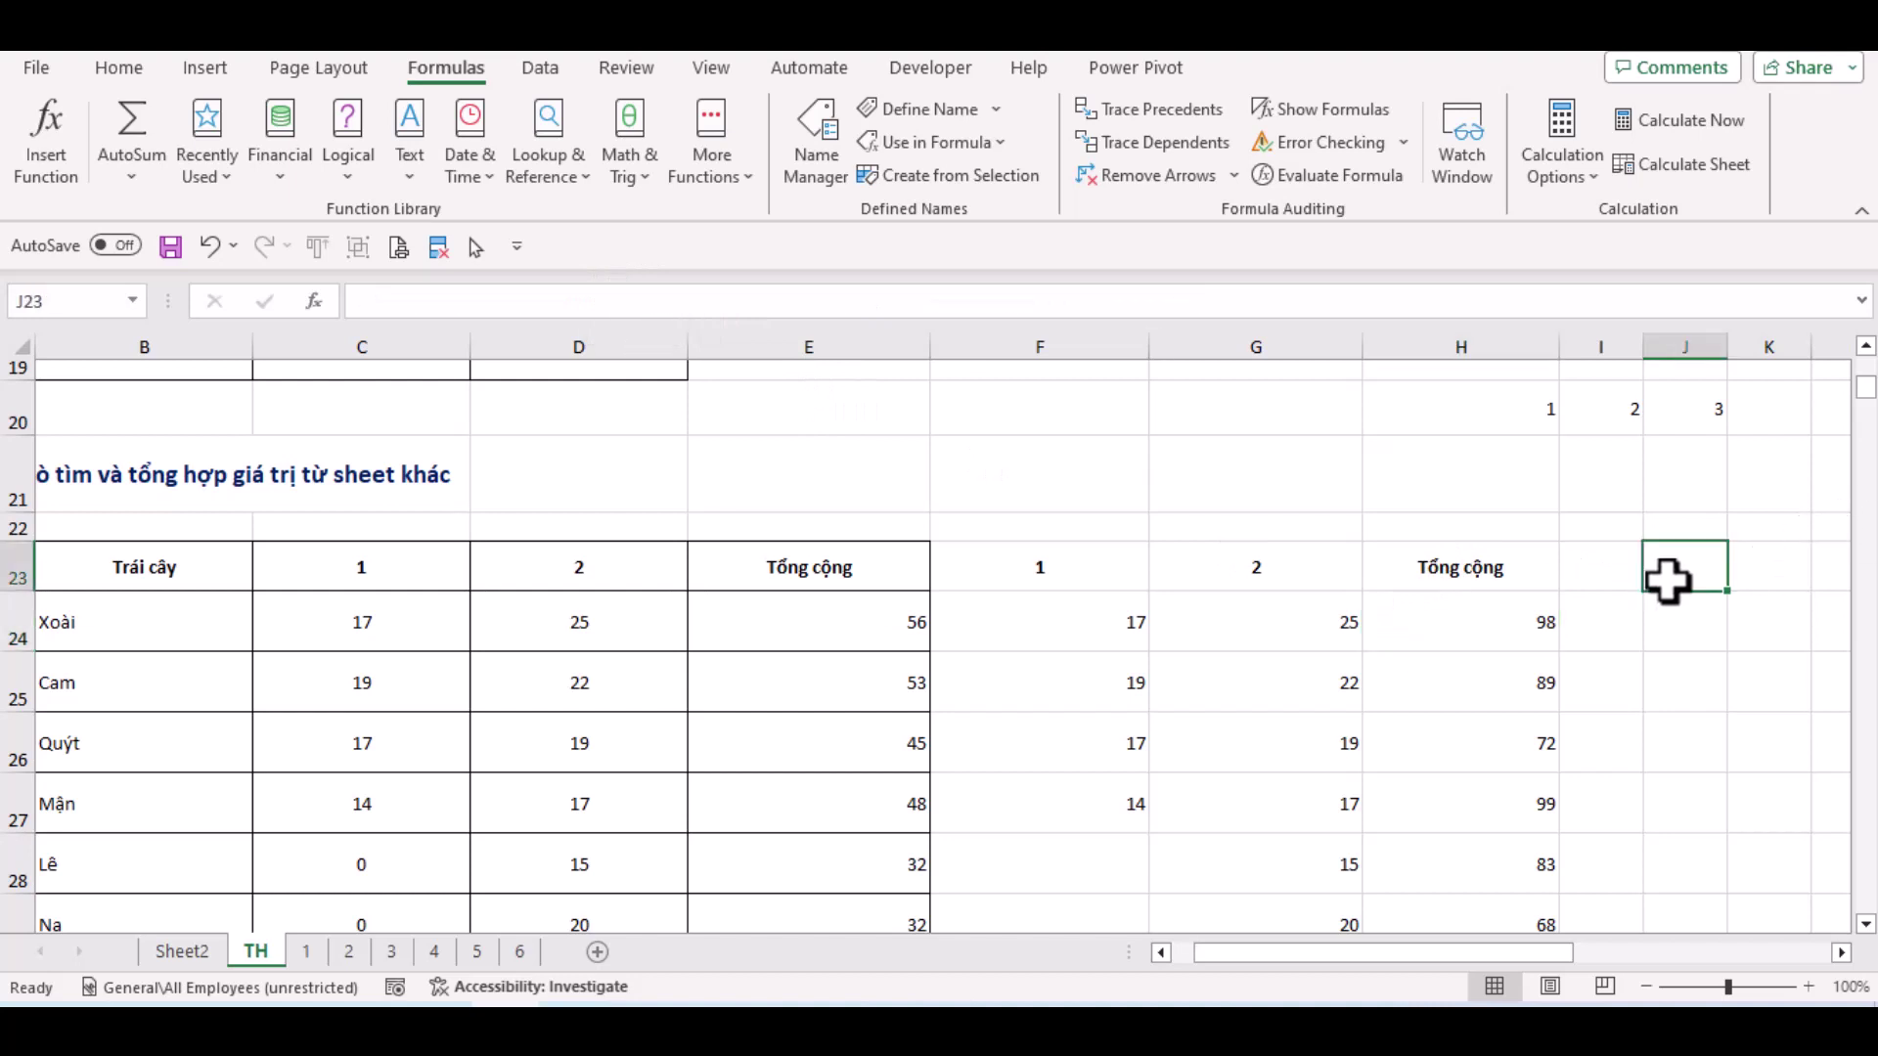
pyautogui.press('BackSpace')
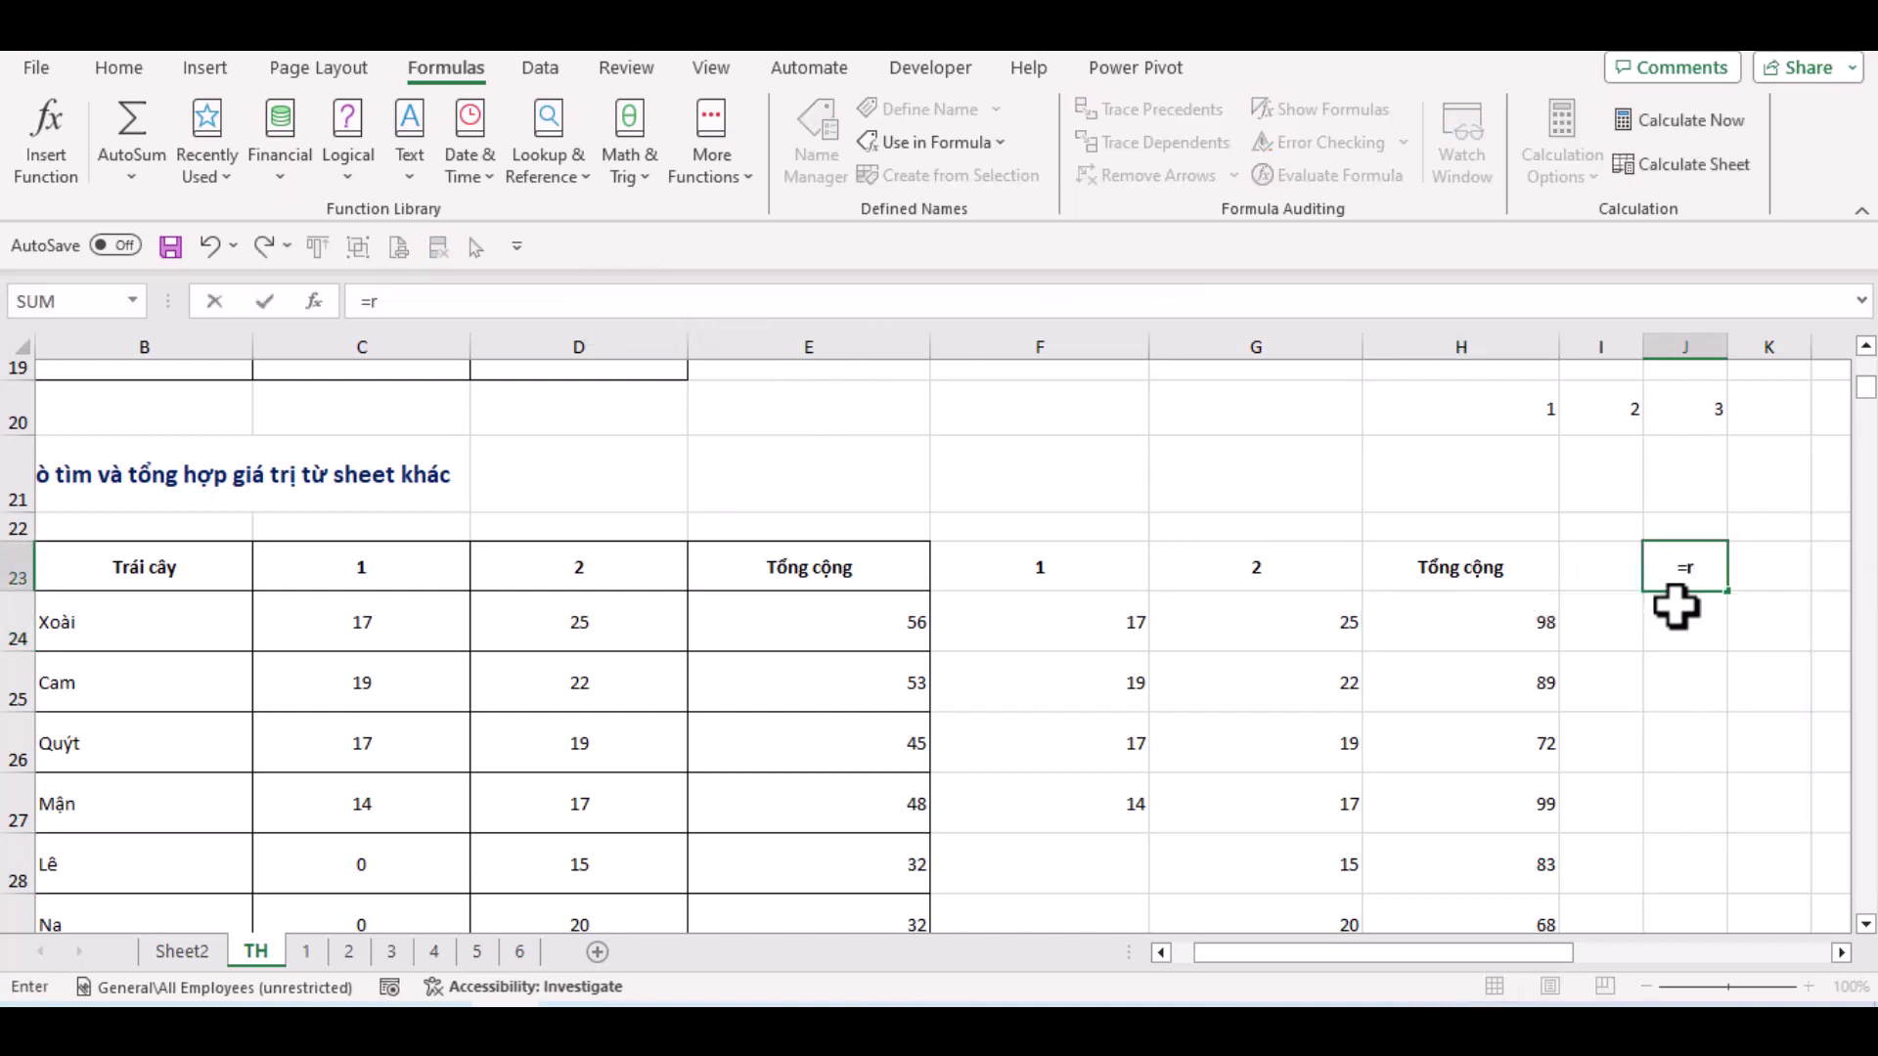
pyautogui.press('BackSpace')
pyautogui.press('Return')
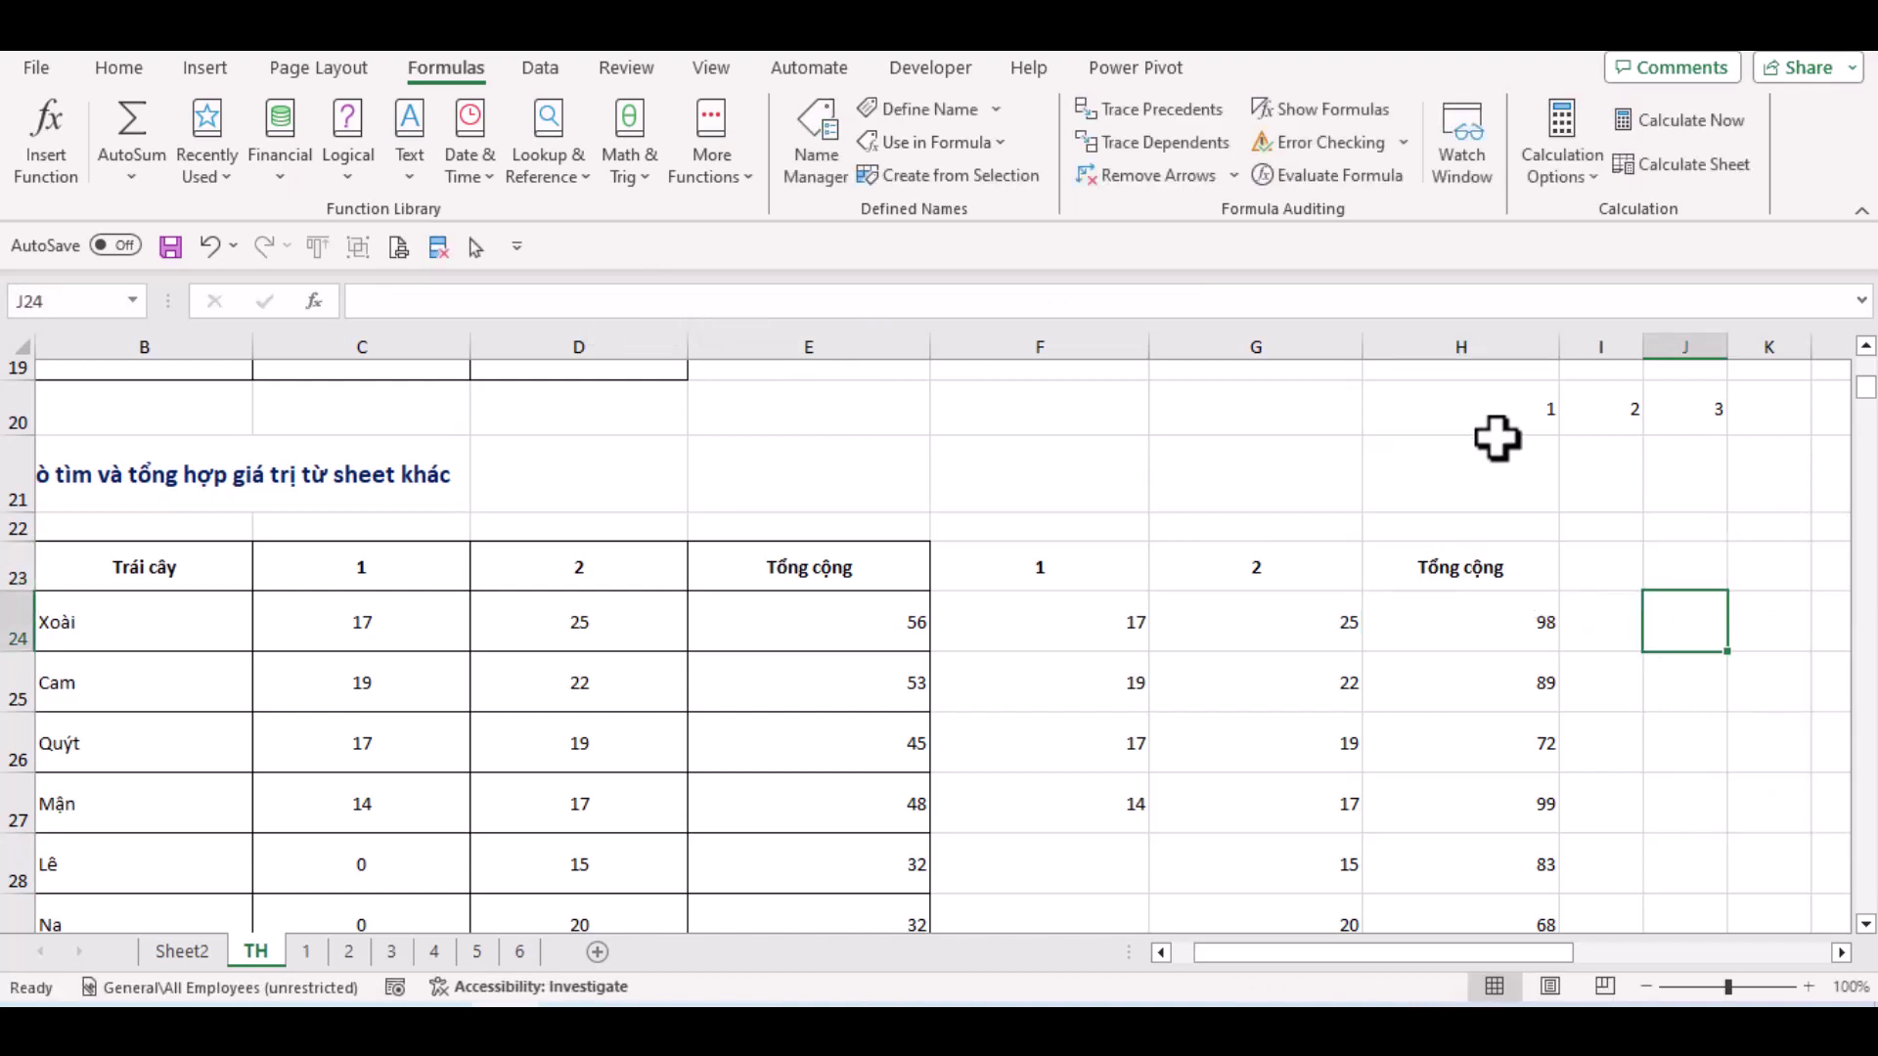
# Examine the {1,2,3,4,5,6} array in the sum range's INDIRECT of H24's formula, leaving the formula as it is
pyautogui.click(1420, 614)
pyautogui.moveTo(605, 301); pyautogui.dragTo(666, 302)
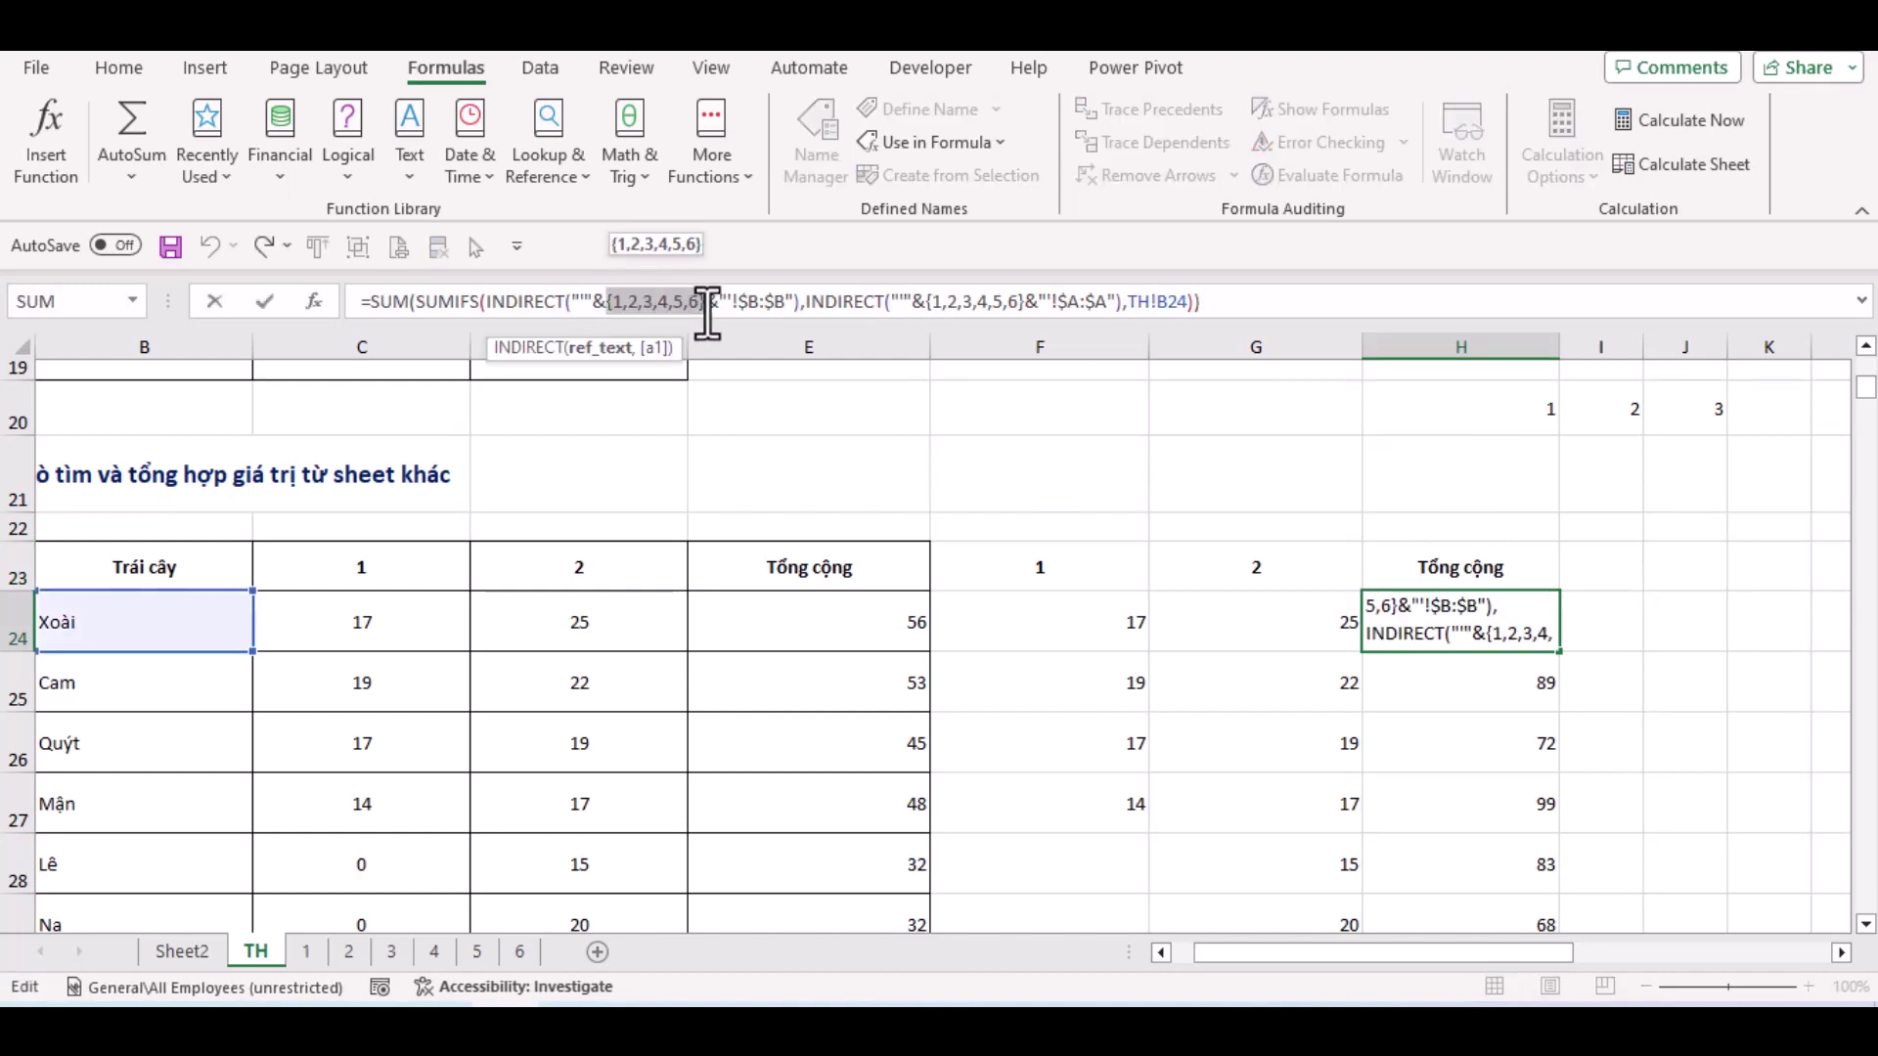
pyautogui.click(1319, 305)
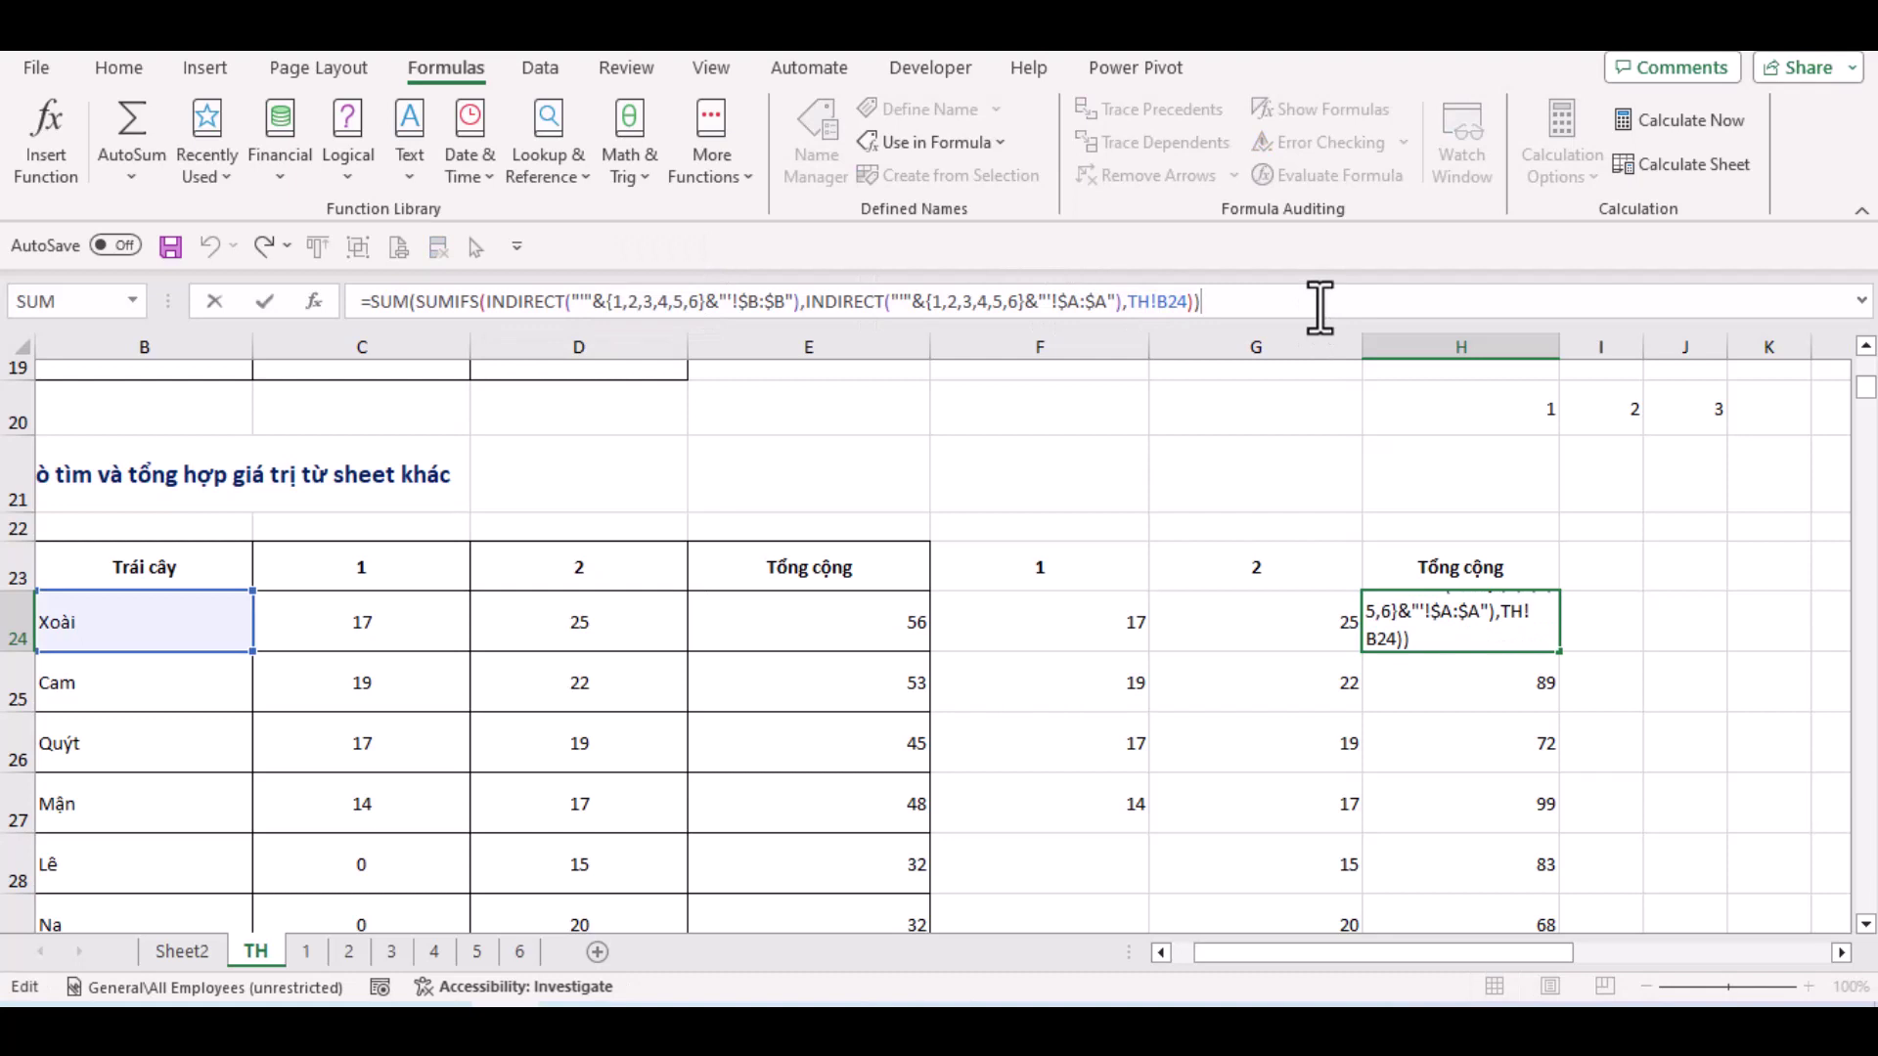
pyautogui.press('Return')
# Enter =ROW(1:3) in J24 to generate the sheet numbers as a vertical array
pyautogui.click(1693, 620)
pyautogui.write('=')
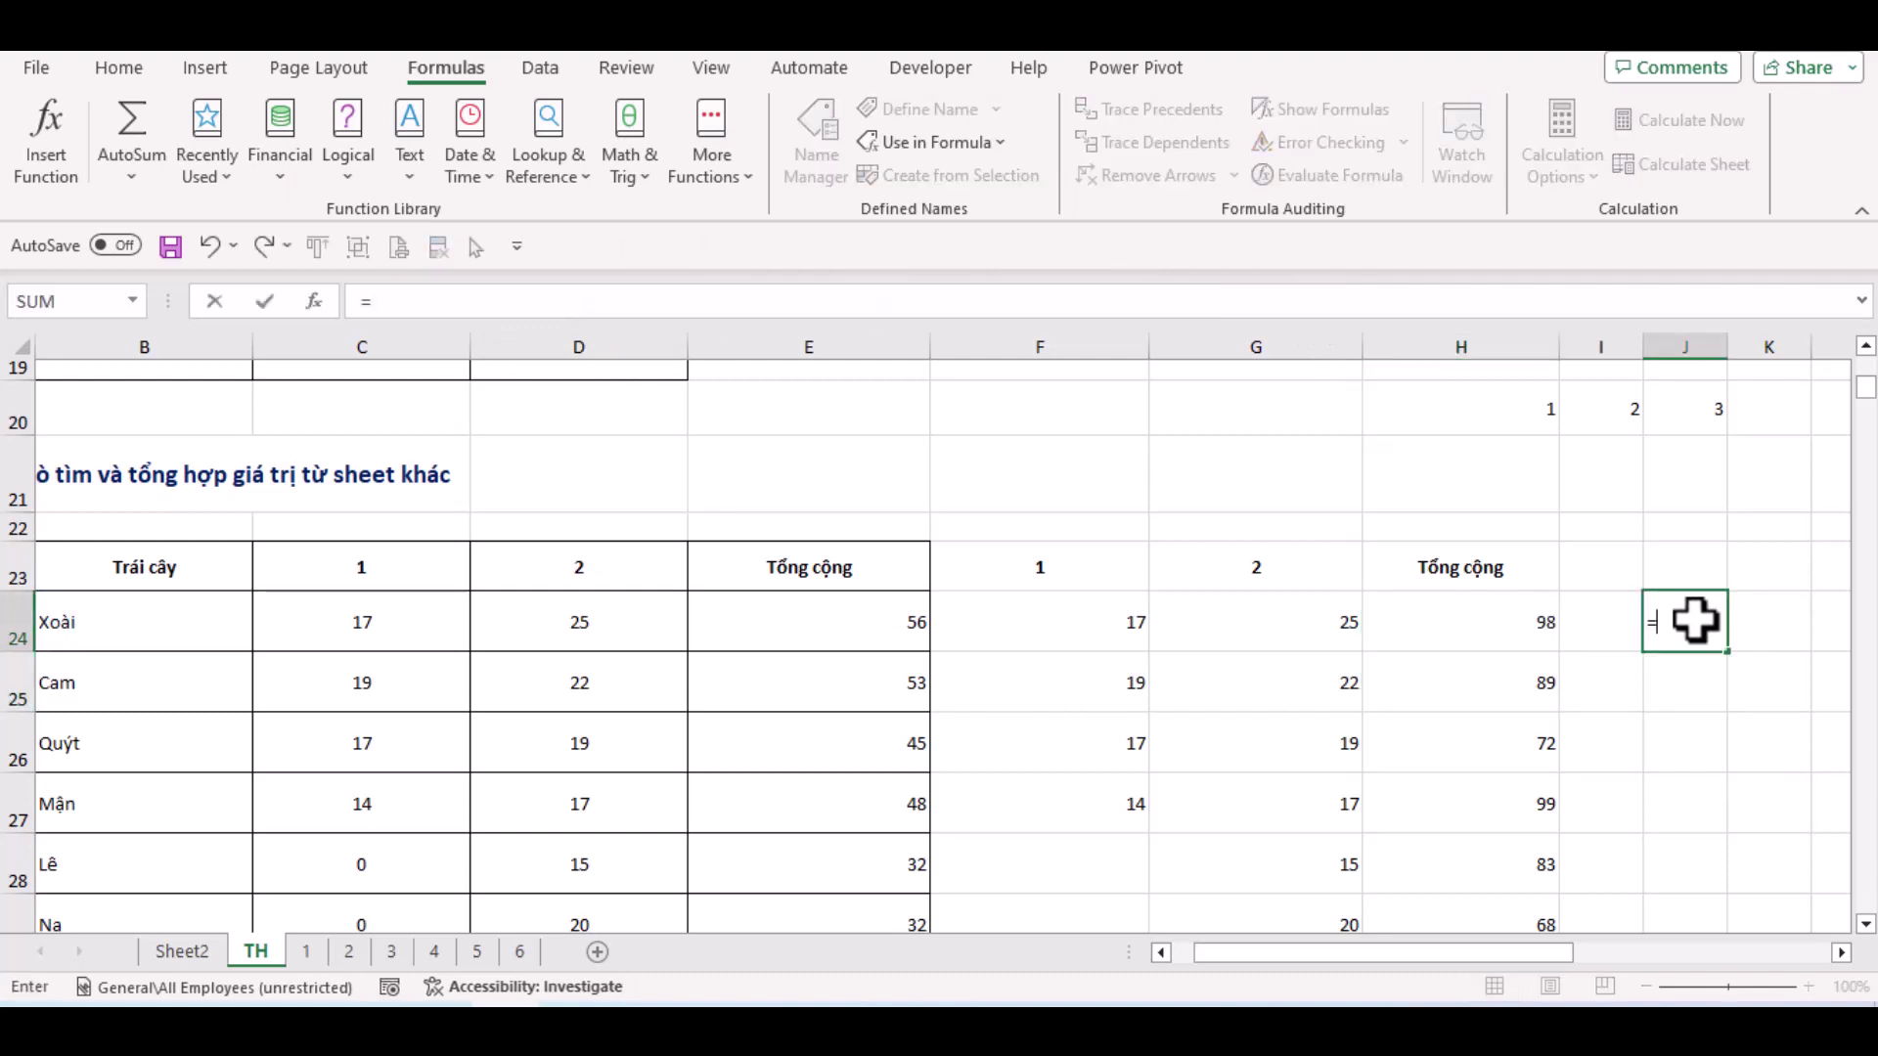
pyautogui.write('roee')
pyautogui.press('BackSpace')
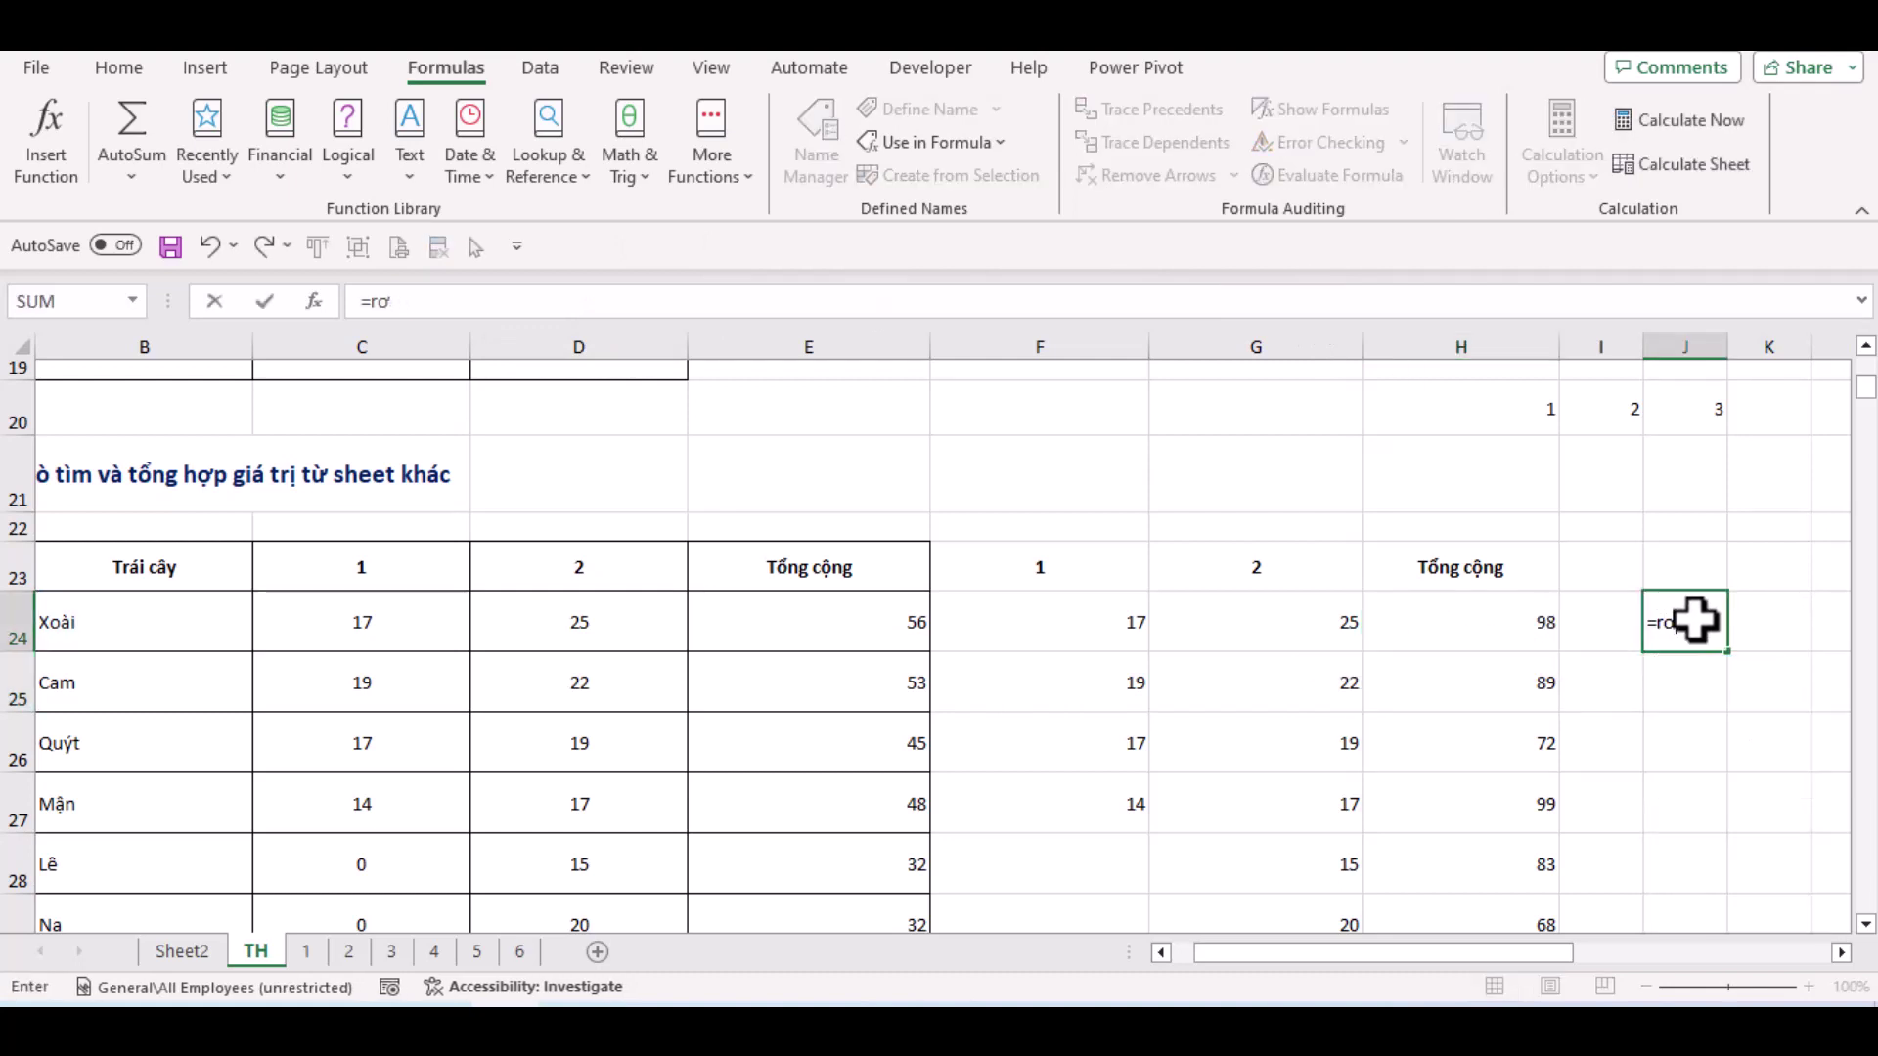
pyautogui.write('w')
pyautogui.press('Tab')
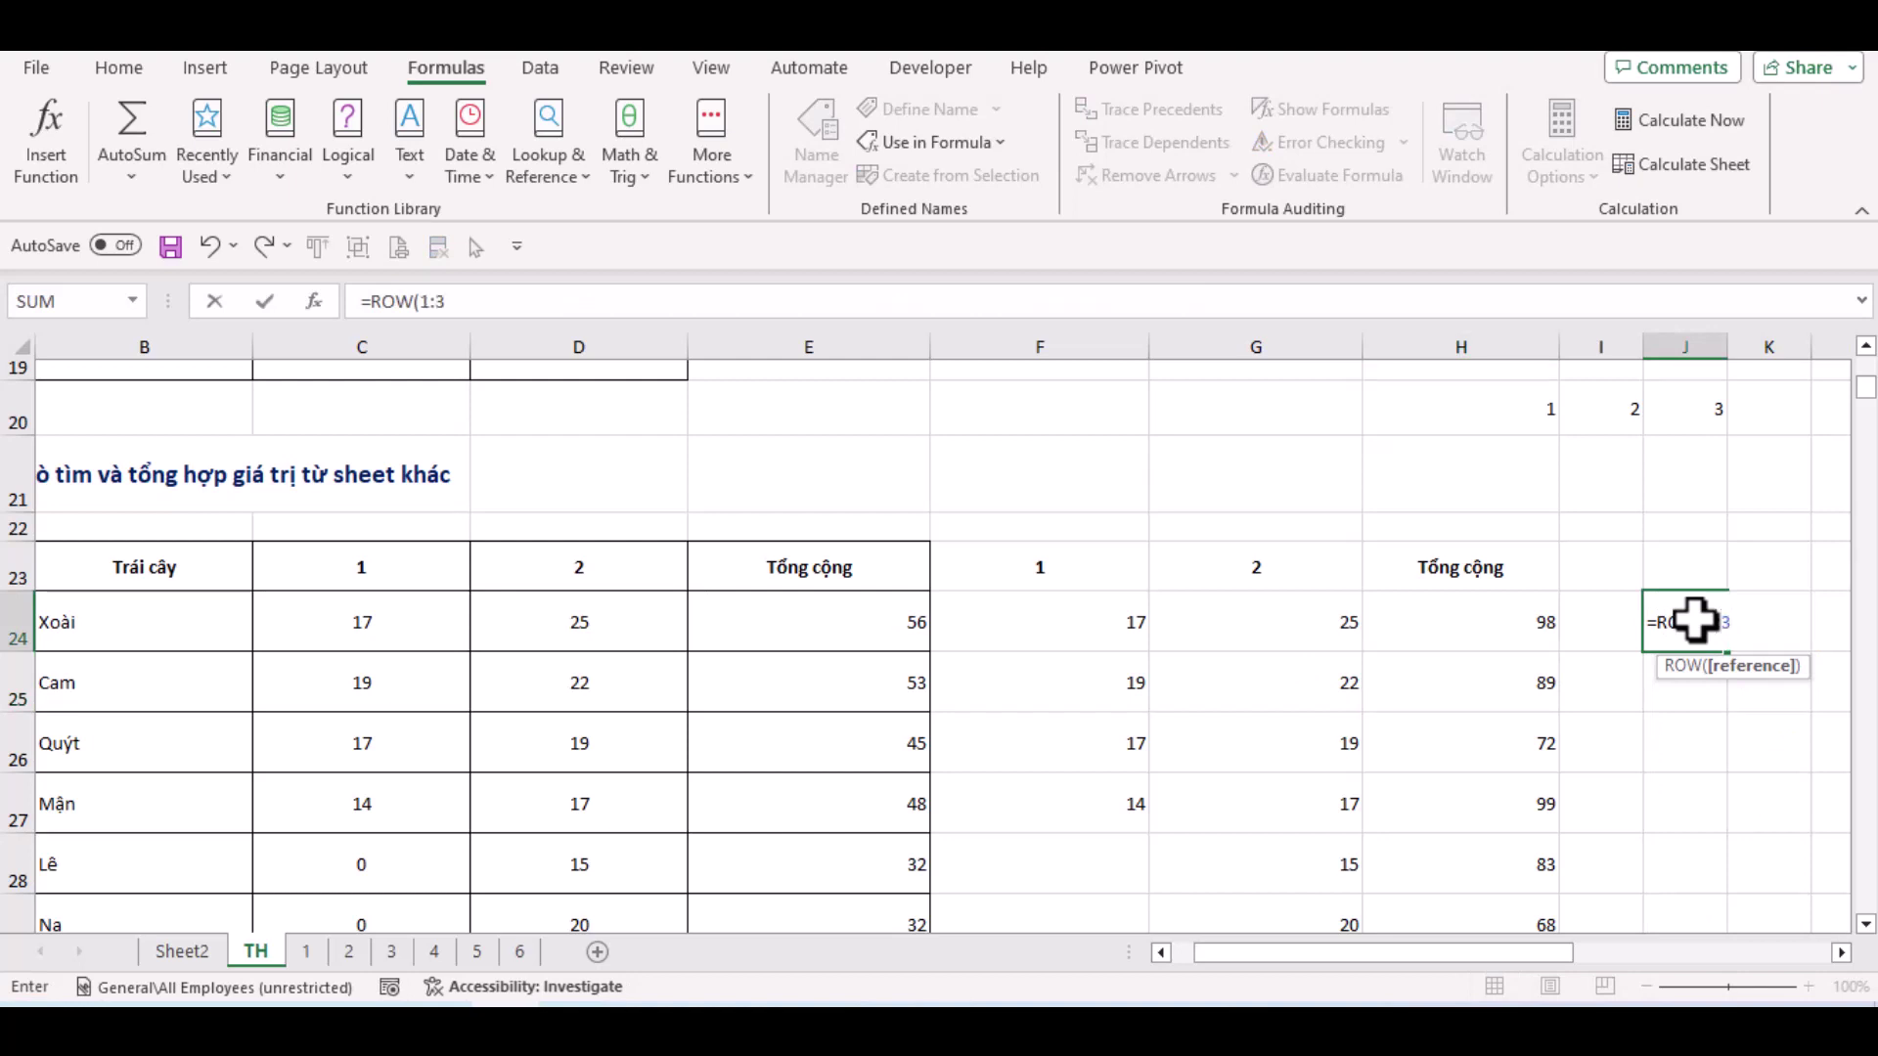
pyautogui.write('1:3)')
pyautogui.press('Return')
# Change J24's formula to =ROW(1:6) and compare its spilled numbers with the sheet array in H24's formula
pyautogui.click(1693, 625)
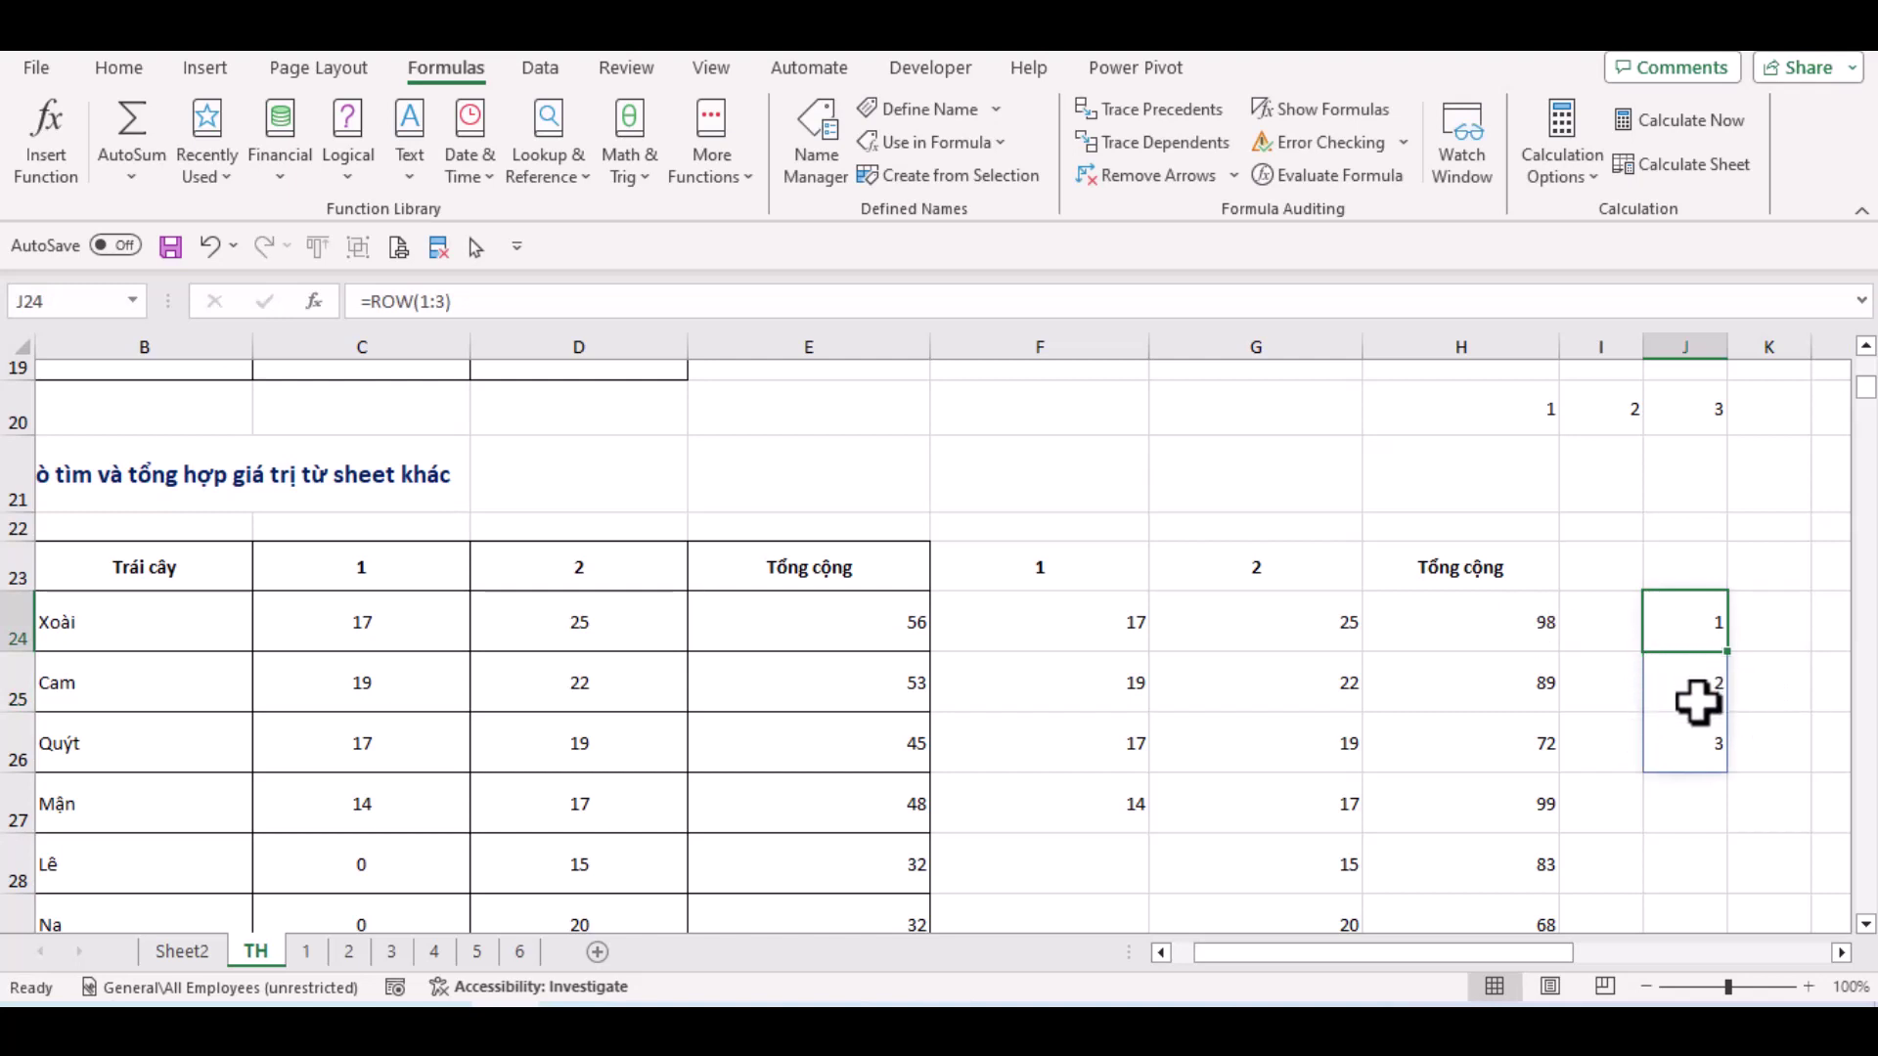
pyautogui.click(455, 303)
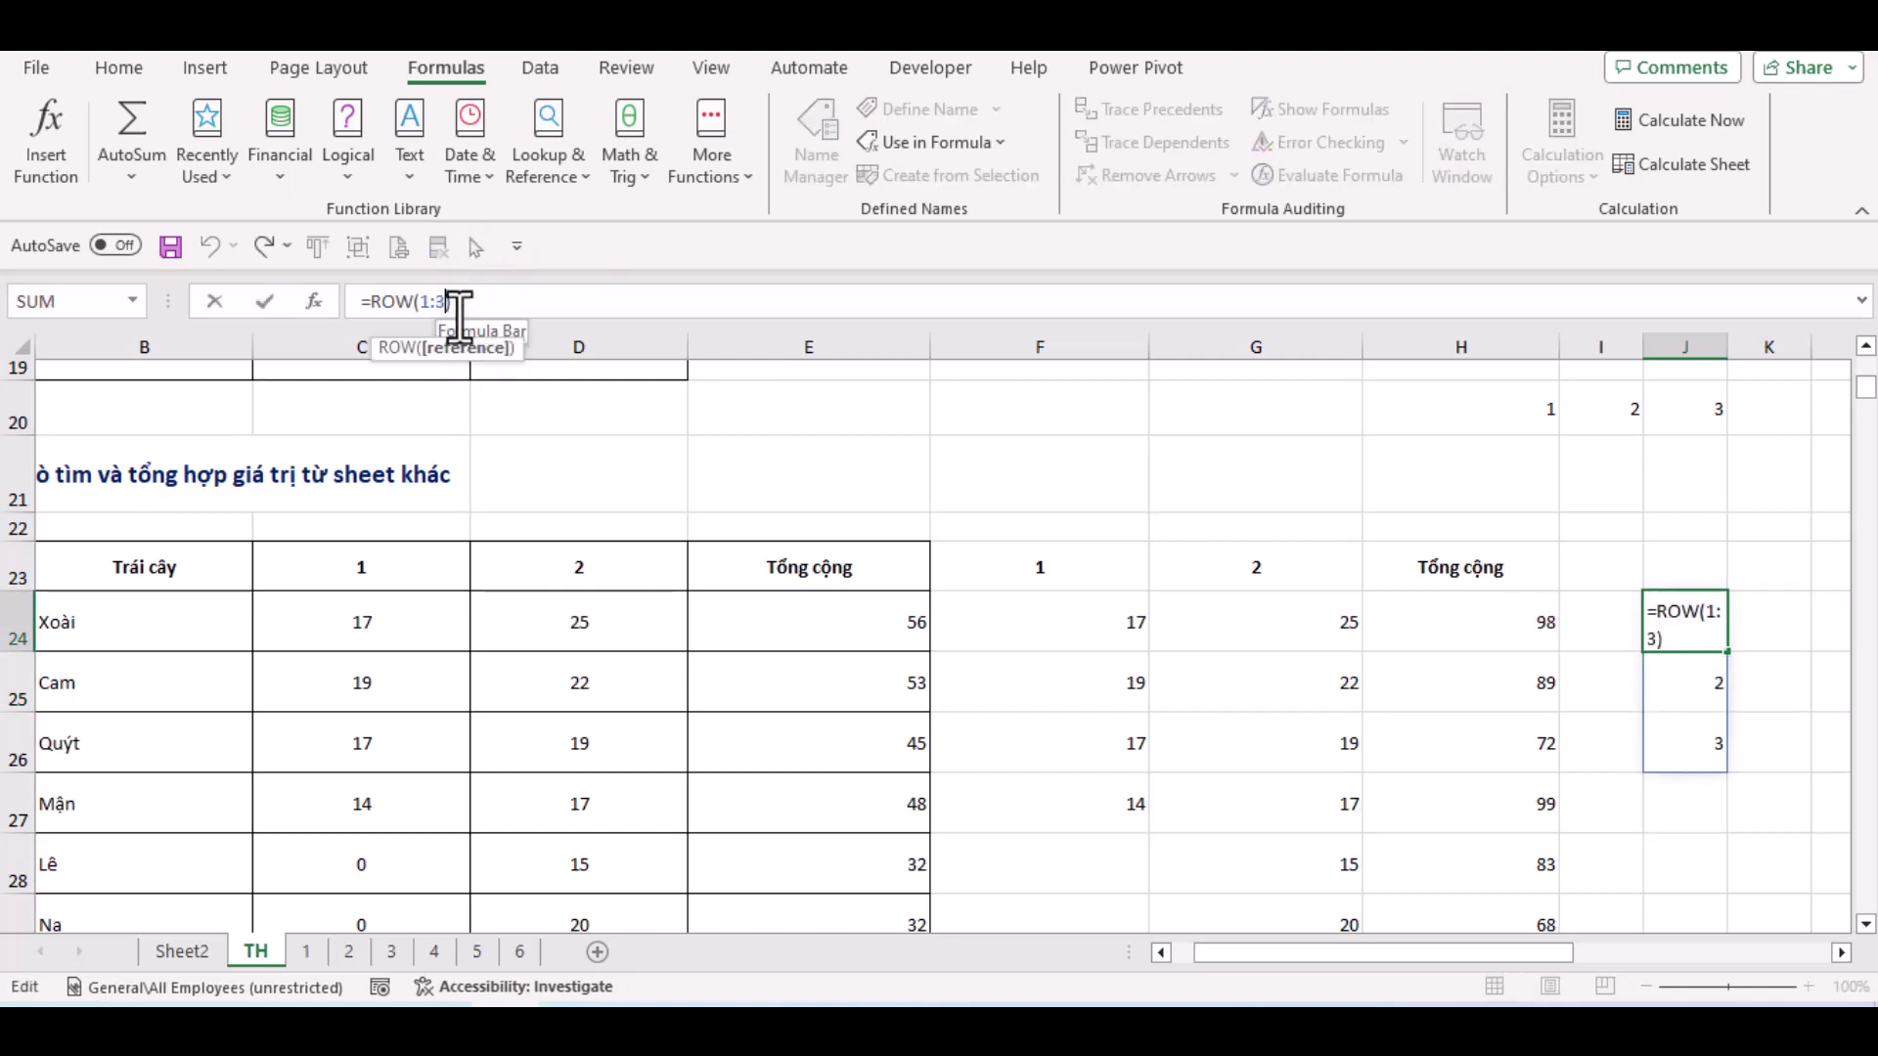
pyautogui.write('6')
pyautogui.press('Return')
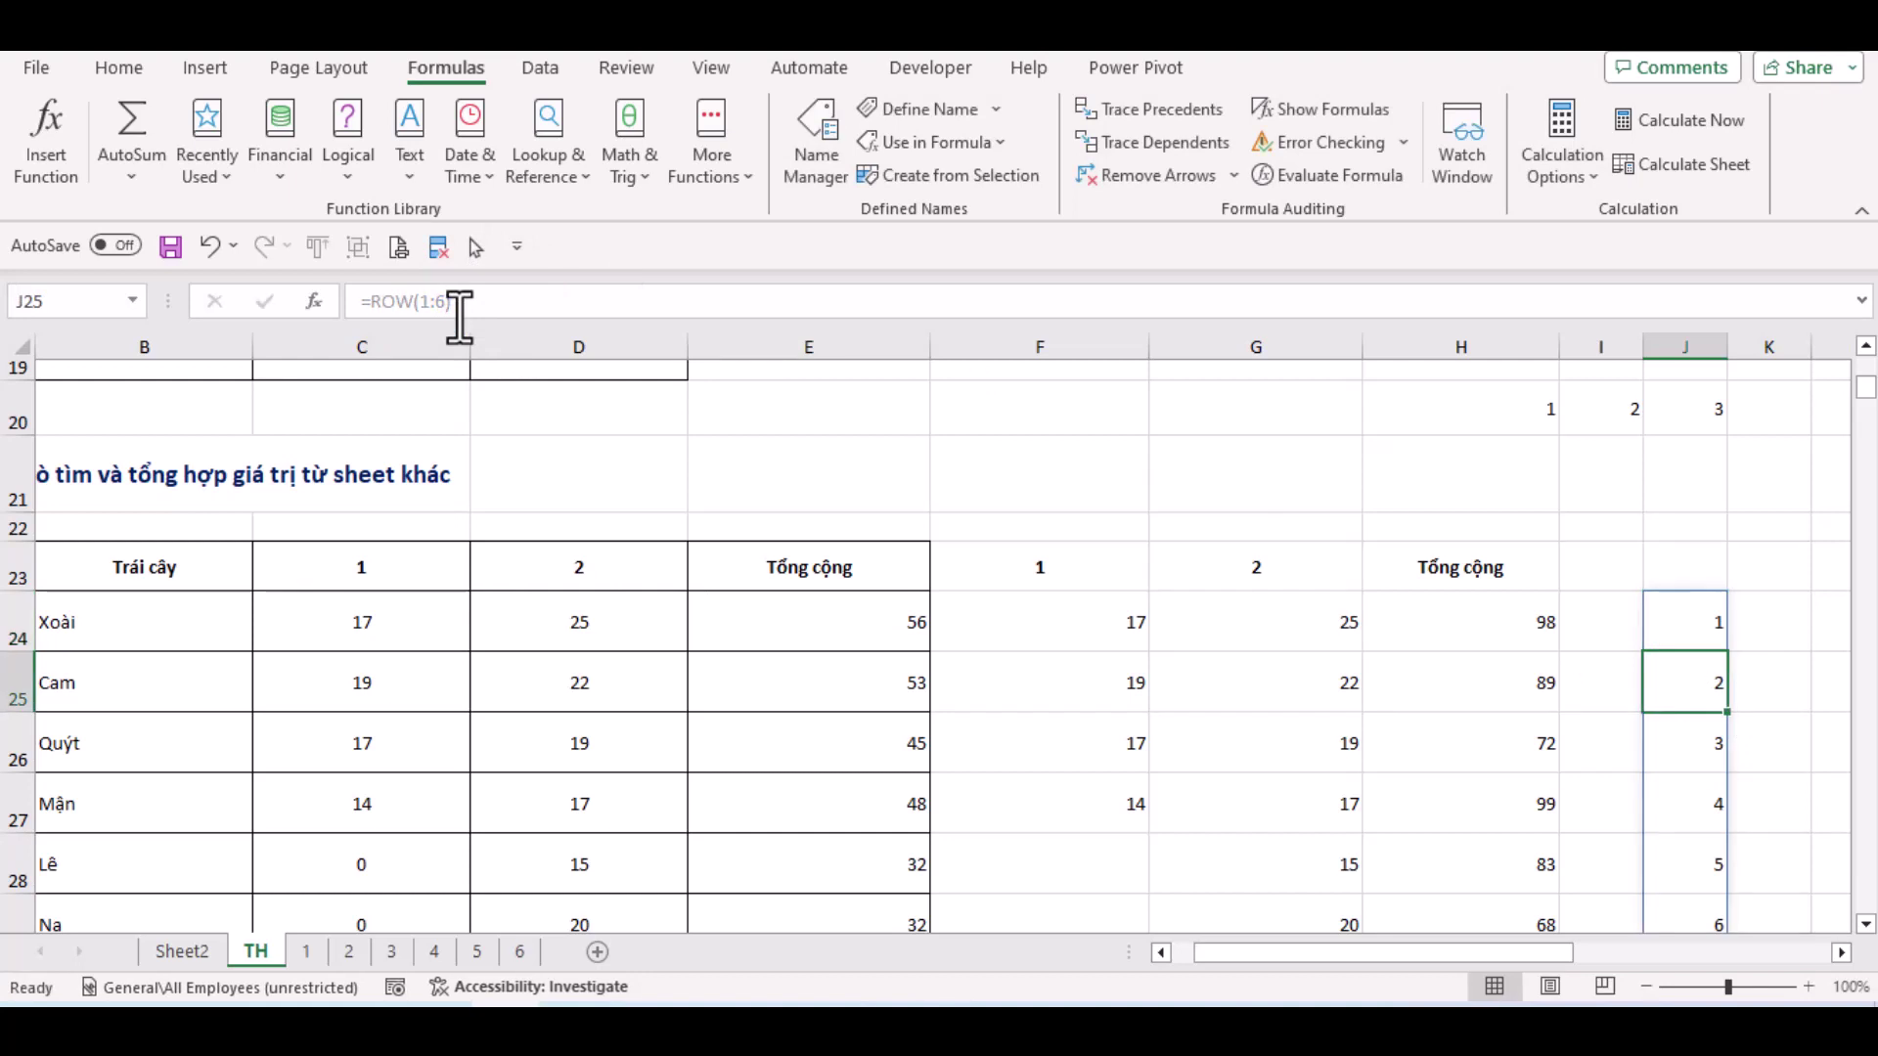
pyautogui.scroll(-1, 1703, 608)
pyautogui.moveTo(1693, 545); pyautogui.dragTo(1681, 842)
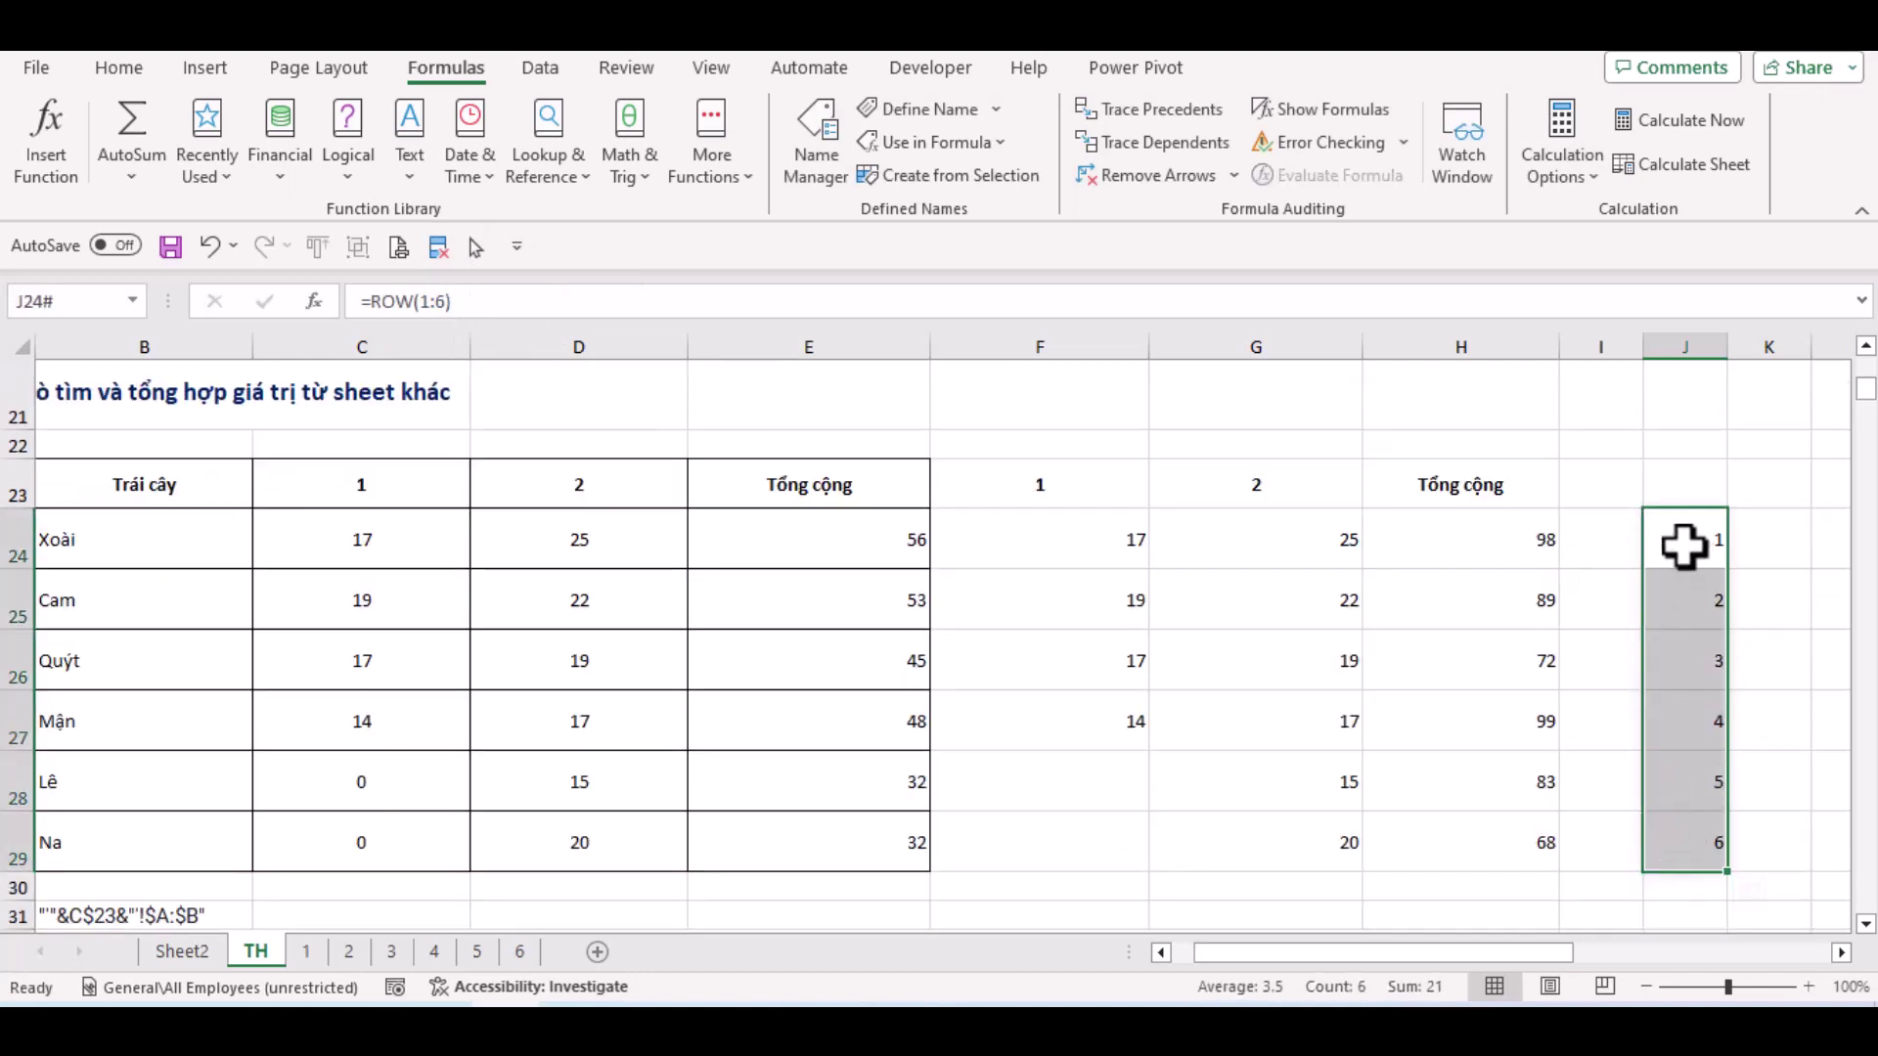
pyautogui.scroll(1, 1684, 546)
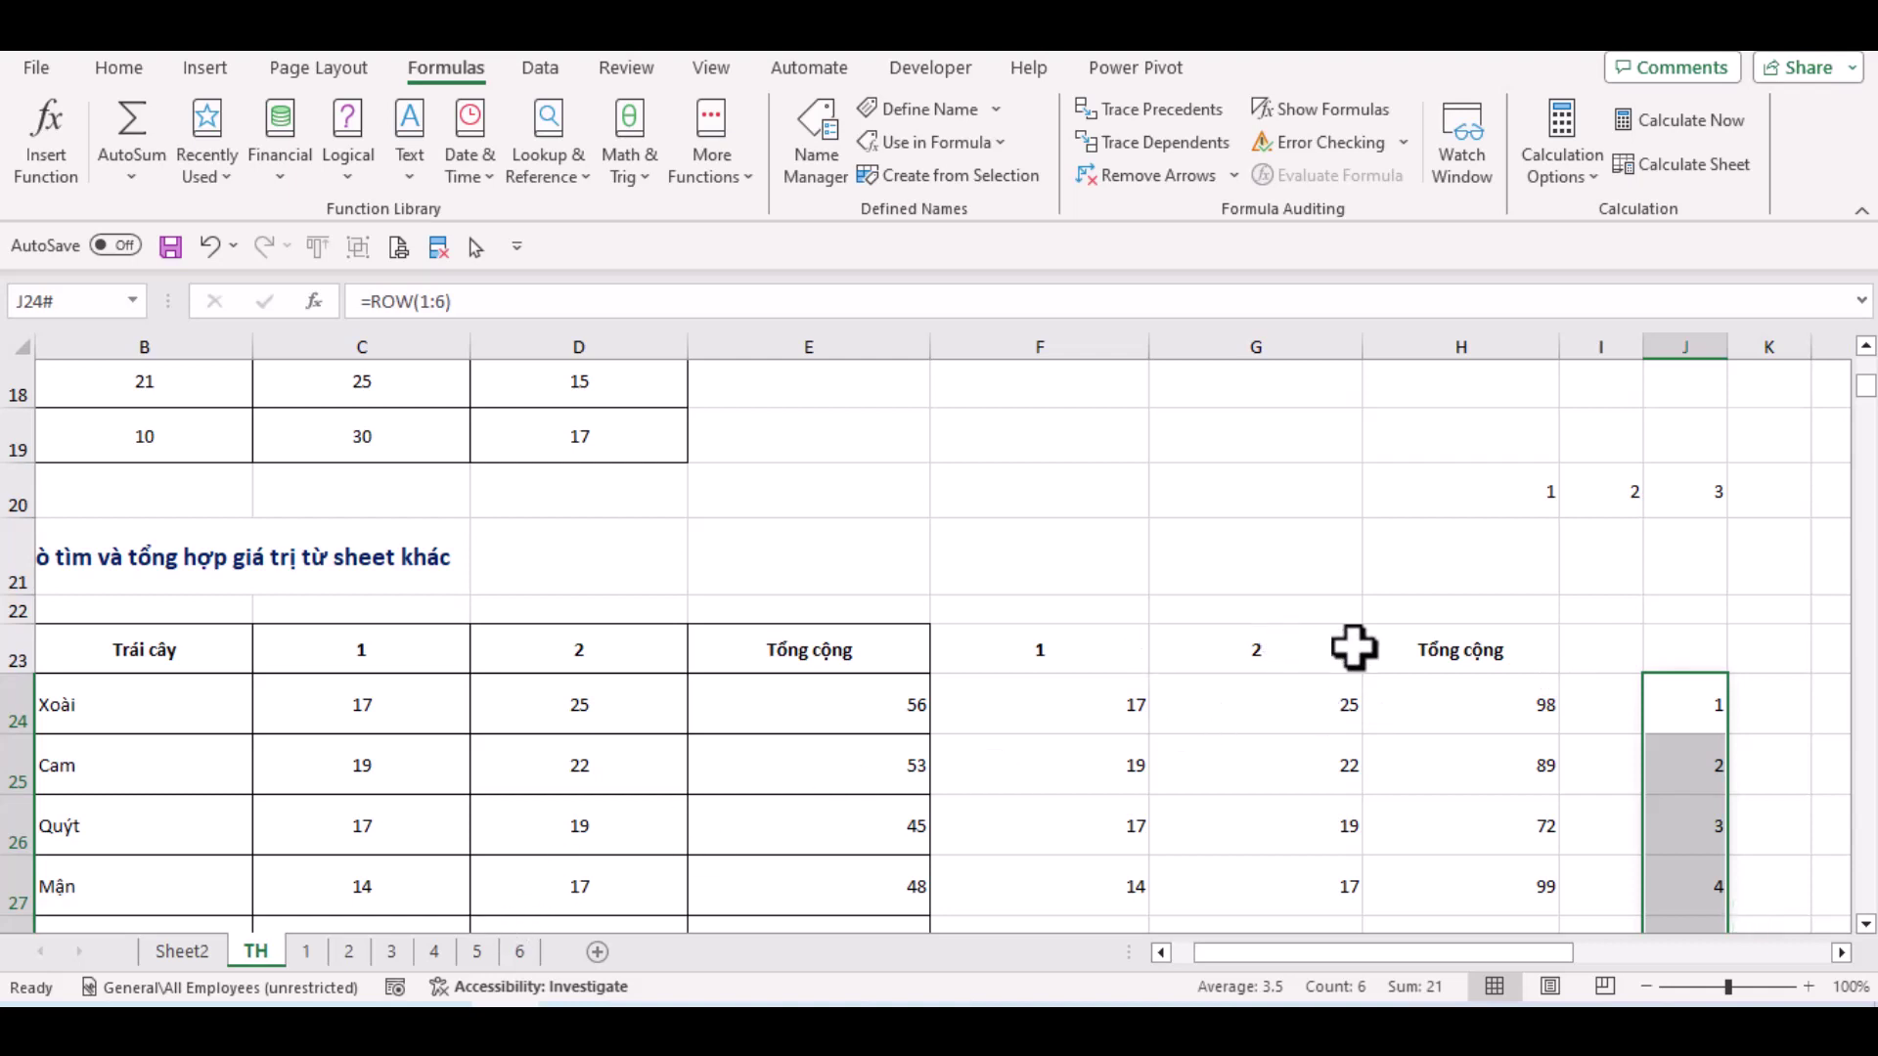
pyautogui.click(1458, 704)
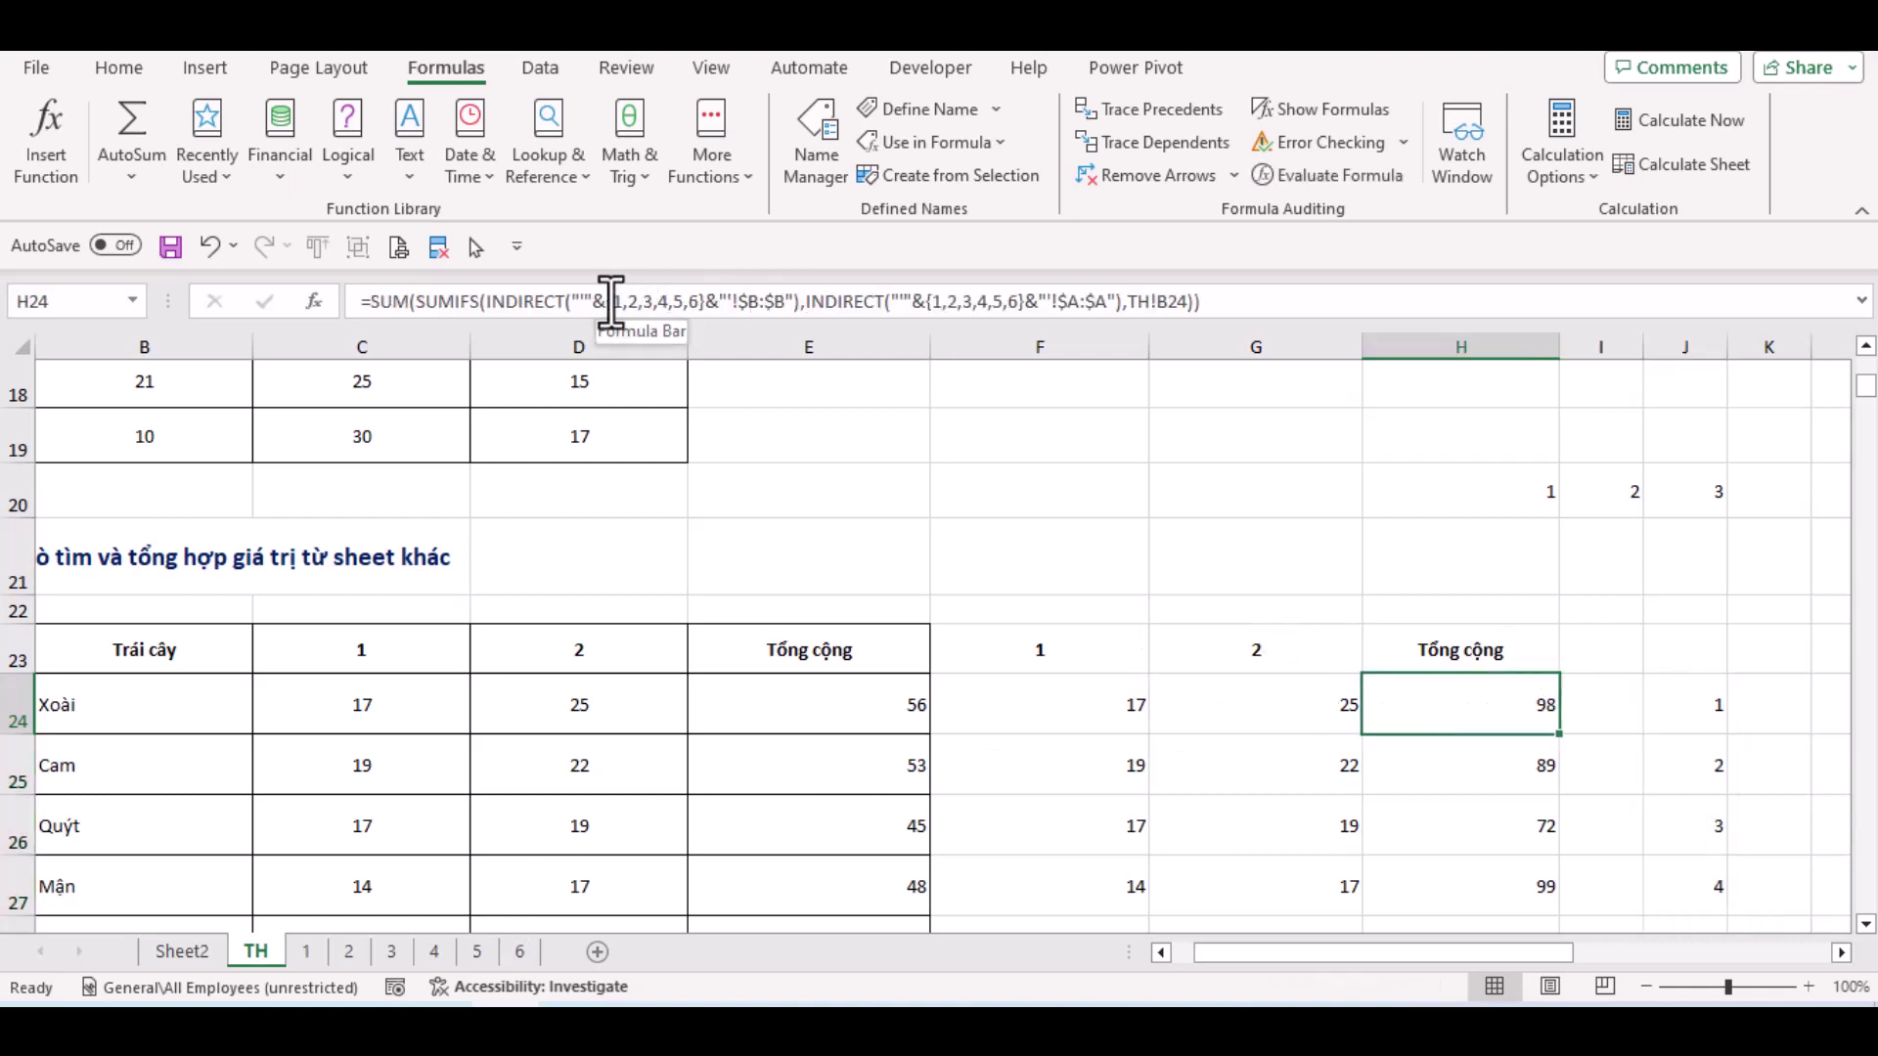
# In H24's formula, replace the {1,2,3,4,5,6} array in the sum range's INDIRECT with ROW($1:$6)
pyautogui.moveTo(608, 300); pyautogui.dragTo(704, 300)
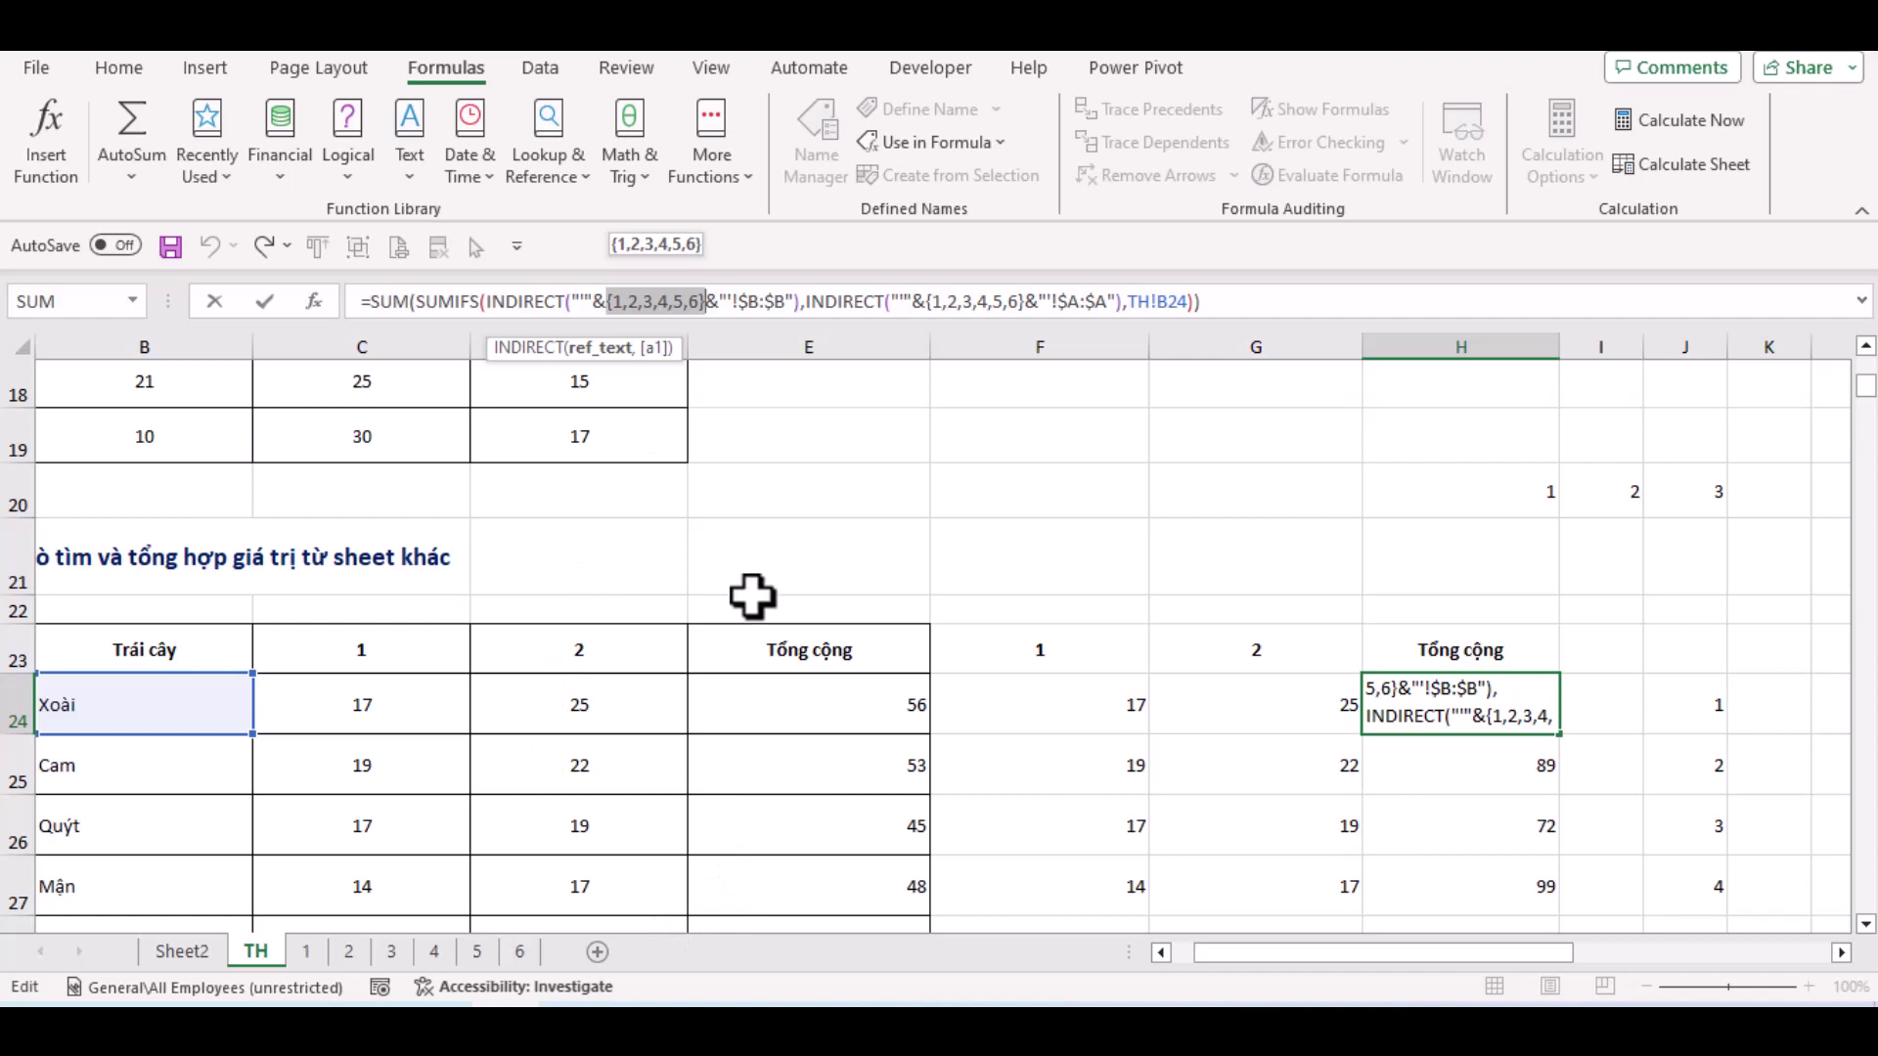
pyautogui.write('r')
pyautogui.write('ow(')
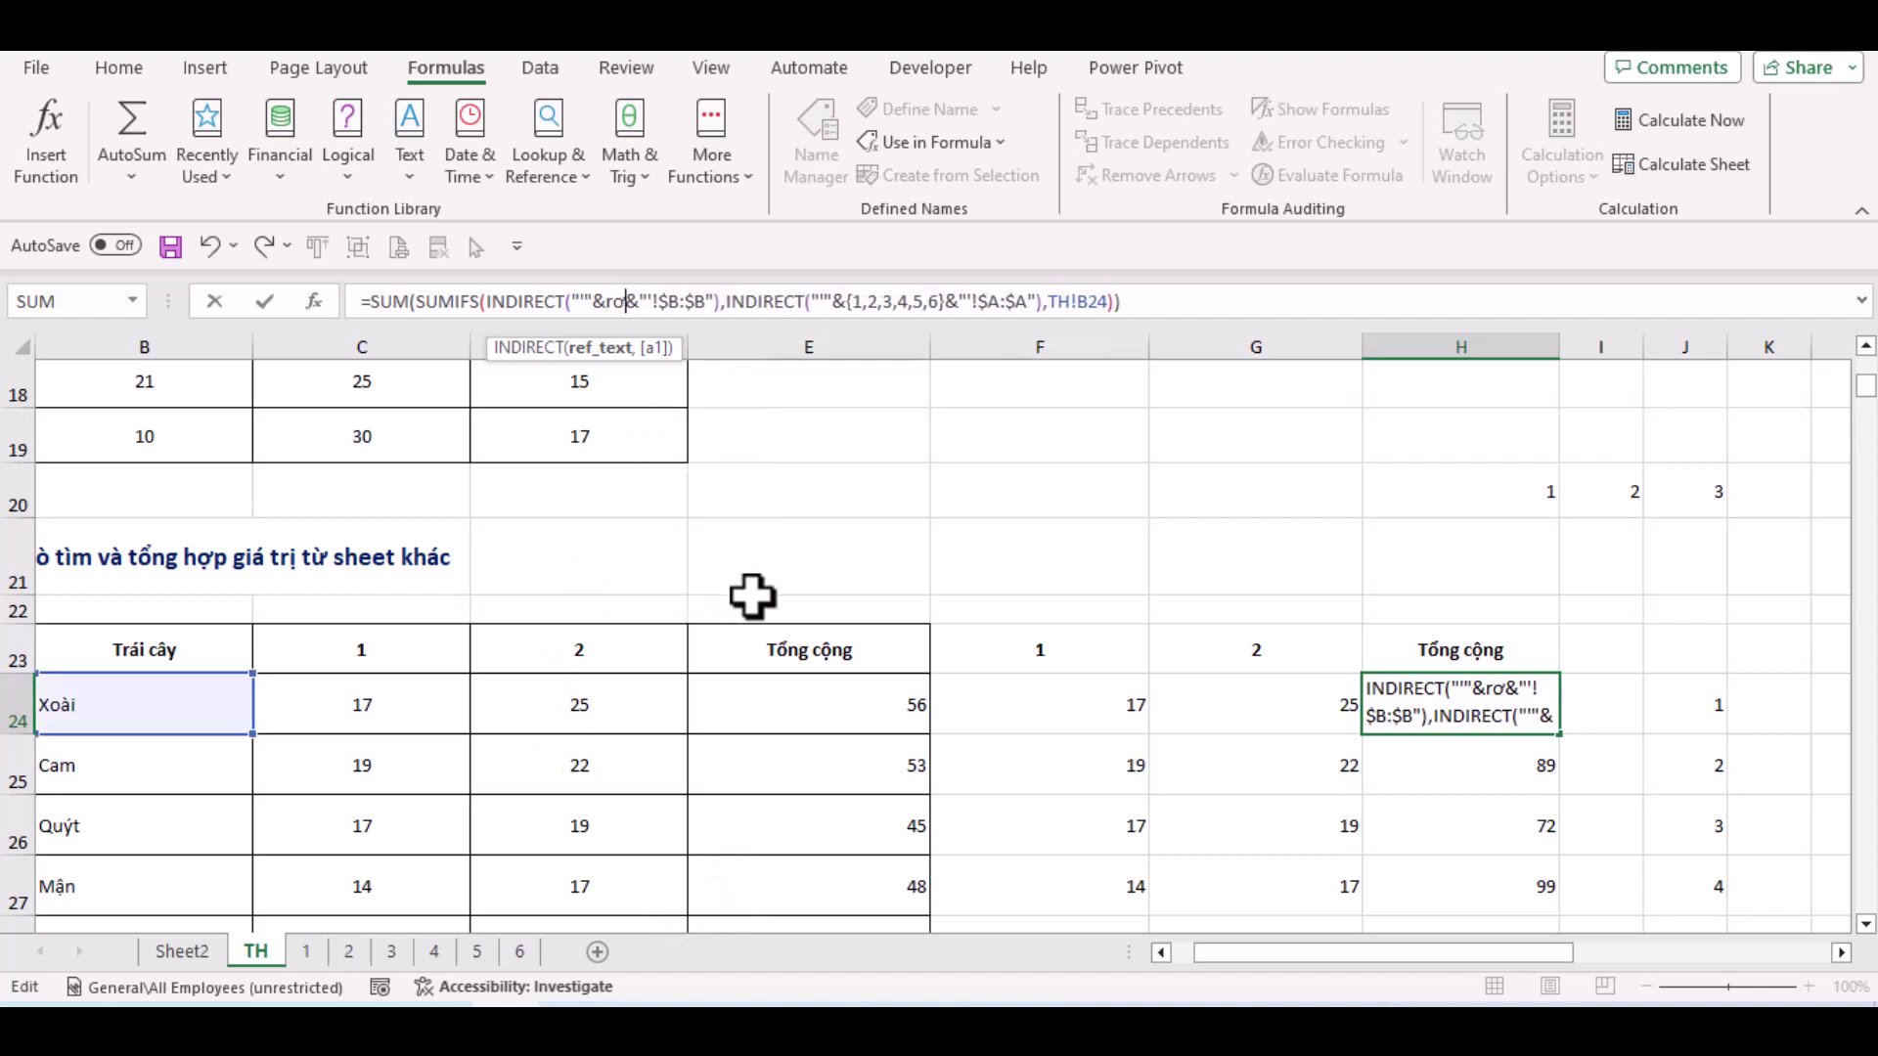
pyautogui.write('1')
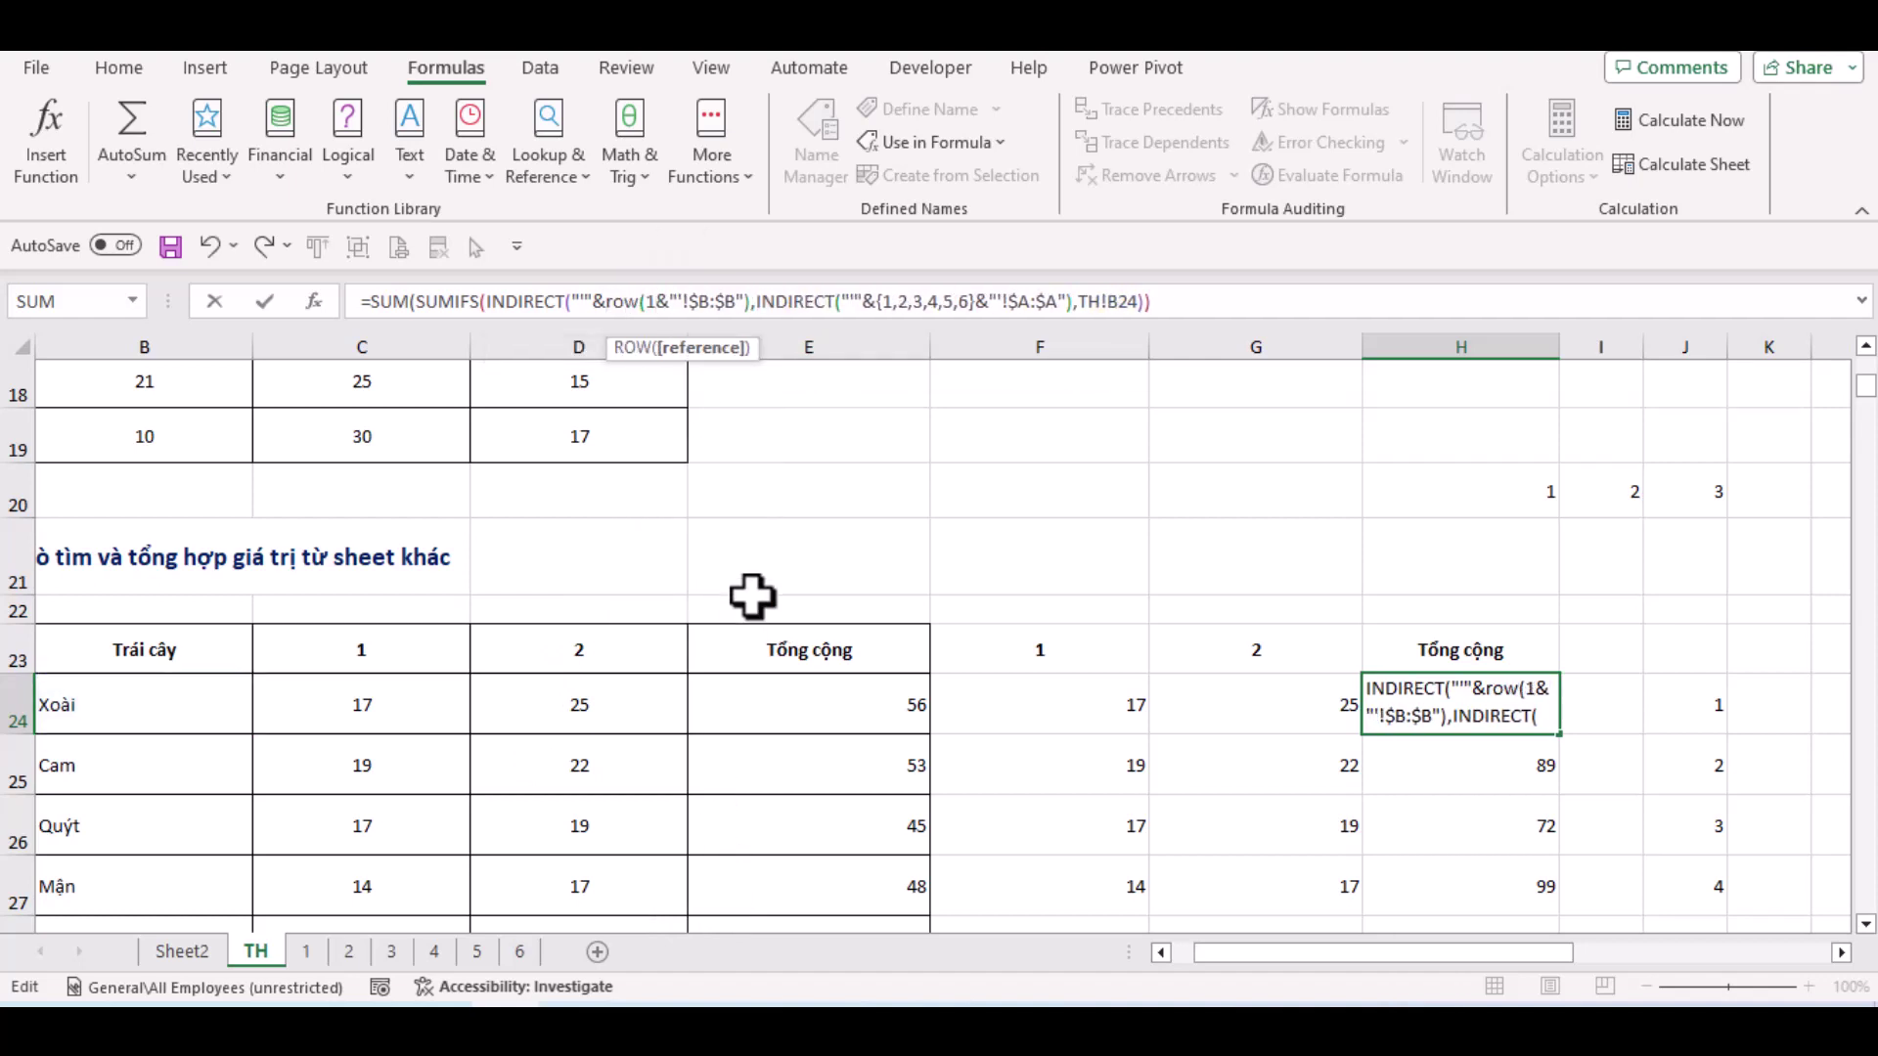
pyautogui.write(':6')
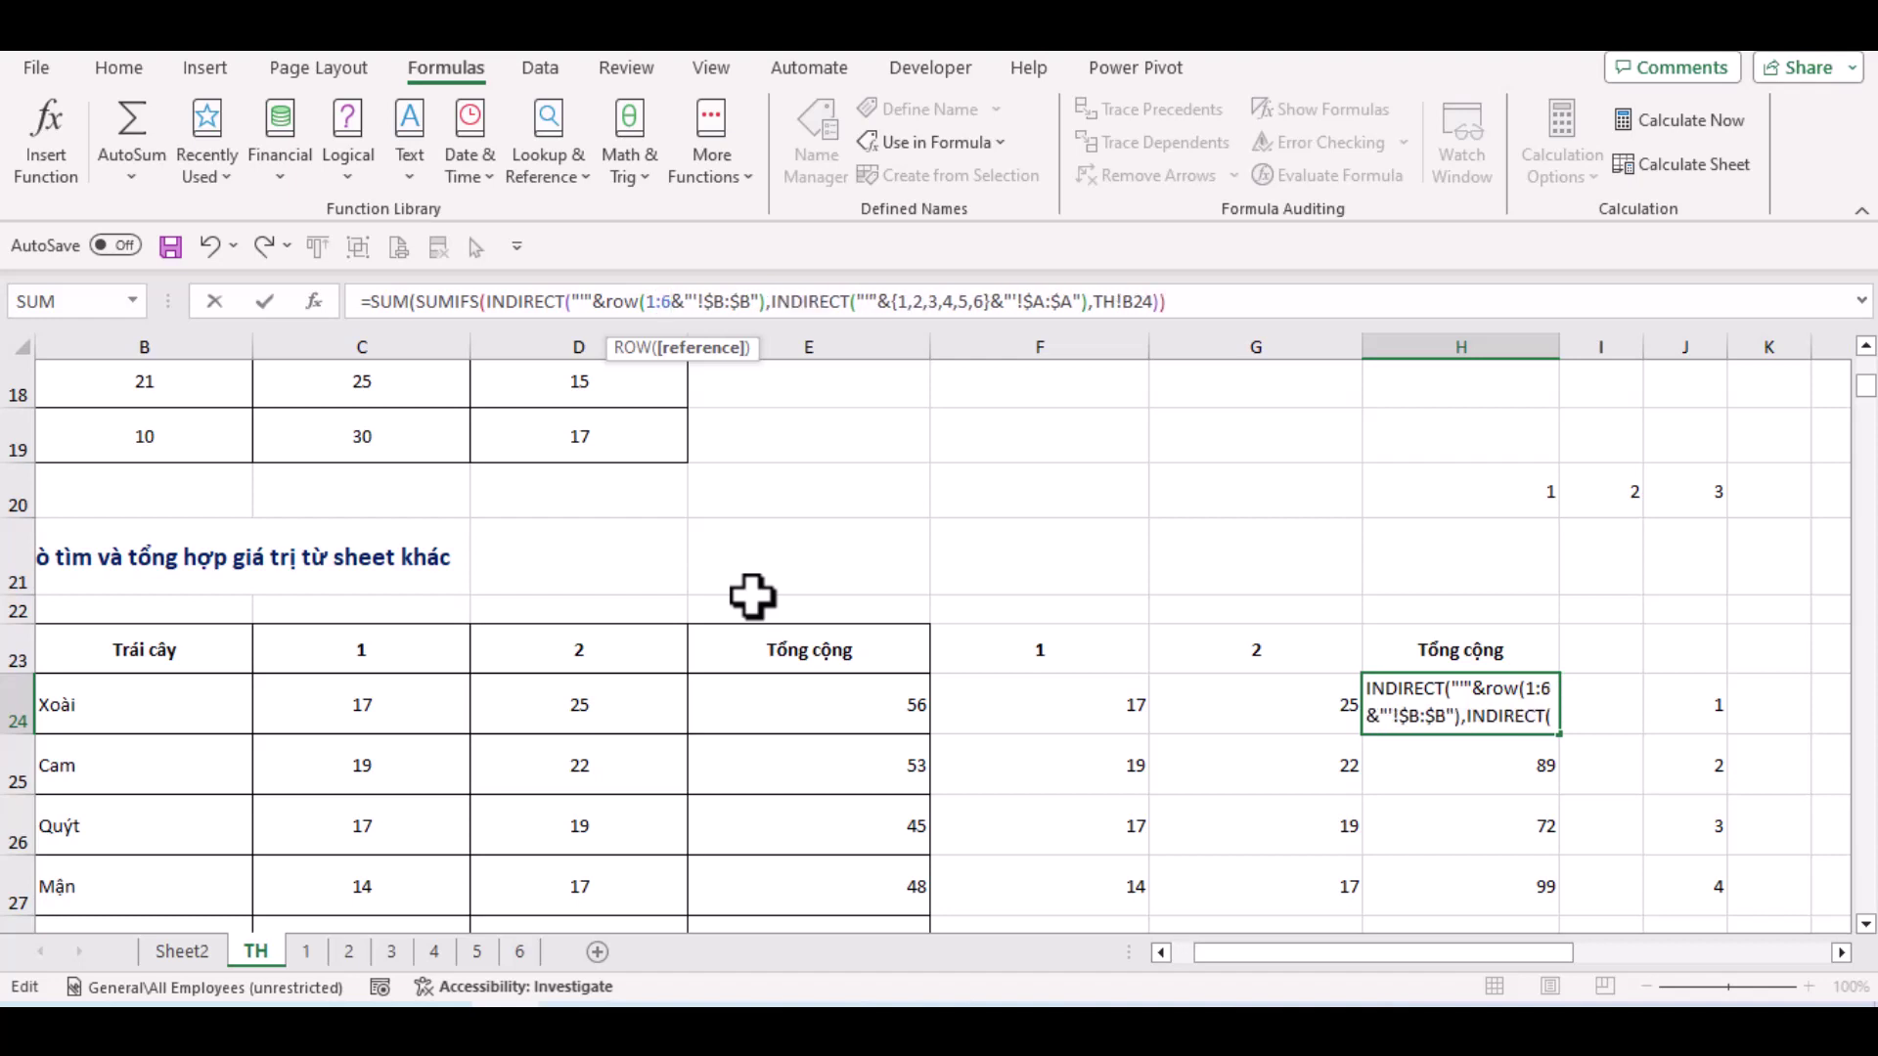
pyautogui.write(')')
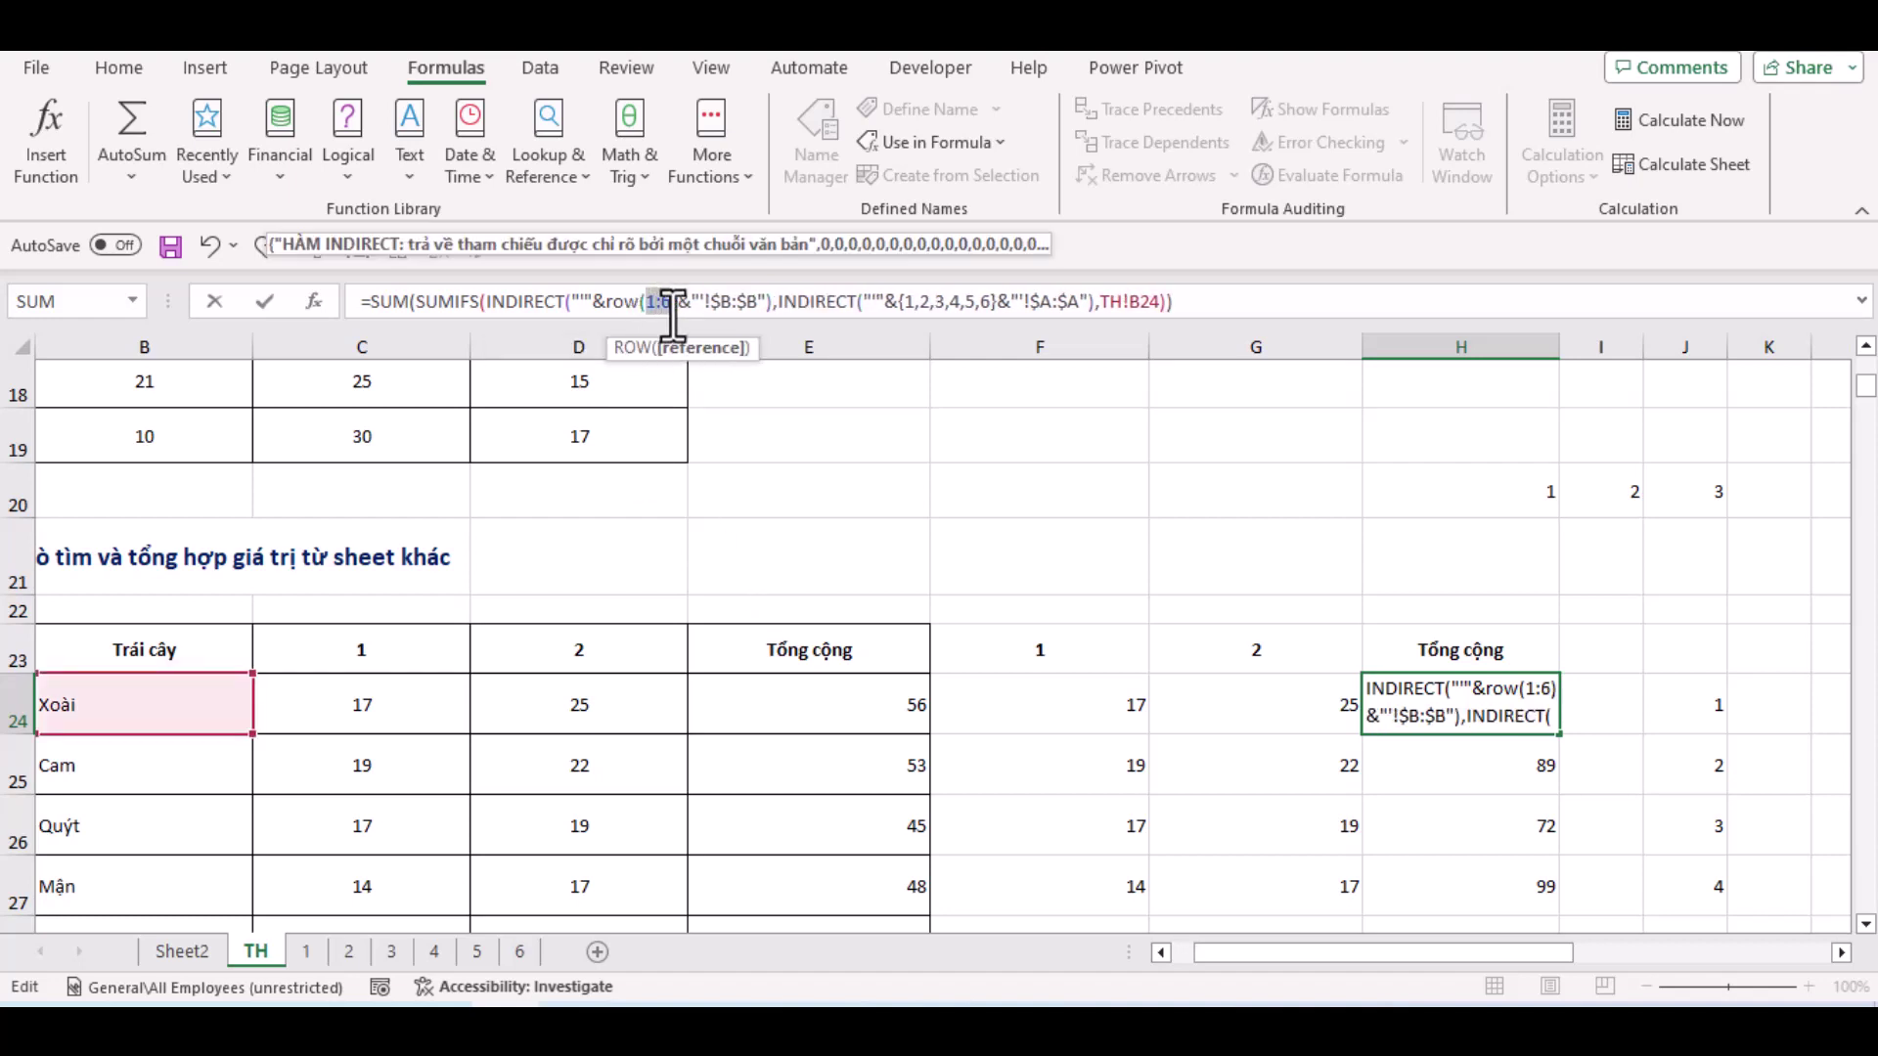
pyautogui.press('F4')
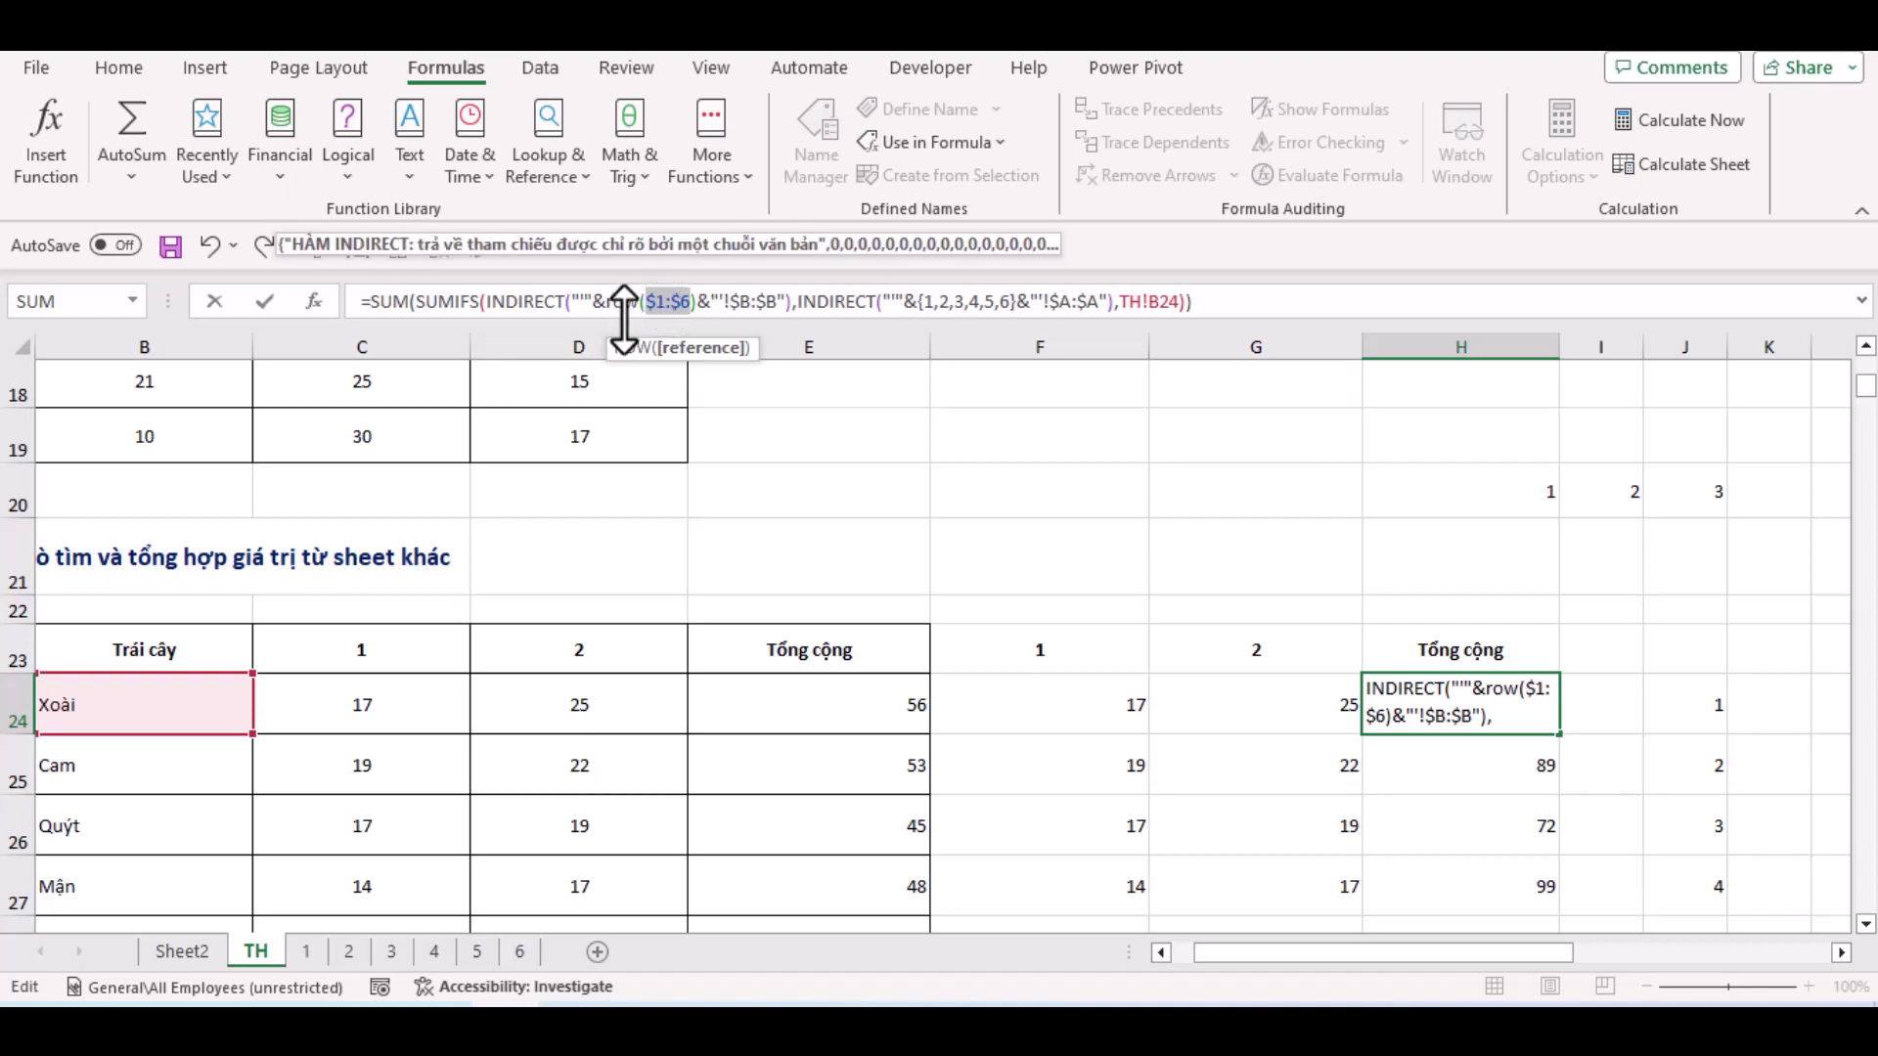
# Replace the criteria range's {1,2,3,4,5,6} array with a copy of ROW($1:$6) and commit H24's formula
pyautogui.moveTo(610, 305); pyautogui.dragTo(705, 313)
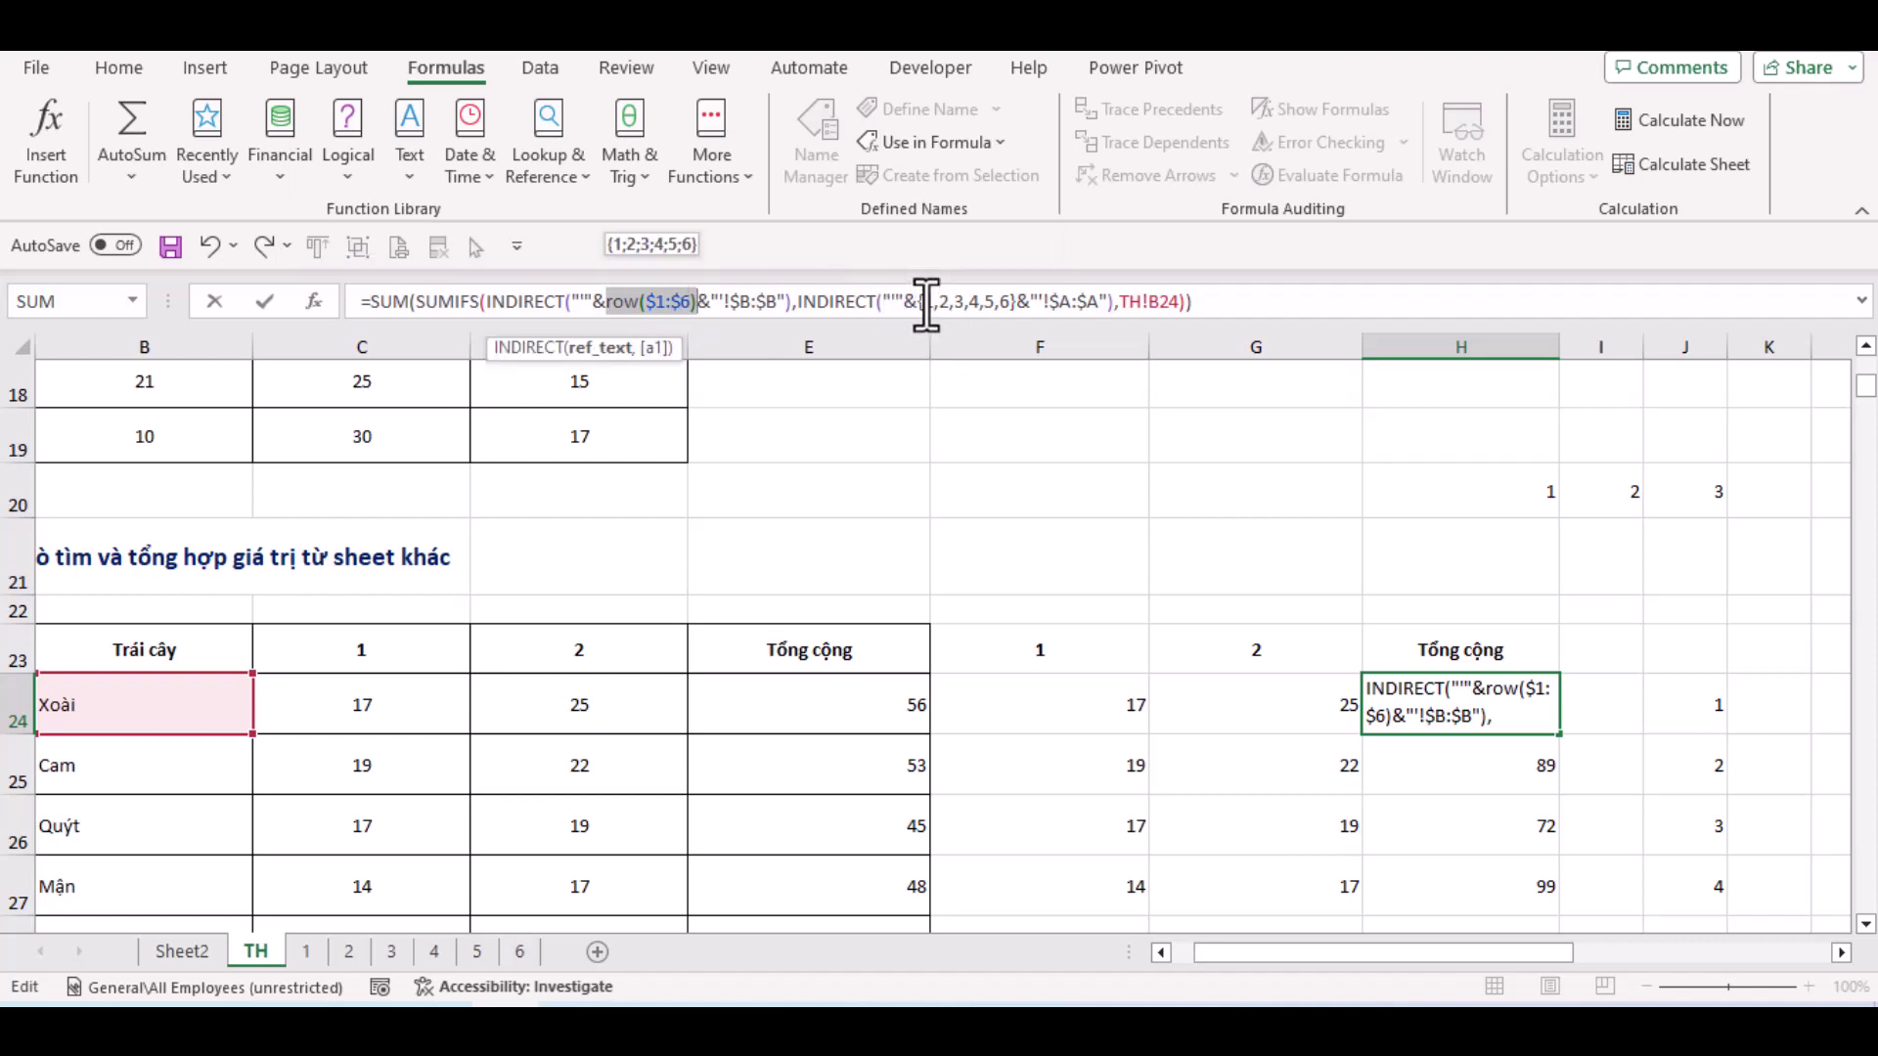
pyautogui.moveTo(957, 305); pyautogui.dragTo(1000, 311)
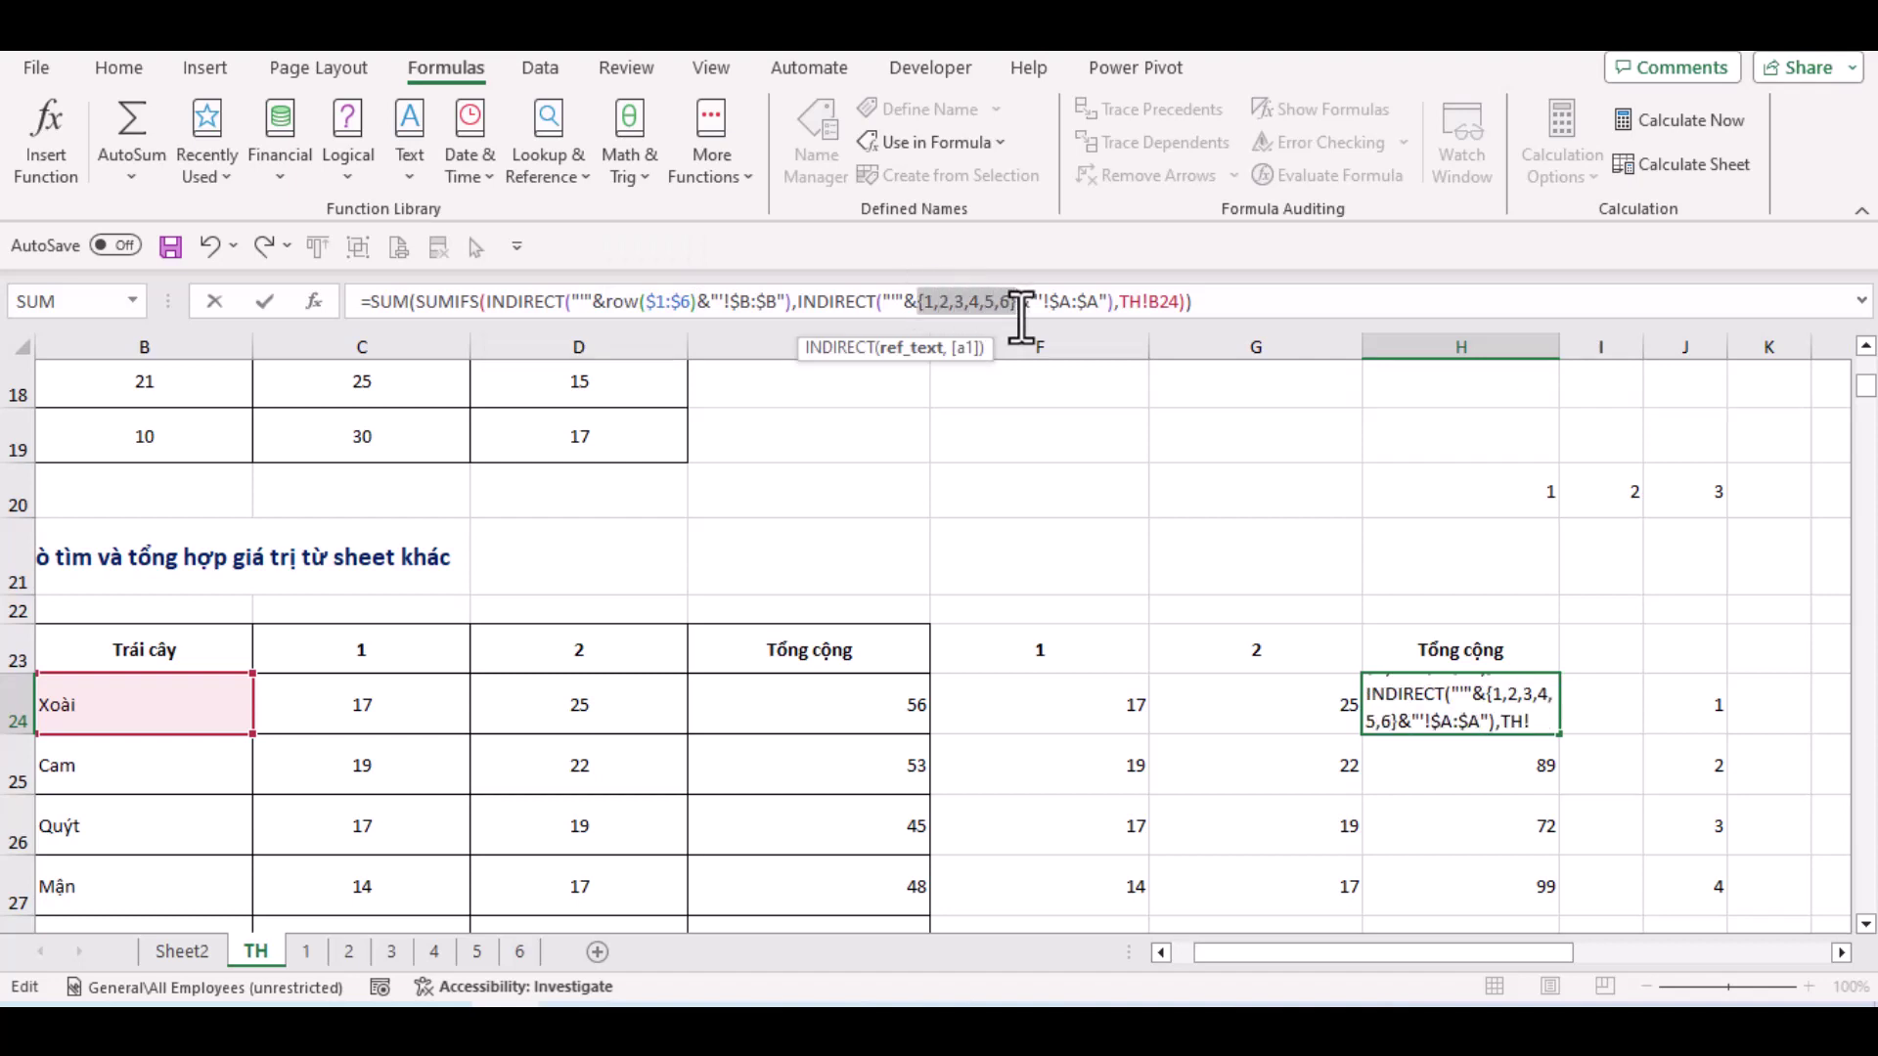
pyautogui.hotkey('ctrl', 'z')
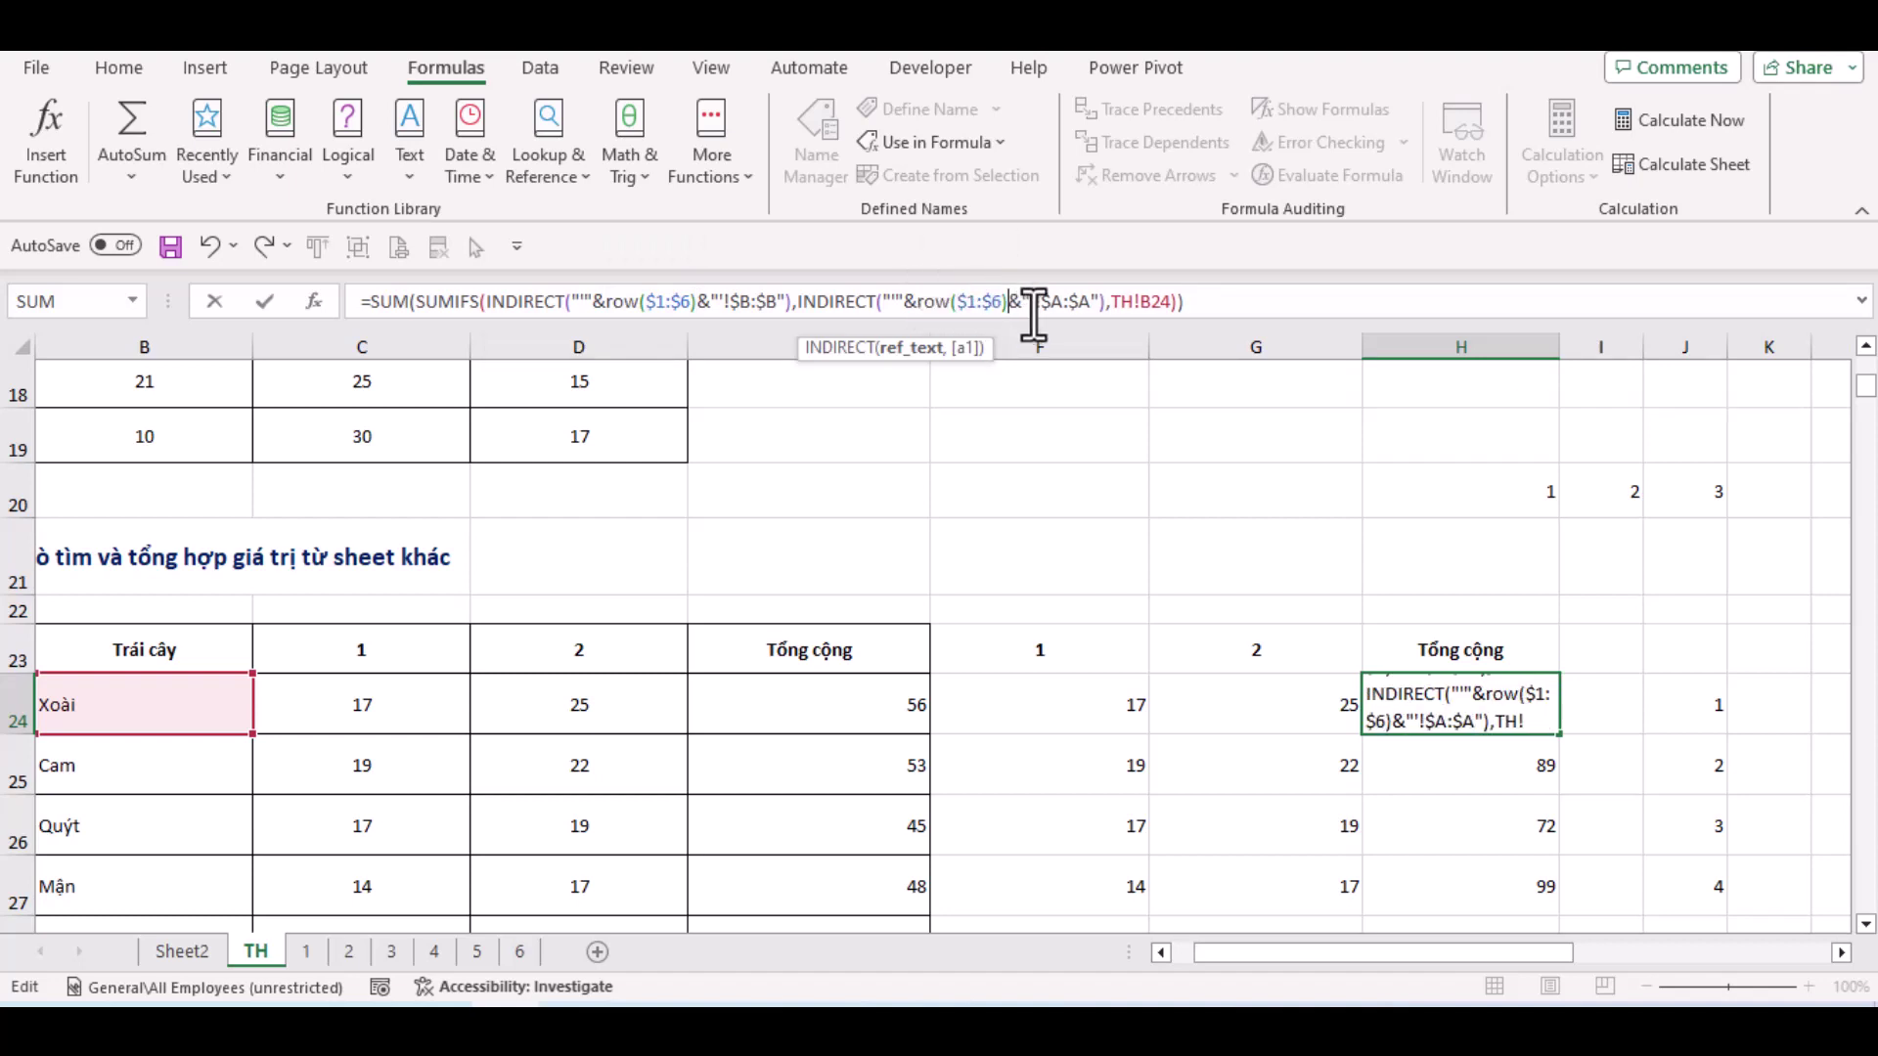
pyautogui.press('Return')
# Fill the ROW-based formula from H24 down to H29 and clear the helper numbers in J24:J29
pyautogui.click(1547, 702)
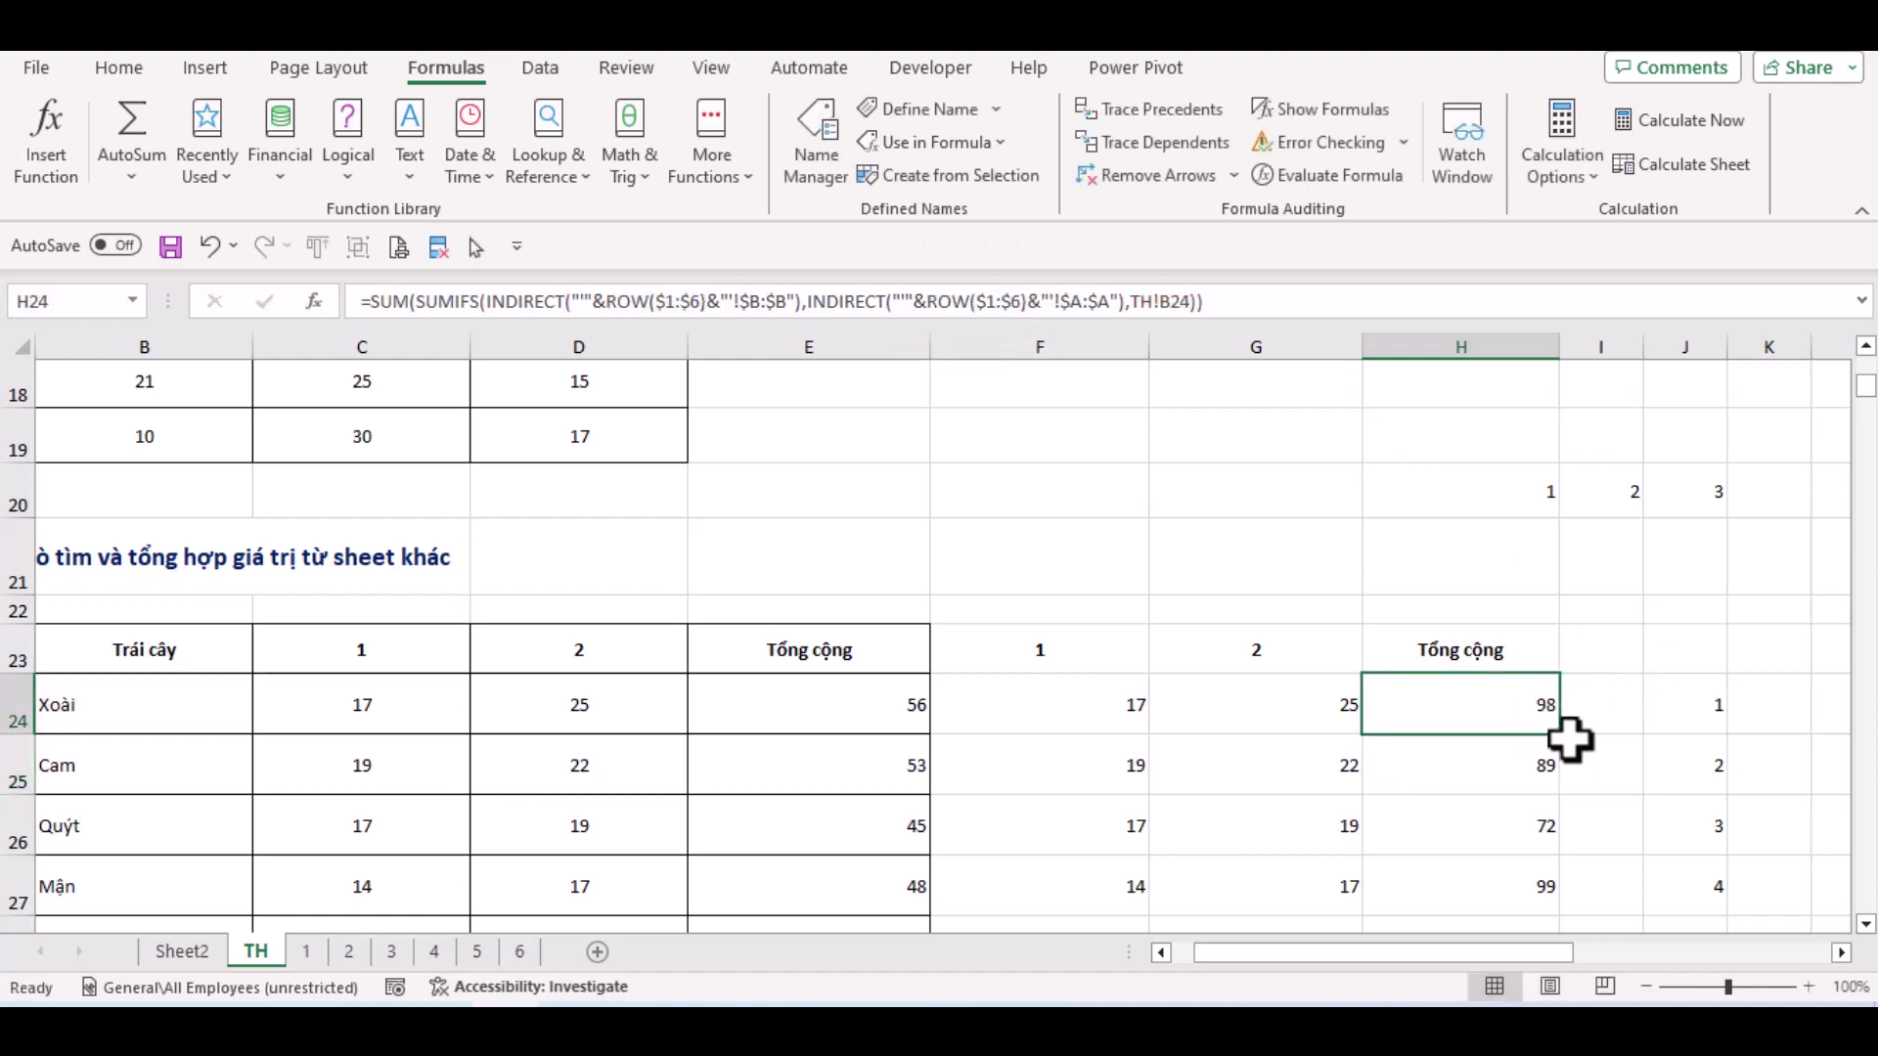
pyautogui.doubleClick(1570, 735)
pyautogui.scroll(-1, 1604, 675)
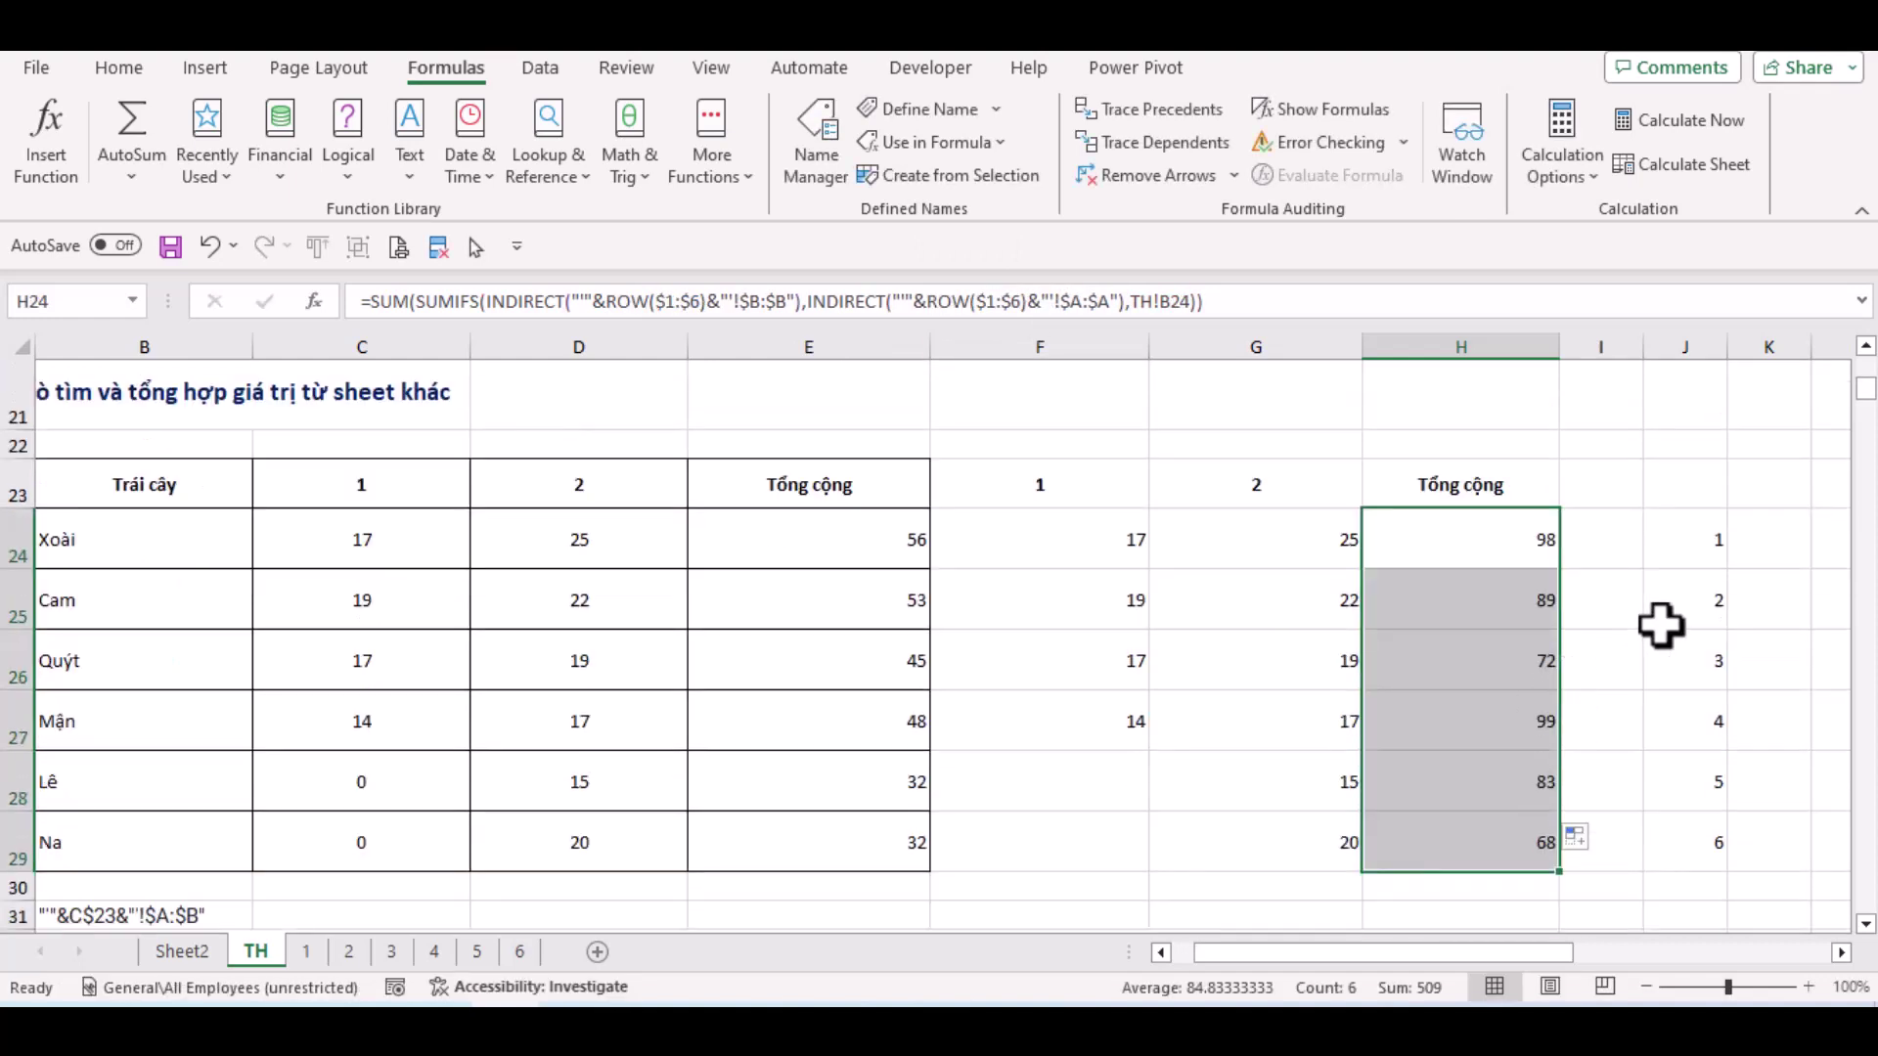
pyautogui.moveTo(1698, 530); pyautogui.dragTo(1701, 831)
pyautogui.press('Delete')
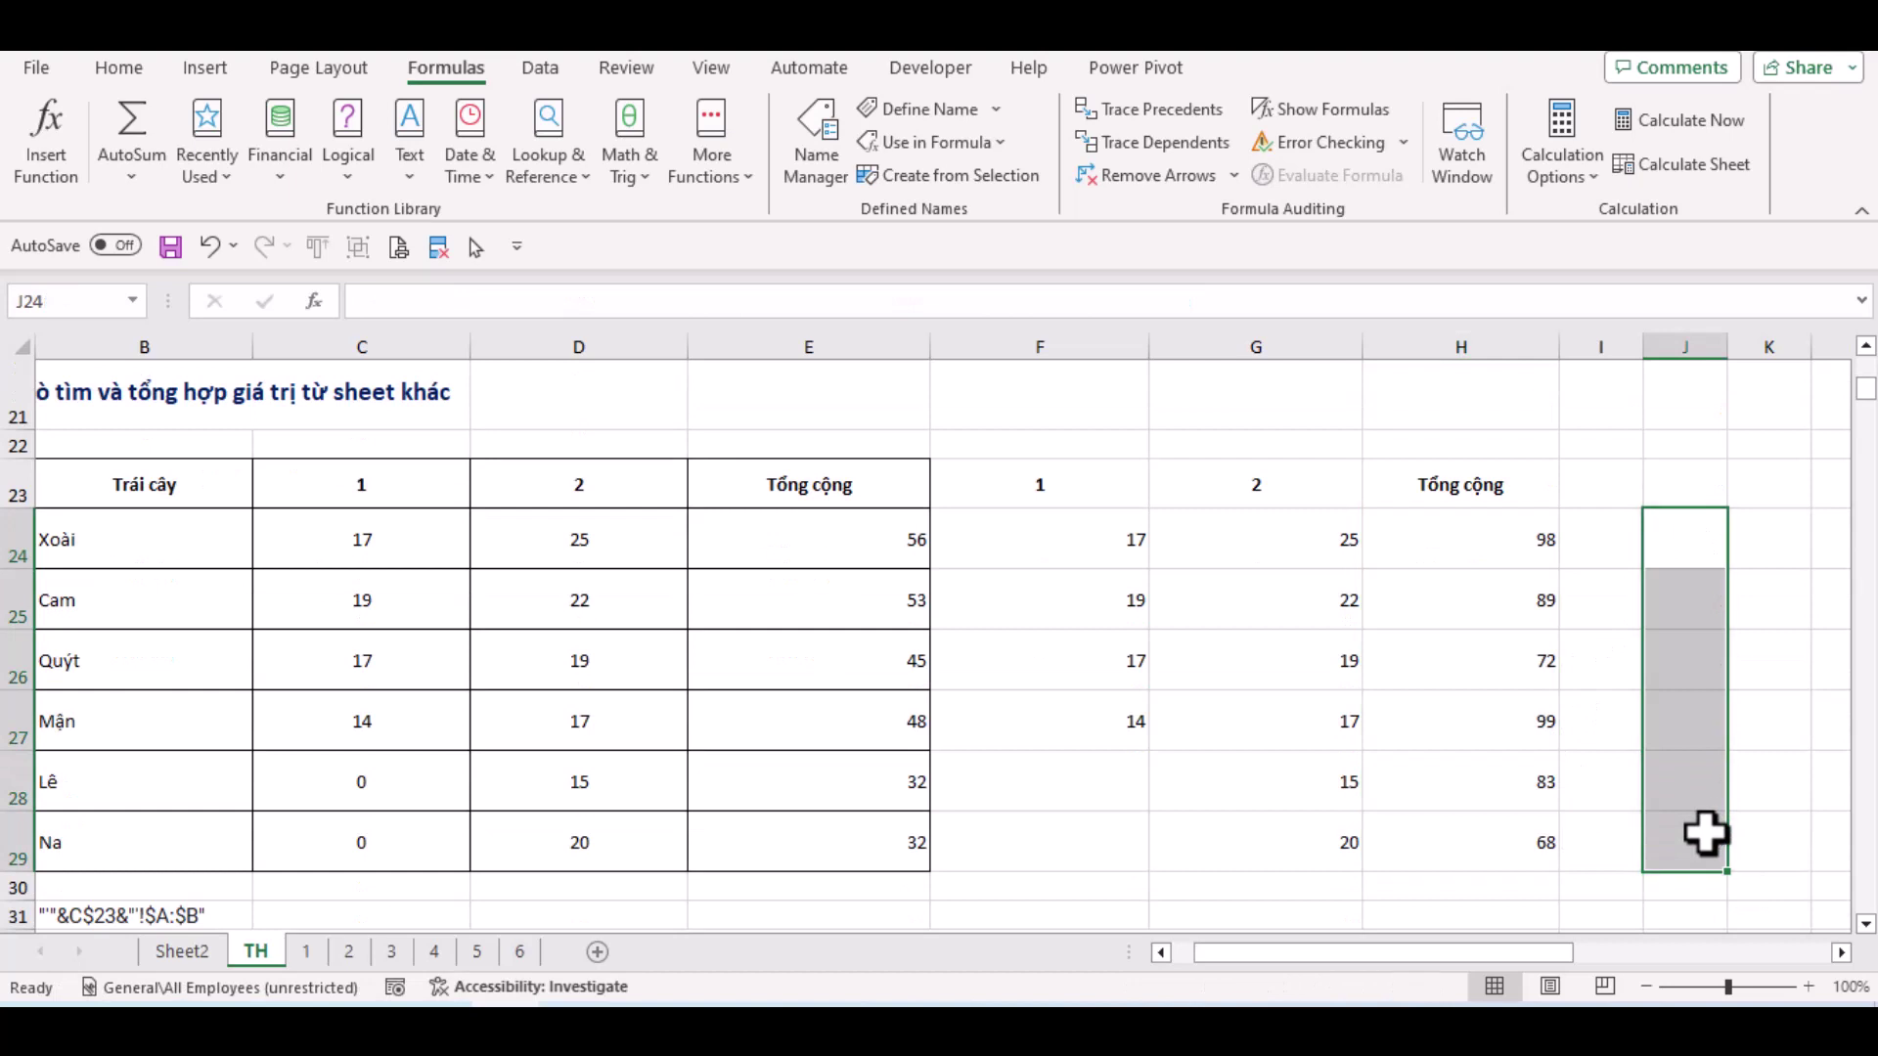
# Review the finished Example 3 table, comparing the VLOOKUP and INDIRECT formulas in row 24 with the SUMIFS totals in column H
pyautogui.click(1477, 577)
pyautogui.scroll(1, 1383, 533)
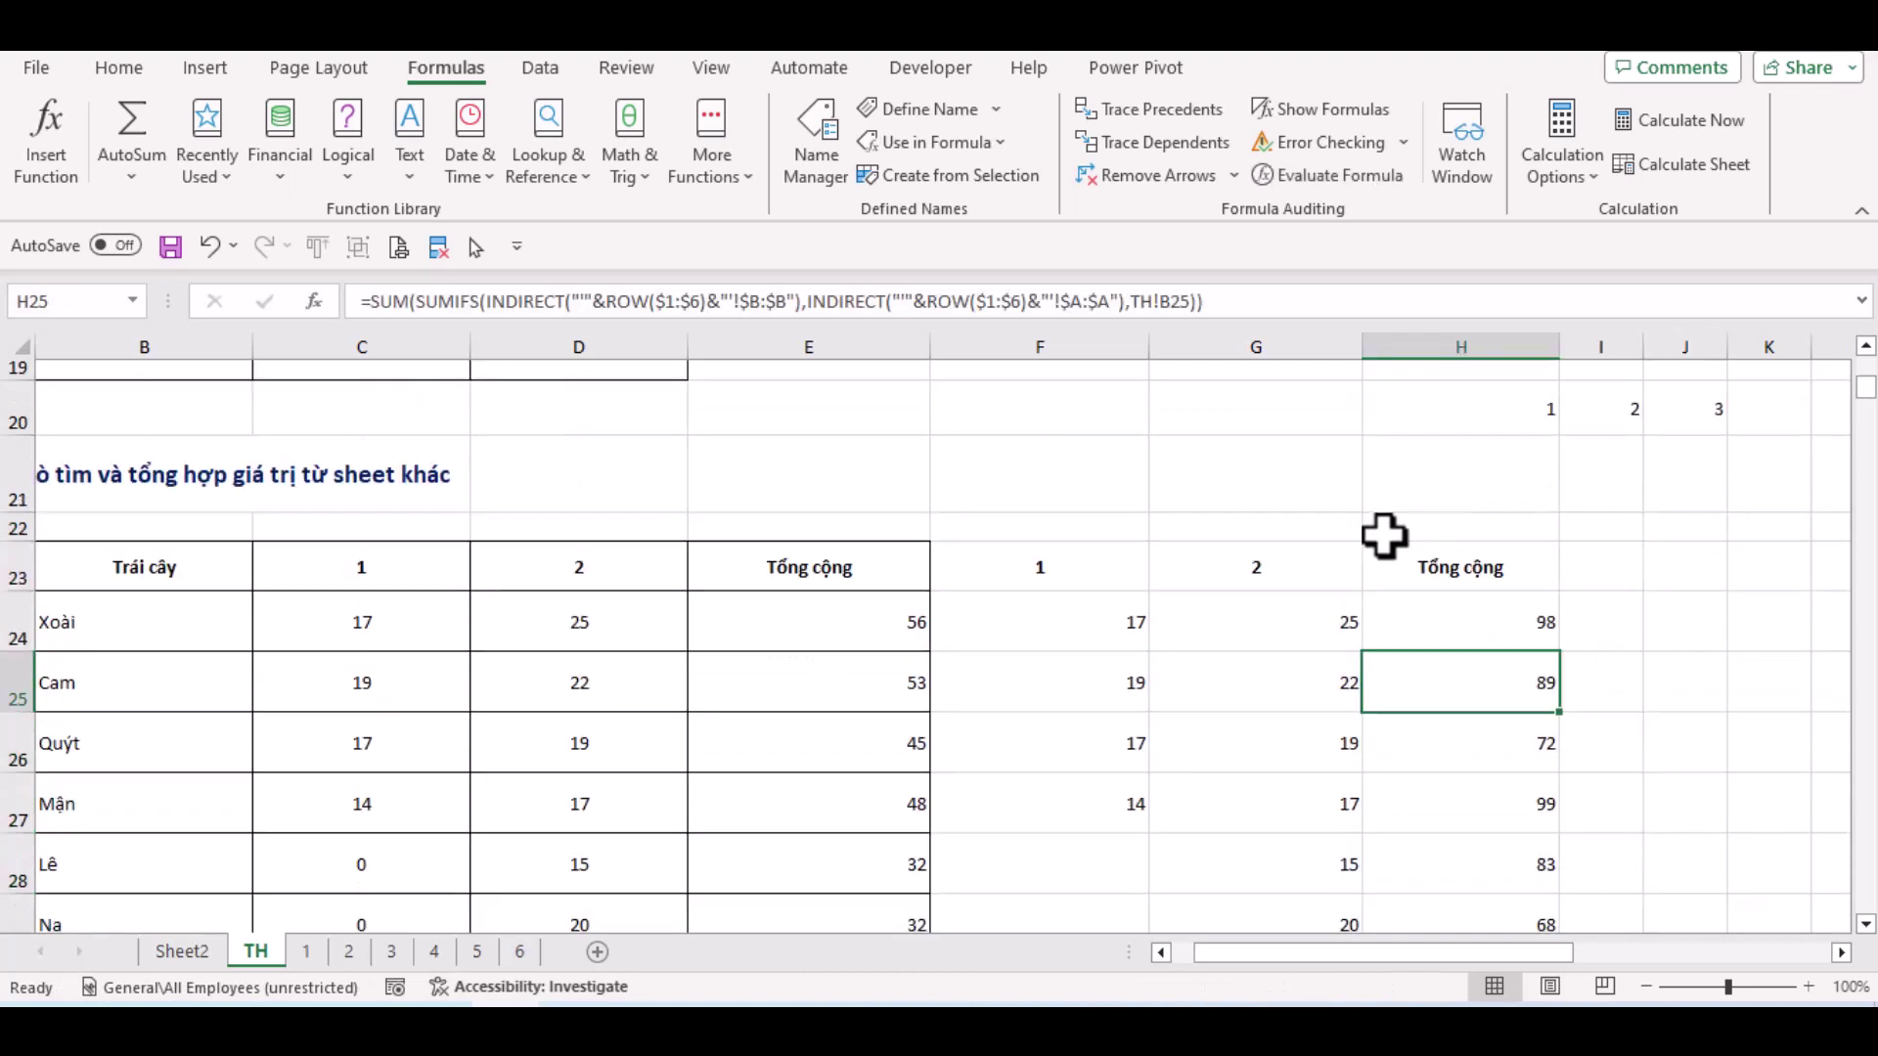
pyautogui.click(1392, 591)
pyautogui.click(1395, 572)
pyautogui.click(1208, 579)
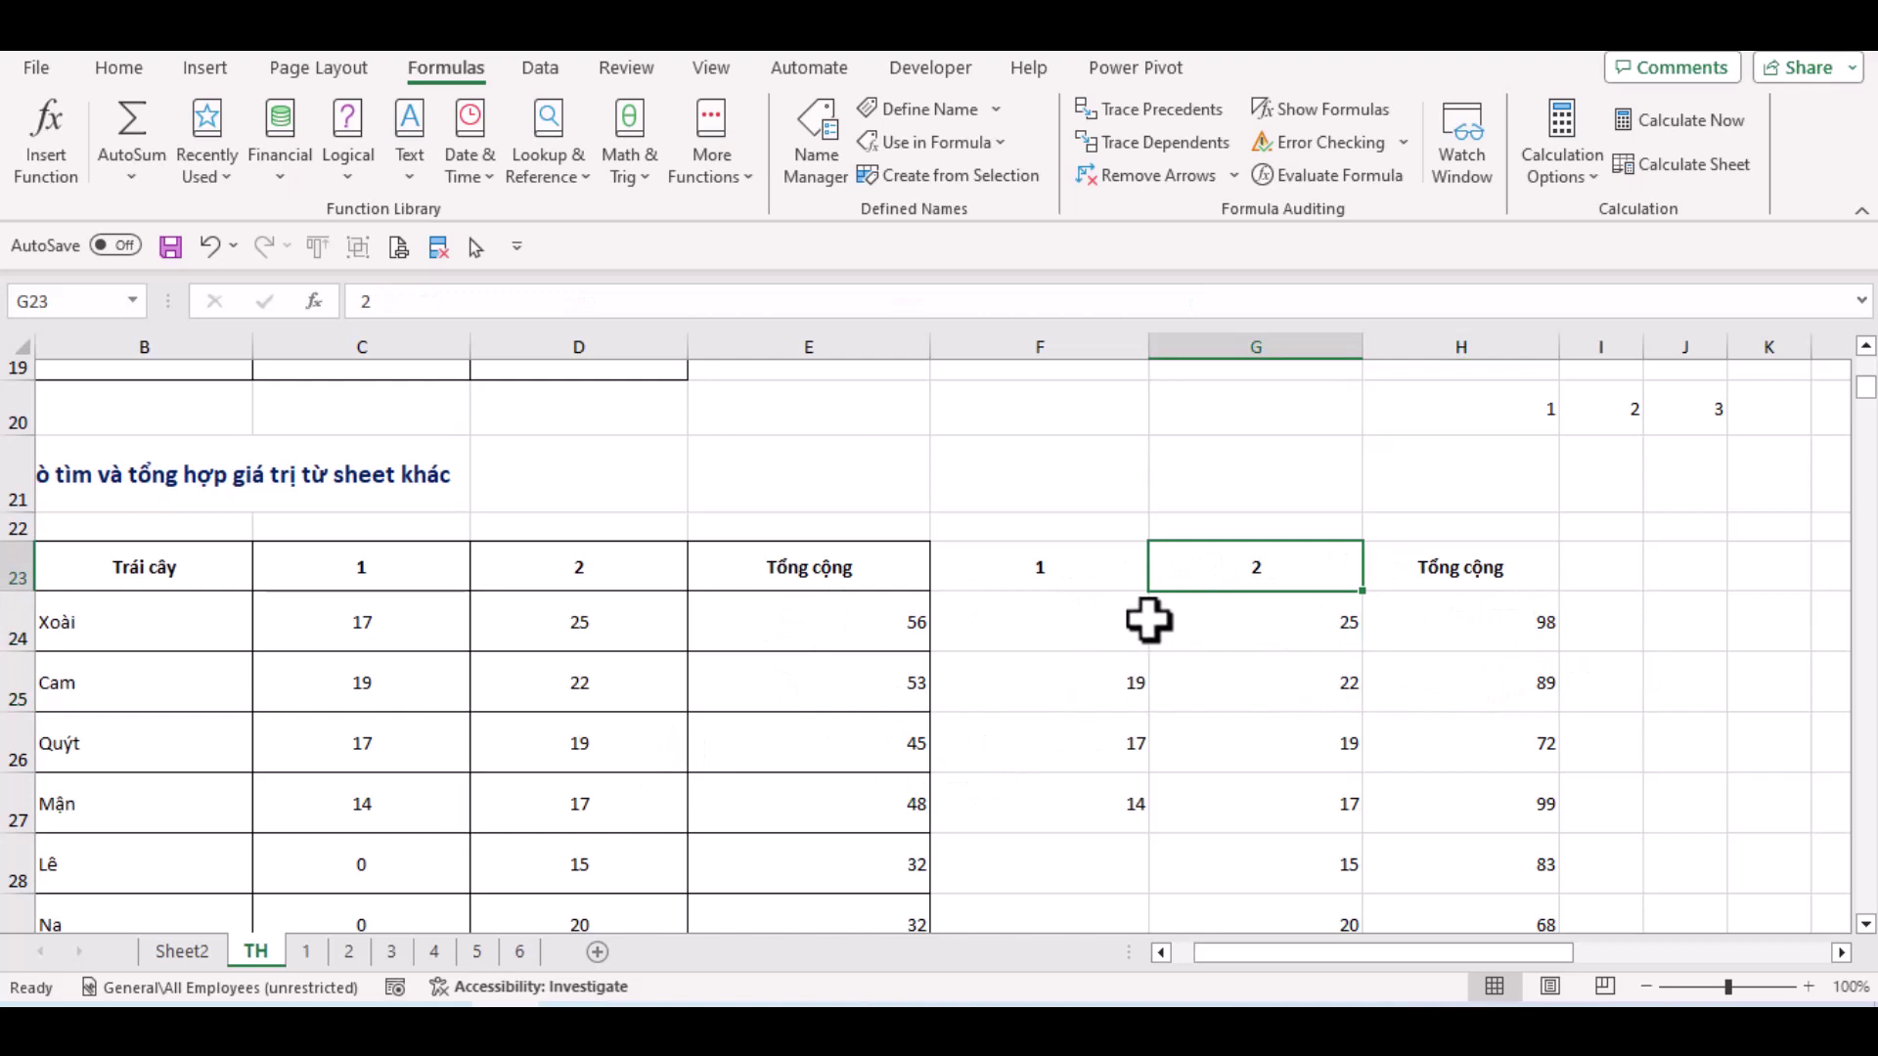
pyautogui.click(1090, 621)
pyautogui.click(1285, 626)
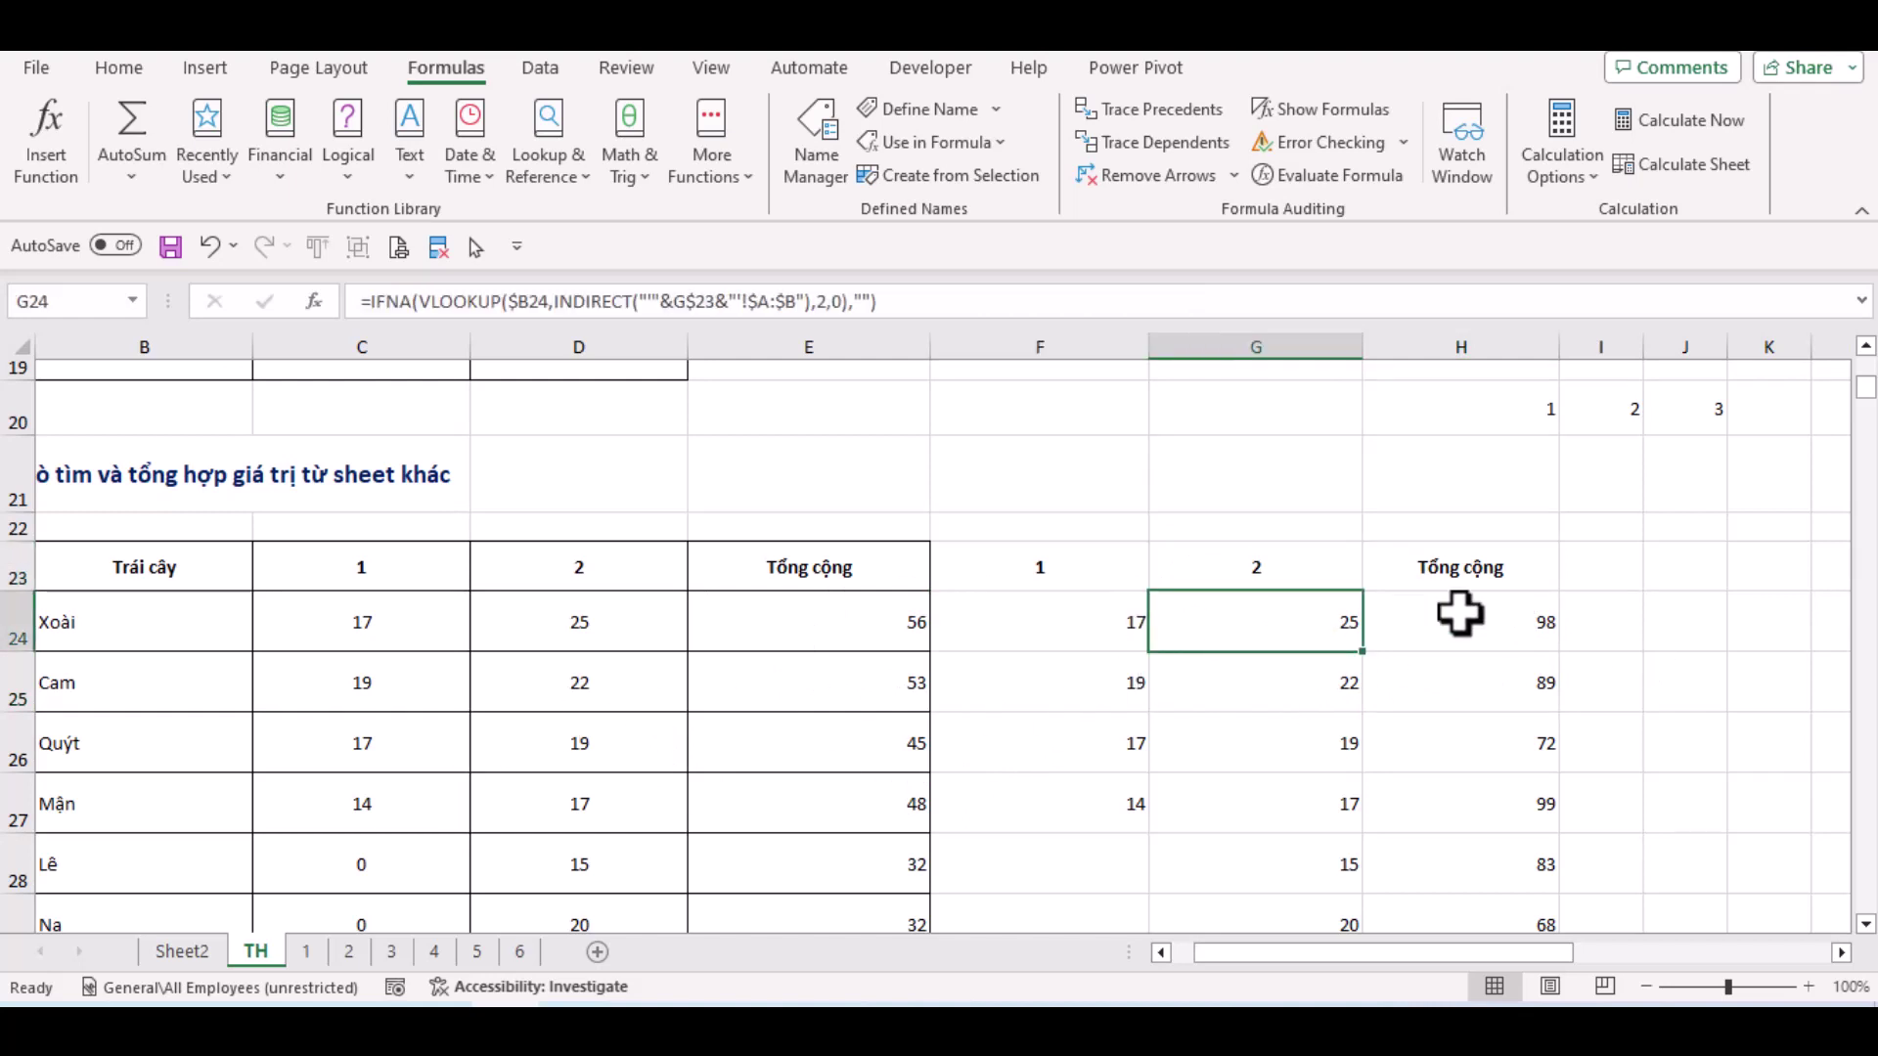
pyautogui.click(1066, 625)
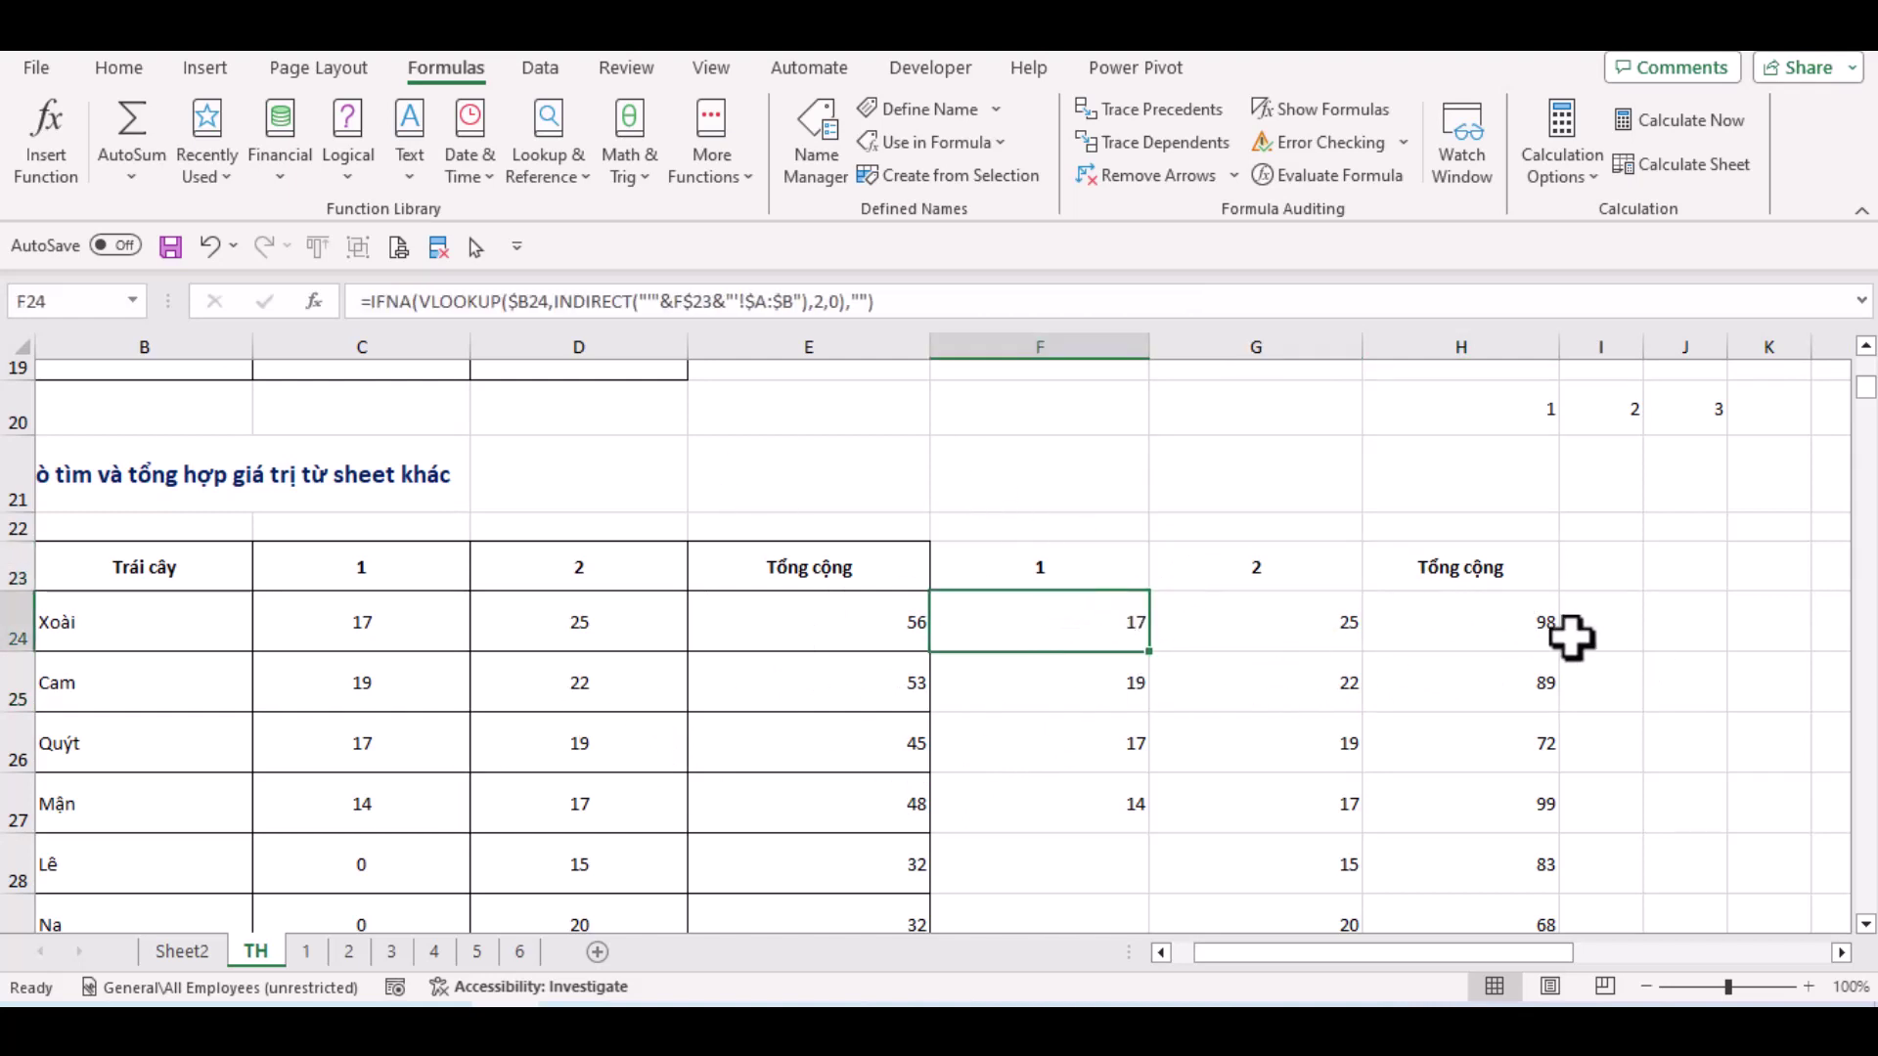
pyautogui.click(1526, 626)
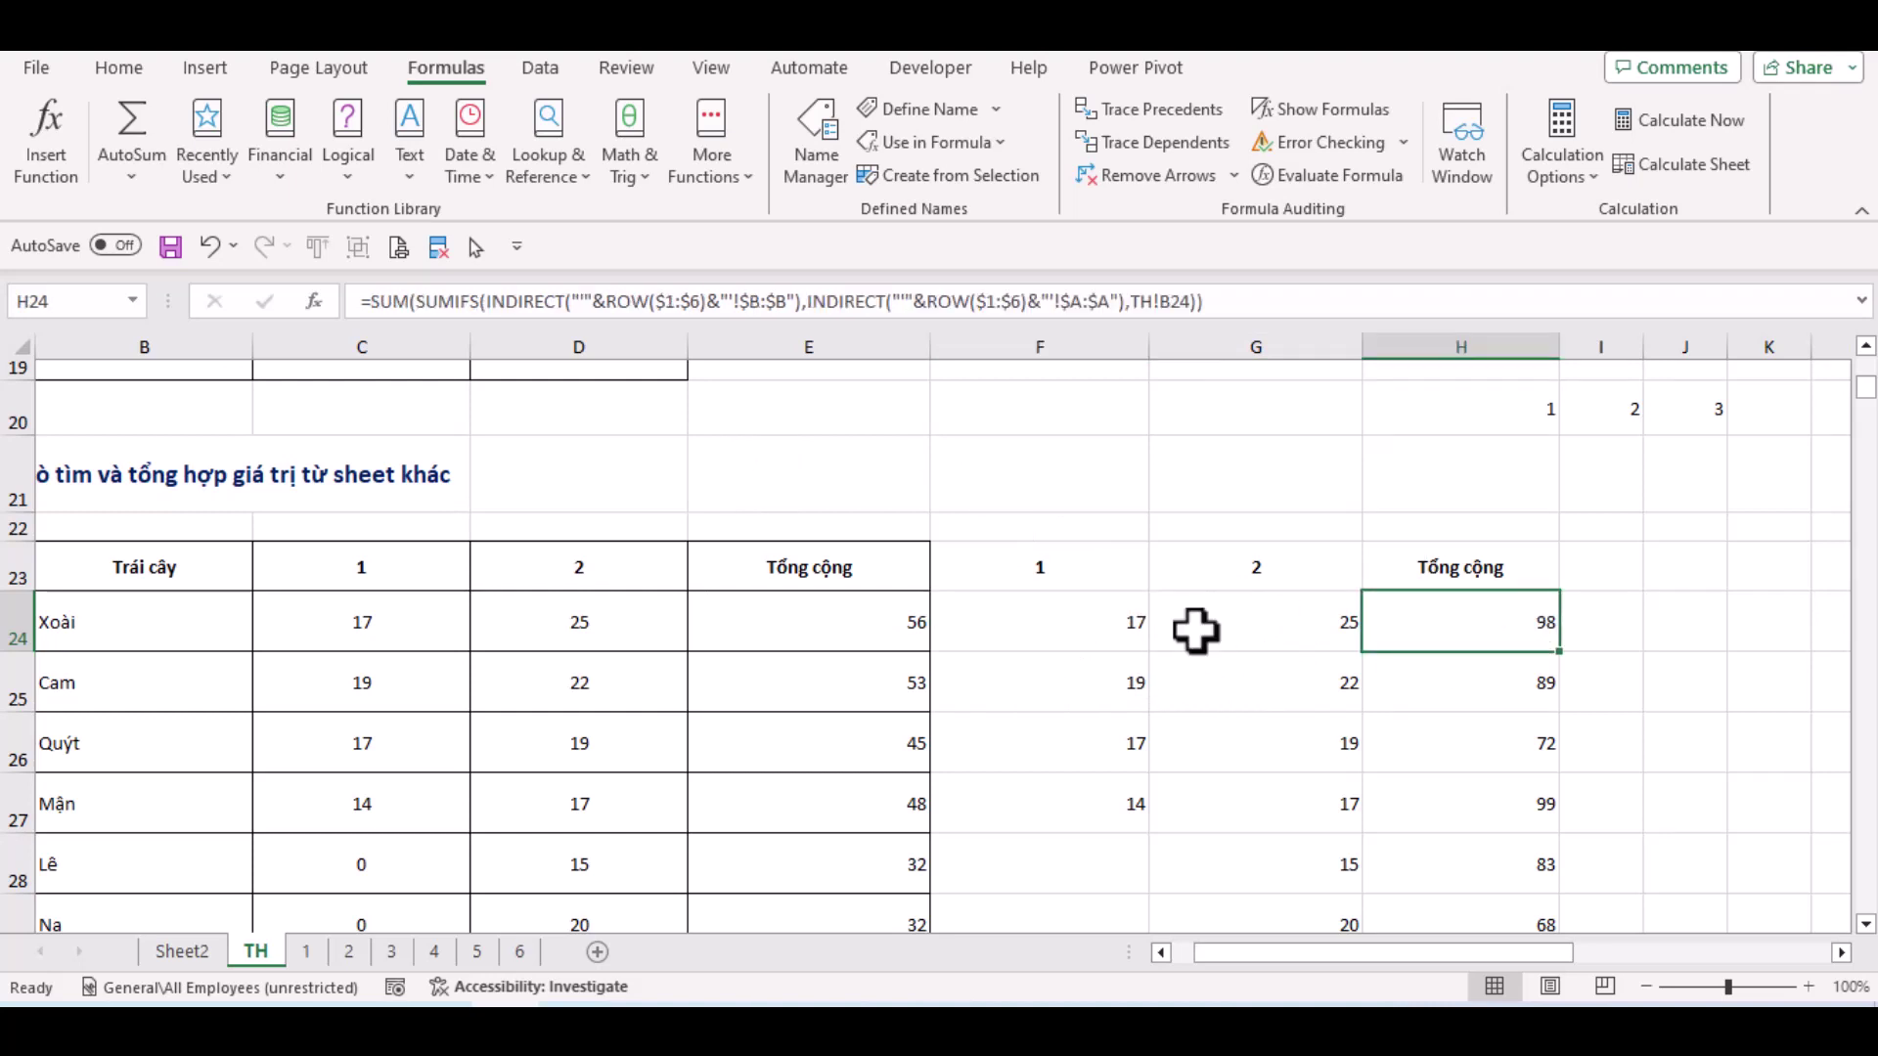
pyautogui.click(482, 629)
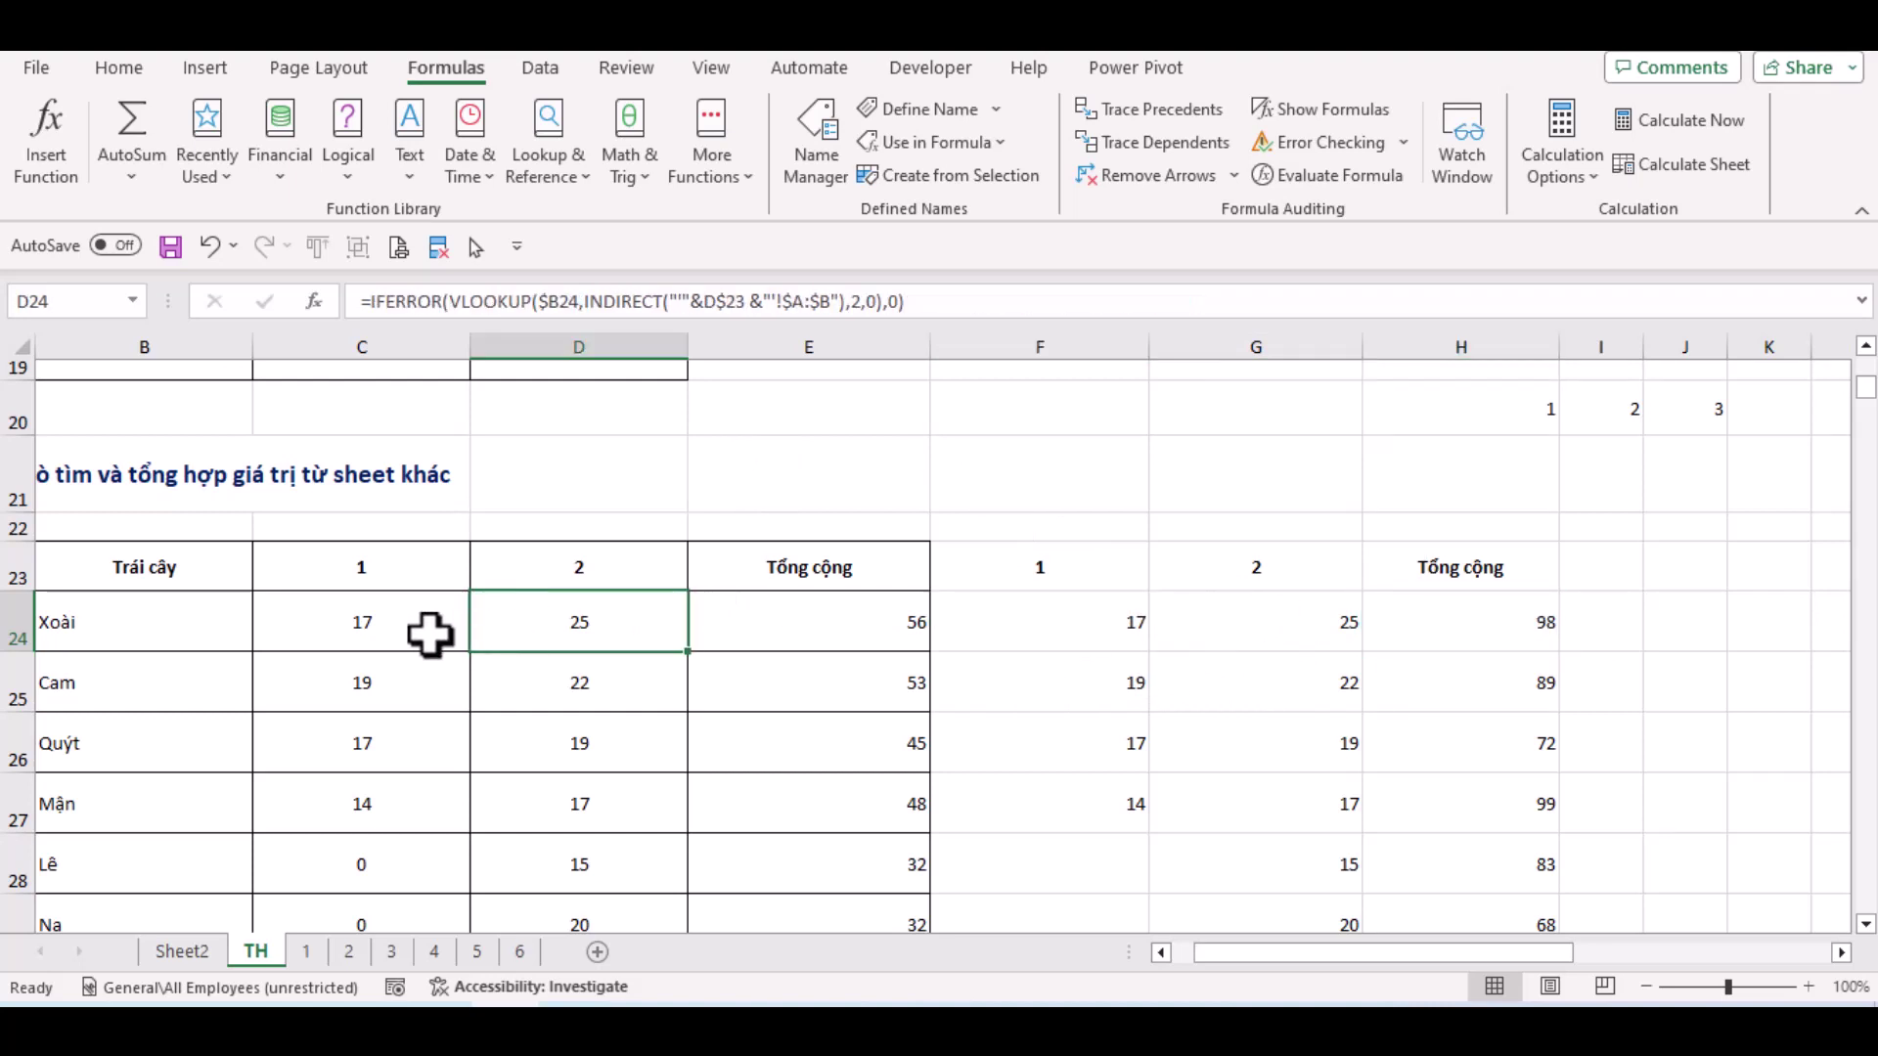
pyautogui.click(431, 631)
pyautogui.press('Left')
pyautogui.press('Left')
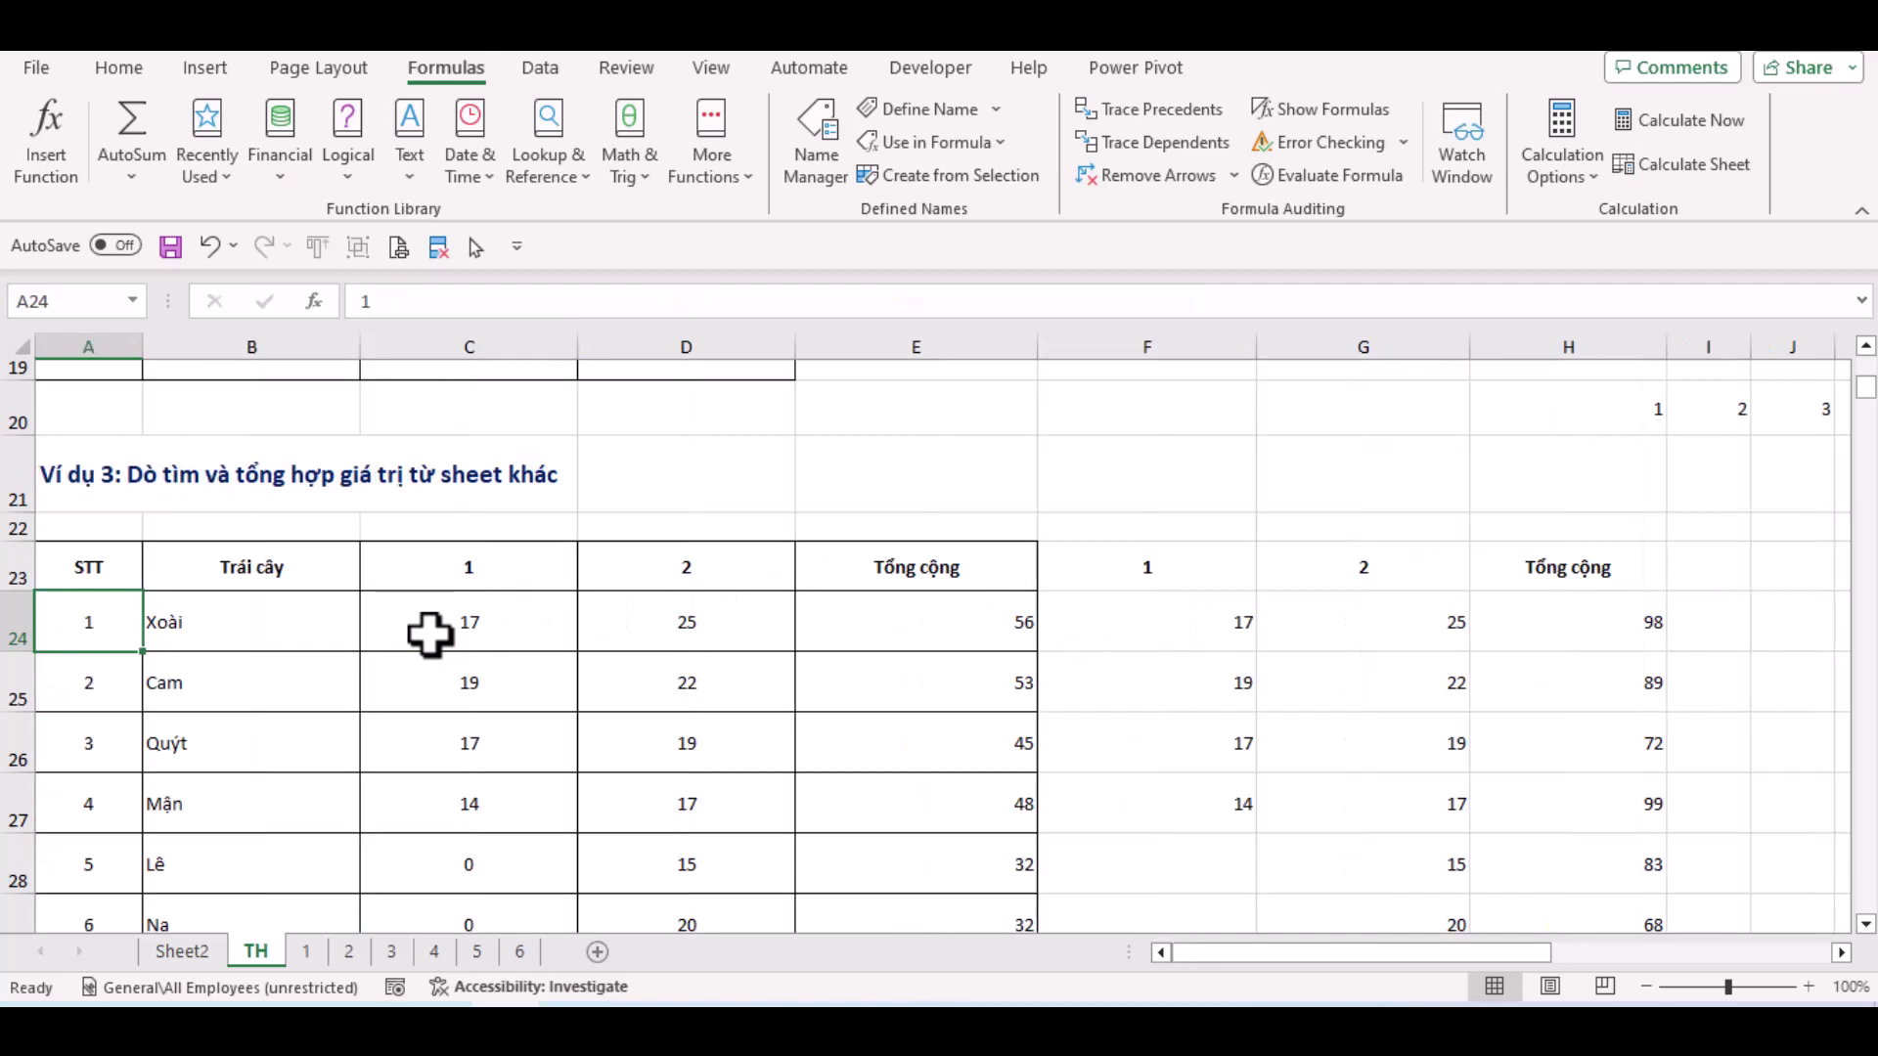
# Look back over Examples 2 and 1 on the TH sheet, including the indirect reference and named range cases
pyautogui.scroll(1, 323, 585)
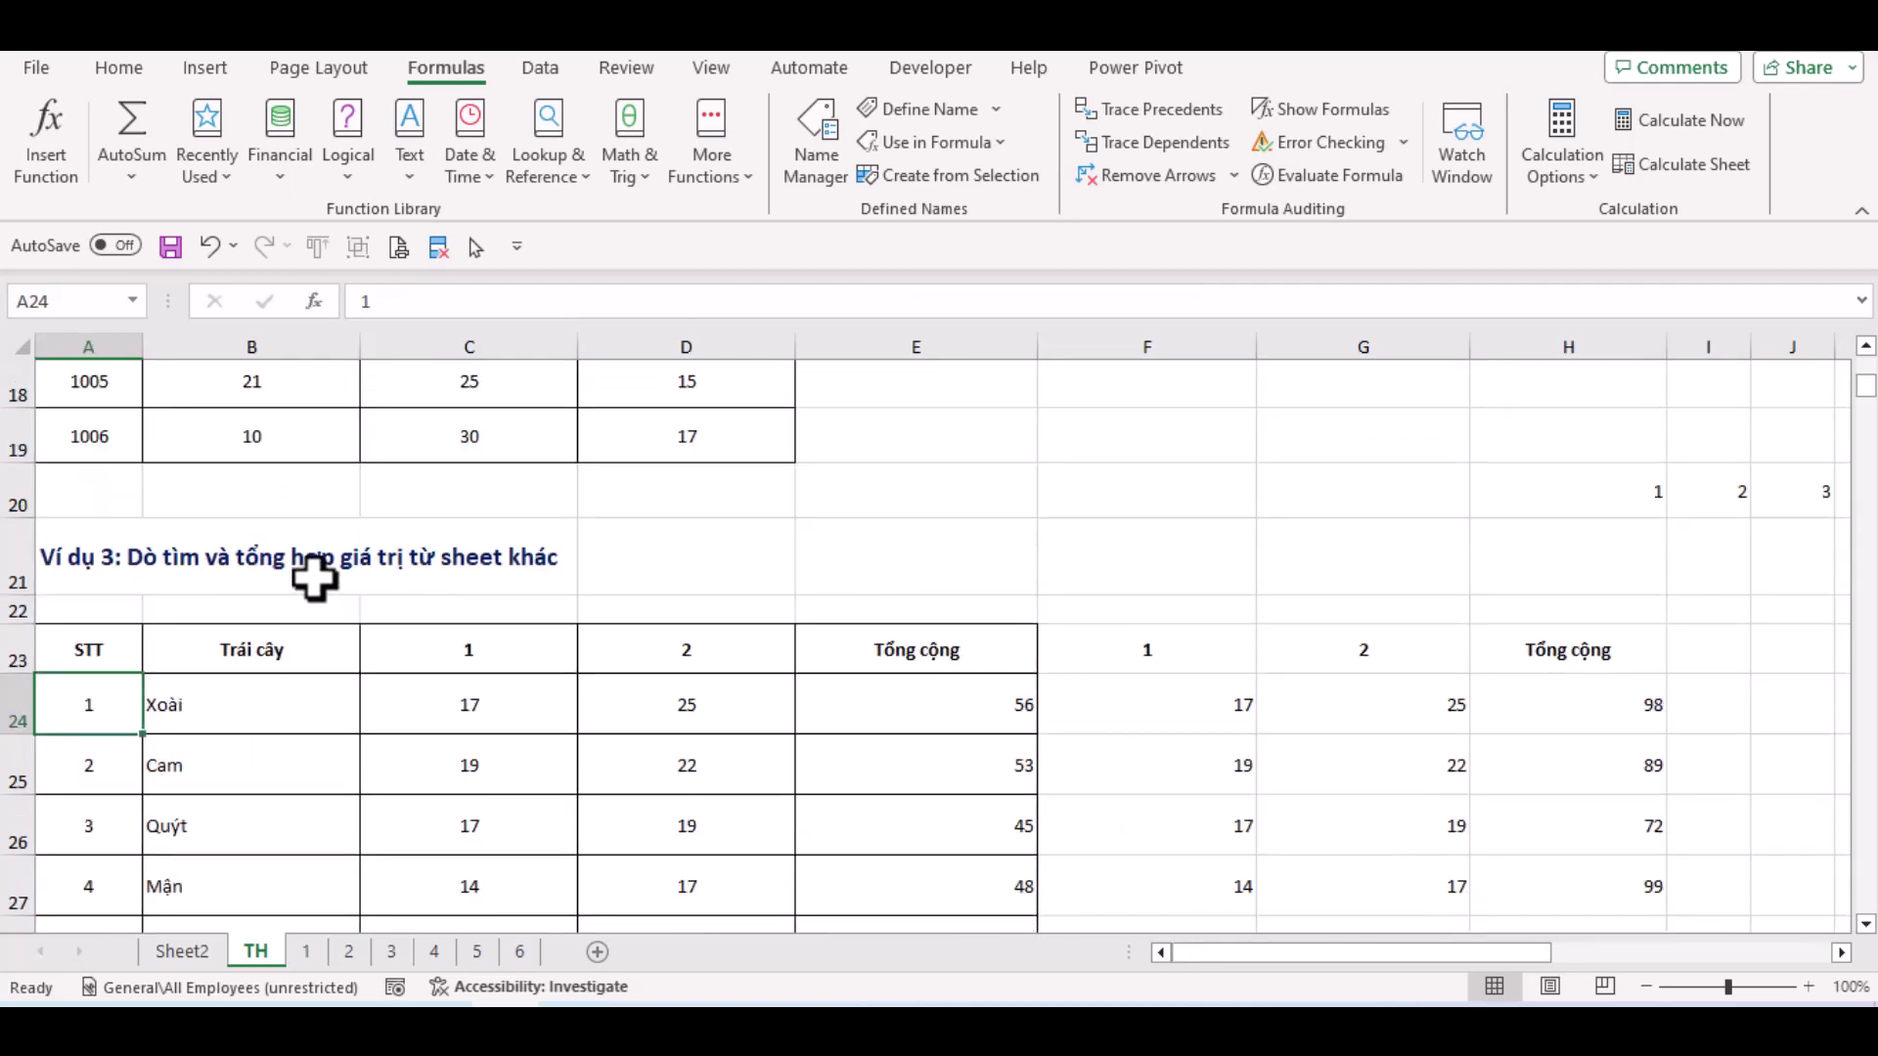
pyautogui.scroll(3, 313, 577)
pyautogui.scroll(1, 296, 564)
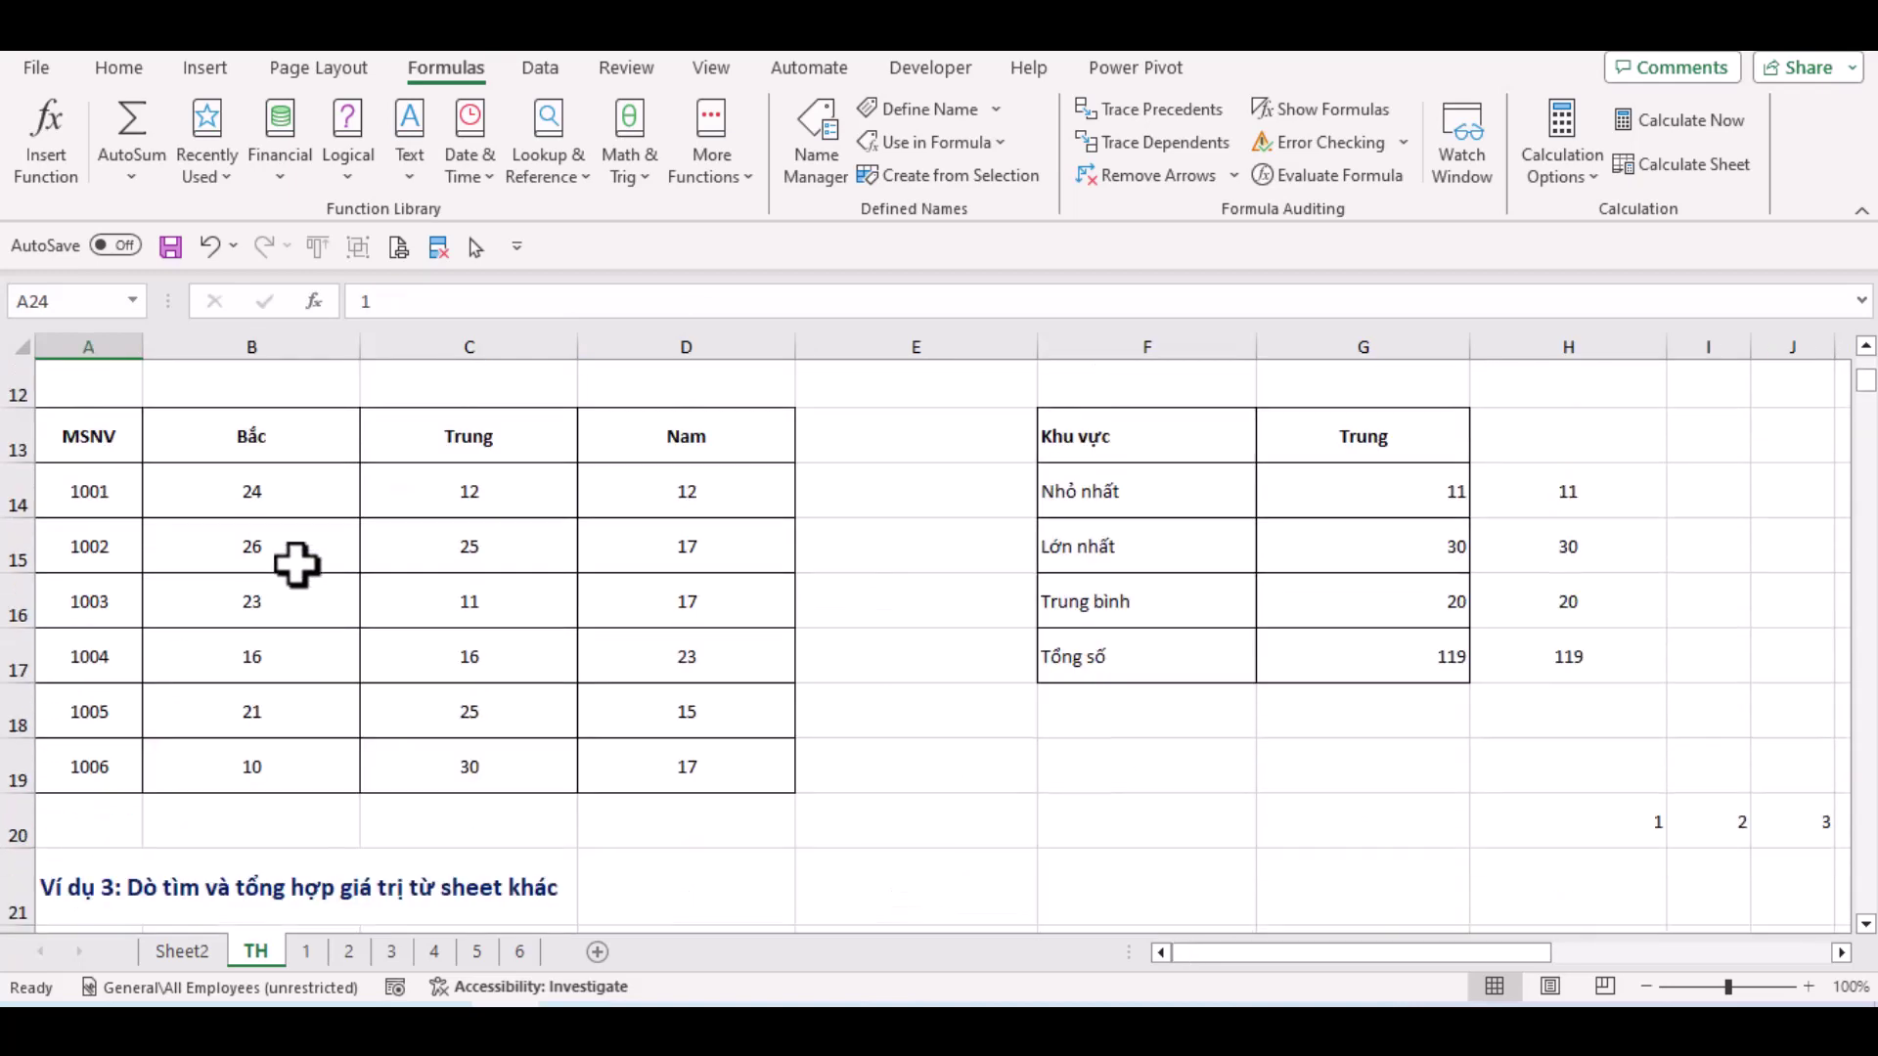
pyautogui.scroll(3, 296, 564)
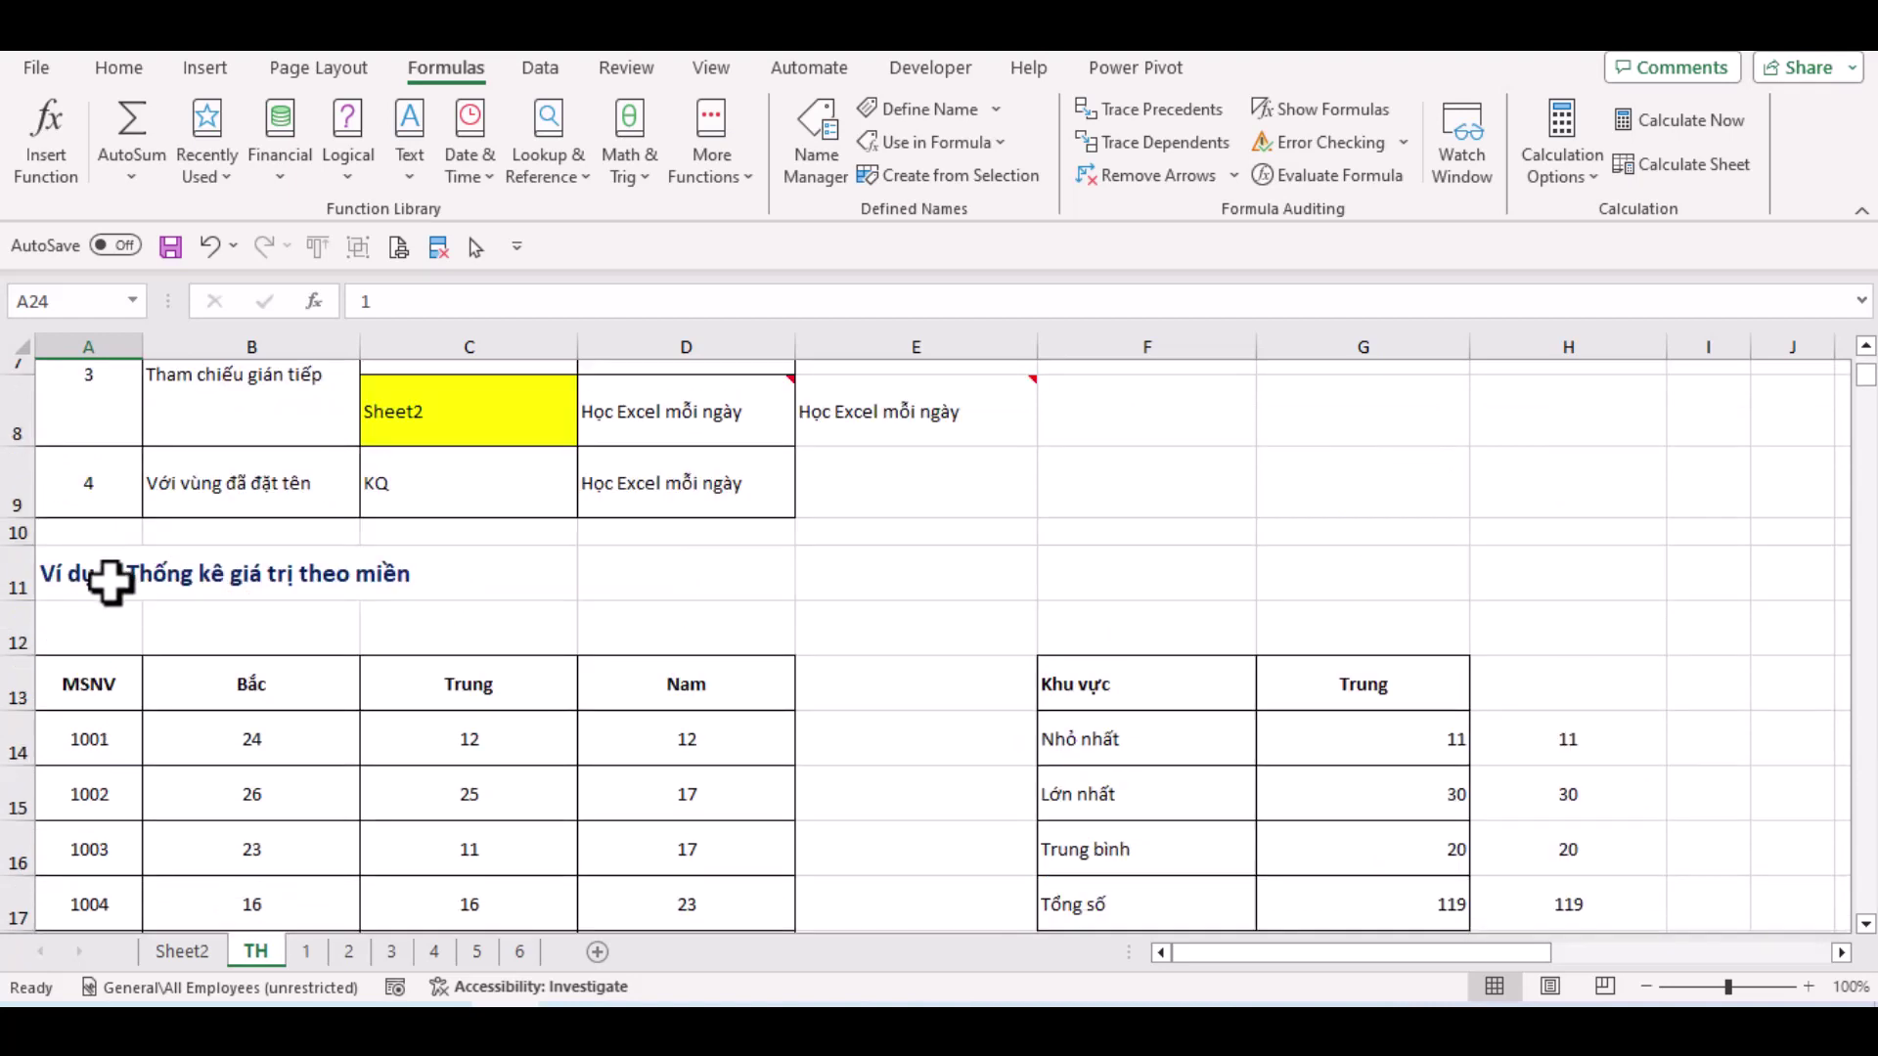
pyautogui.scroll(1, 134, 575)
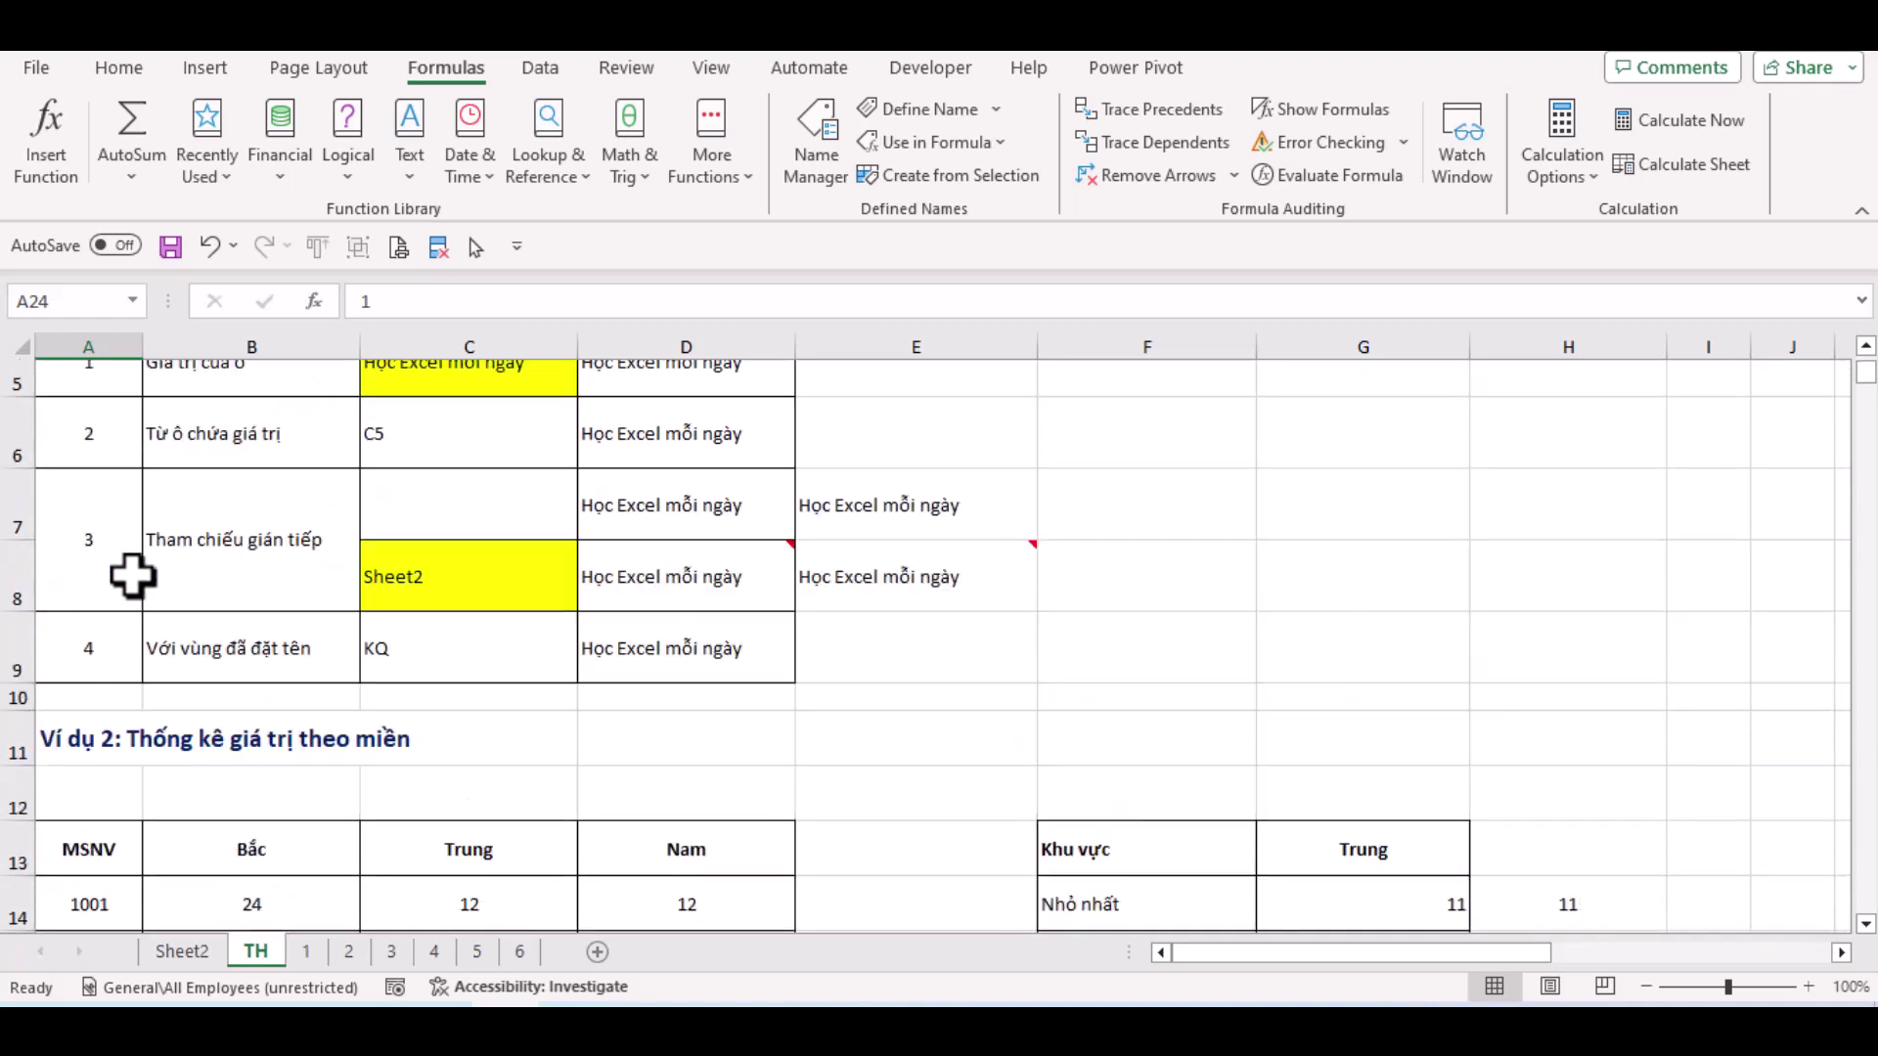
pyautogui.click(156, 536)
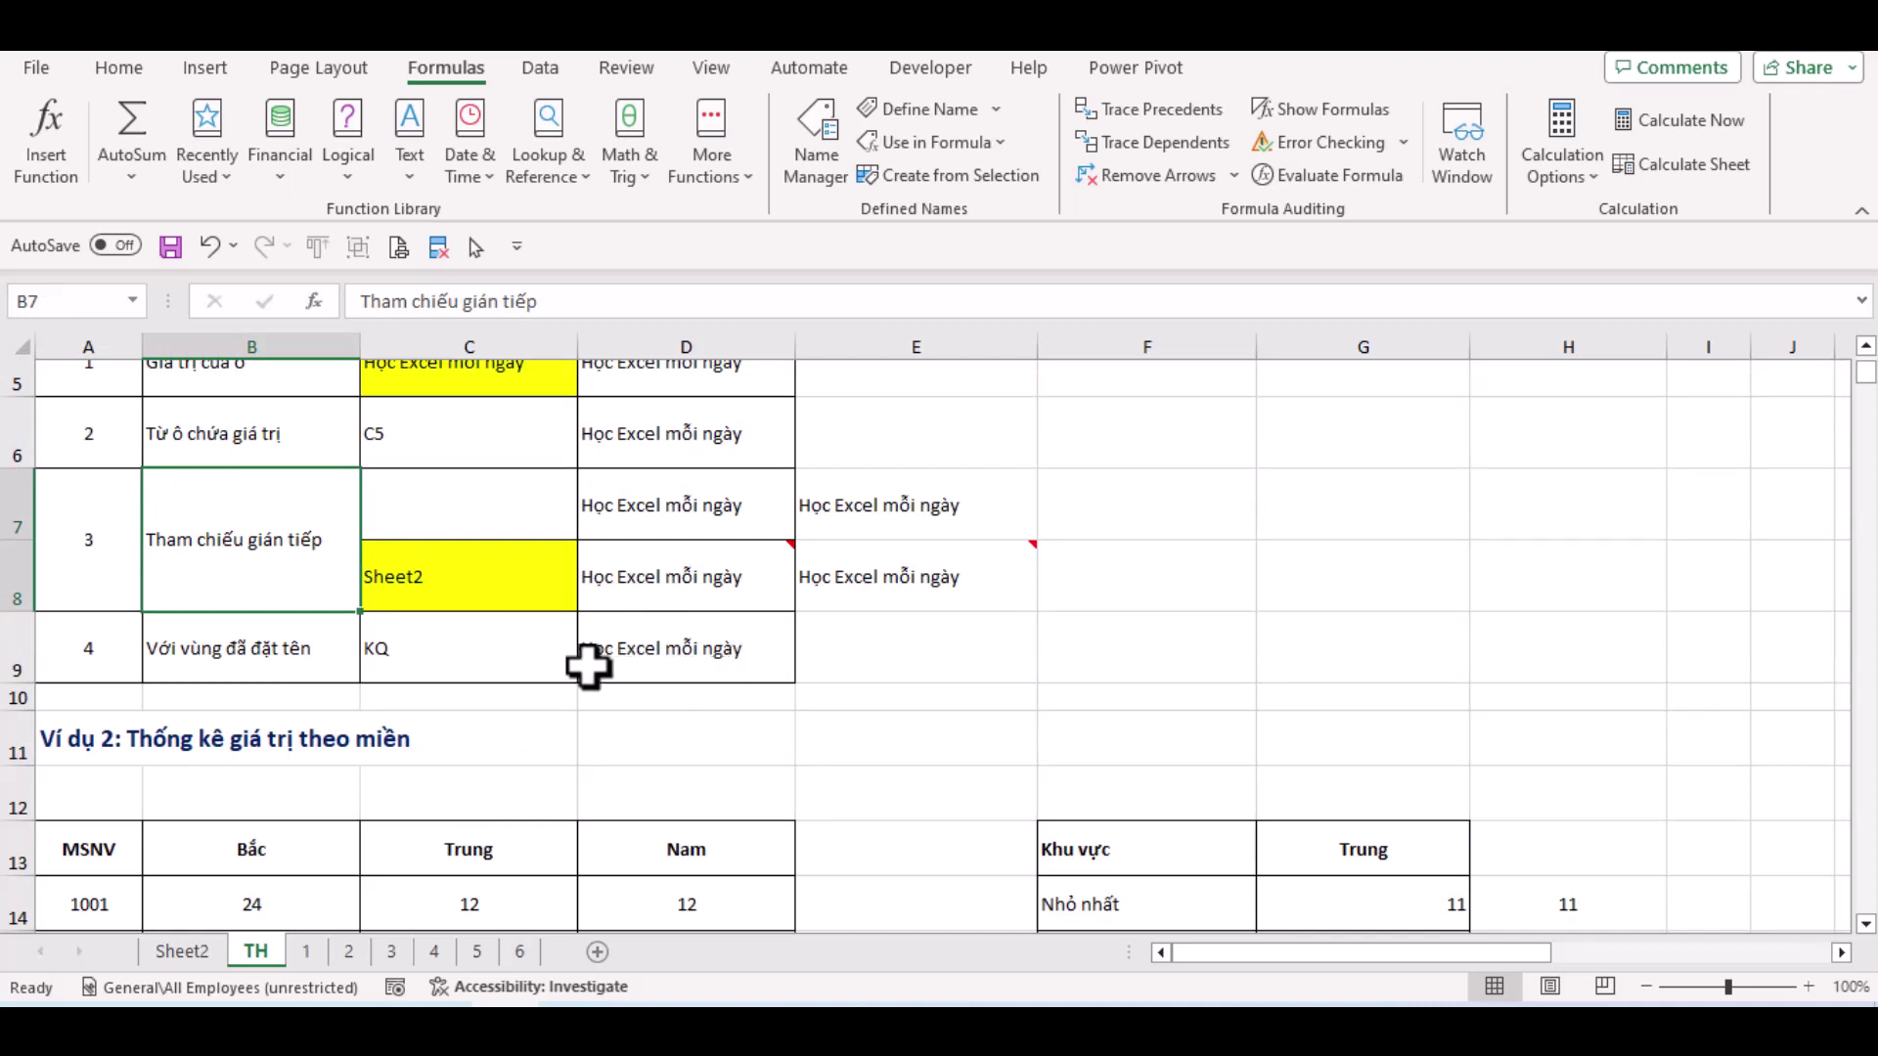
pyautogui.click(525, 673)
pyautogui.click(515, 598)
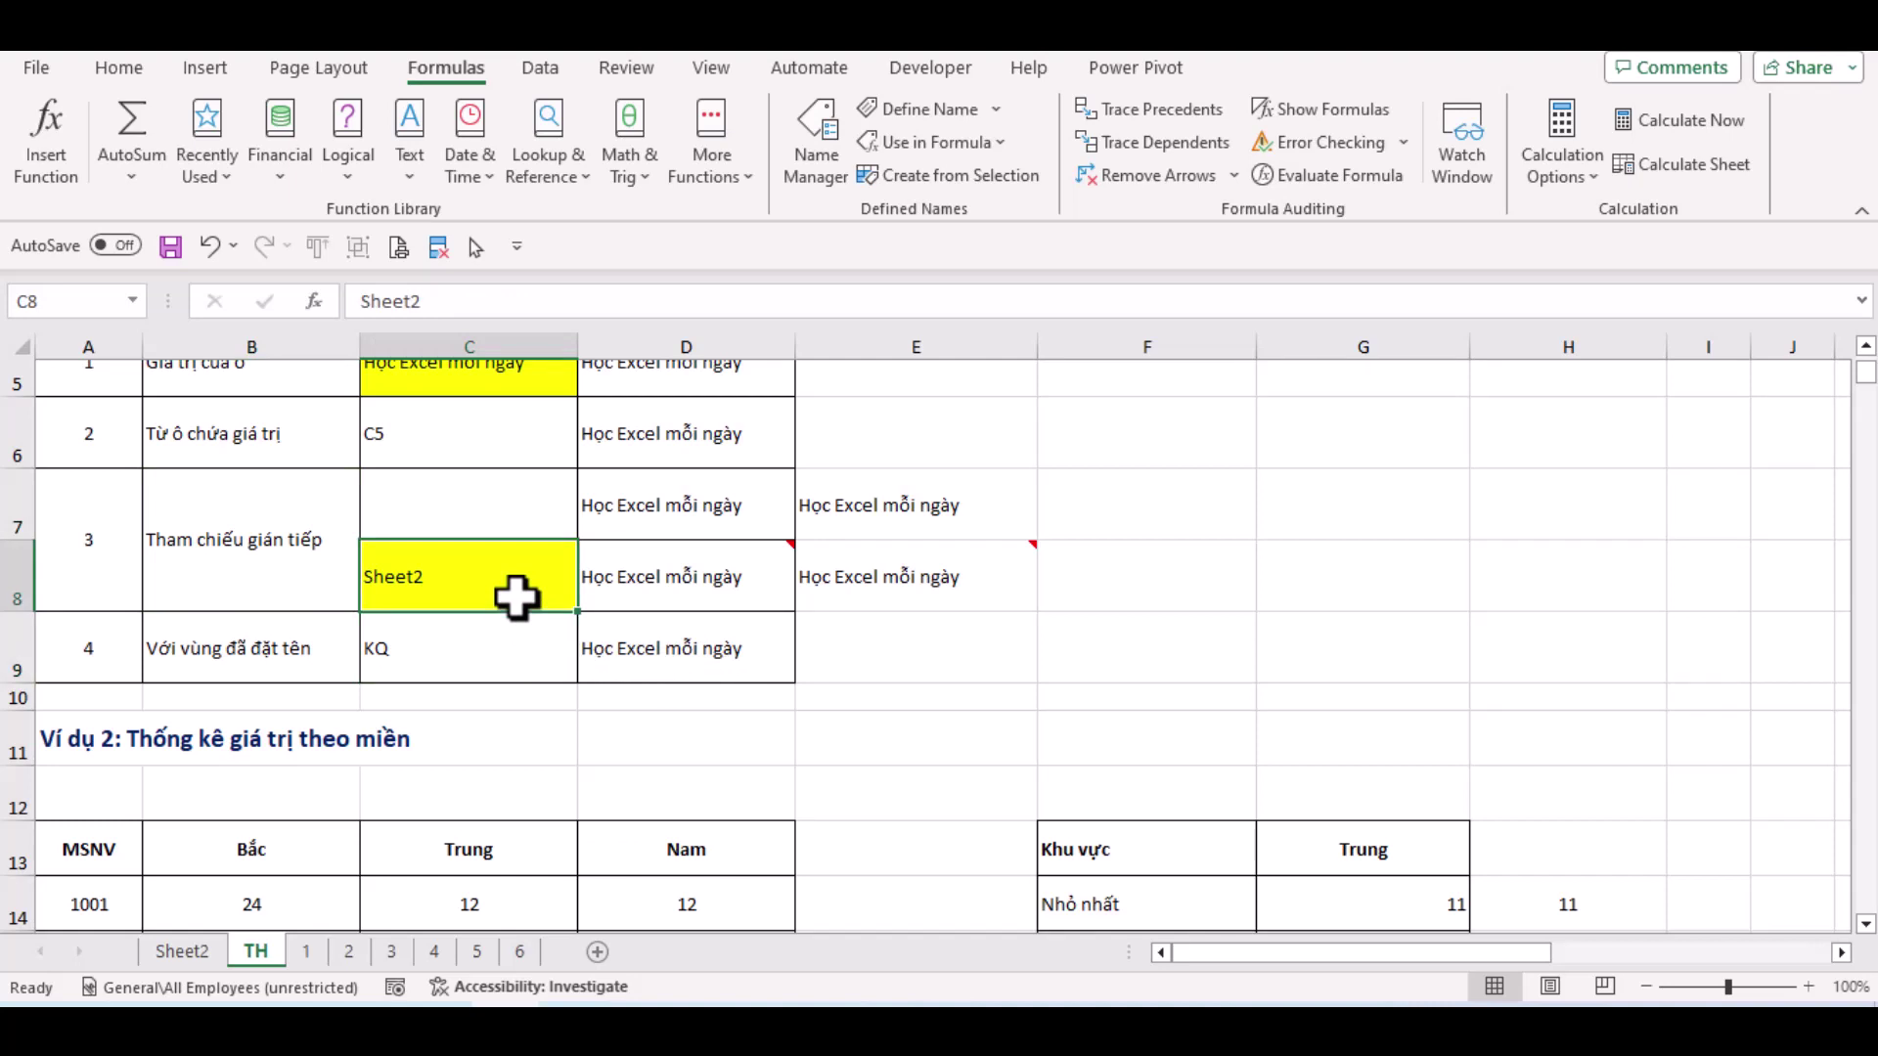
pyautogui.scroll(1, 516, 598)
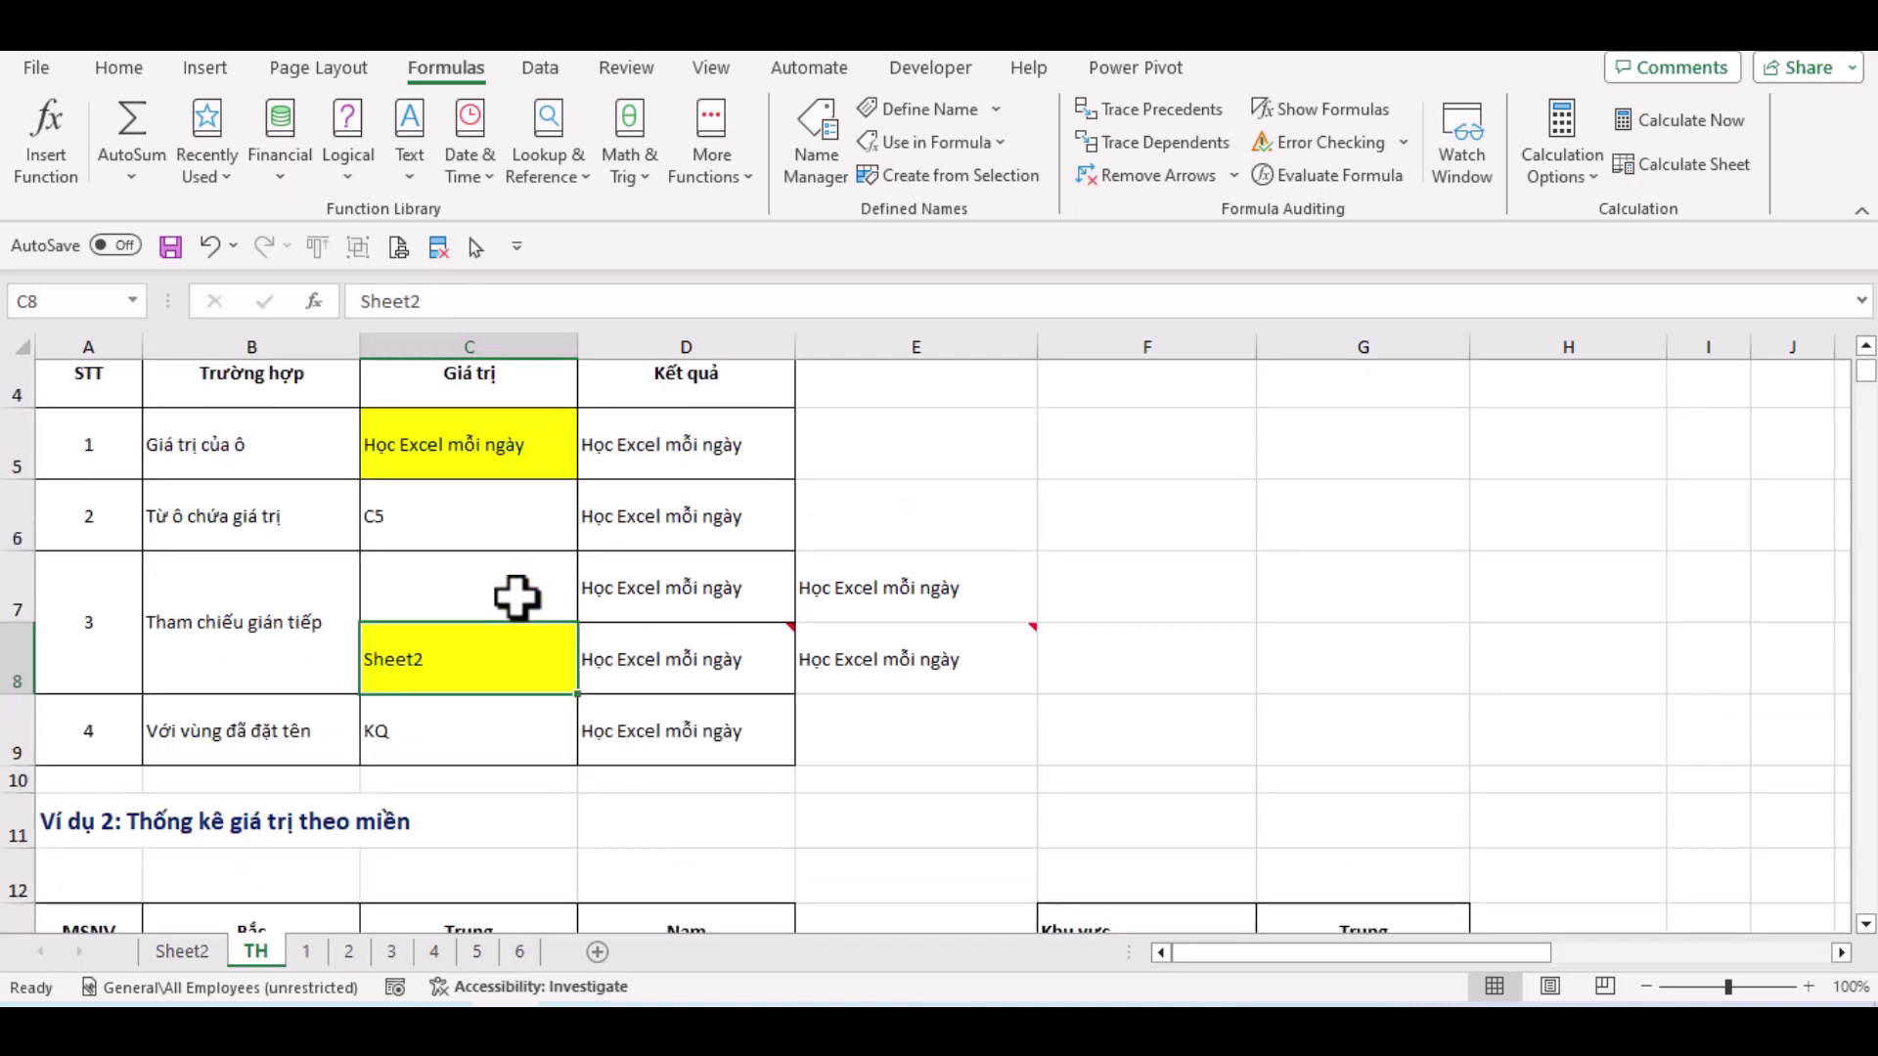
pyautogui.scroll(1, 1135, 628)
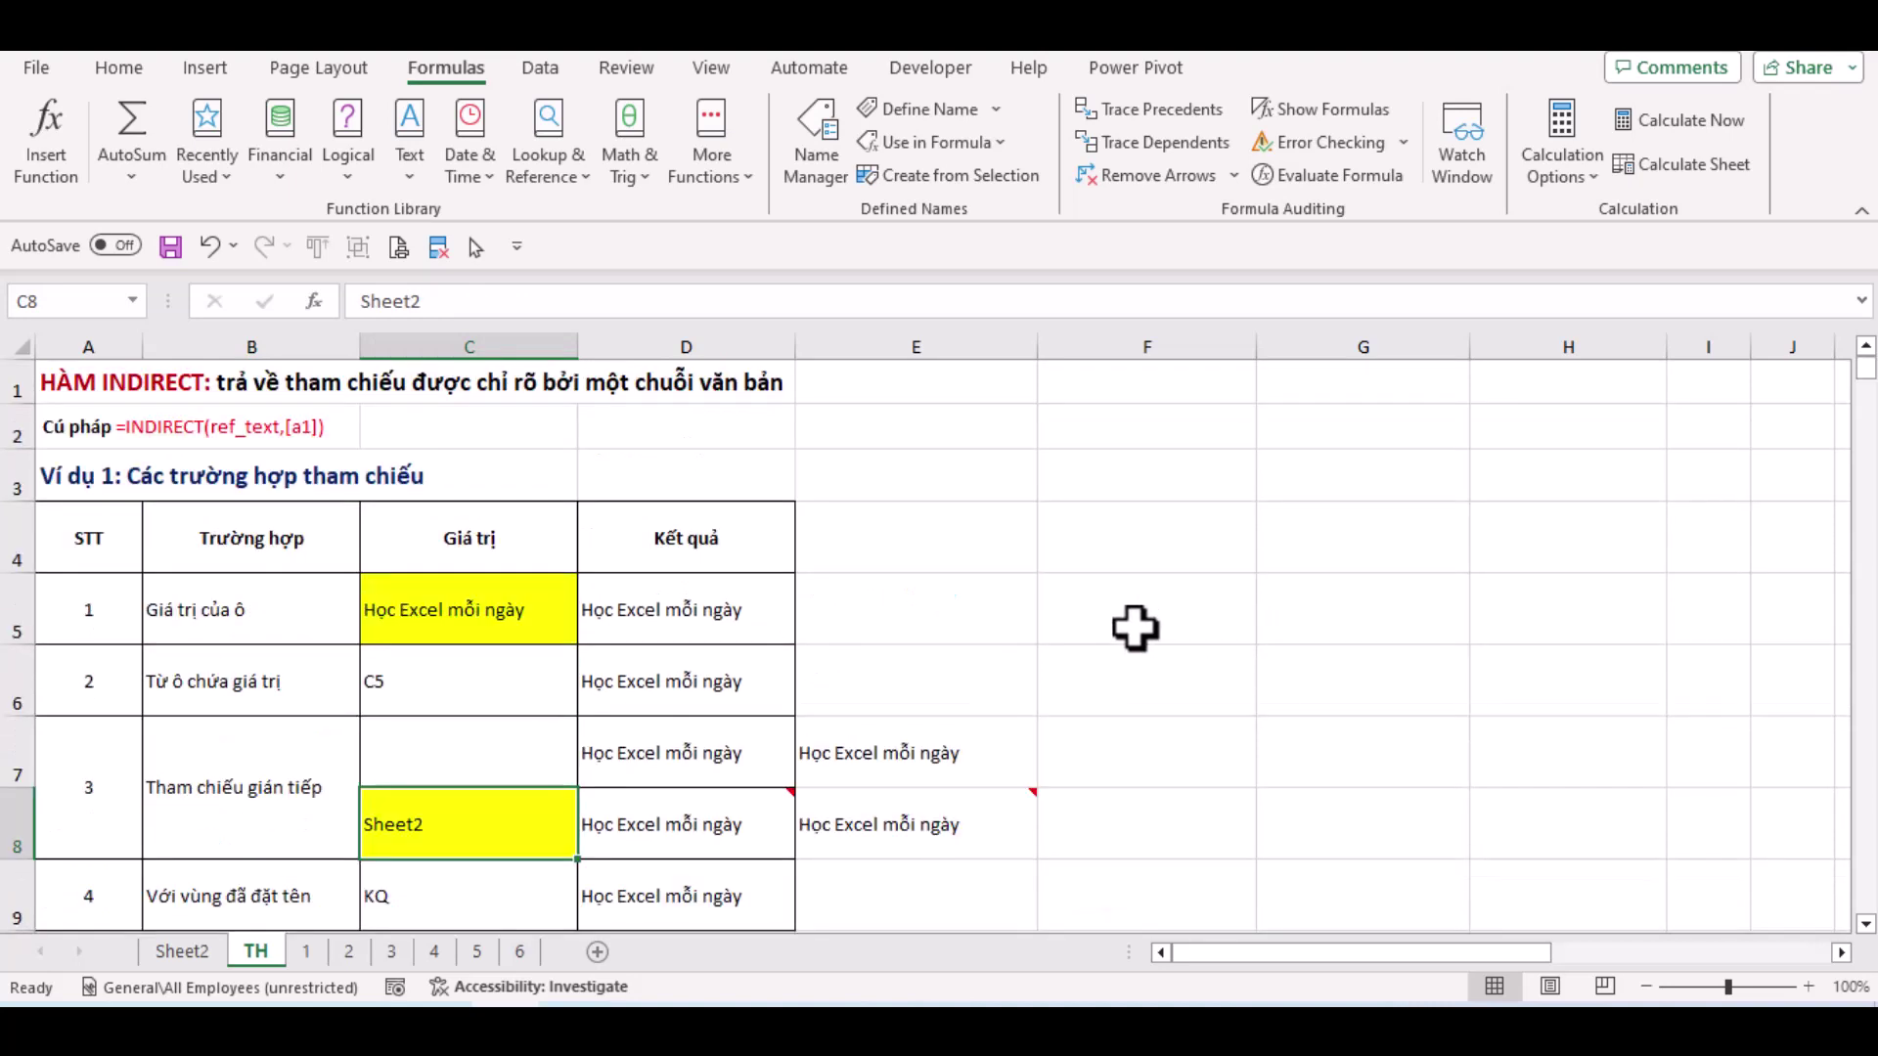